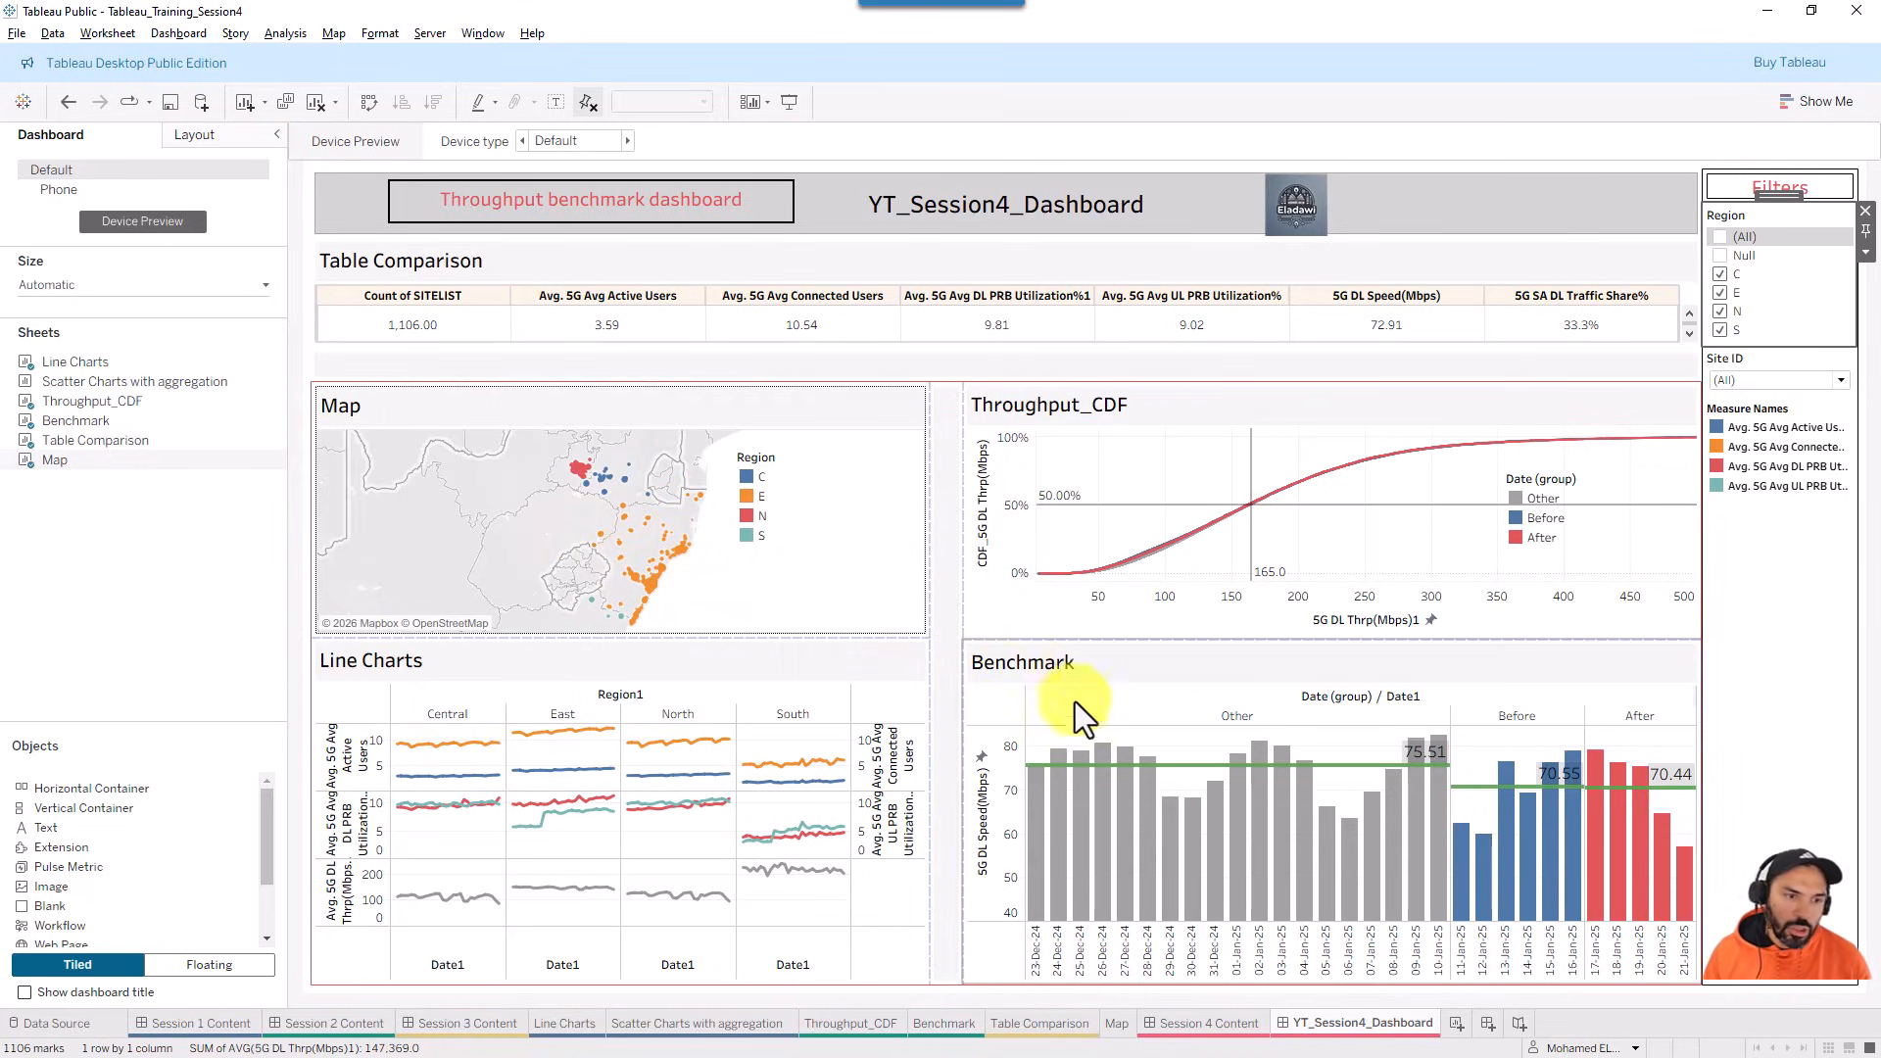
- Filter the dashboard's charts by selecting a cluster of East region sites on the Map, and inspect the site details
mouse_move(650, 534)
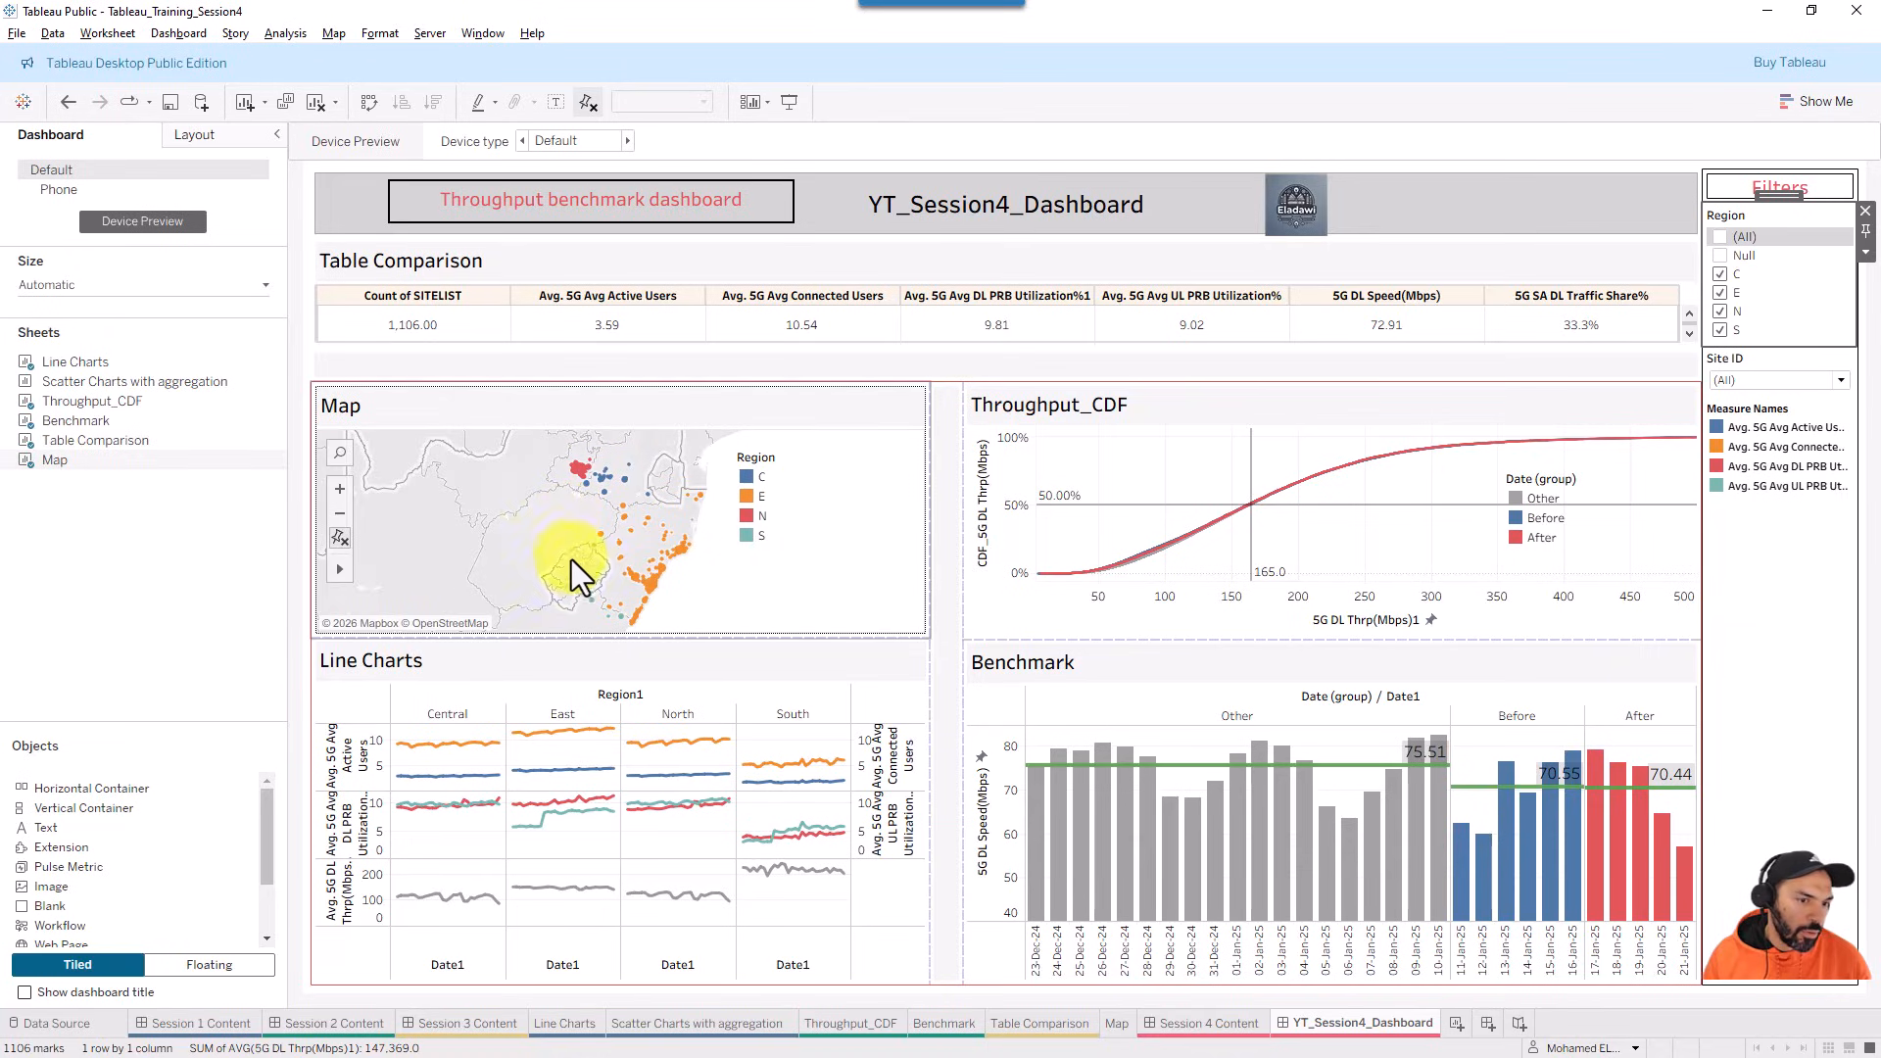
drag(564, 517, 649, 563)
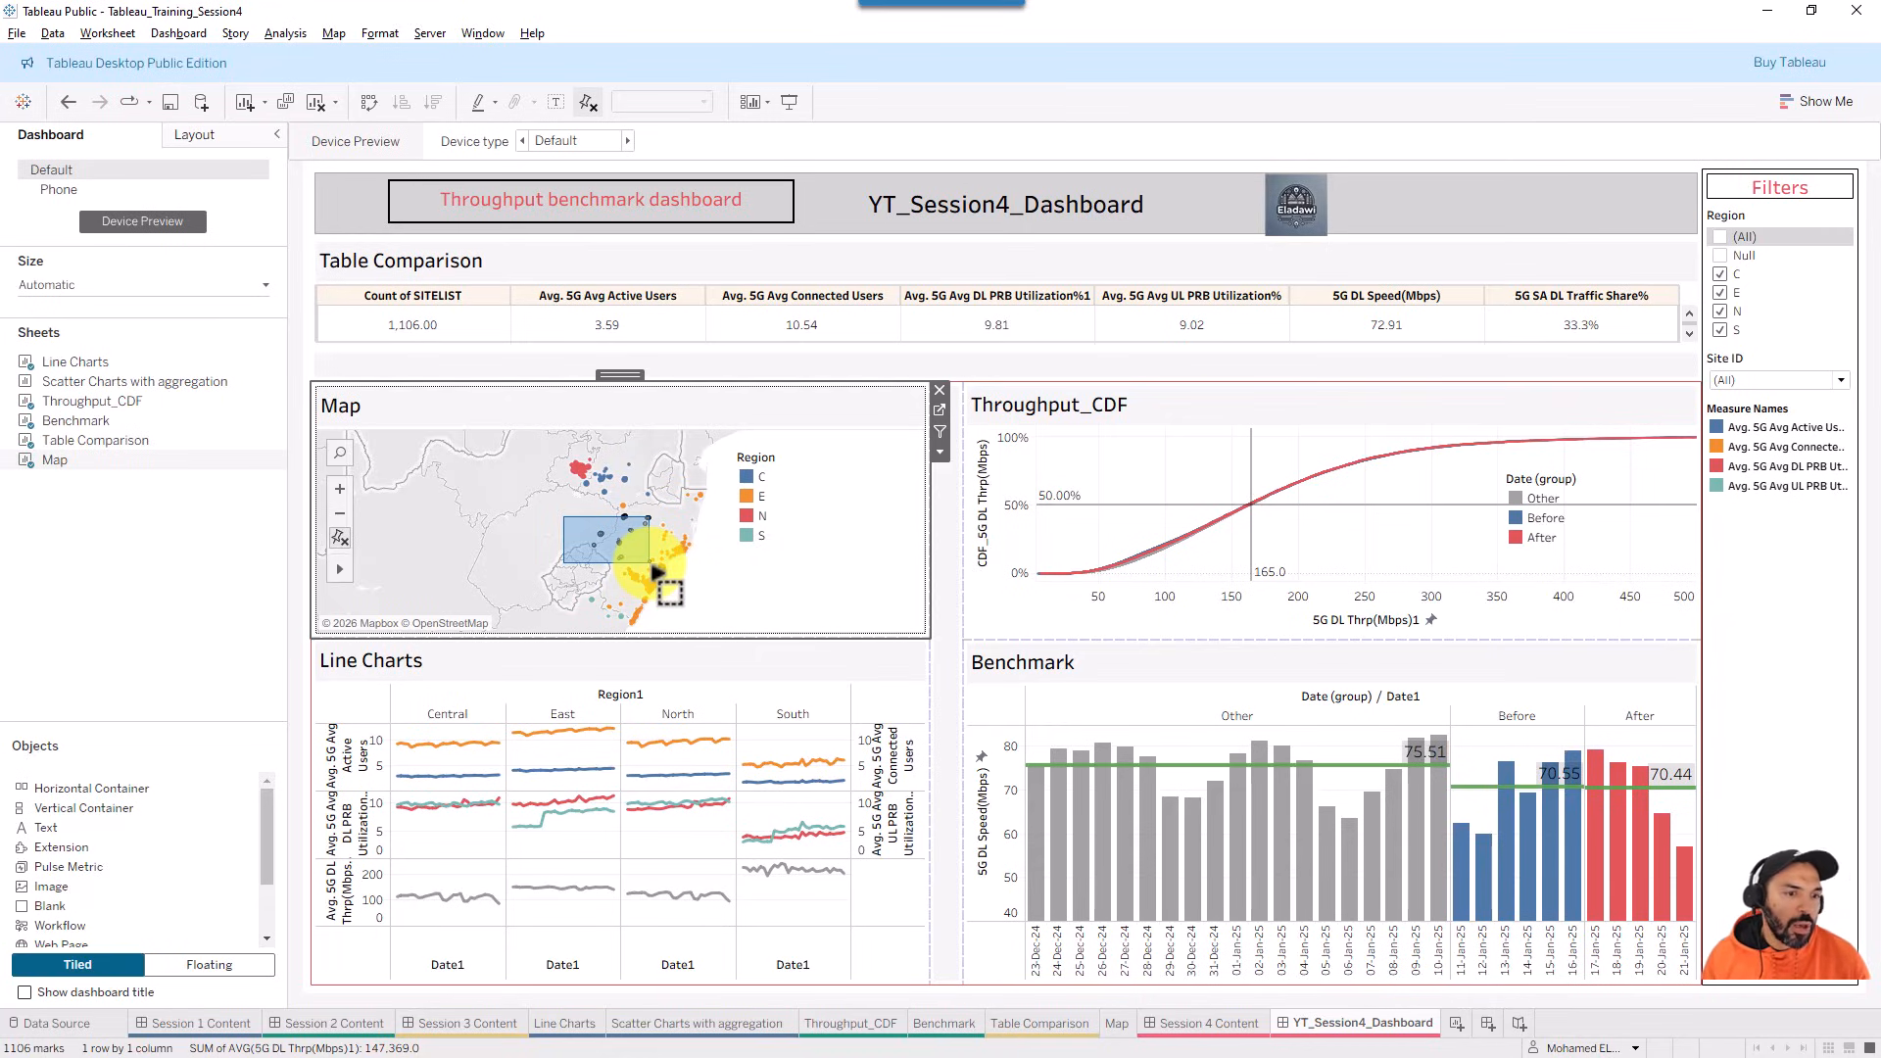
drag(648, 563, 649, 564)
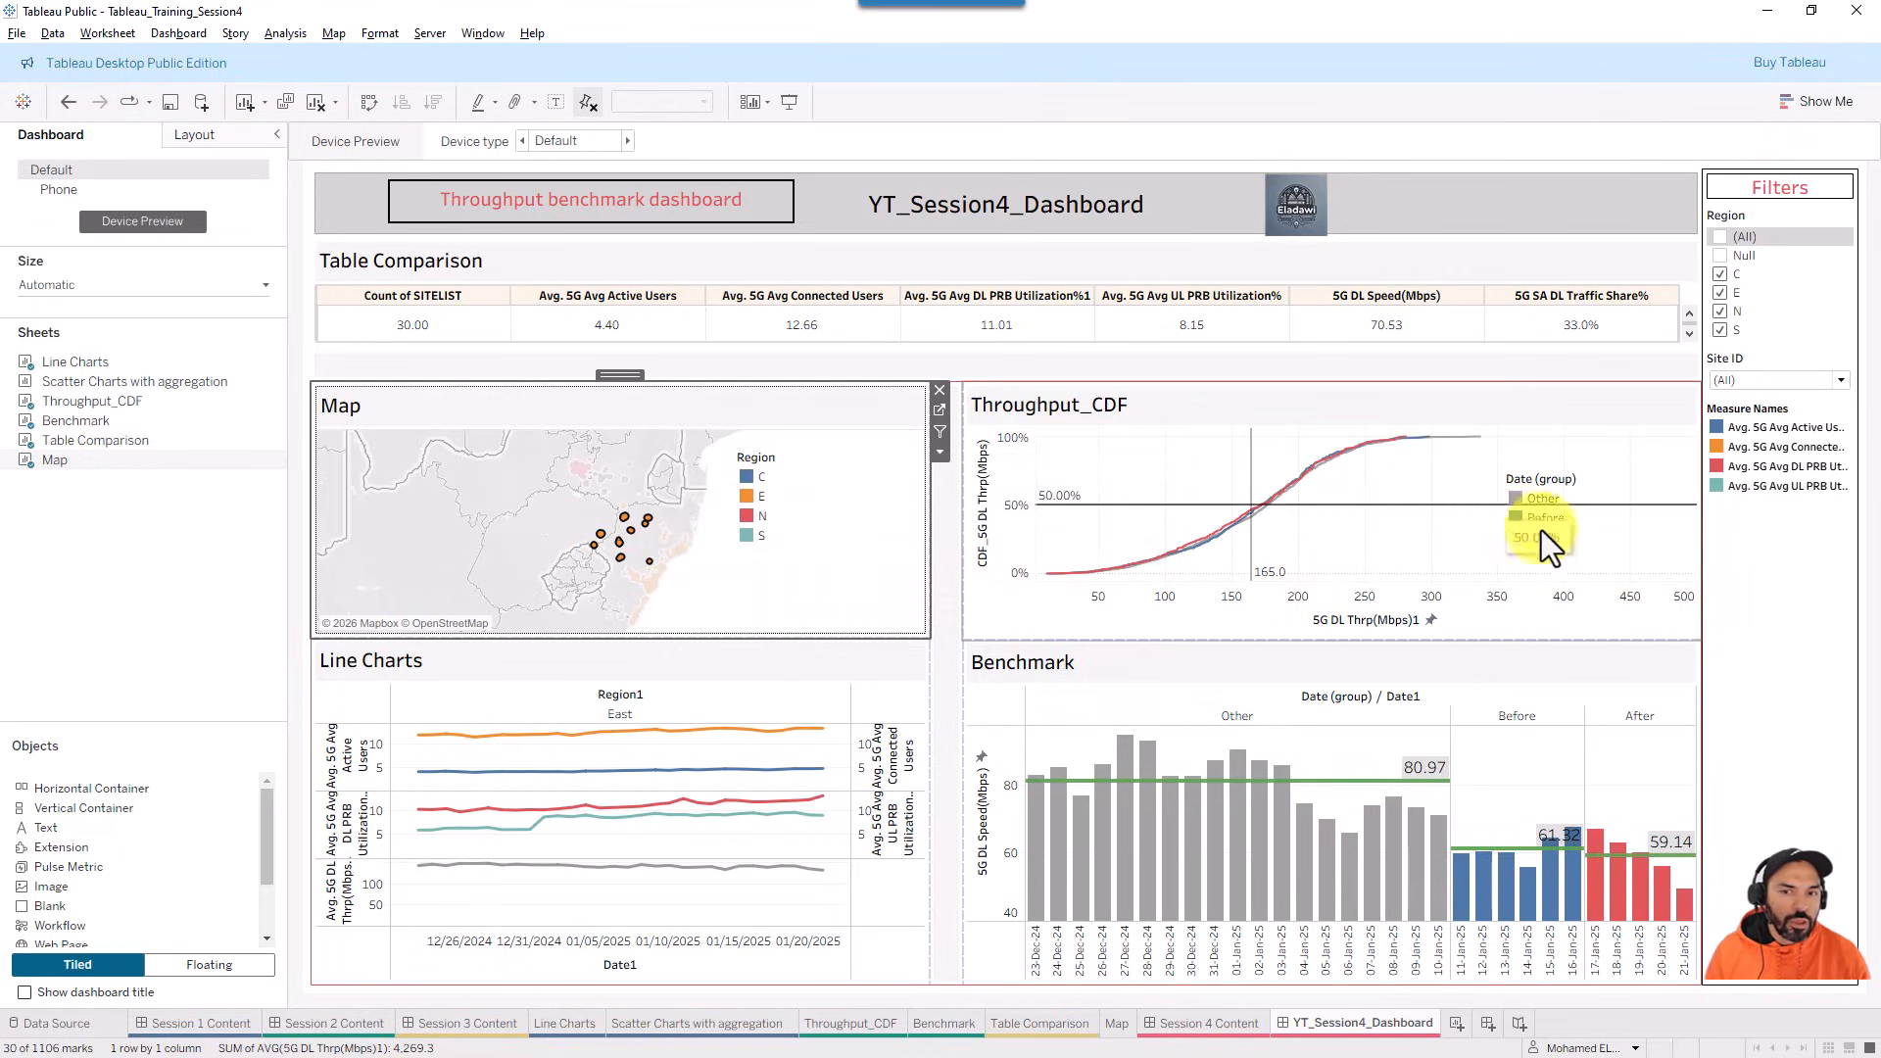
mouse_move(632, 582)
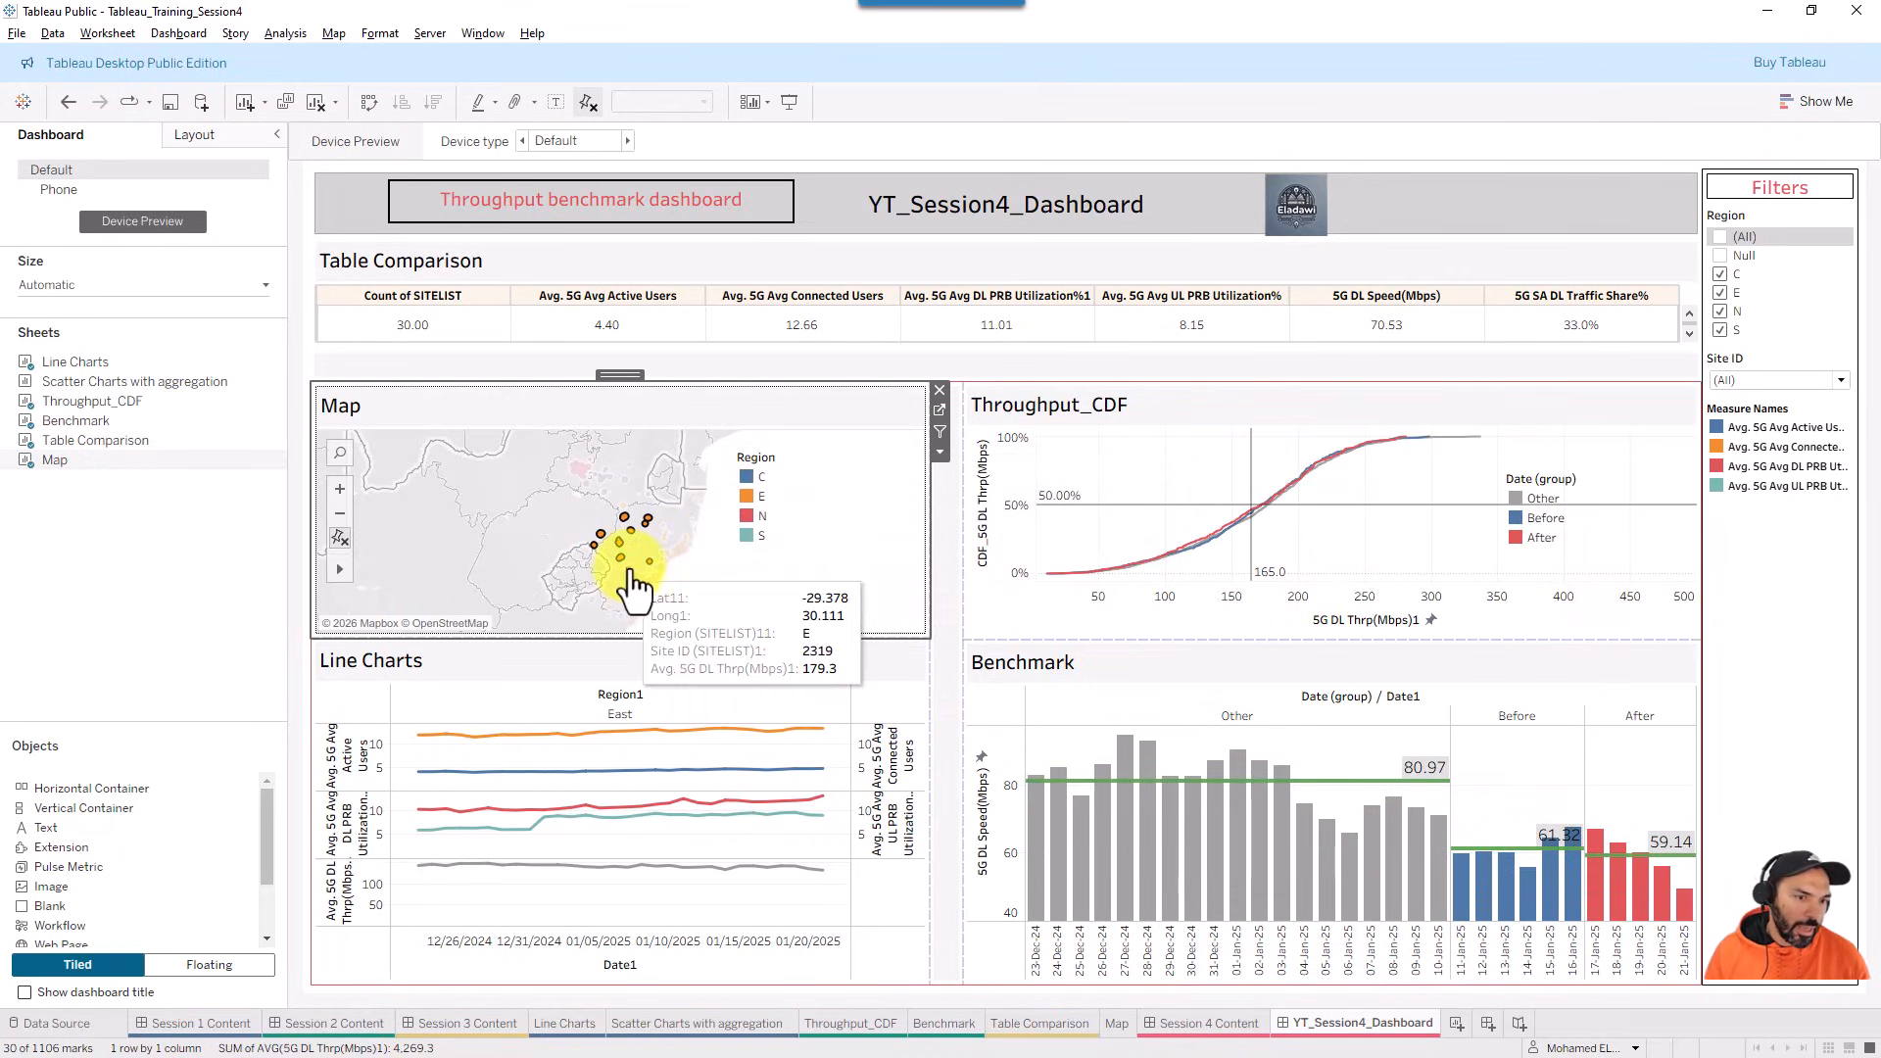
mouse_move(652, 539)
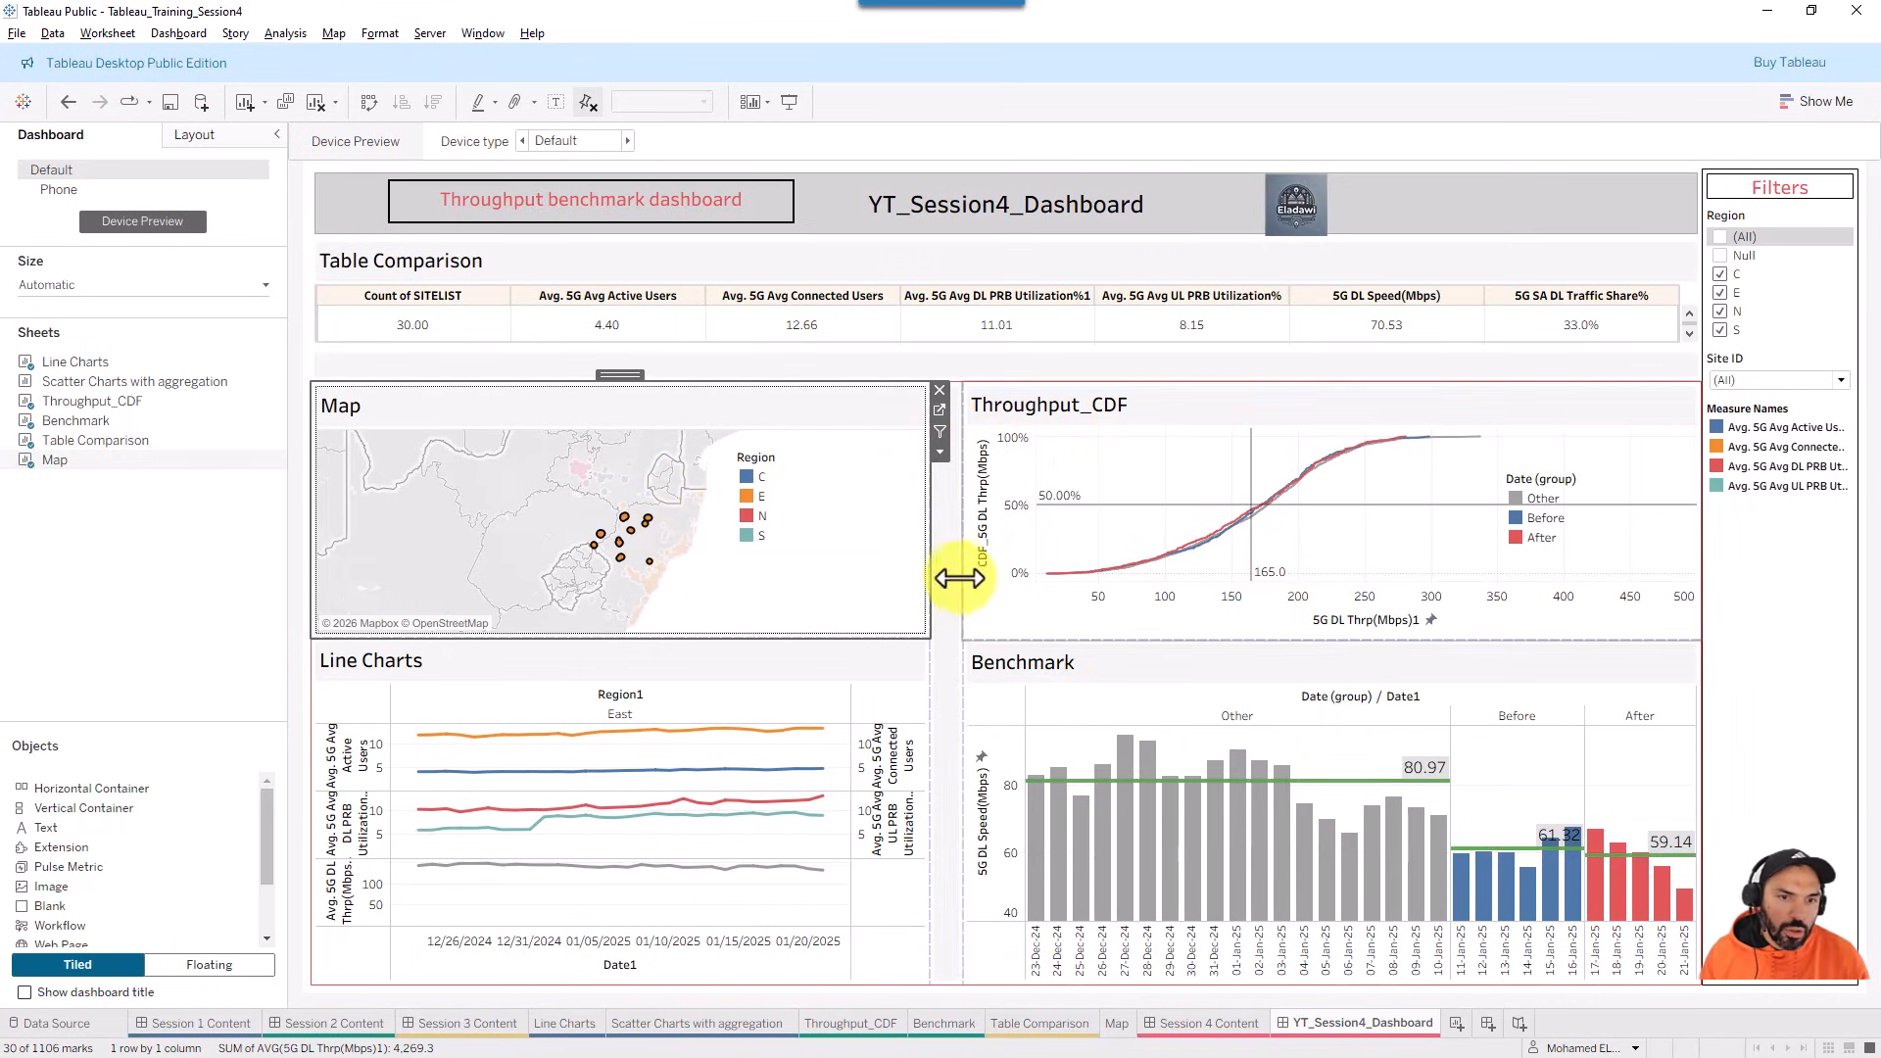
- Narrow the dashboard to 24-Dec-24 through 30-Dec-24 by selecting those bars in the Benchmark chart
click(1412, 479)
mouse_move(1058, 941)
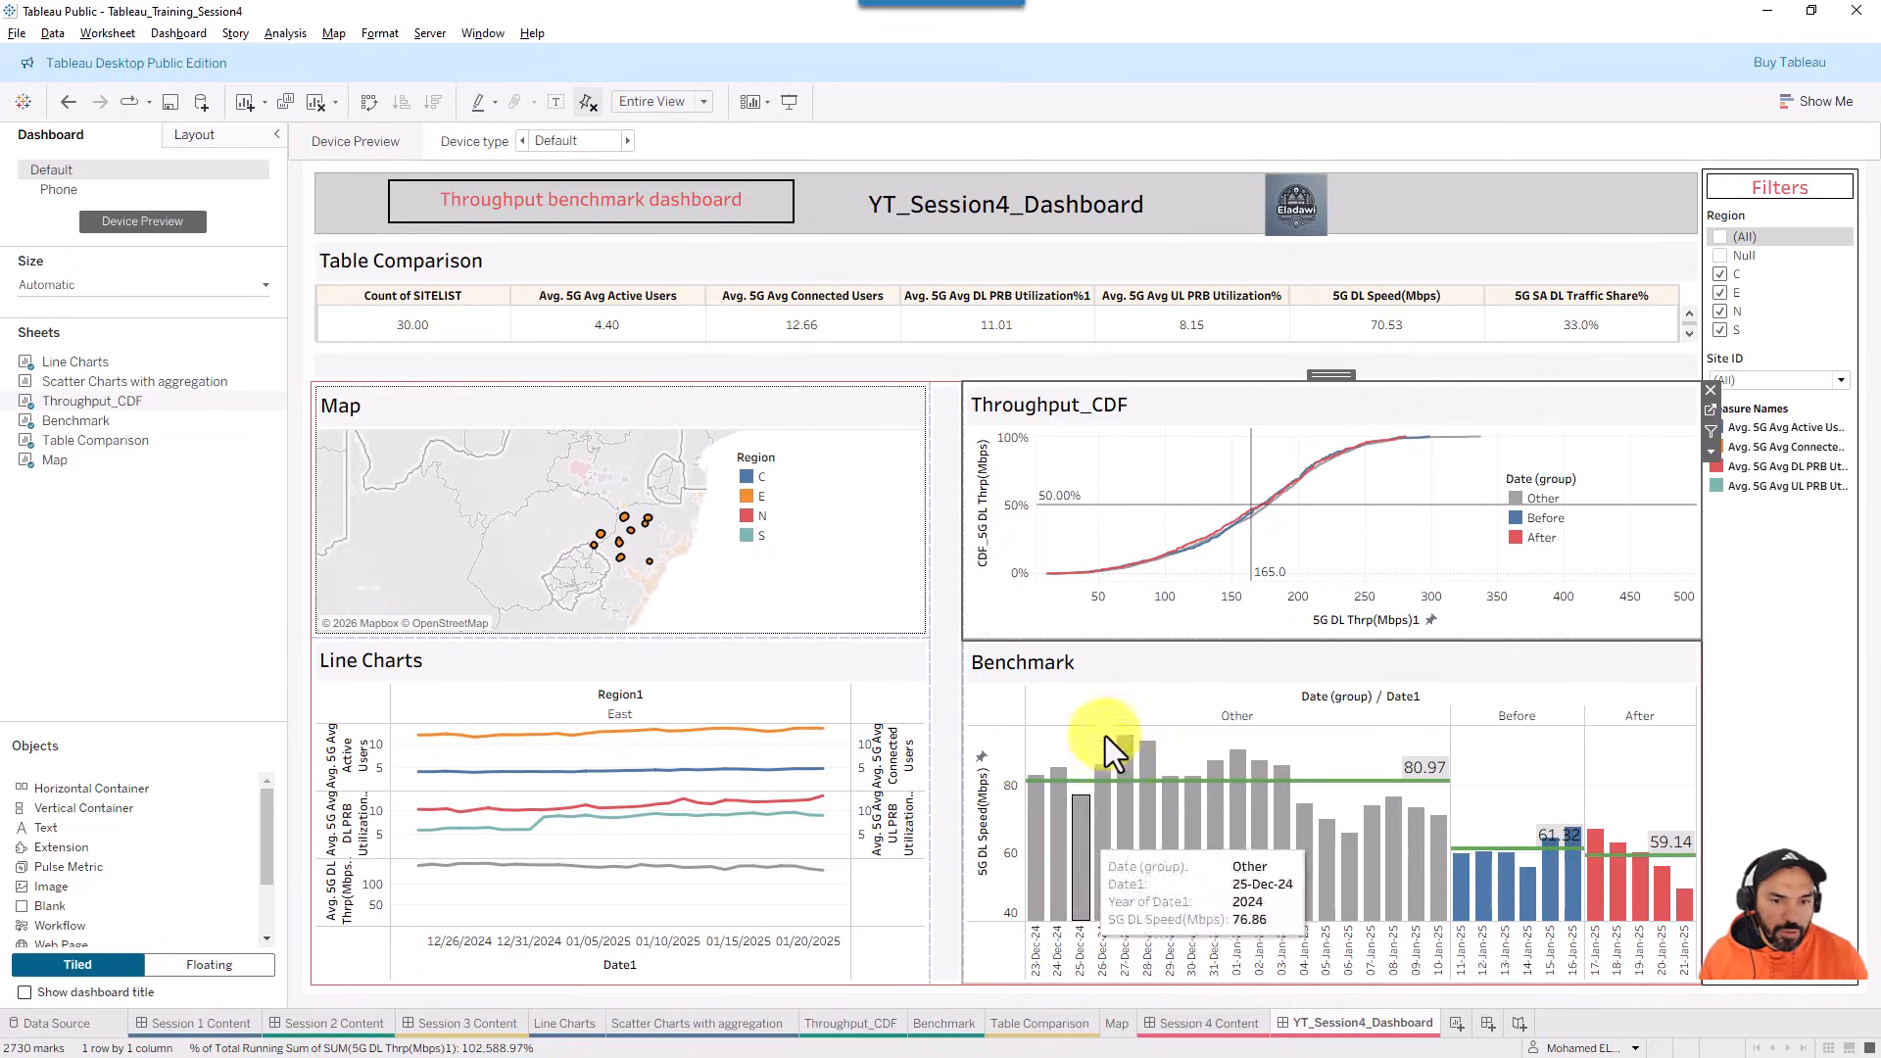
drag(1052, 740, 1187, 822)
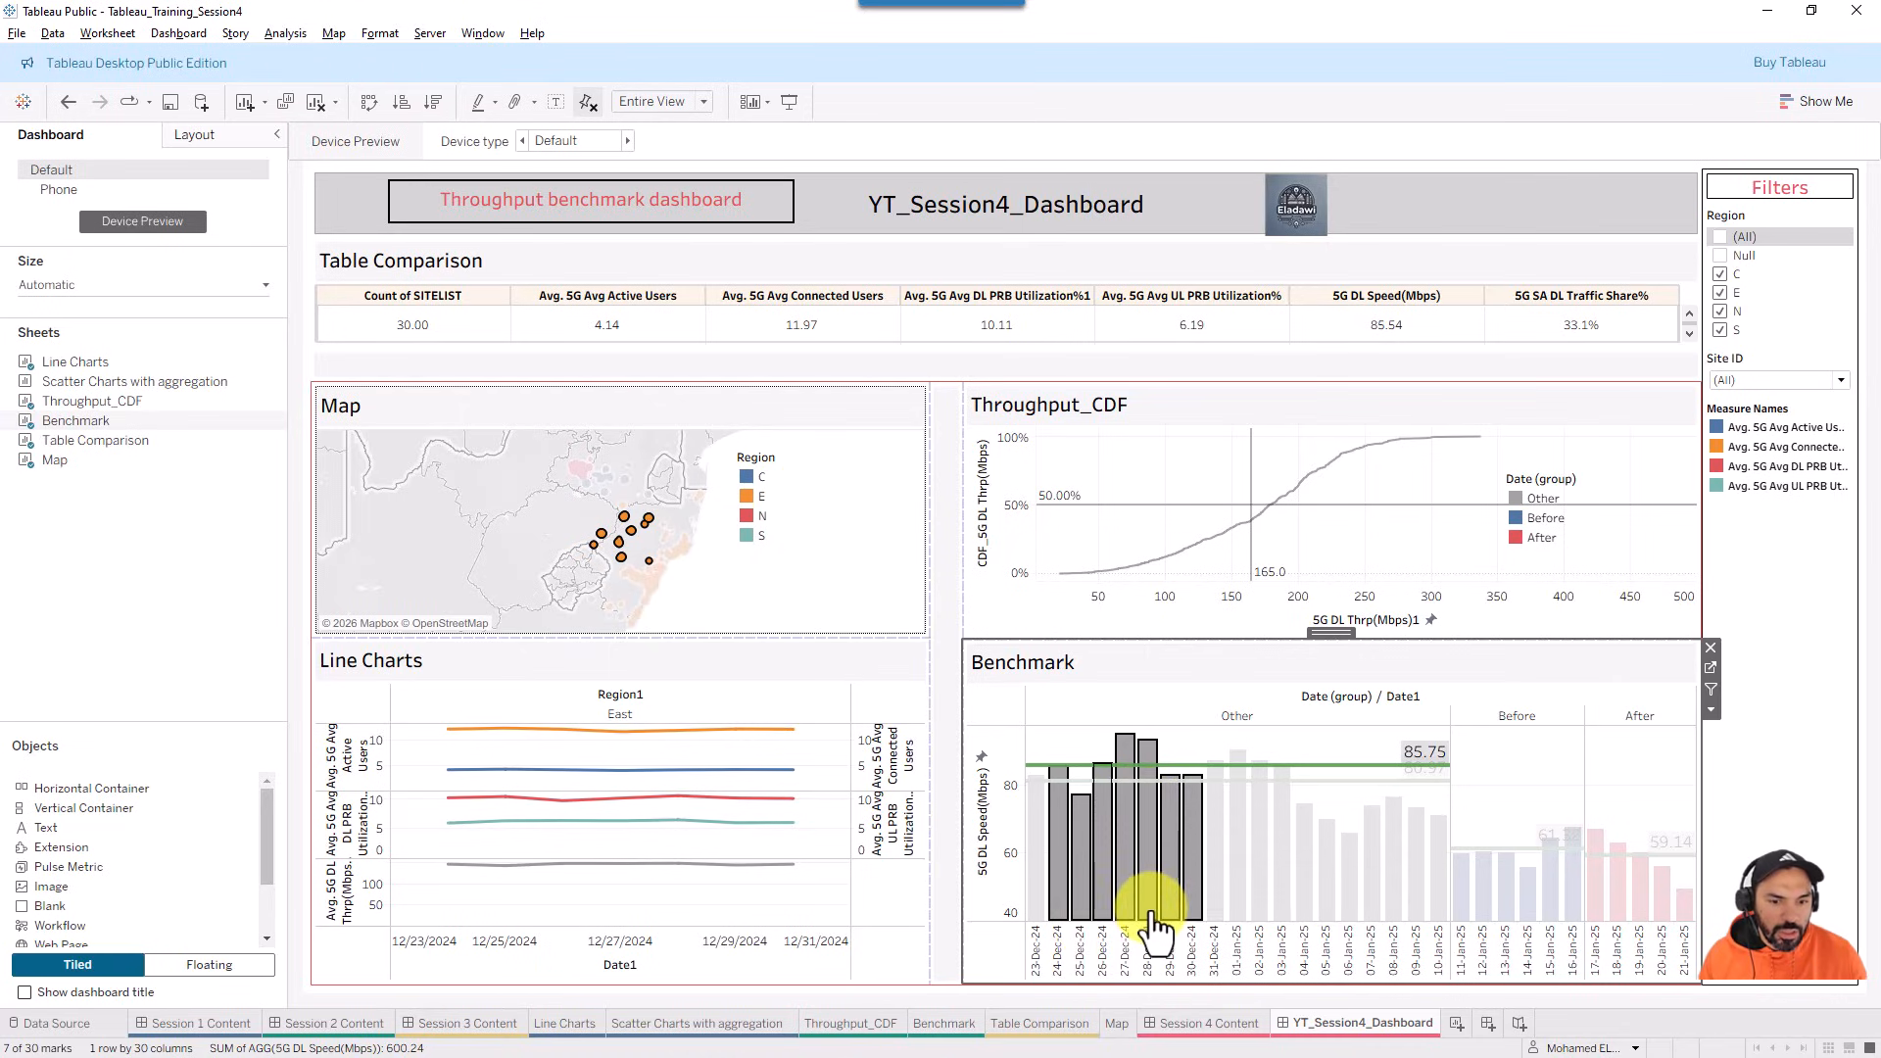
mouse_move(1379, 452)
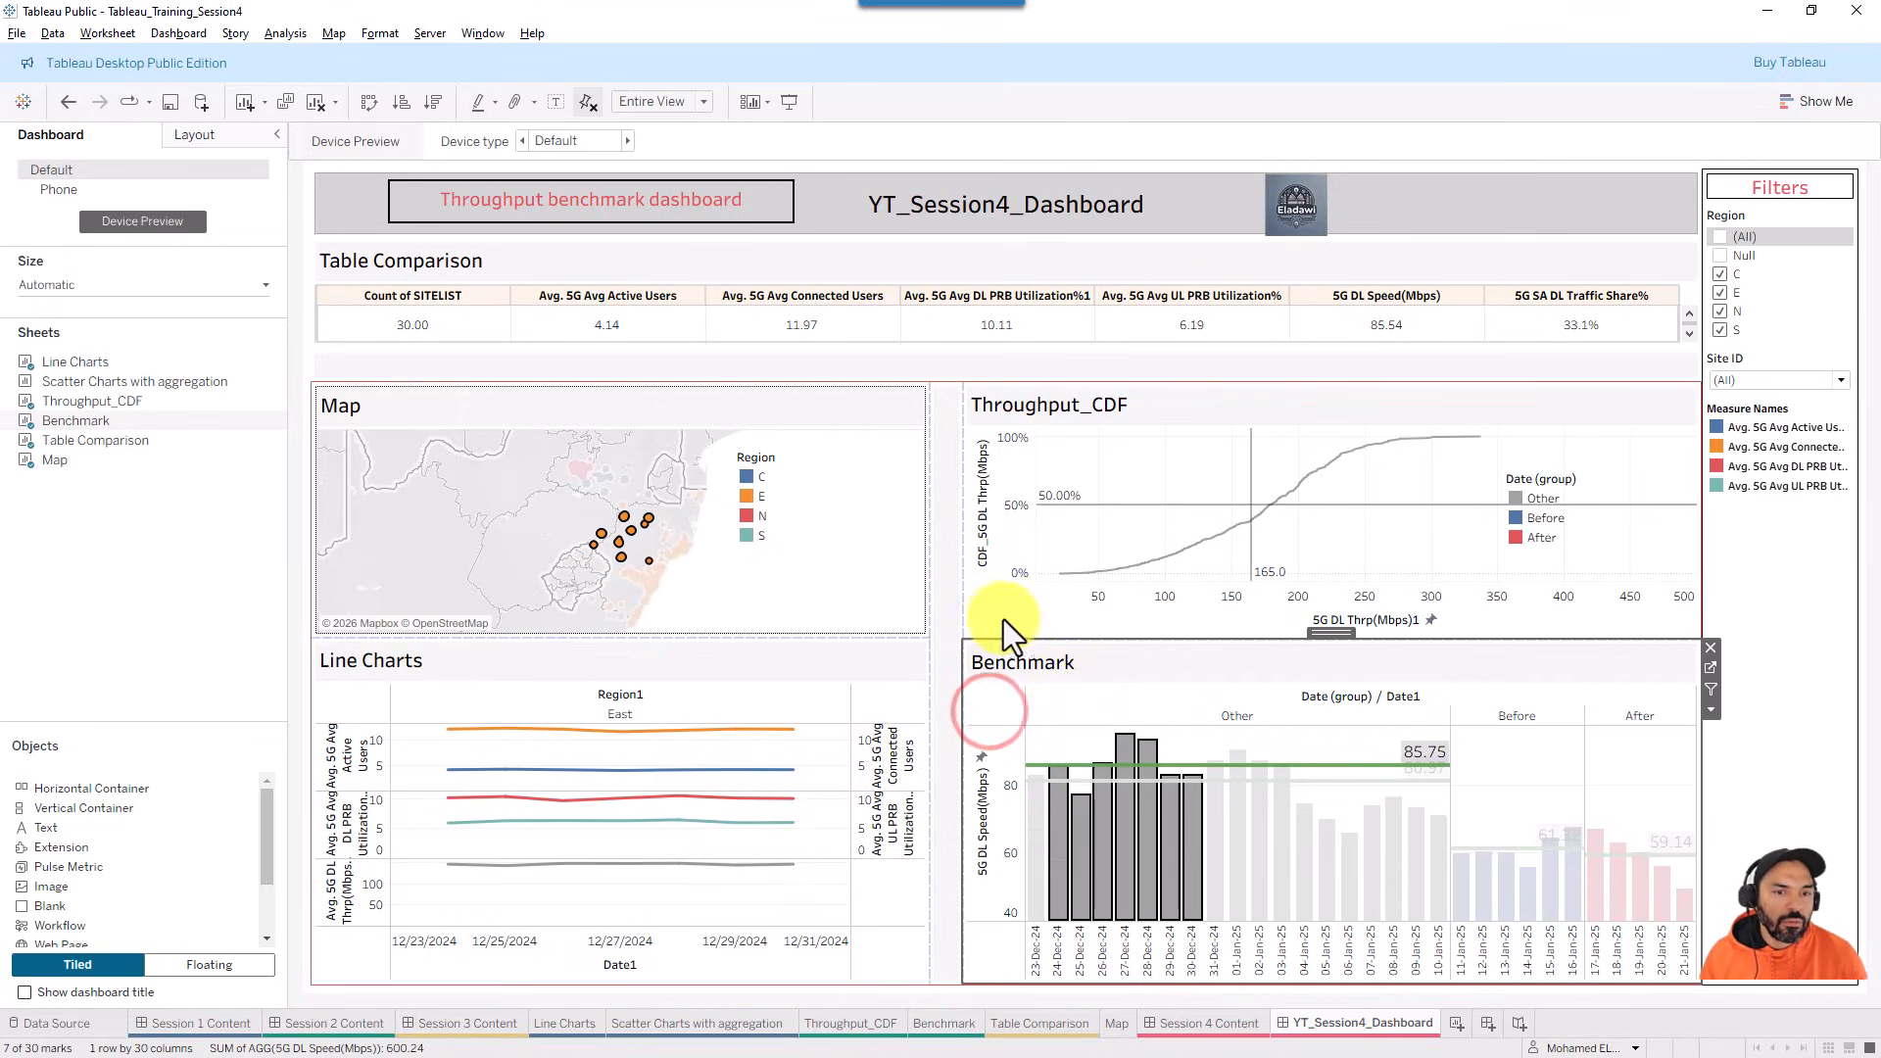
- Clear the Benchmark date selection and the Map site selection so the charts cover all sites
click(899, 607)
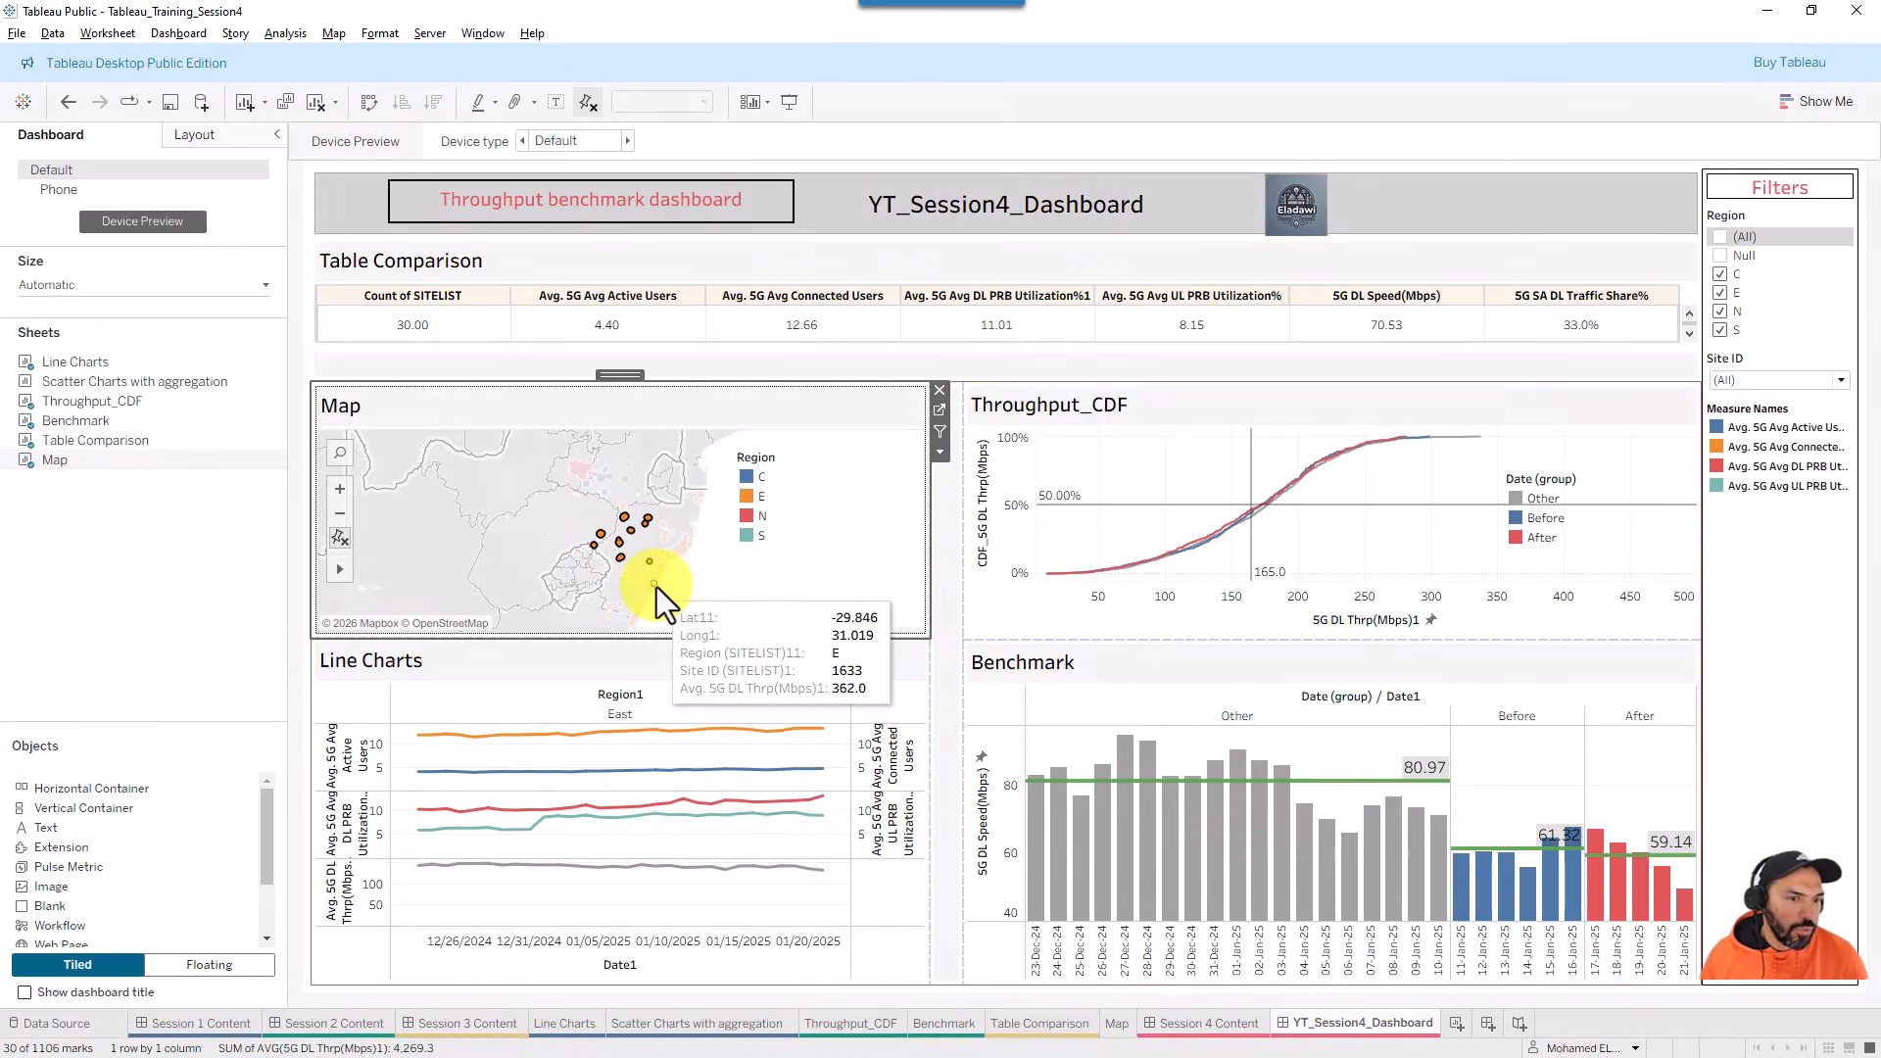
mouse_move(1156, 774)
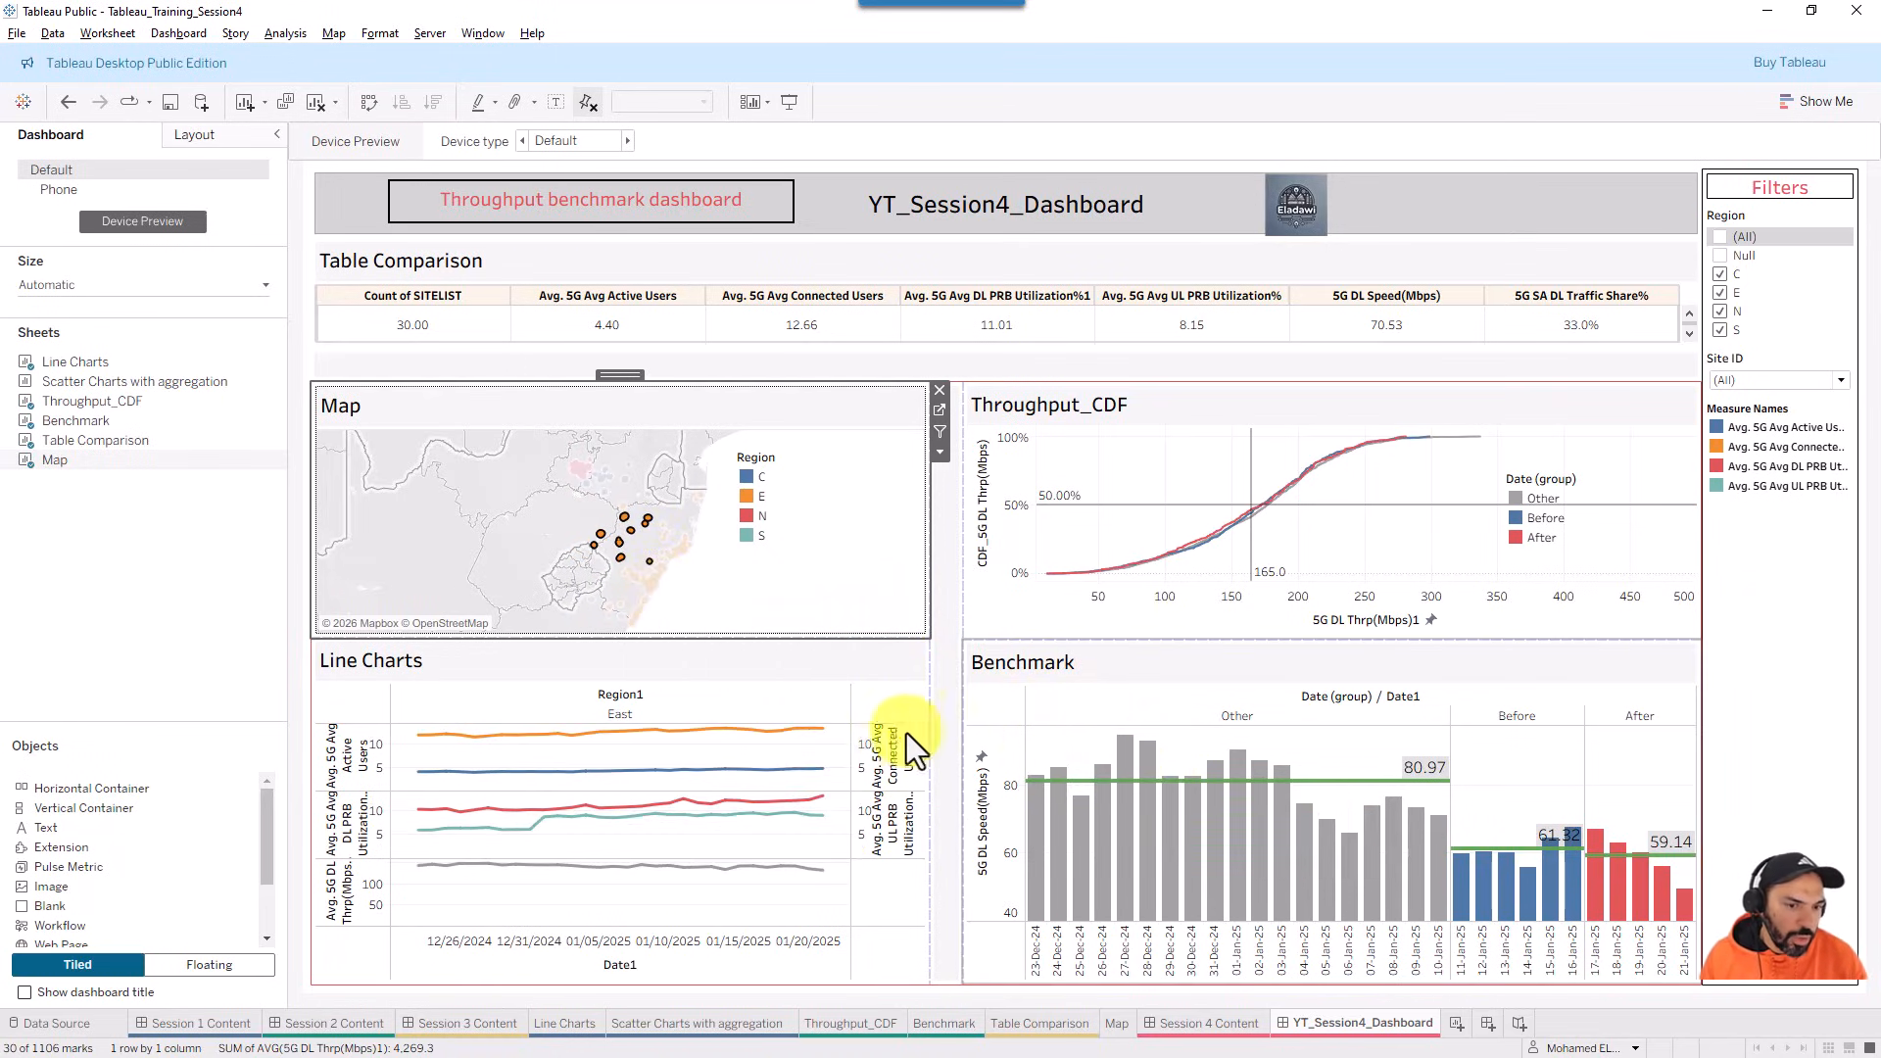
click(813, 589)
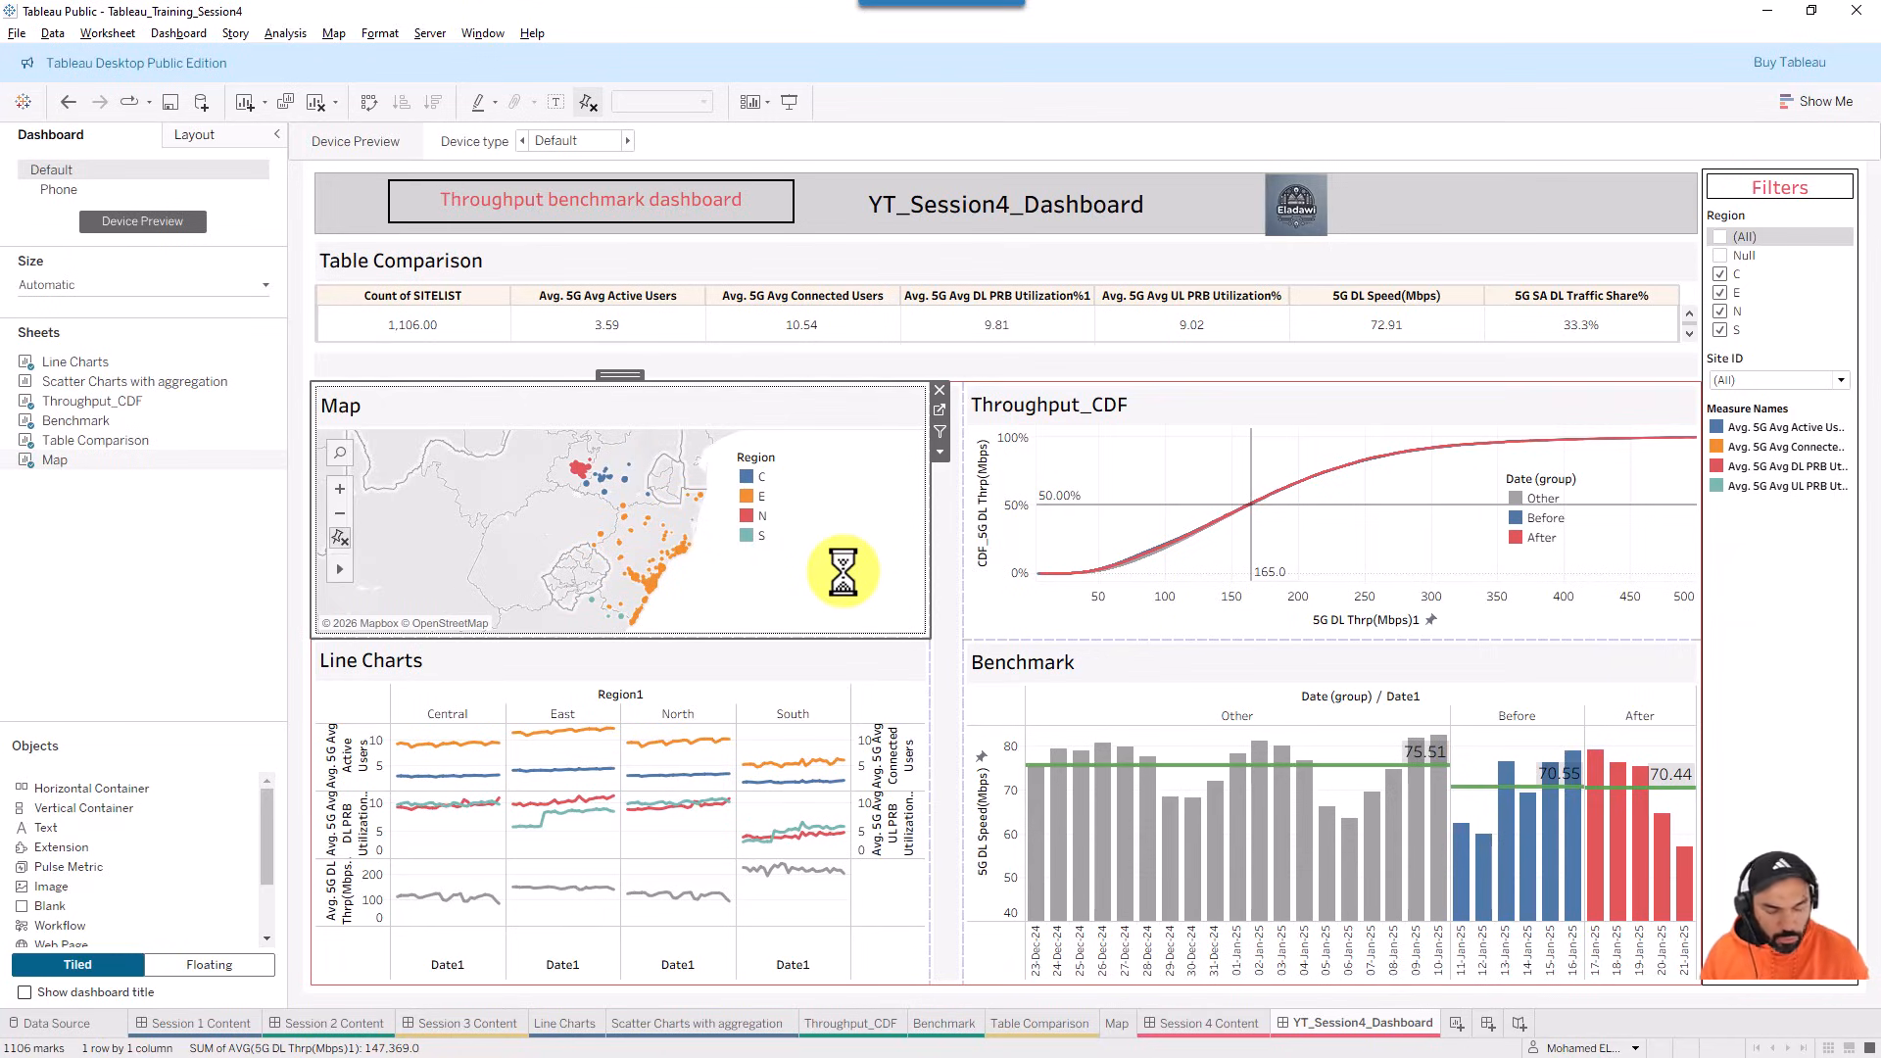
drag(1496, 647, 1485, 1001)
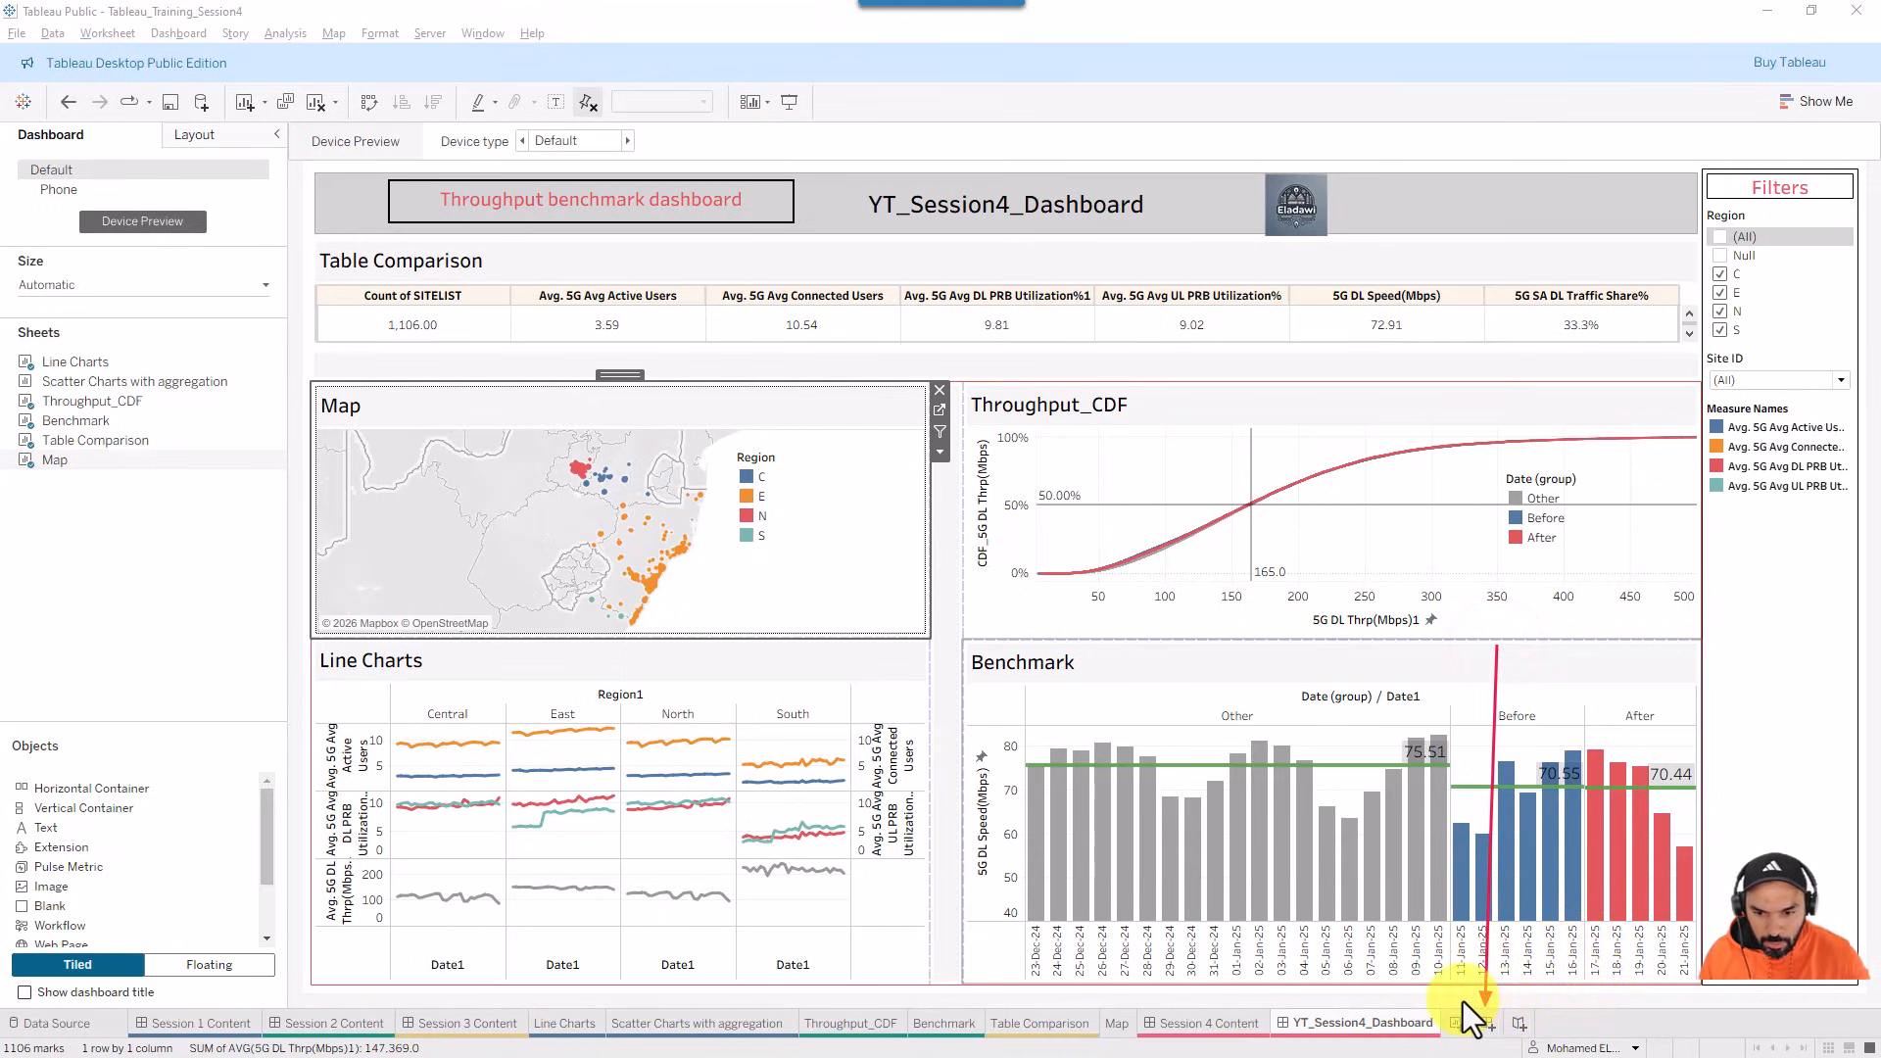
drag(1464, 1001, 1502, 1038)
key(ctrl+z)
key(ctrl+z)
key(ctrl+z)
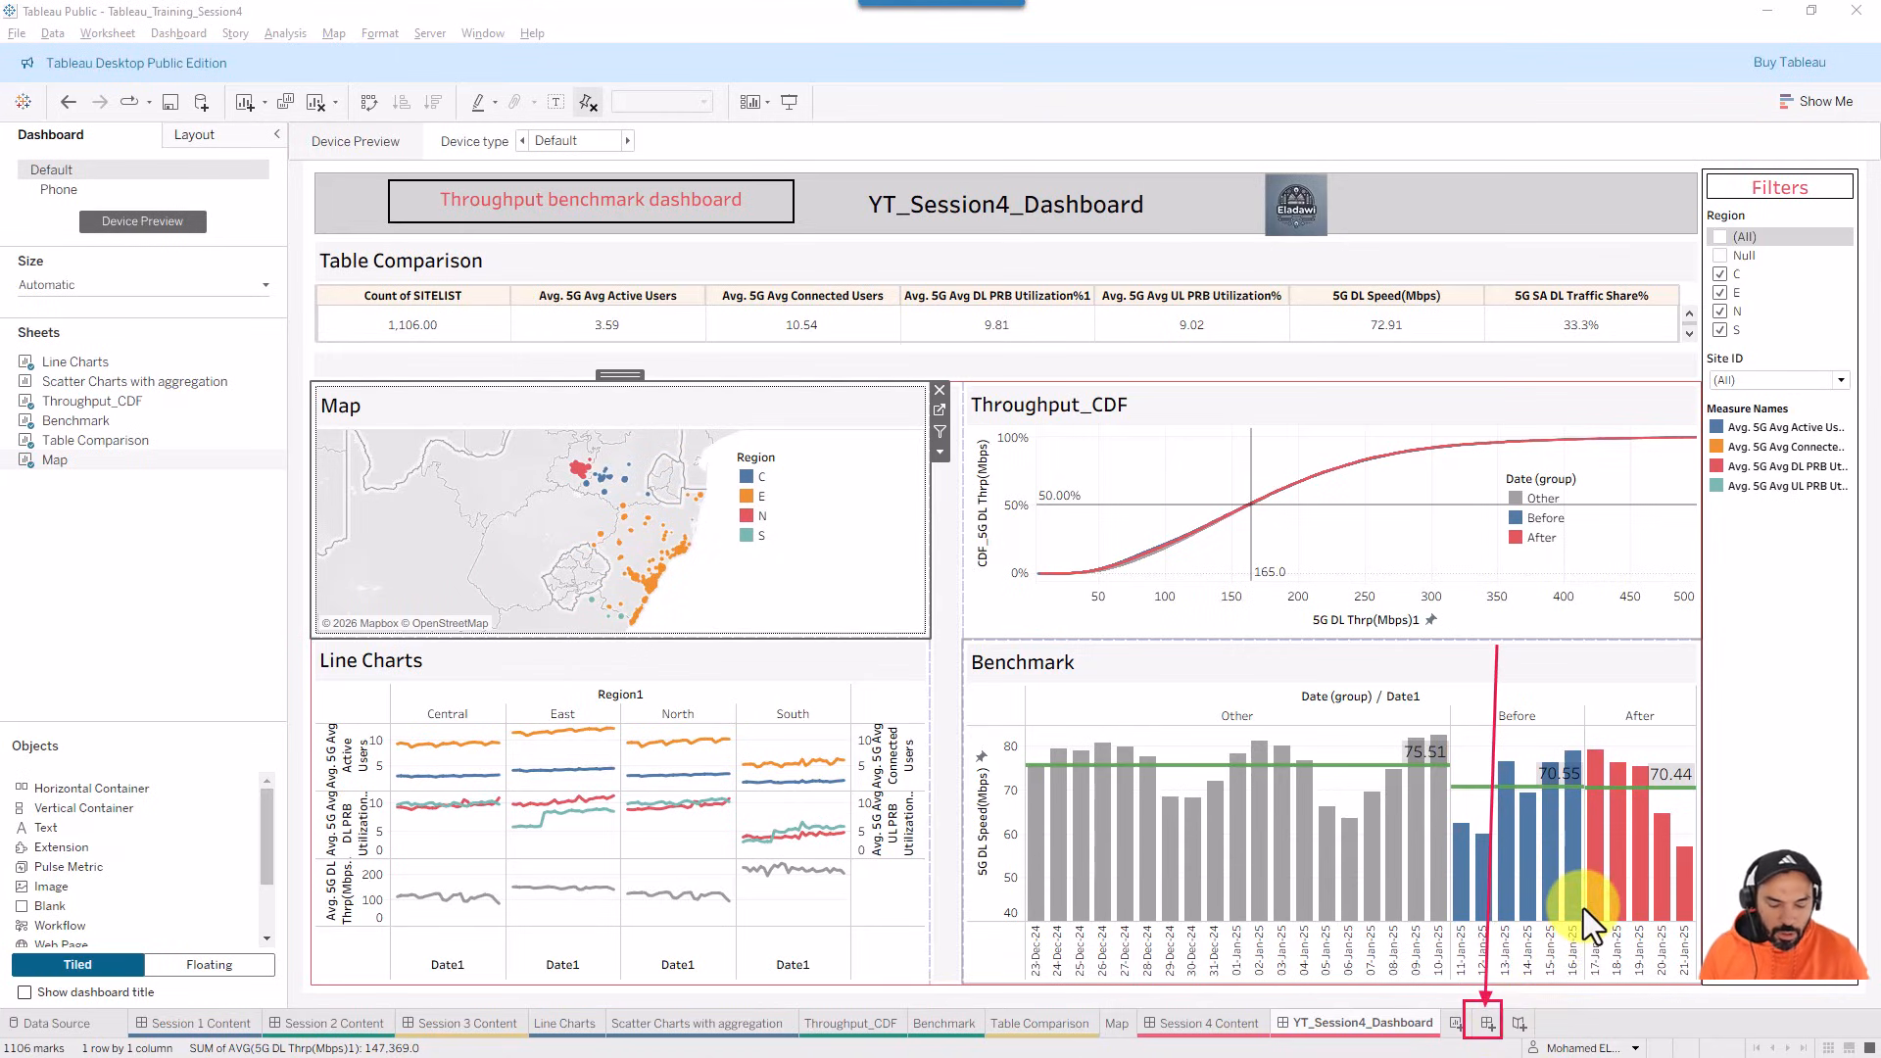
- Create a new blank dashboard in the workbook
click(1487, 1024)
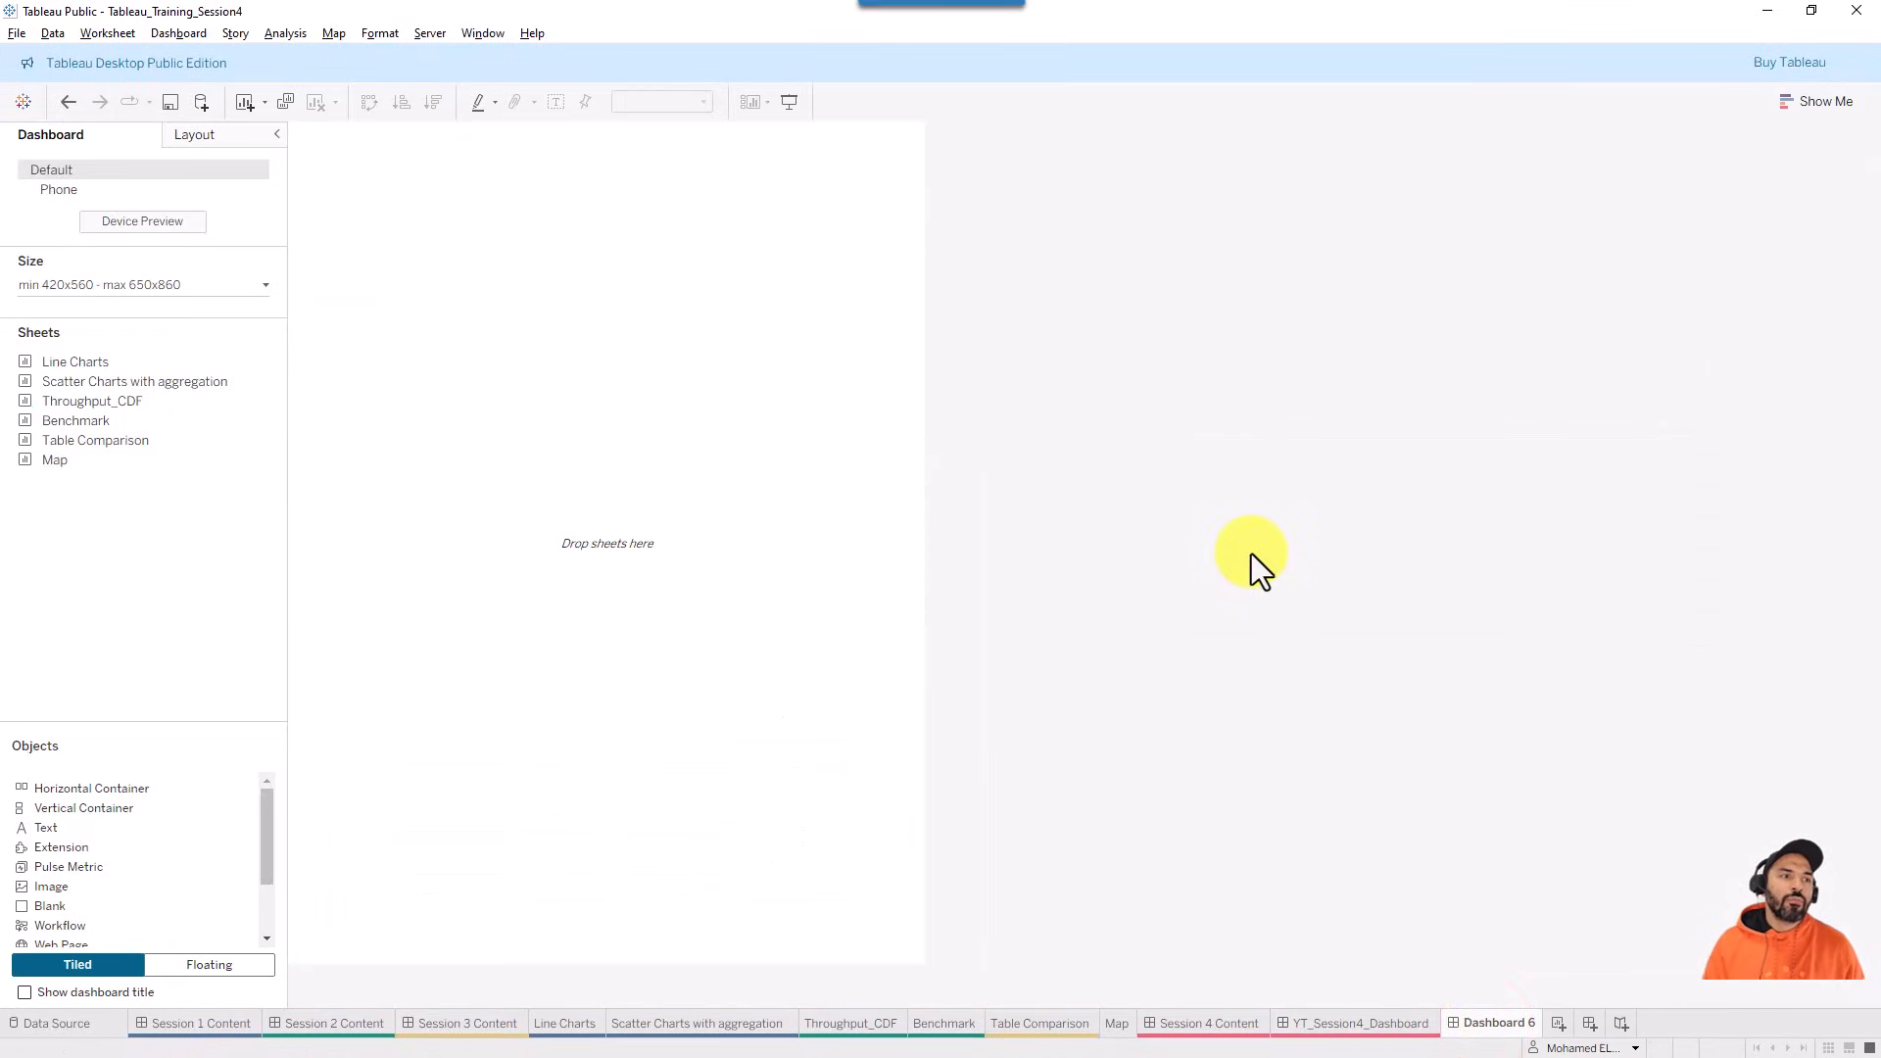
click(116, 55)
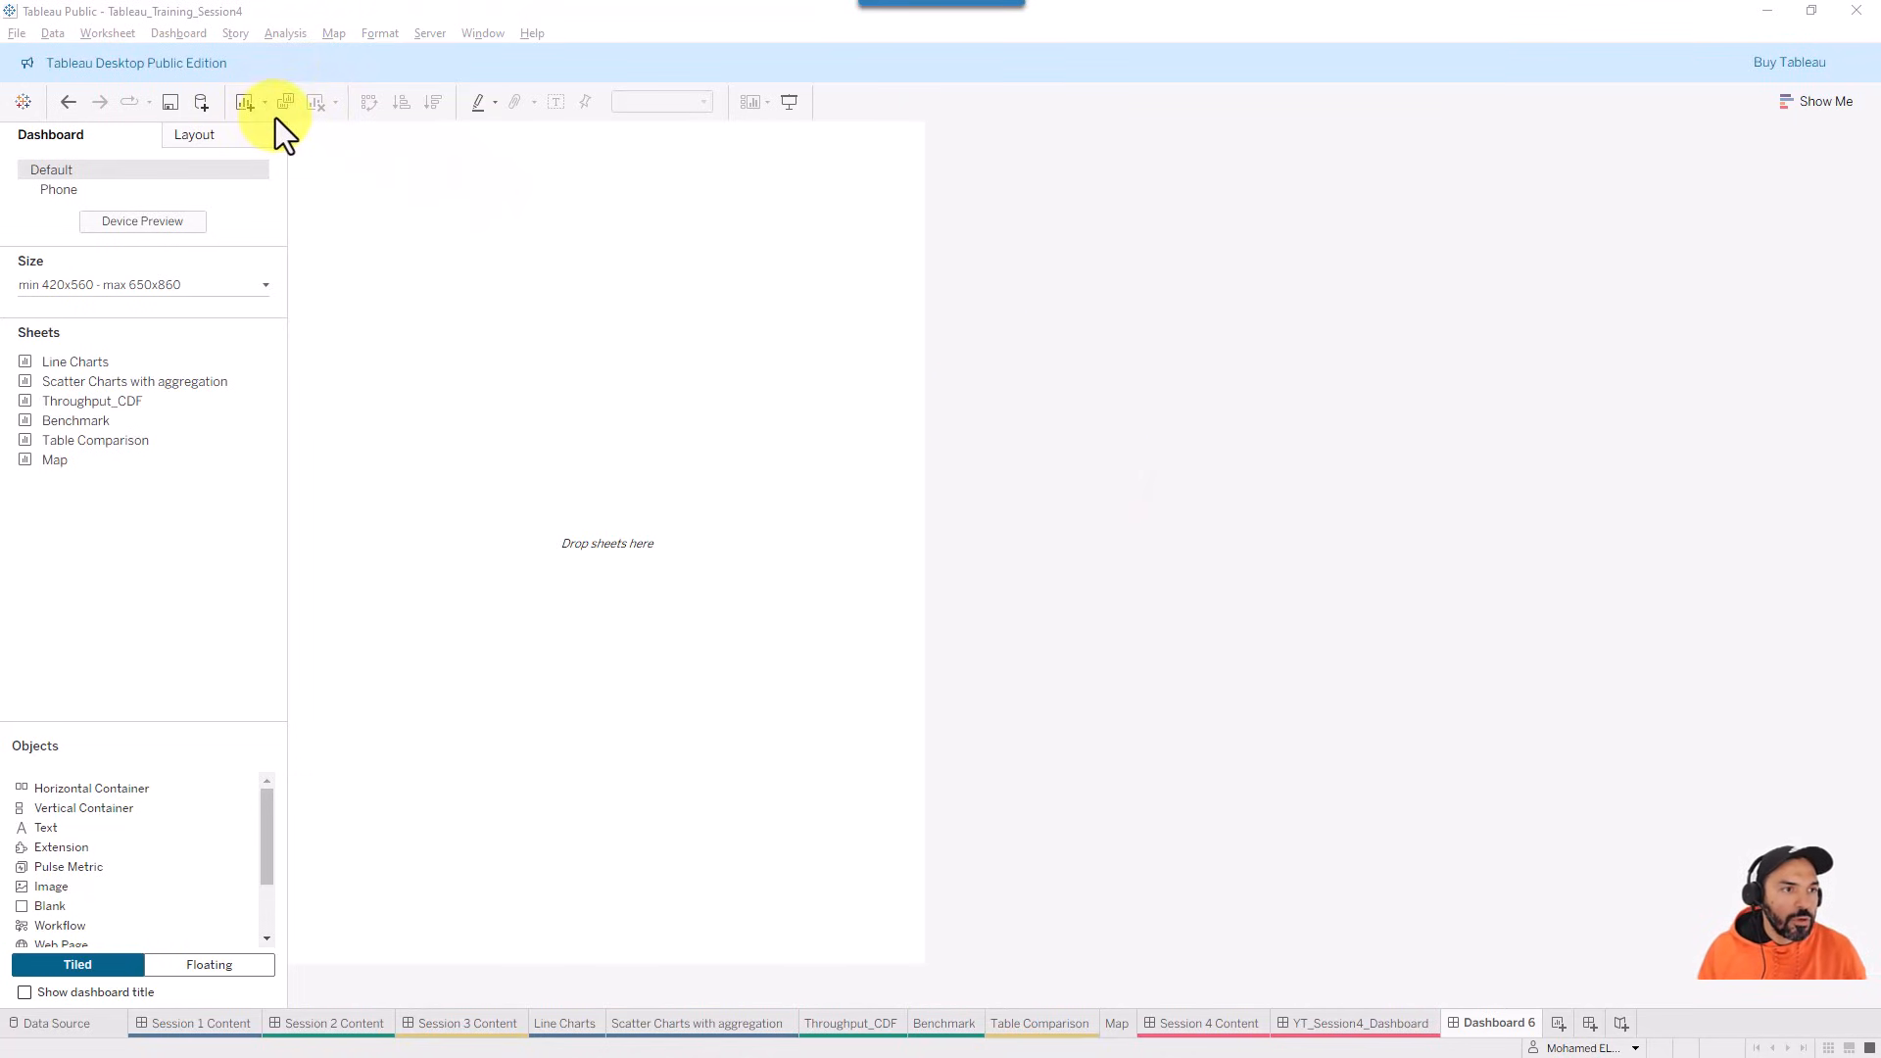
drag(288, 118, 923, 968)
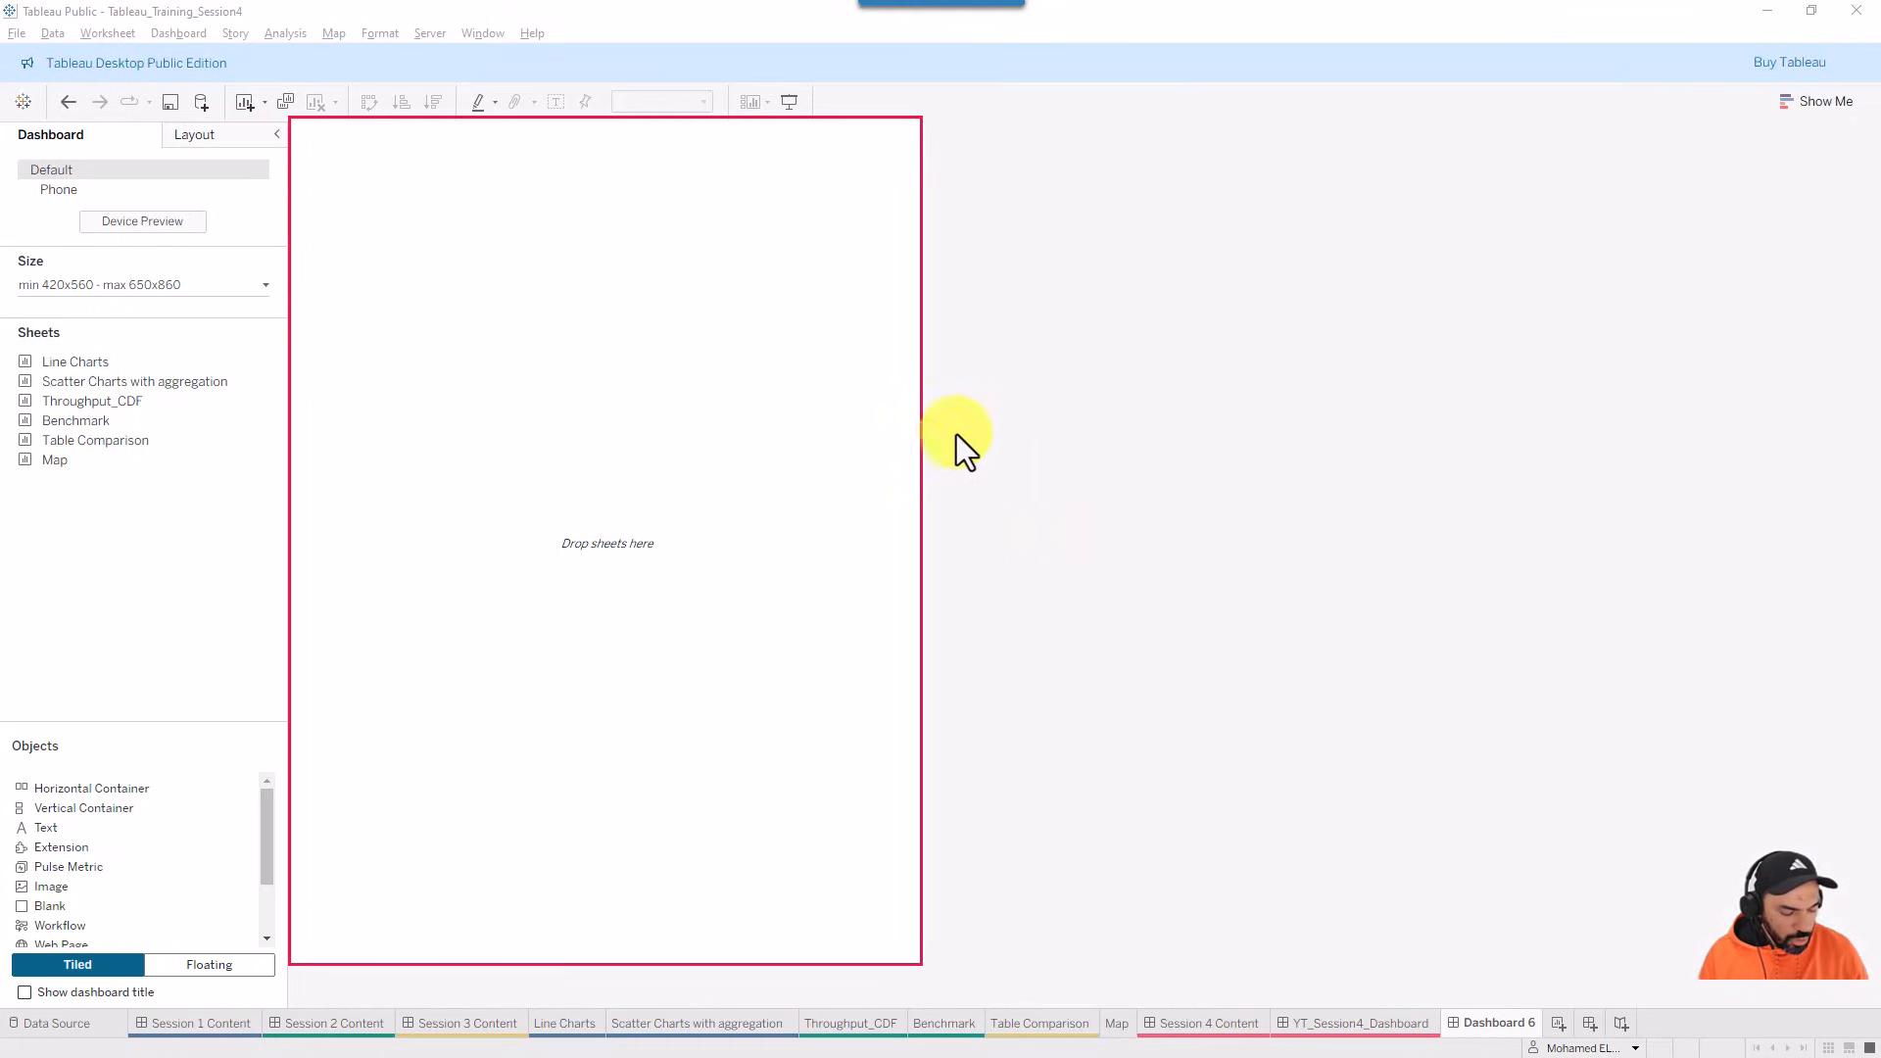
mouse_move(272, 102)
mouse_down()
mouse_move(1878, 960)
mouse_move(1879, 1054)
mouse_move(1873, 996)
mouse_move(1876, 1017)
mouse_up()
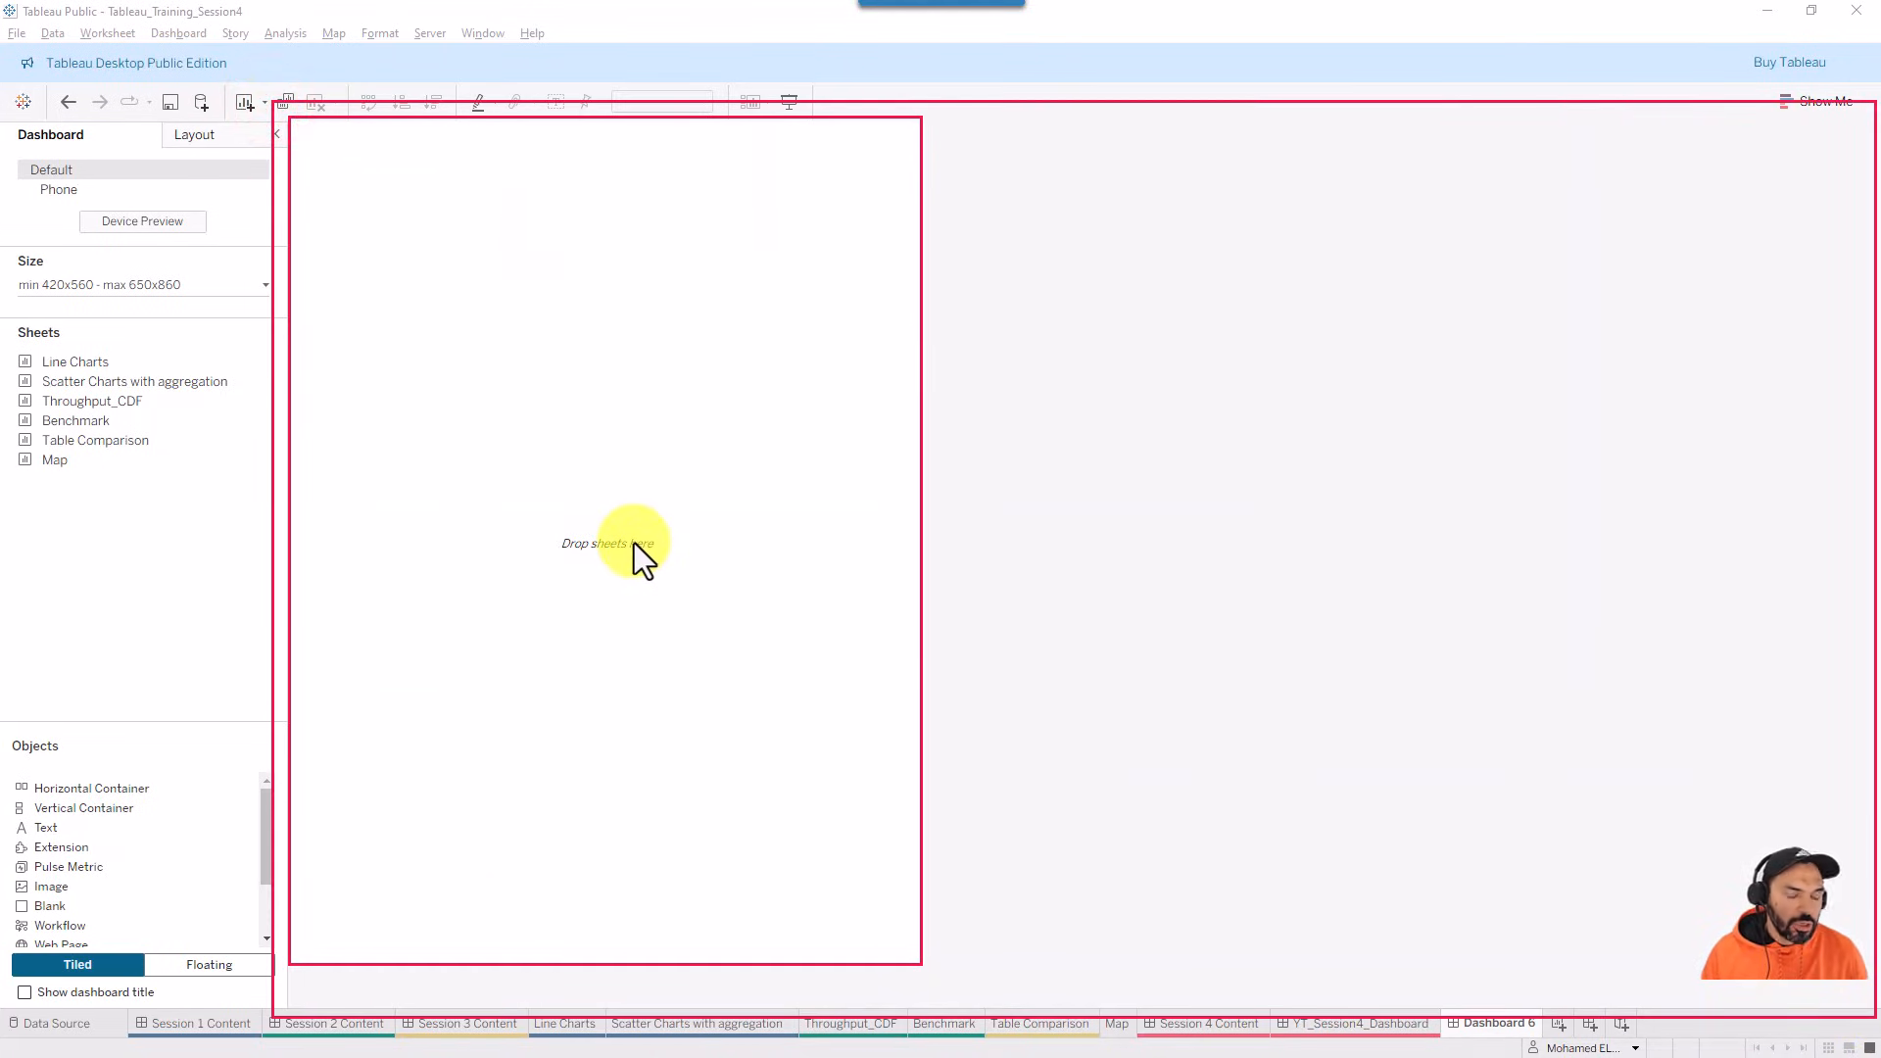
key(Escape)
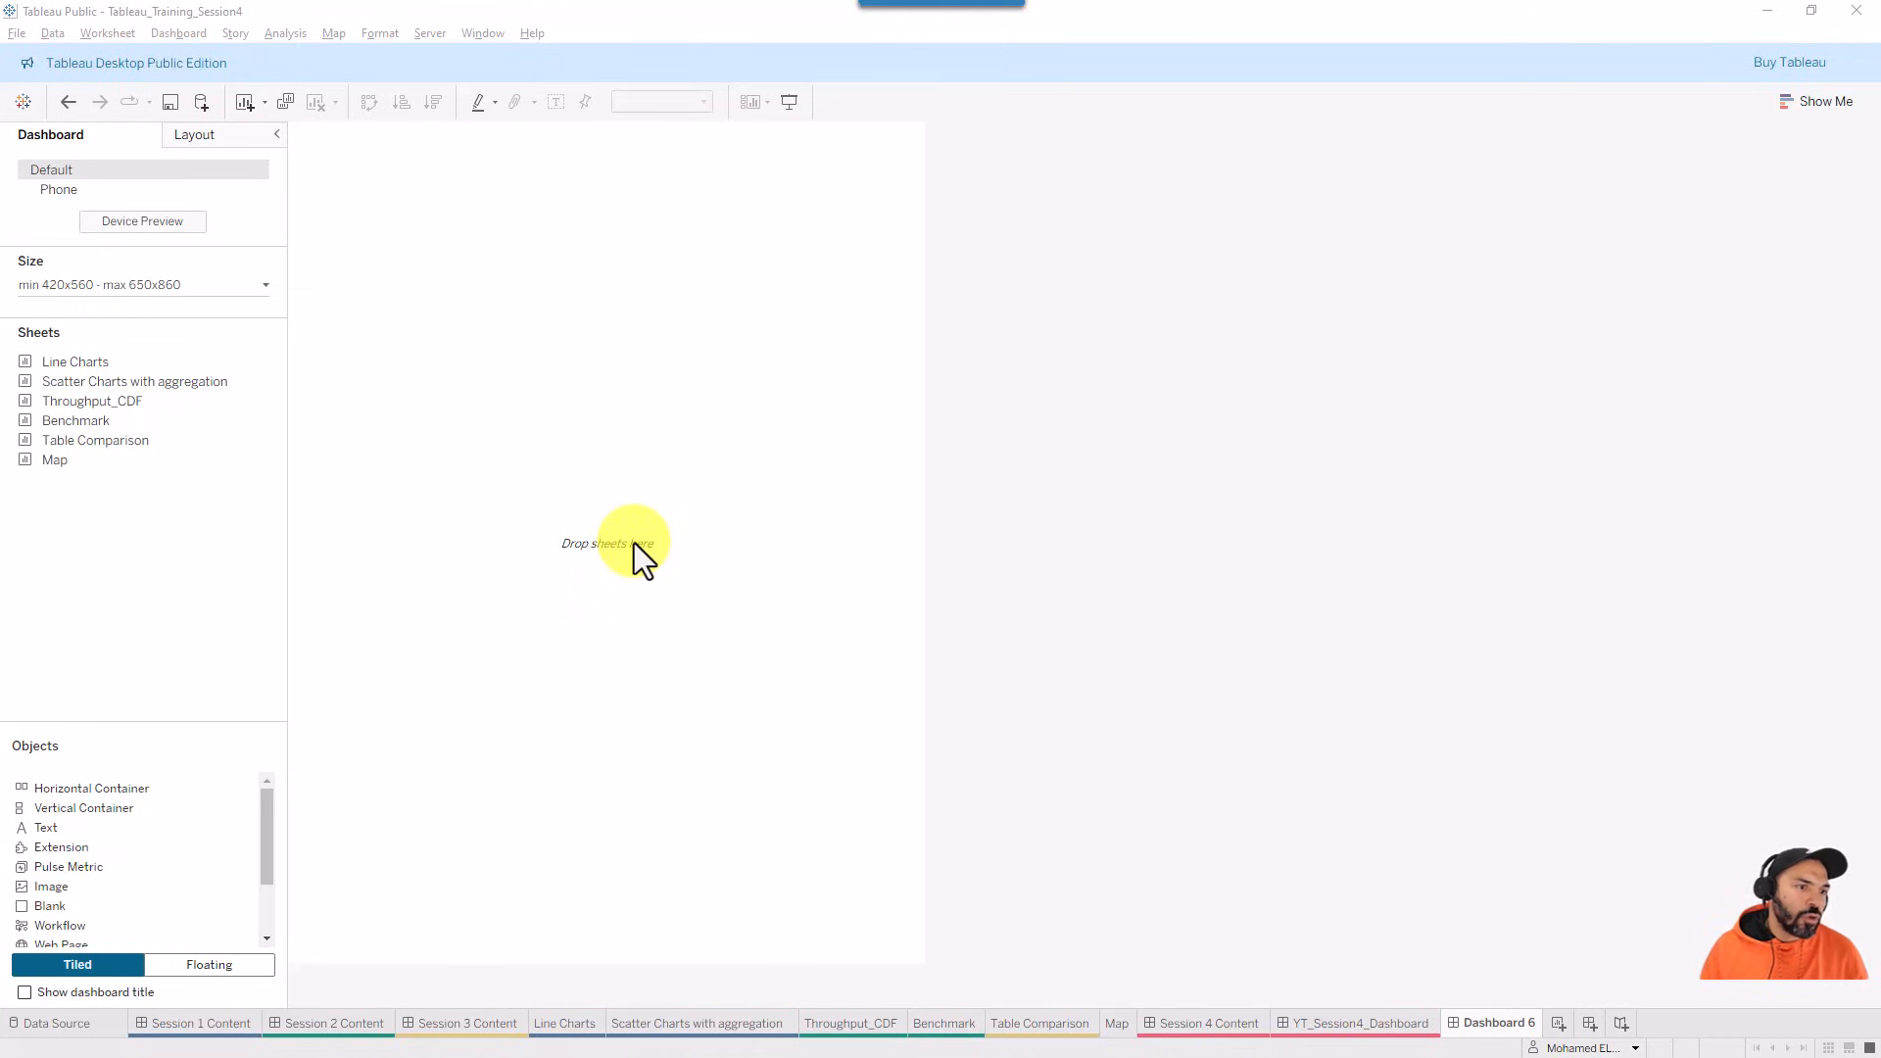
drag(445, 436, 145, 304)
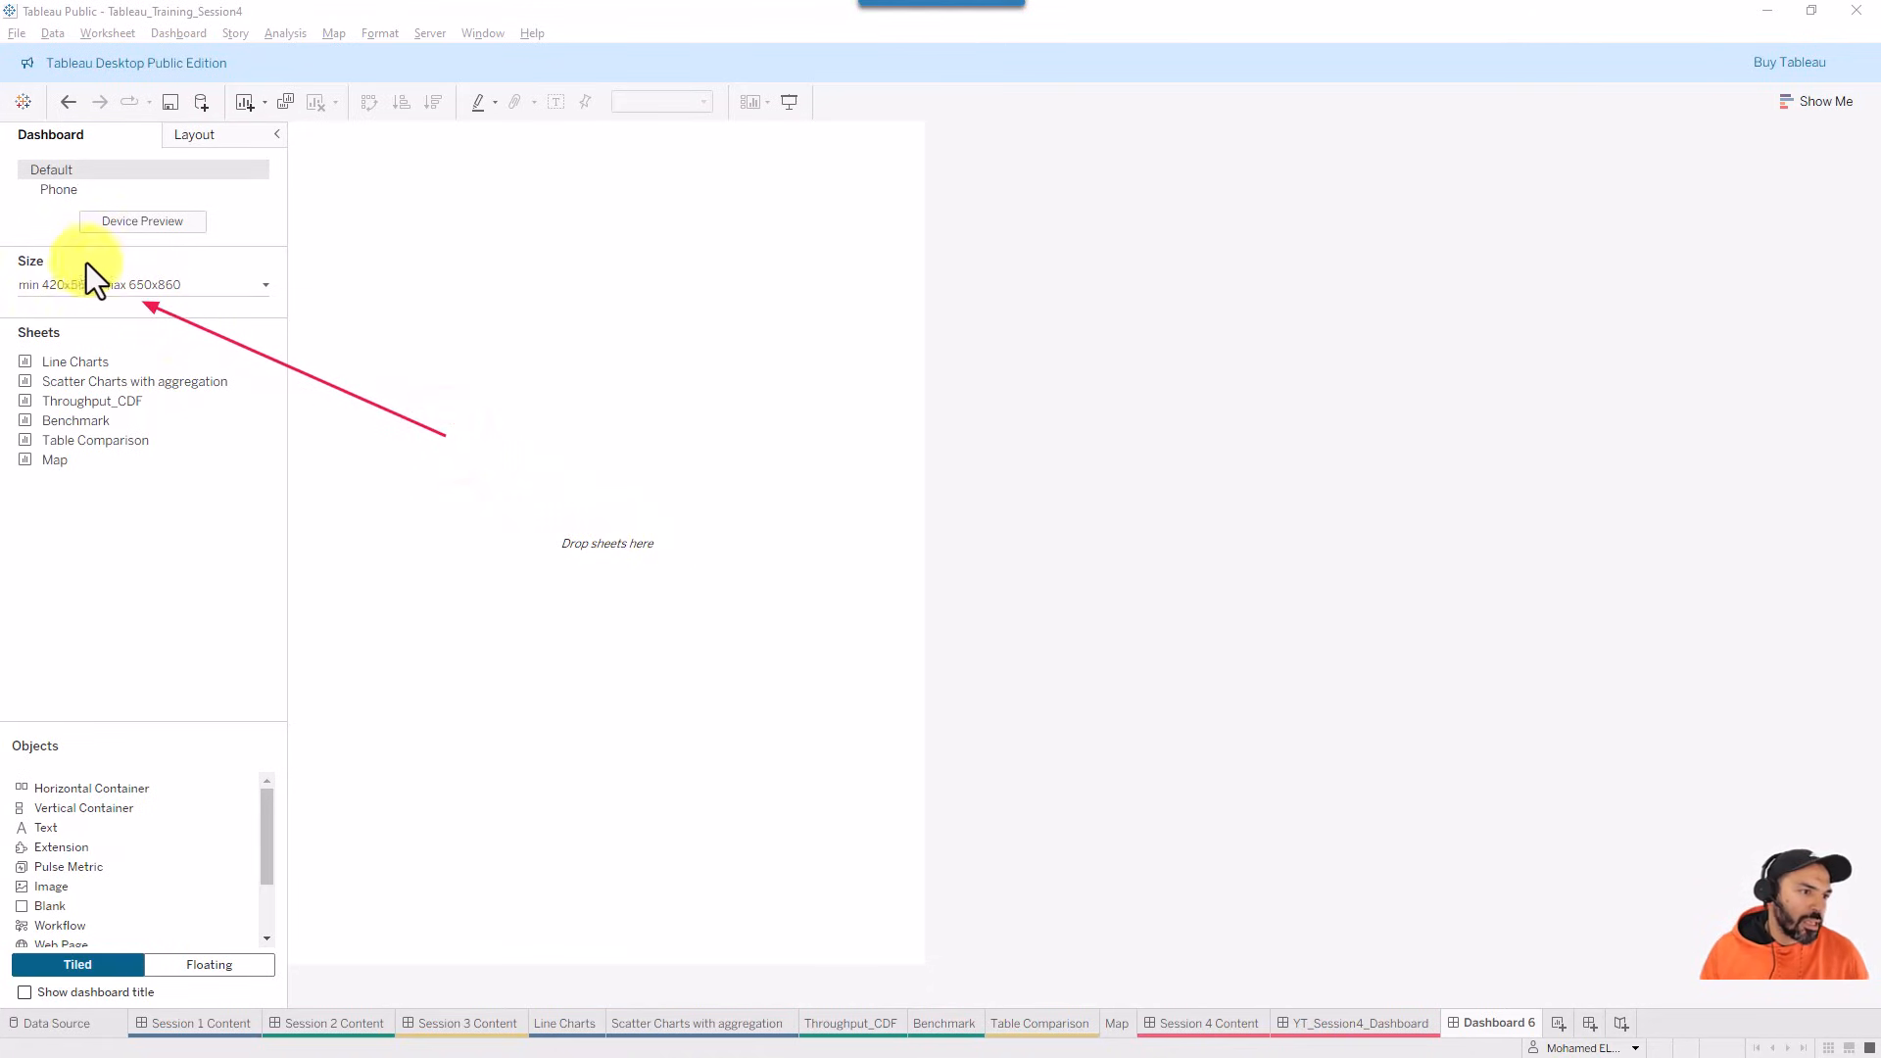
key(Escape)
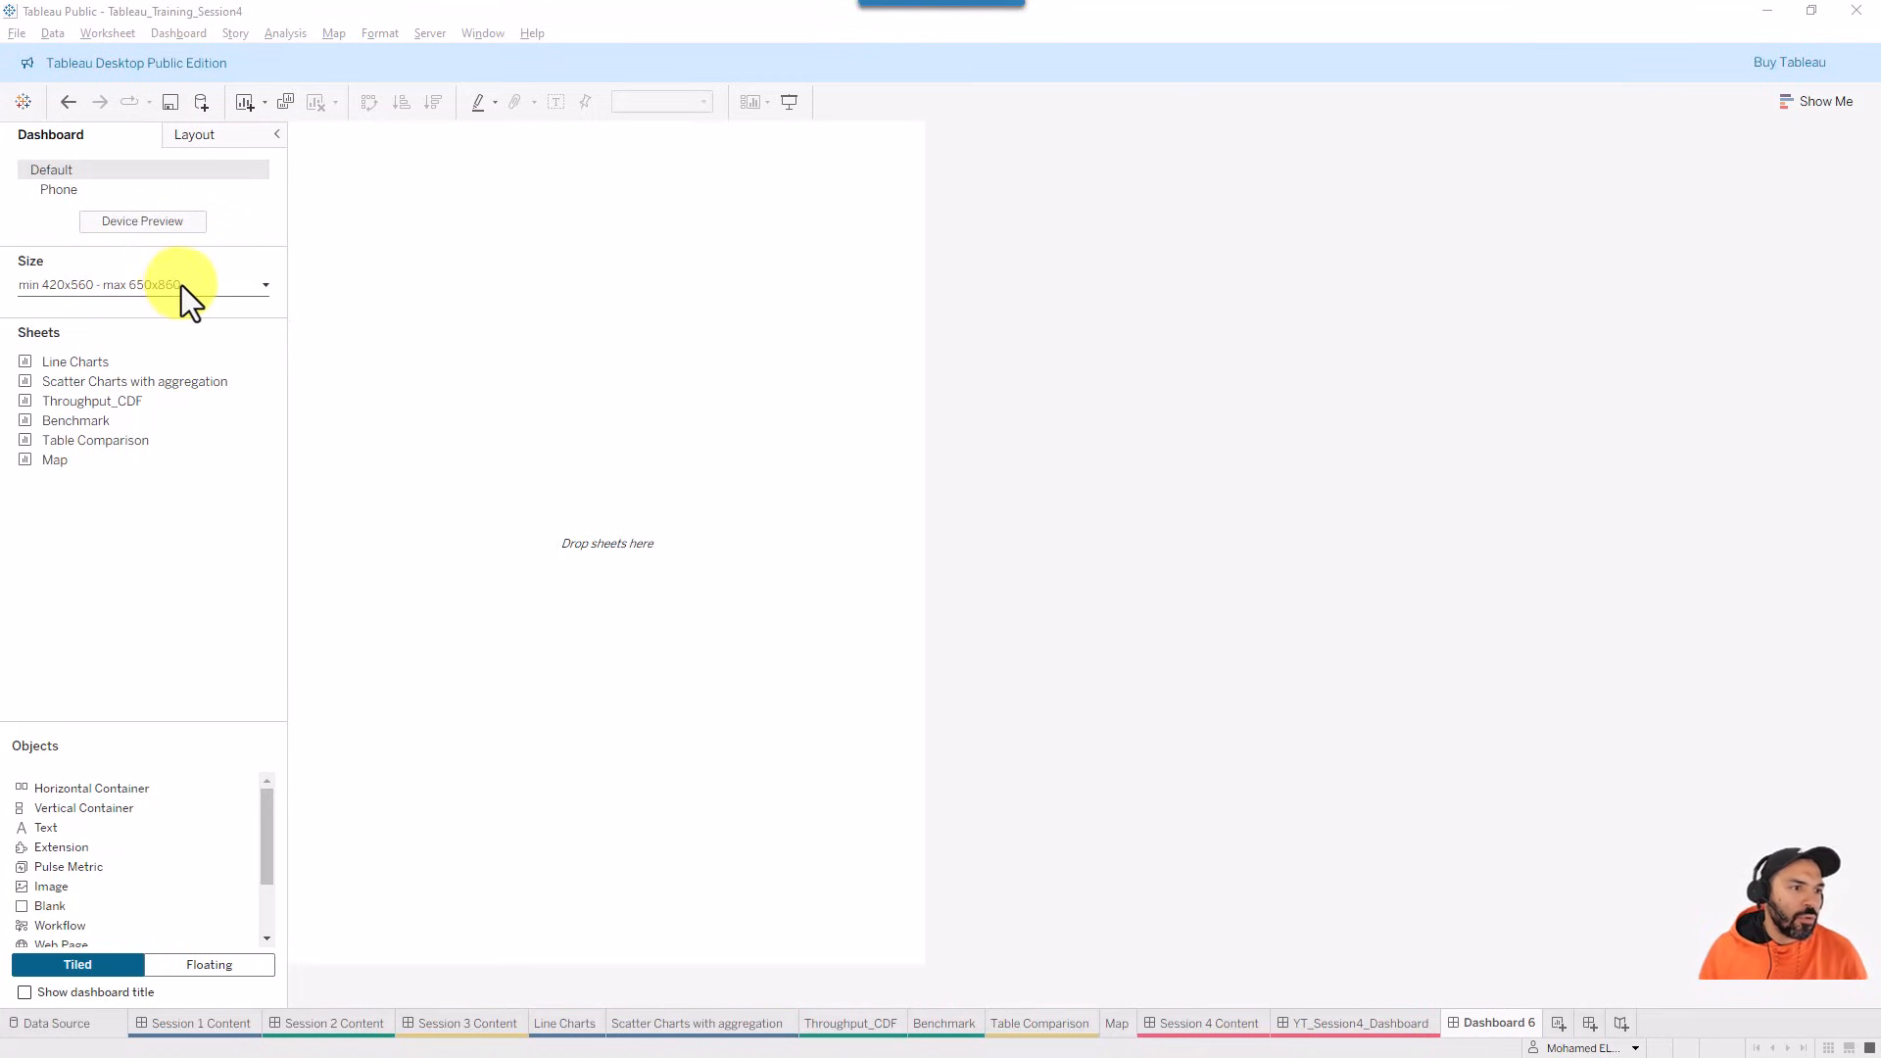
- Change the new dashboard's size from a range to Automatic
click(145, 286)
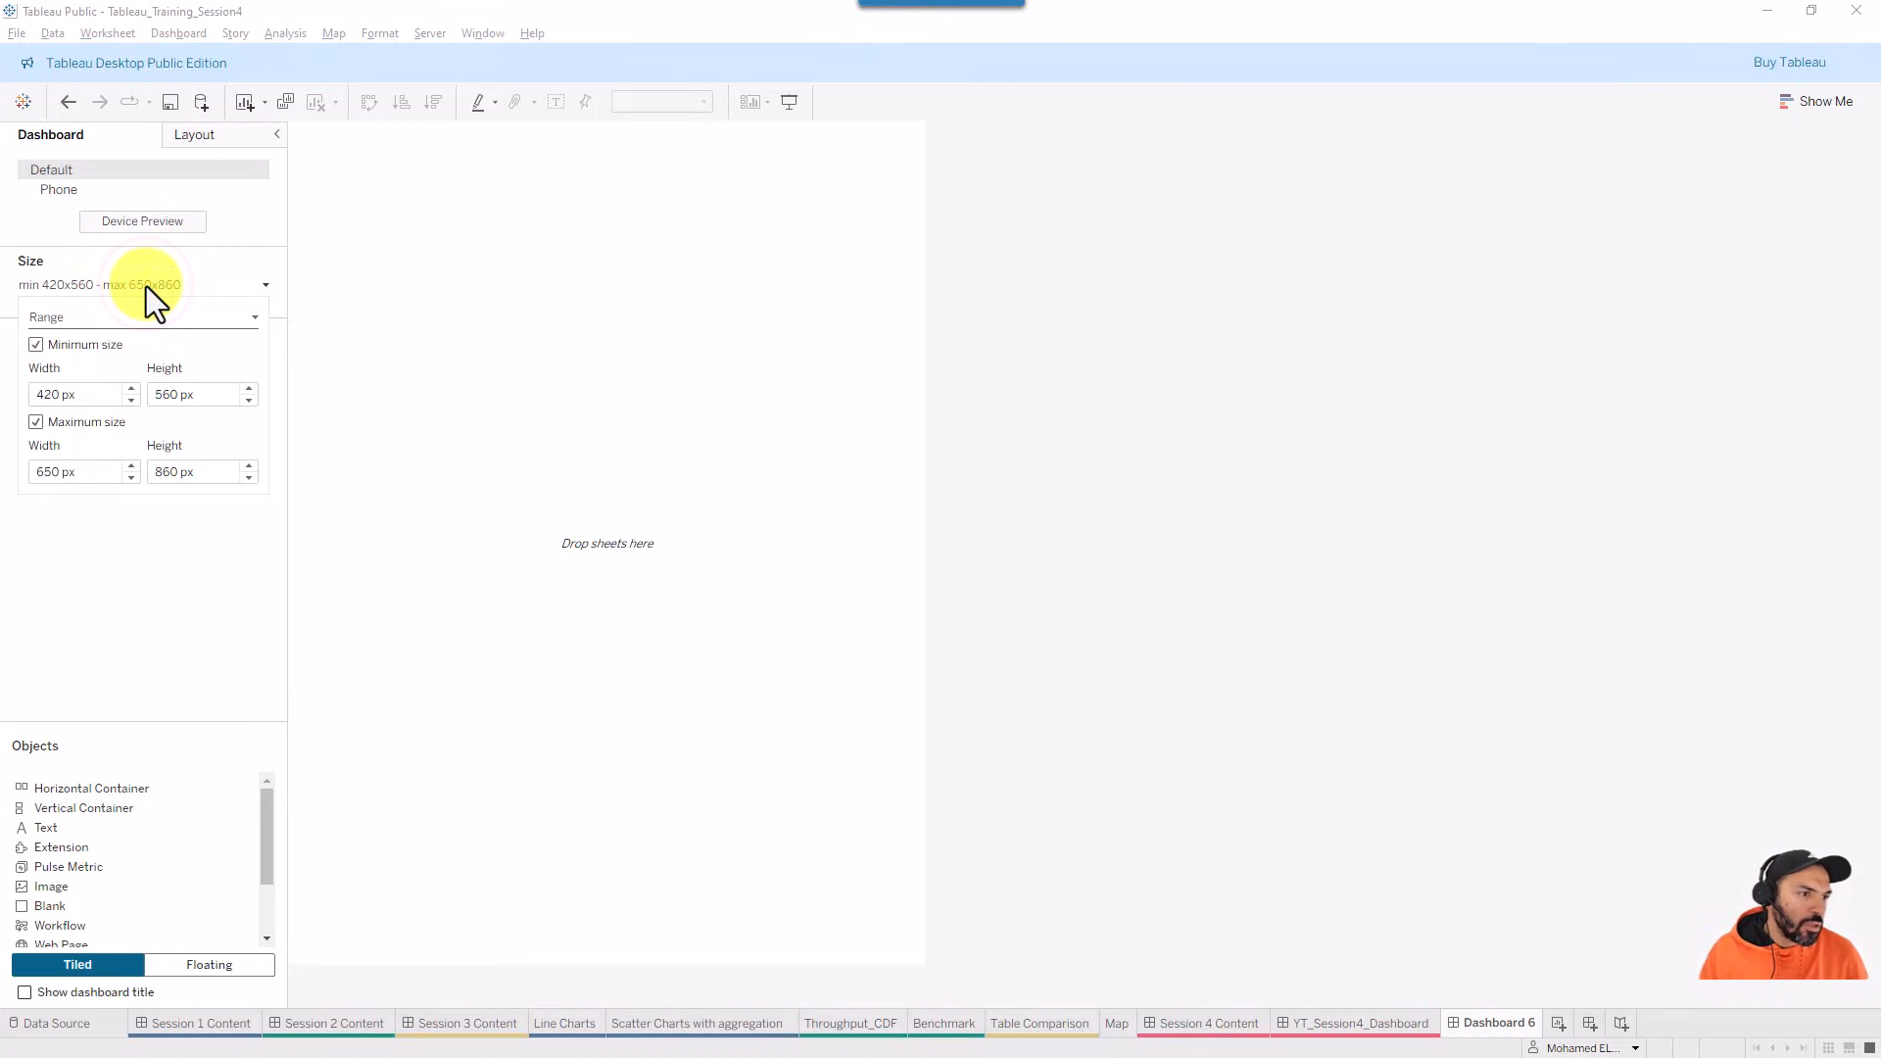
click(93, 400)
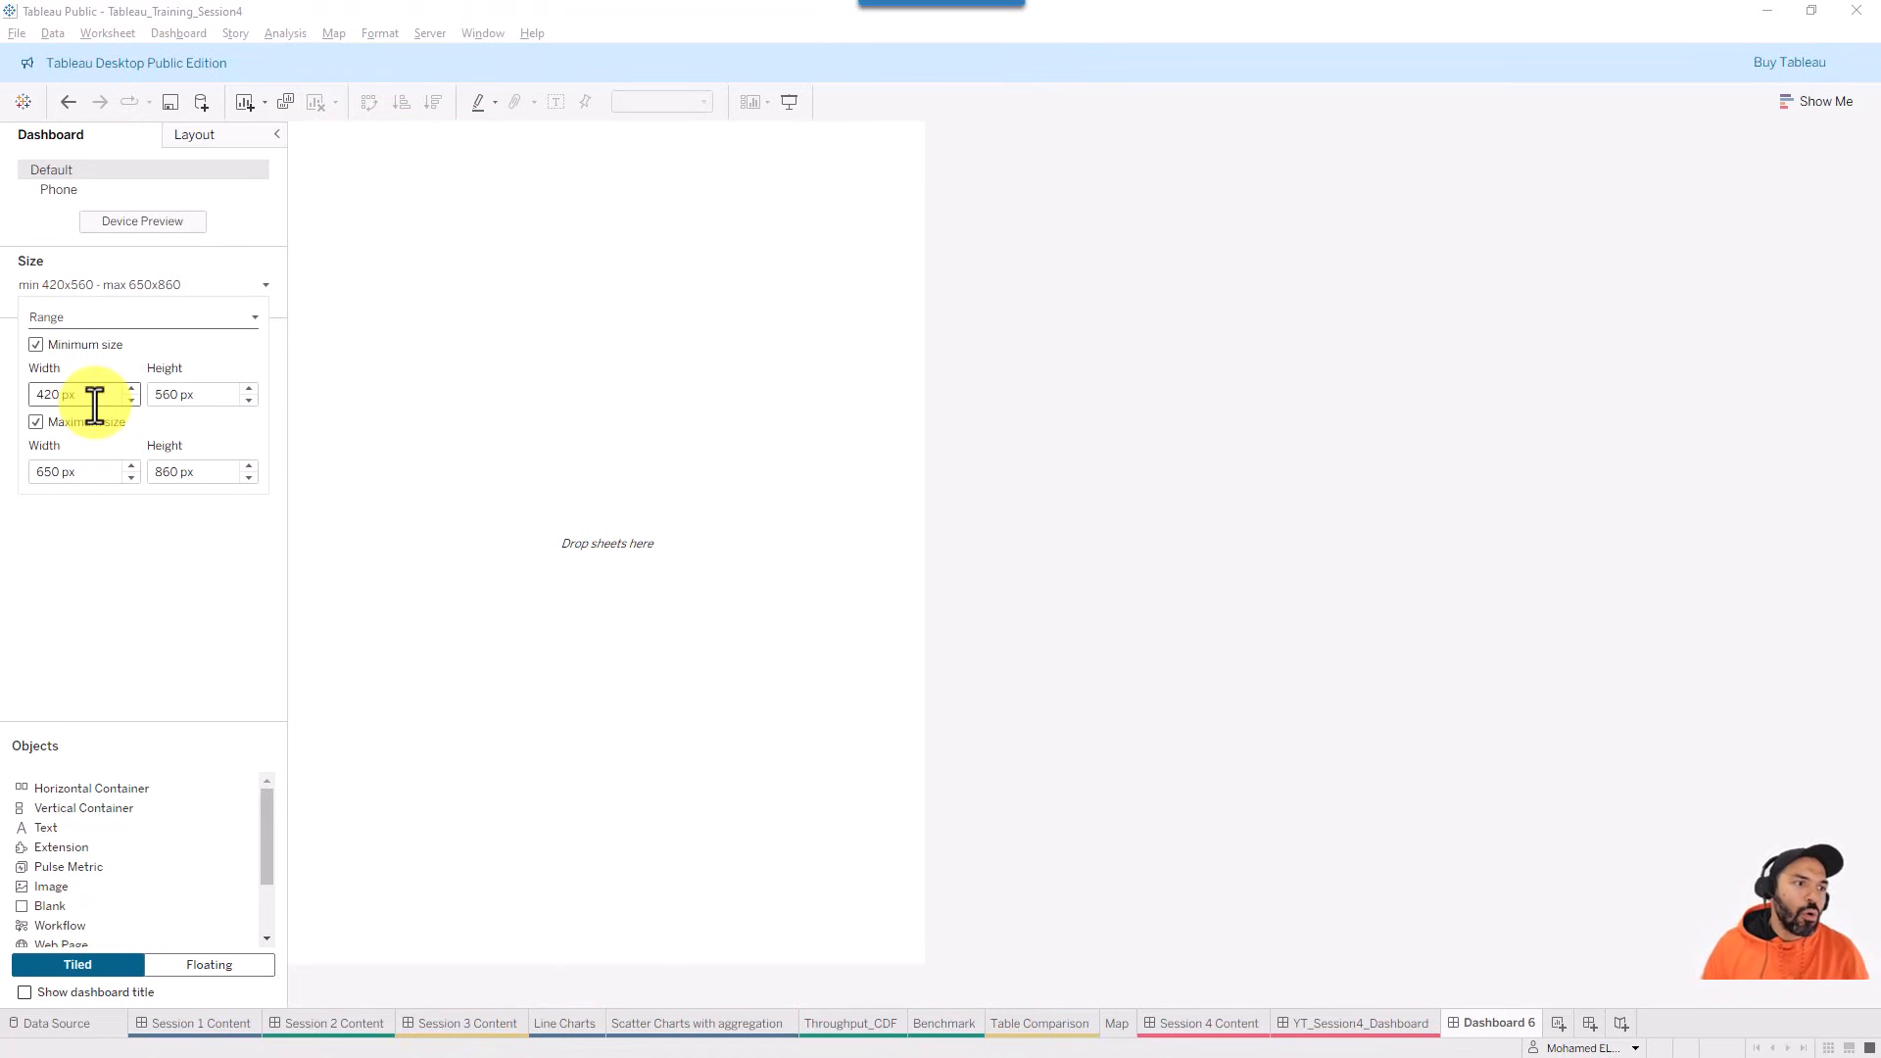
click(55, 317)
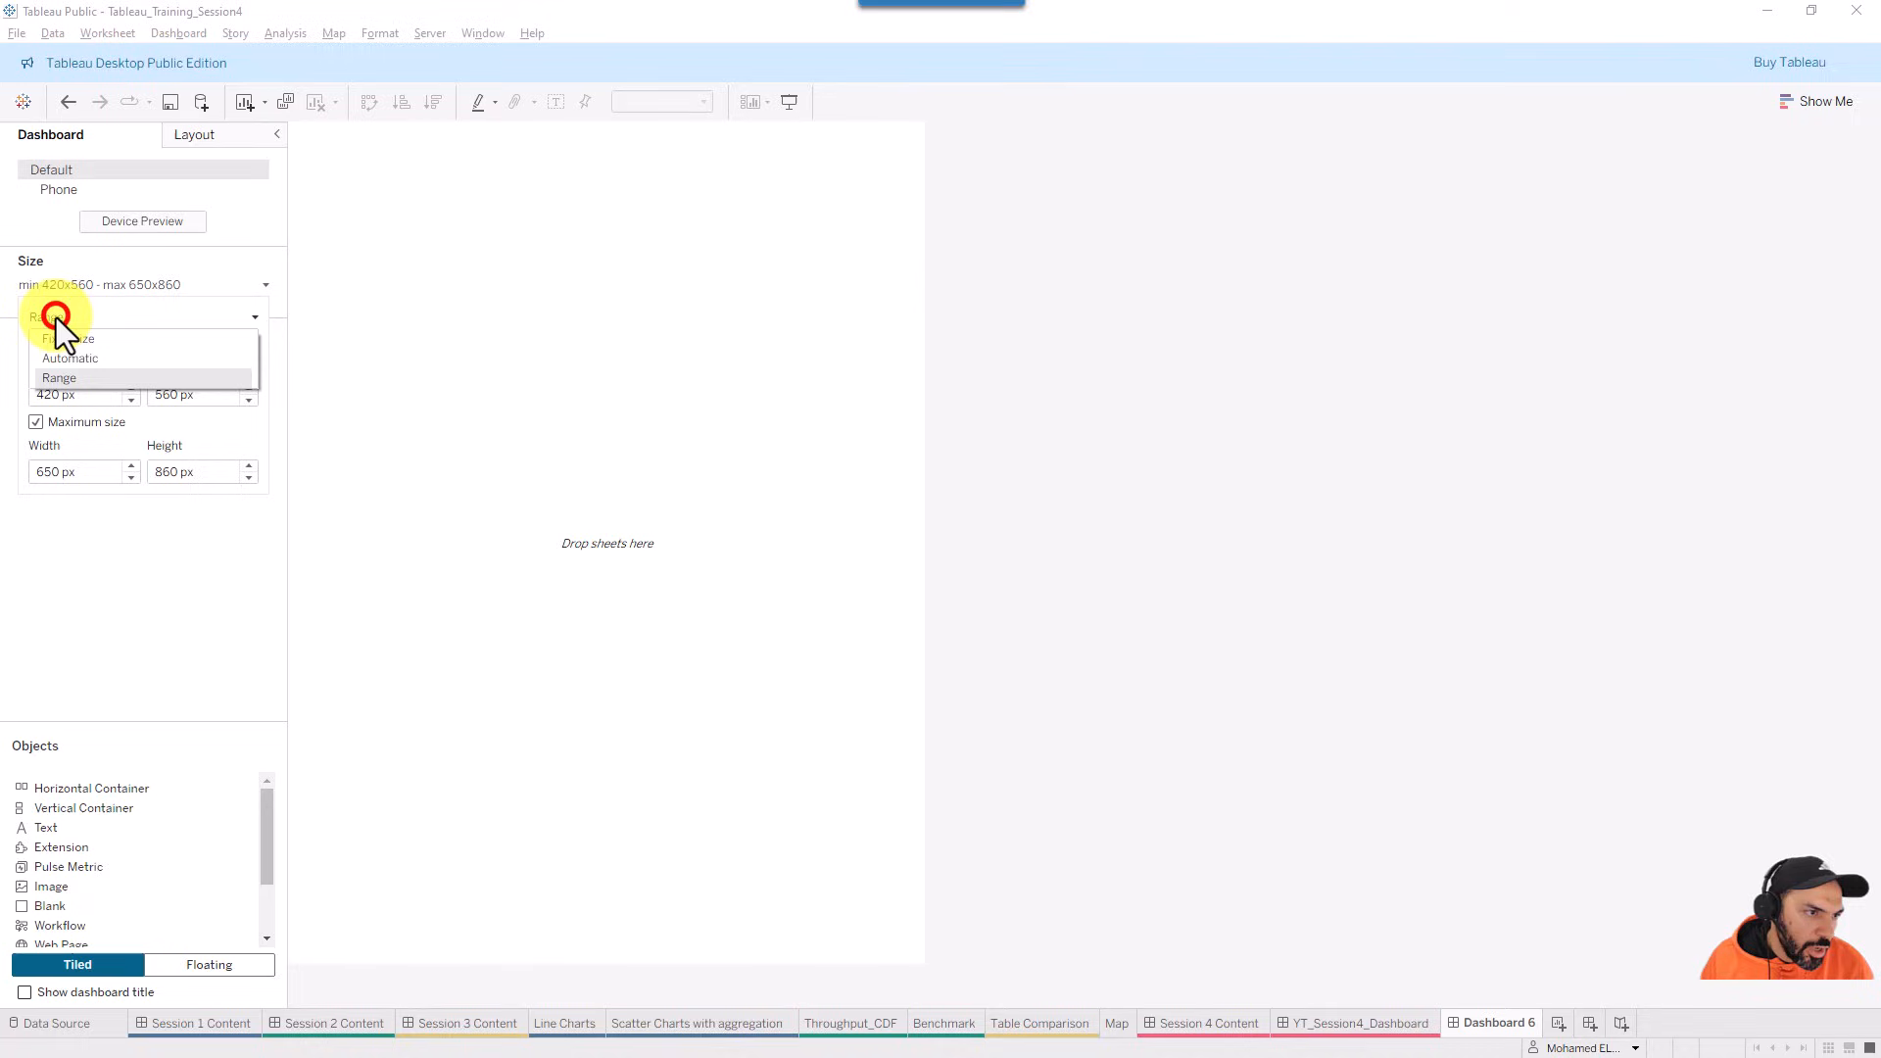
click(113, 360)
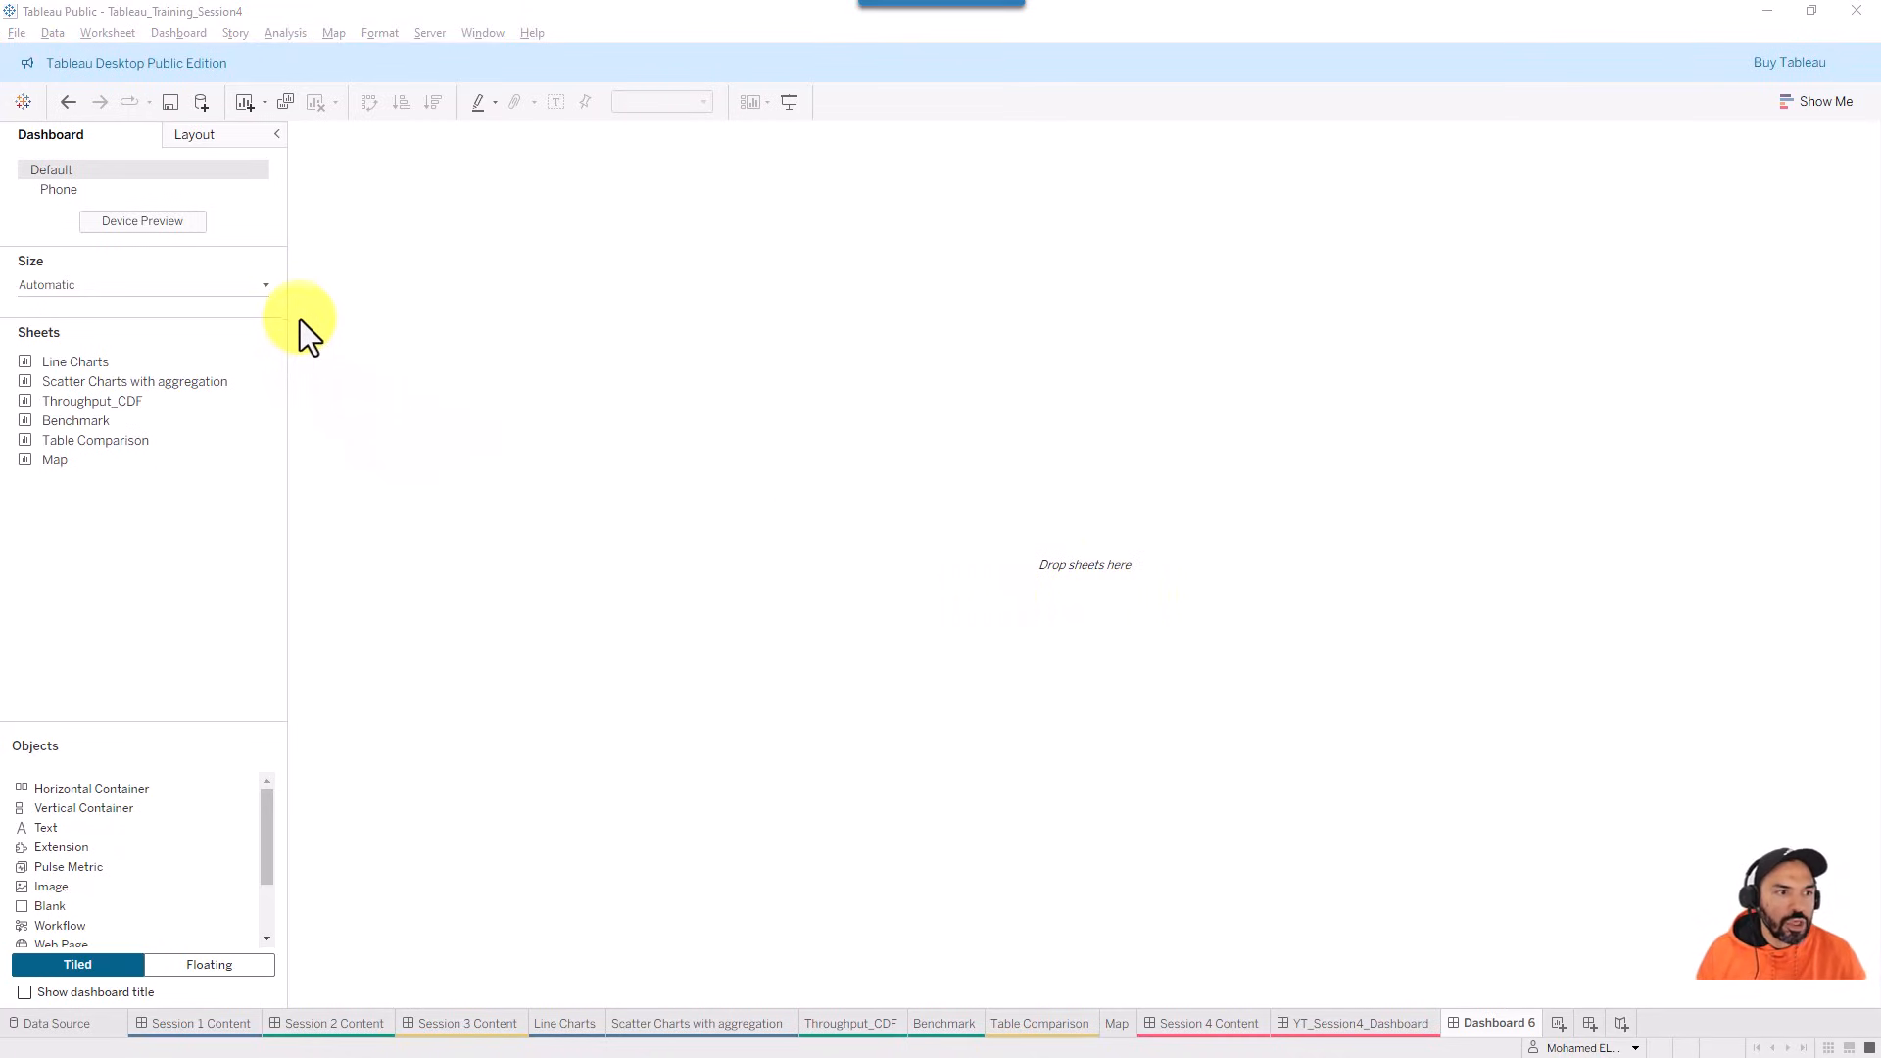
mouse_move(296, 311)
mouse_down()
mouse_move(4, 477)
mouse_move(20, 509)
mouse_move(7, 495)
mouse_up()
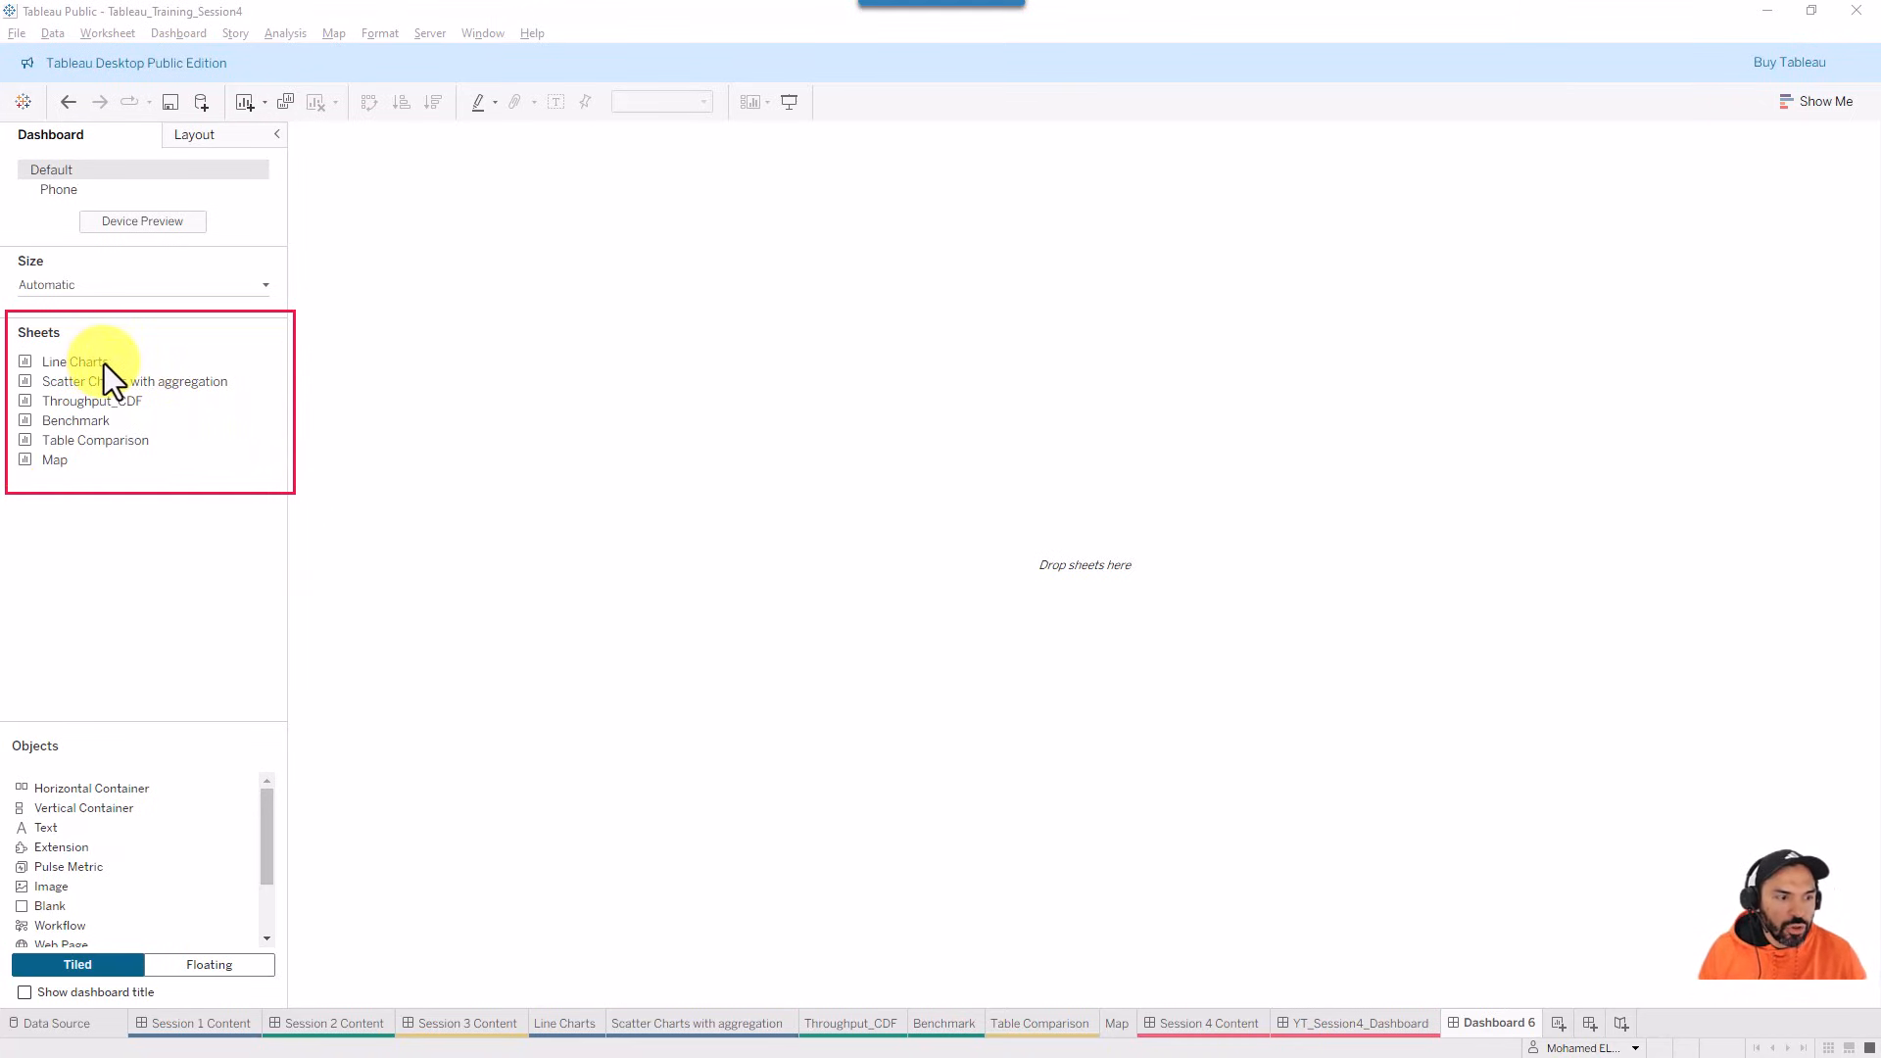
mouse_move(104, 363)
mouse_down()
mouse_move(373, 911)
mouse_move(542, 997)
mouse_up()
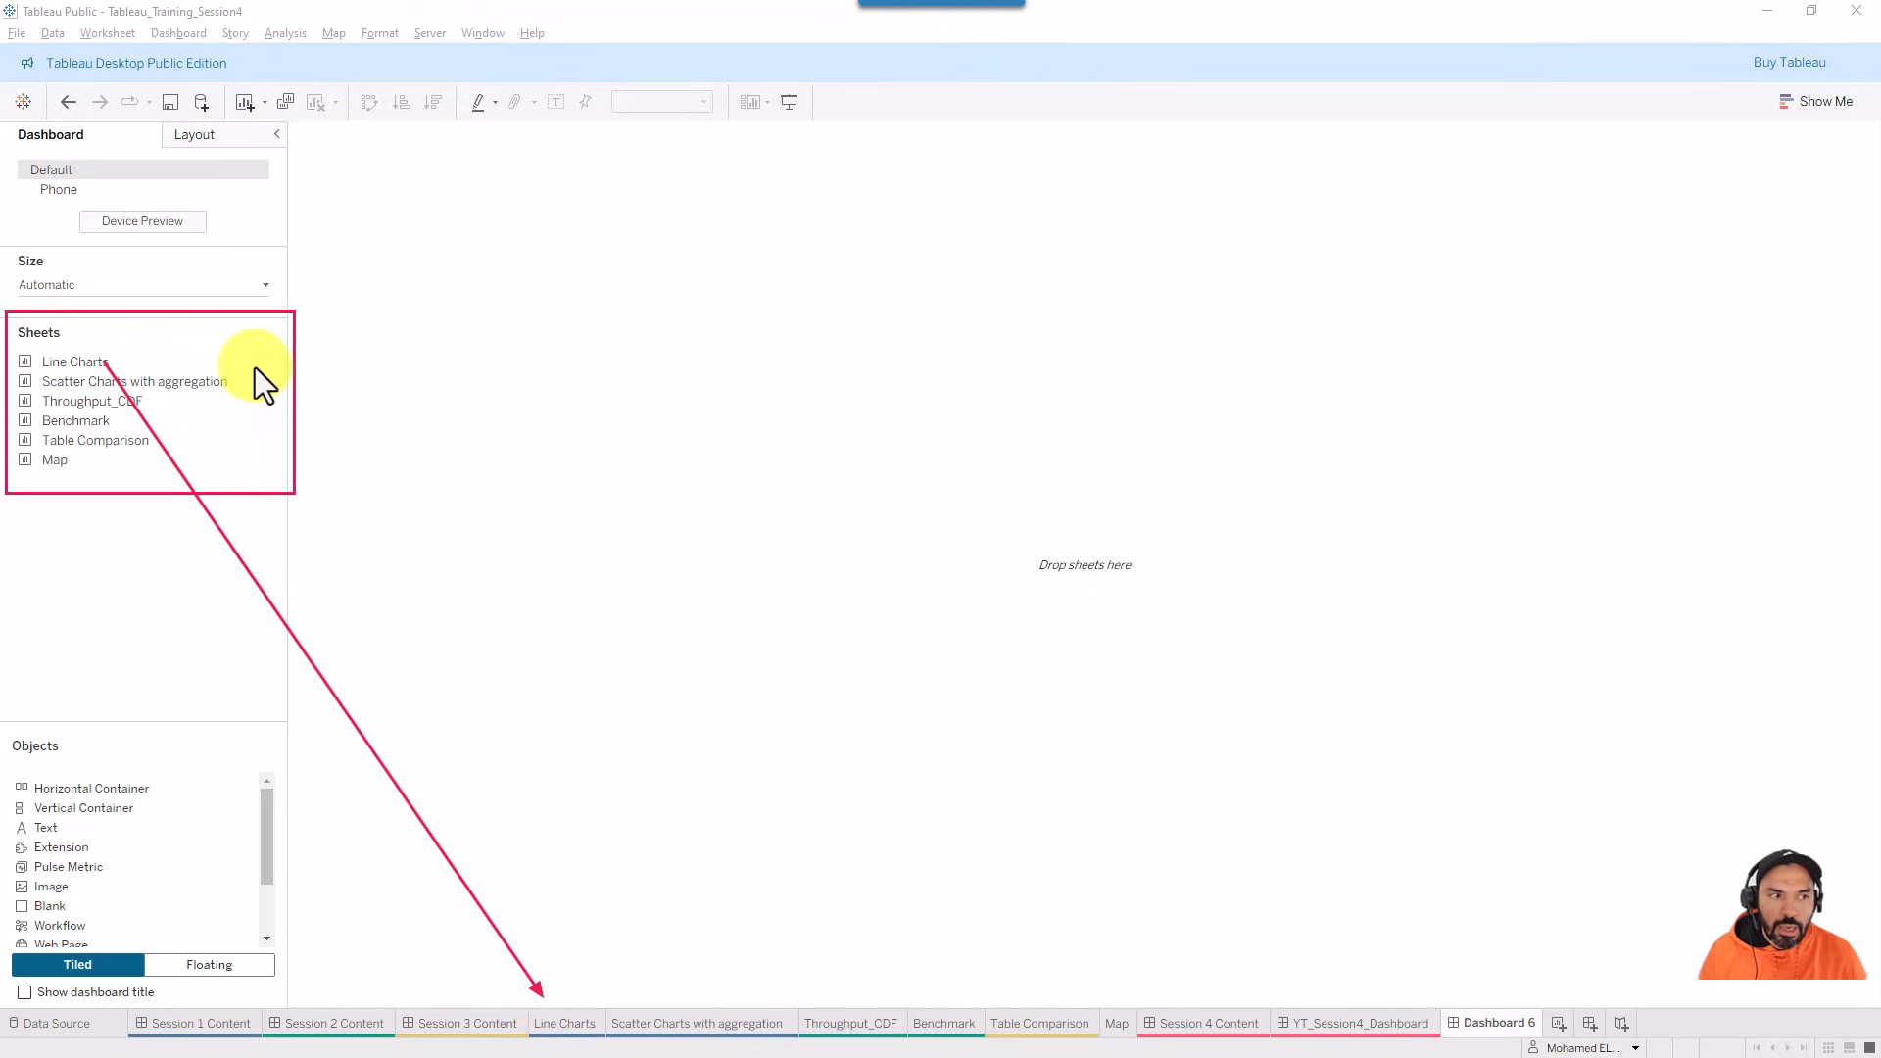
mouse_move(223, 384)
mouse_down()
mouse_move(529, 1026)
mouse_move(655, 1014)
mouse_up()
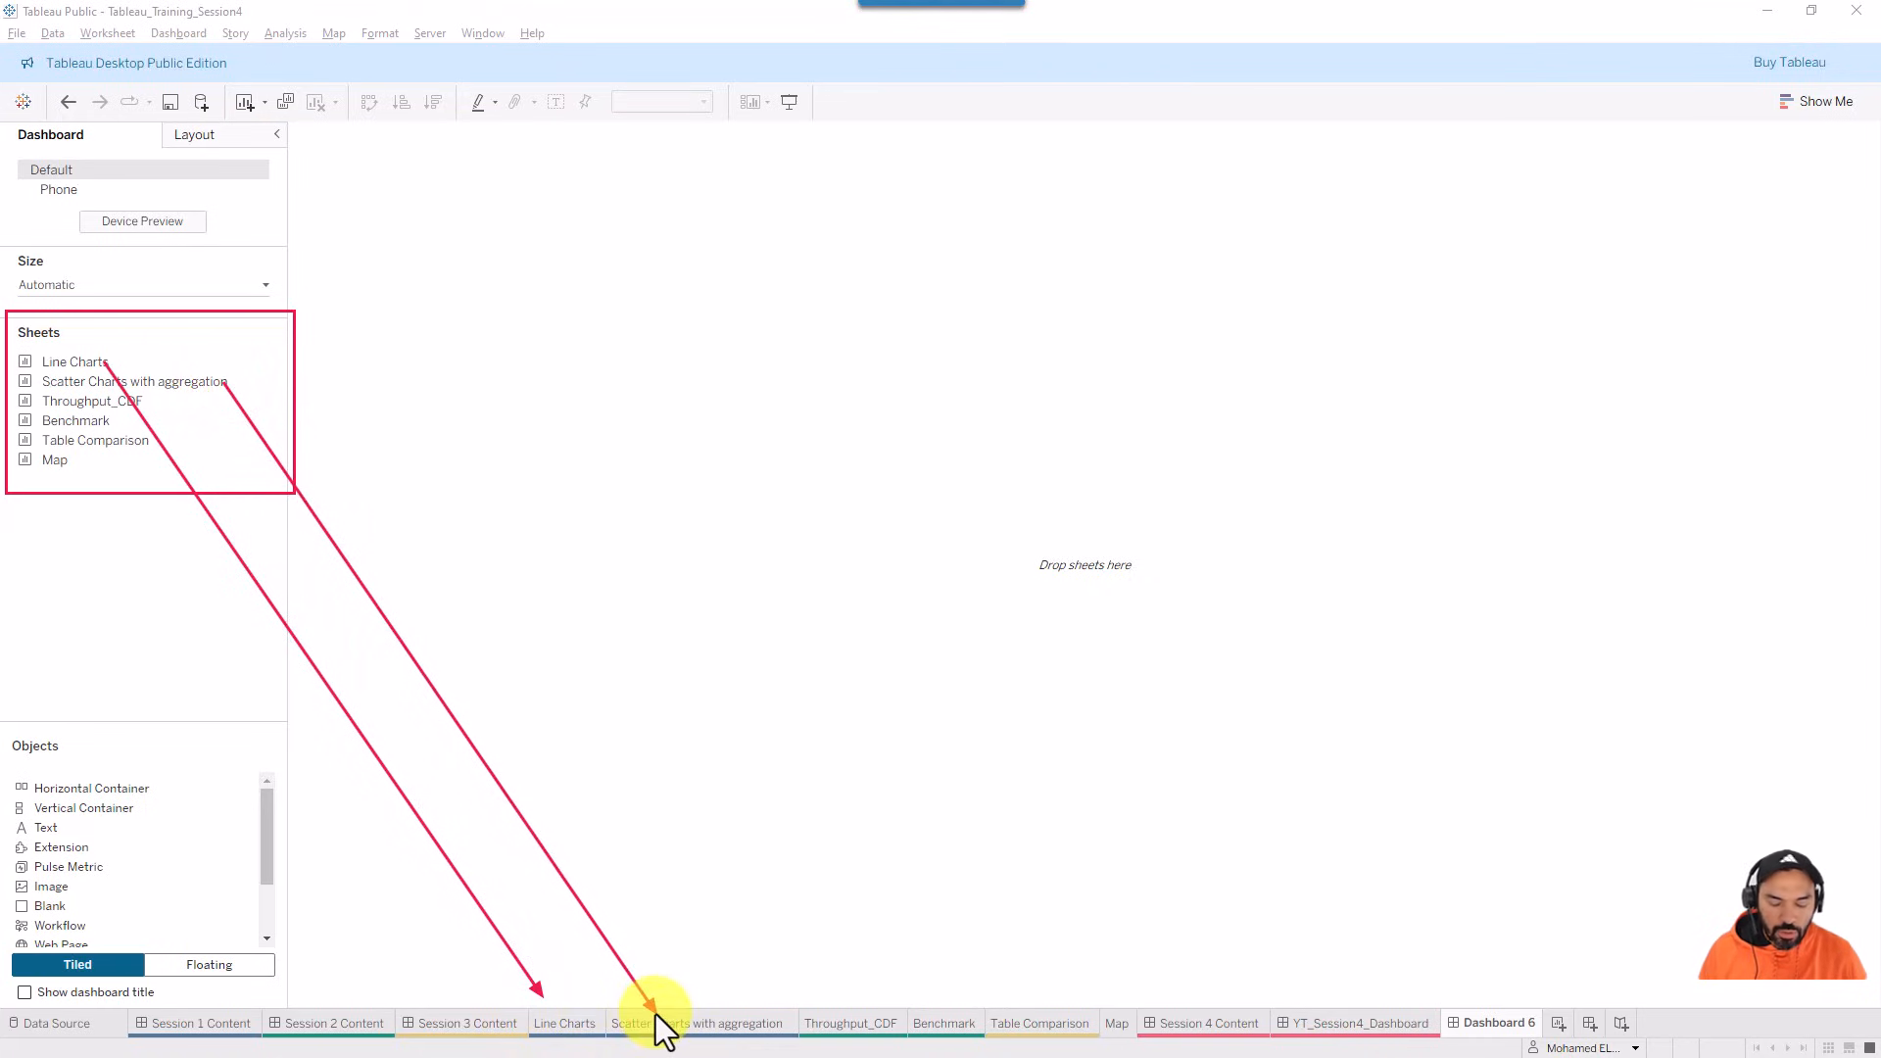
key(Escape)
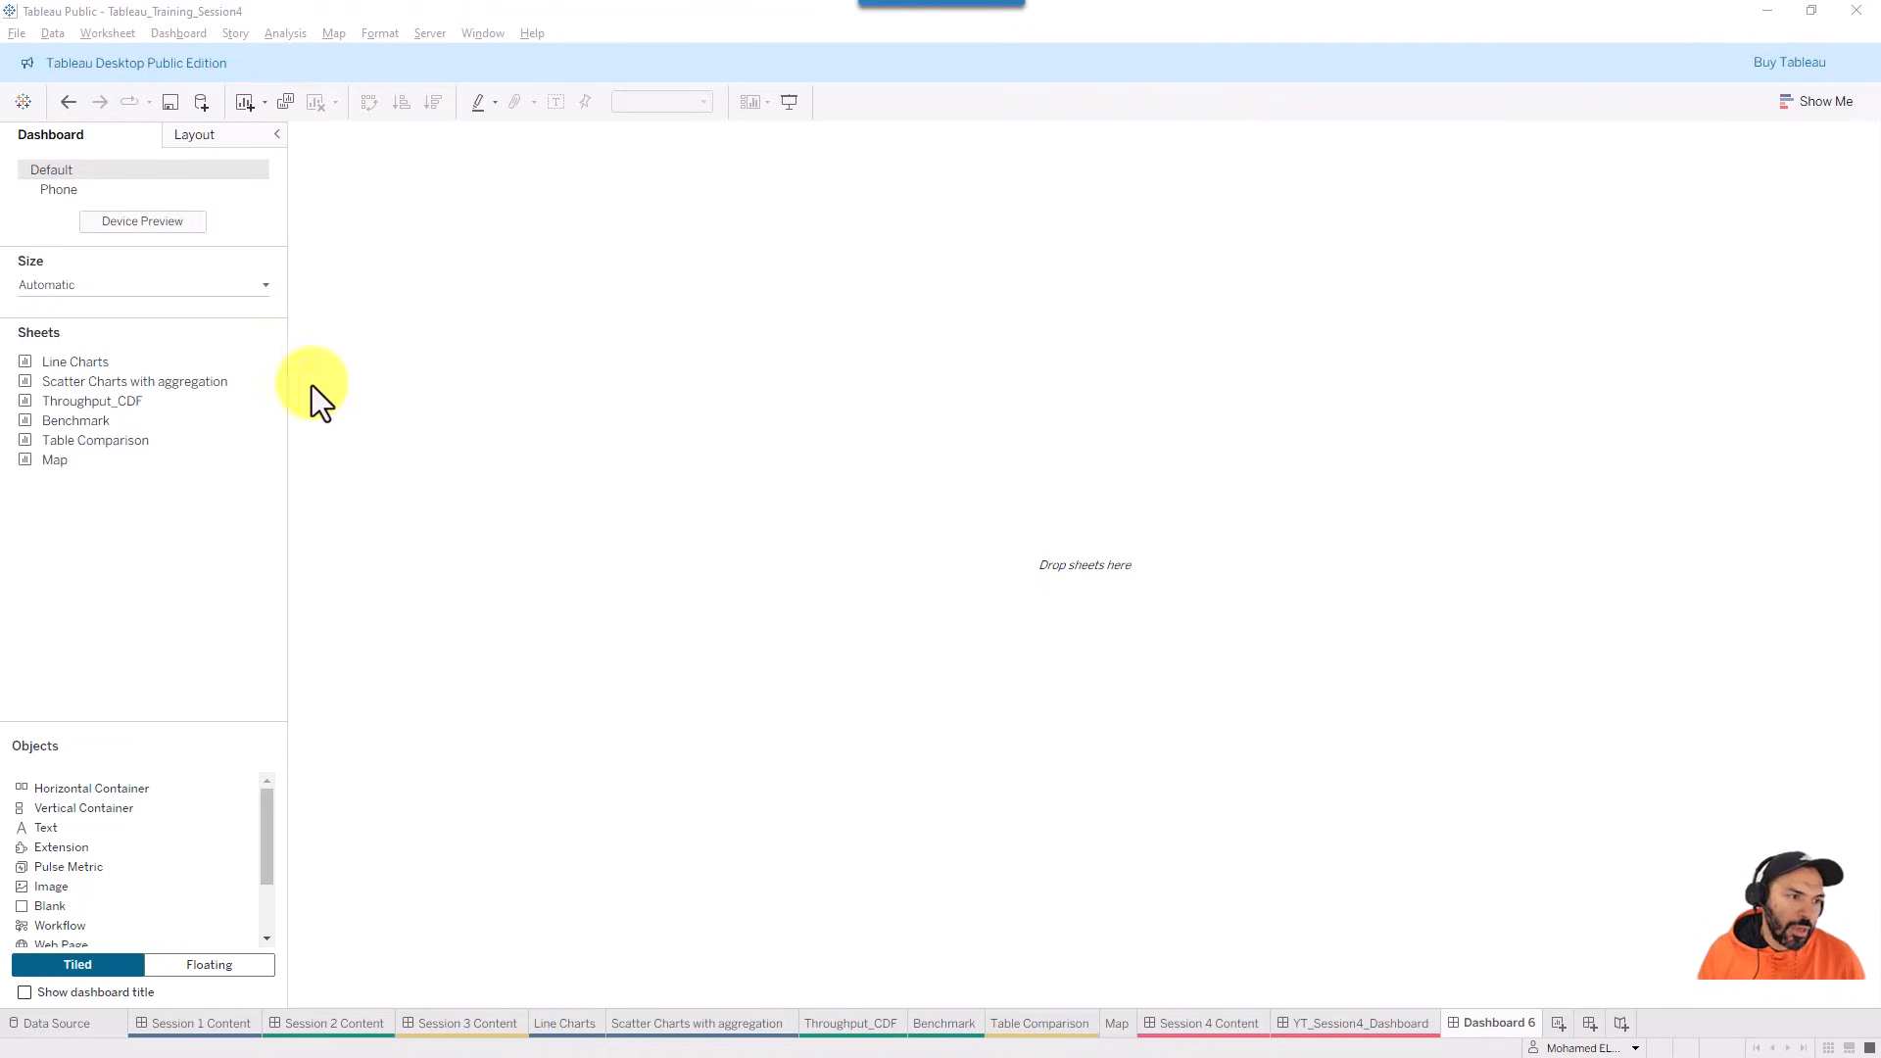
- Place the Line Charts sheet on the empty dashboard and tile Scatter Charts with aggregation to its right
drag(105, 361, 497, 331)
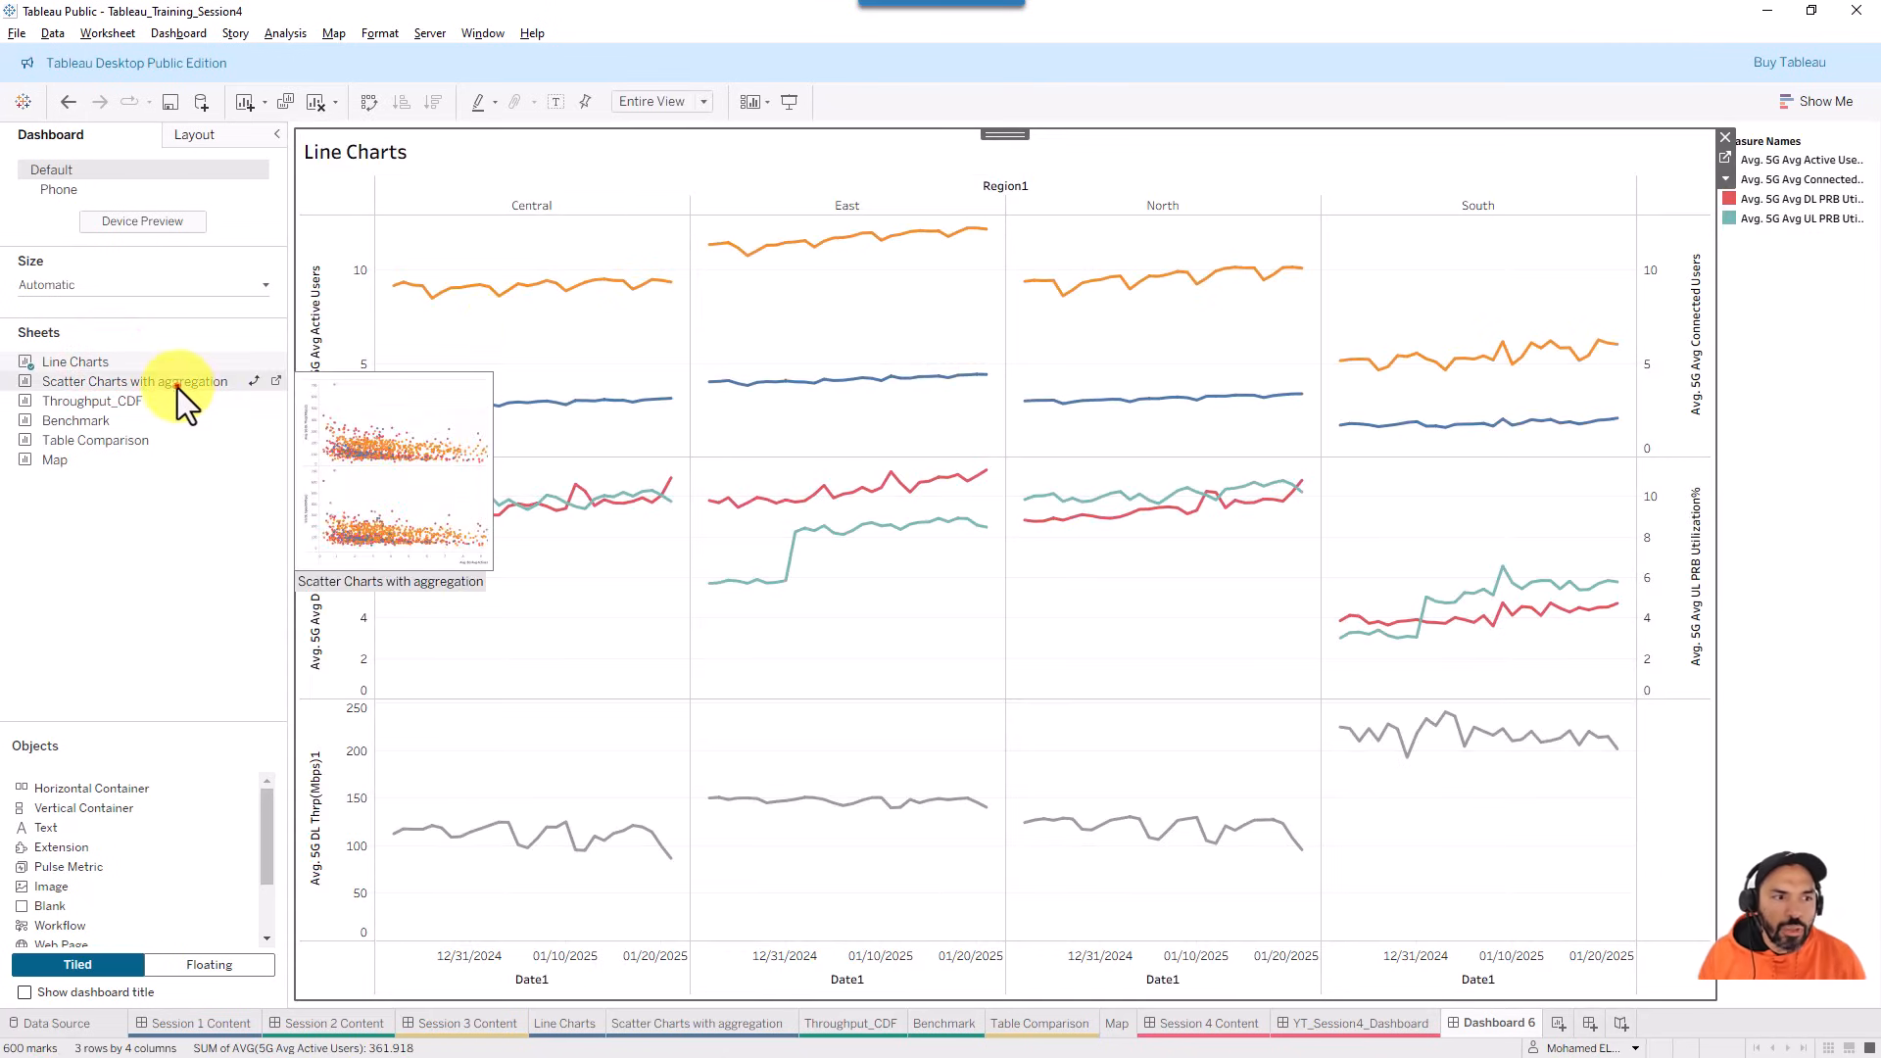
drag(178, 386, 597, 394)
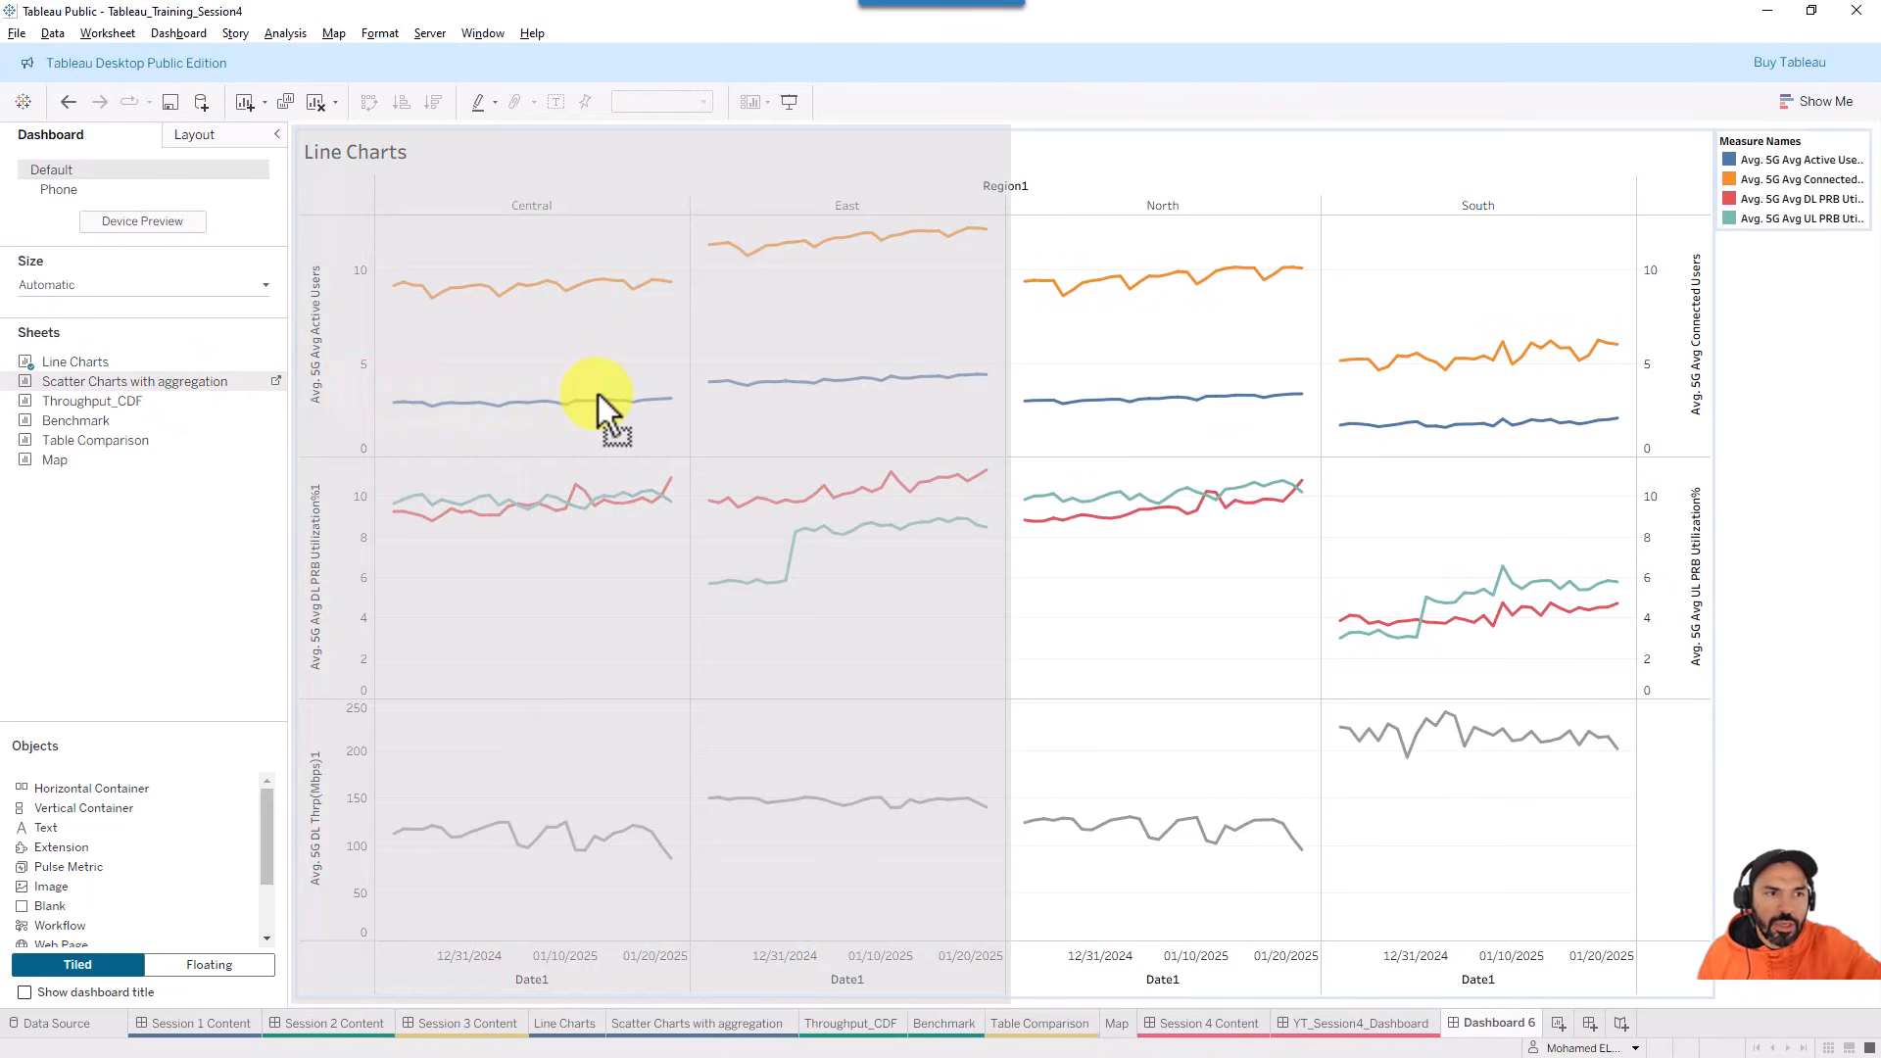
drag(597, 393, 1519, 470)
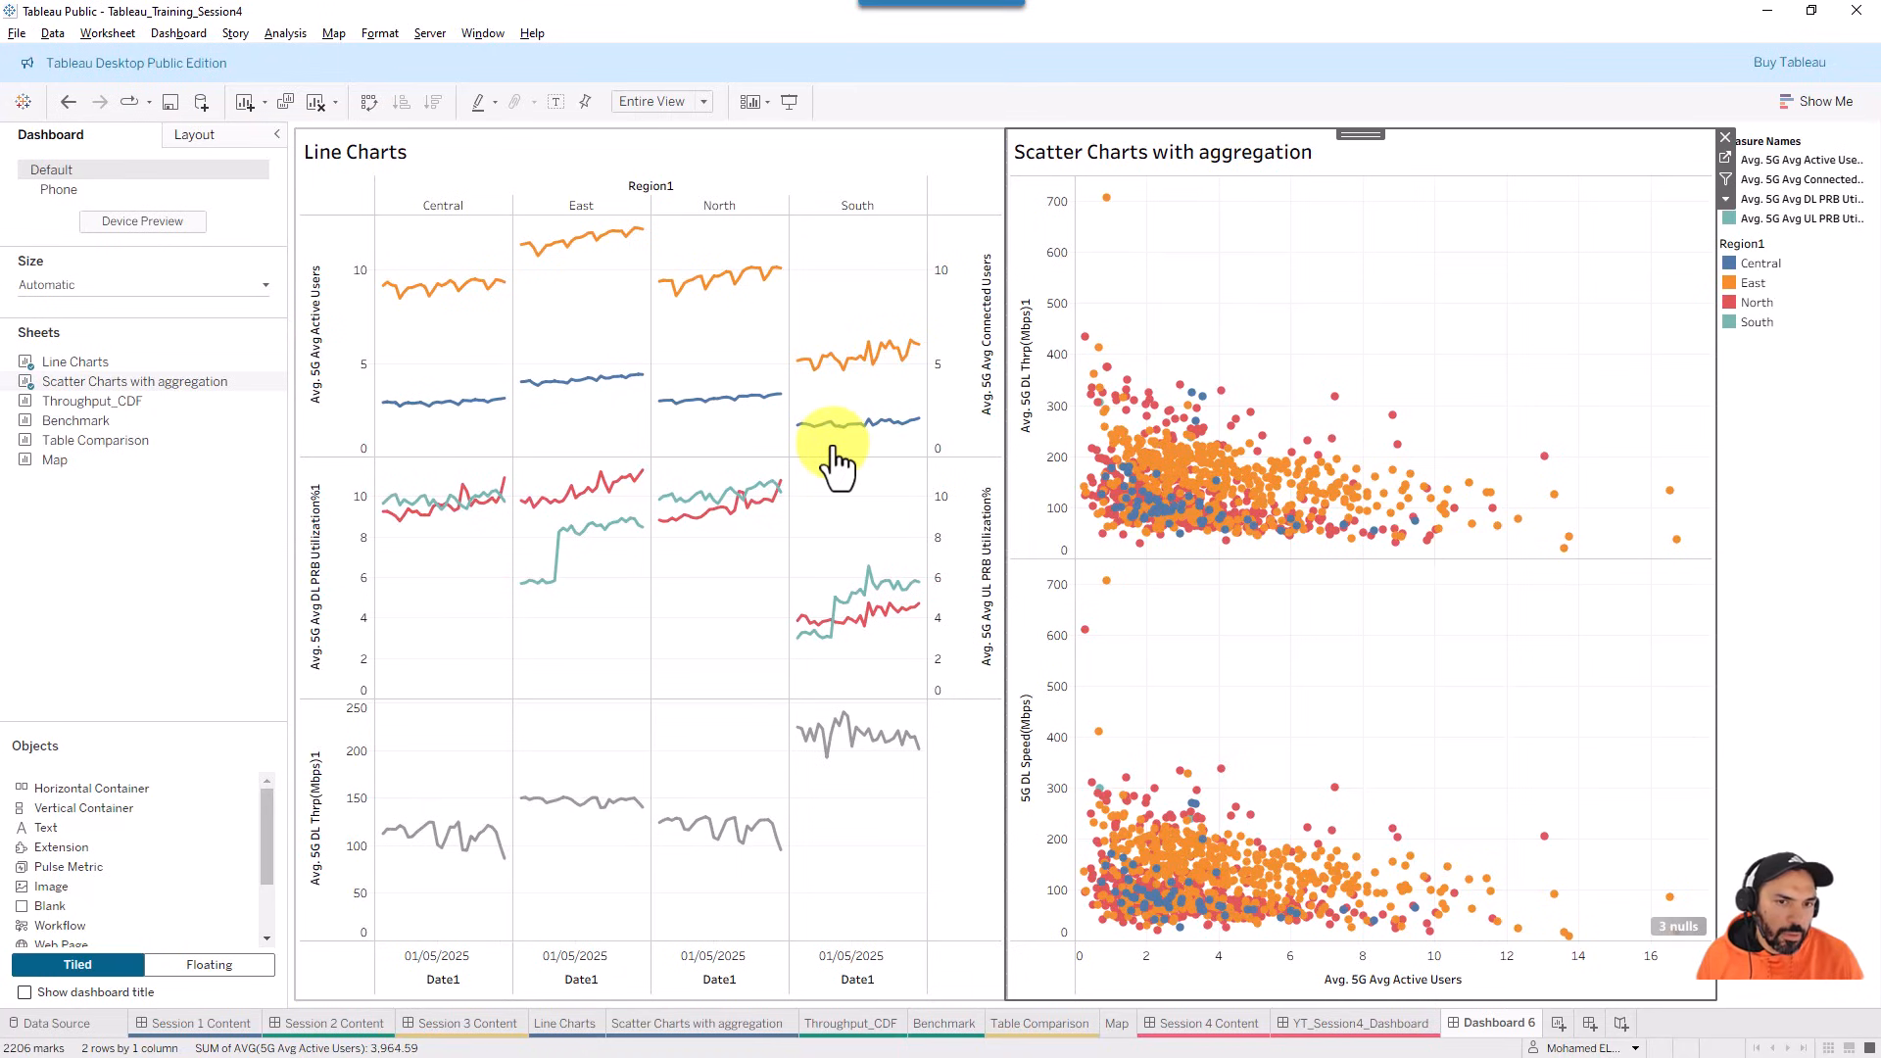
- Tile the Throughput_CDF sheet below Line Charts and the Benchmark sheet below the scatter charts
mouse_move(144, 417)
mouse_move(115, 401)
mouse_down()
mouse_move(542, 858)
mouse_move(609, 892)
mouse_move(635, 668)
mouse_up()
drag(693, 780, 693, 780)
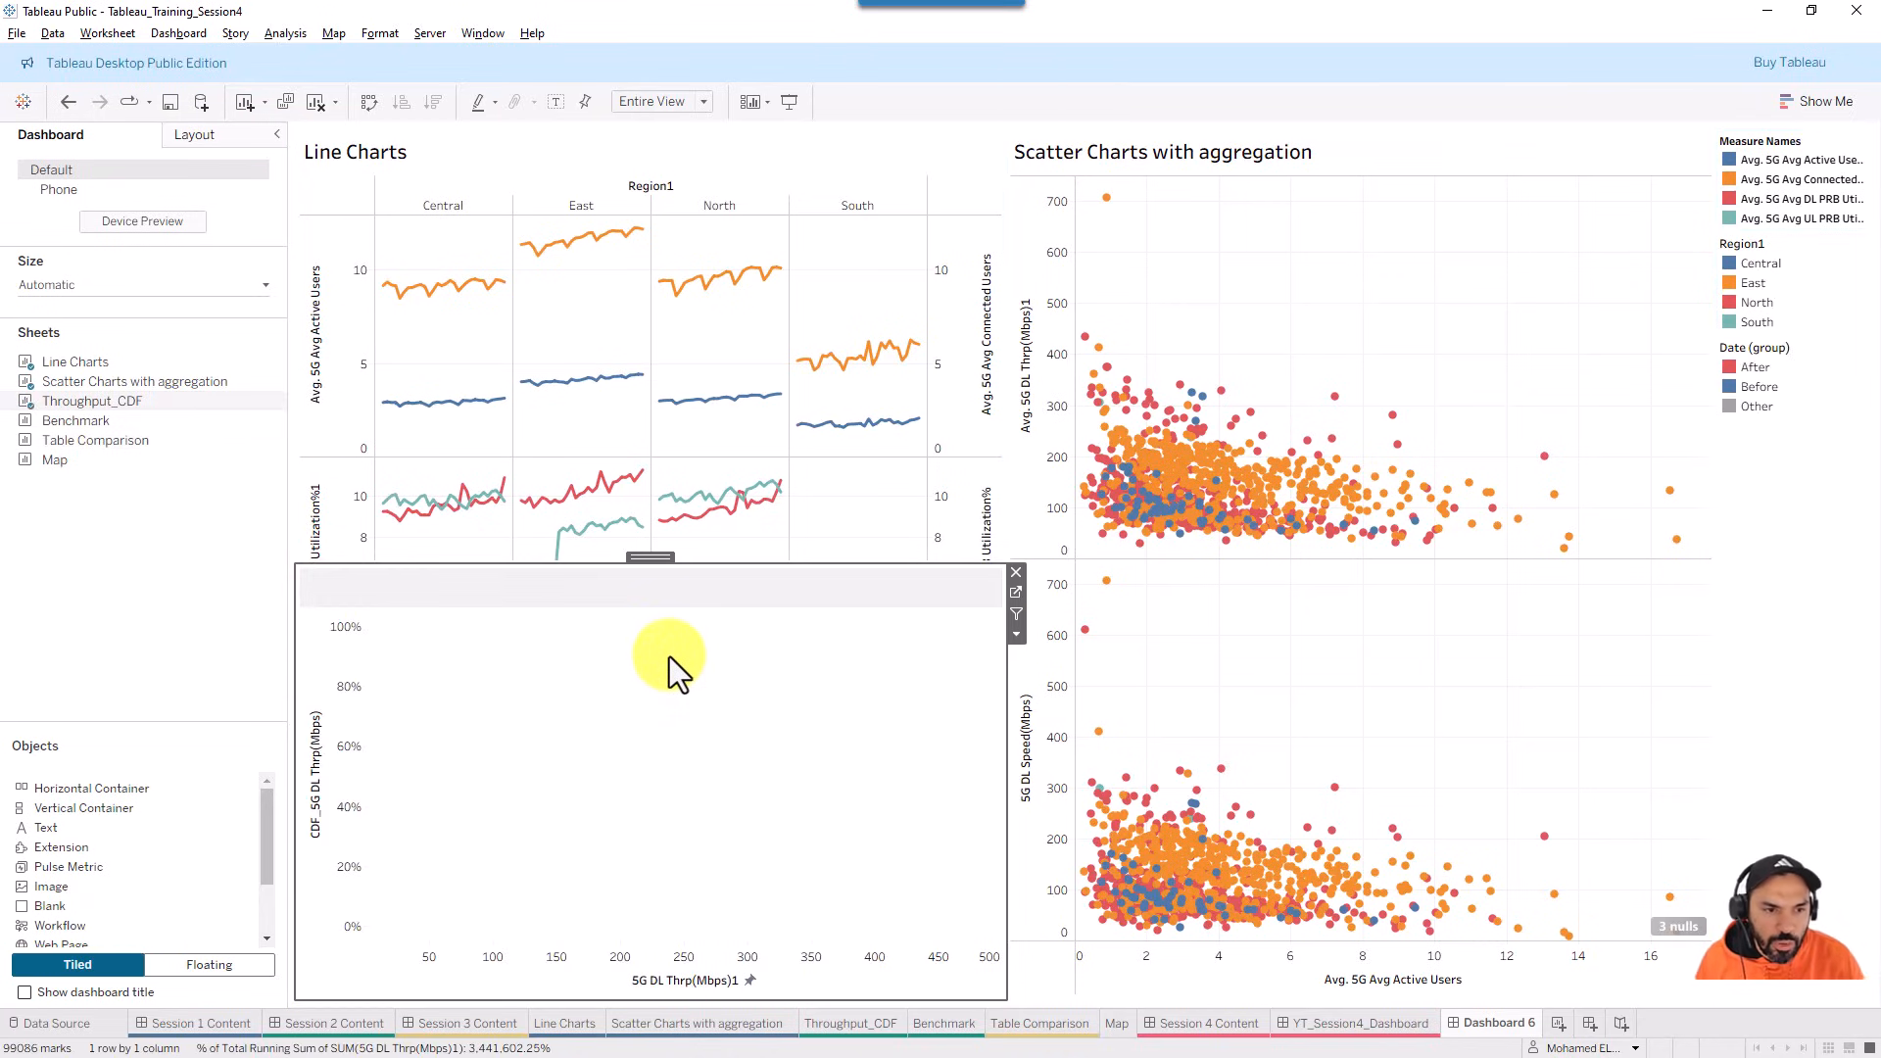
mouse_move(95, 419)
mouse_down()
mouse_move(1028, 777)
mouse_move(1242, 818)
mouse_up()
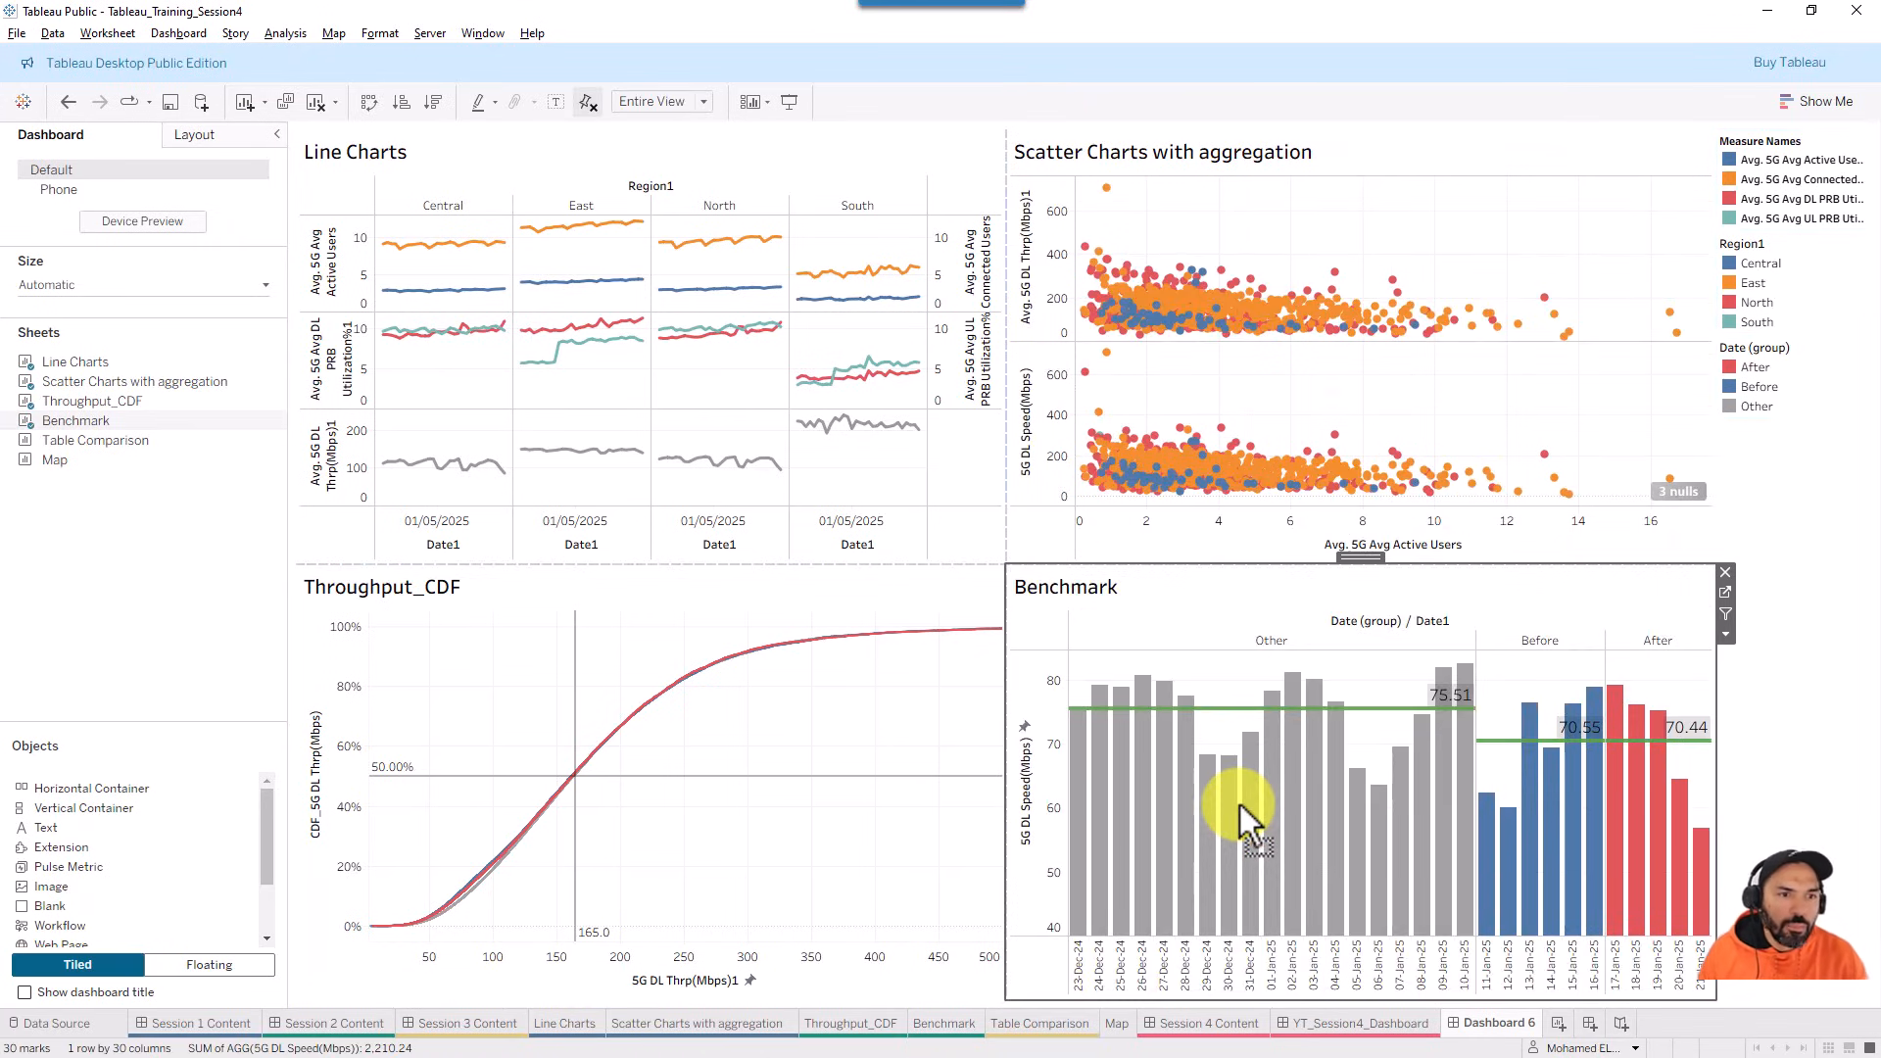
- Remove the Scatter Charts with aggregation sheet from the dashboard
right_click(1338, 371)
click(1646, 251)
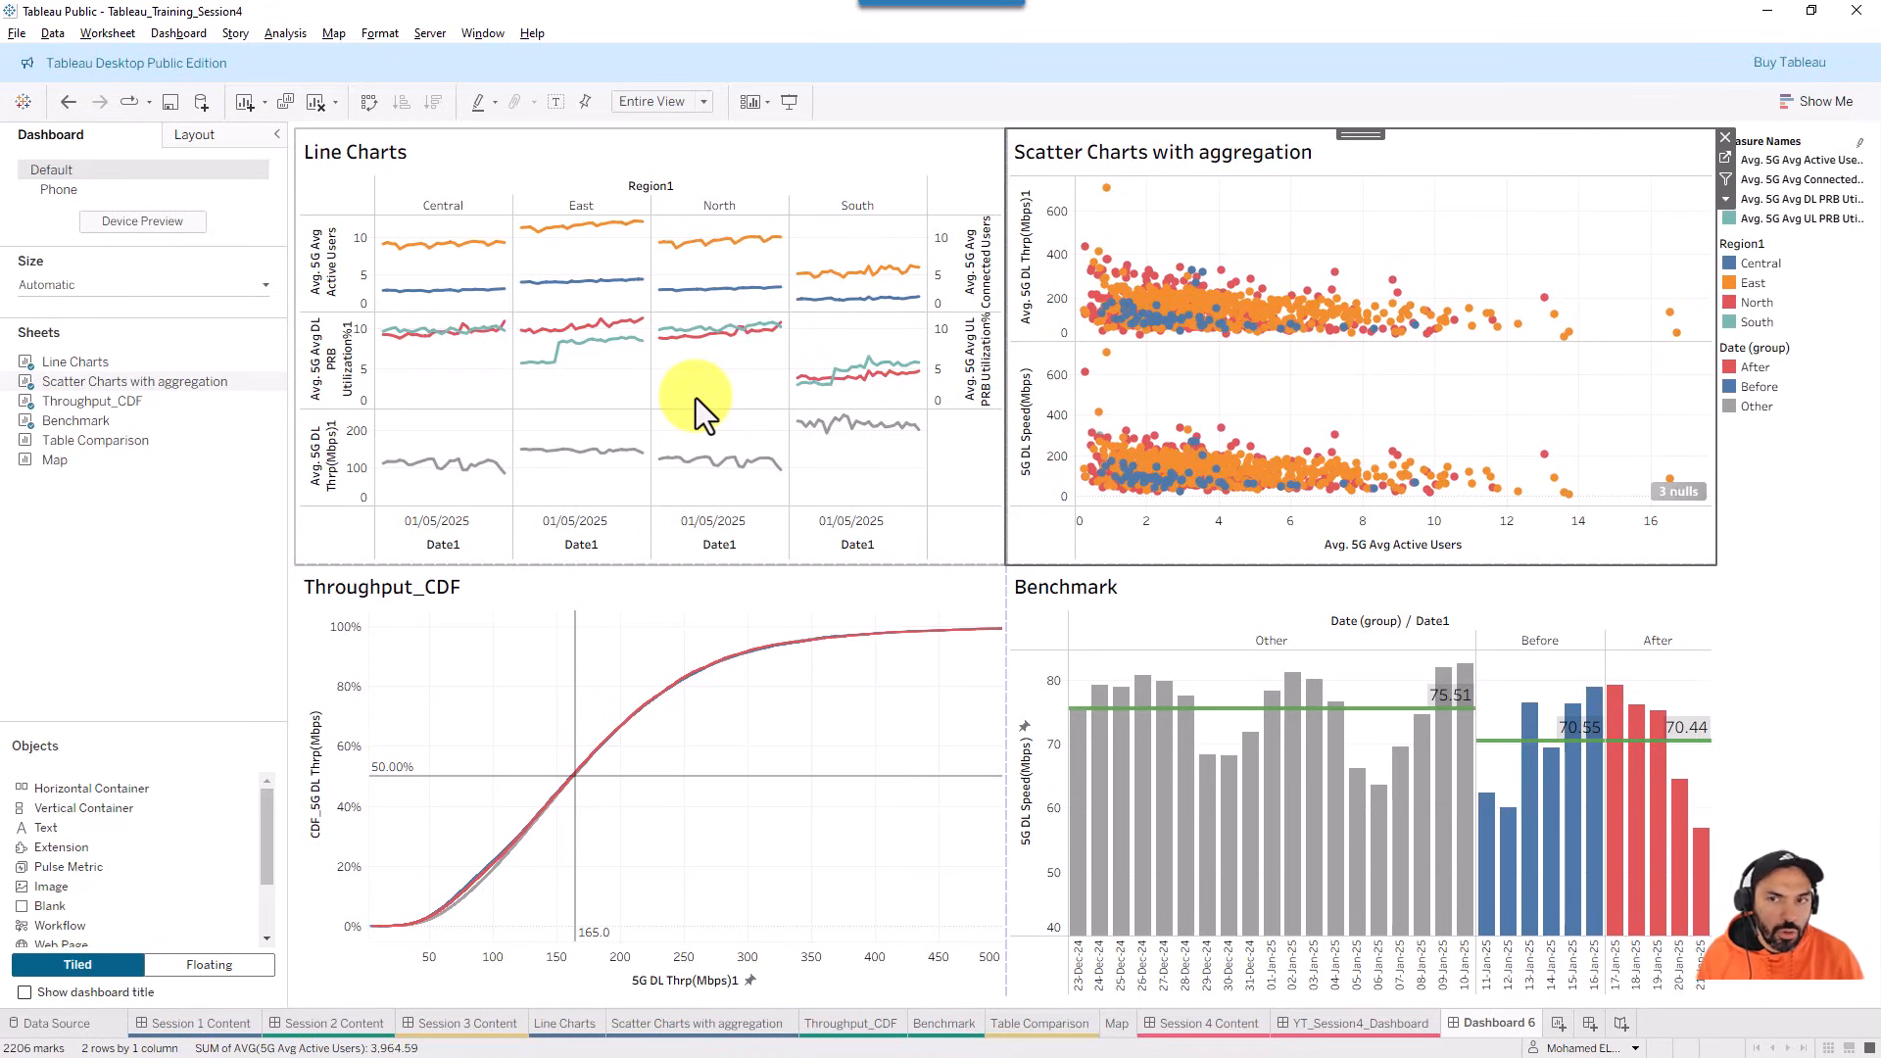
click(1725, 138)
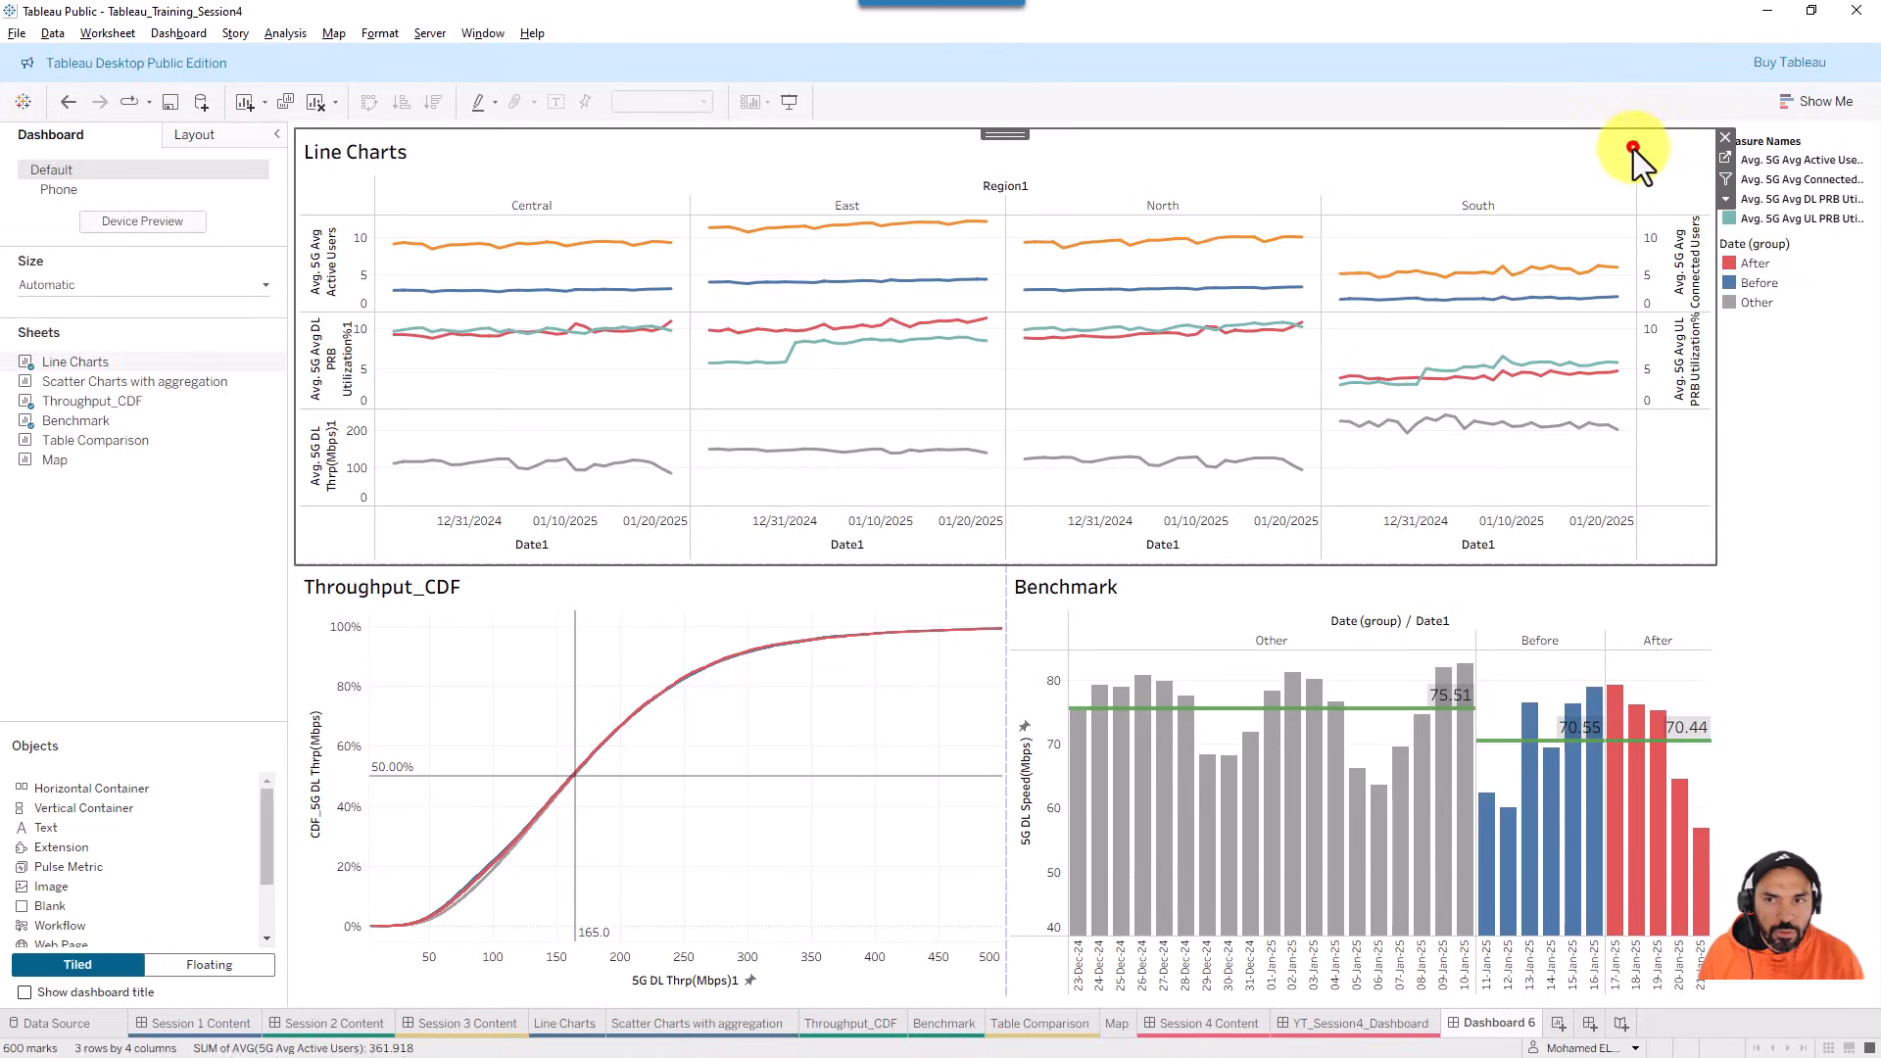
- Clear the dashboard by removing the remaining Line Charts, Throughput_CDF and Benchmark sheets
click(1632, 149)
click(1725, 138)
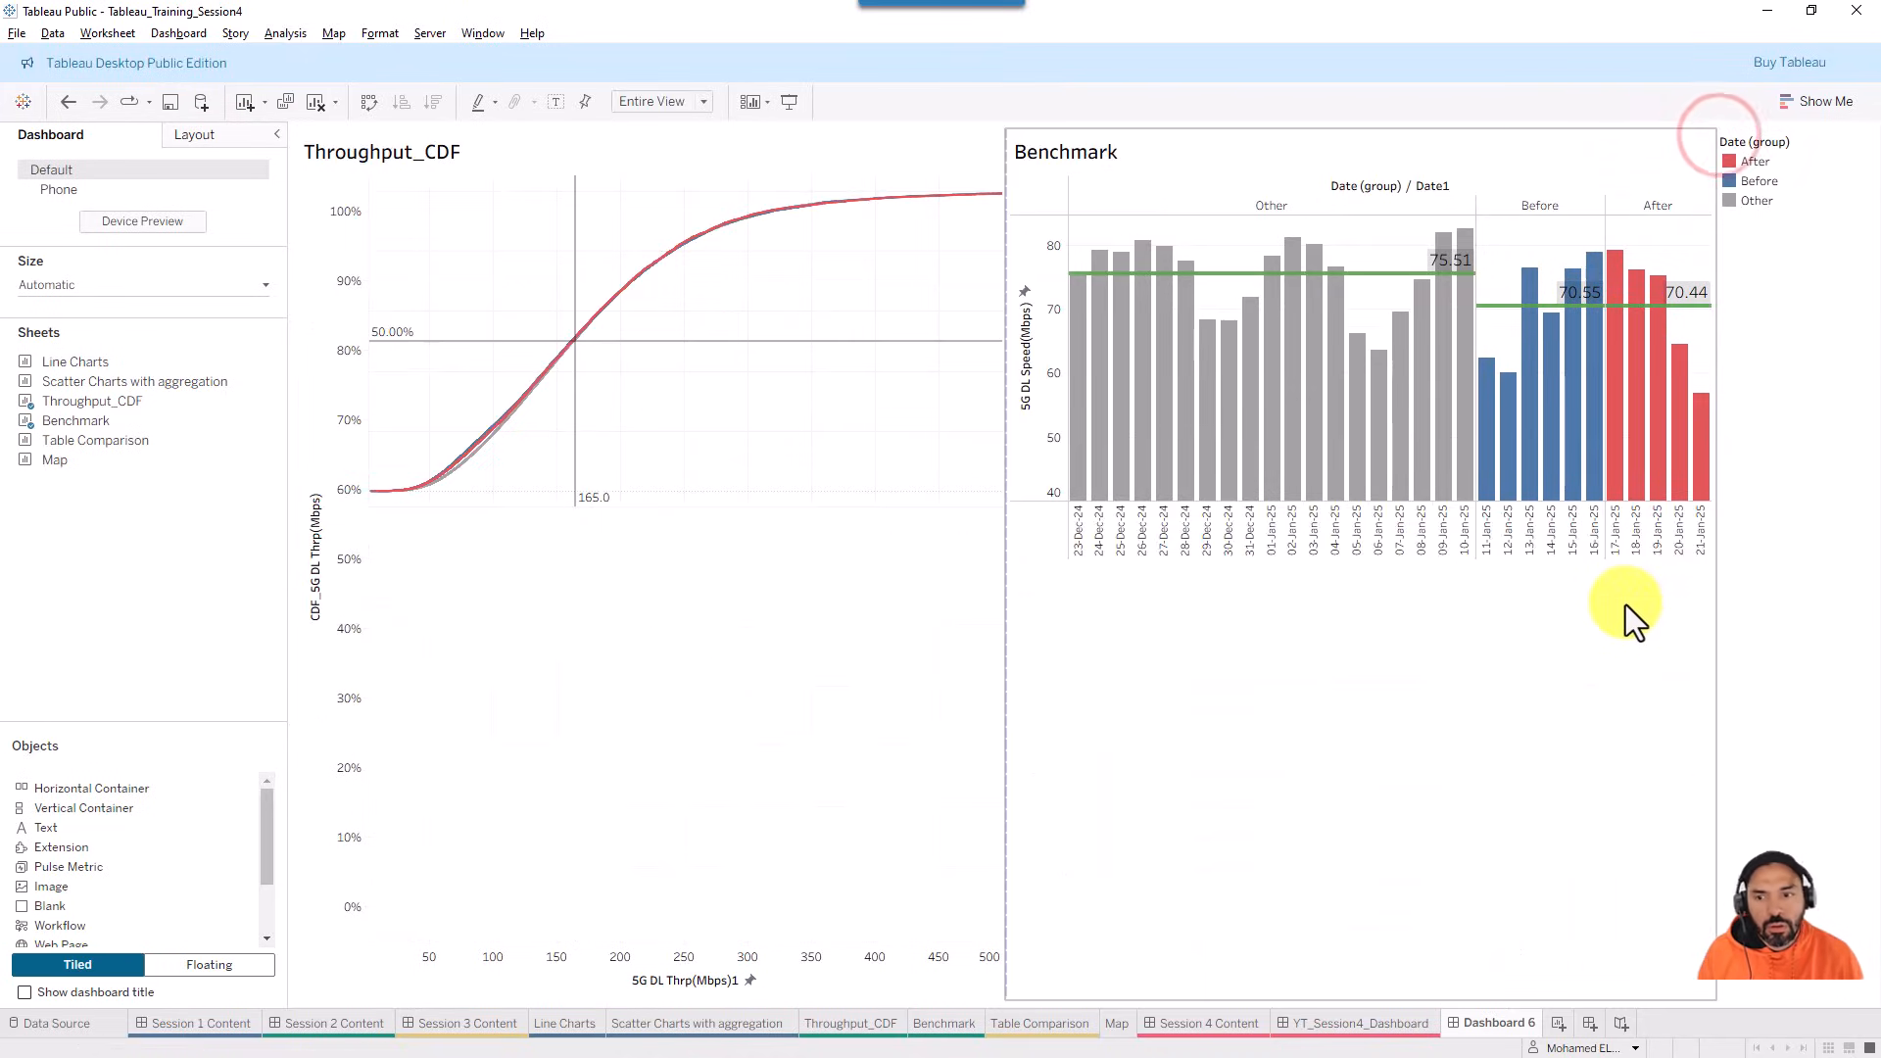
click(1665, 463)
click(1673, 158)
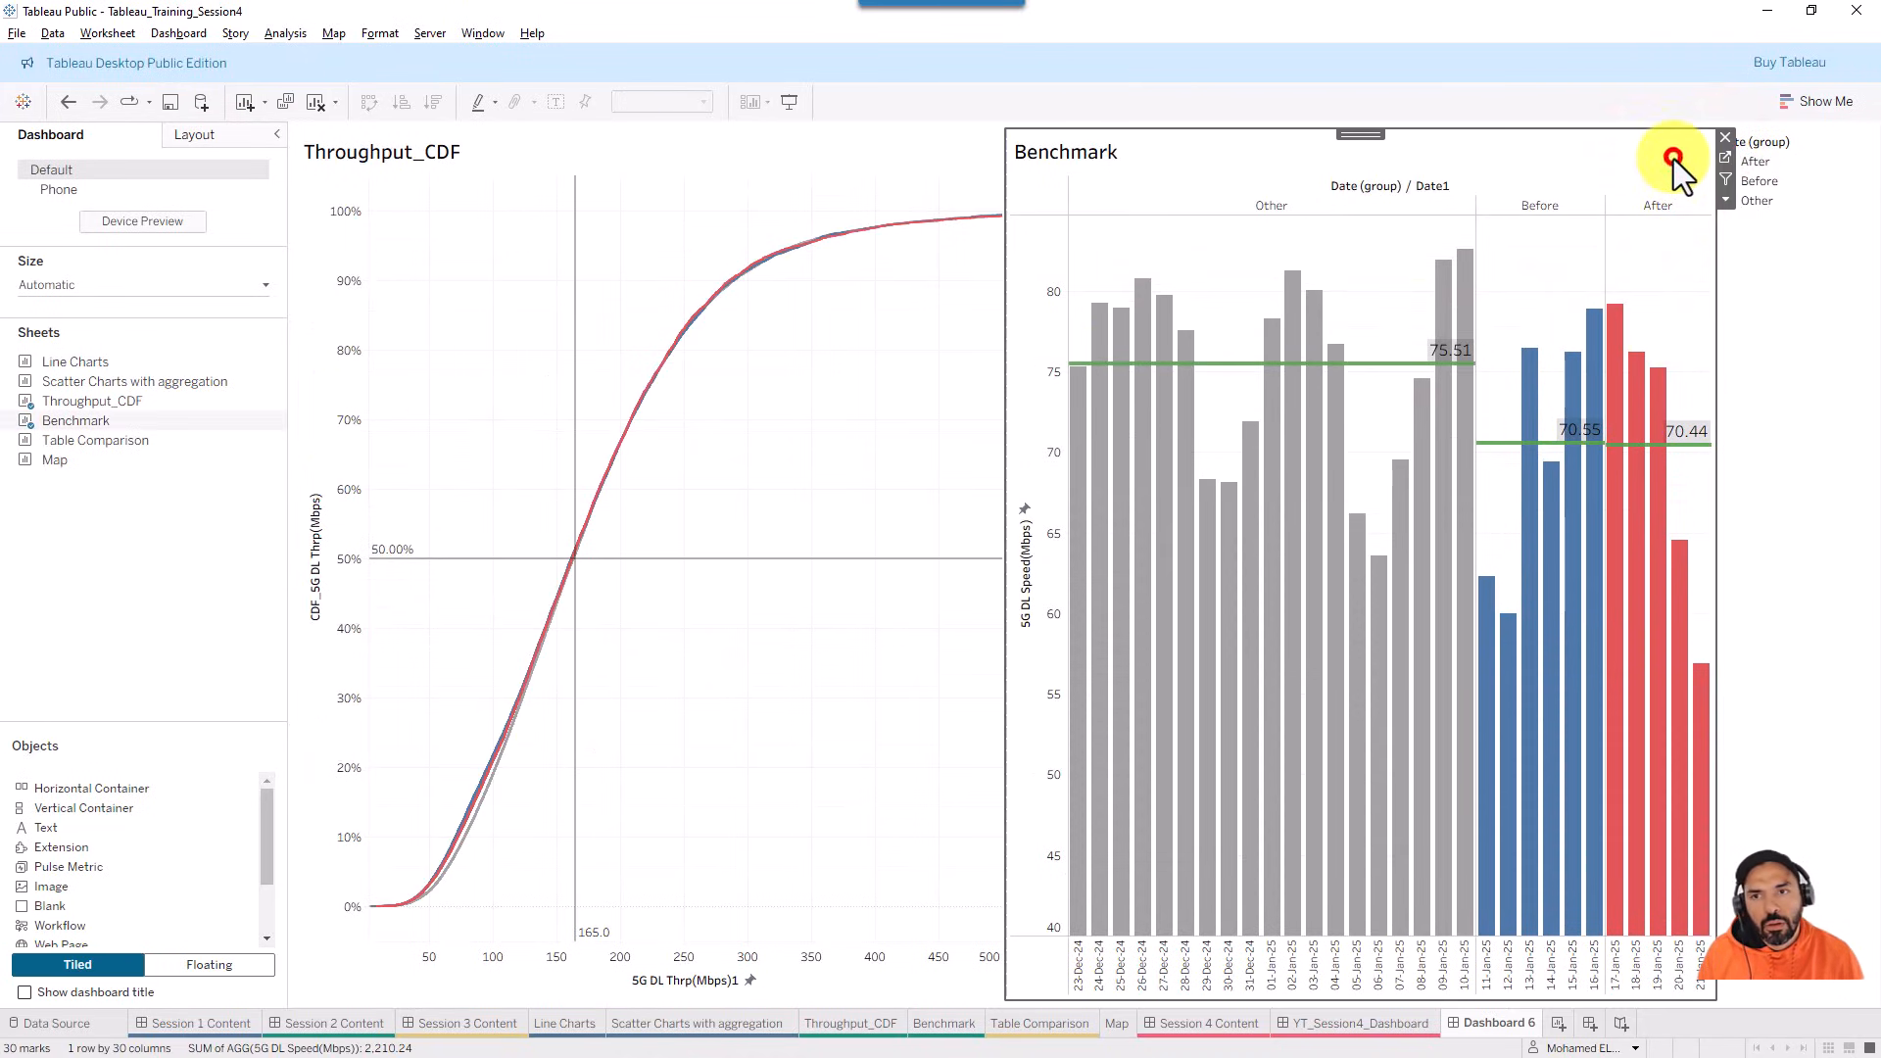
click(1655, 47)
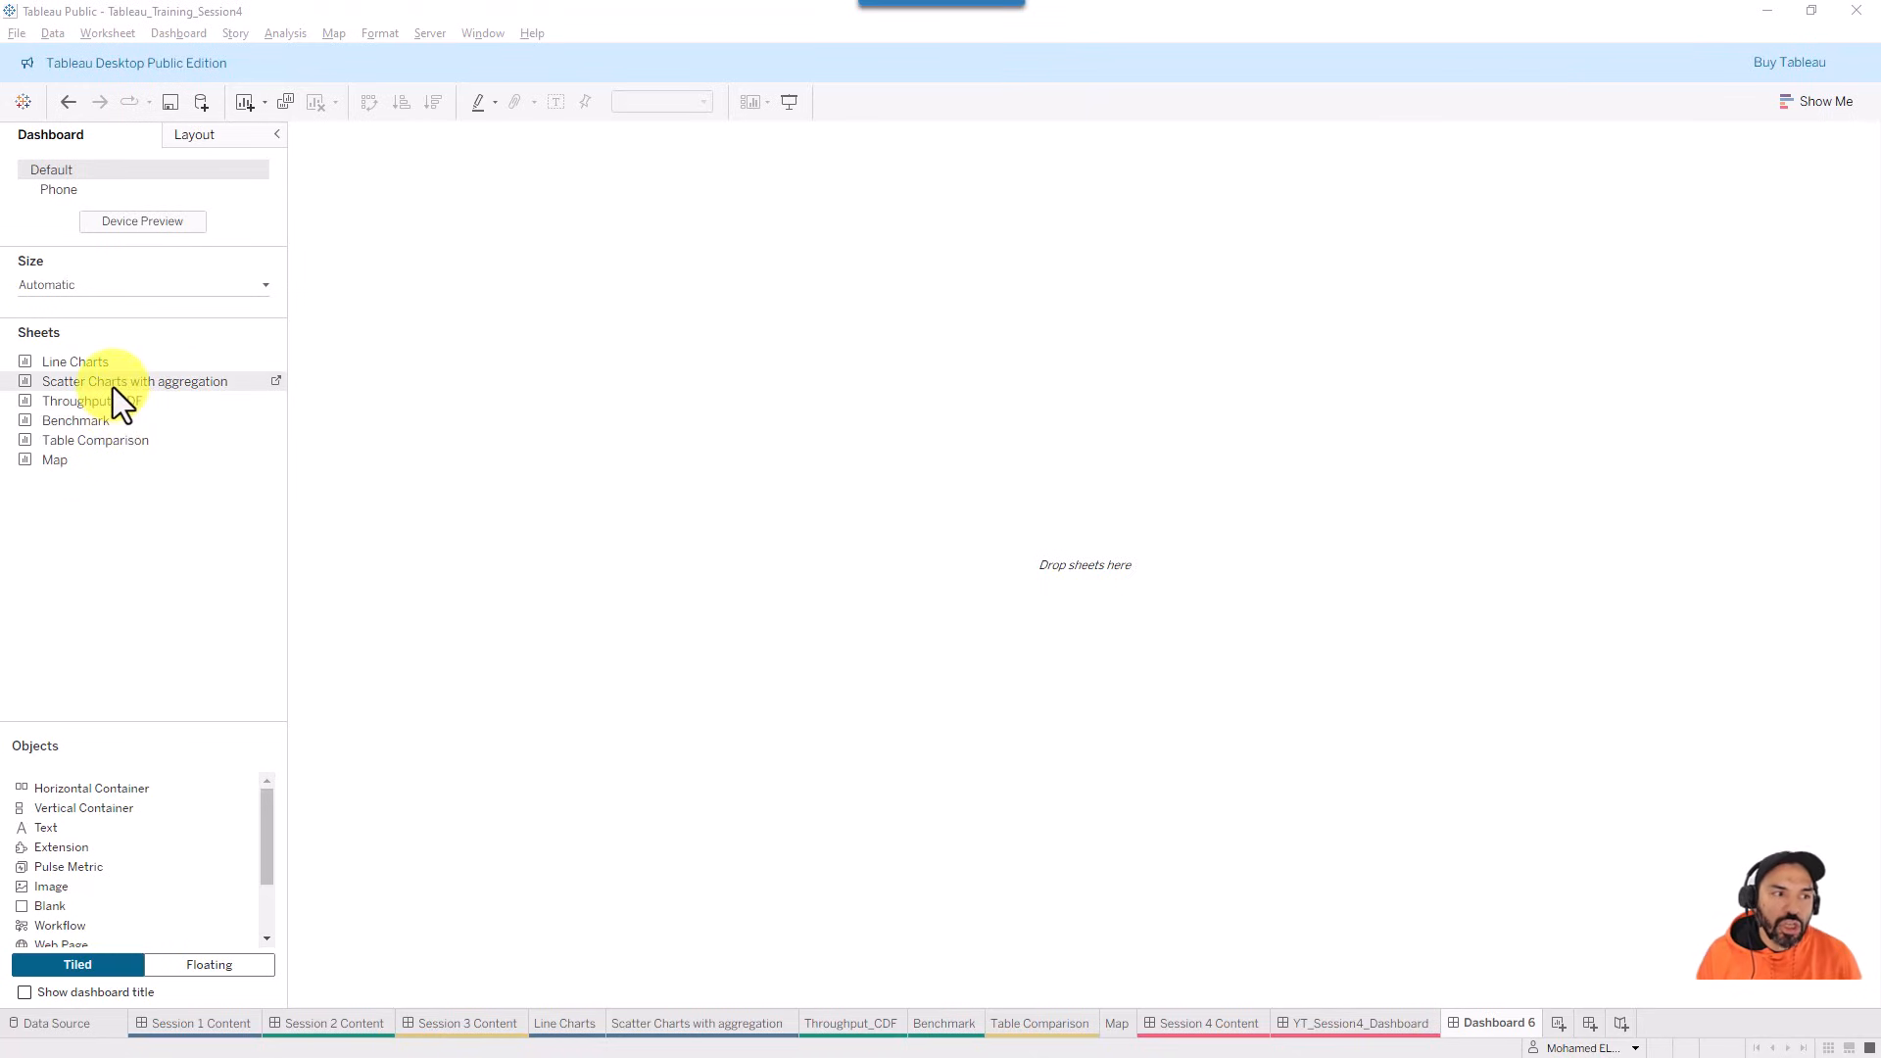
- Try the Line Charts sheet as a tile filling the empty dashboard, and remove it again
click(94, 368)
drag(94, 368, 972, 284)
drag(839, 364, 786, 401)
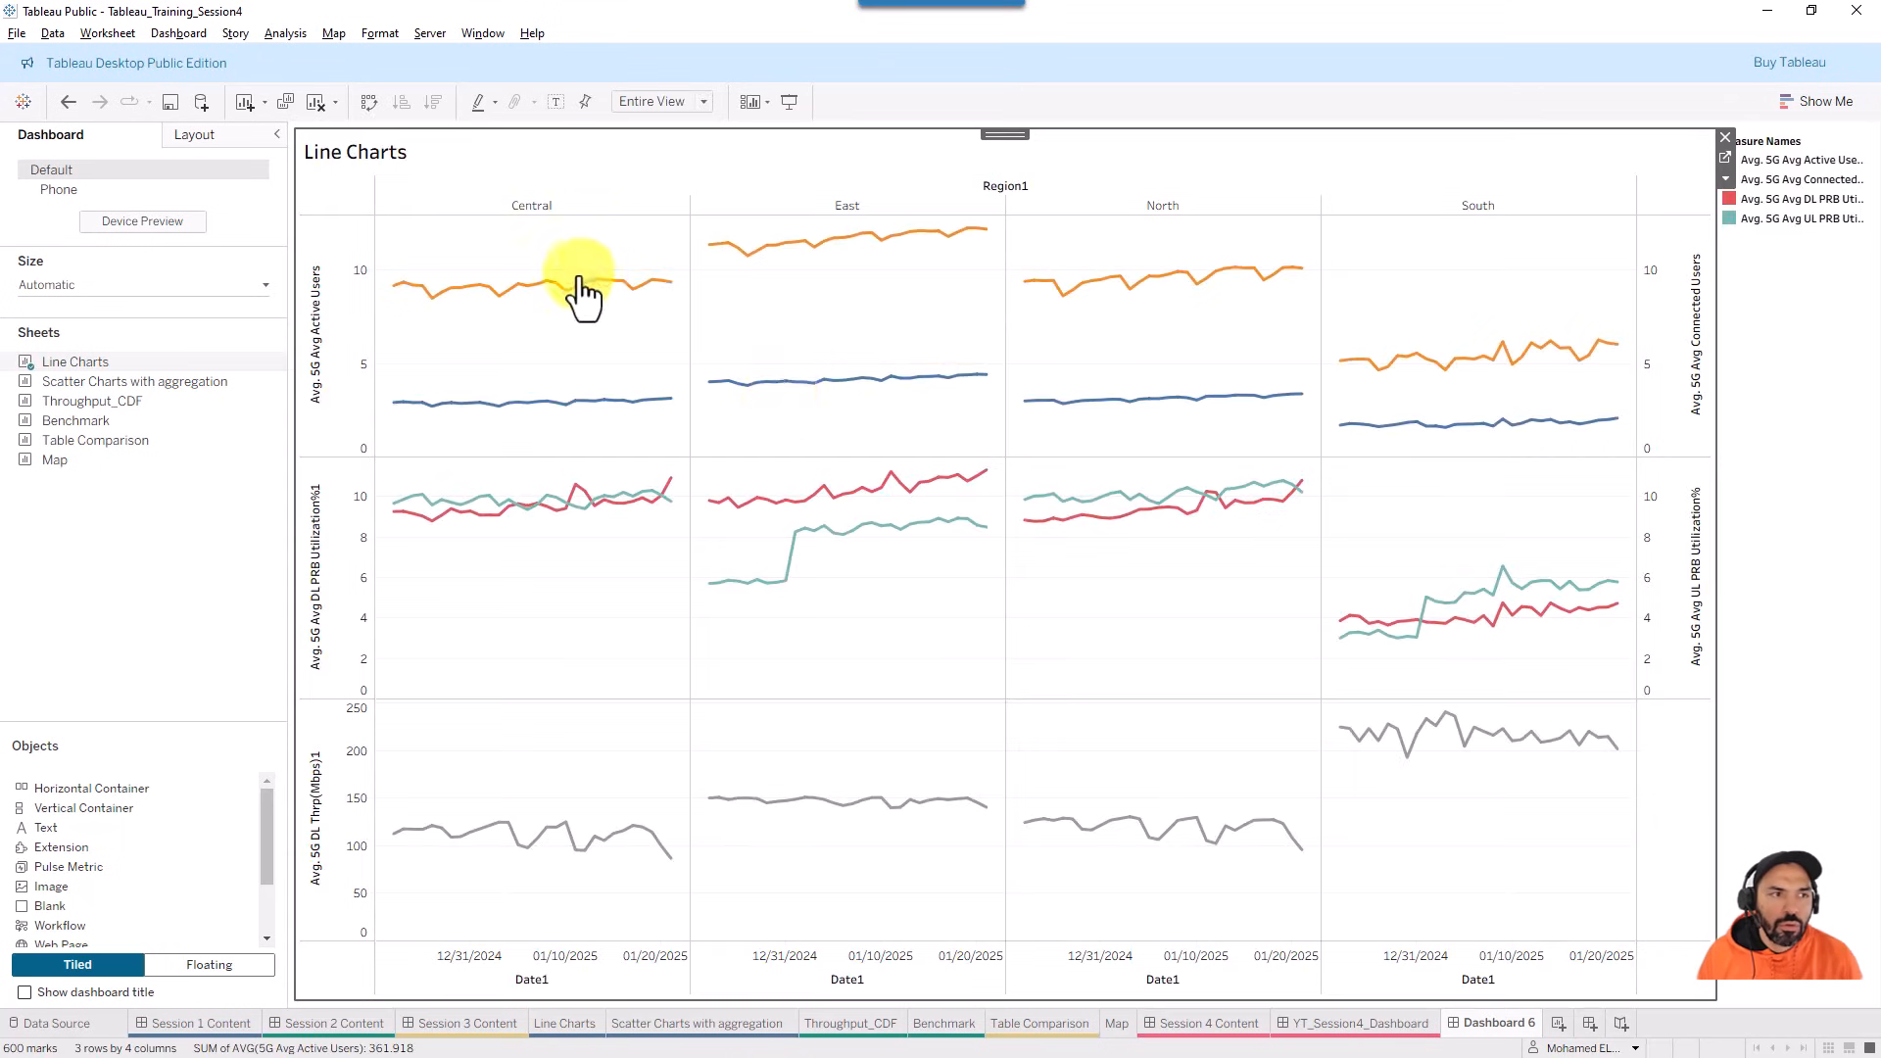
click(1725, 138)
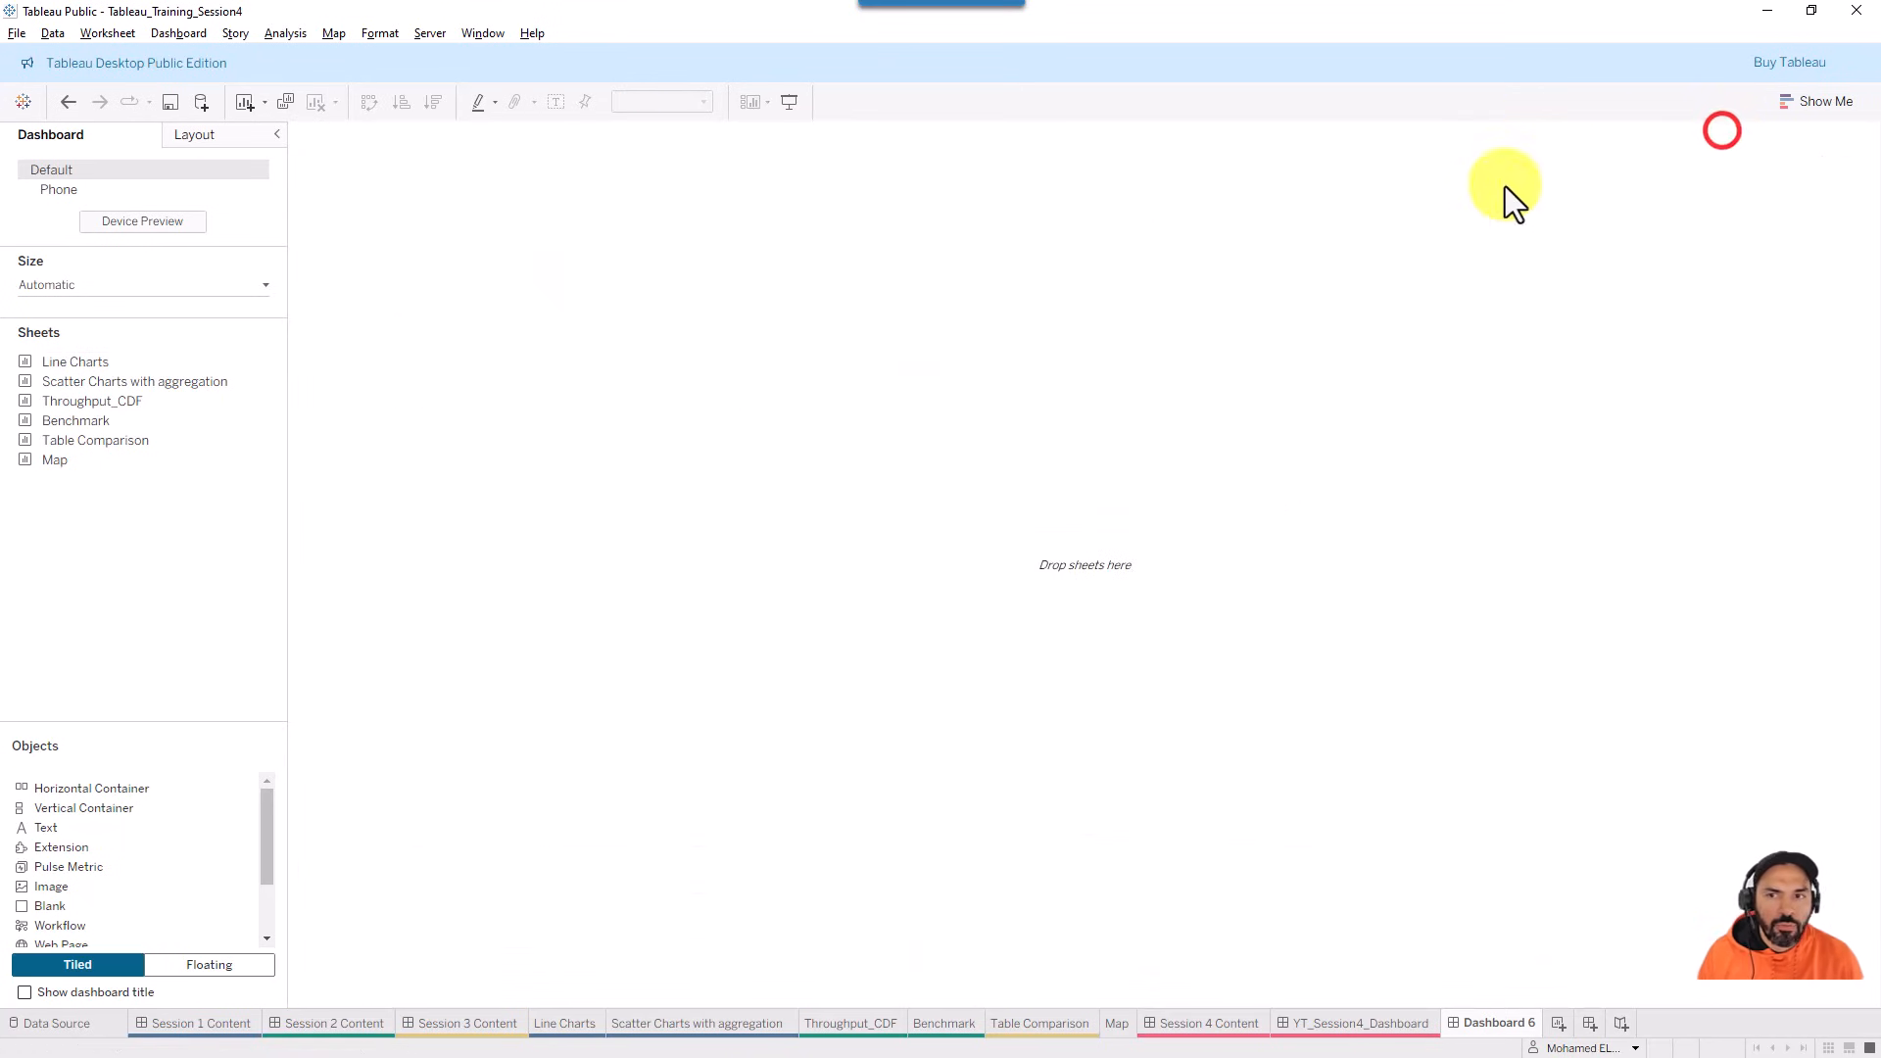
- Place the Line Charts sheet as a floating object and move it to the dashboard's upper-left area, away from its Measure Names legend
mouse_move(97, 357)
drag(97, 356, 1014, 385)
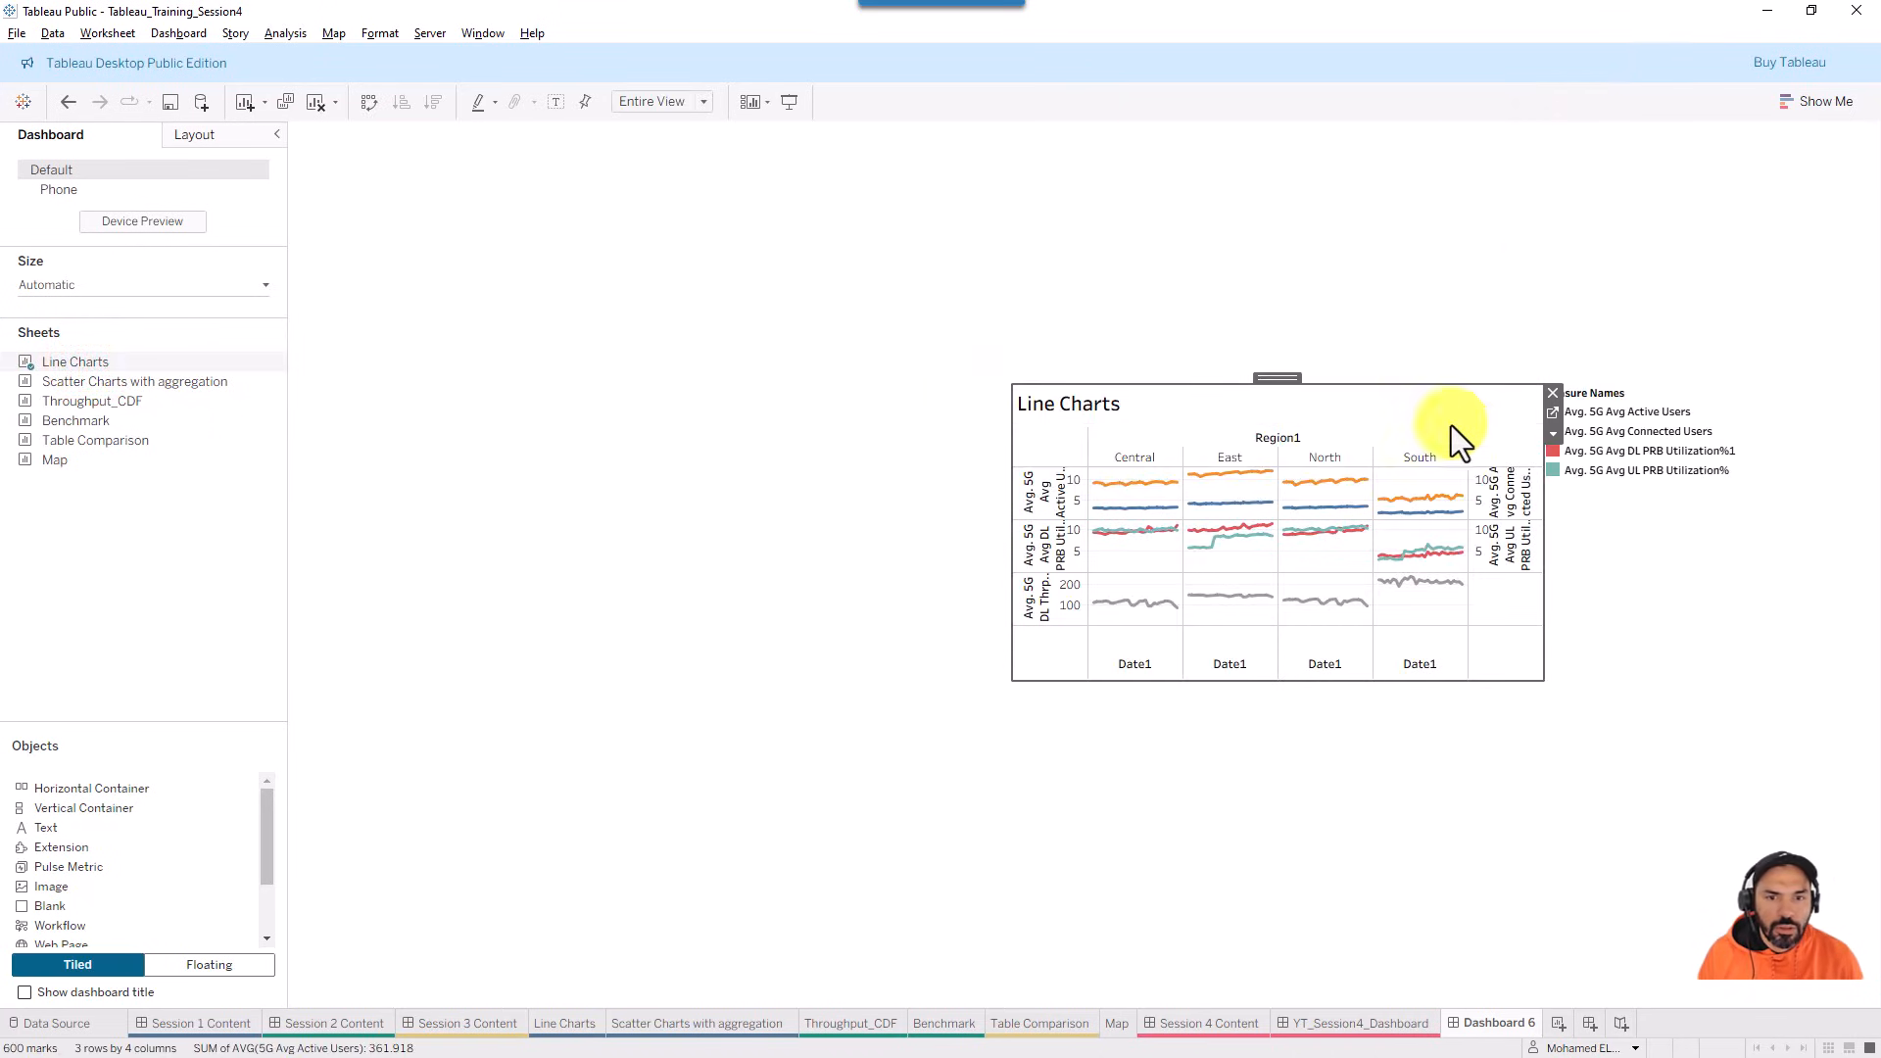
drag(1280, 377, 635, 208)
click(1684, 397)
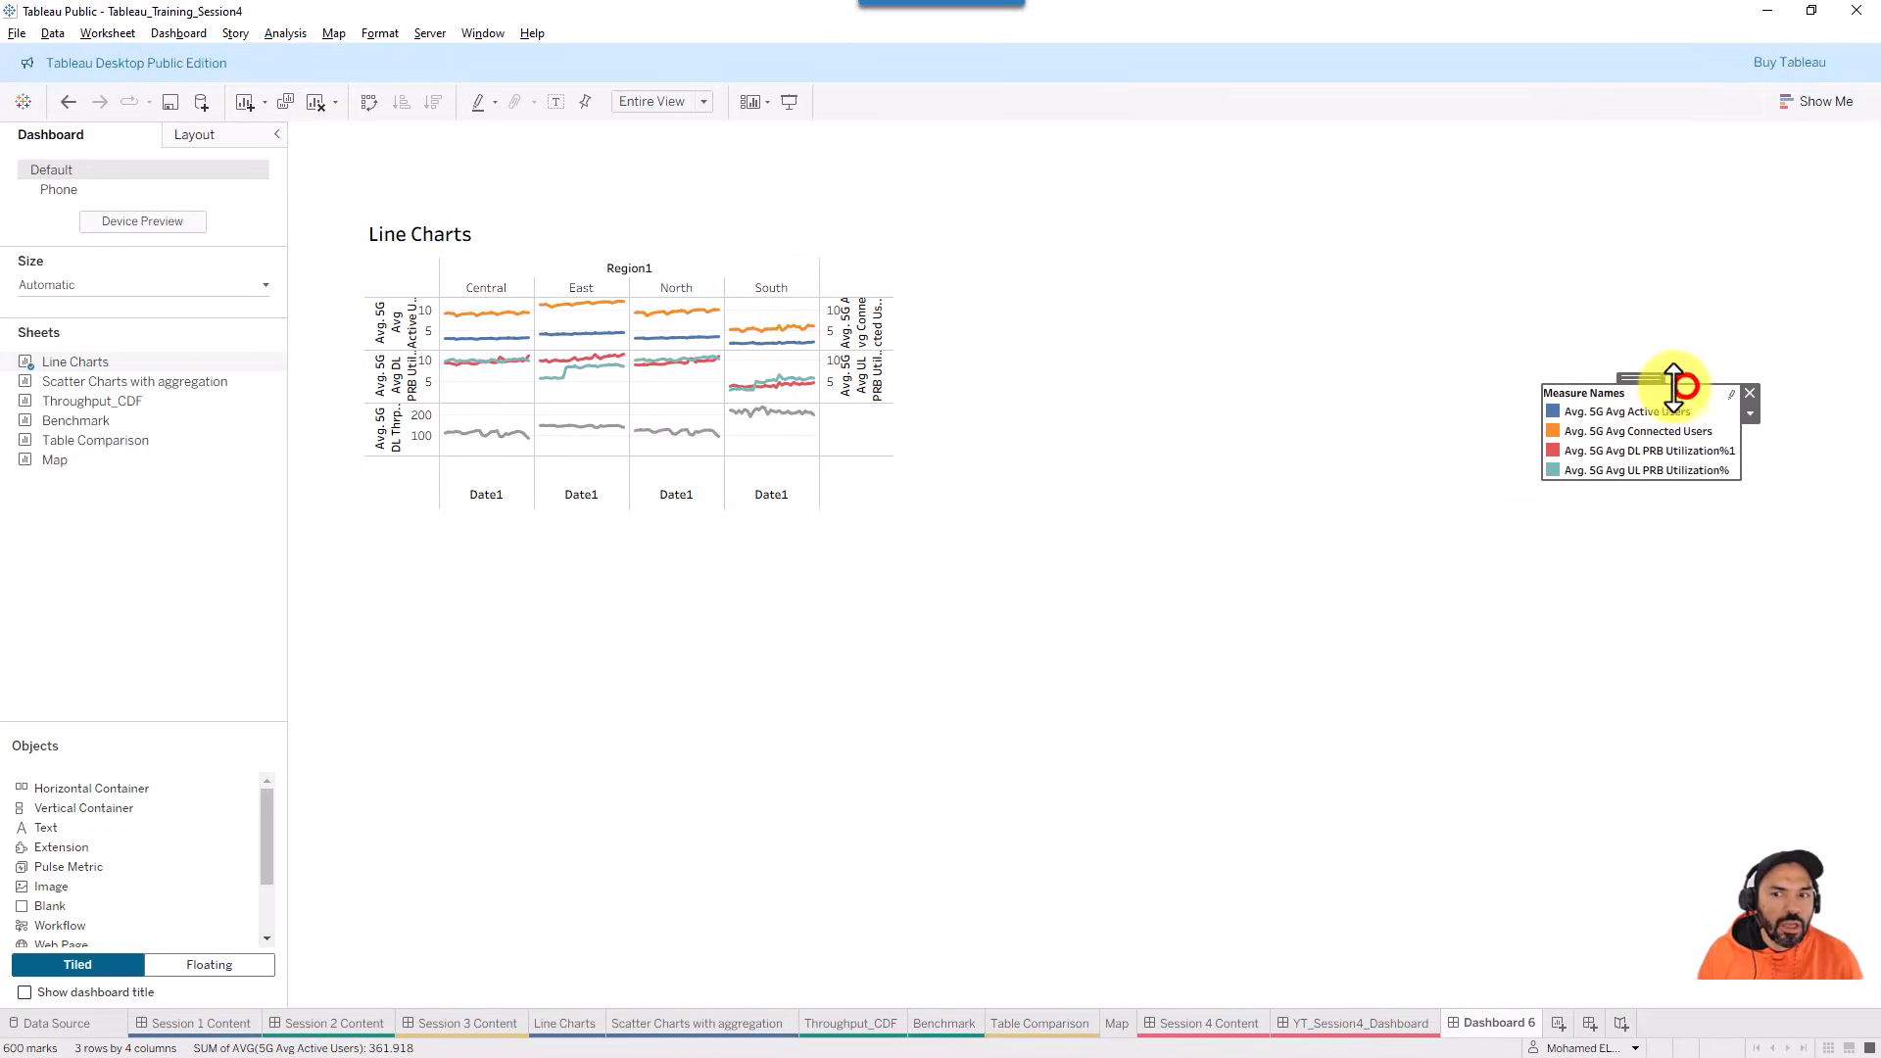
click(1644, 374)
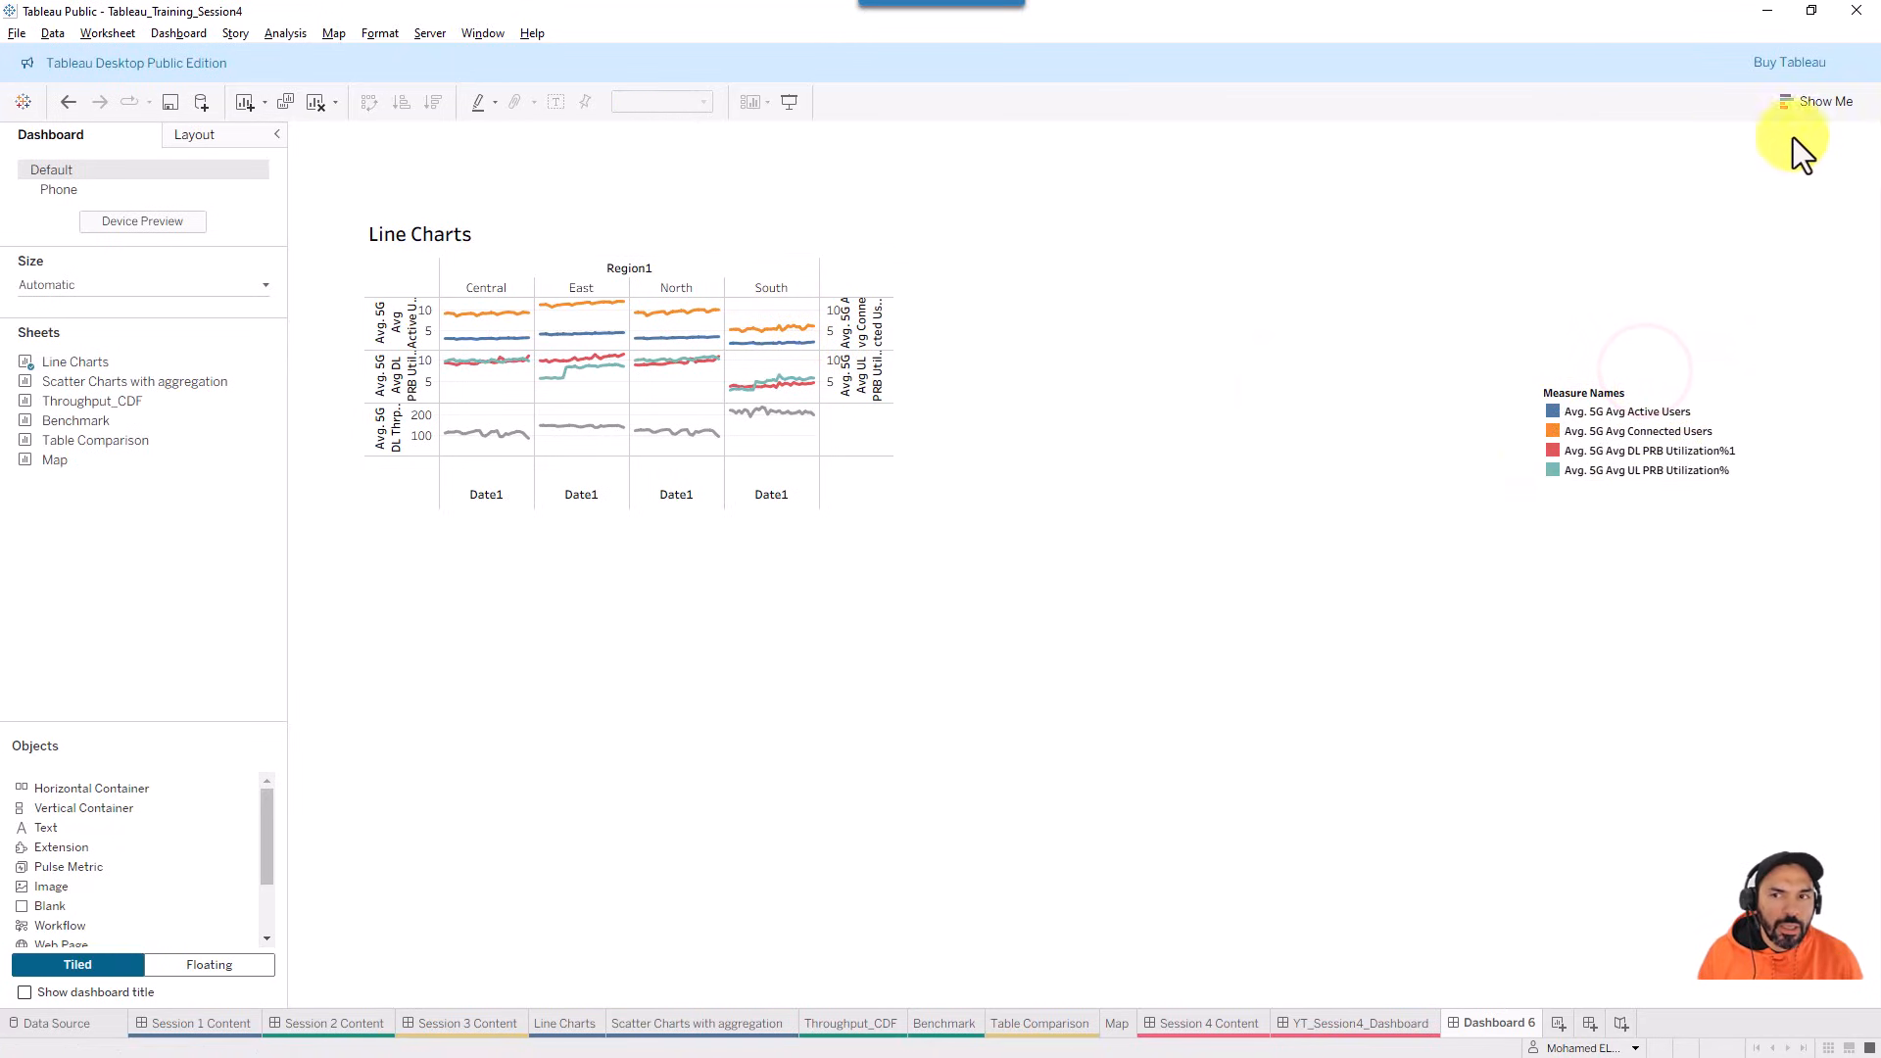
click(810, 237)
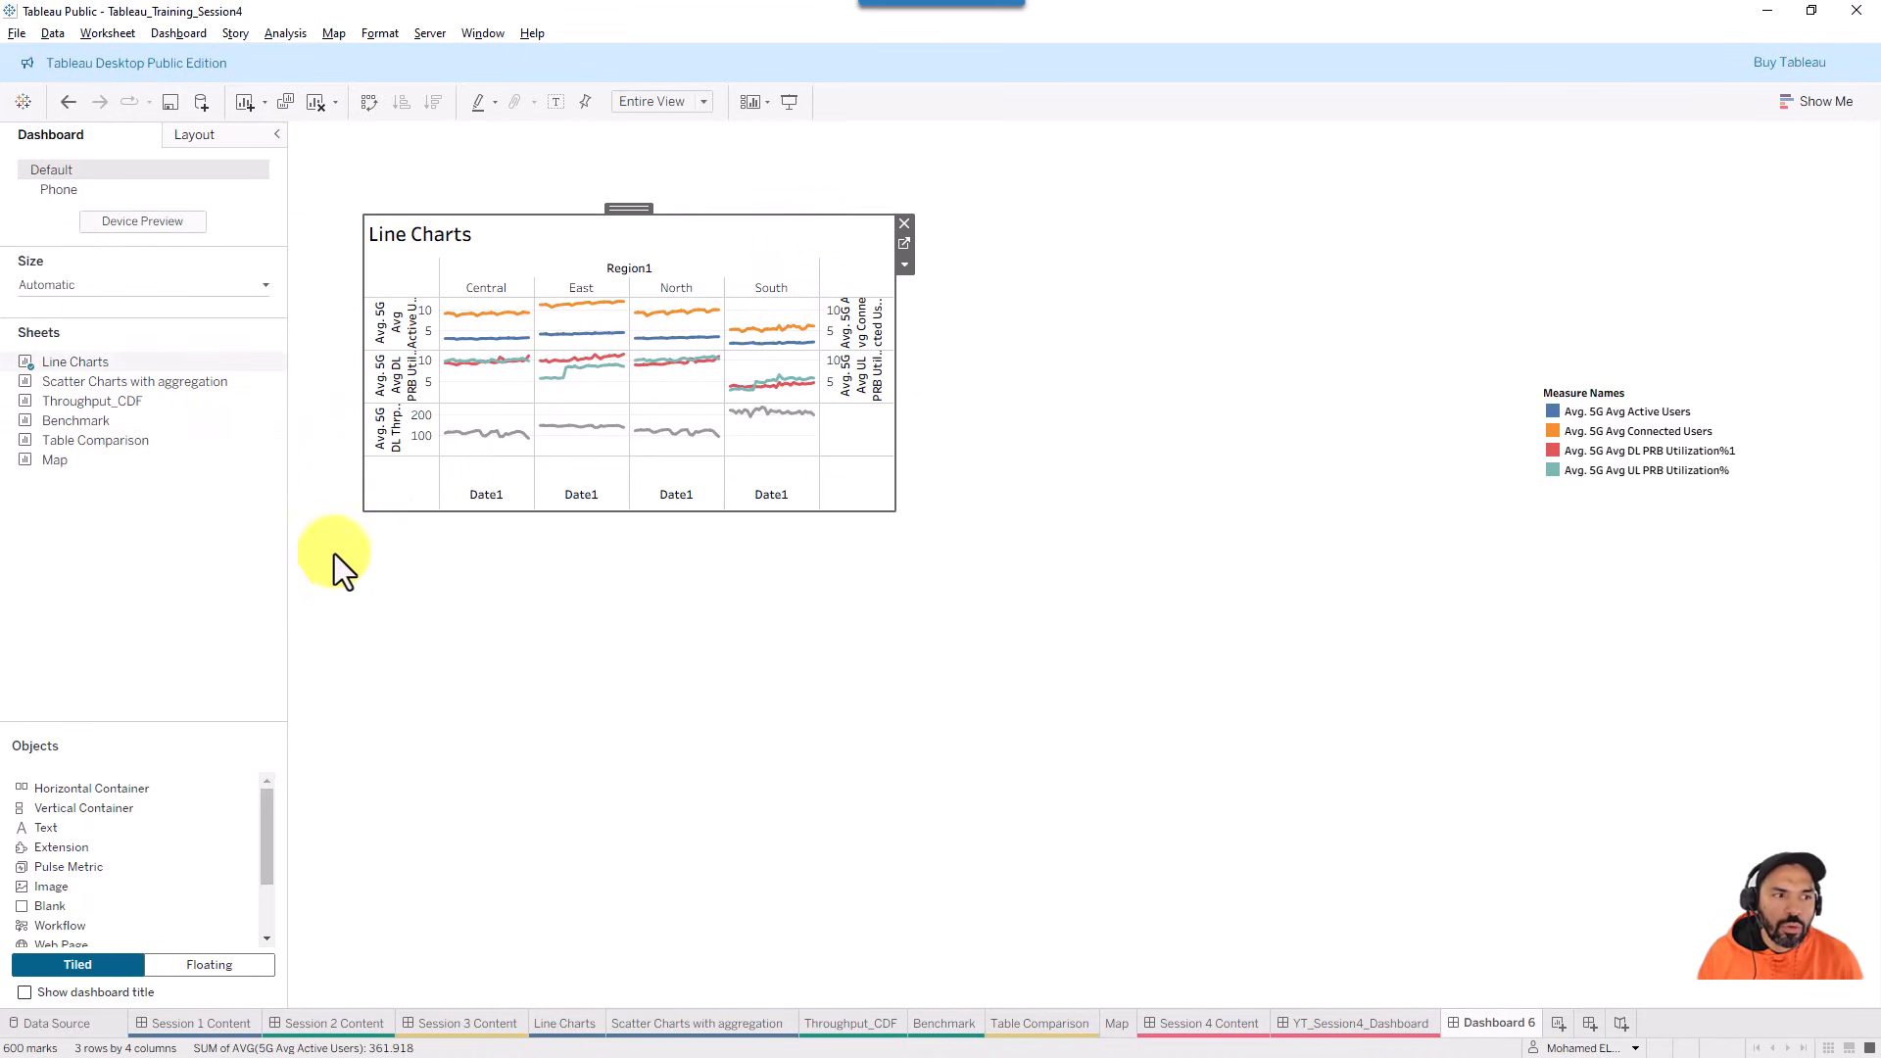
- Float the Scatter Charts with aggregation sheet below Line Charts, and enlarge both floating sheets
click(545, 630)
drag(180, 385, 776, 625)
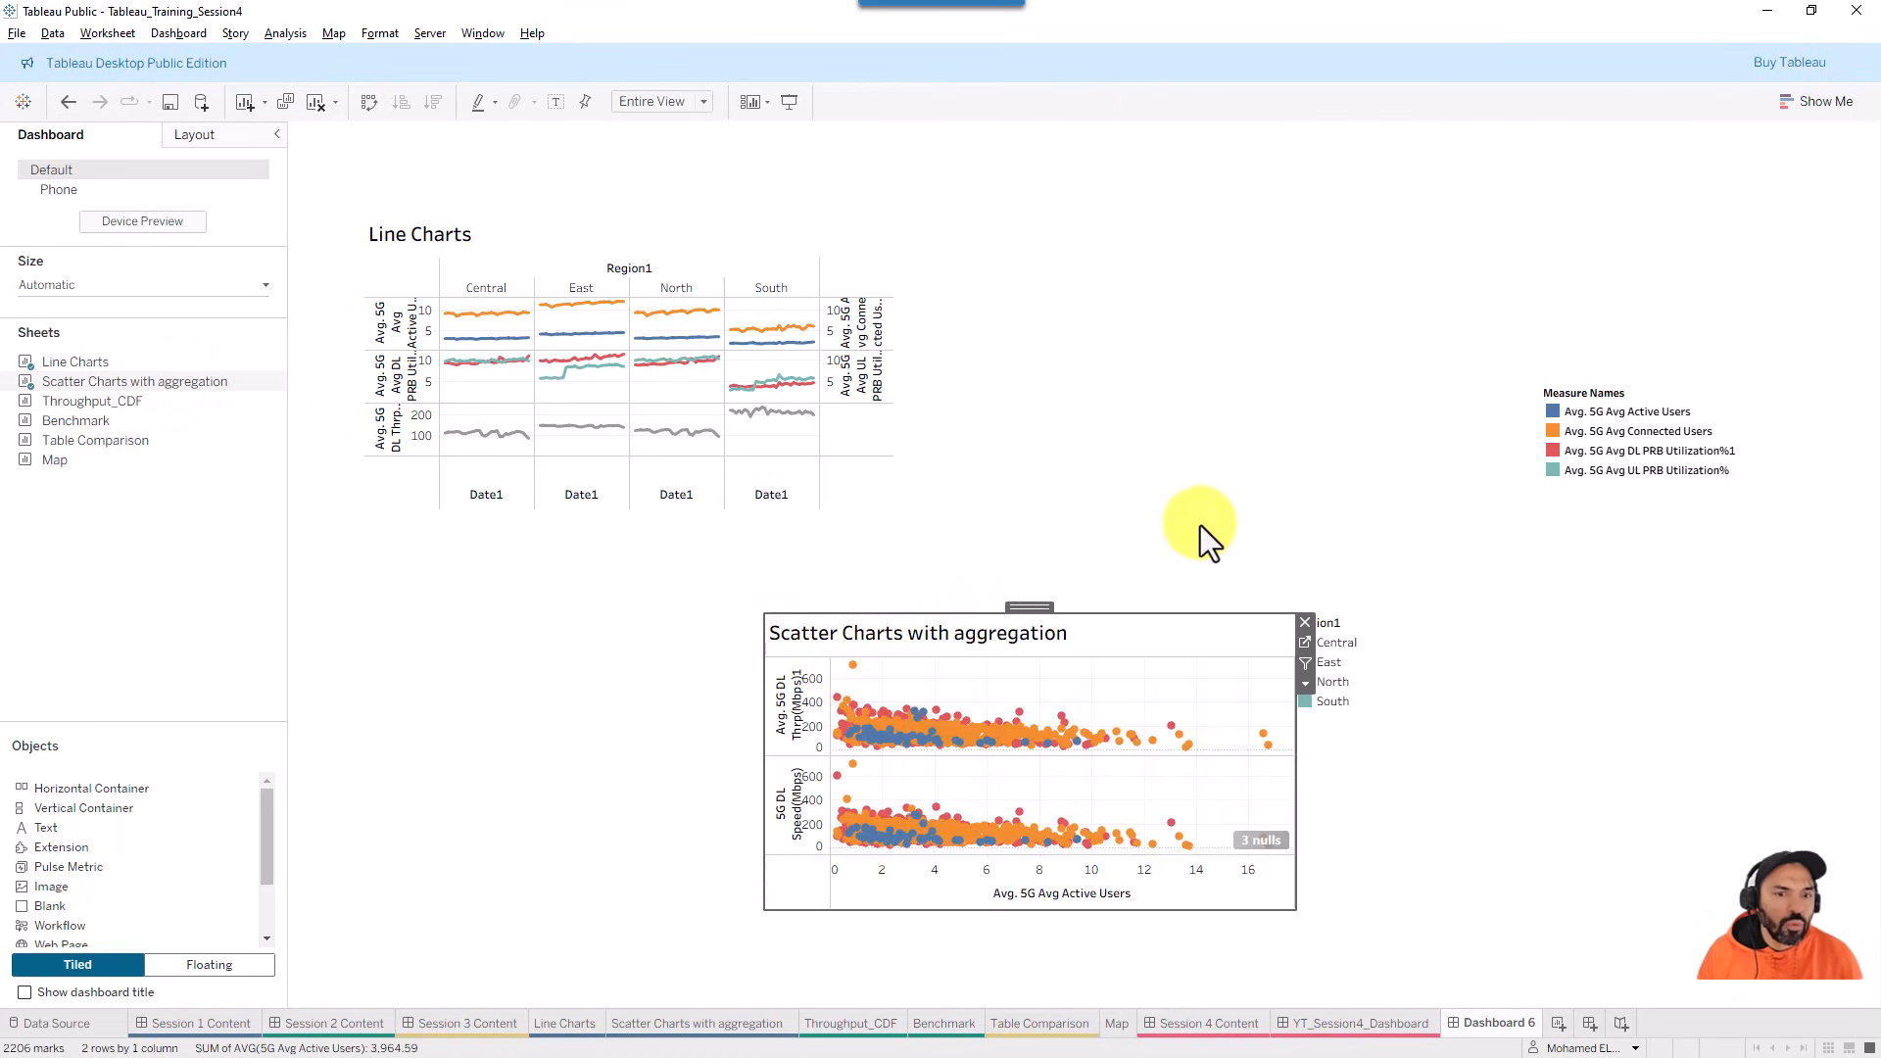
drag(1291, 619, 1419, 510)
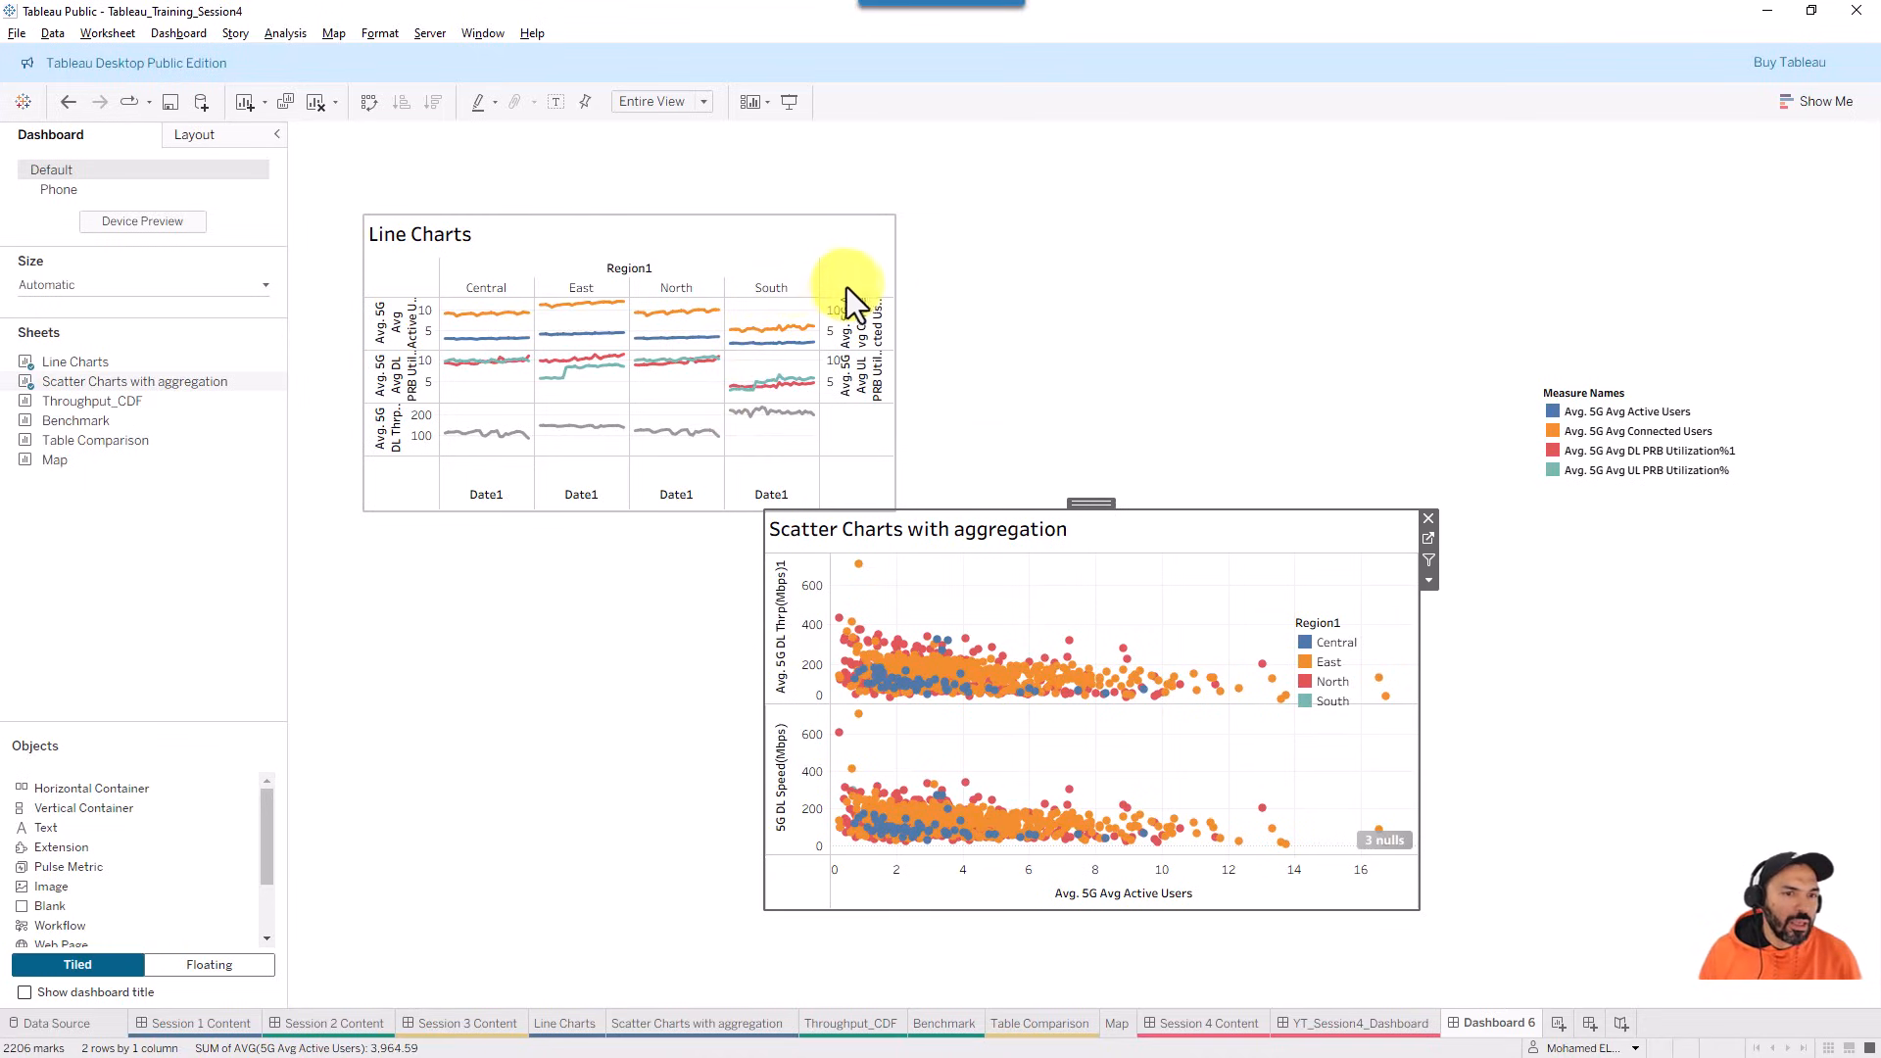
click(879, 247)
drag(894, 340, 986, 382)
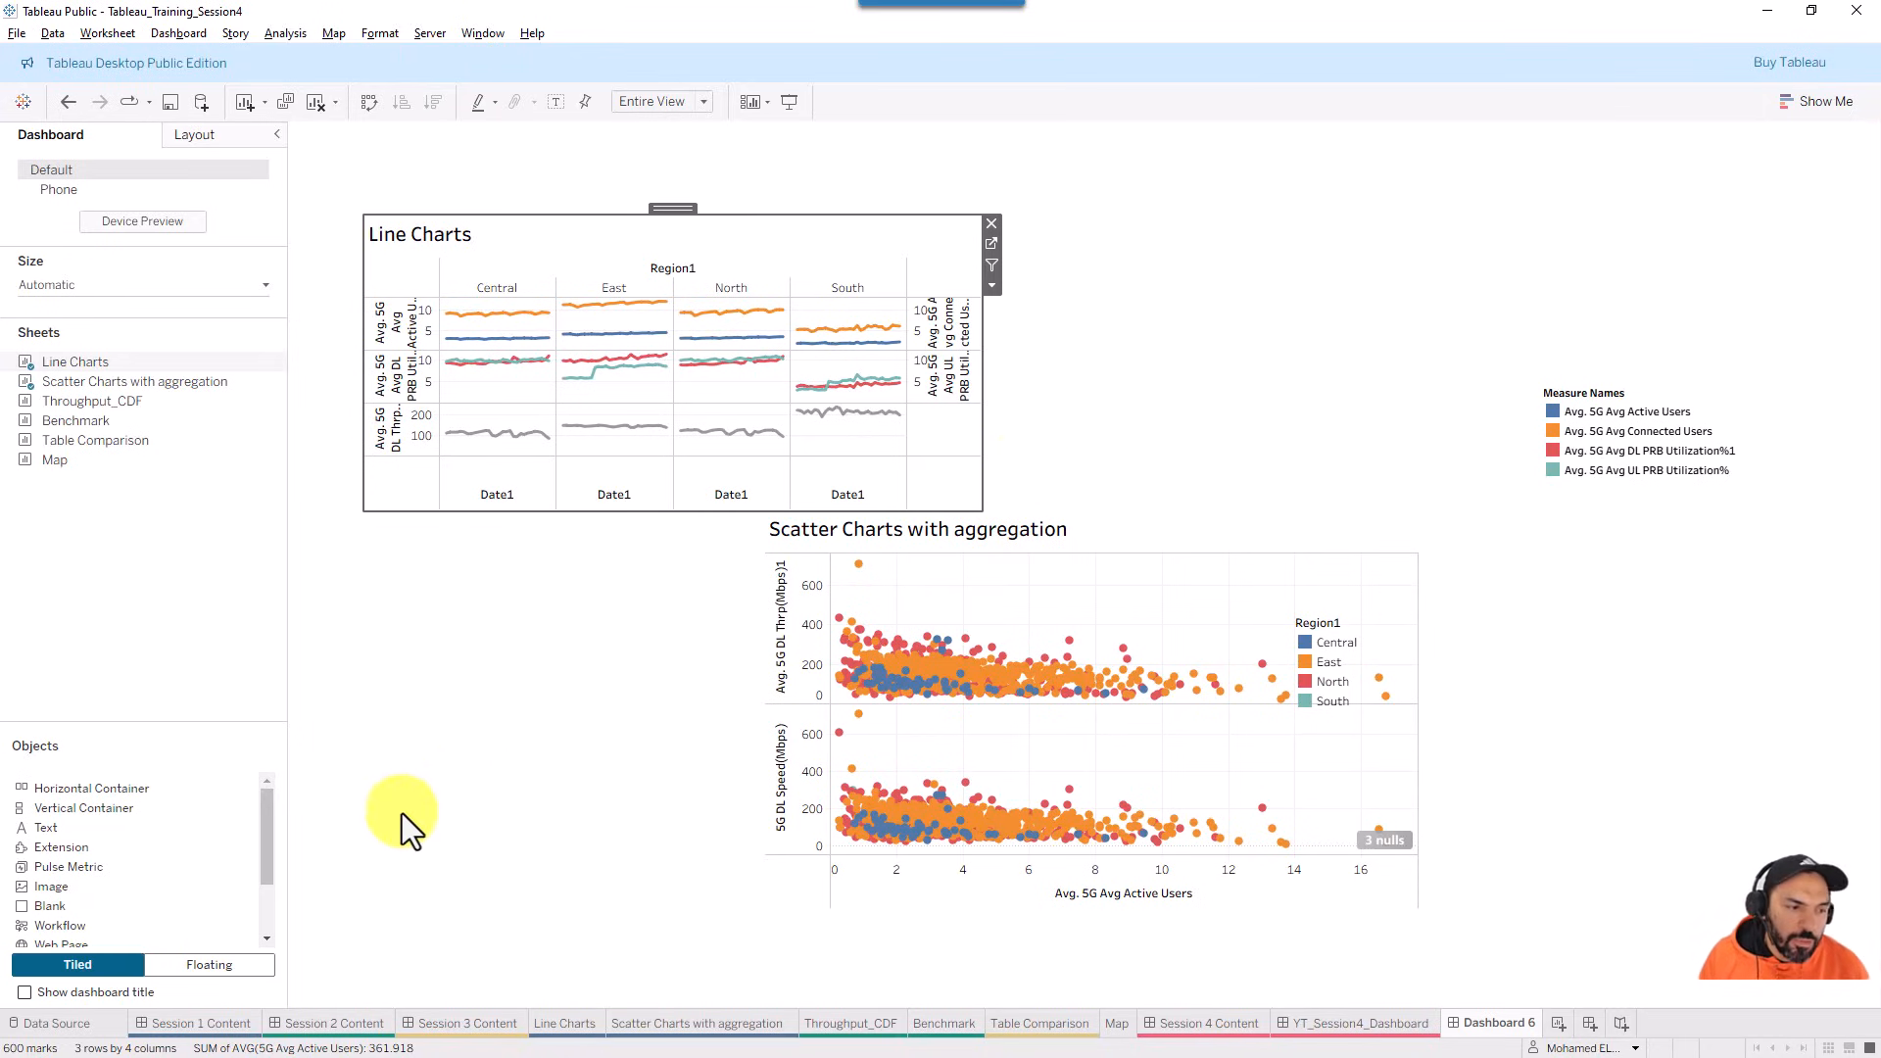
- Remove the floating Line Charts and Scatter Charts with aggregation sheets from the dashboard
click(1797, 157)
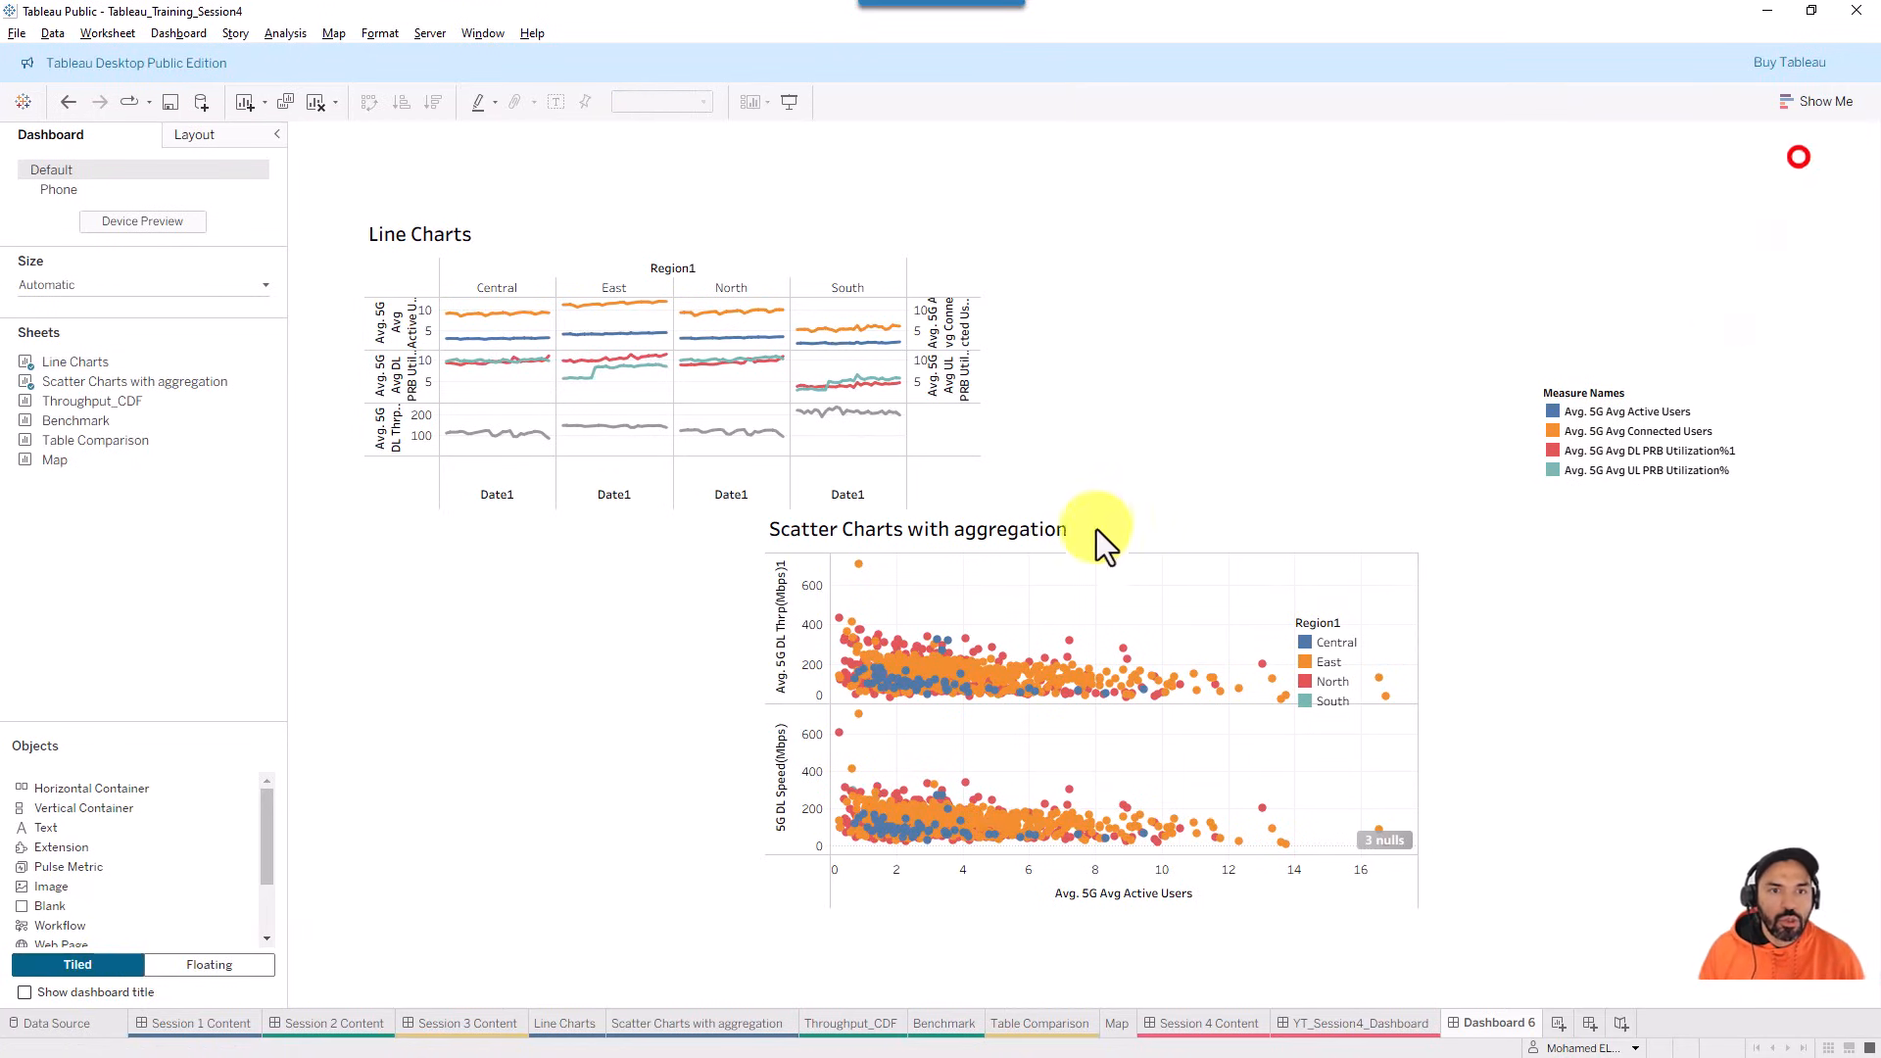
click(960, 247)
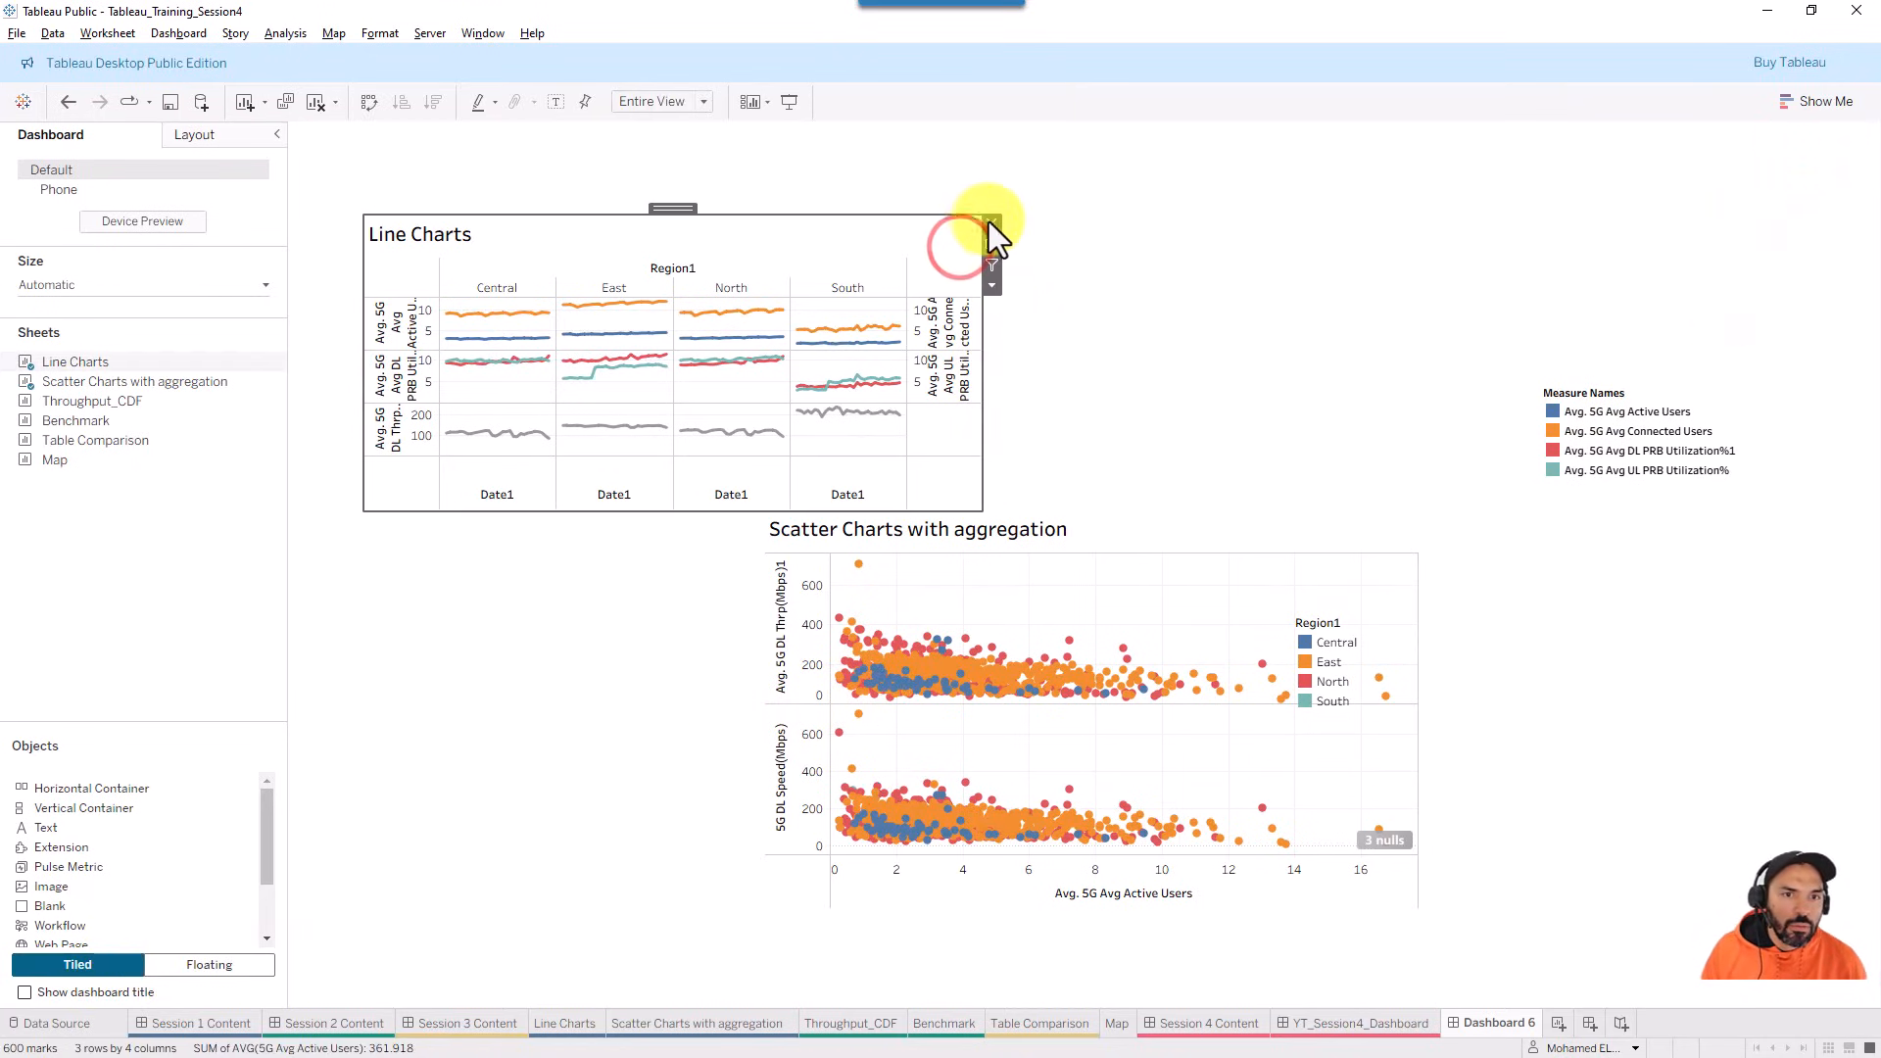
click(990, 222)
click(1291, 539)
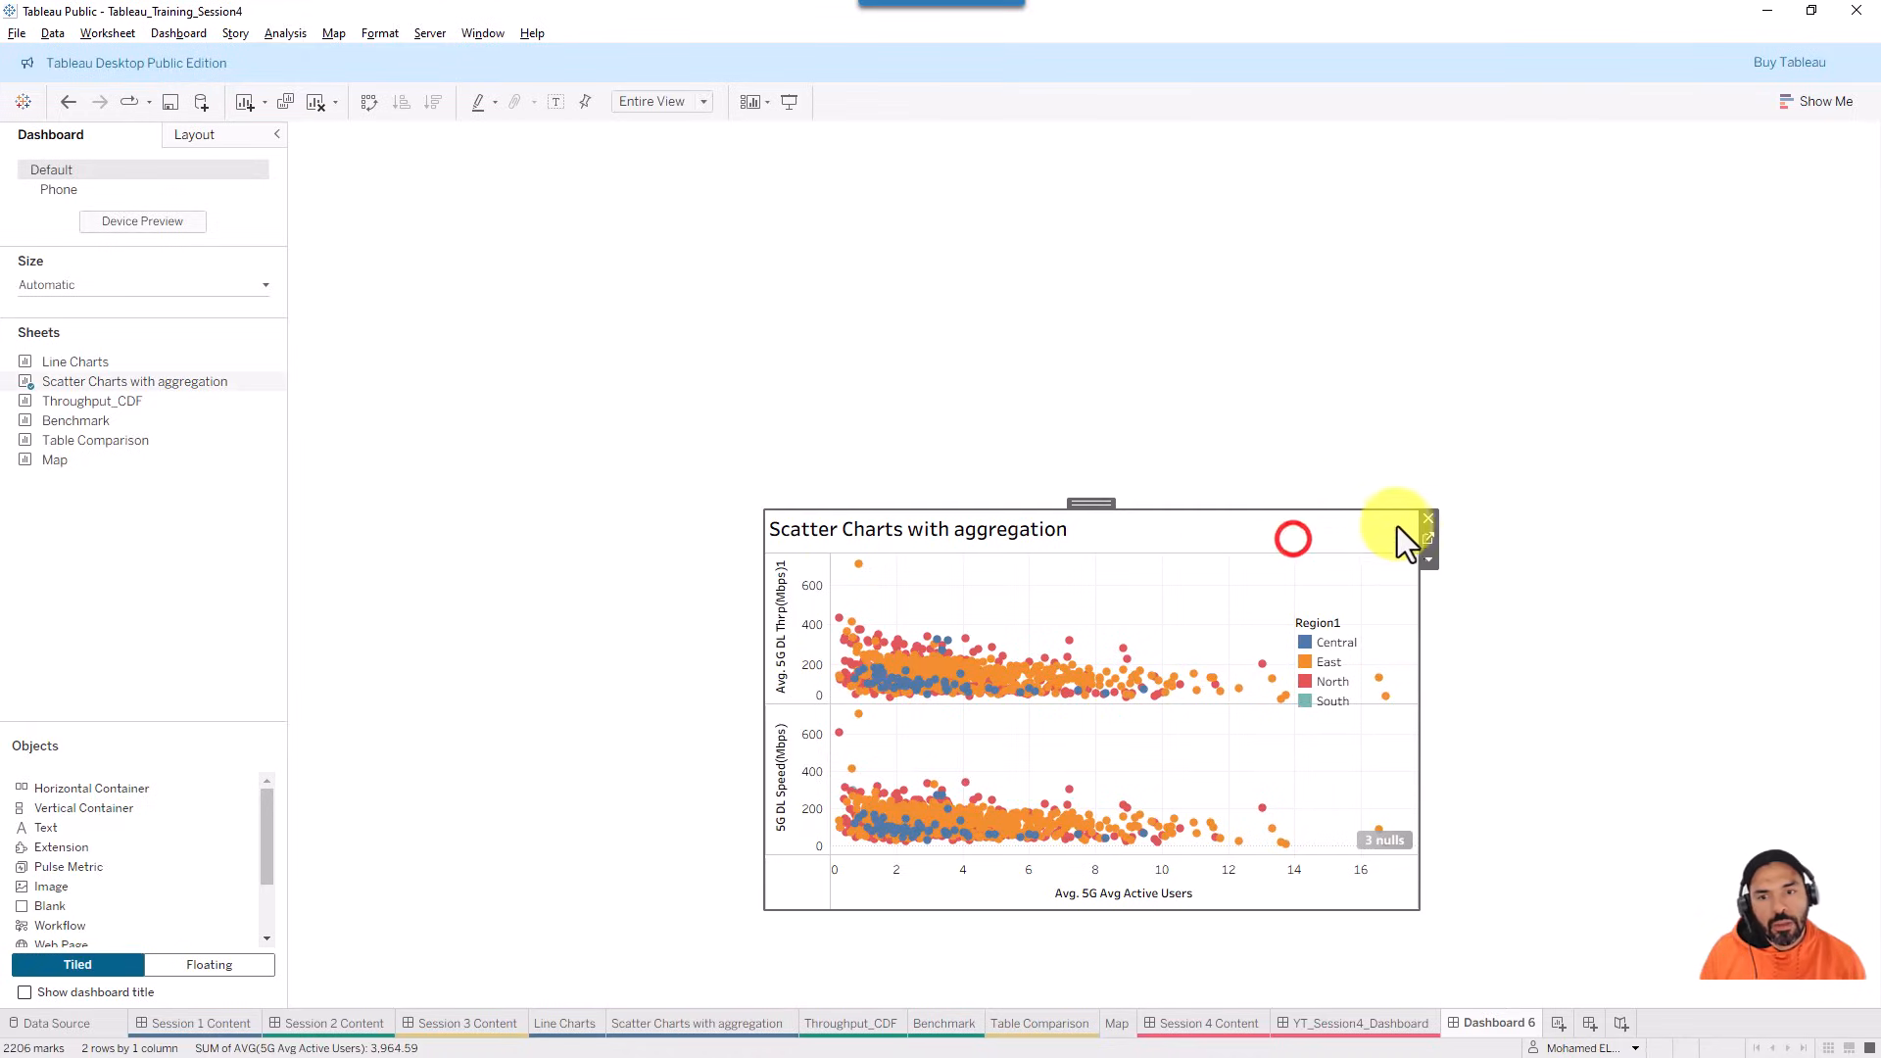
click(1427, 518)
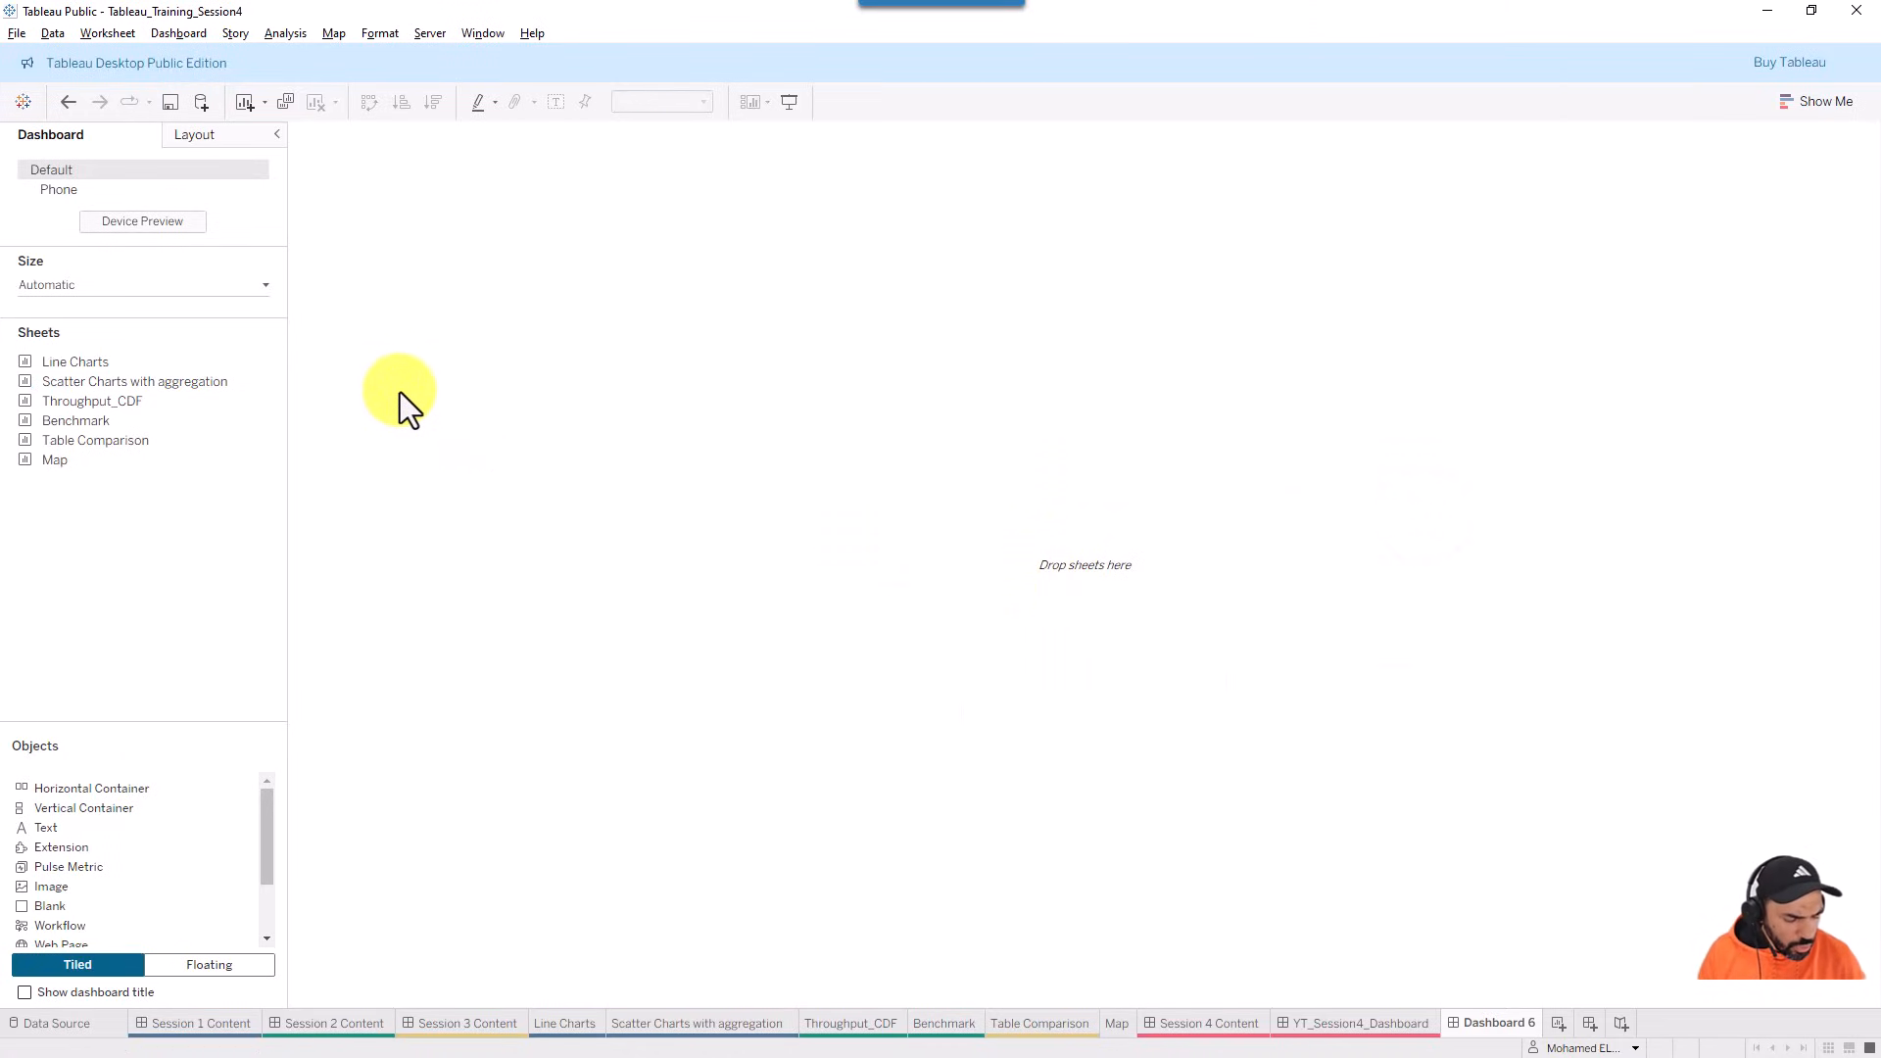
key(ctrl+2)
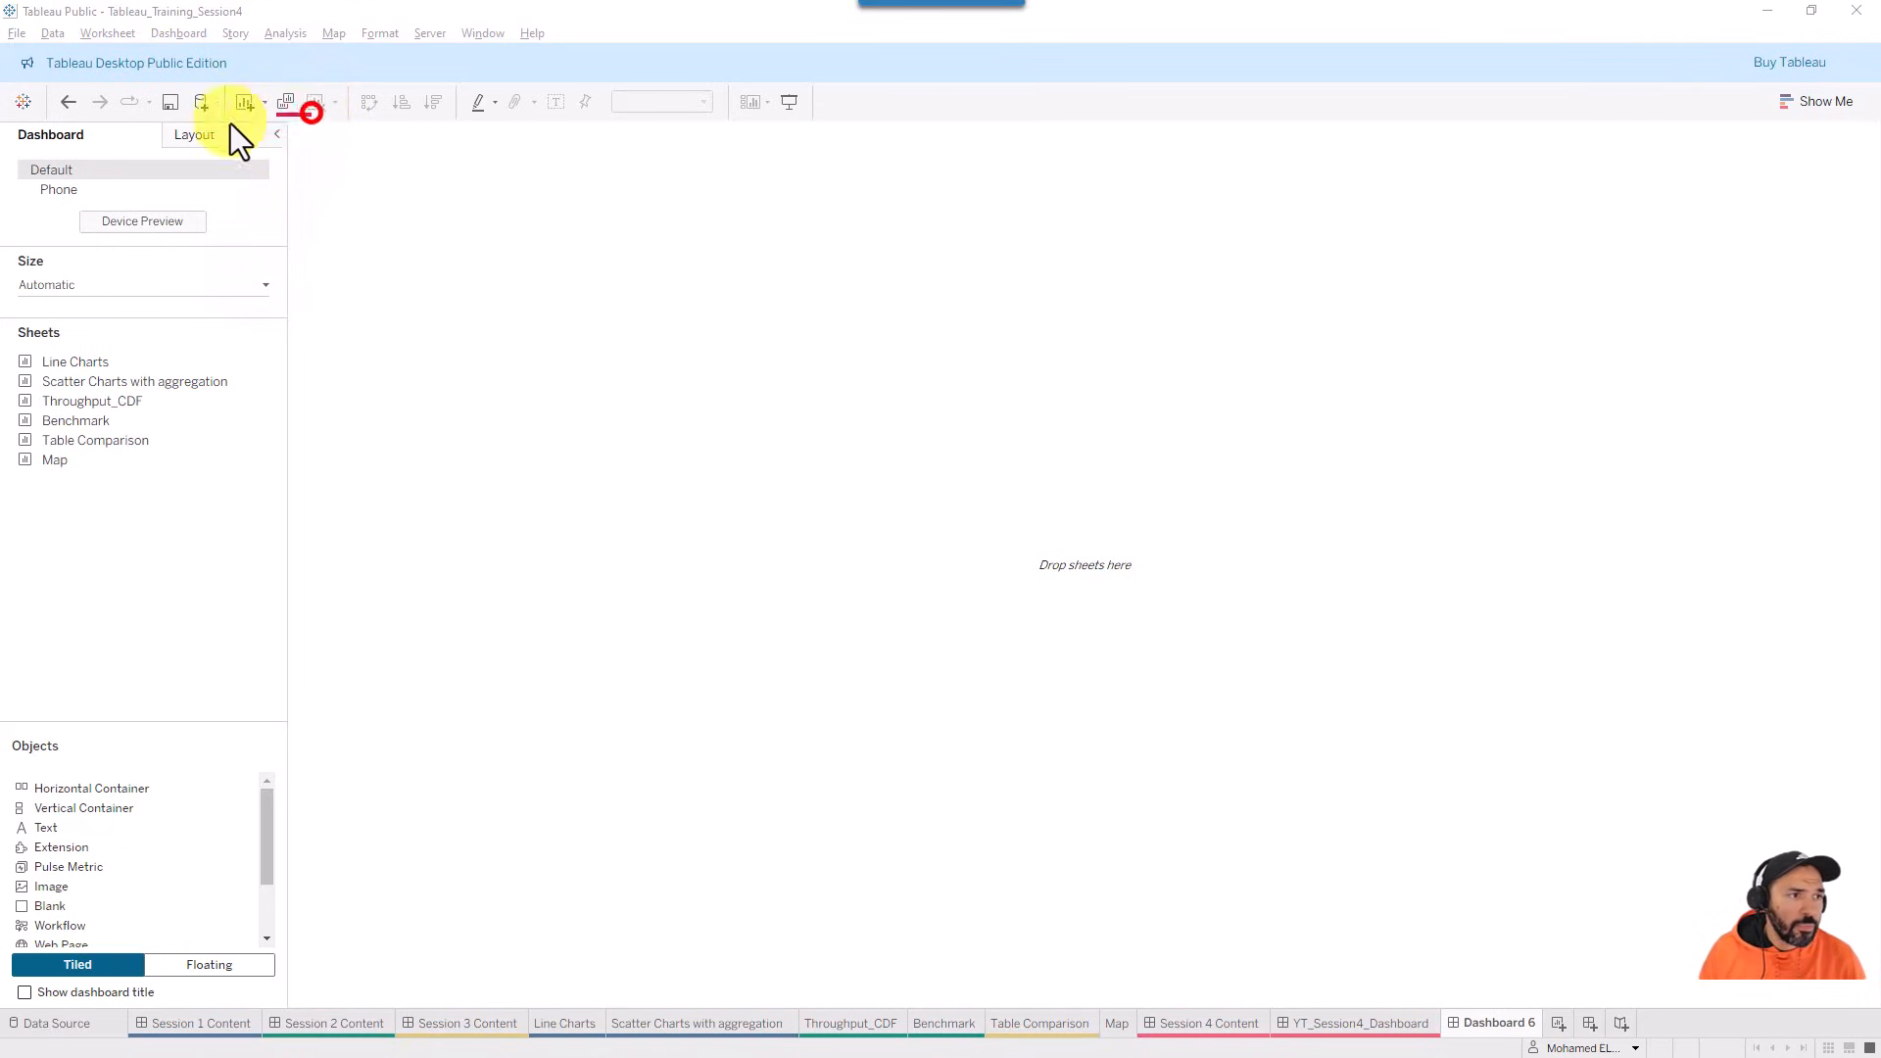
drag(311, 113, 3, 164)
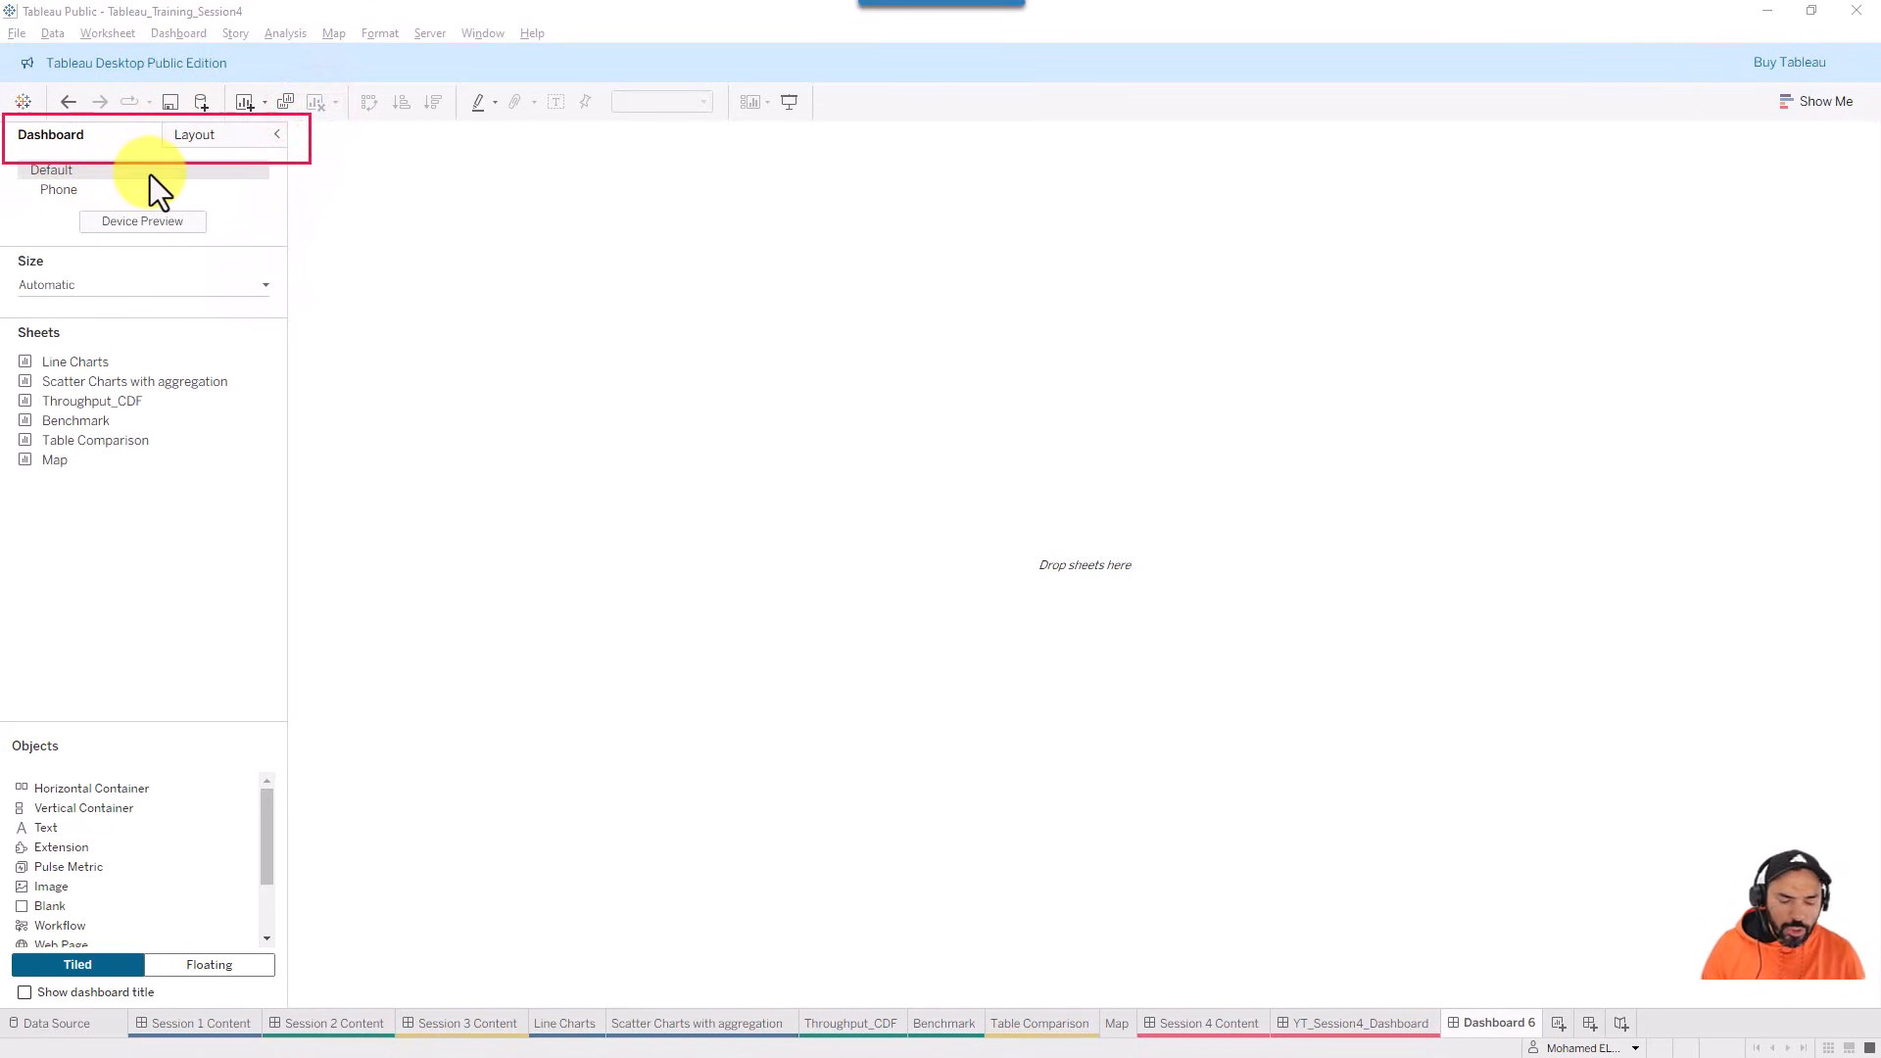
key(Escape)
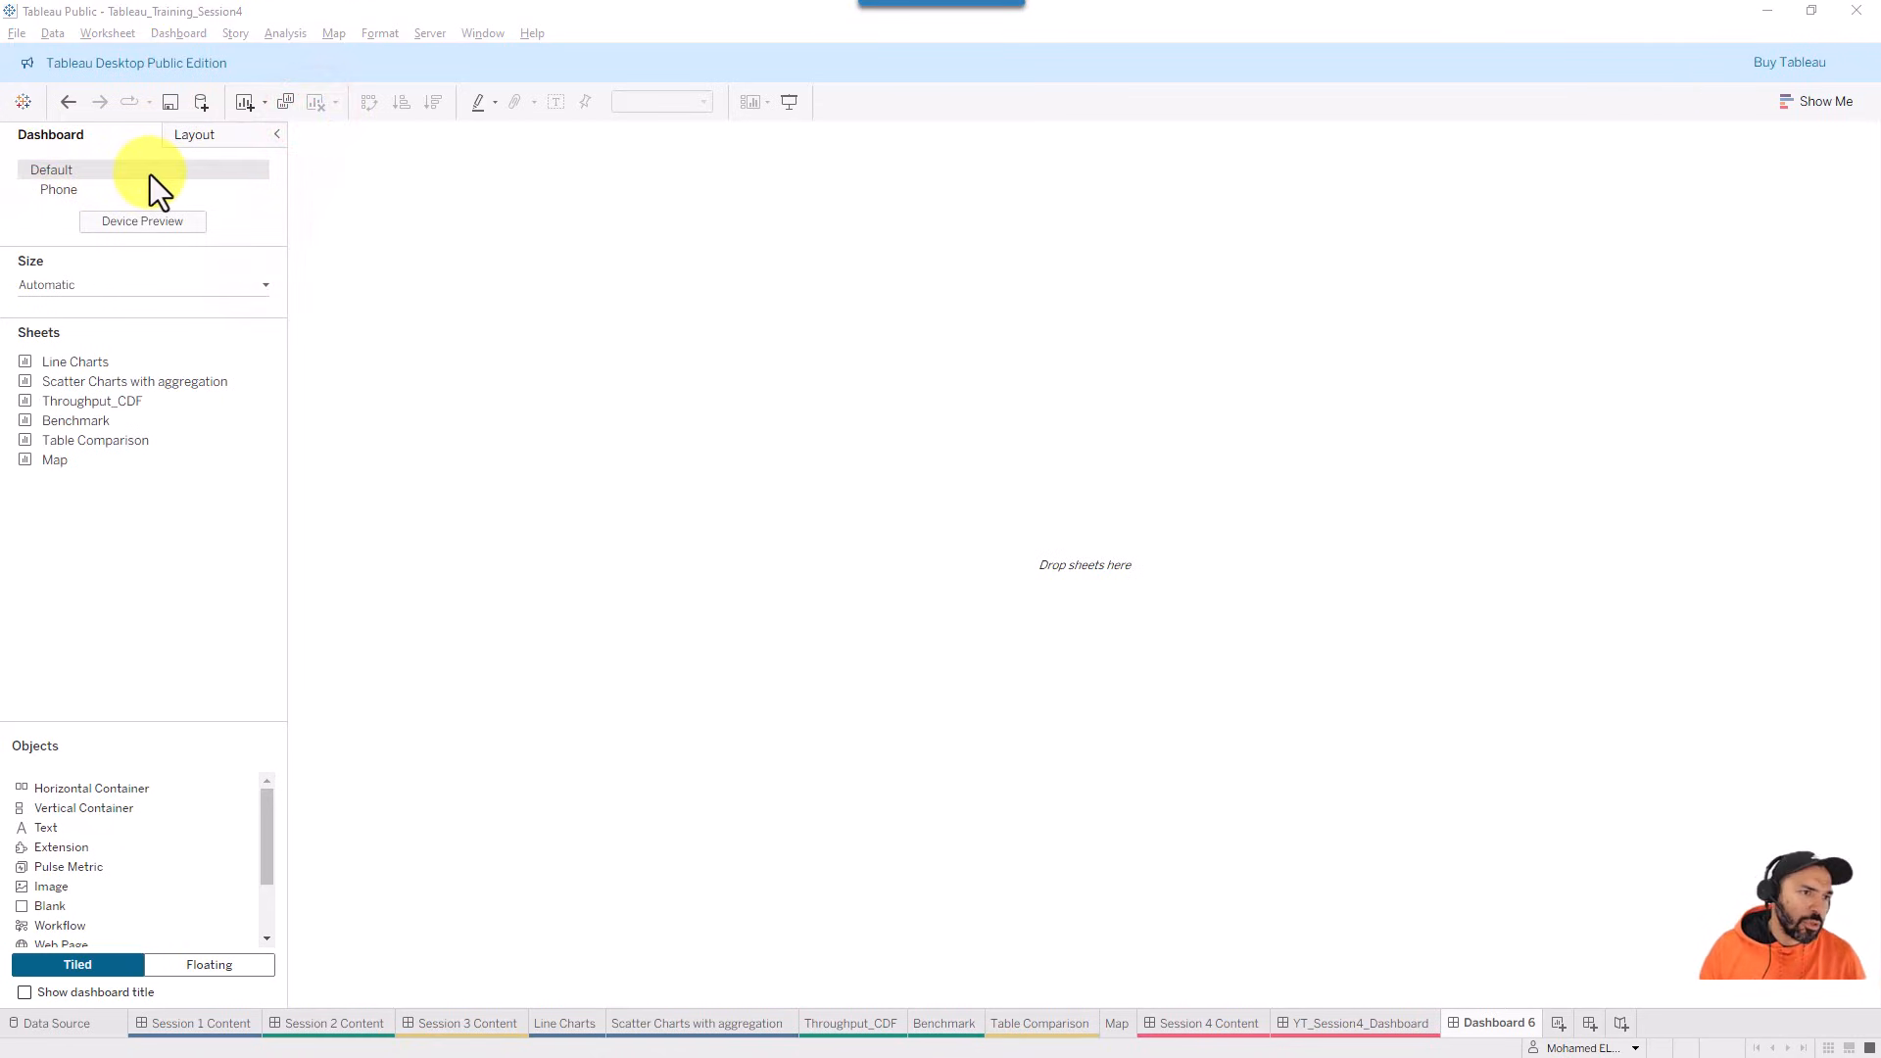
- Tile the Line Charts sheet on the empty dashboard and Scatter Charts with aggregation to its right
click(215, 133)
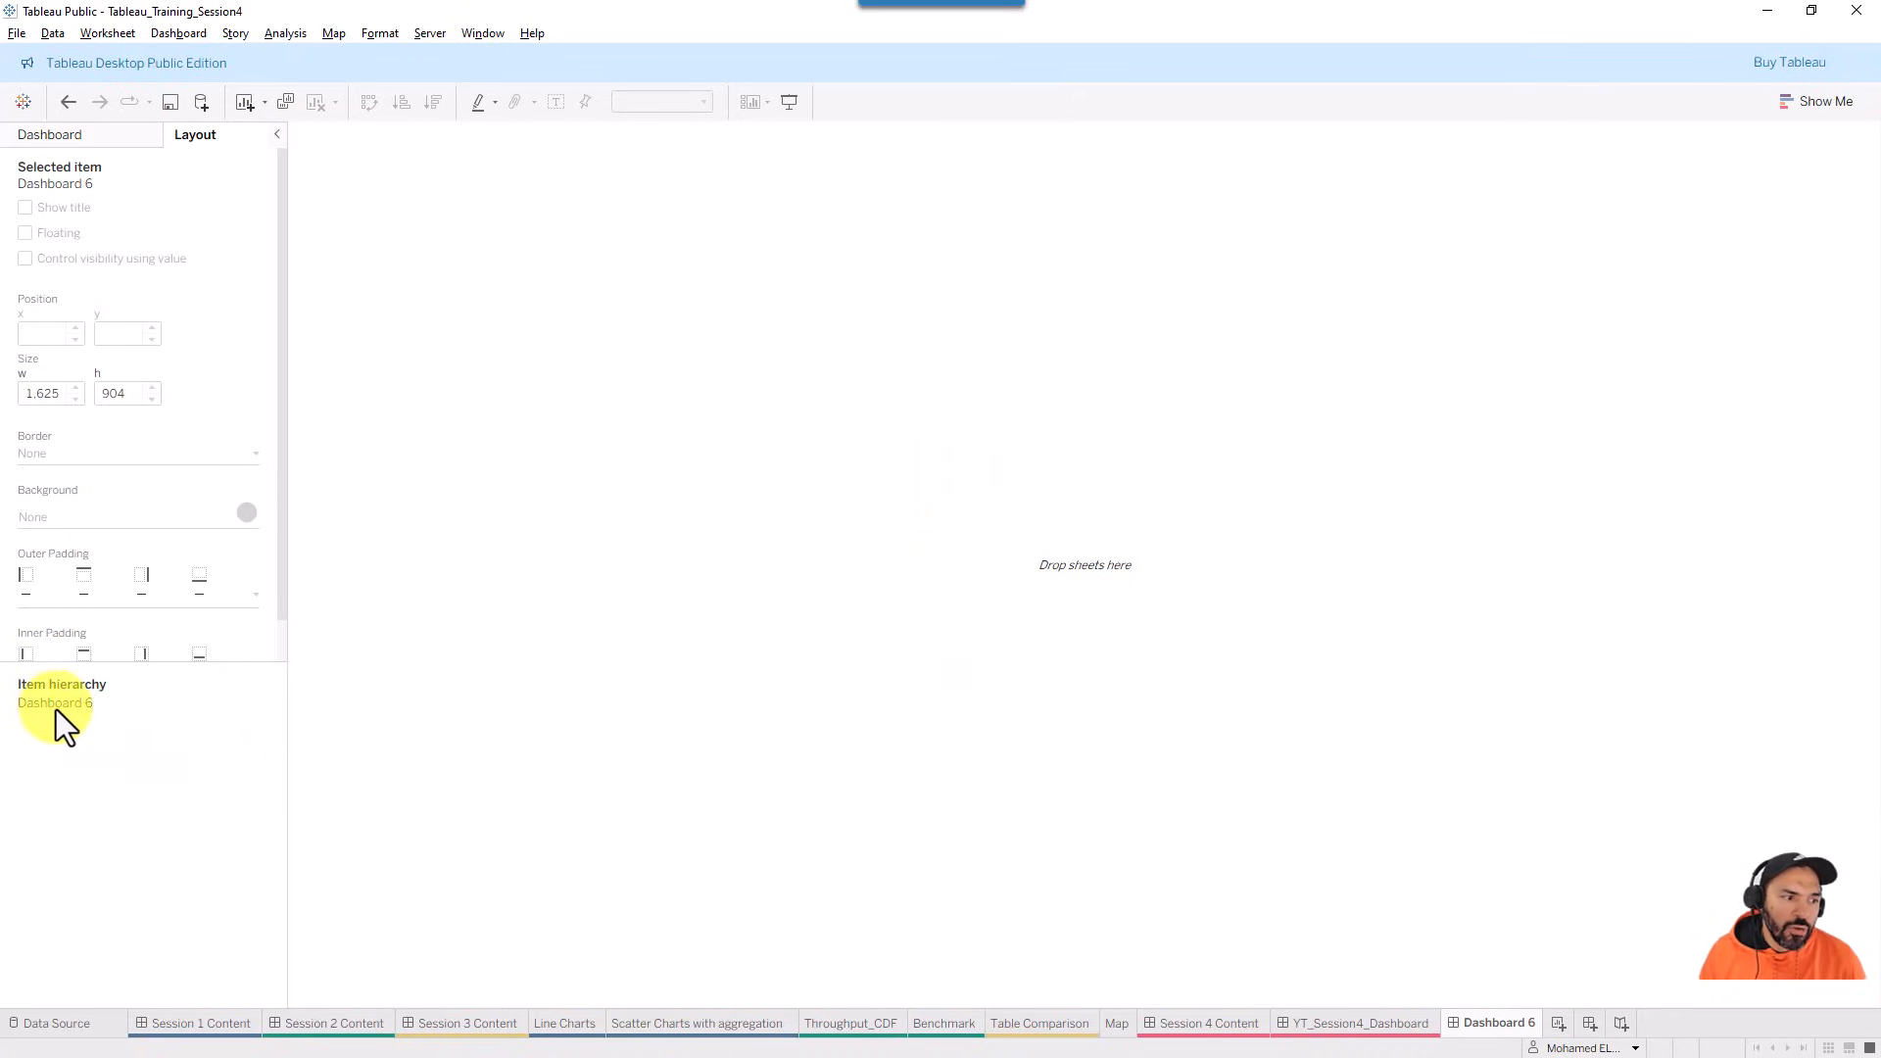
click(77, 139)
drag(80, 369, 562, 369)
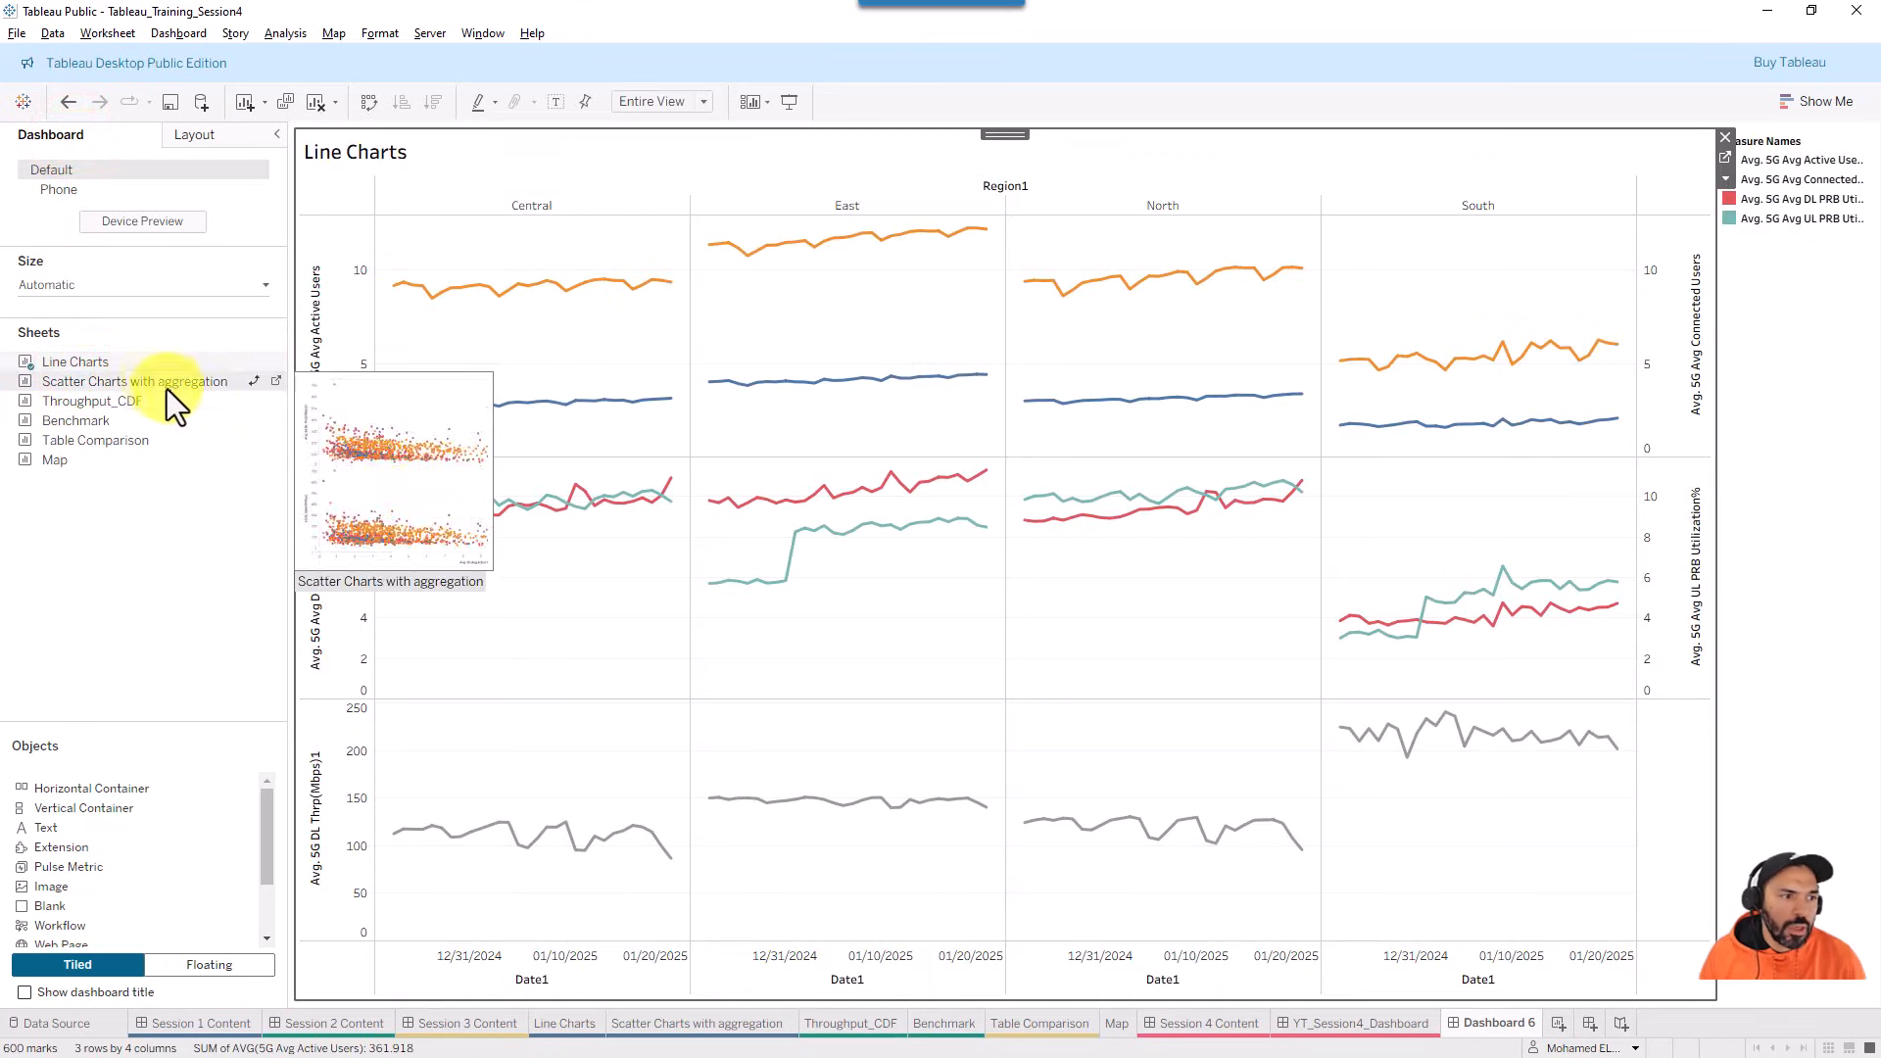
mouse_move(174, 402)
mouse_down()
mouse_move(1532, 391)
mouse_move(1419, 378)
mouse_move(1152, 416)
mouse_up()
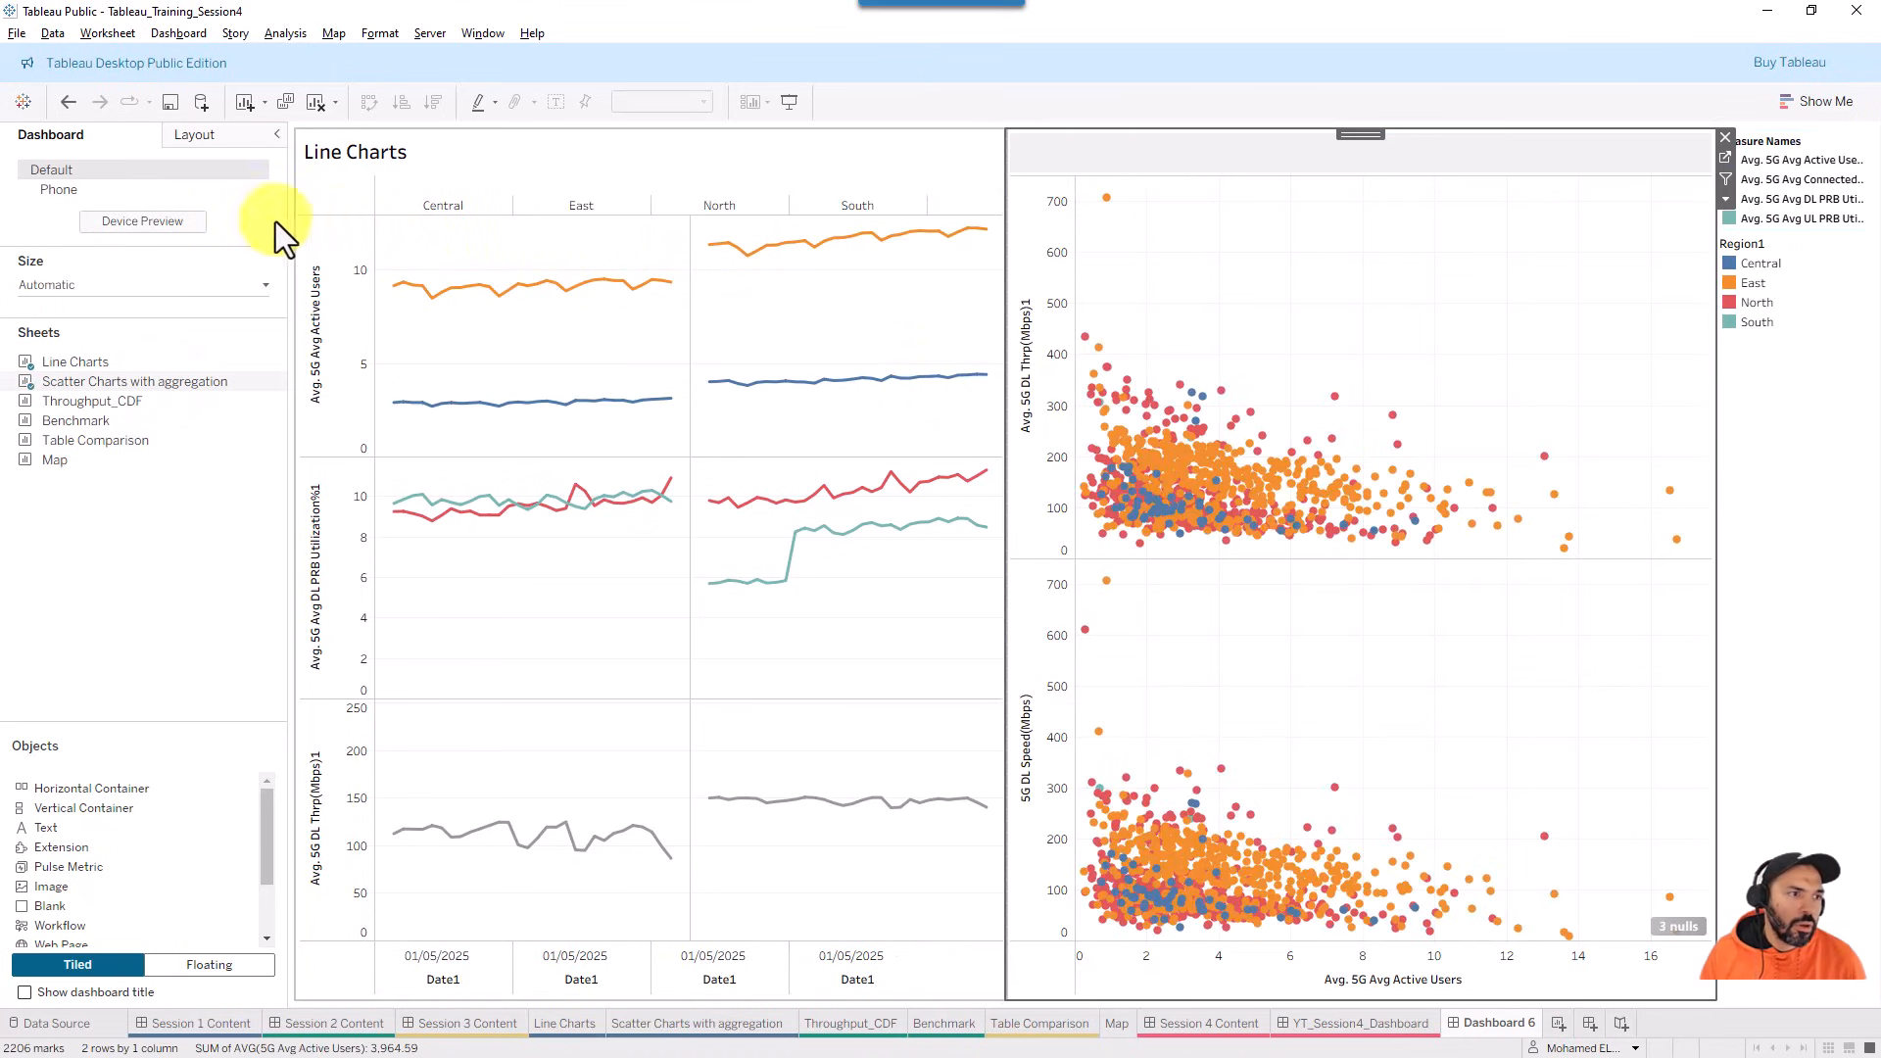
- Expand the dashboard's item hierarchy through the horizontal container down to the sheets in its inner tiled group
click(192, 134)
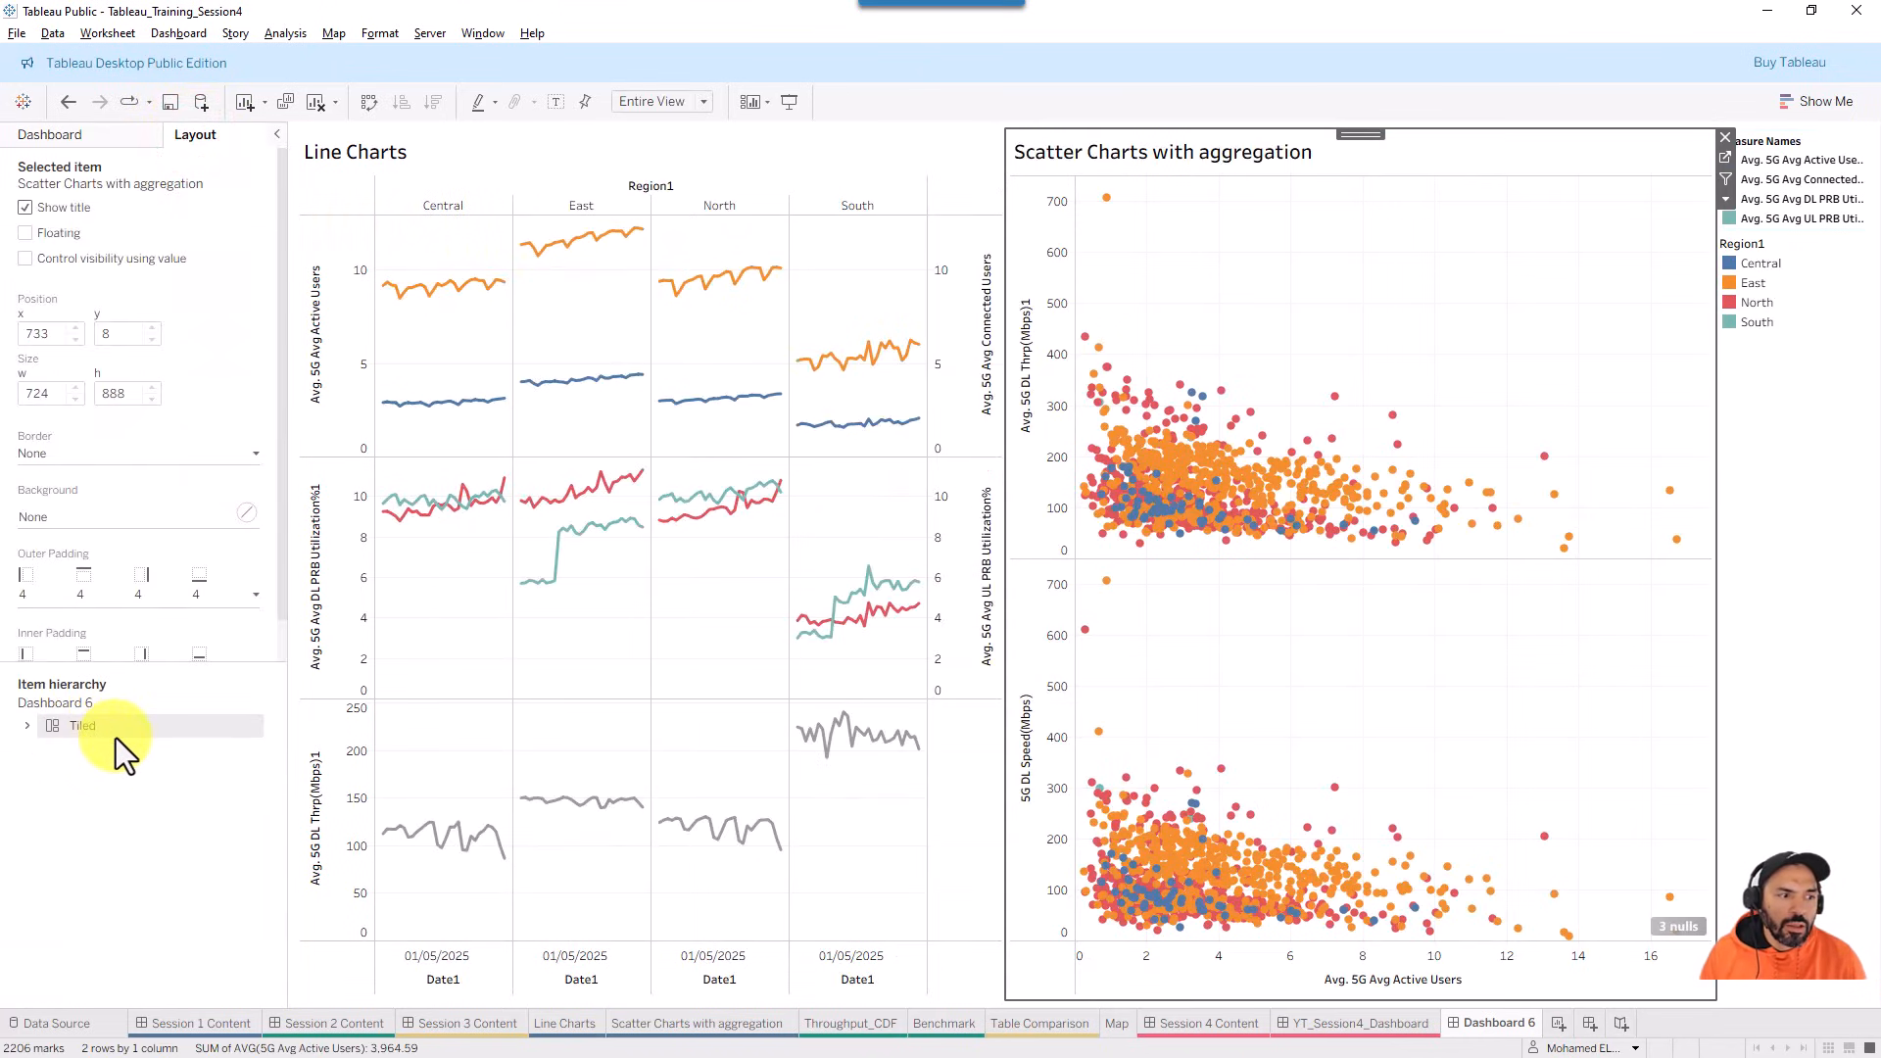
click(26, 727)
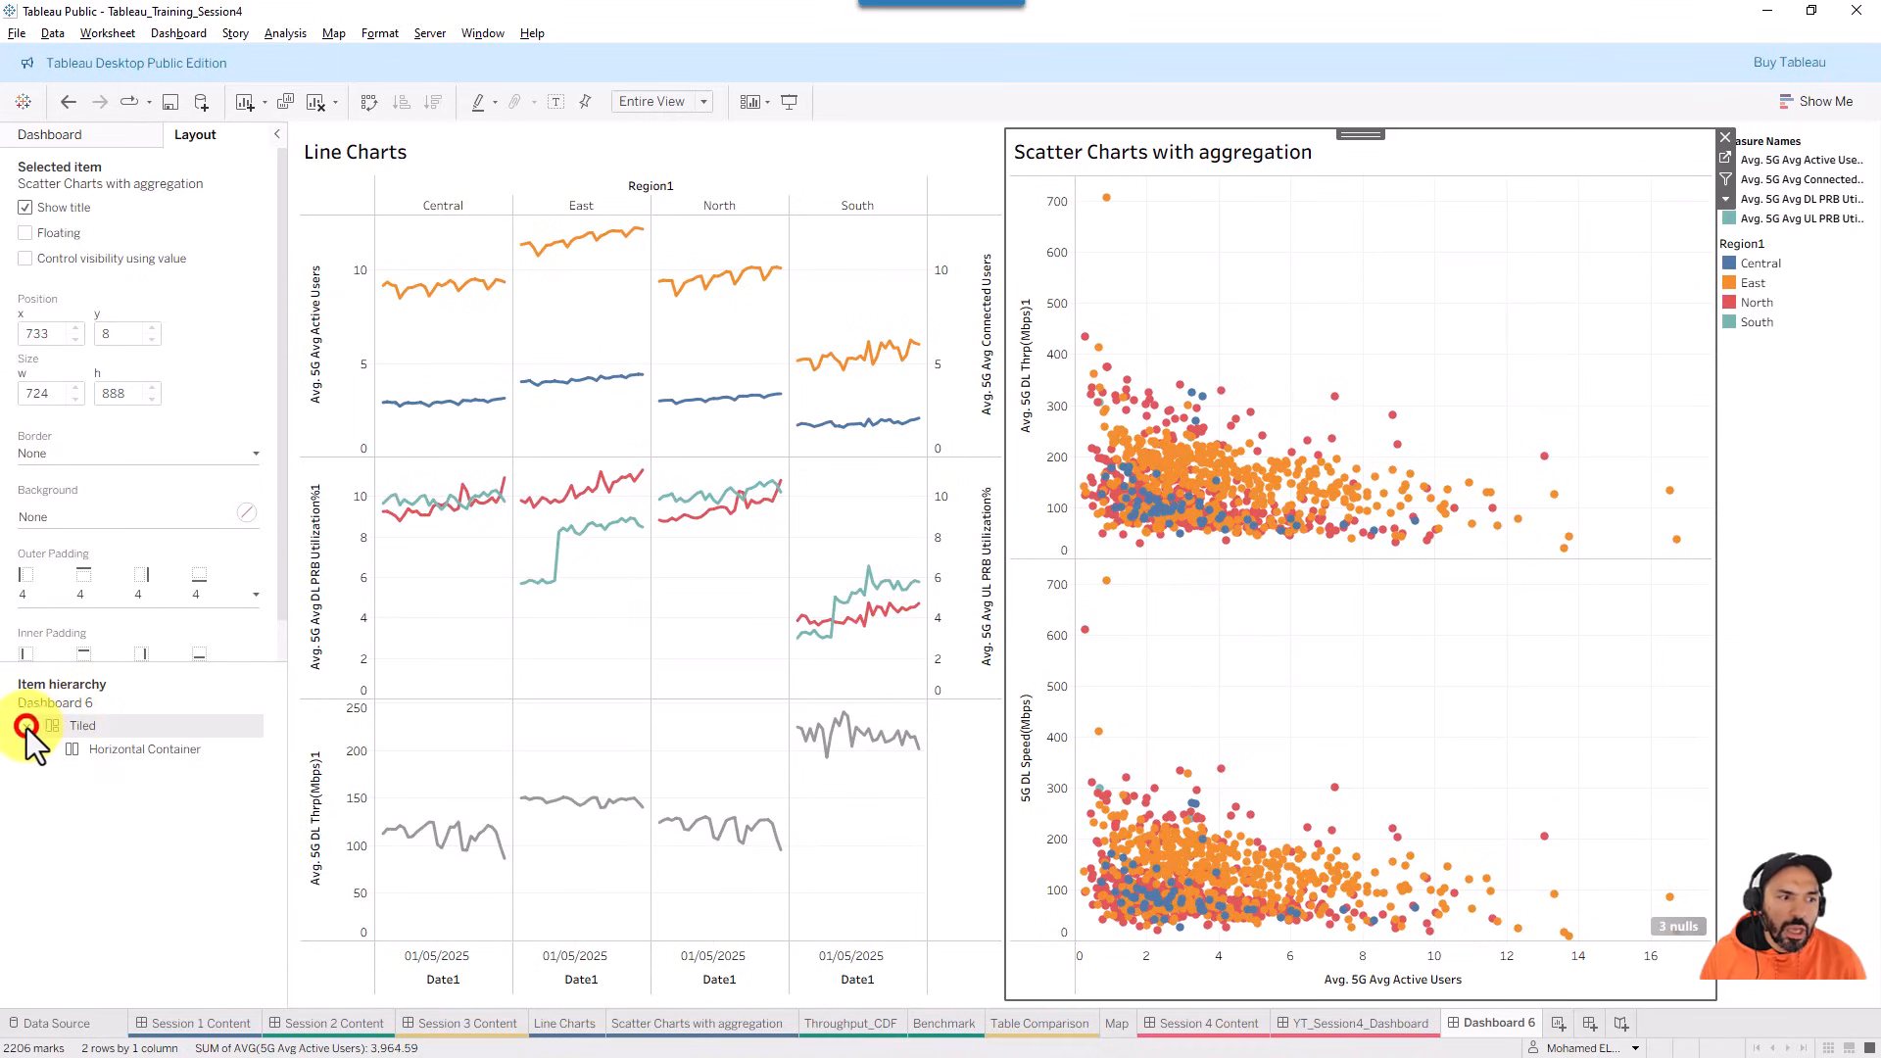
click(104, 755)
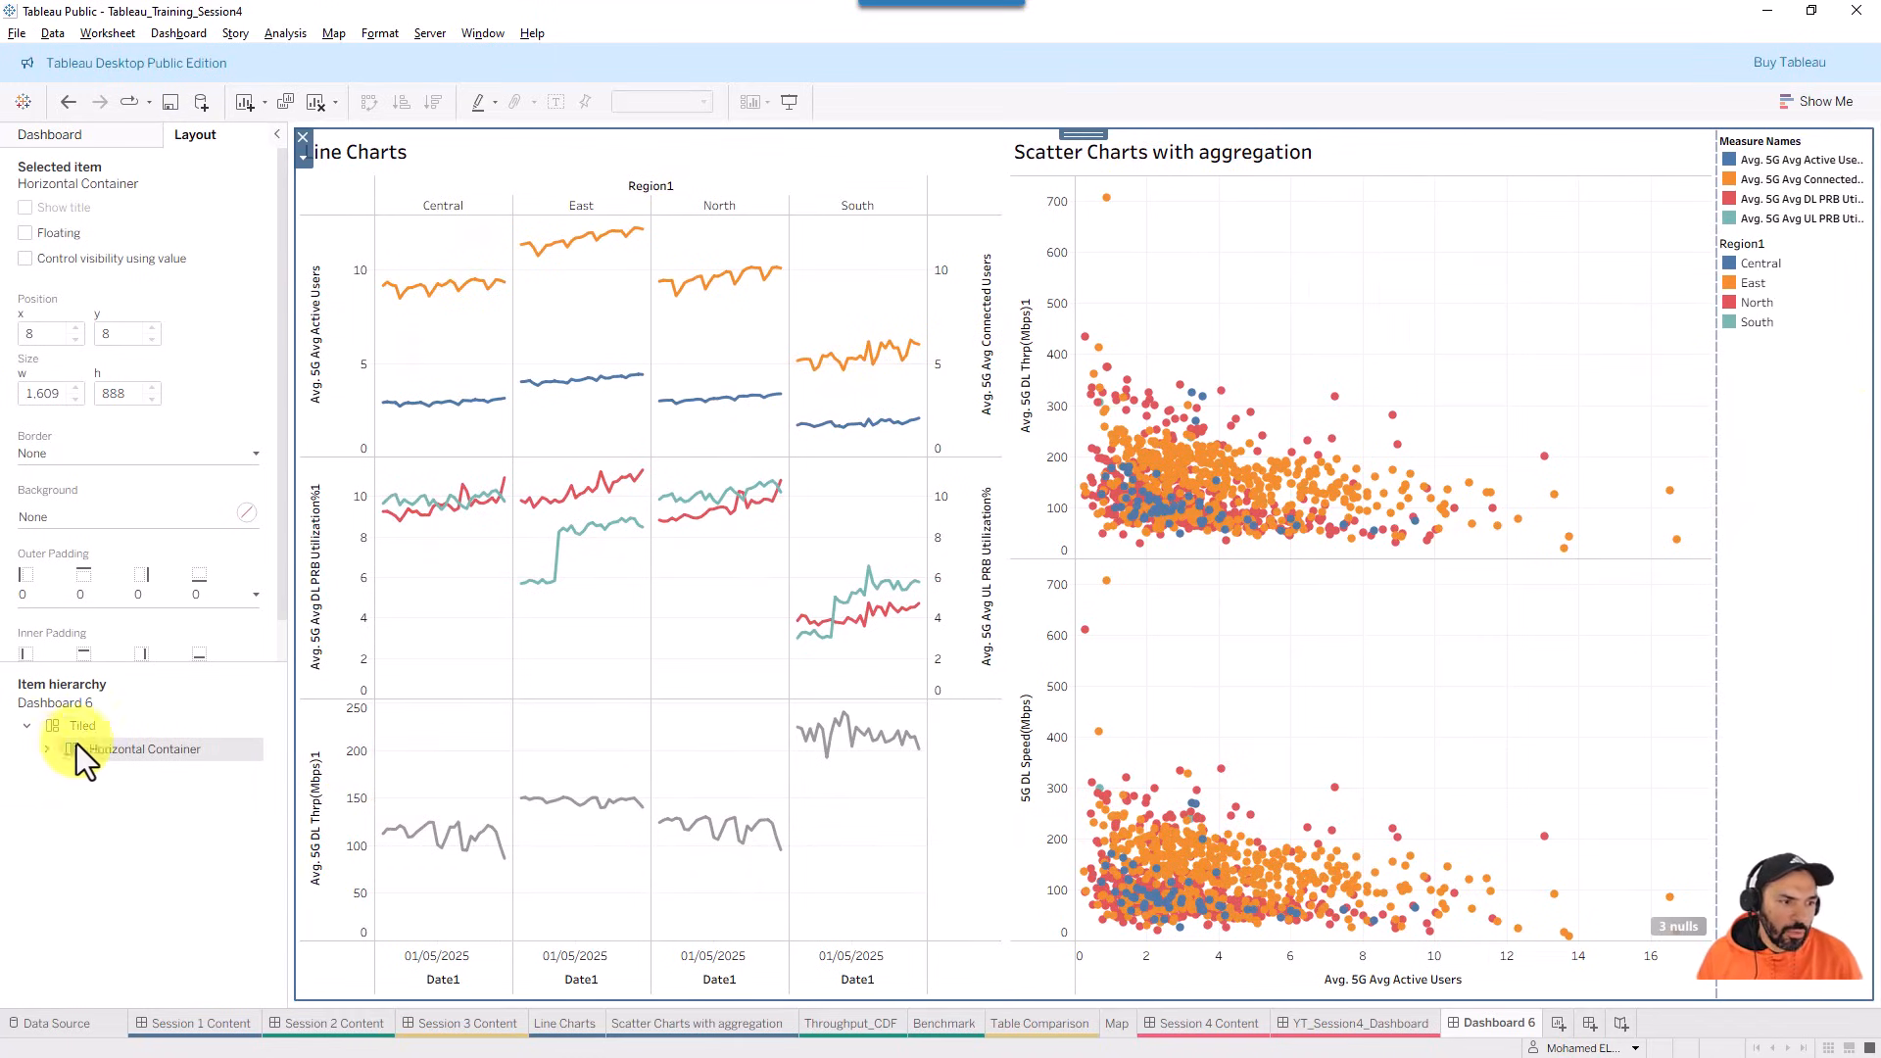
double_click(149, 761)
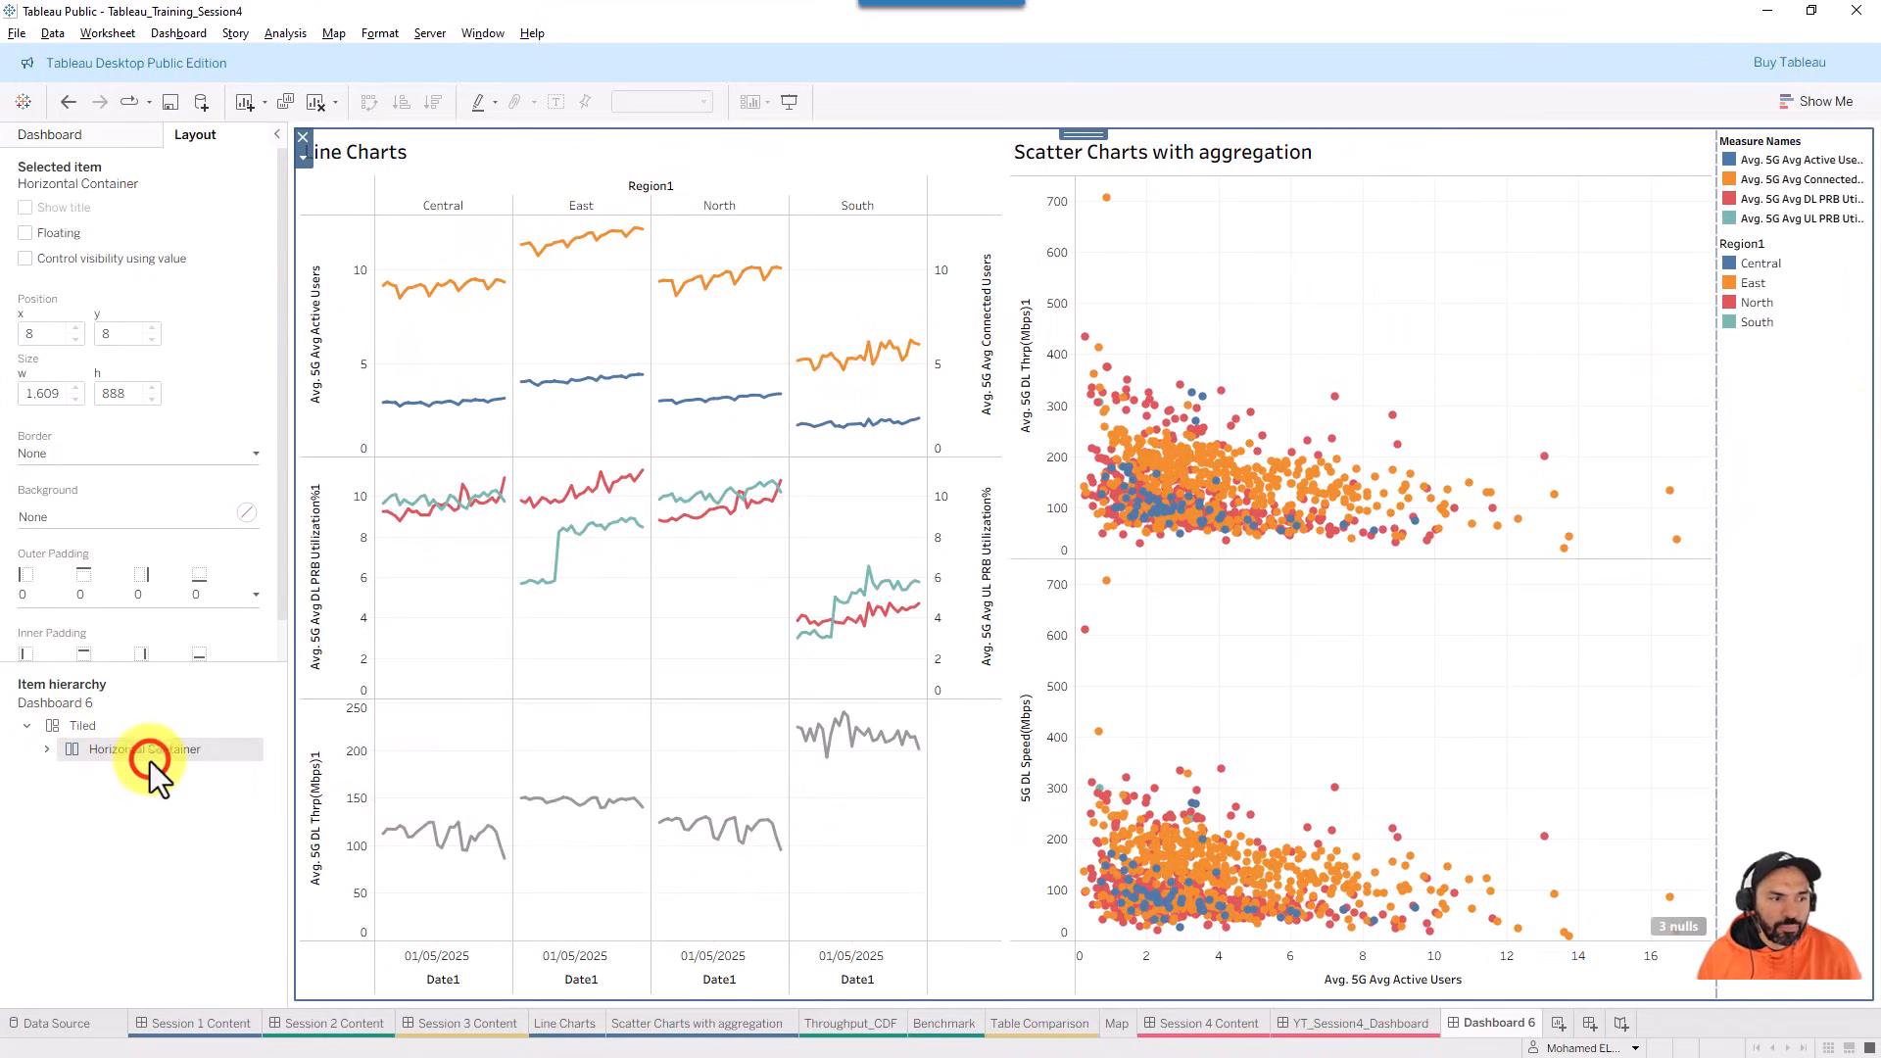
click(51, 750)
click(49, 750)
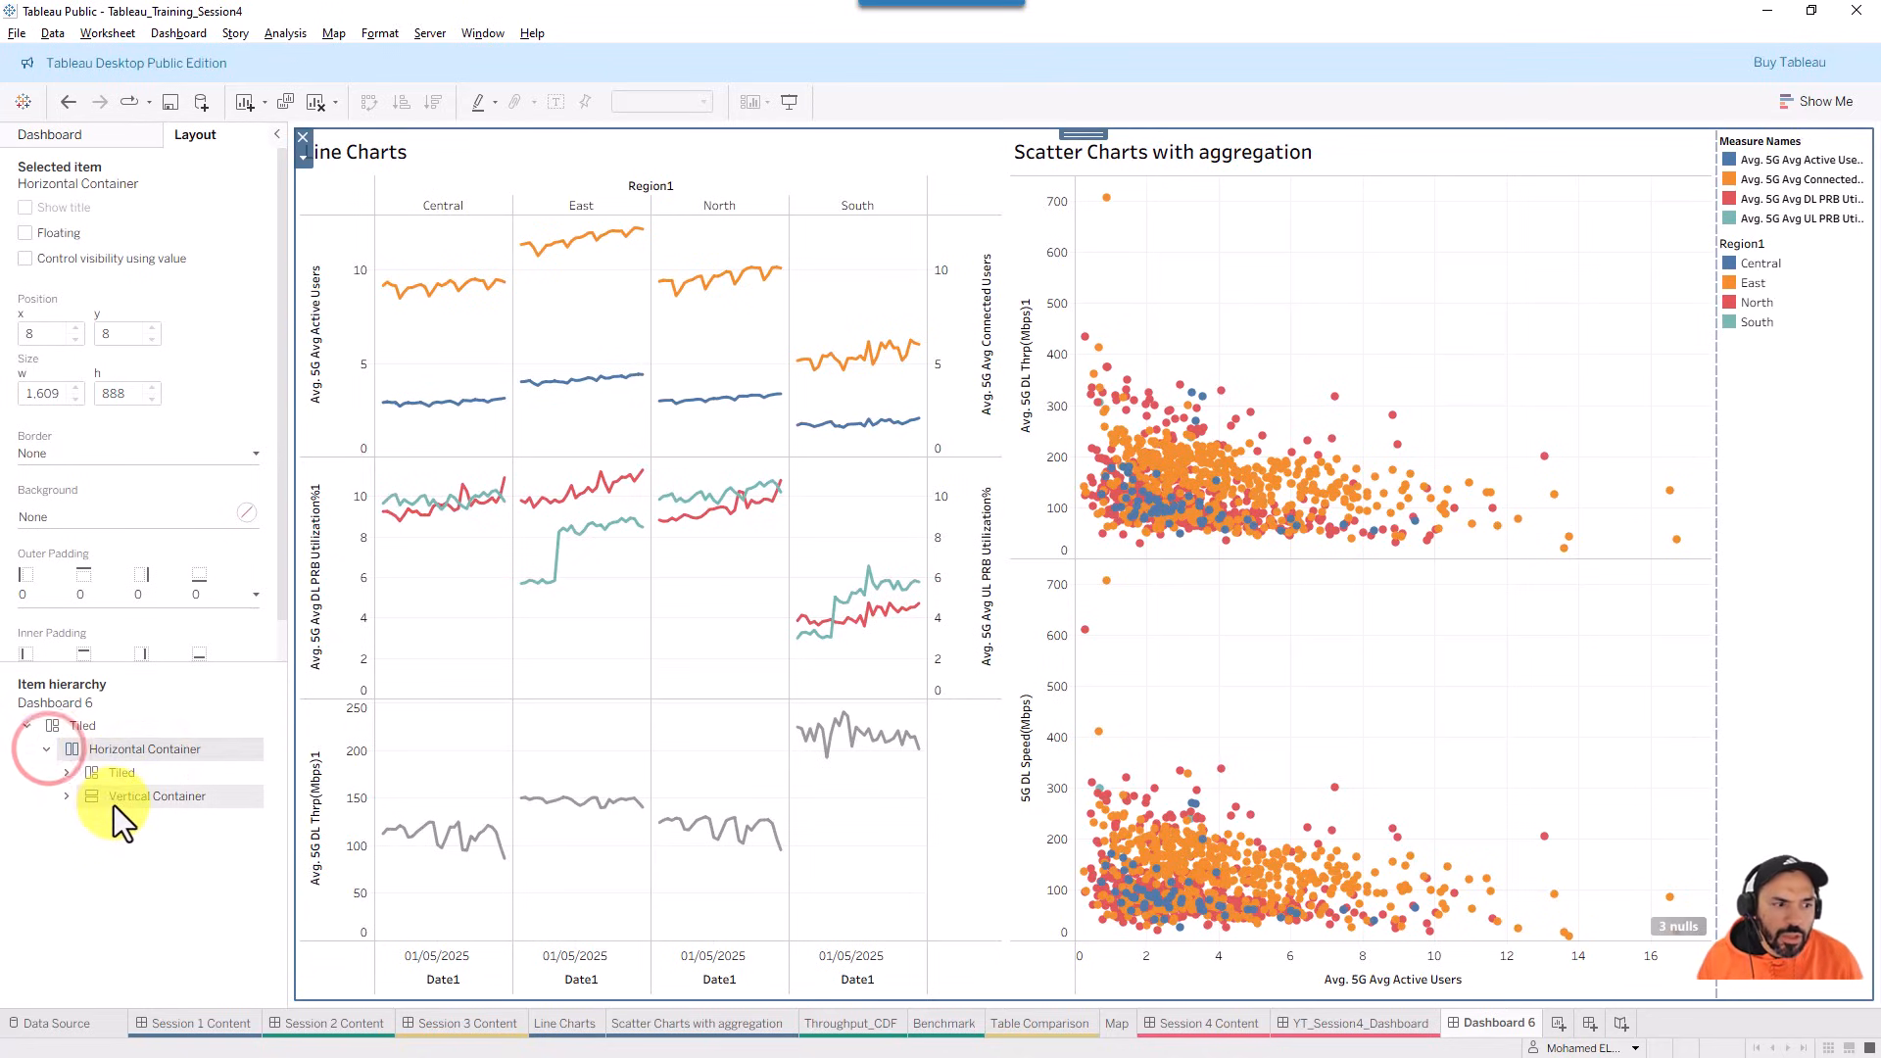
click(66, 772)
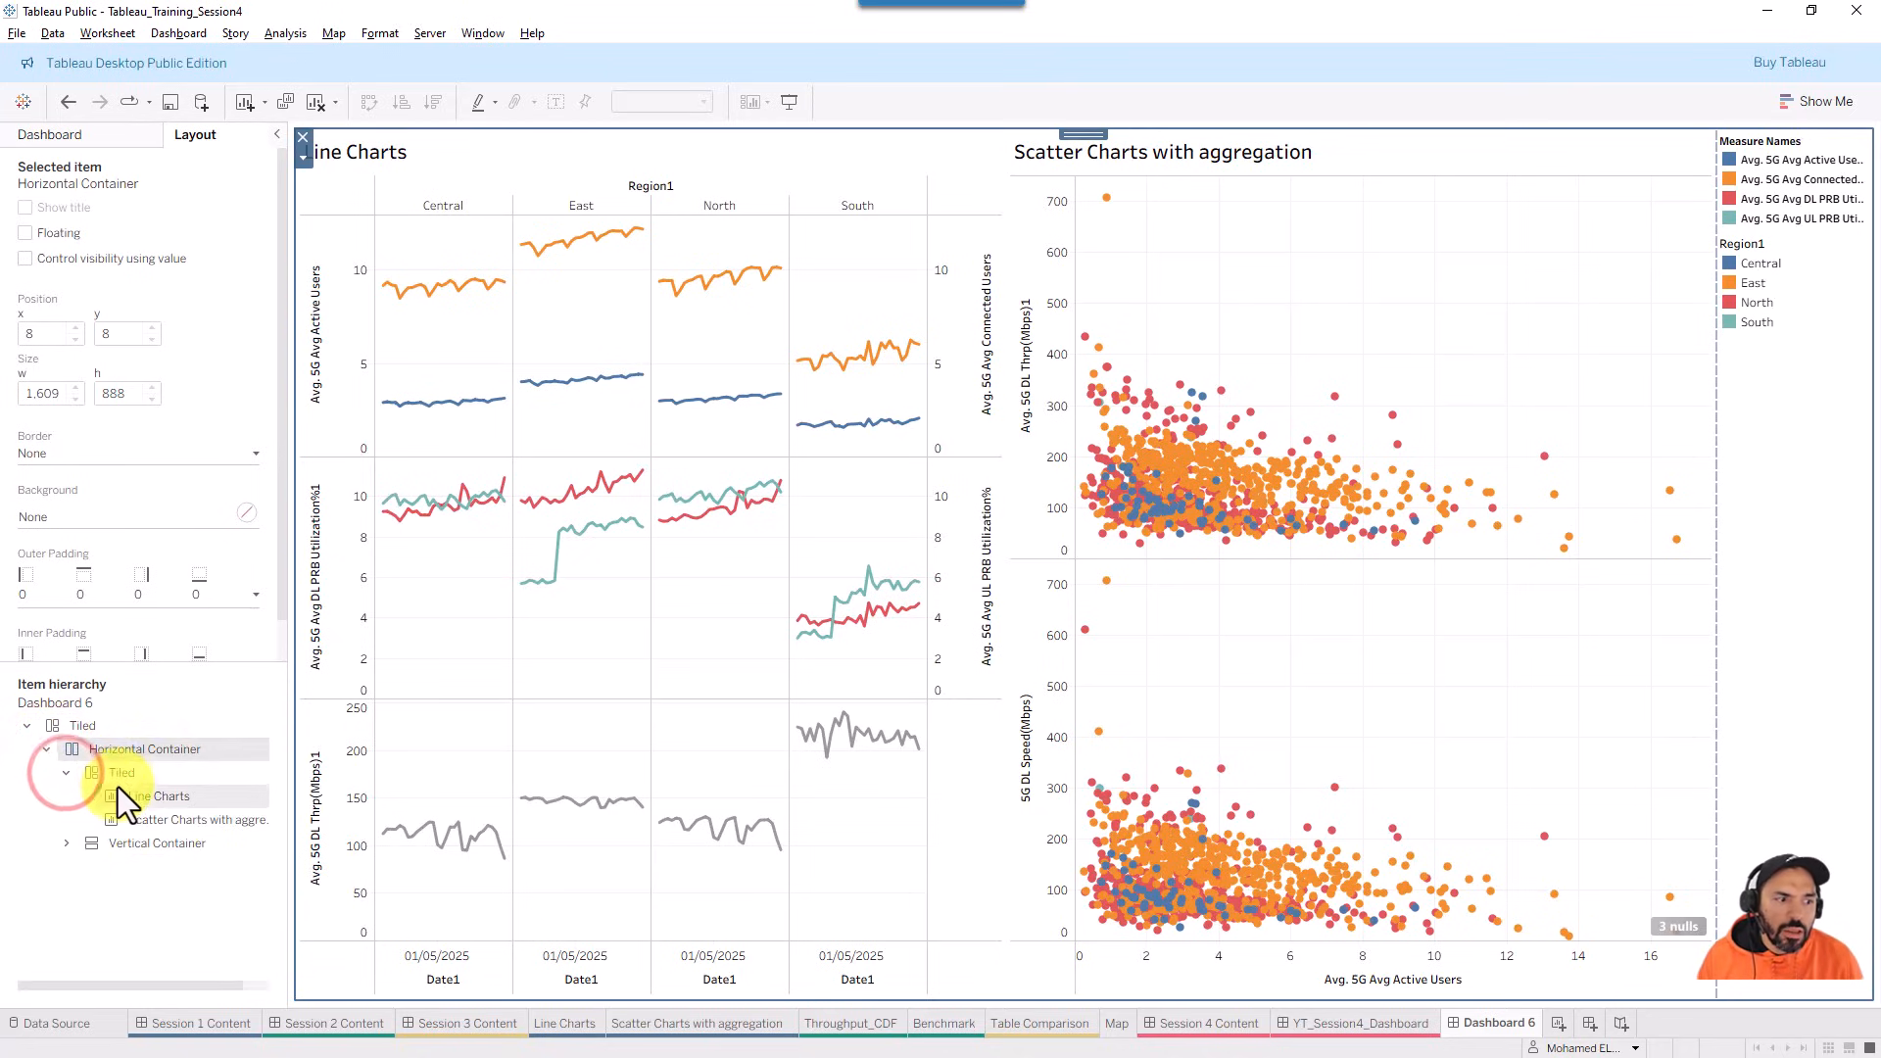
- Select Line Charts, Scatter Charts with aggregation and the vertical container in the item hierarchy to examine the area each one covers
click(125, 801)
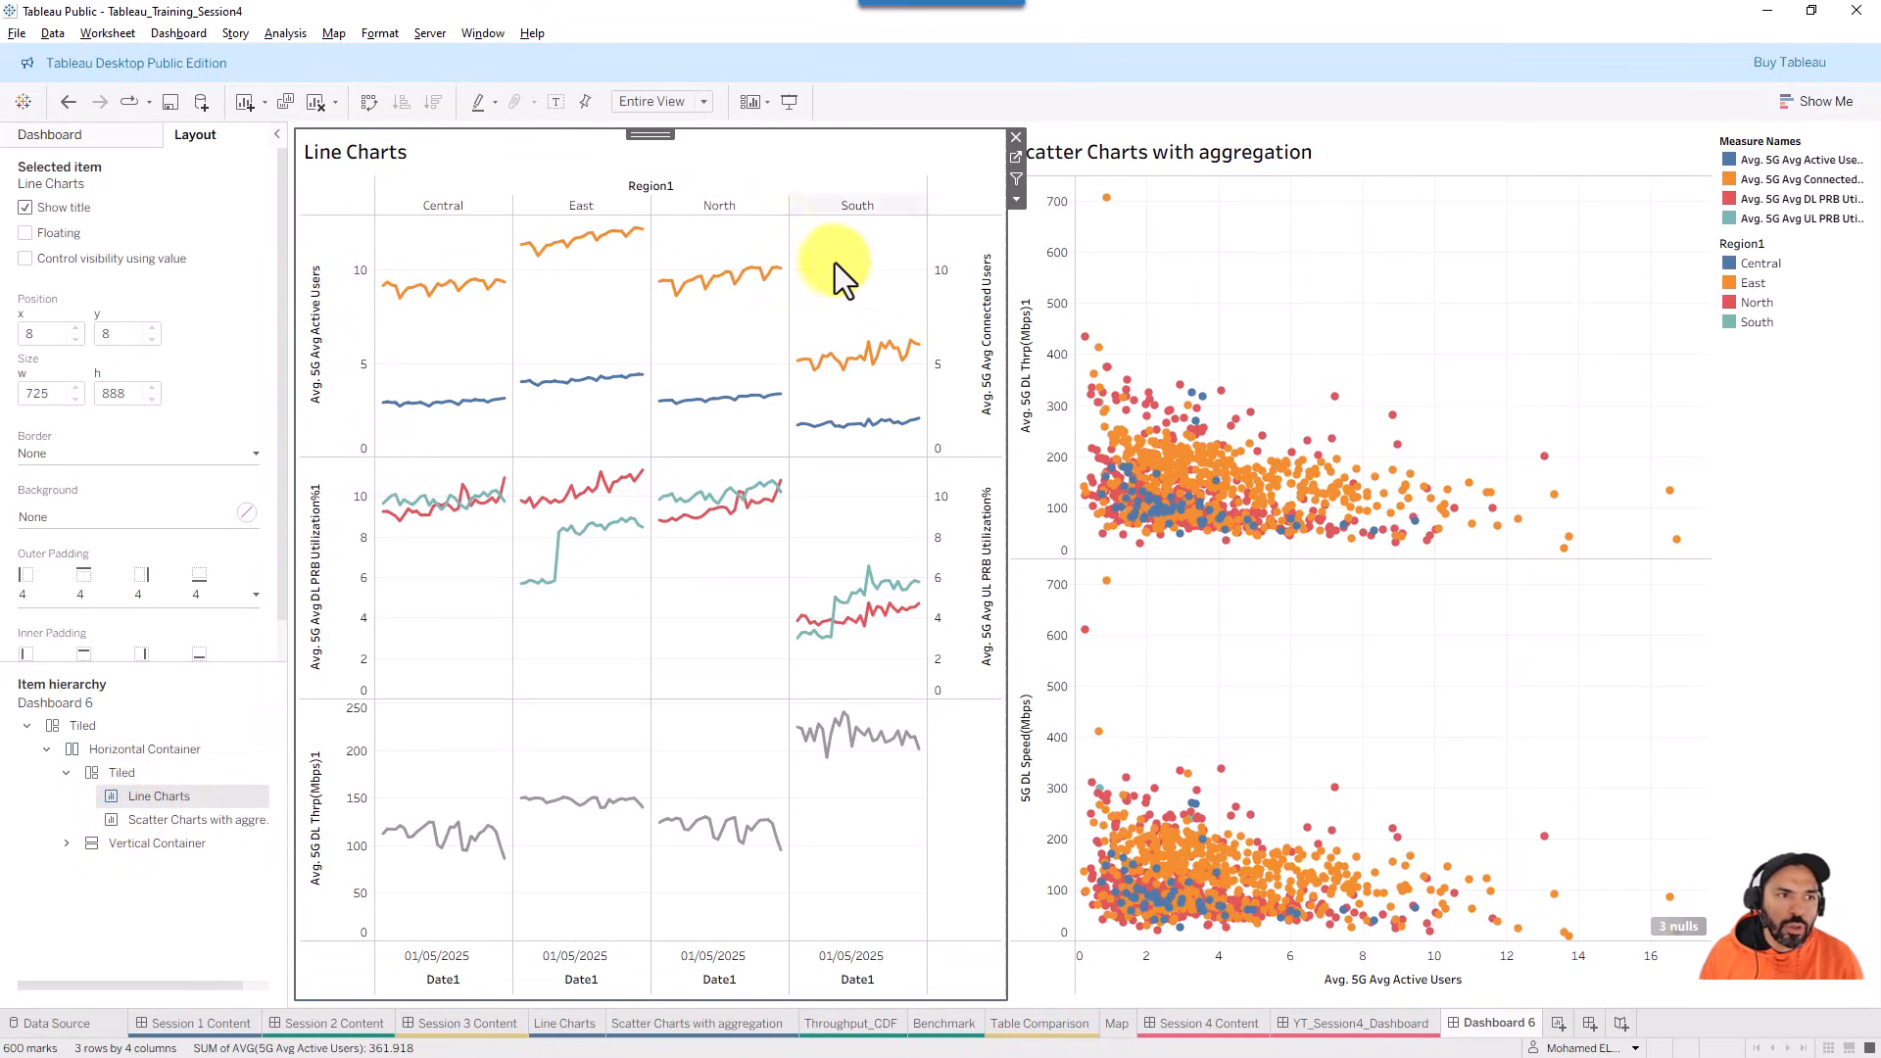
click(131, 823)
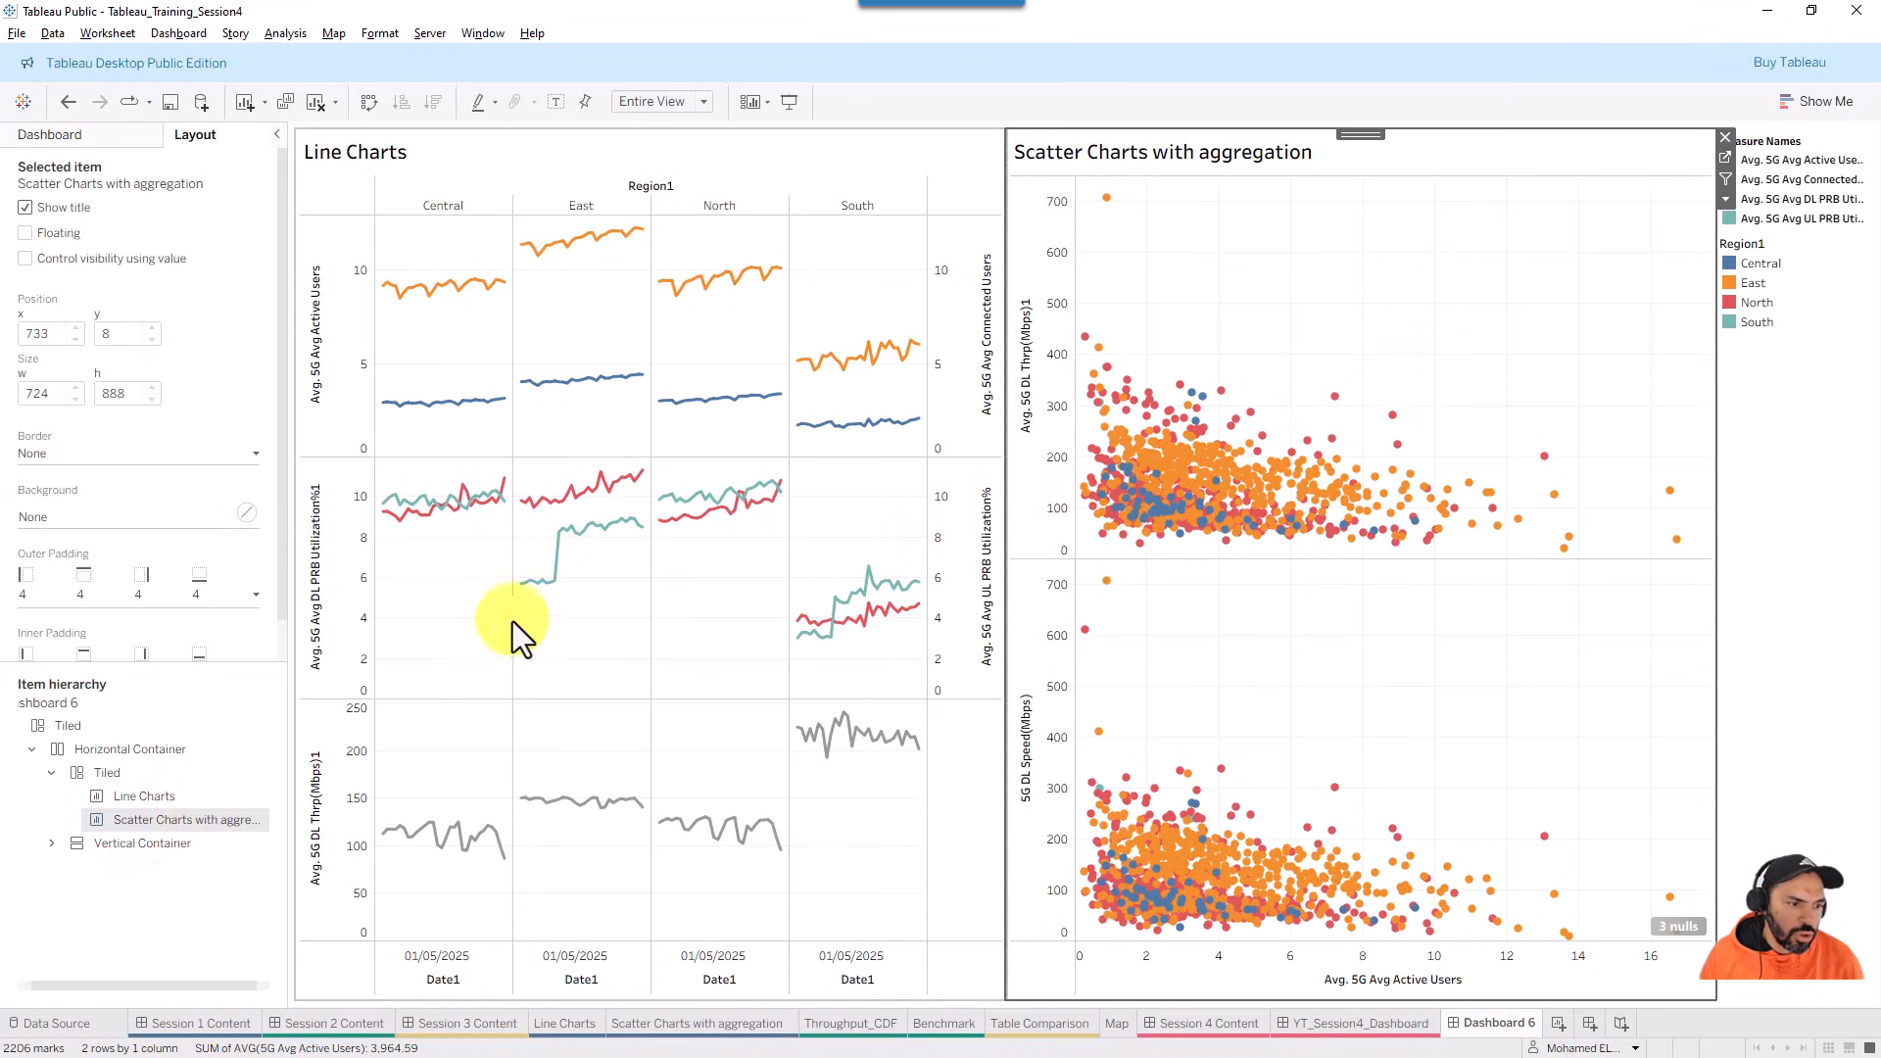
click(127, 852)
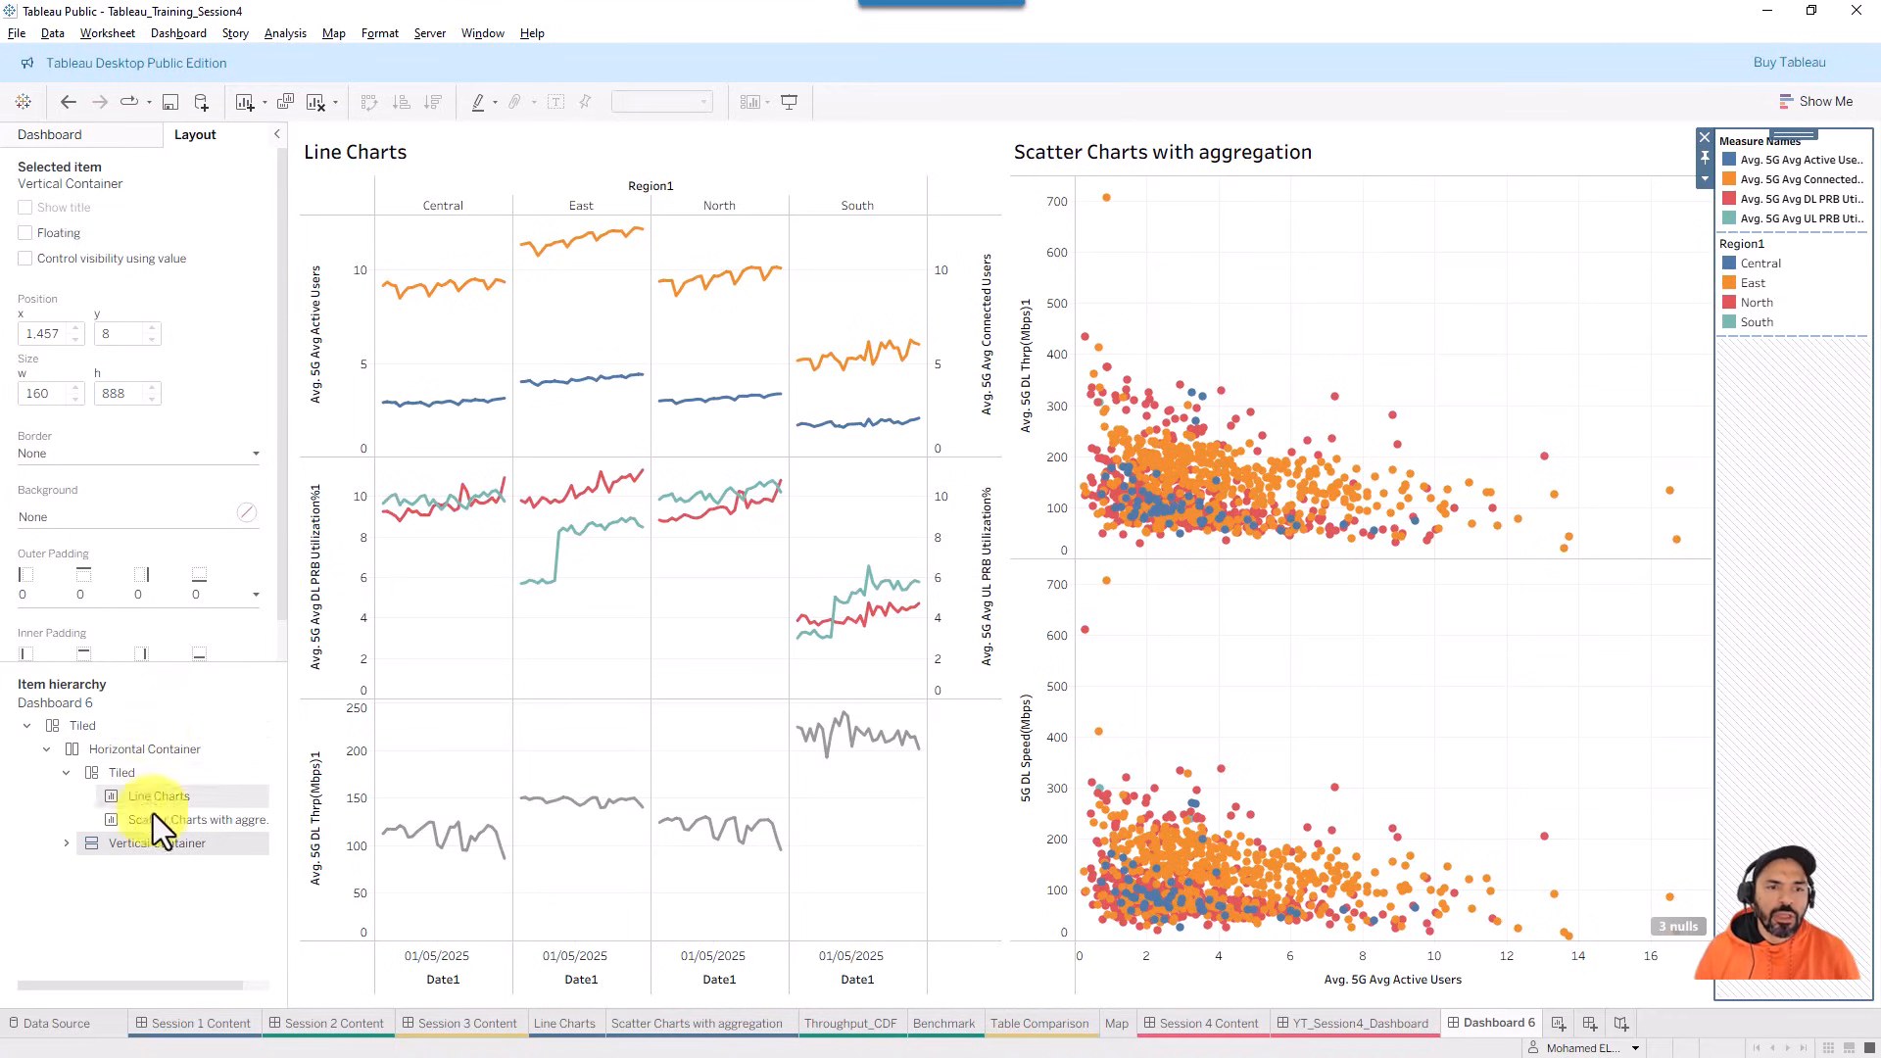
mouse_move(805, 635)
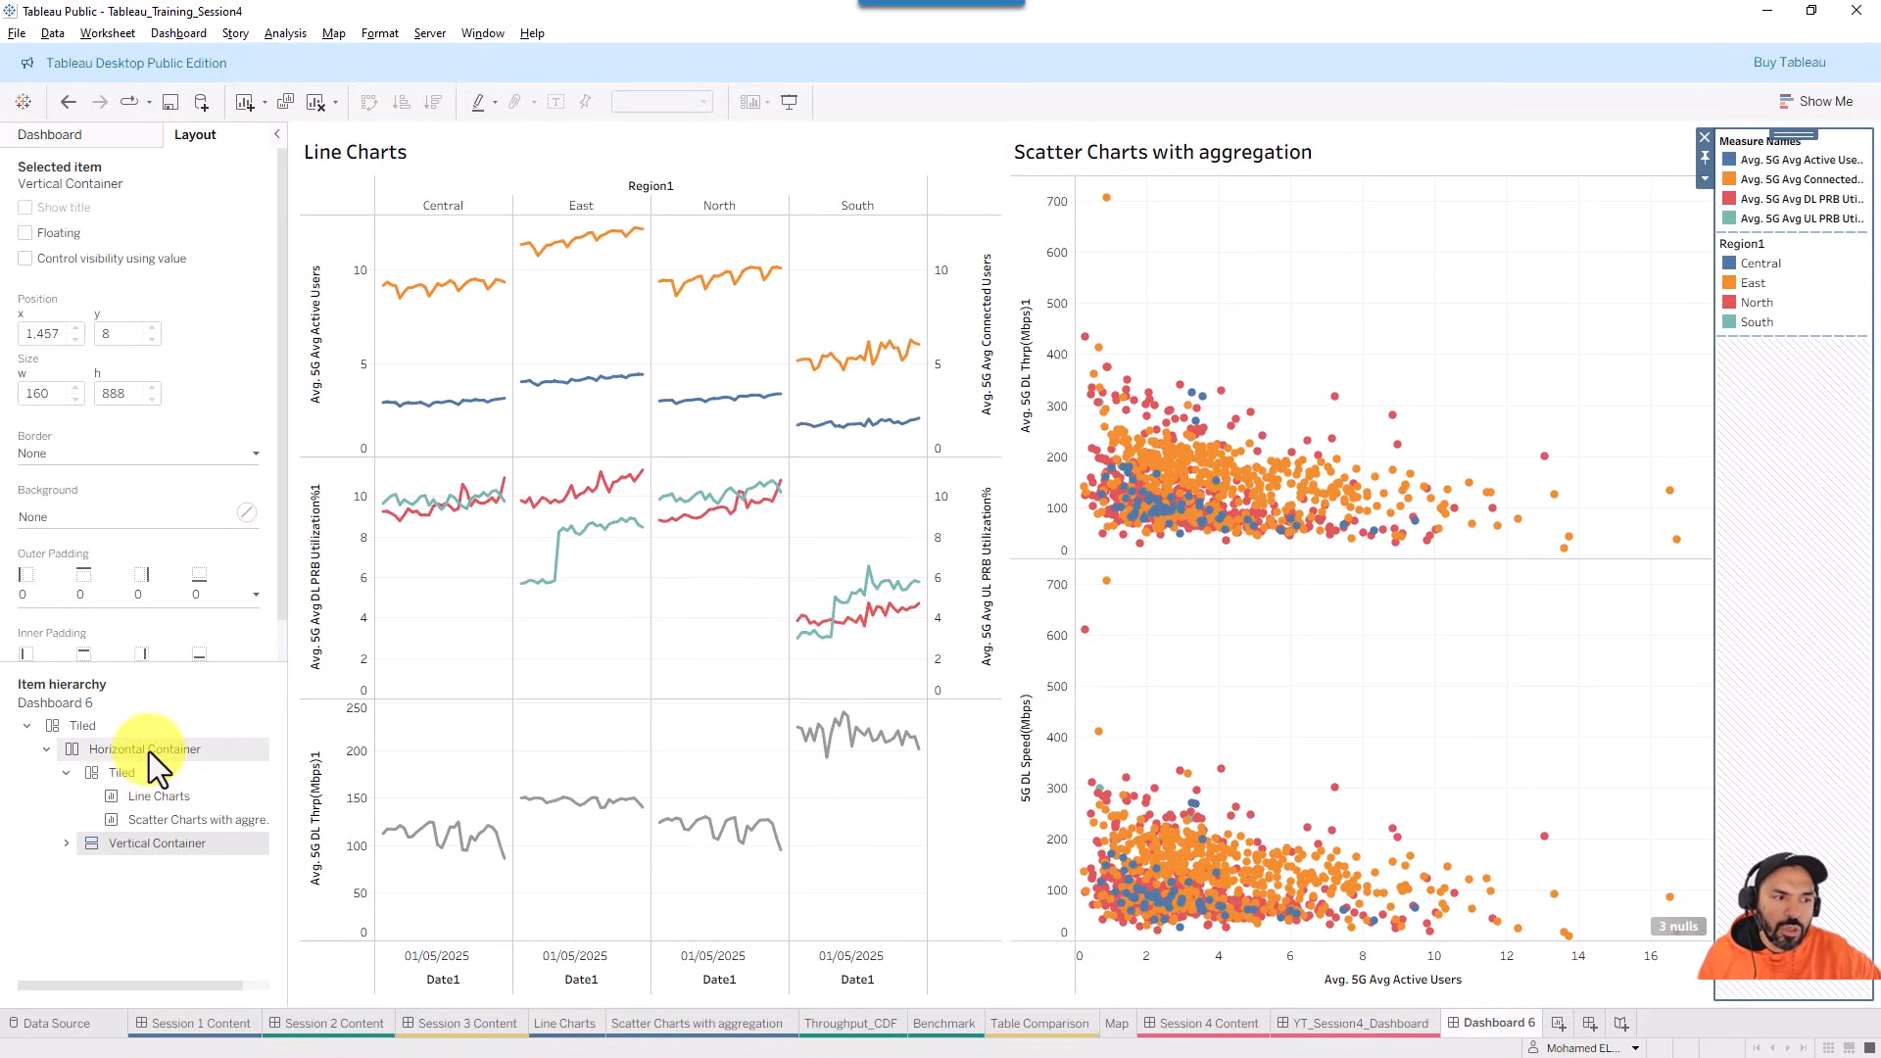
- Give the vertical container holding the legends a solid border in the third line thickness
double_click(159, 844)
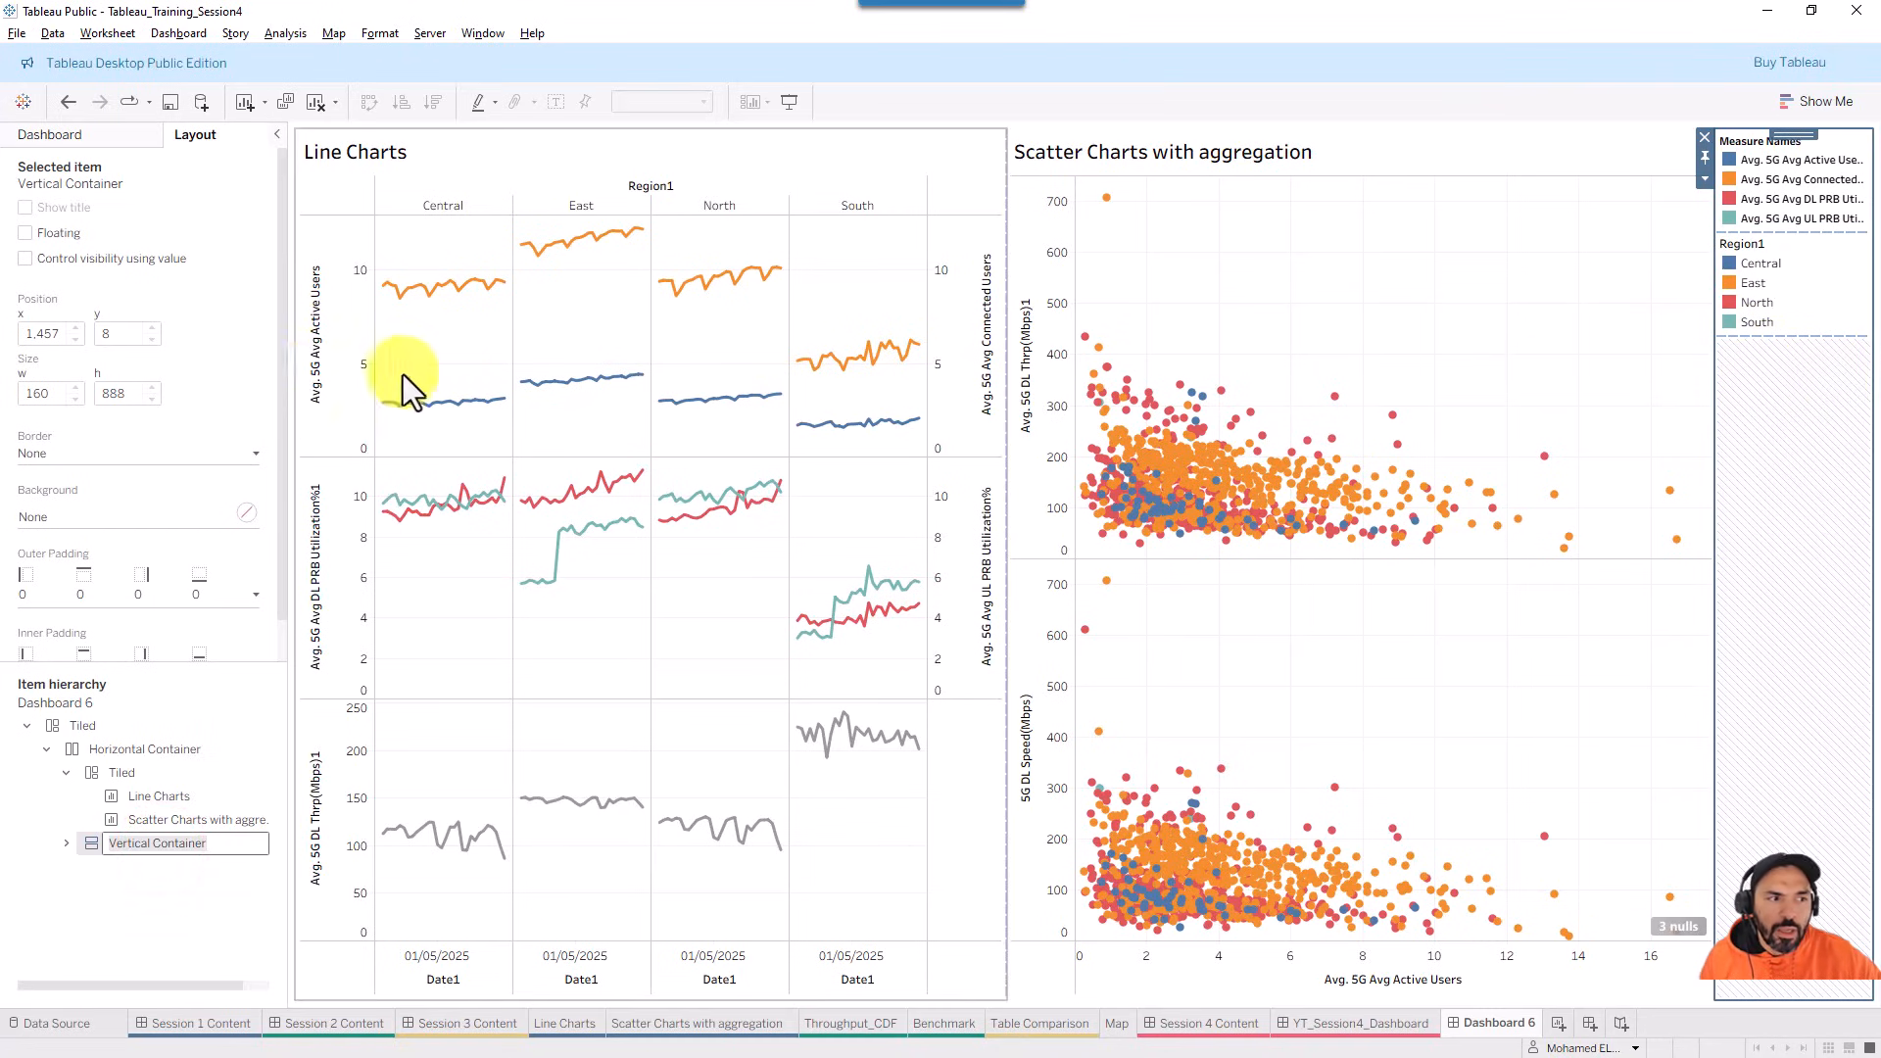
click(51, 459)
click(70, 513)
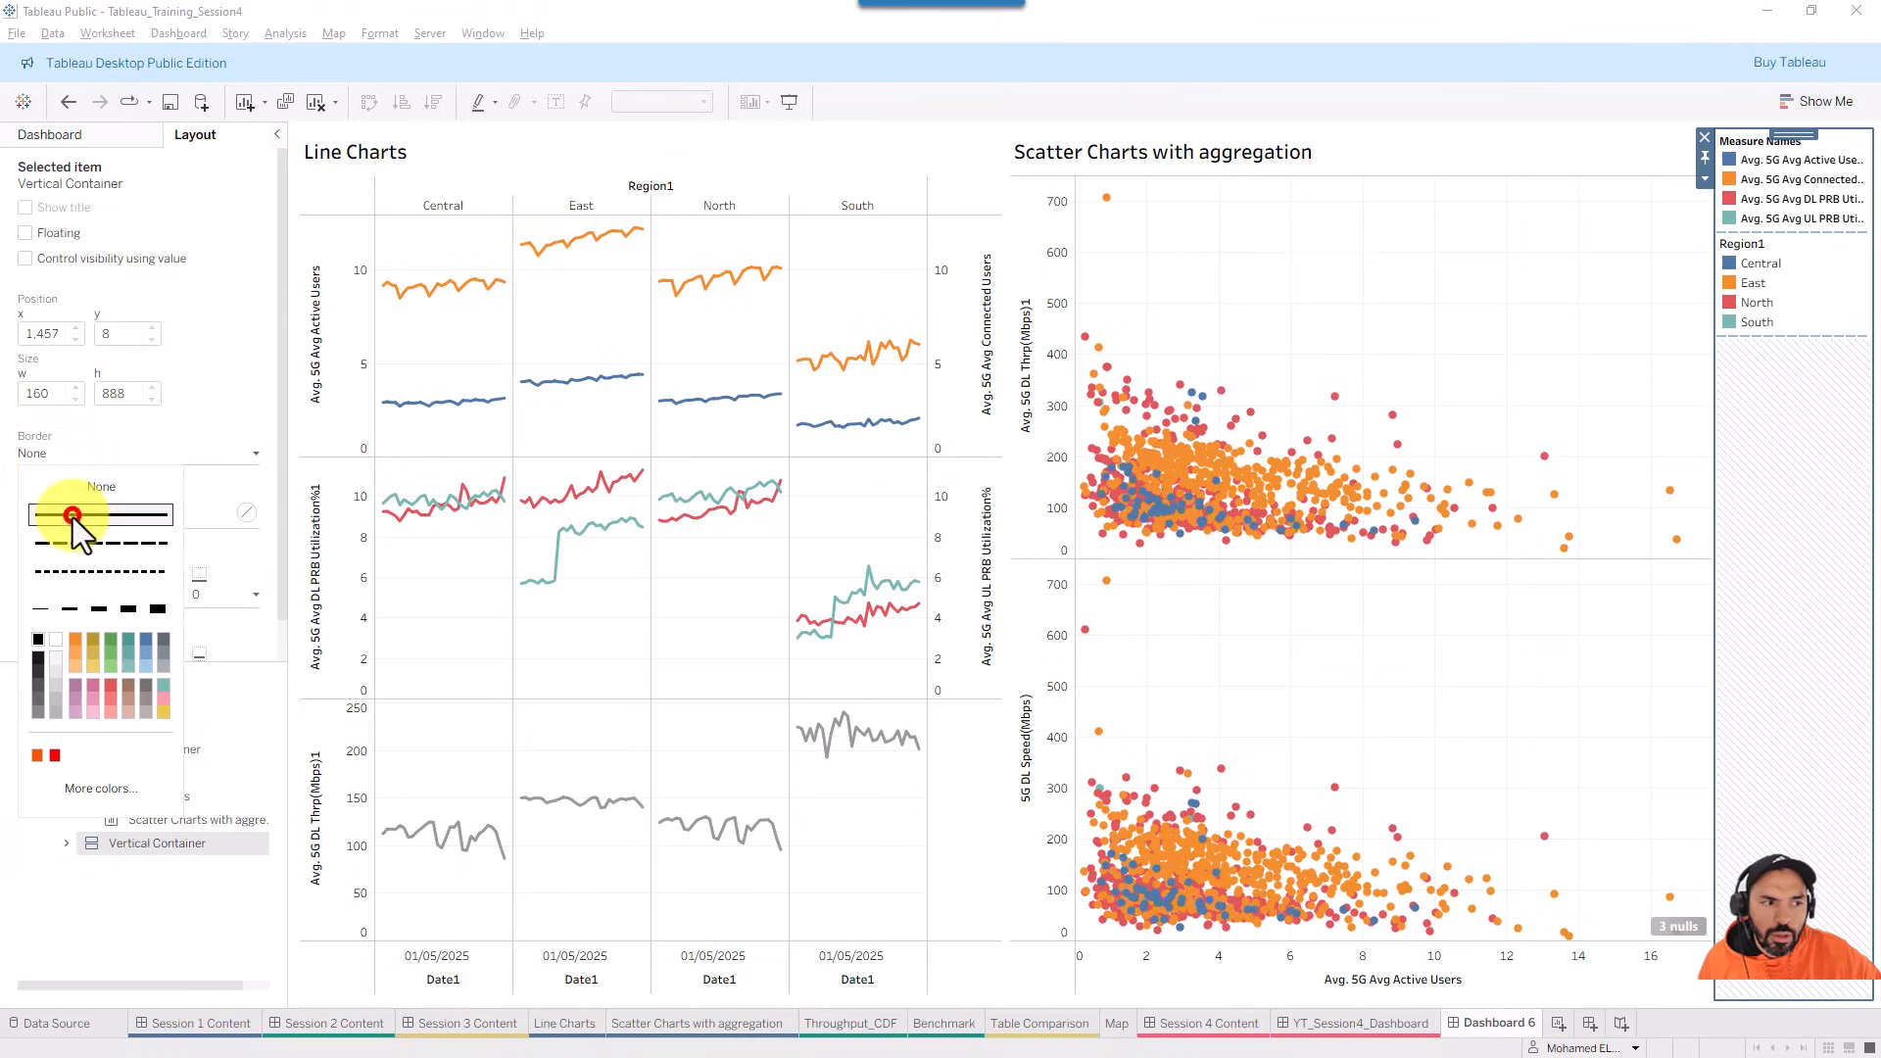
click(108, 607)
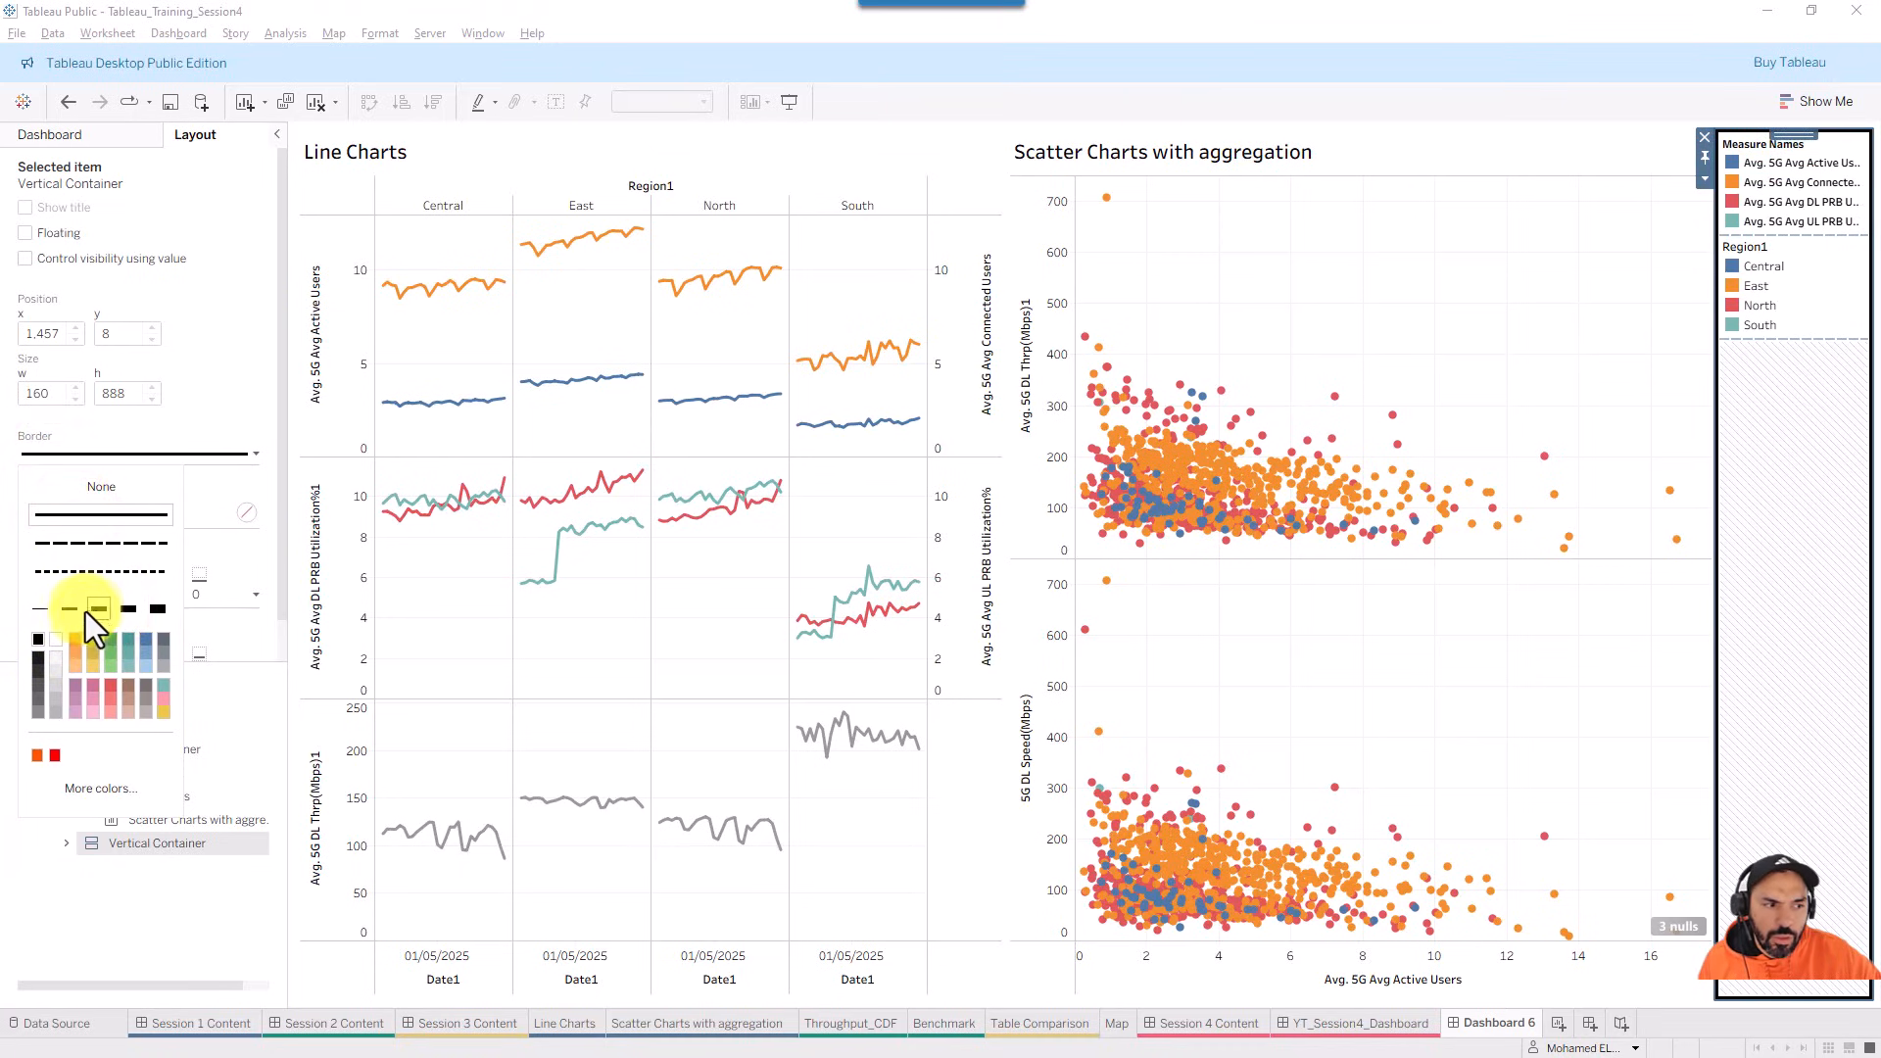
- Colour the border of the vertical container holding the legends black, and select the Line Charts sheet for comparison
click(39, 639)
click(19, 891)
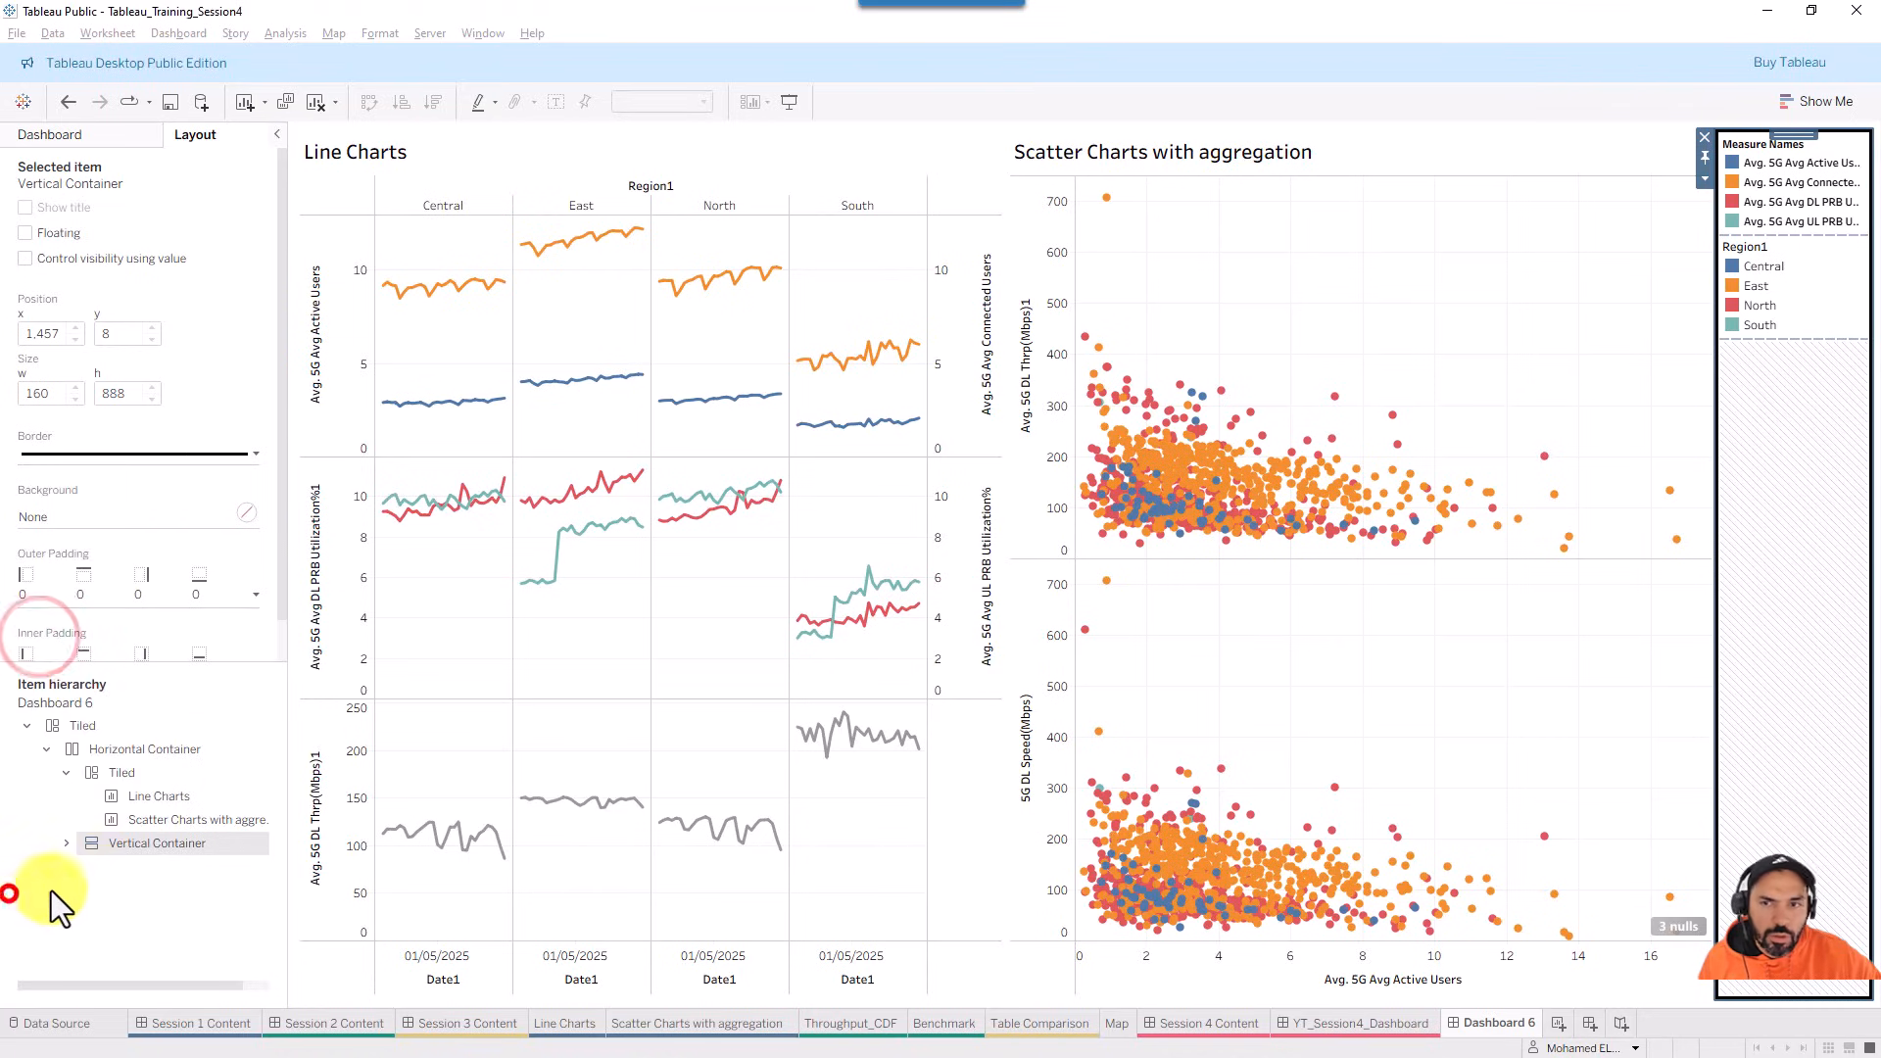
click(893, 143)
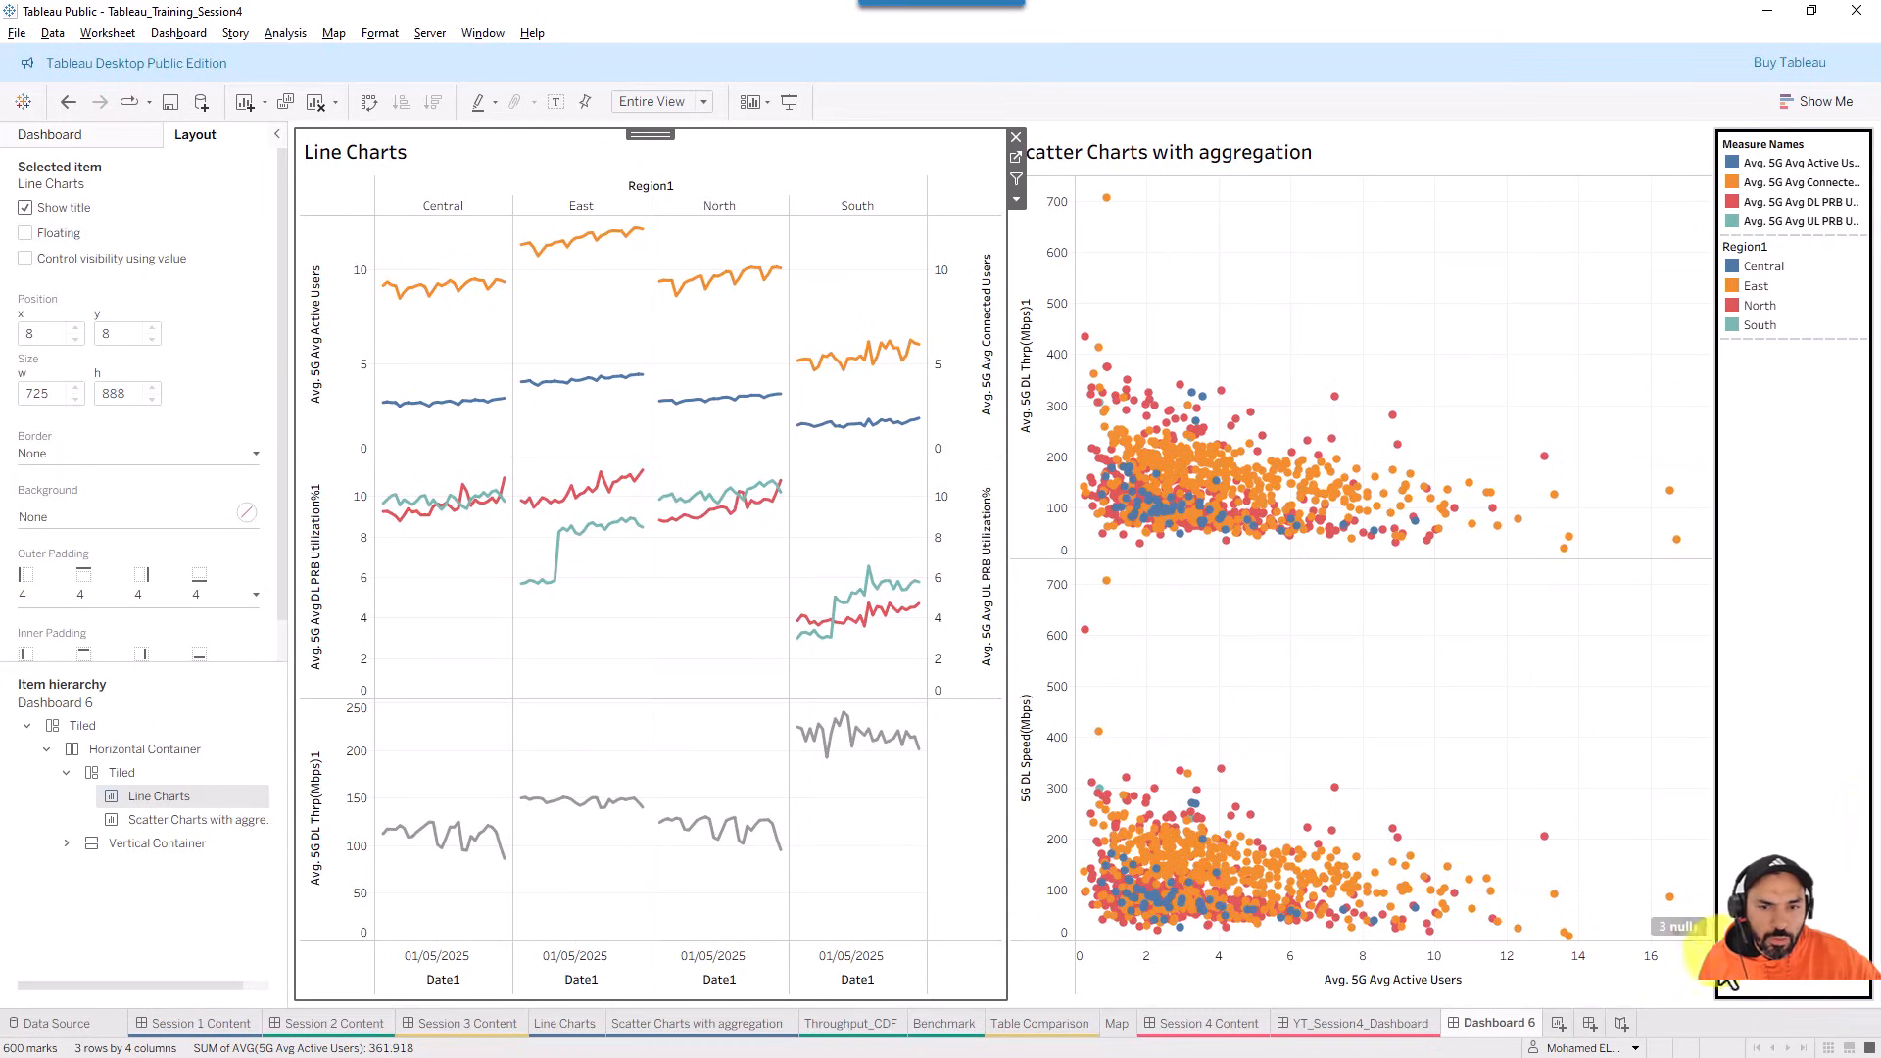
- Give the horizontal container enclosing both sheets and the legends a solid border in the thickest line
click(145, 750)
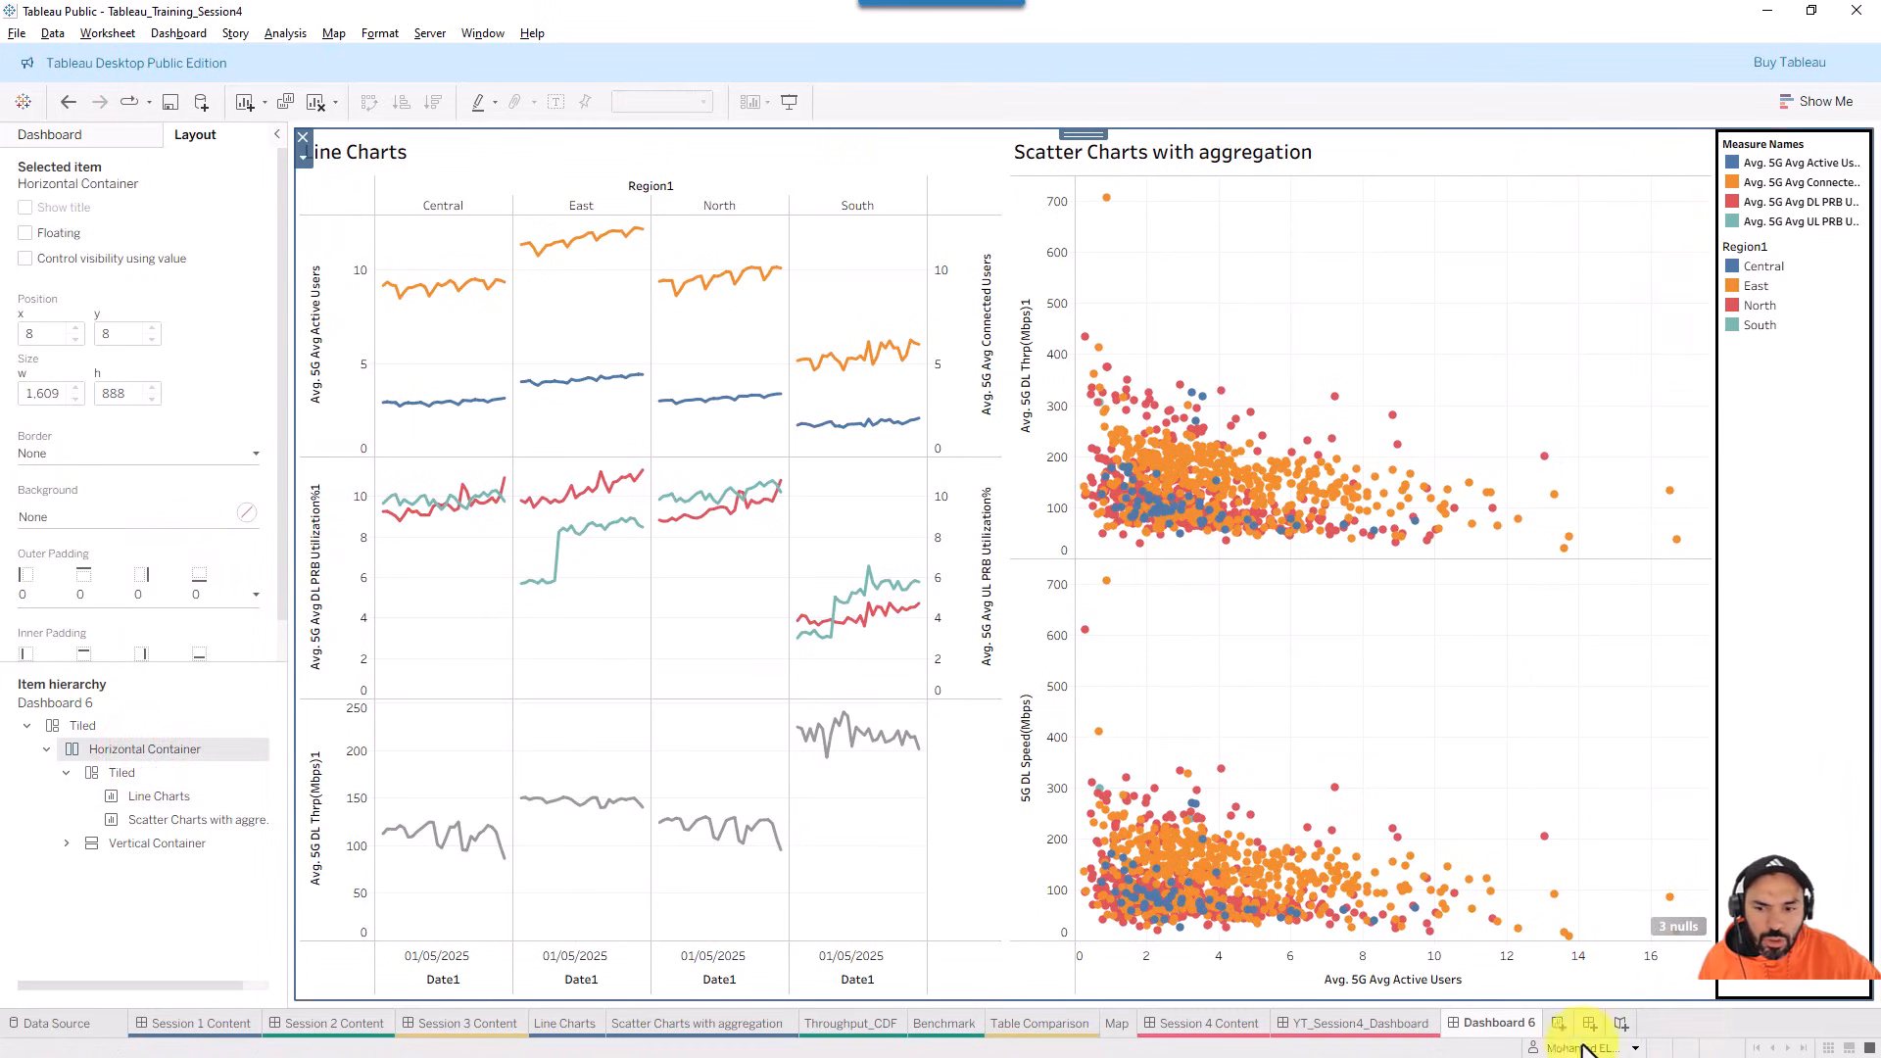
click(46, 452)
click(43, 516)
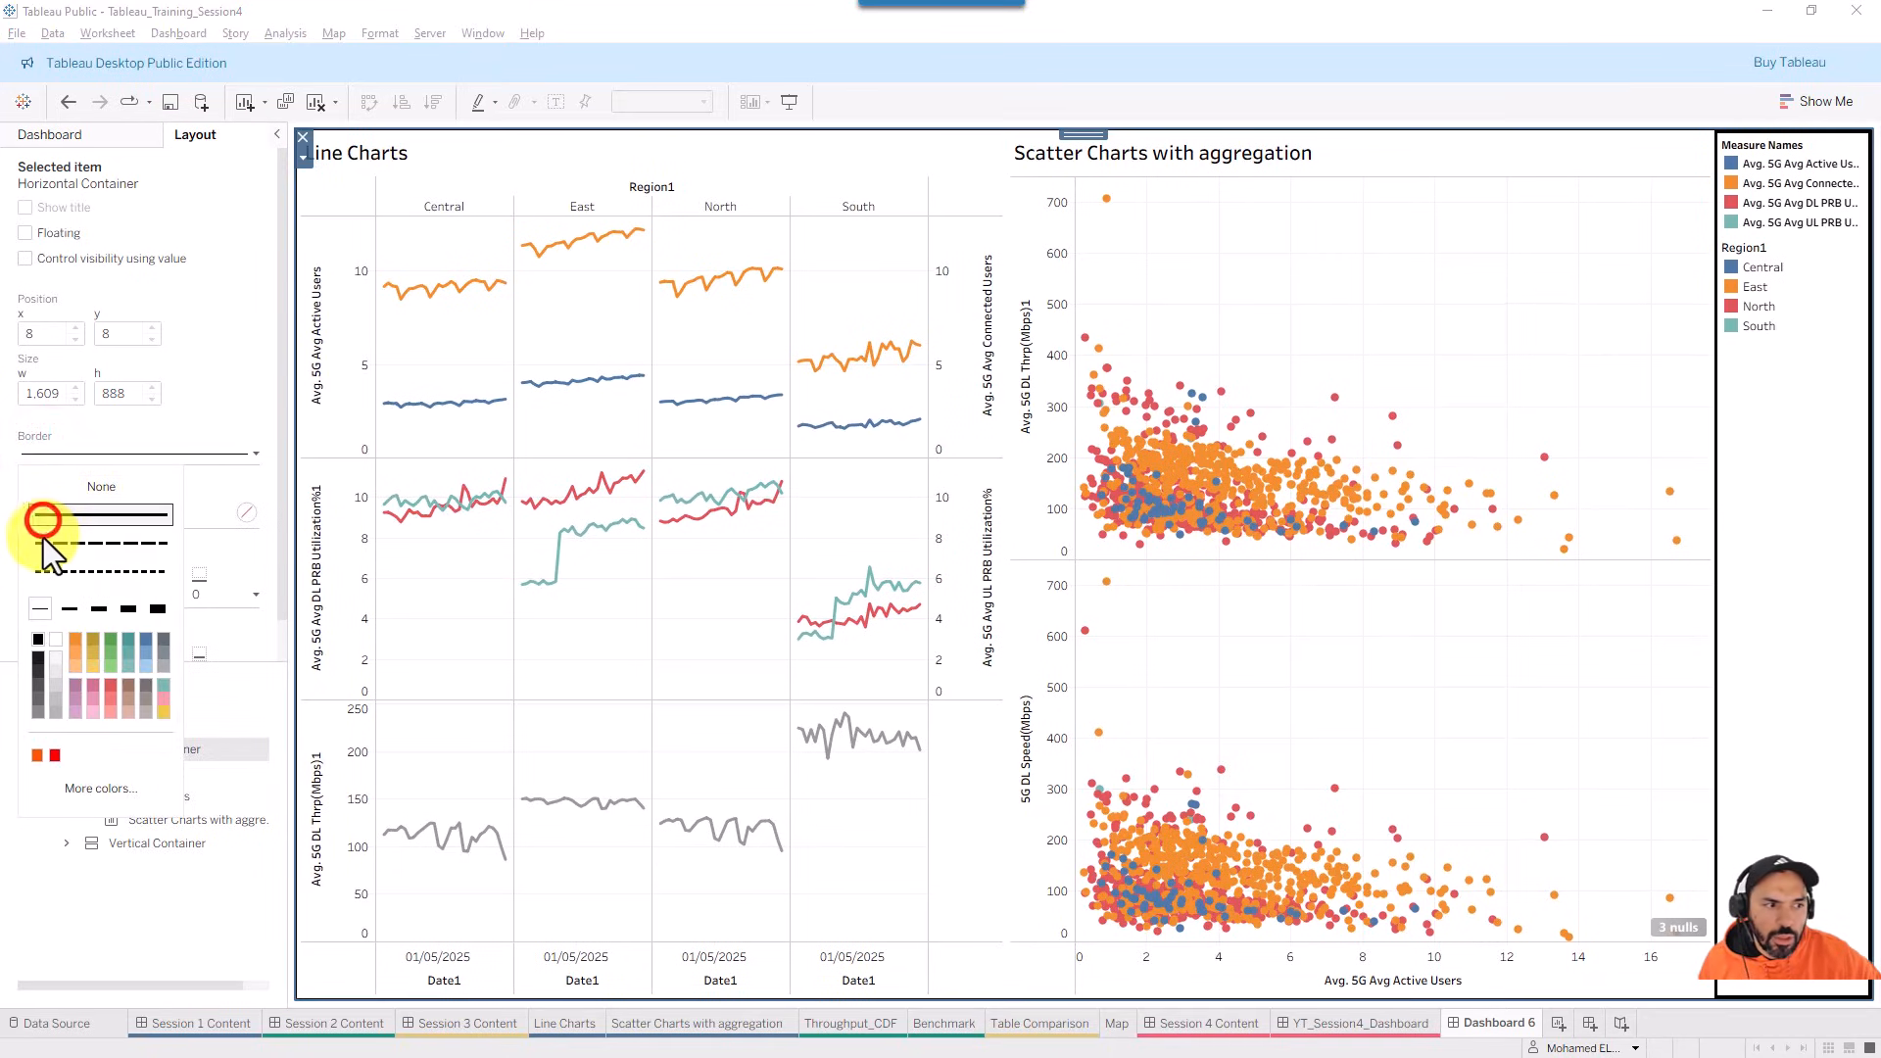
click(147, 609)
click(188, 893)
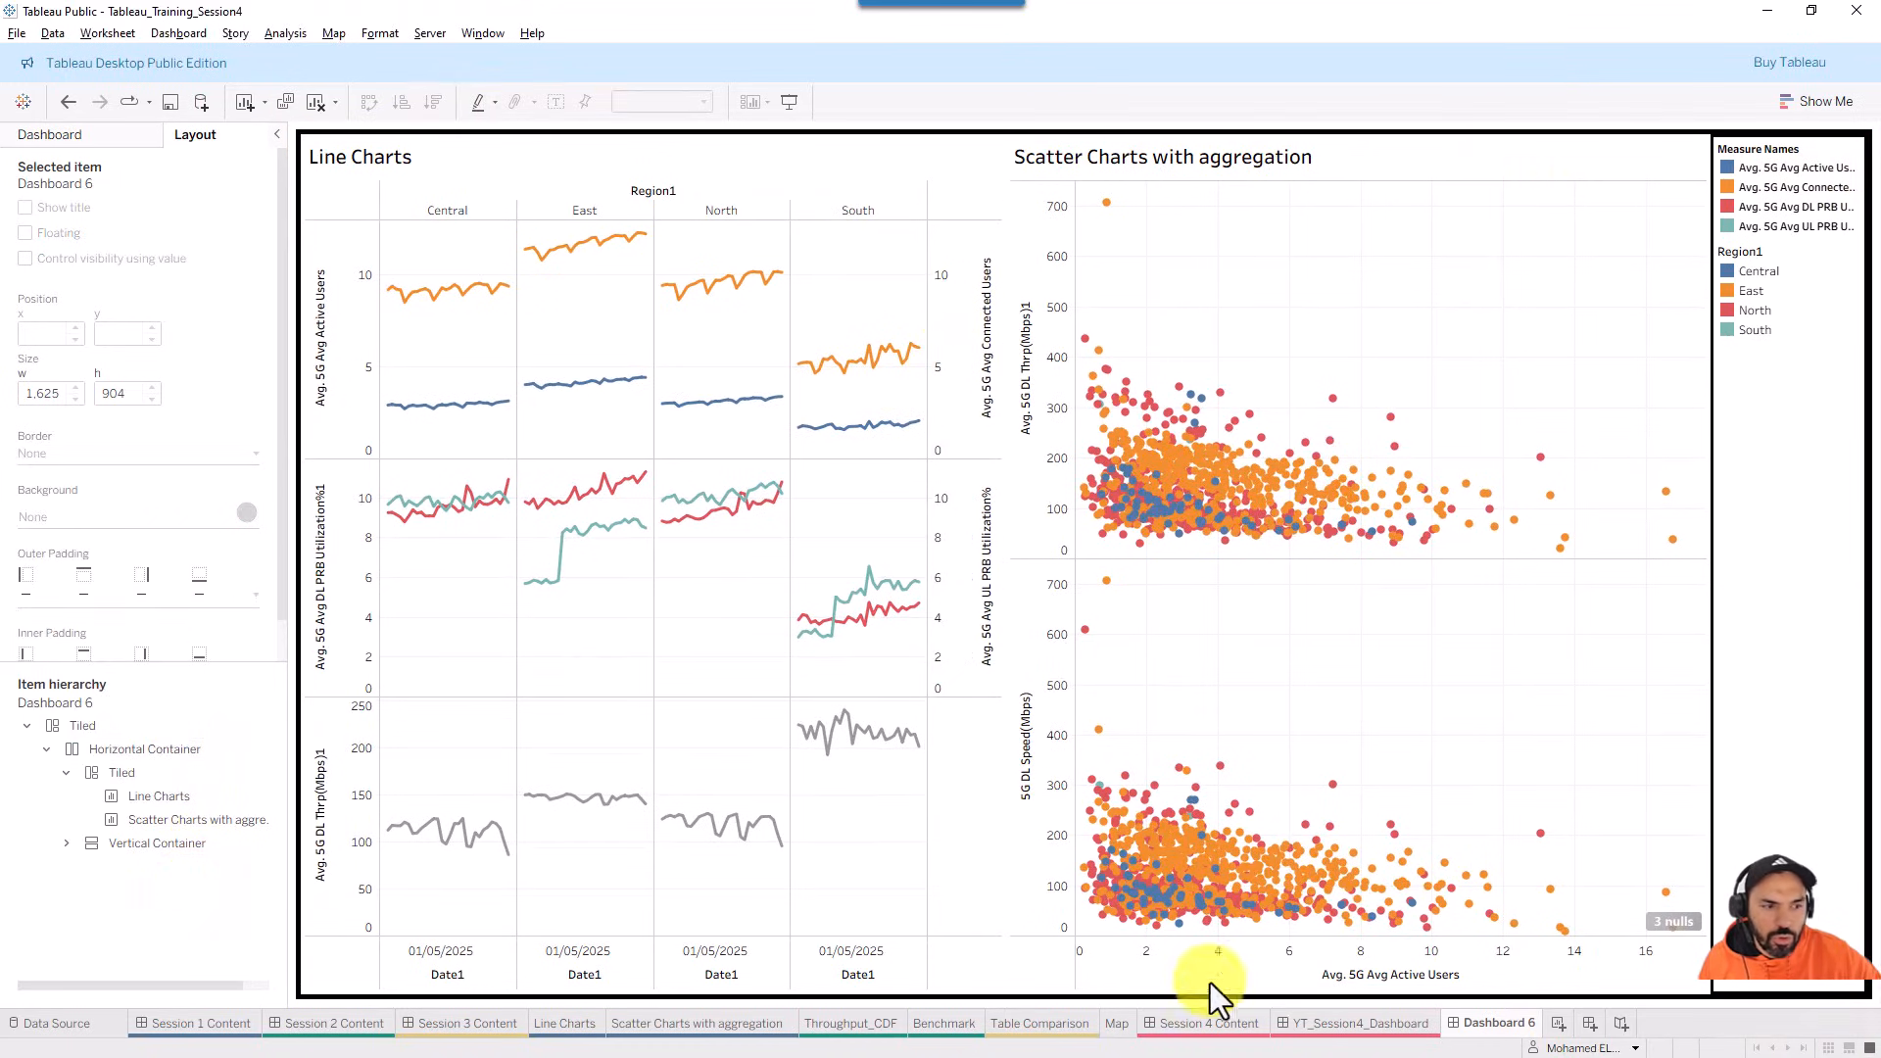
- Fill the background of the horizontal container with a light orange colour
click(107, 750)
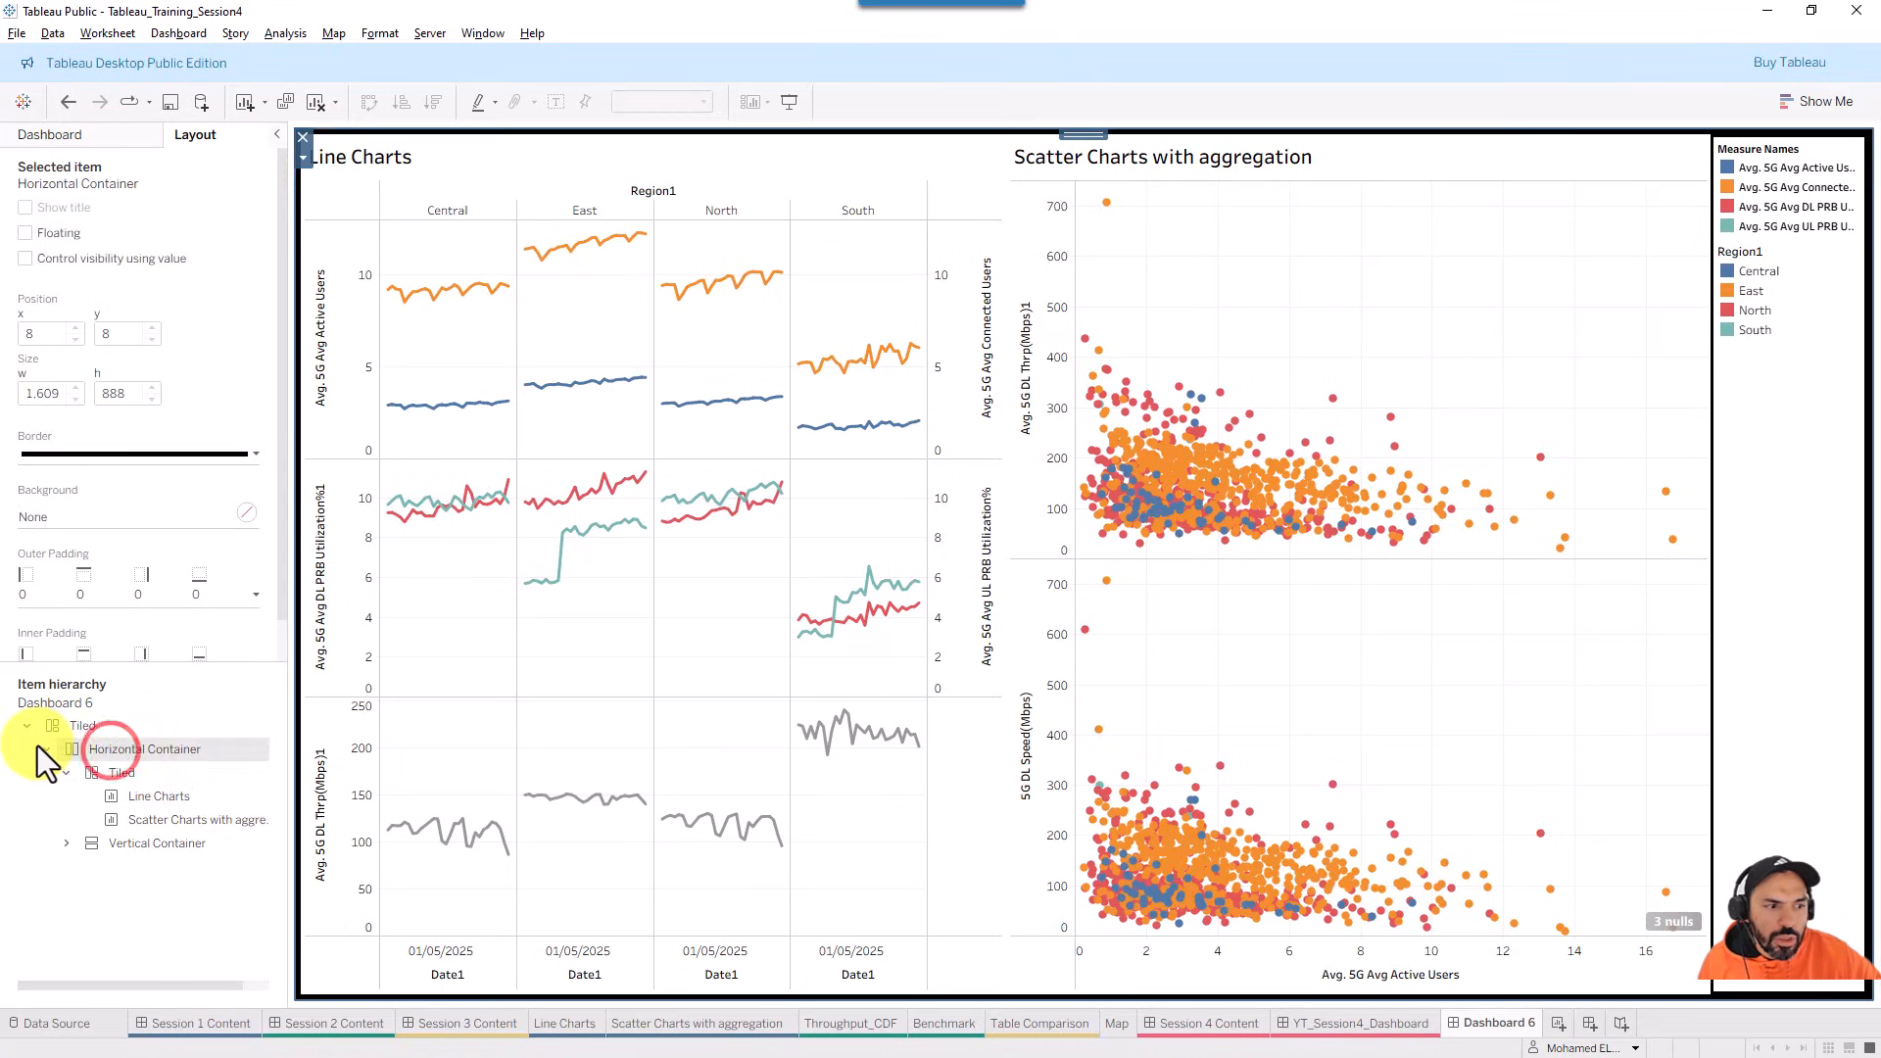
click(46, 748)
click(46, 749)
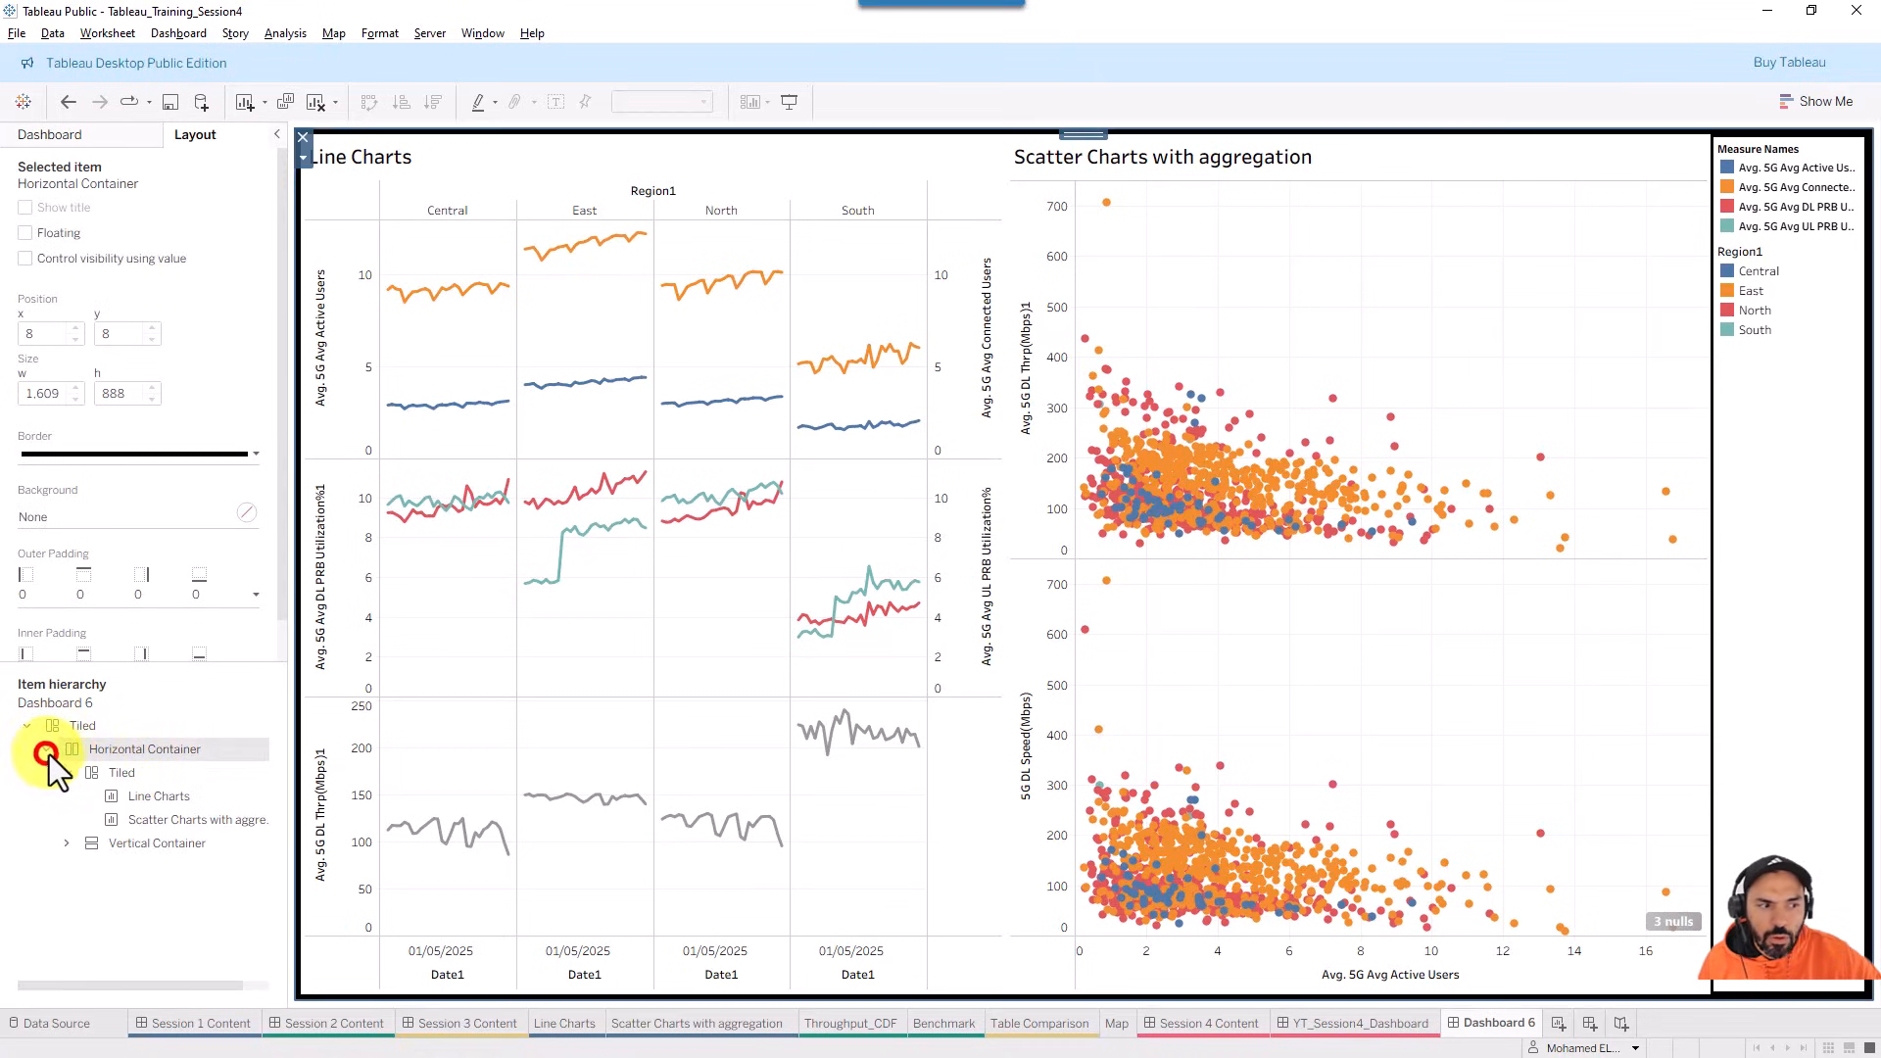
click(79, 527)
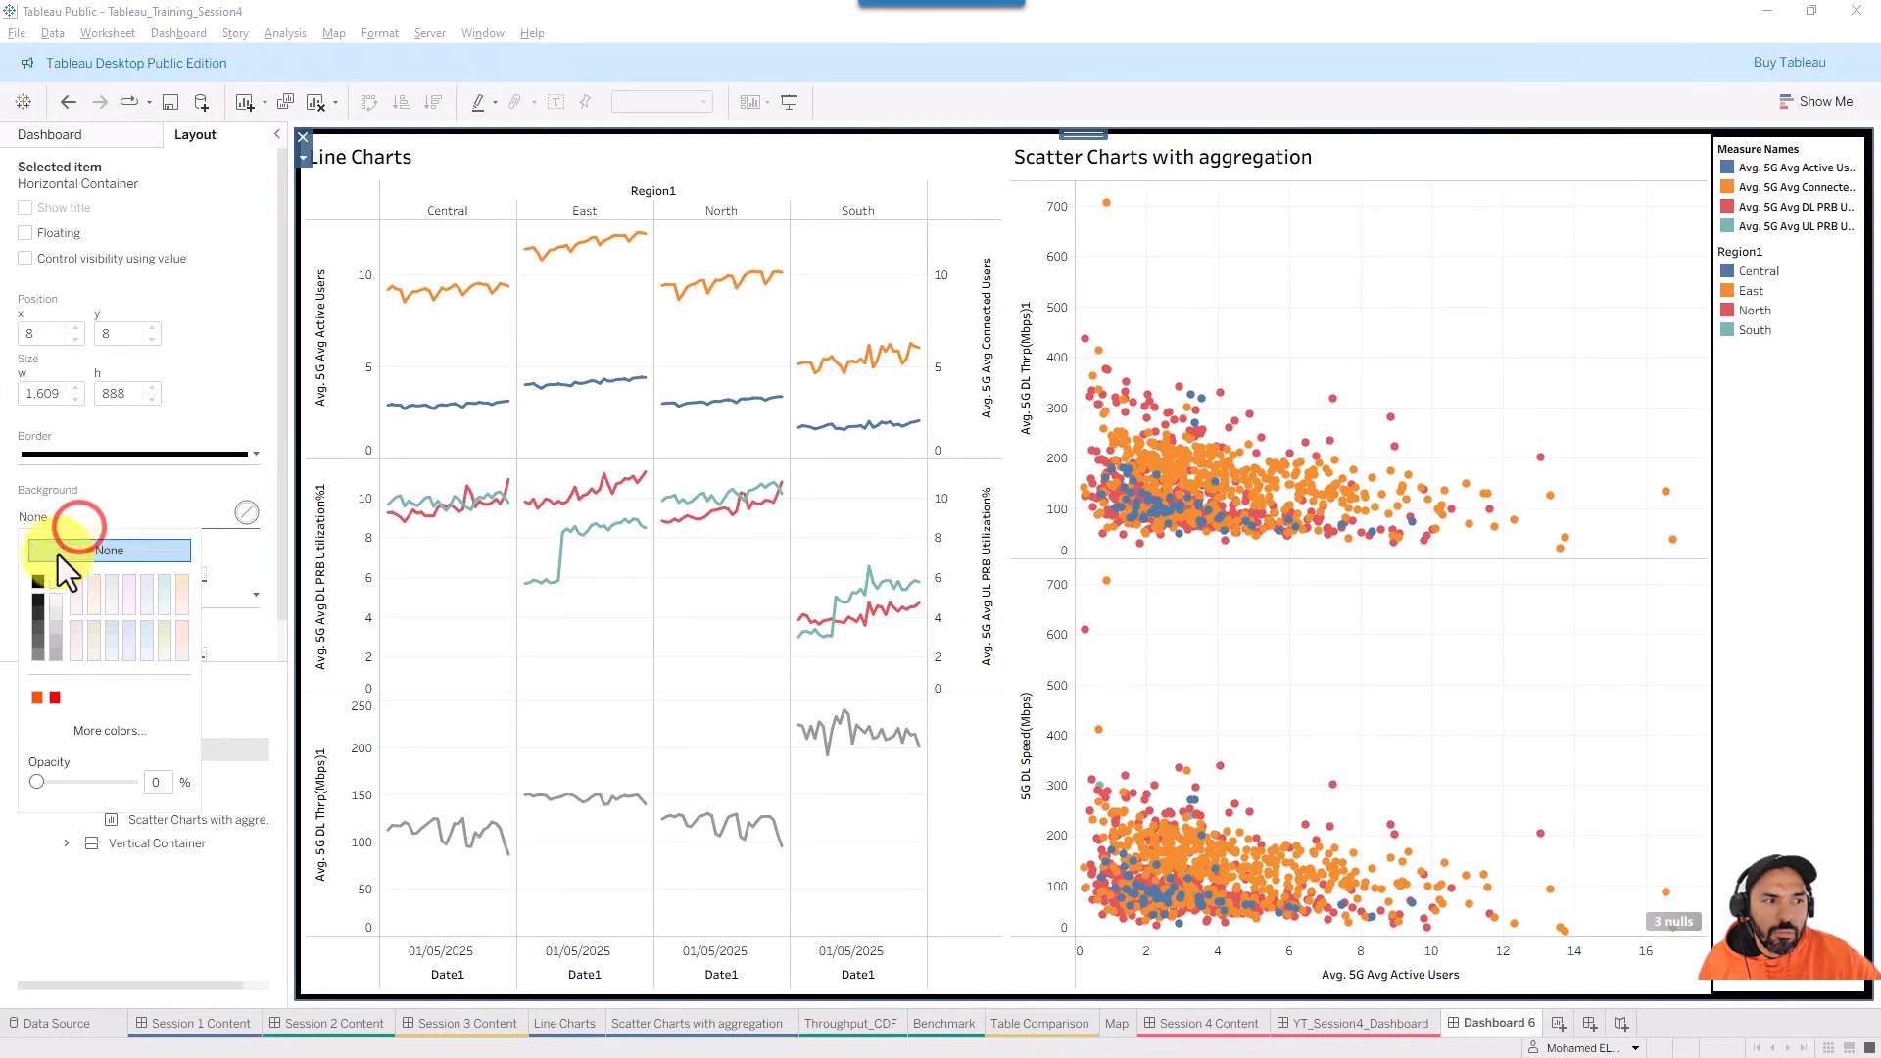
click(88, 594)
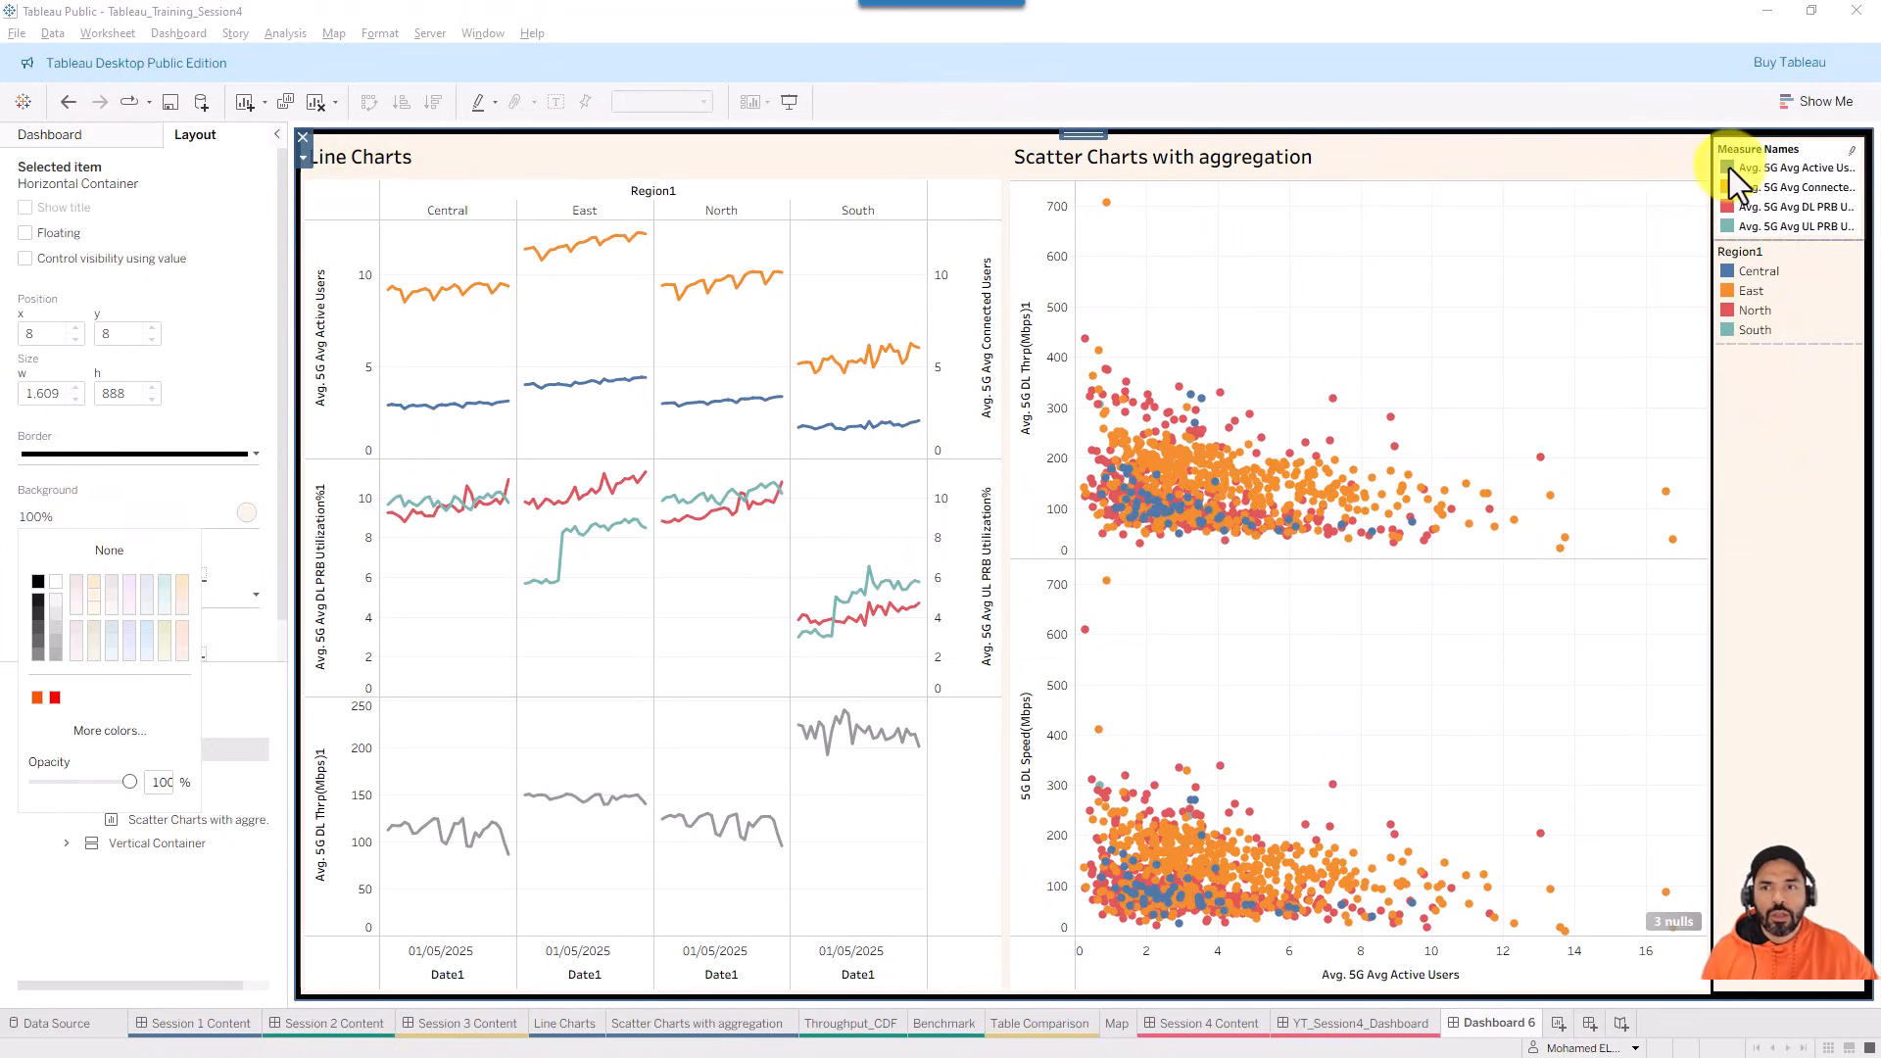
- Remove the Scatter Charts with aggregation and Line Charts sheets from Dashboard 6
click(1694, 149)
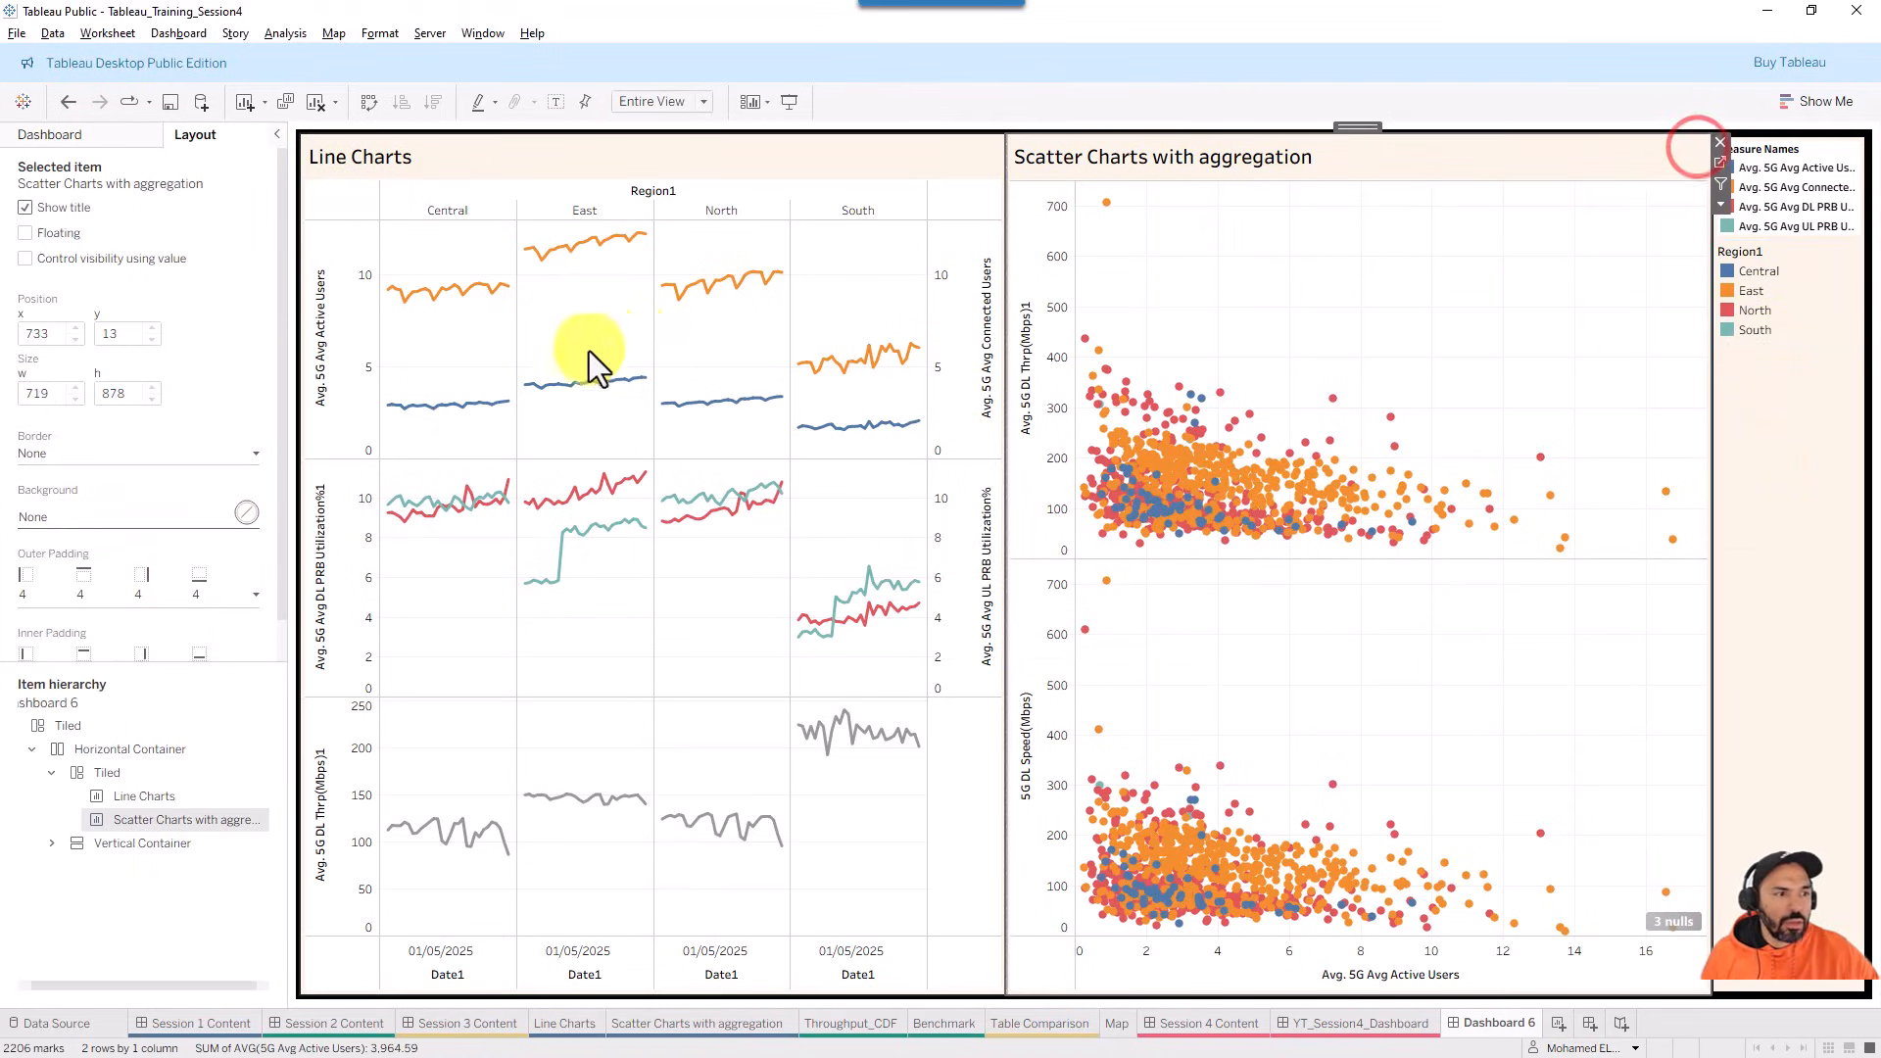
click(1719, 143)
click(1667, 151)
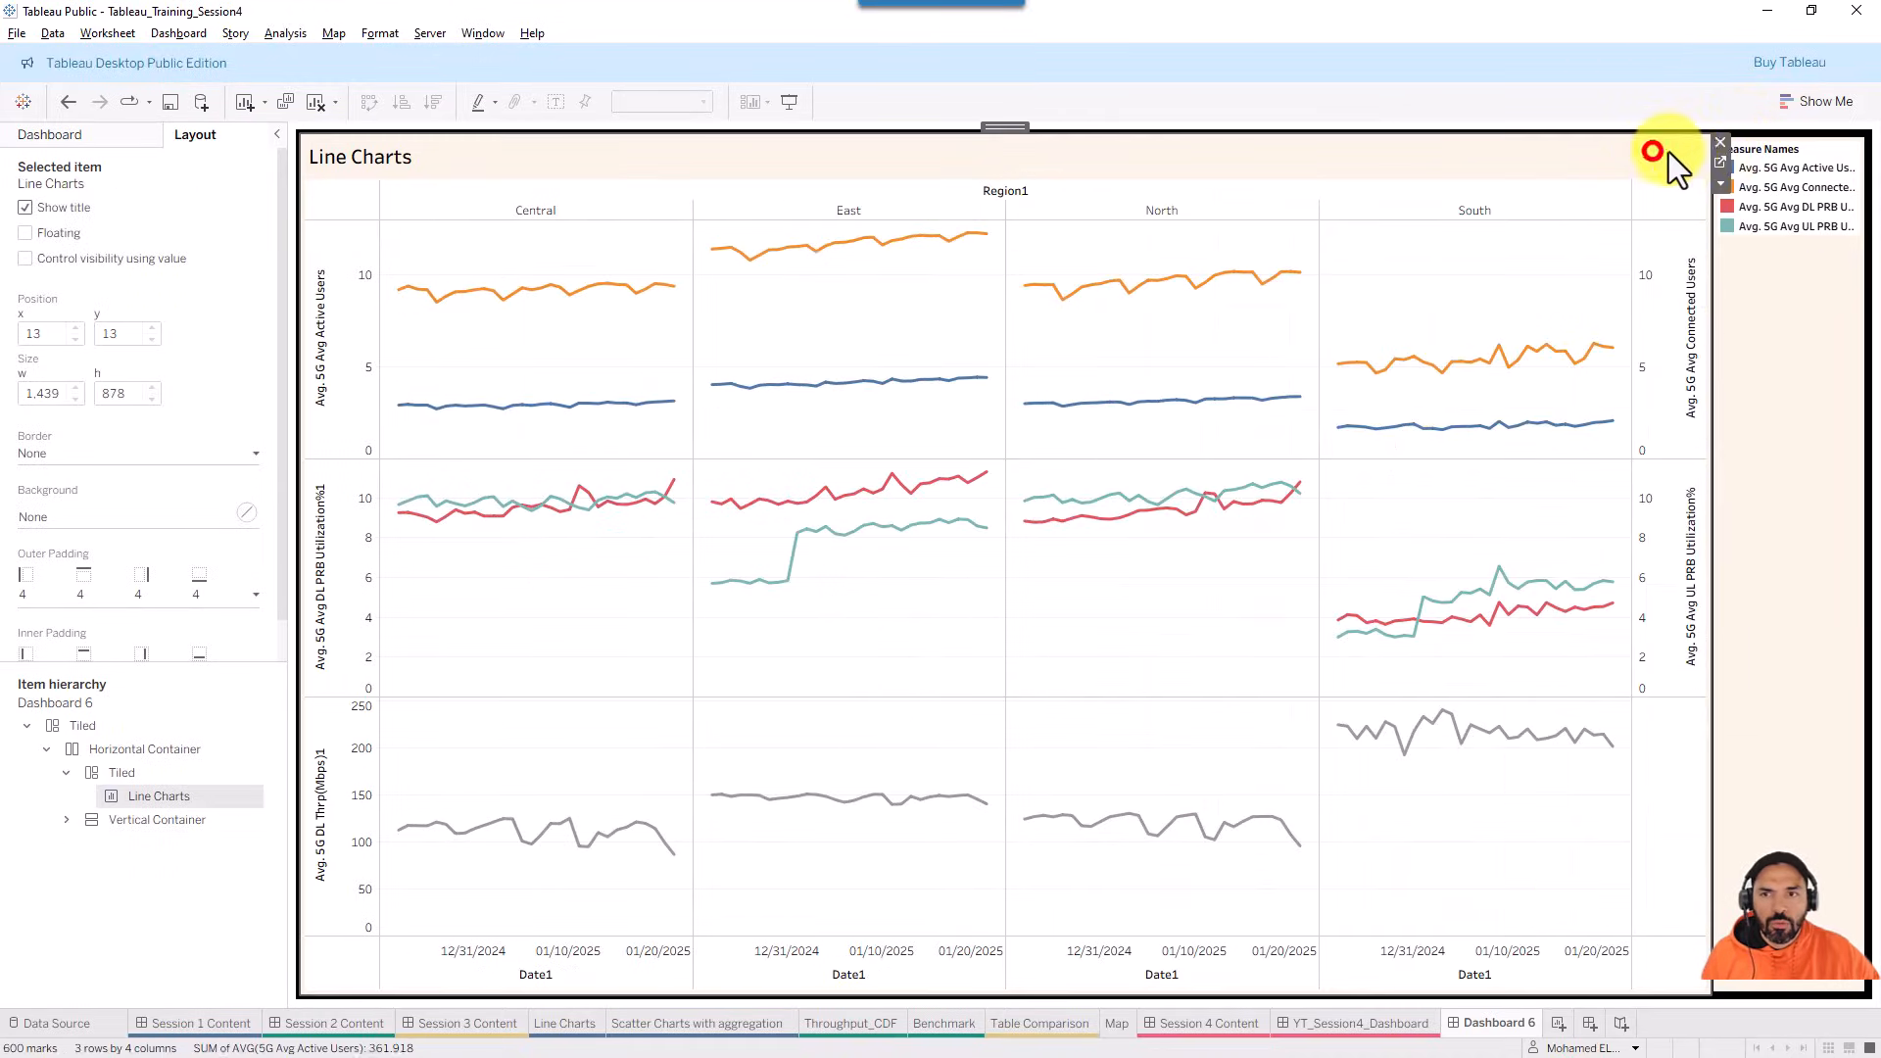
click(1726, 137)
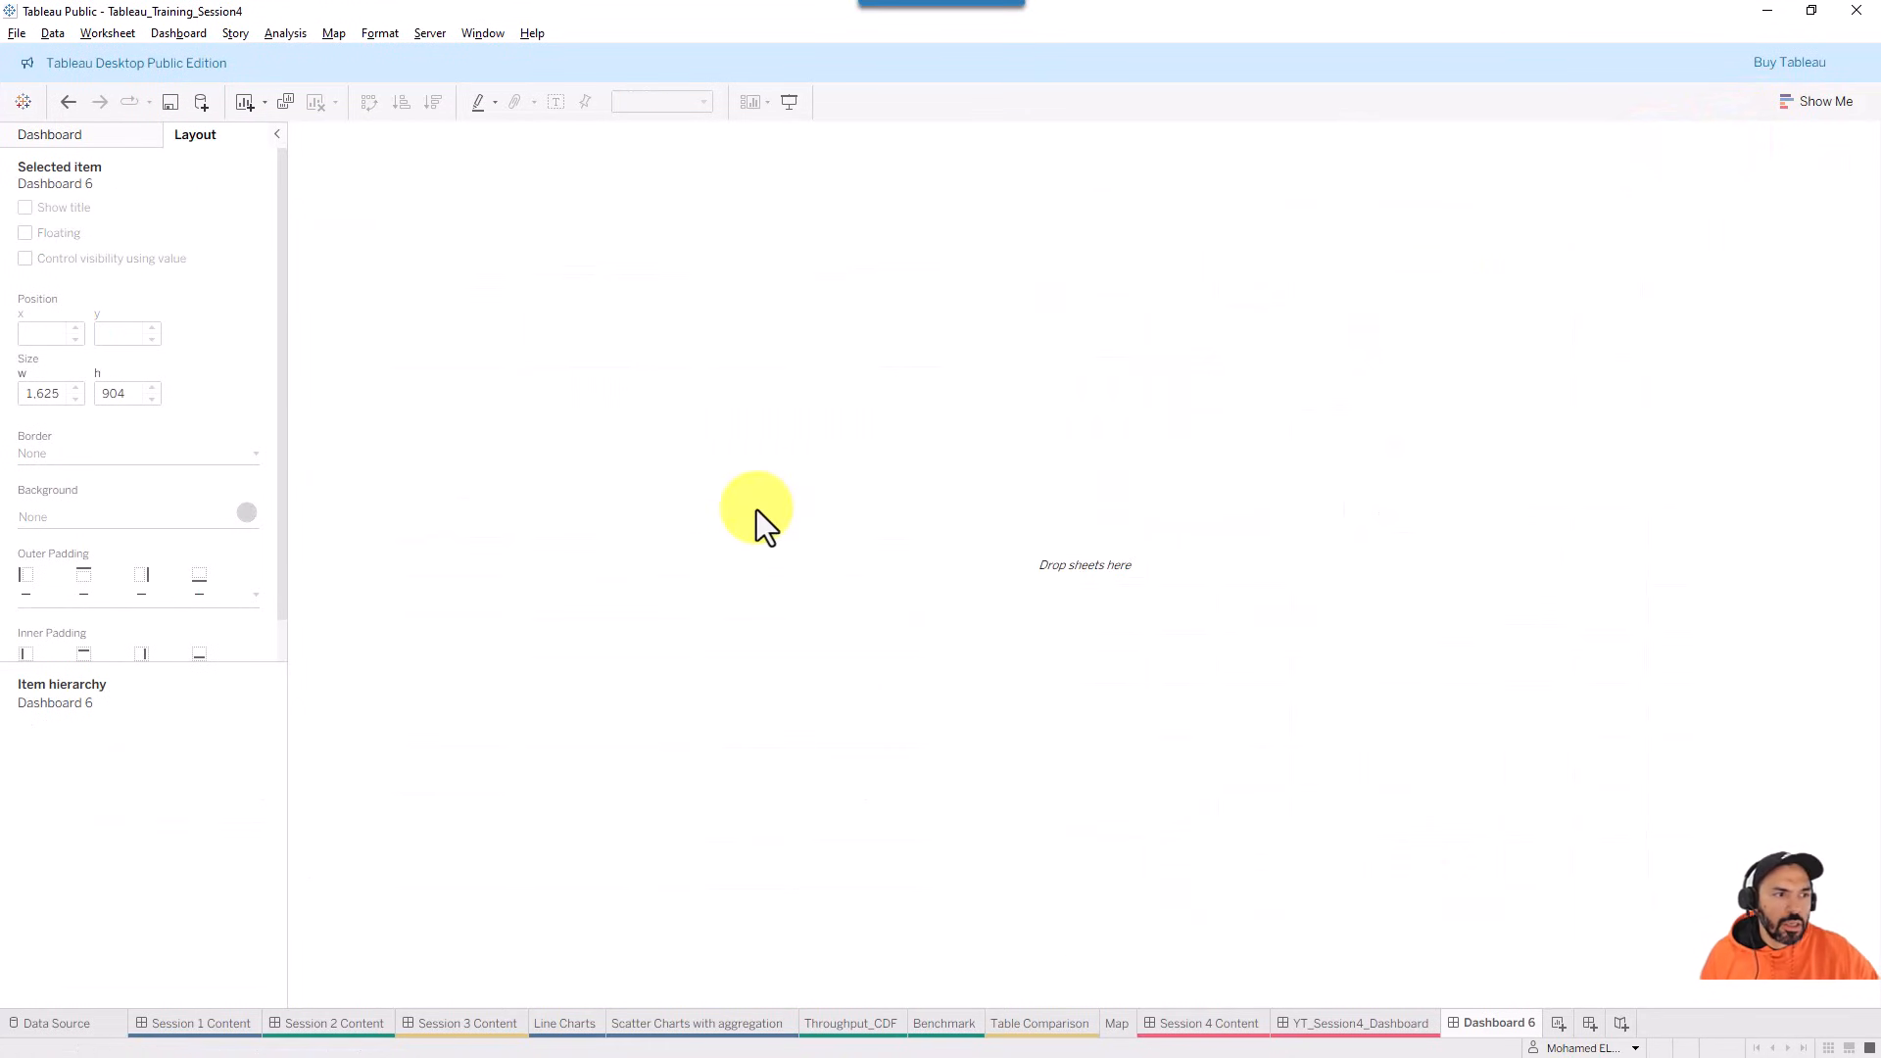
- Examine the arrangement of sheets in the YT_Session4_Dashboard example and return to the empty Dashboard 6
click(113, 141)
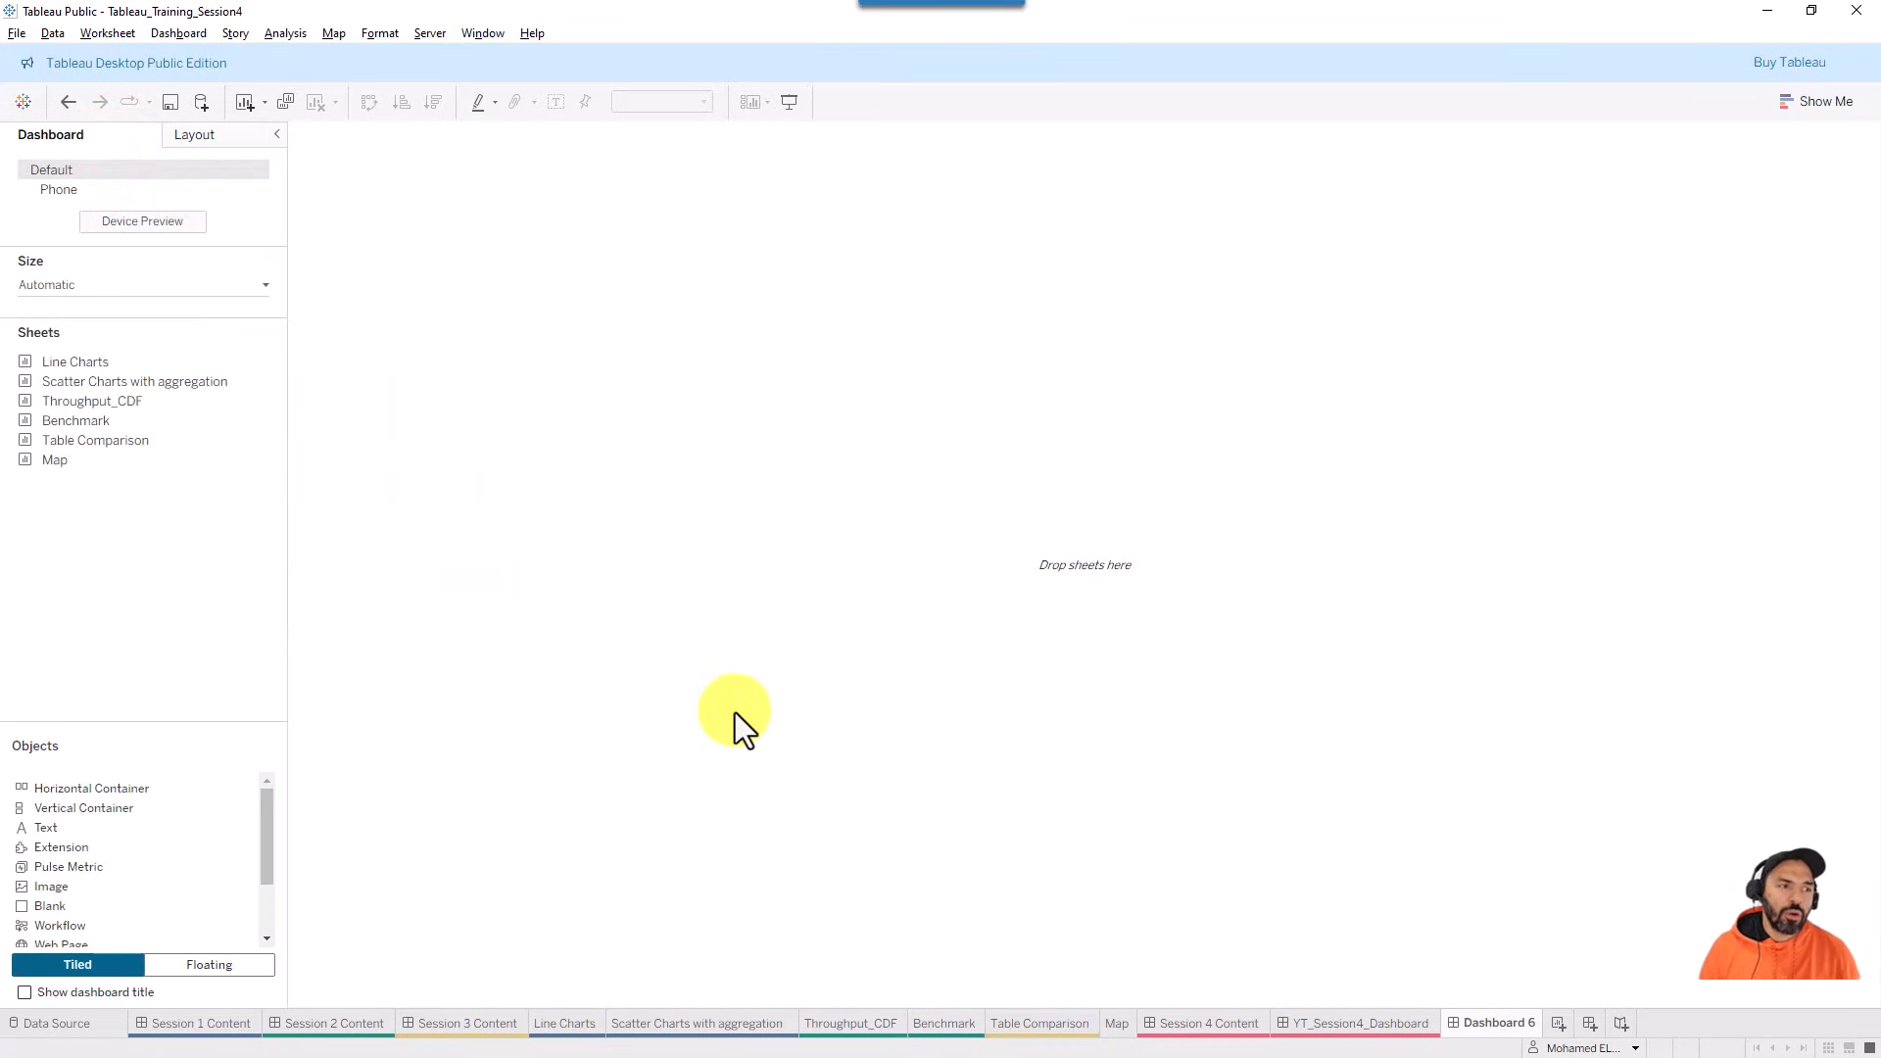
click(1385, 1023)
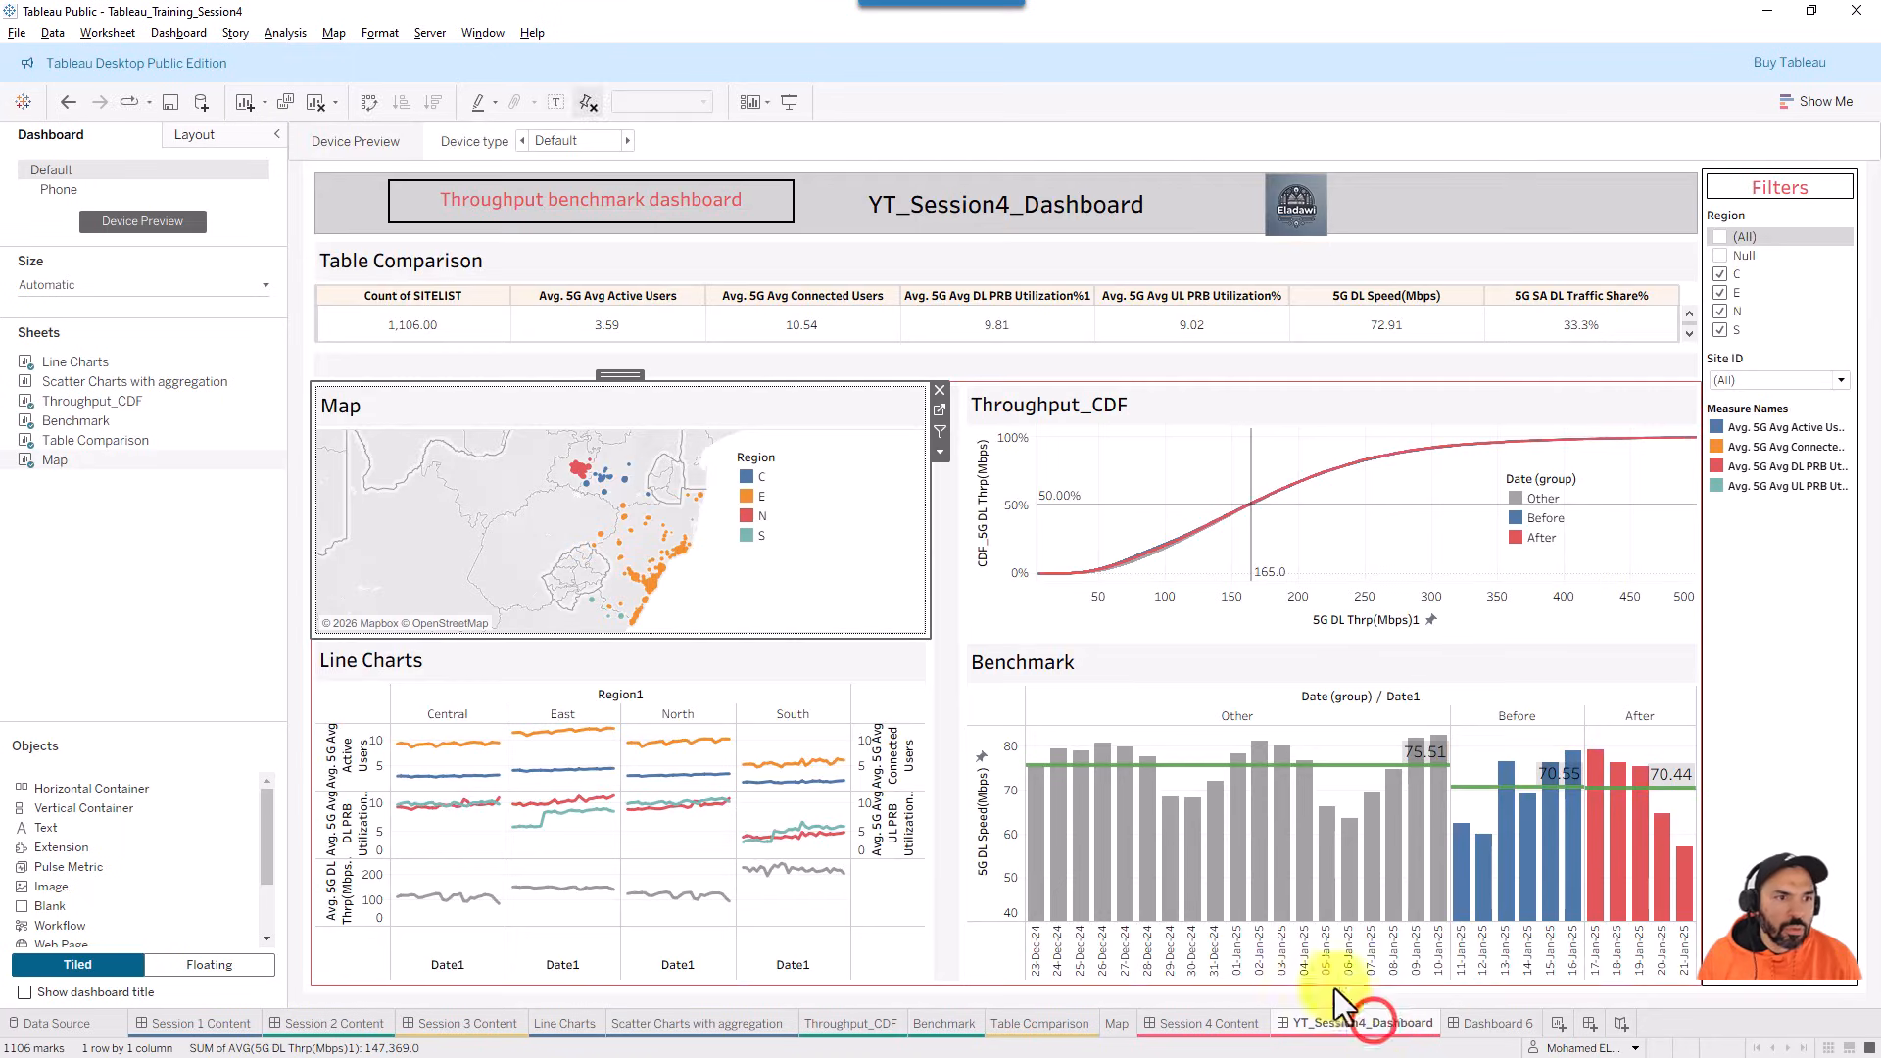
click(1490, 1024)
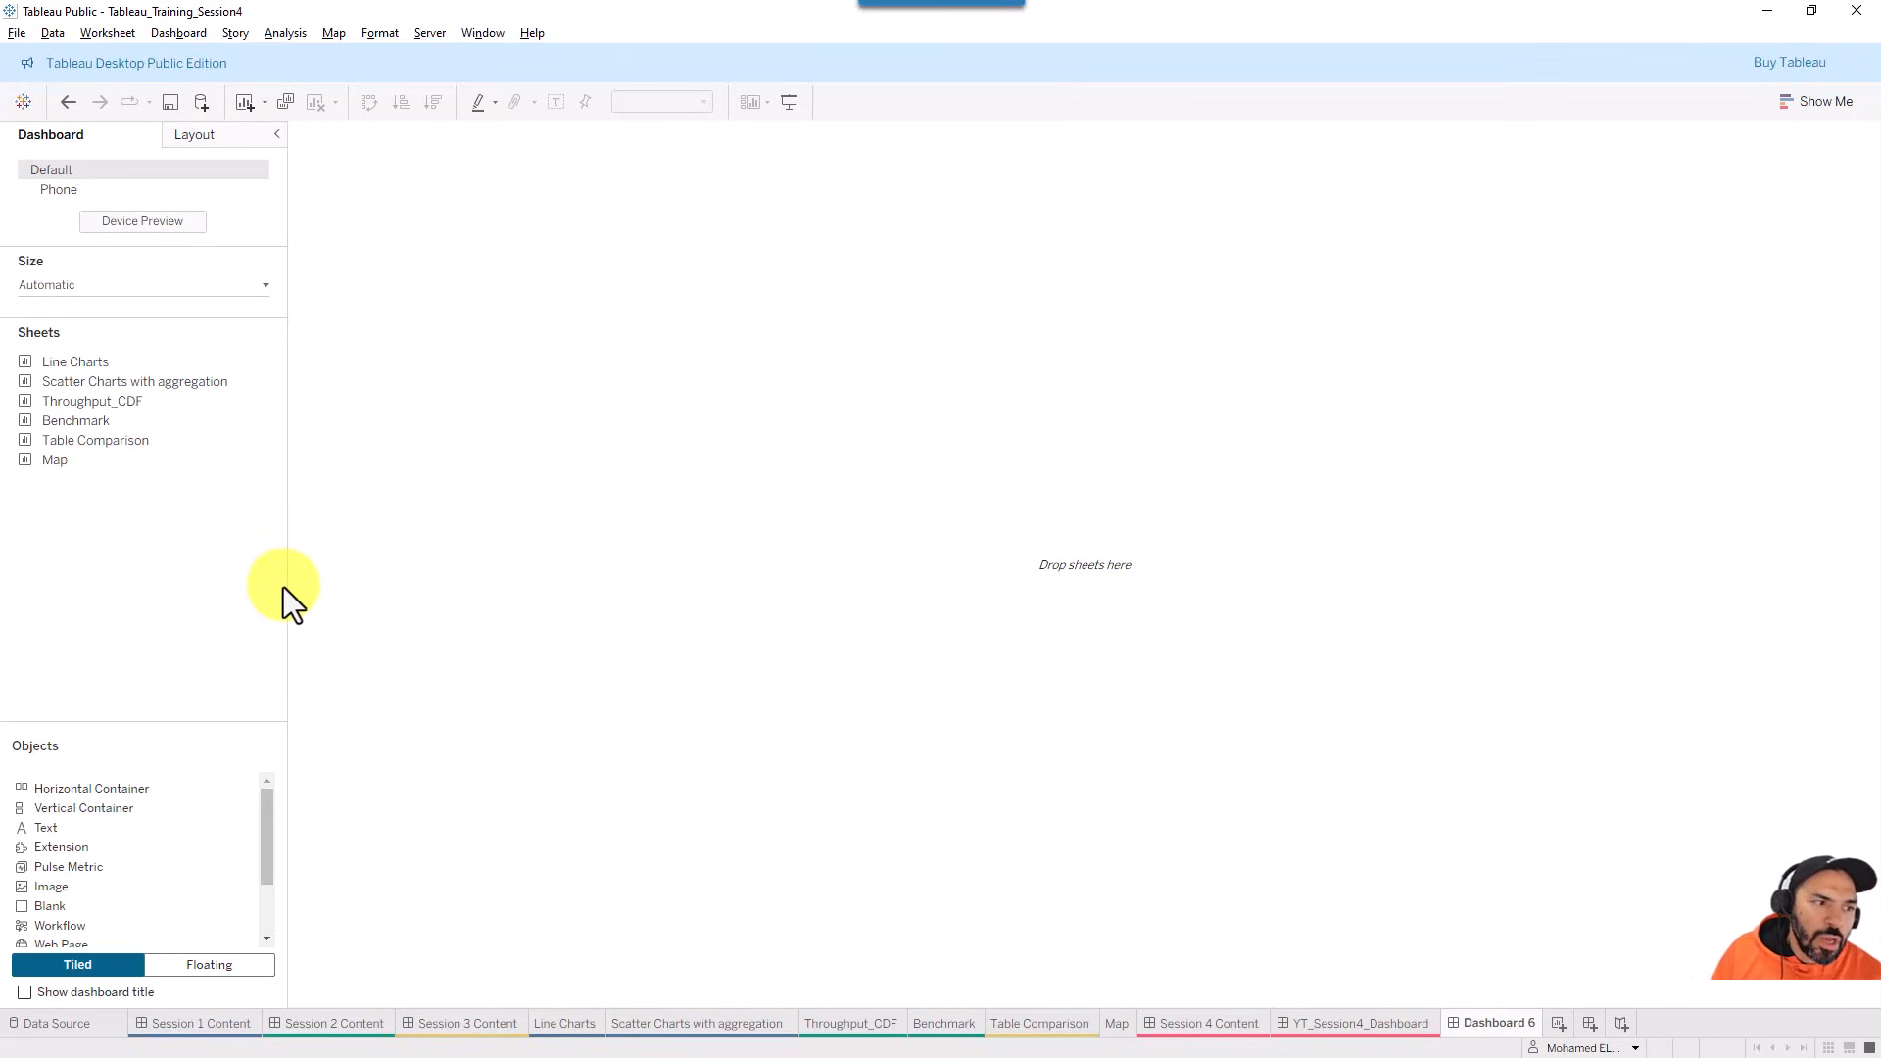
- Tile the Map sheet on the empty dashboard and check the area covered by its legend container
mouse_move(55, 456)
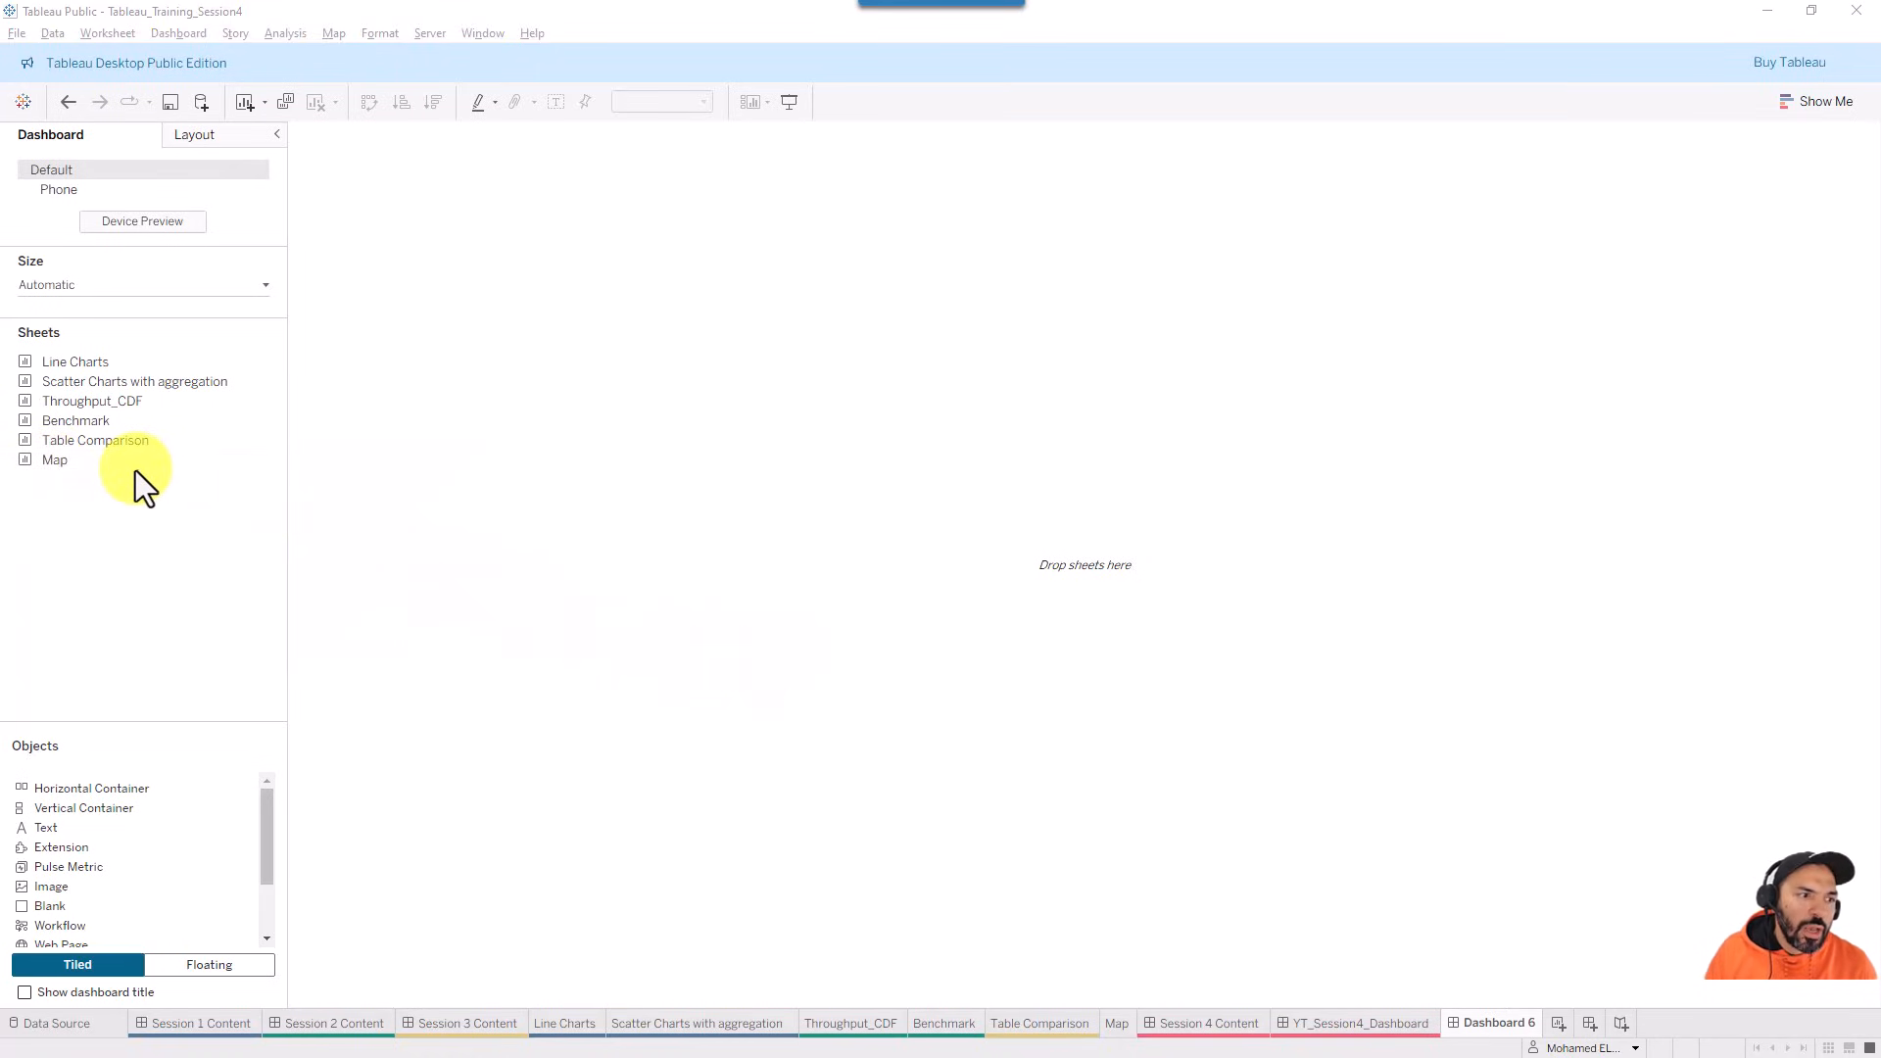
drag(81, 456, 449, 458)
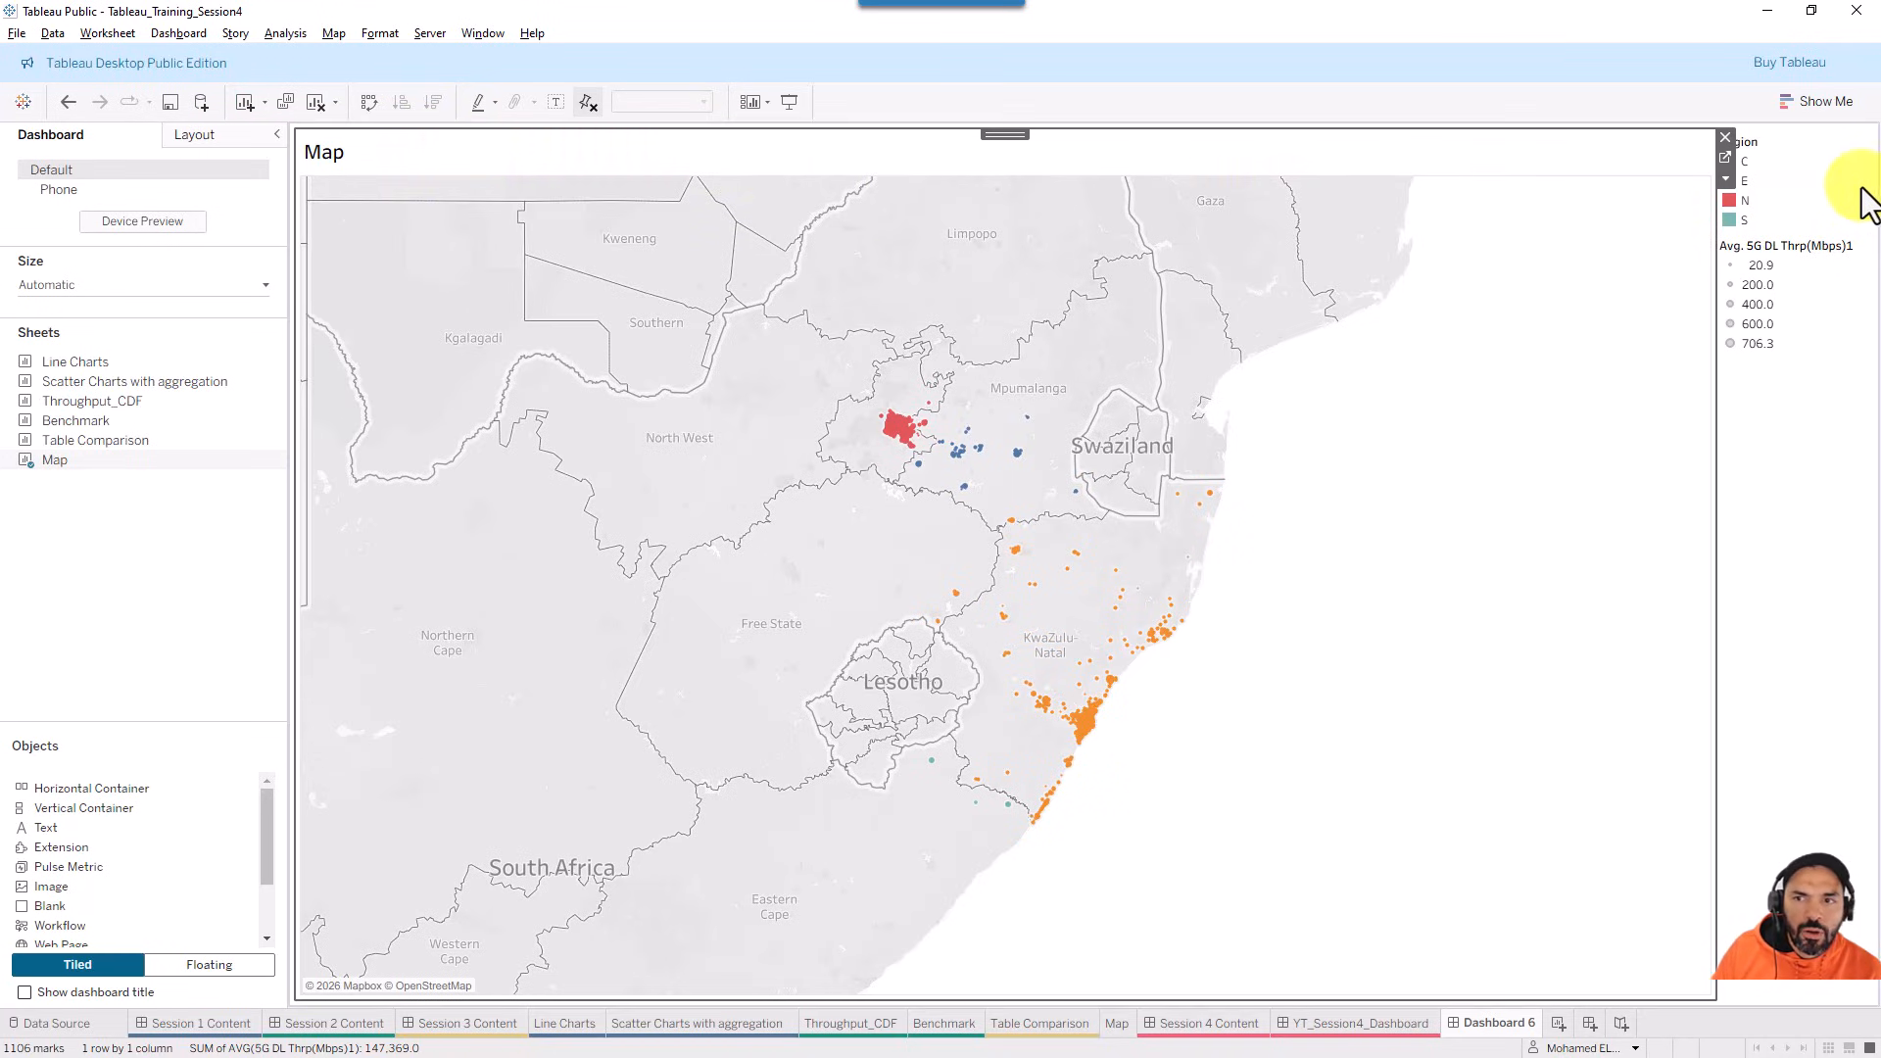
click(1813, 517)
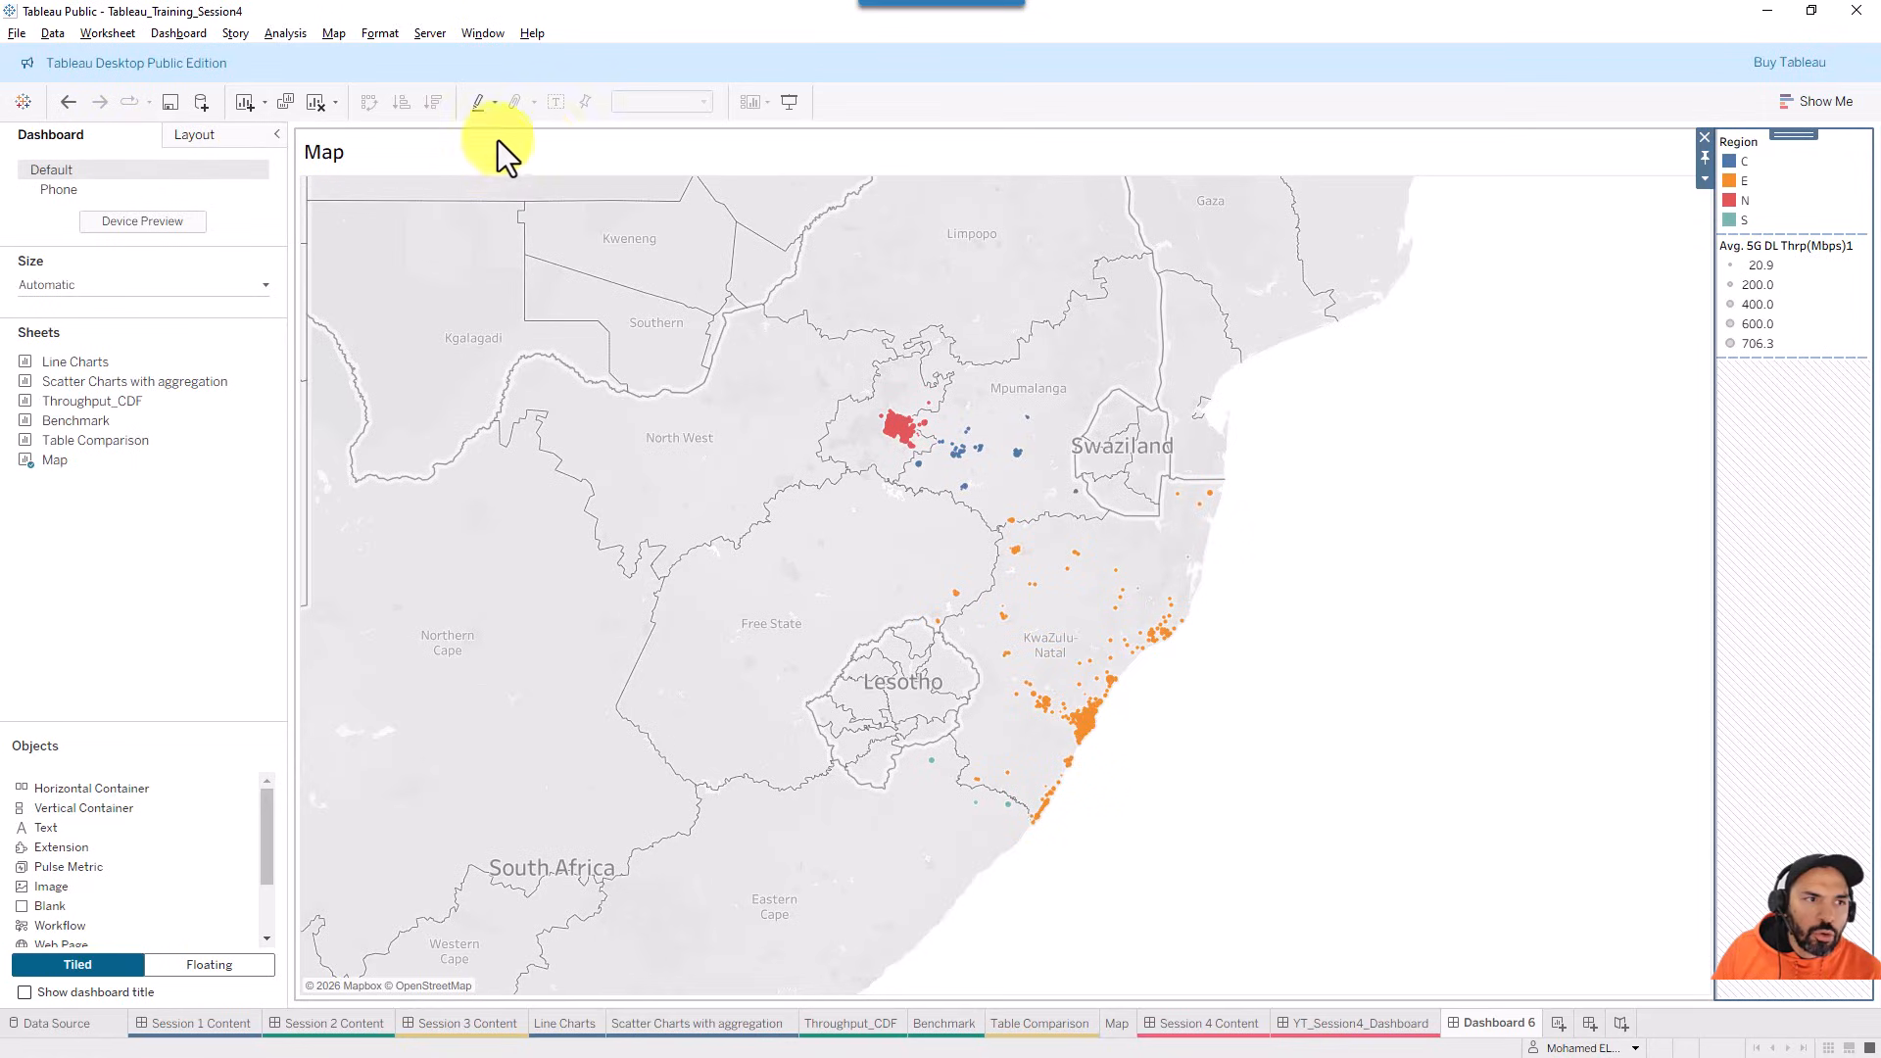
click(590, 145)
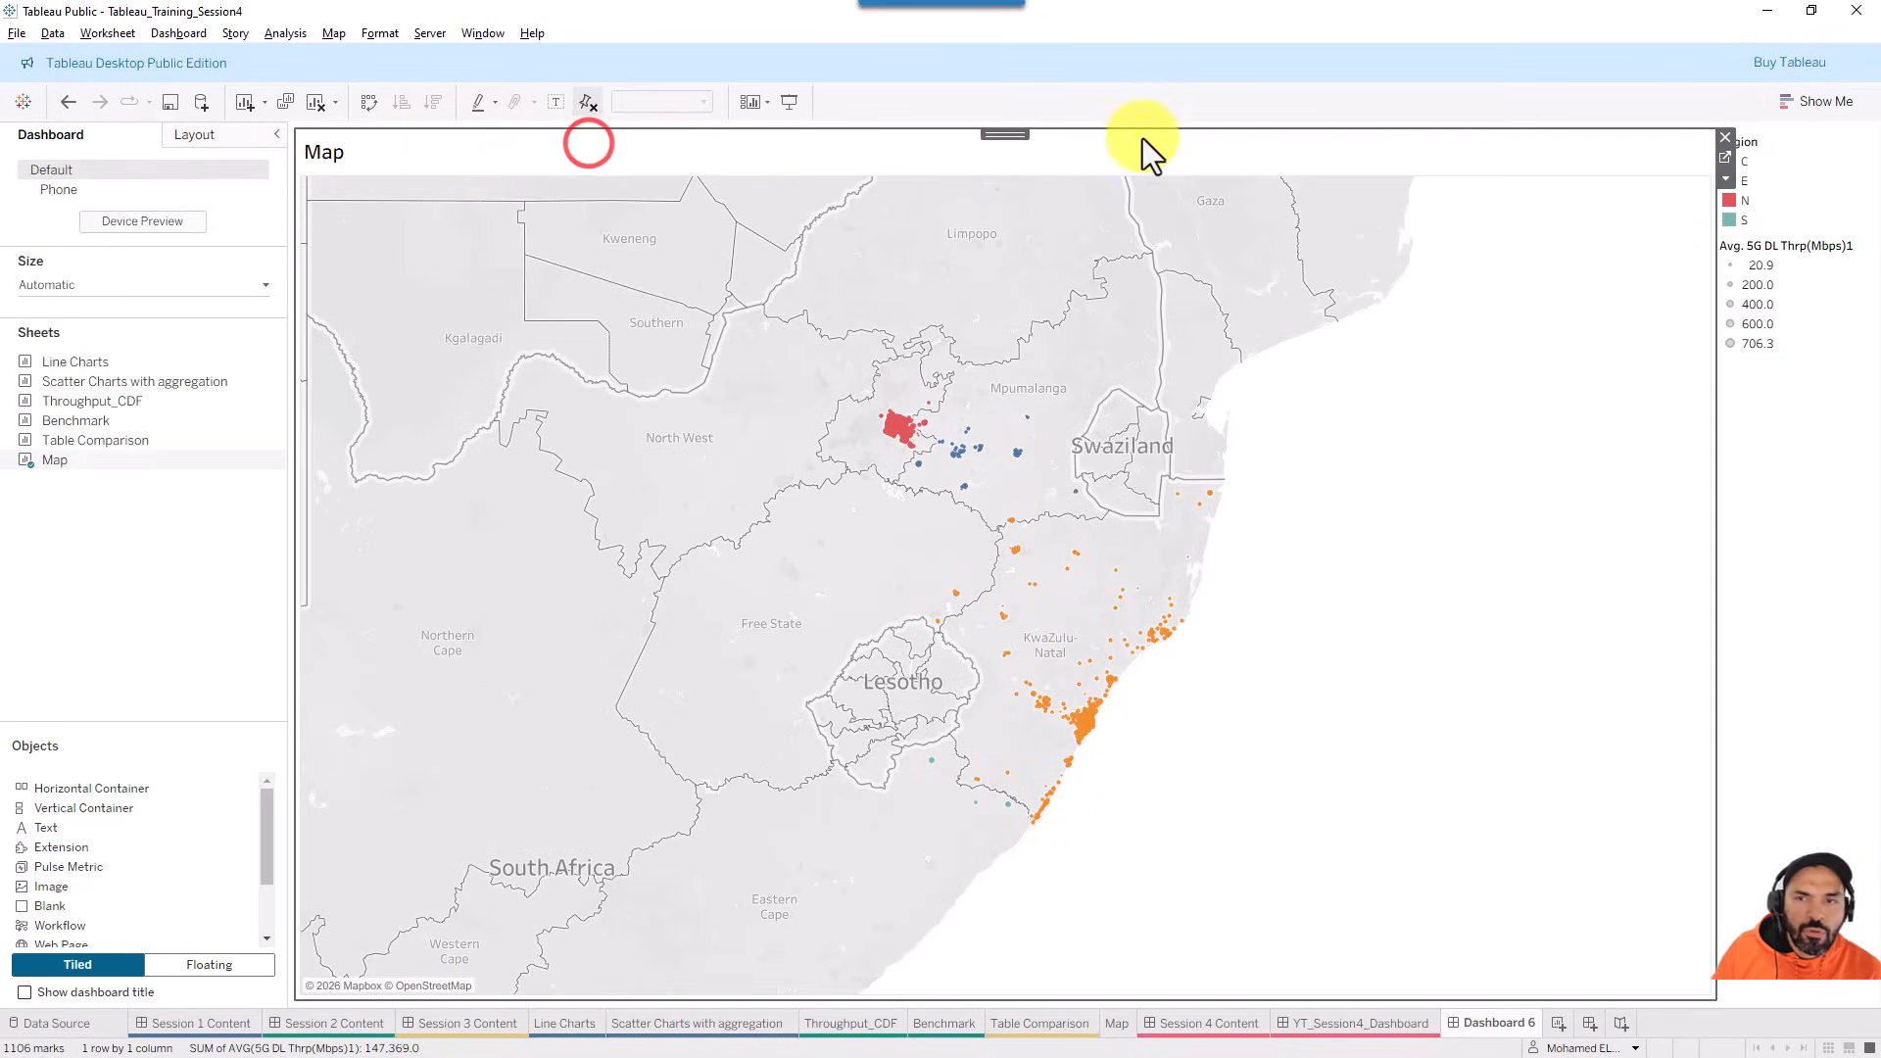
click(1807, 474)
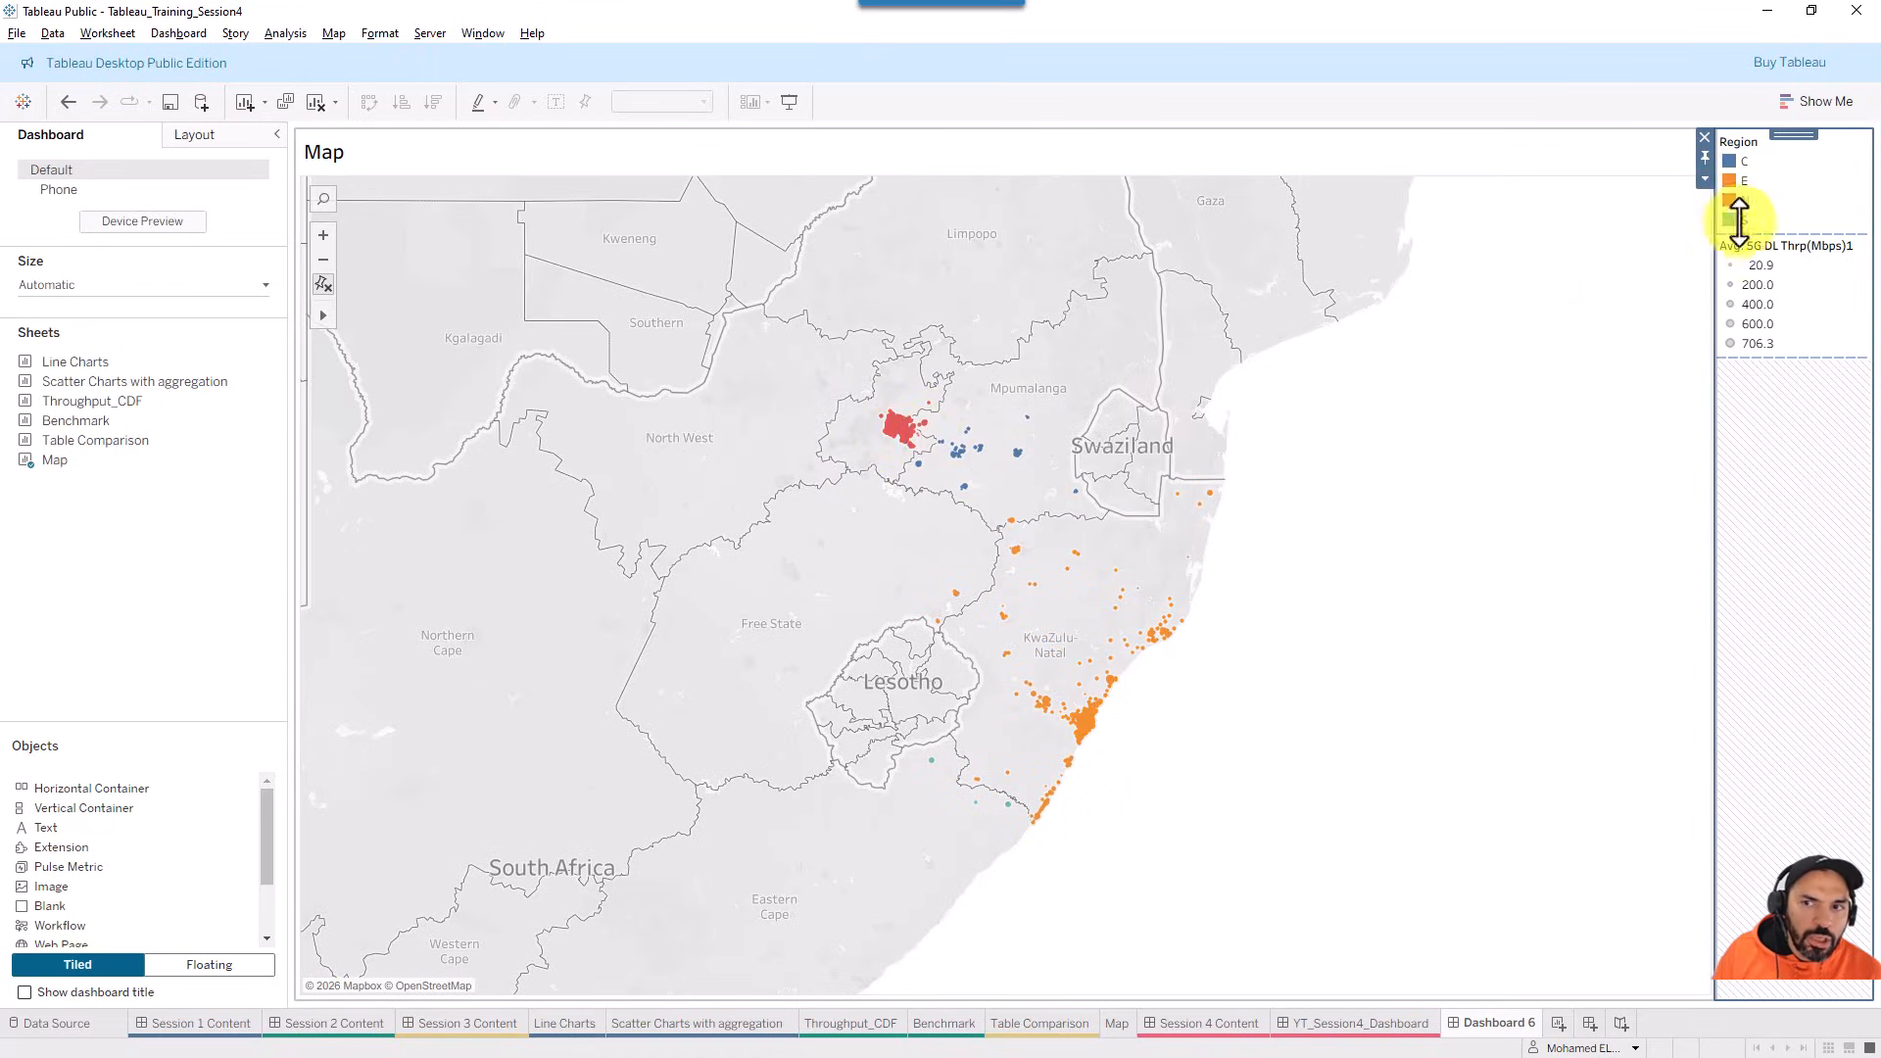
click(138, 562)
- Tile the Line Charts sheet below the Map, across the Map's full width
mouse_move(57, 460)
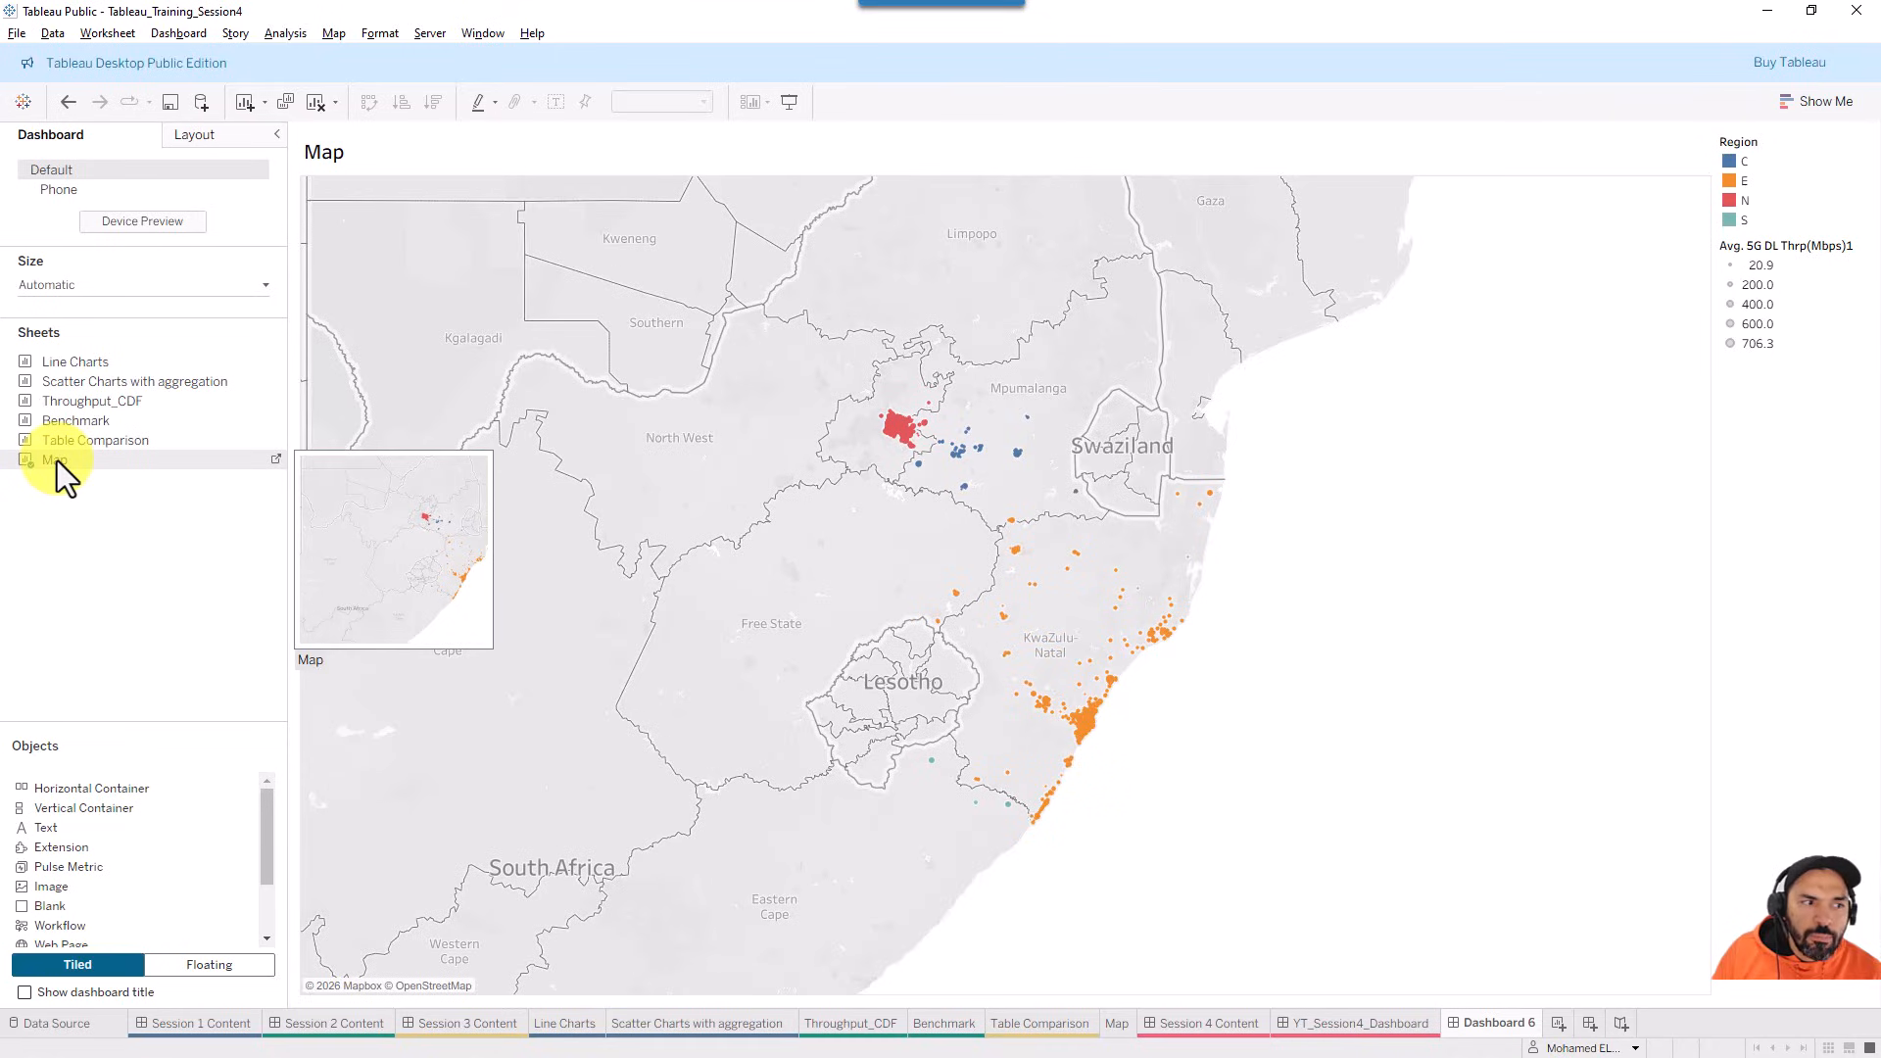
mouse_move(109, 361)
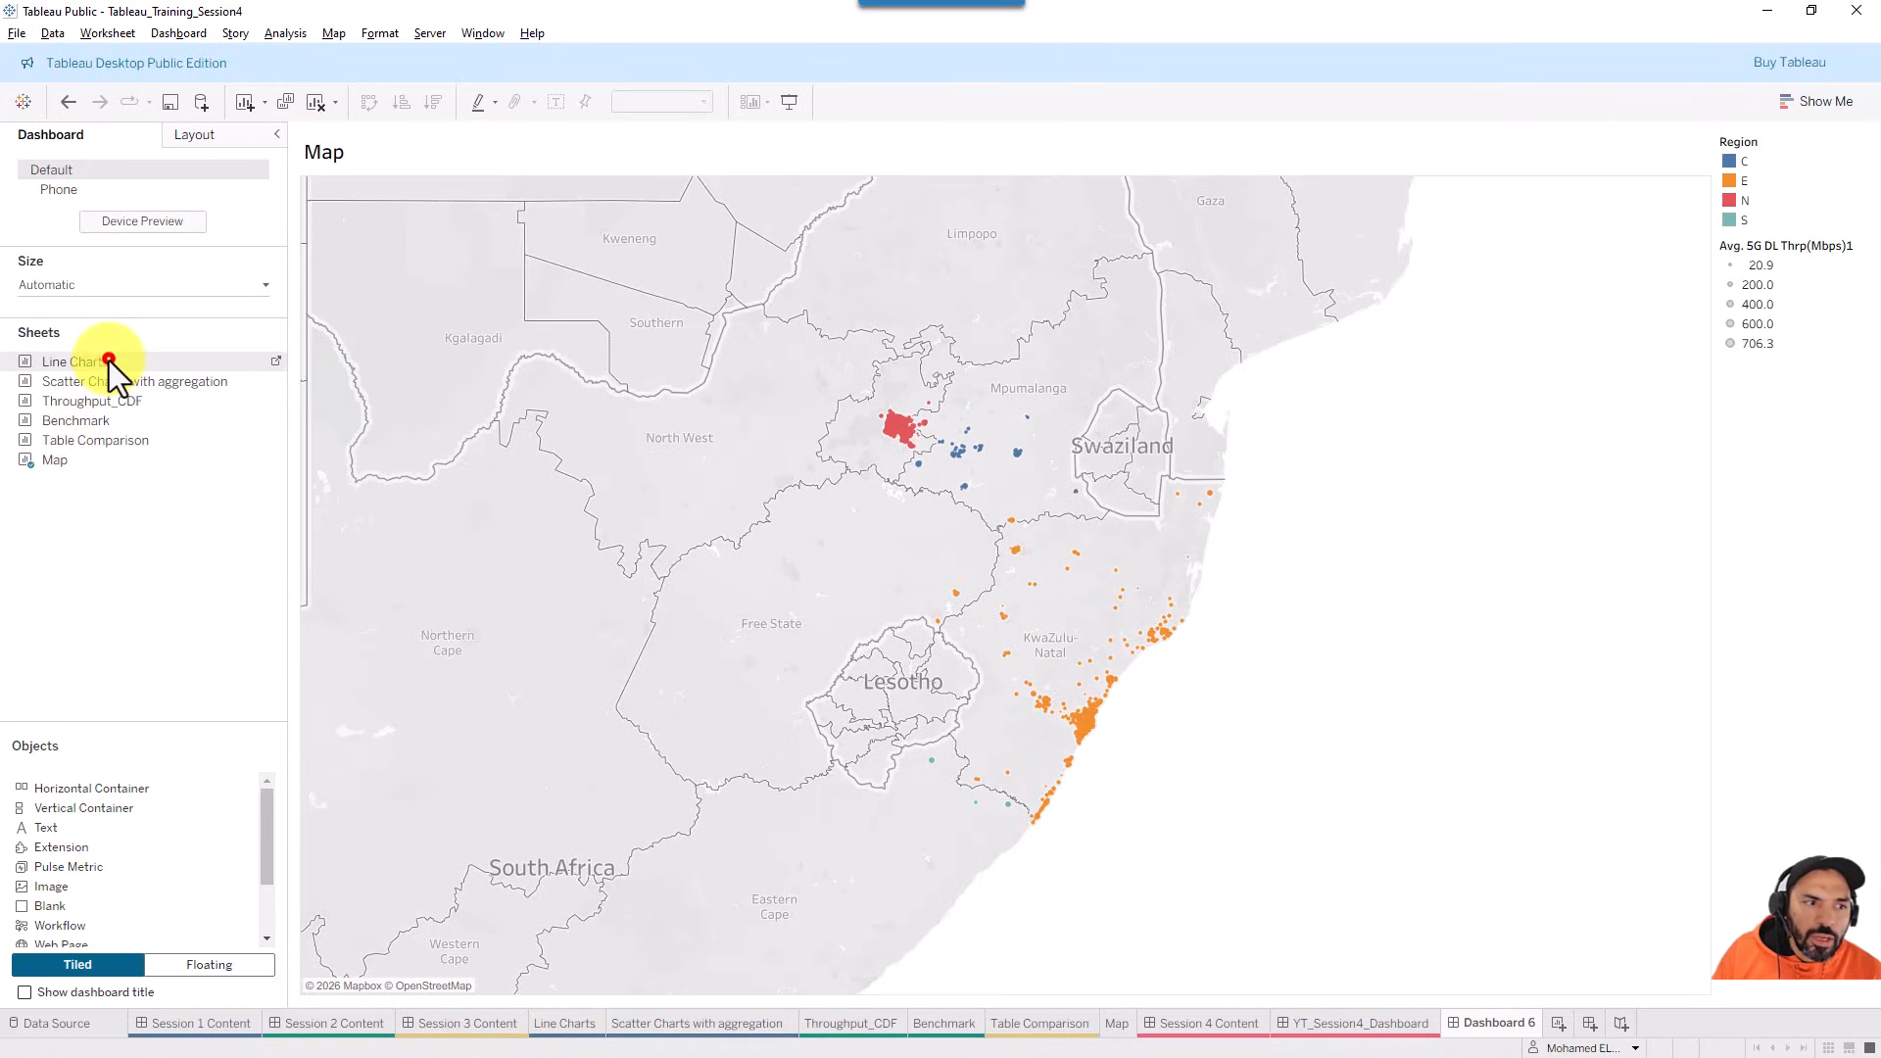
mouse_move(109, 361)
mouse_down()
mouse_move(343, 499)
mouse_move(585, 815)
mouse_move(954, 838)
mouse_up()
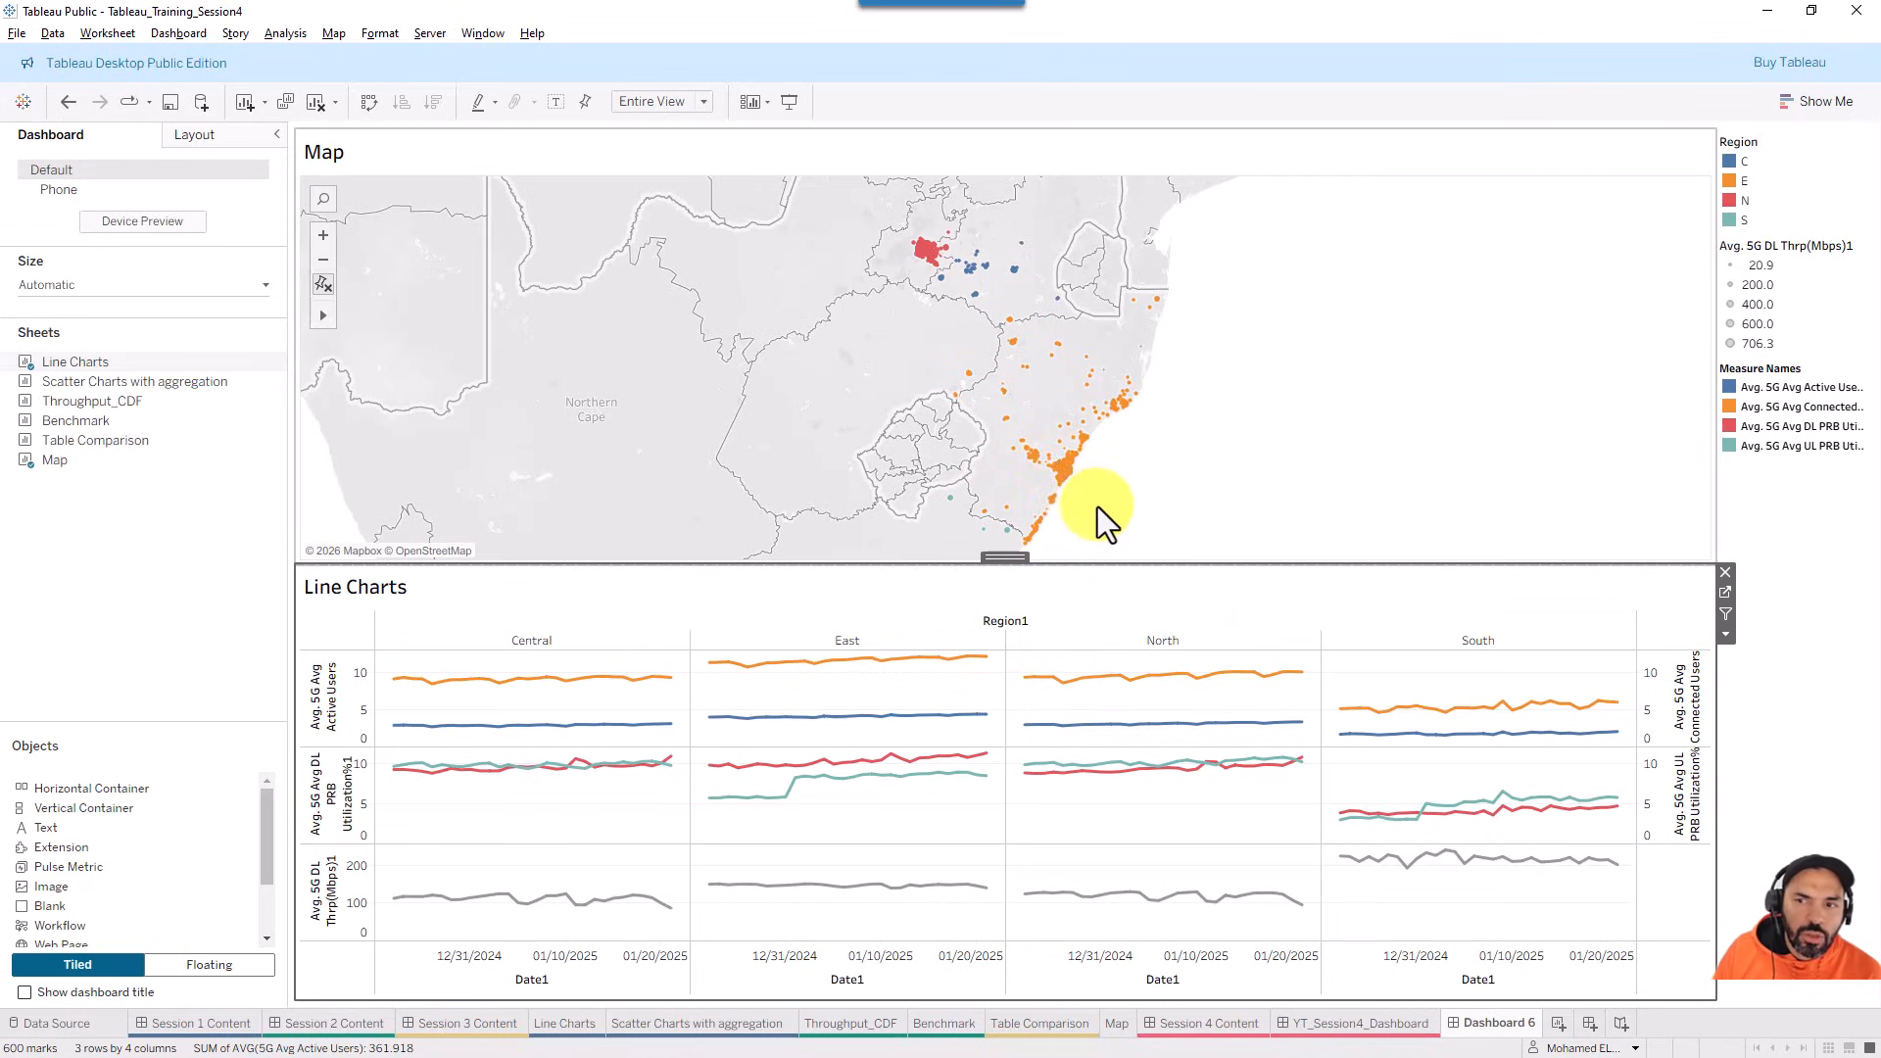
click(112, 596)
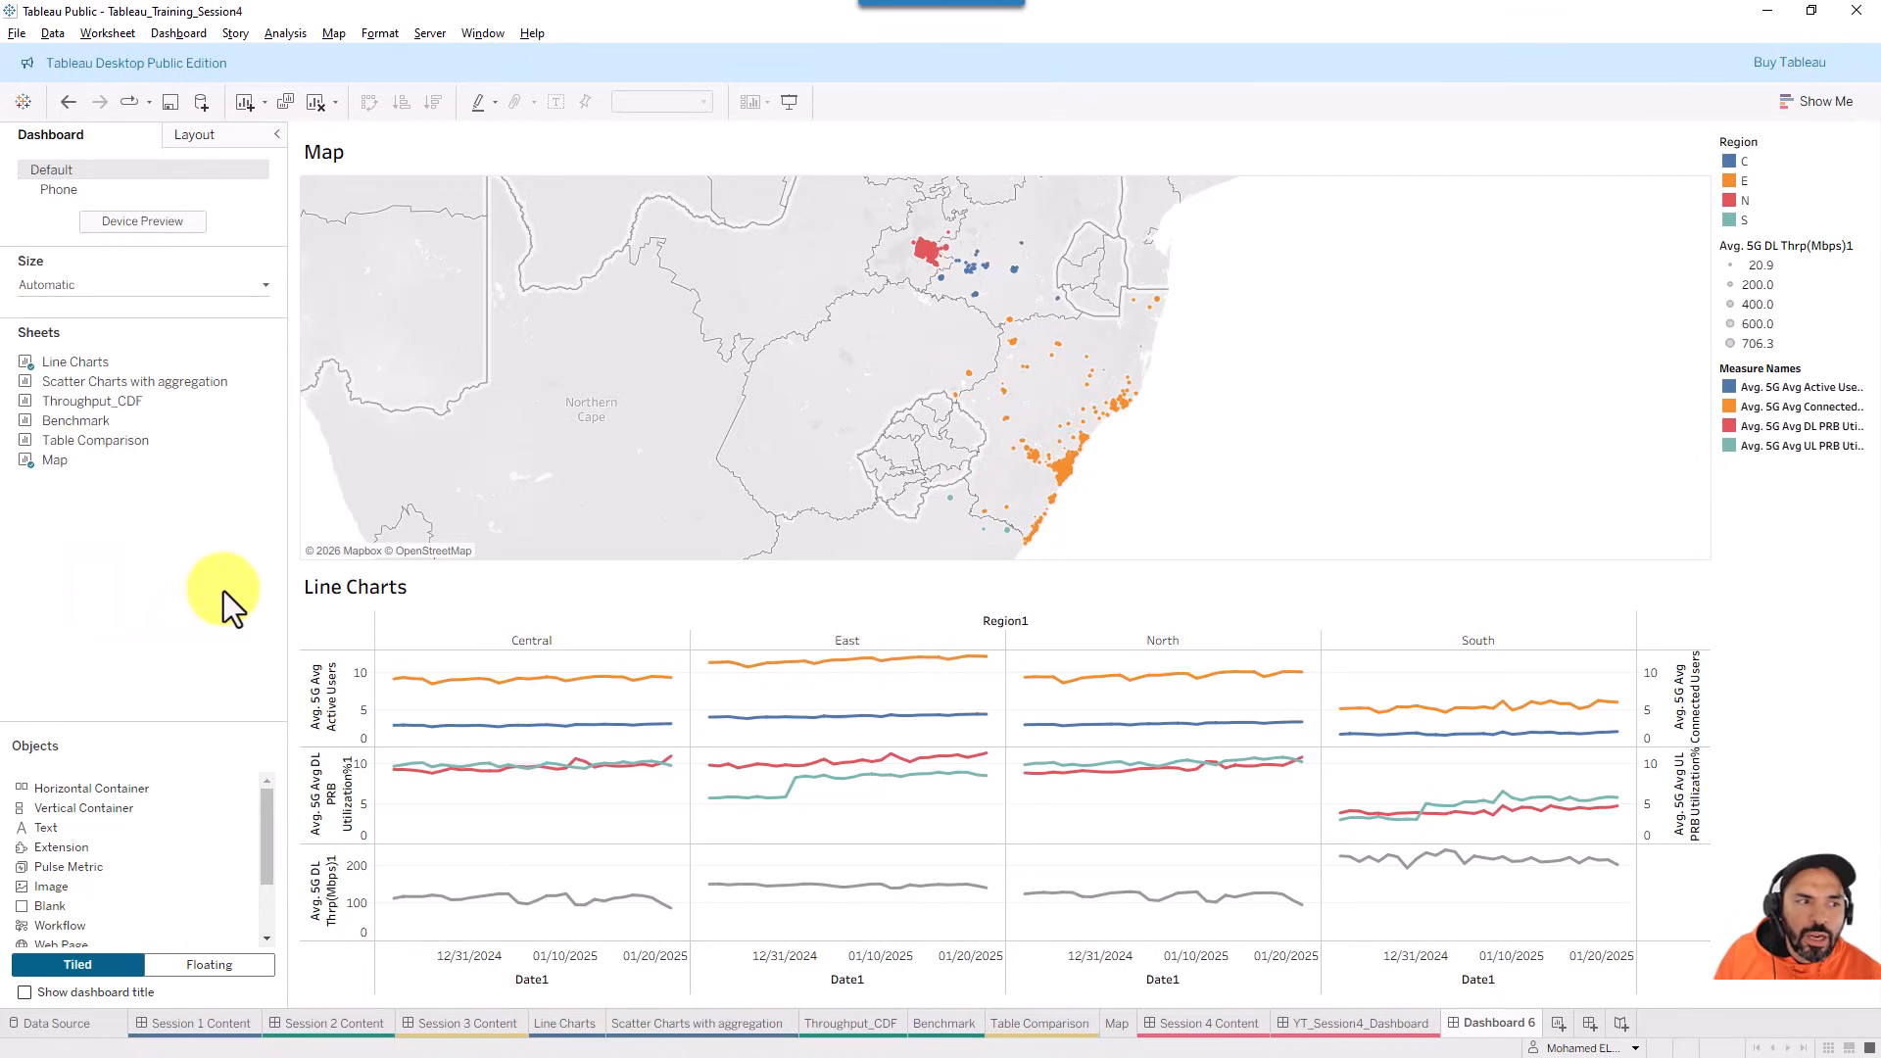
- Tile the Throughput_CDF sheet to the right of the Map and the Benchmark sheet to the right of Line Charts
mouse_move(131, 403)
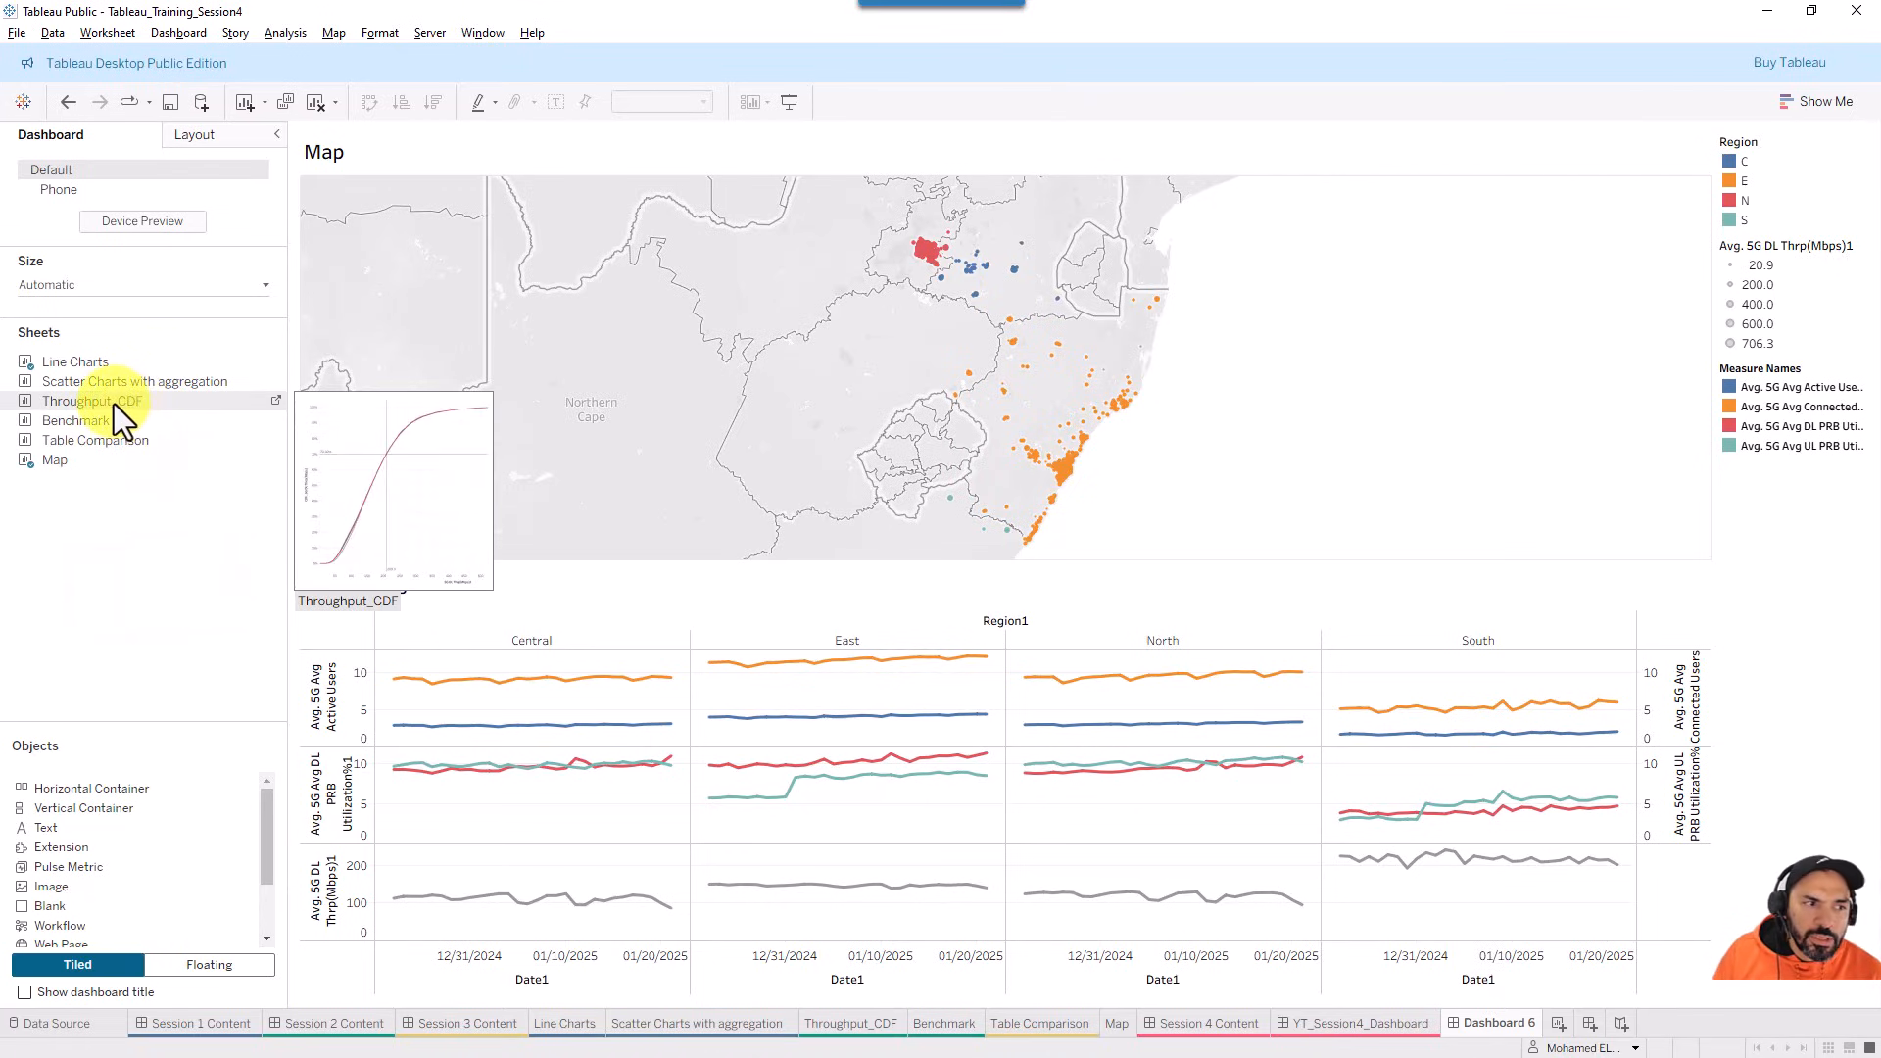
mouse_move(114, 403)
mouse_down()
mouse_move(1096, 403)
mouse_move(1406, 361)
mouse_up()
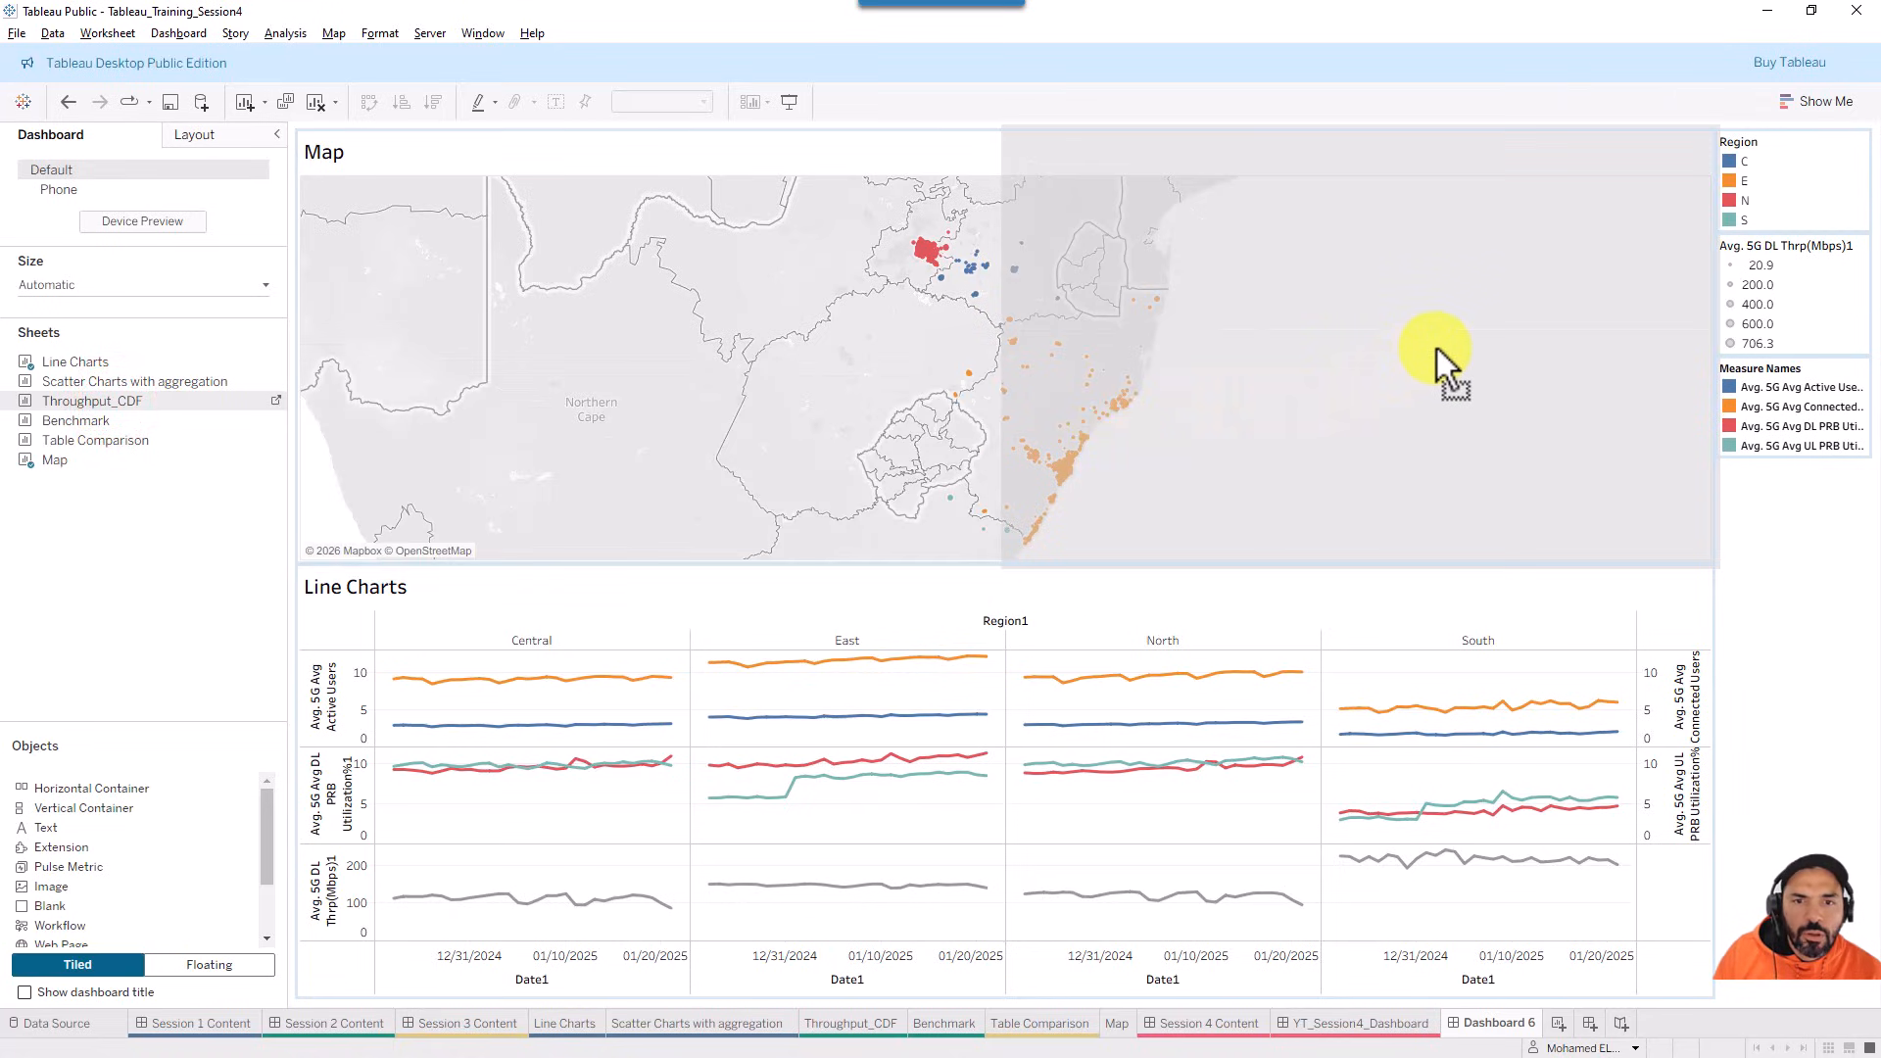
drag(1397, 389, 1392, 390)
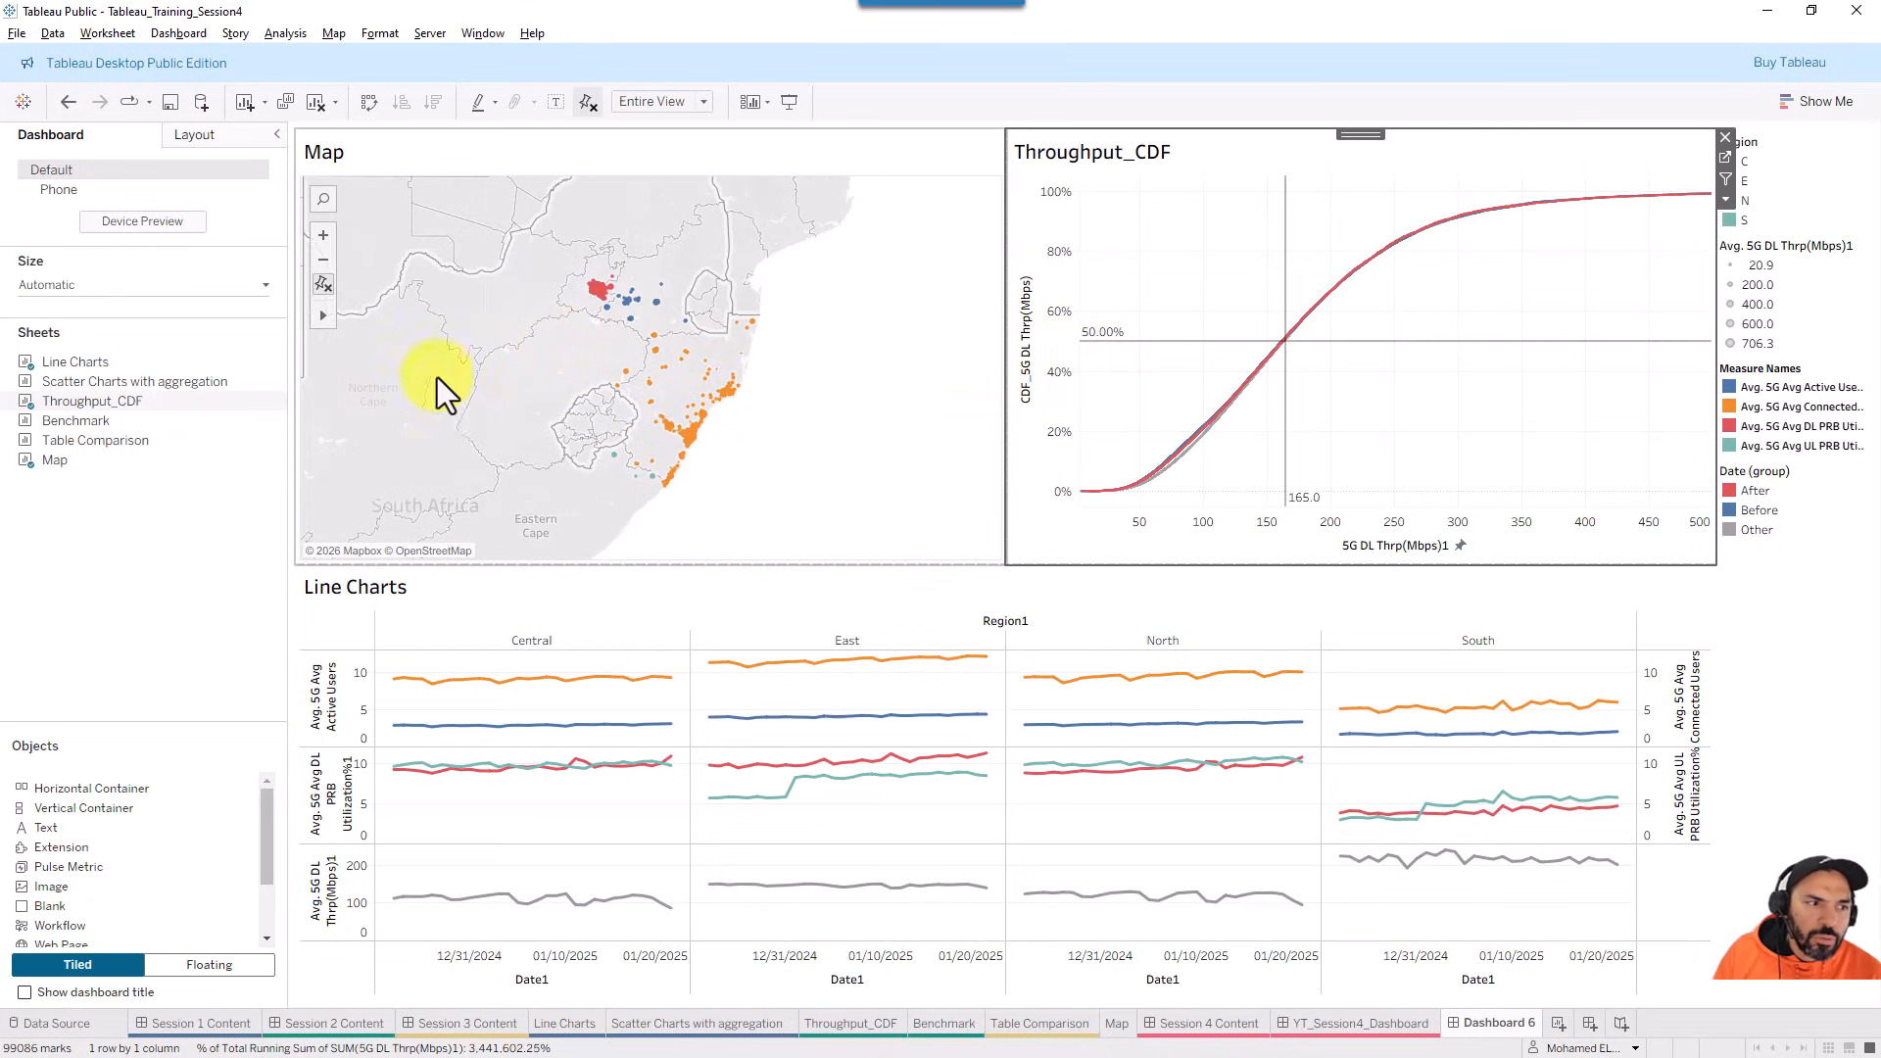
mouse_move(145, 419)
mouse_move(63, 426)
mouse_down()
mouse_move(747, 584)
mouse_move(1224, 772)
mouse_up()
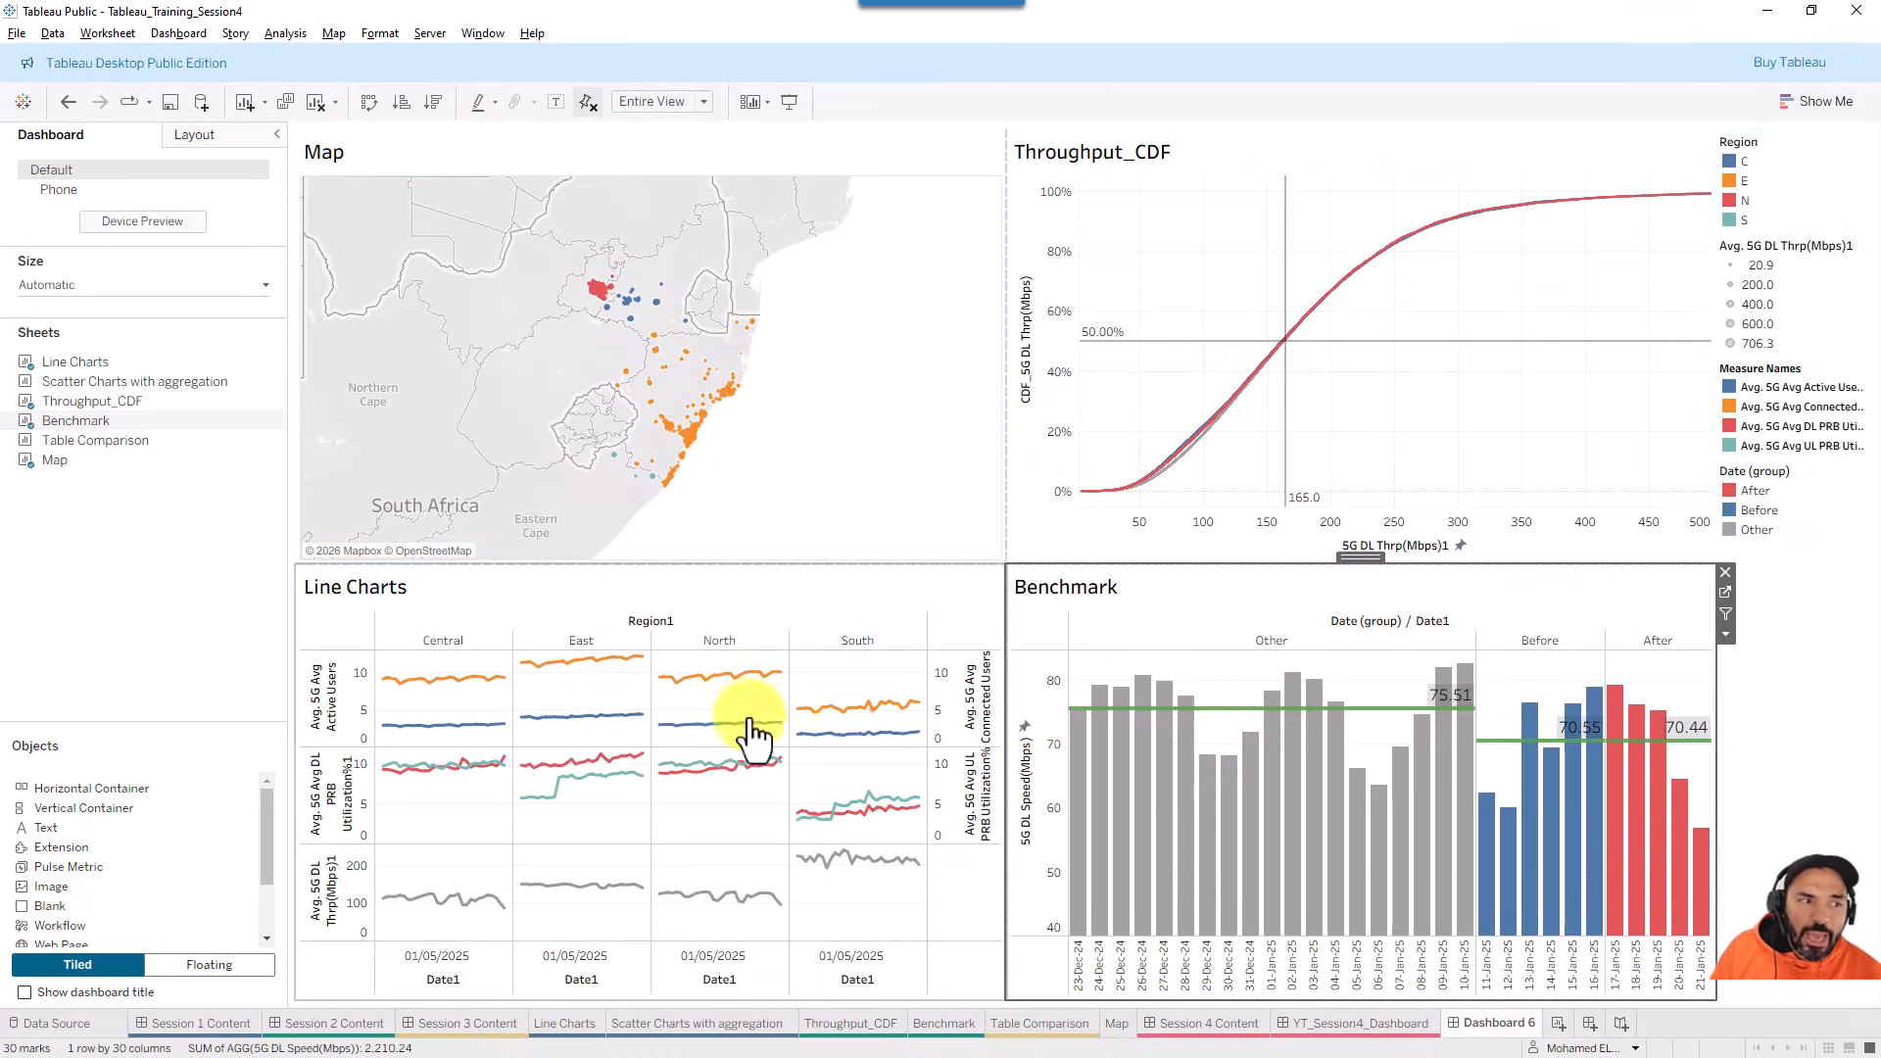
click(110, 532)
- Tile the Table Comparison sheet across the full dashboard width, above all the other sheets and legends
mouse_move(116, 450)
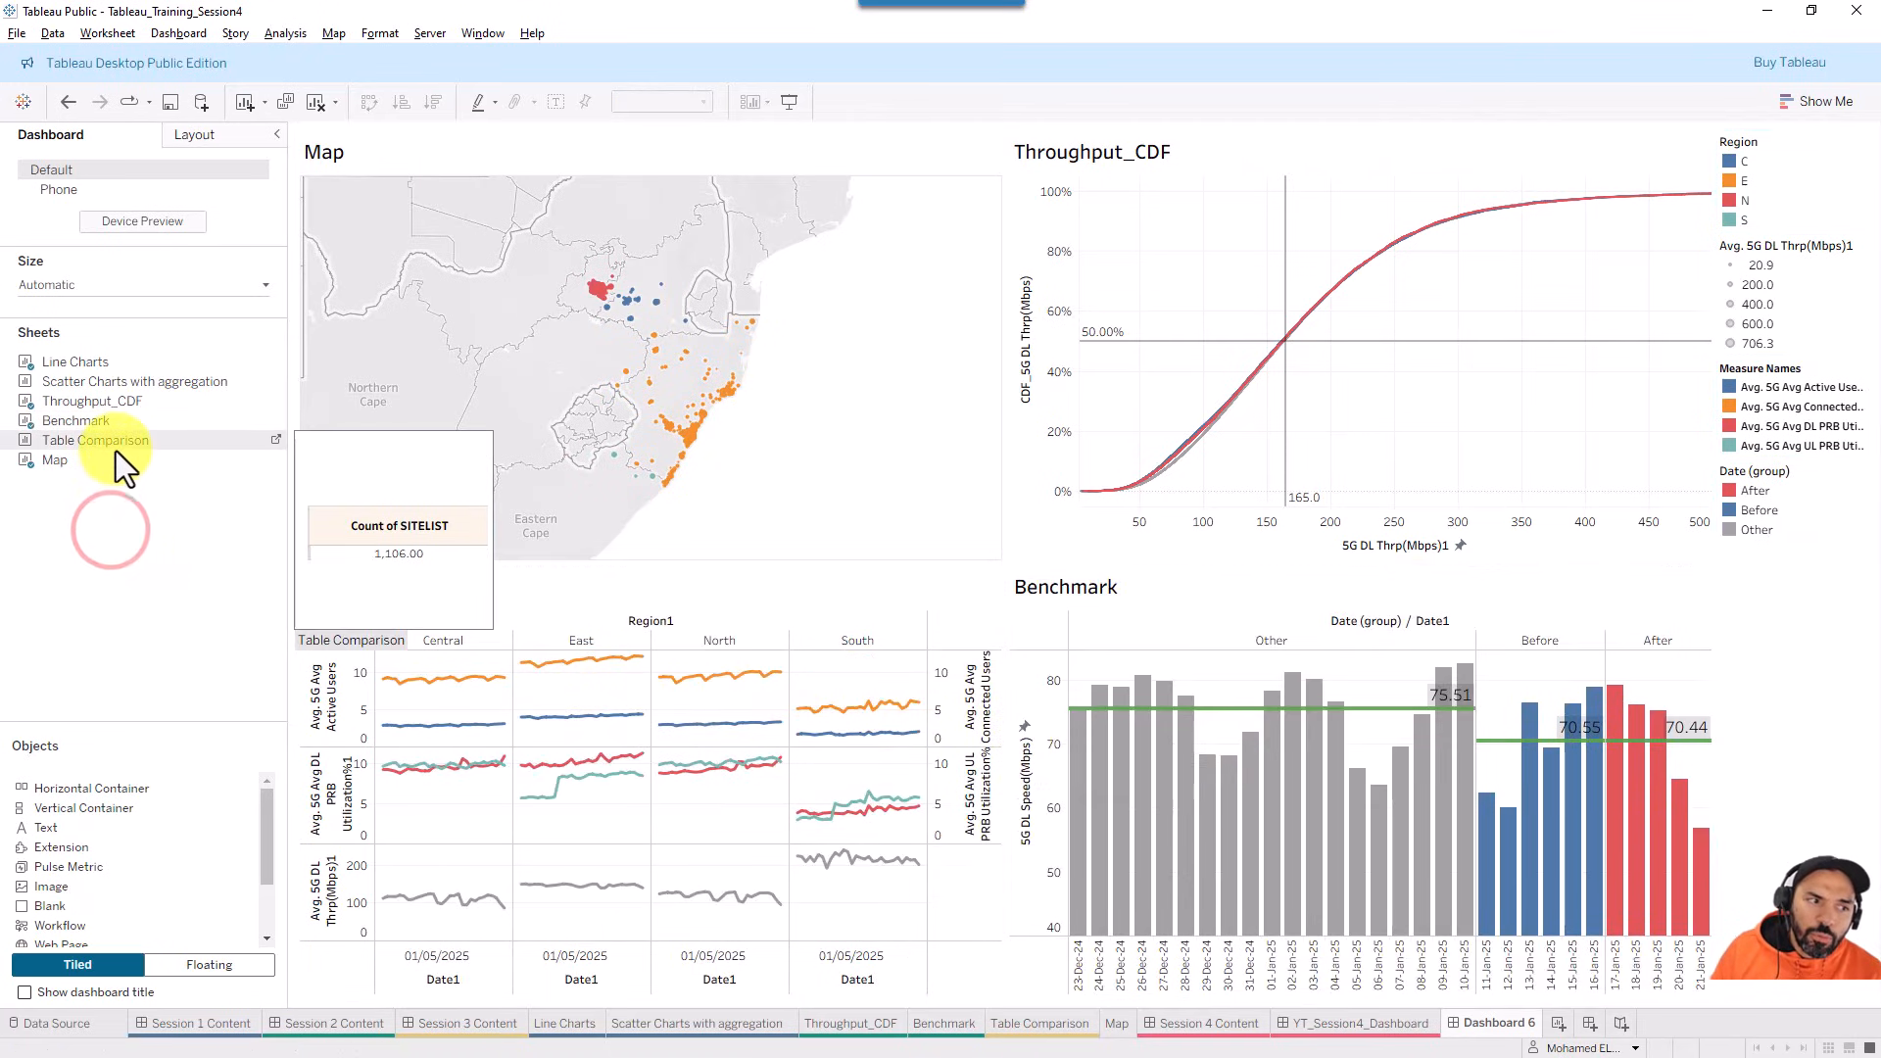
drag(97, 444, 981, 128)
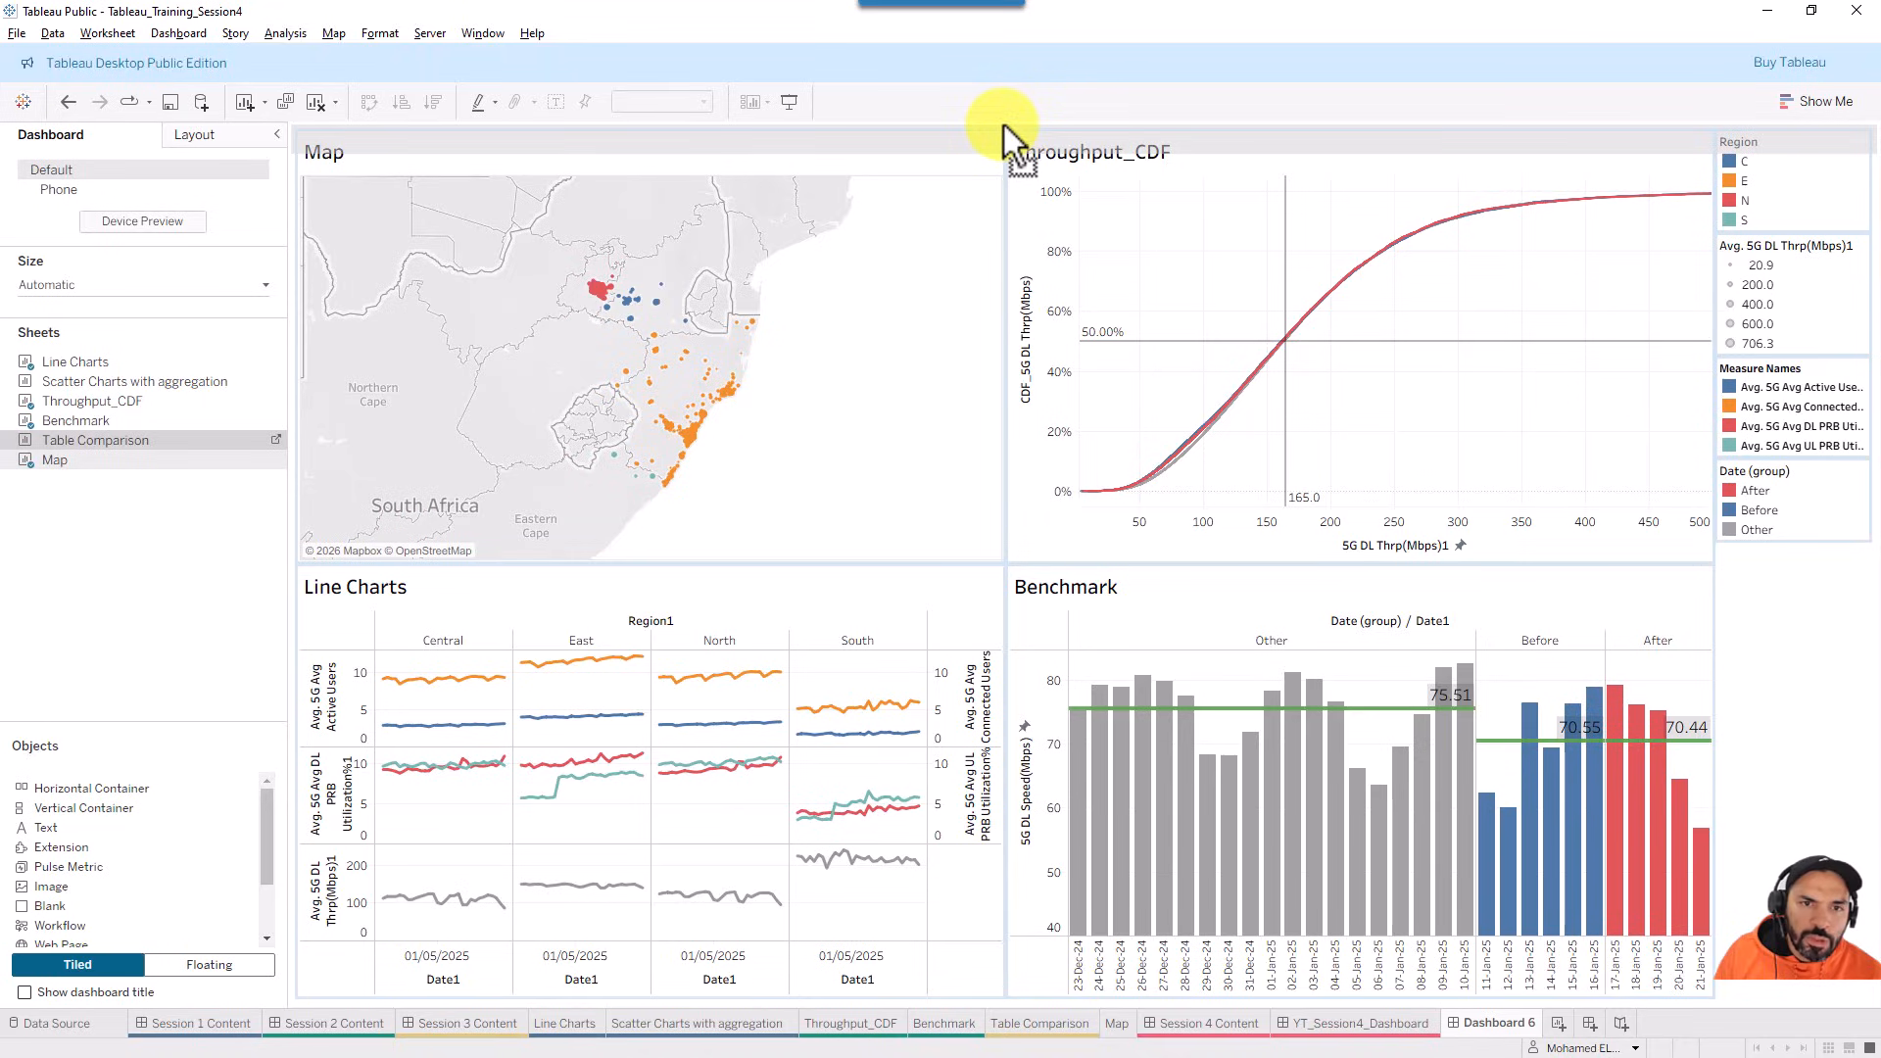
drag(1003, 125, 1003, 129)
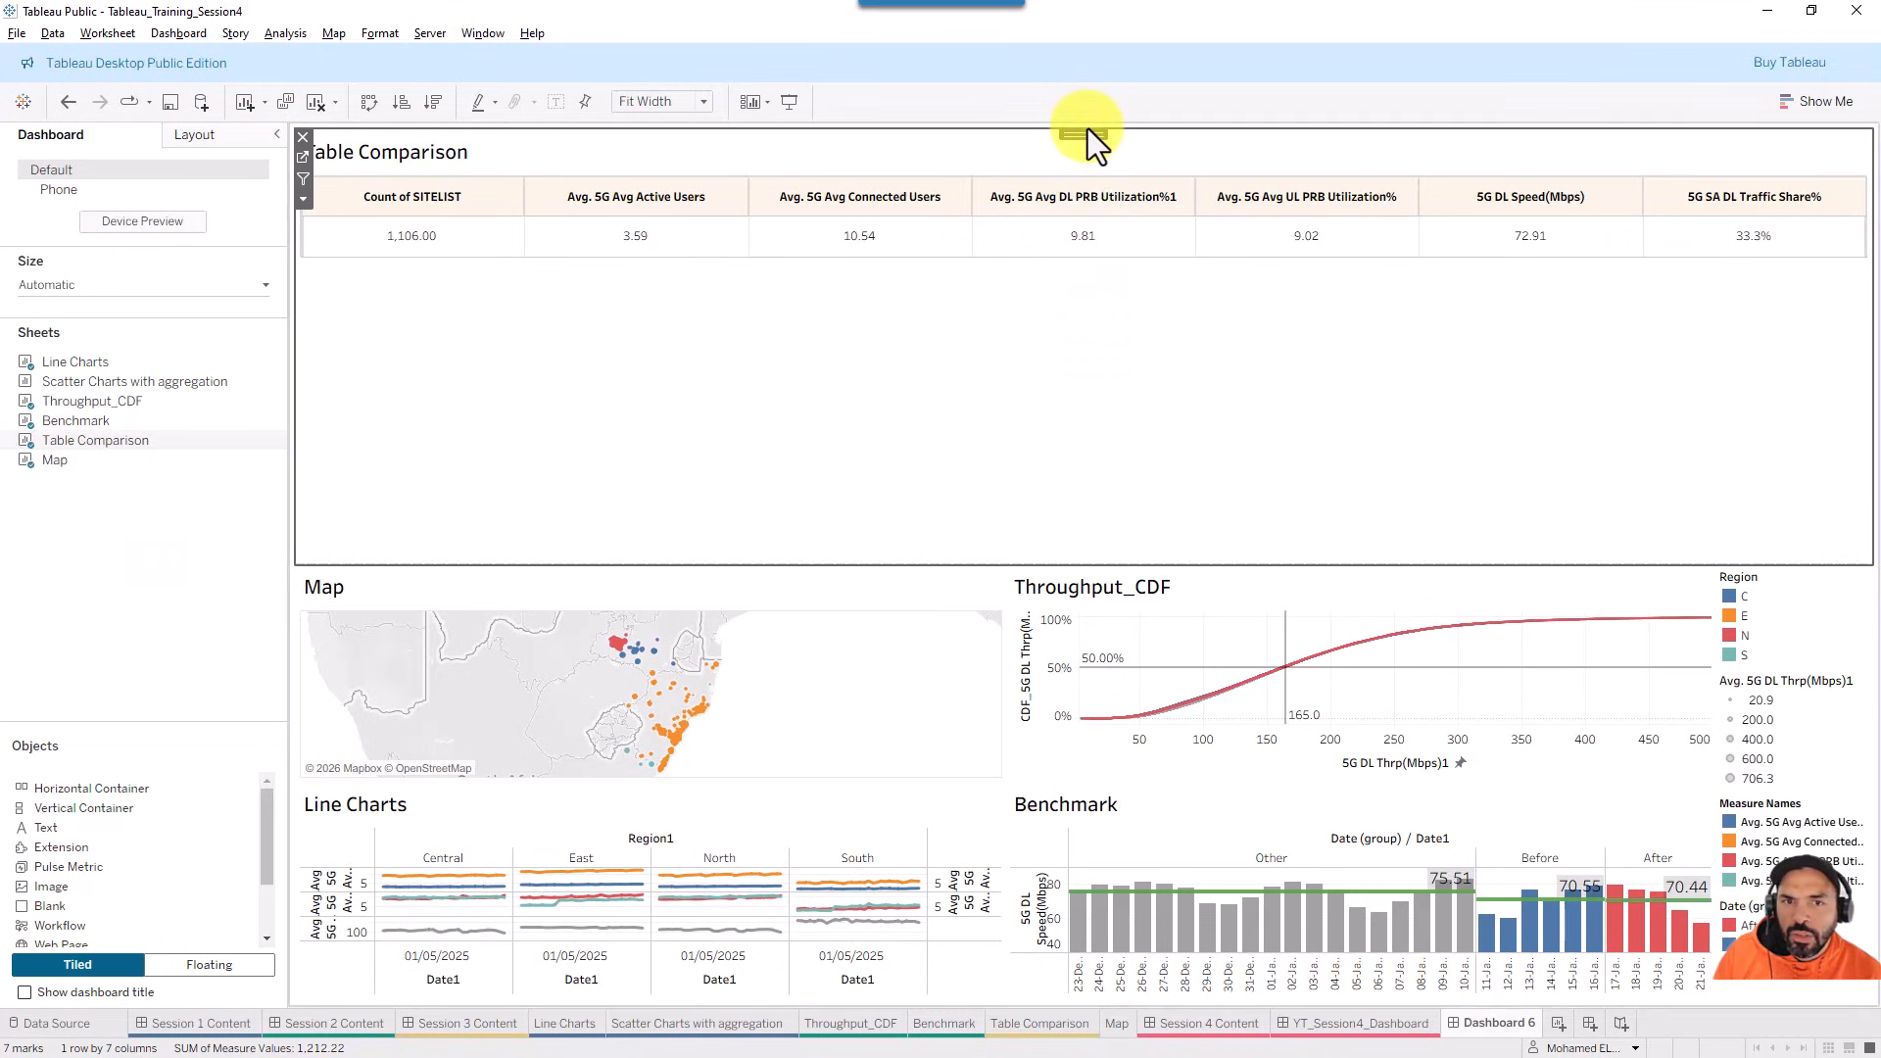
drag(1086, 134, 1090, 156)
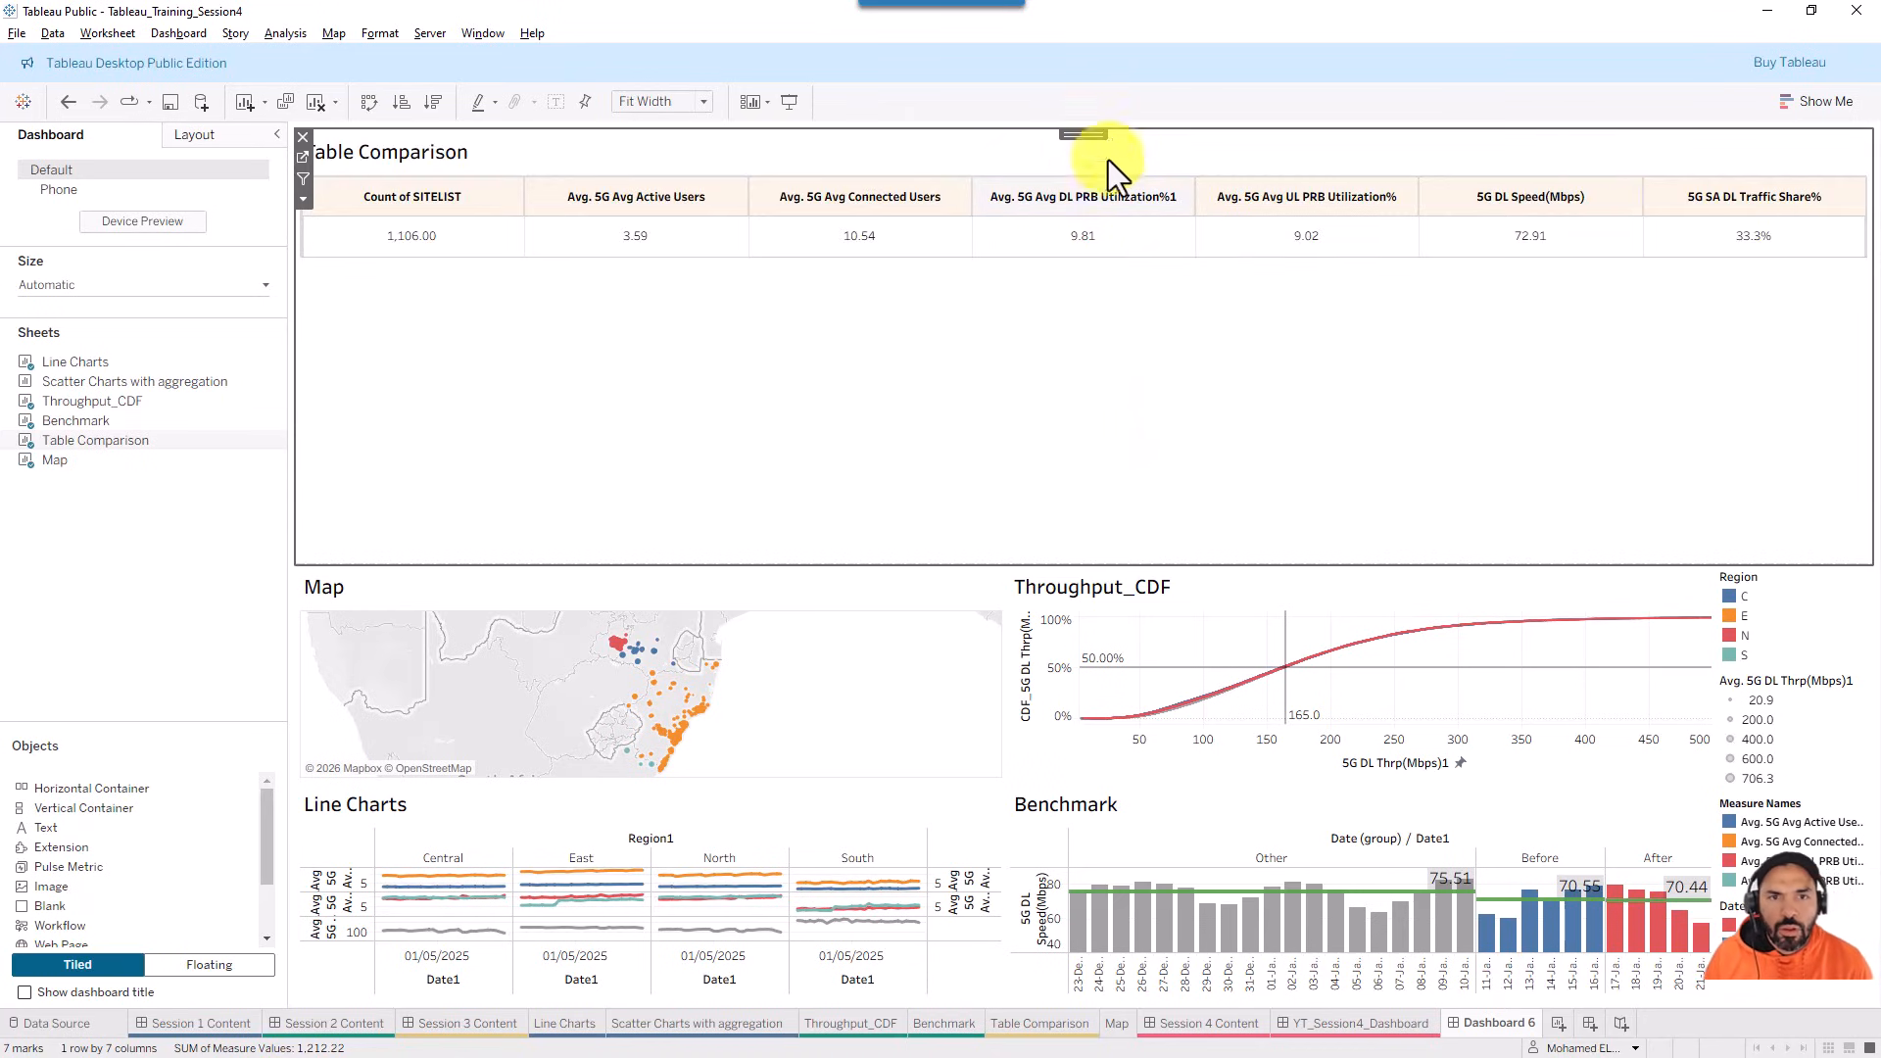
- Reduce the Table Comparison sheet's height so it ends just below its single data row
click(907, 586)
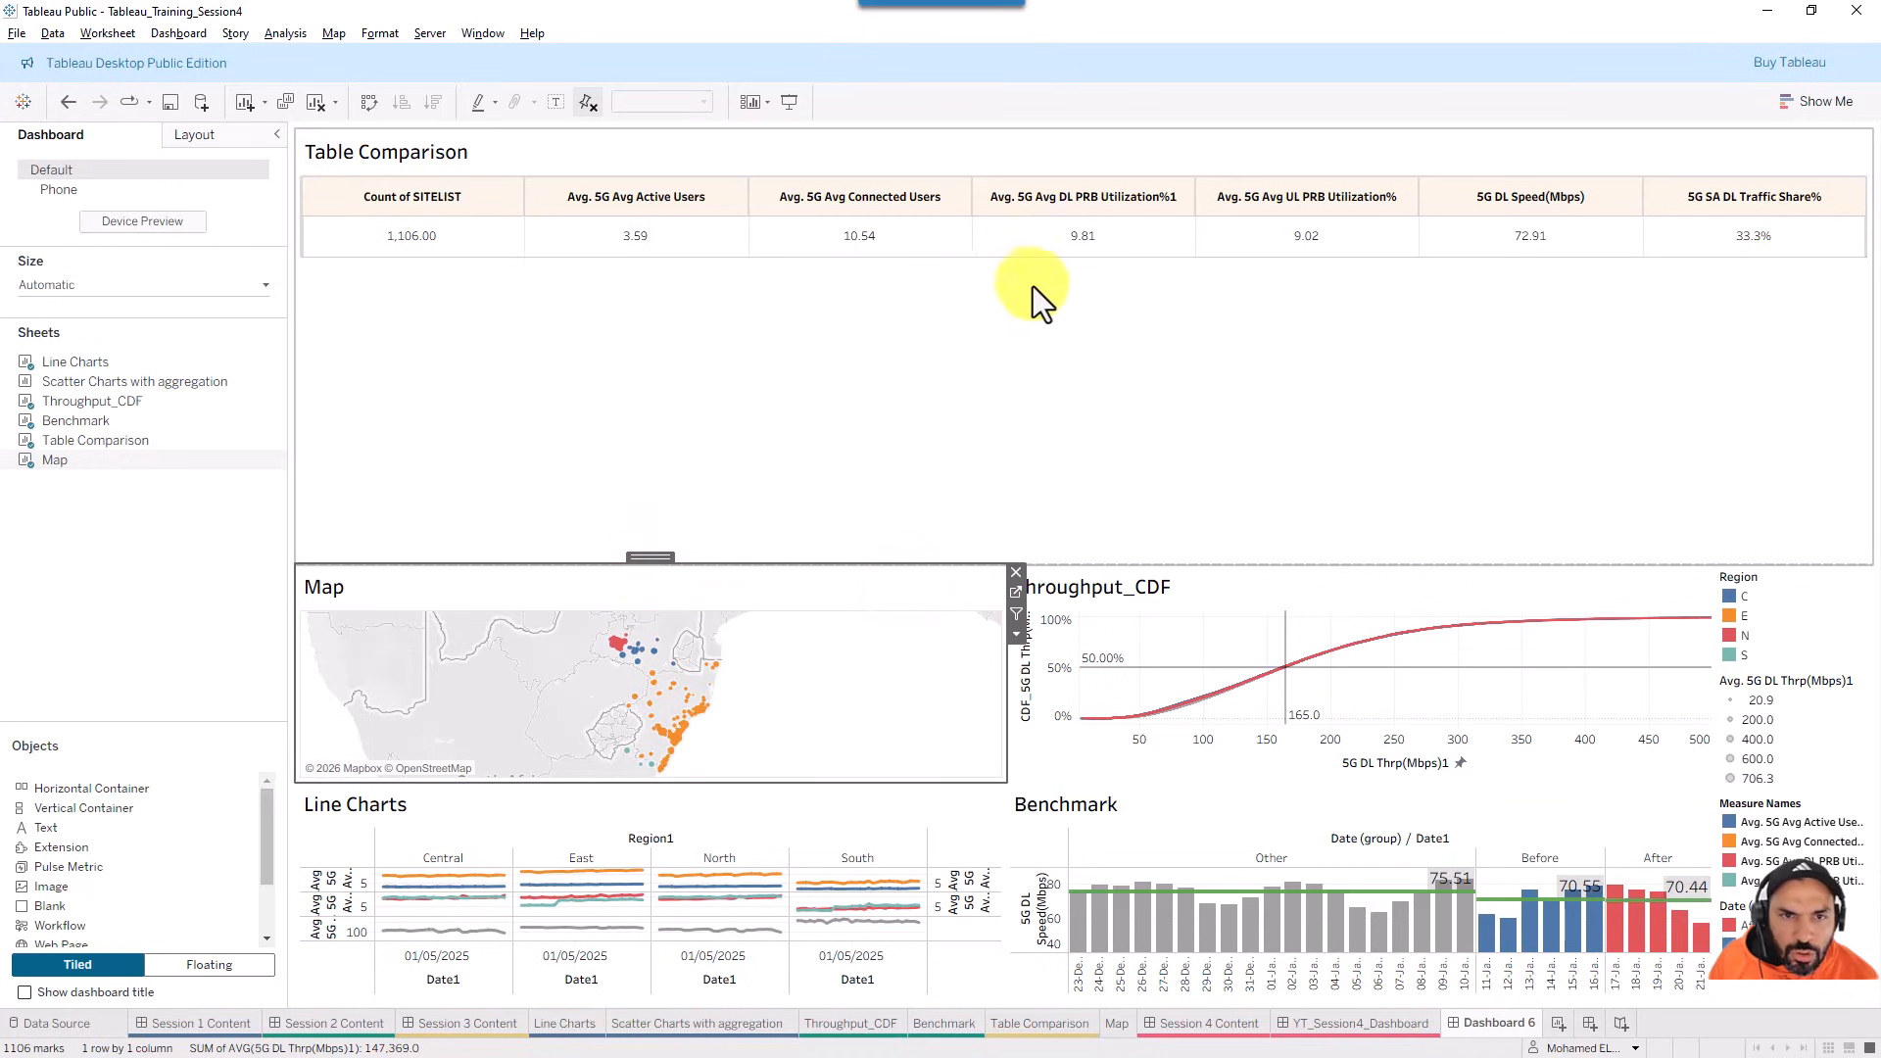
click(1113, 137)
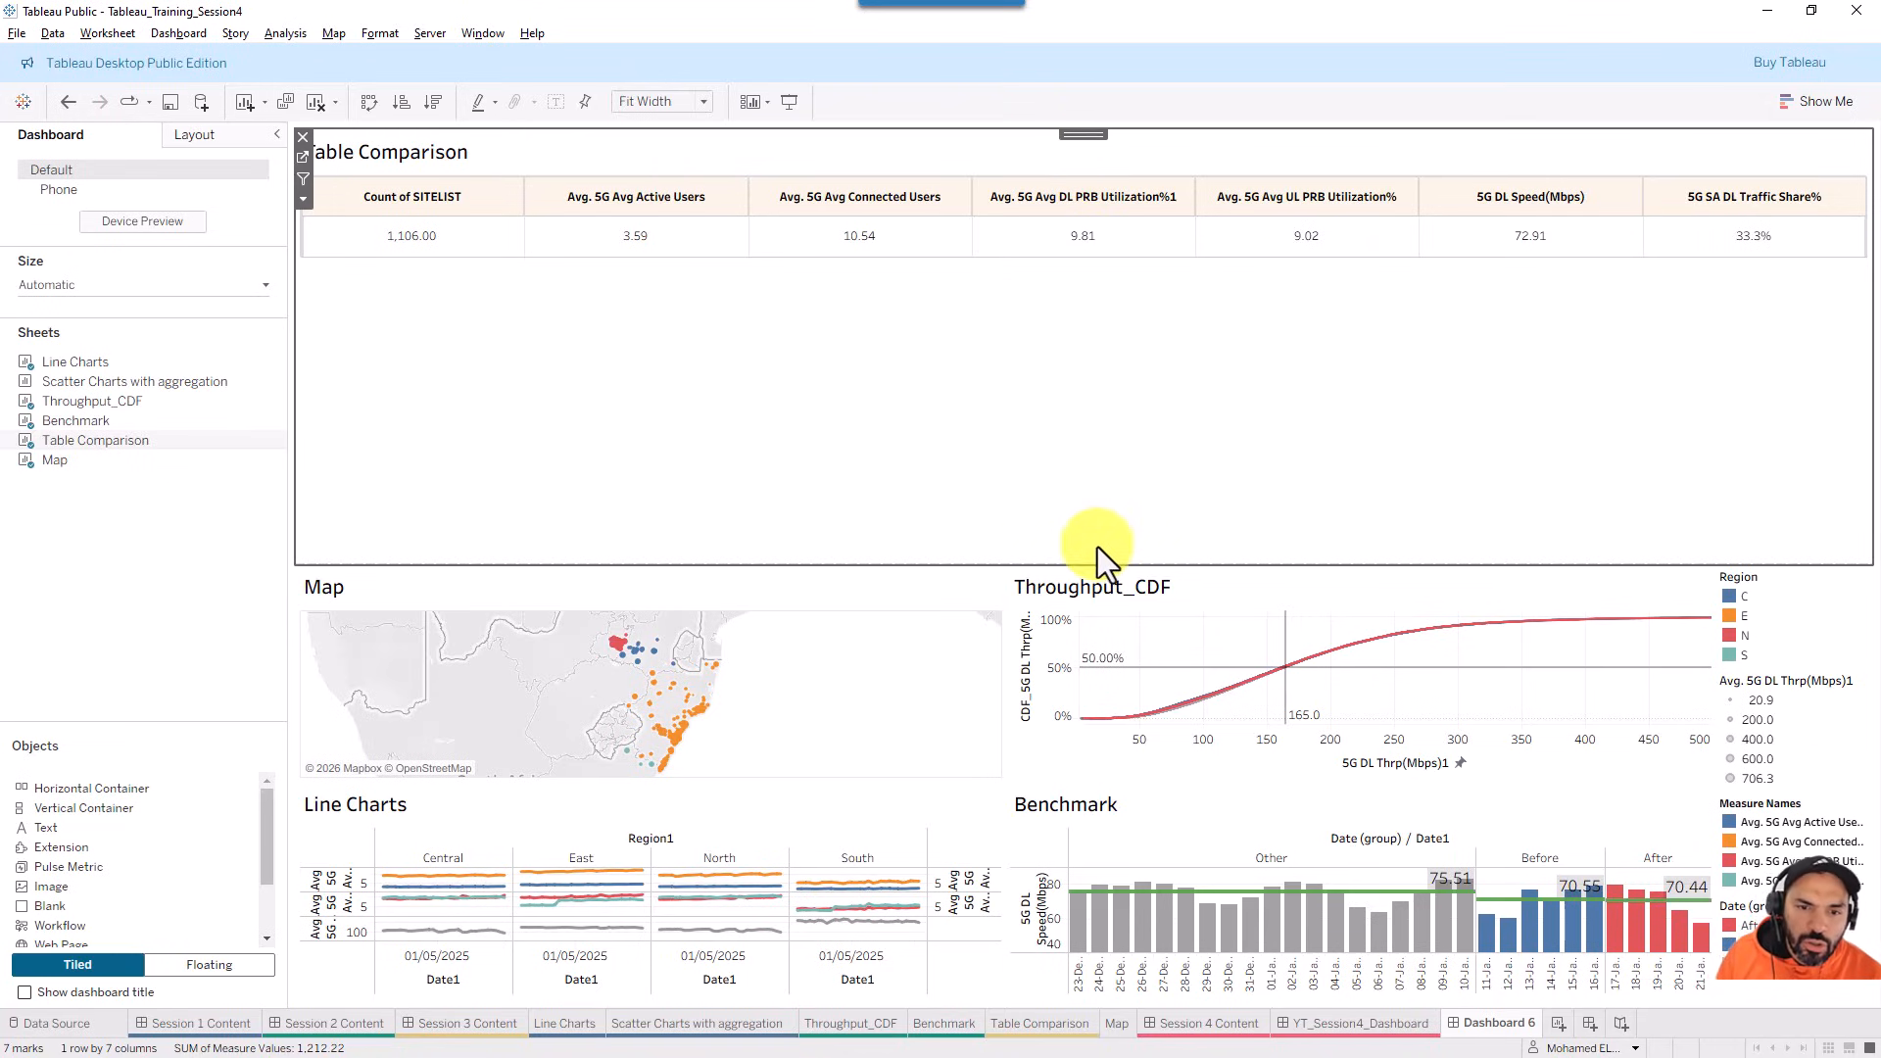
drag(1096, 566, 1096, 281)
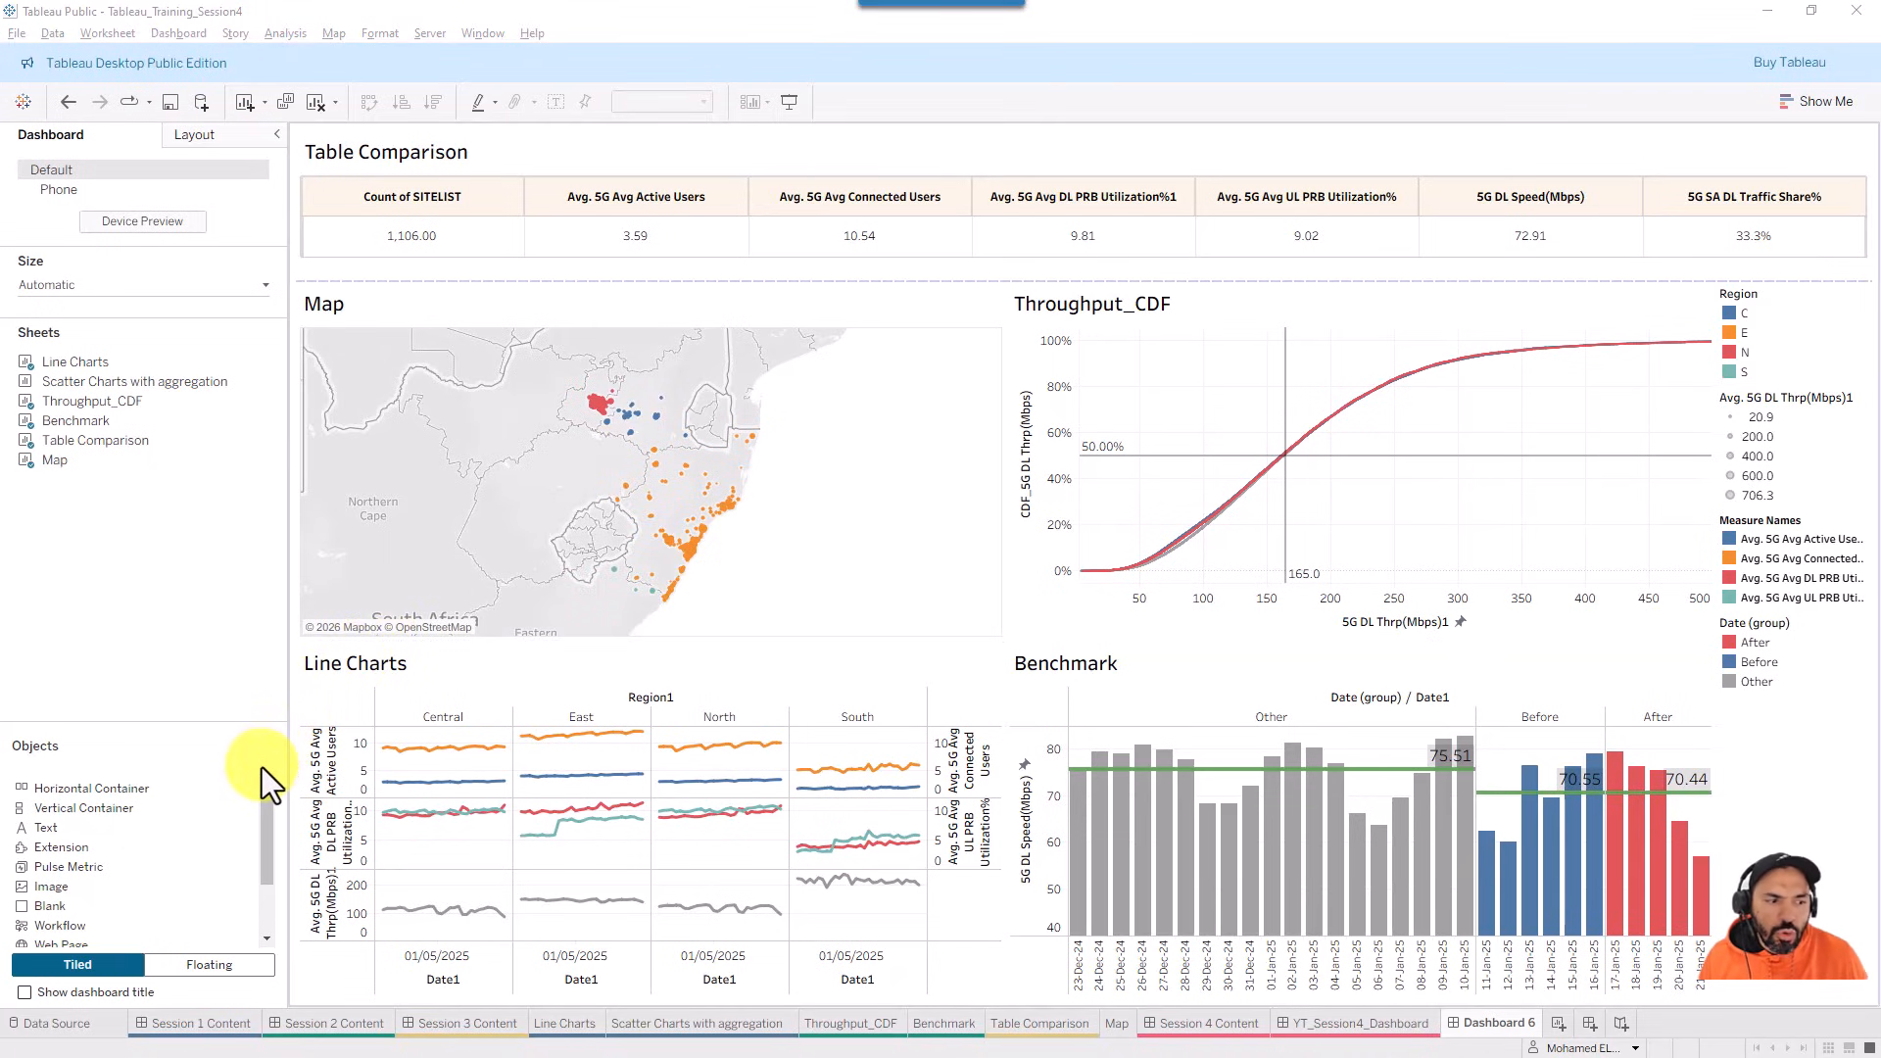
drag(262, 767, 55, 981)
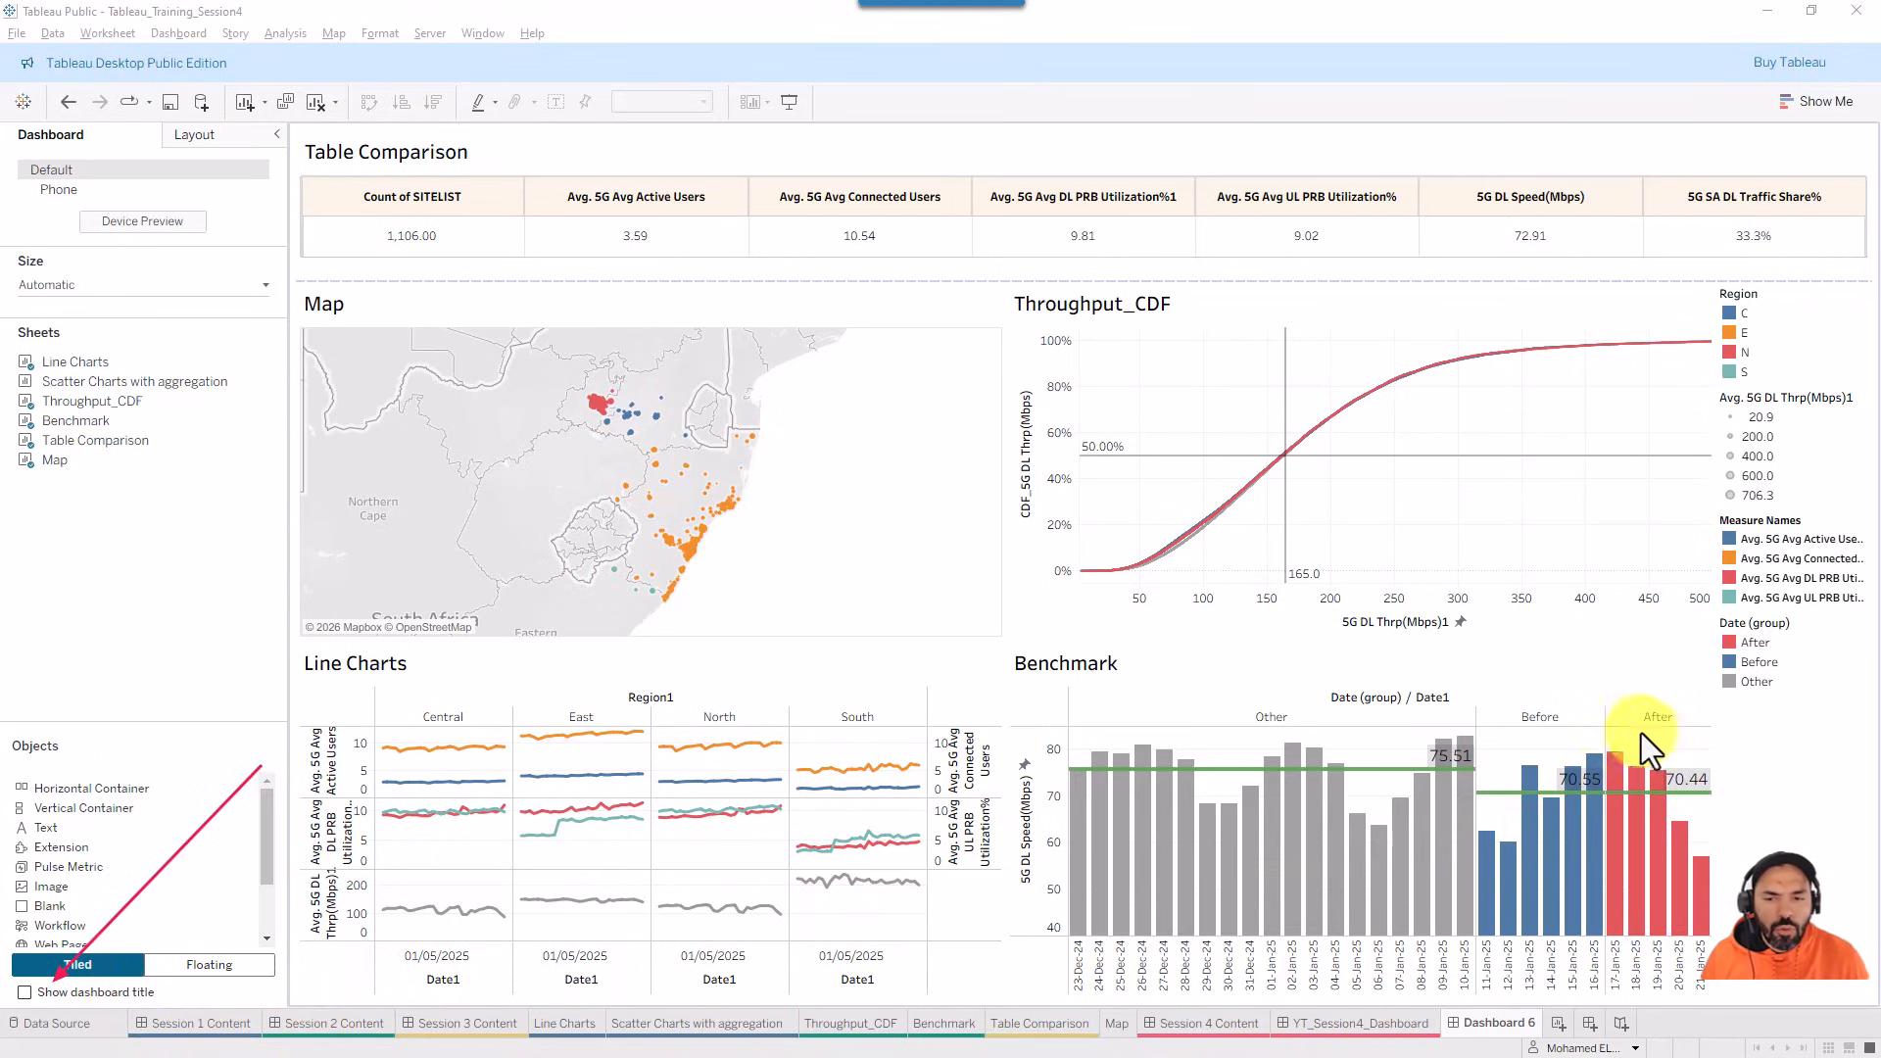
mouse_move(1631, 726)
mouse_down()
mouse_move(1479, 1041)
mouse_move(1484, 1004)
mouse_up()
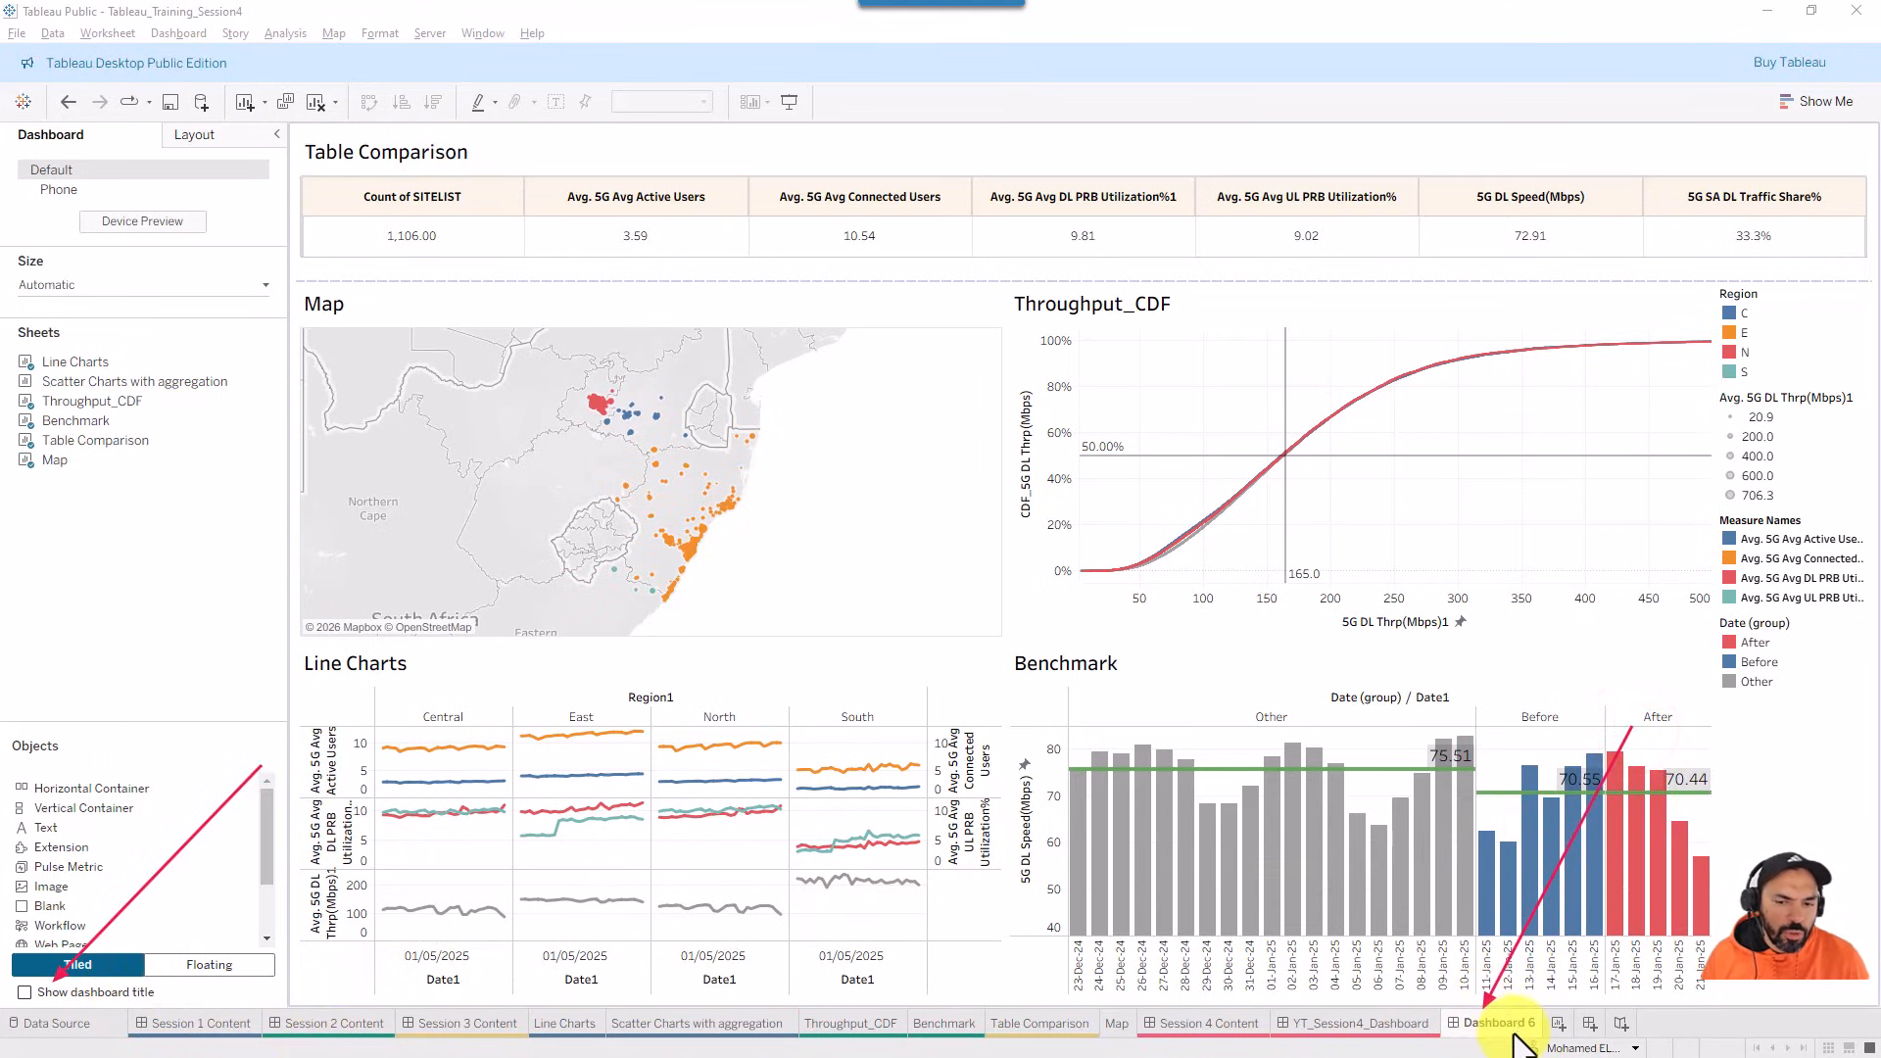
key(Escape)
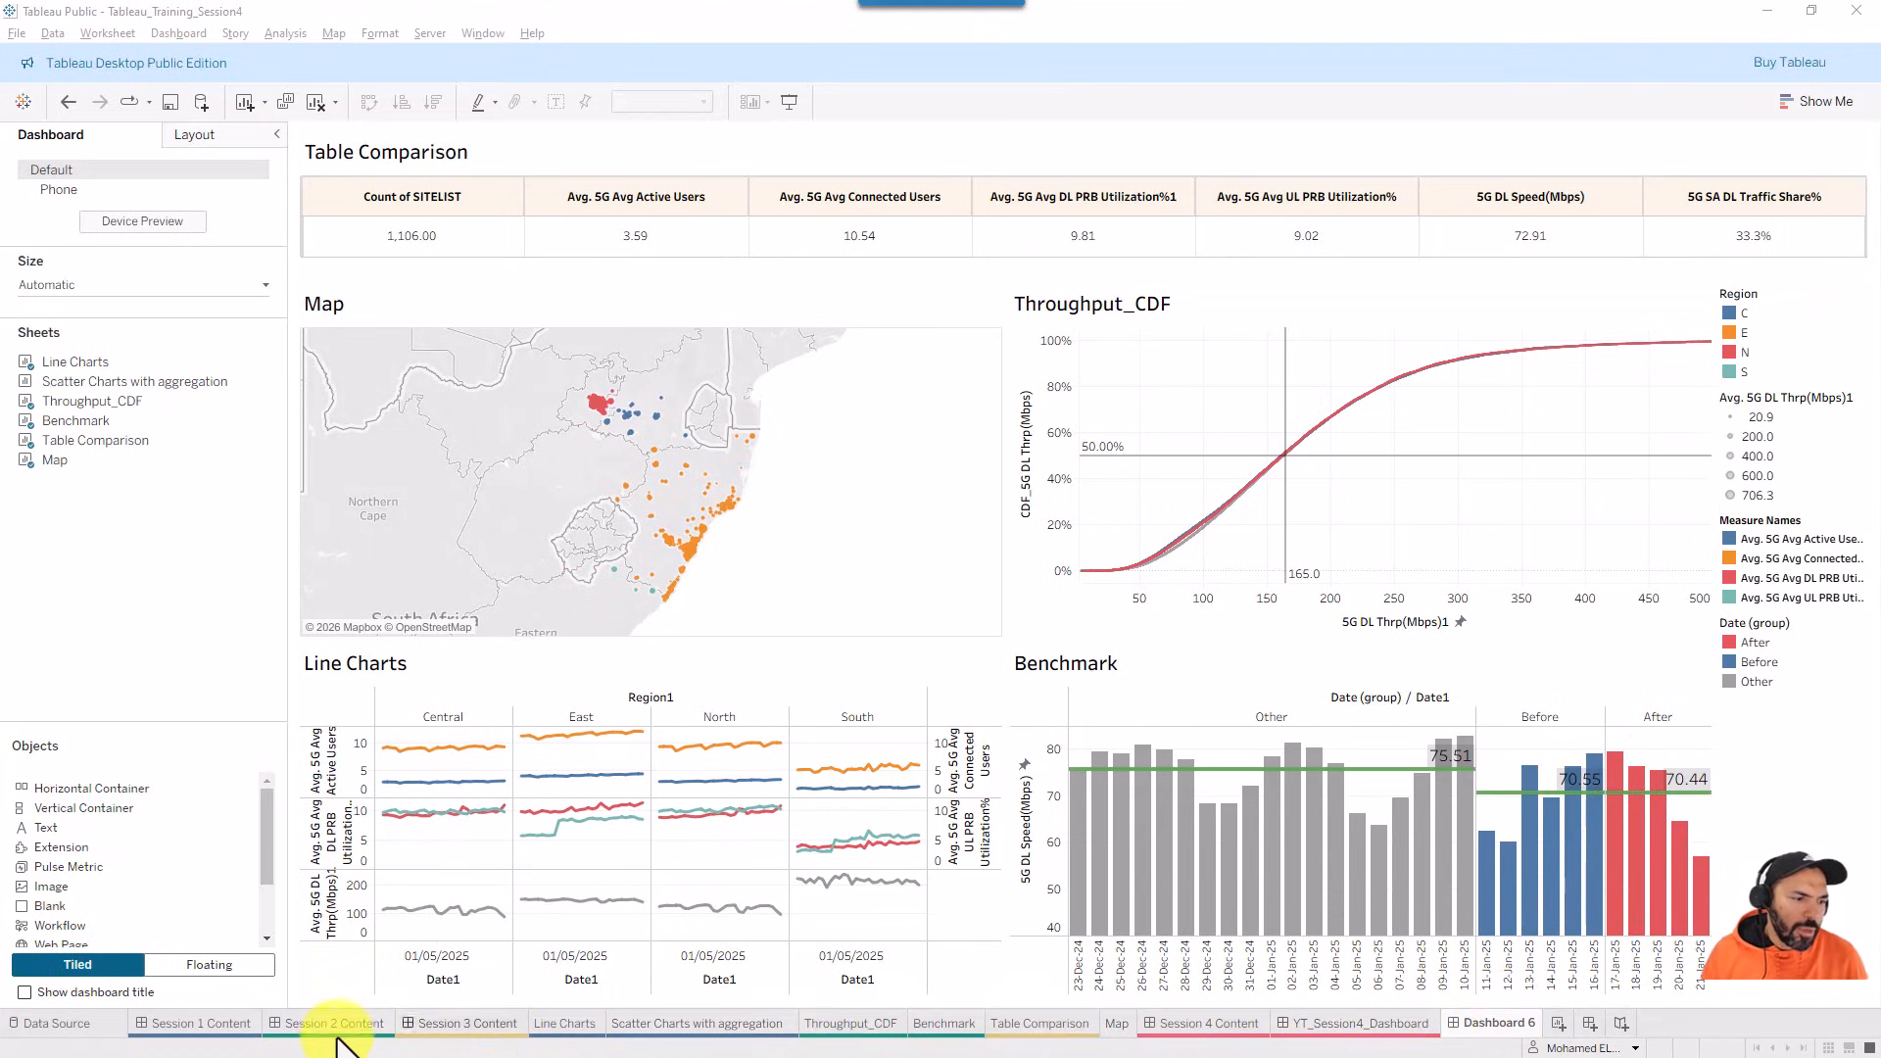
- Show the dashboard title and replace its text with "YT_S4_Dashboard"
click(23, 991)
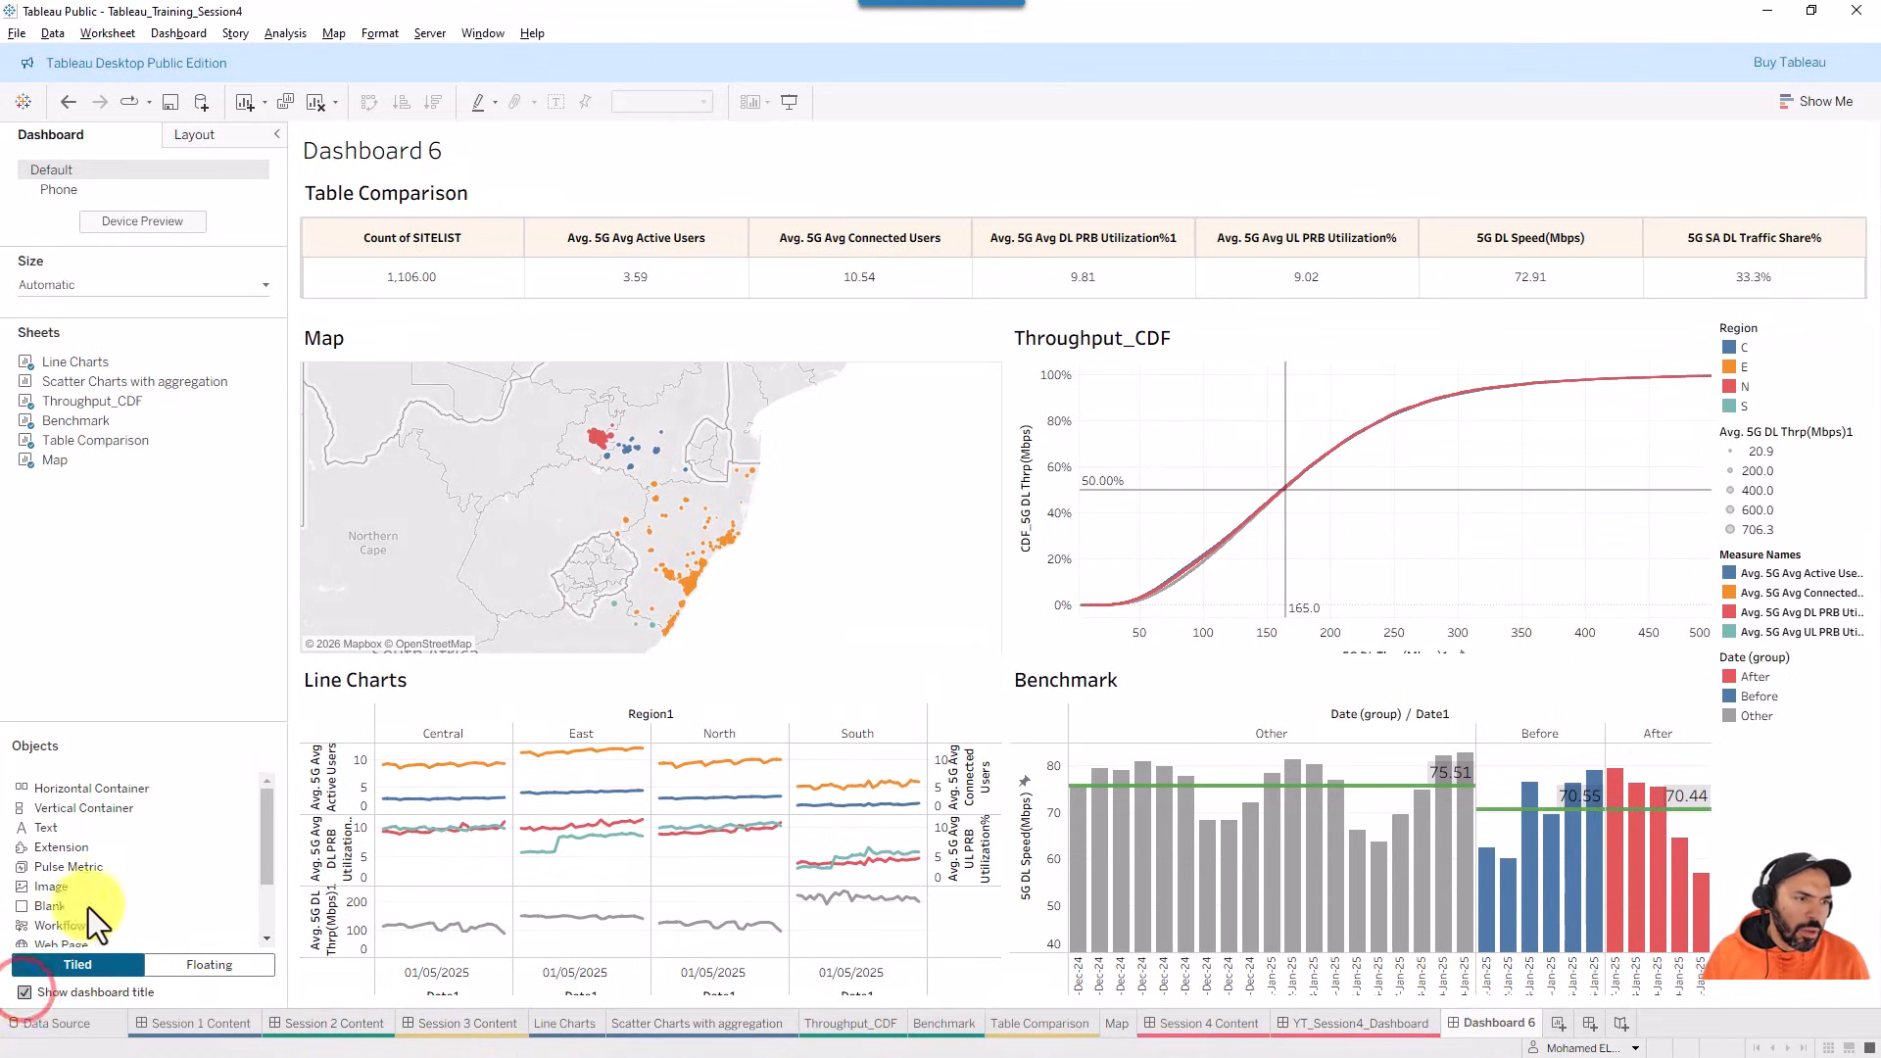
drag(831, 159, 452, 155)
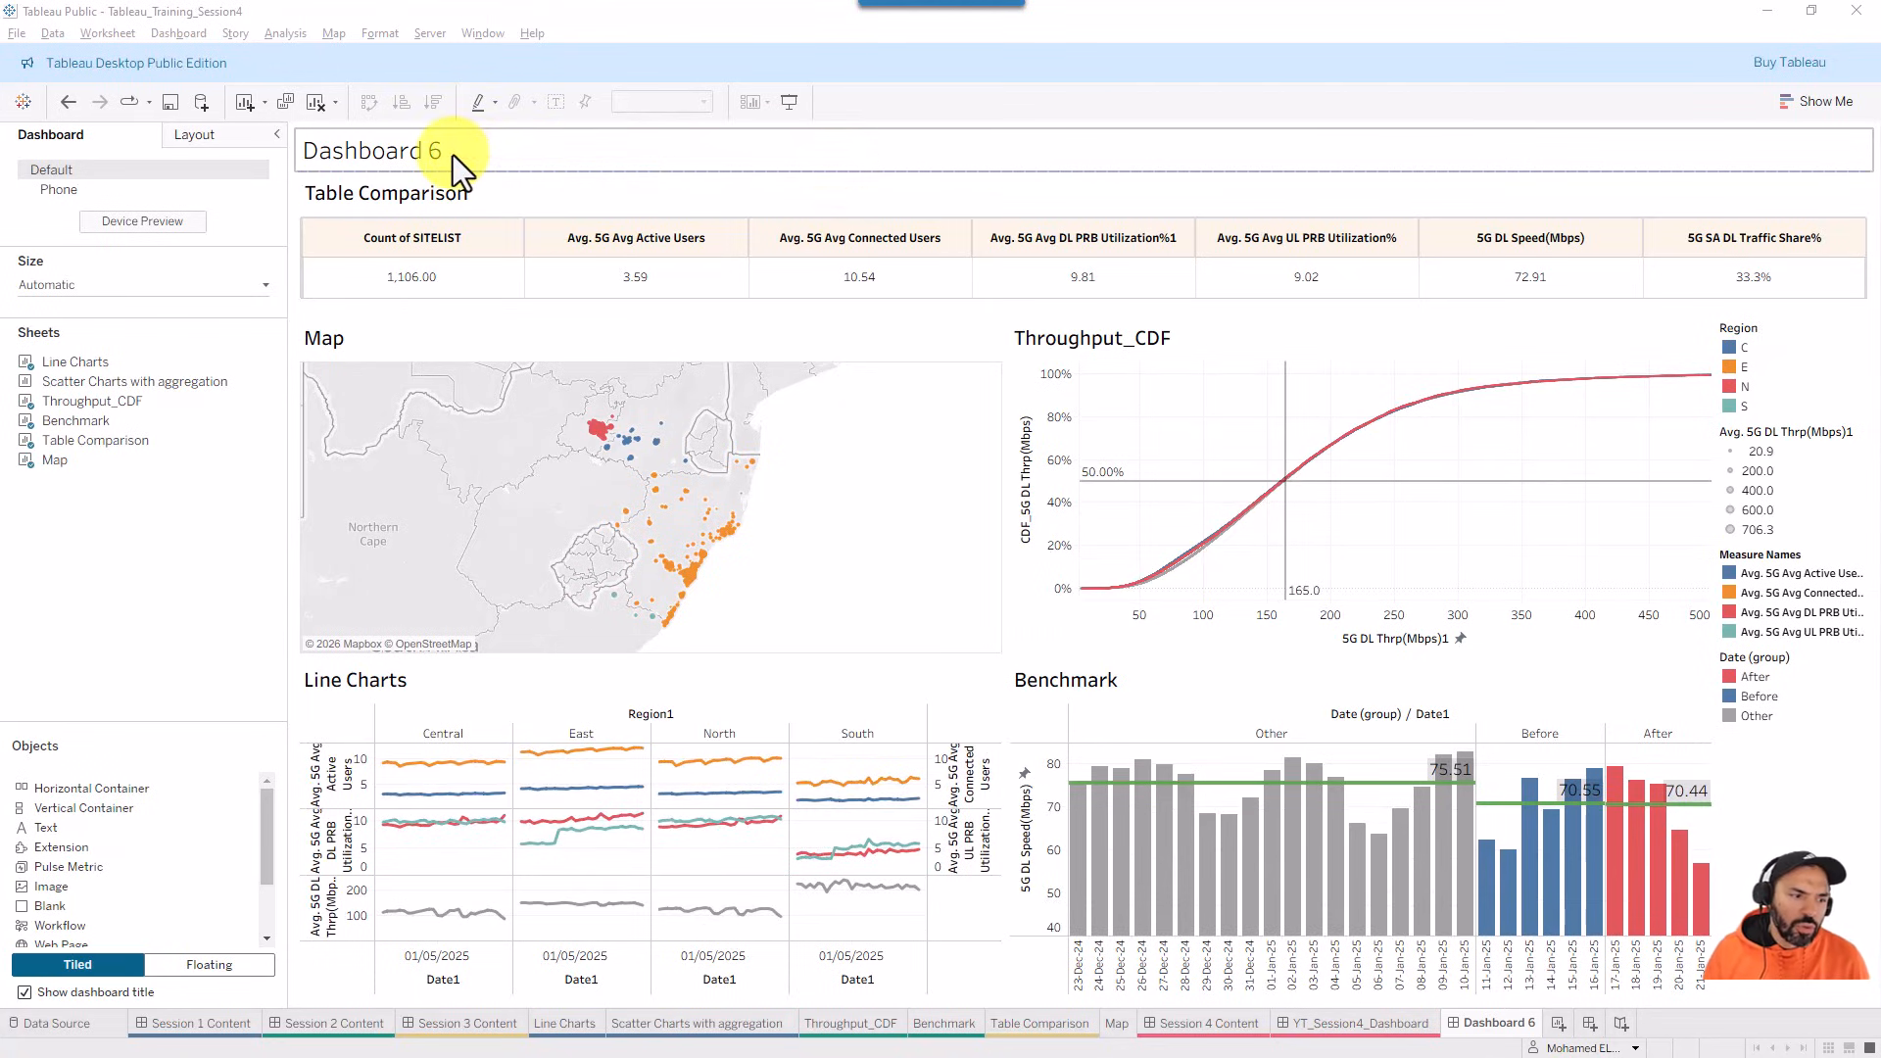
double_click(427, 149)
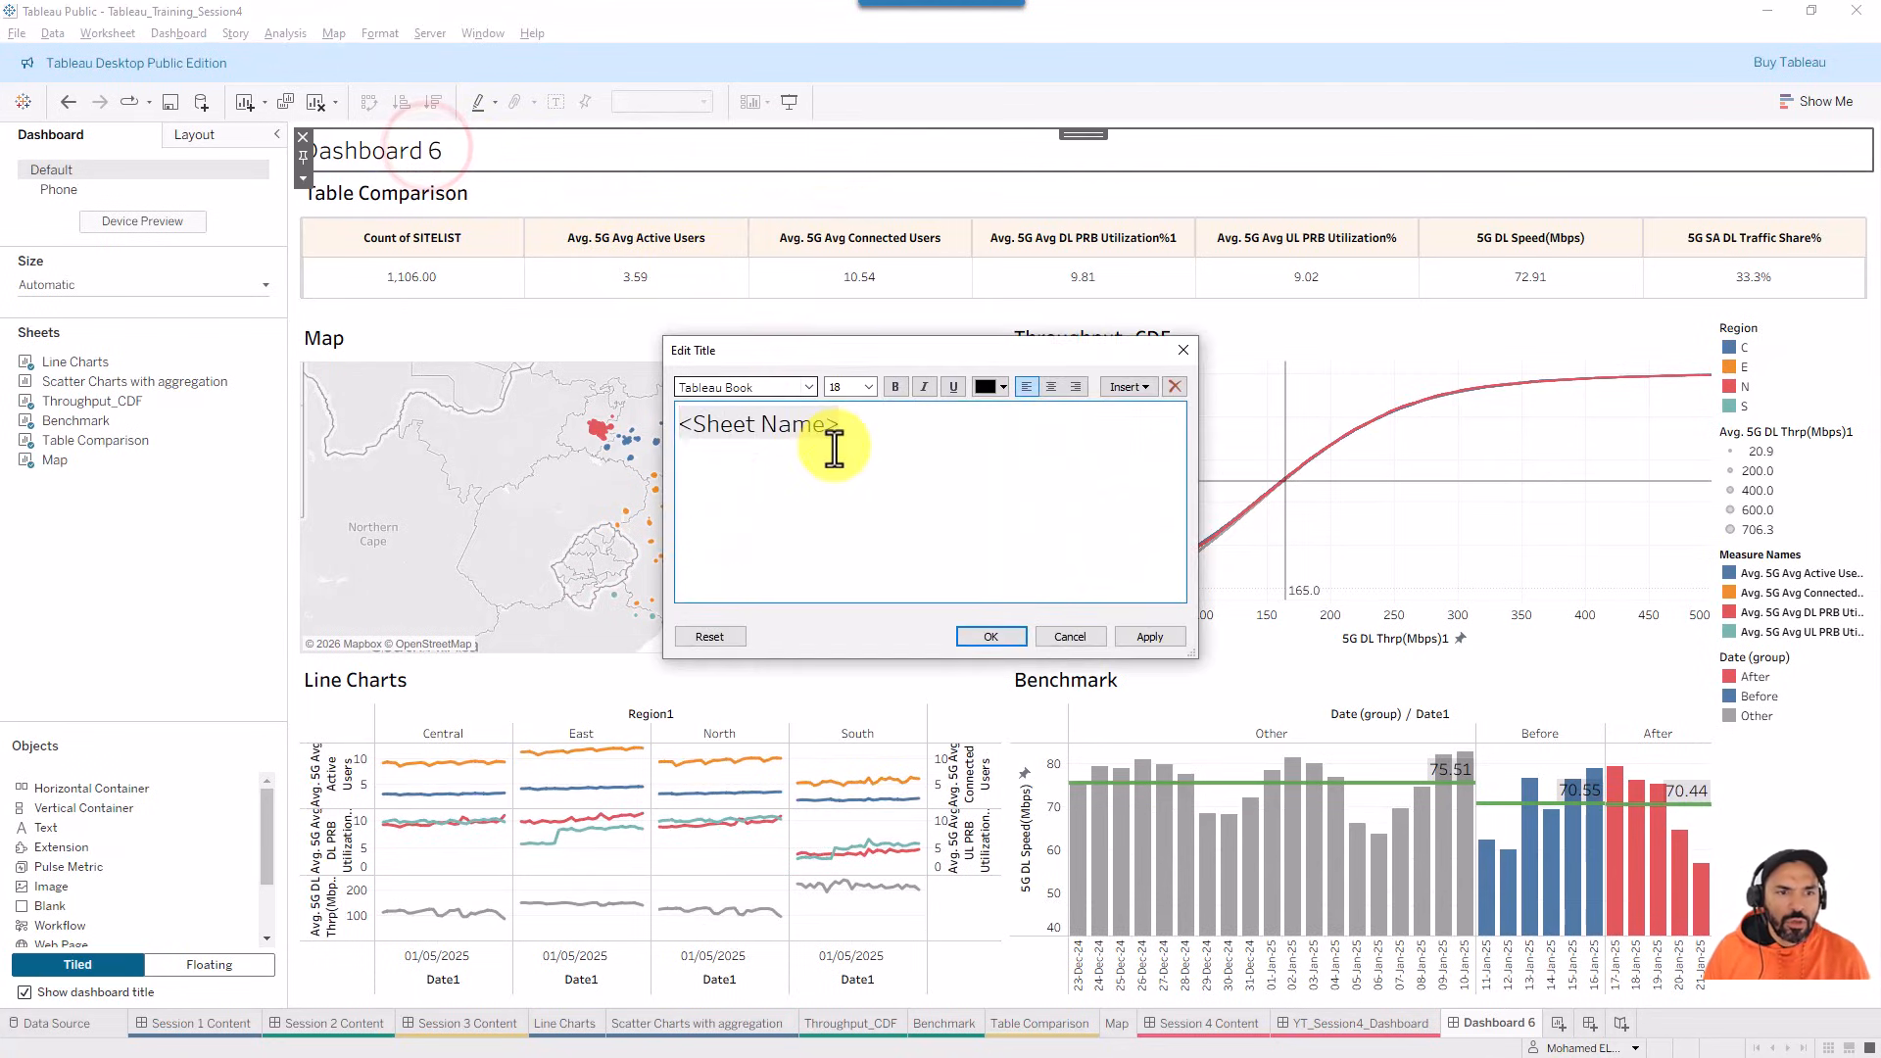
triple_click(885, 498)
text(Y)
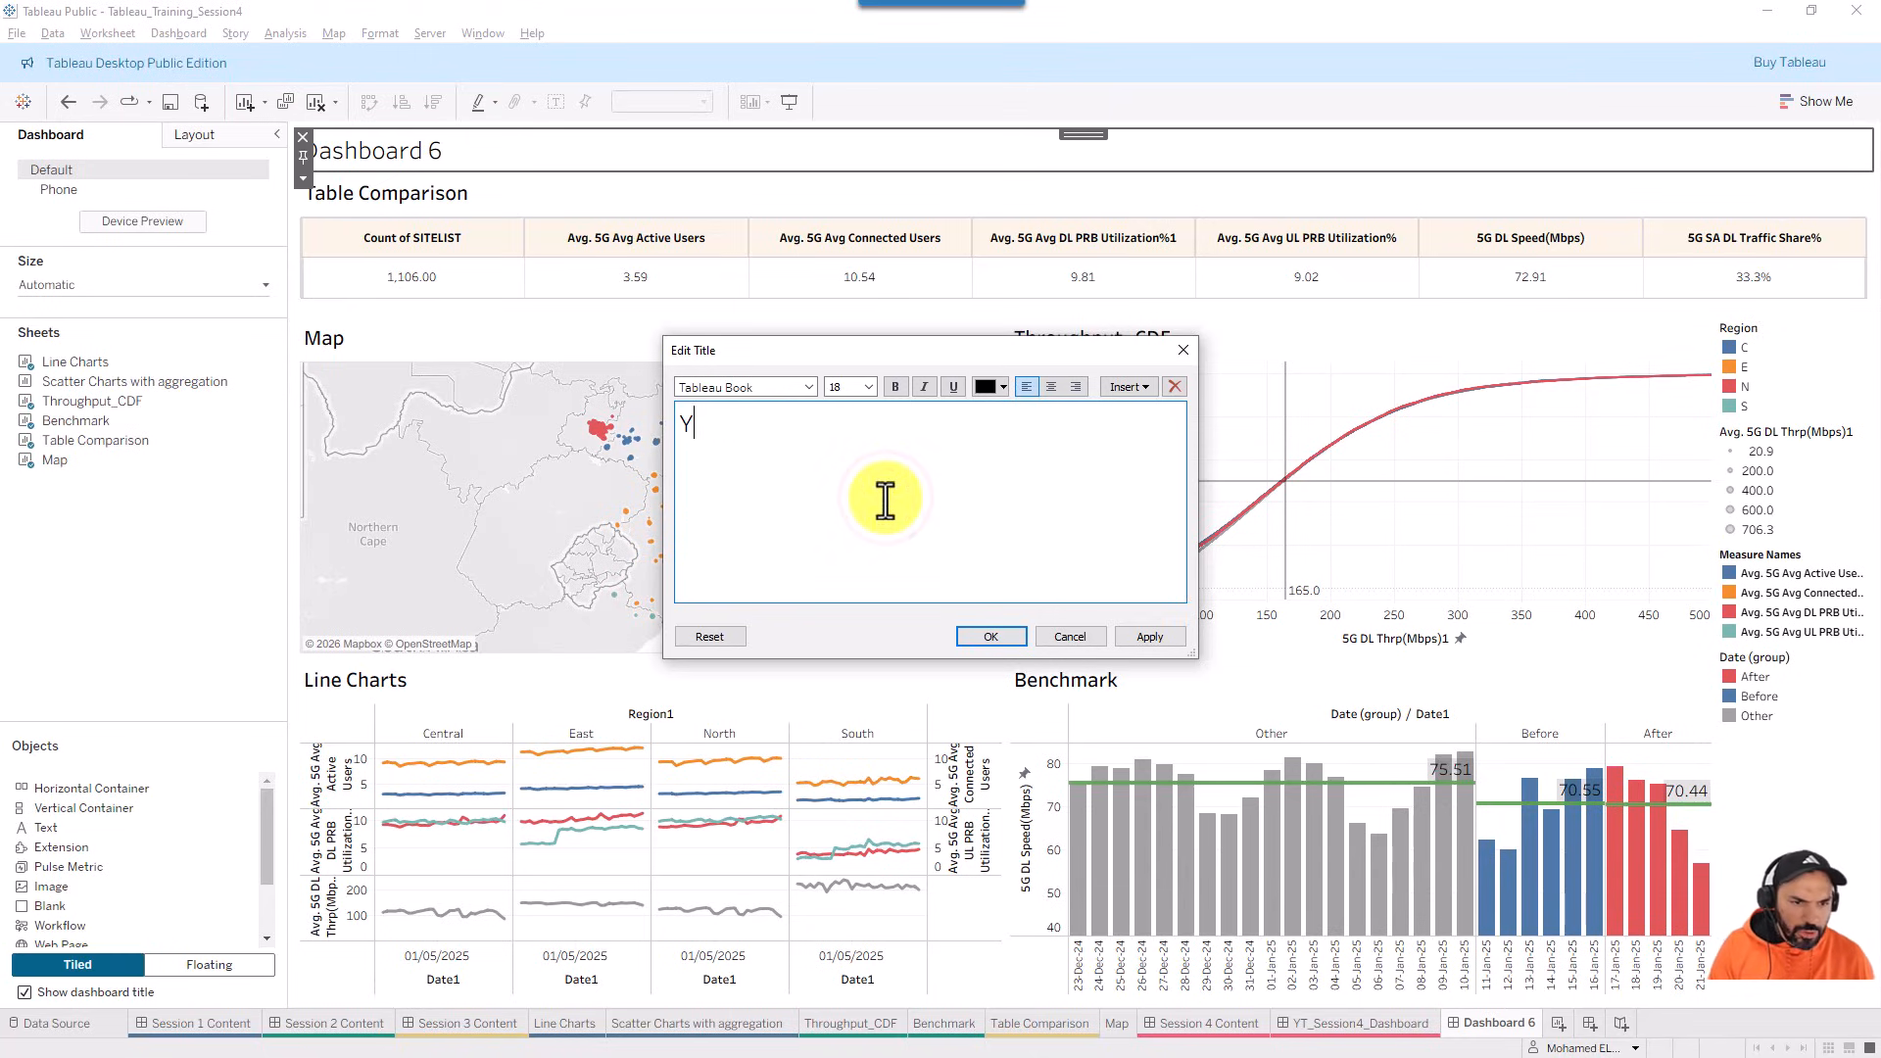
text(T)
key(Caps_Lock)
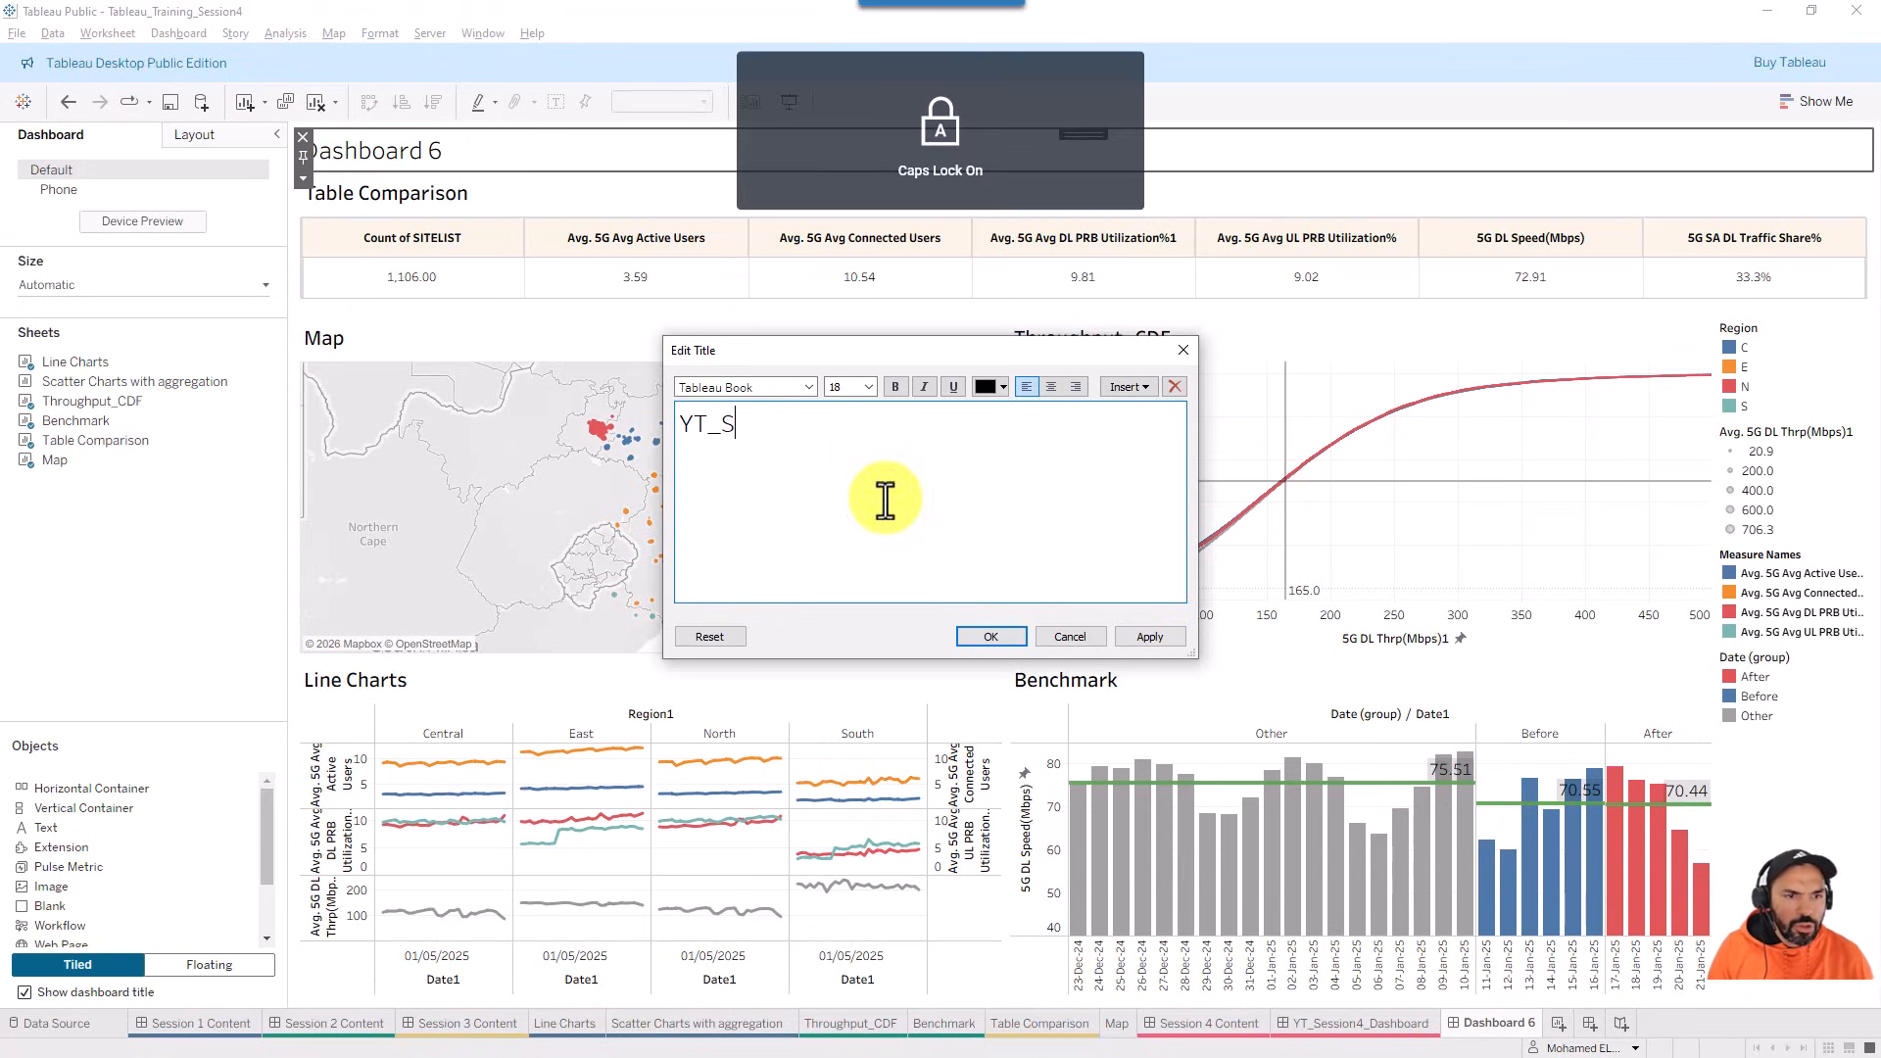
text(_S4_D)
key(Caps_Lock)
text(ashboard)
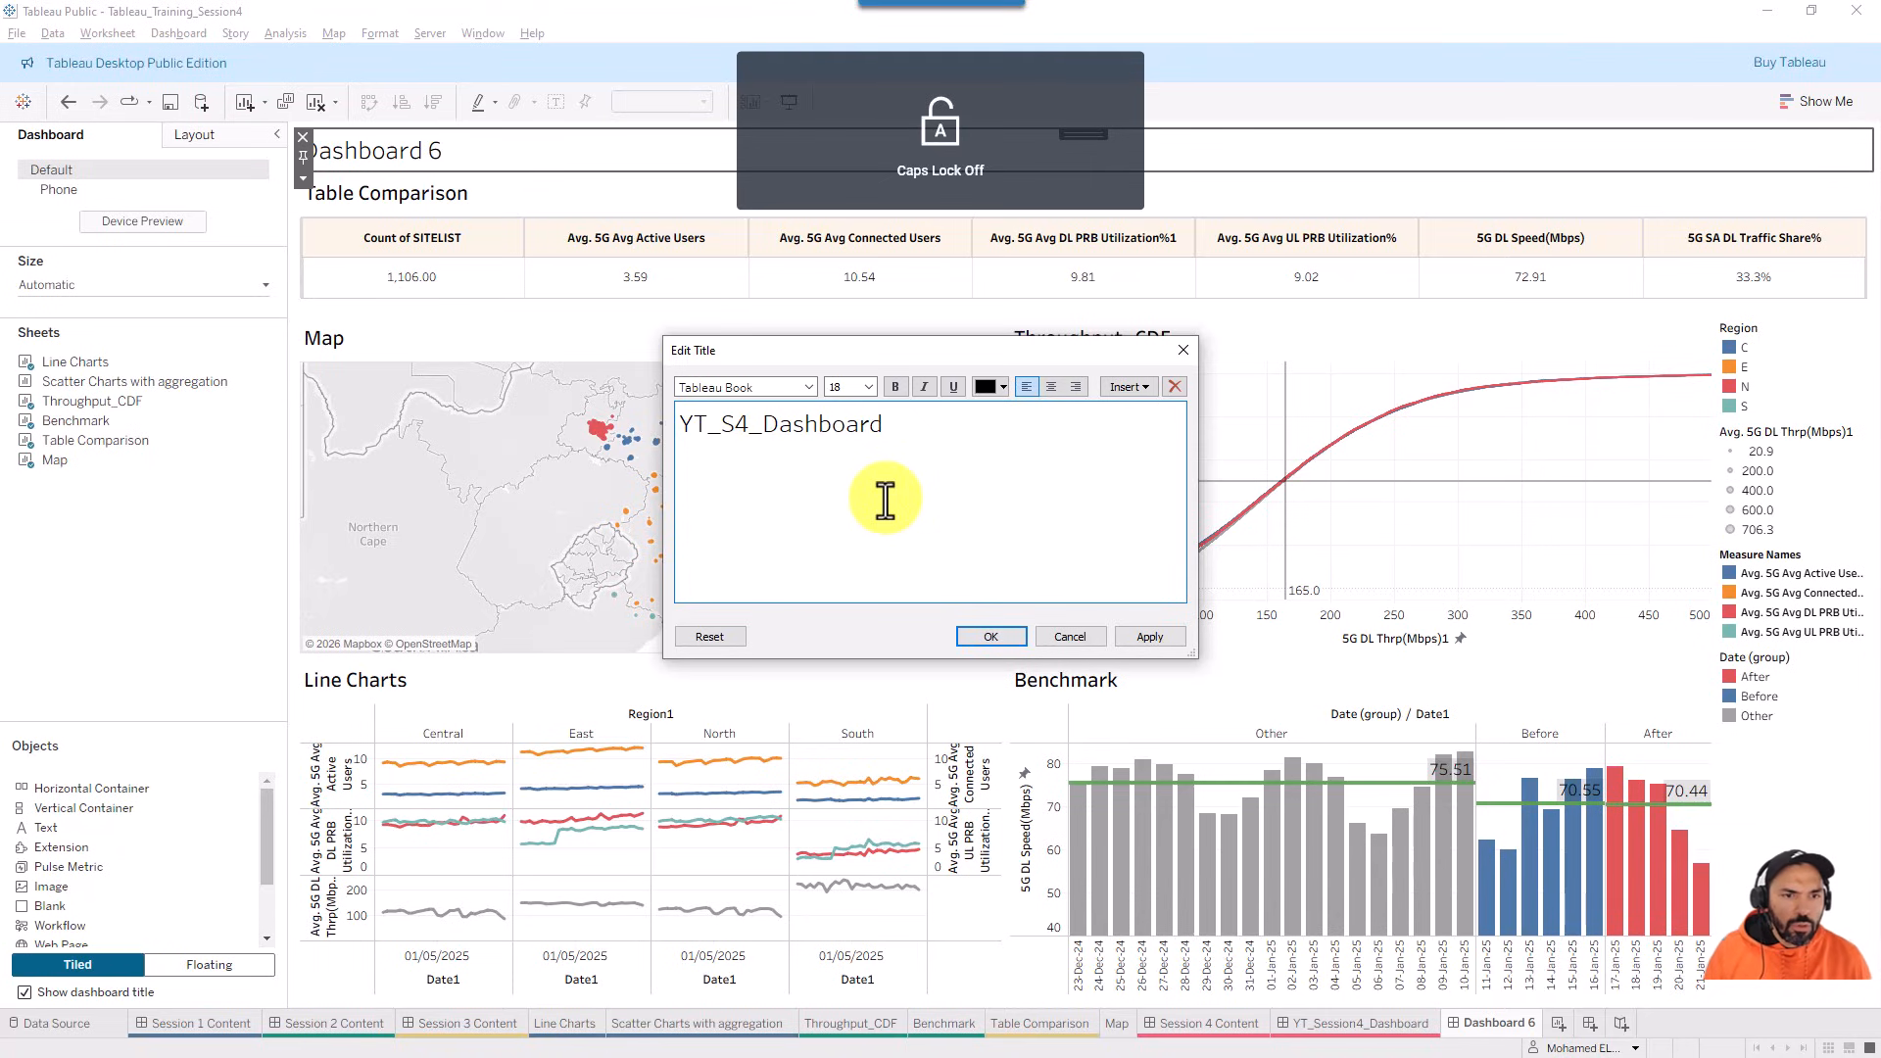
- Make the dashboard title bold, size 20 and centred, and apply the formatting
triple_click(899, 439)
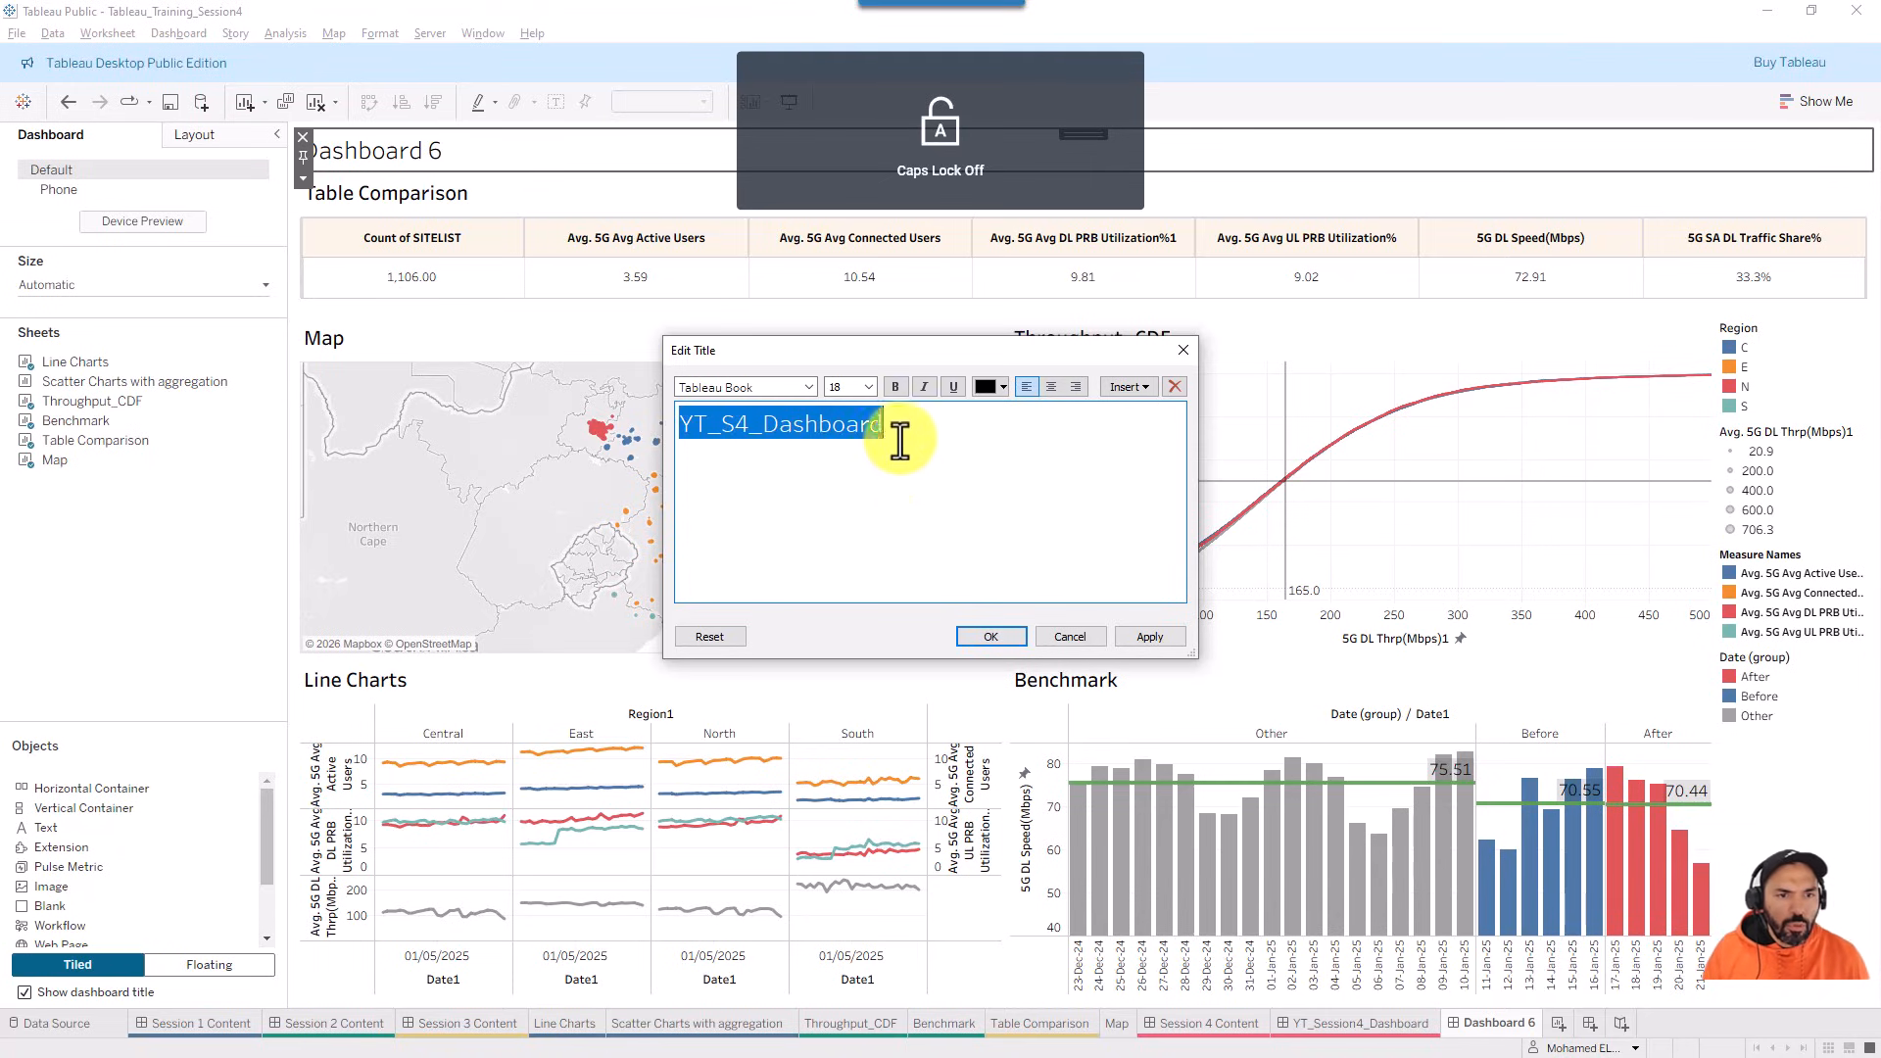
click(868, 386)
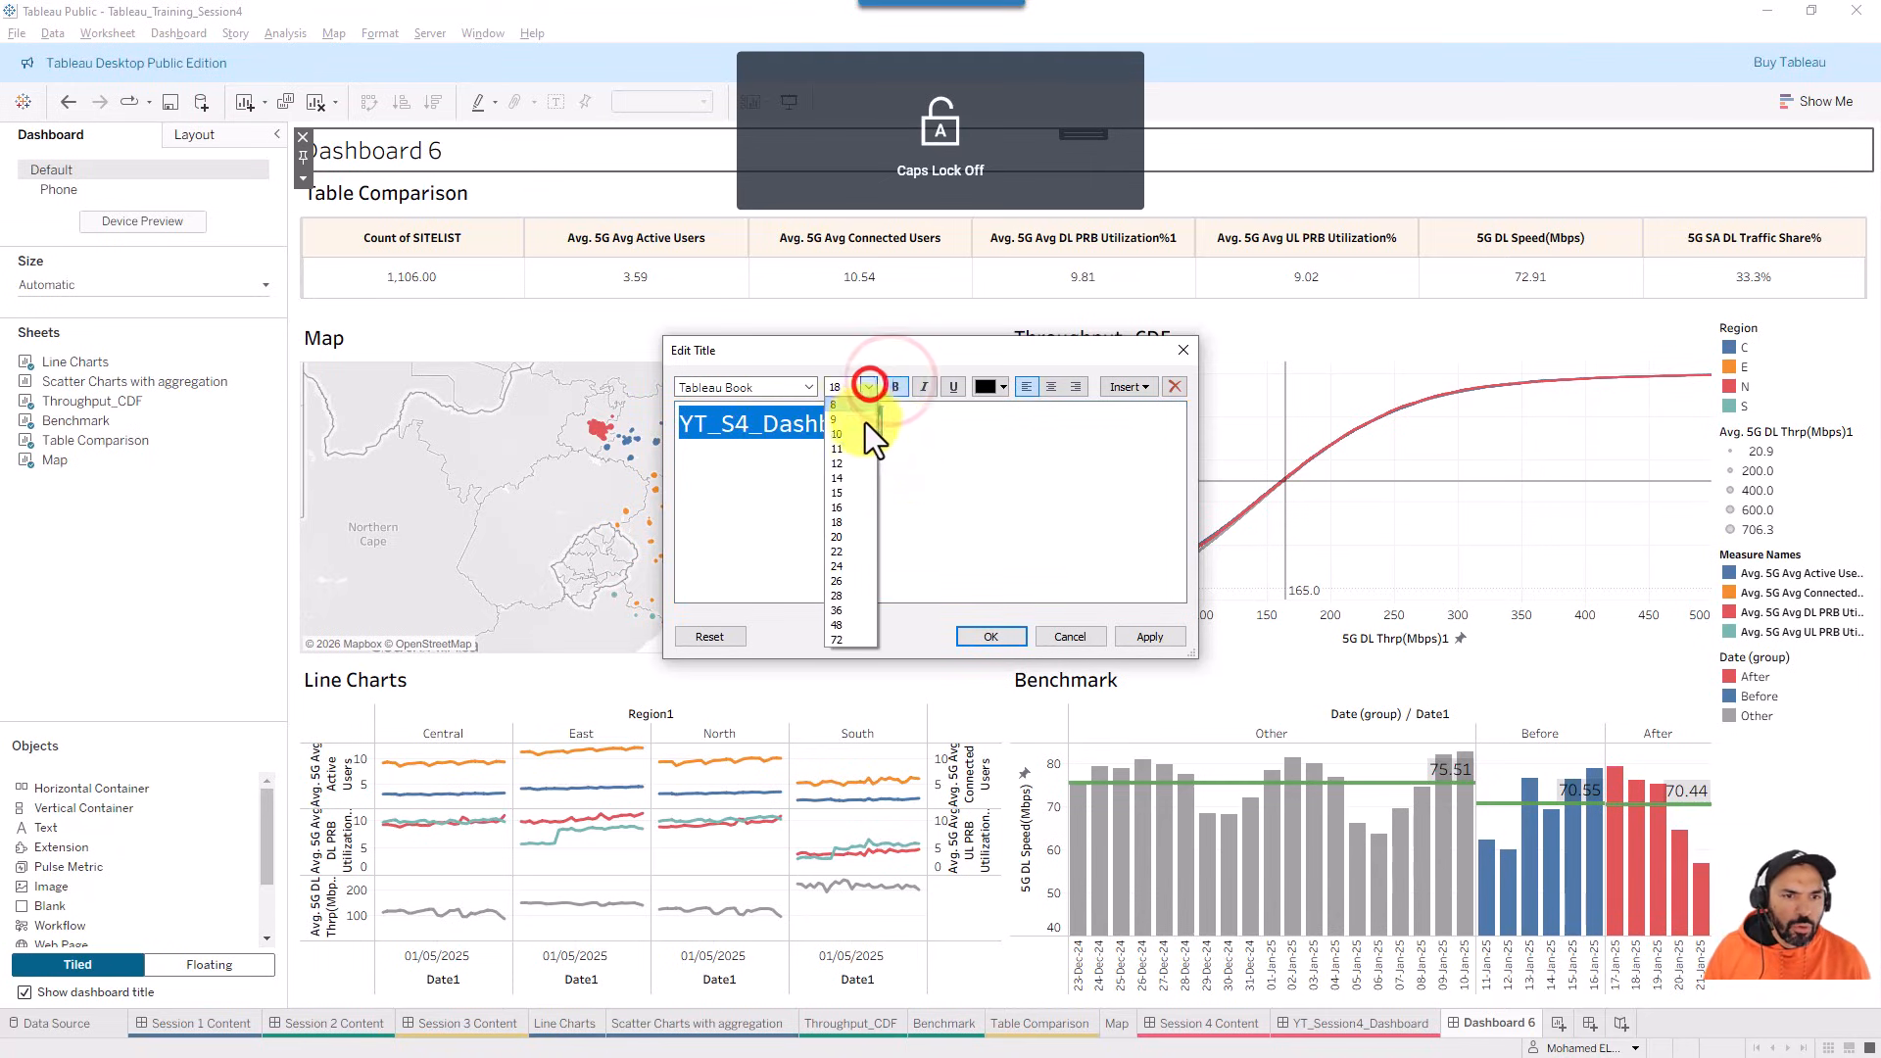
click(841, 538)
click(1050, 385)
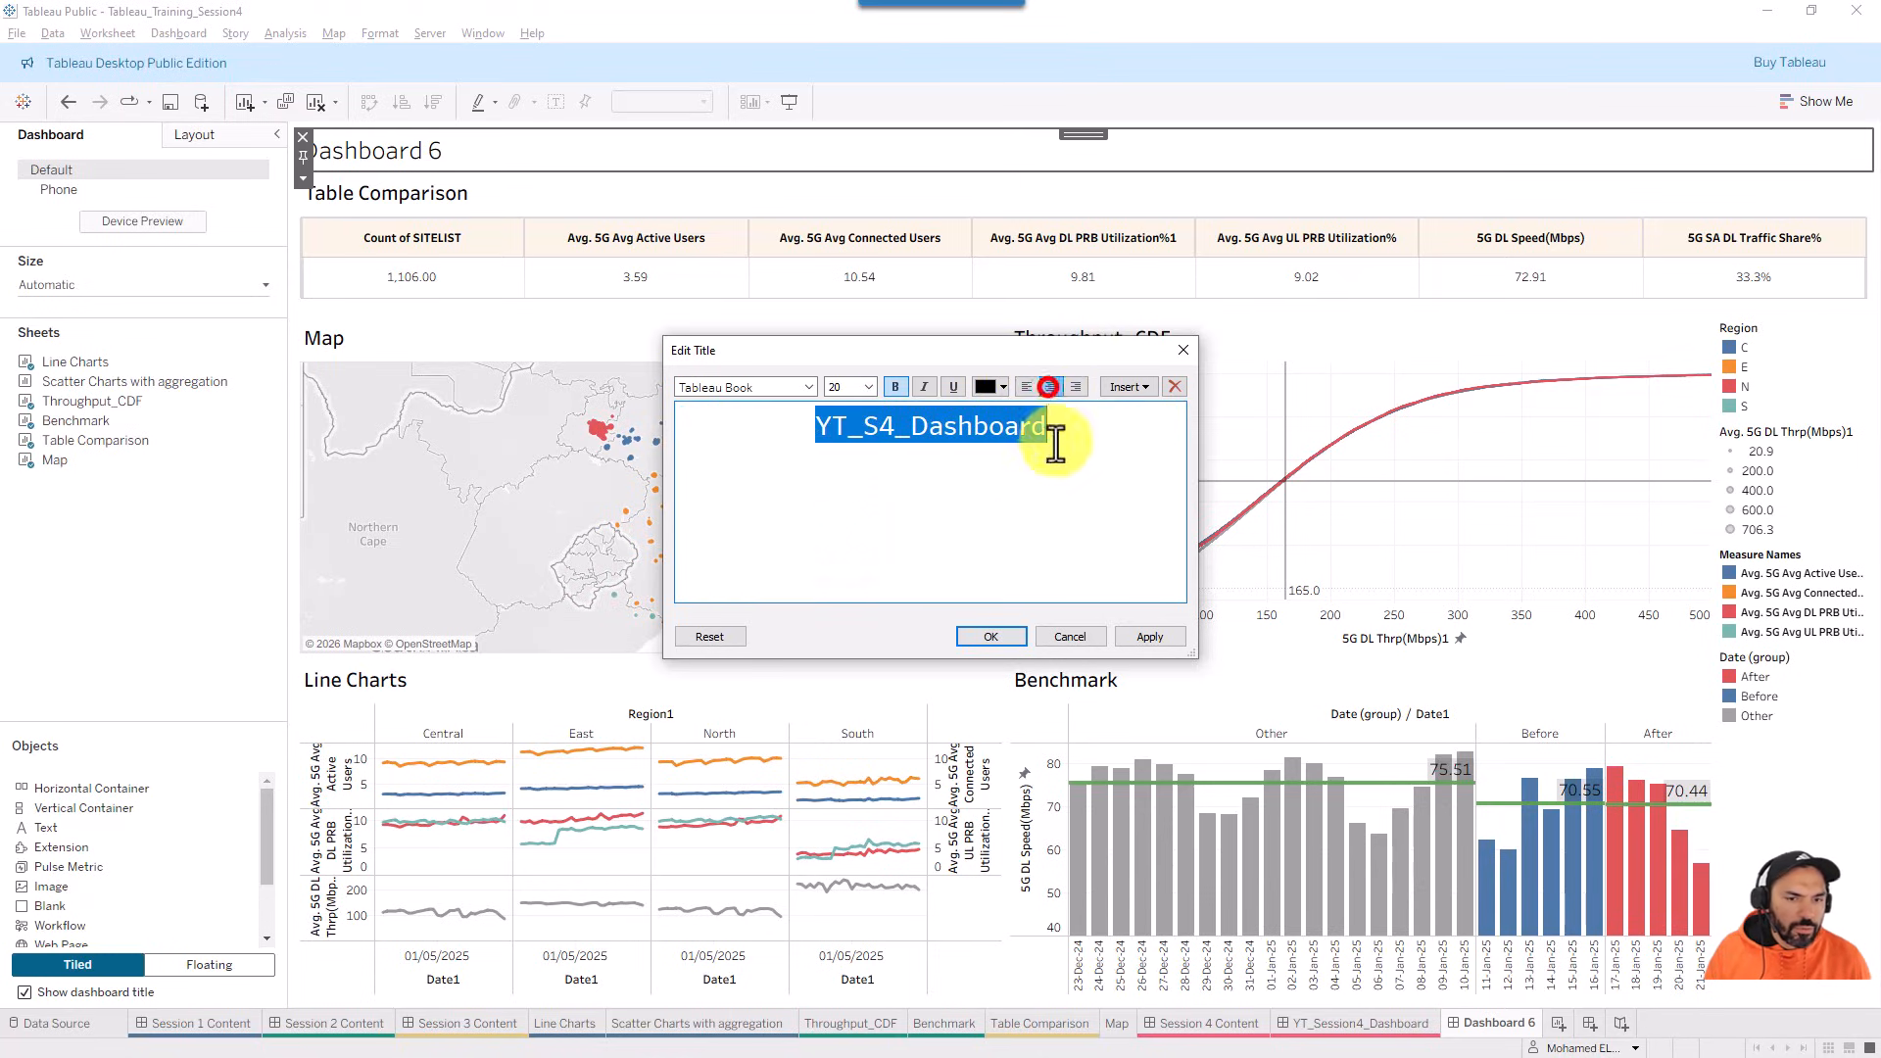
click(1149, 637)
click(985, 637)
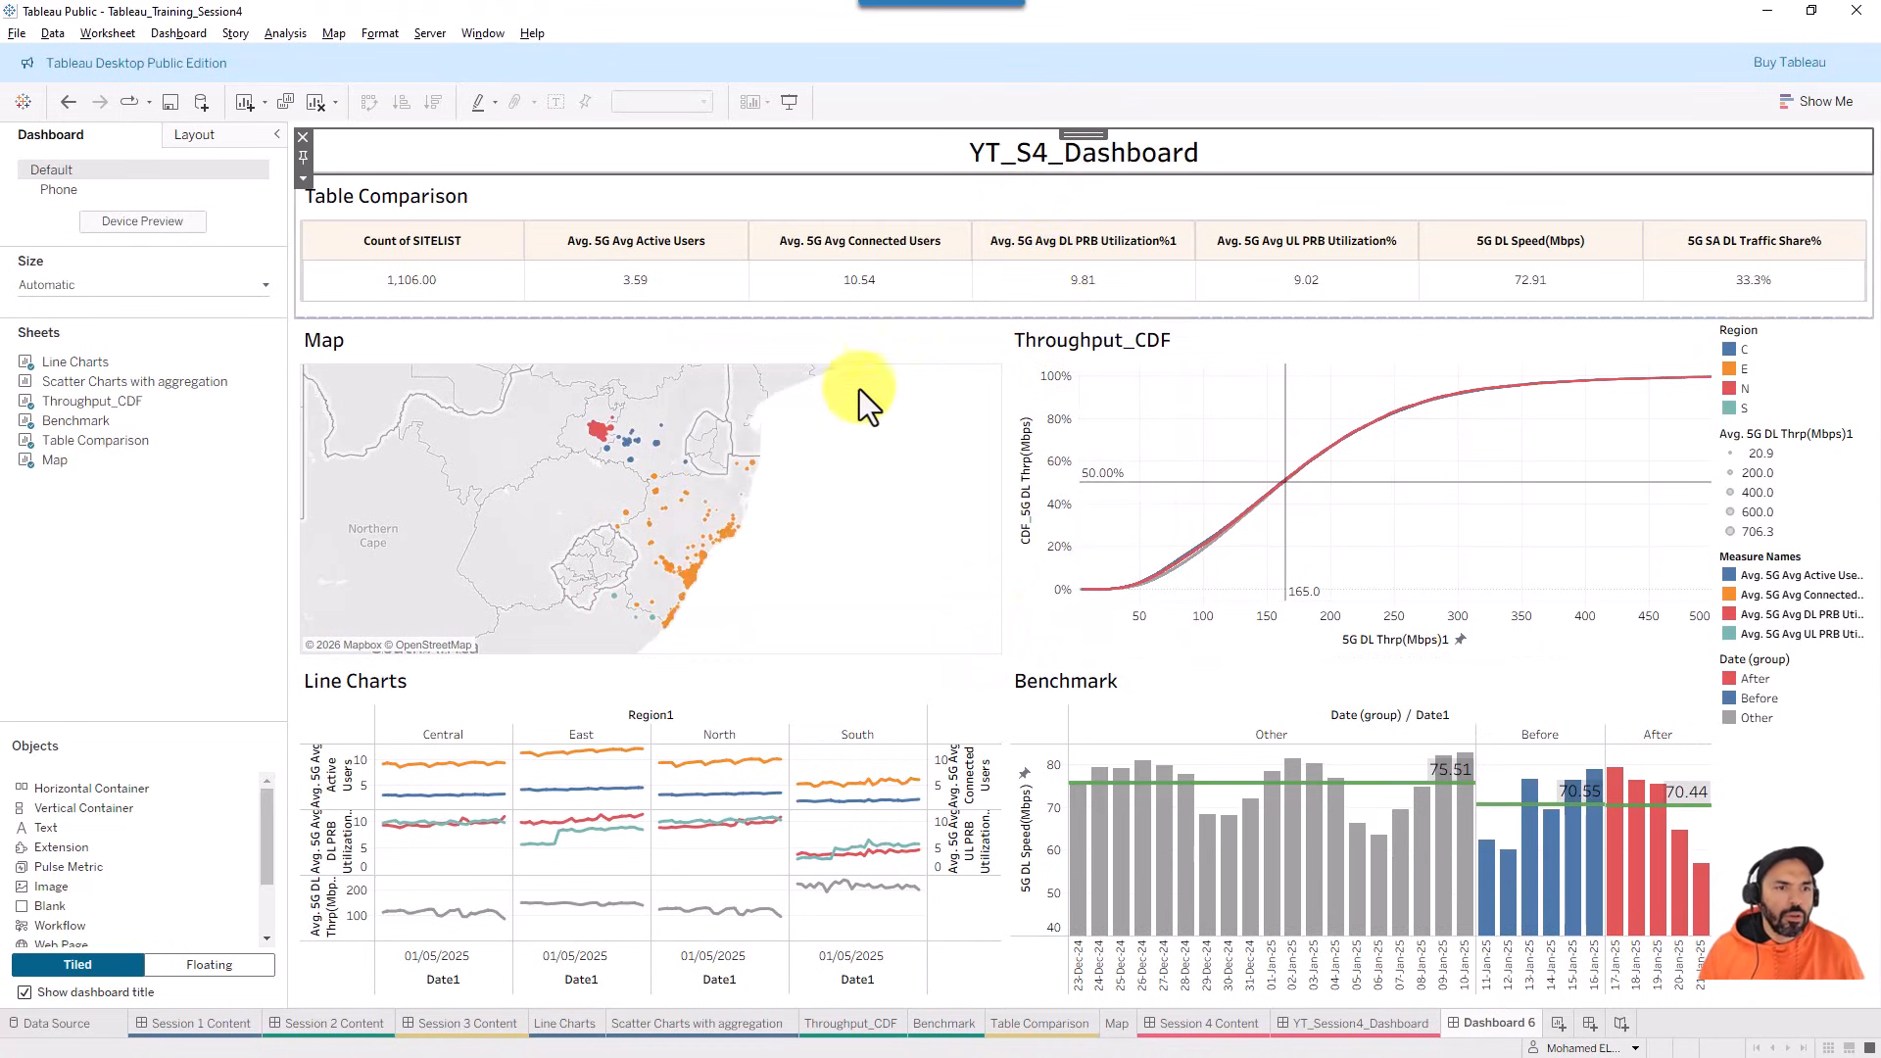
- Examine the layout and legends of the reference YT_Session4_Dashboard, and return to Dashboard 6
click(1661, 38)
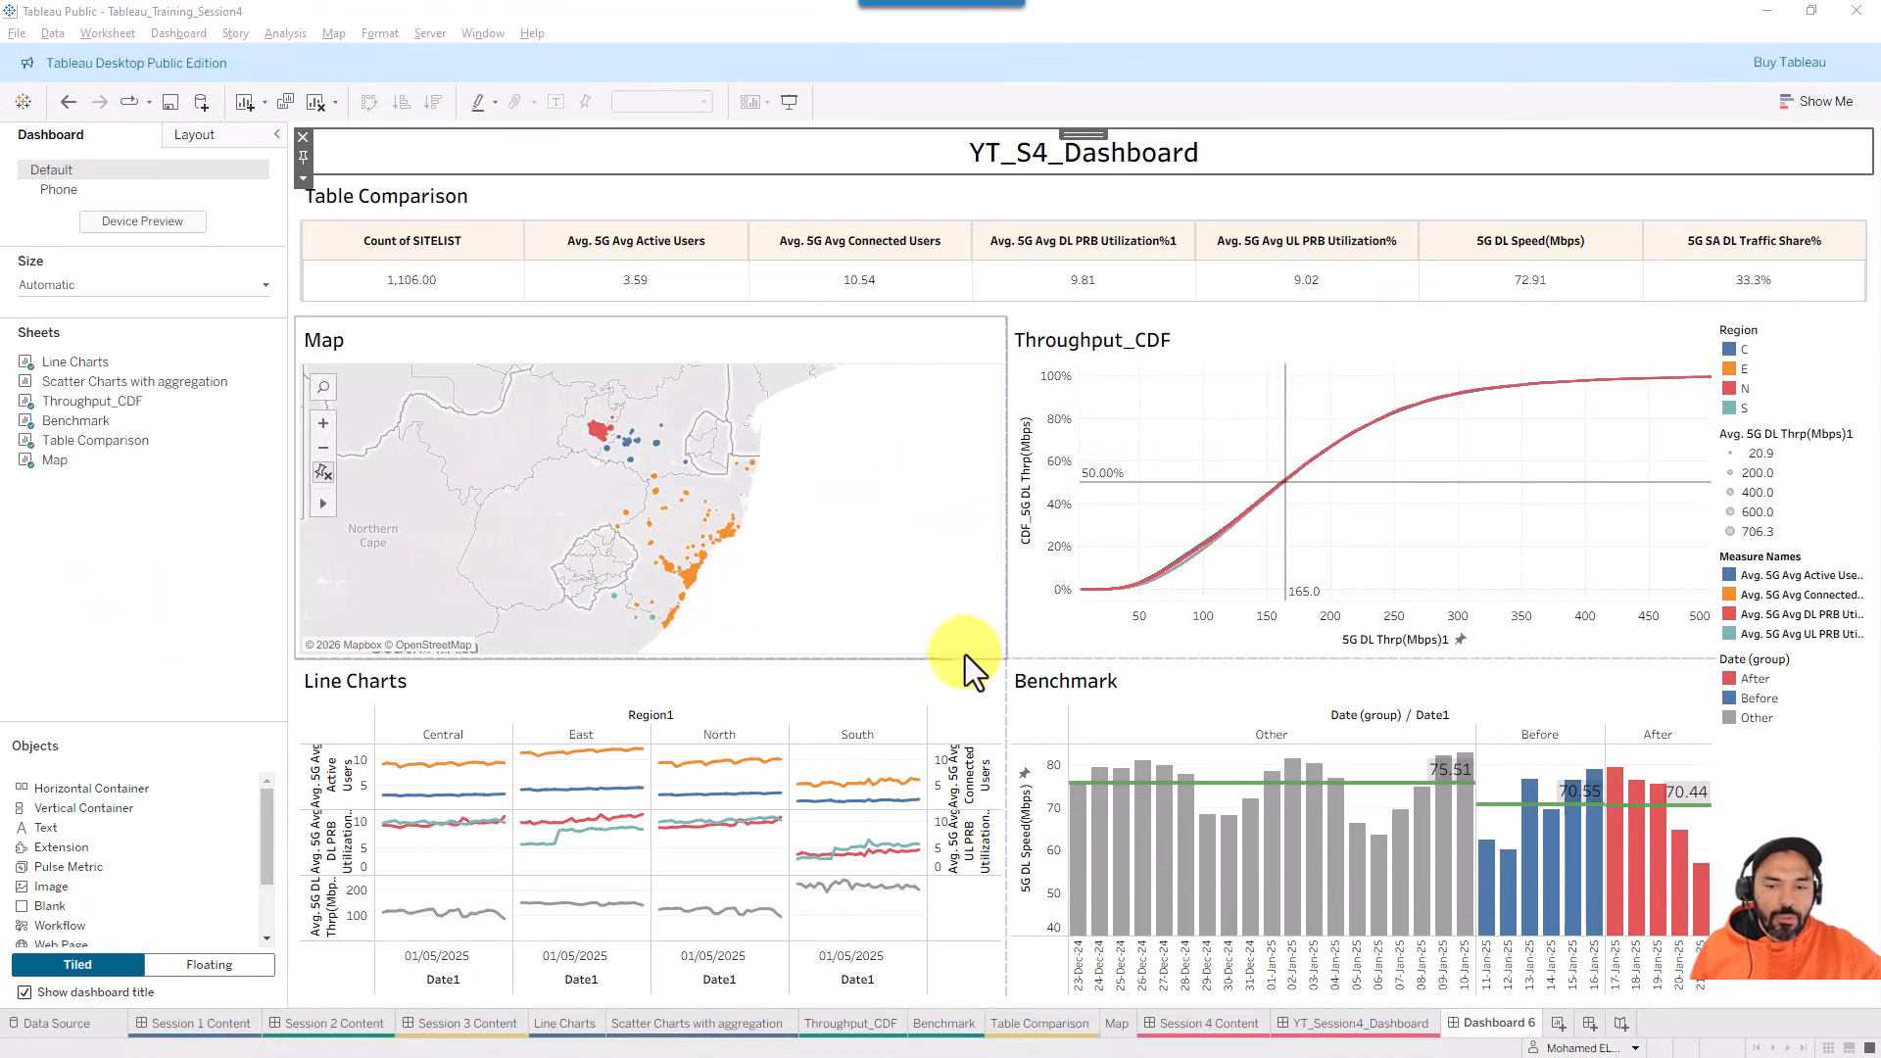
click(1371, 1026)
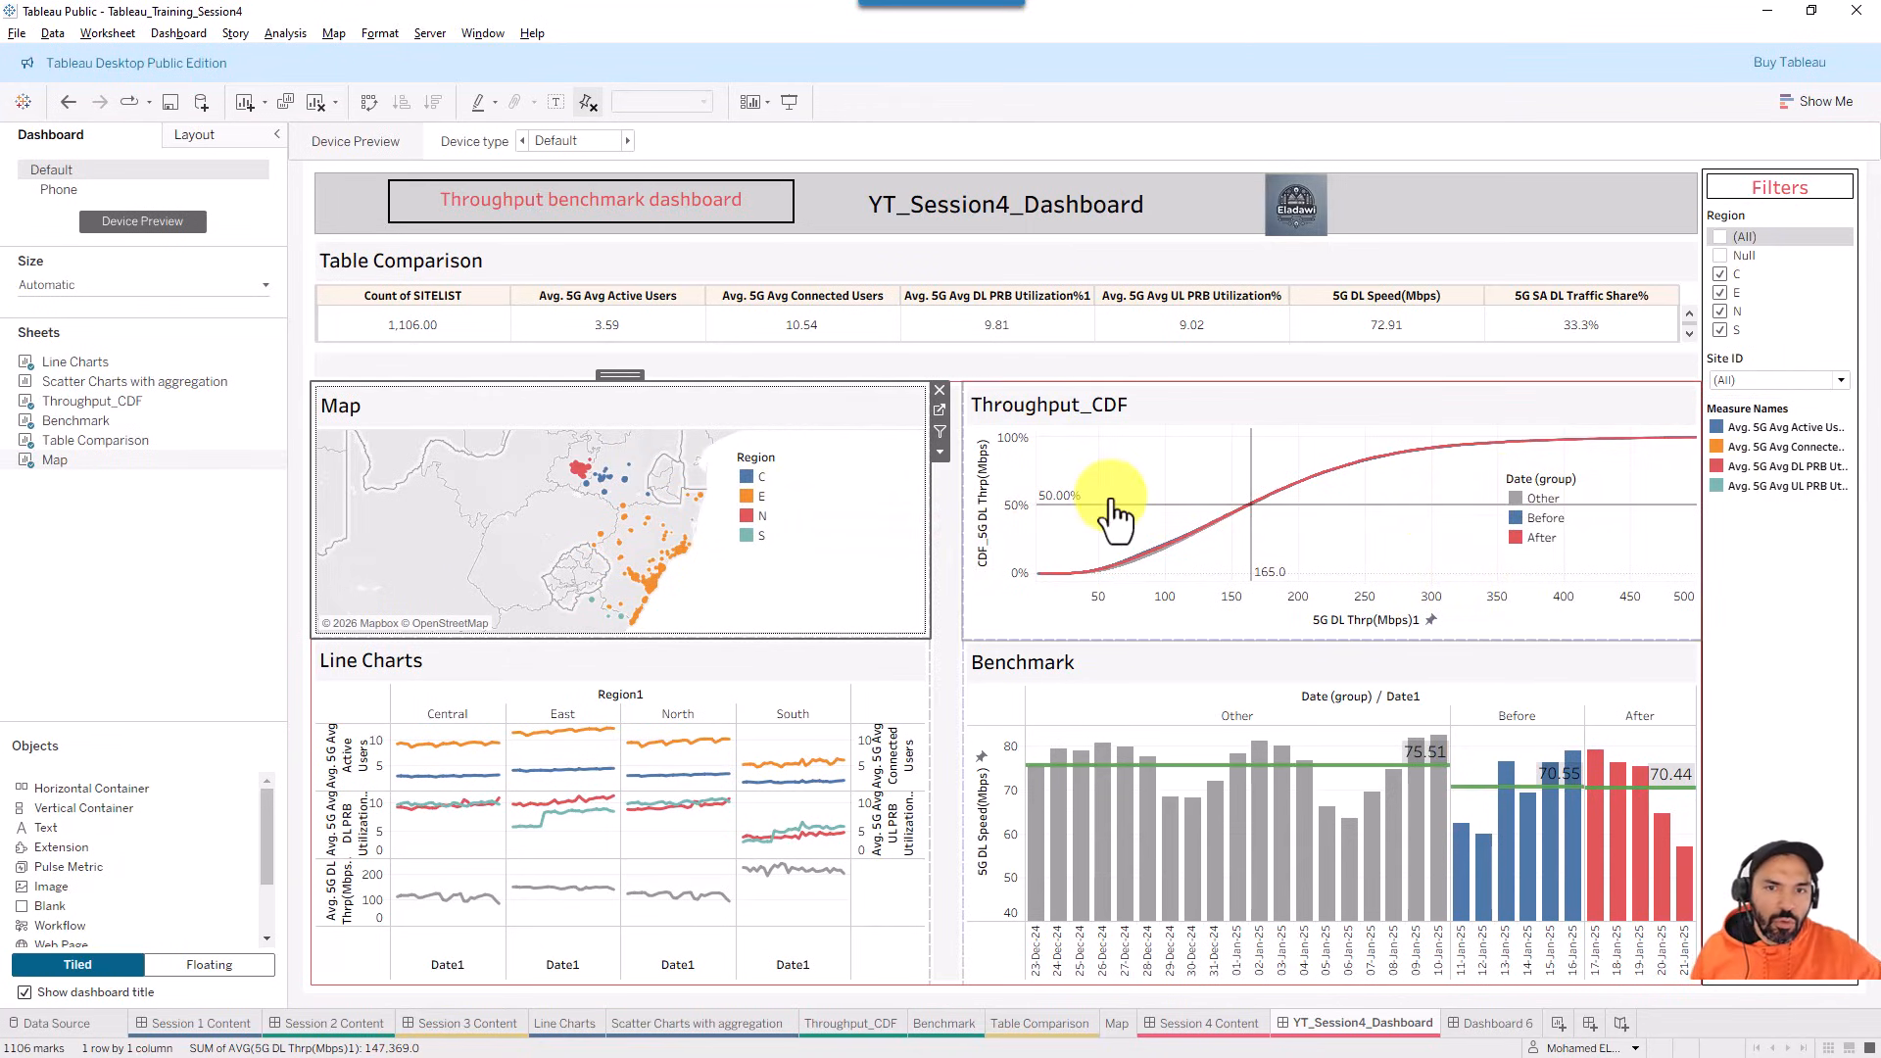
click(1481, 1030)
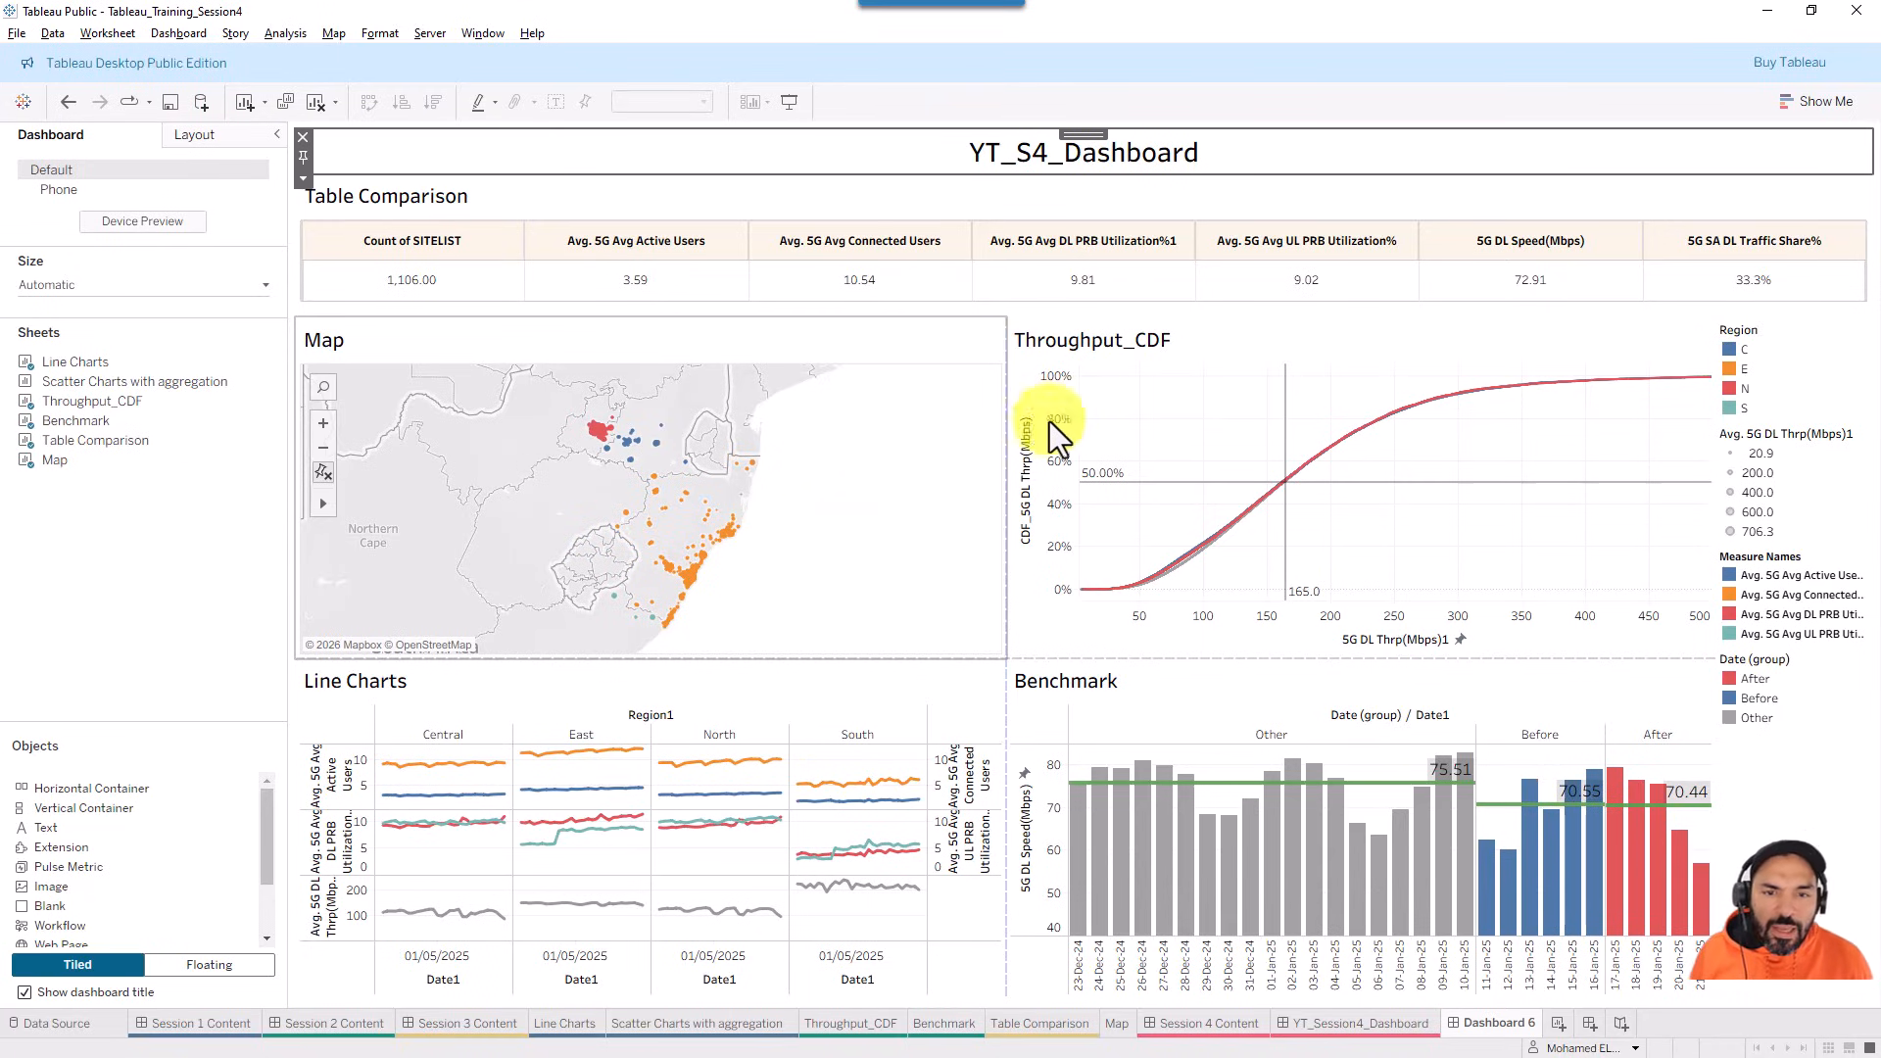
- Select several groups of sites on the Map, clearing each selection, to check whether the other sheets respond
drag(816, 432, 676, 524)
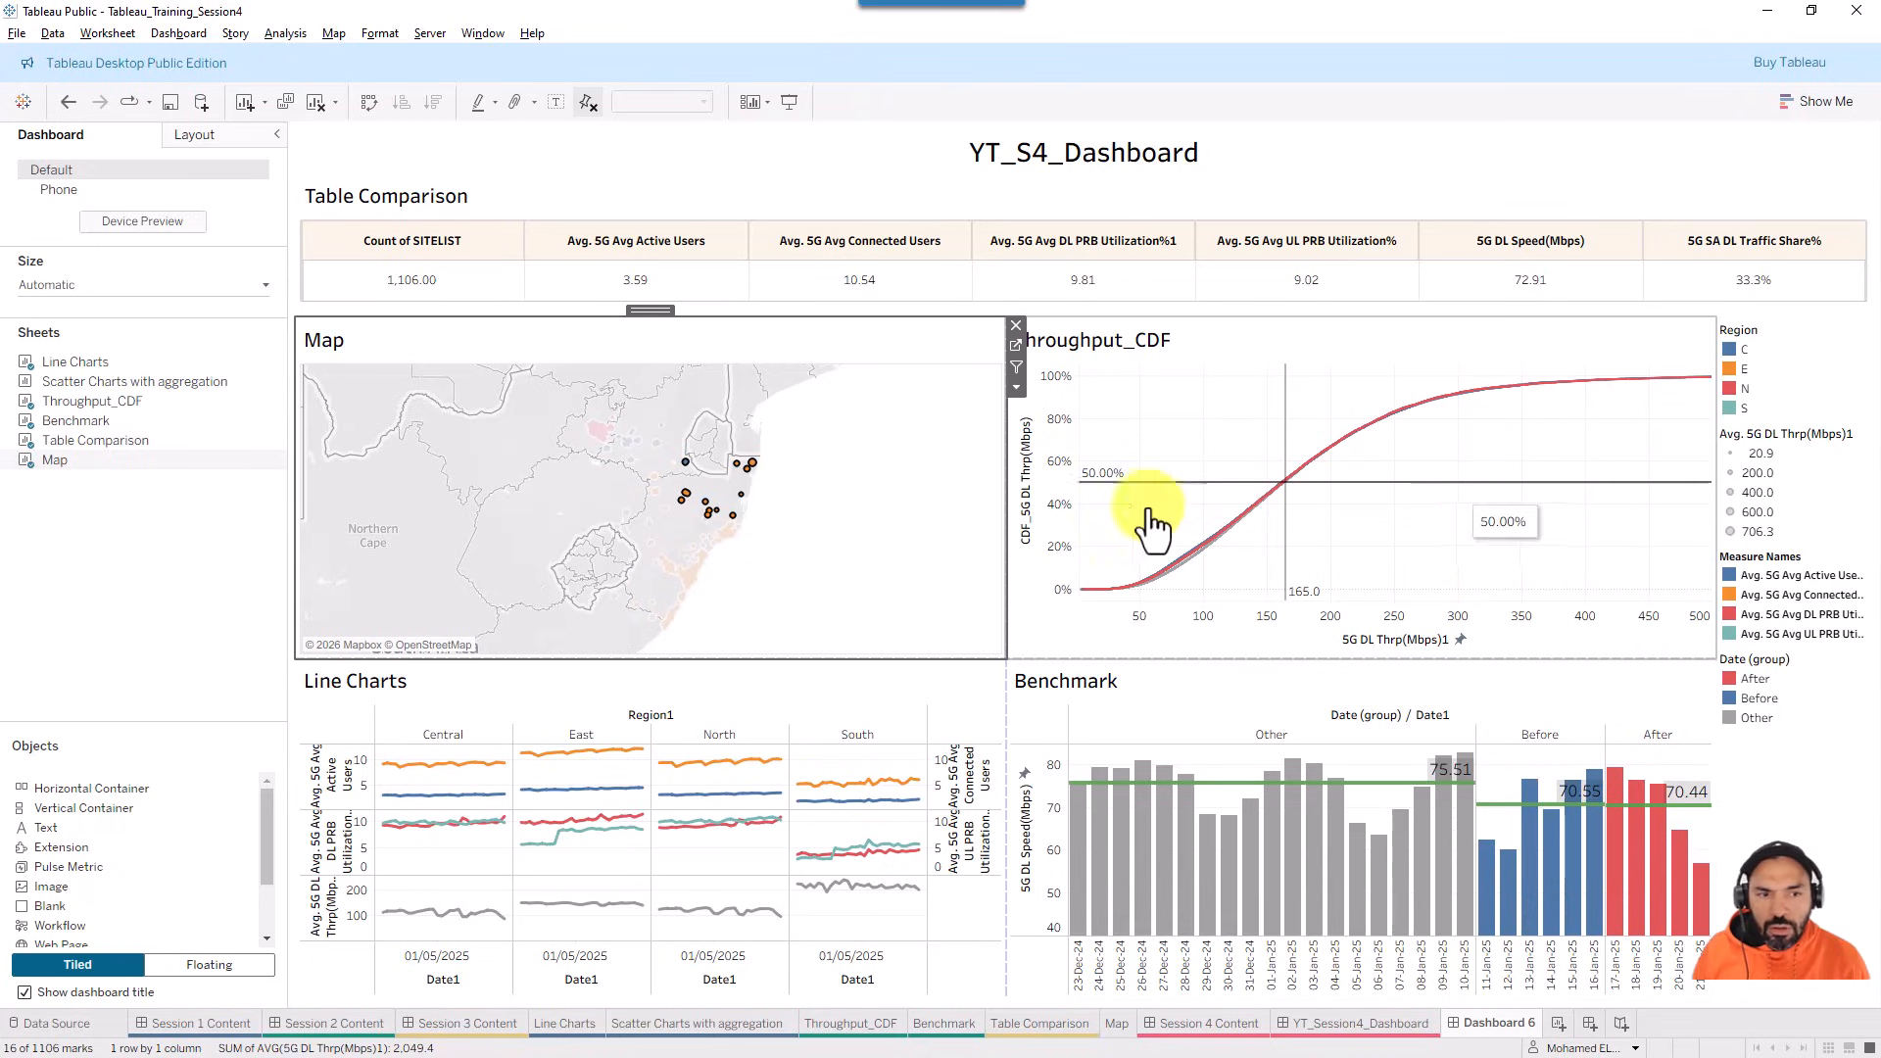
click(547, 468)
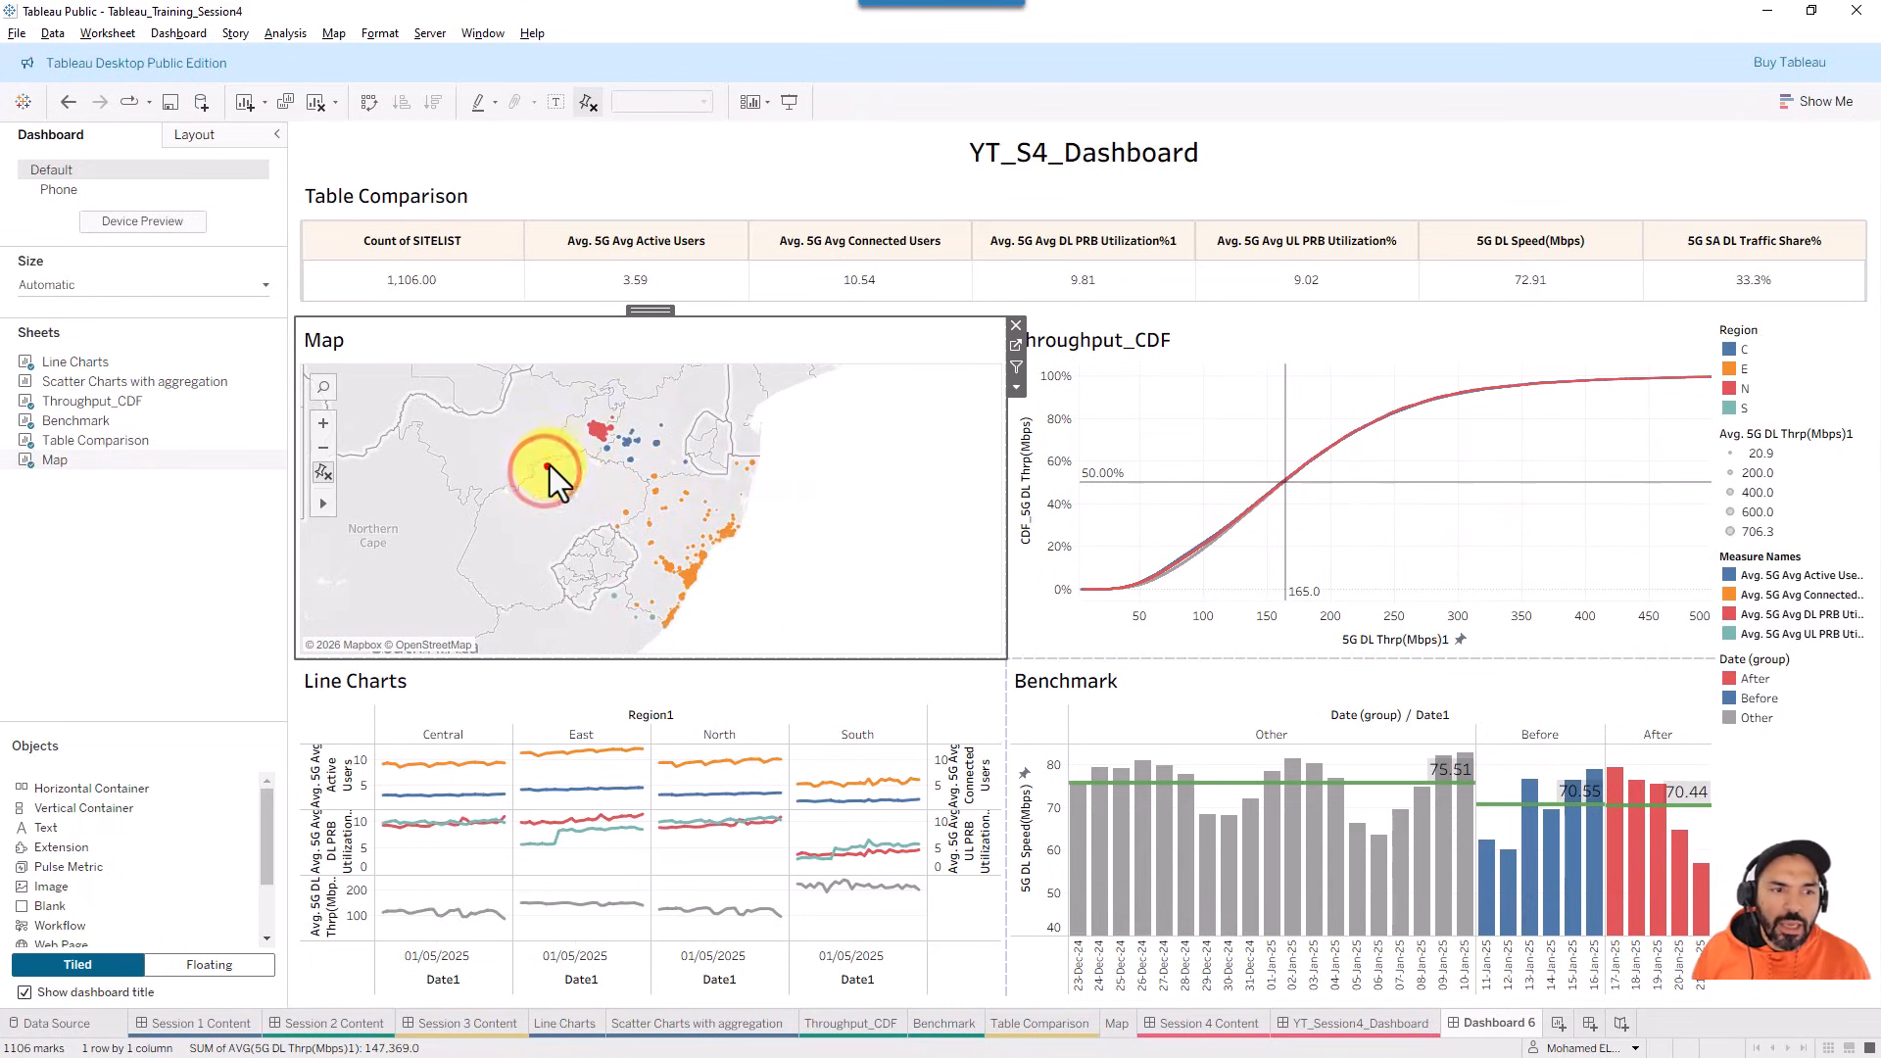
drag(549, 467, 637, 411)
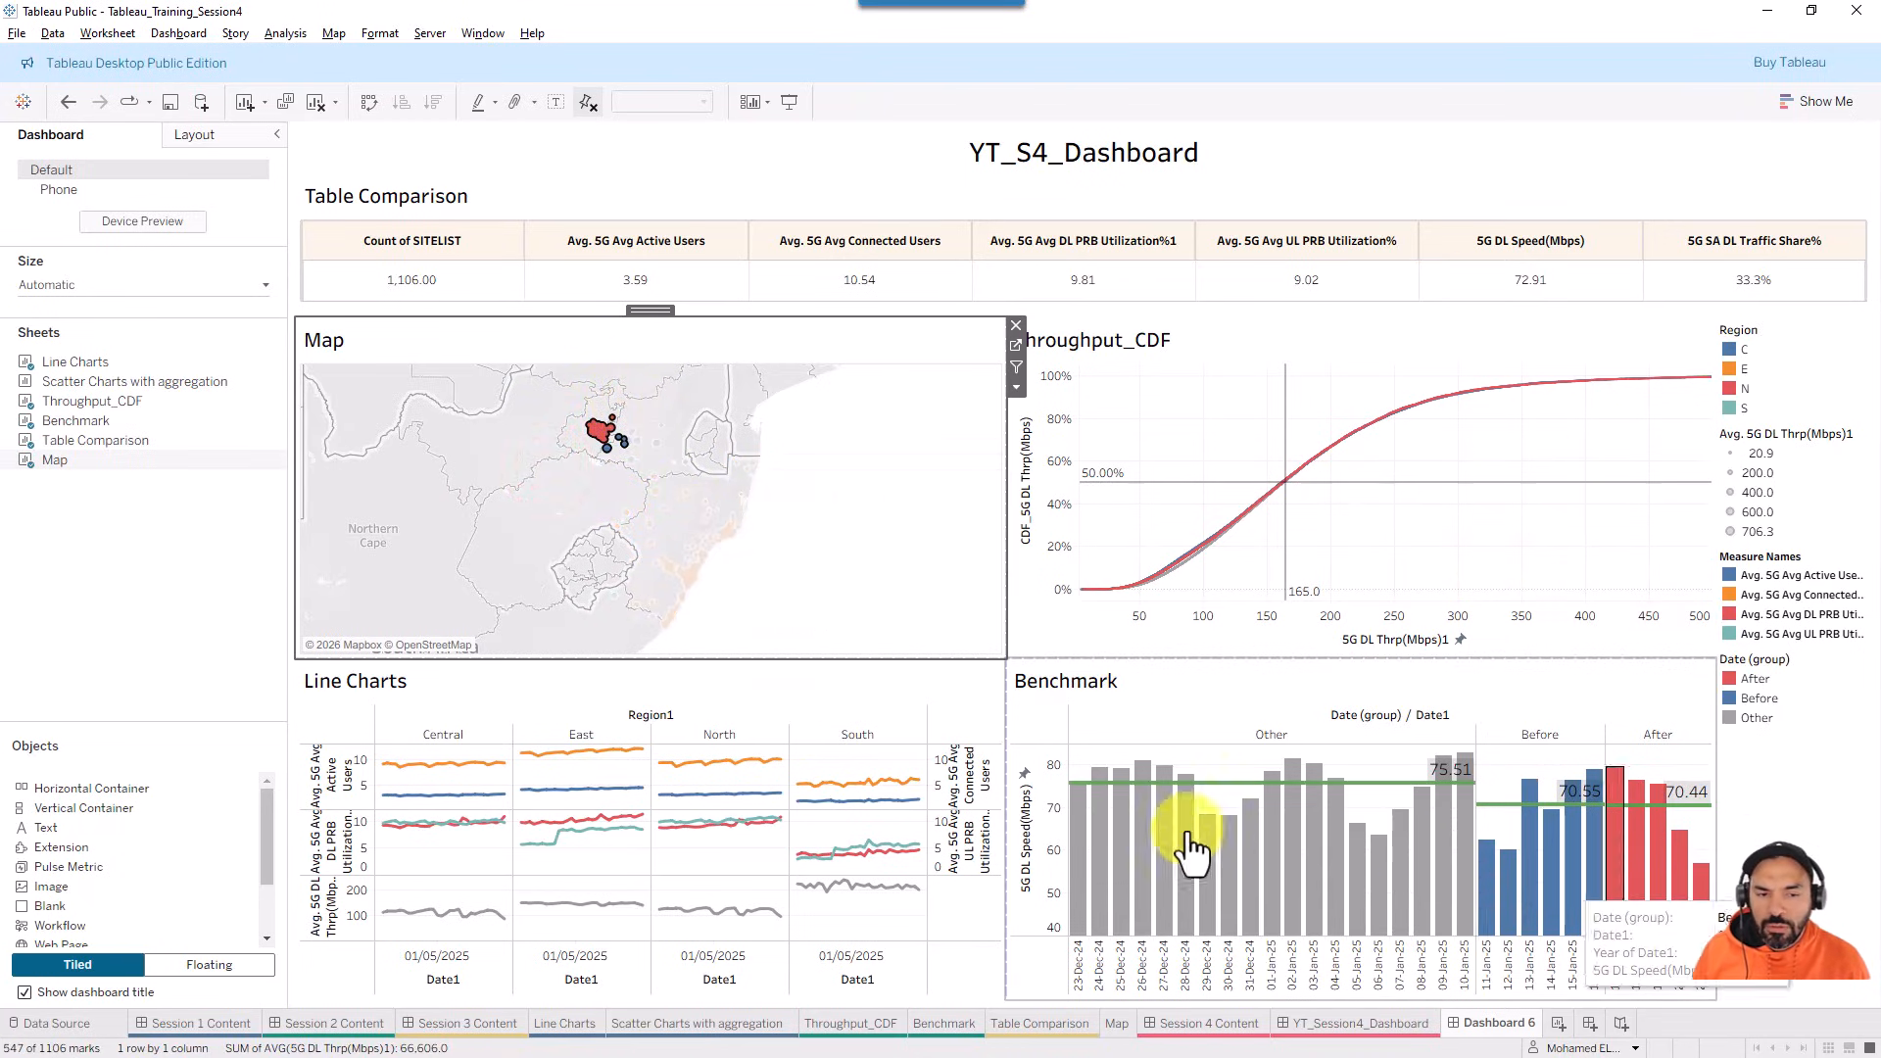
click(830, 479)
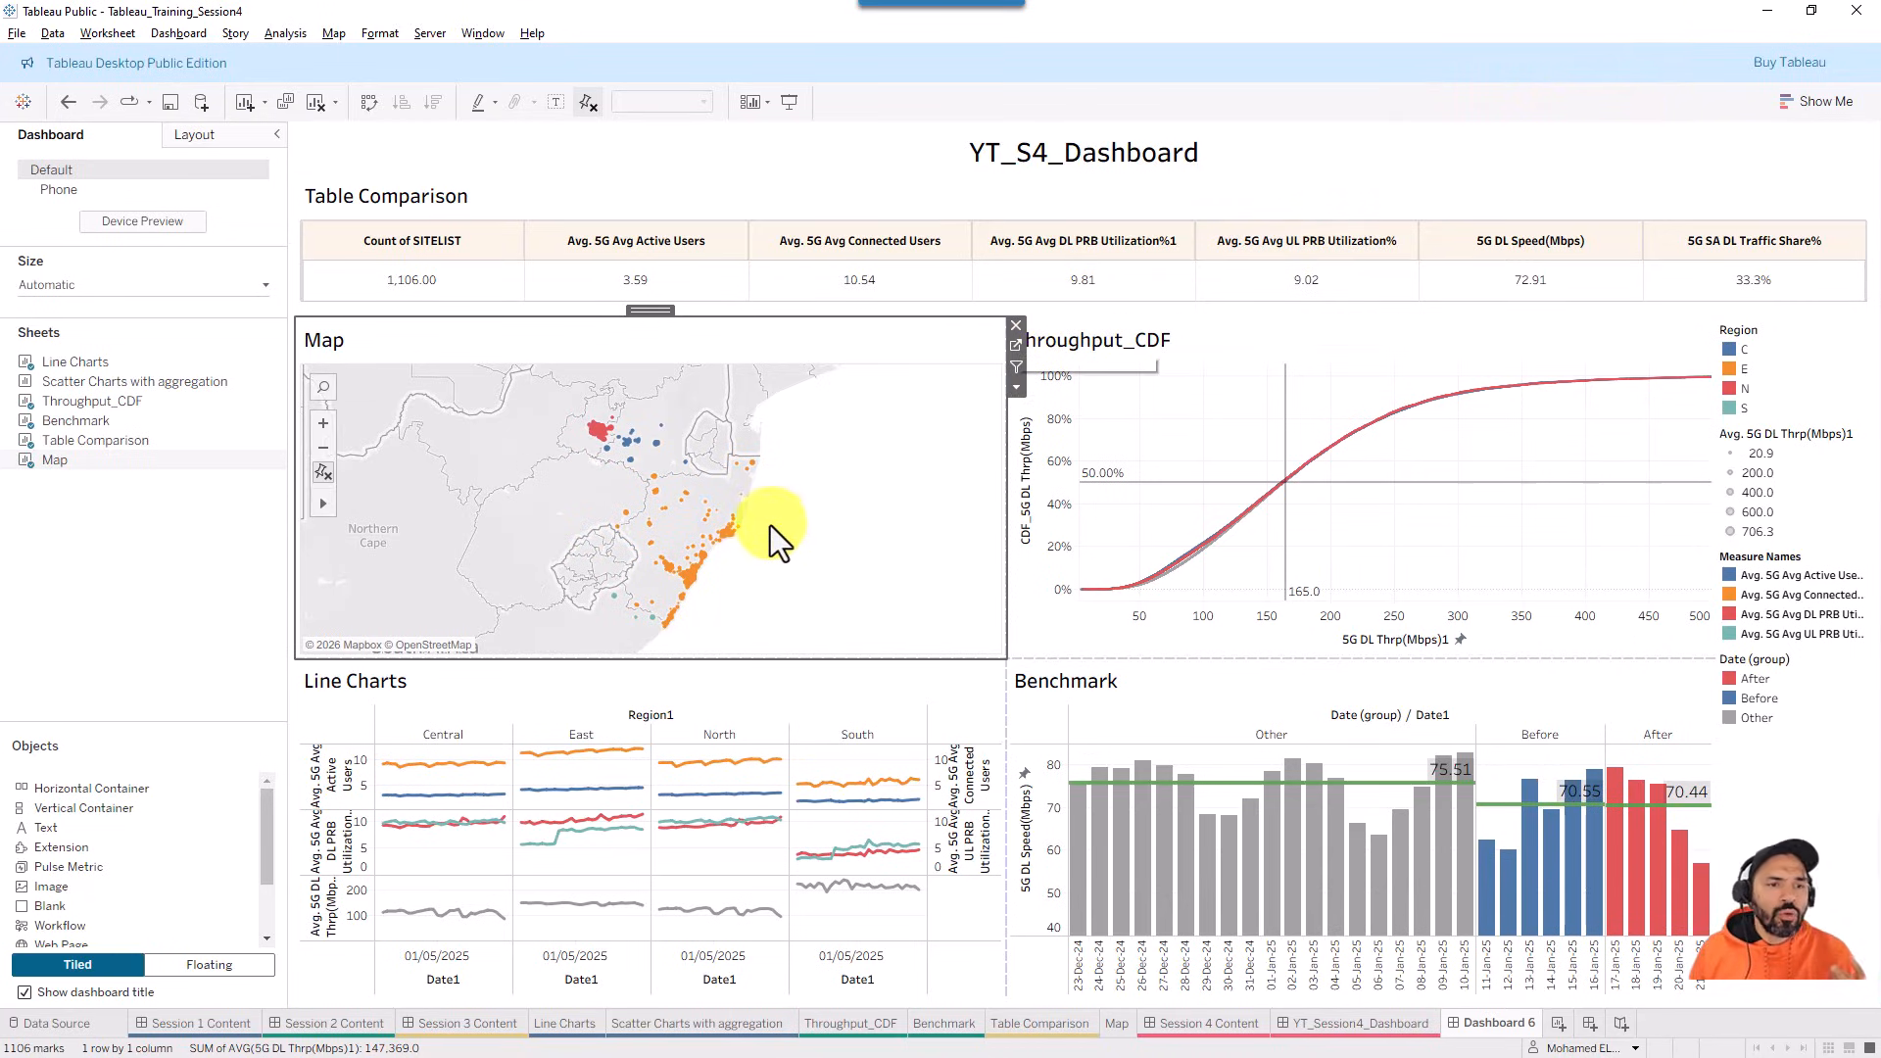
click(1665, 43)
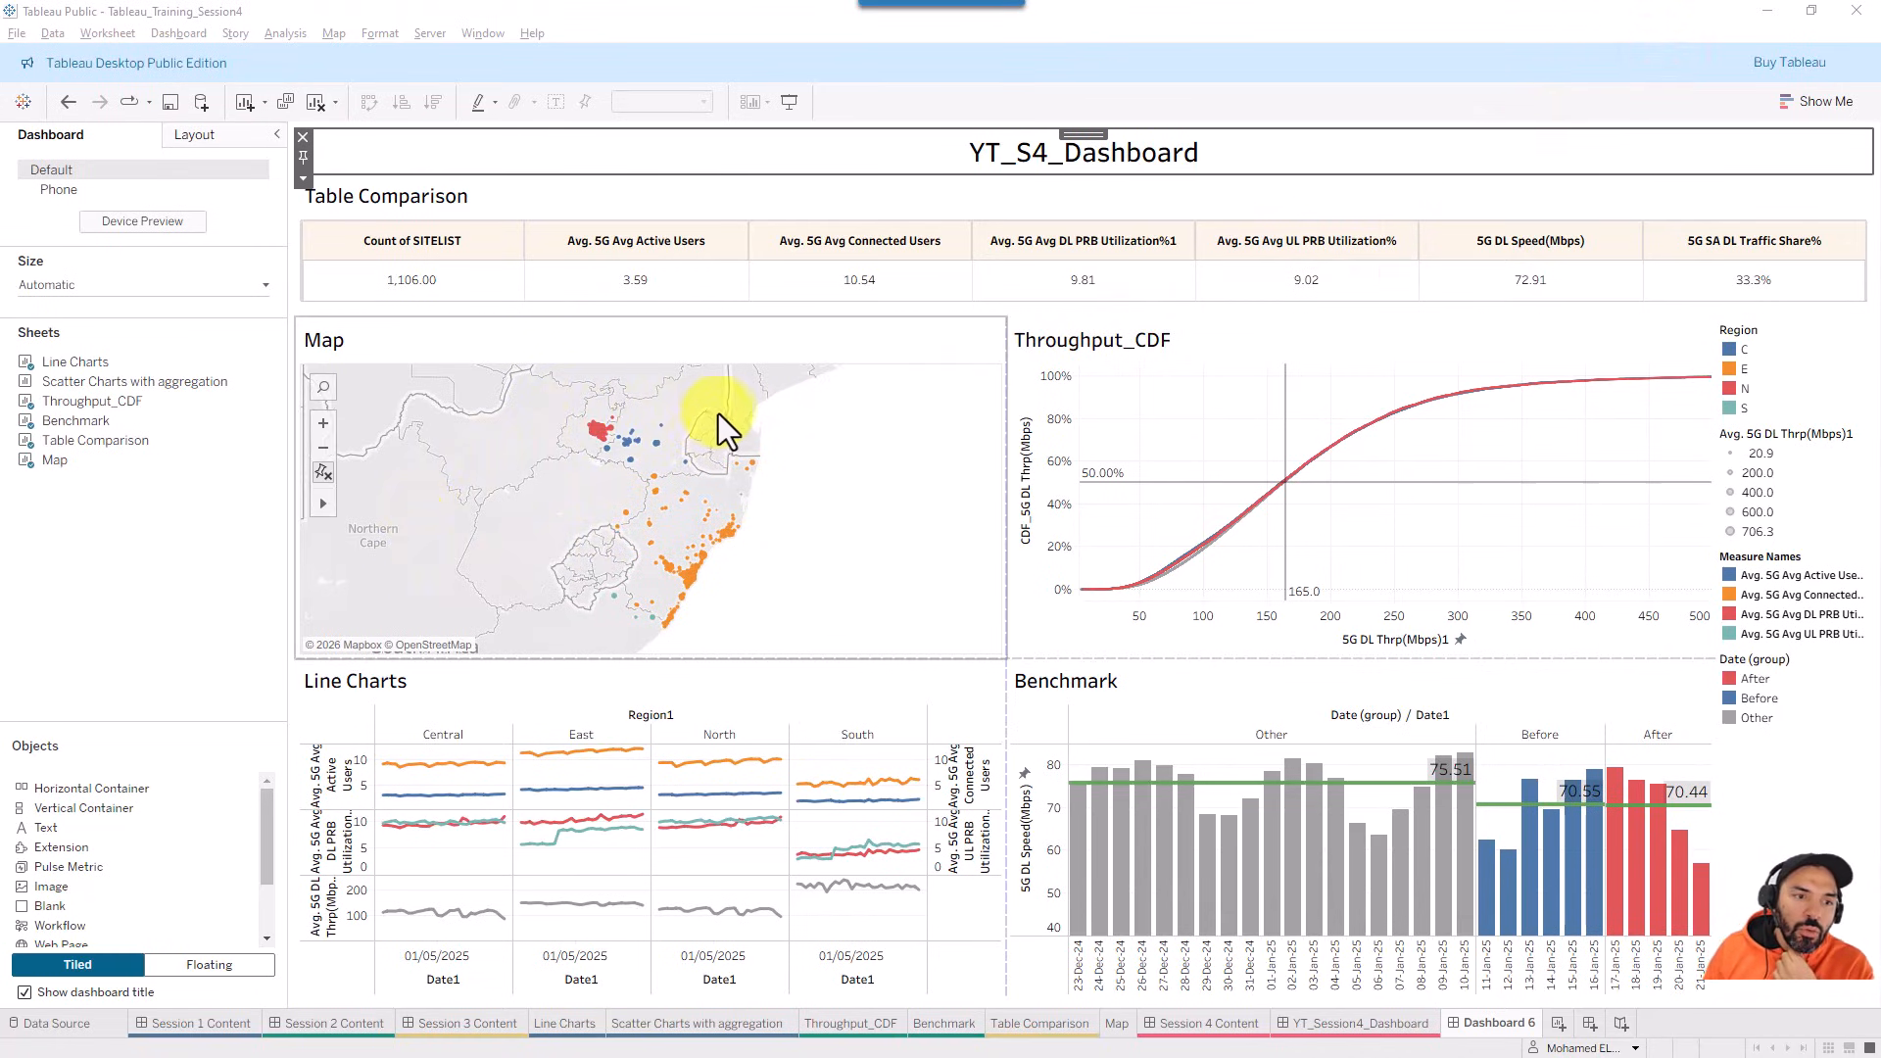
drag(723, 408, 615, 469)
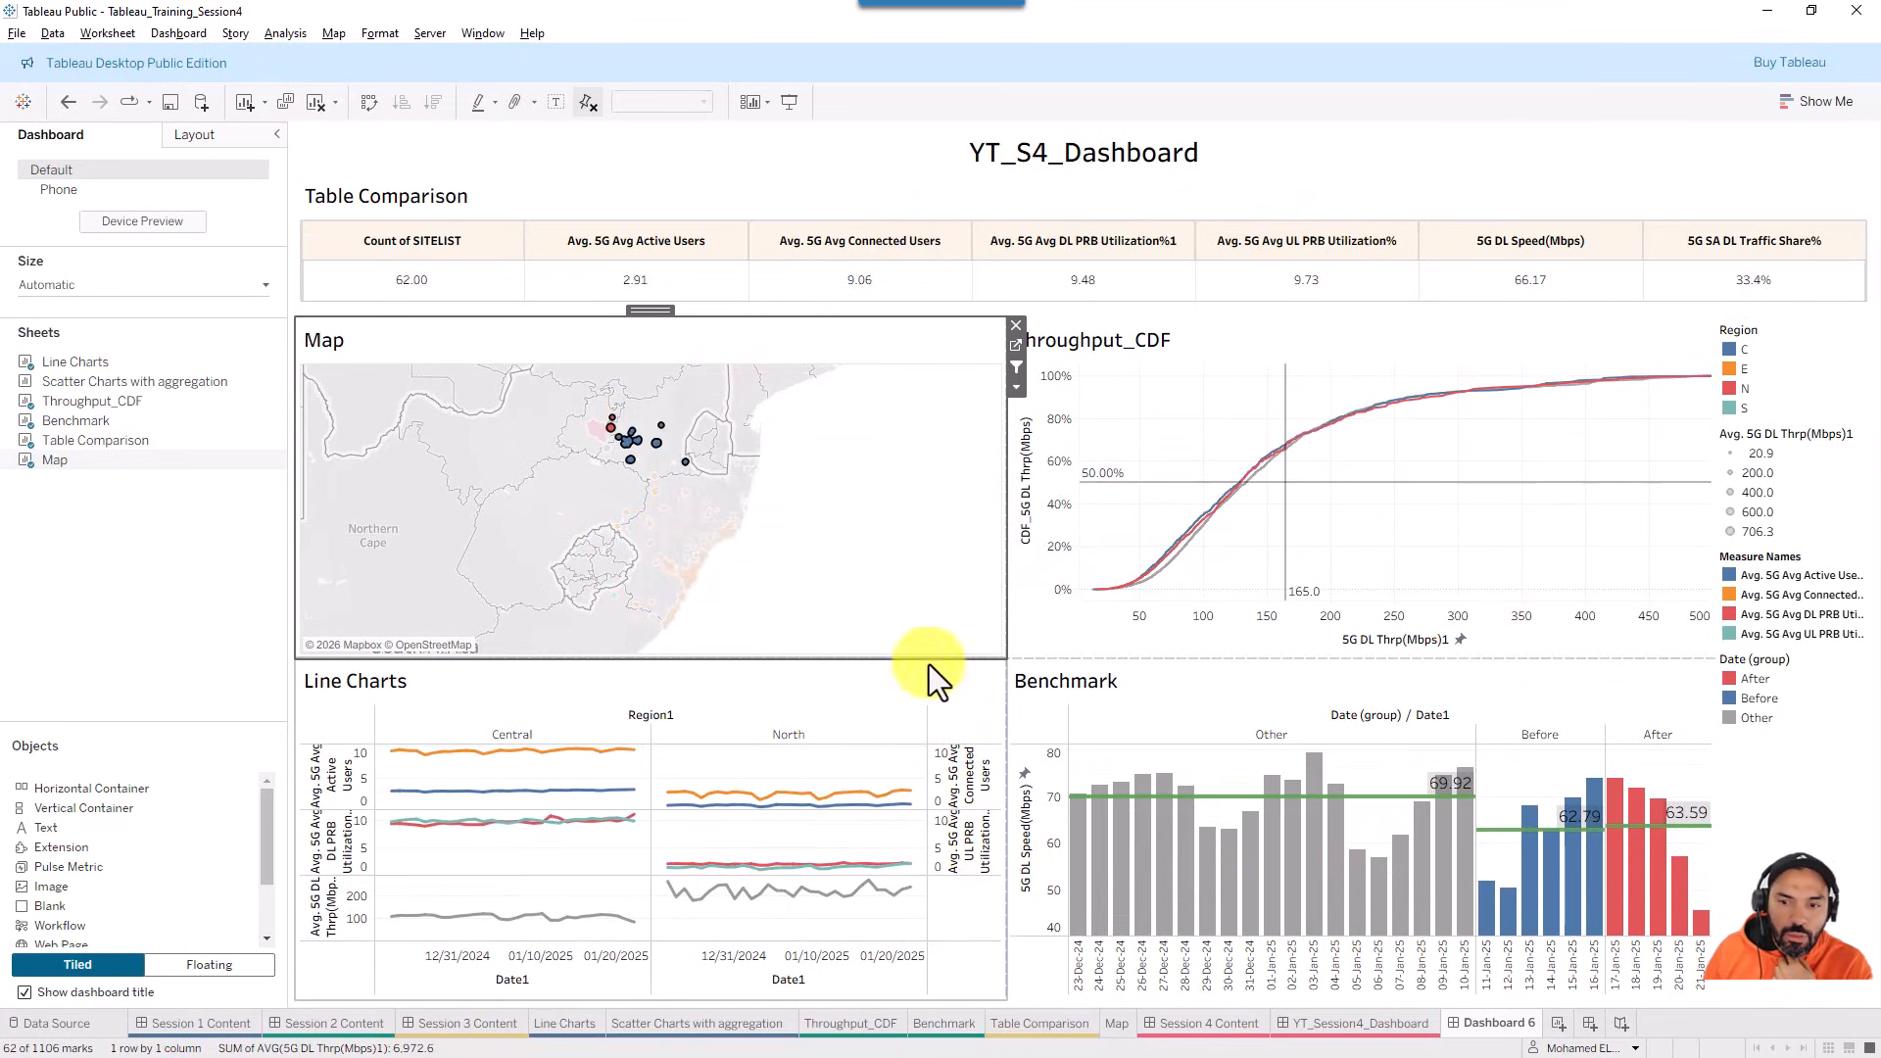
click(790, 455)
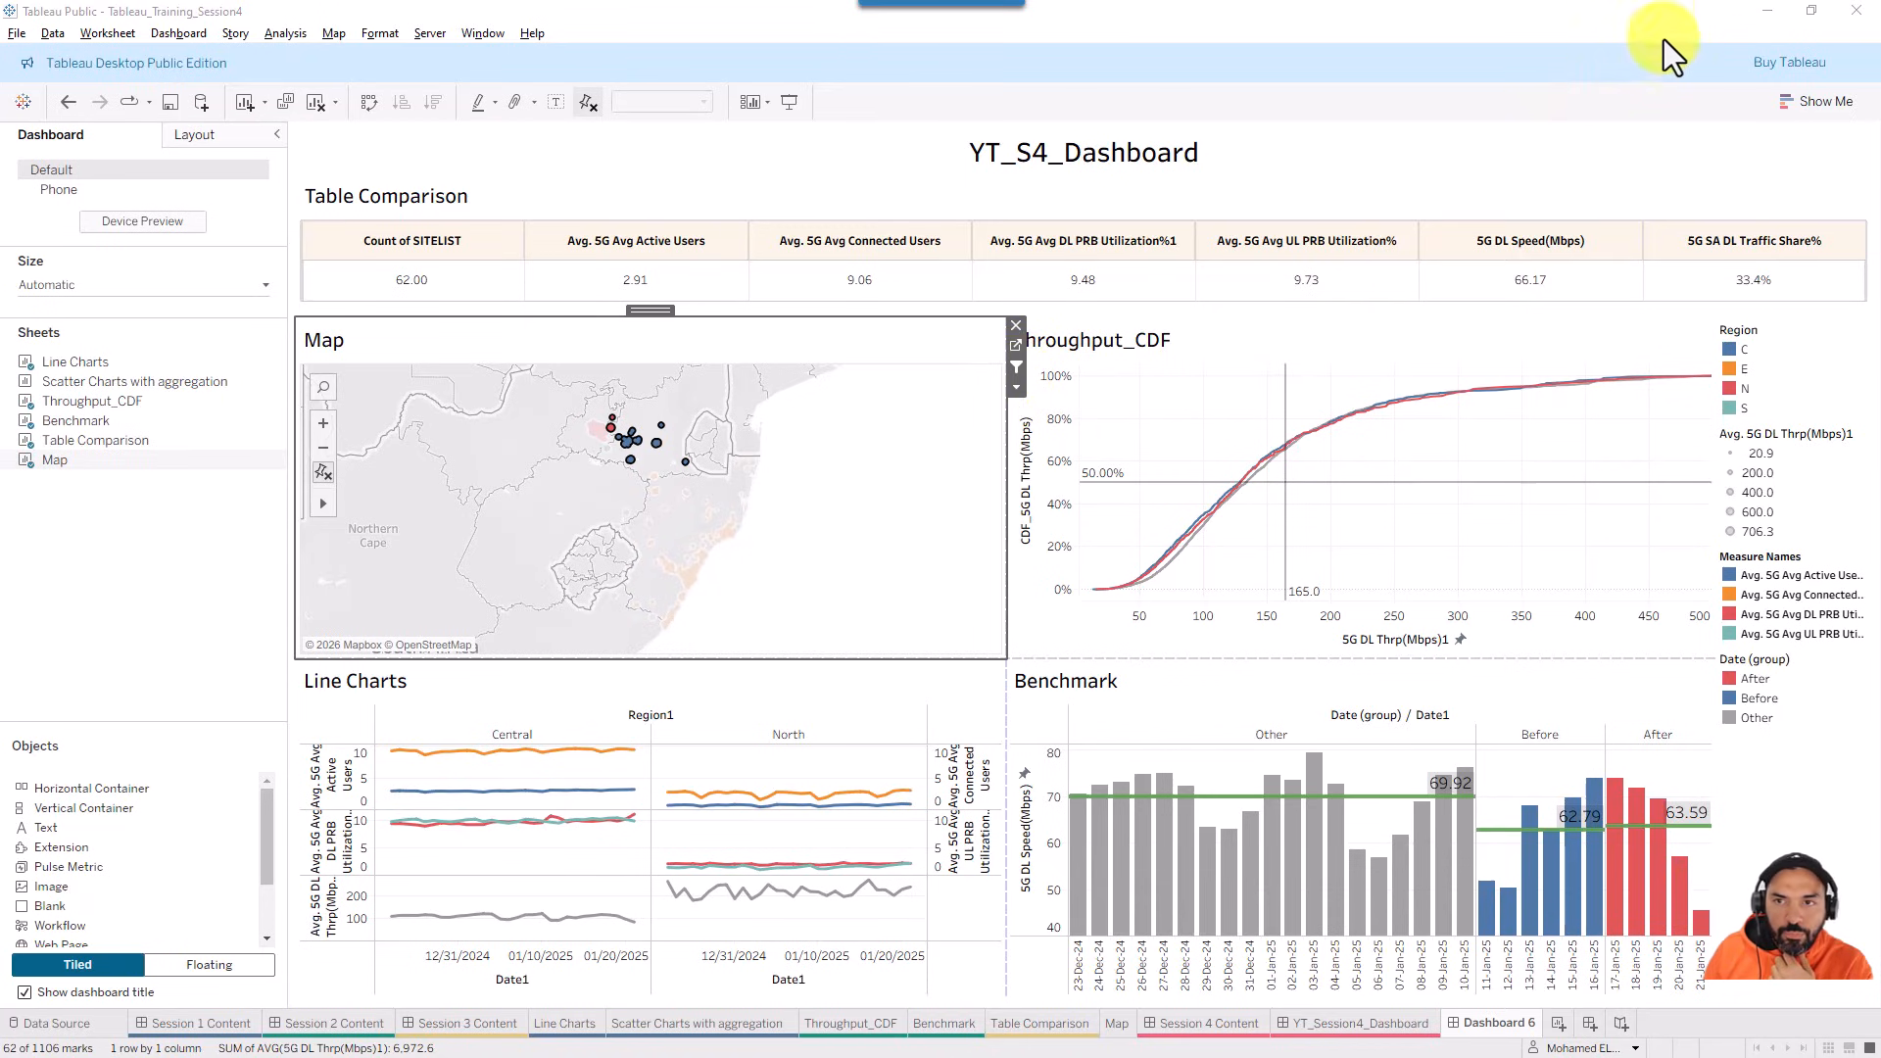
click(1689, 24)
mouse_move(718, 539)
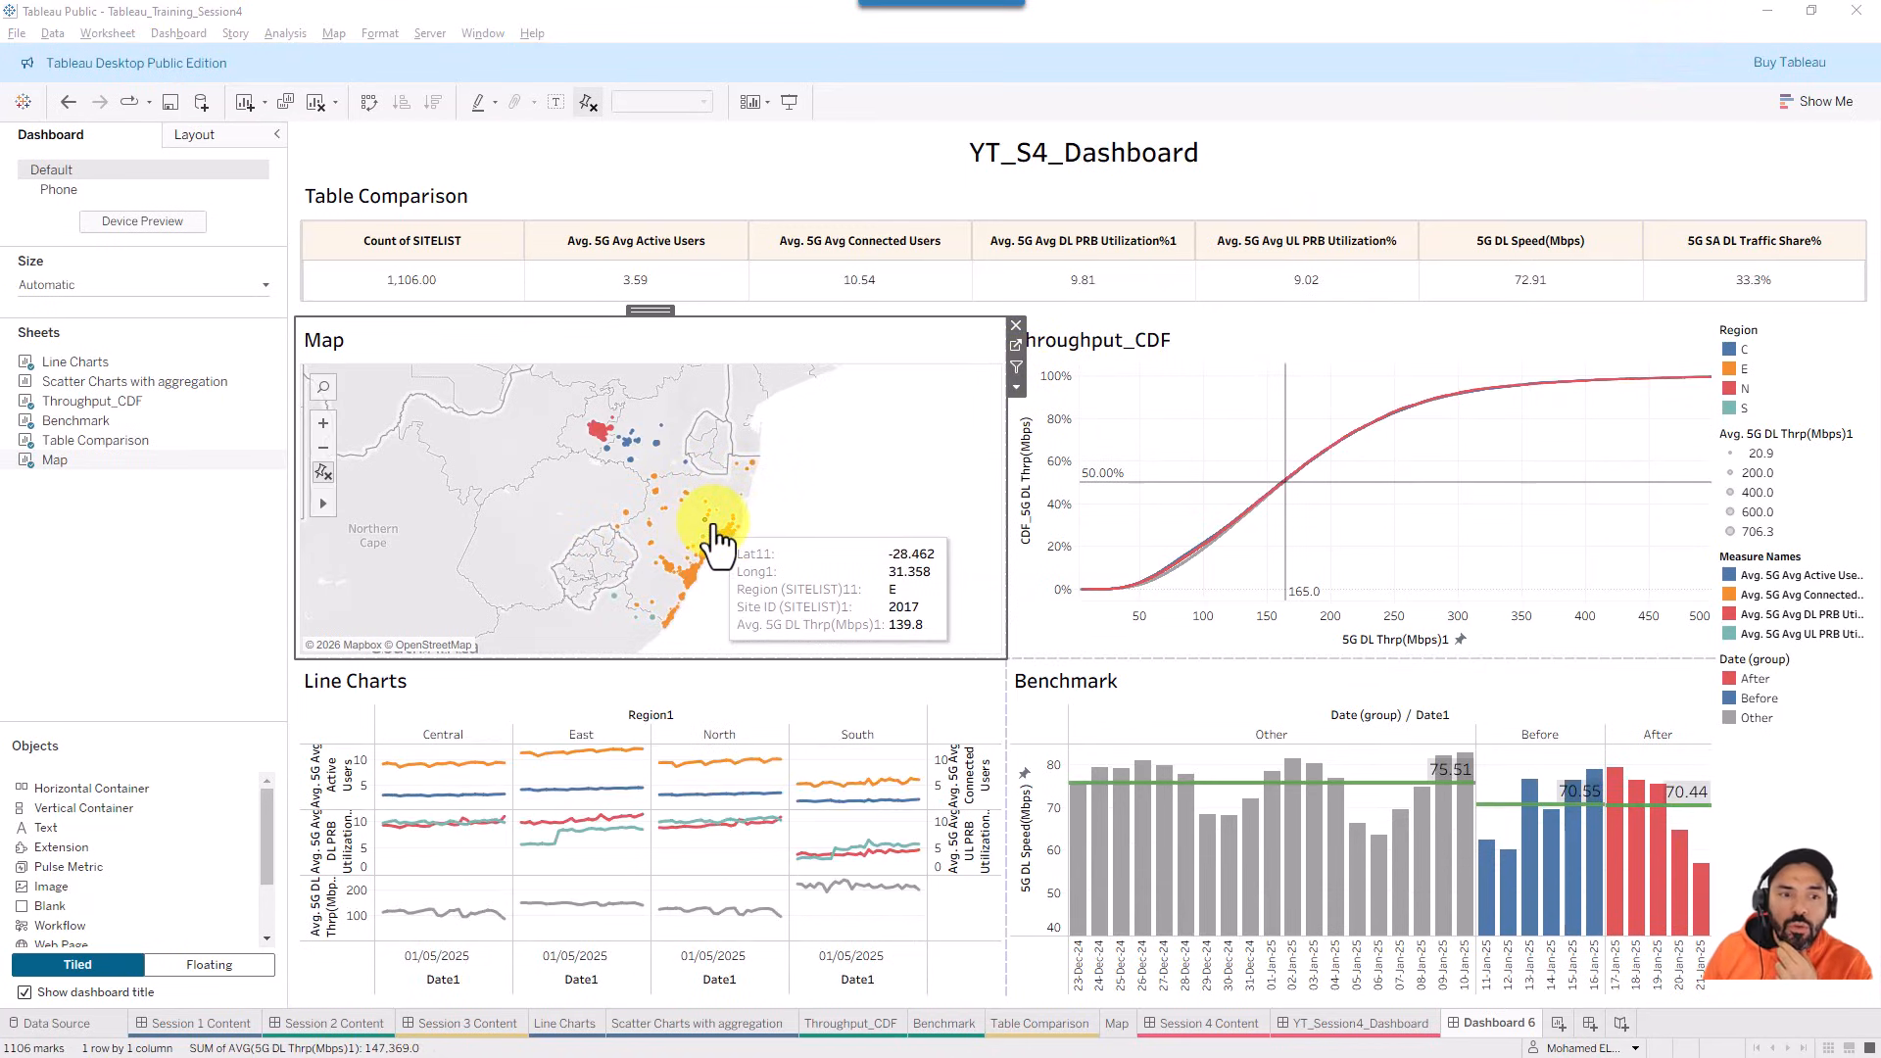
drag(872, 421, 669, 541)
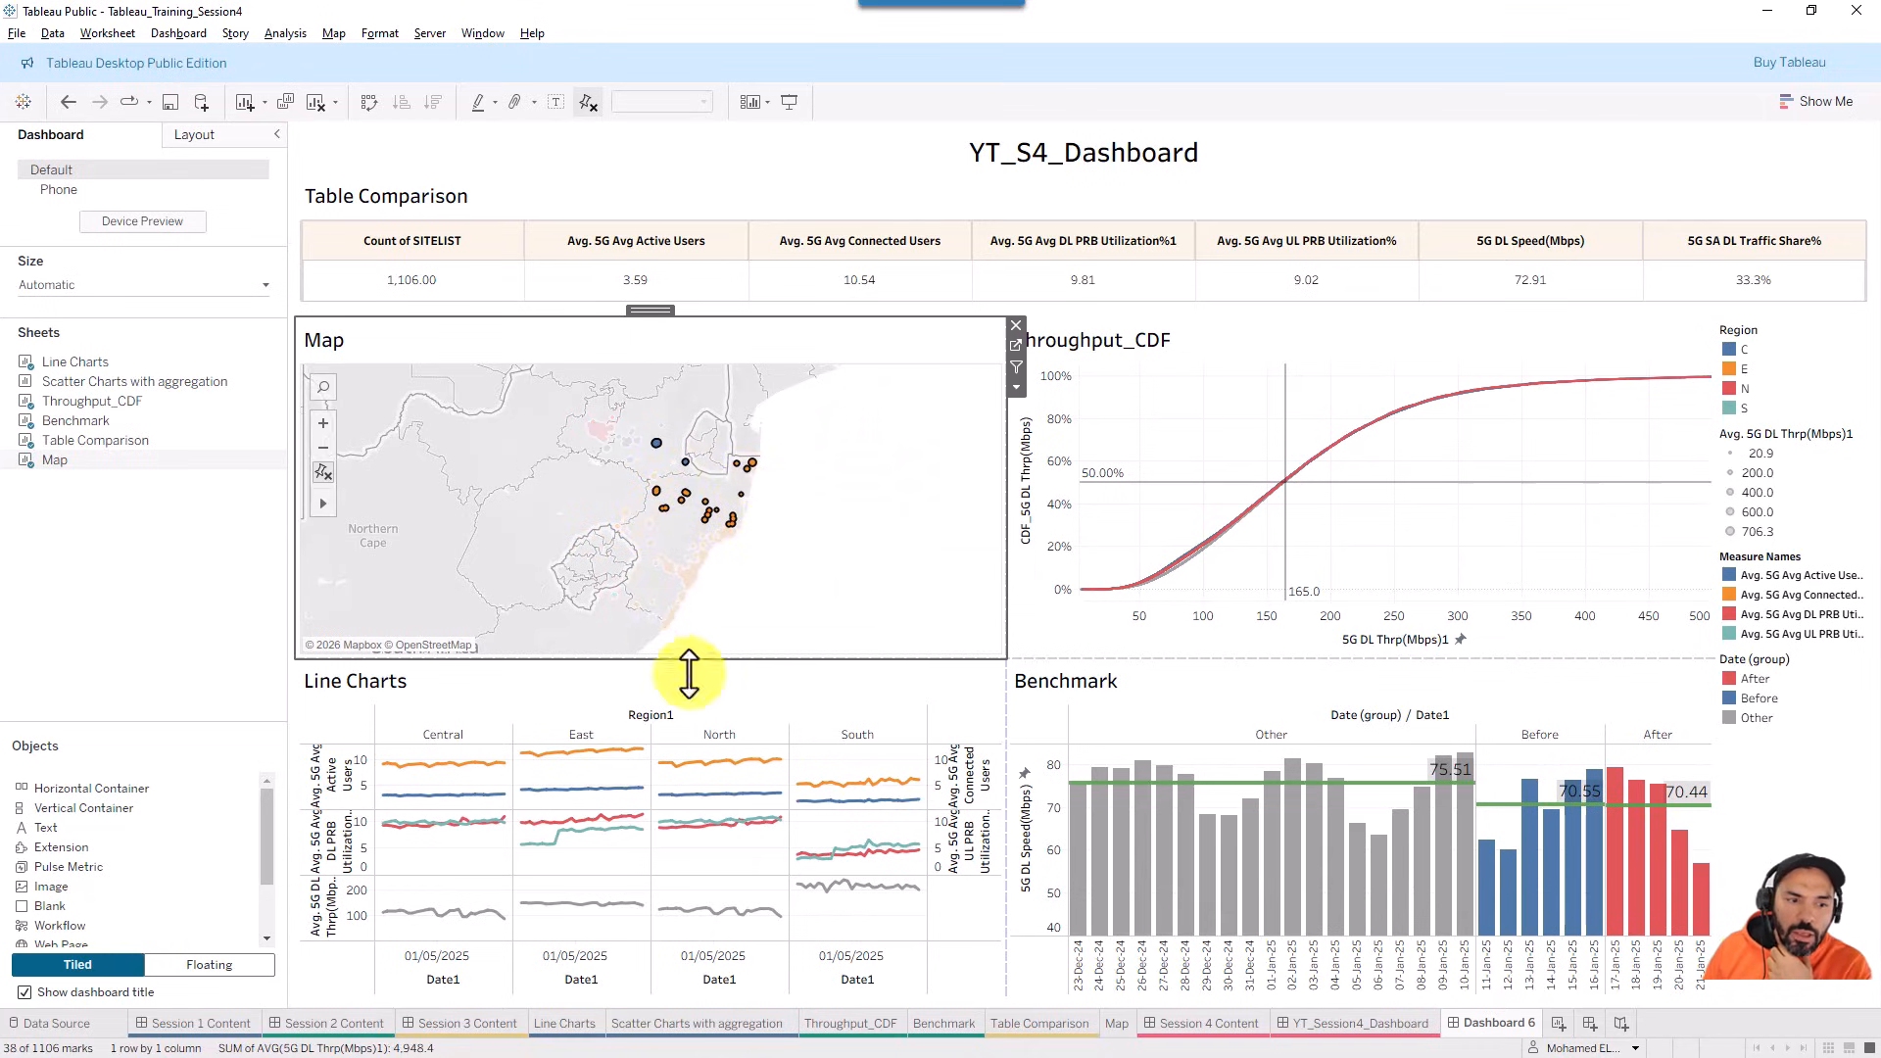
click(884, 437)
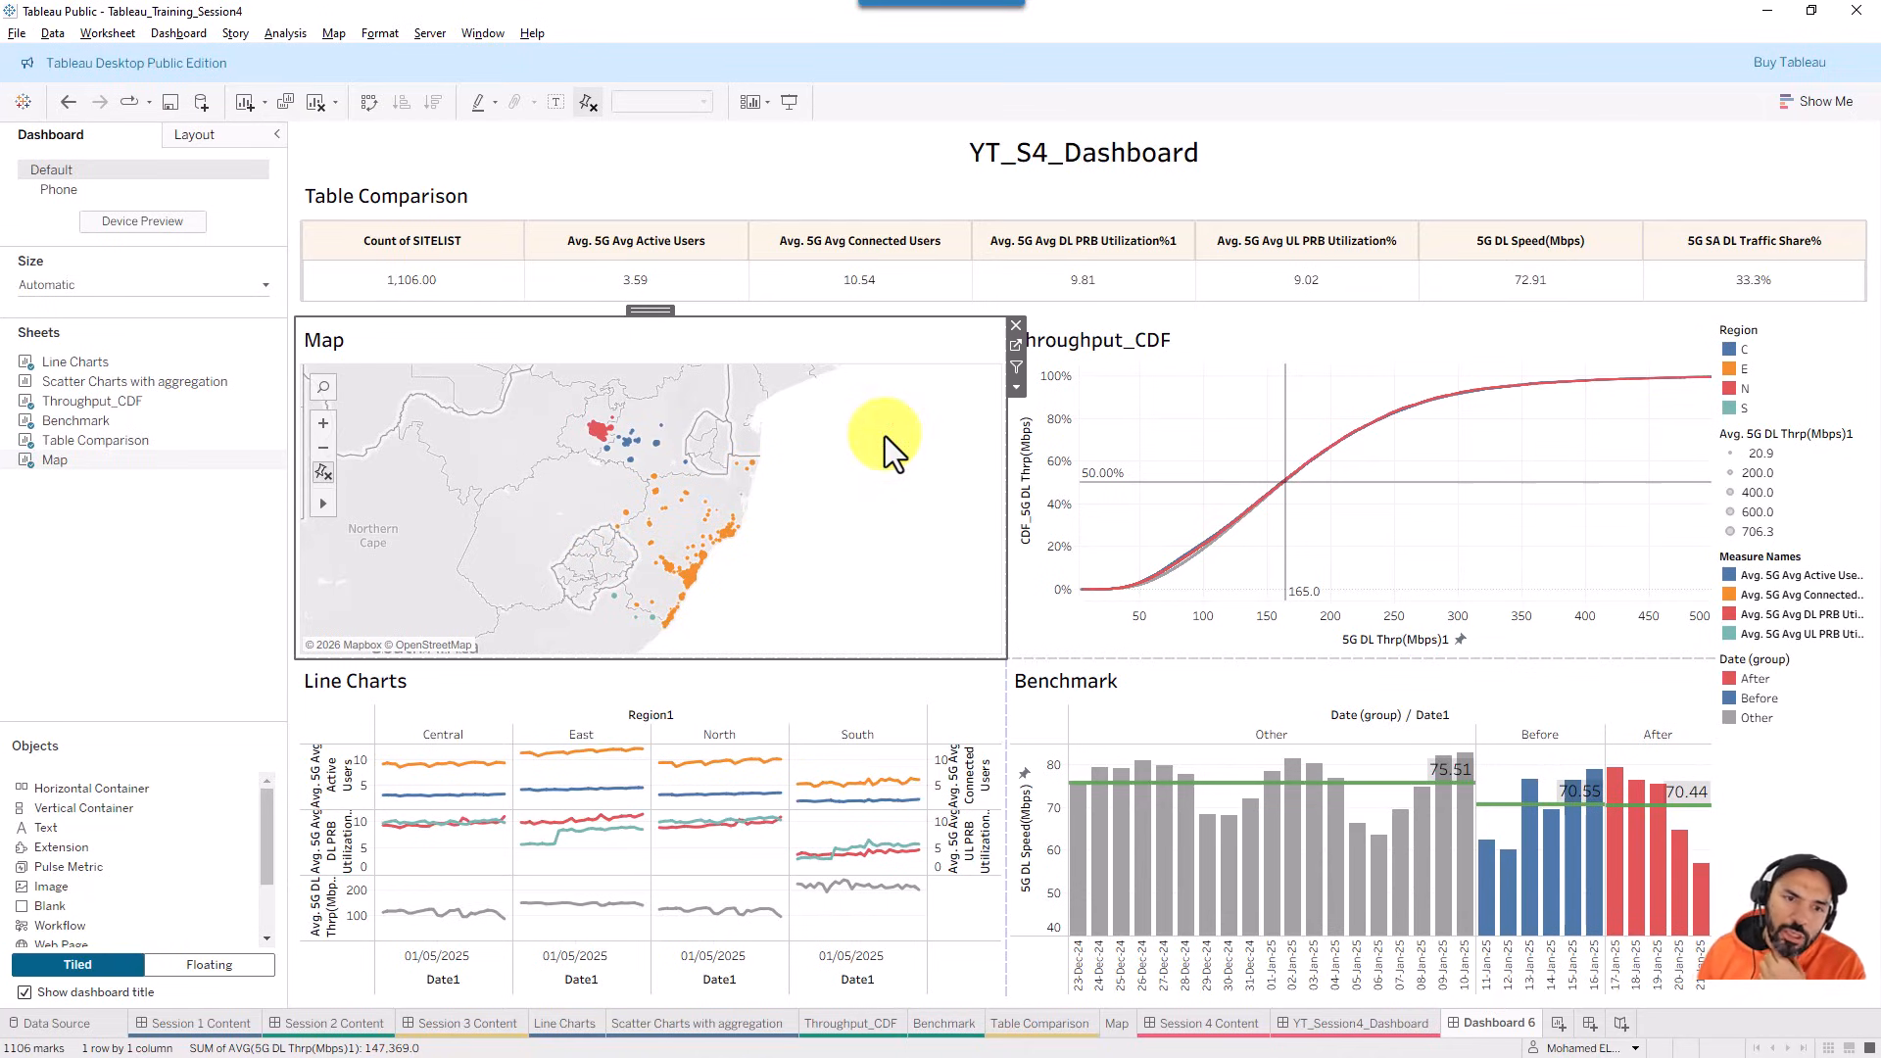
- Turn on the Map sheet's use as a filter for the other sheets of the dashboard
click(1267, 327)
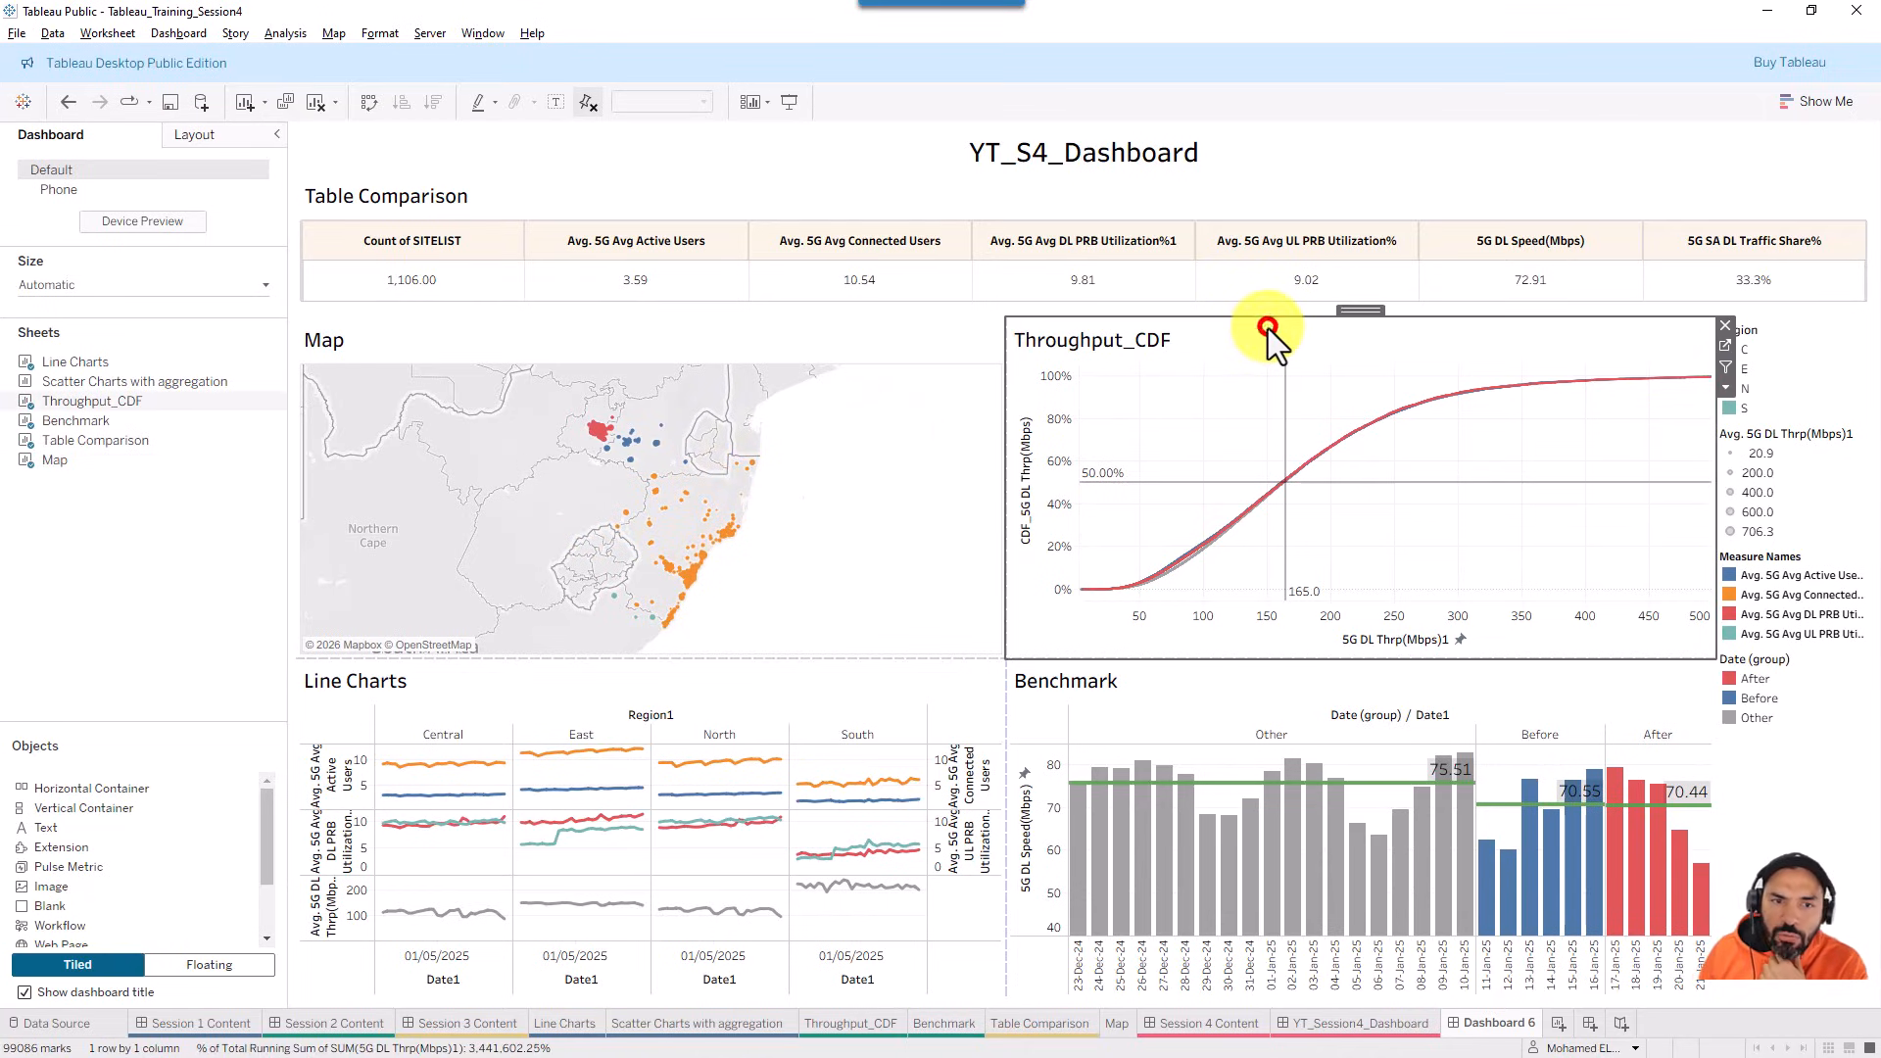
click(792, 341)
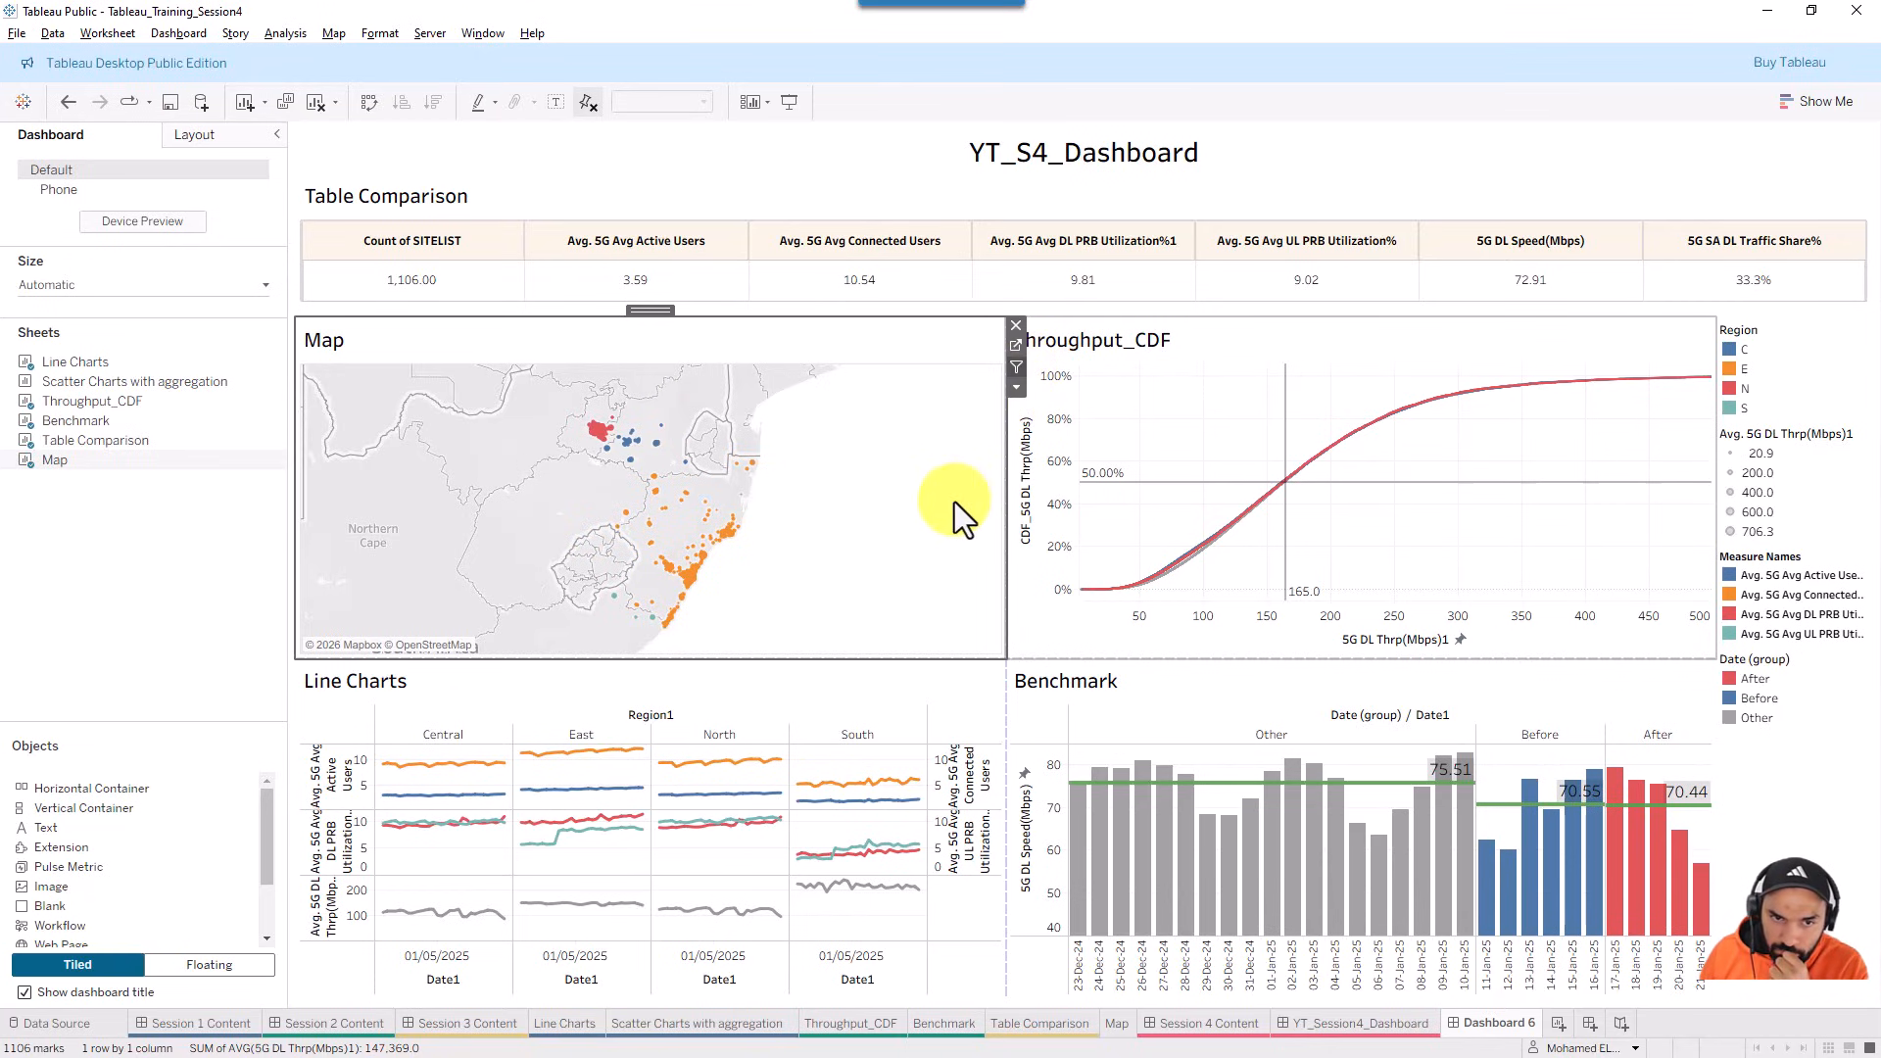
click(1015, 367)
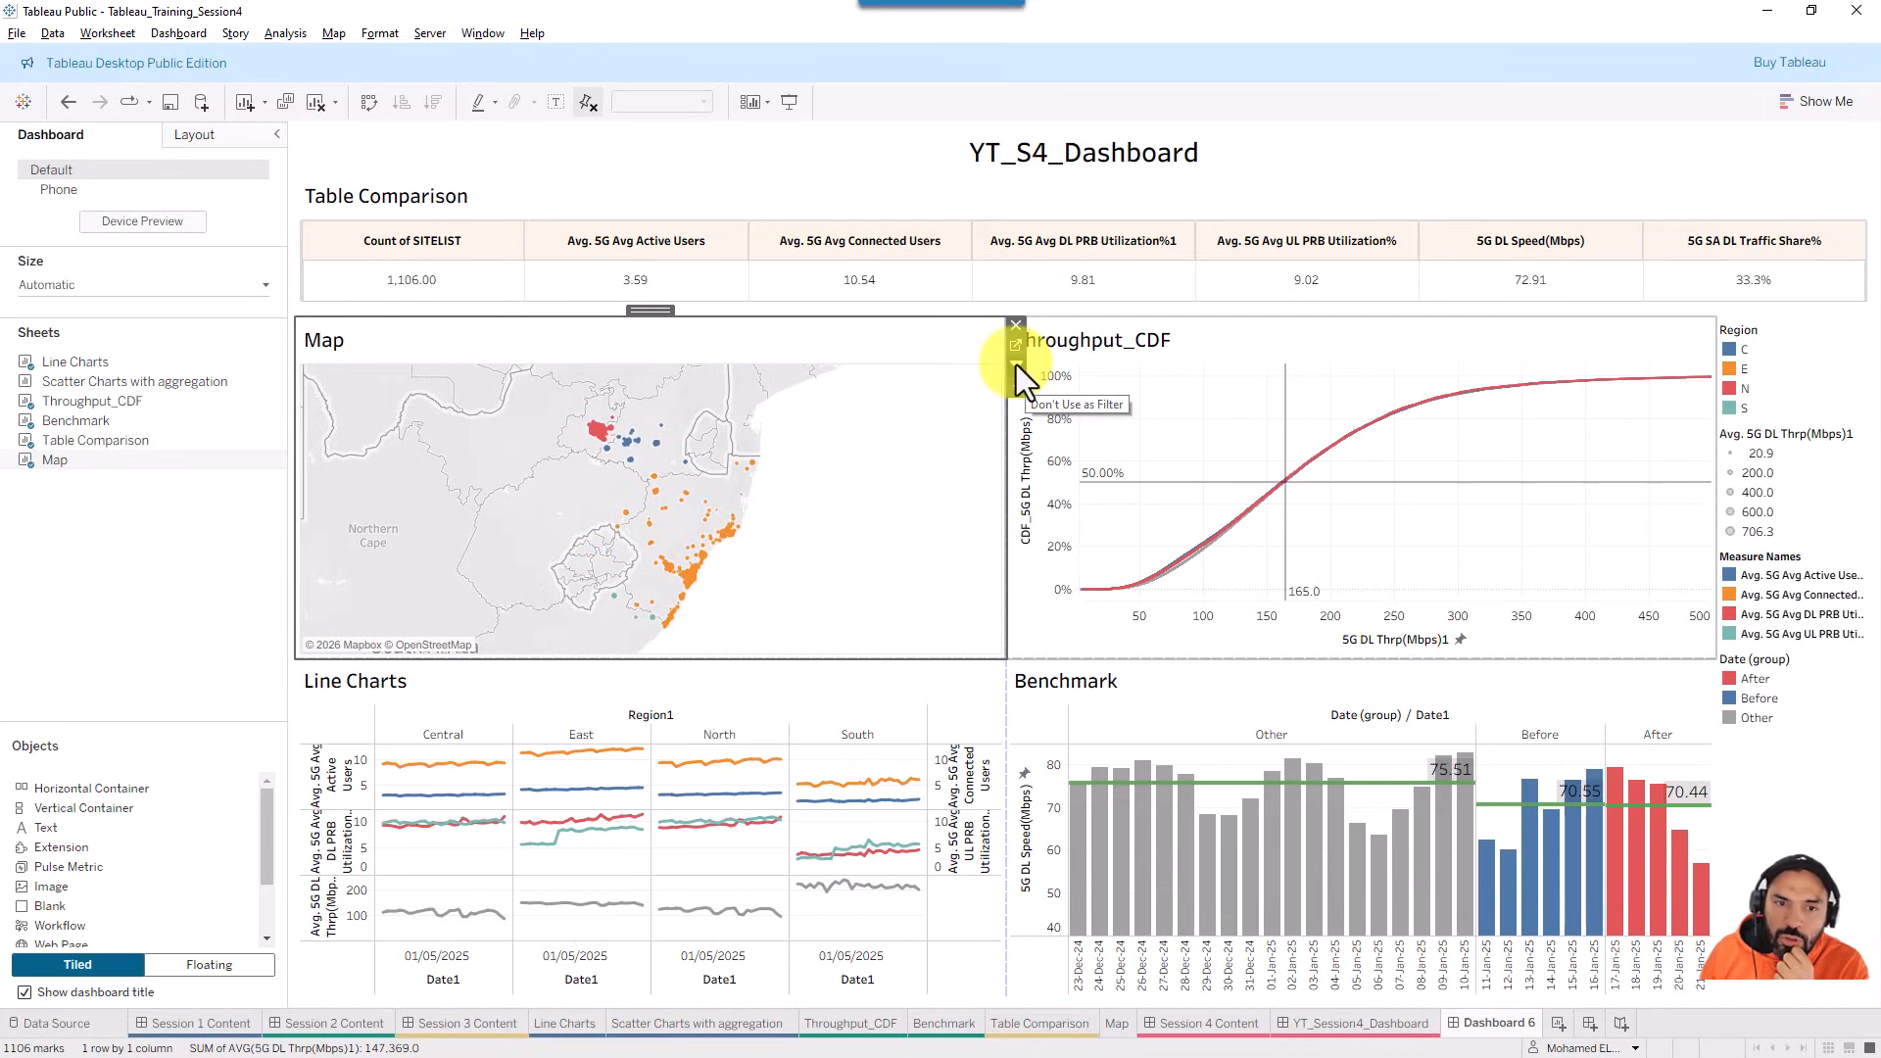
click(847, 425)
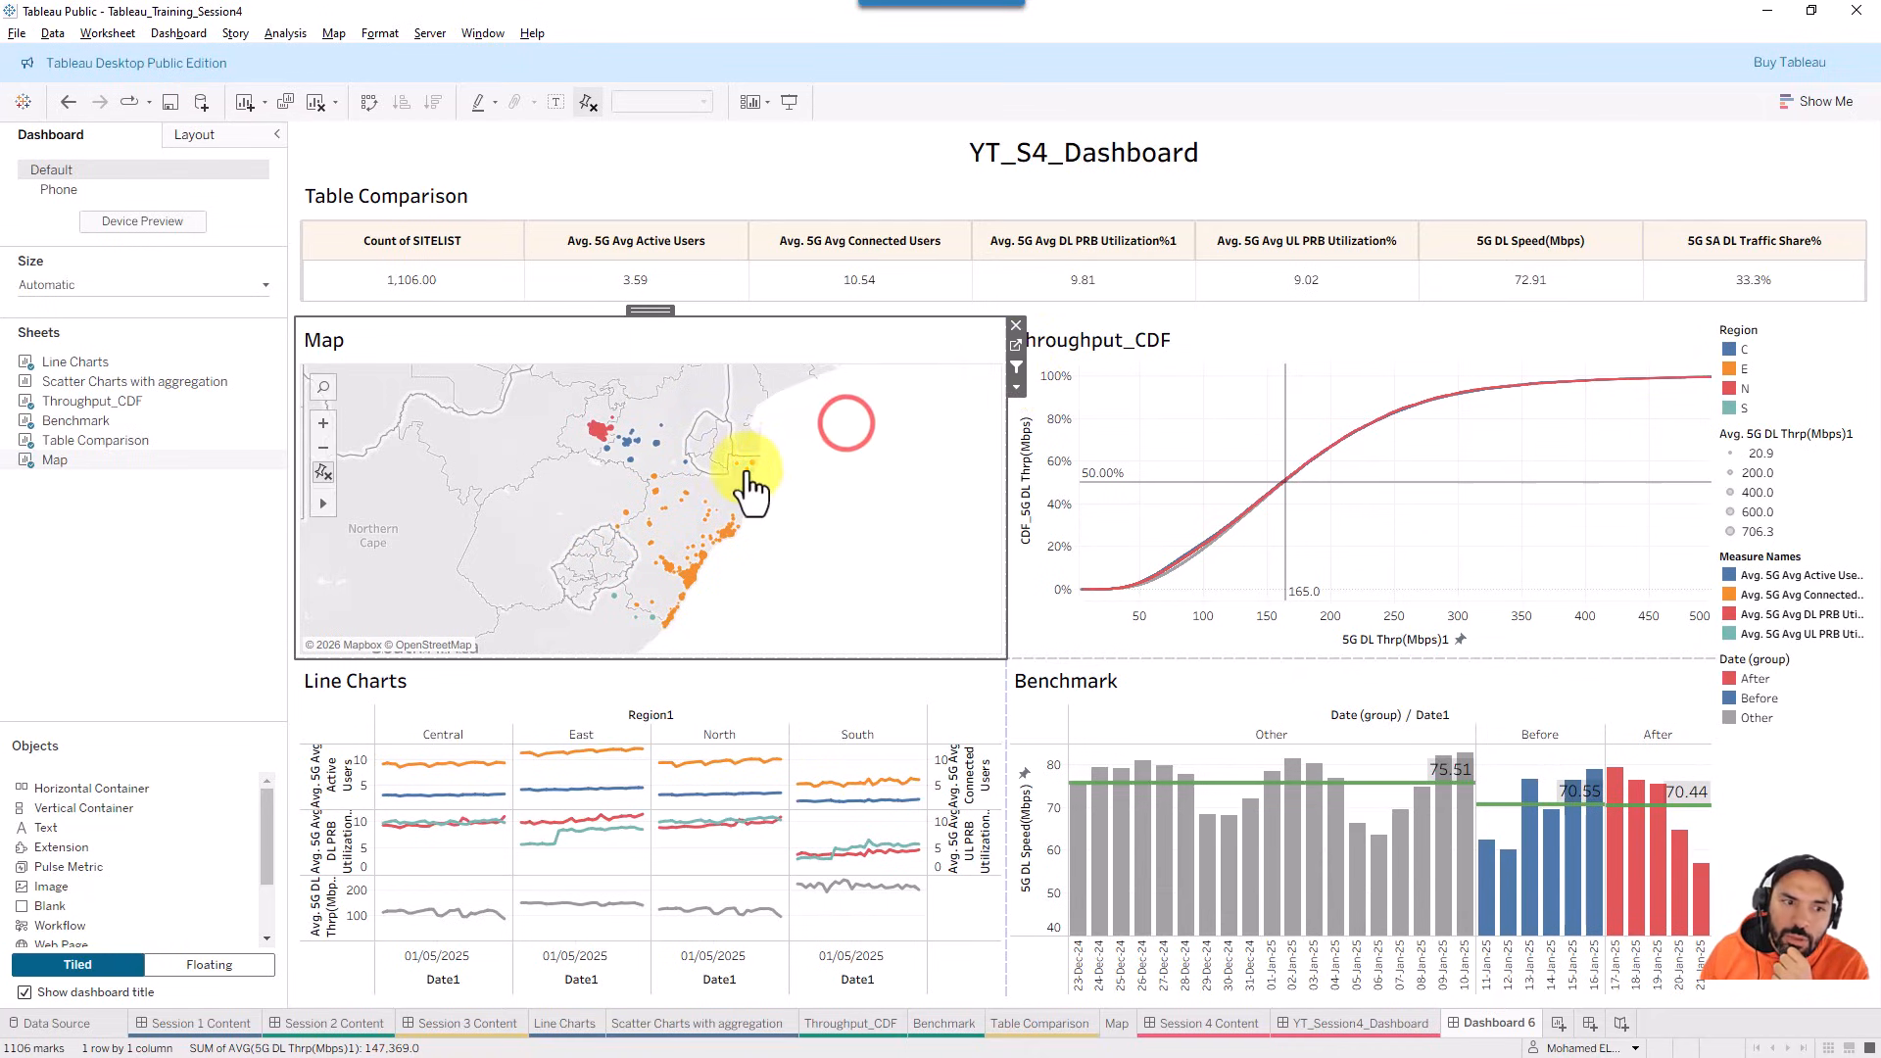
- Test the Map filter on a small group of eastern sites and on a single Central site, and clear the selection
drag(774, 449, 716, 487)
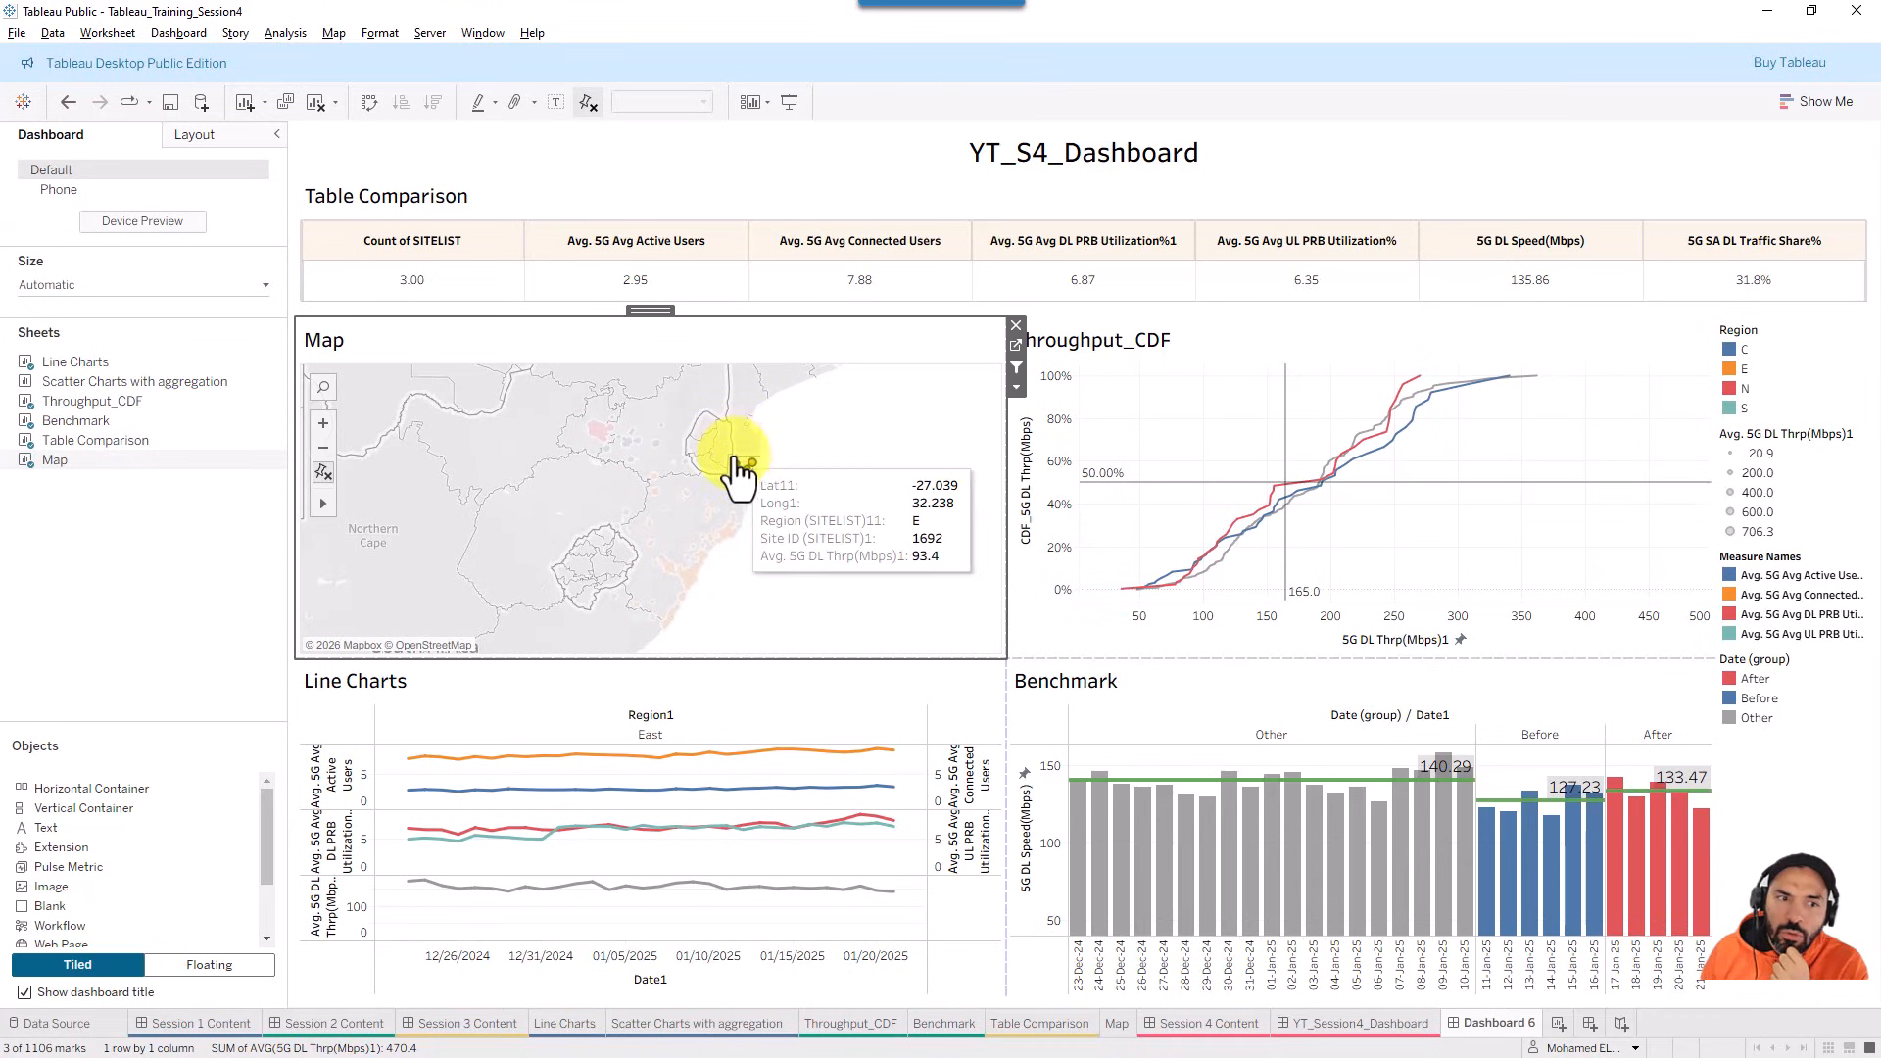
click(687, 462)
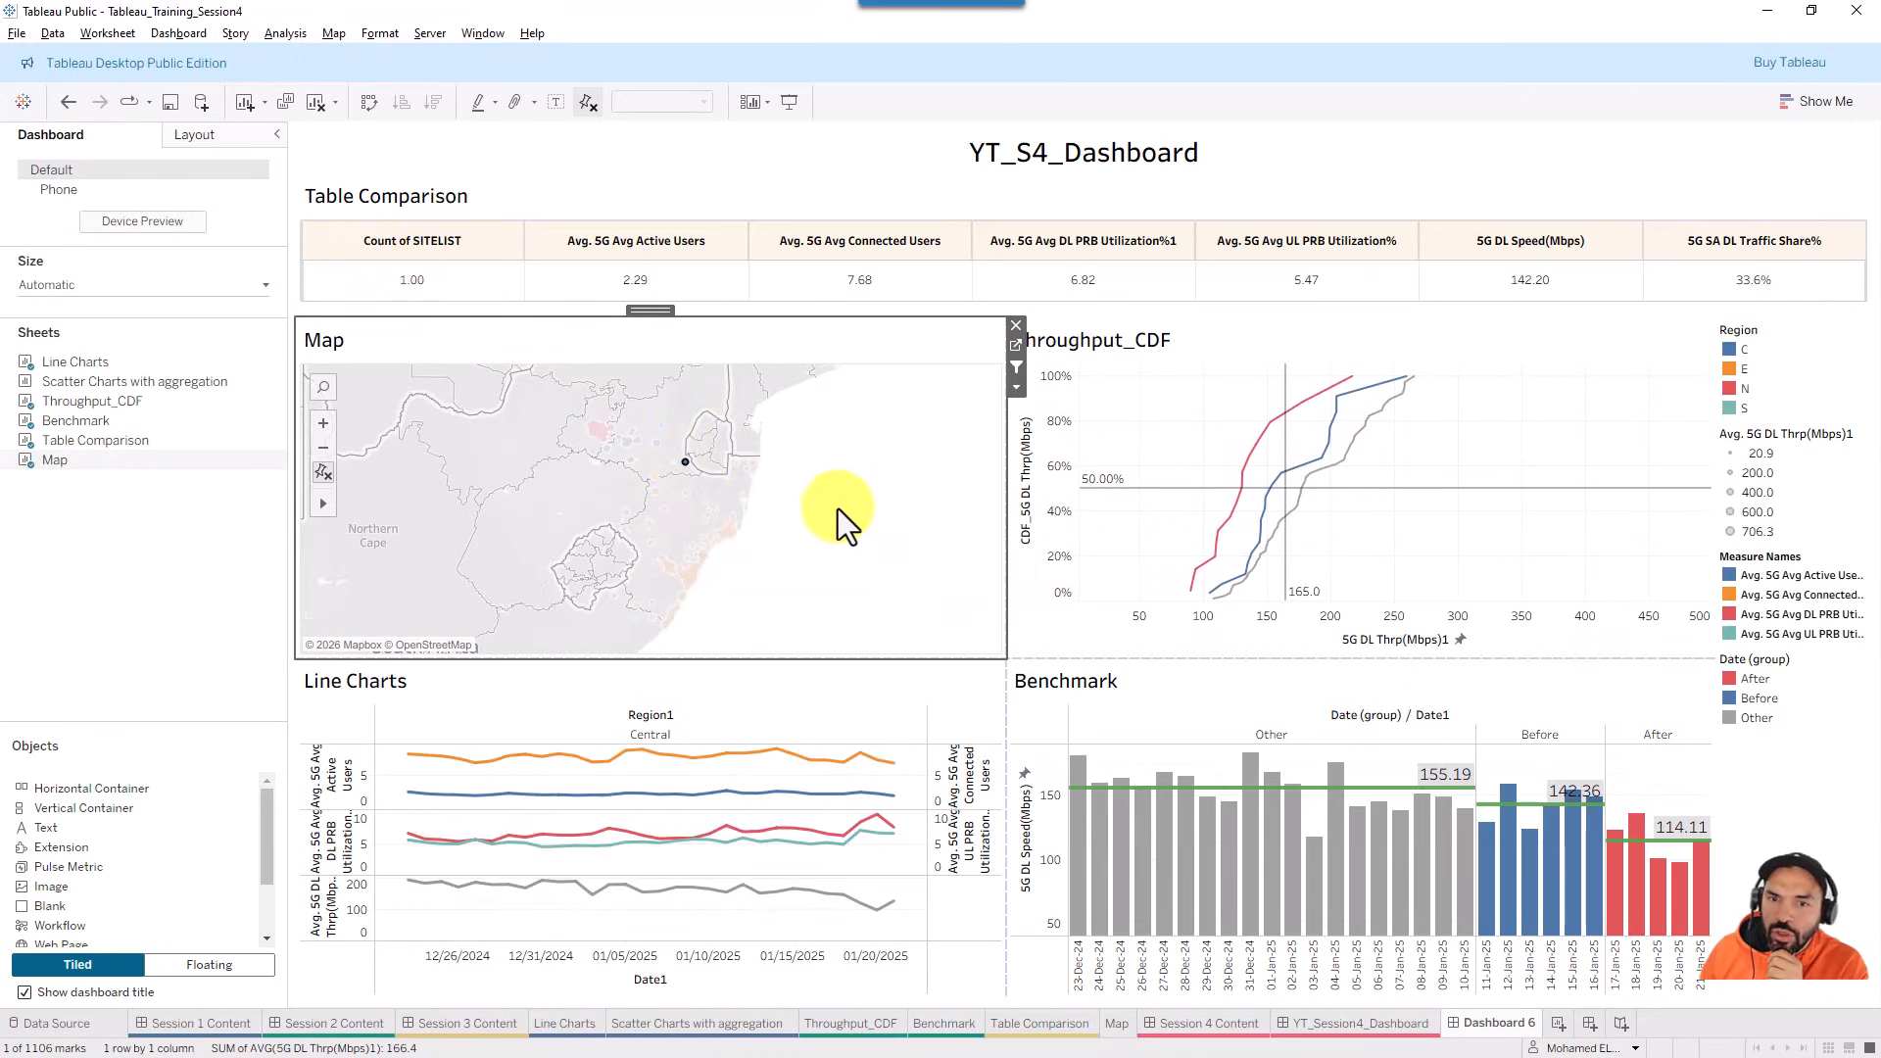
click(815, 447)
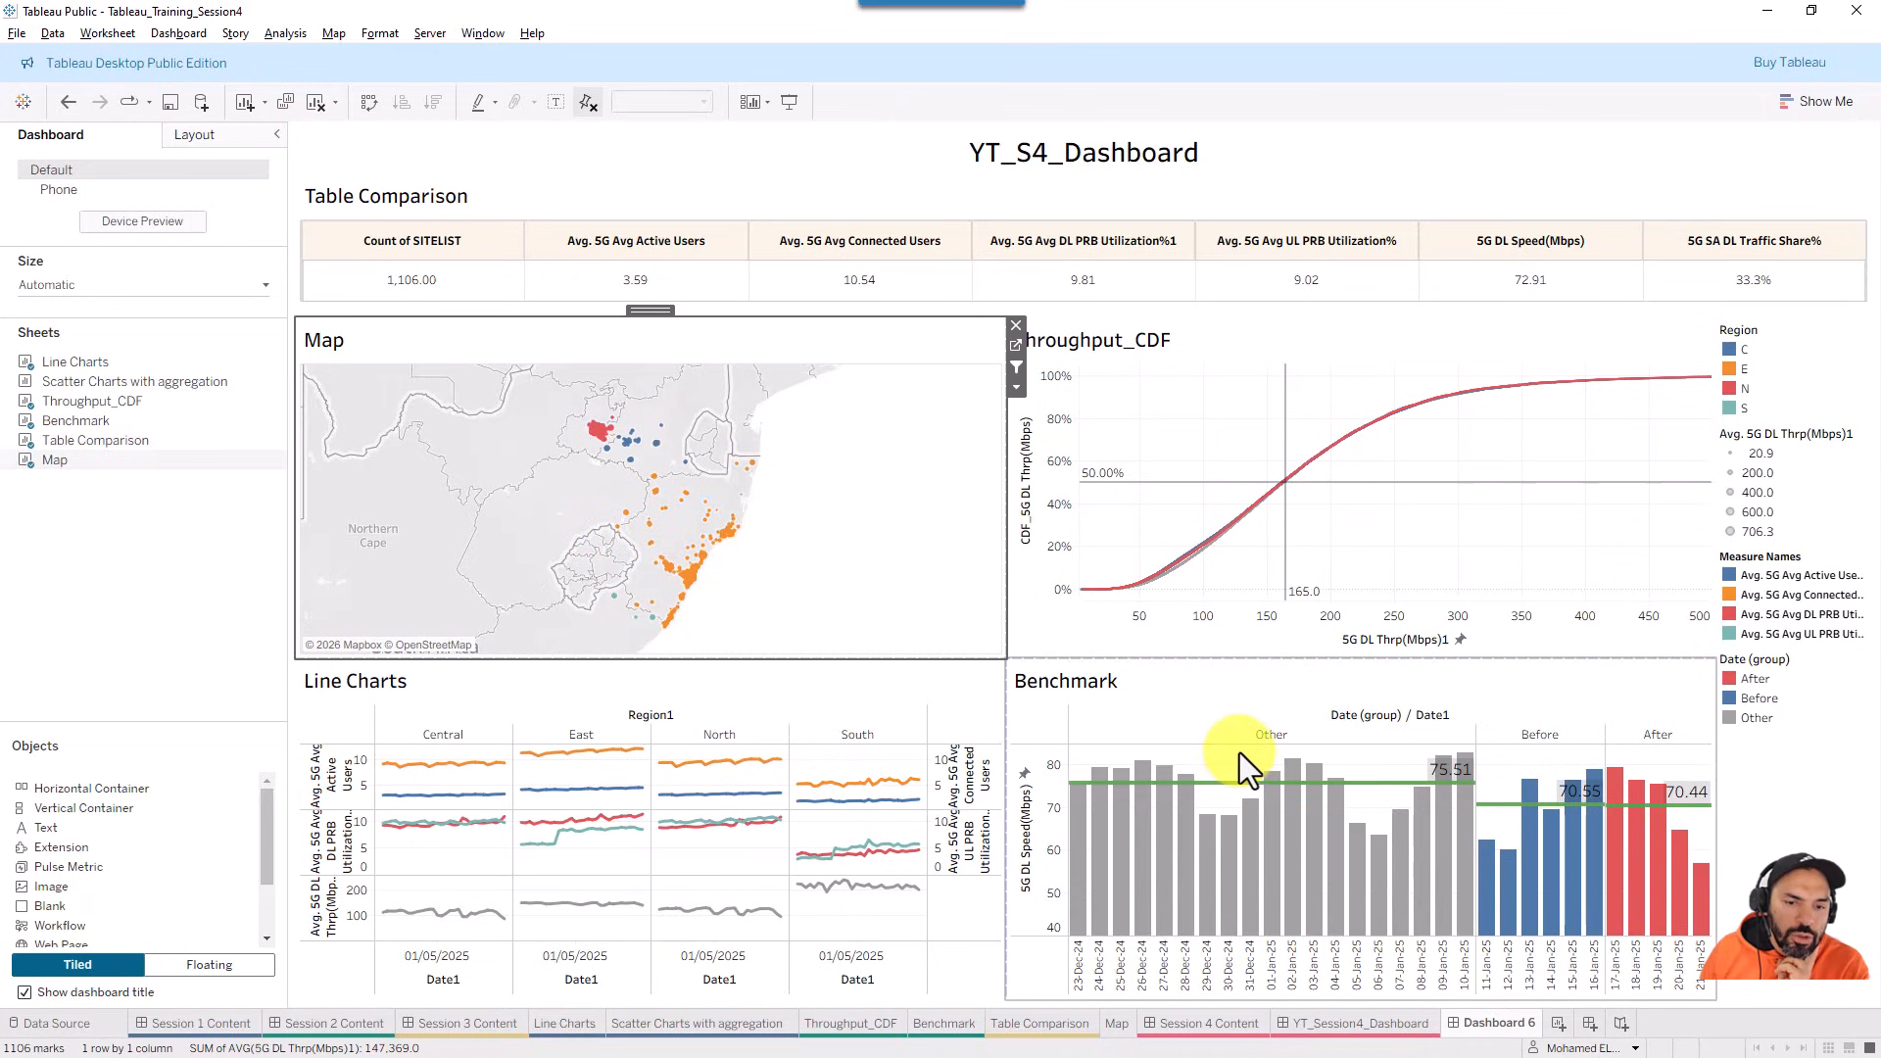
- Select the Benchmark bars from 31-Dec-24 to 17-Jan-25 to check their effect on the other sheets, and reselect the Map sheet
drag(1238, 753, 1616, 867)
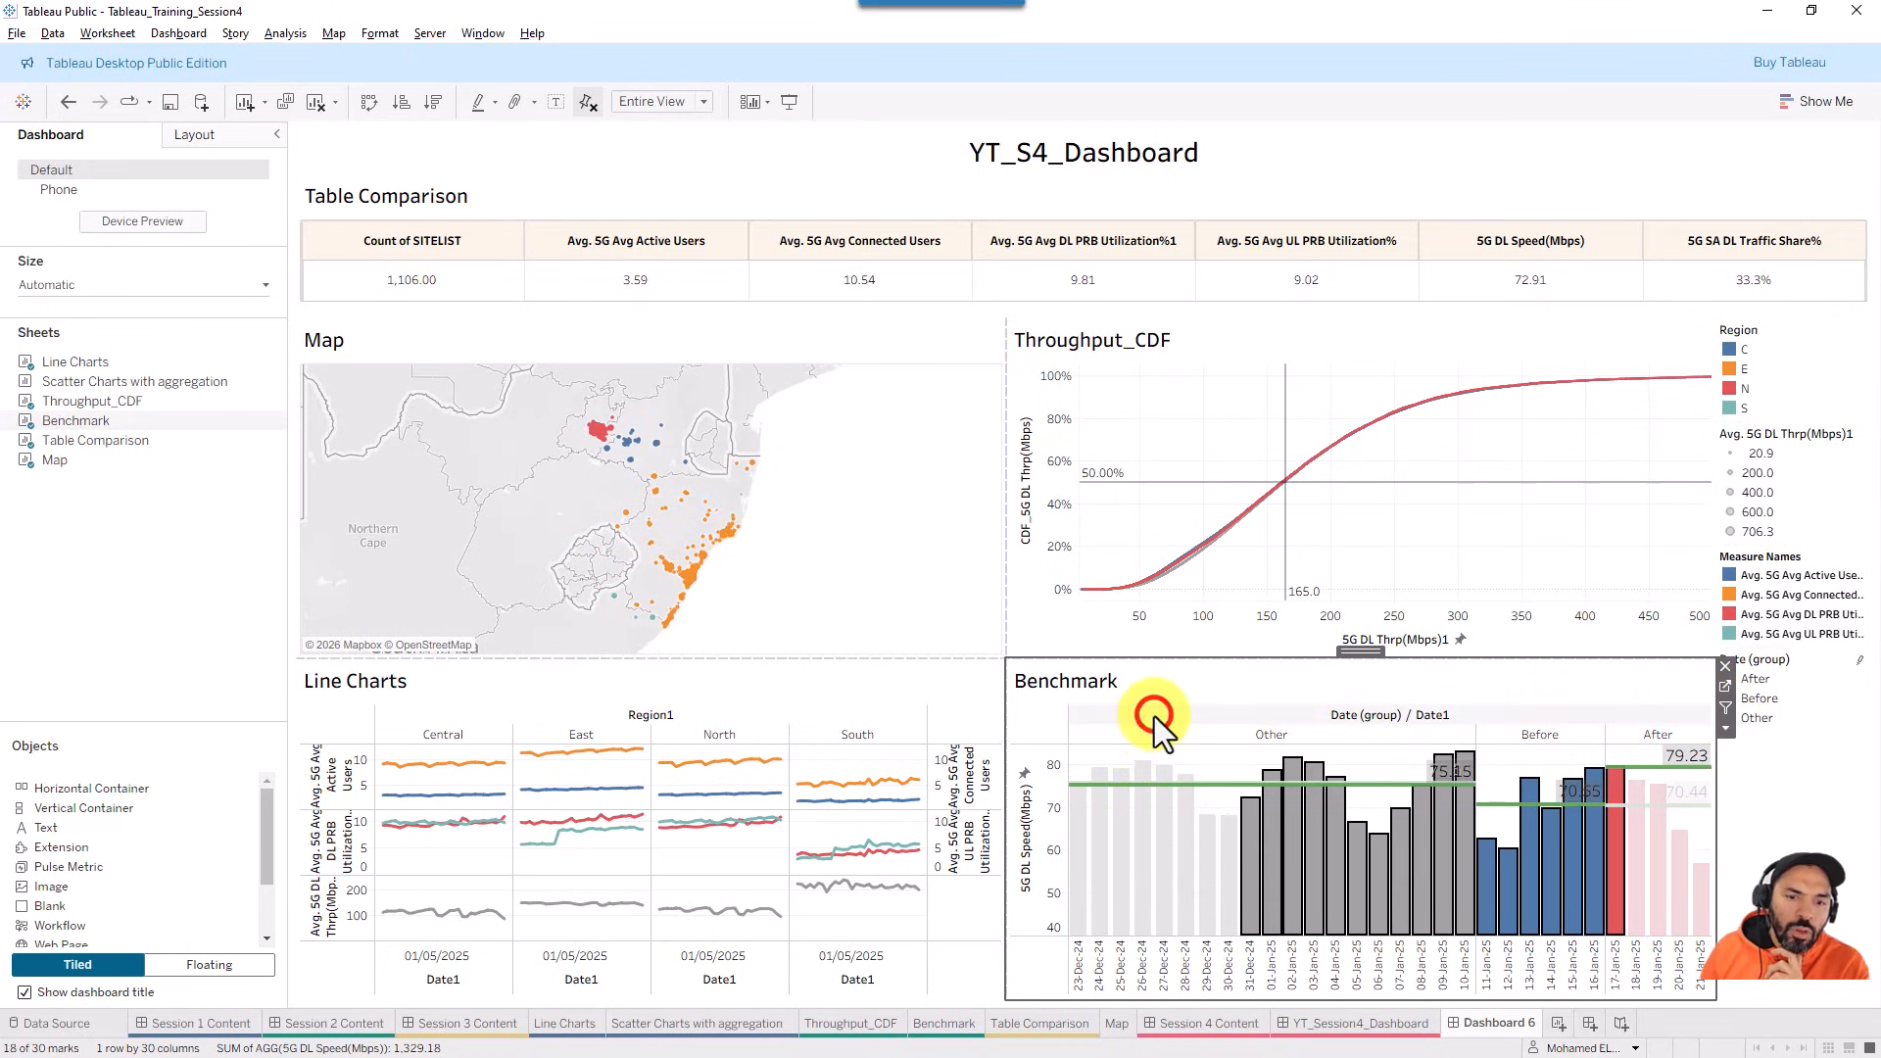
click(866, 472)
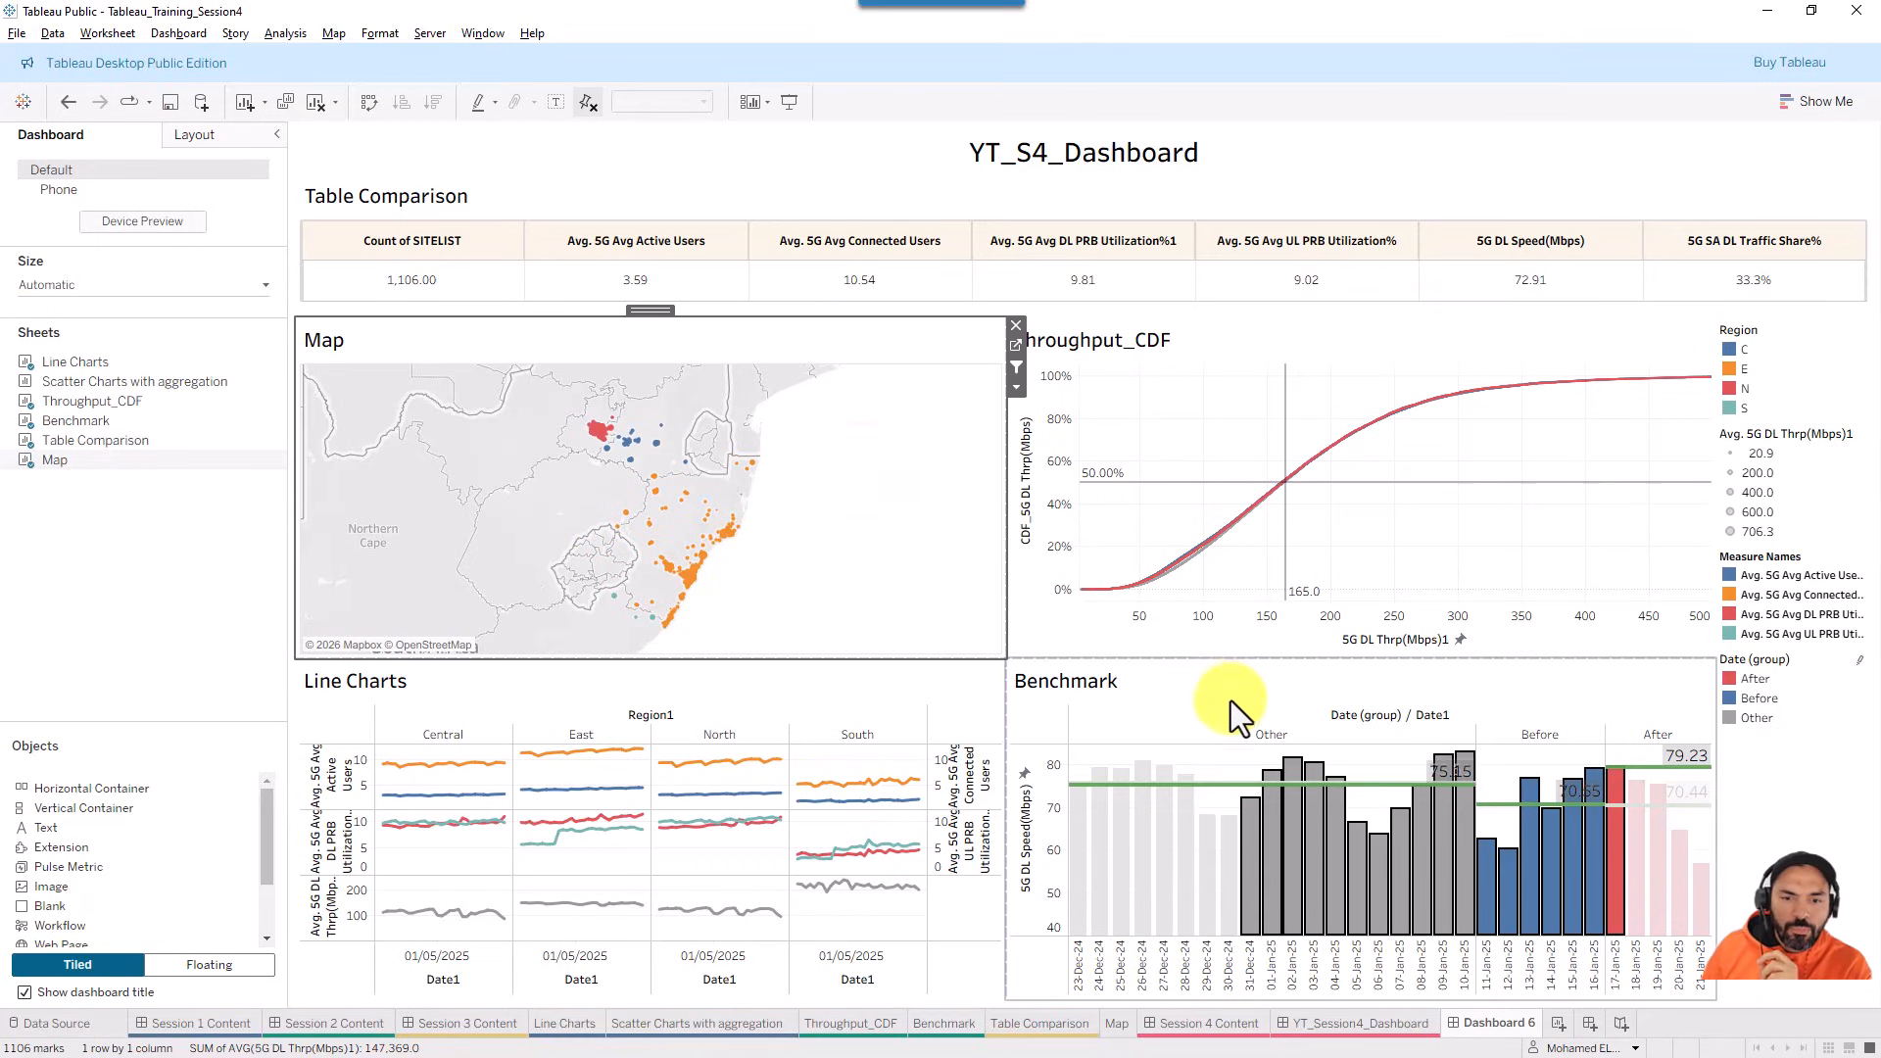
- Select the Other date group in Benchmark to check its effect on the remaining sheets, and clear the selection
click(1207, 736)
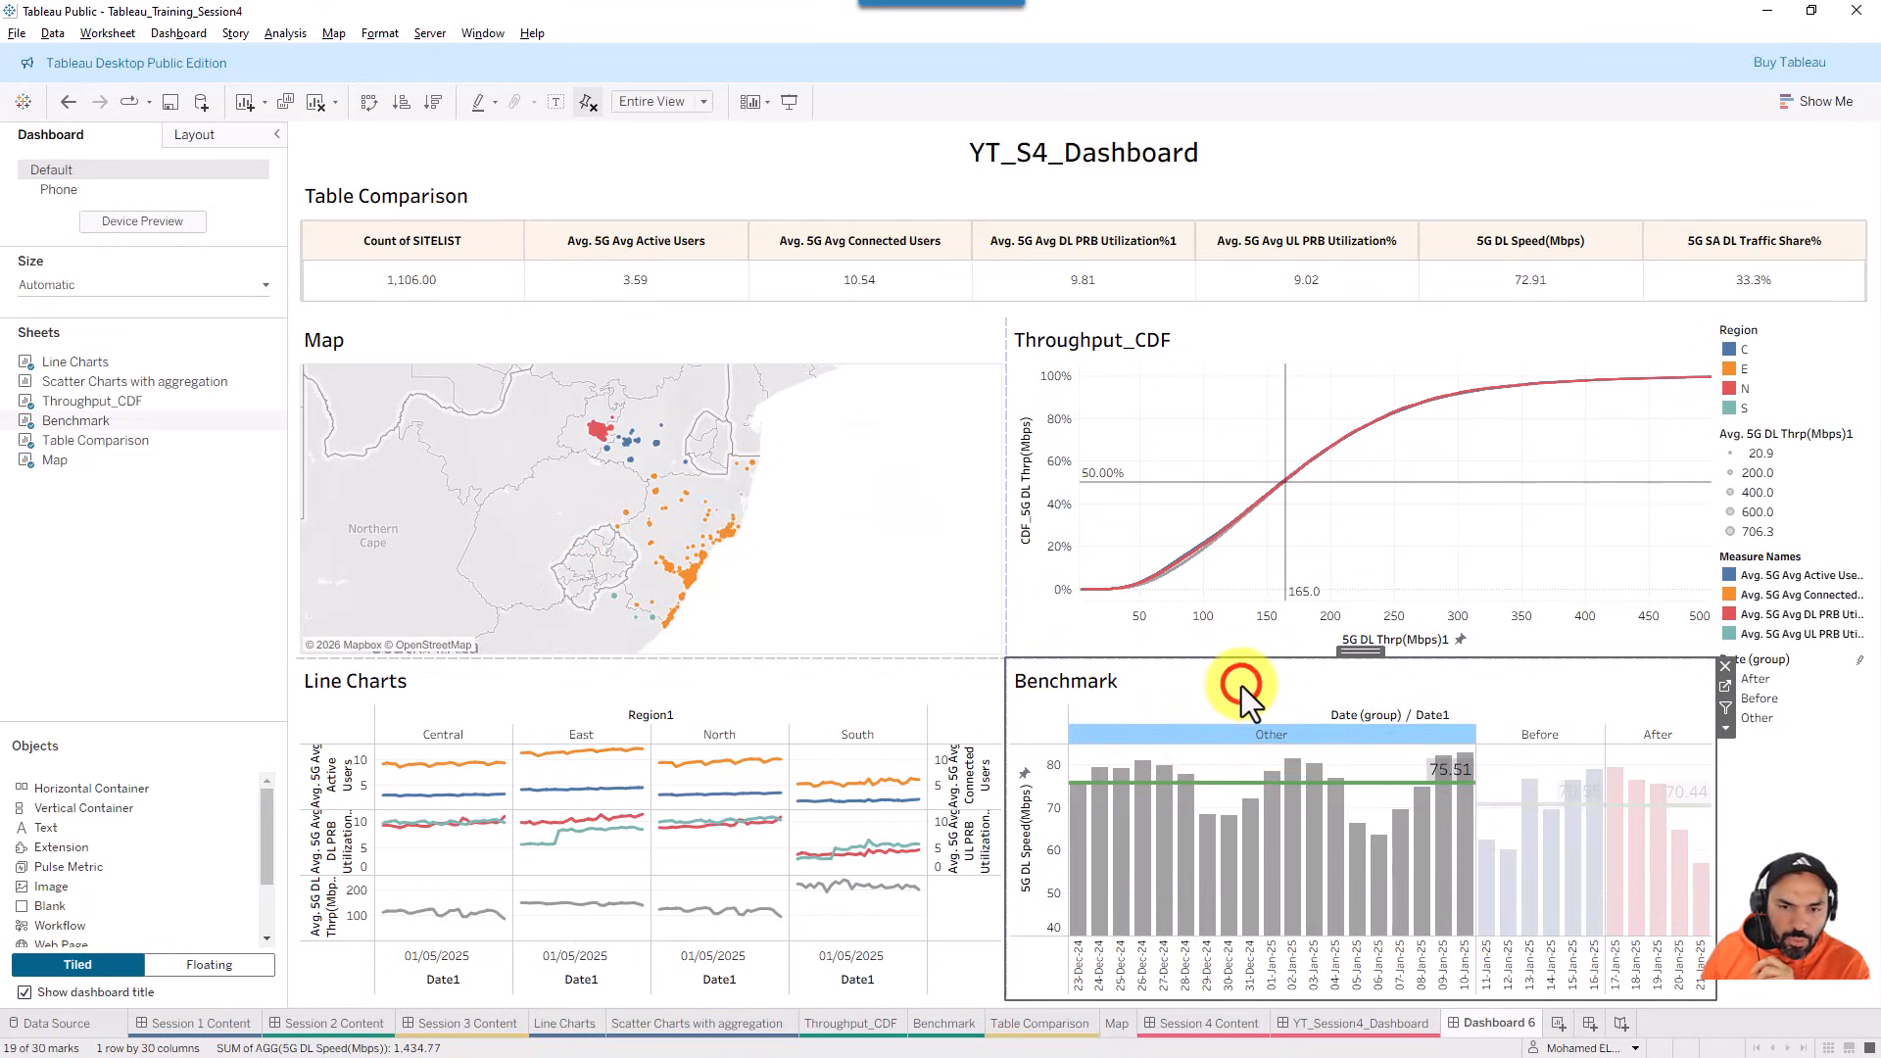
click(1402, 343)
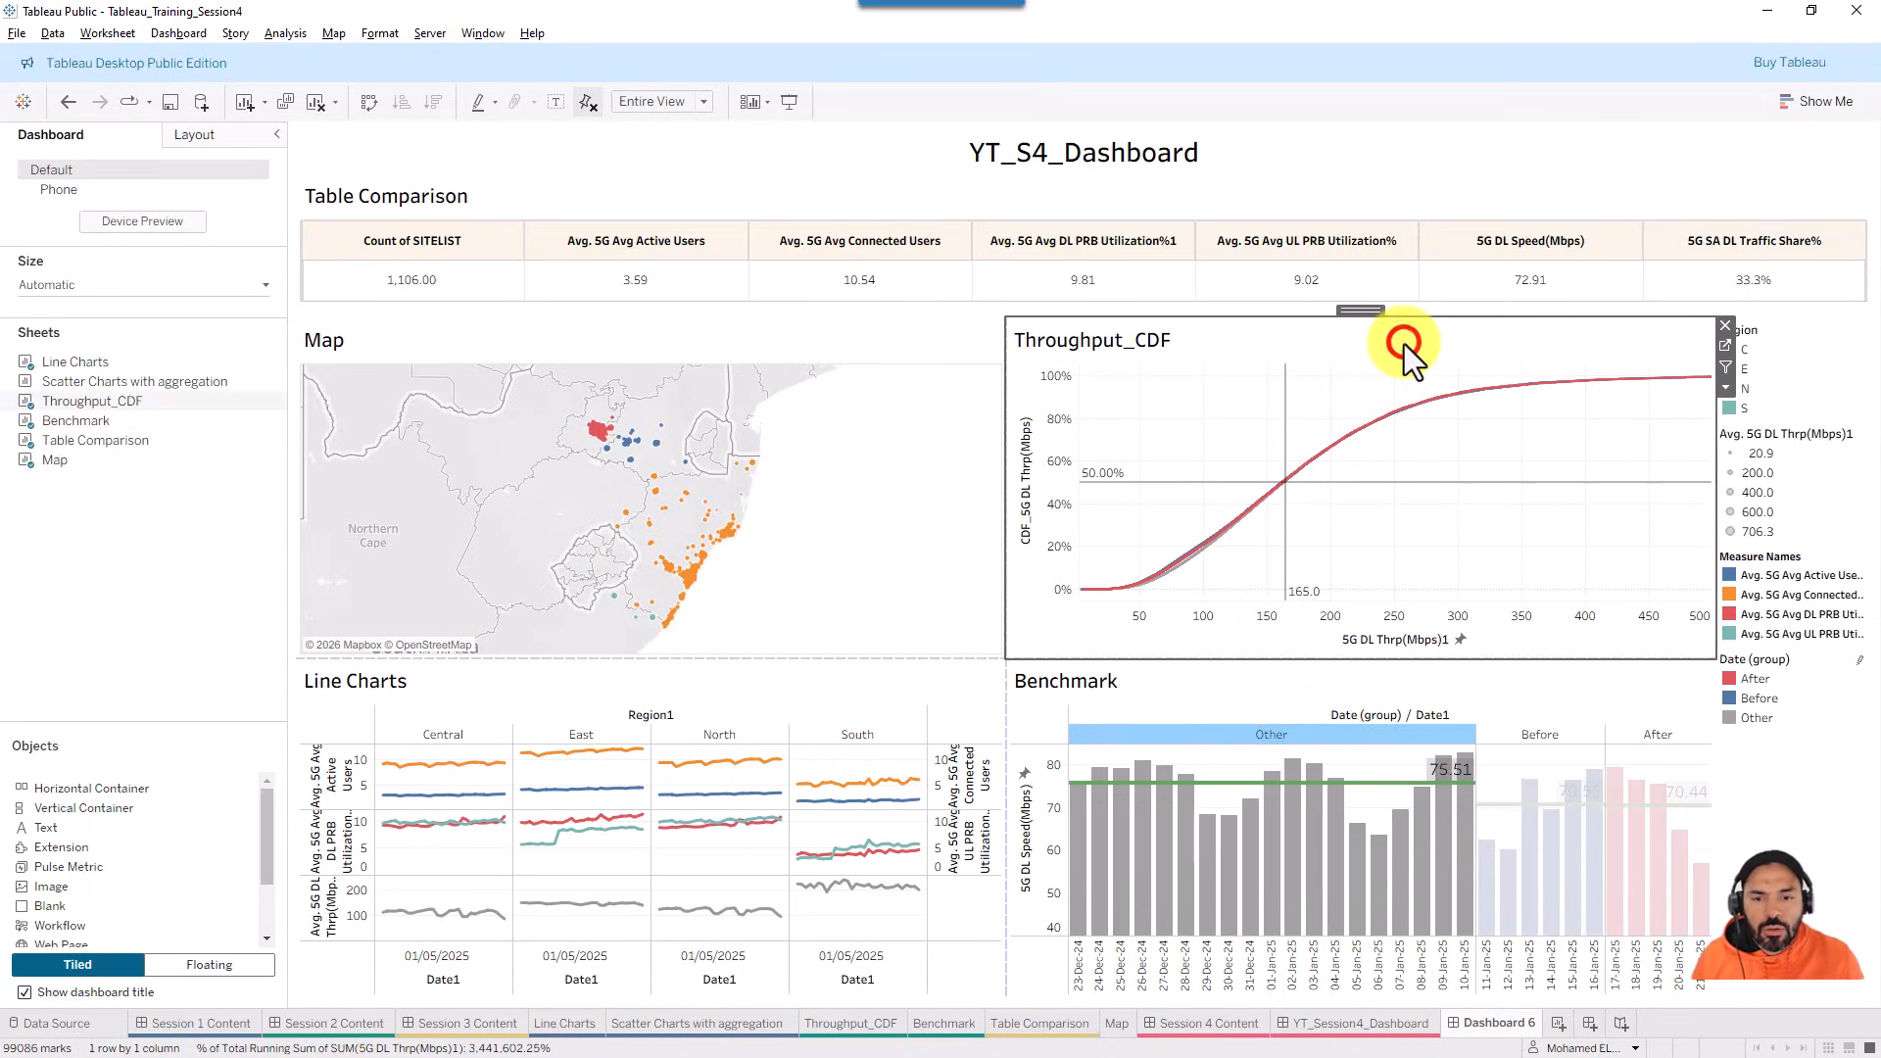
click(1497, 783)
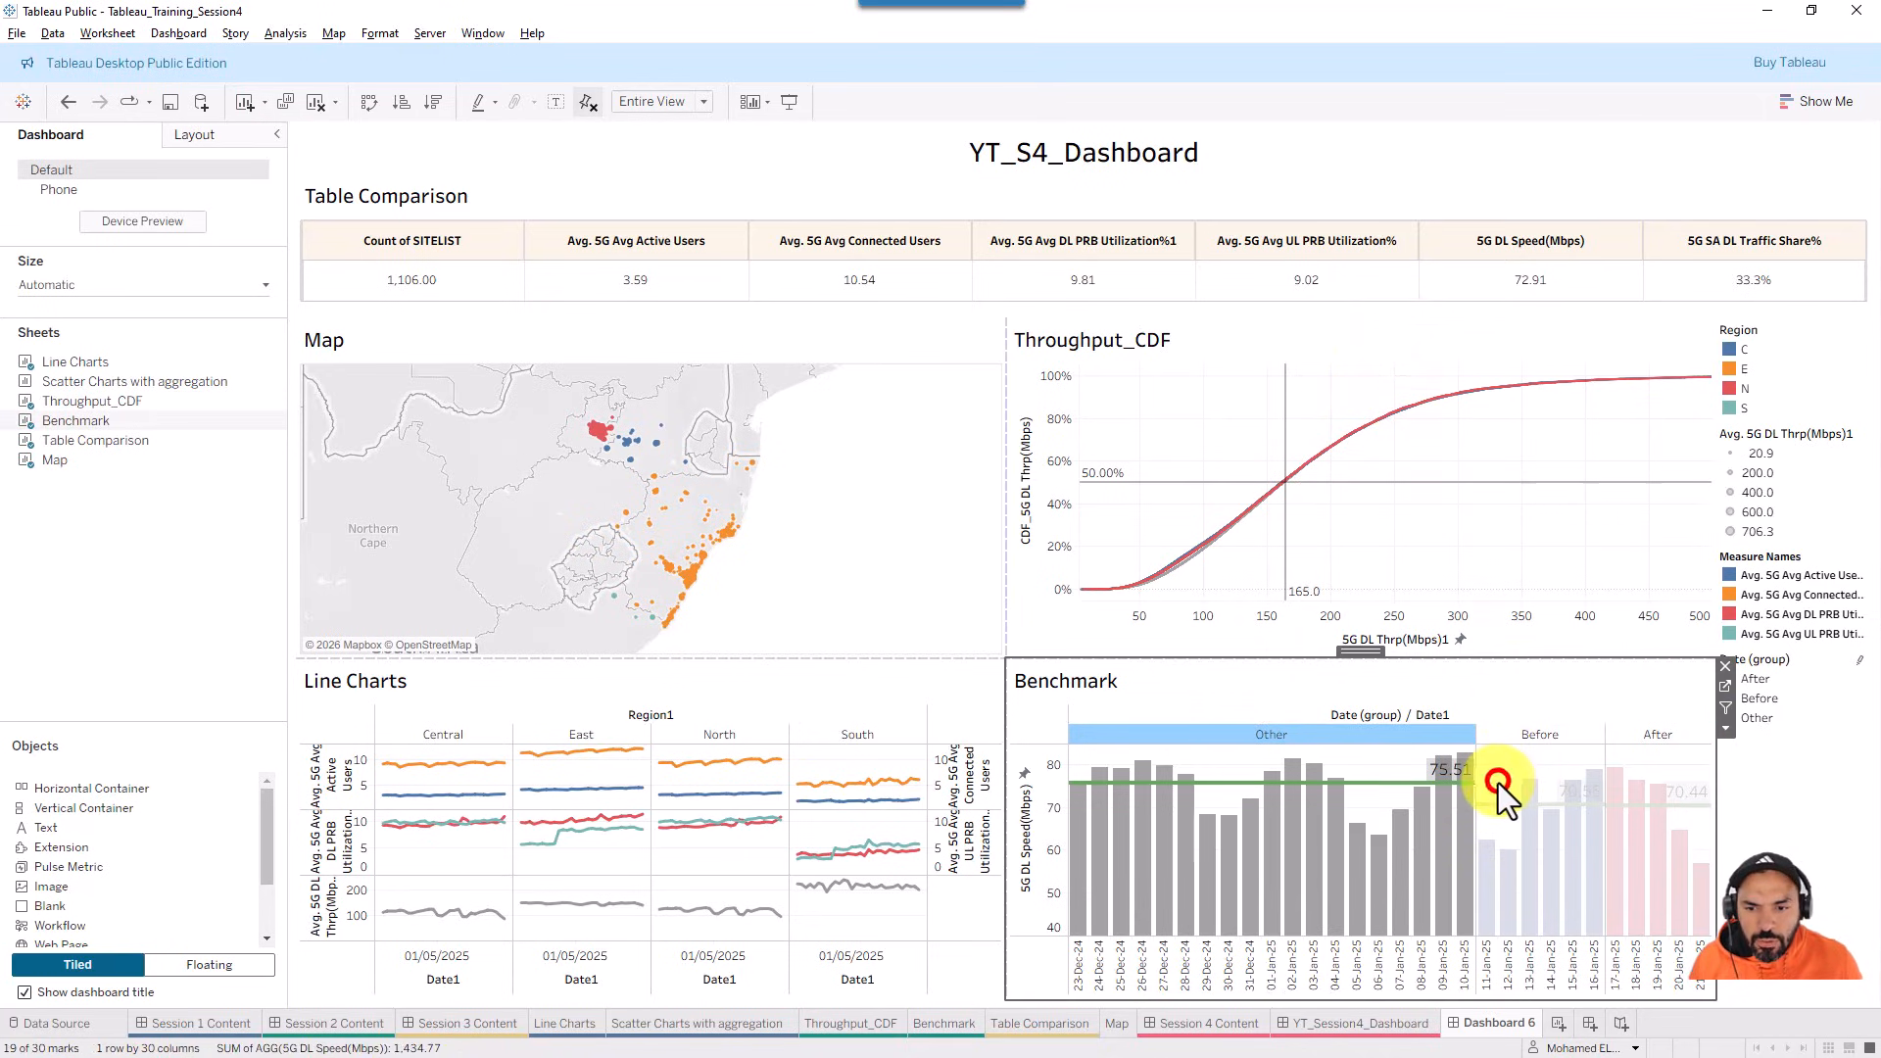
click(1495, 784)
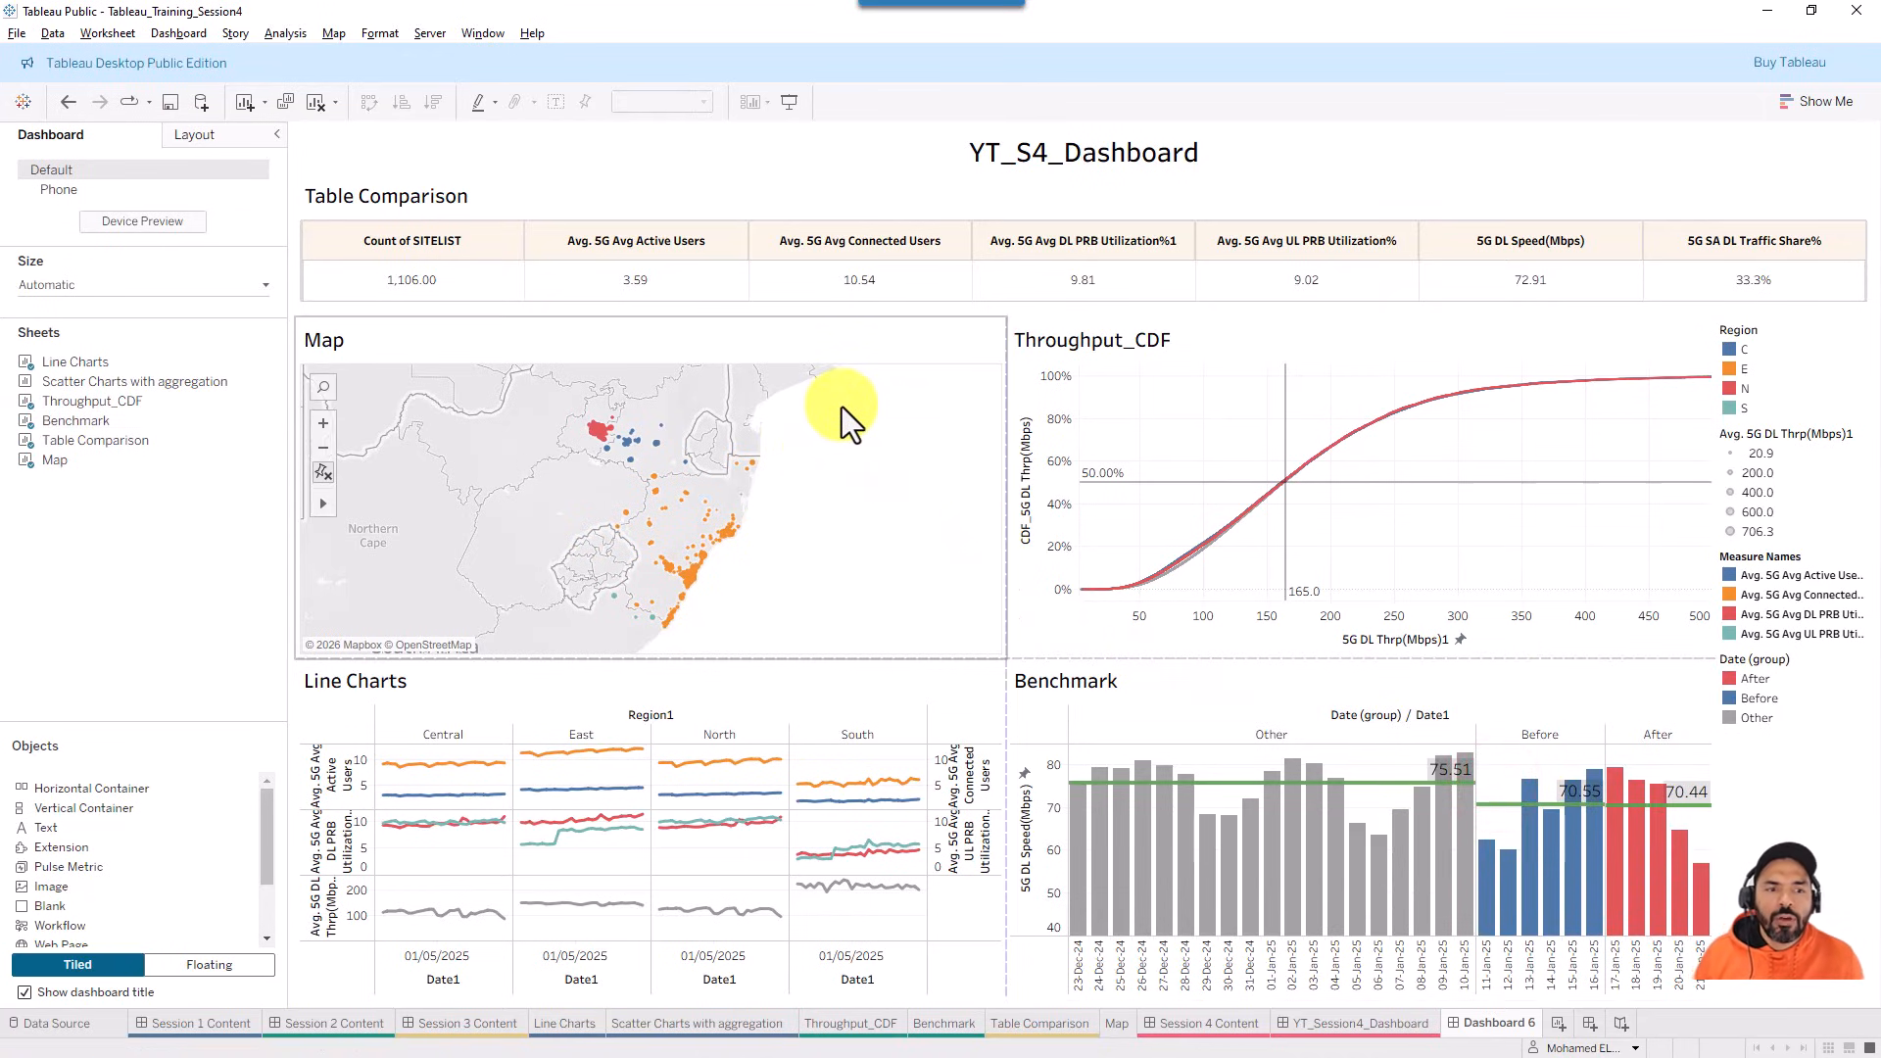
- Test the Map filter on the small group of northernmost eastern coastal sites, and clear the selection
drag(835, 416, 703, 500)
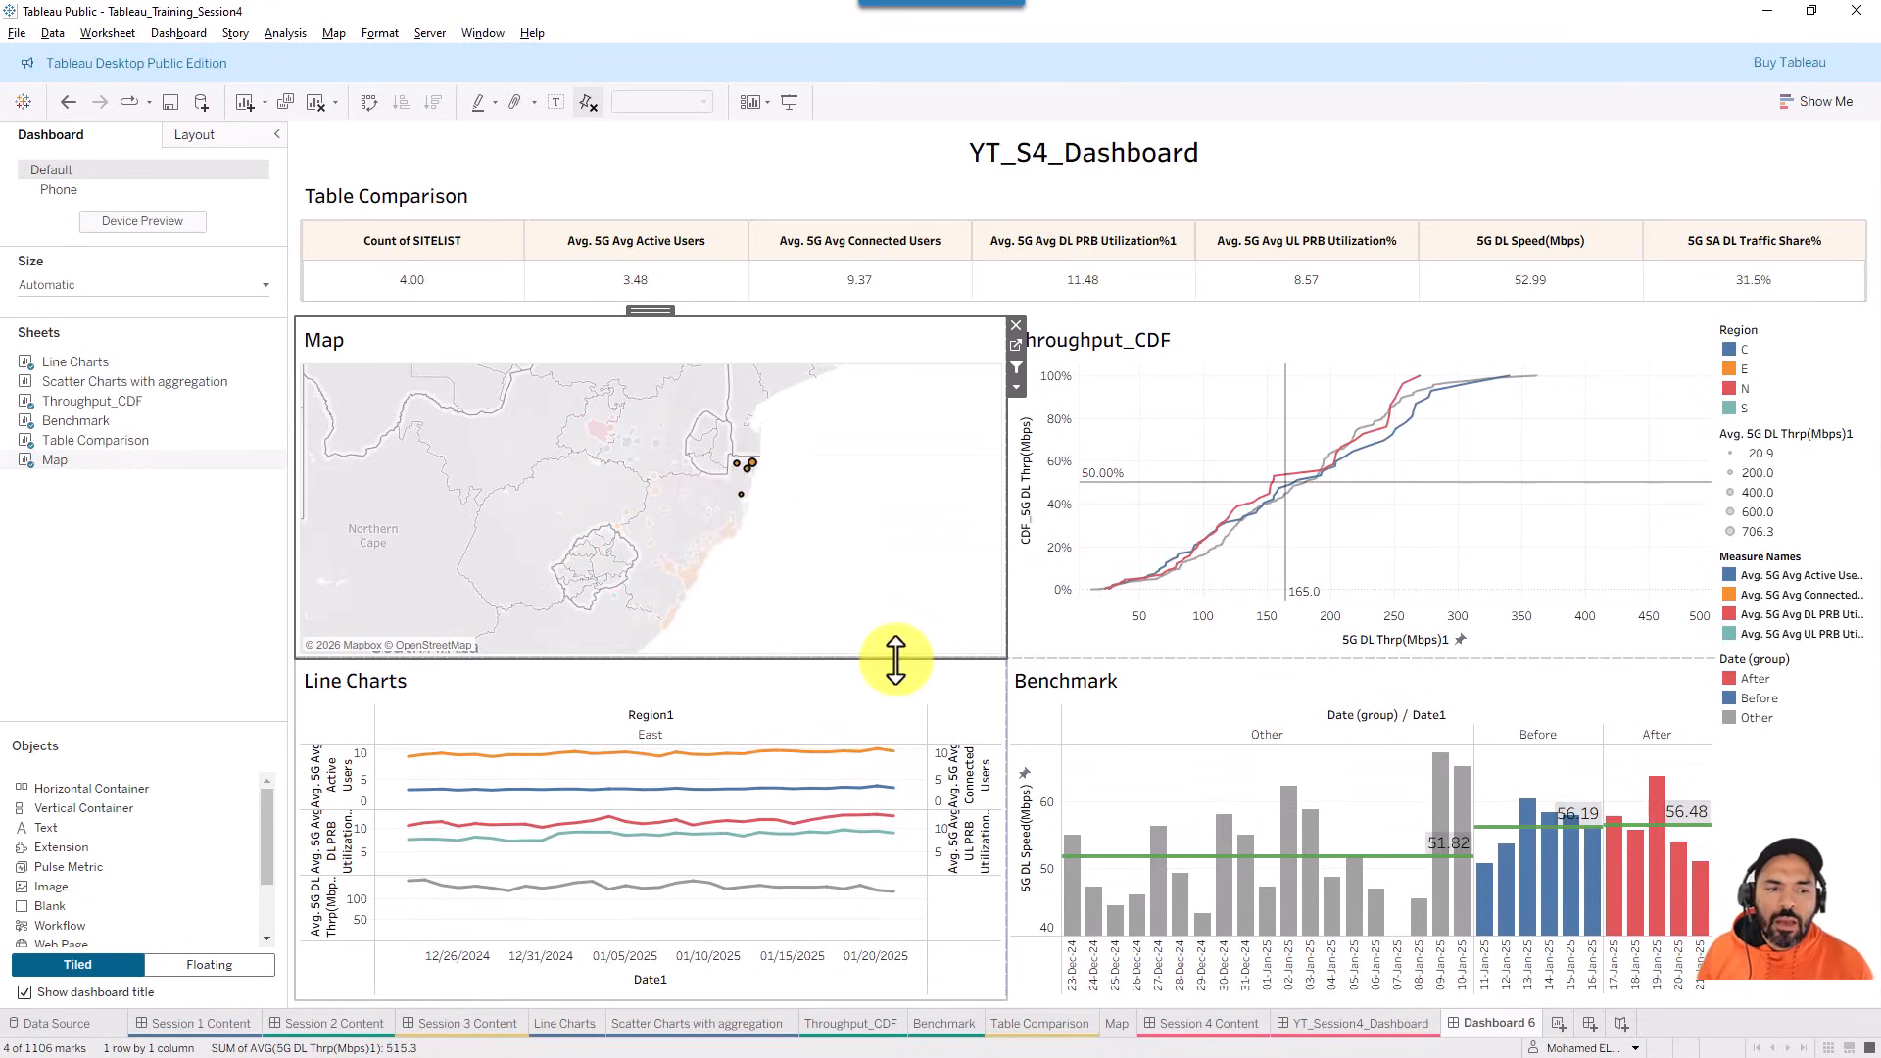
mouse_move(755, 482)
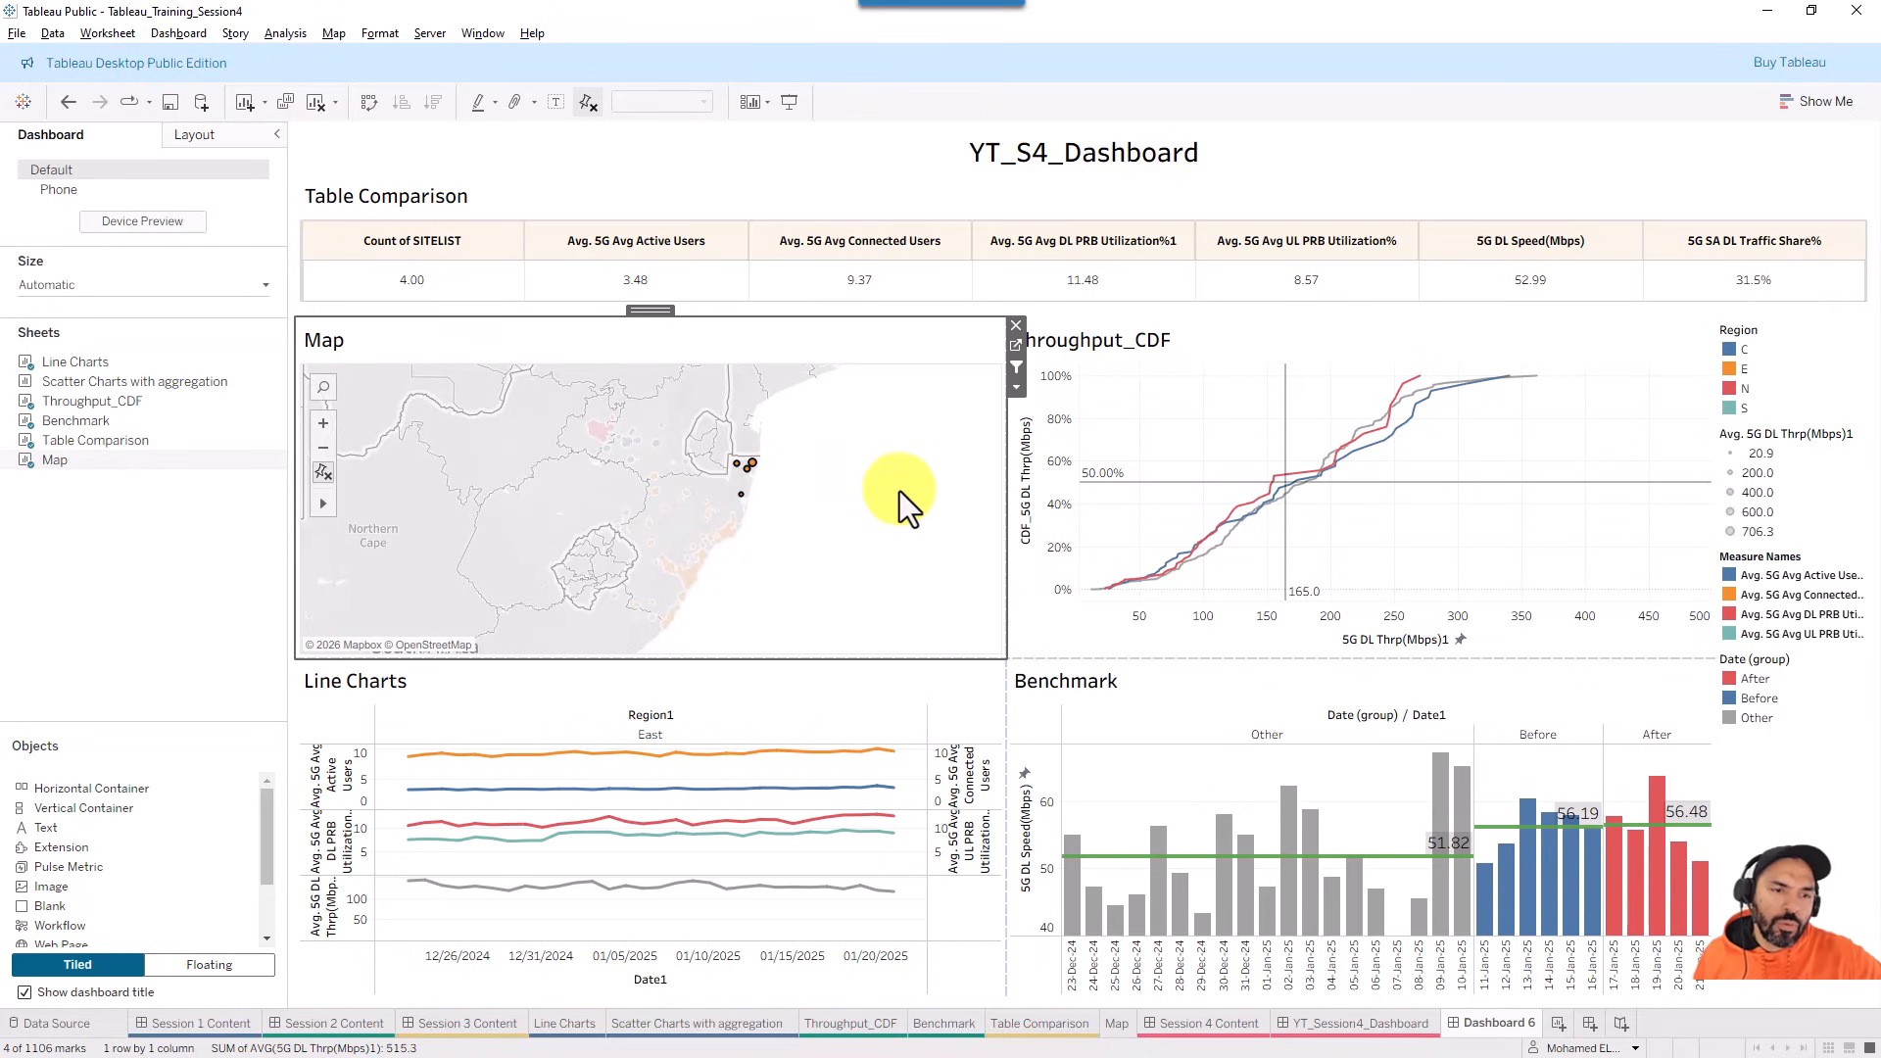
click(944, 402)
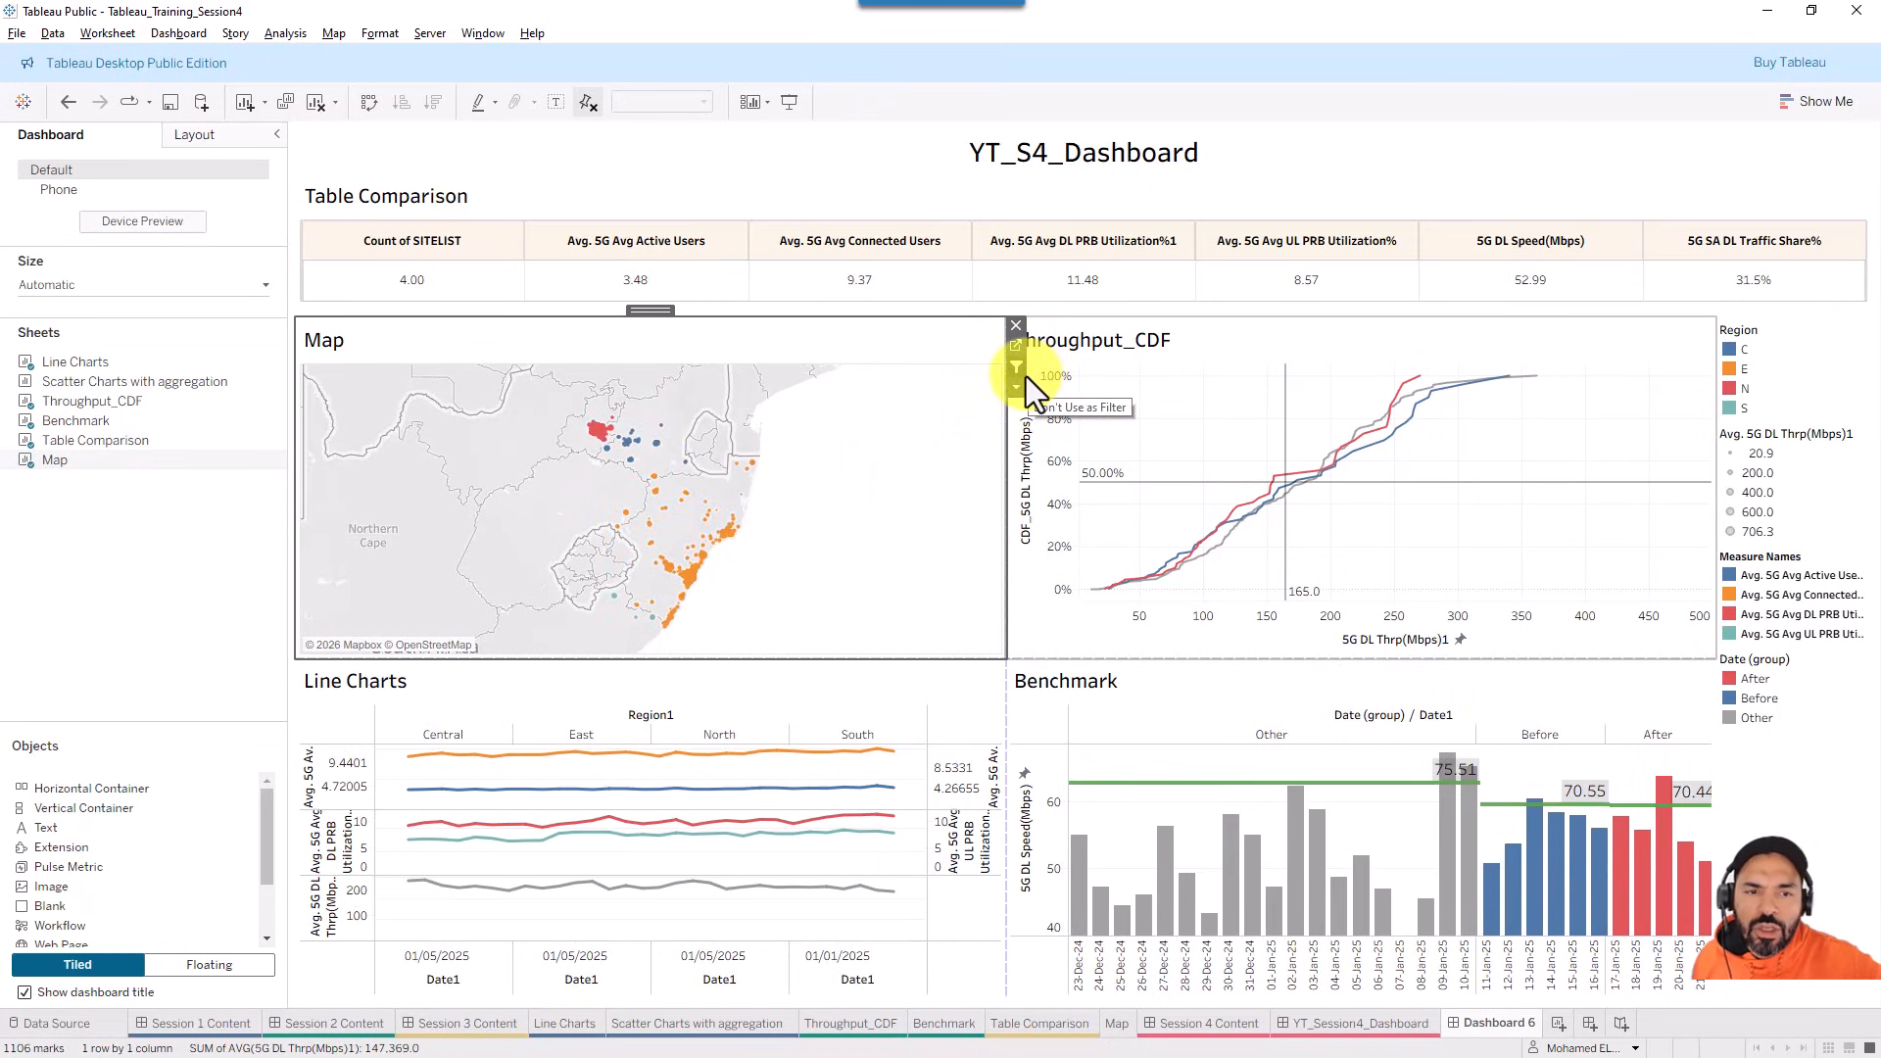
- Set the Table Comparison sheet to ignore dashboard actions
click(968, 210)
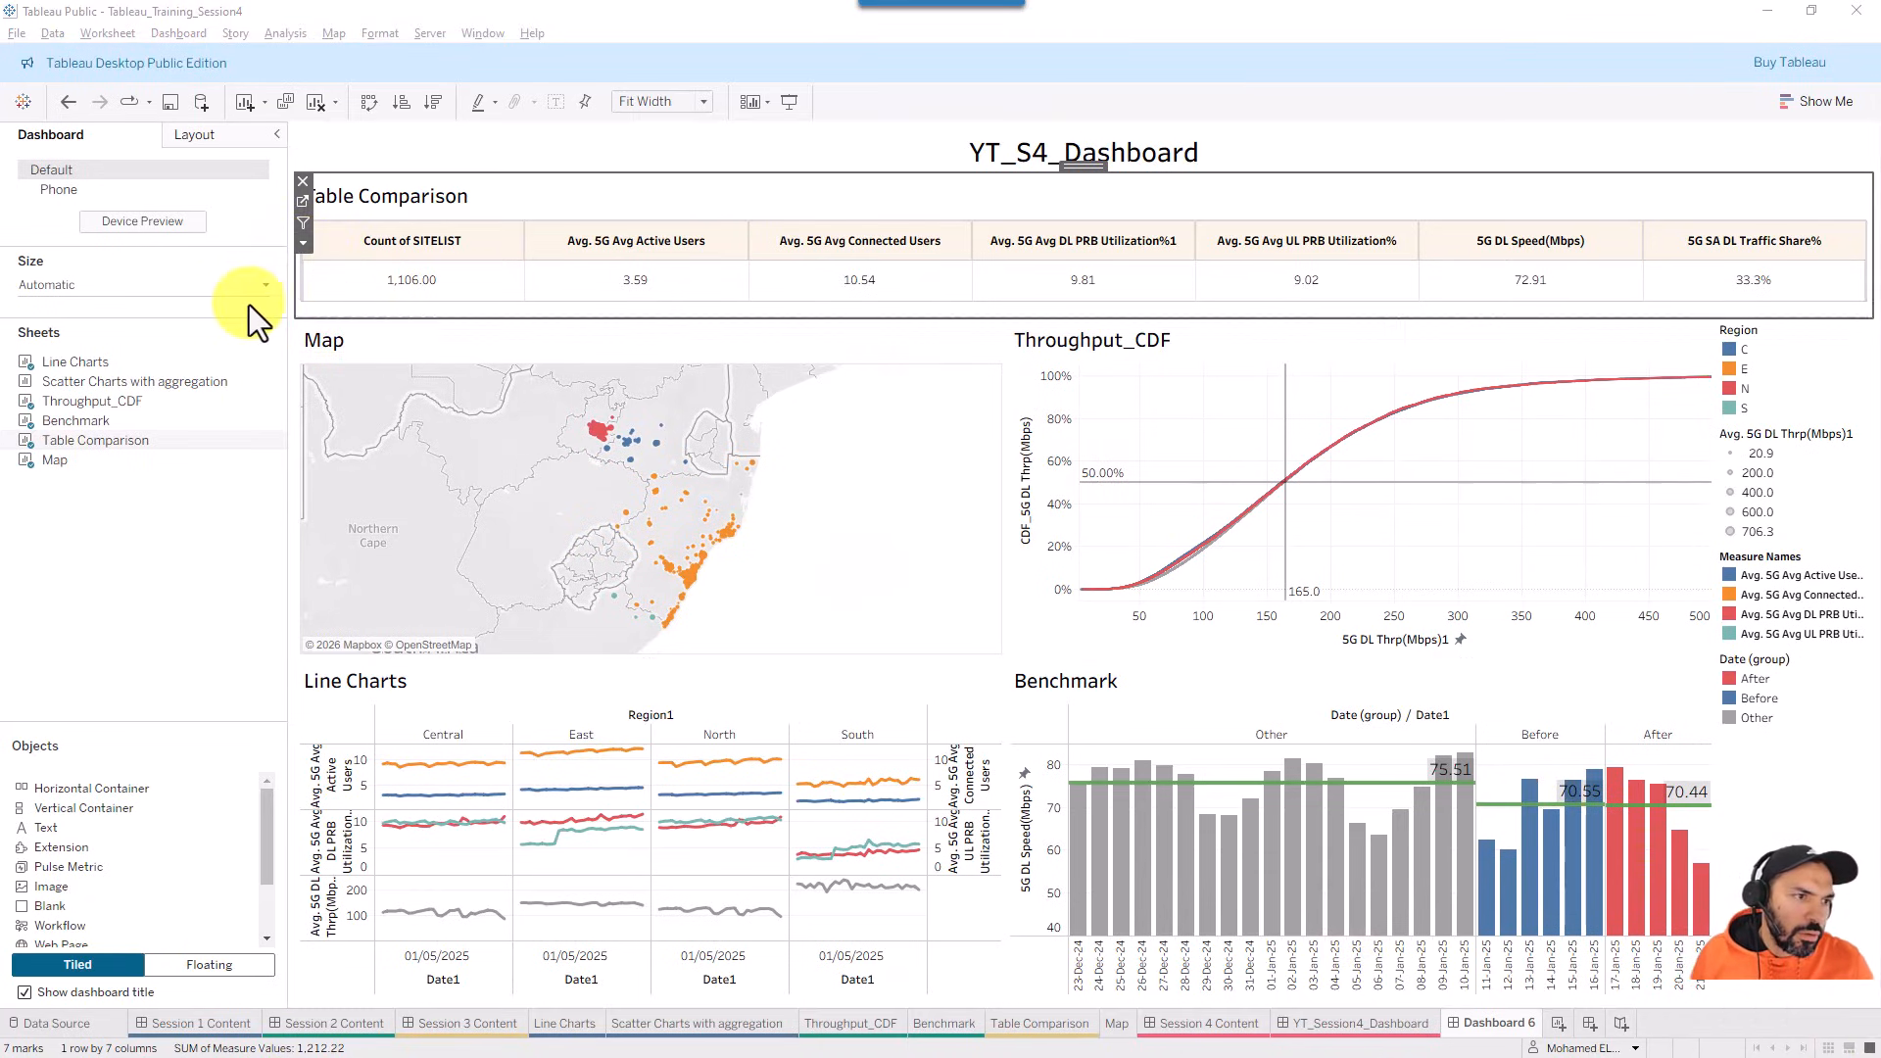
click(304, 243)
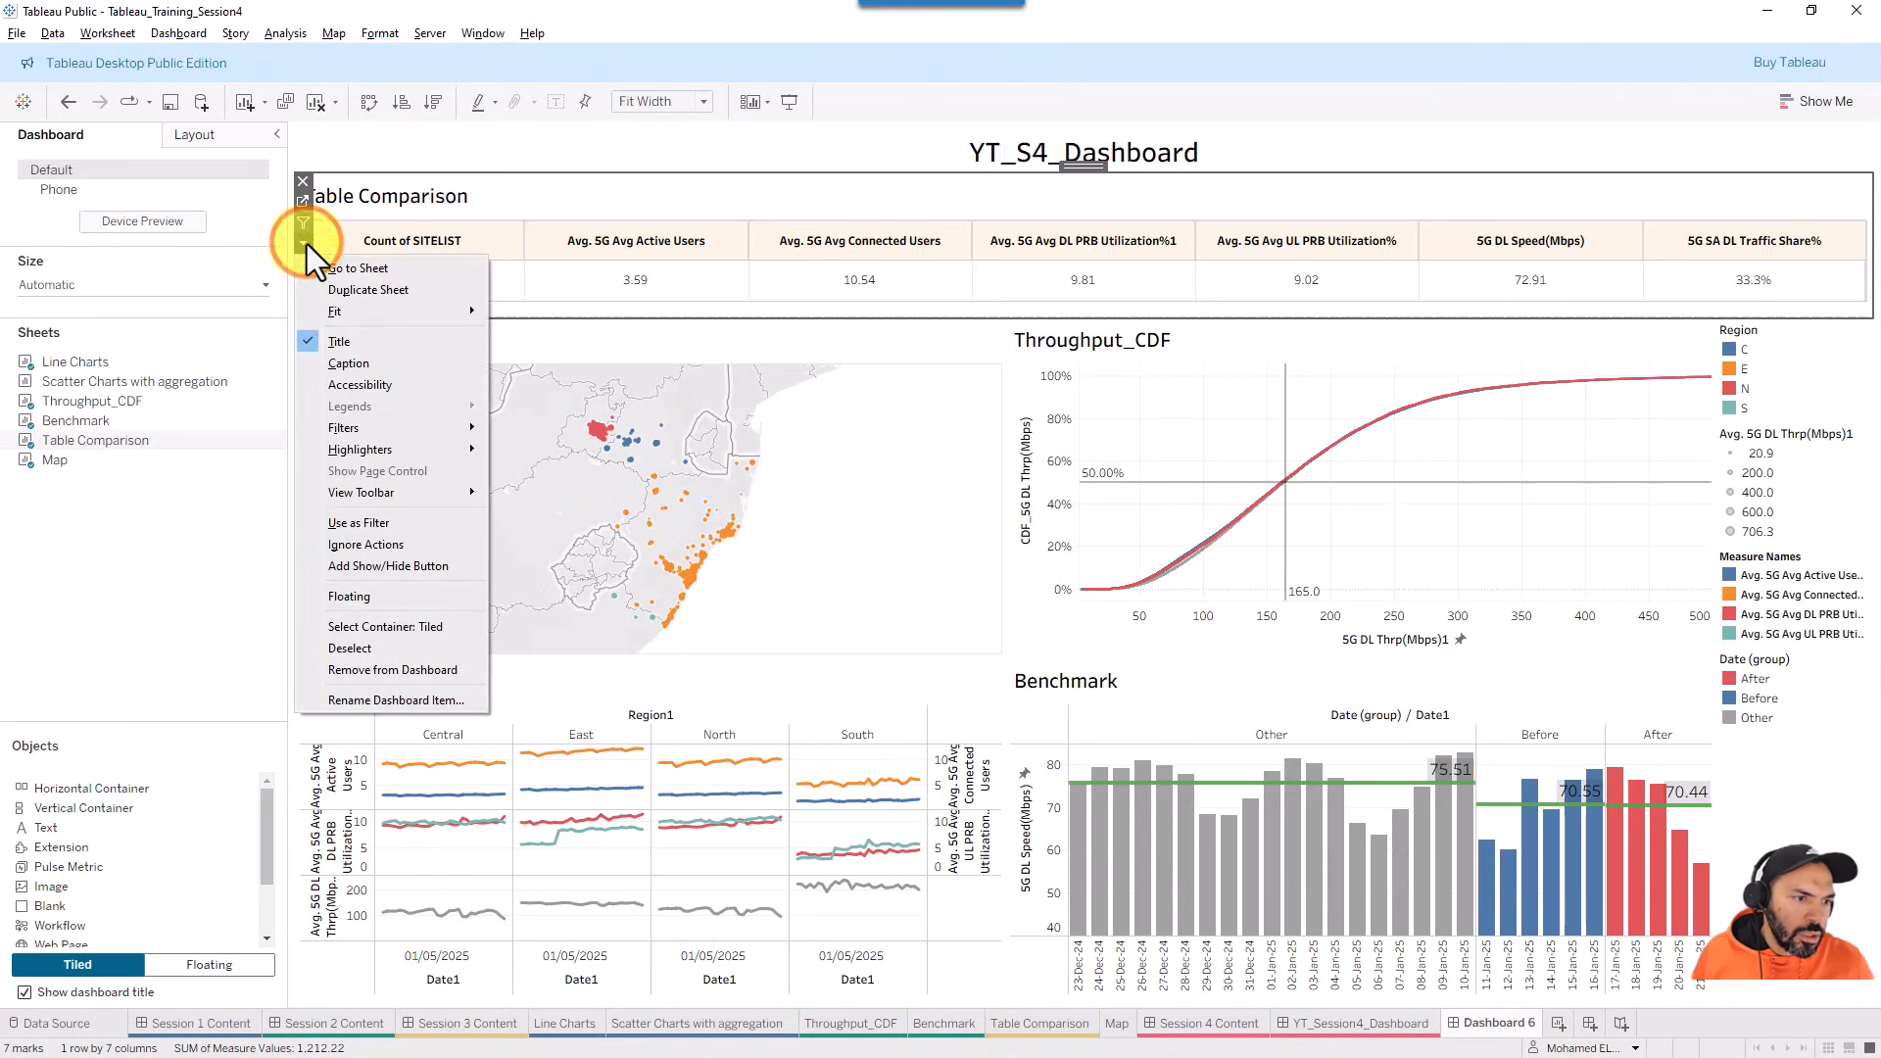
click(392, 551)
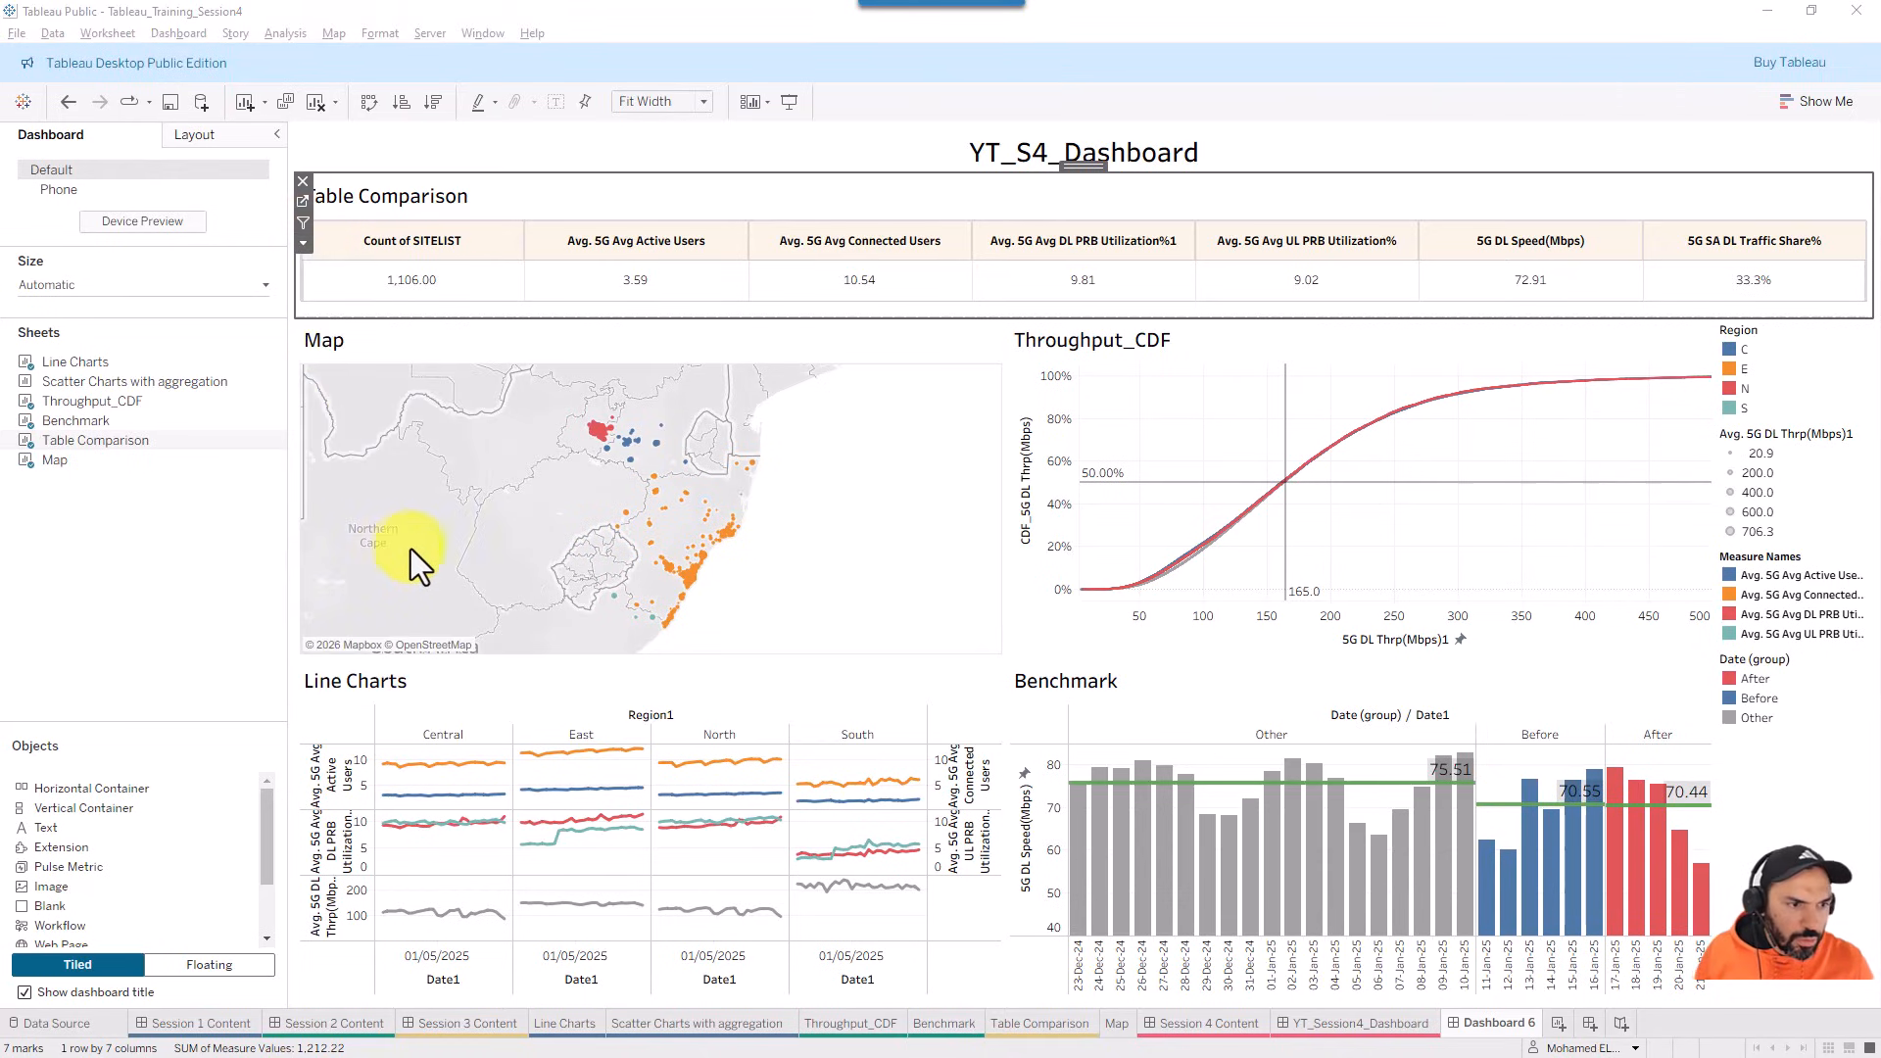
click(304, 242)
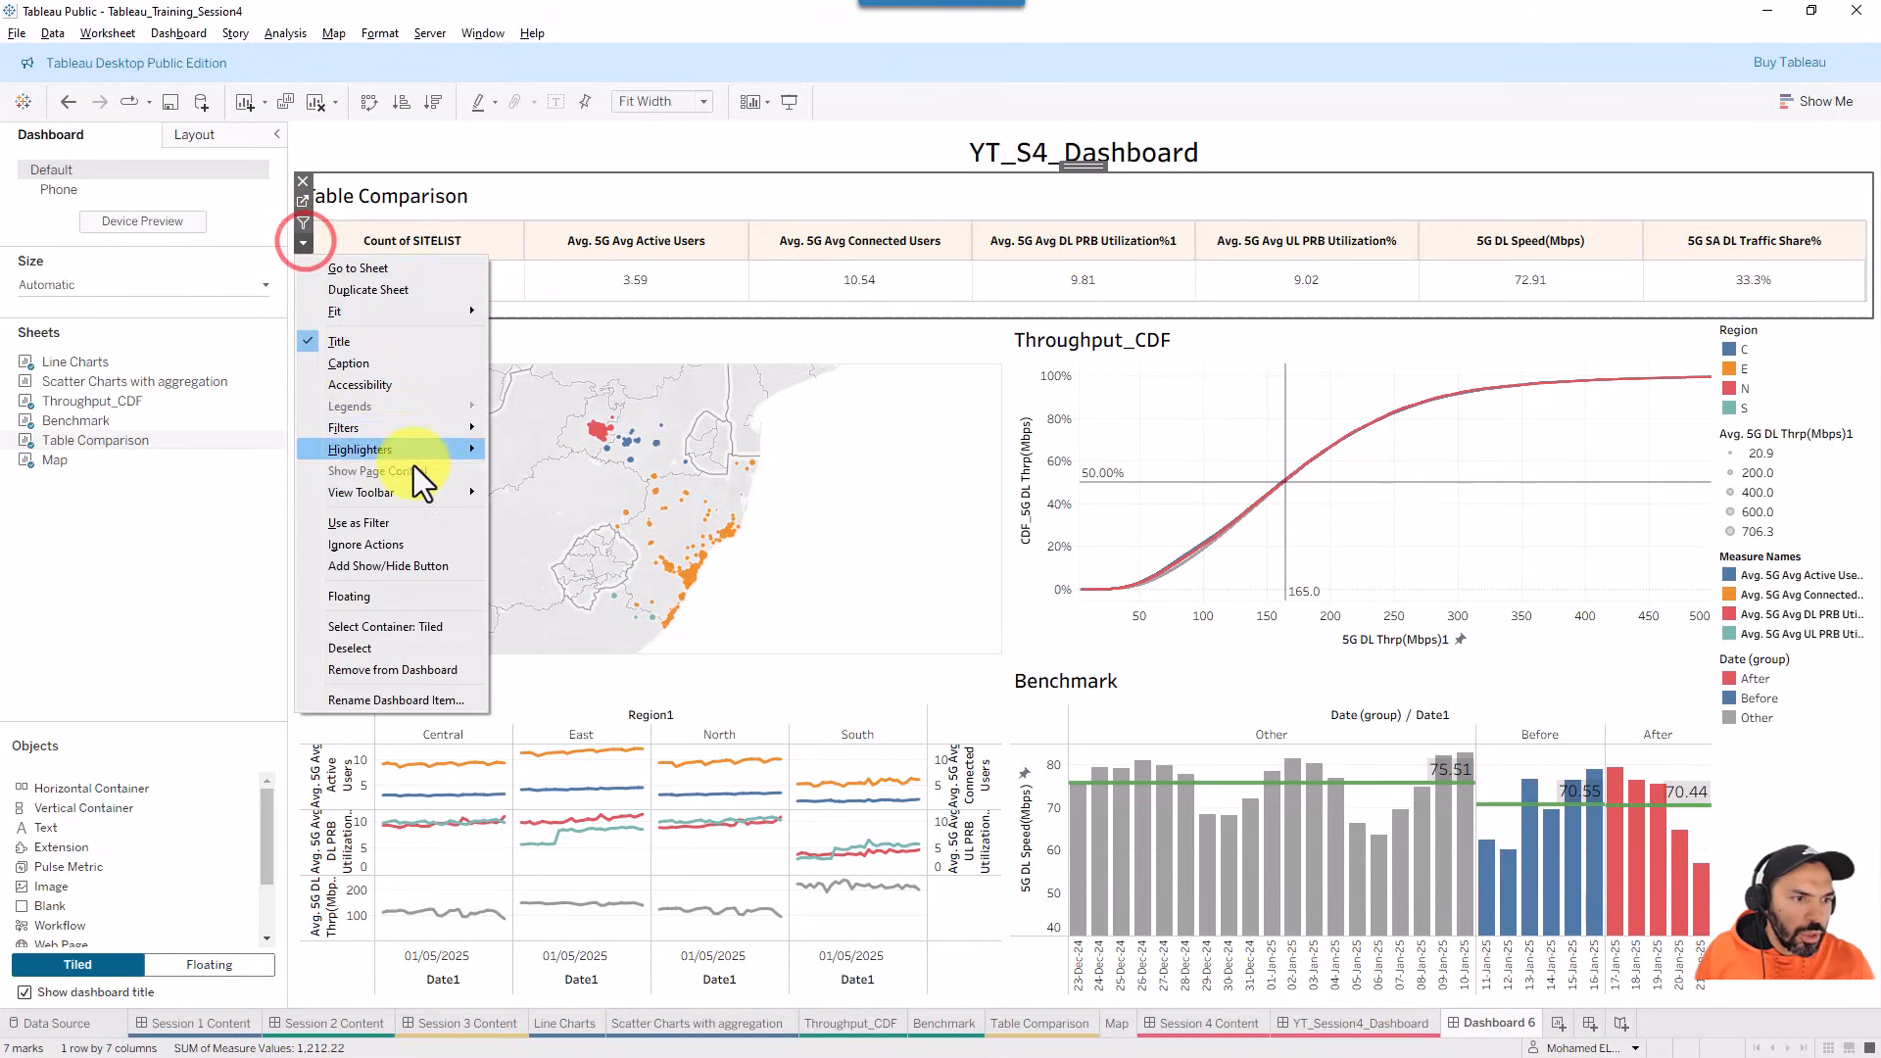
click(388, 548)
- Select a few eastern sites on the Map to check whether Table Comparison responds, and clear the selection
drag(860, 413, 834, 458)
drag(627, 376, 449, 286)
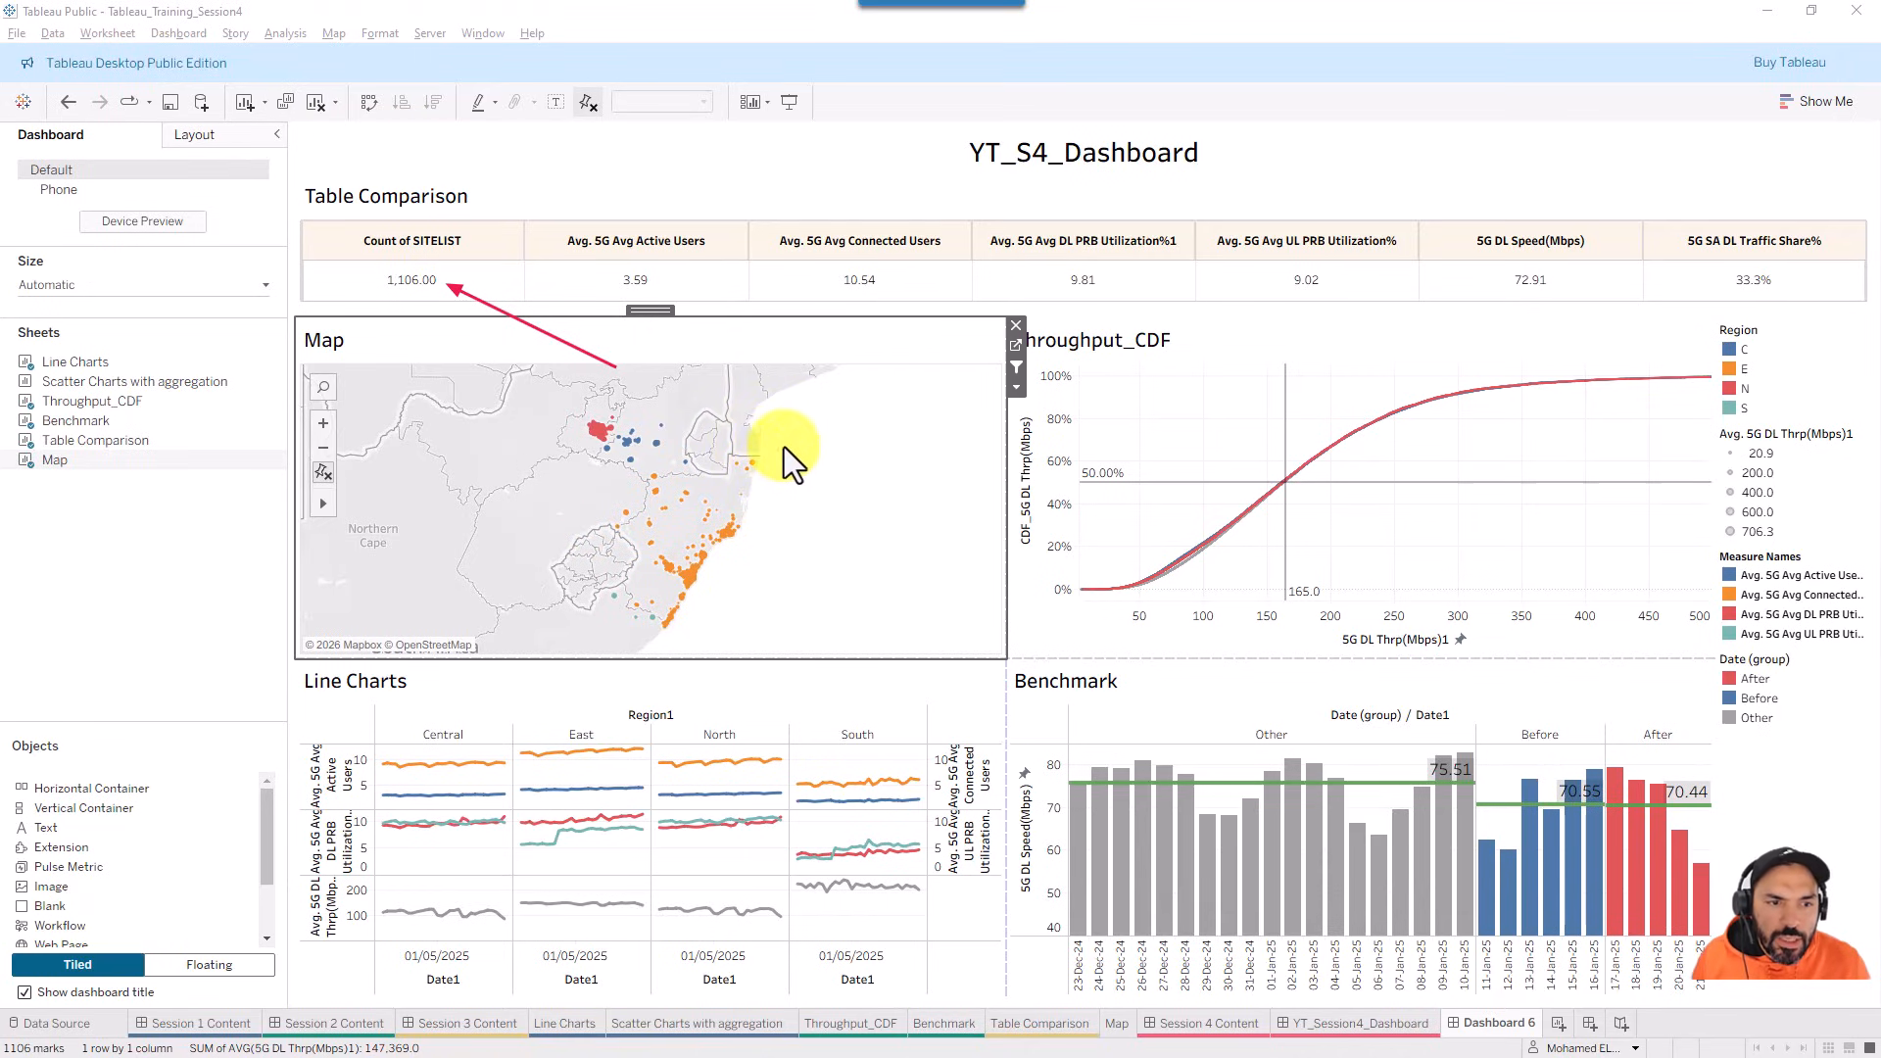
drag(784, 444, 728, 483)
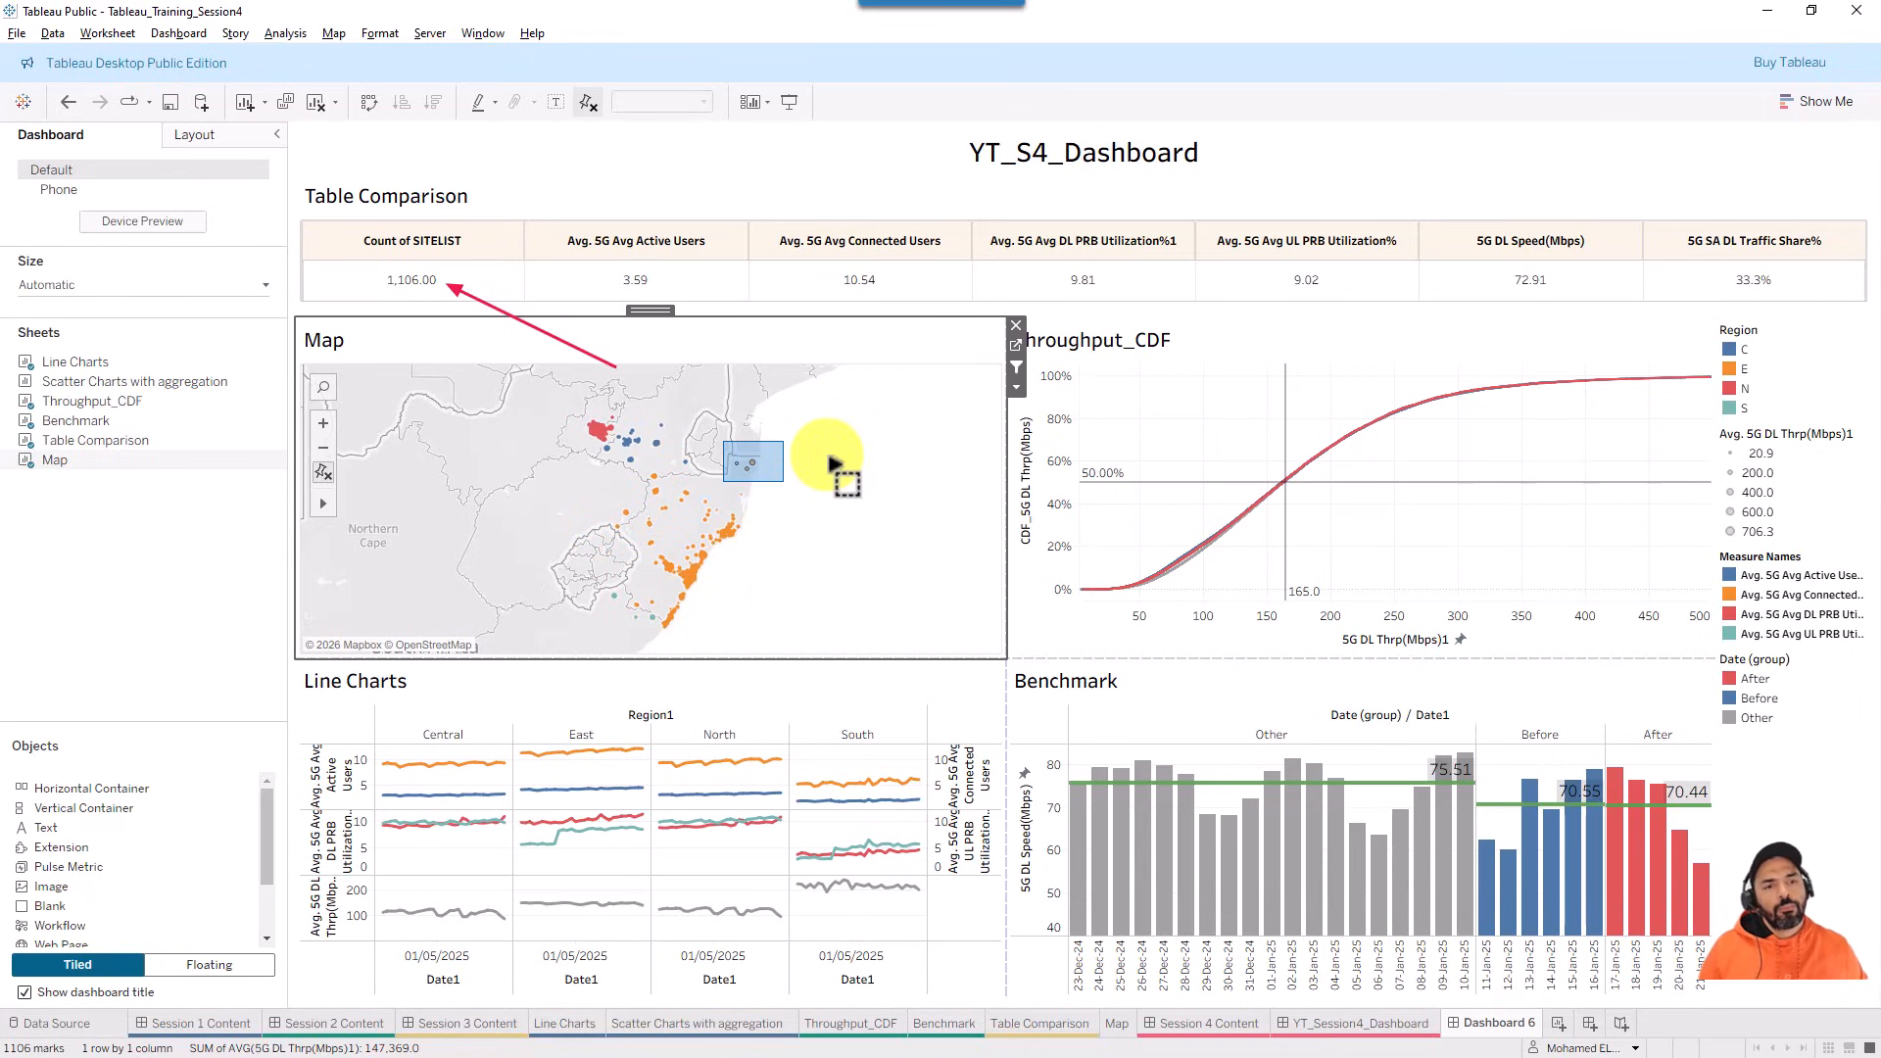
drag(830, 459, 831, 451)
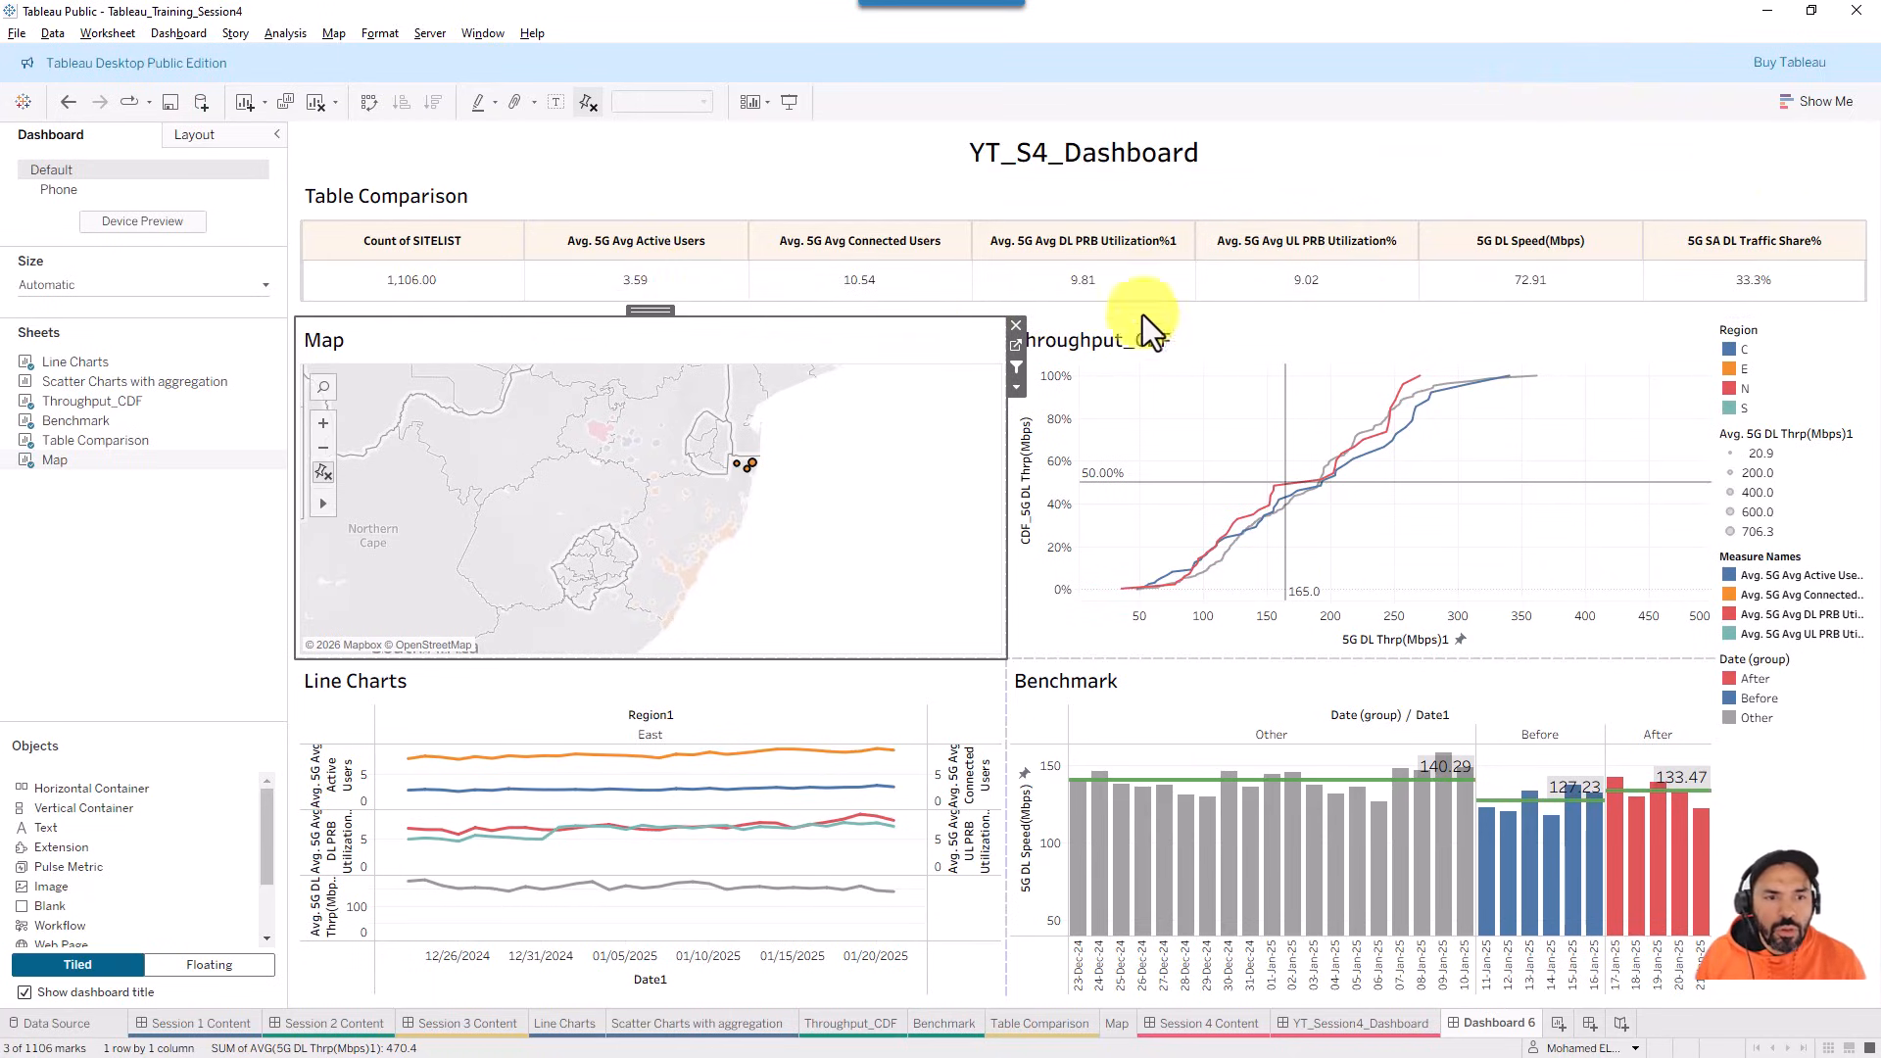
click(754, 415)
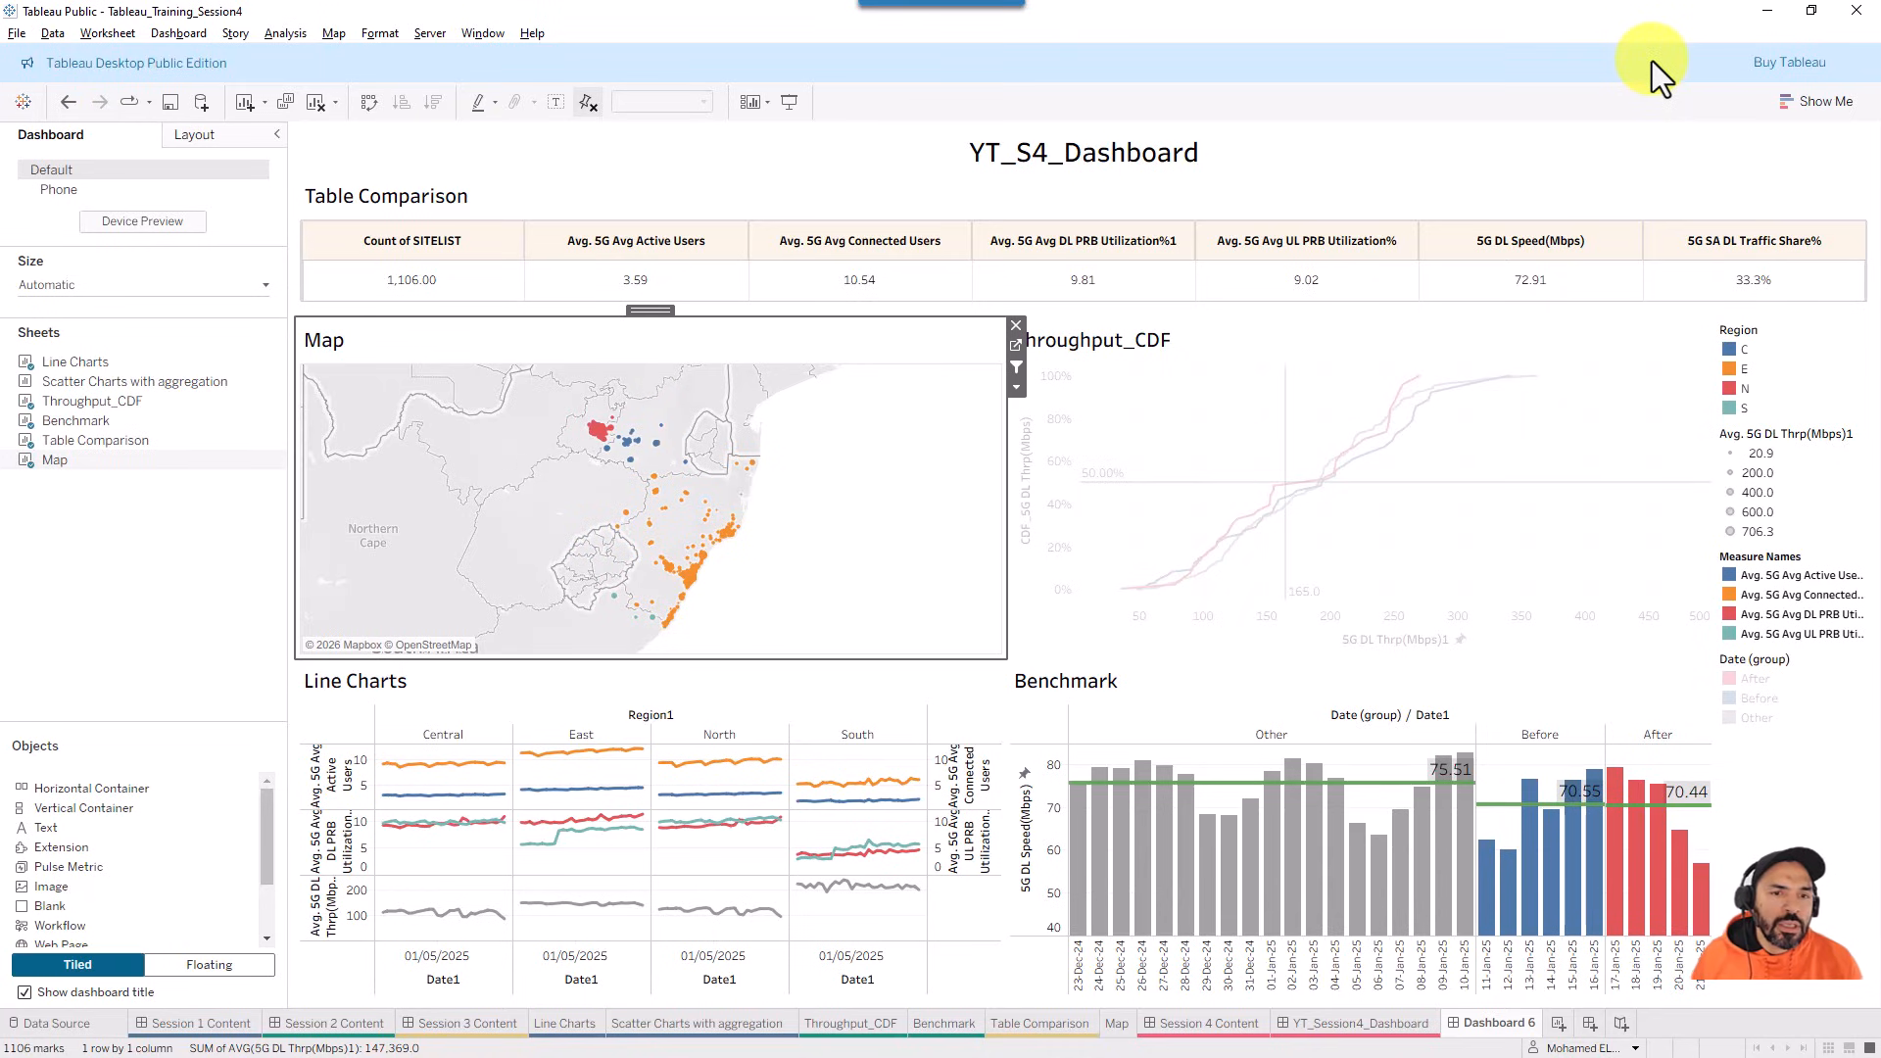
click(1016, 367)
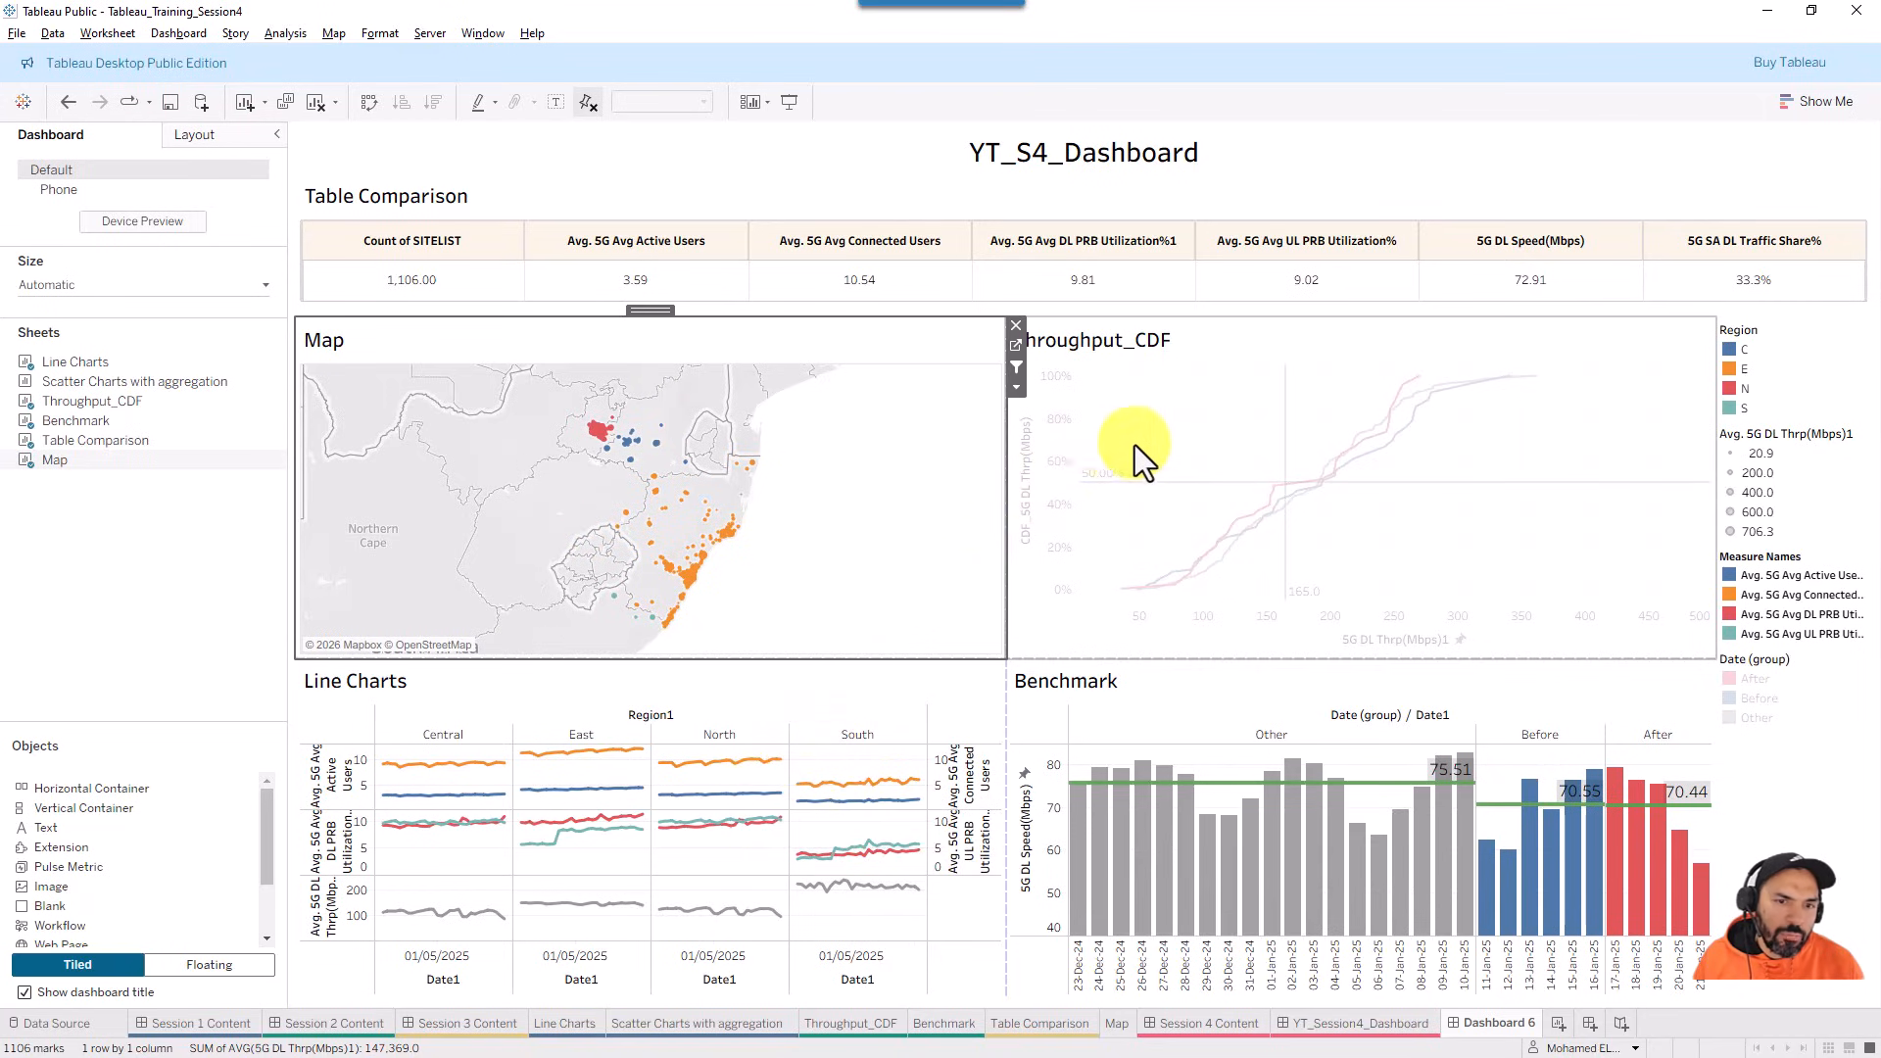
click(819, 429)
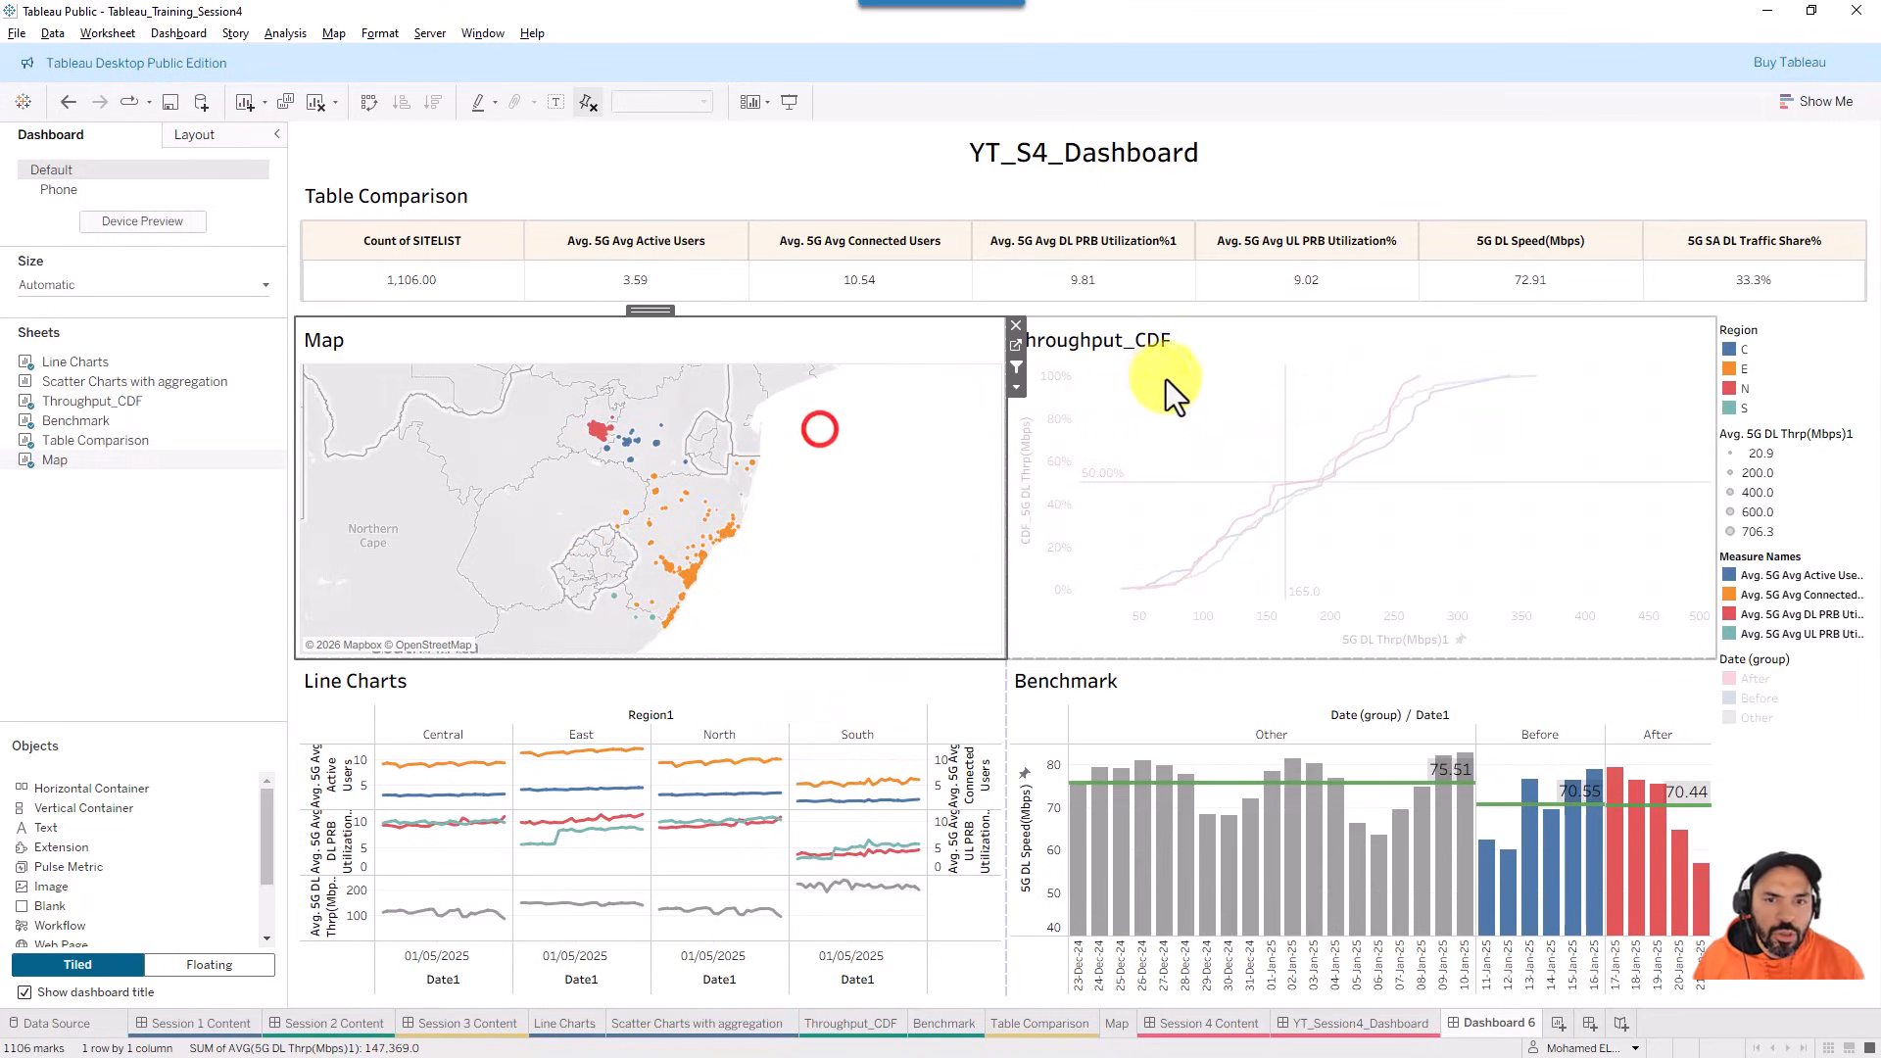
click(1679, 35)
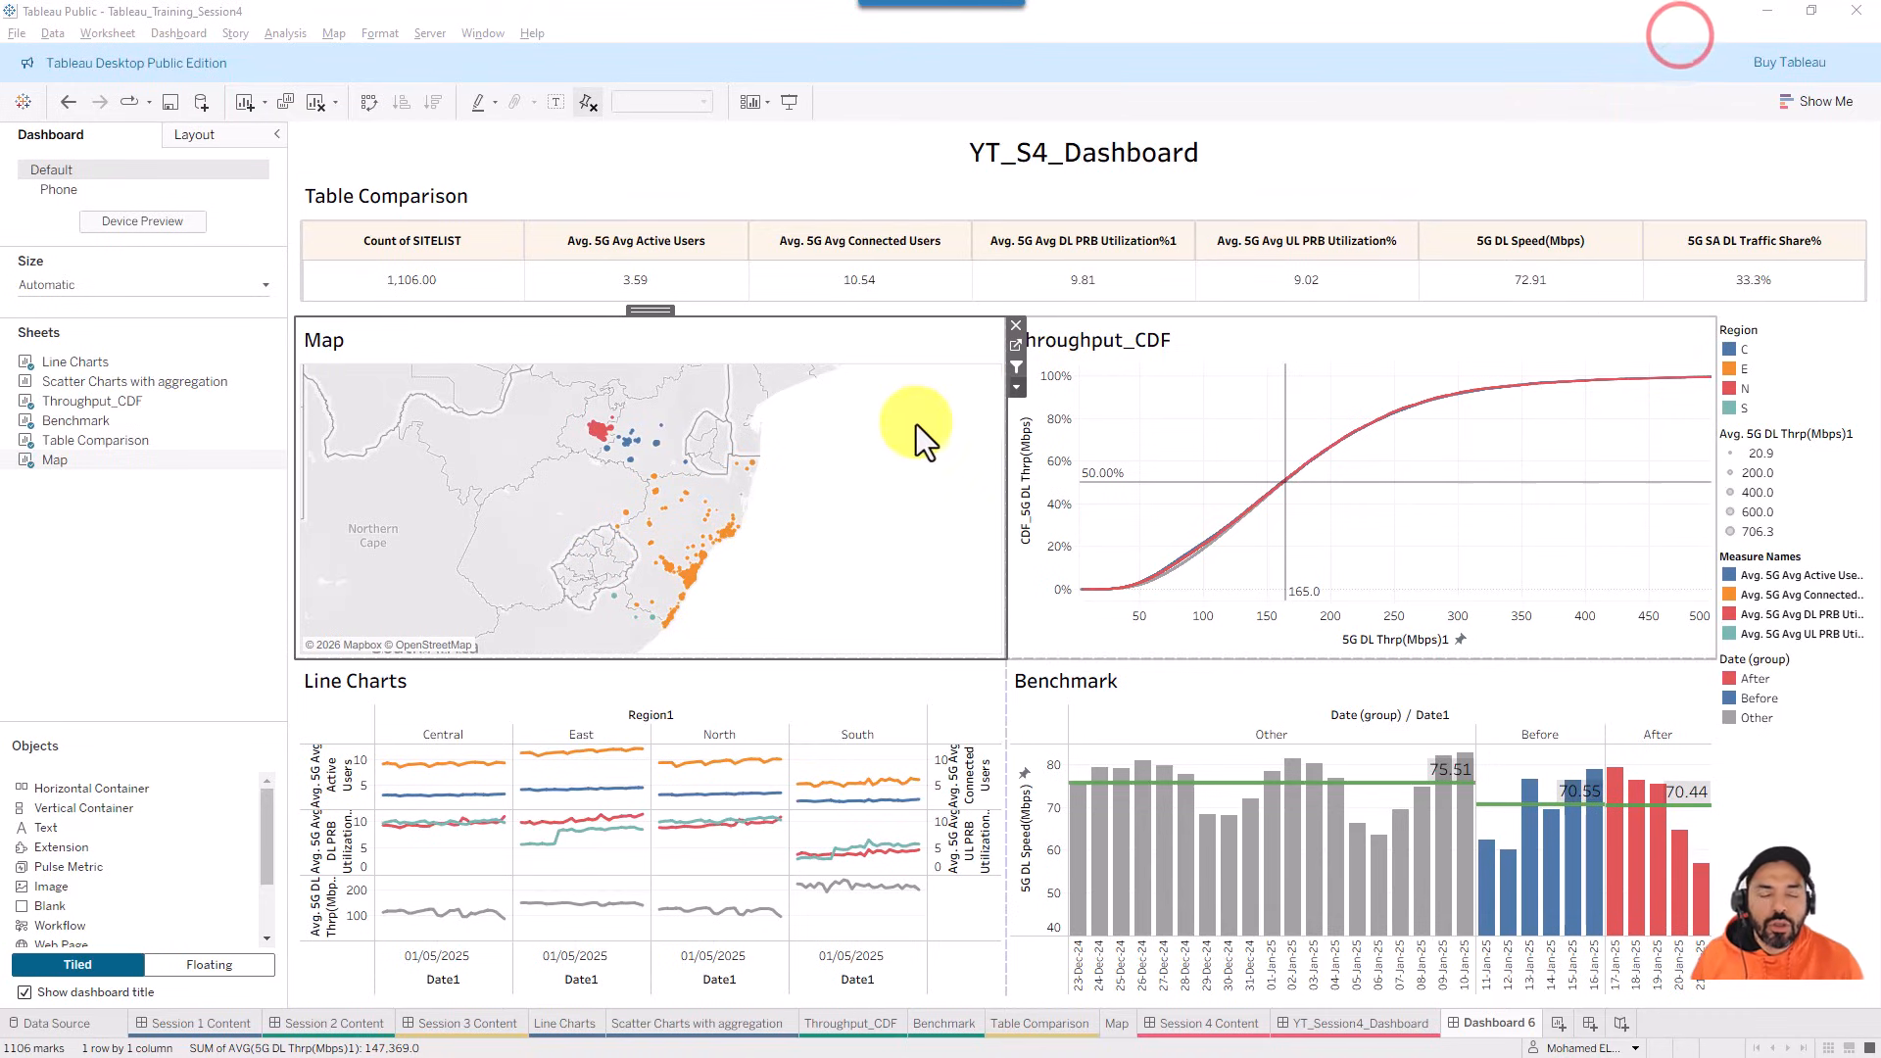
- Open the dashboard's Actions dialog and move it clear of the Map
mouse_move(868, 455)
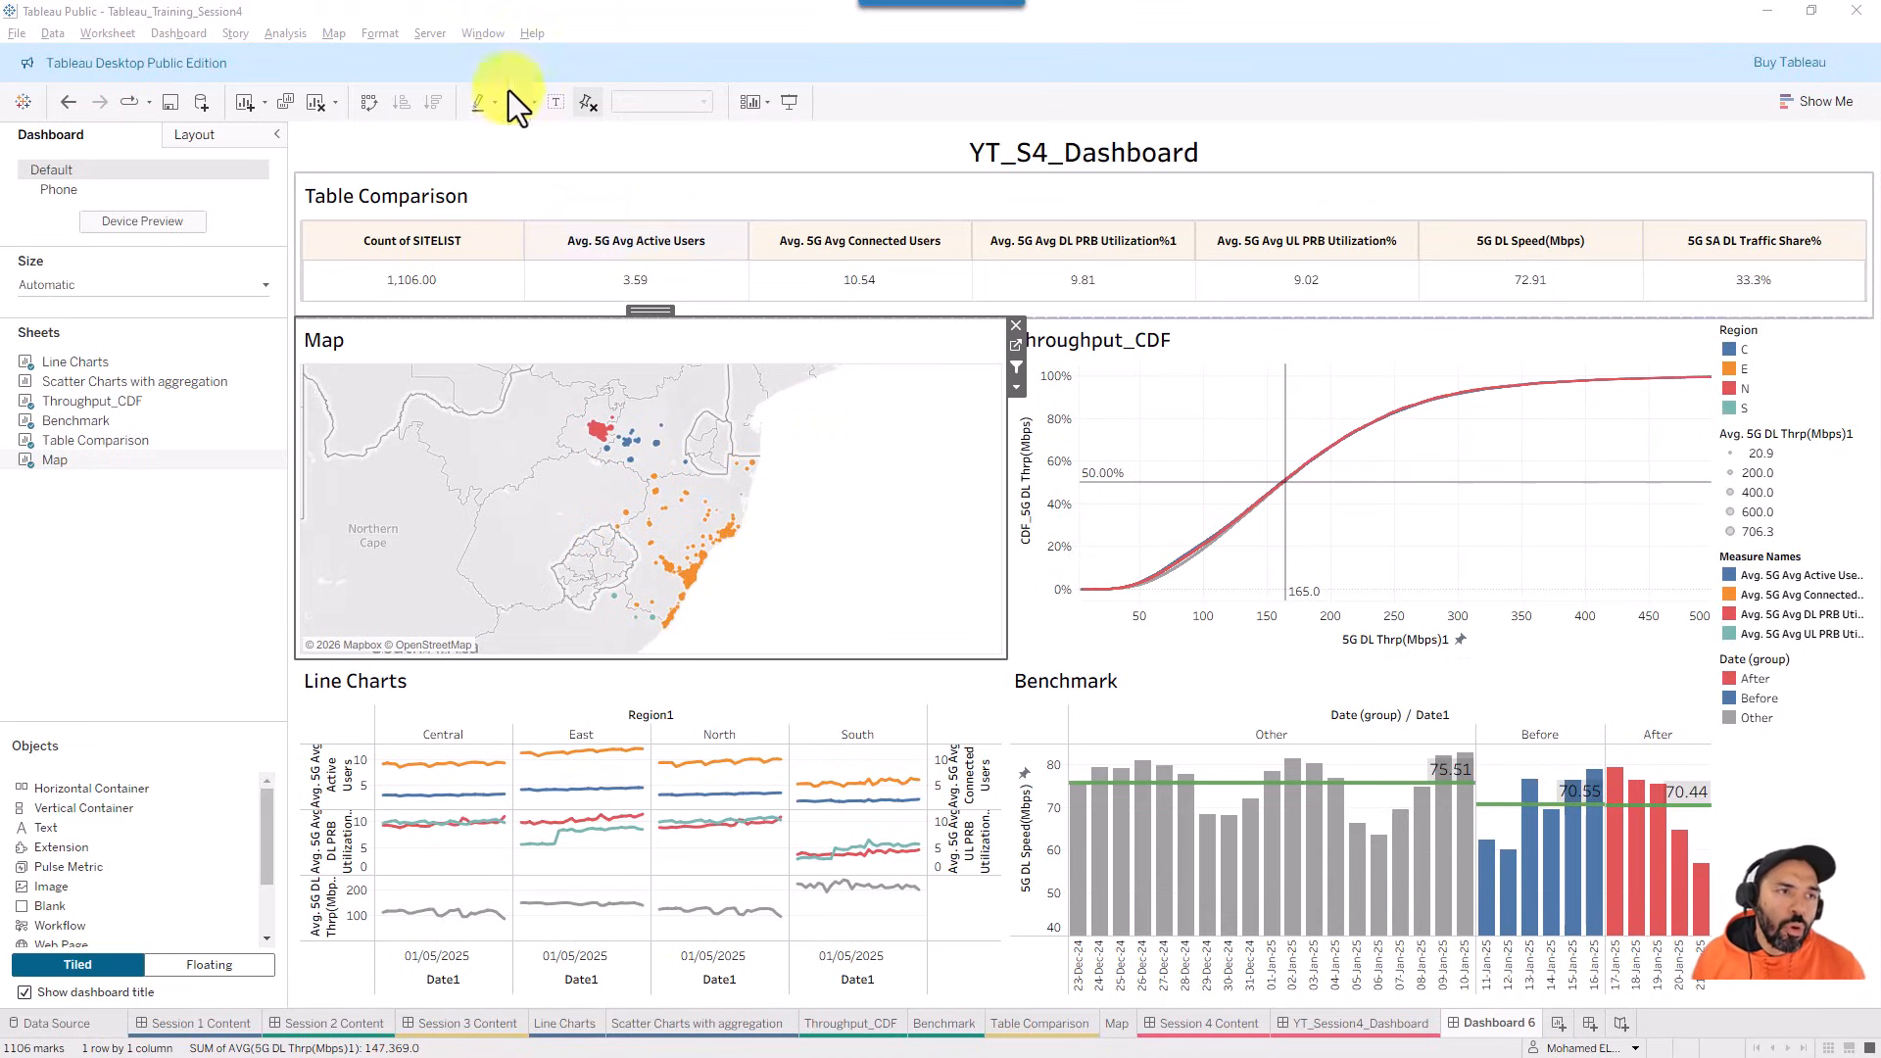
click(381, 12)
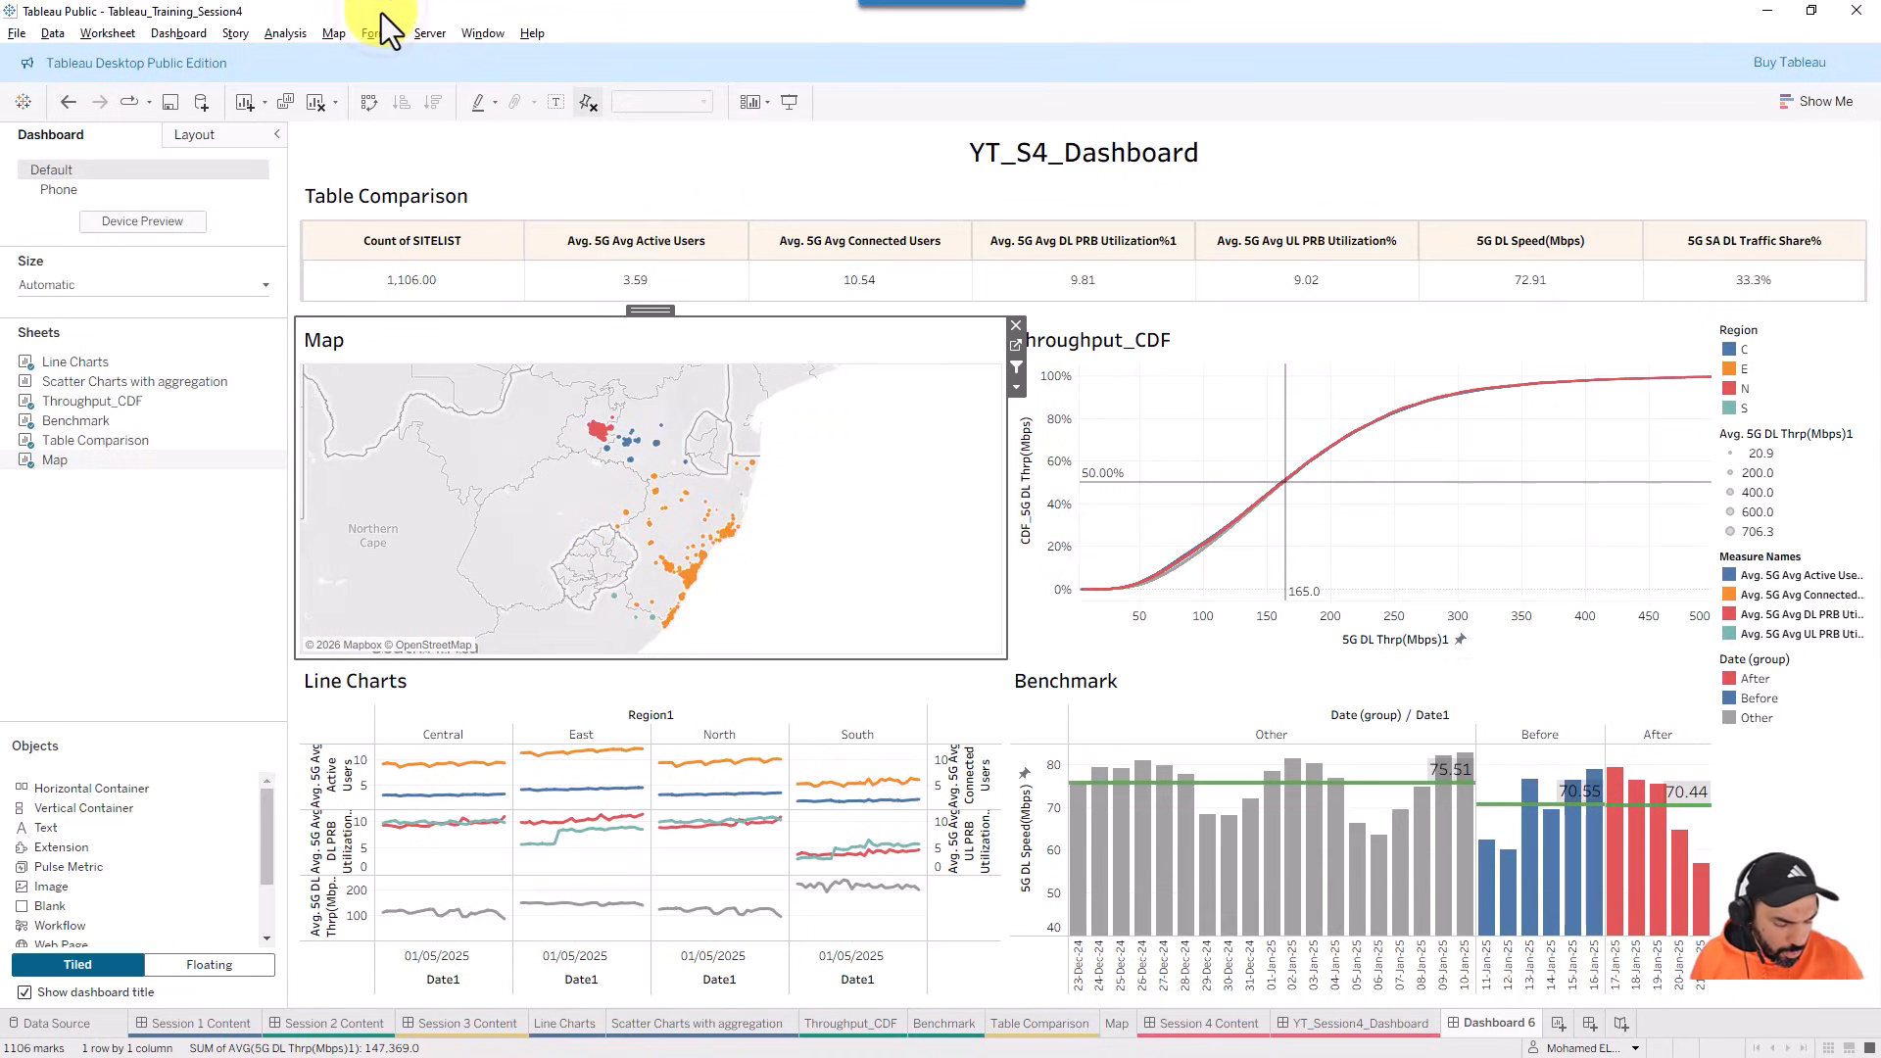
click(490, 227)
drag(490, 226, 204, 47)
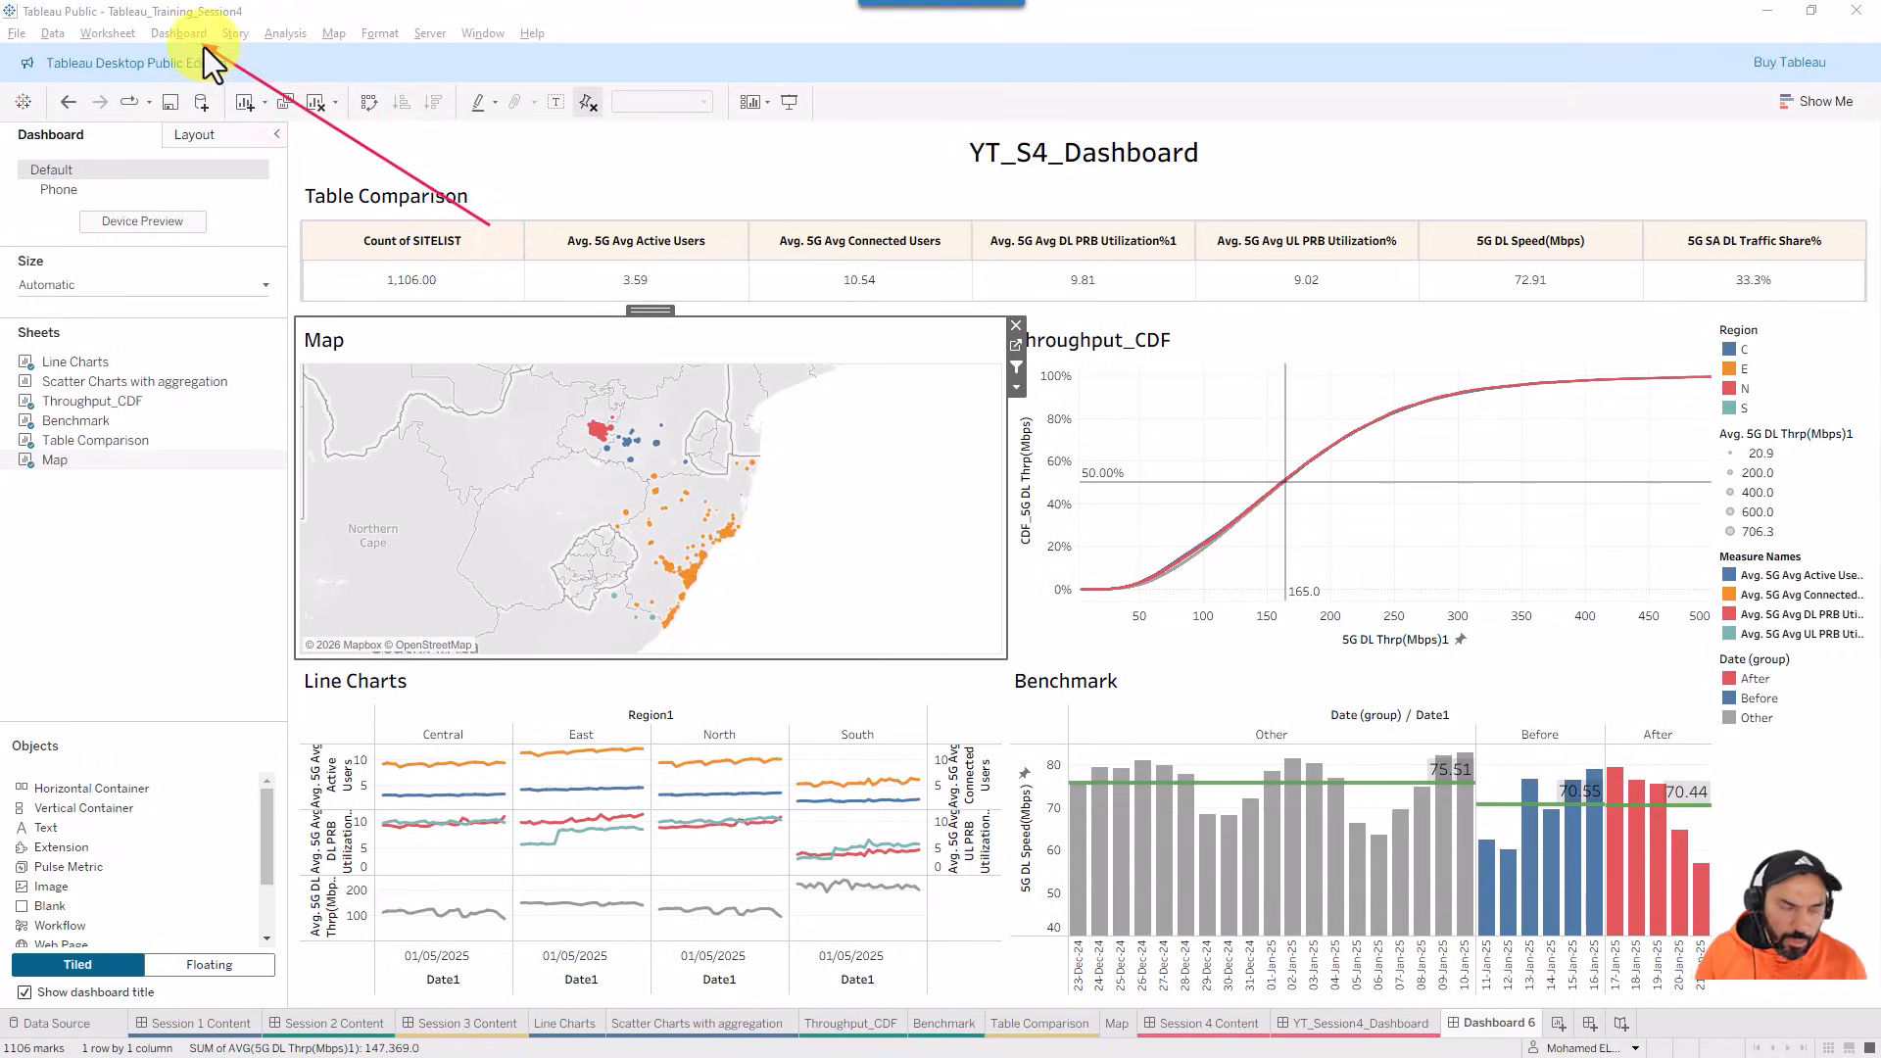
click(179, 35)
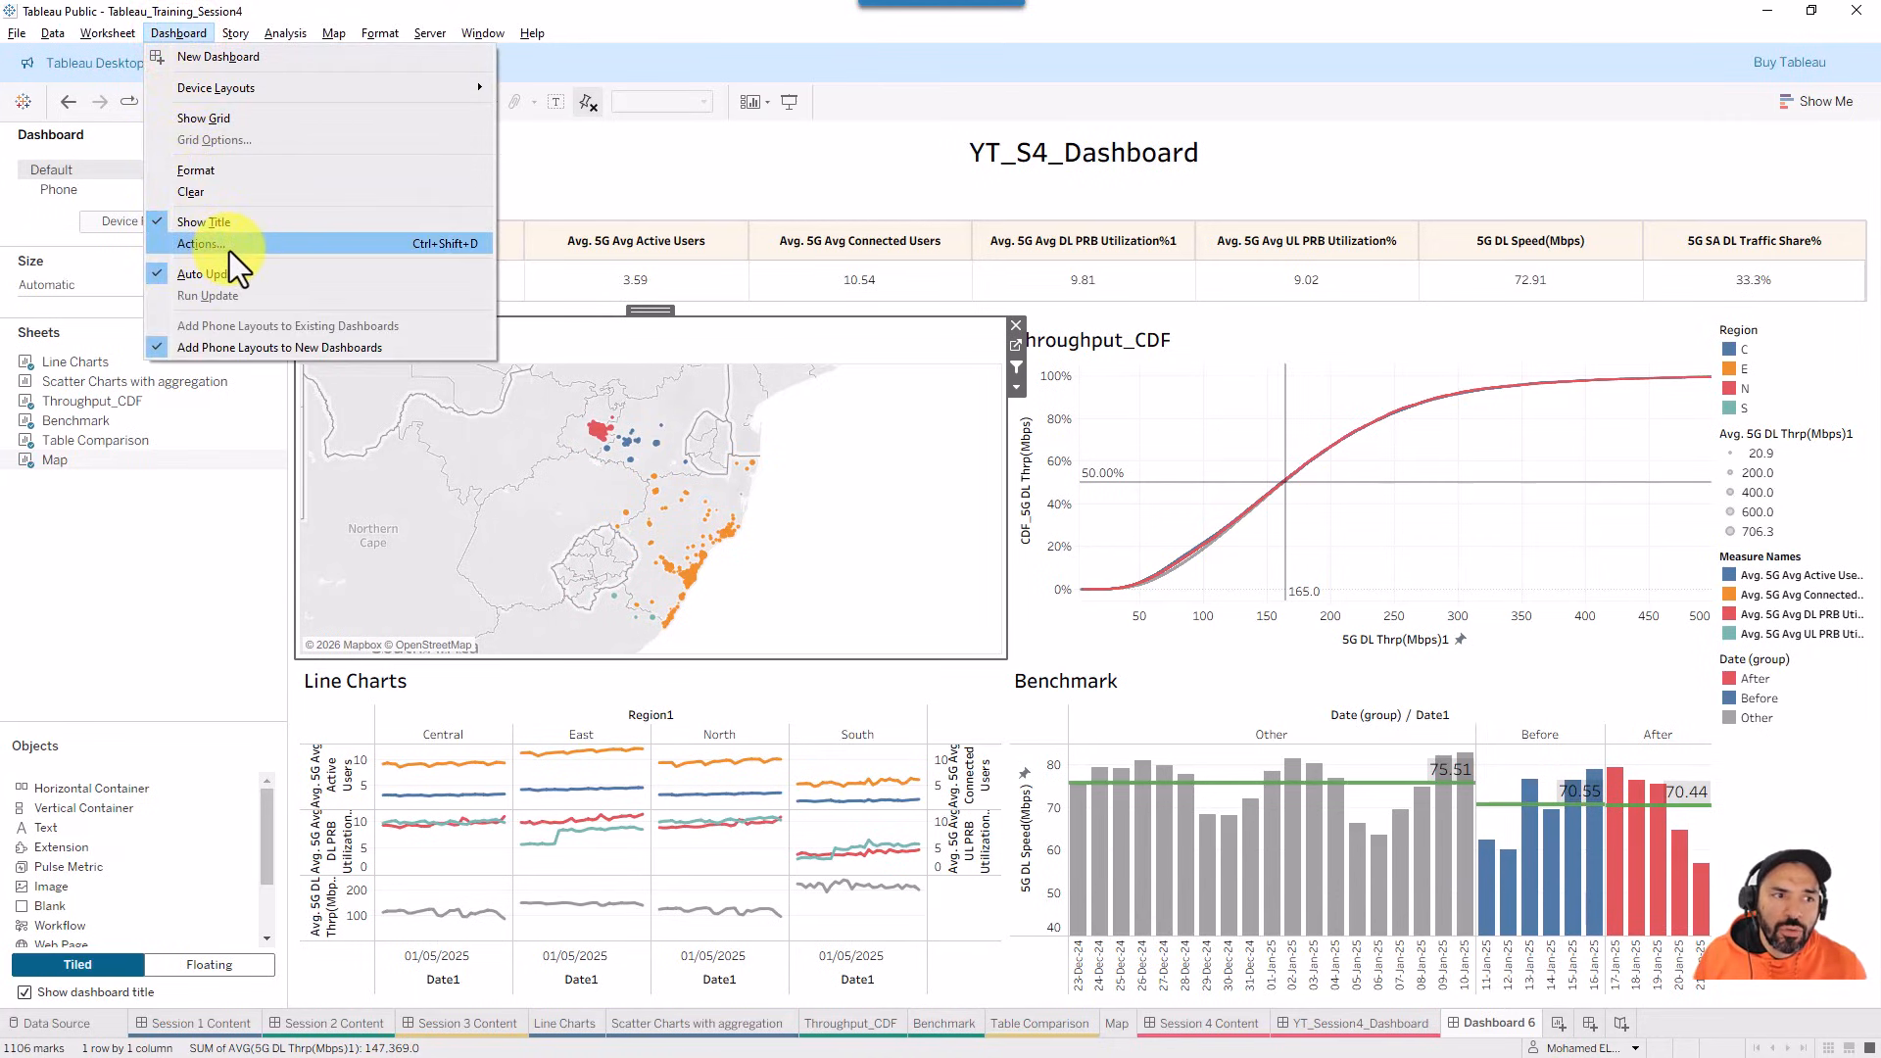
click(432, 247)
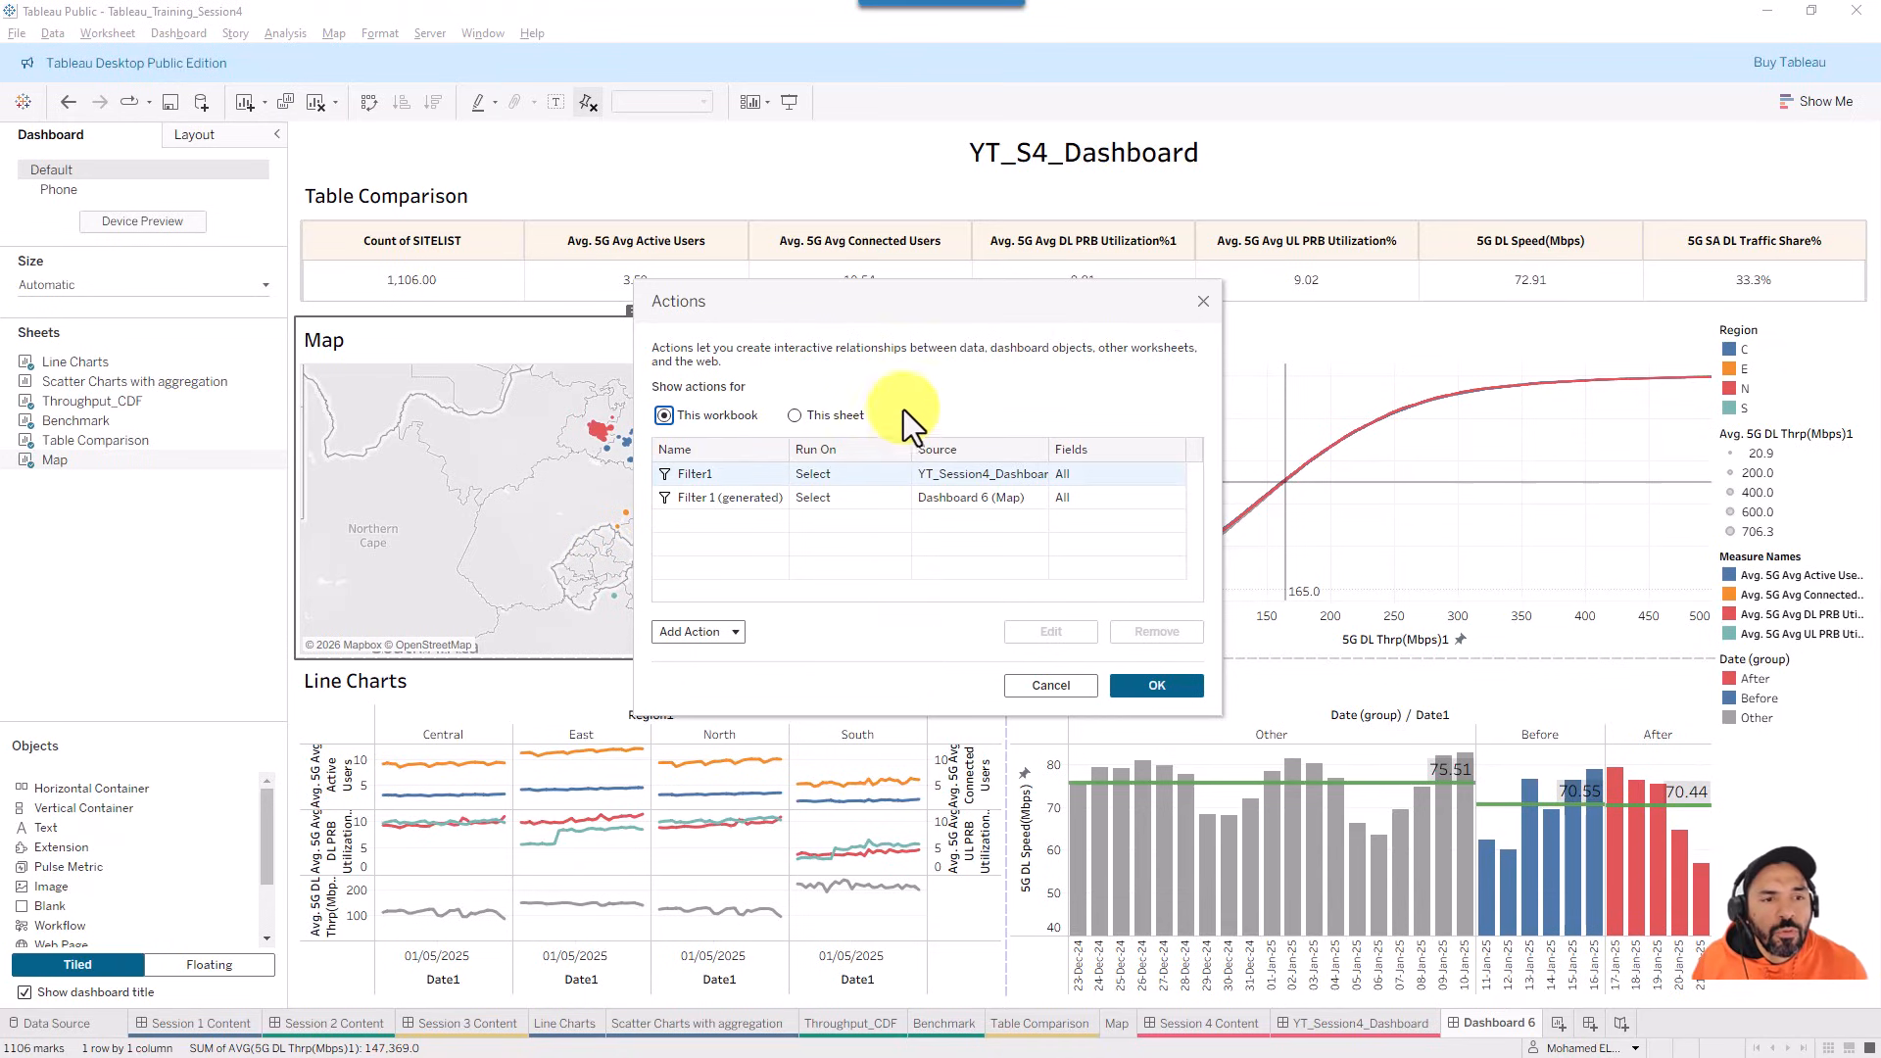
drag(901, 301, 1349, 198)
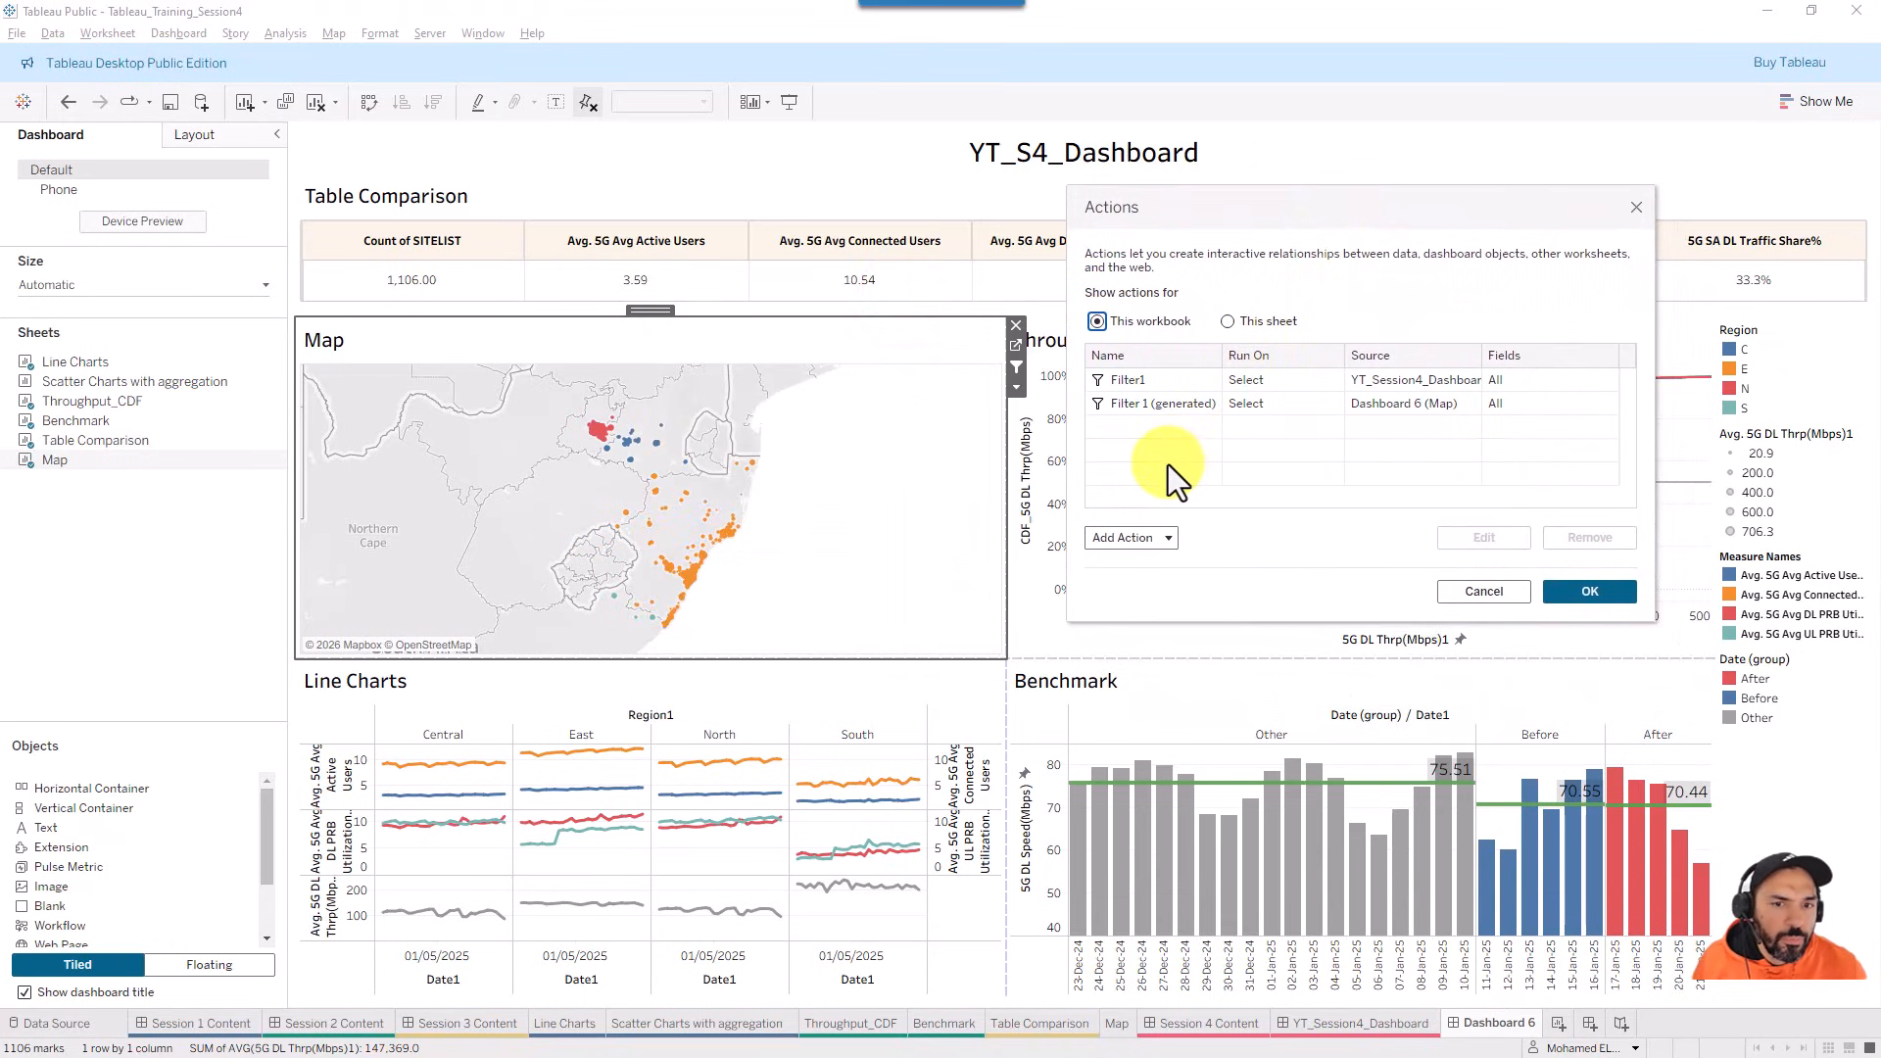
- Compare the source dashboards of the Filter1 and Filter 1 (generated) actions
click(1137, 382)
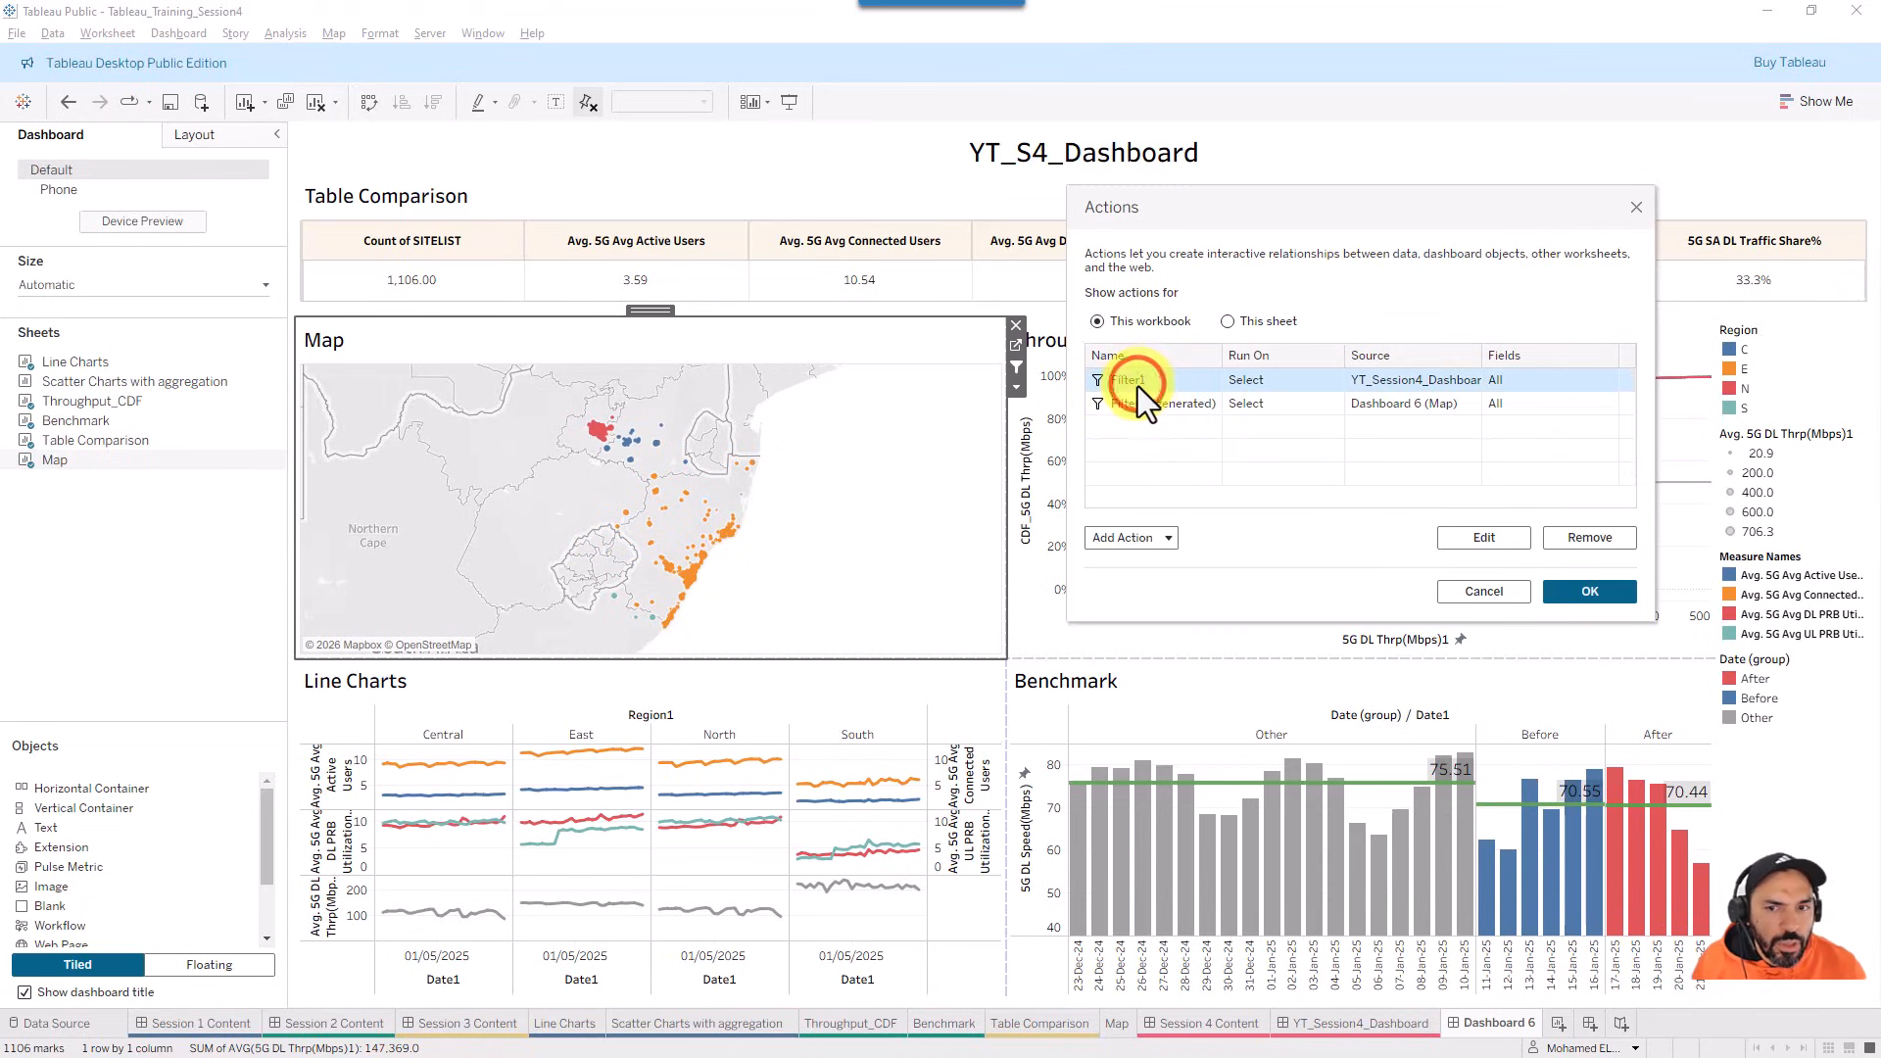
click(1150, 412)
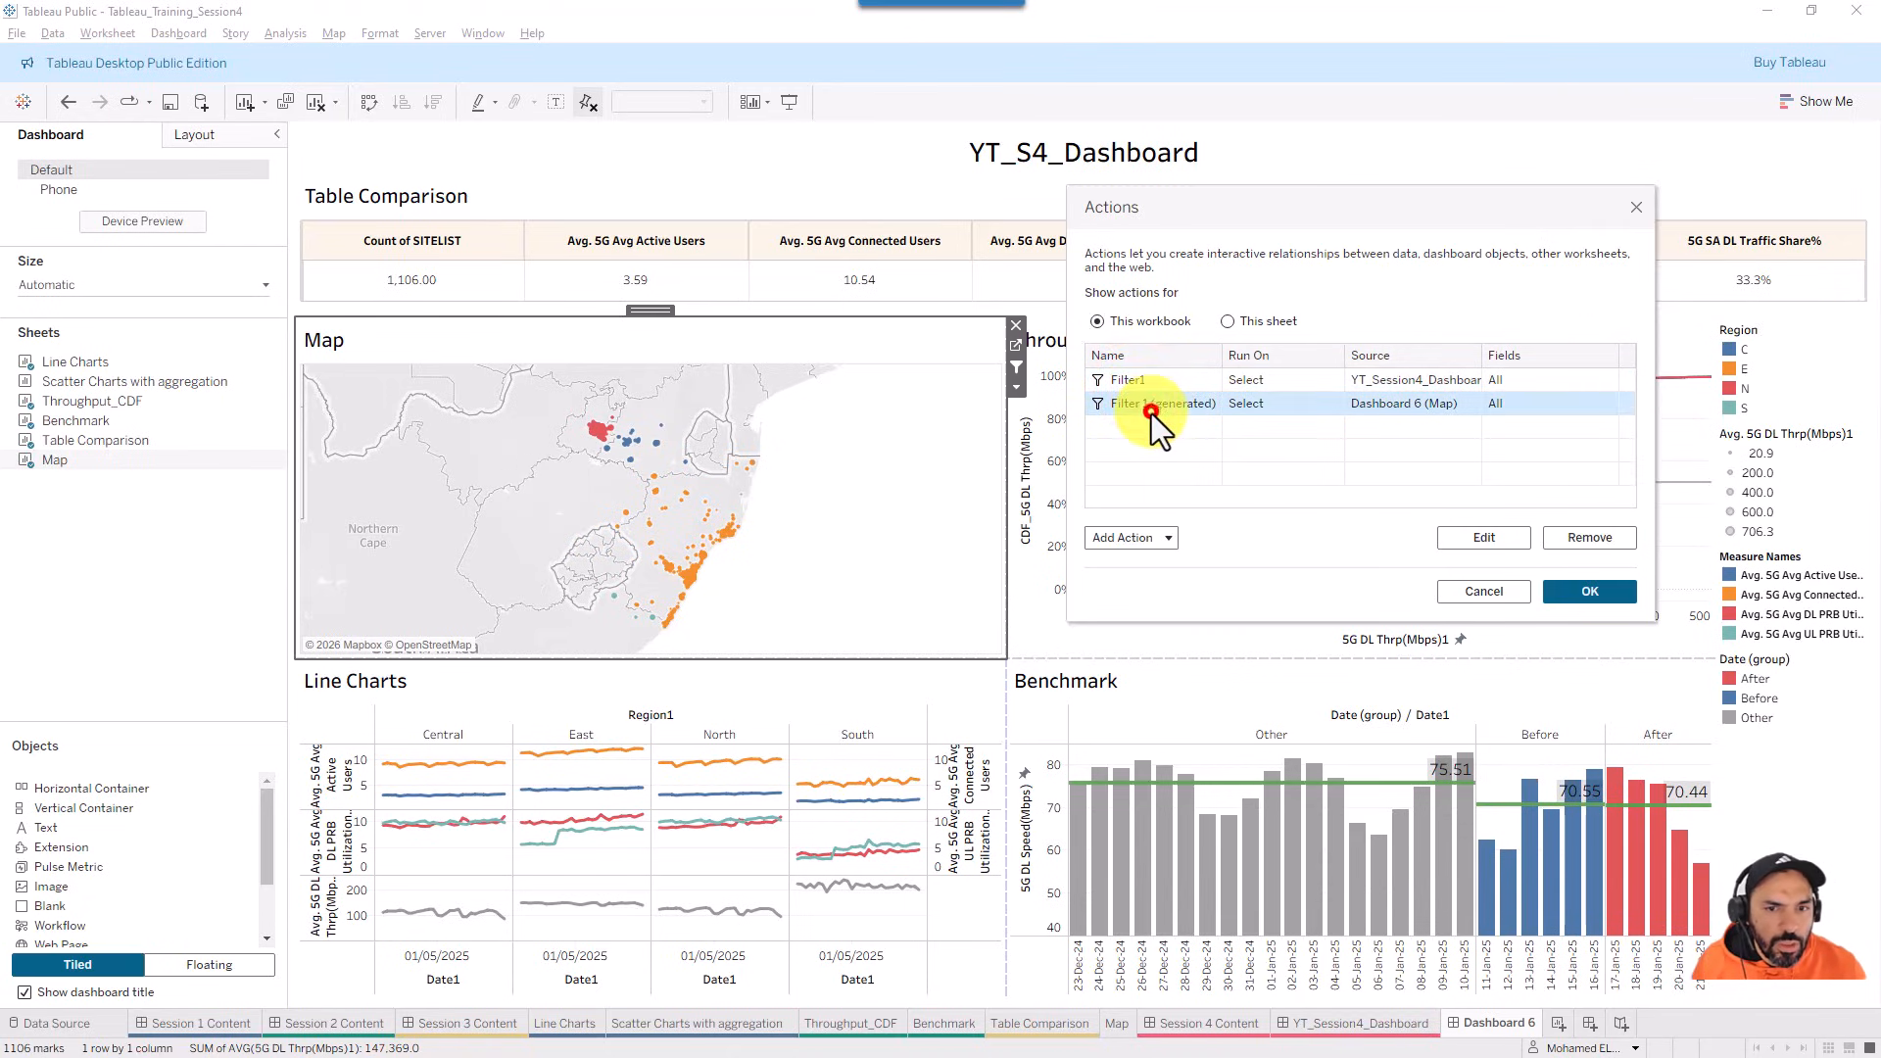
click(1434, 382)
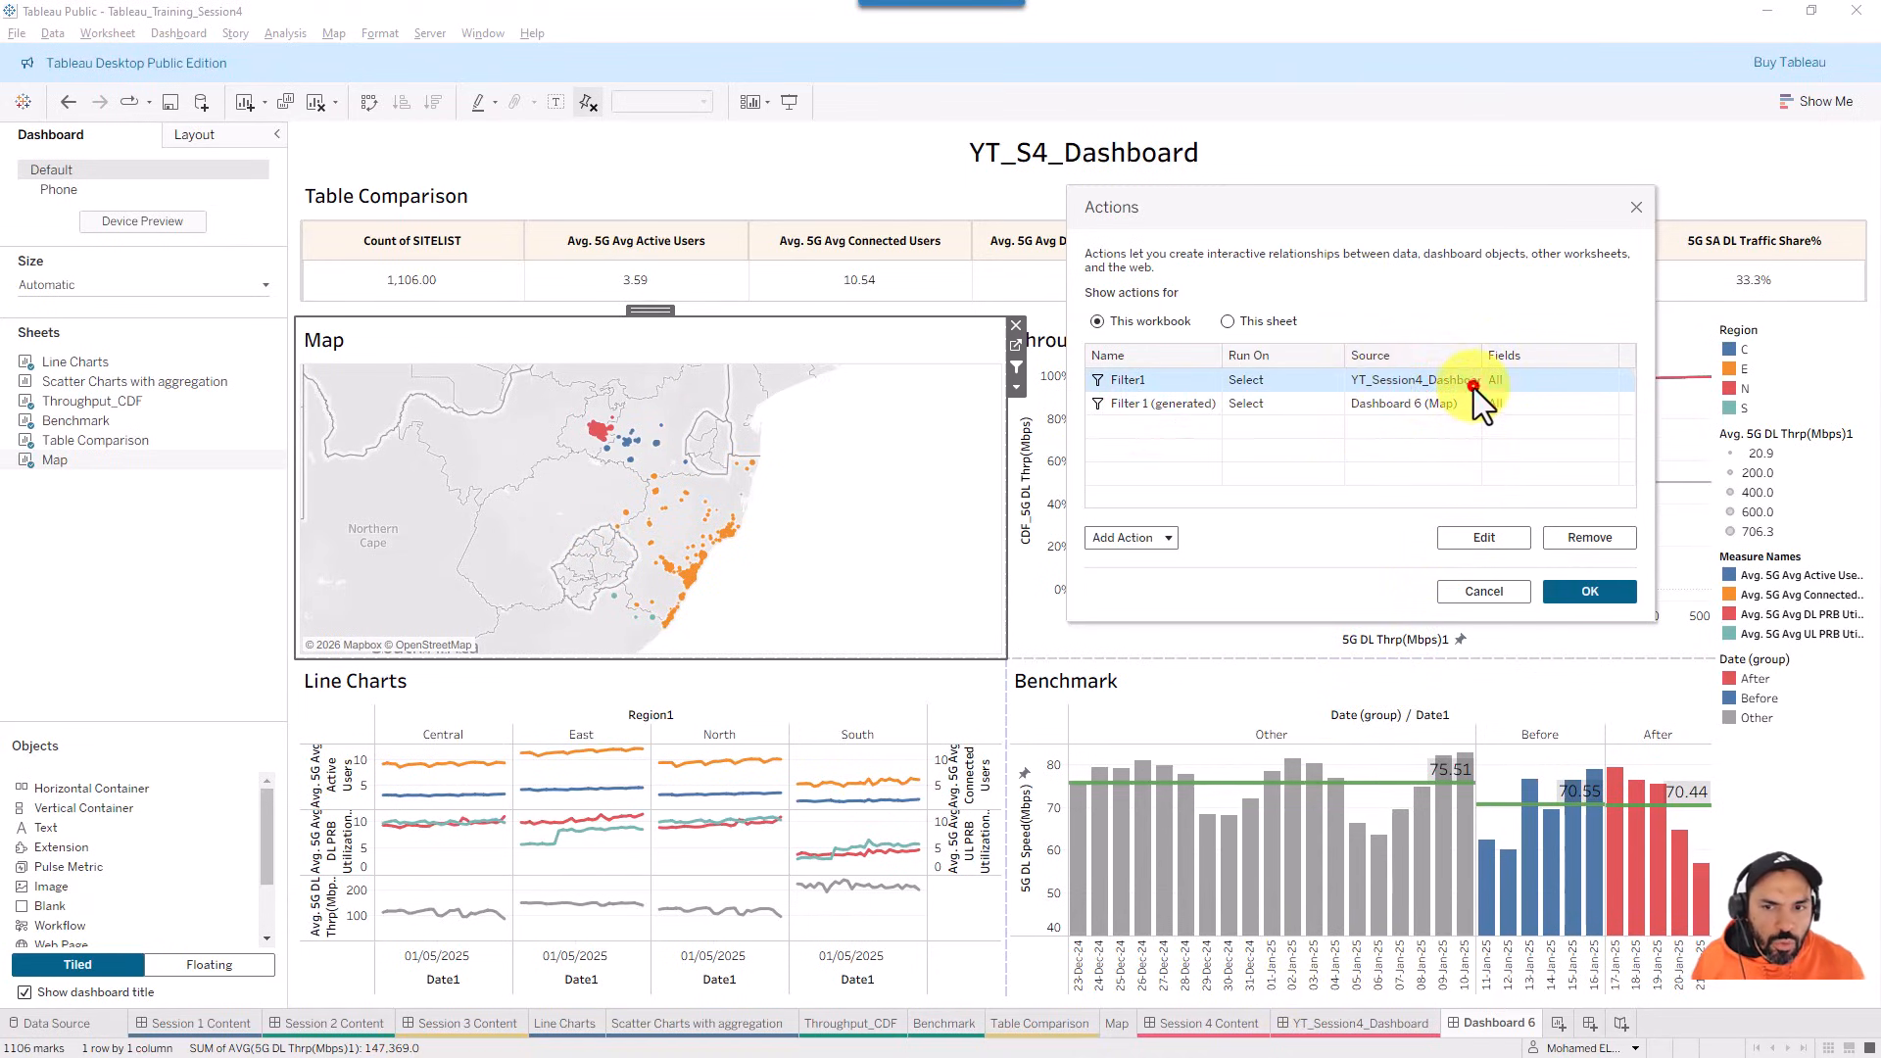
drag(1473, 388, 1355, 1019)
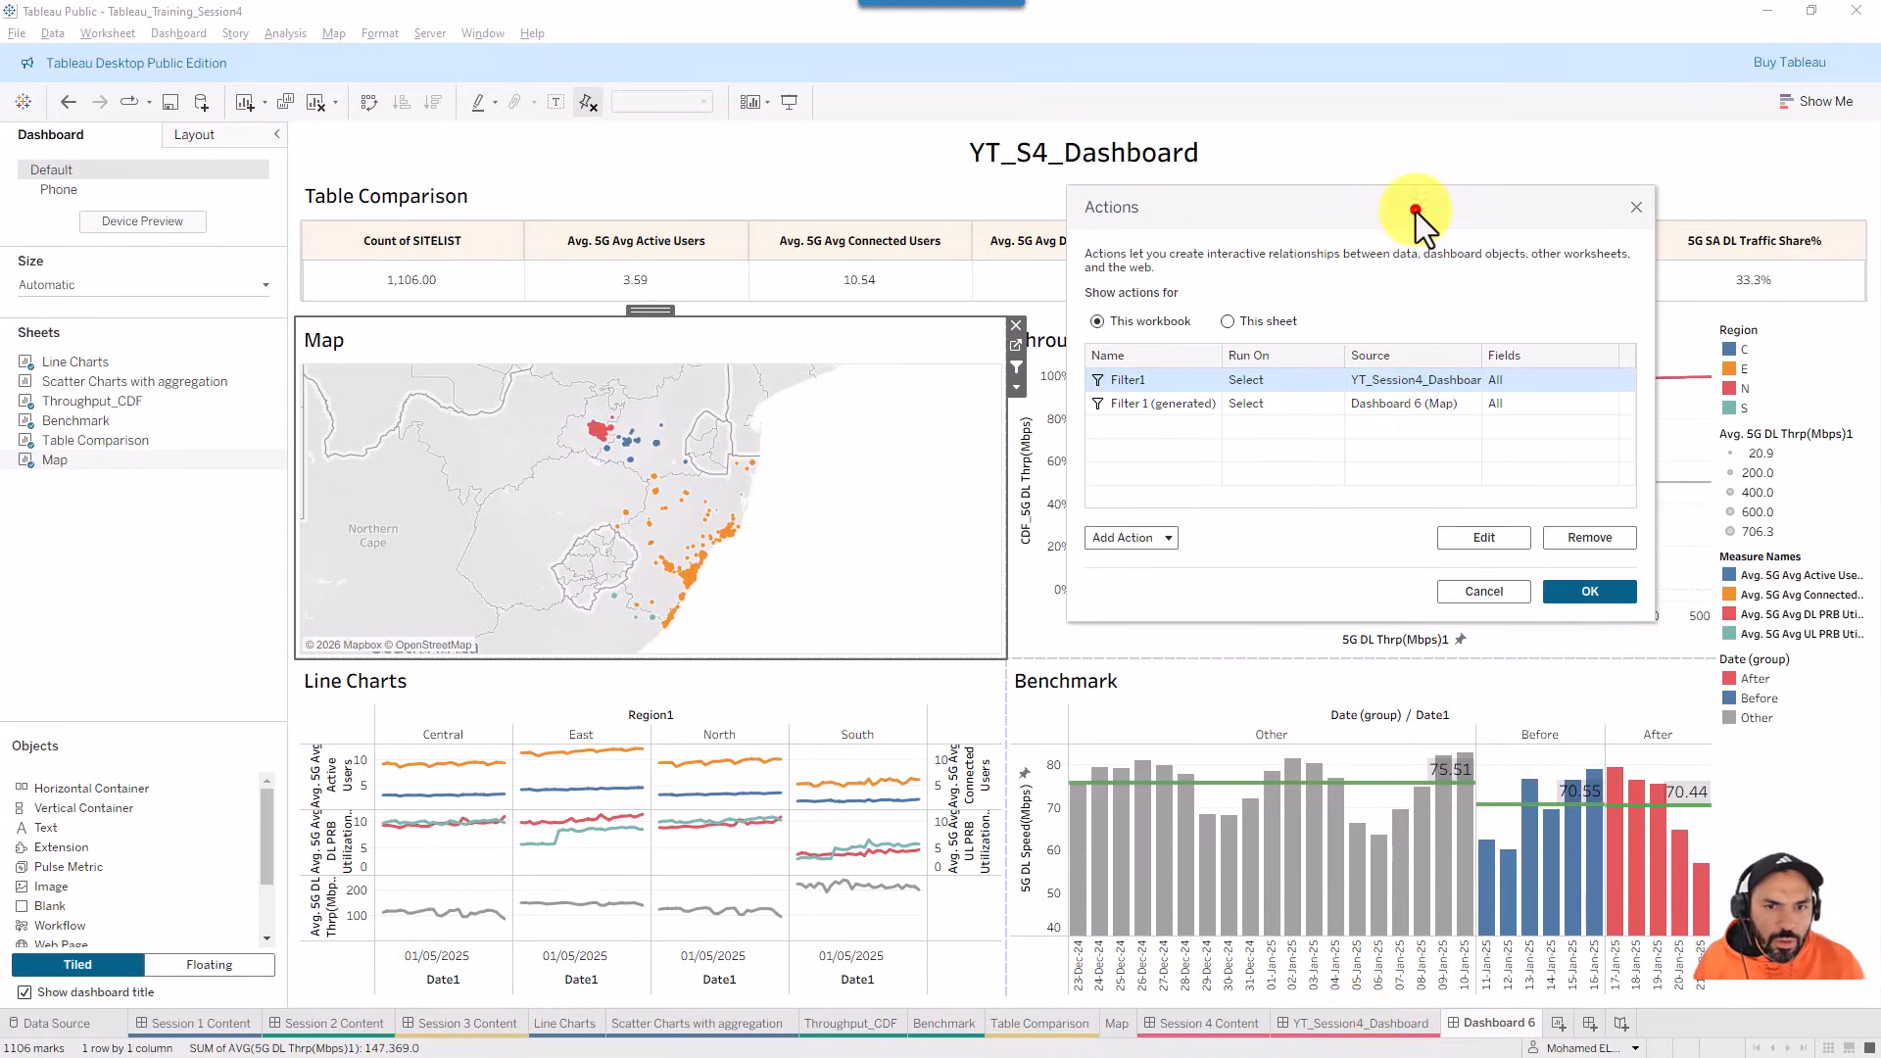
click(1180, 407)
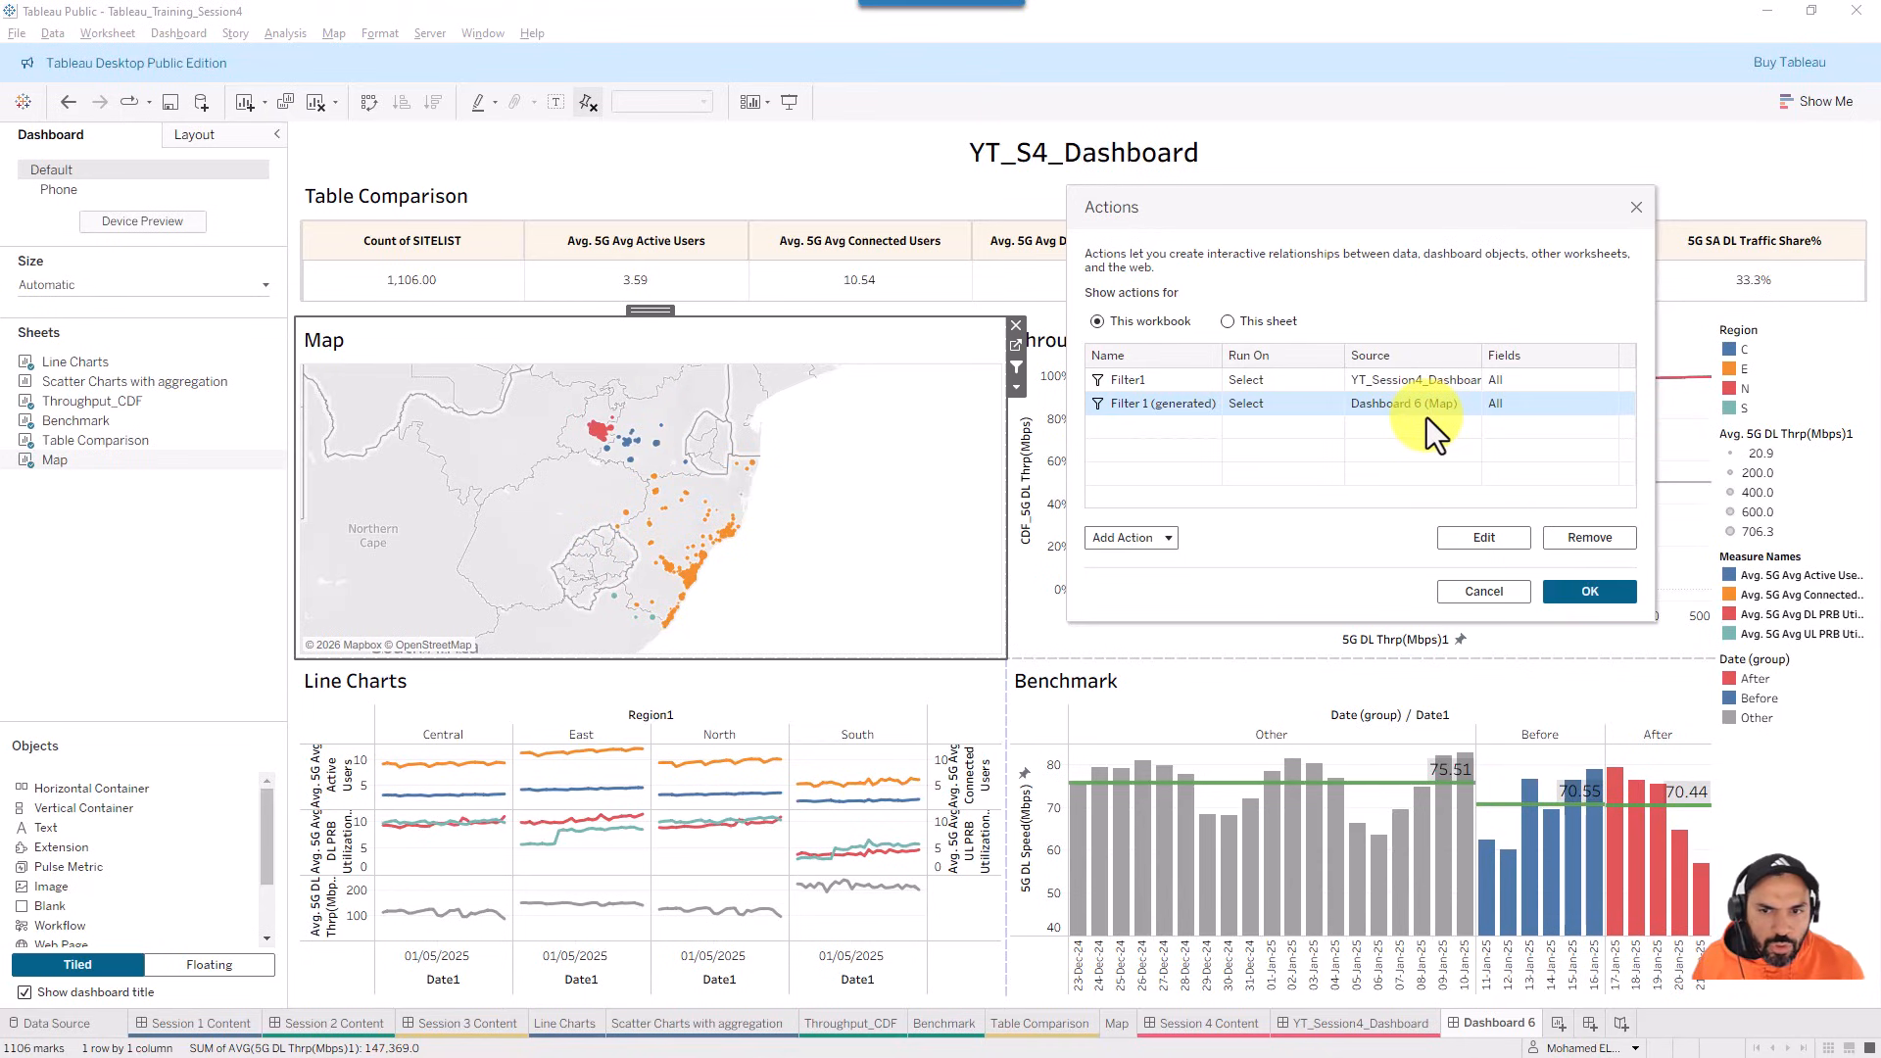
drag(1426, 417, 1491, 1005)
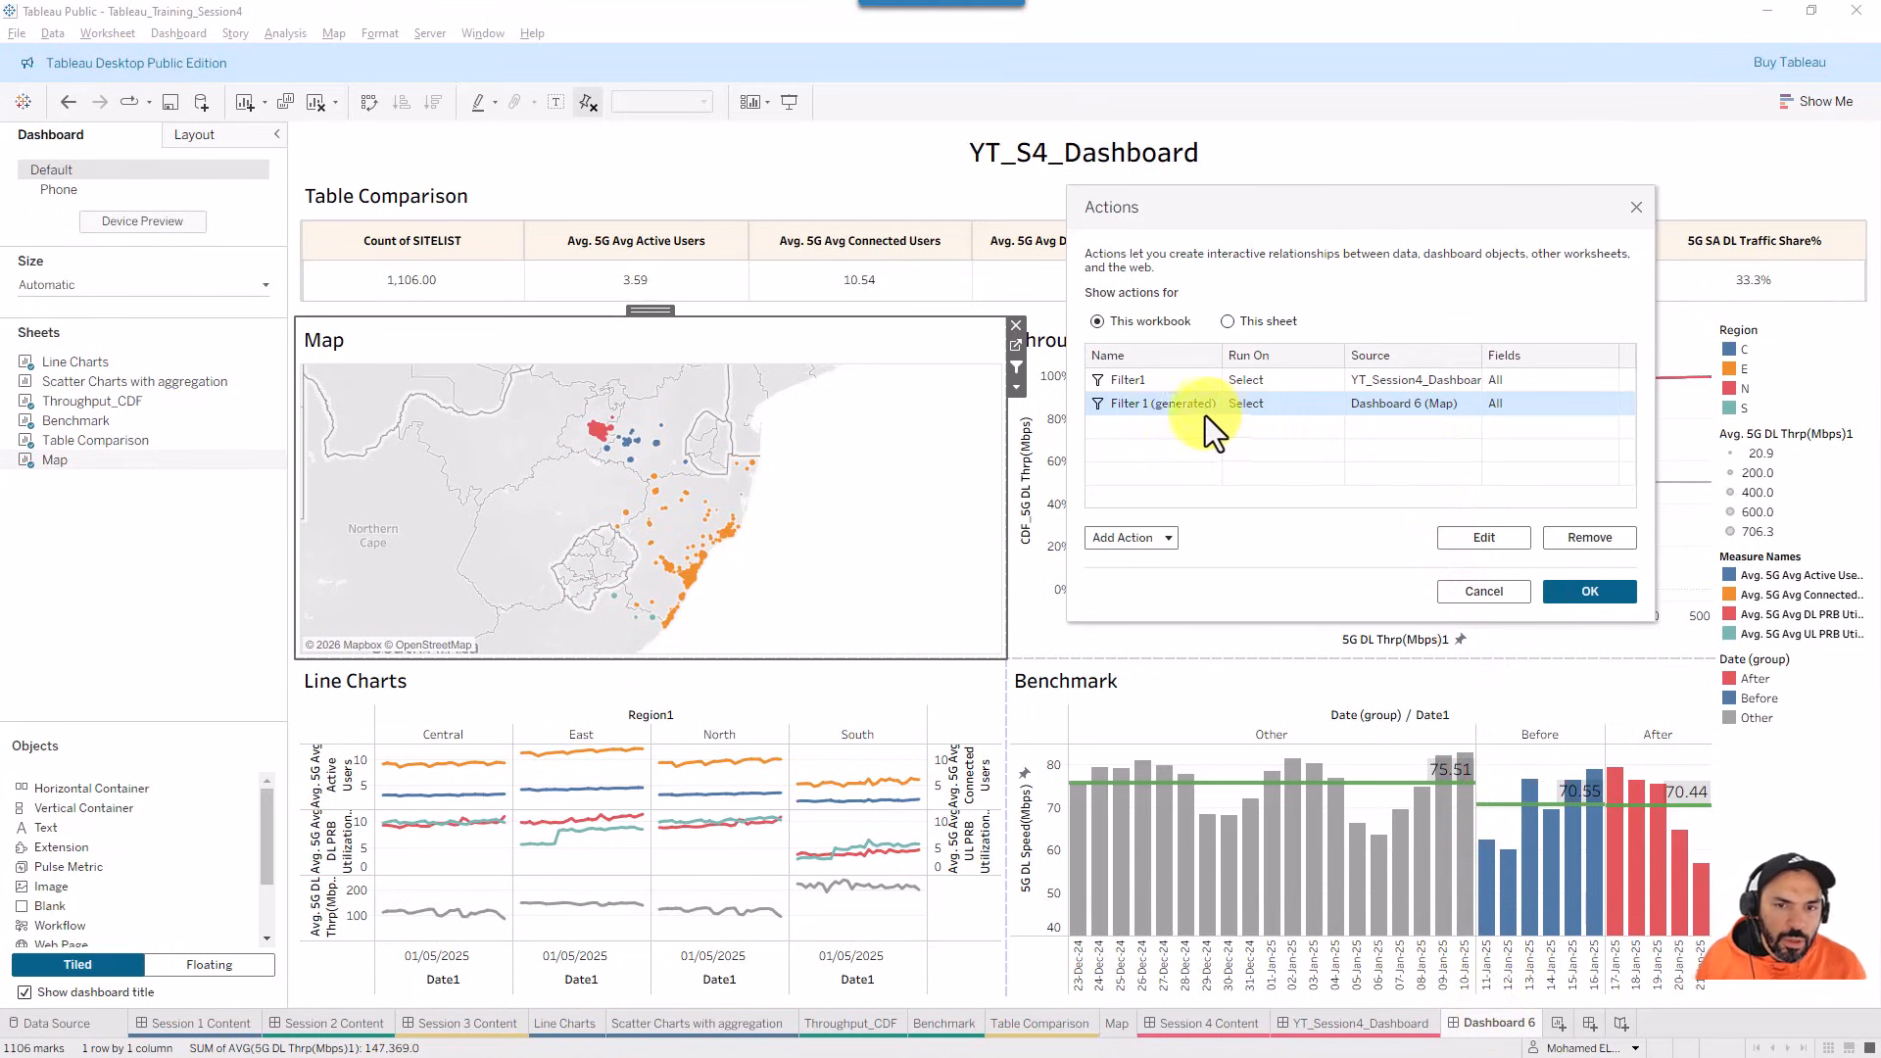
- Edit the Filter 1 (generated) action so that clearing the selection excludes all values, and confirm the change
click(1487, 538)
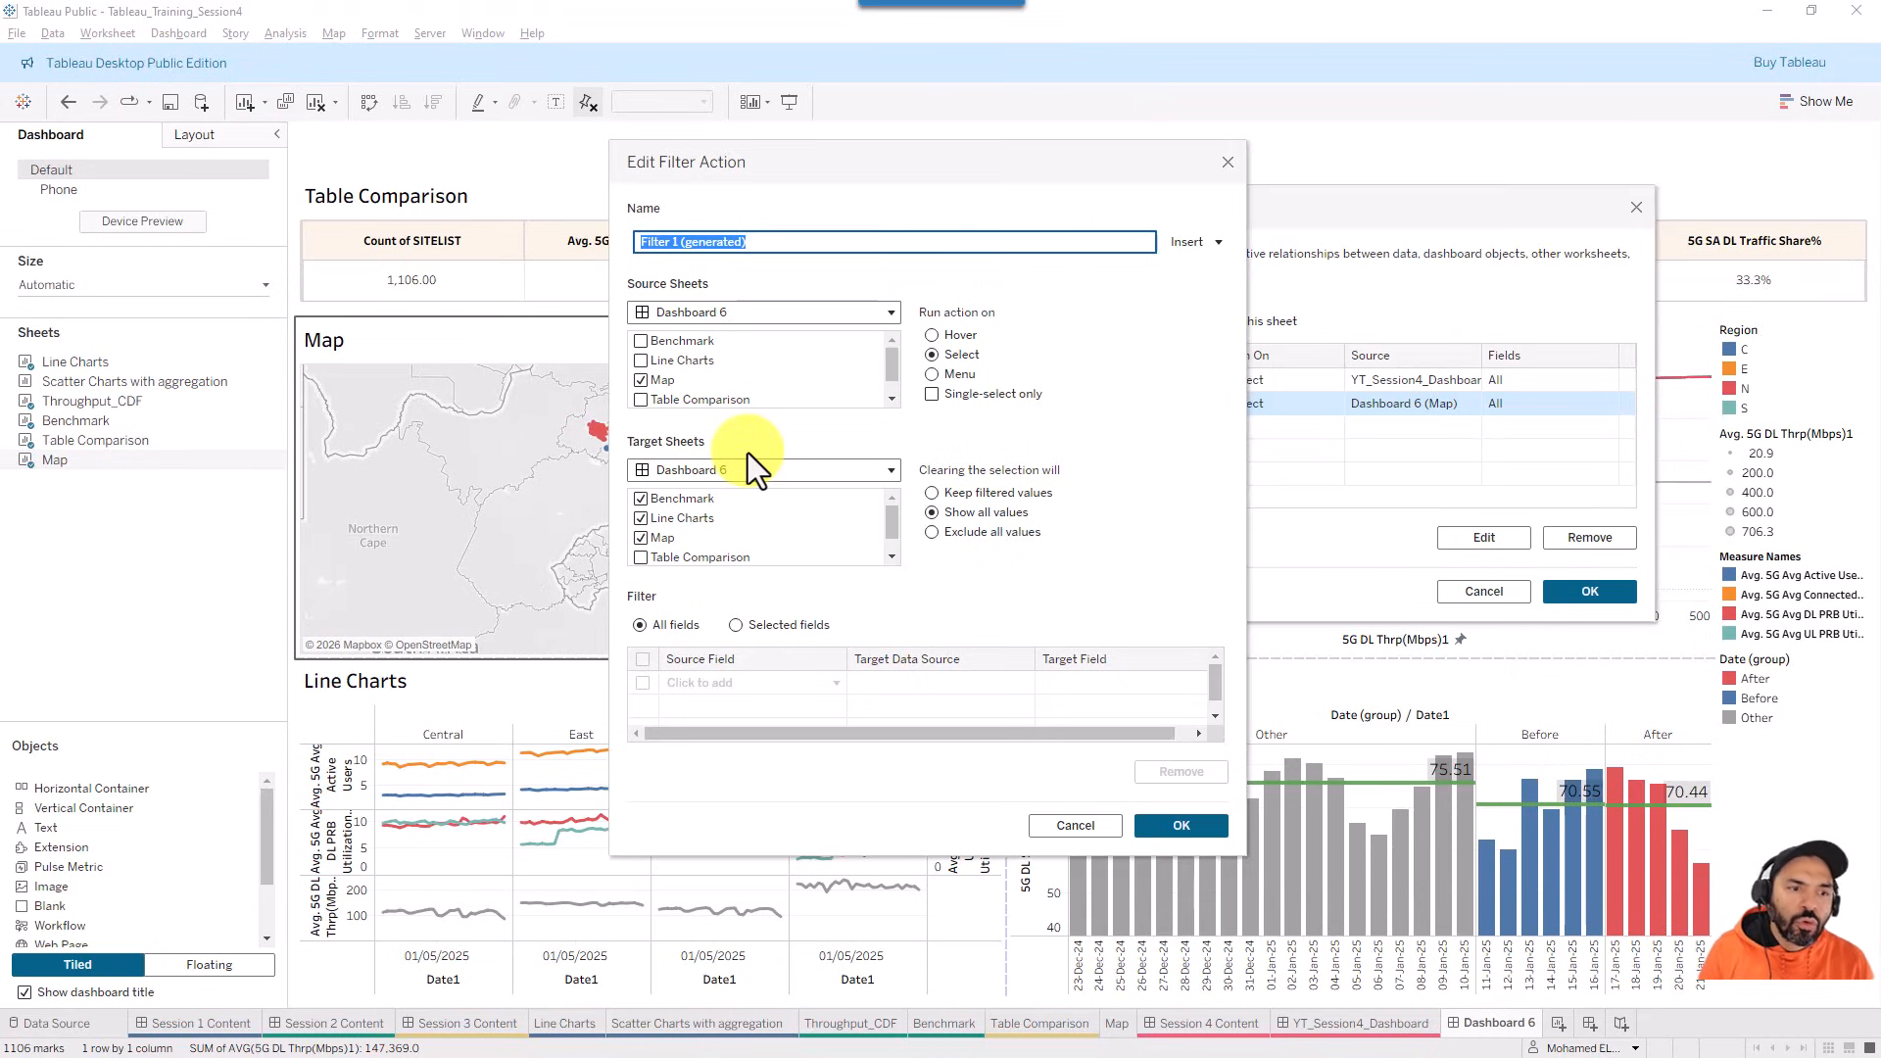
click(642, 381)
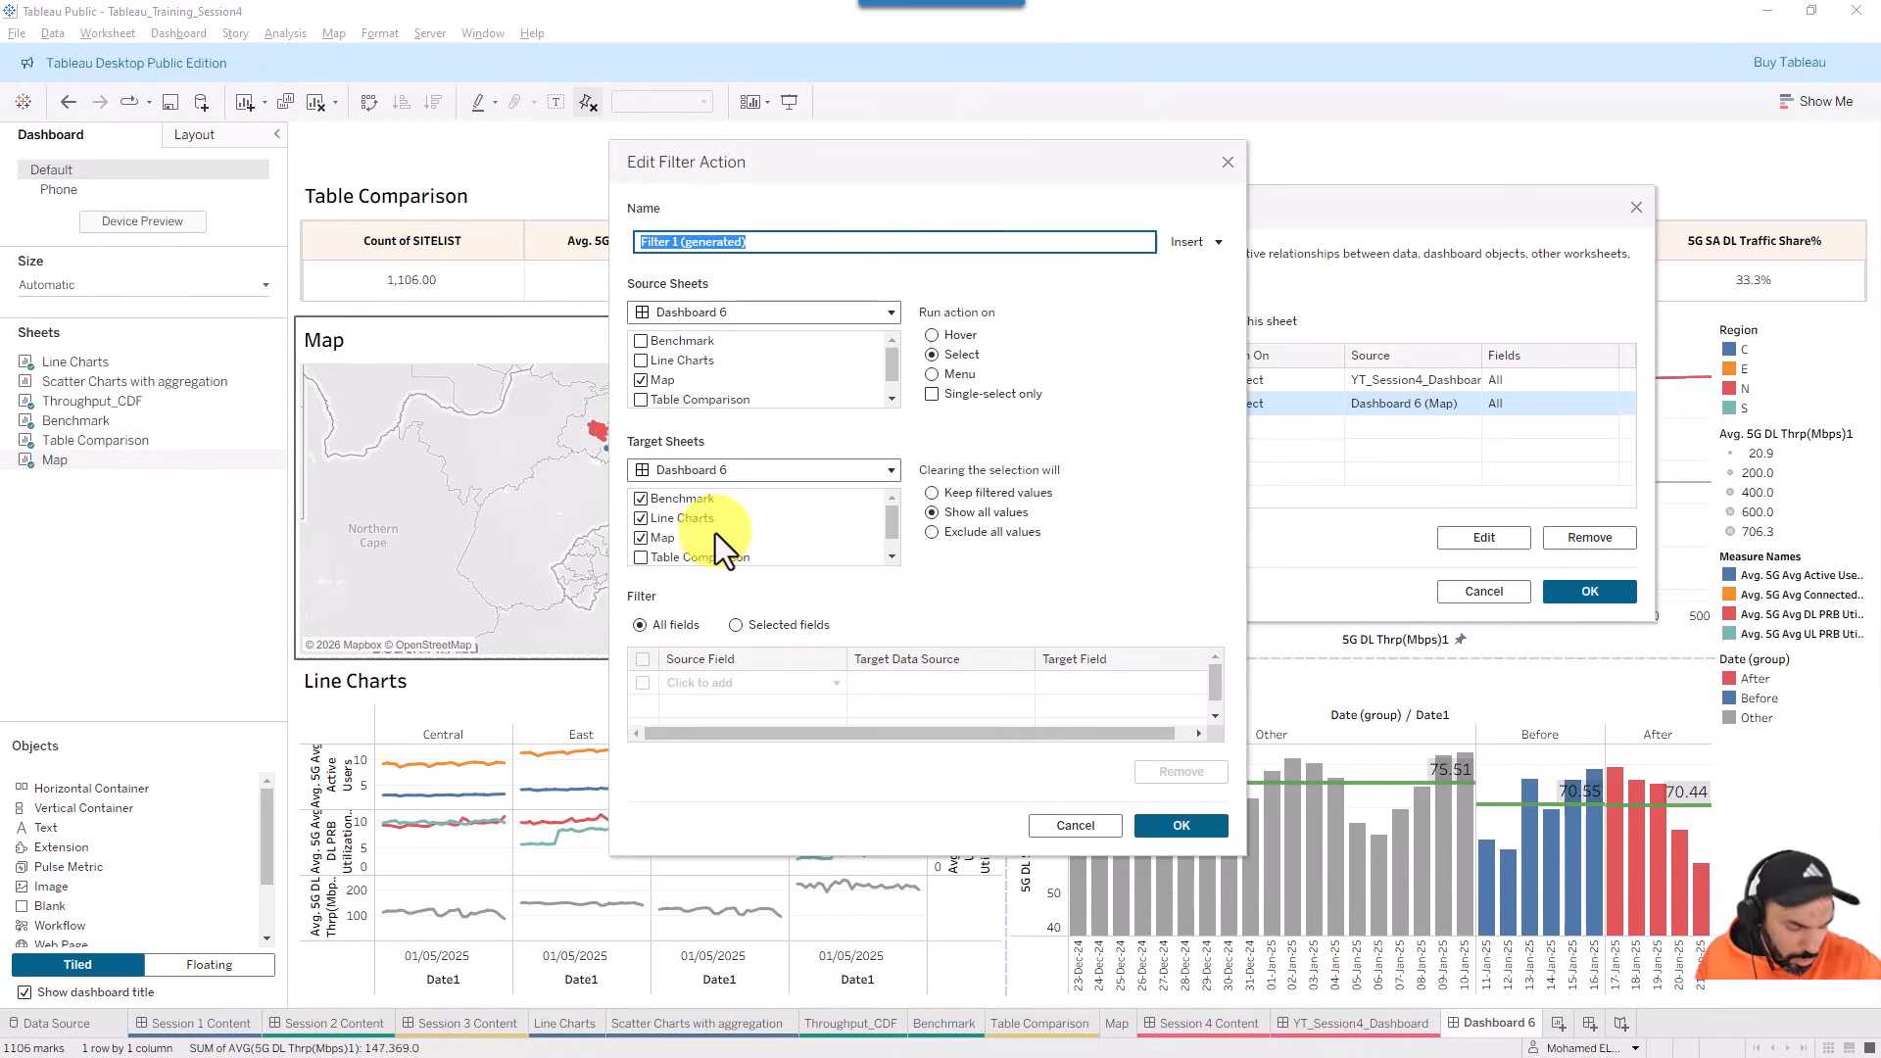
click(742, 501)
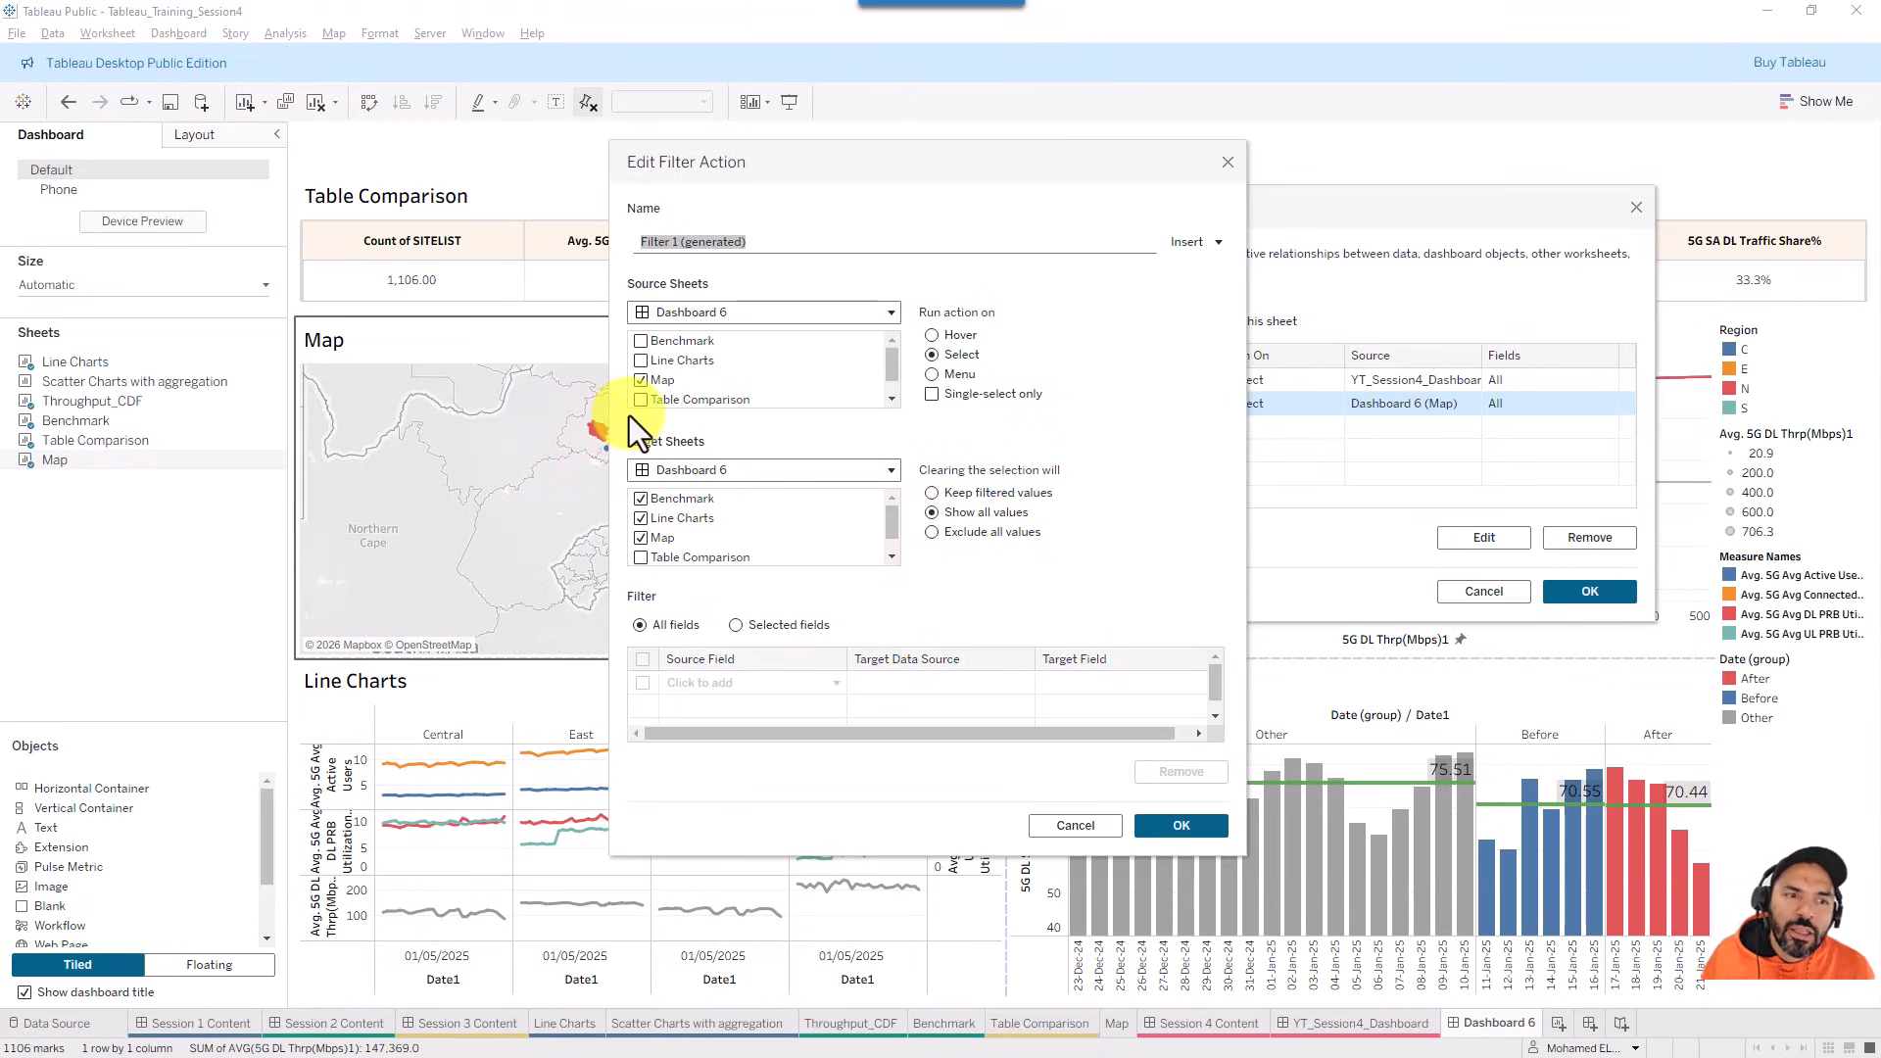
click(1003, 538)
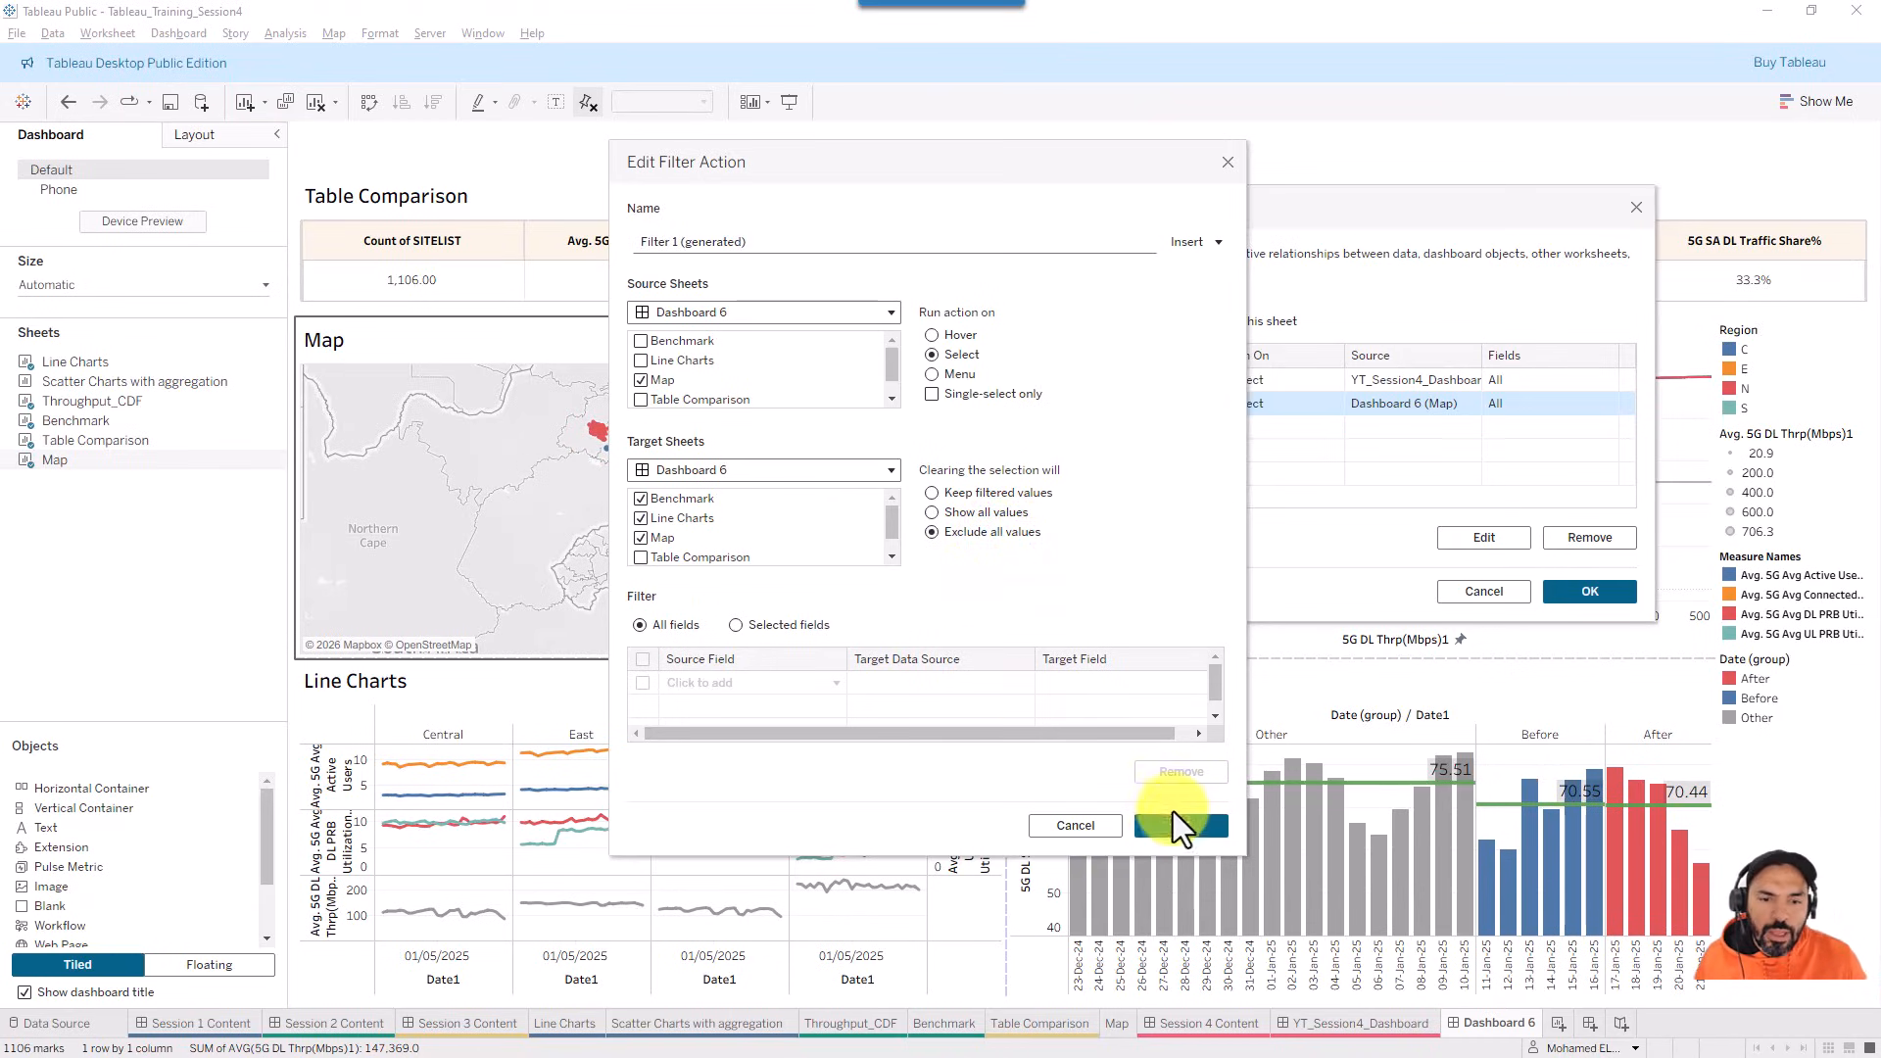
click(1196, 831)
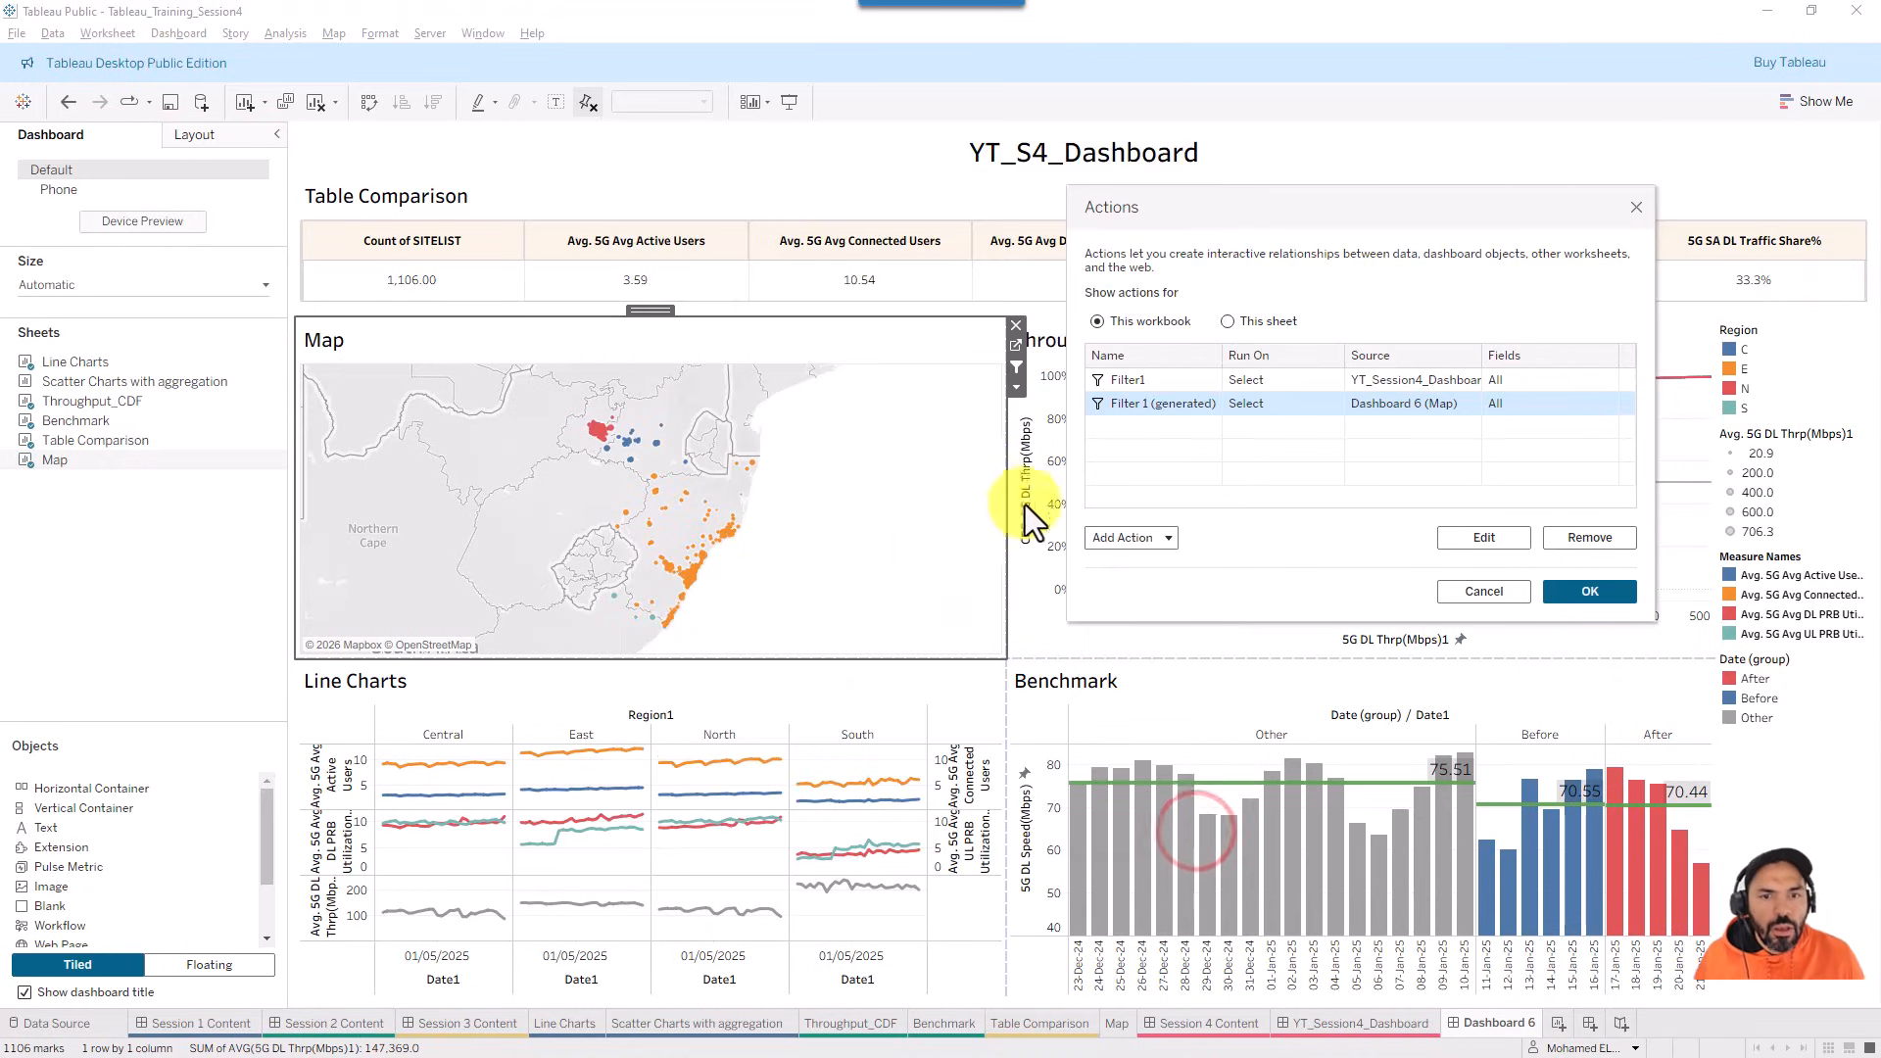
- Confirm the Actions dialog and lasso-select the northern site cluster on the Map to test the filter action
click(1608, 597)
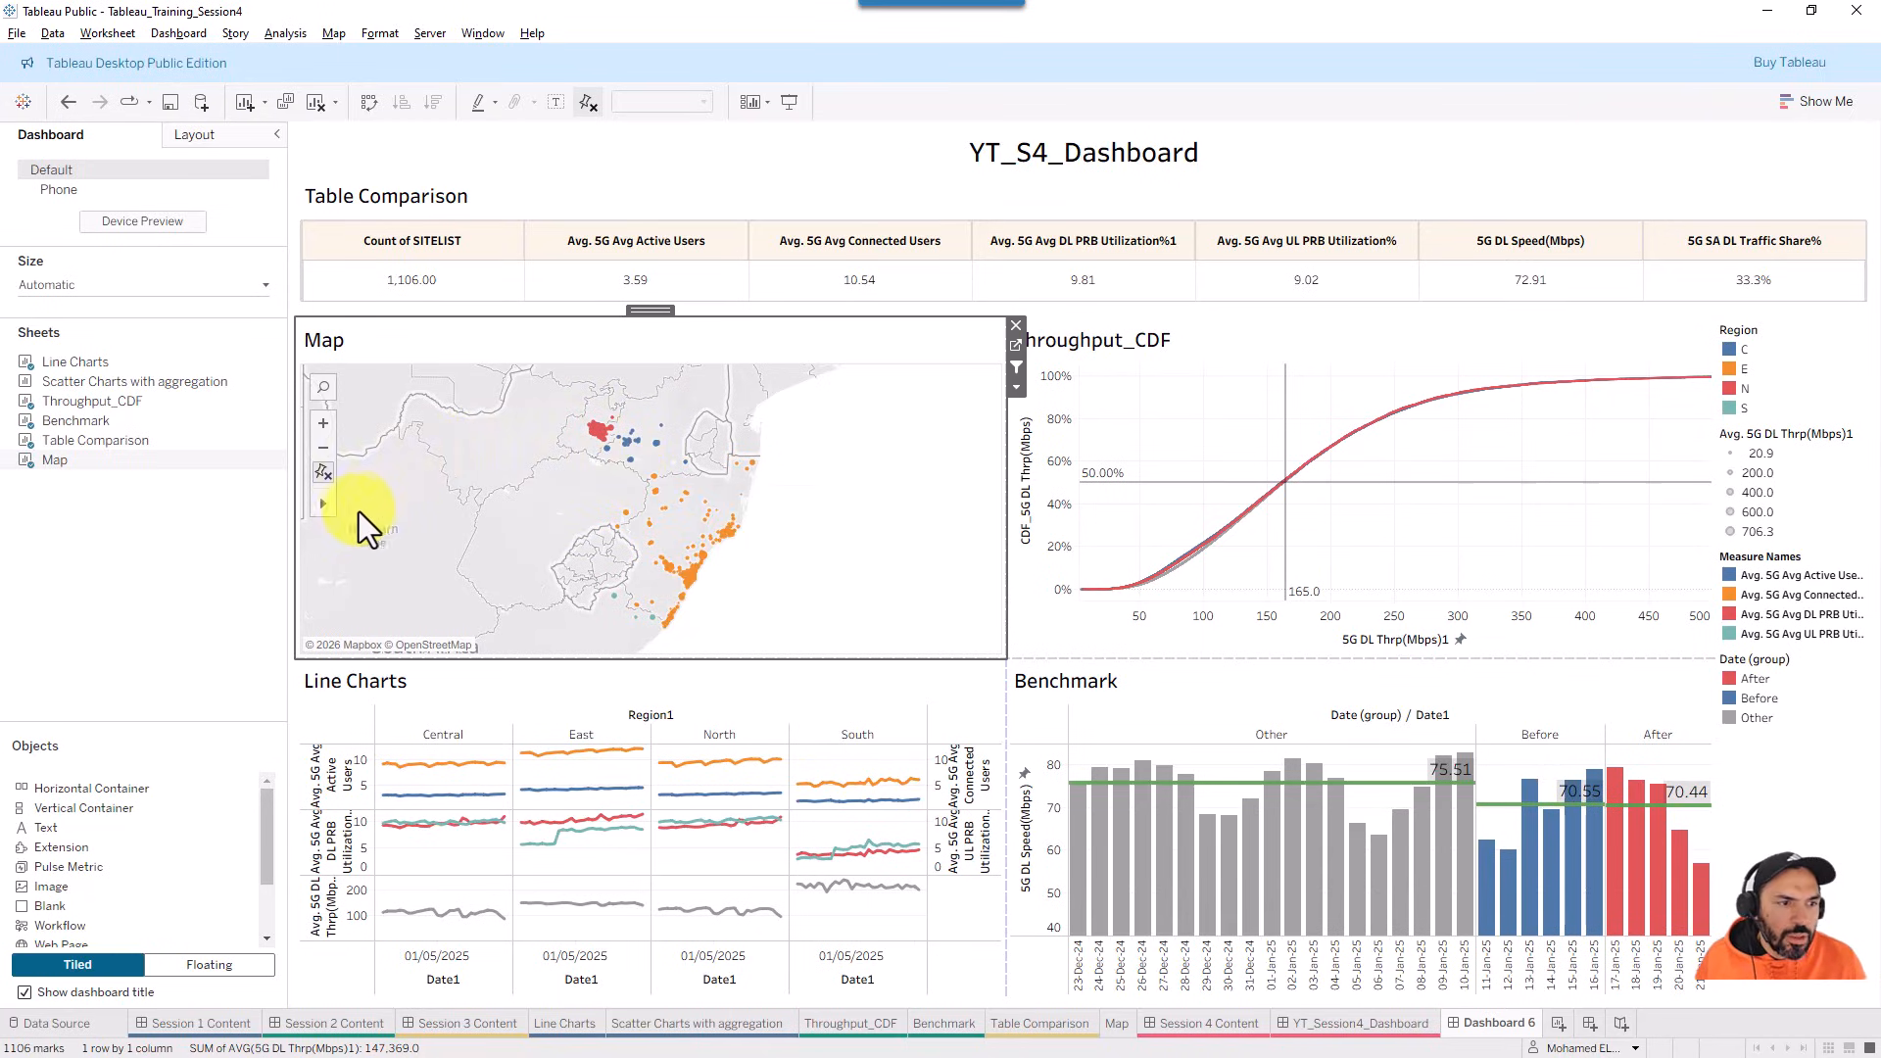
click(323, 506)
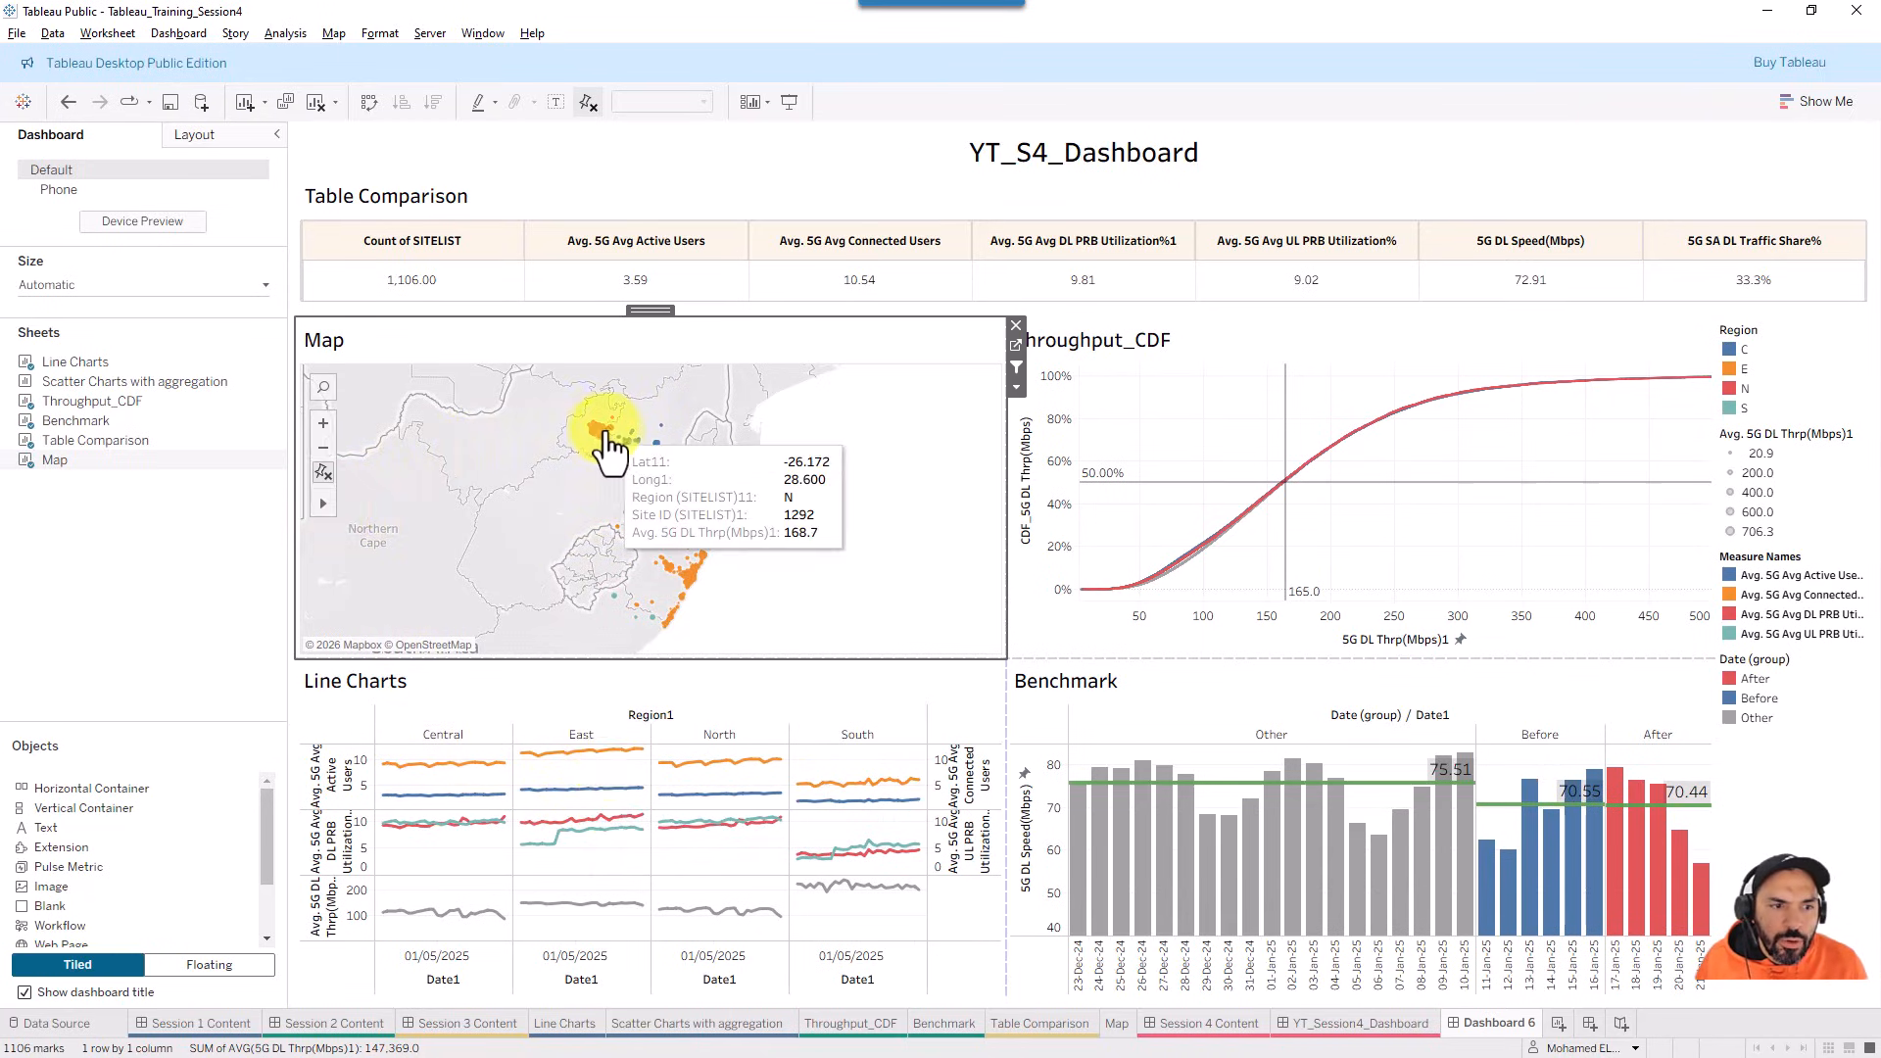
click(315, 509)
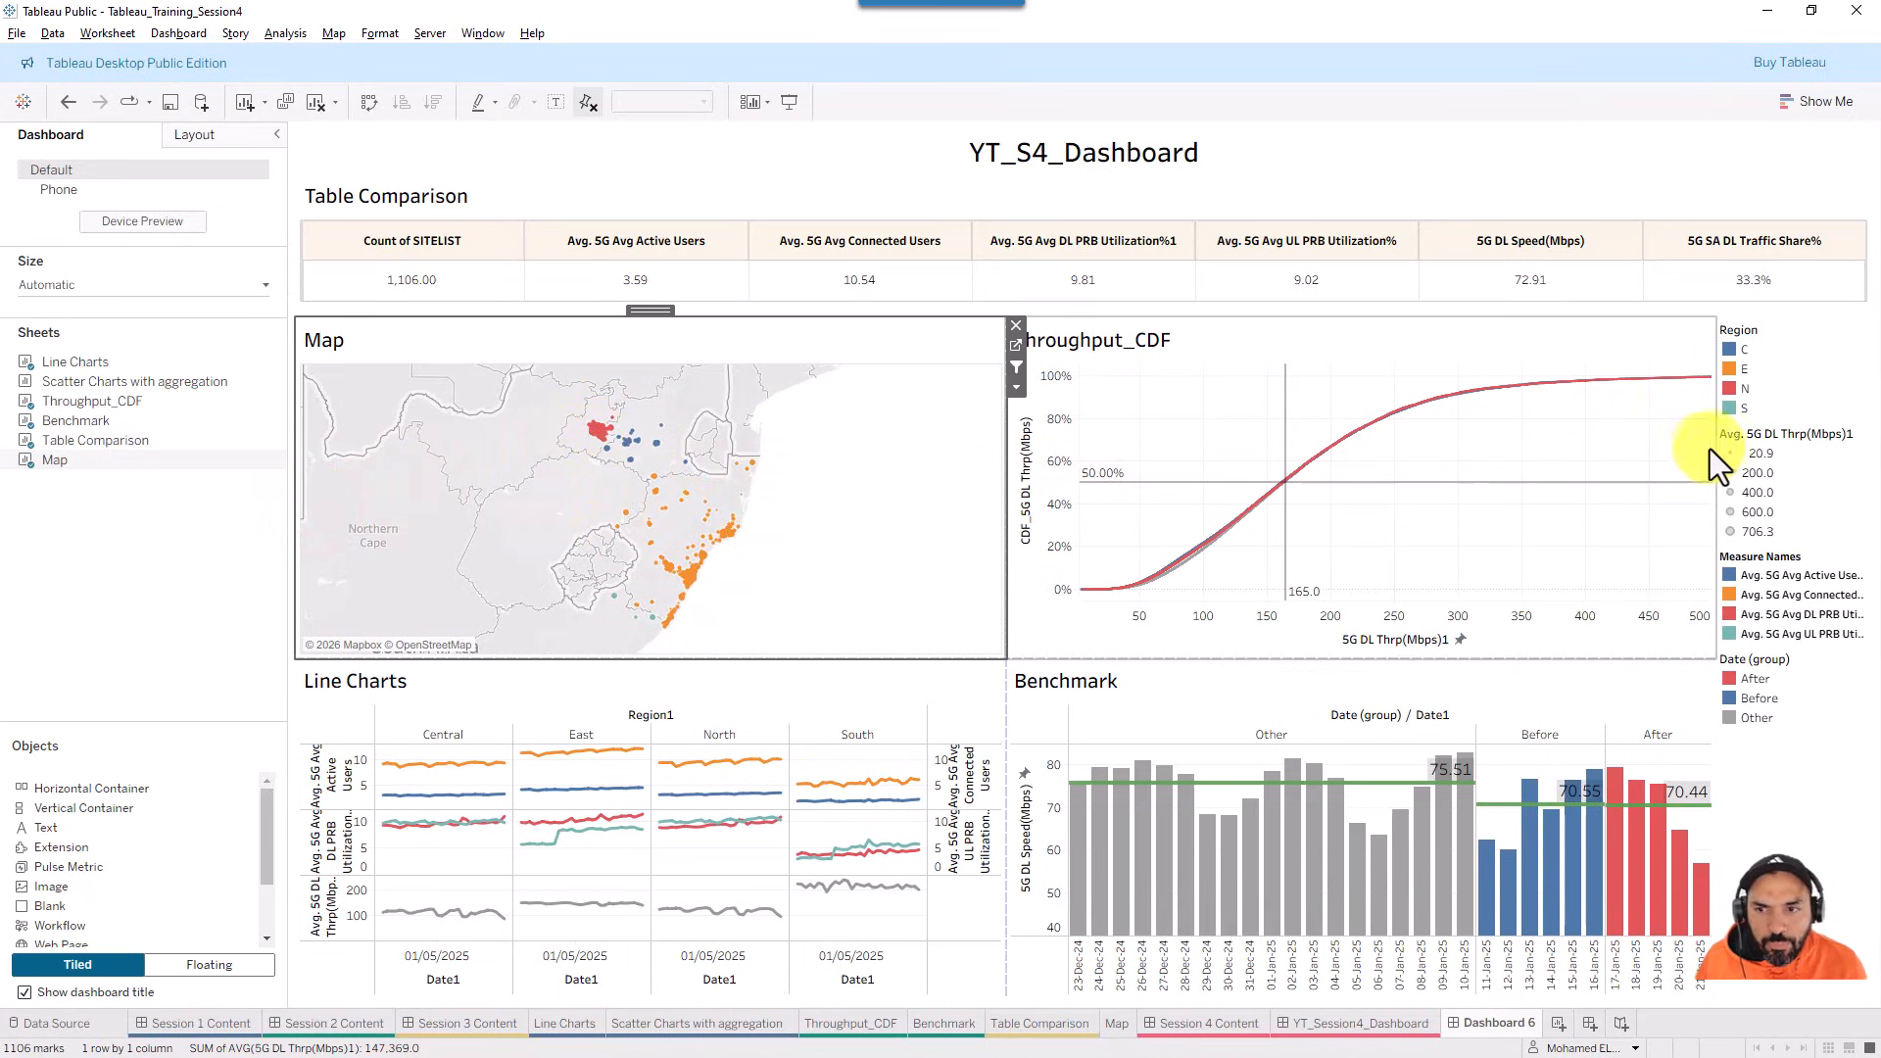
mouse_move(313, 500)
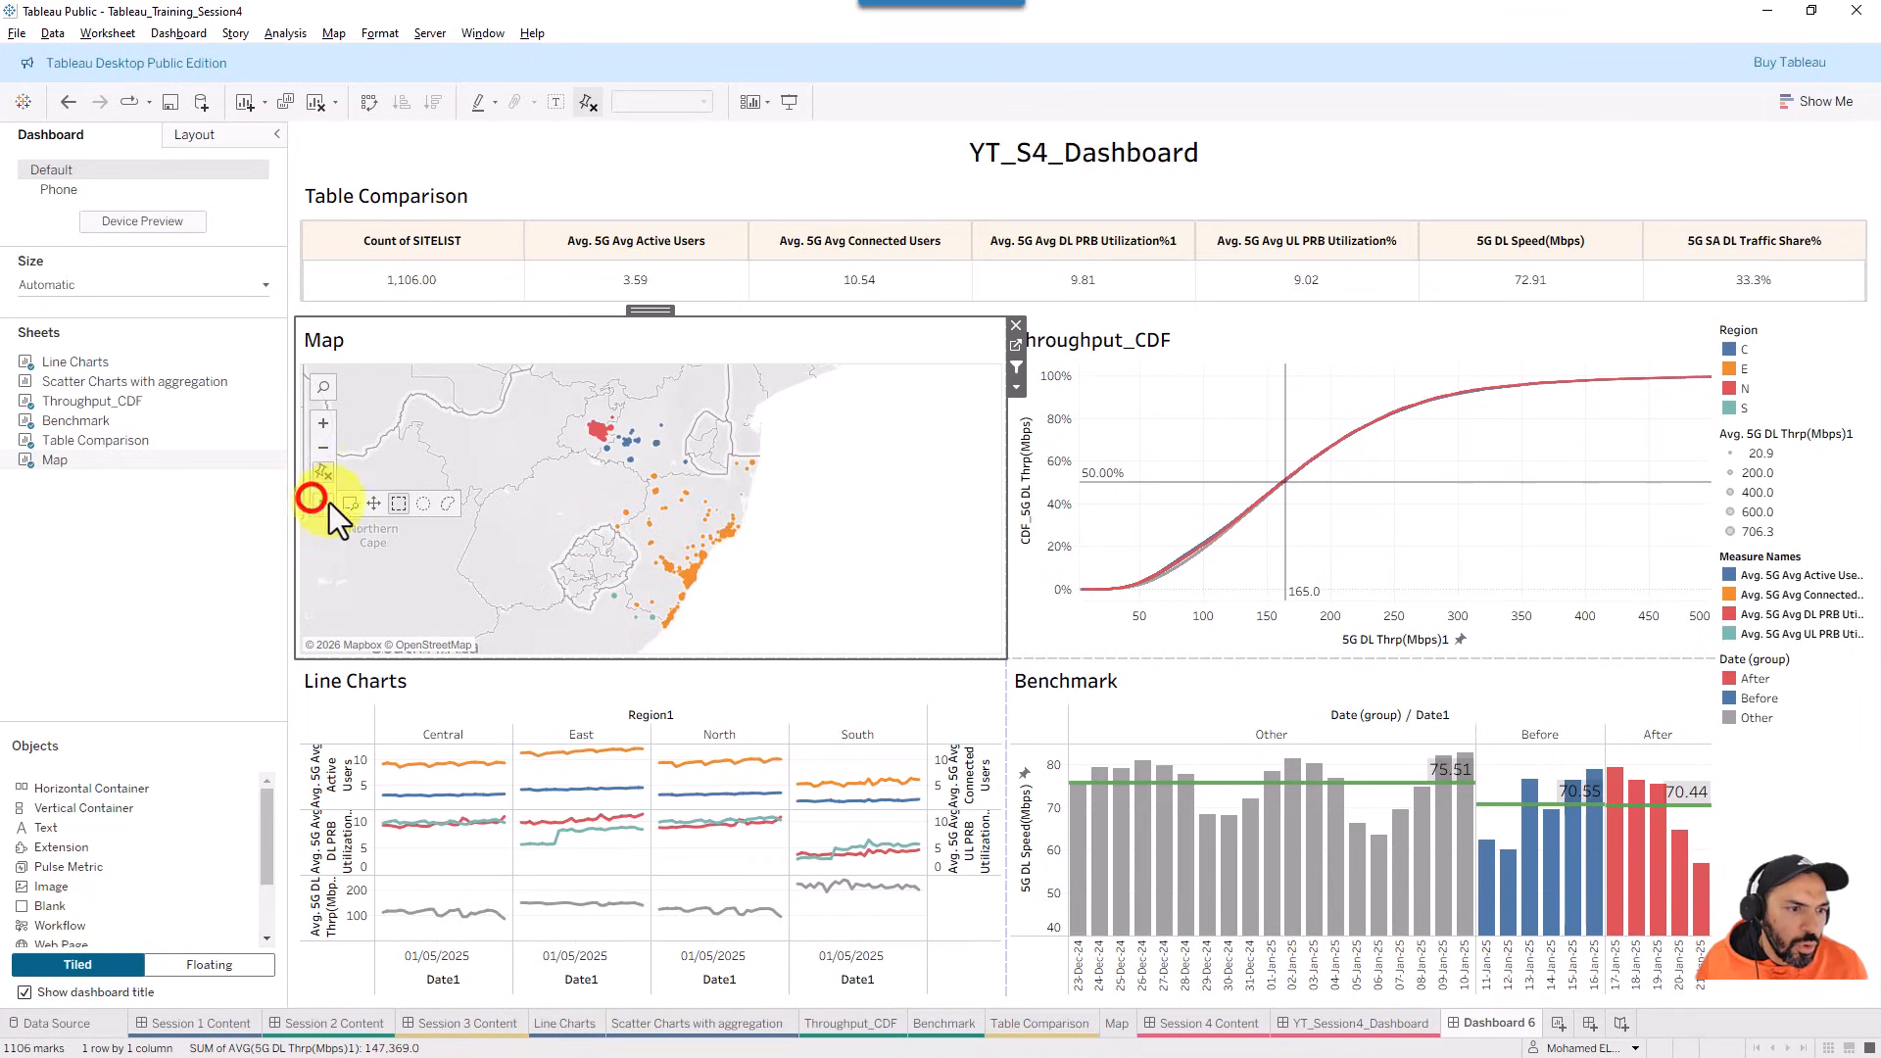
click(448, 504)
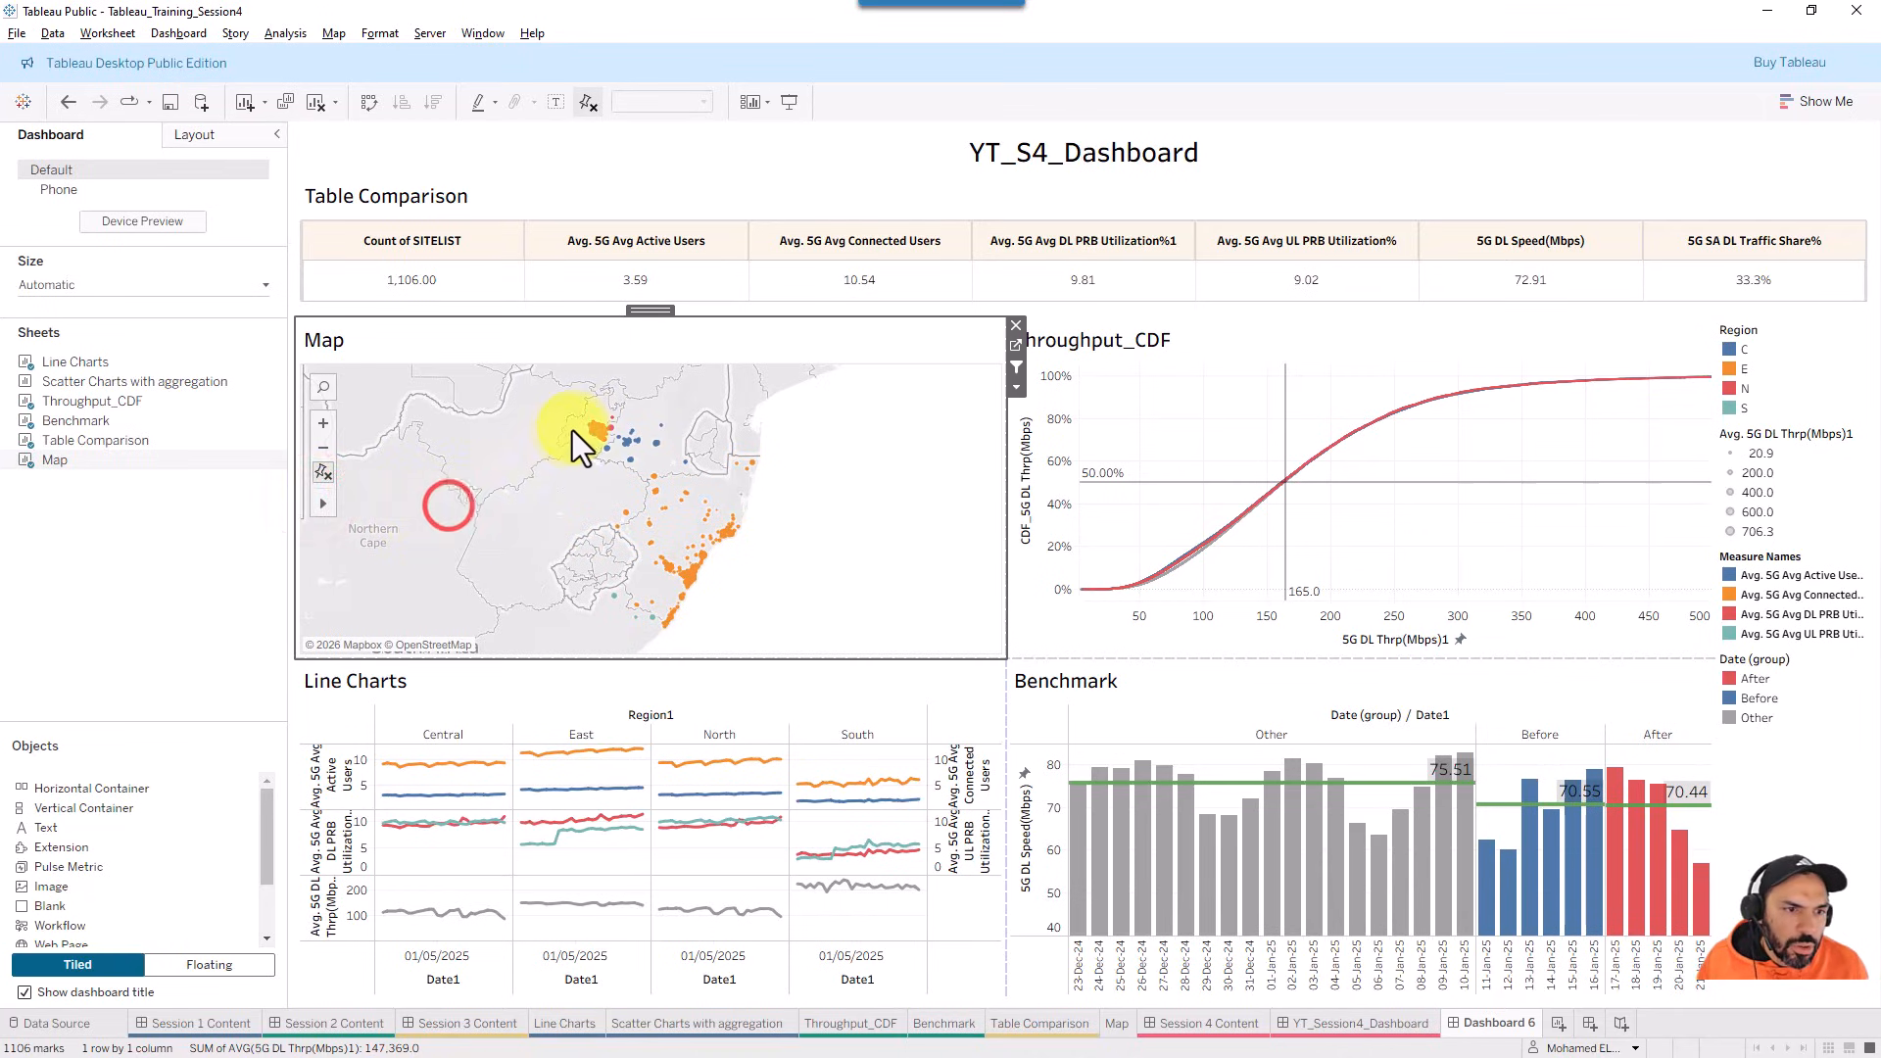
click(578, 412)
mouse_move(571, 412)
mouse_down()
mouse_move(592, 456)
mouse_move(623, 405)
mouse_up()
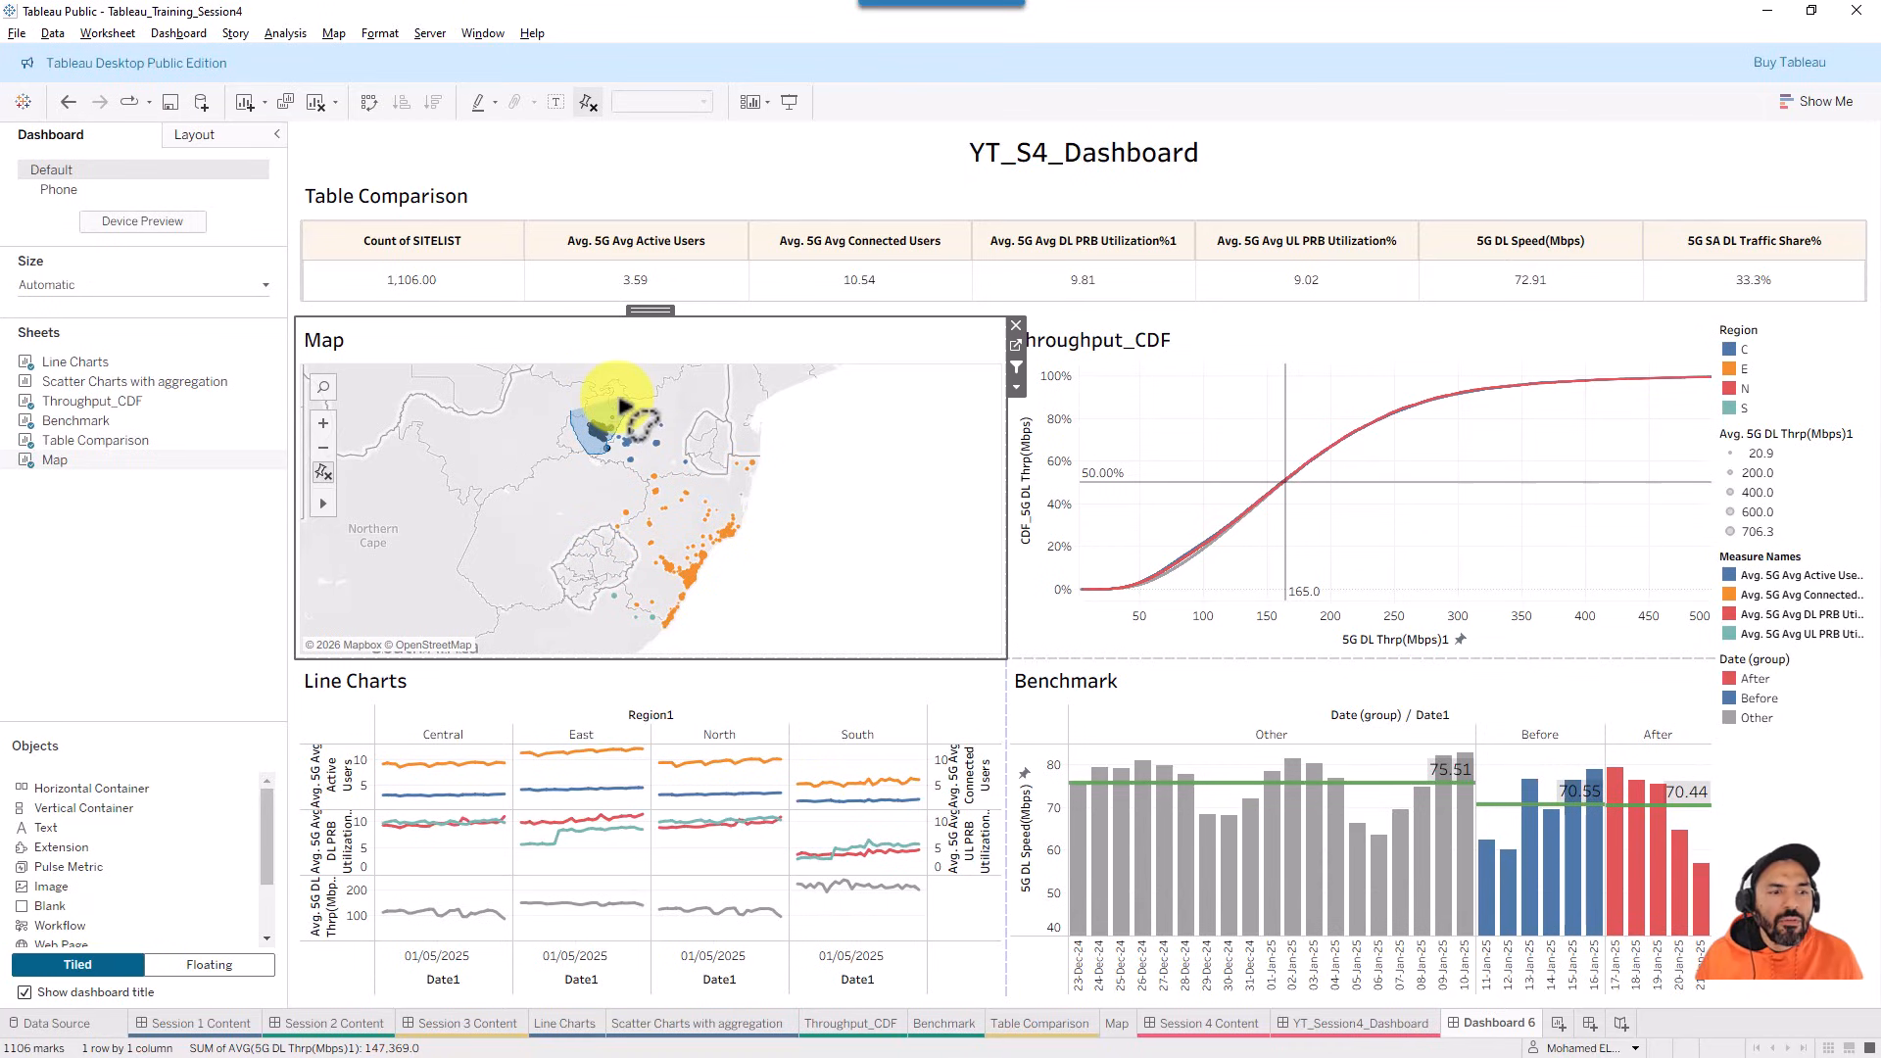
drag(623, 406, 627, 412)
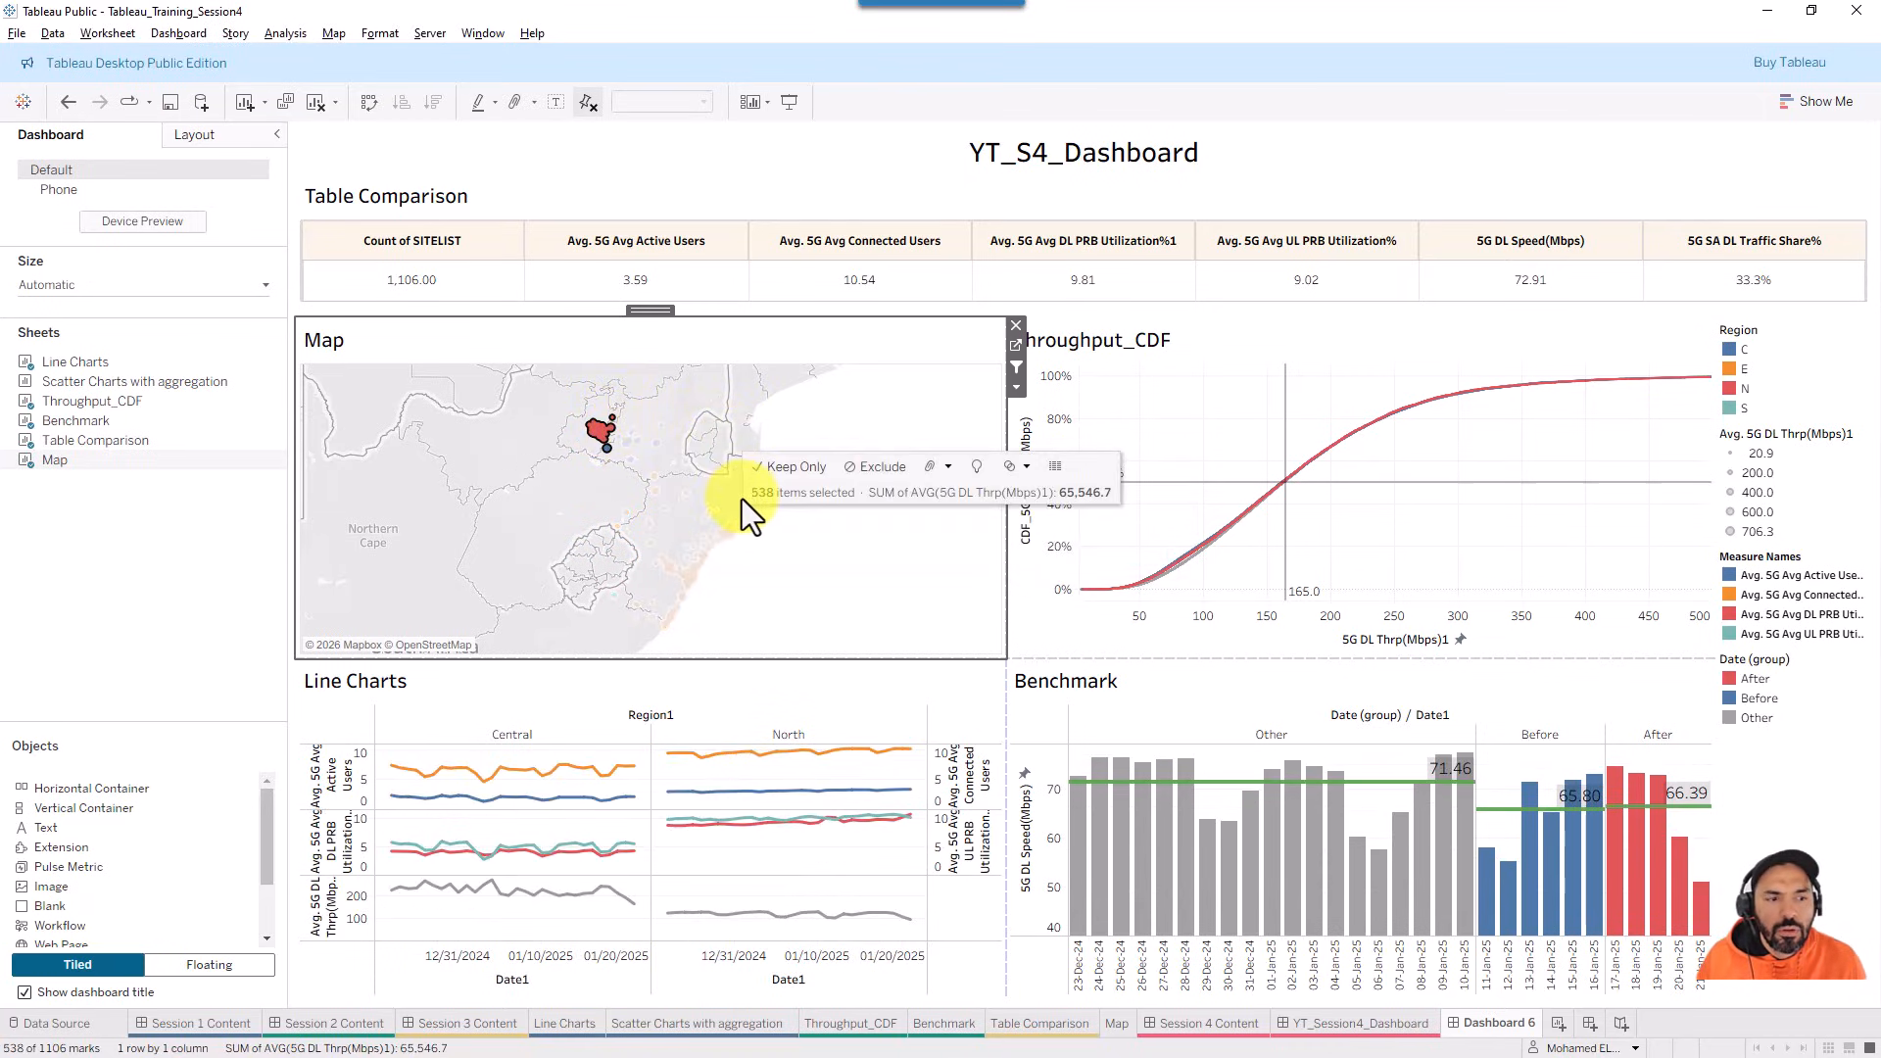
mouse_move(723, 544)
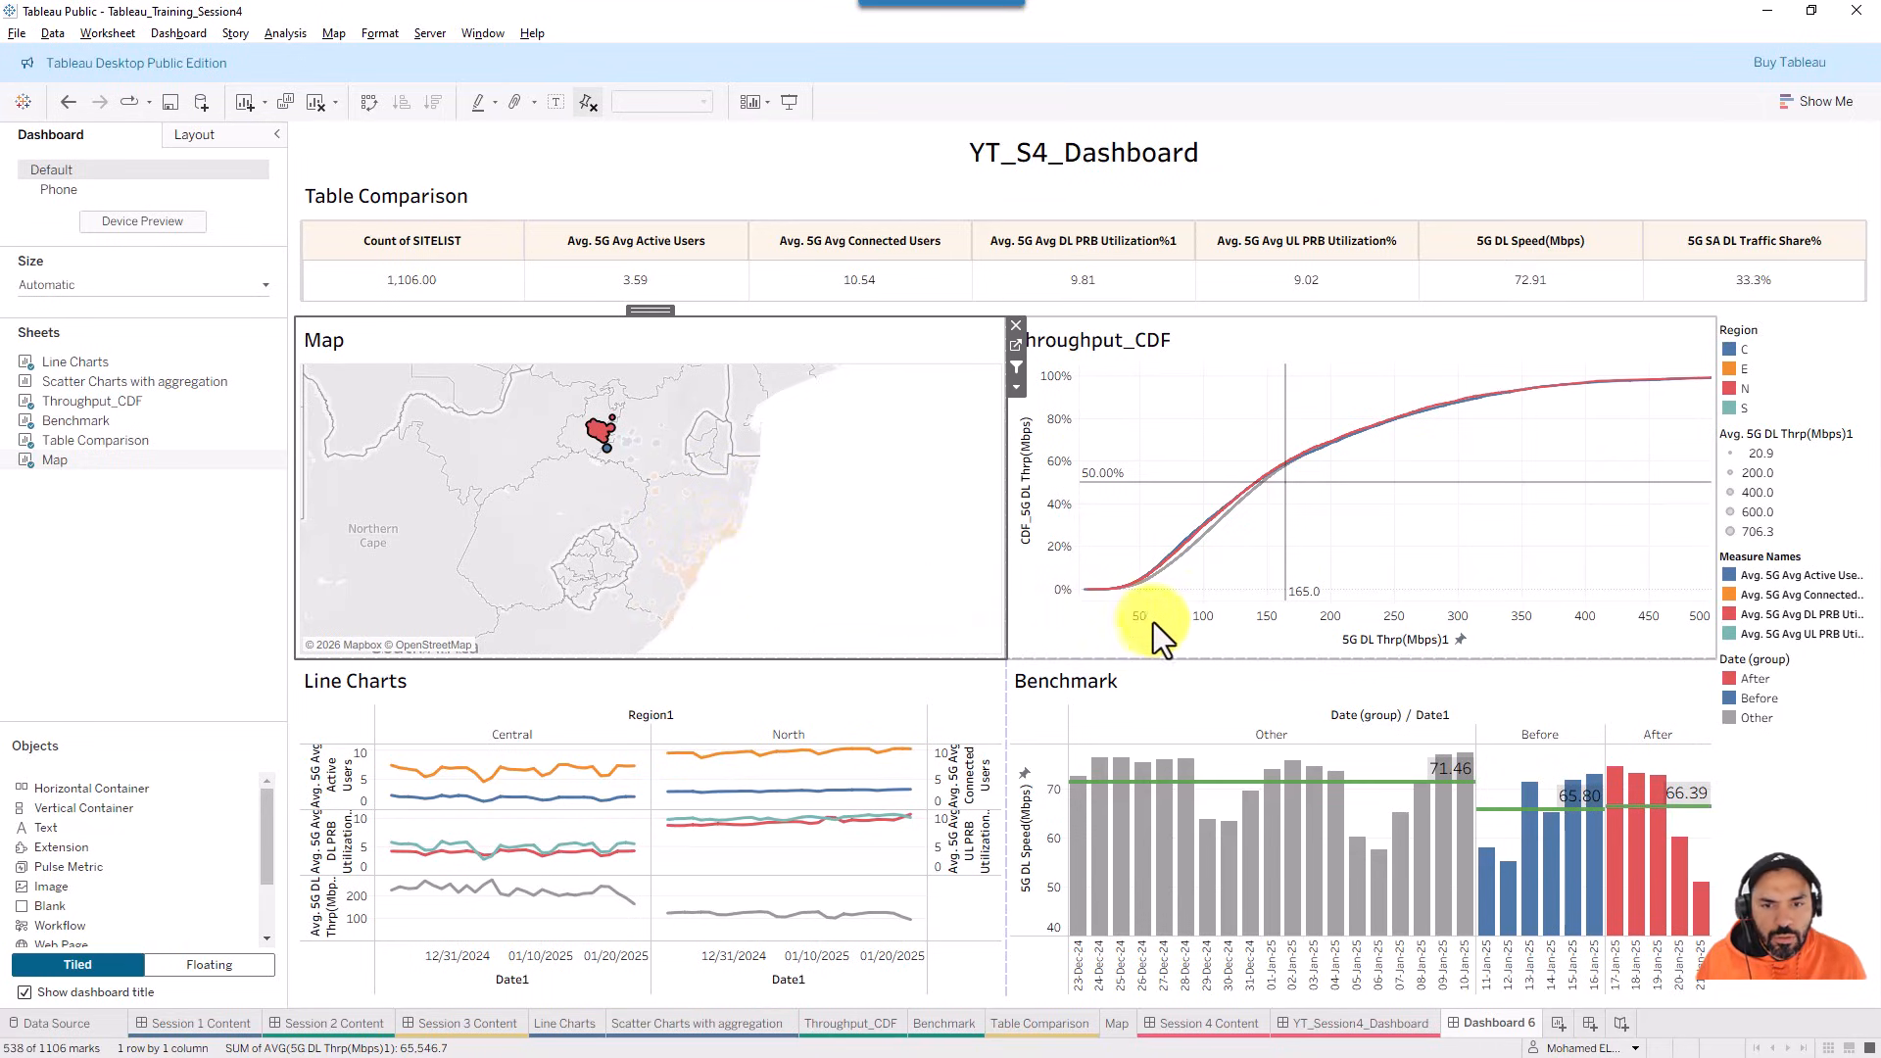
click(1675, 49)
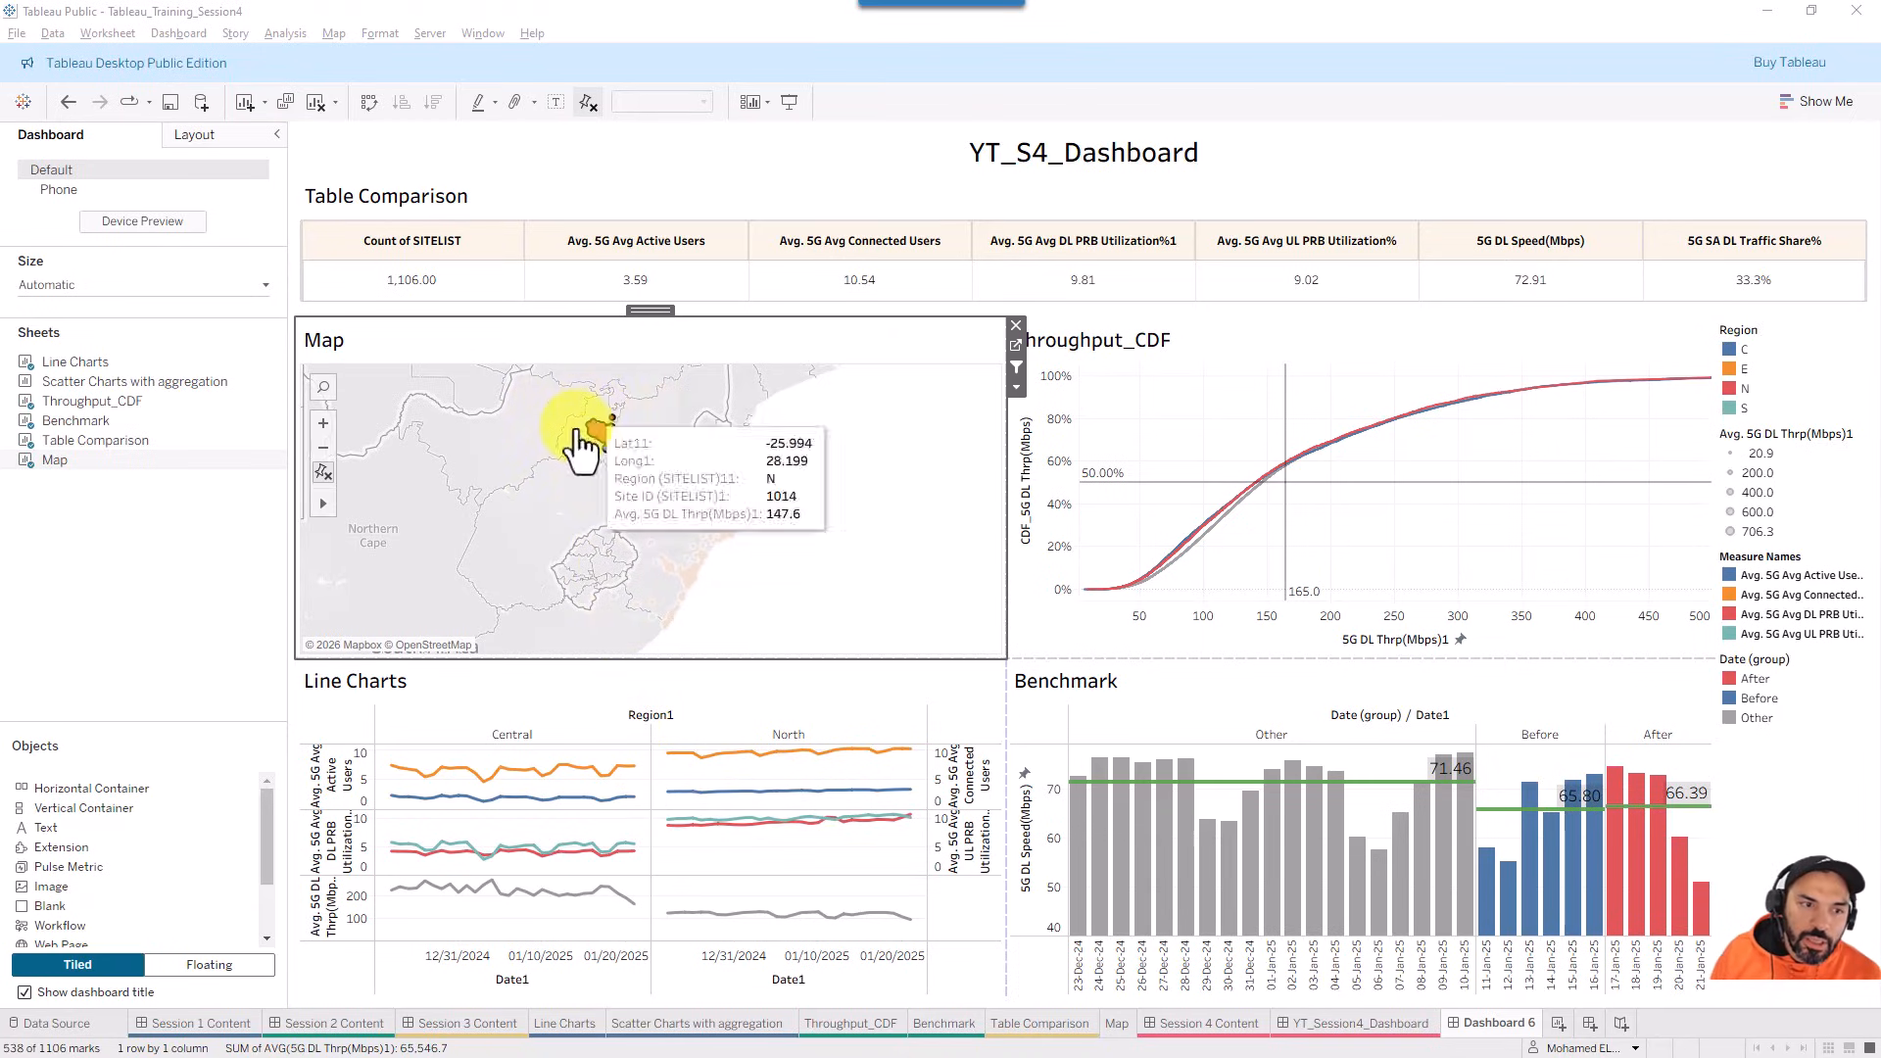
mouse_move(601, 440)
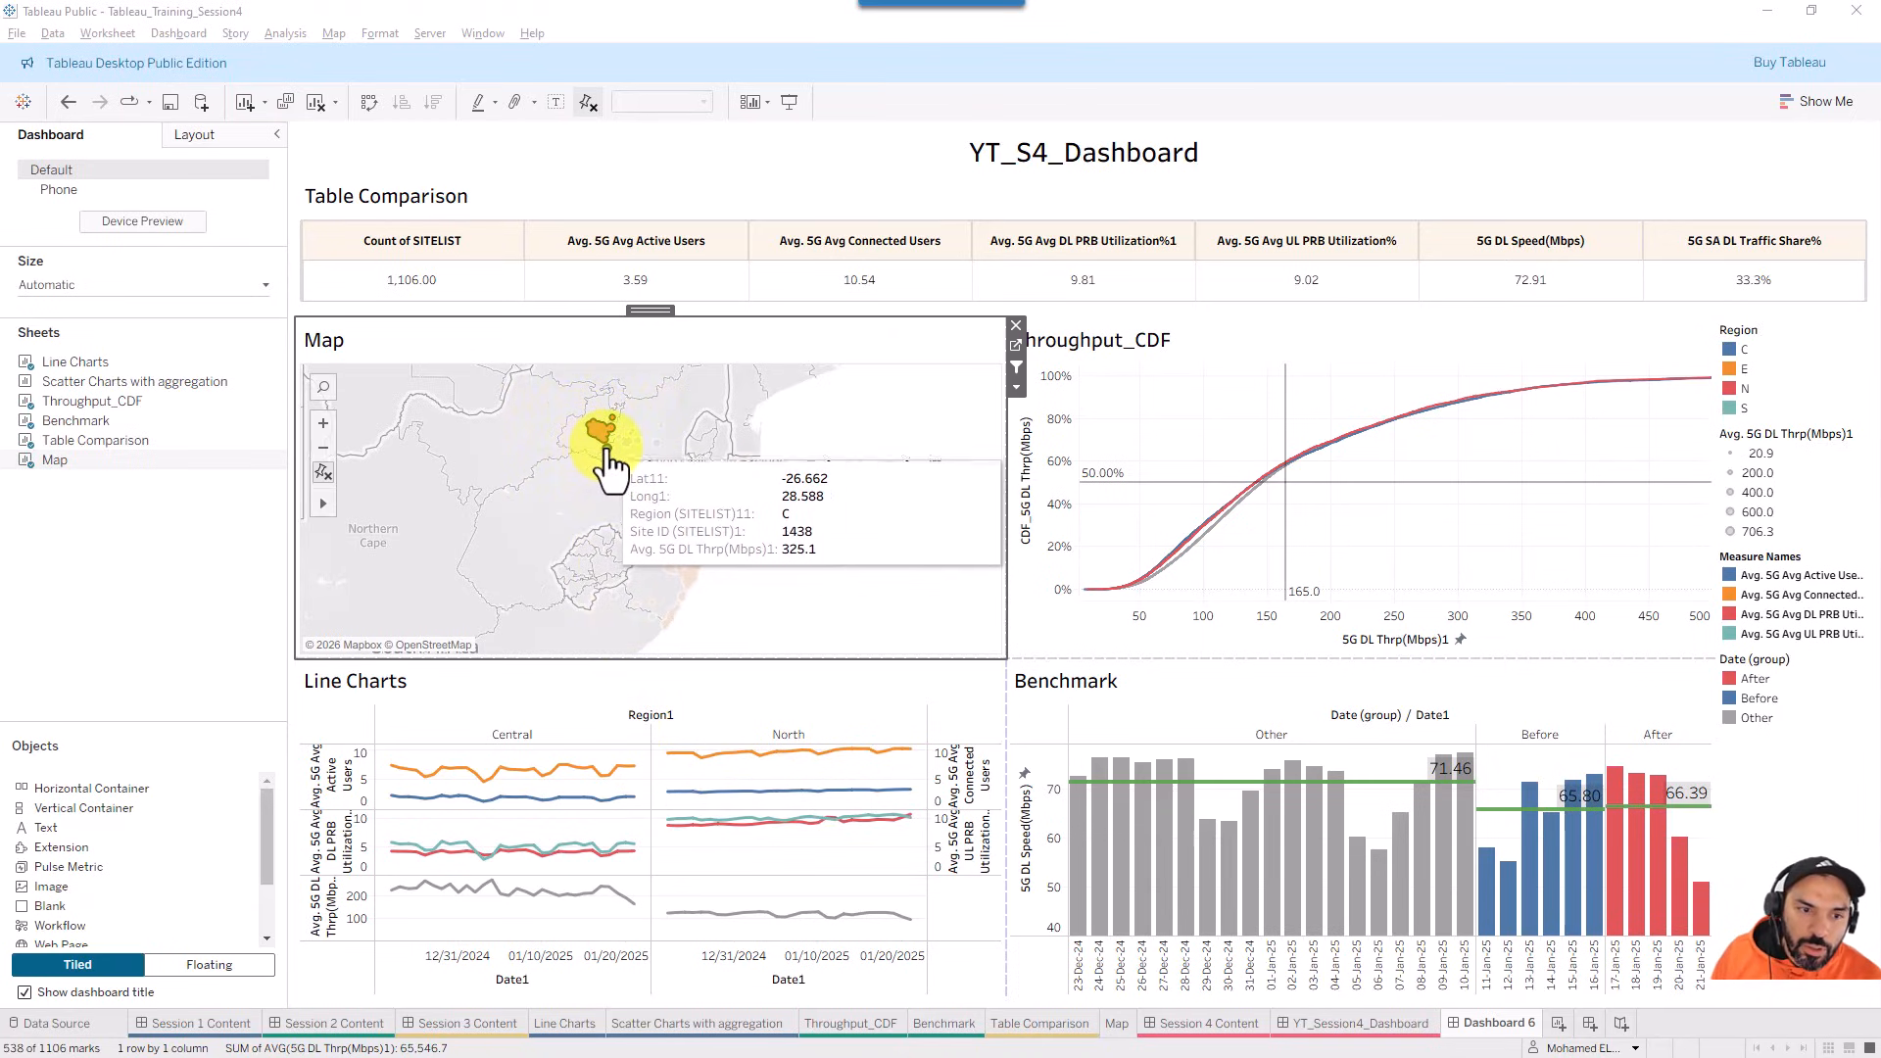
click(602, 441)
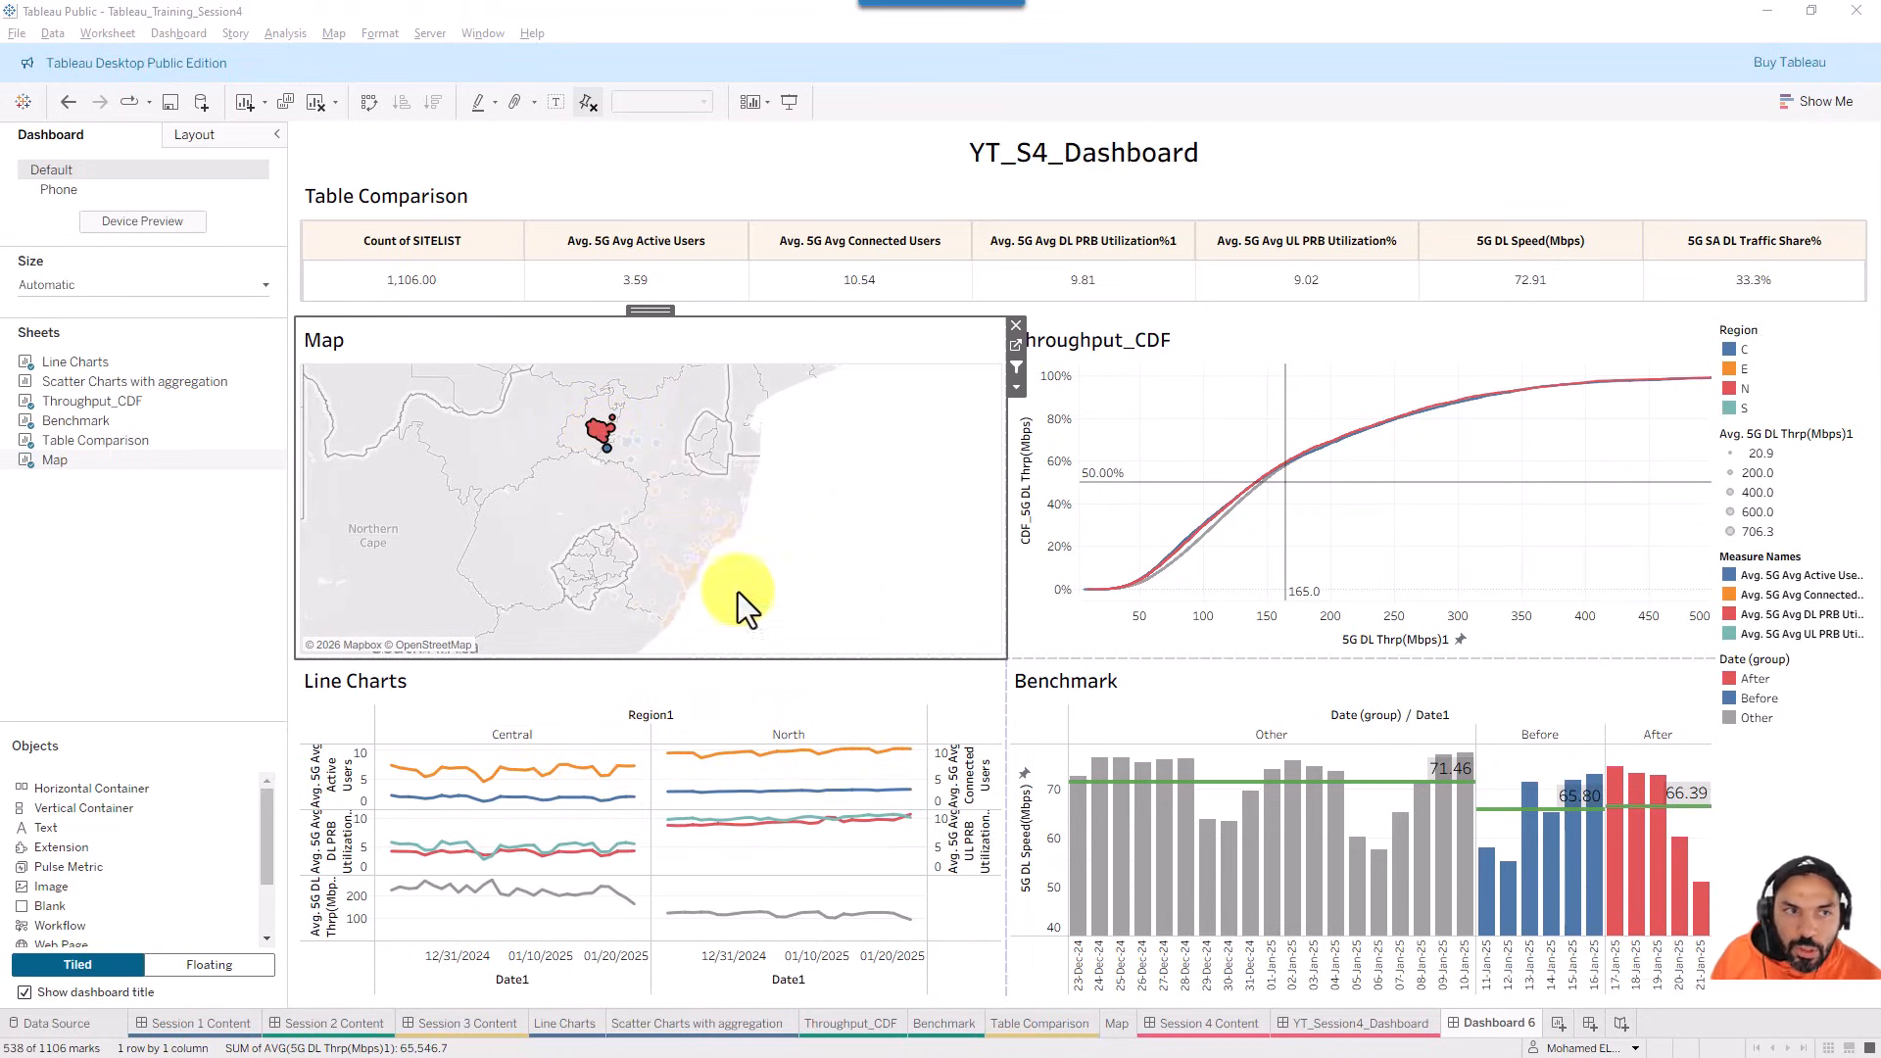
- Review the settings of the Filter 1 (generated) action, and cancel out of both action dialogs
click(186, 35)
click(214, 245)
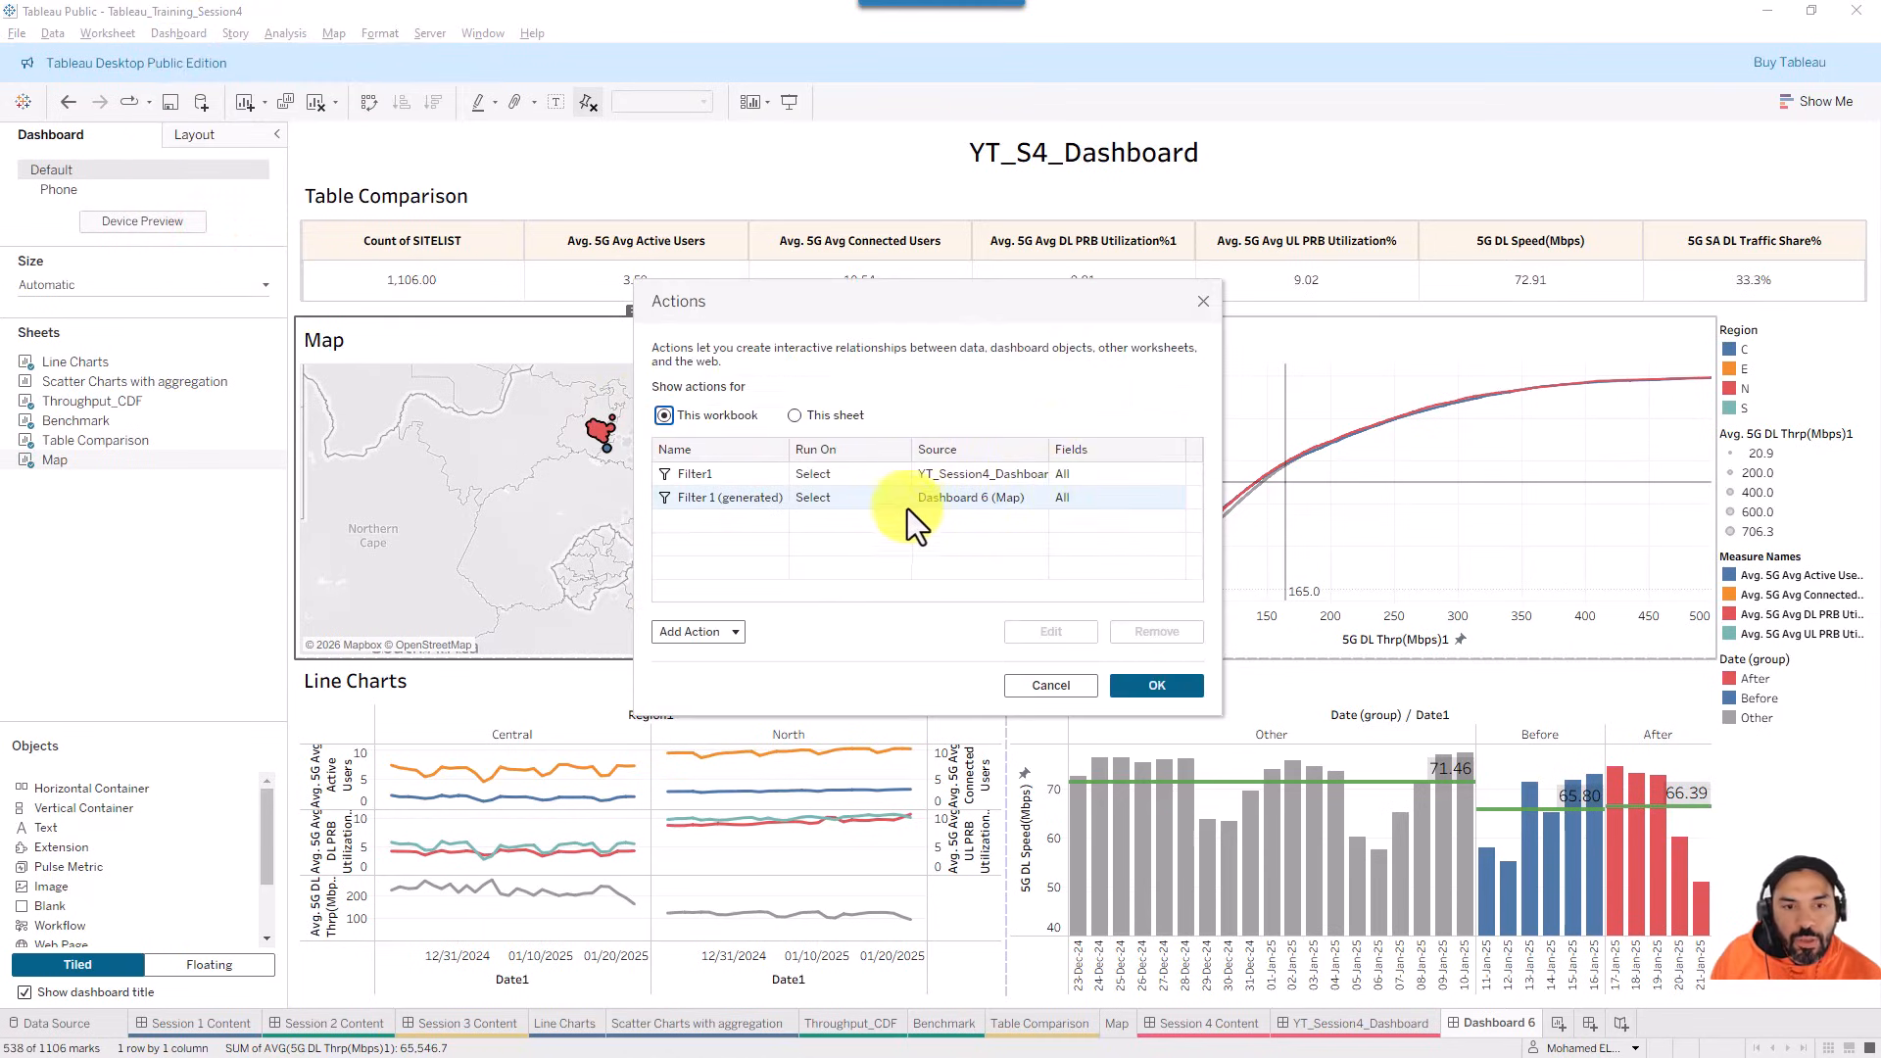
click(854, 500)
click(1033, 632)
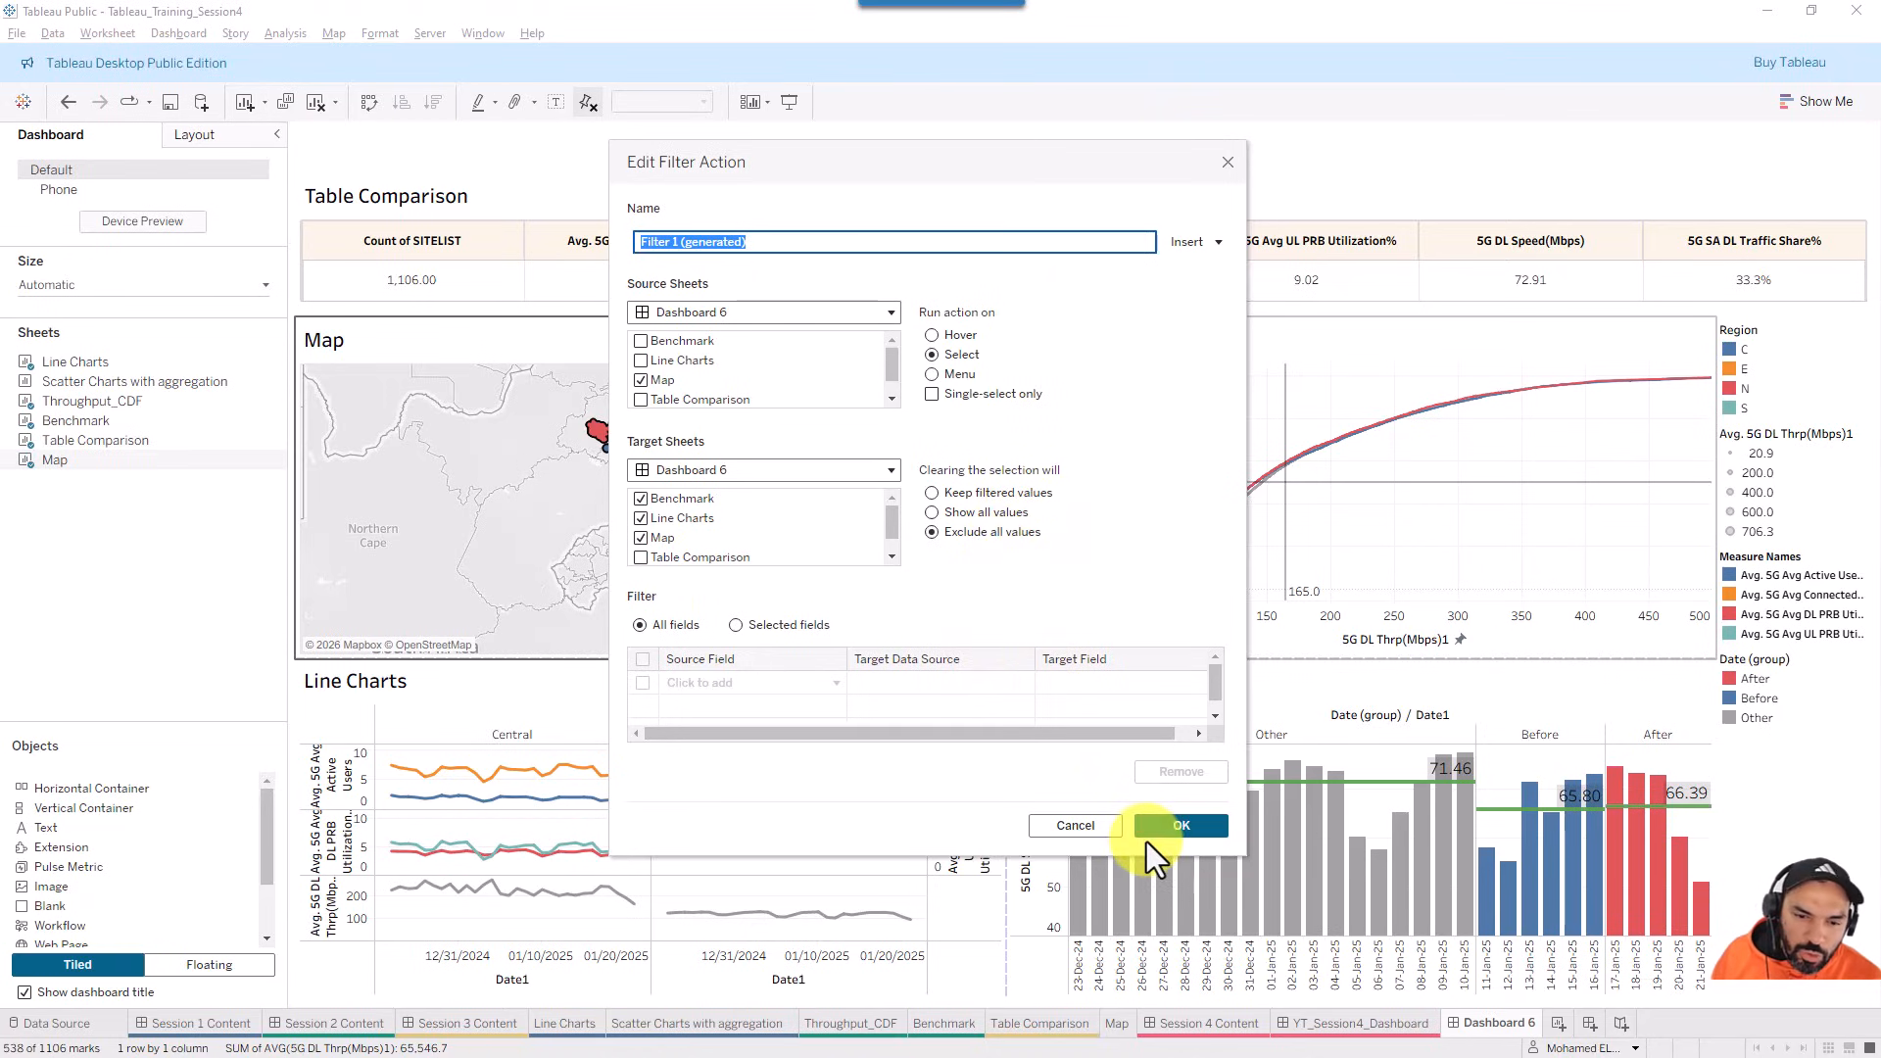
click(1101, 831)
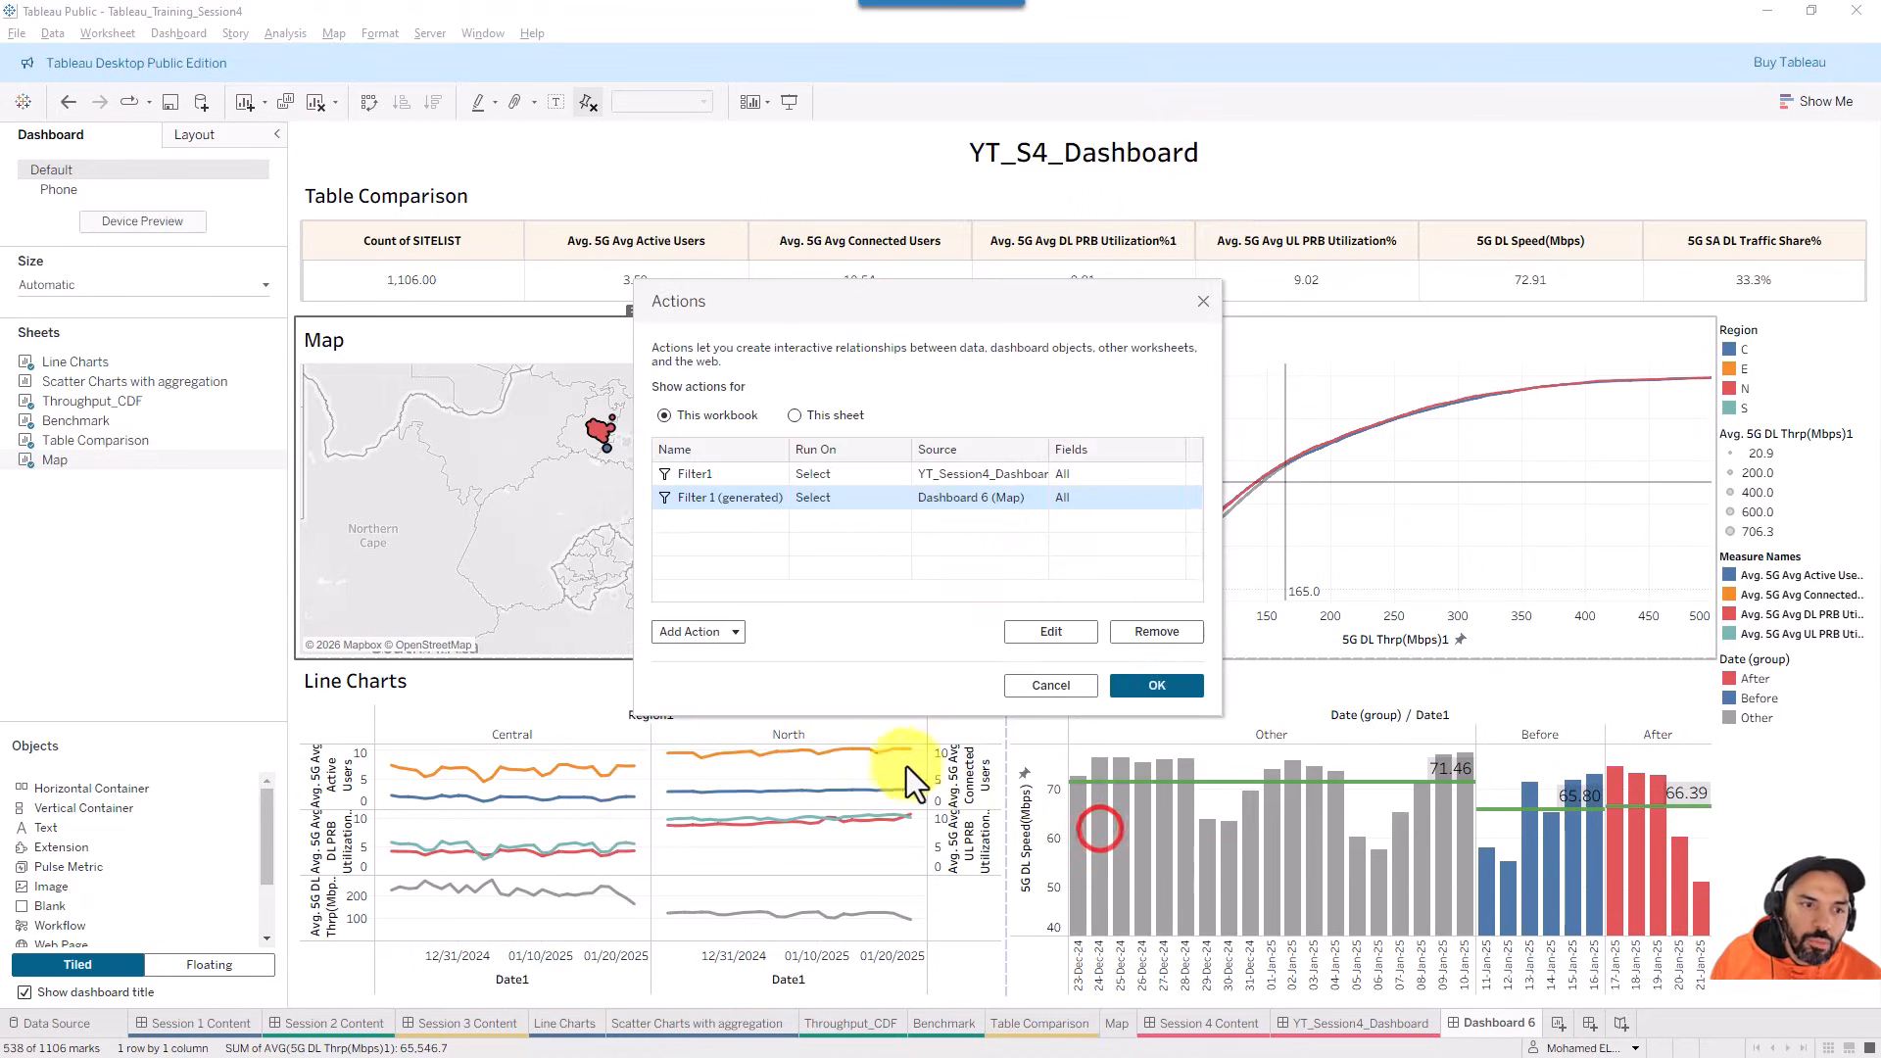
click(1061, 684)
- Clear the Map selection and inspect the values of the action filter on the Line Charts worksheet without changing them
mouse_move(609, 460)
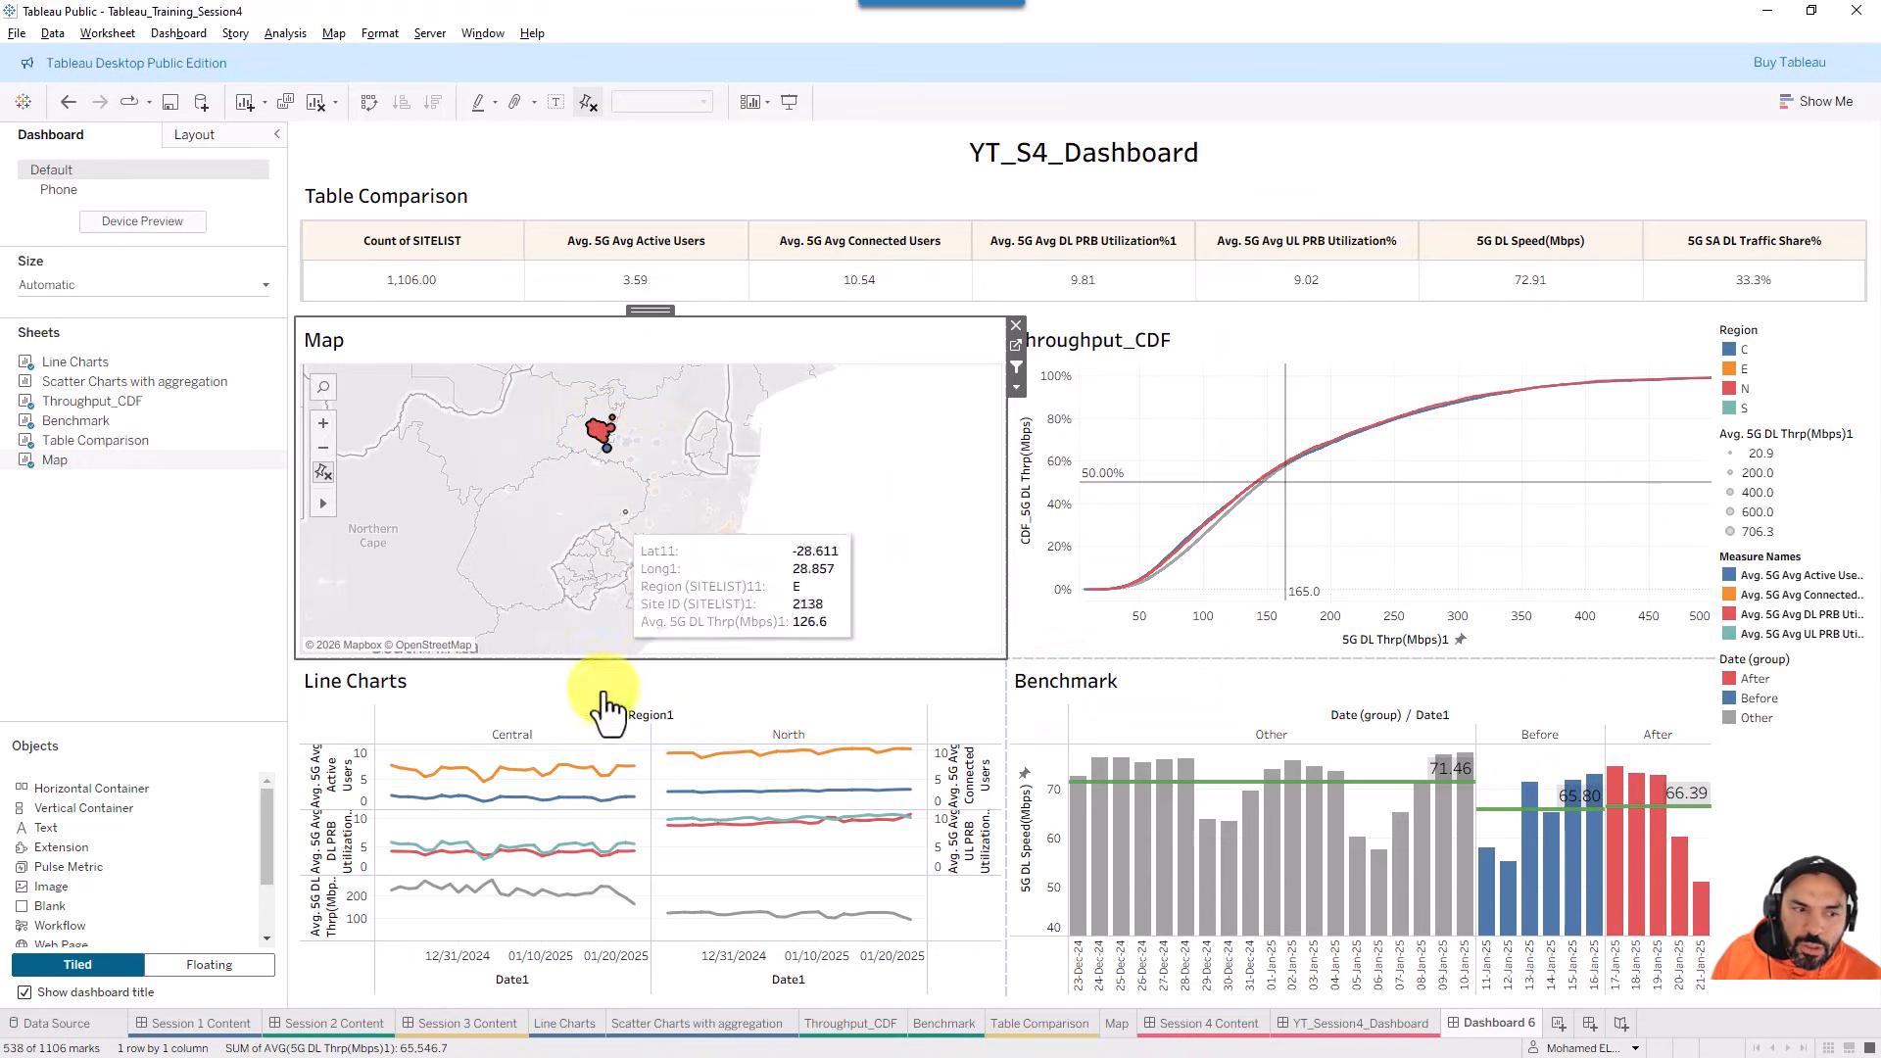
click(512, 449)
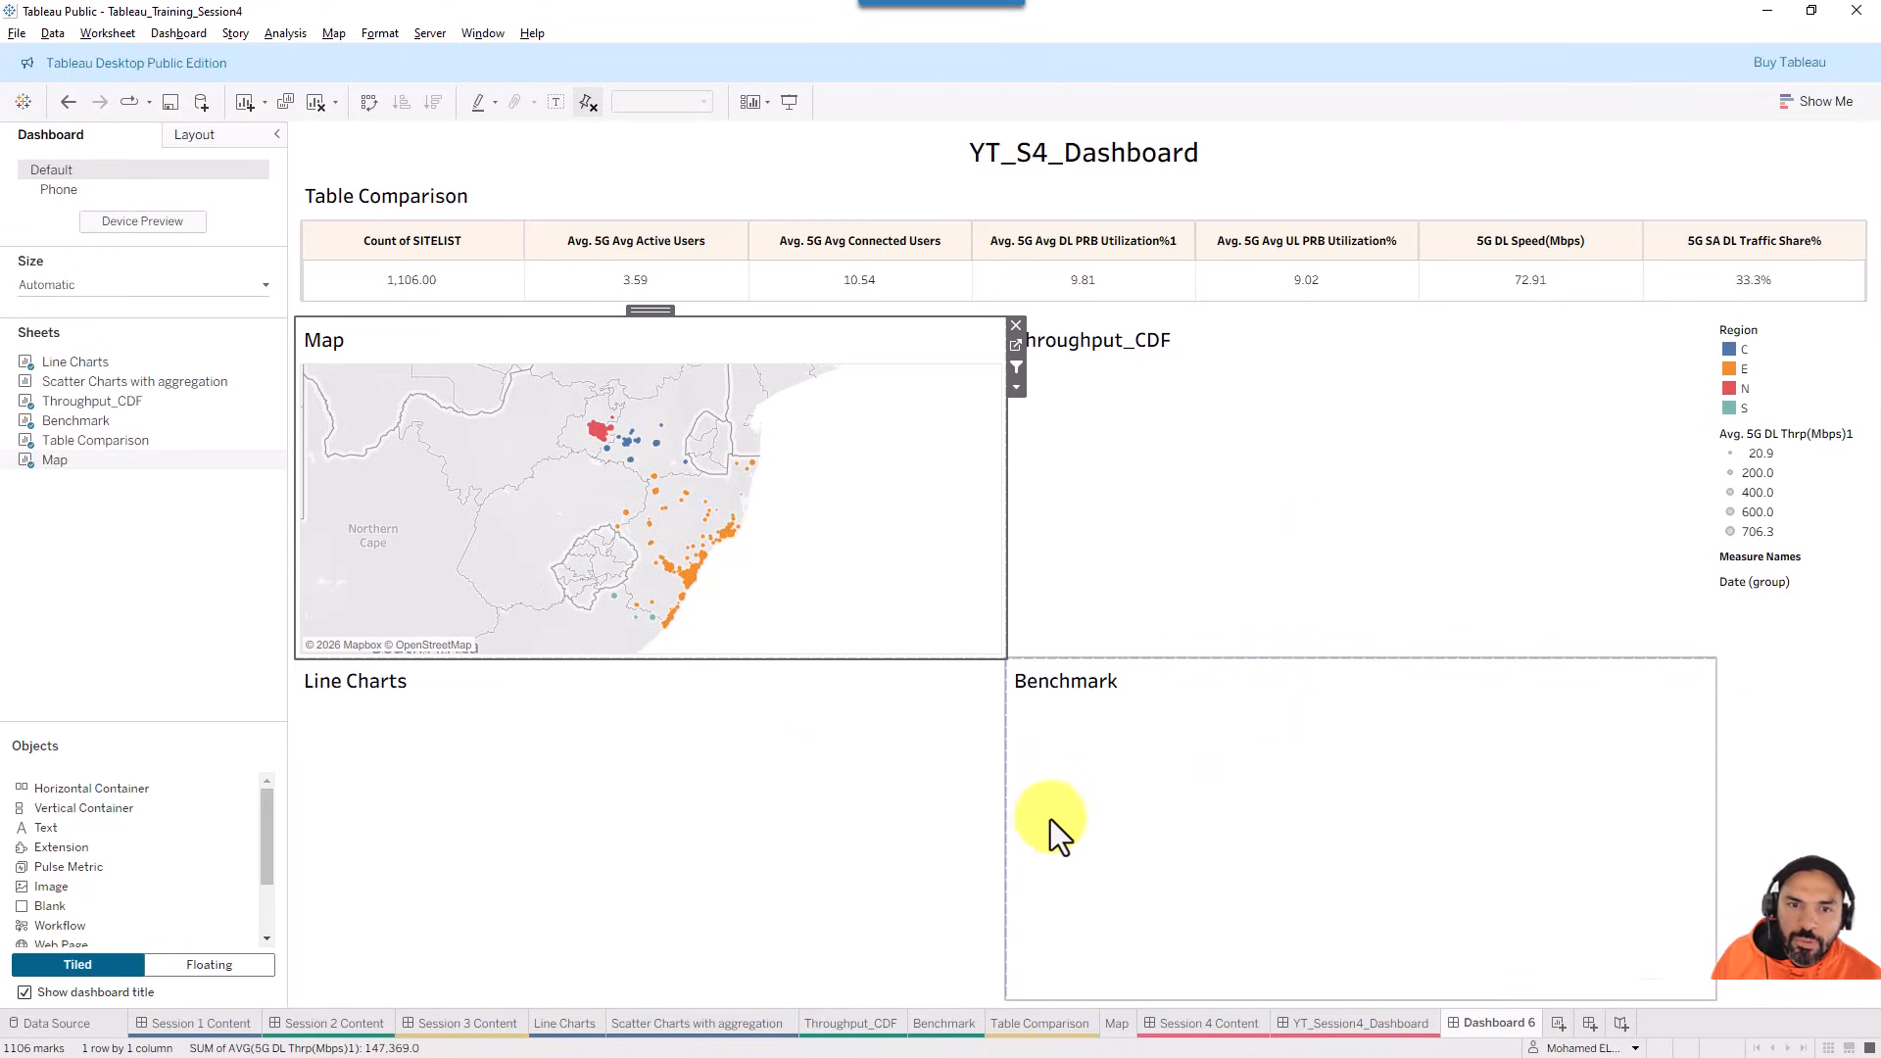
click(768, 752)
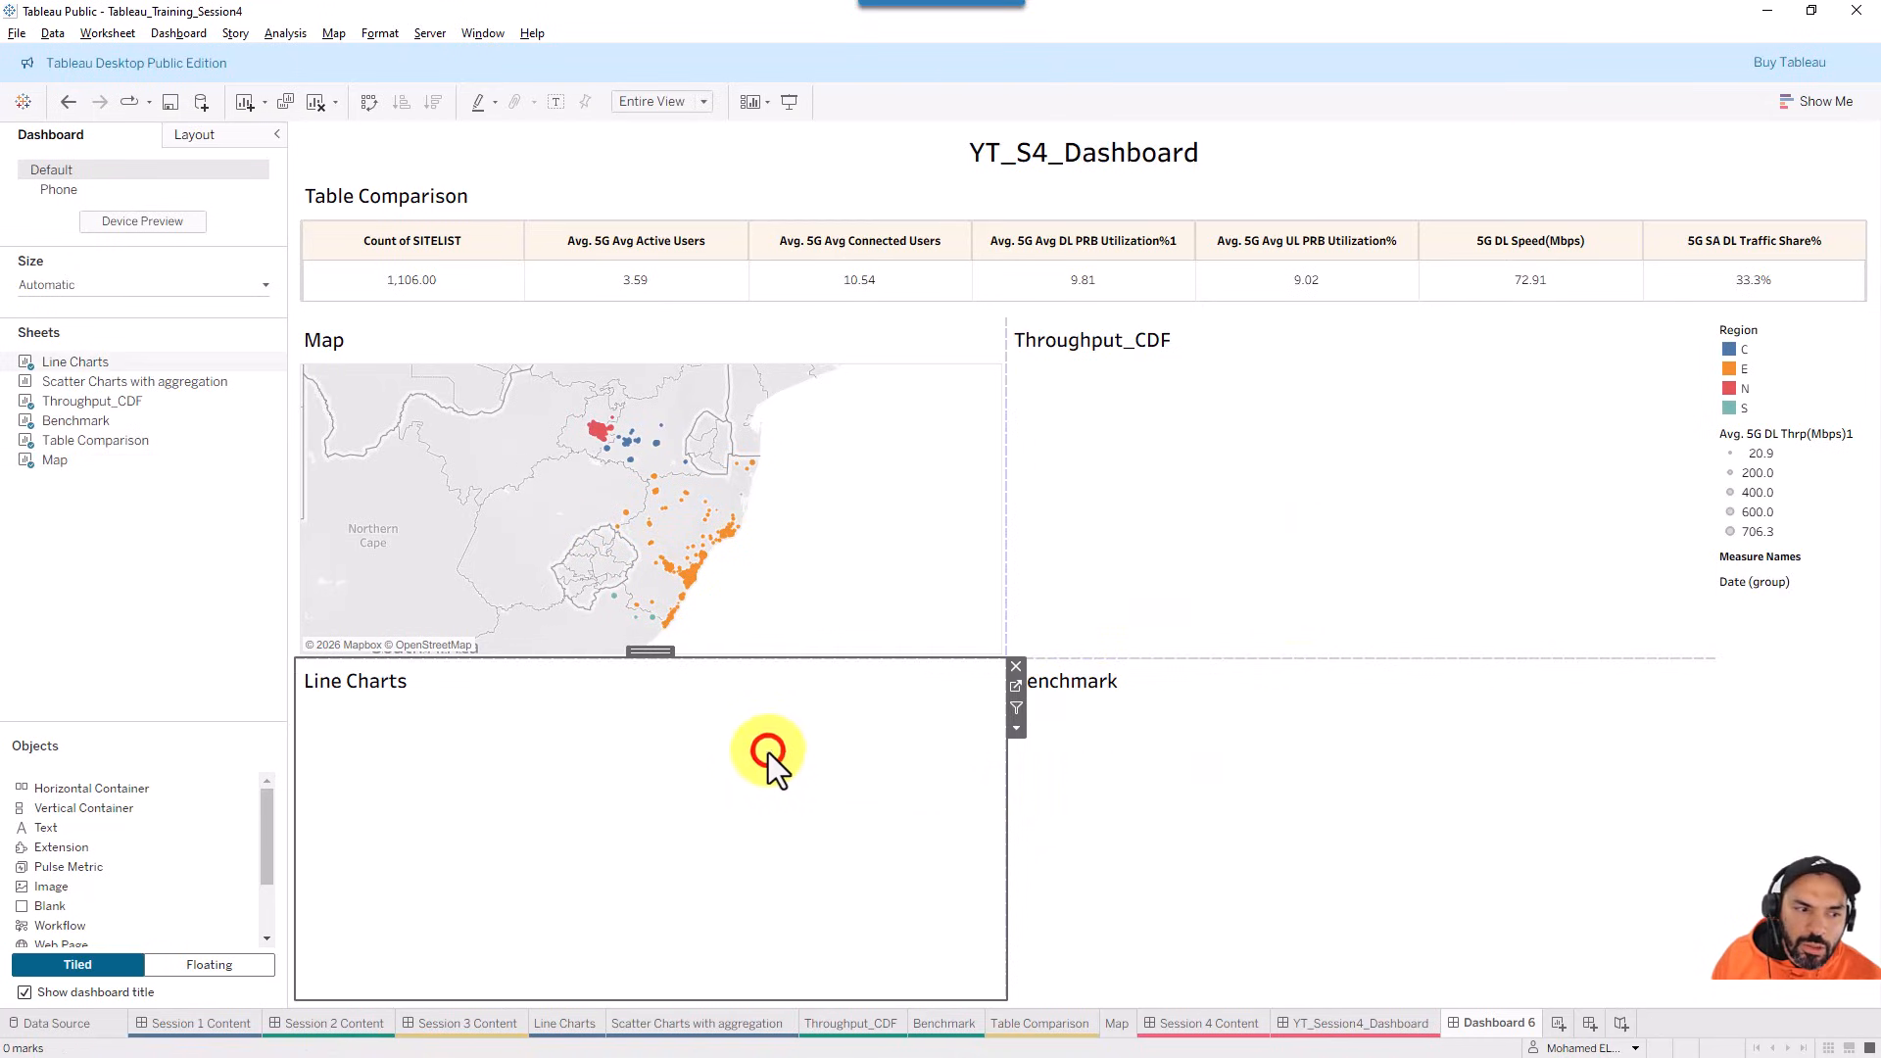
click(1015, 686)
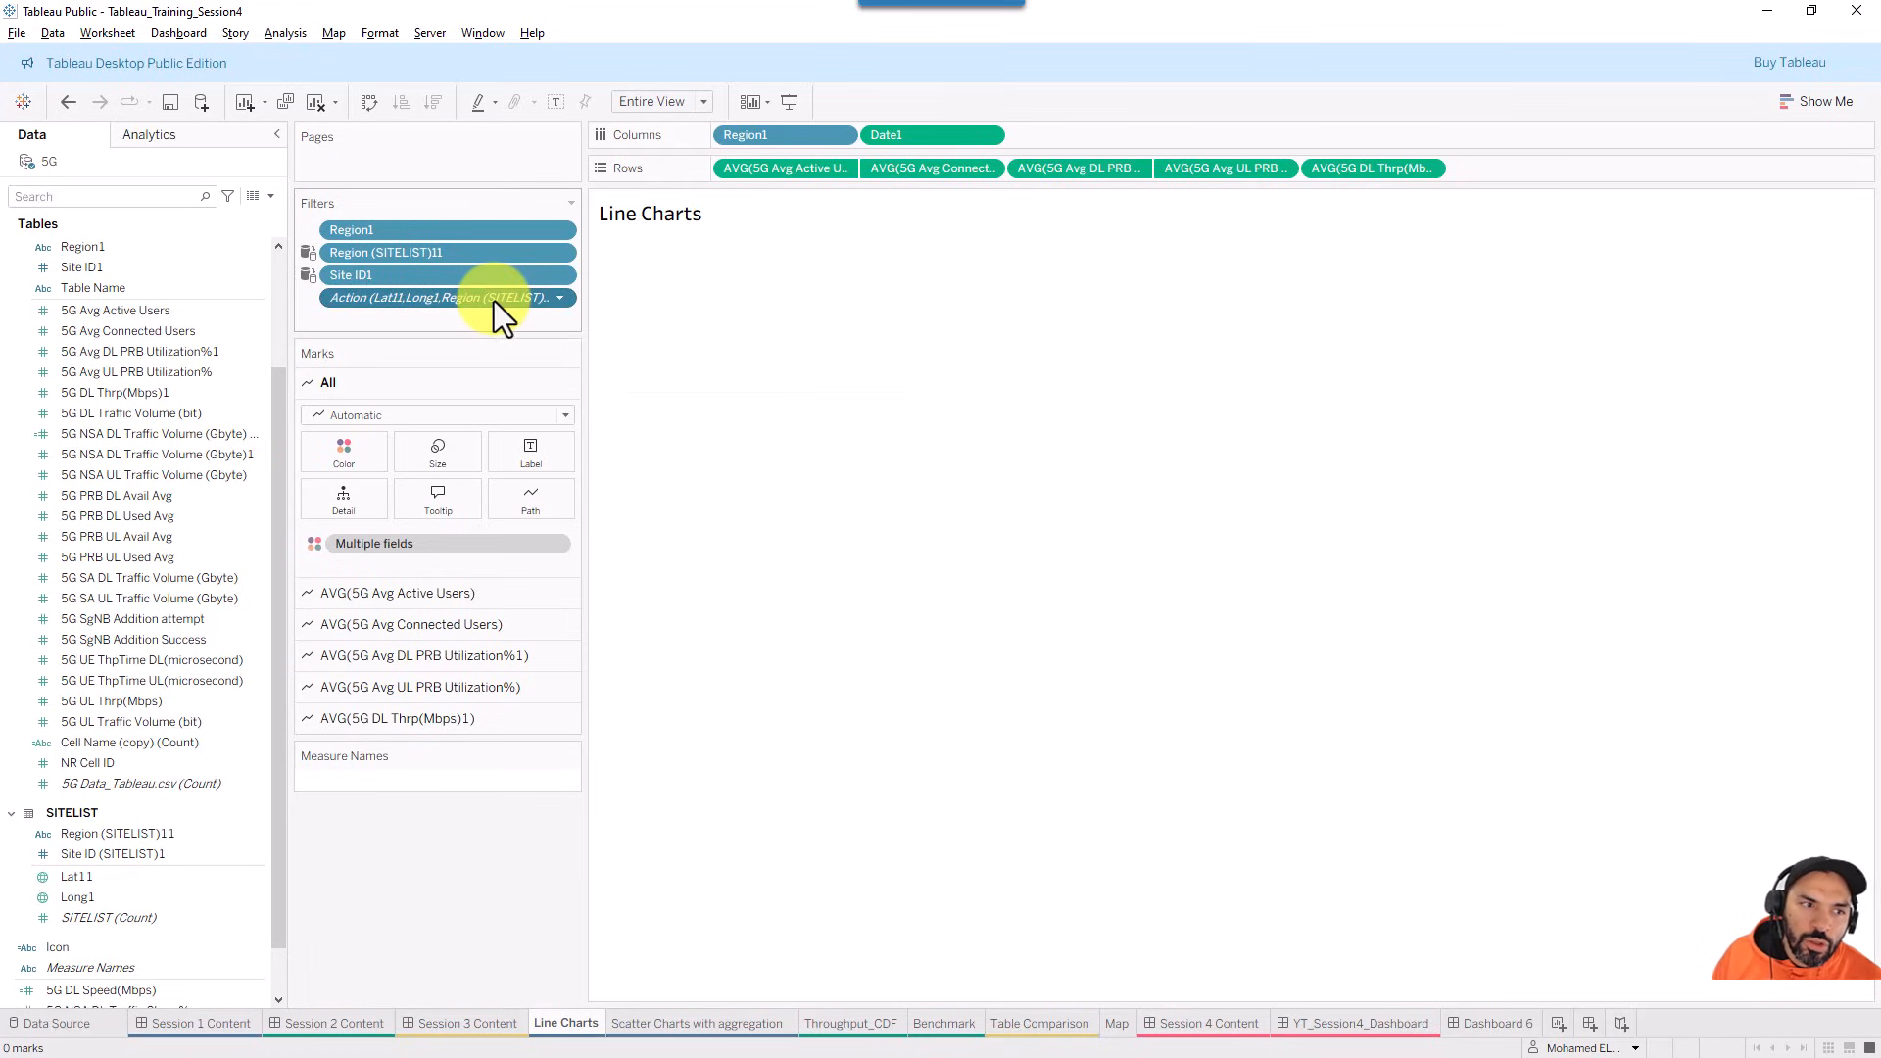
right_click(494, 301)
click(571, 314)
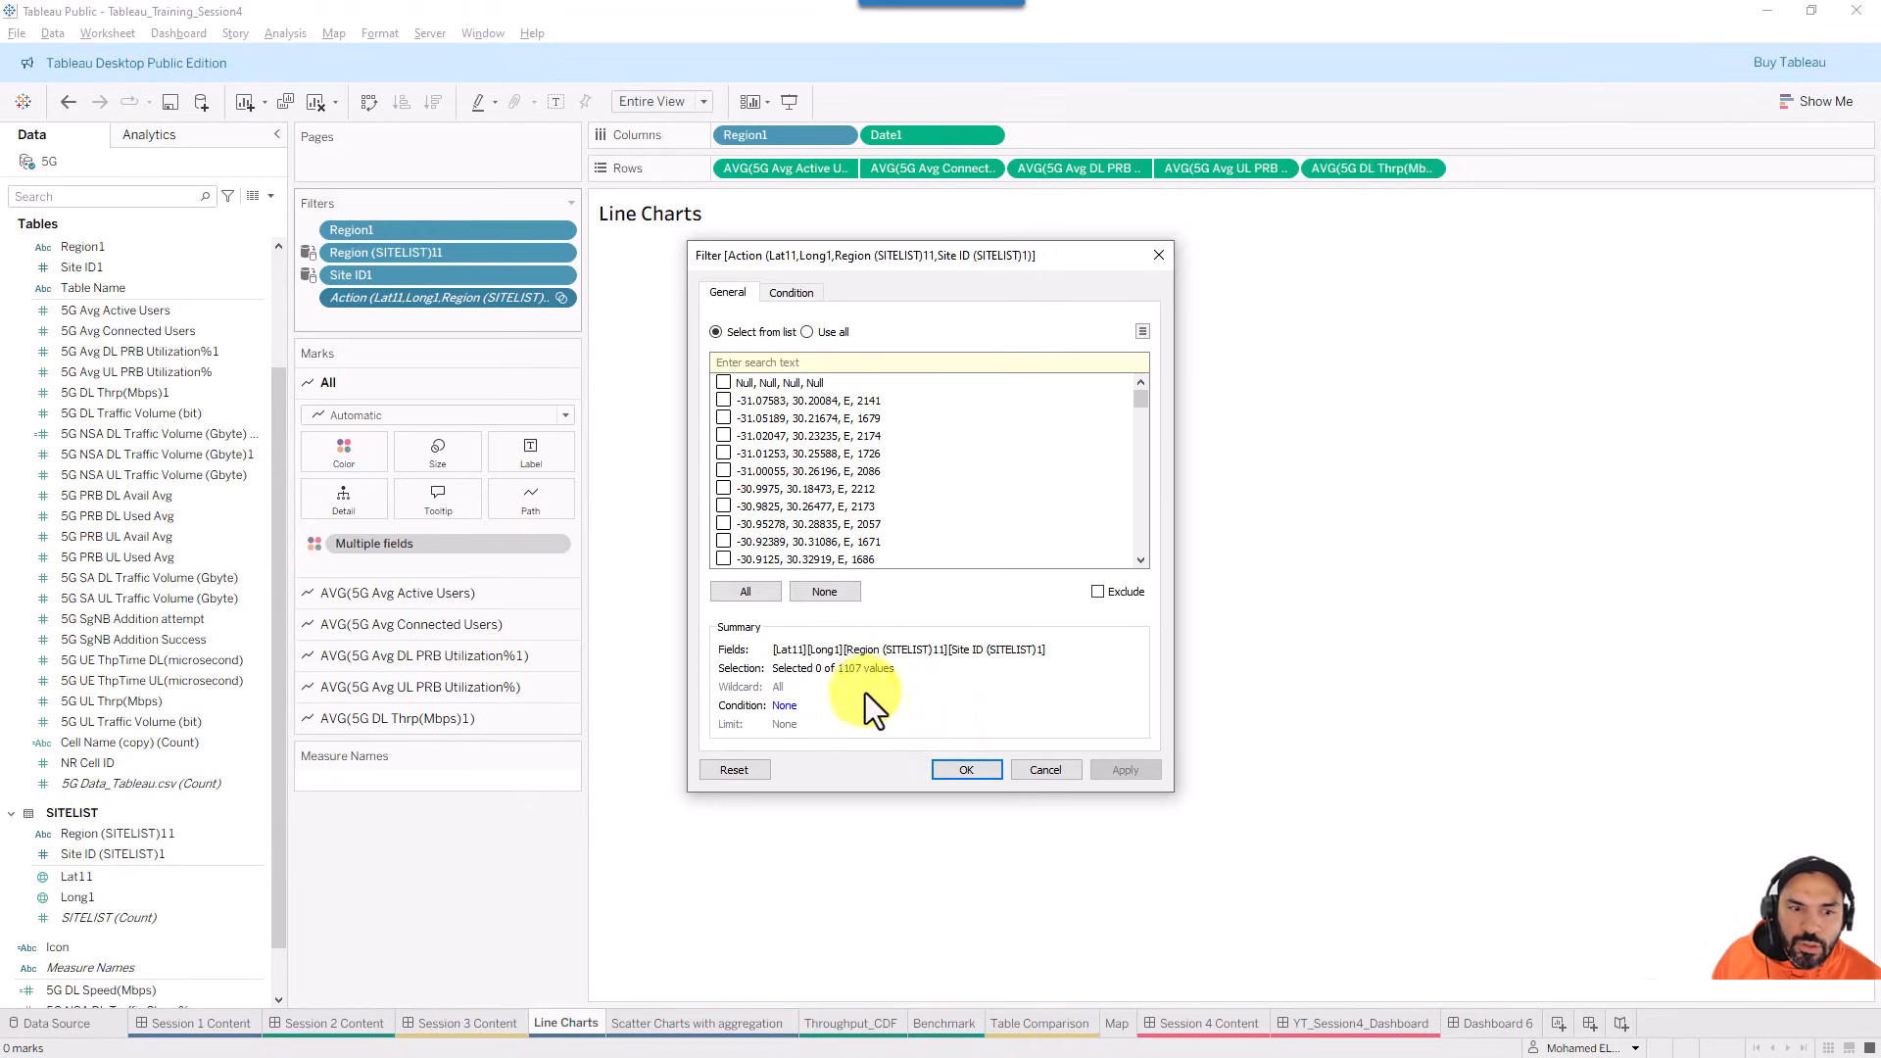
click(1055, 767)
- Return to Dashboard 6, select one Central-region site on the Map to test the filtering, and clear the selection
click(1514, 1023)
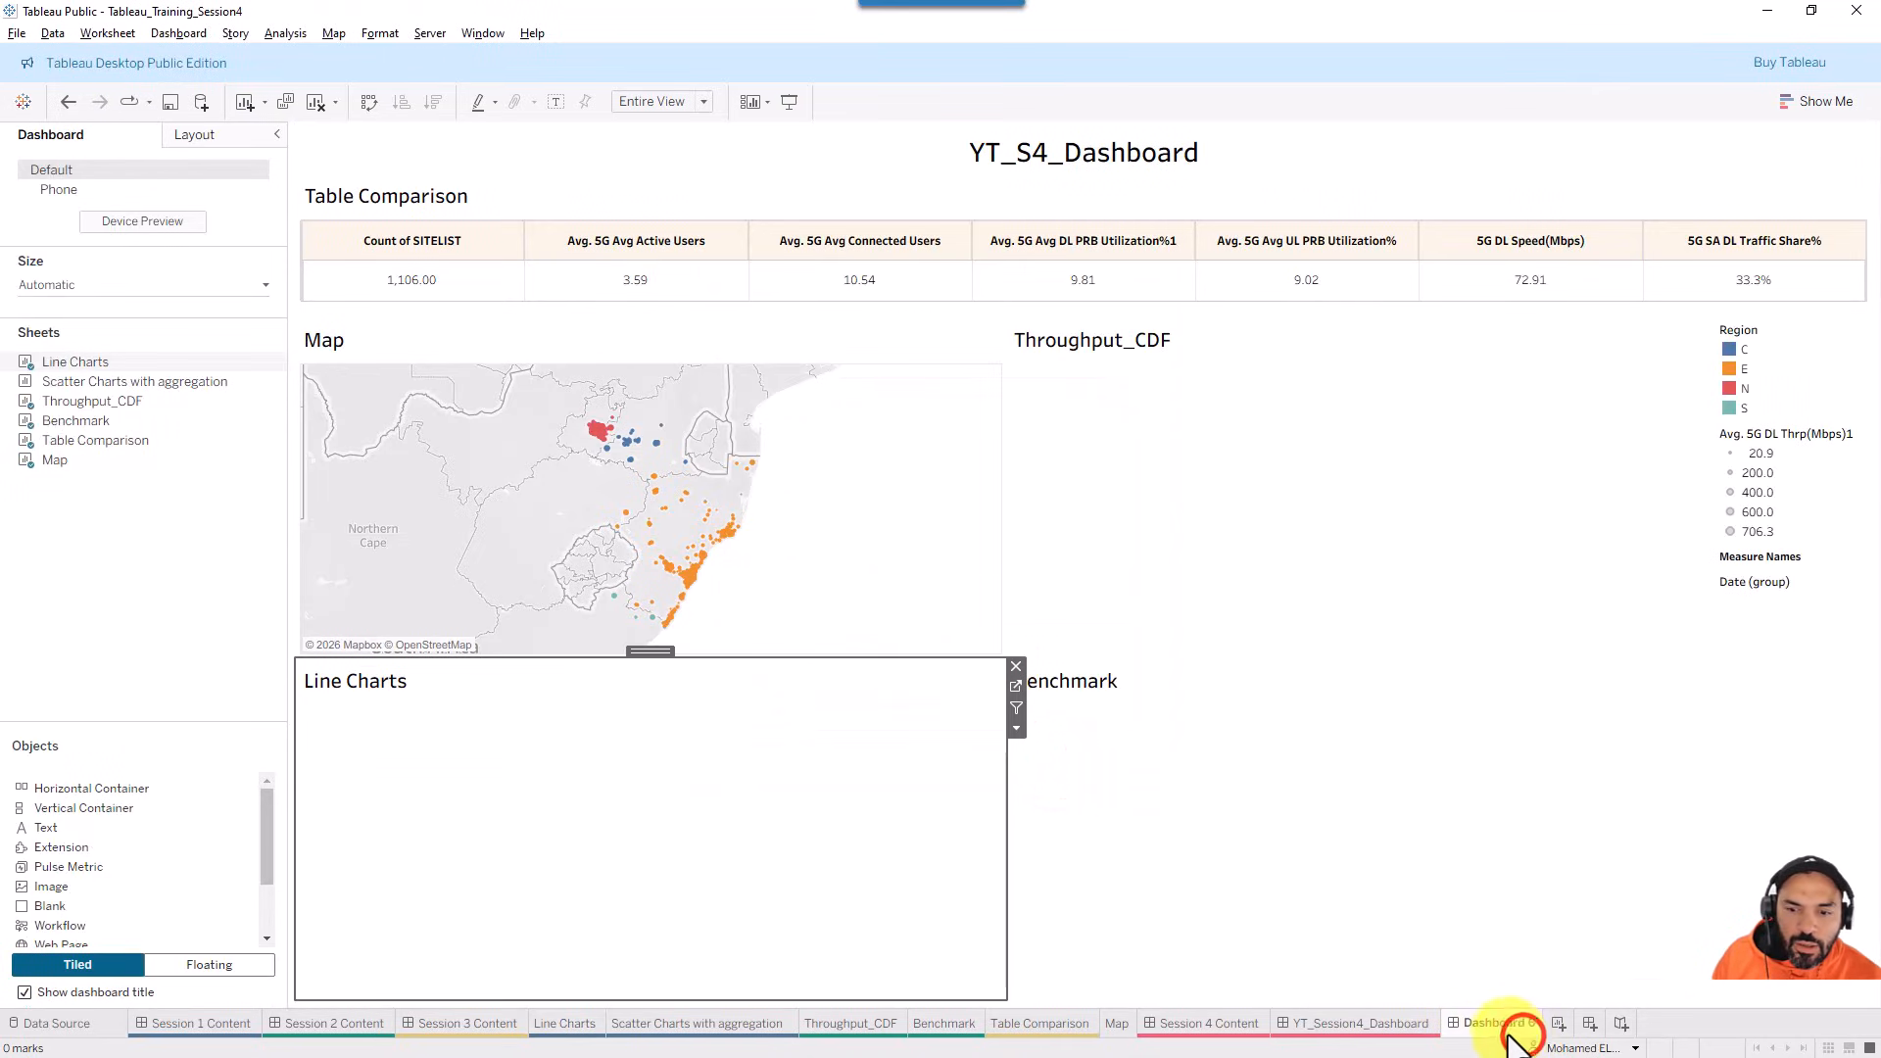
click(548, 480)
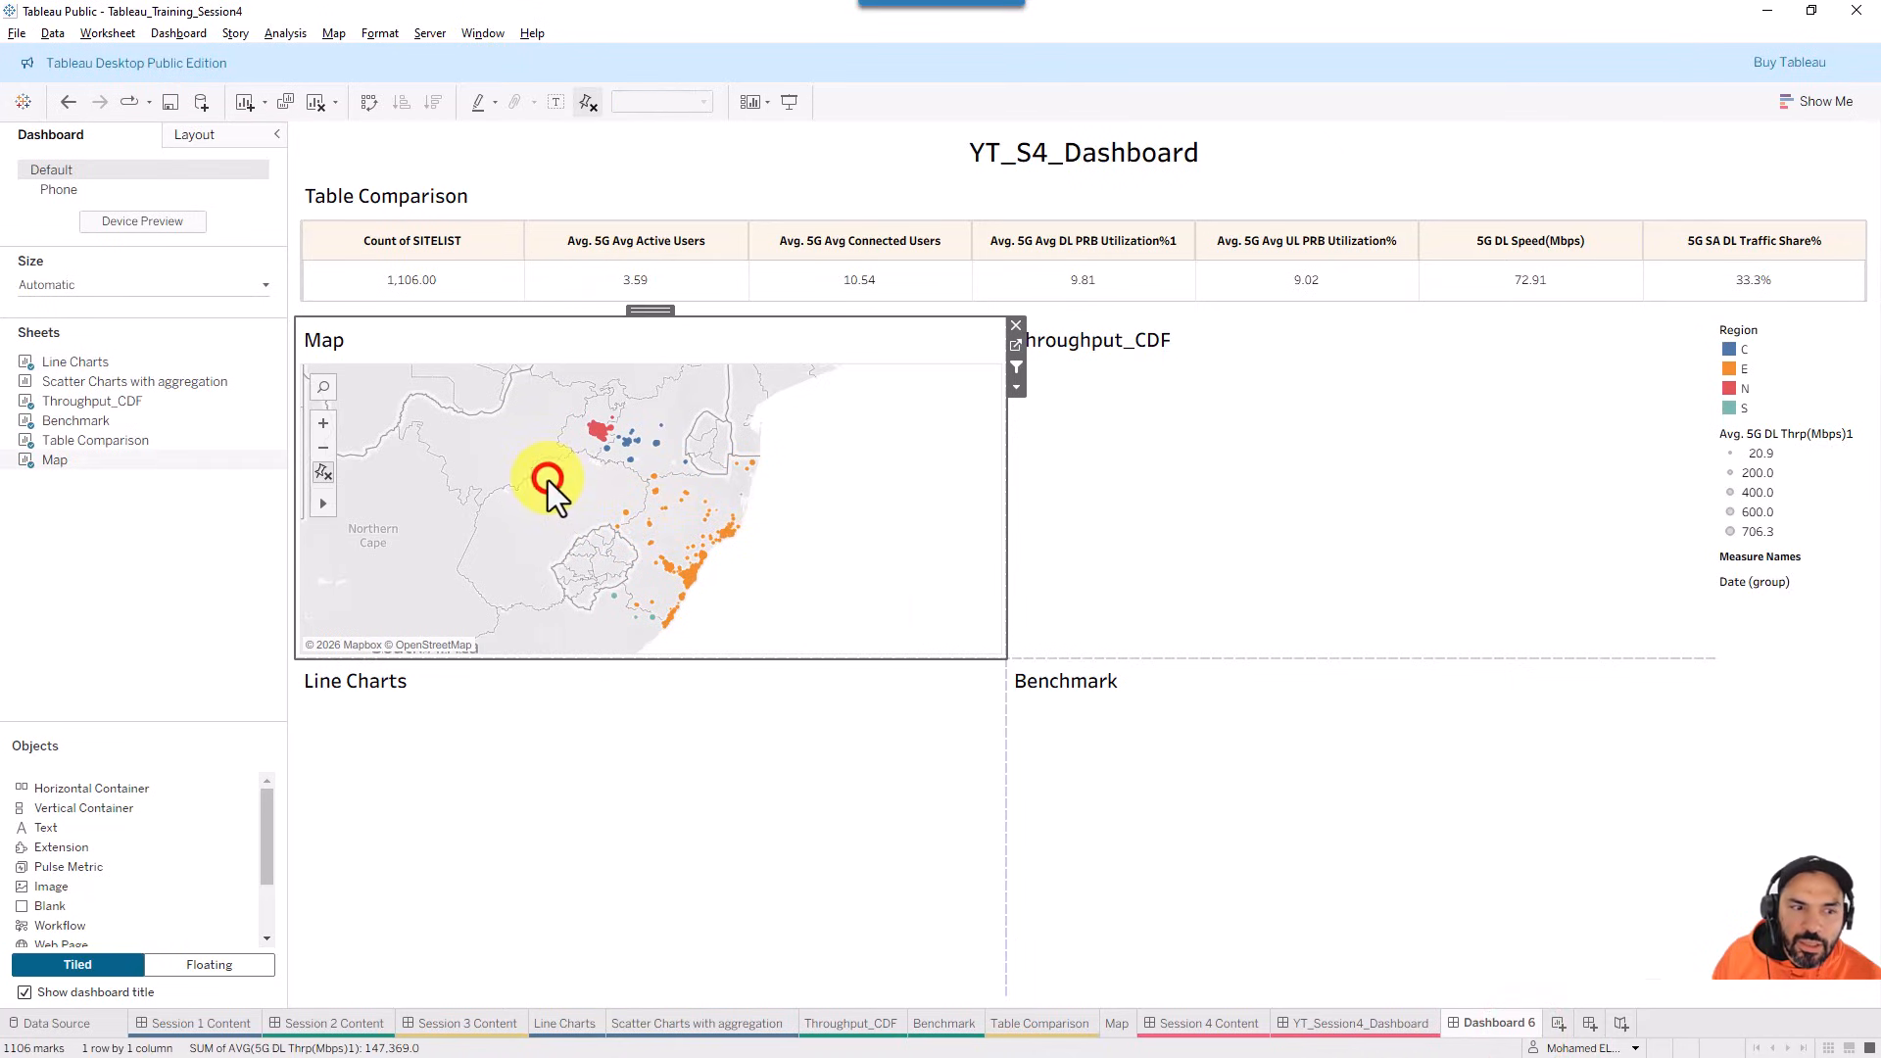
click(534, 448)
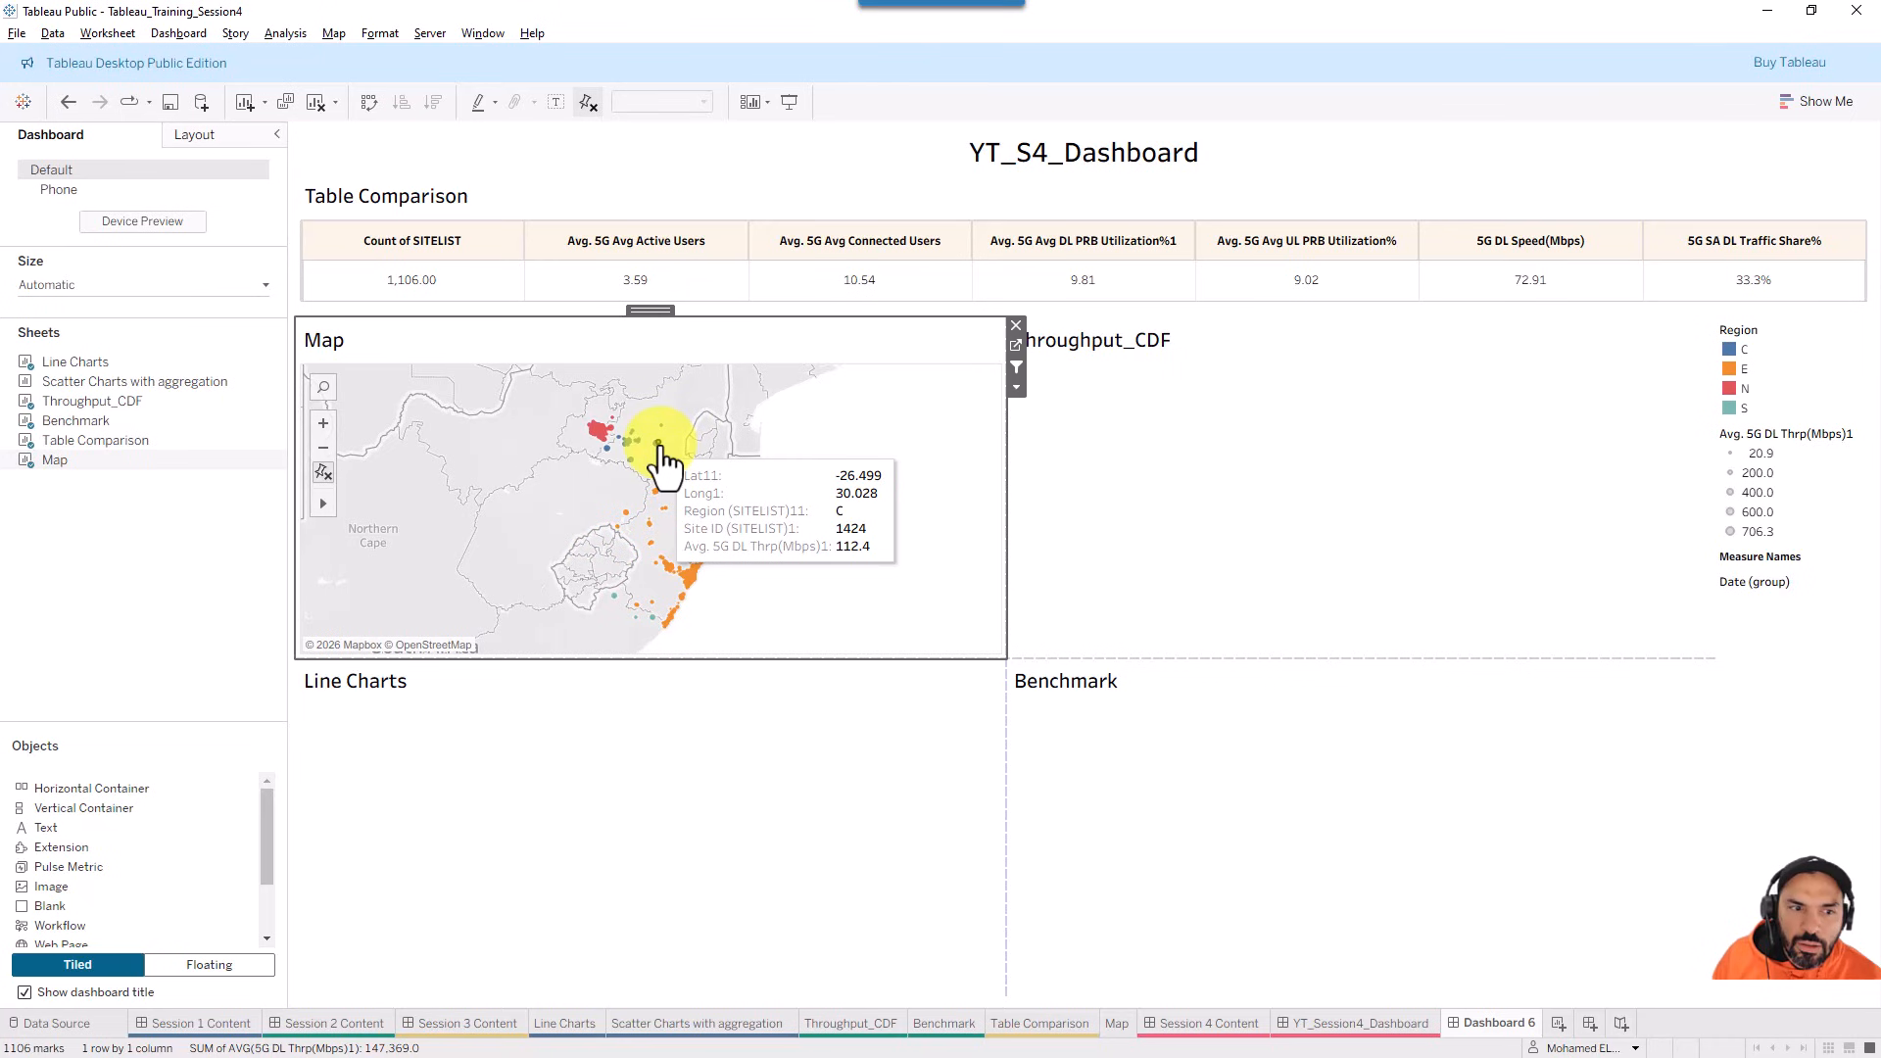
click(659, 446)
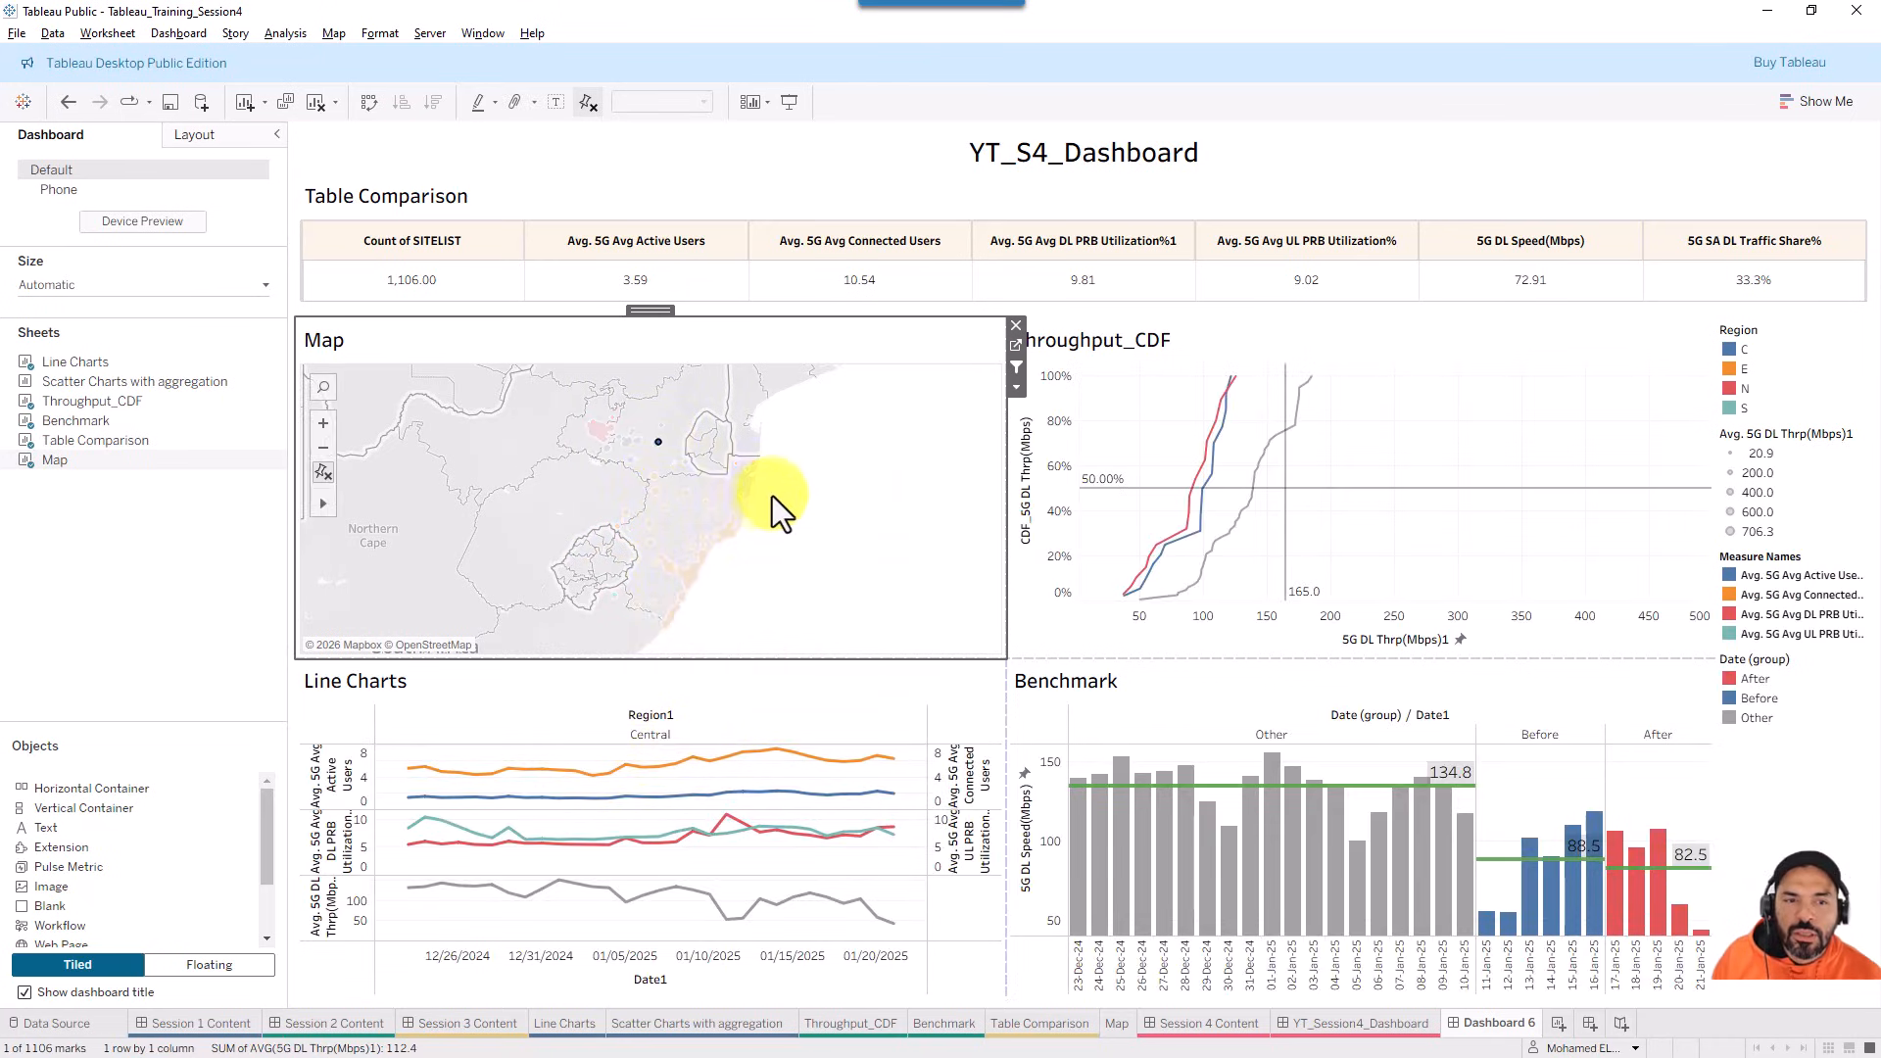
click(814, 427)
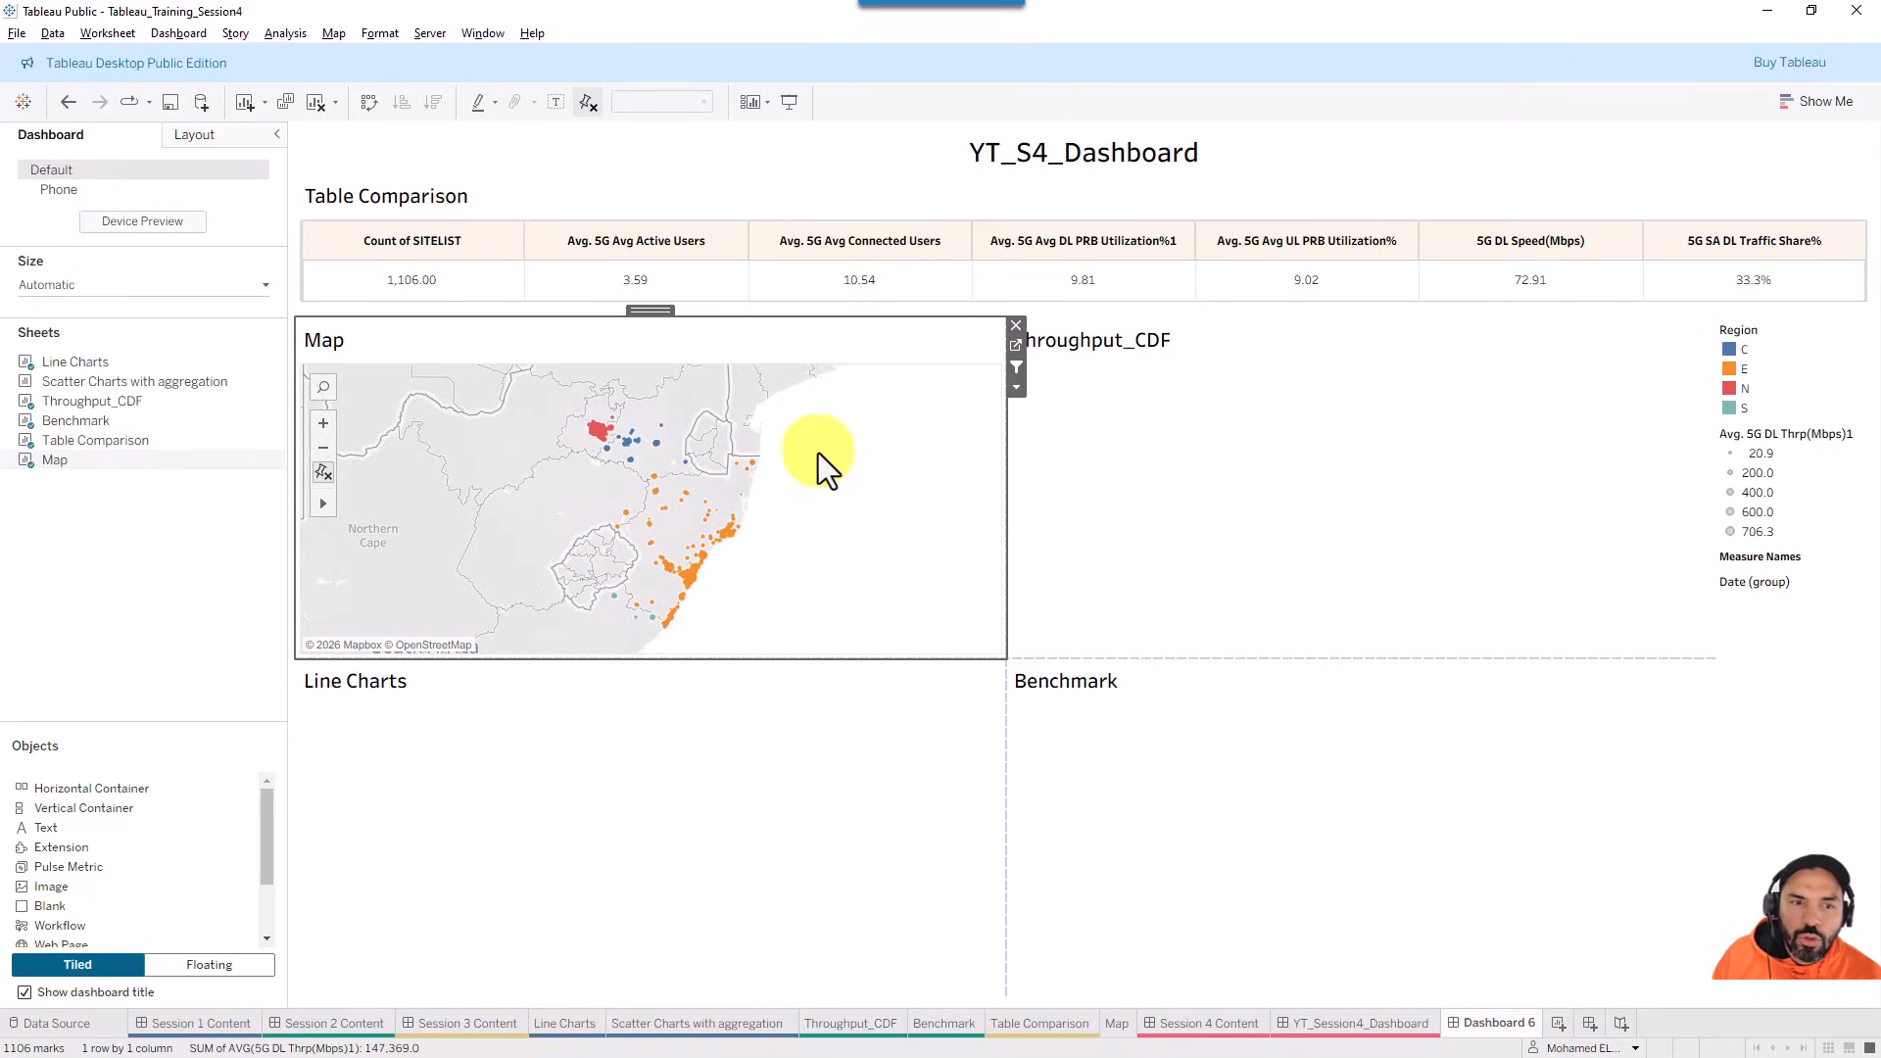
- Select all sites on the Map with the rectangular selection tool to check the other sheets, and clear the selection
mouse_move(842, 382)
mouse_down()
mouse_move(621, 613)
mouse_move(794, 600)
mouse_up()
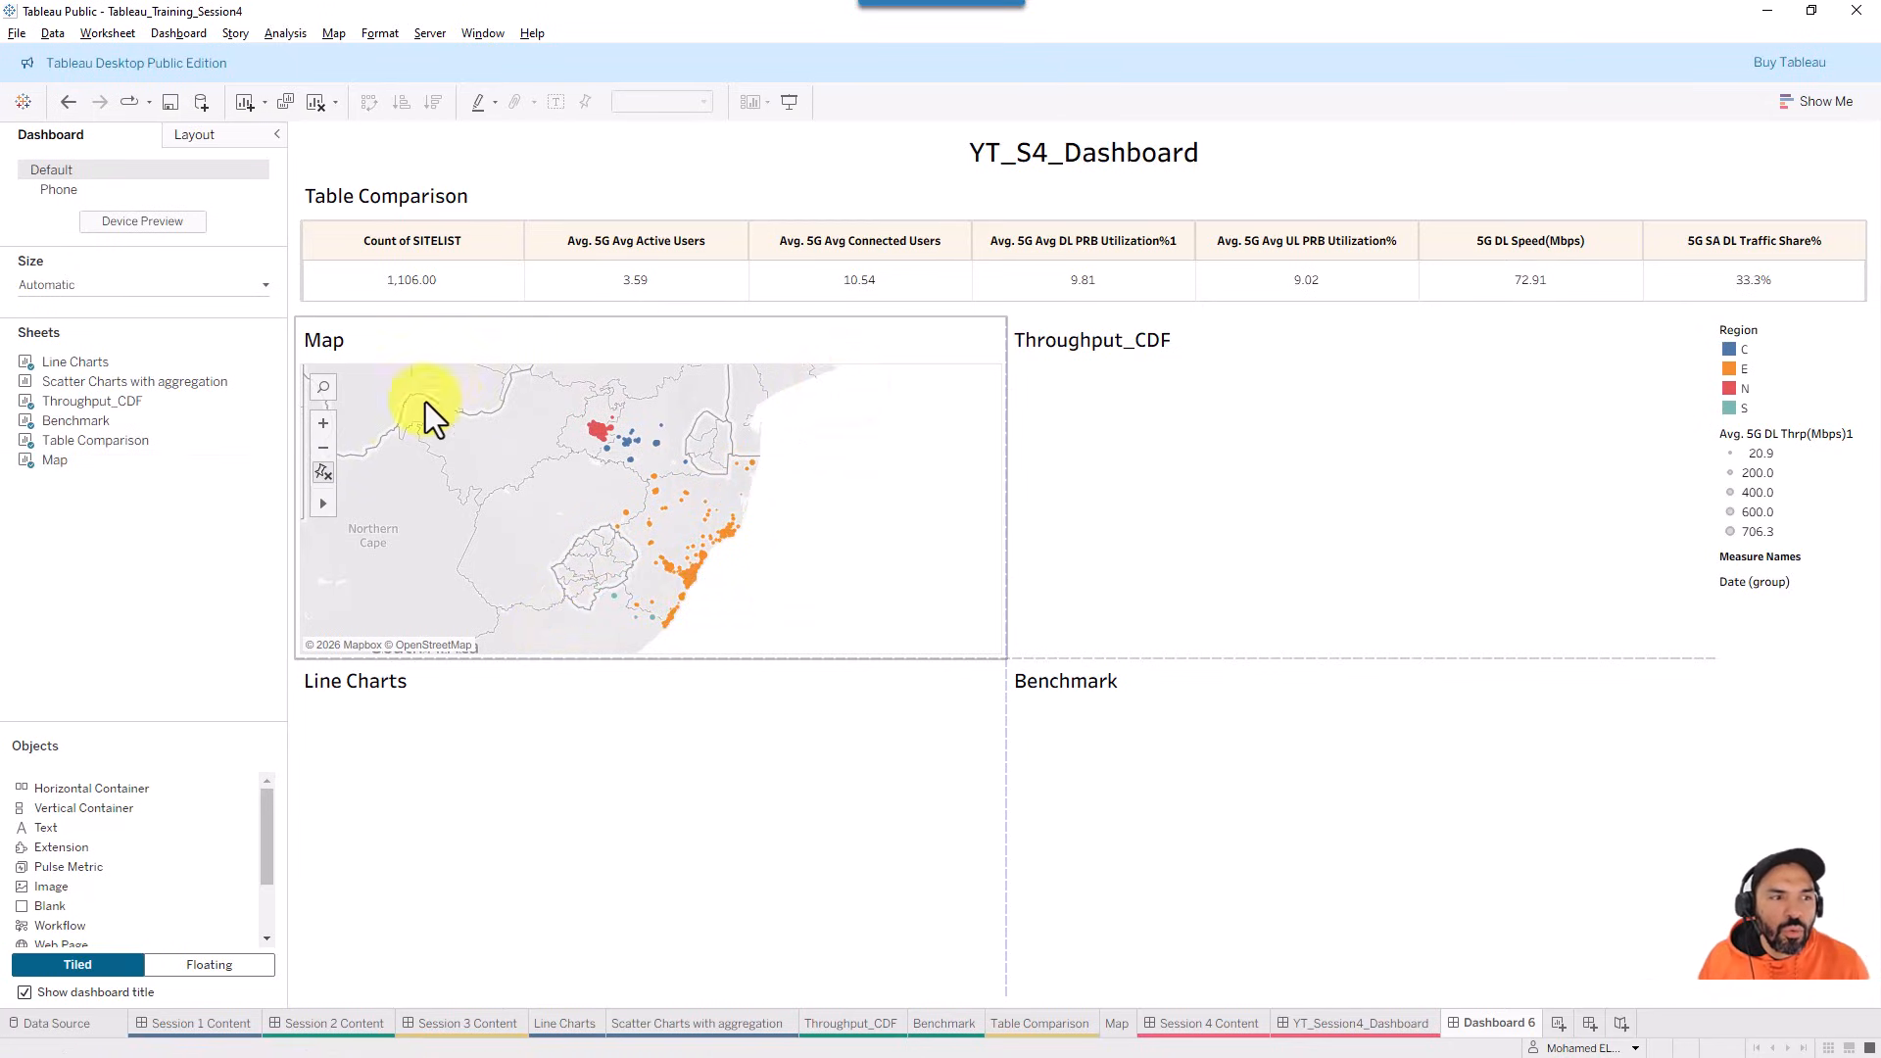
click(321, 502)
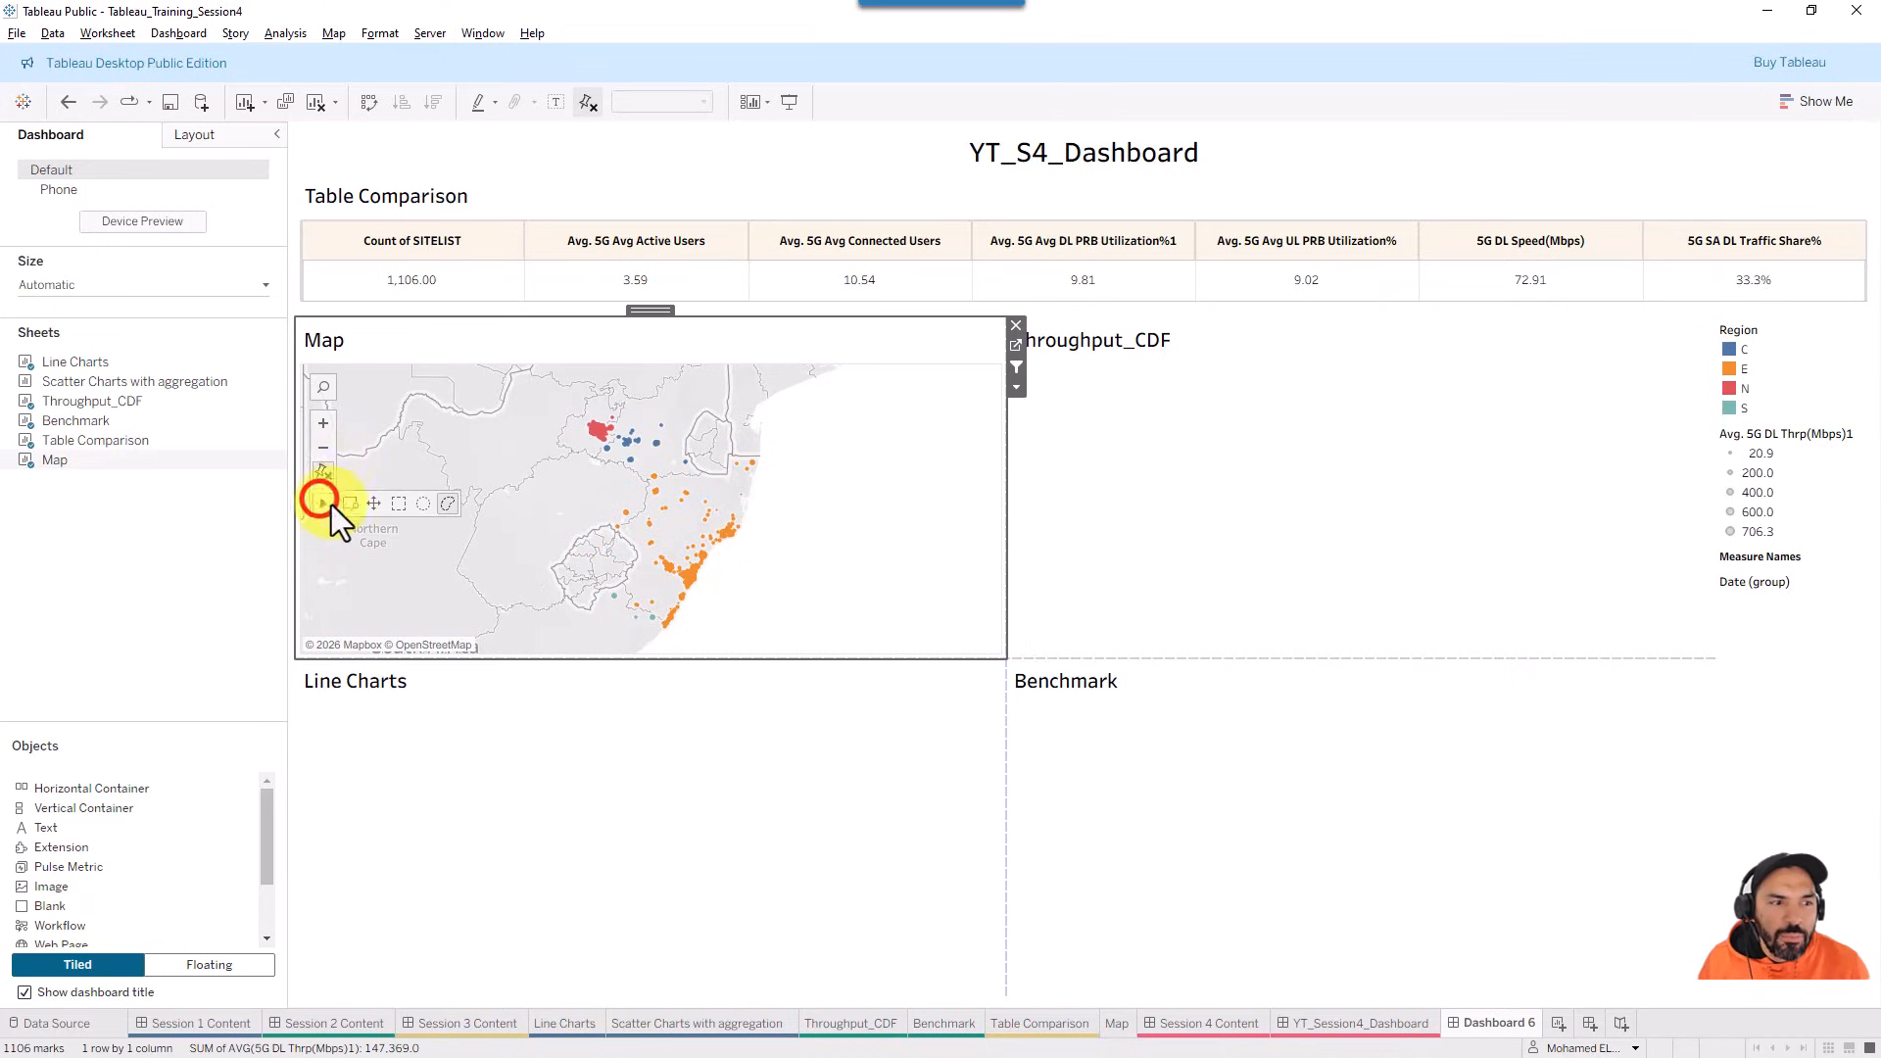
click(393, 509)
click(457, 359)
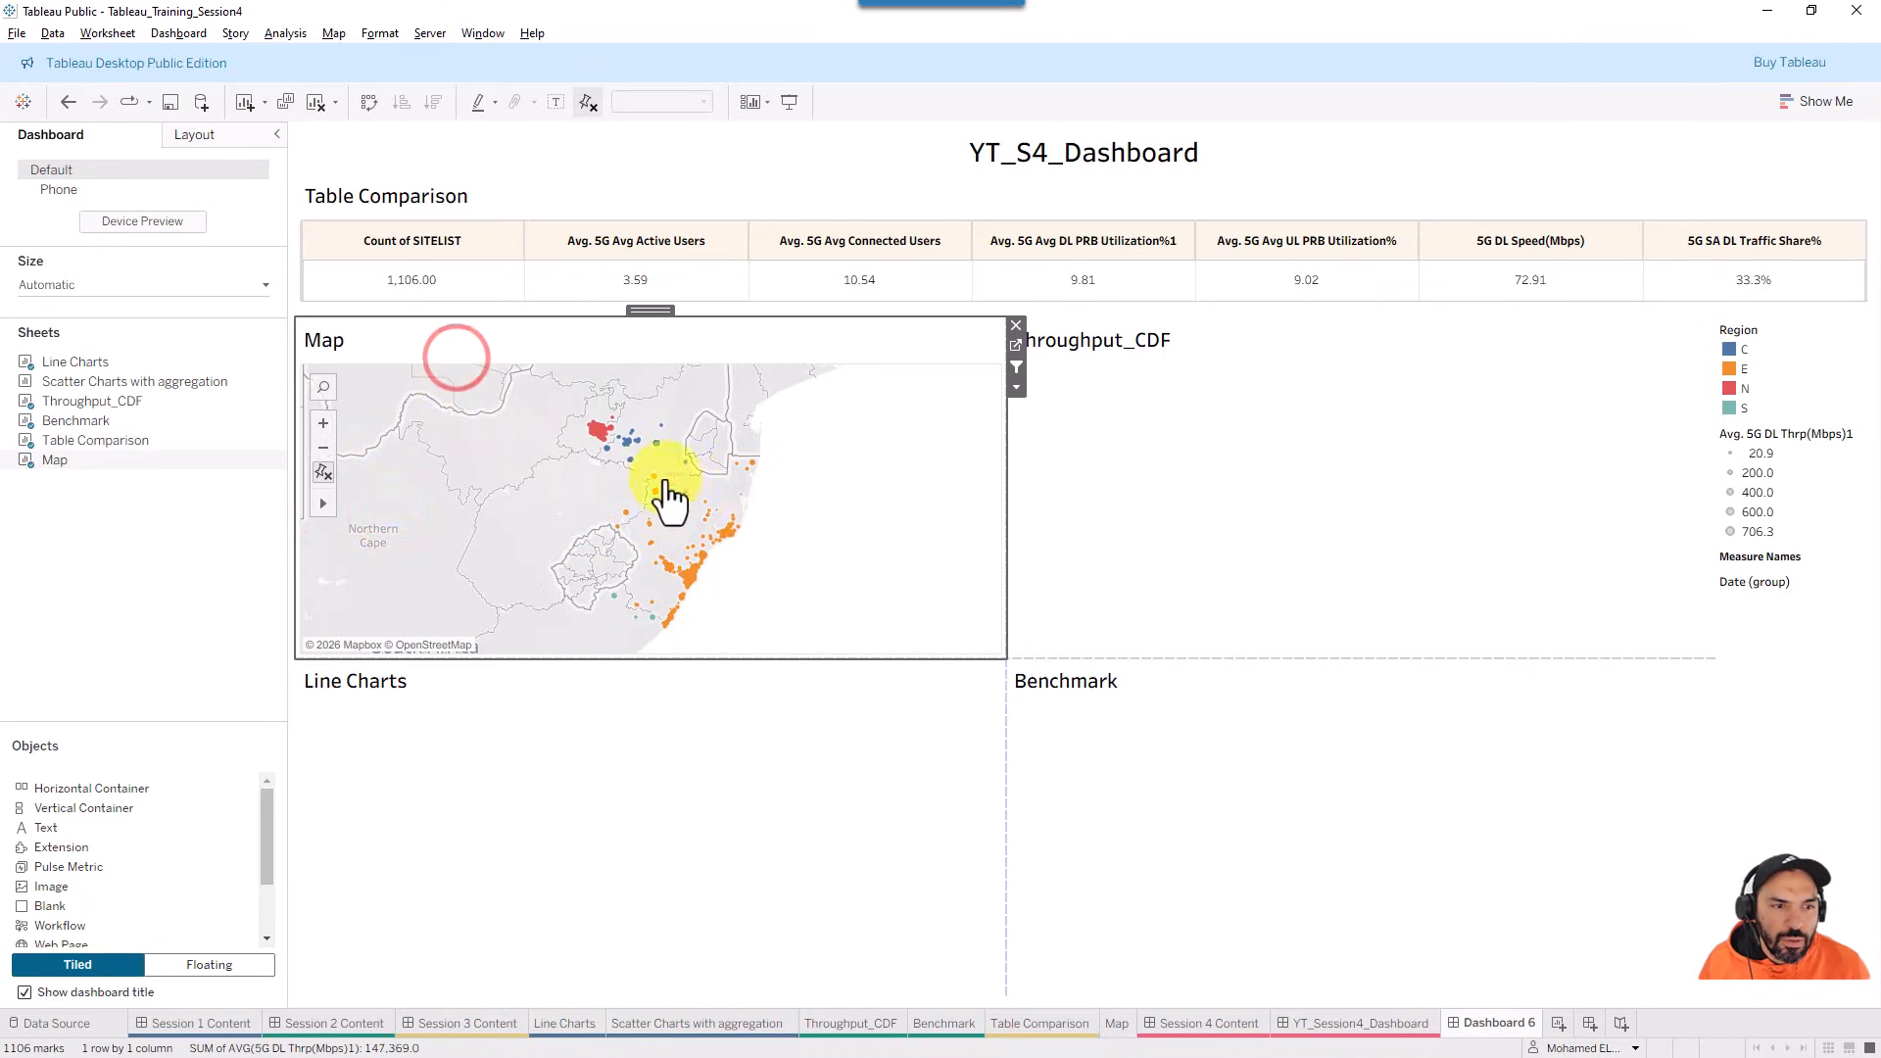
drag(536, 402, 882, 643)
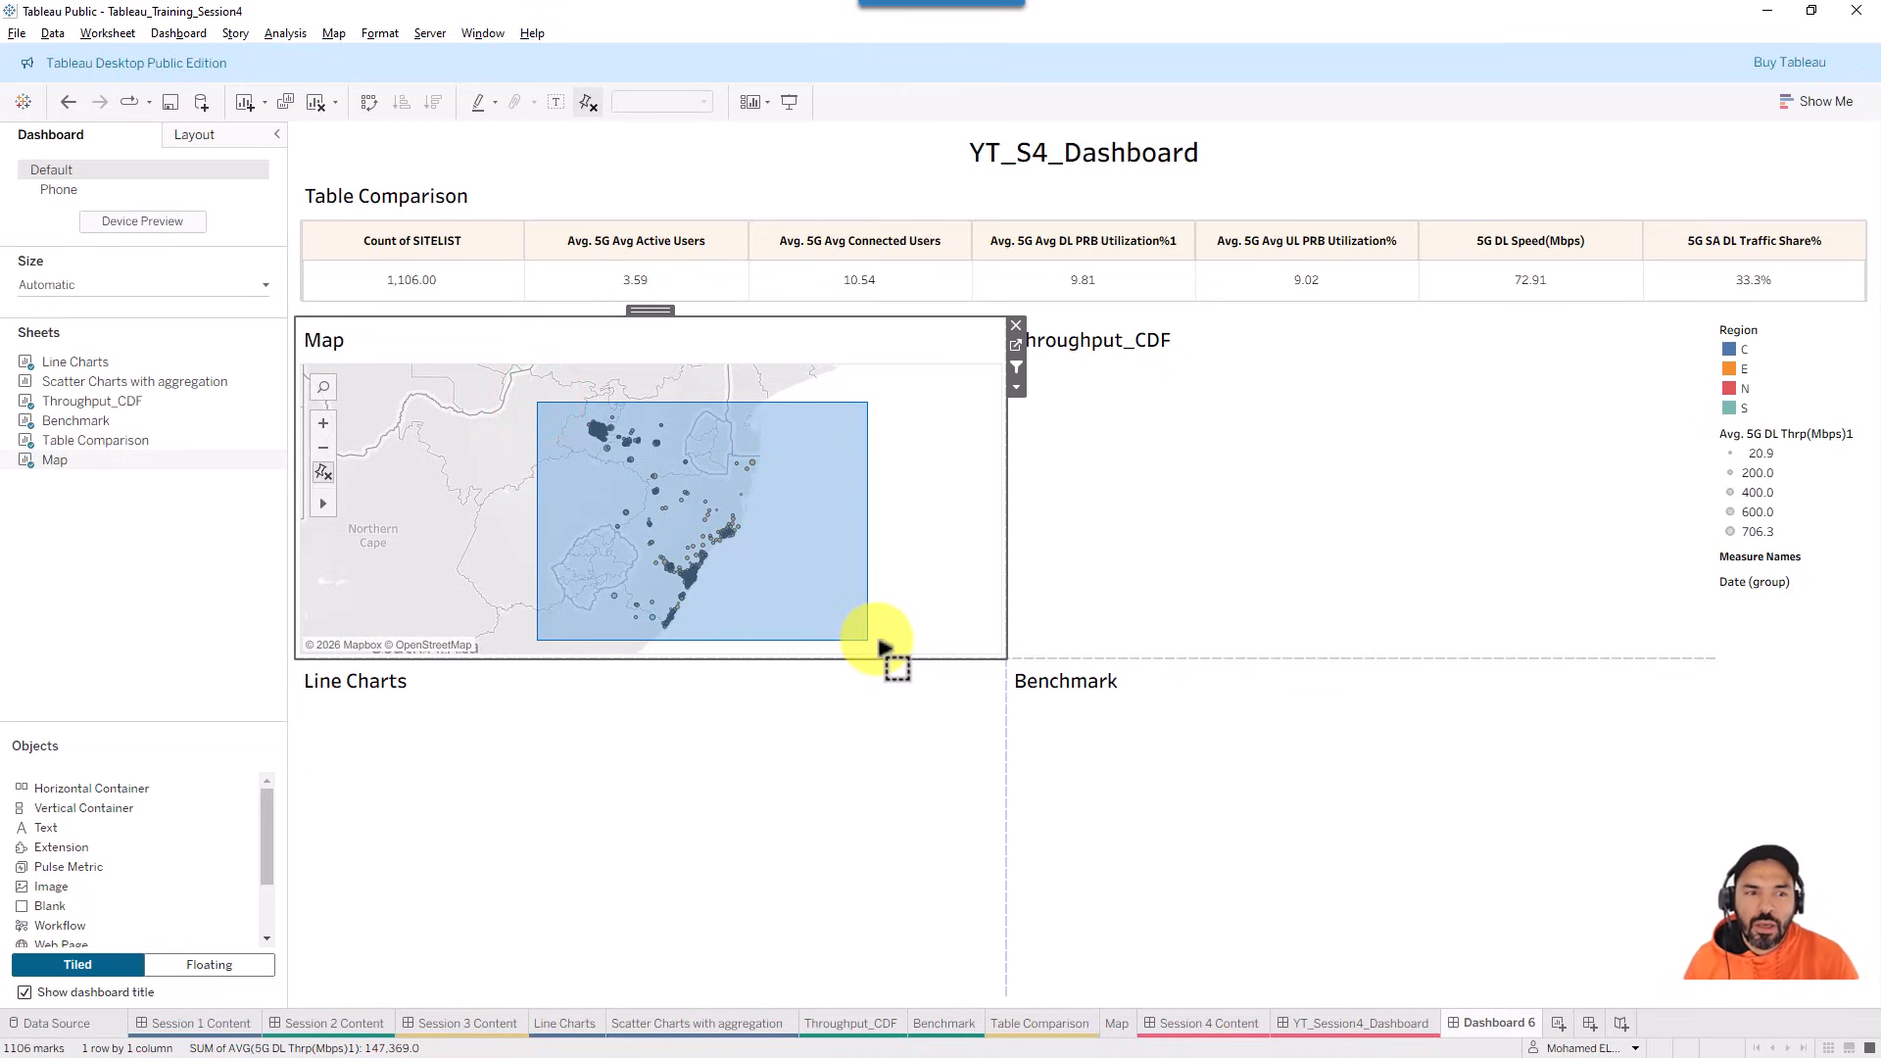
drag(882, 645, 881, 645)
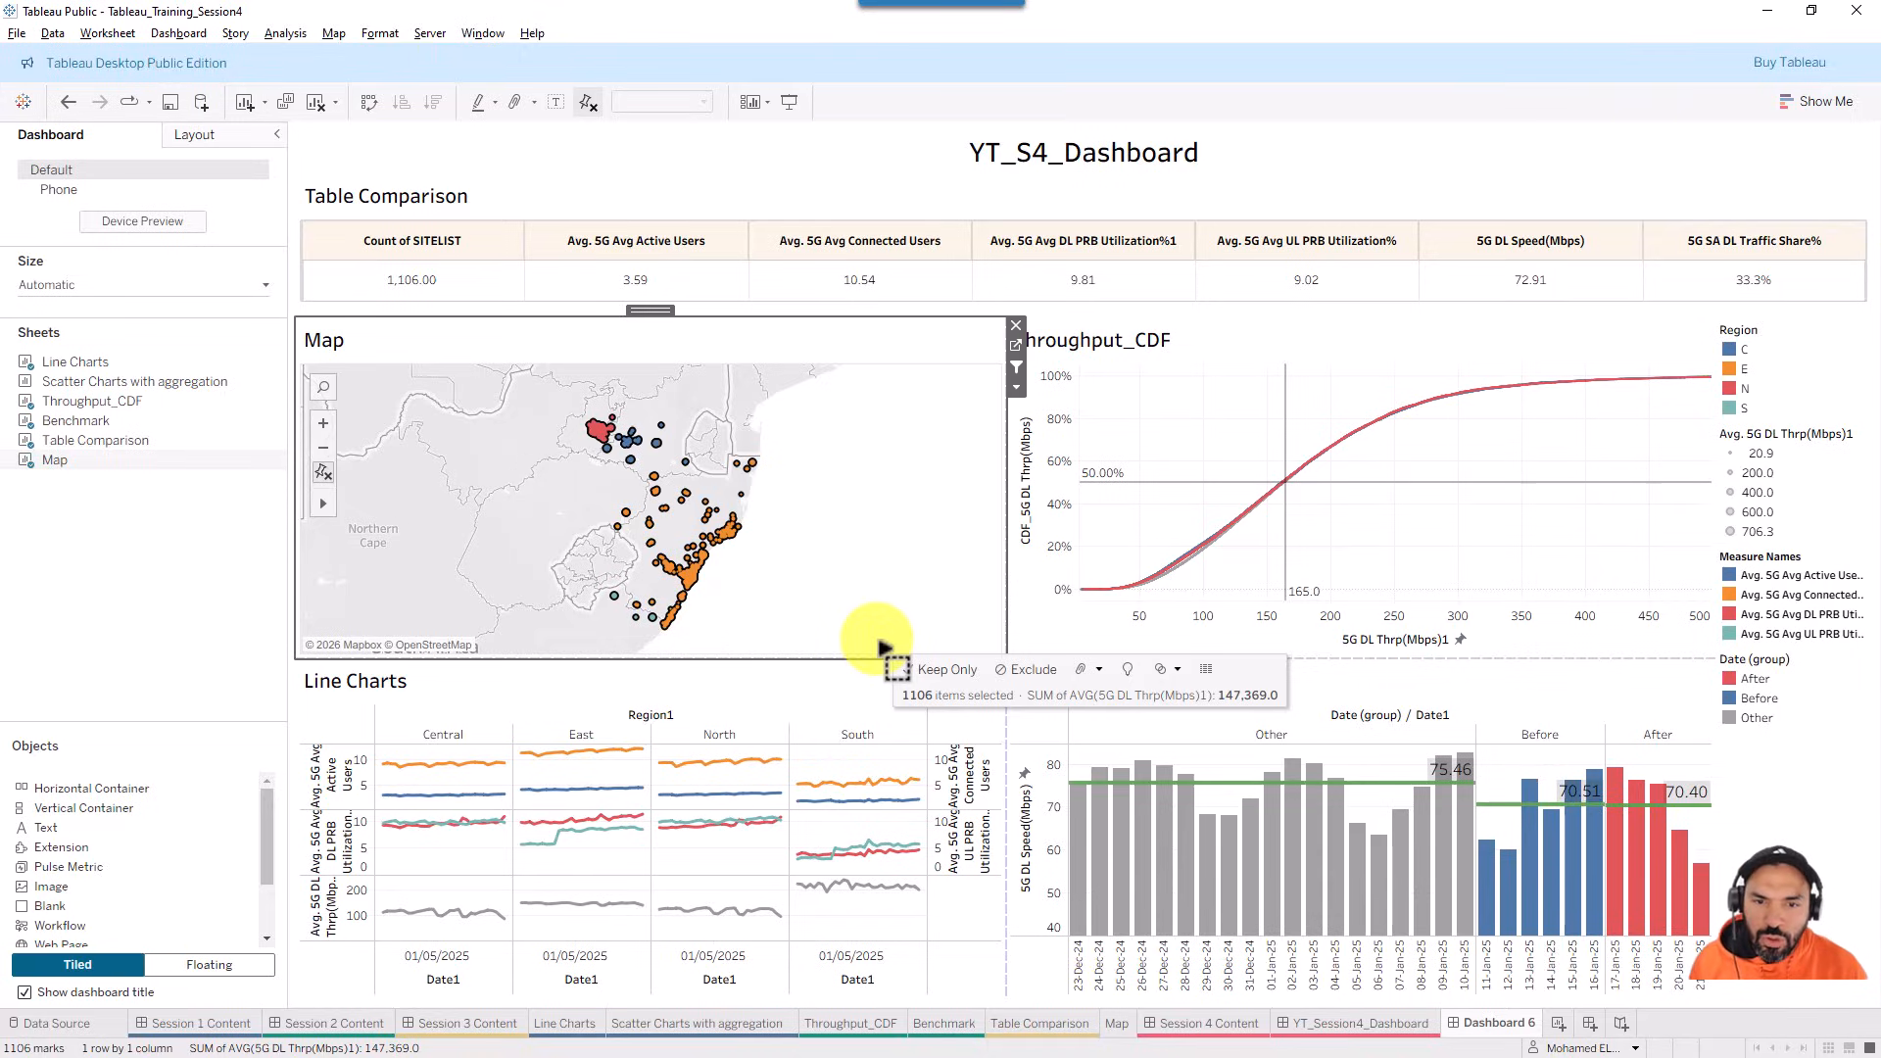
click(841, 441)
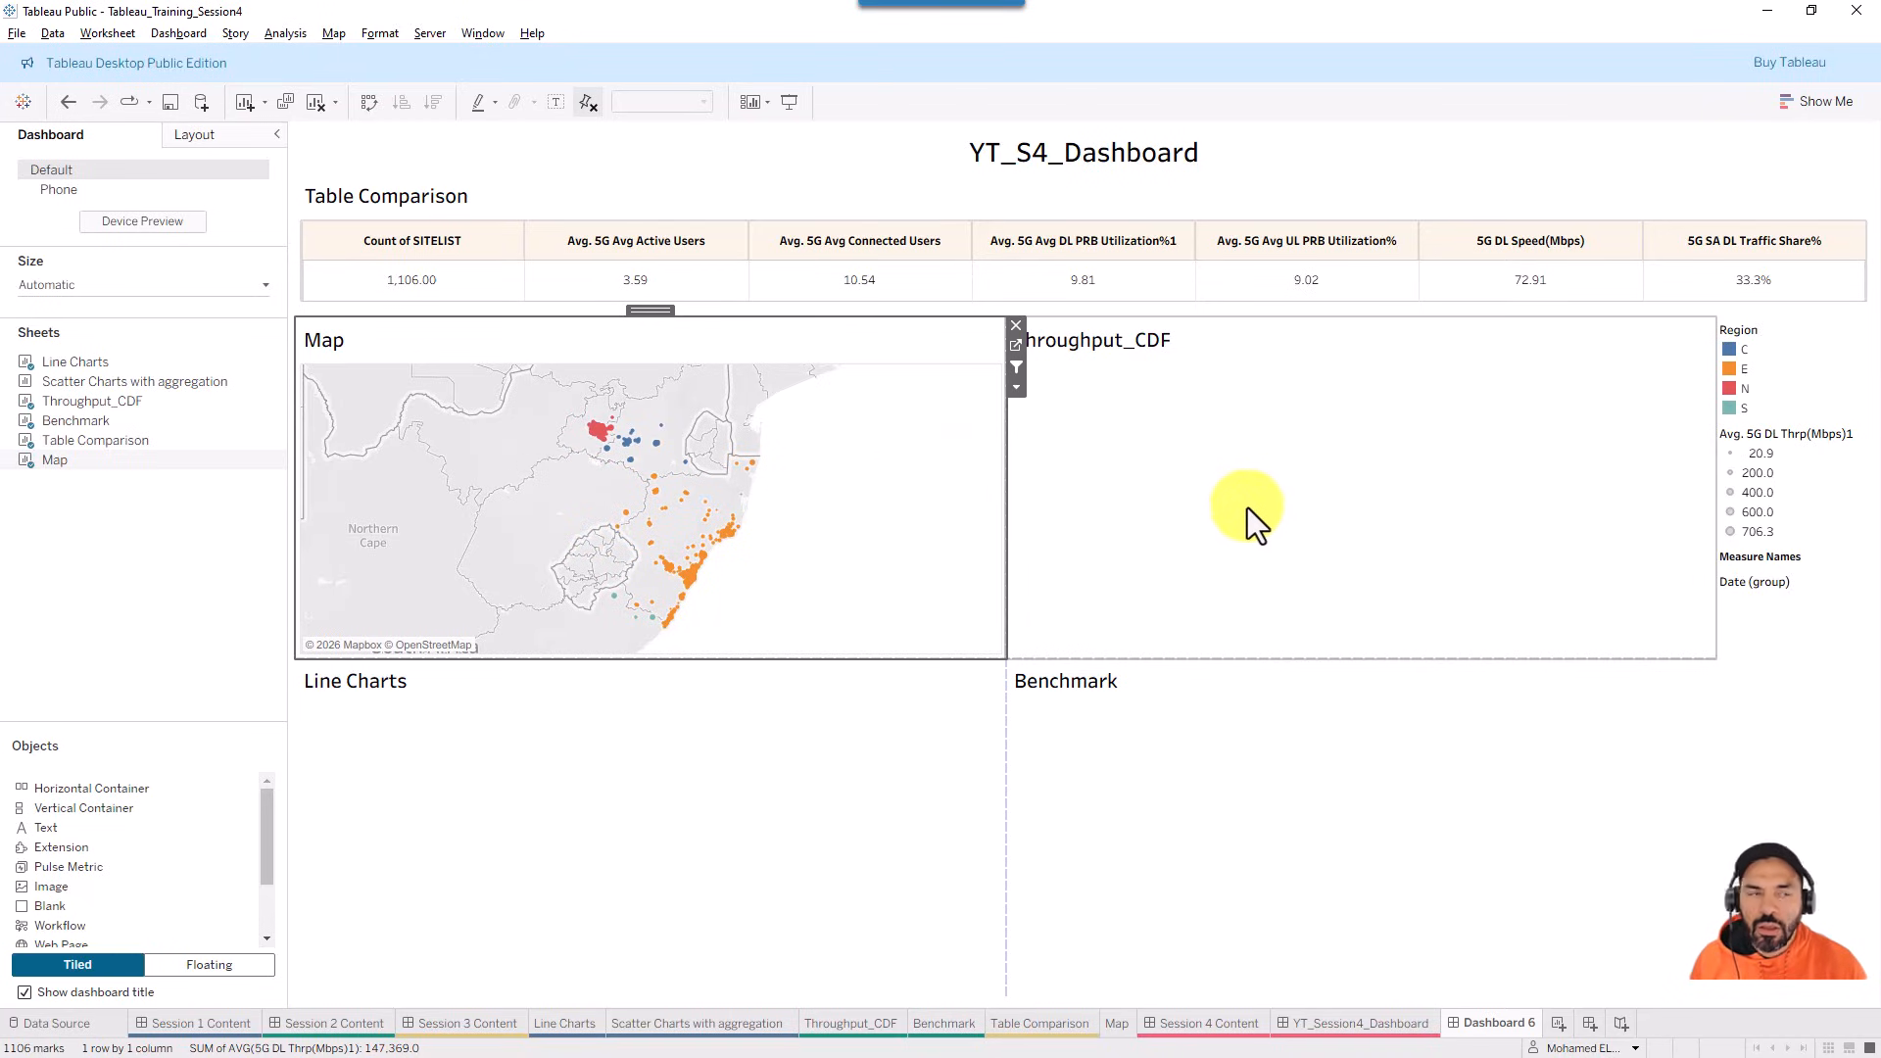
- Edit the Filter 1 (generated) action so that clearing the selection shows all values
click(179, 33)
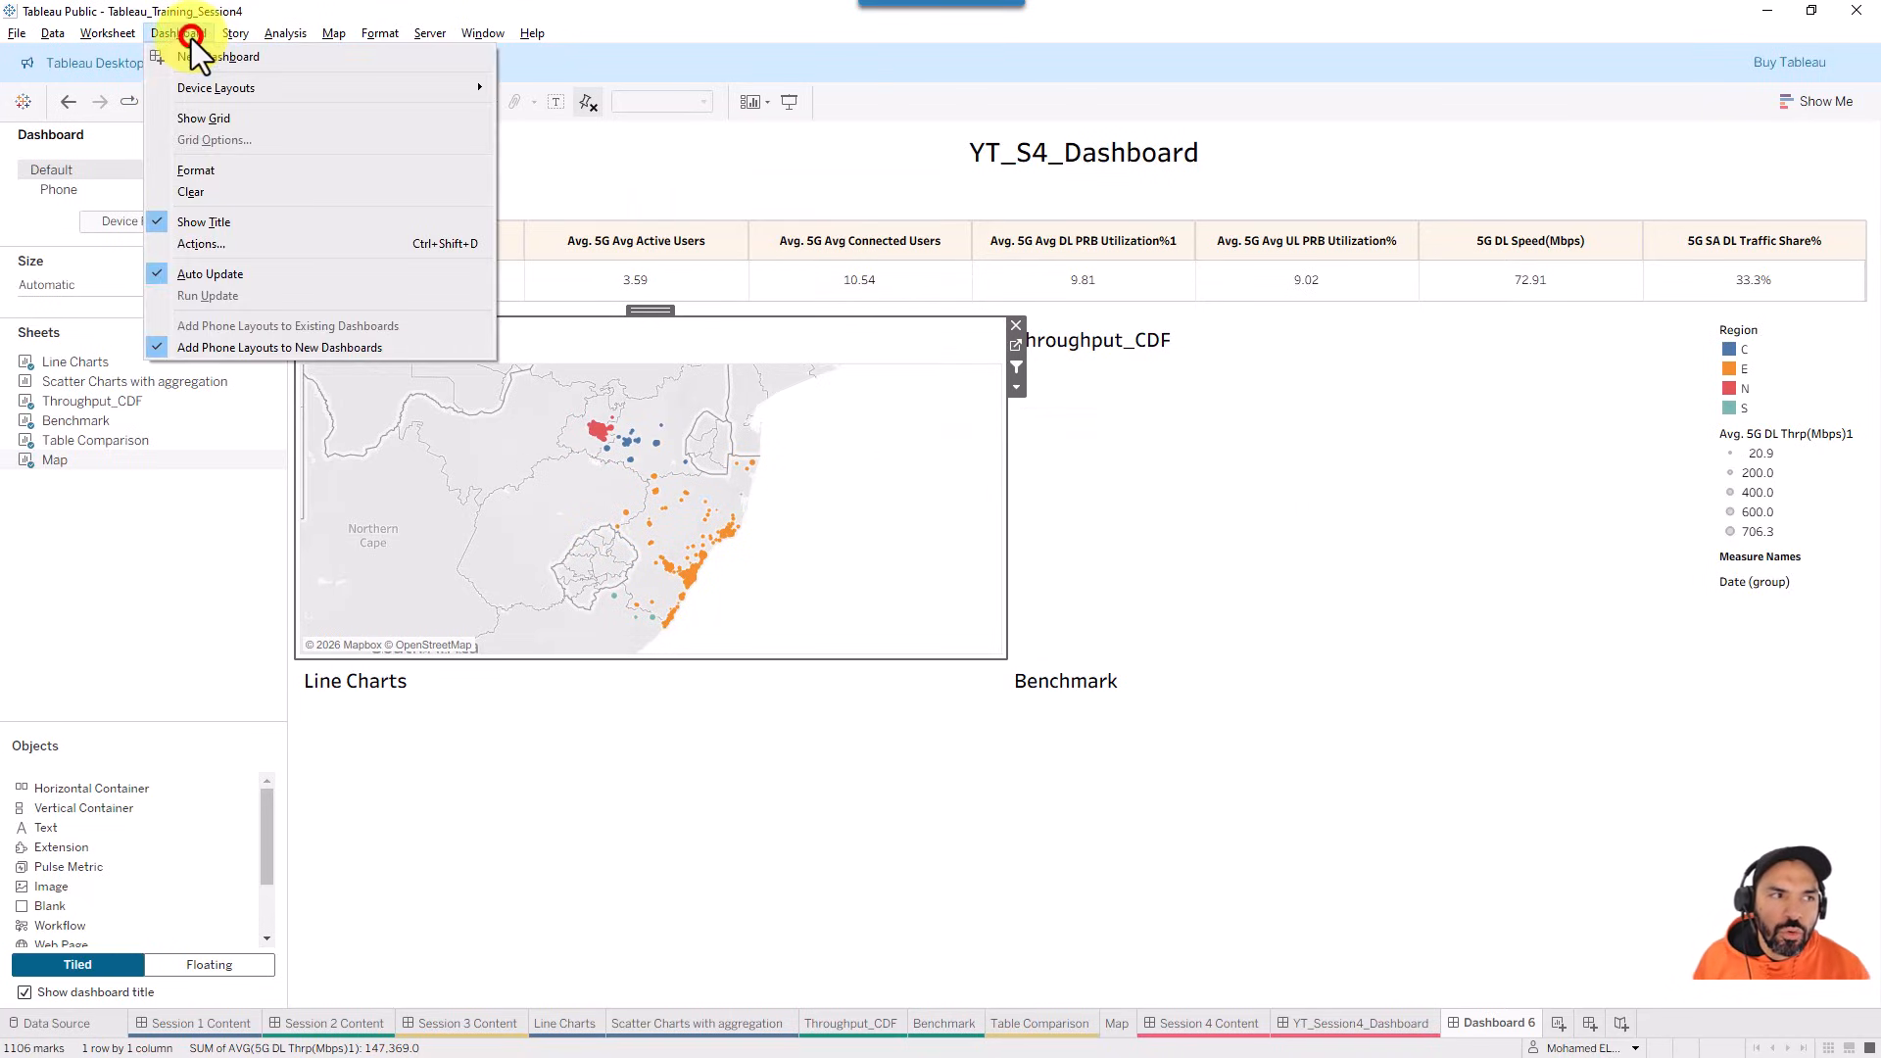
click(204, 245)
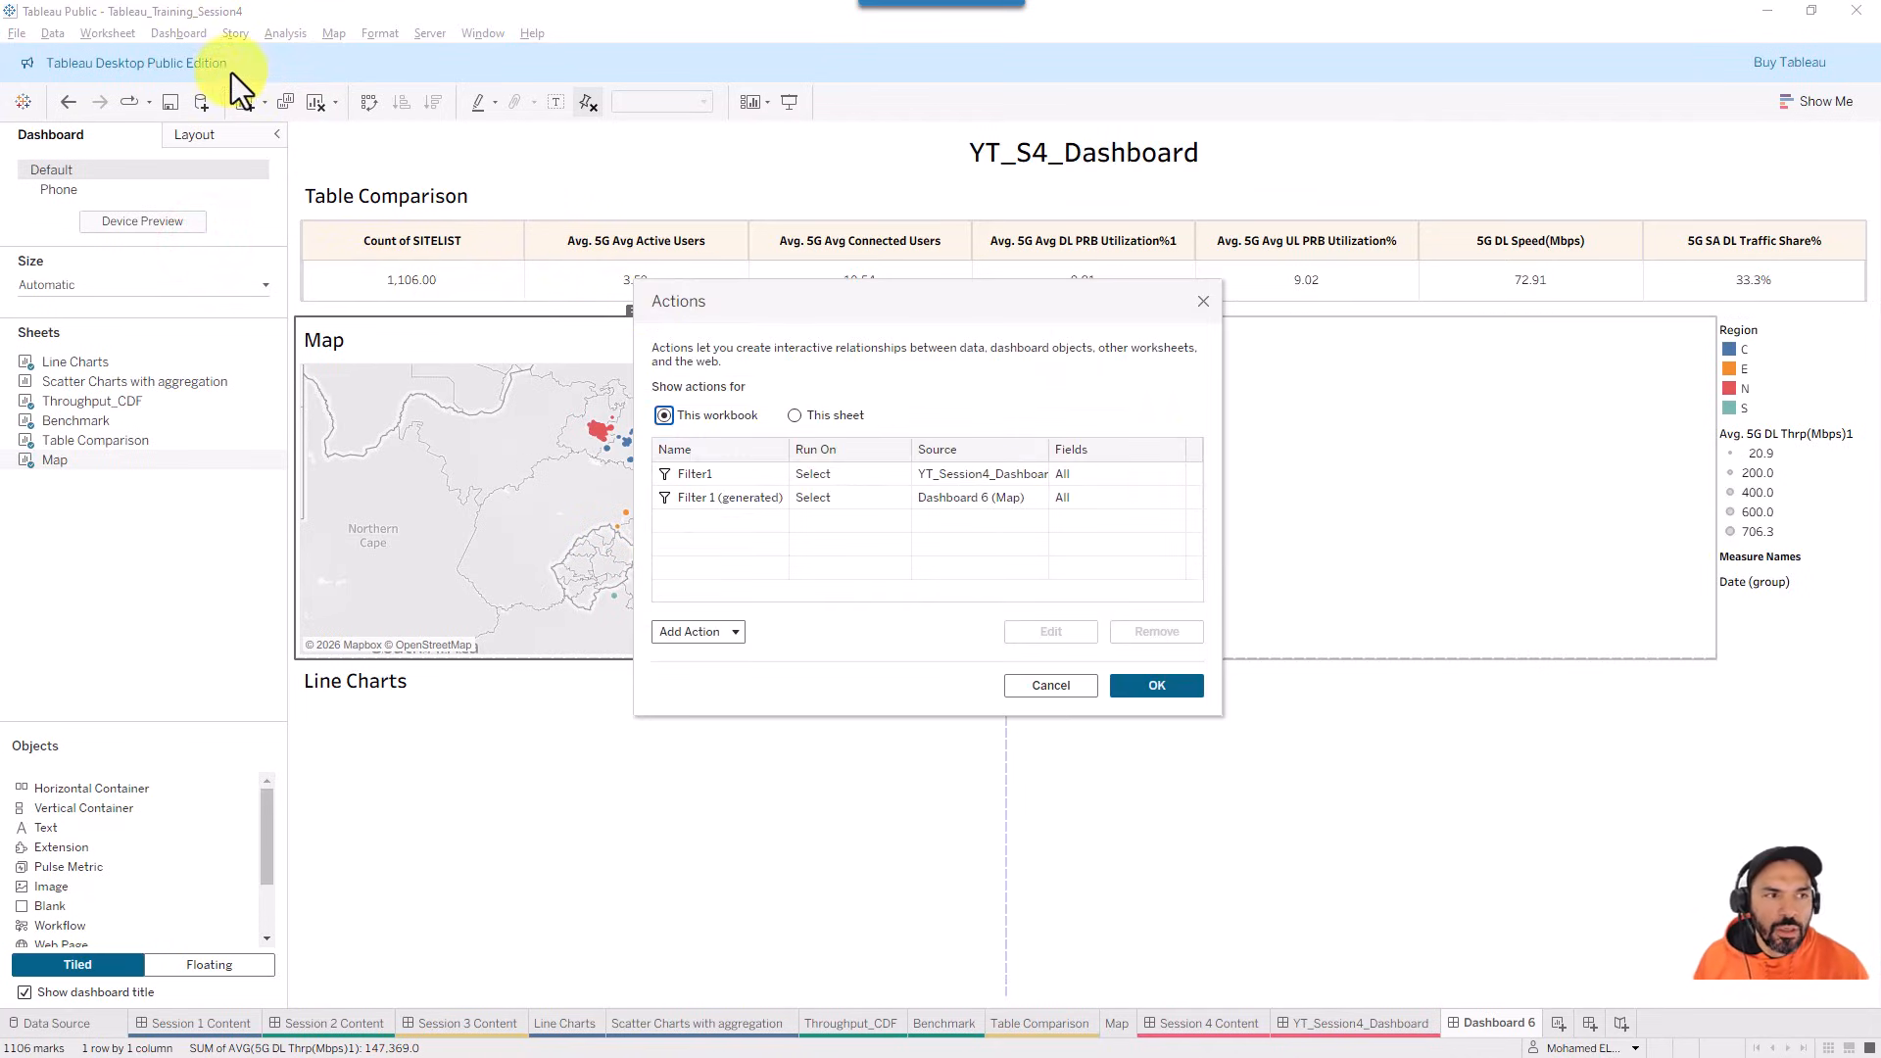
click(827, 497)
click(1077, 632)
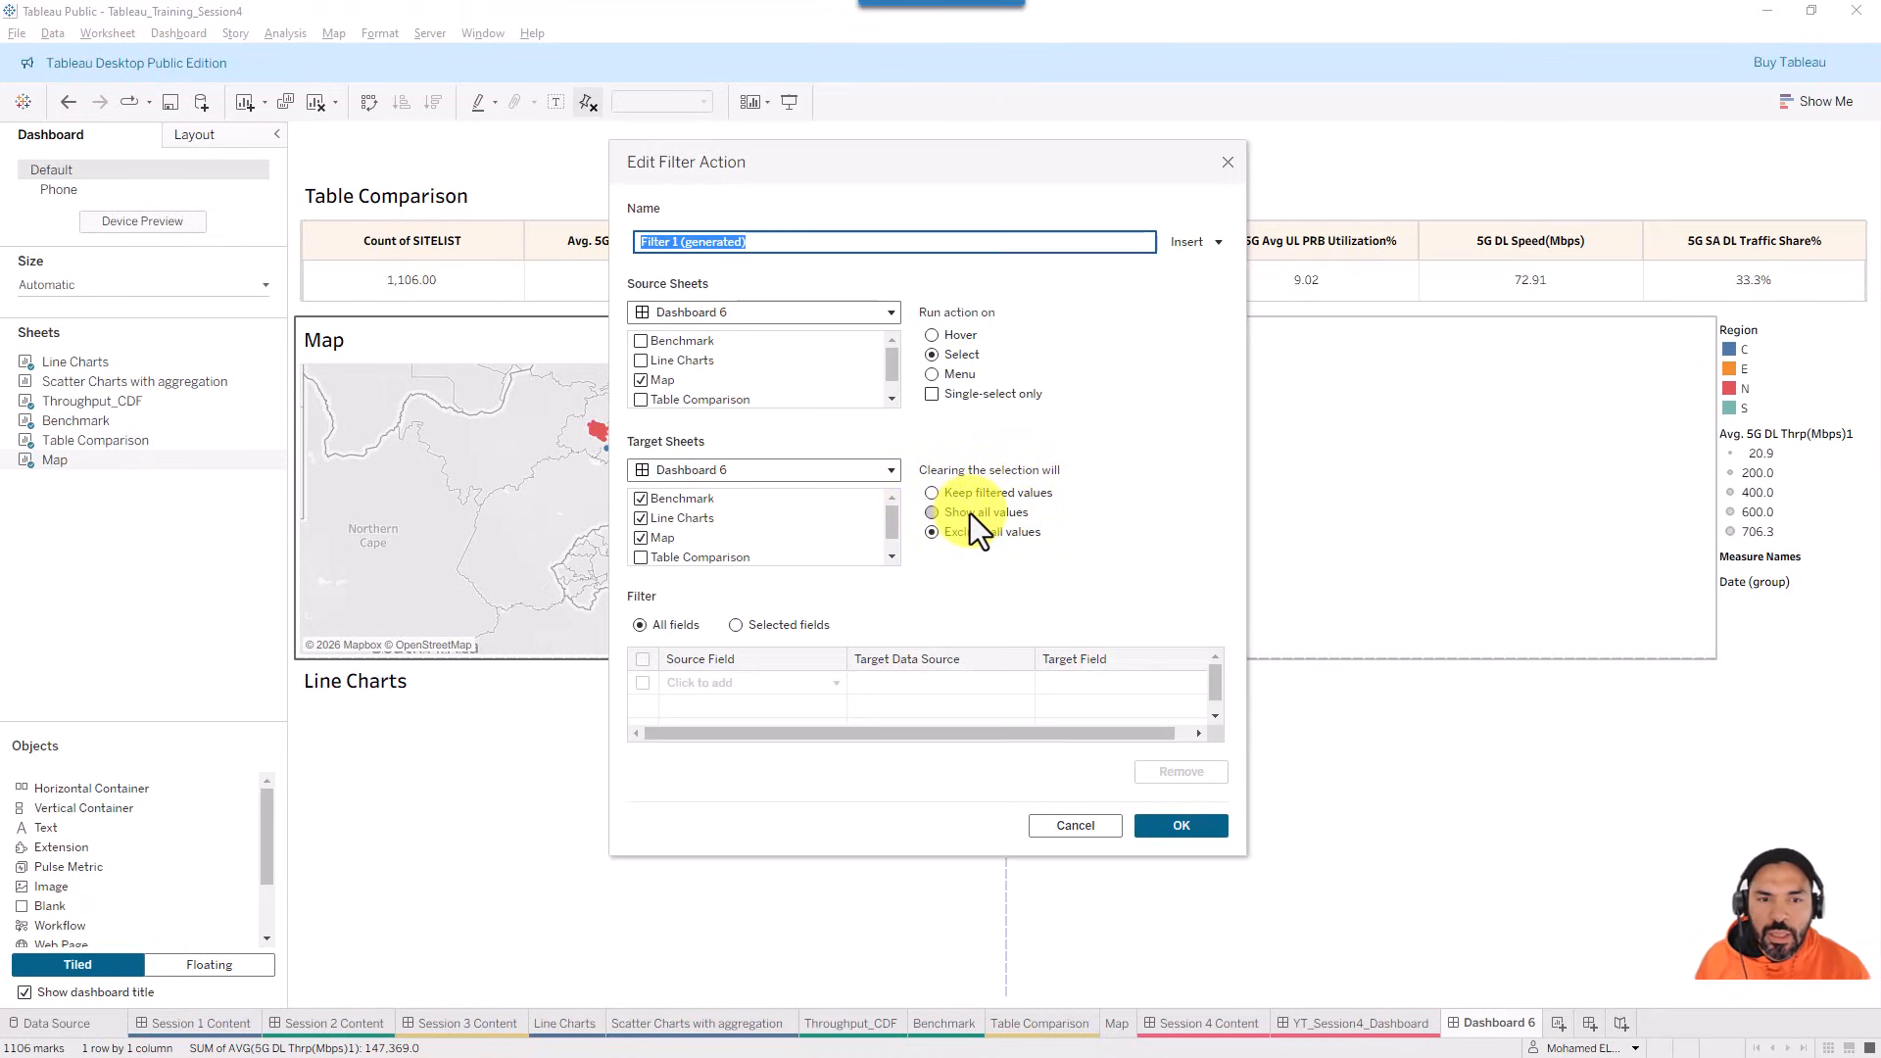
click(966, 515)
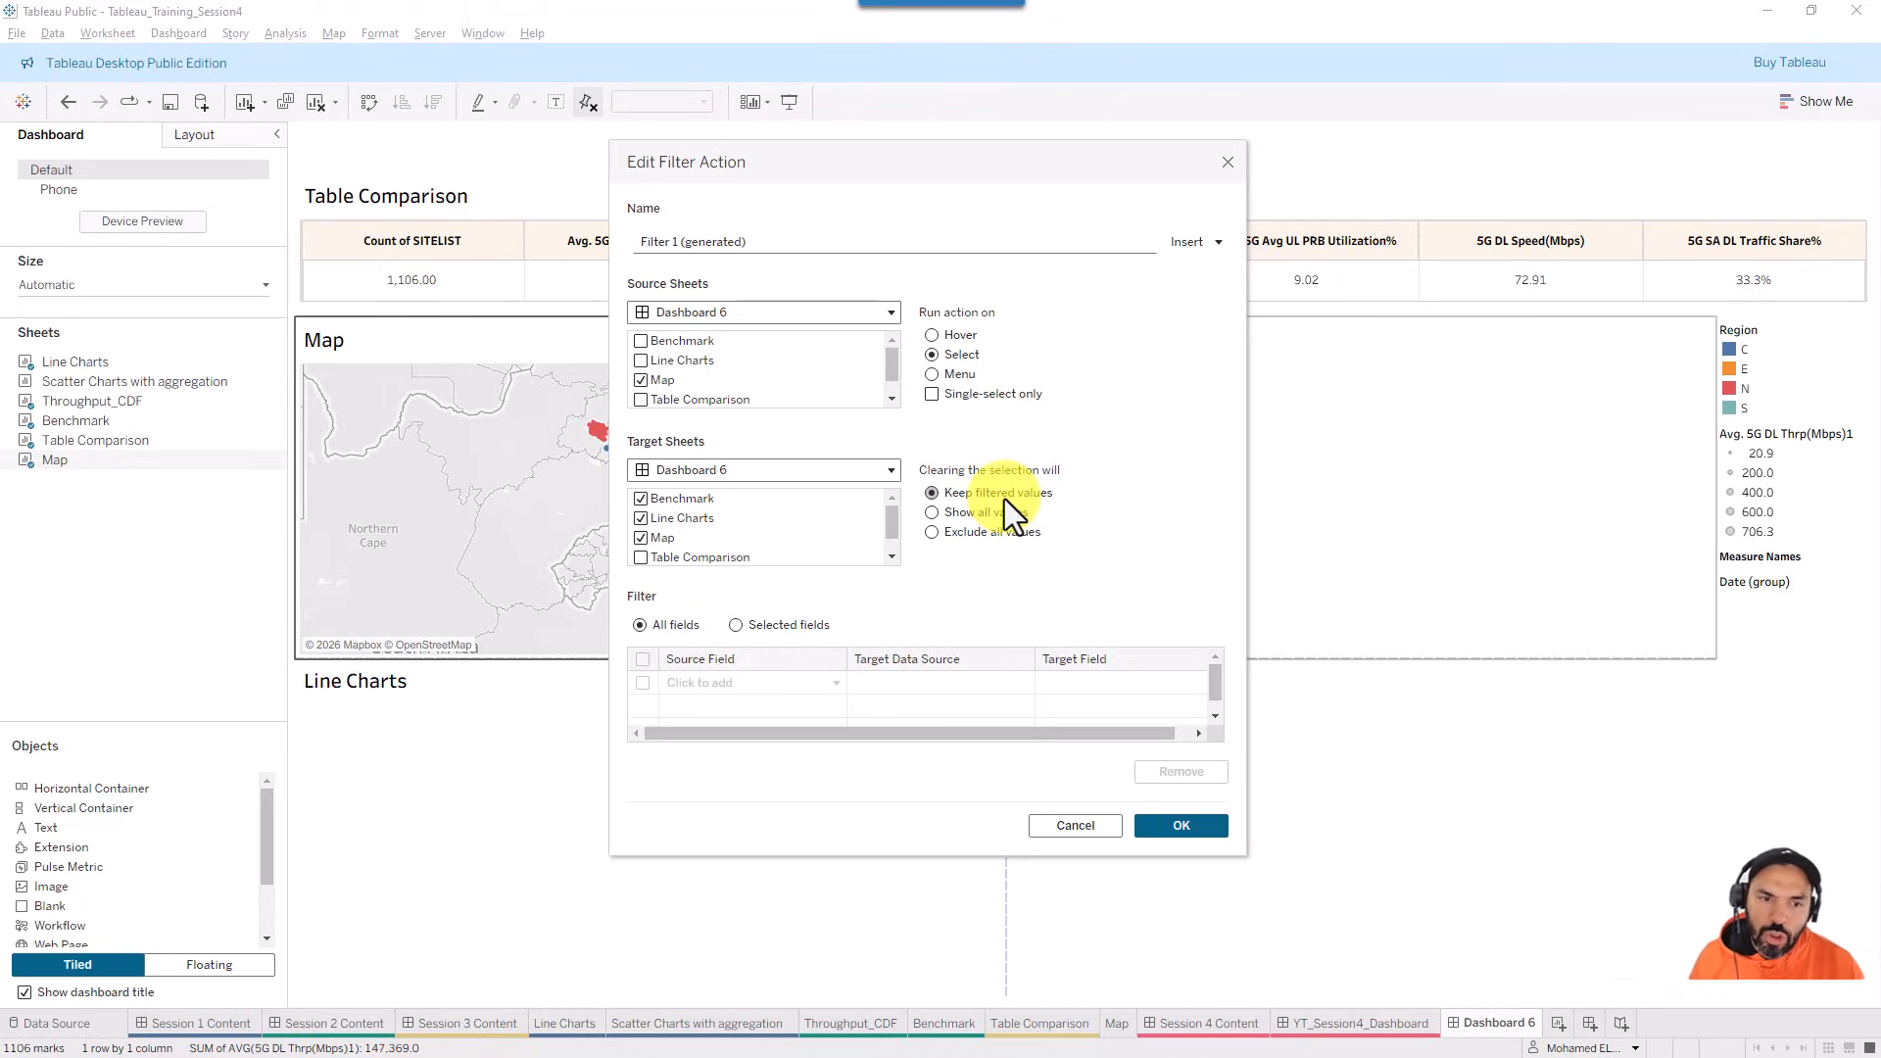
click(980, 513)
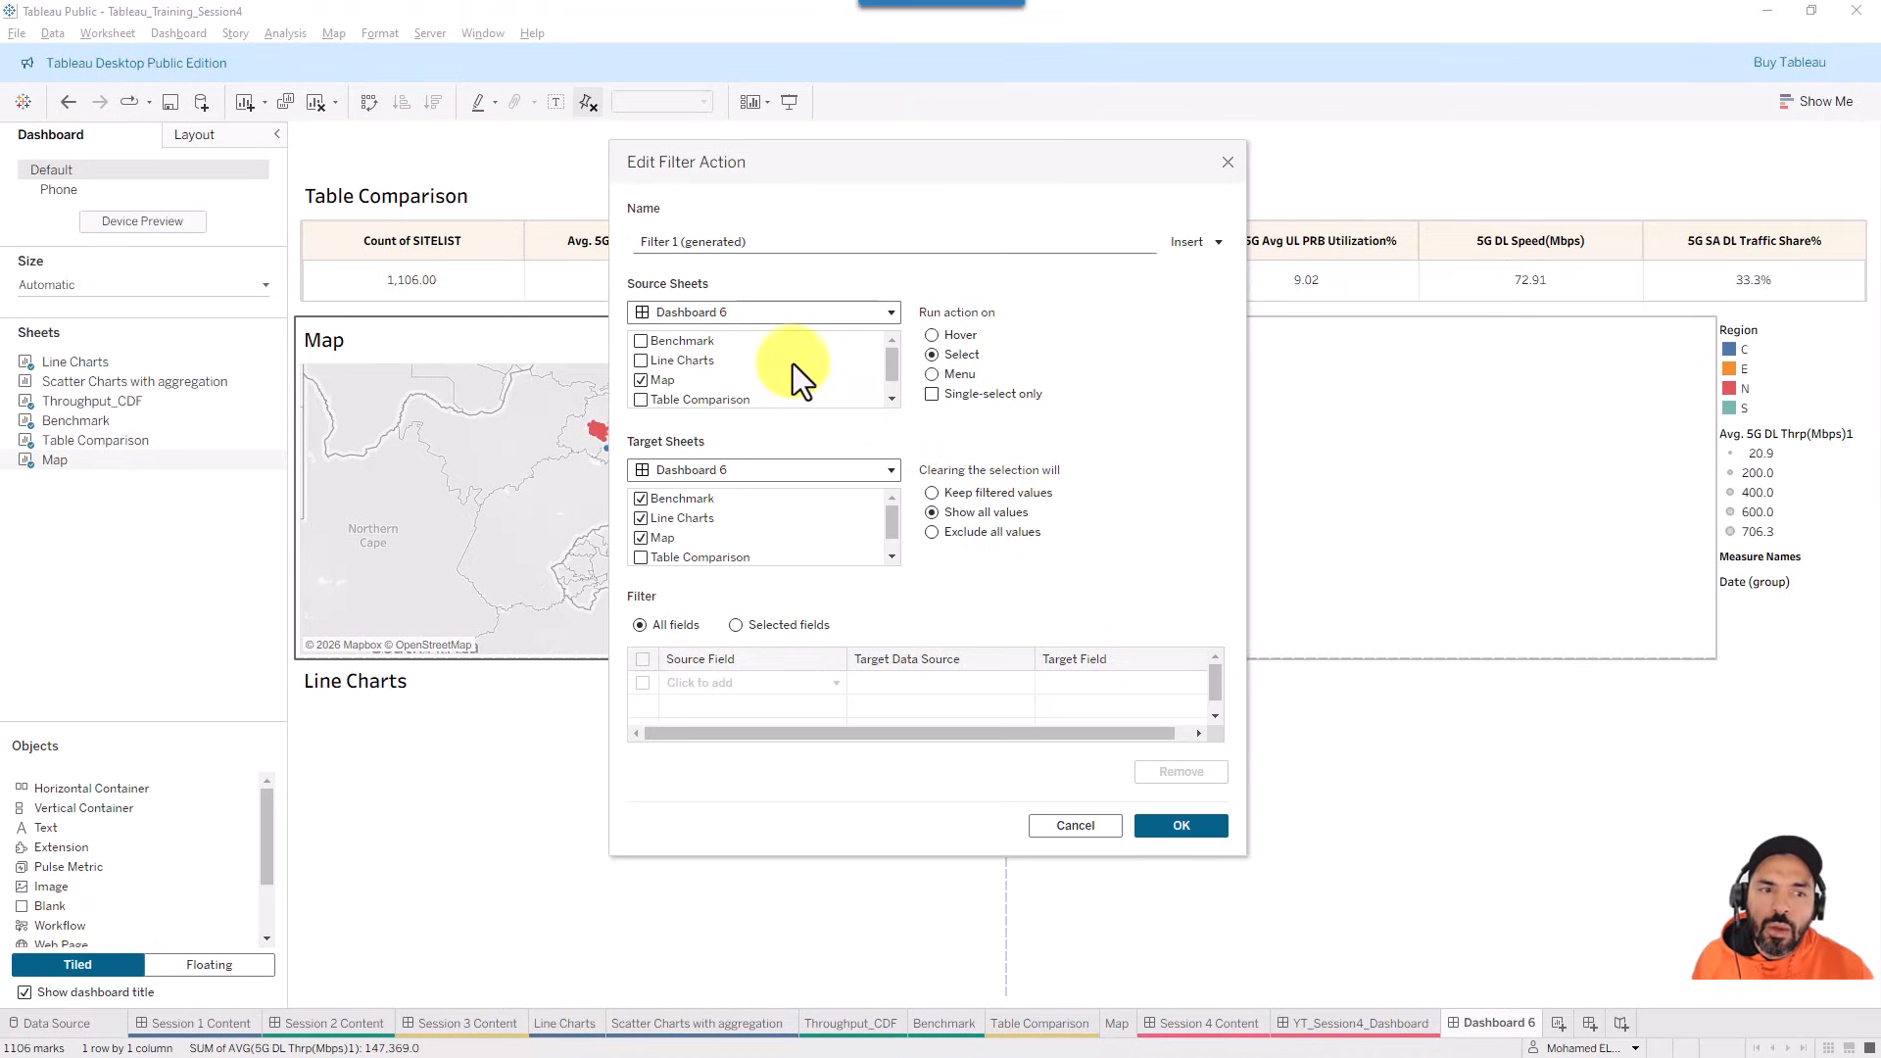
- Add Benchmark, Line Charts and Table Comparison as source sheets and Table Comparison as a target sheet, and confirm the action changes
click(685, 345)
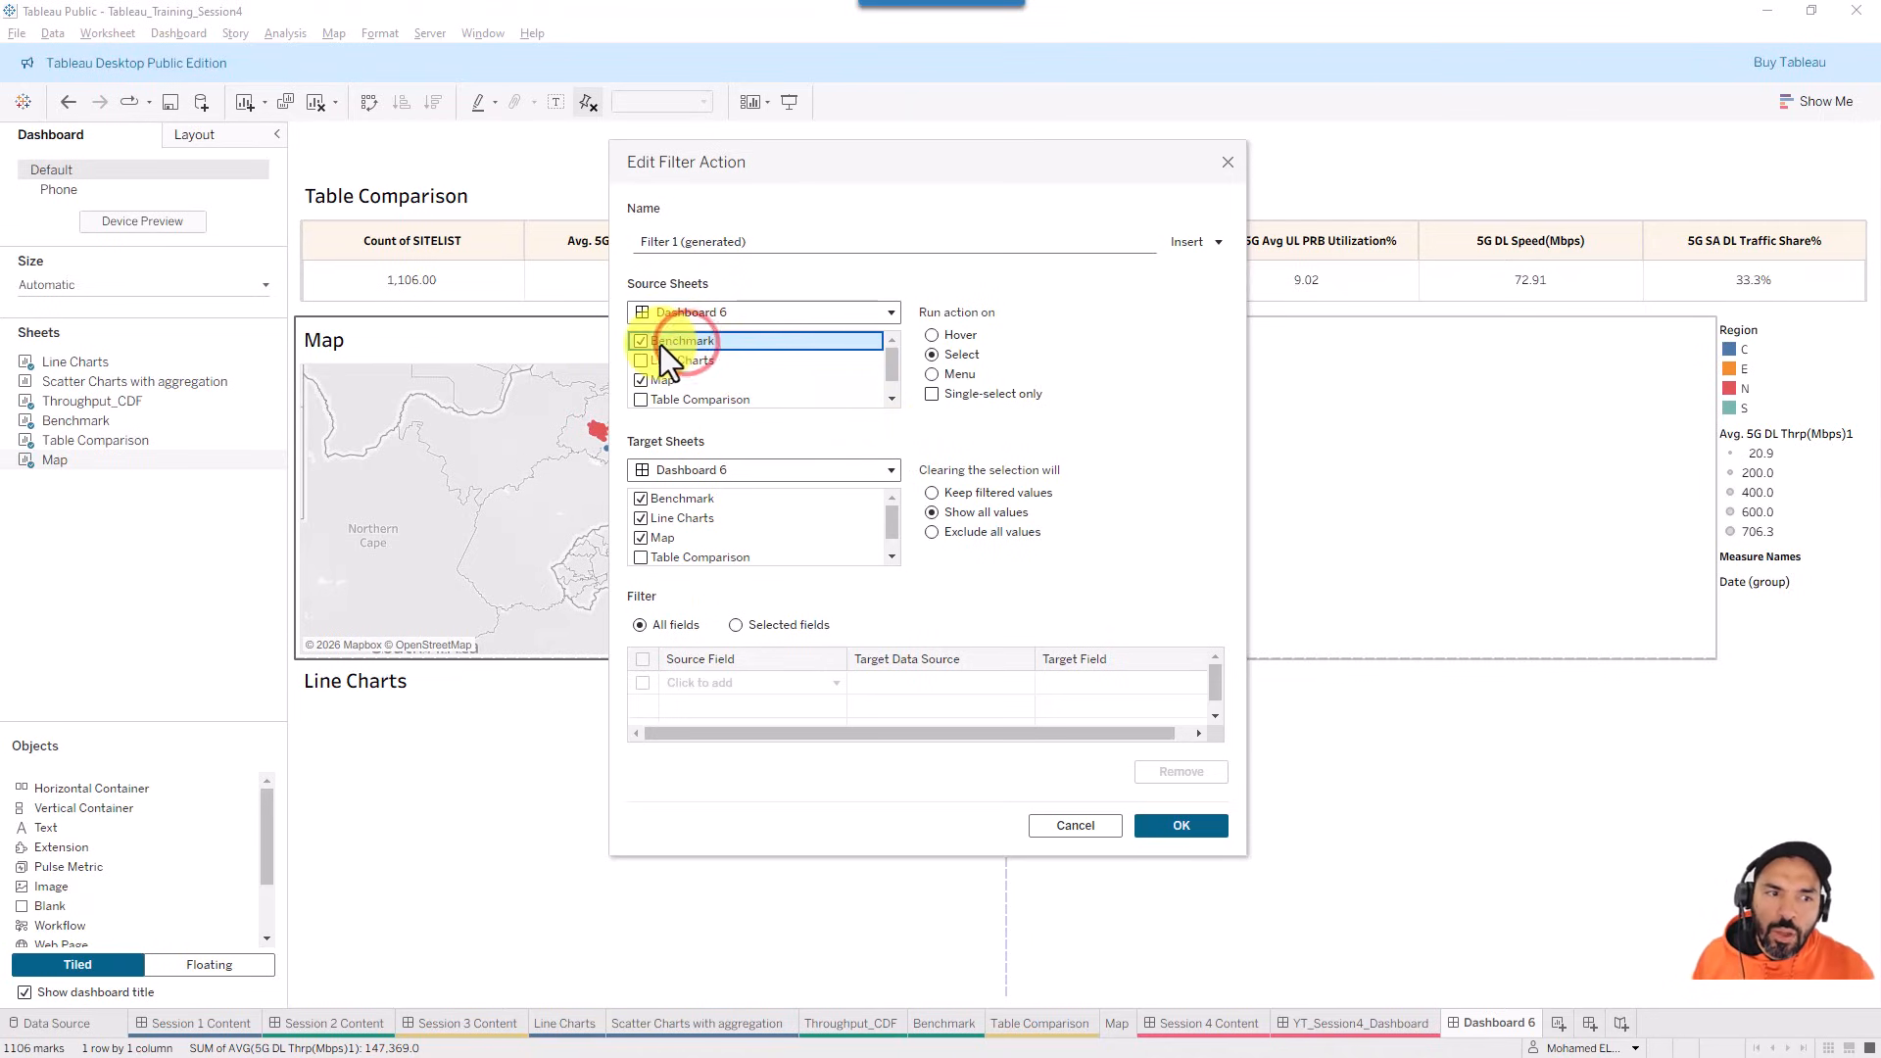
click(639, 360)
click(642, 400)
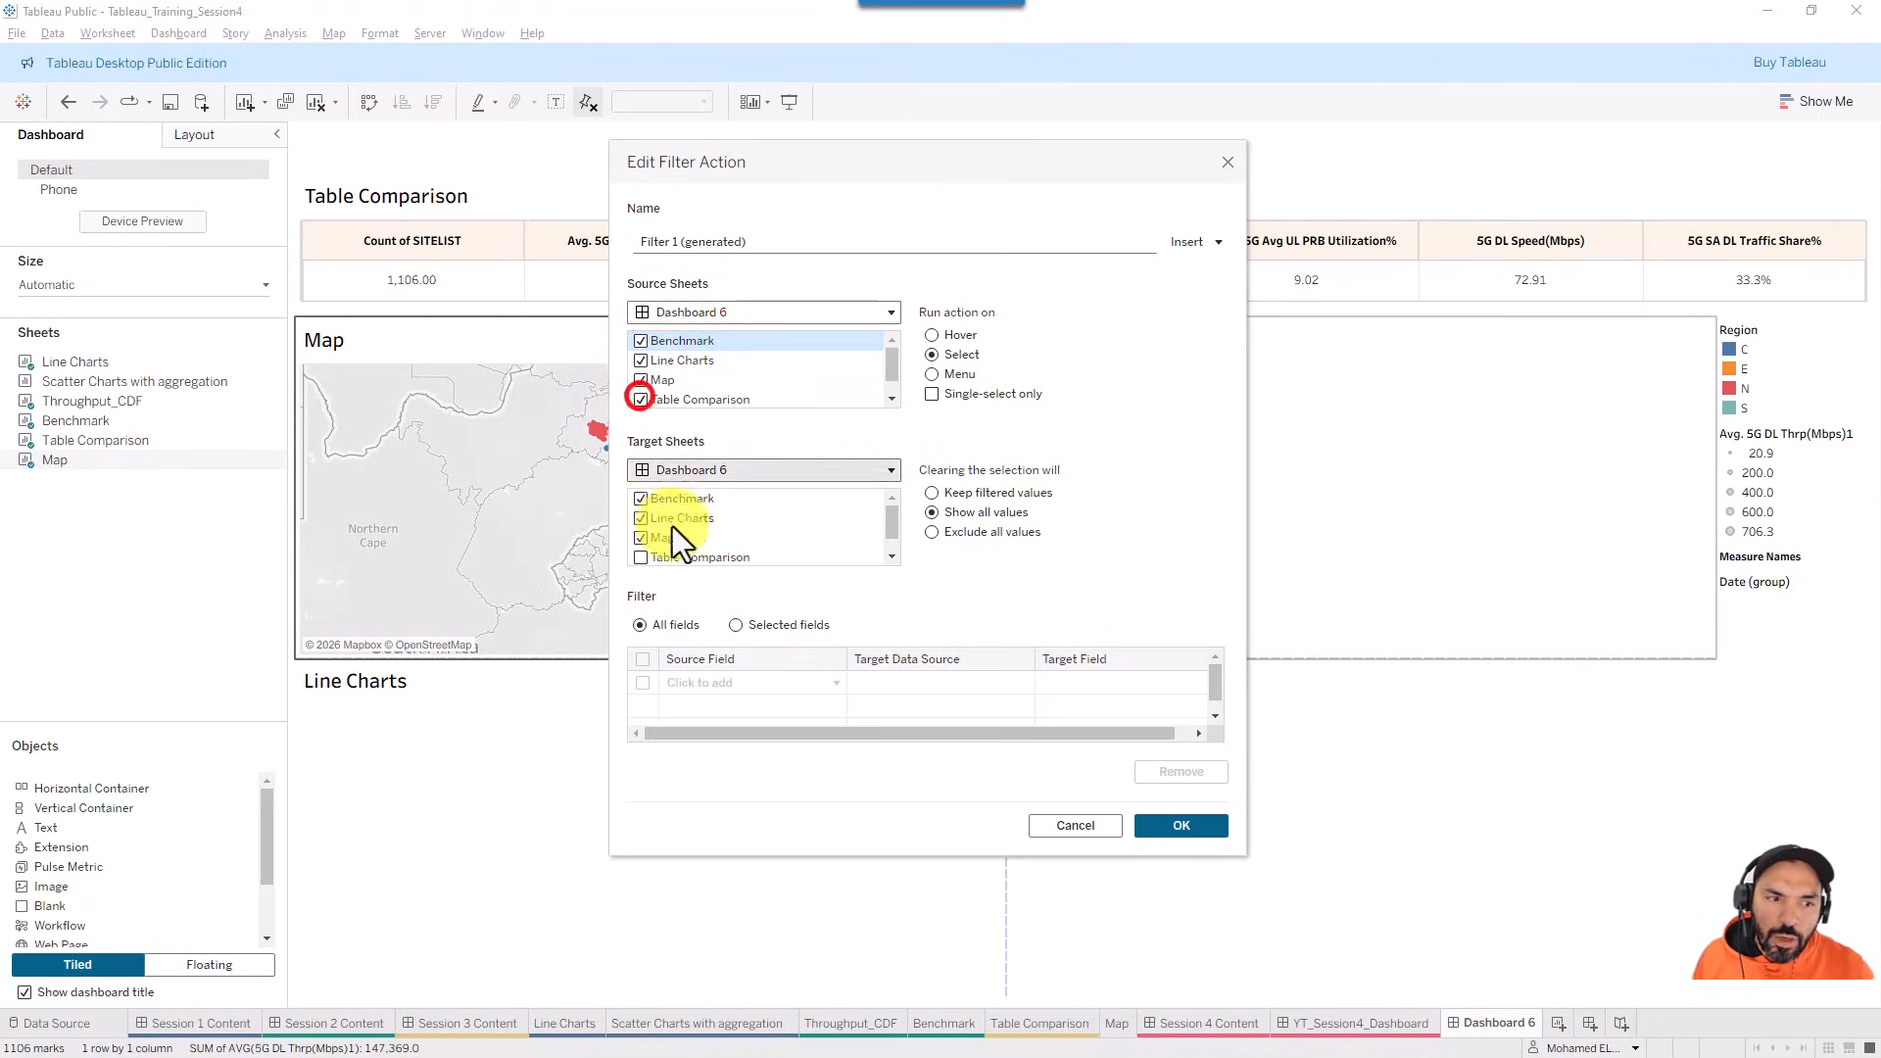
click(637, 557)
scroll(723, 529, down, 1)
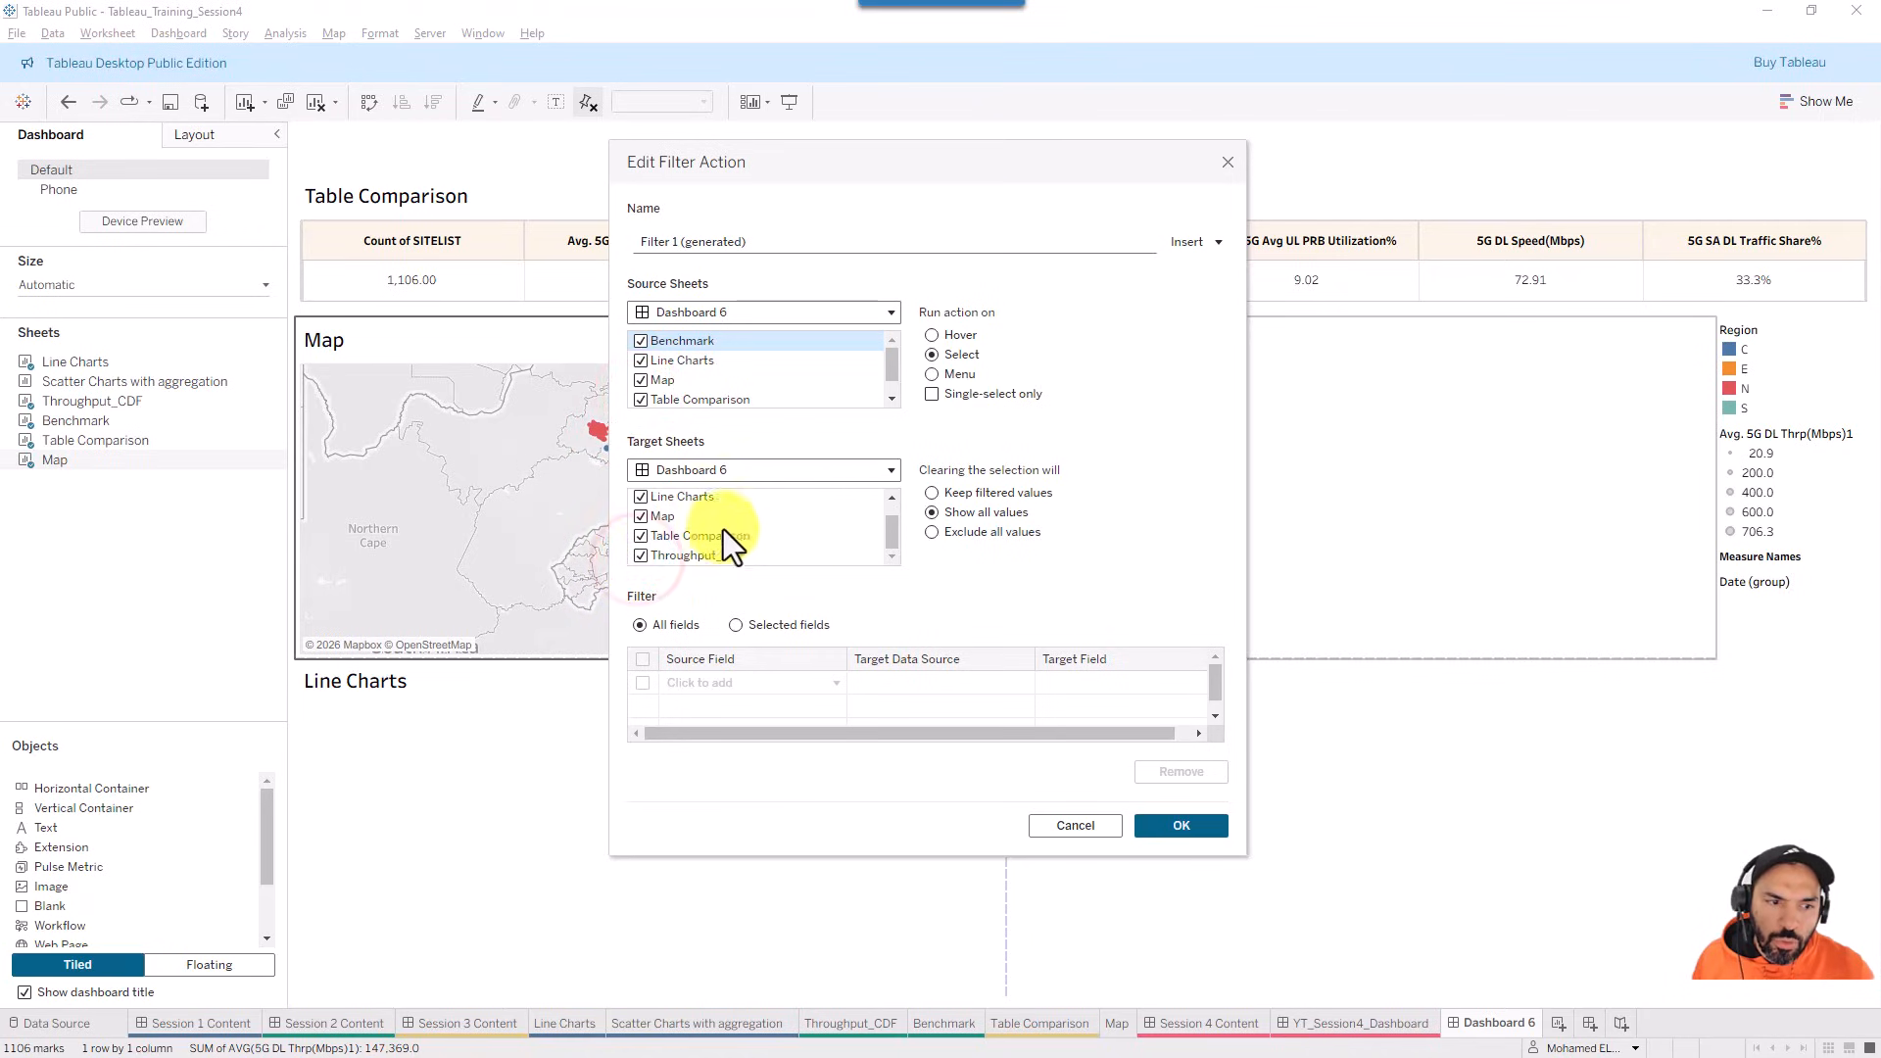
scroll(733, 519, up, 1)
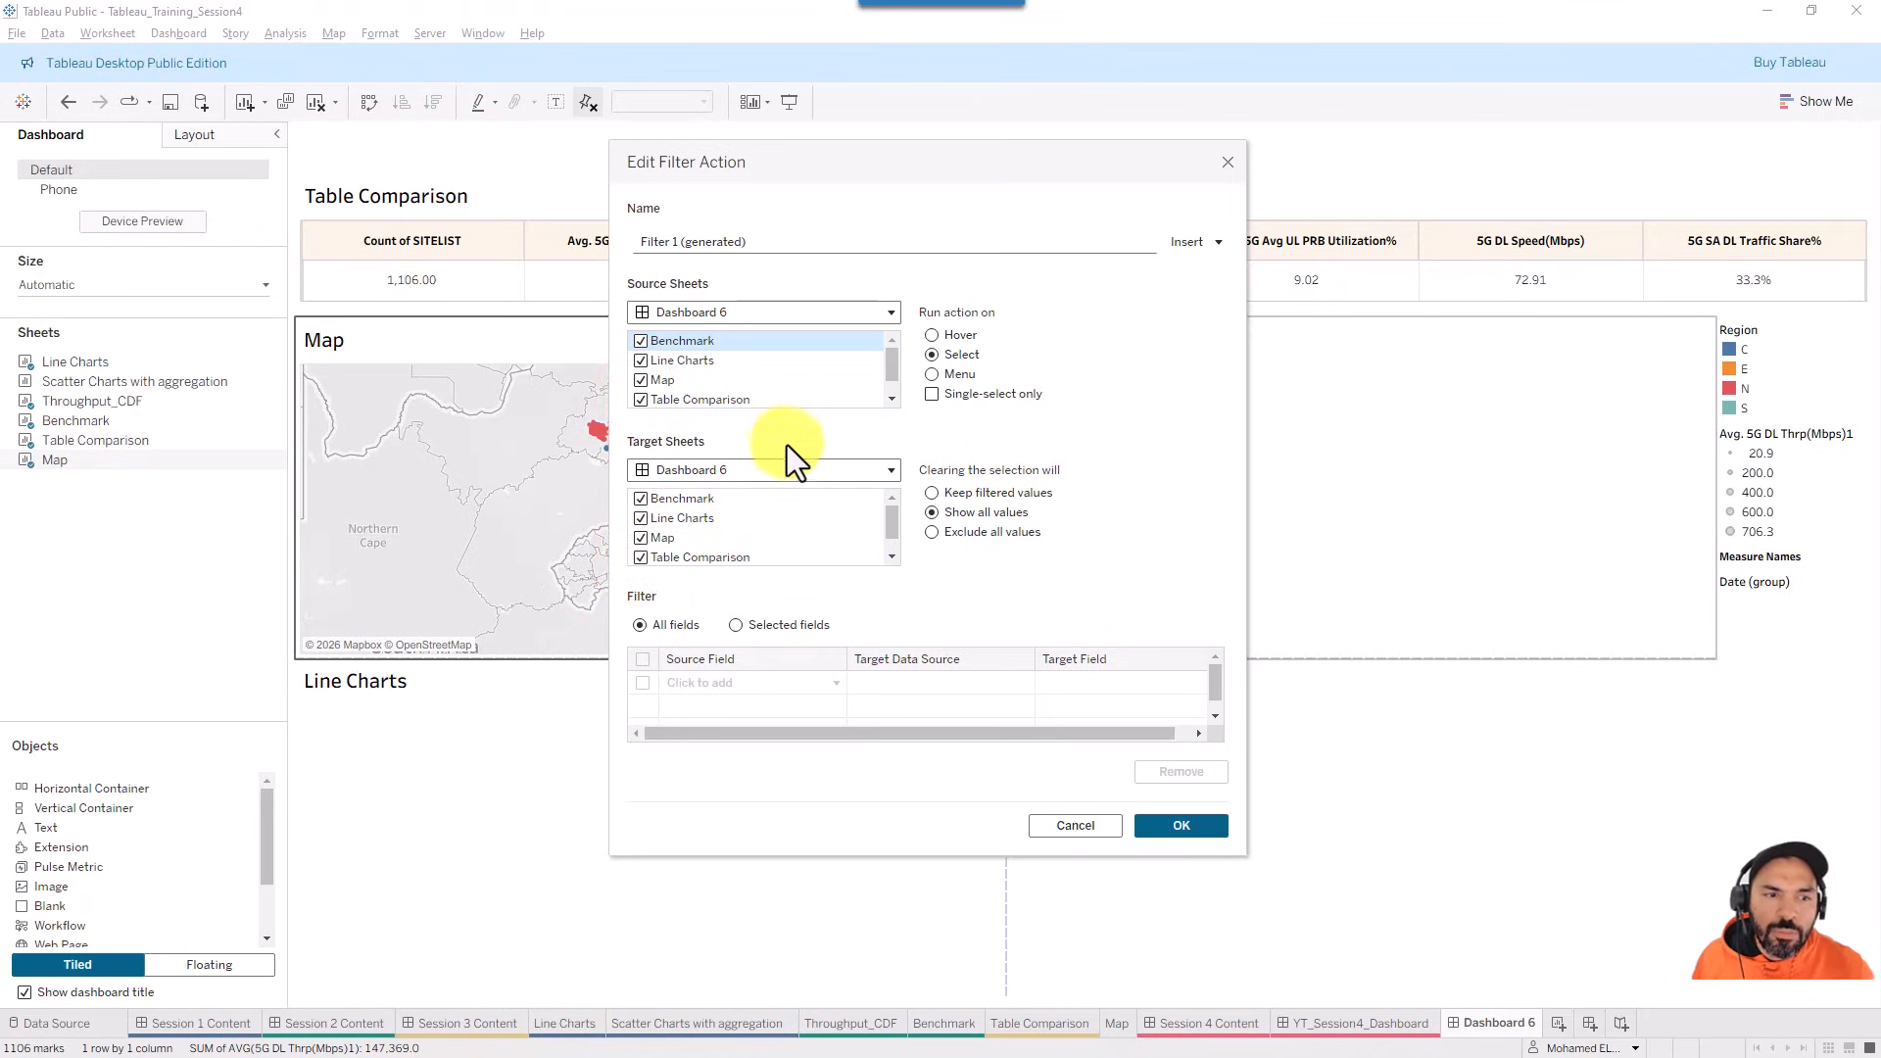
click(1181, 826)
click(1151, 686)
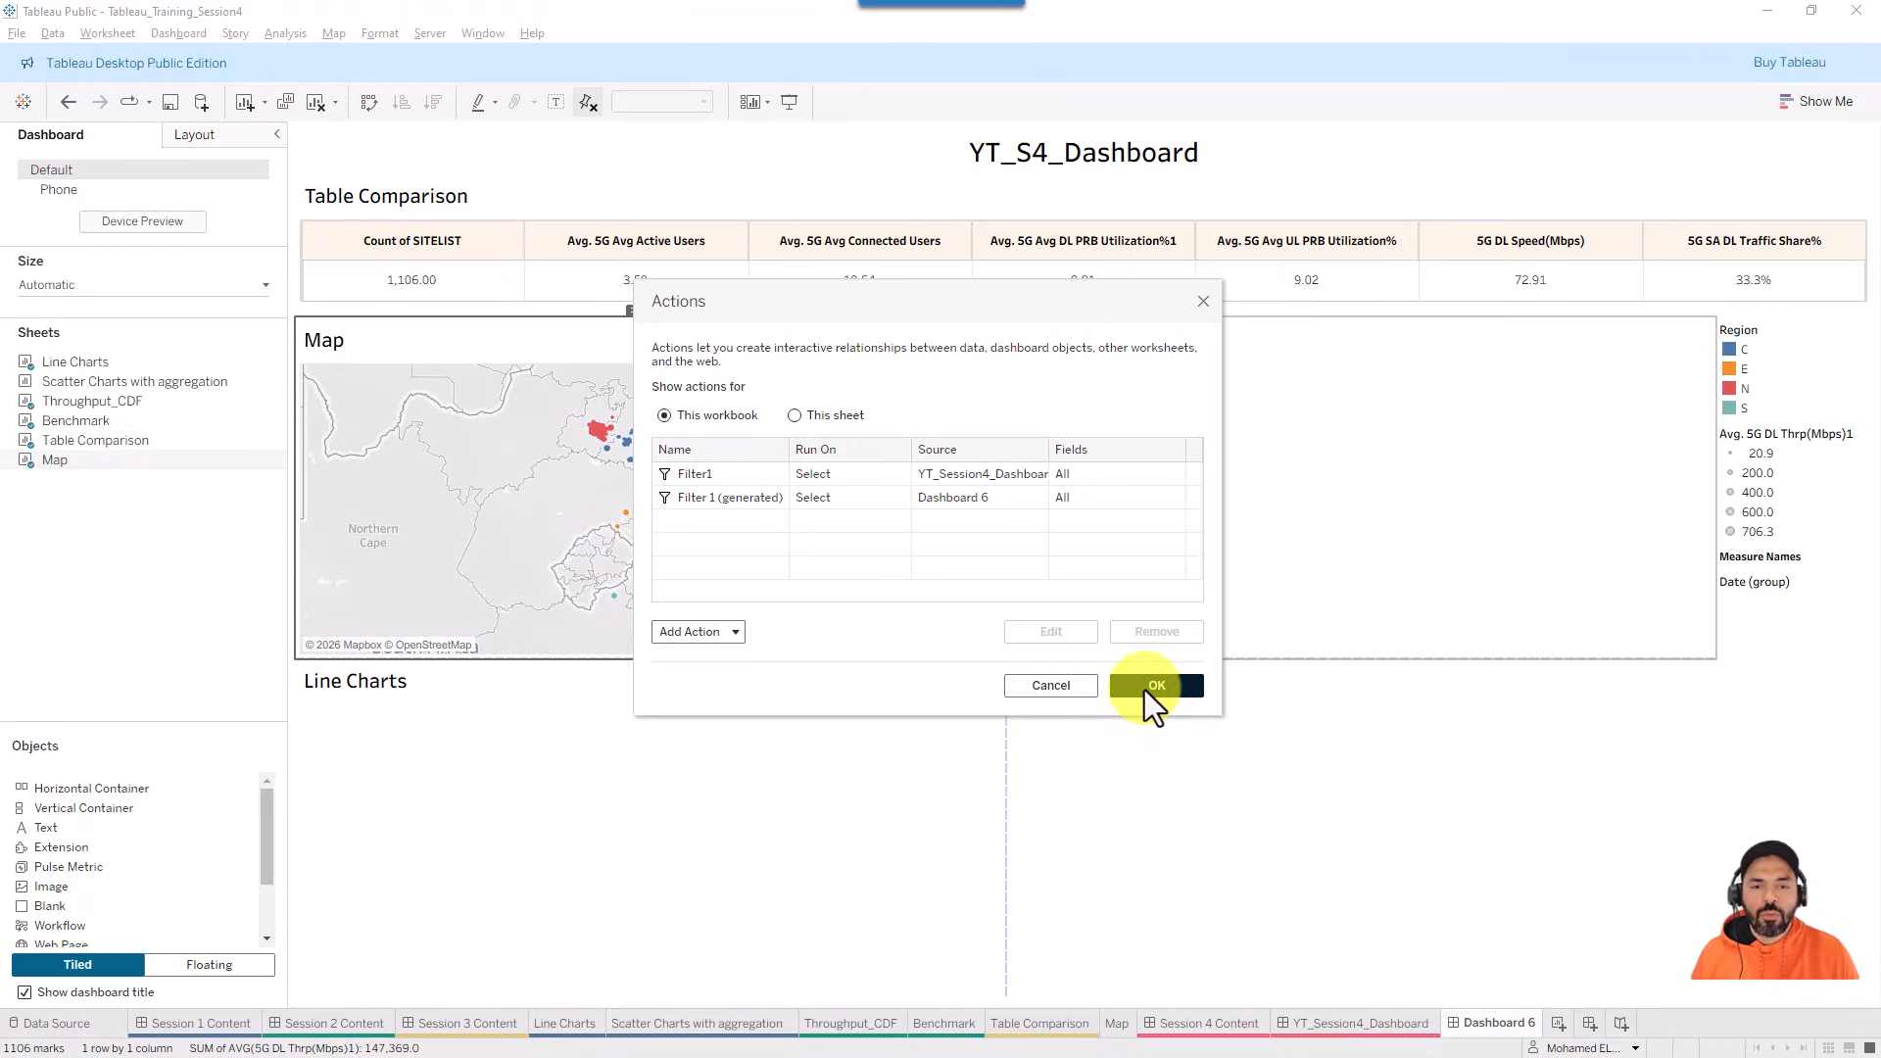
click(1151, 686)
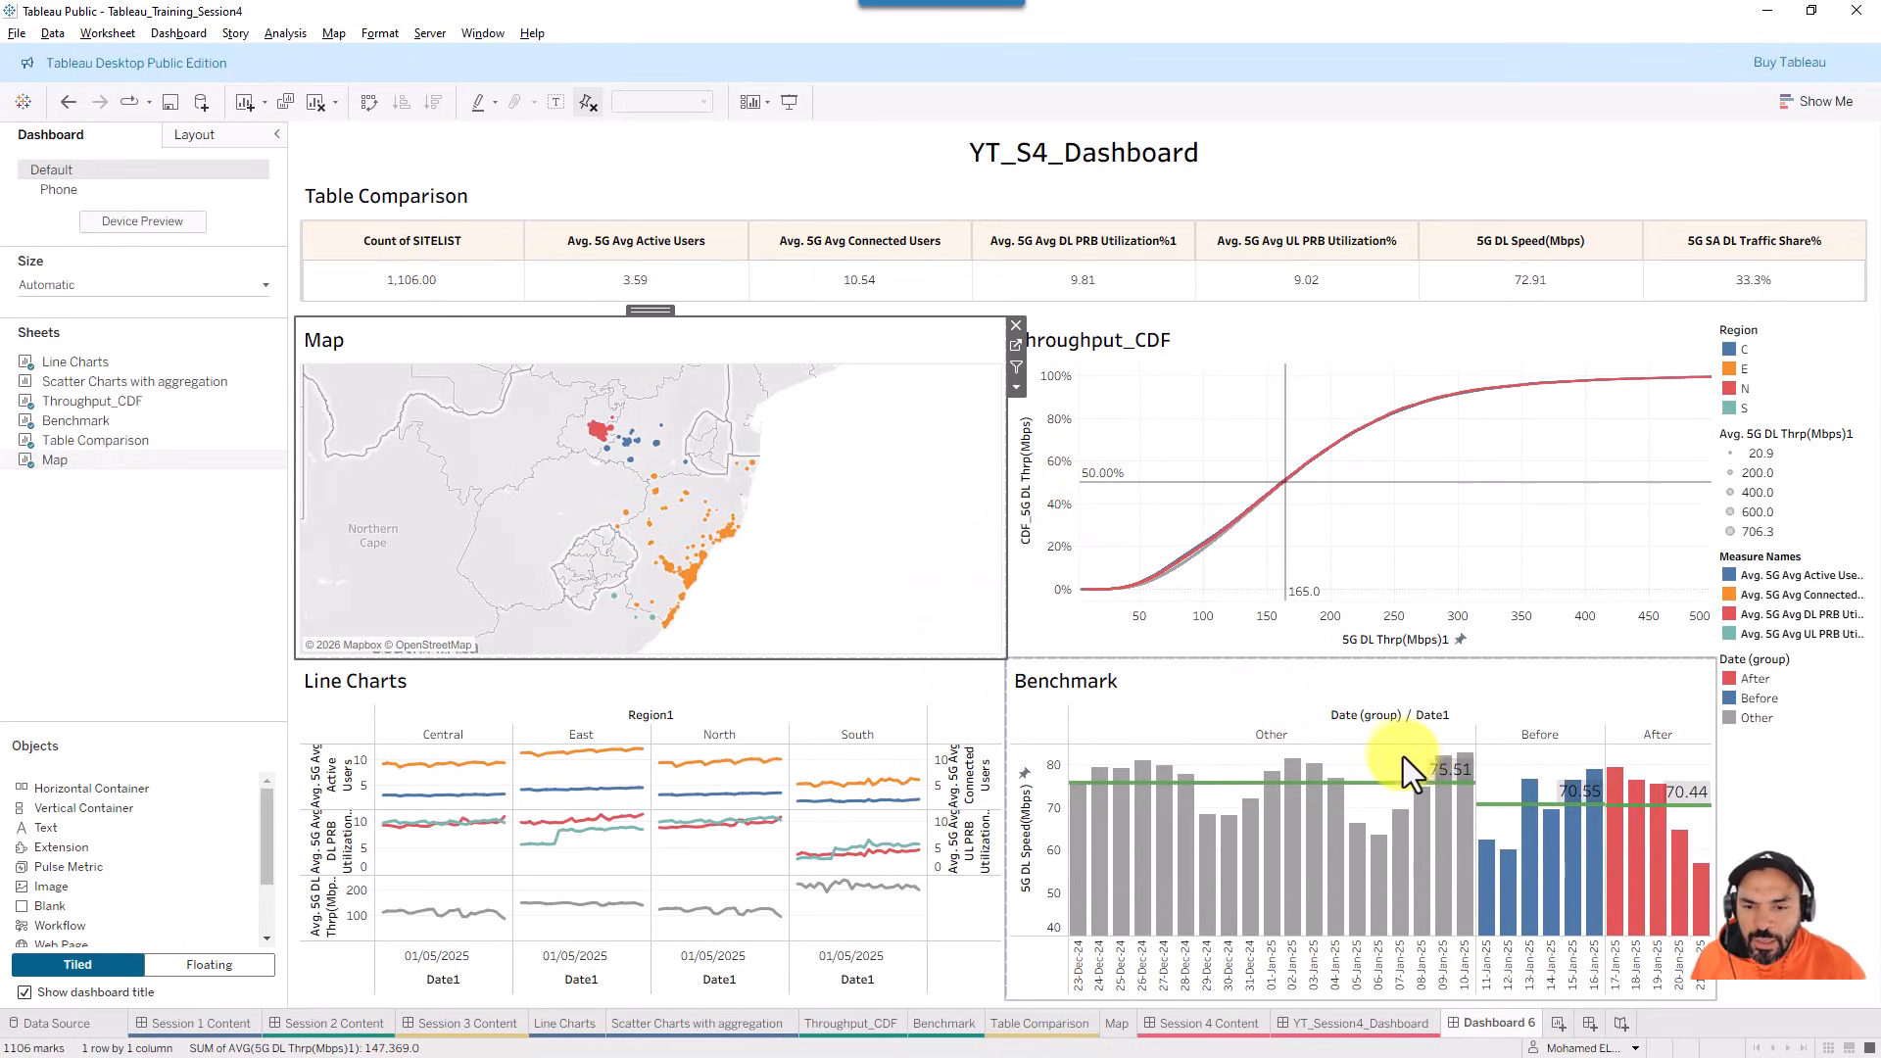
- Test Benchmark as a filter source by selecting its latest 15 dates, selecting only the 25-Dec-24 bar, and clearing the selection
drag(1403, 756, 1711, 936)
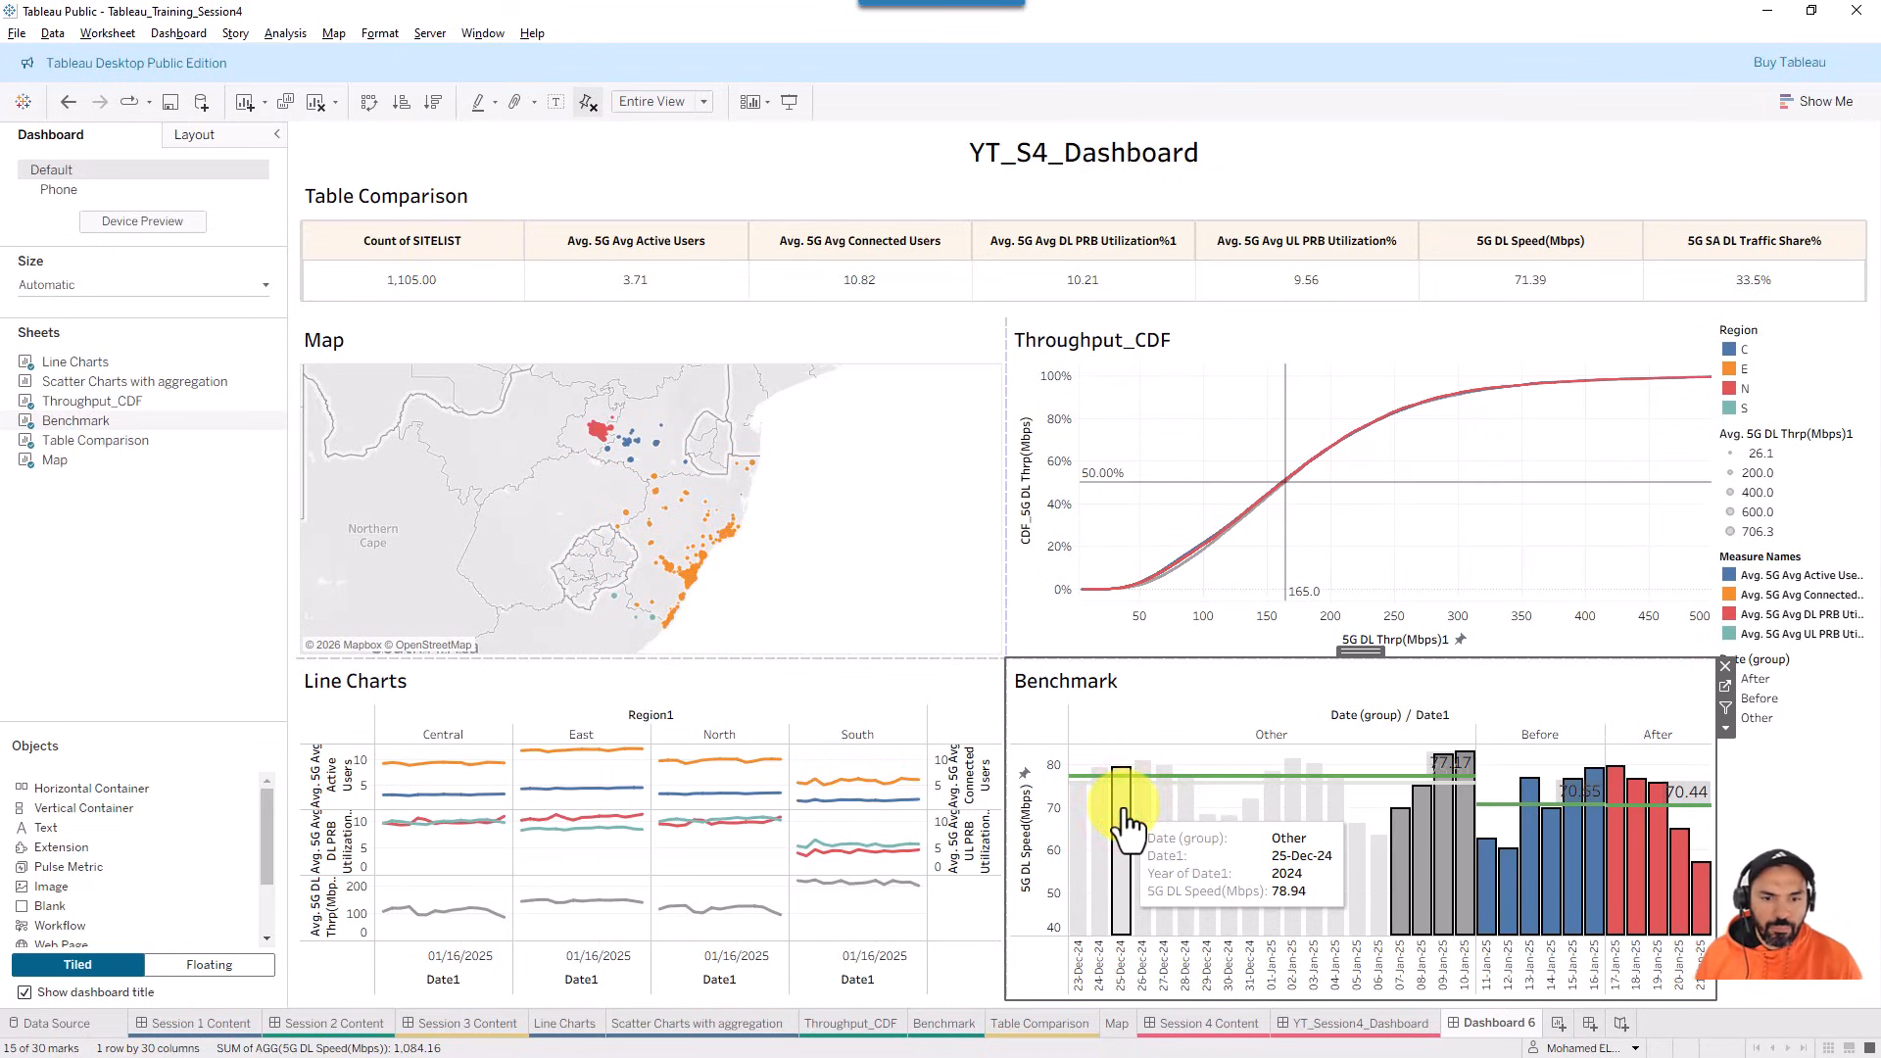
click(1123, 823)
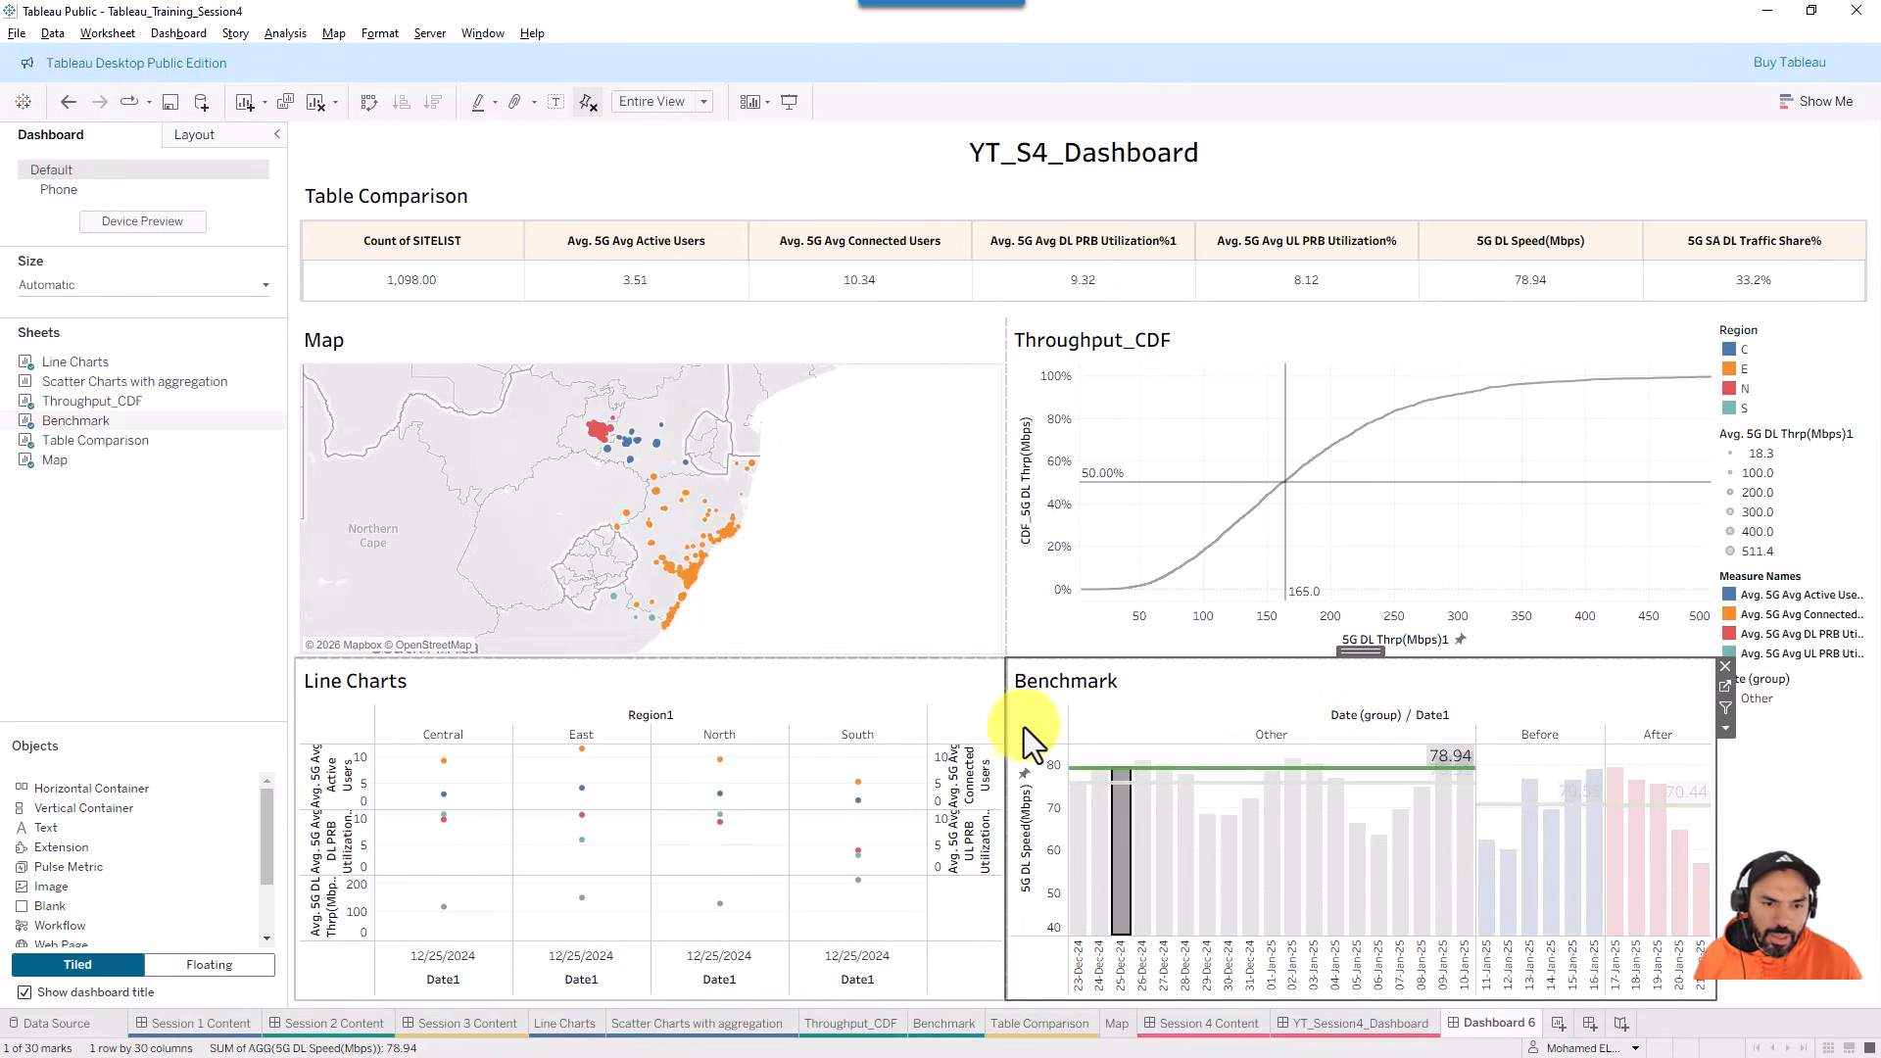
mouse_move(1123, 823)
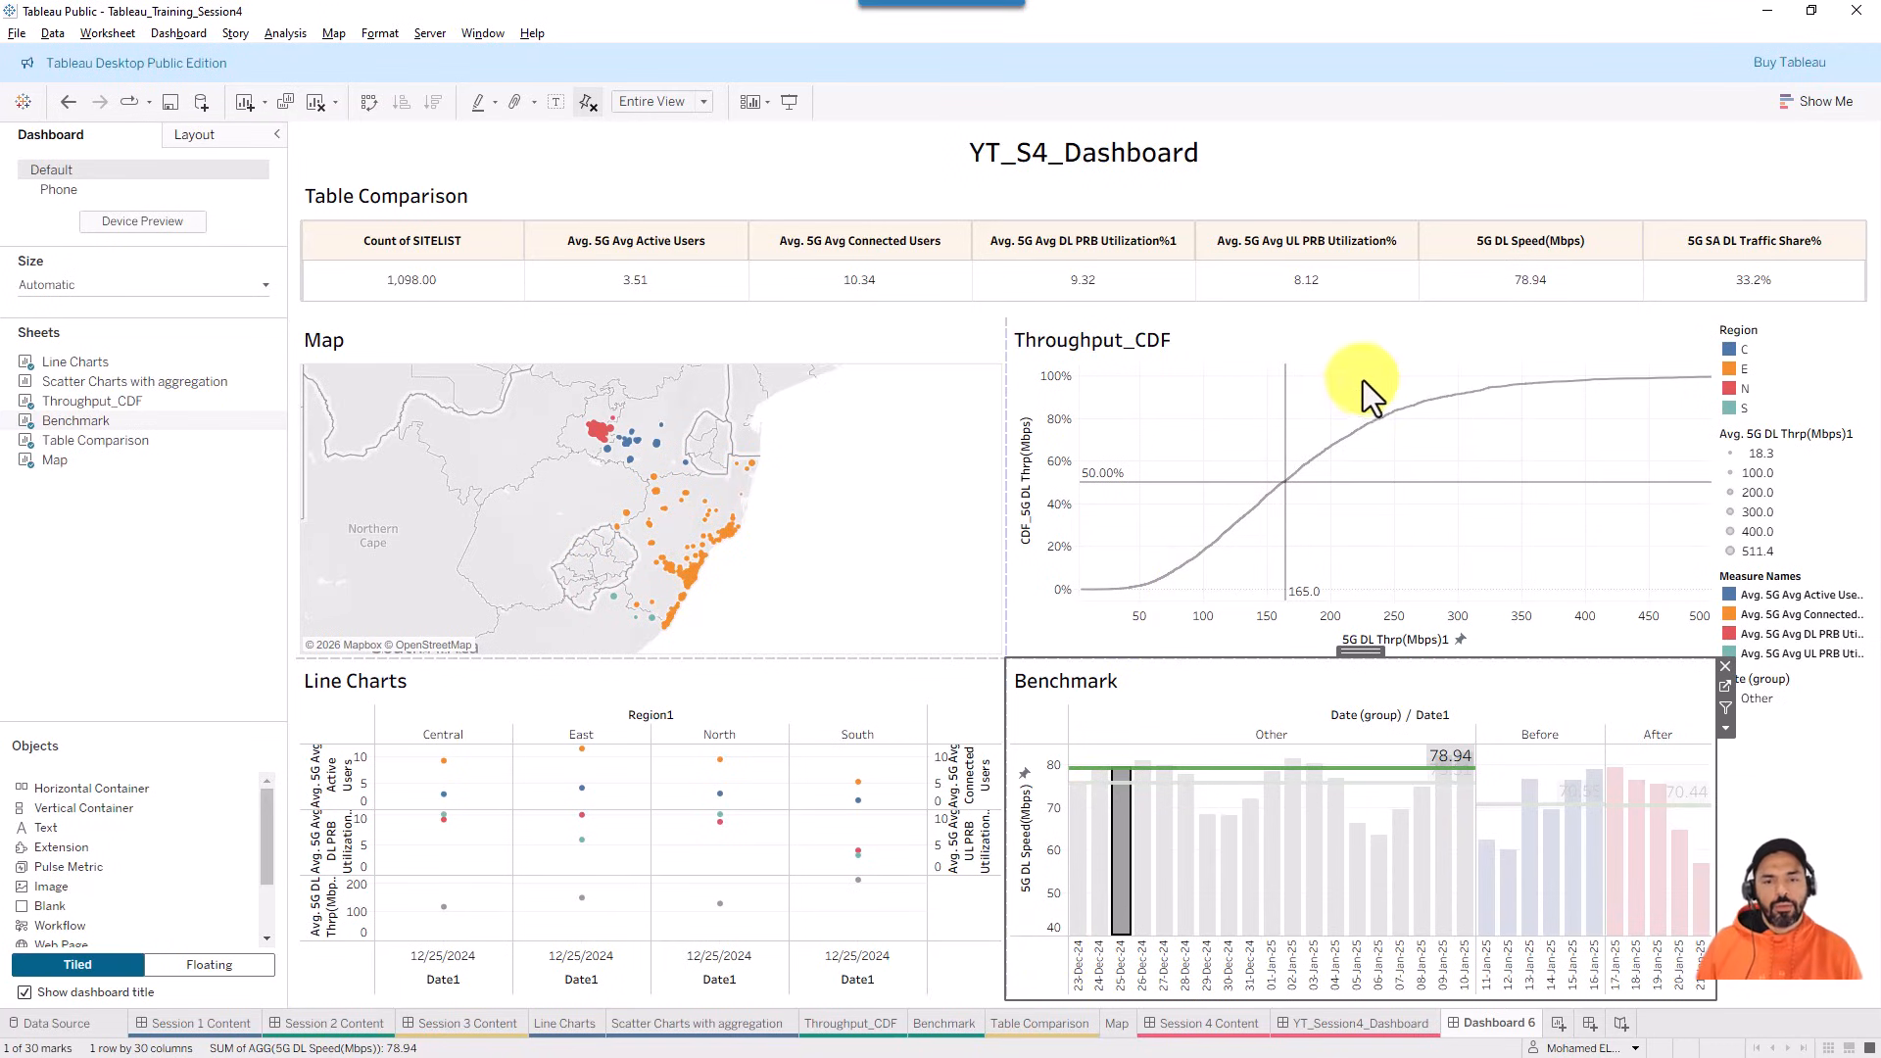
click(1116, 893)
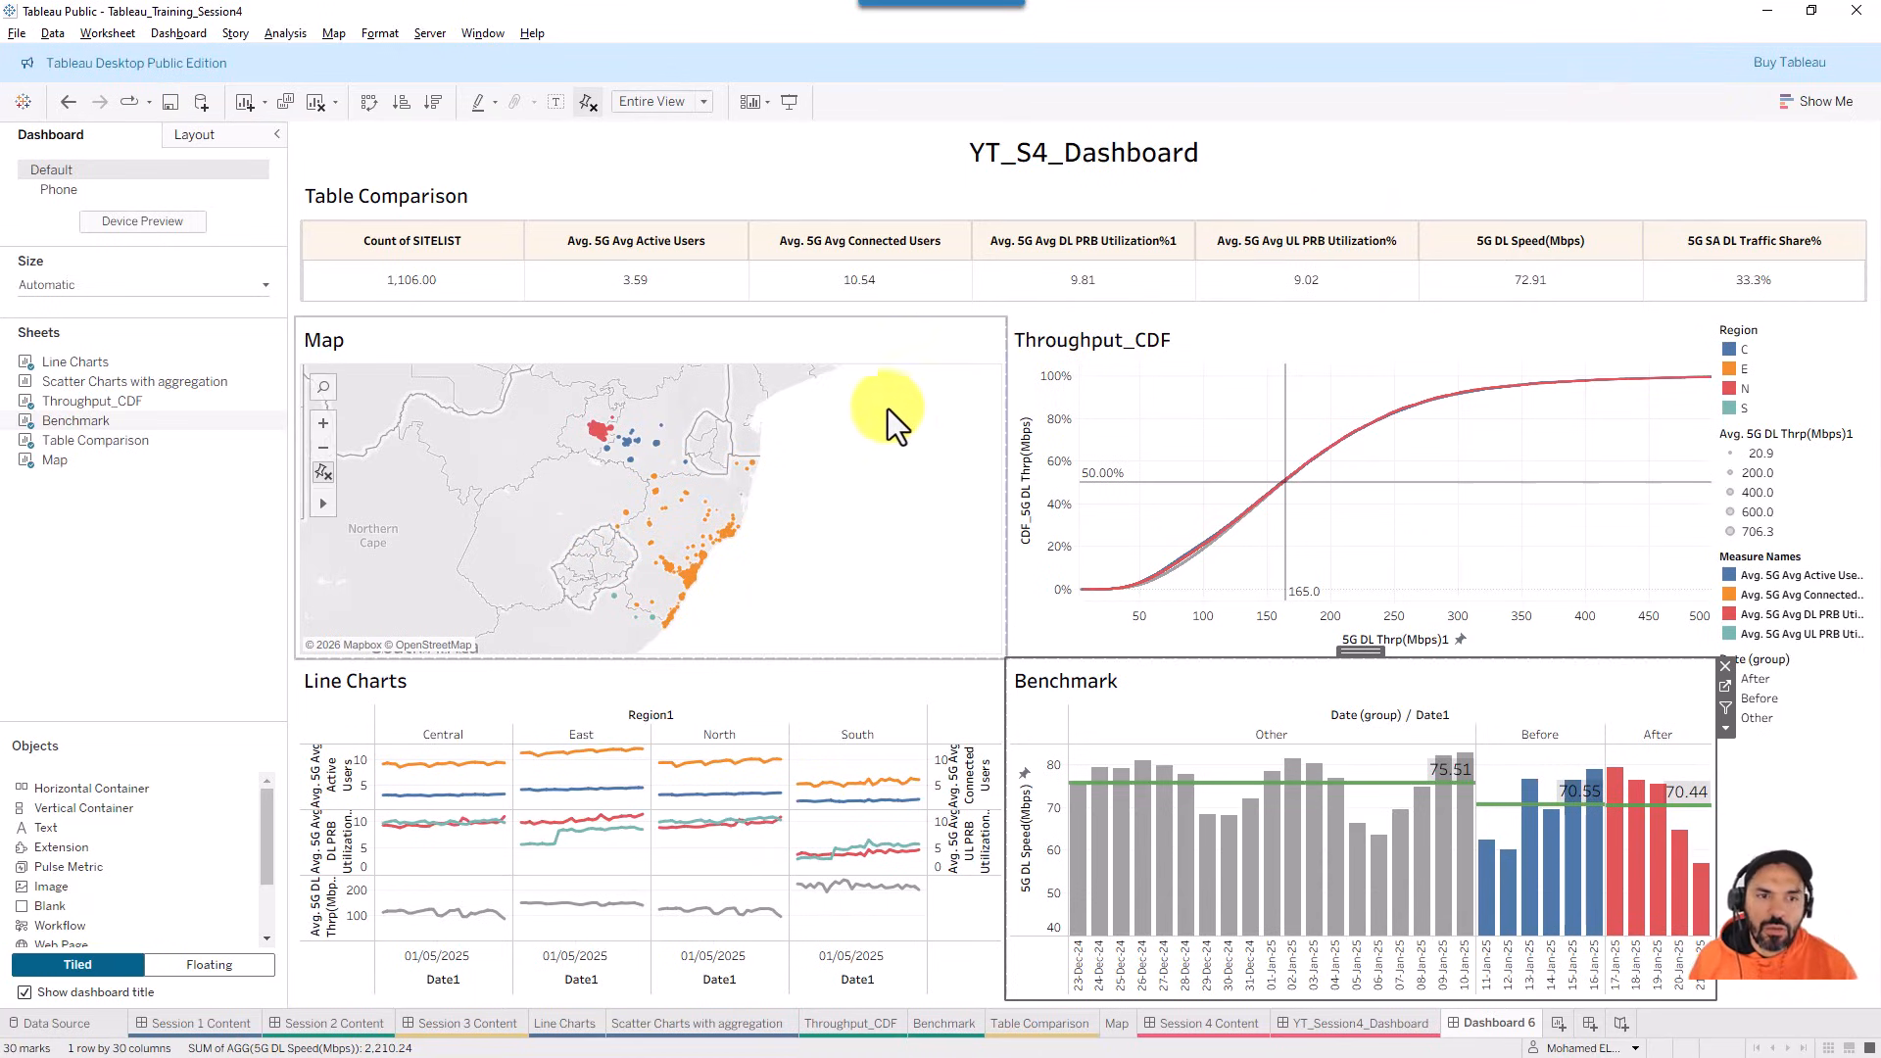
- Review the Filter 1 (generated) action without editing it, and remove it from the workbook's actions
click(842, 348)
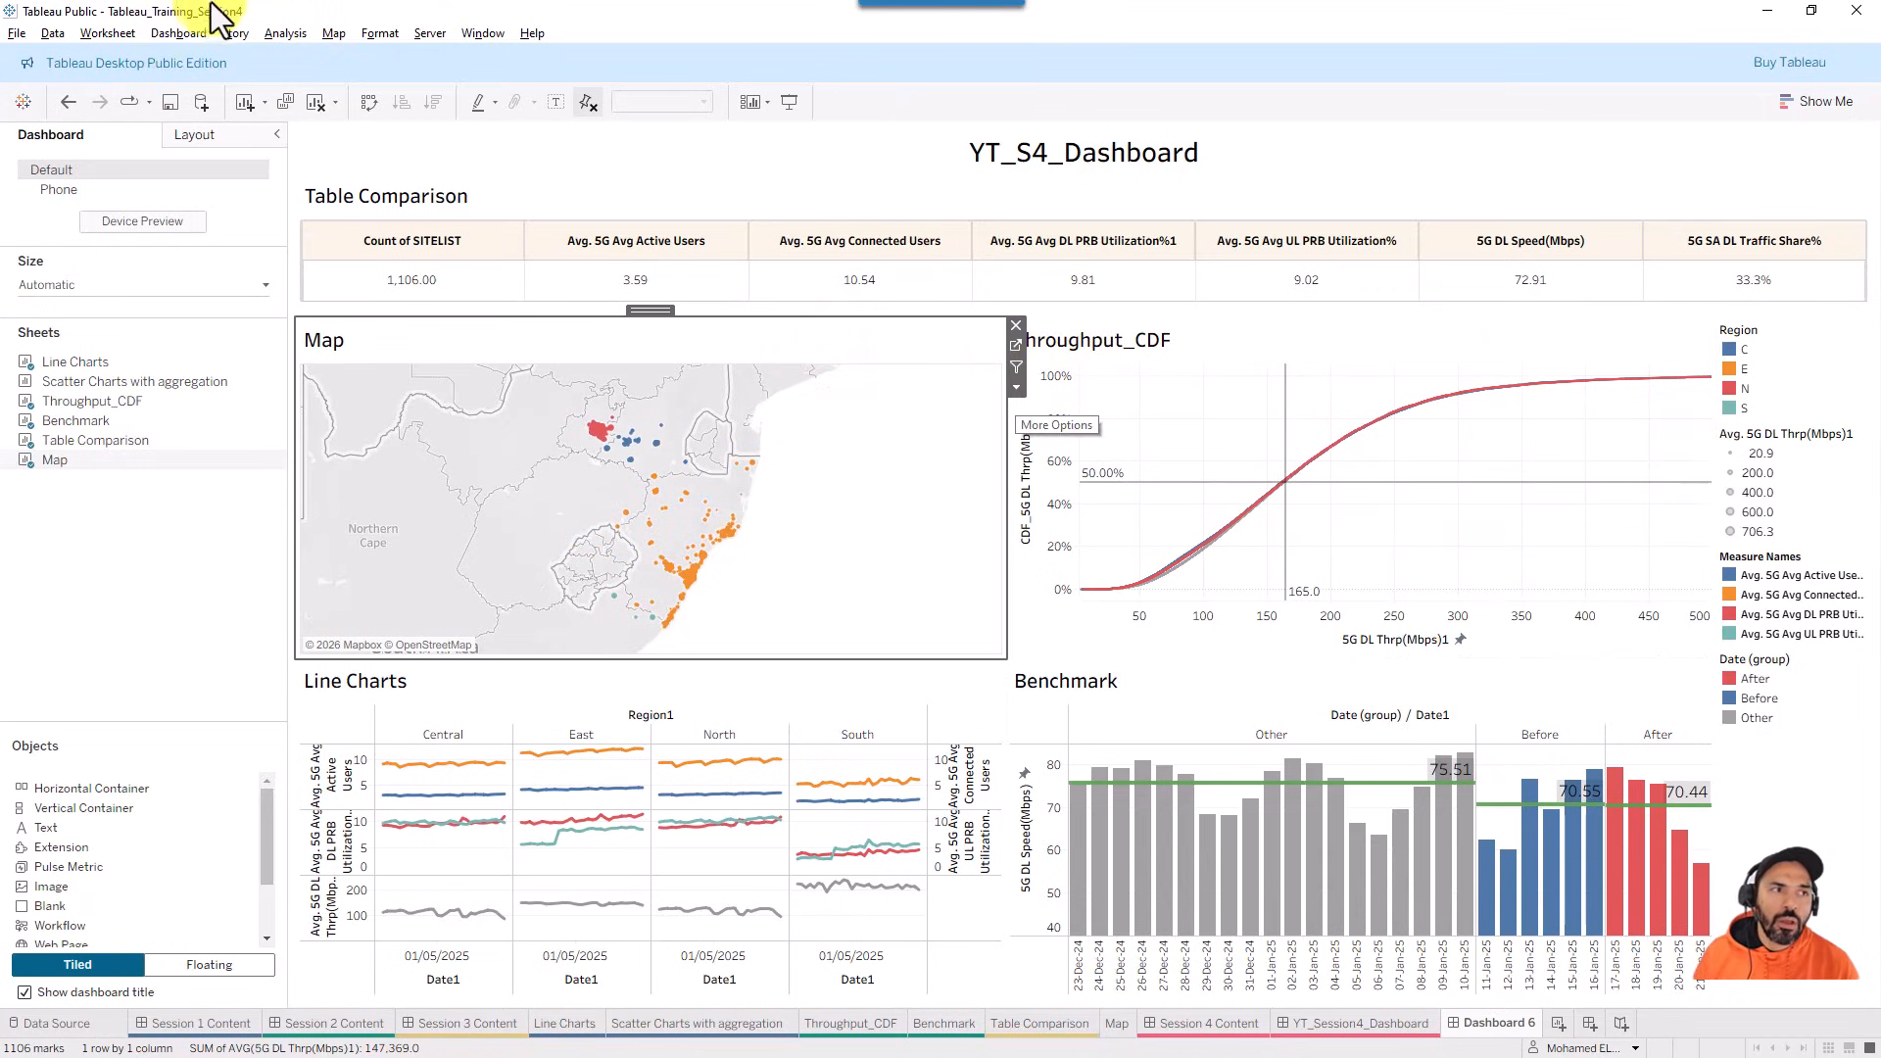
click(178, 35)
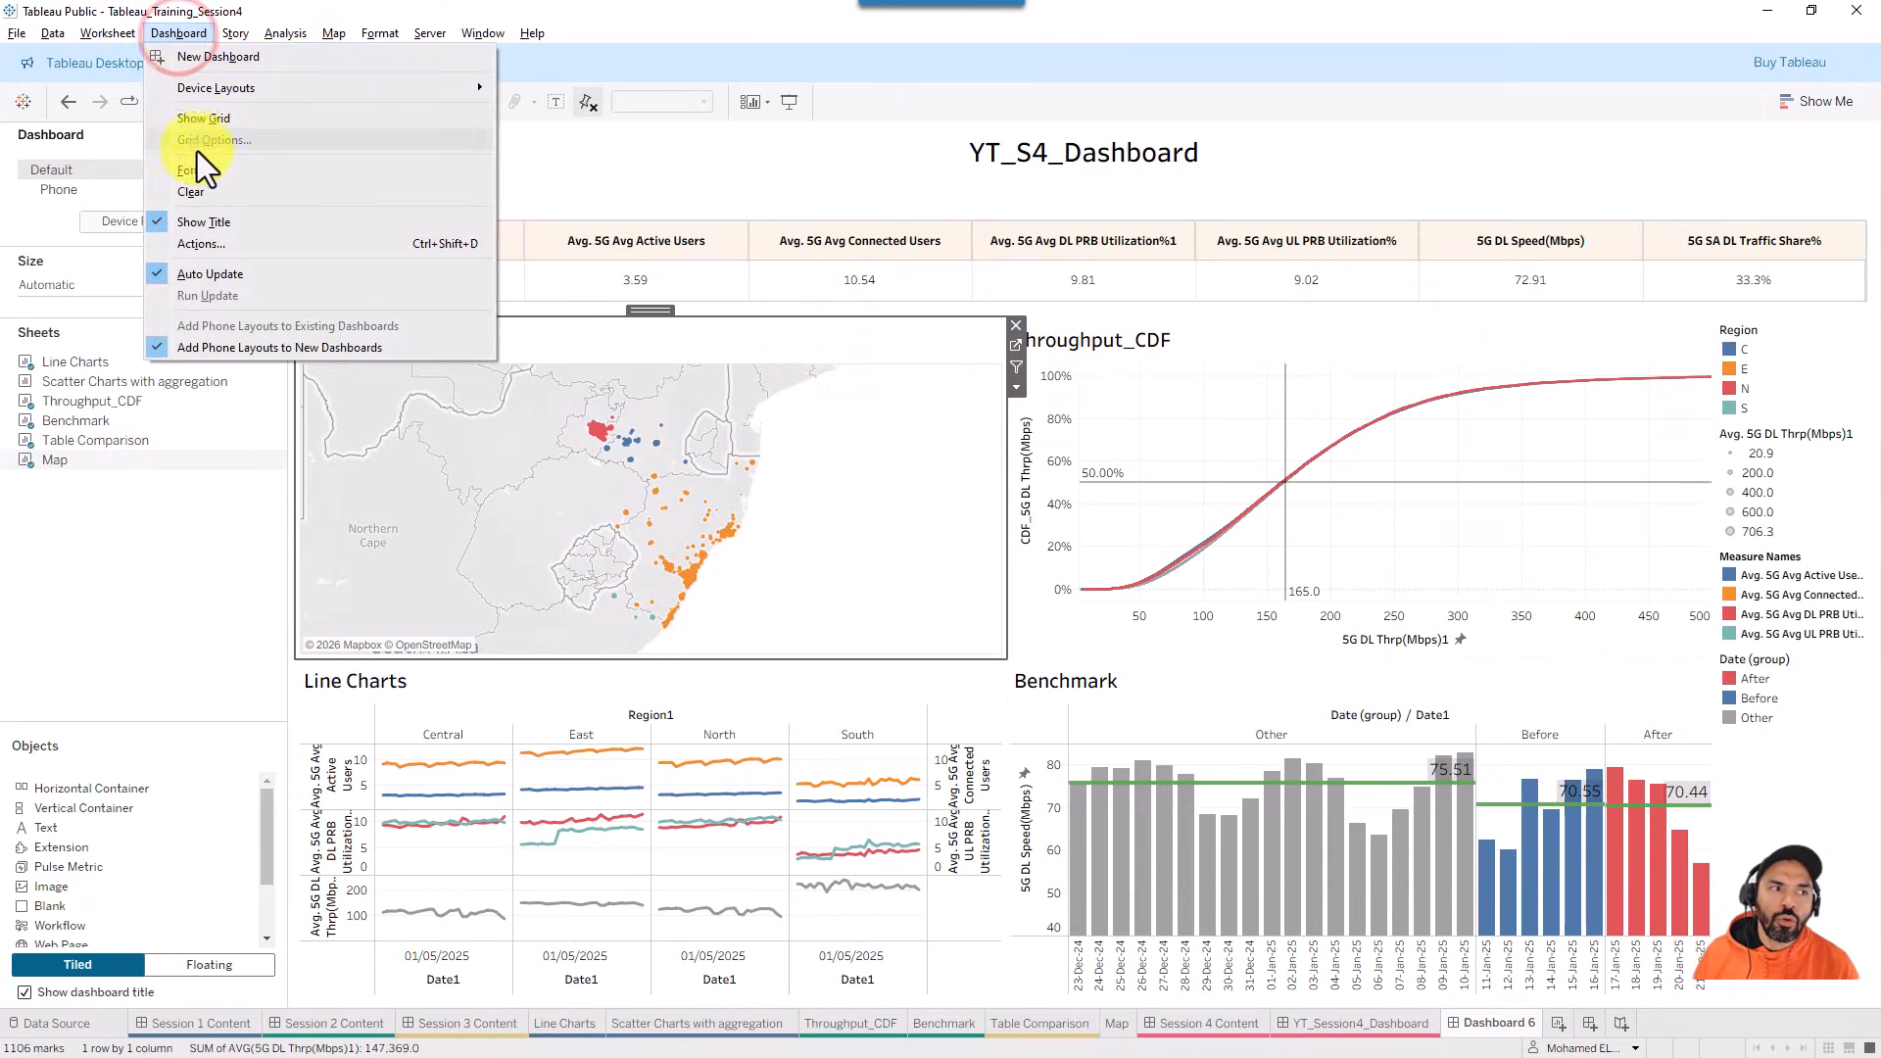
click(197, 245)
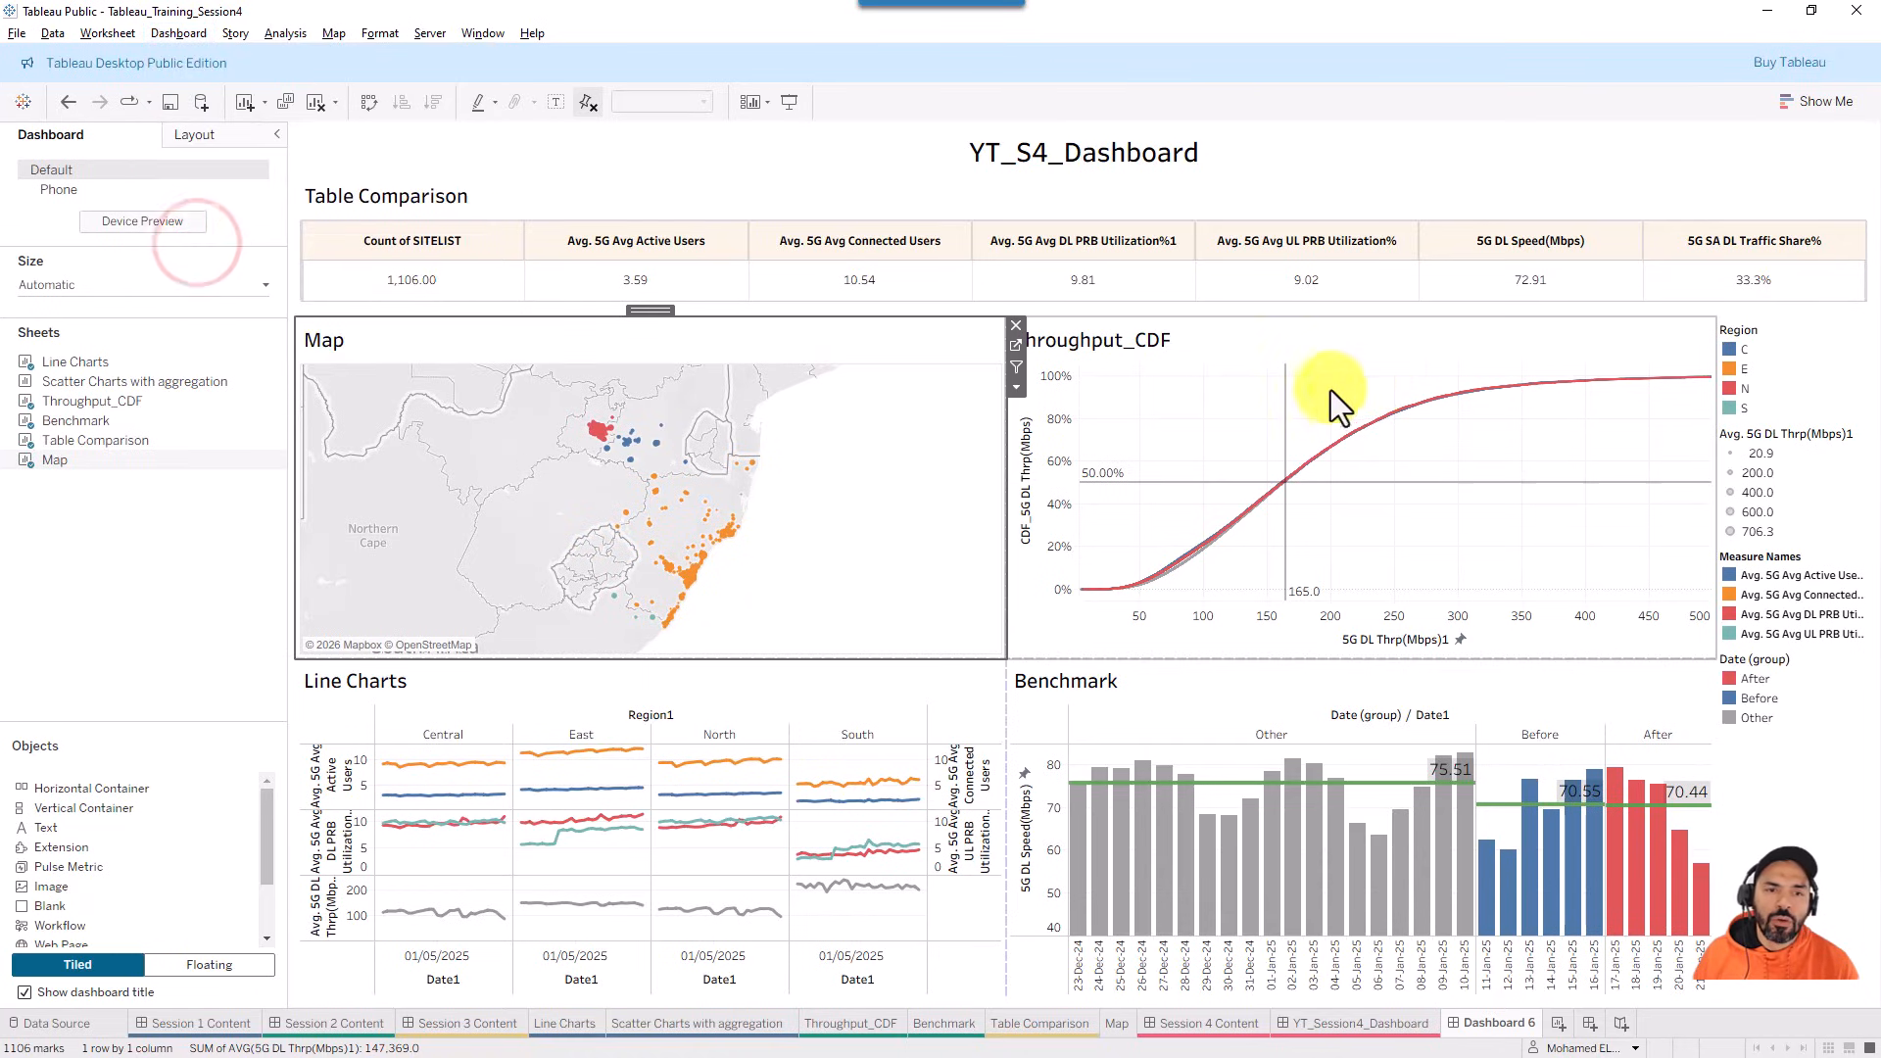
click(762, 502)
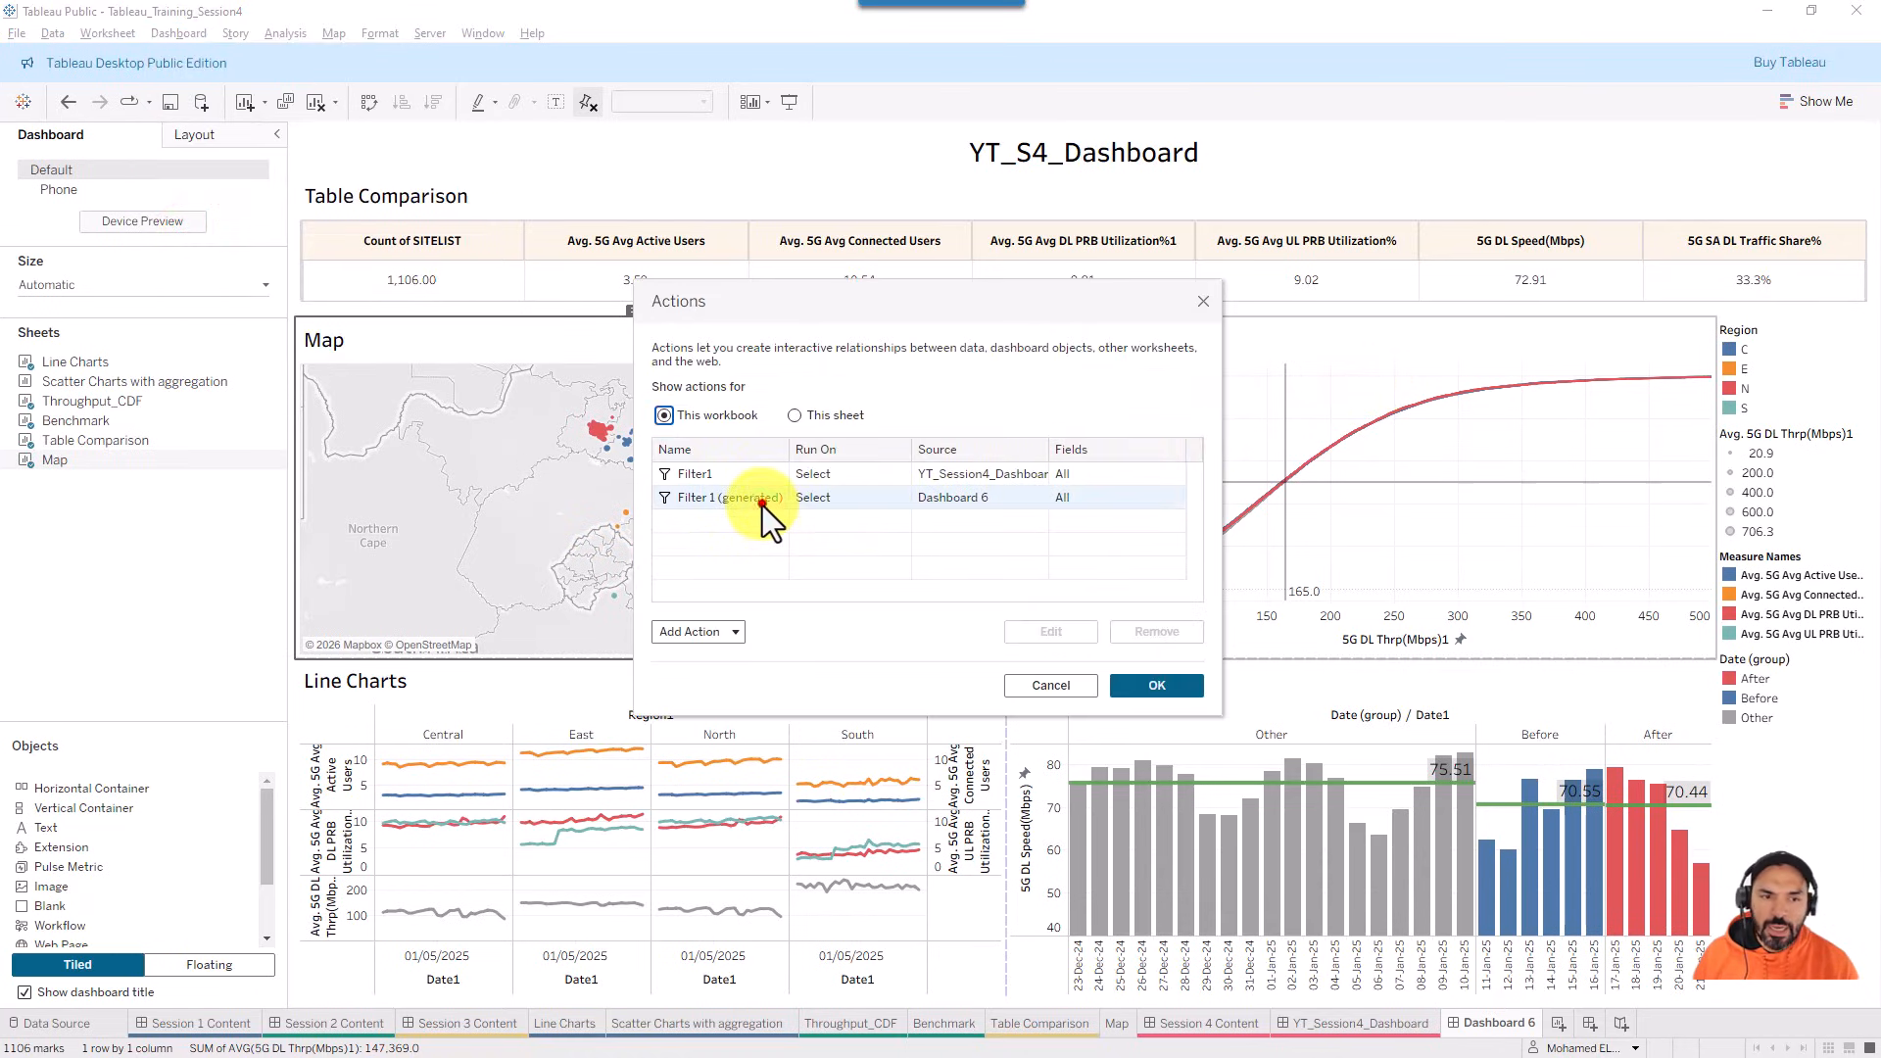
click(1066, 629)
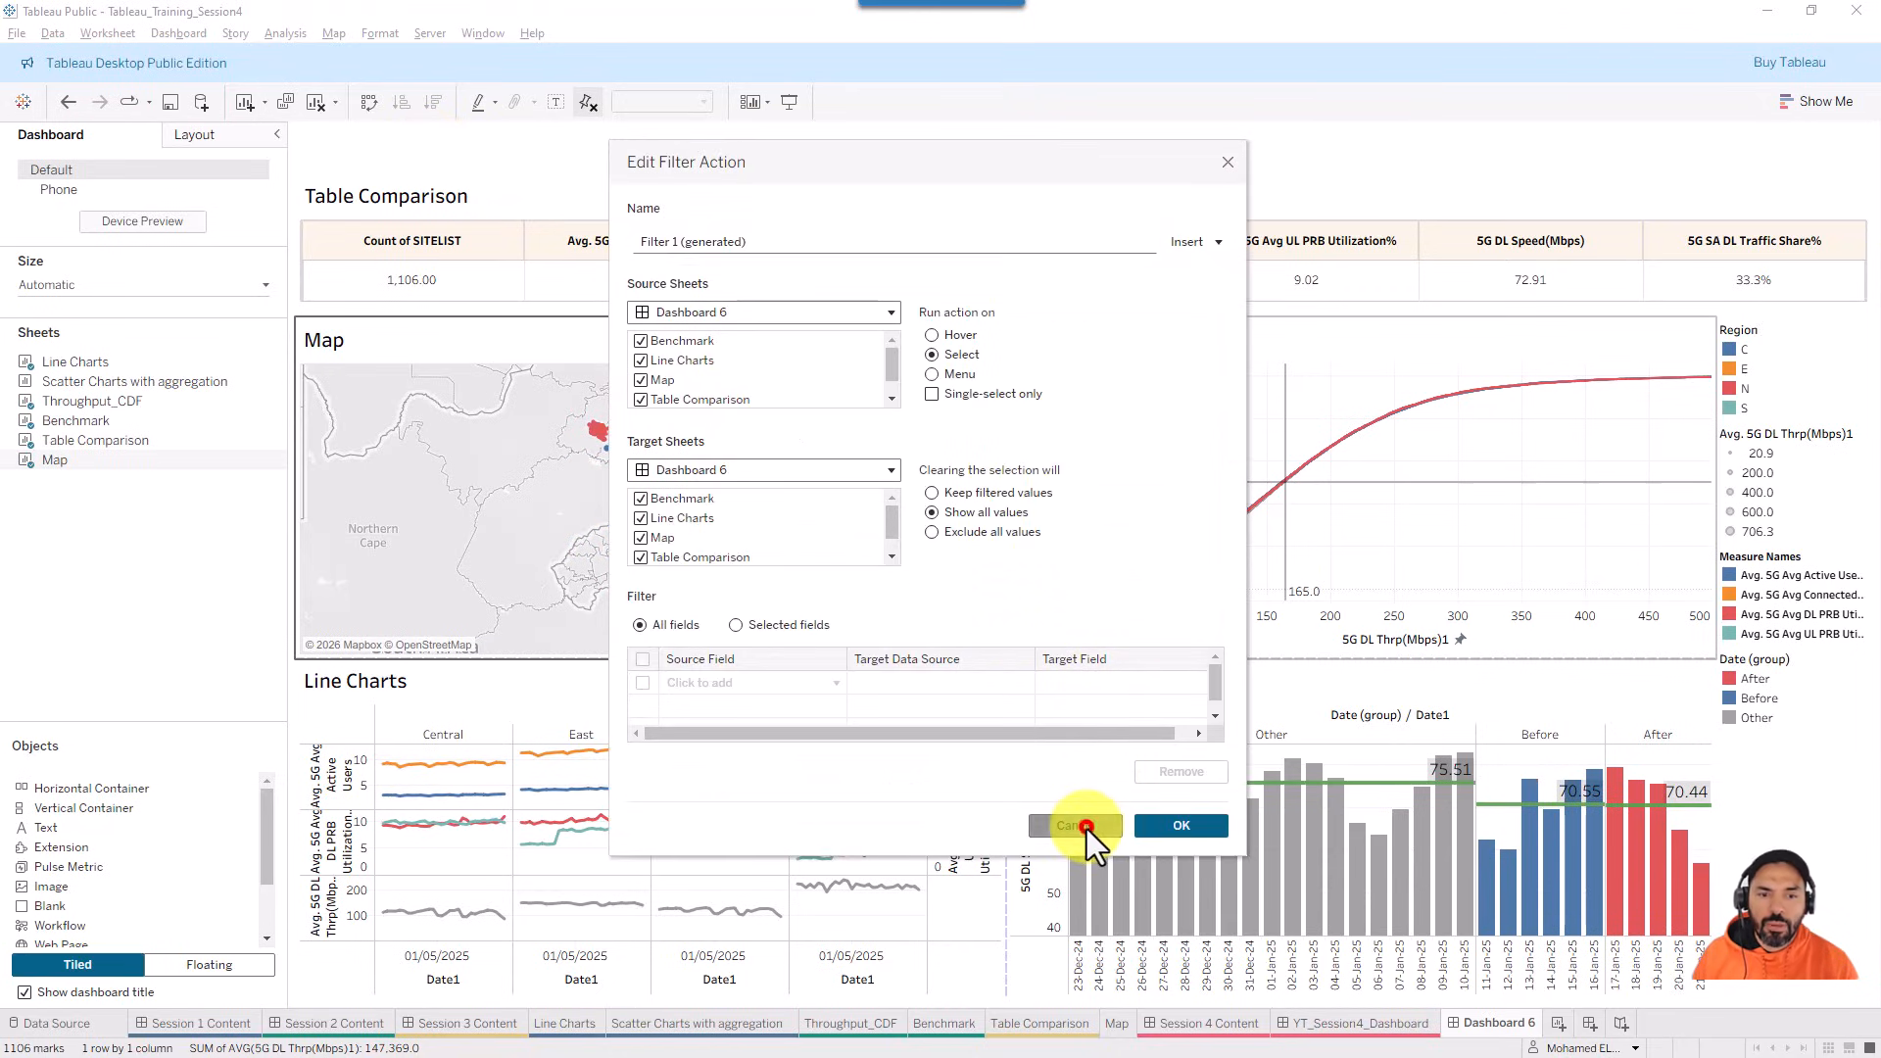
click(1086, 829)
click(803, 497)
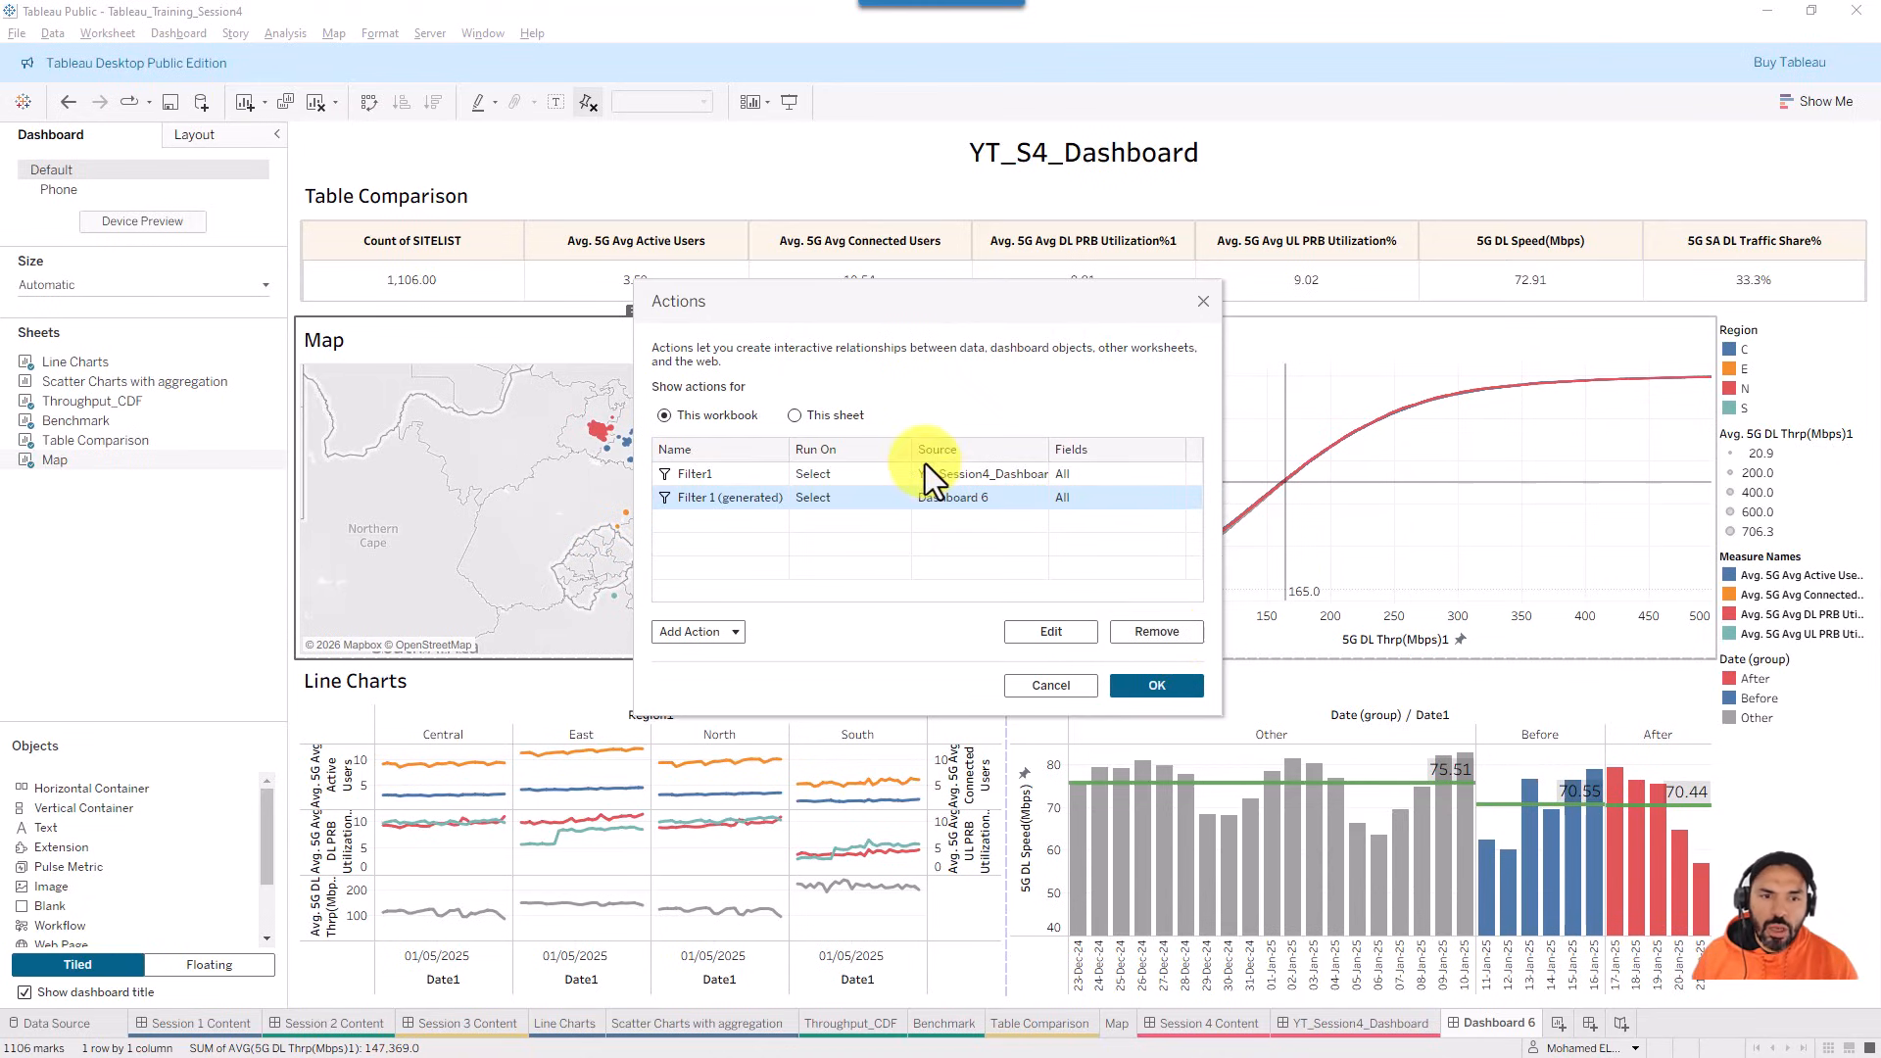
click(1167, 637)
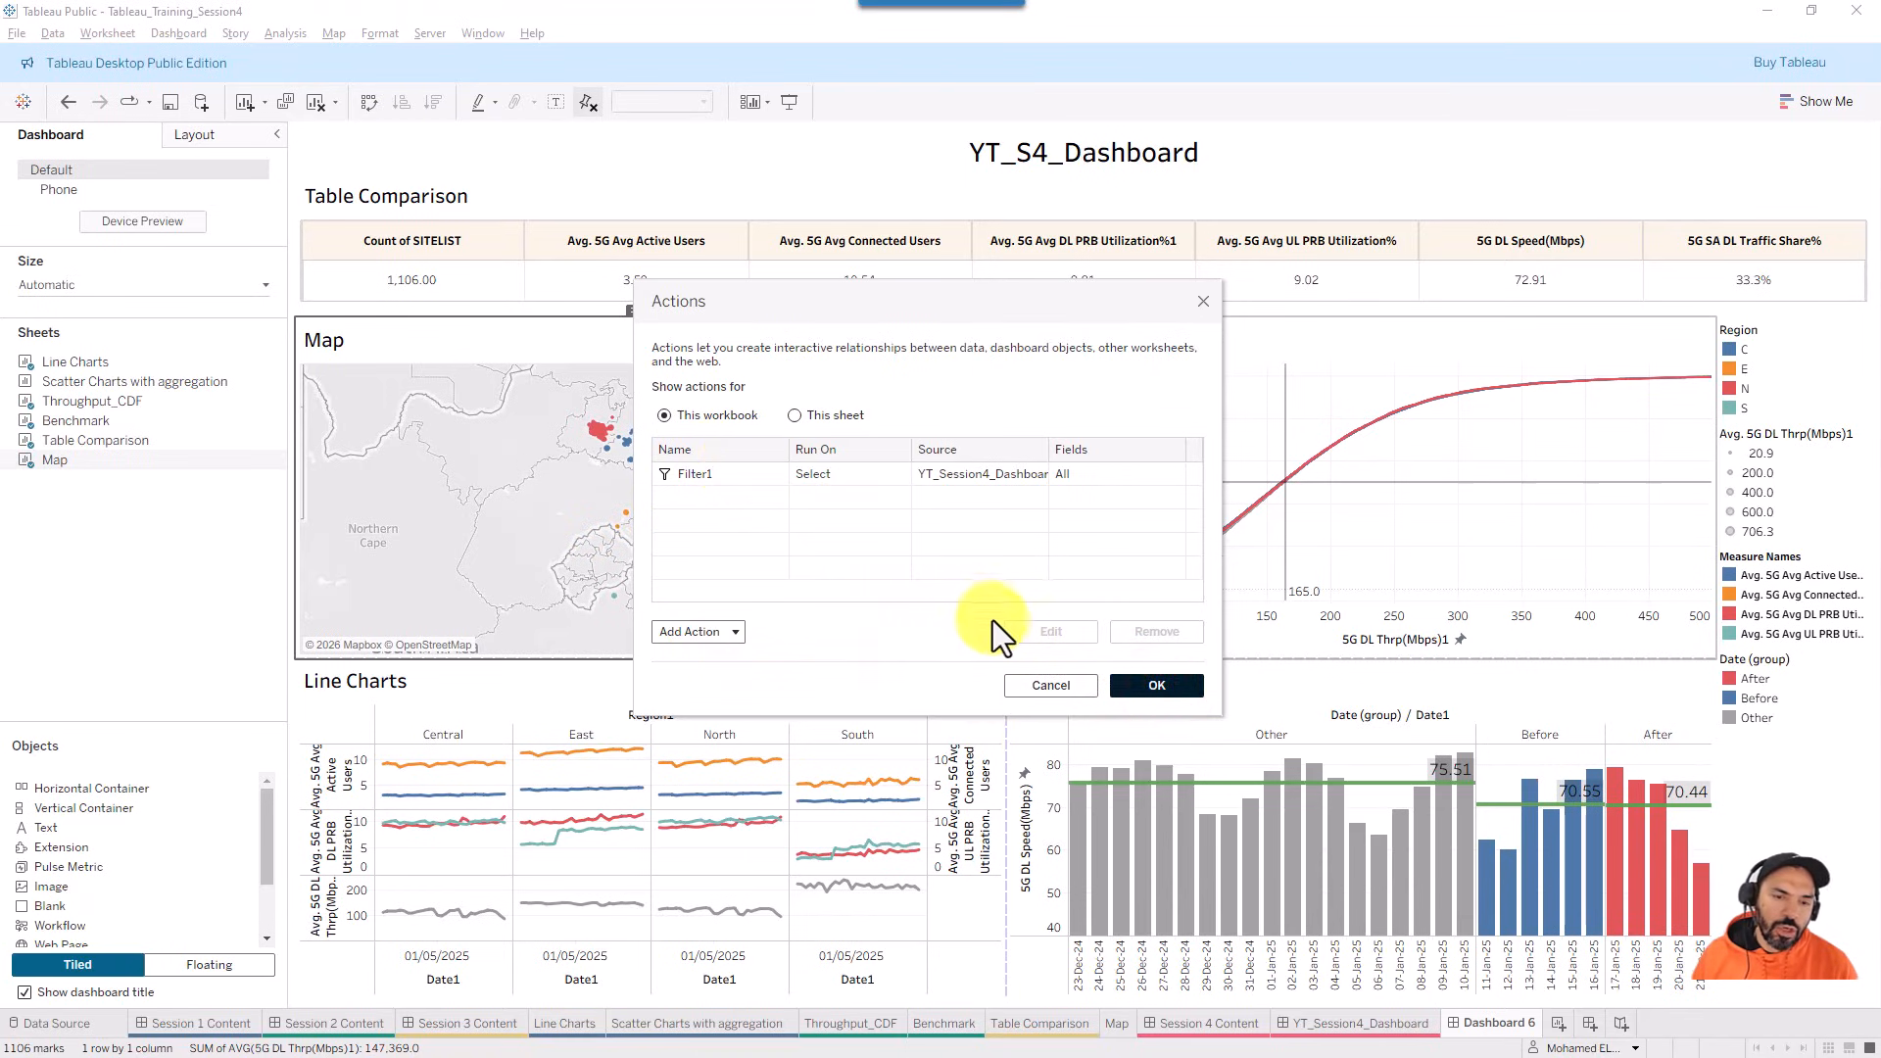
click(1151, 686)
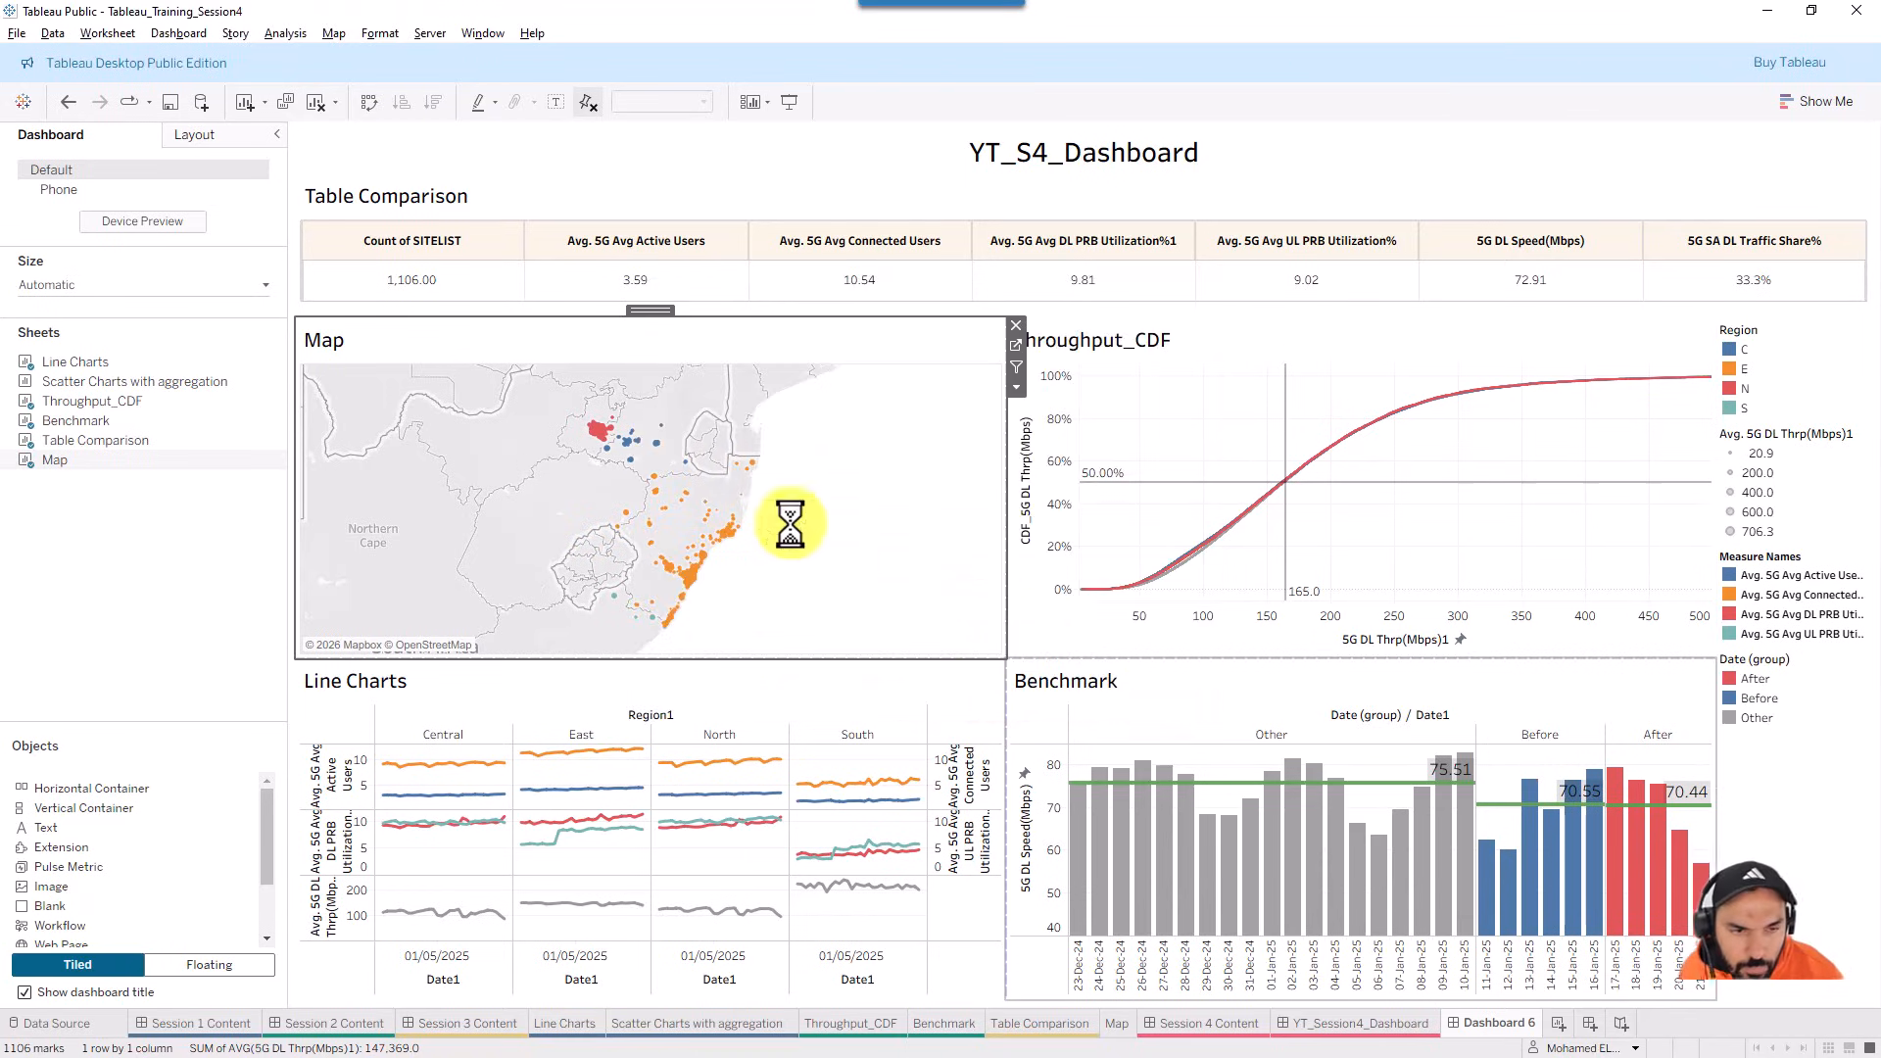
- Add filter action Filter2 with all Dashboard 6 sheets as source and target, running on Select and showing all values when the selection is cleared
click(162, 32)
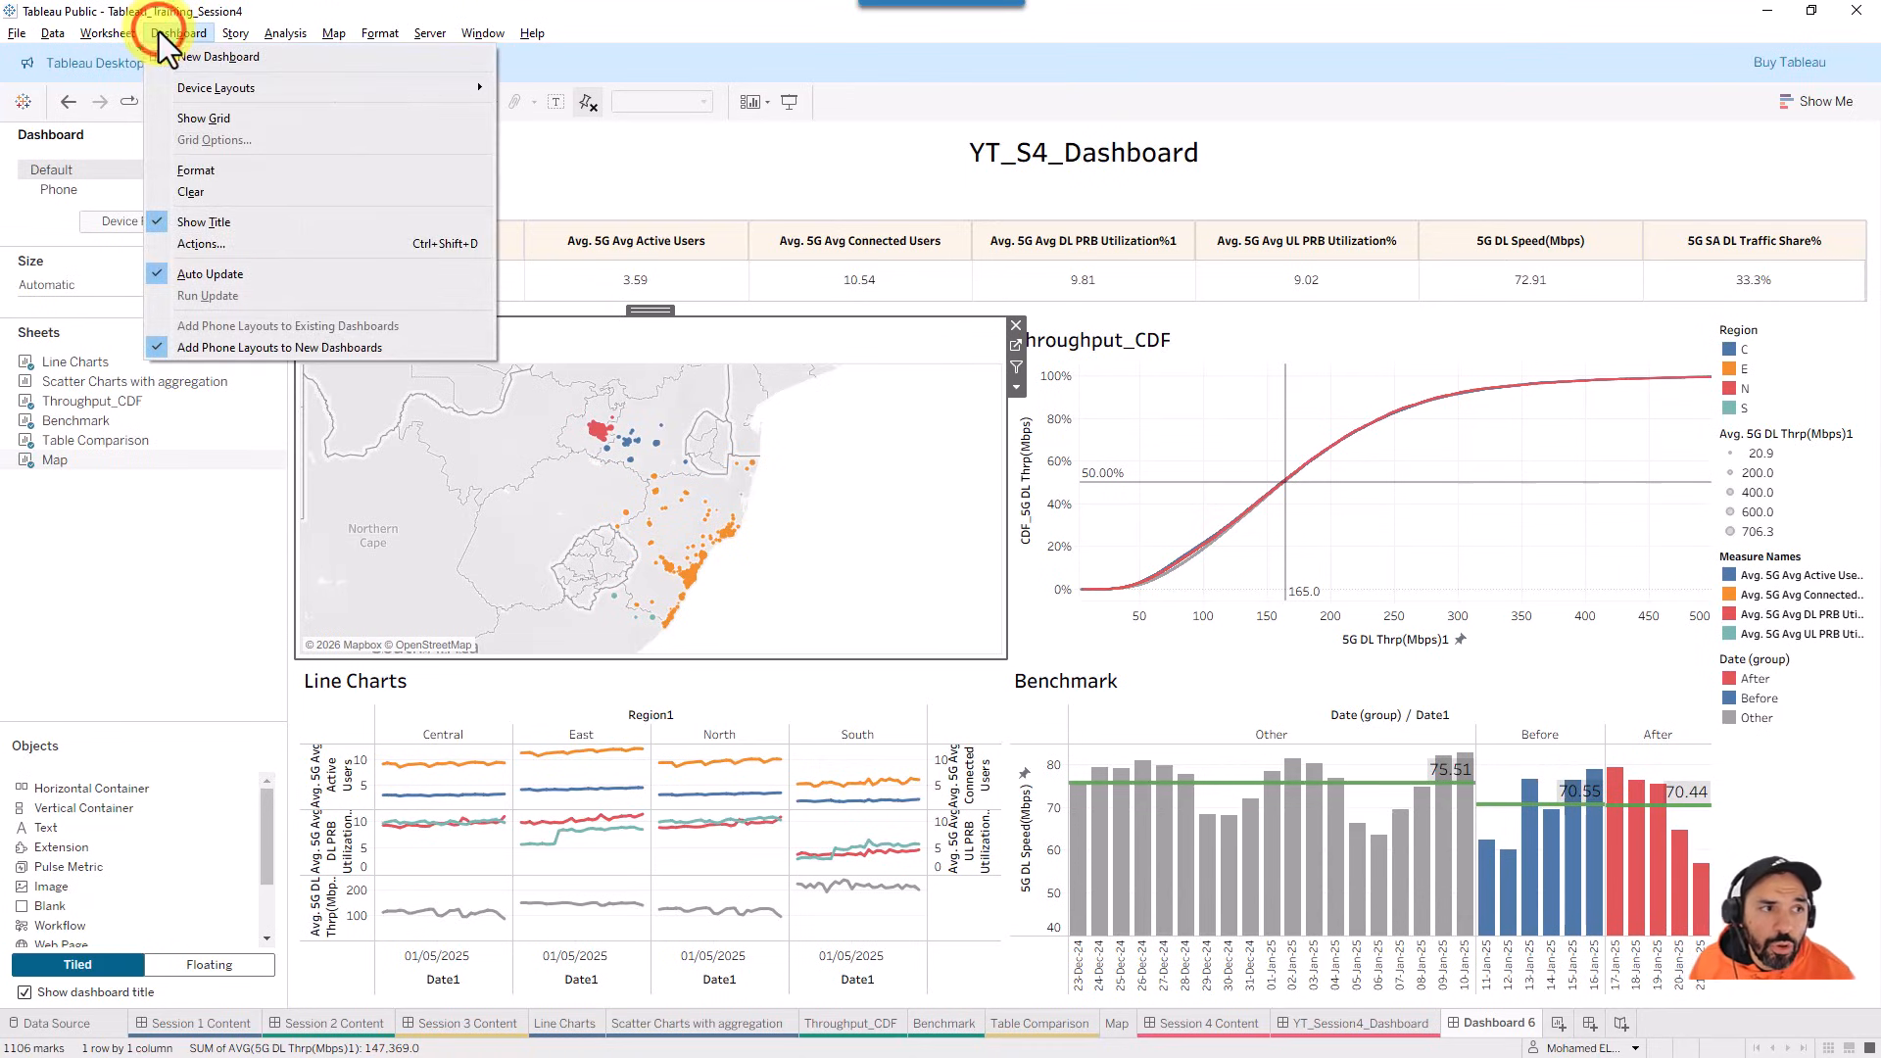
click(208, 247)
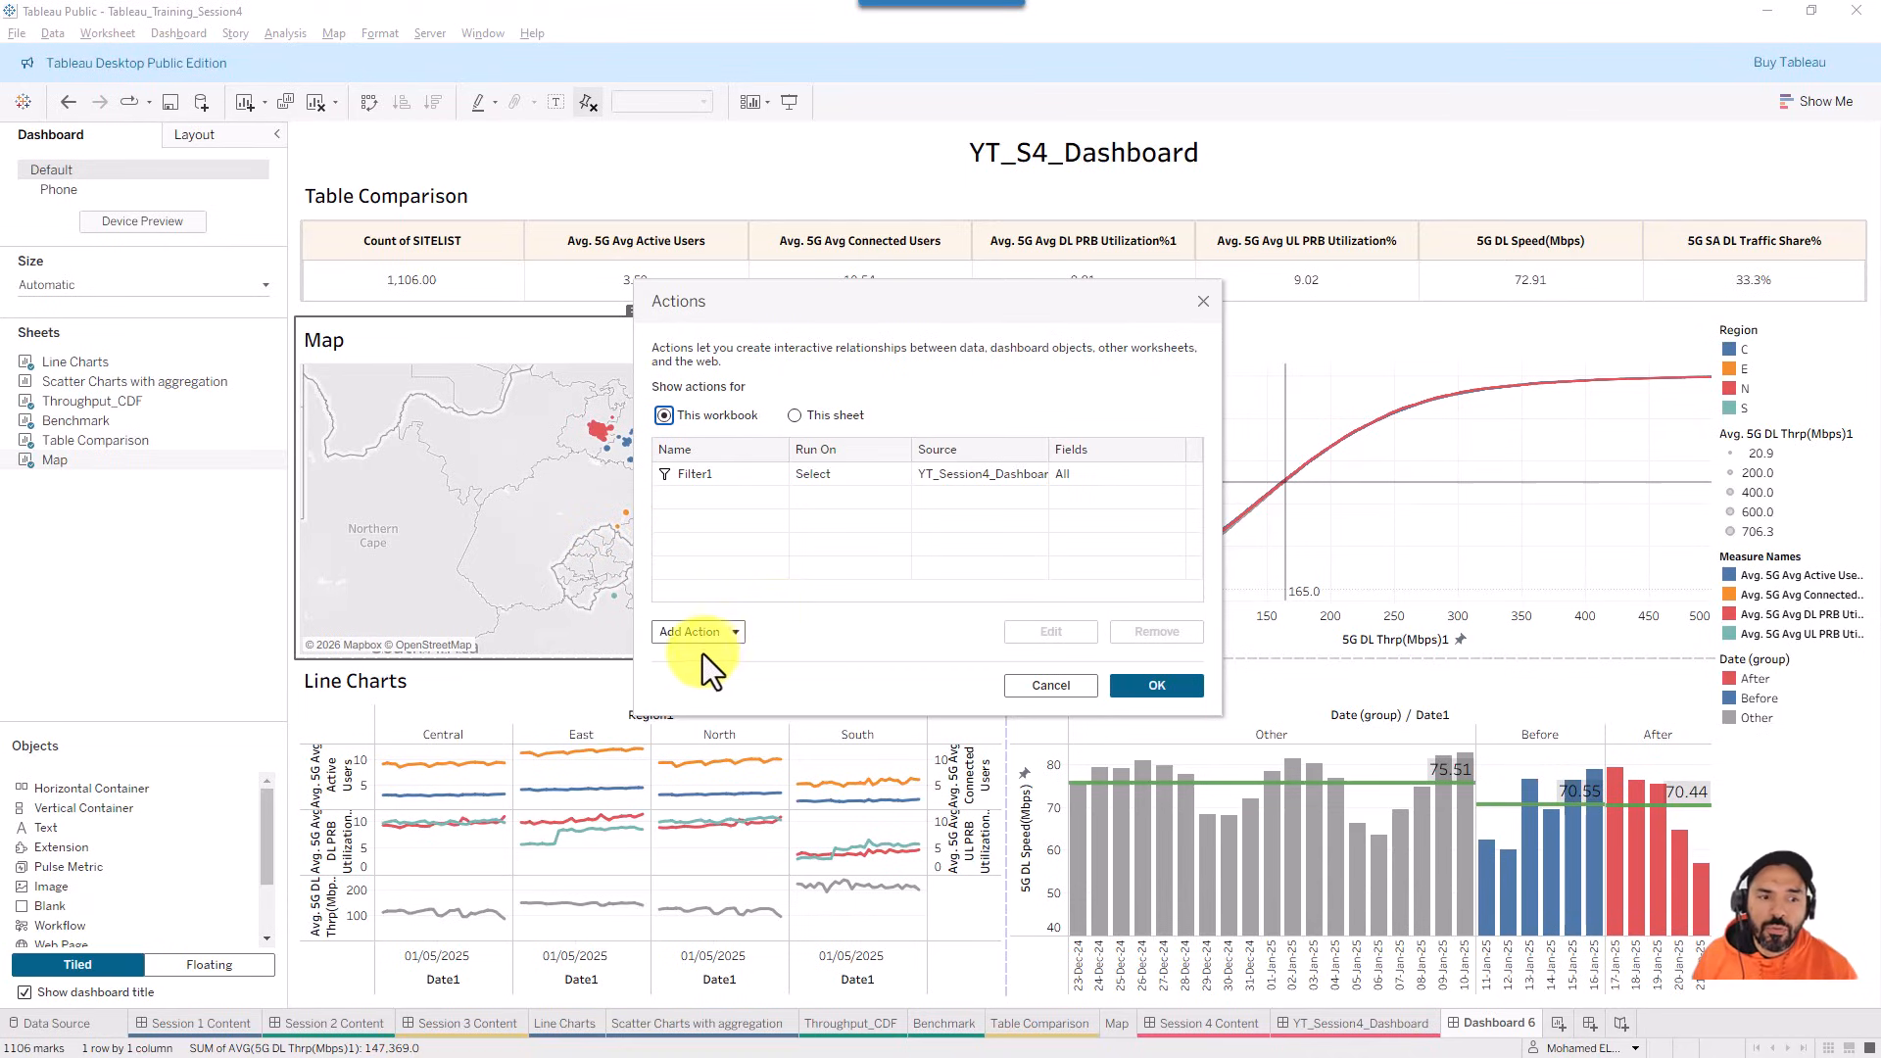
click(689, 635)
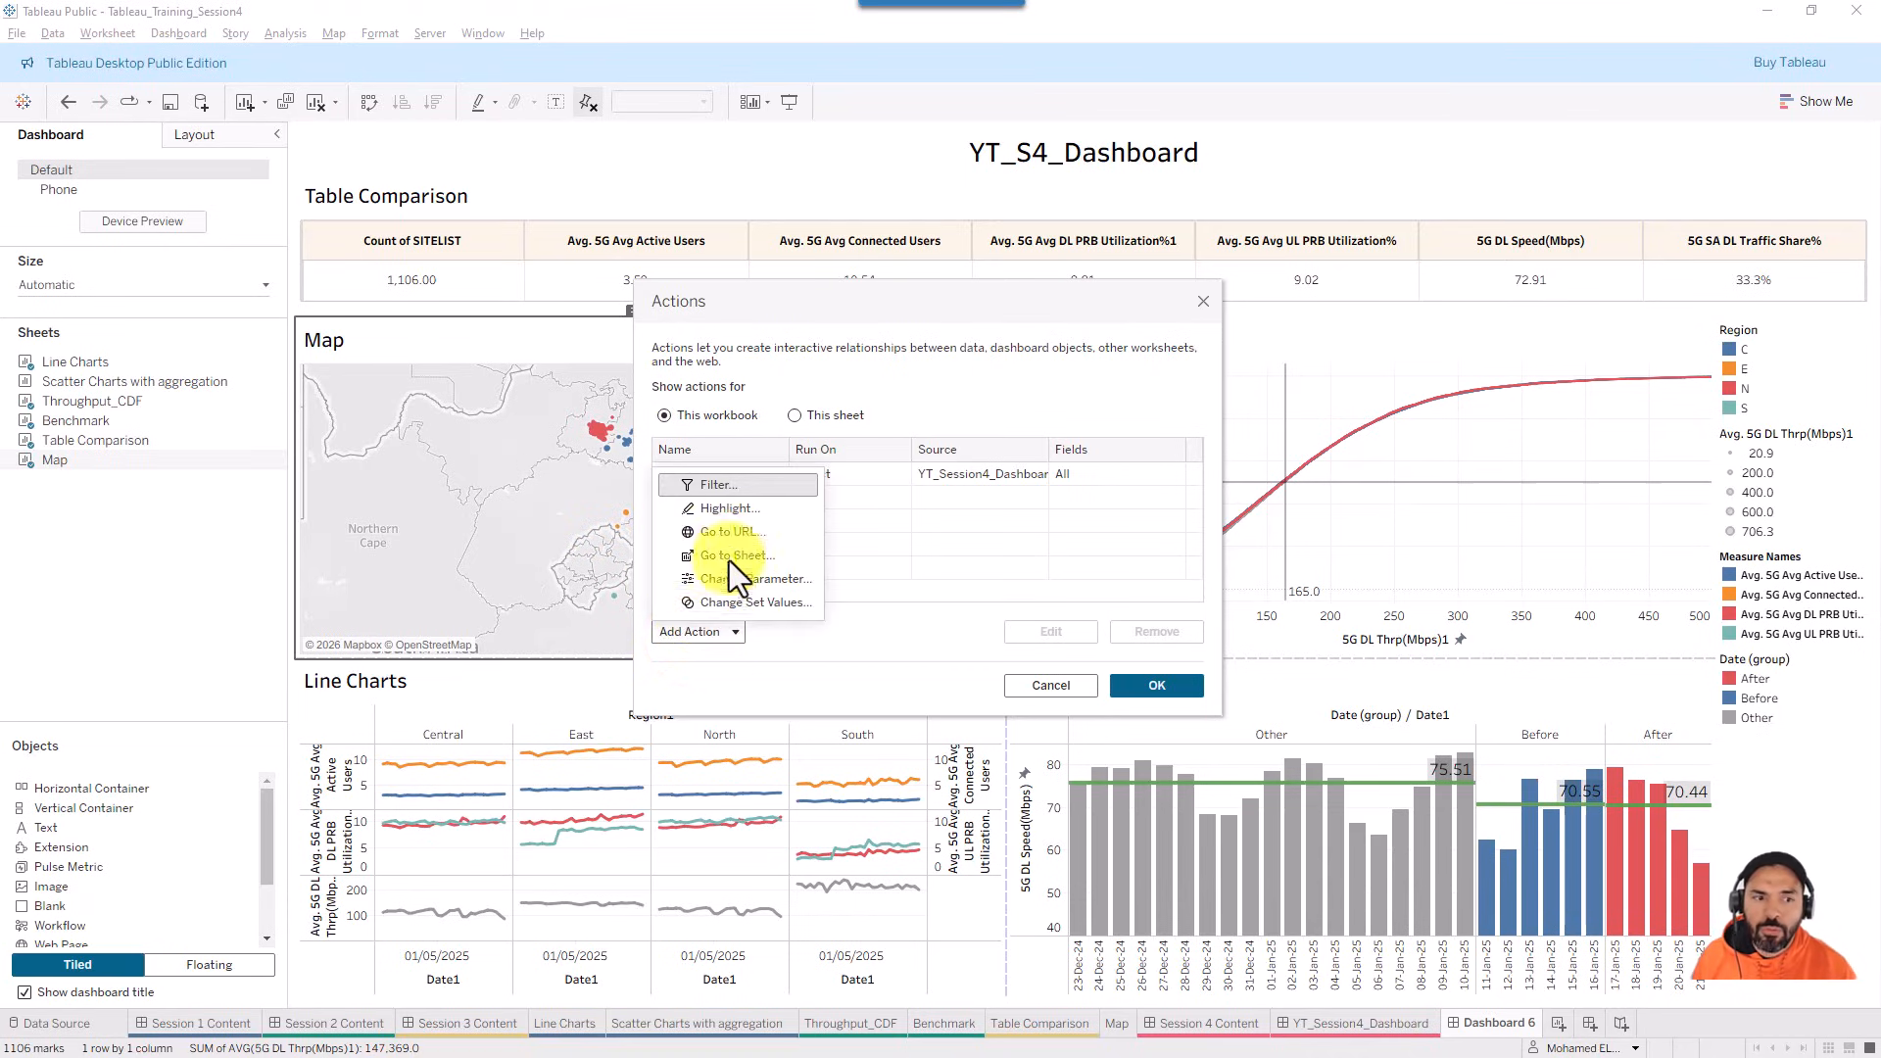
click(746, 487)
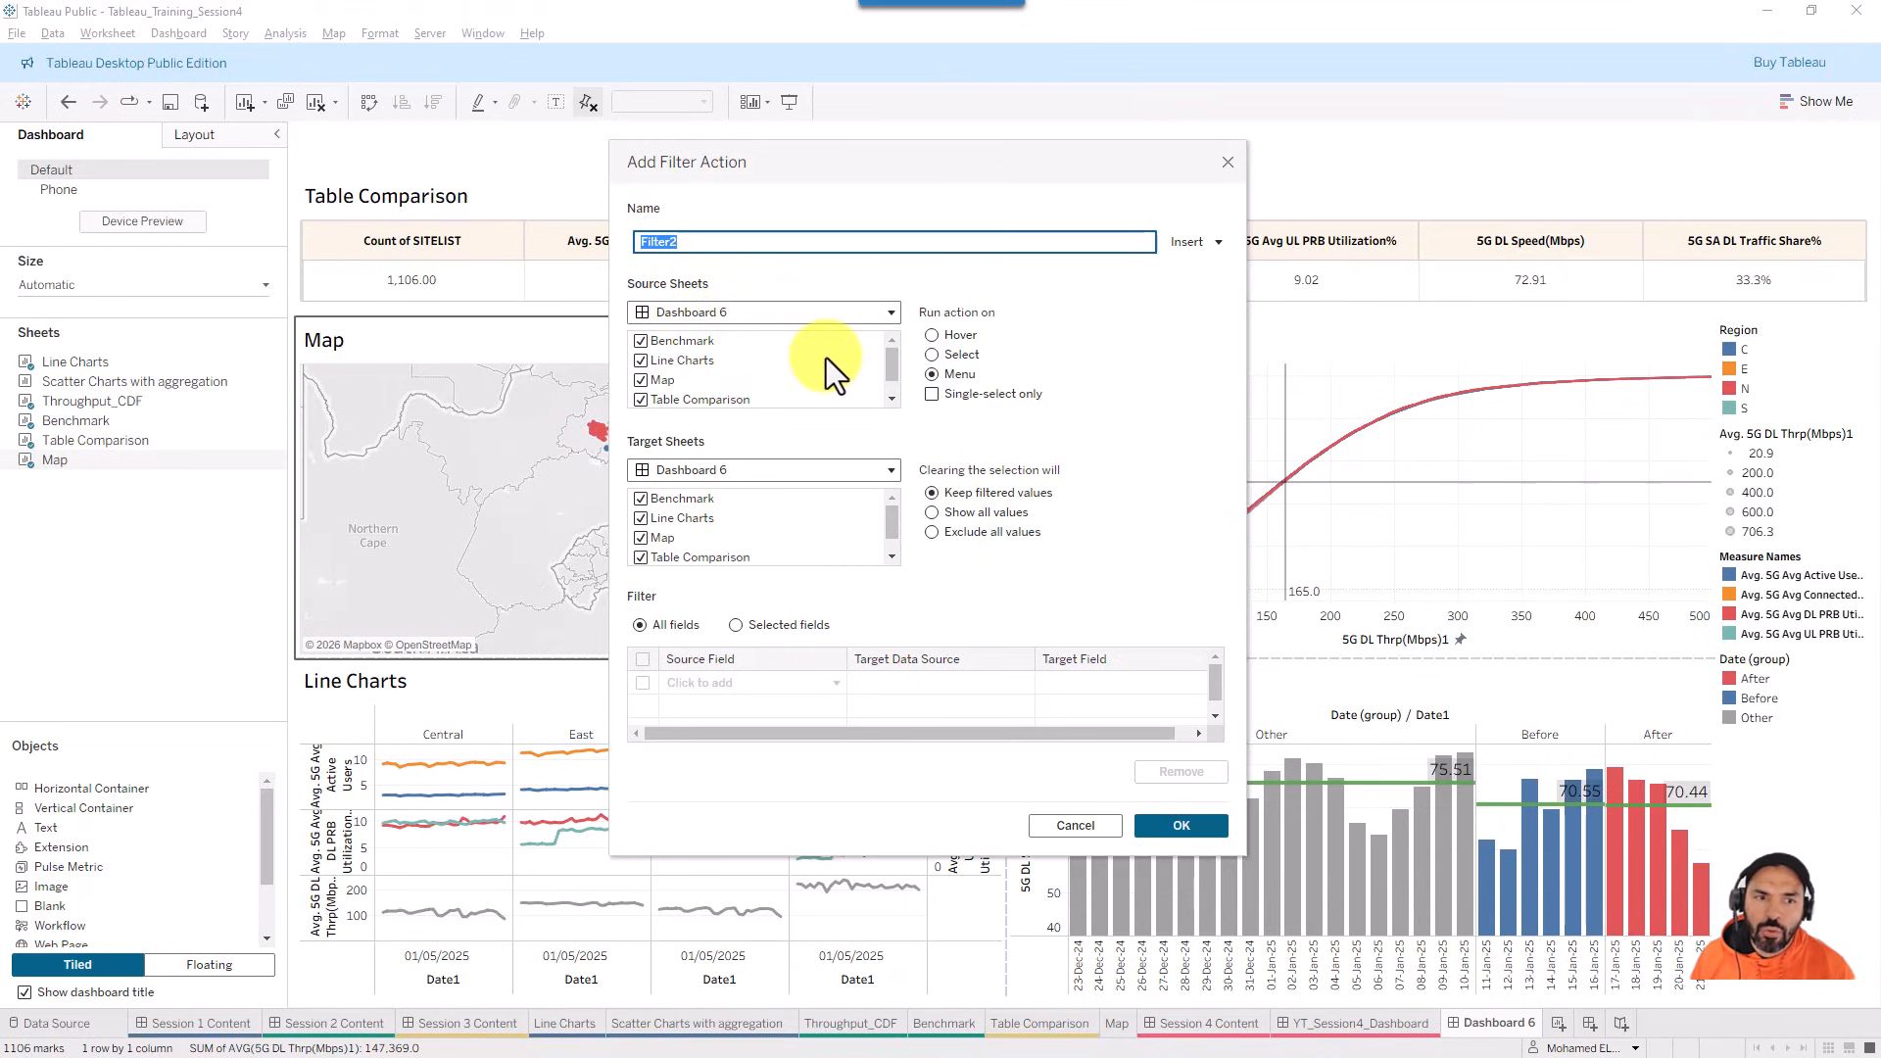
drag(890, 365, 889, 414)
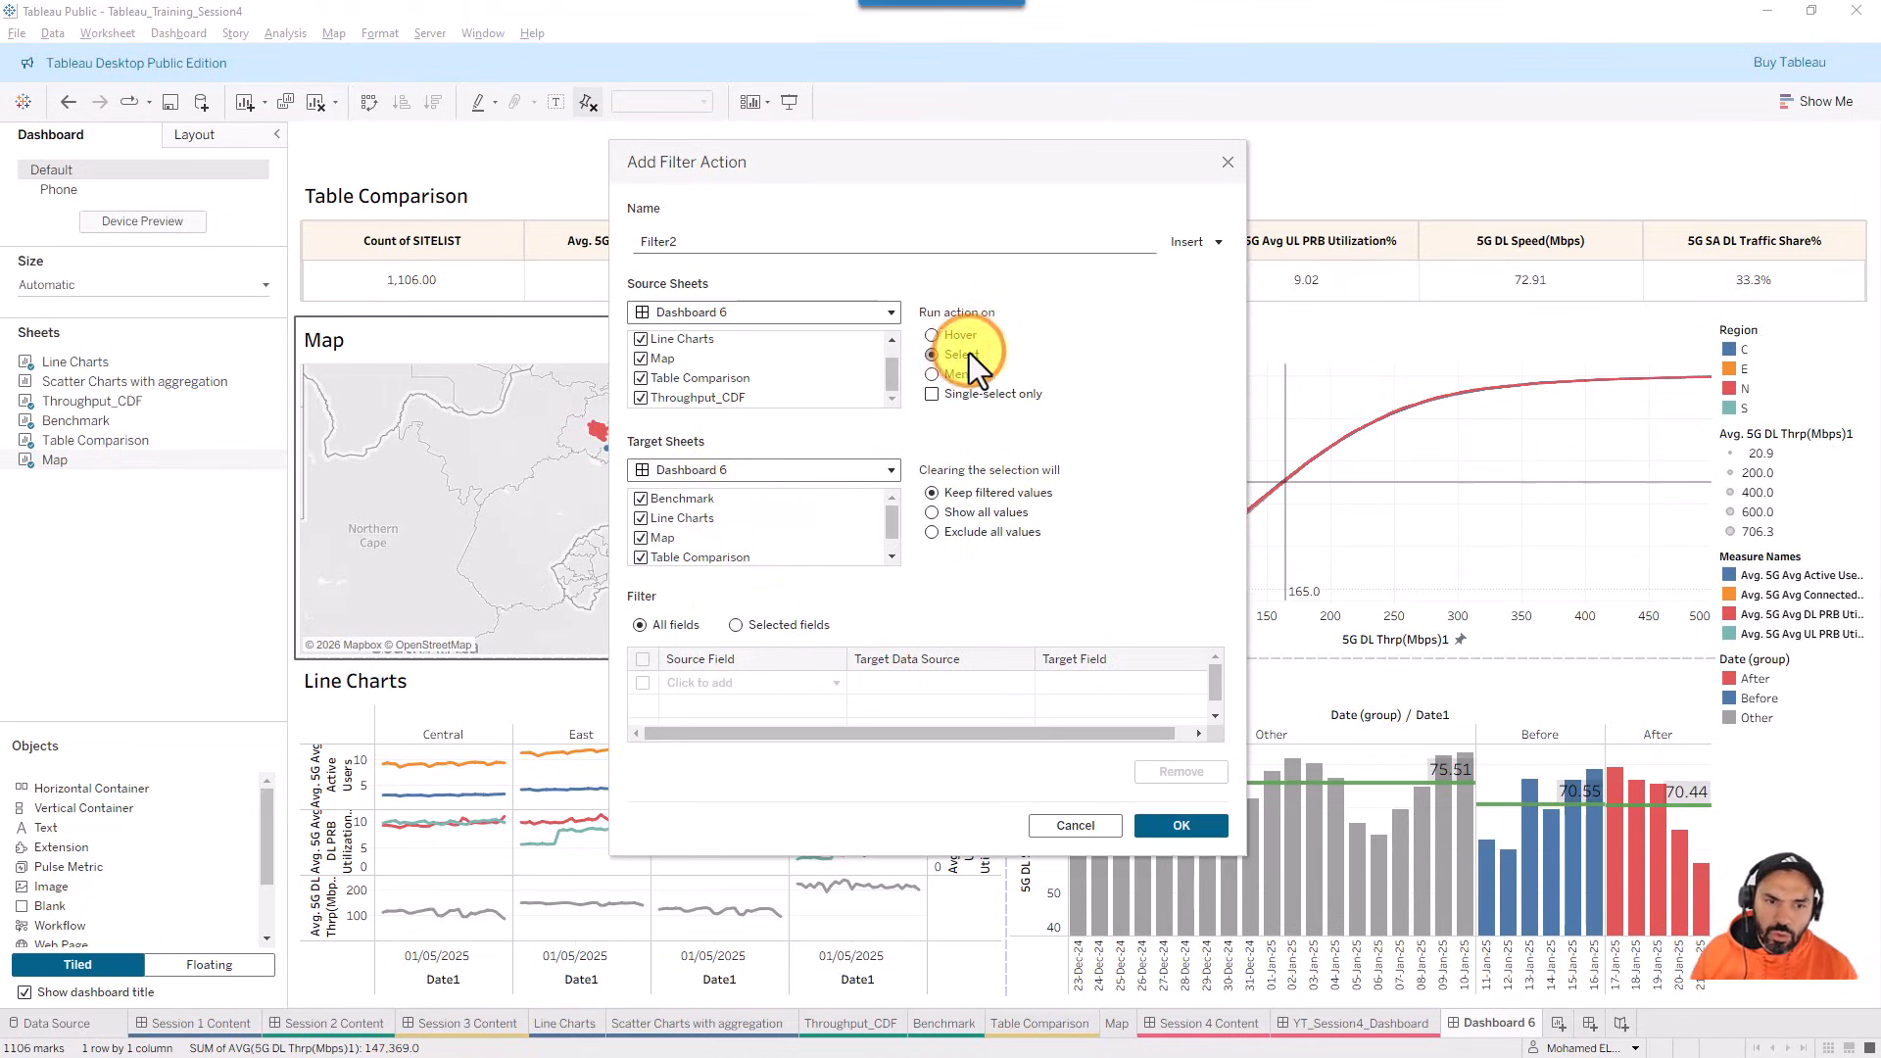
click(973, 514)
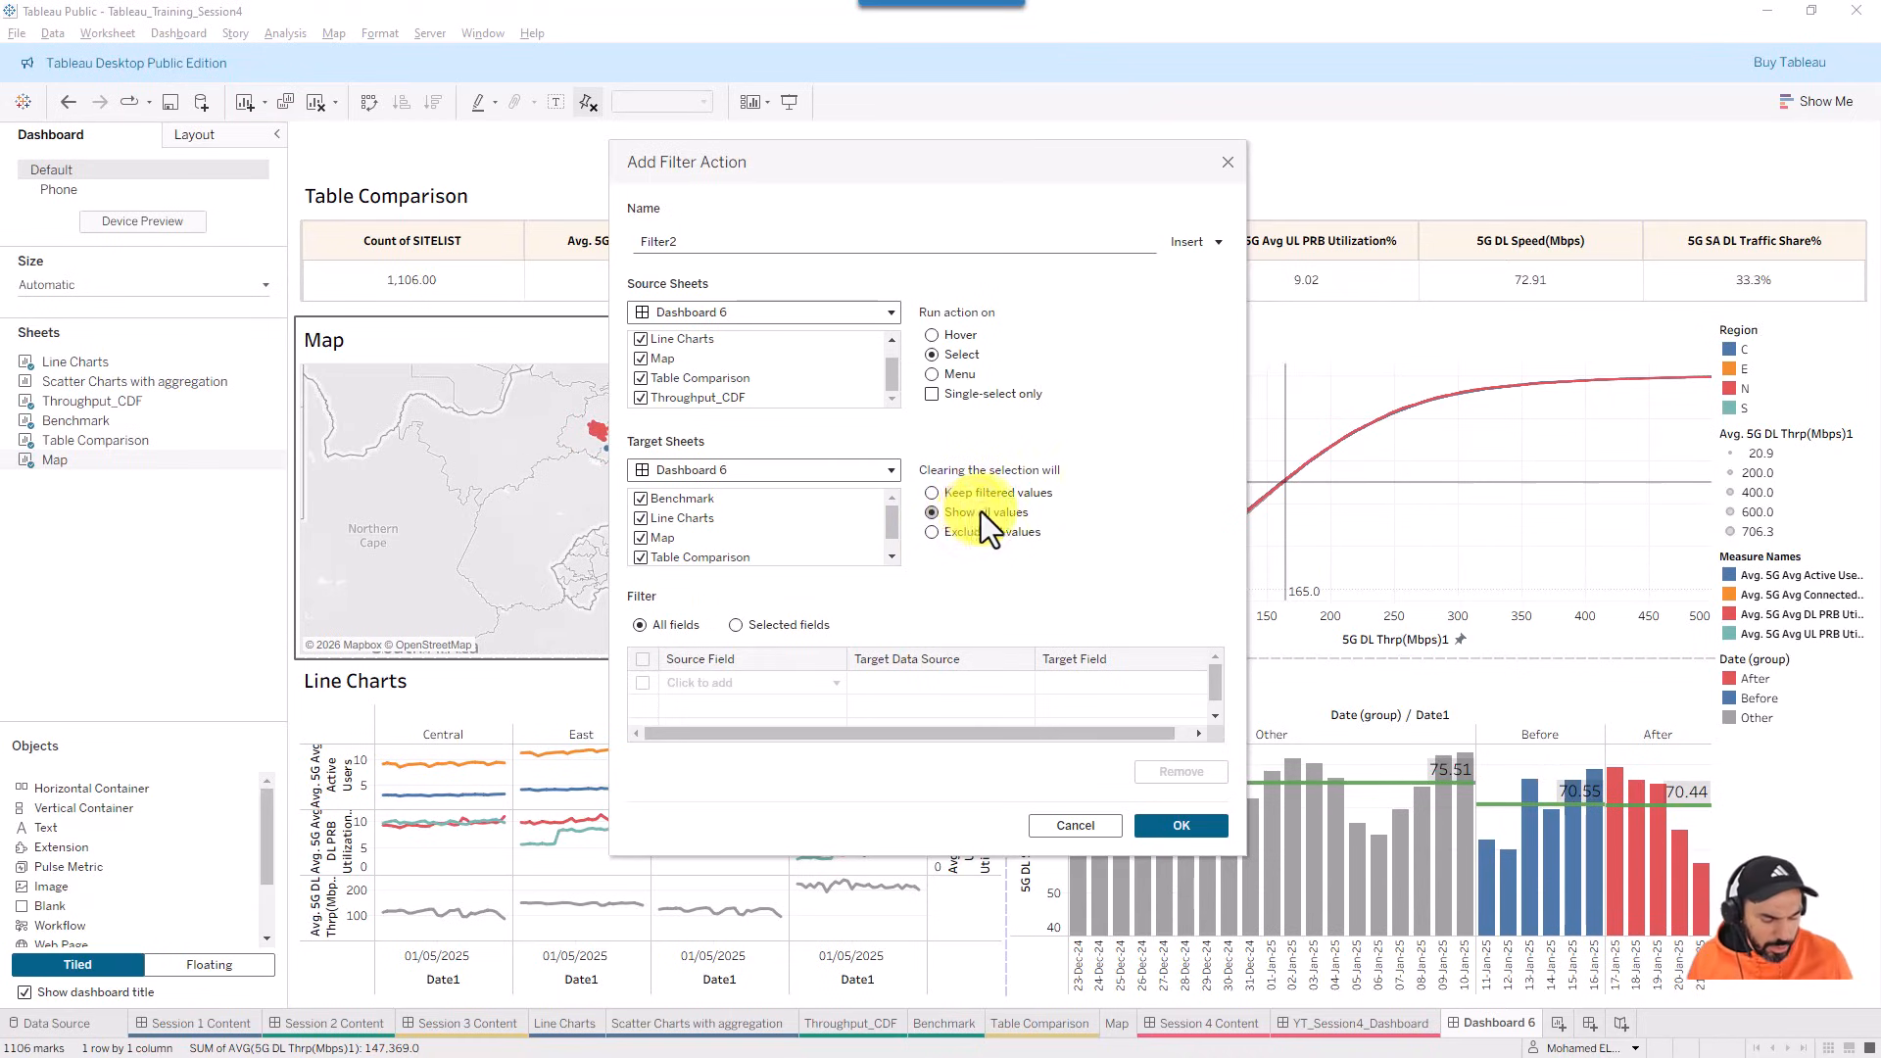
click(1132, 313)
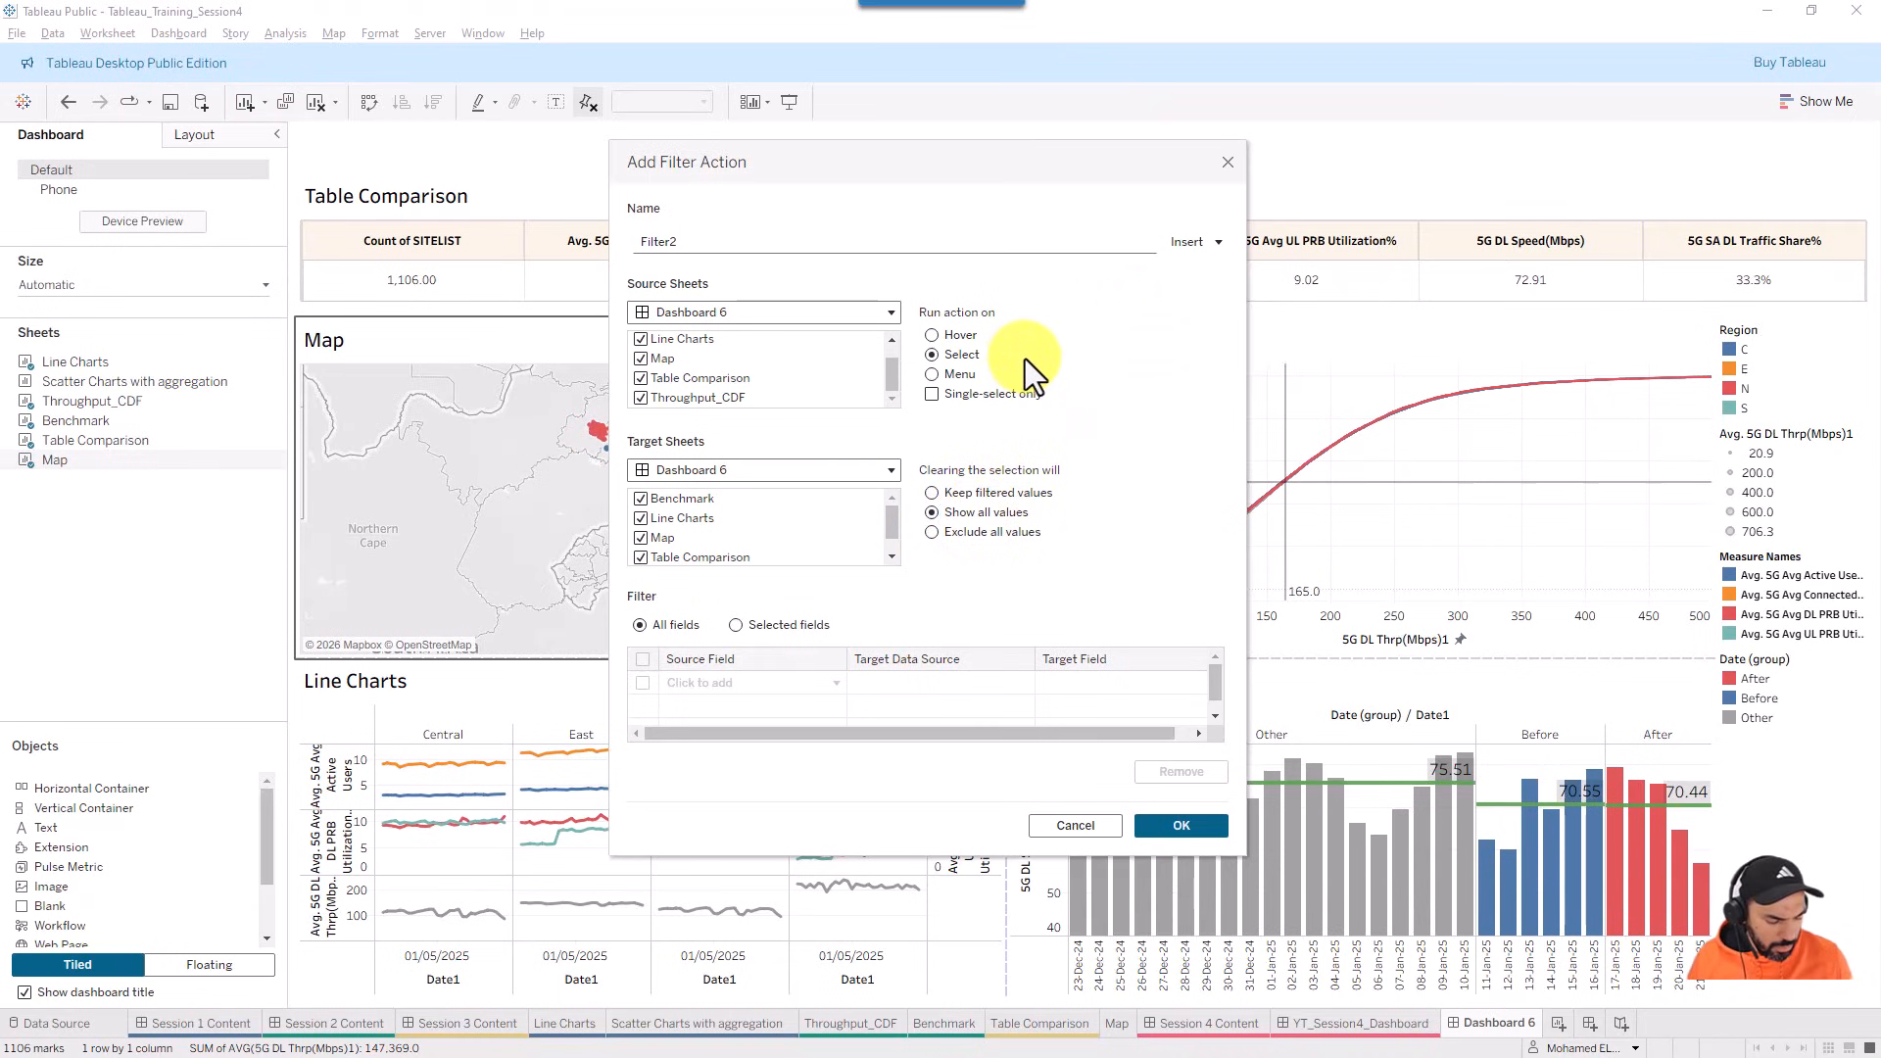
drag(1119, 310, 997, 356)
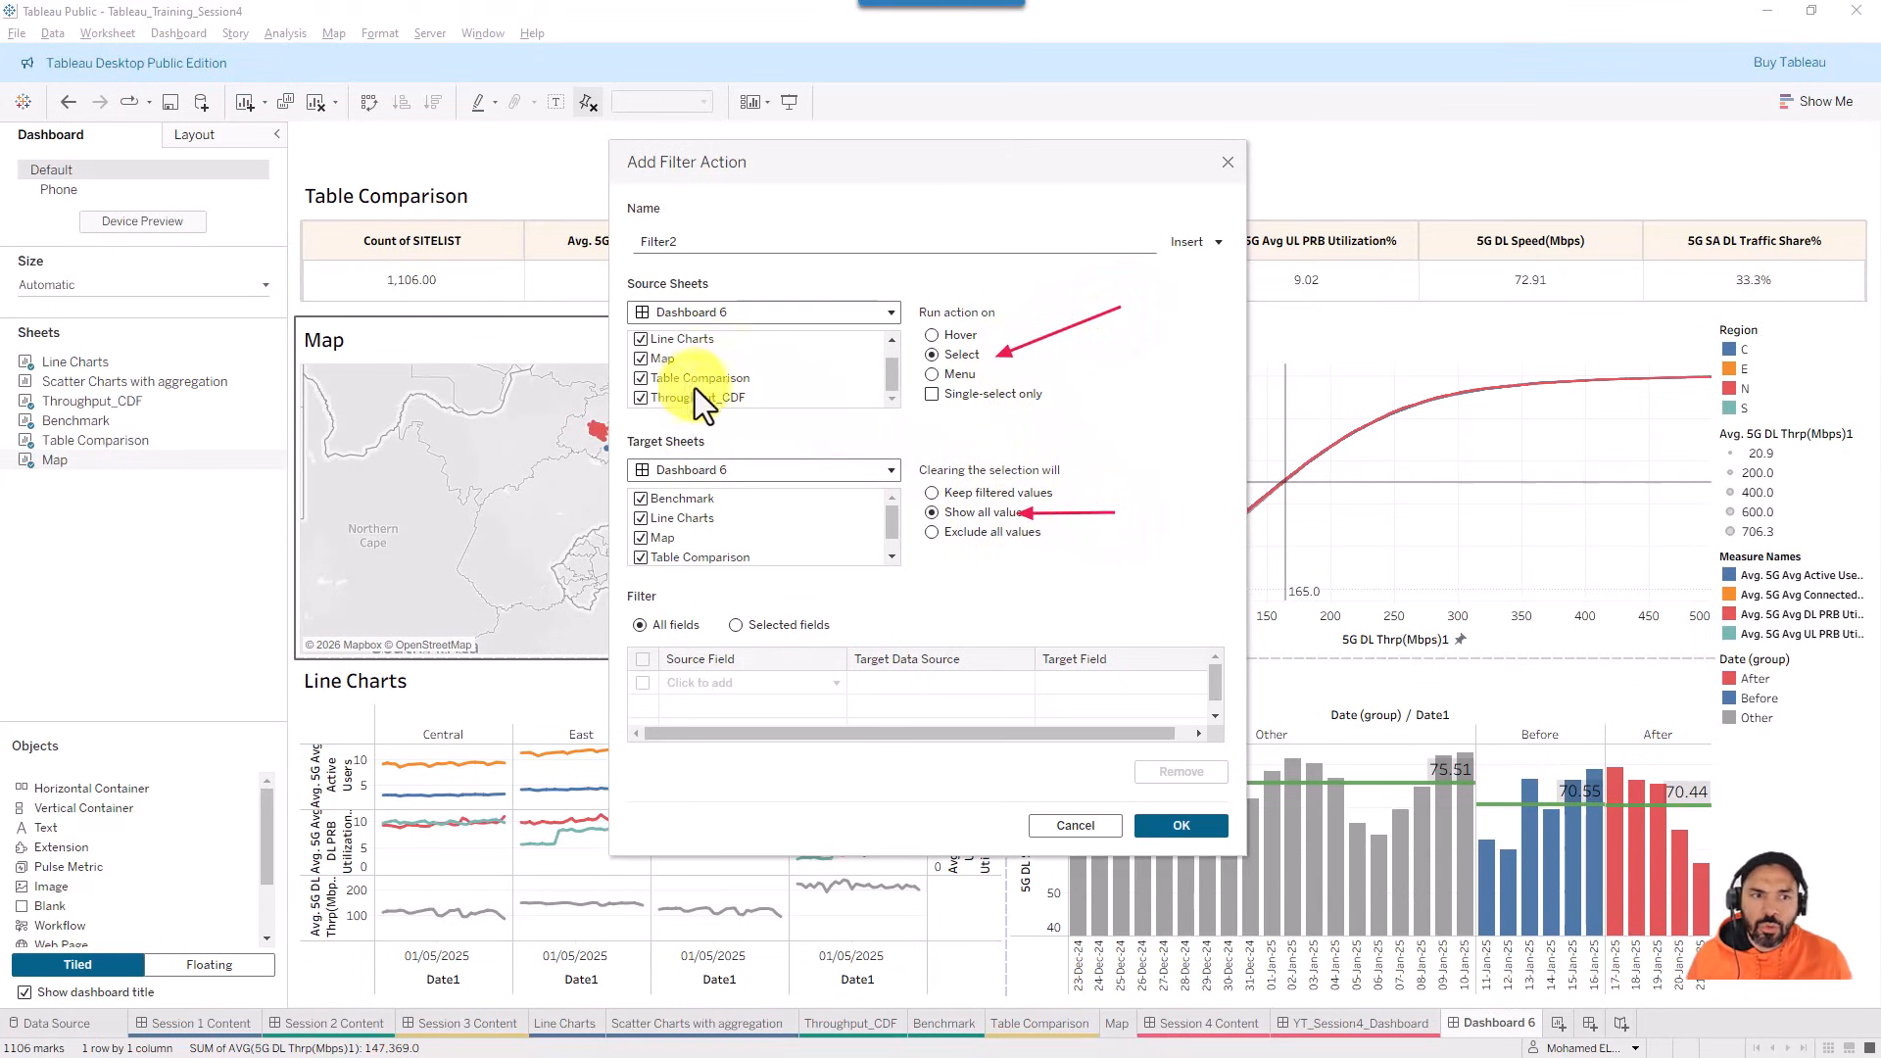
drag(820, 415, 781, 393)
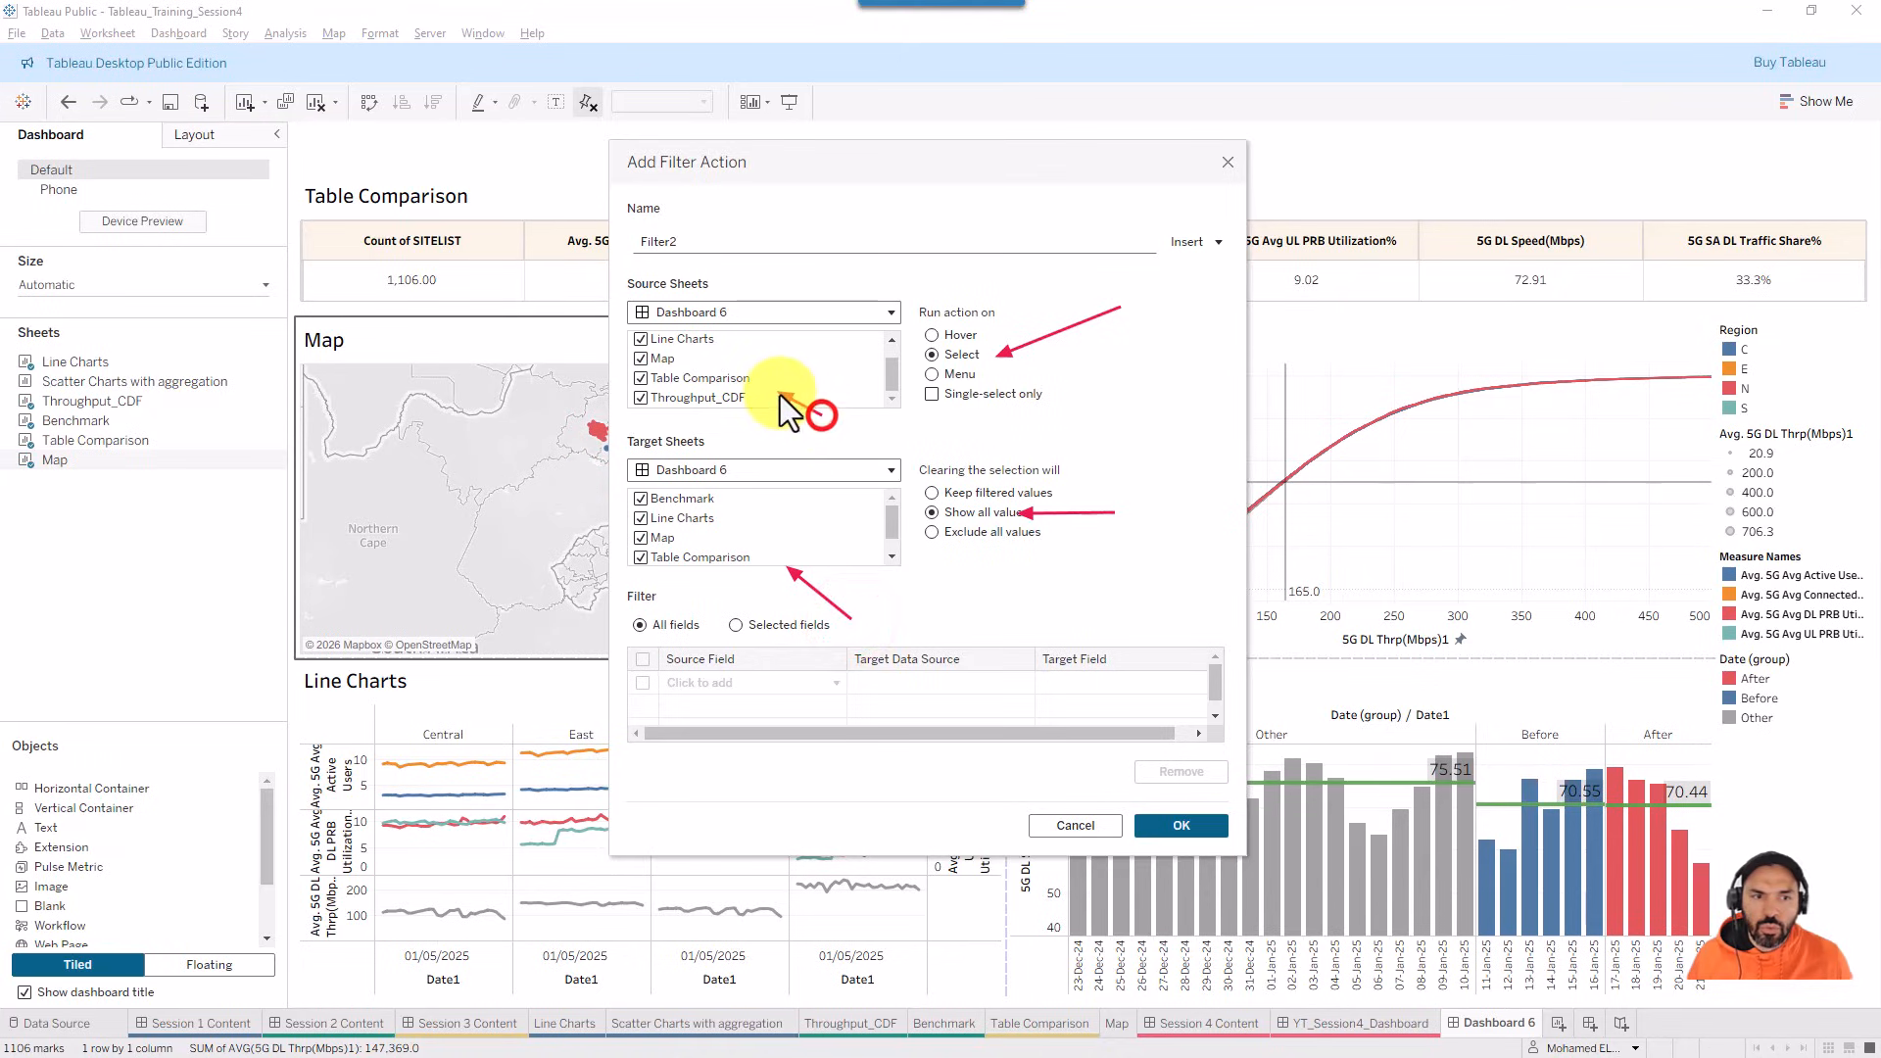
key(Escape)
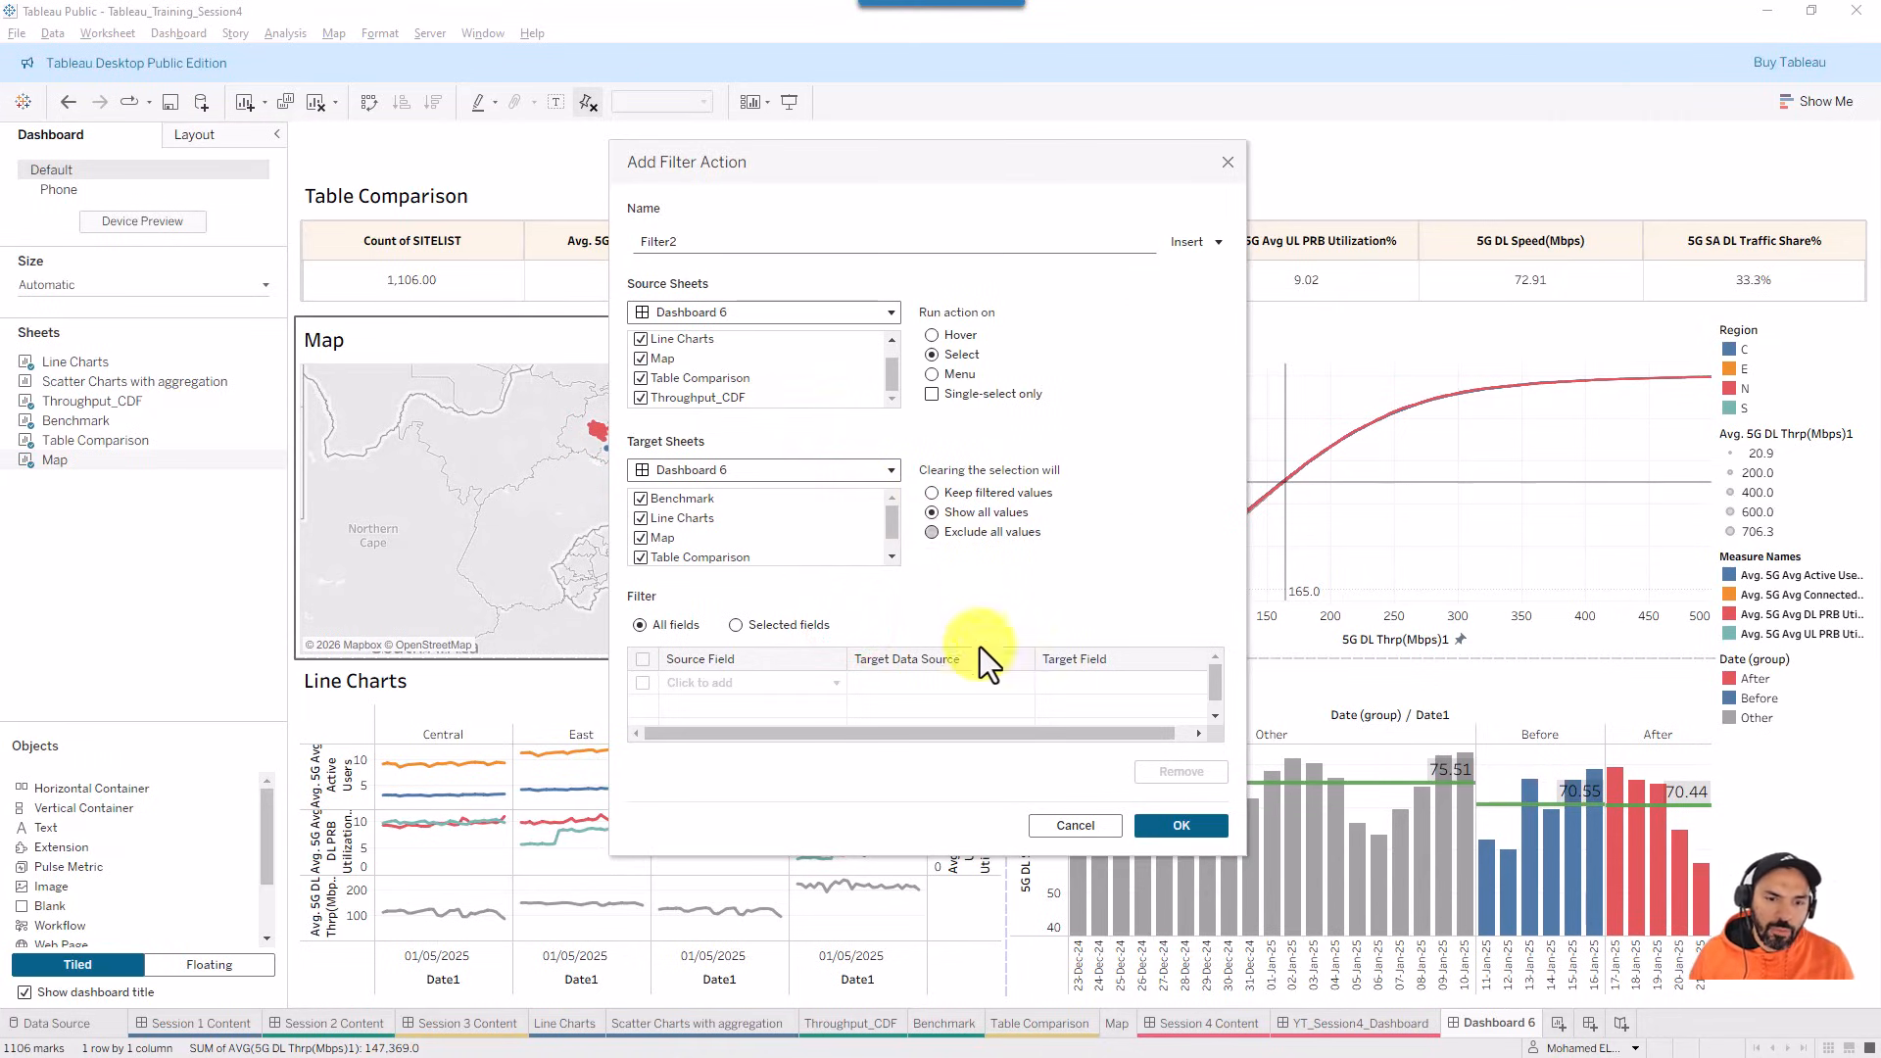
click(1180, 819)
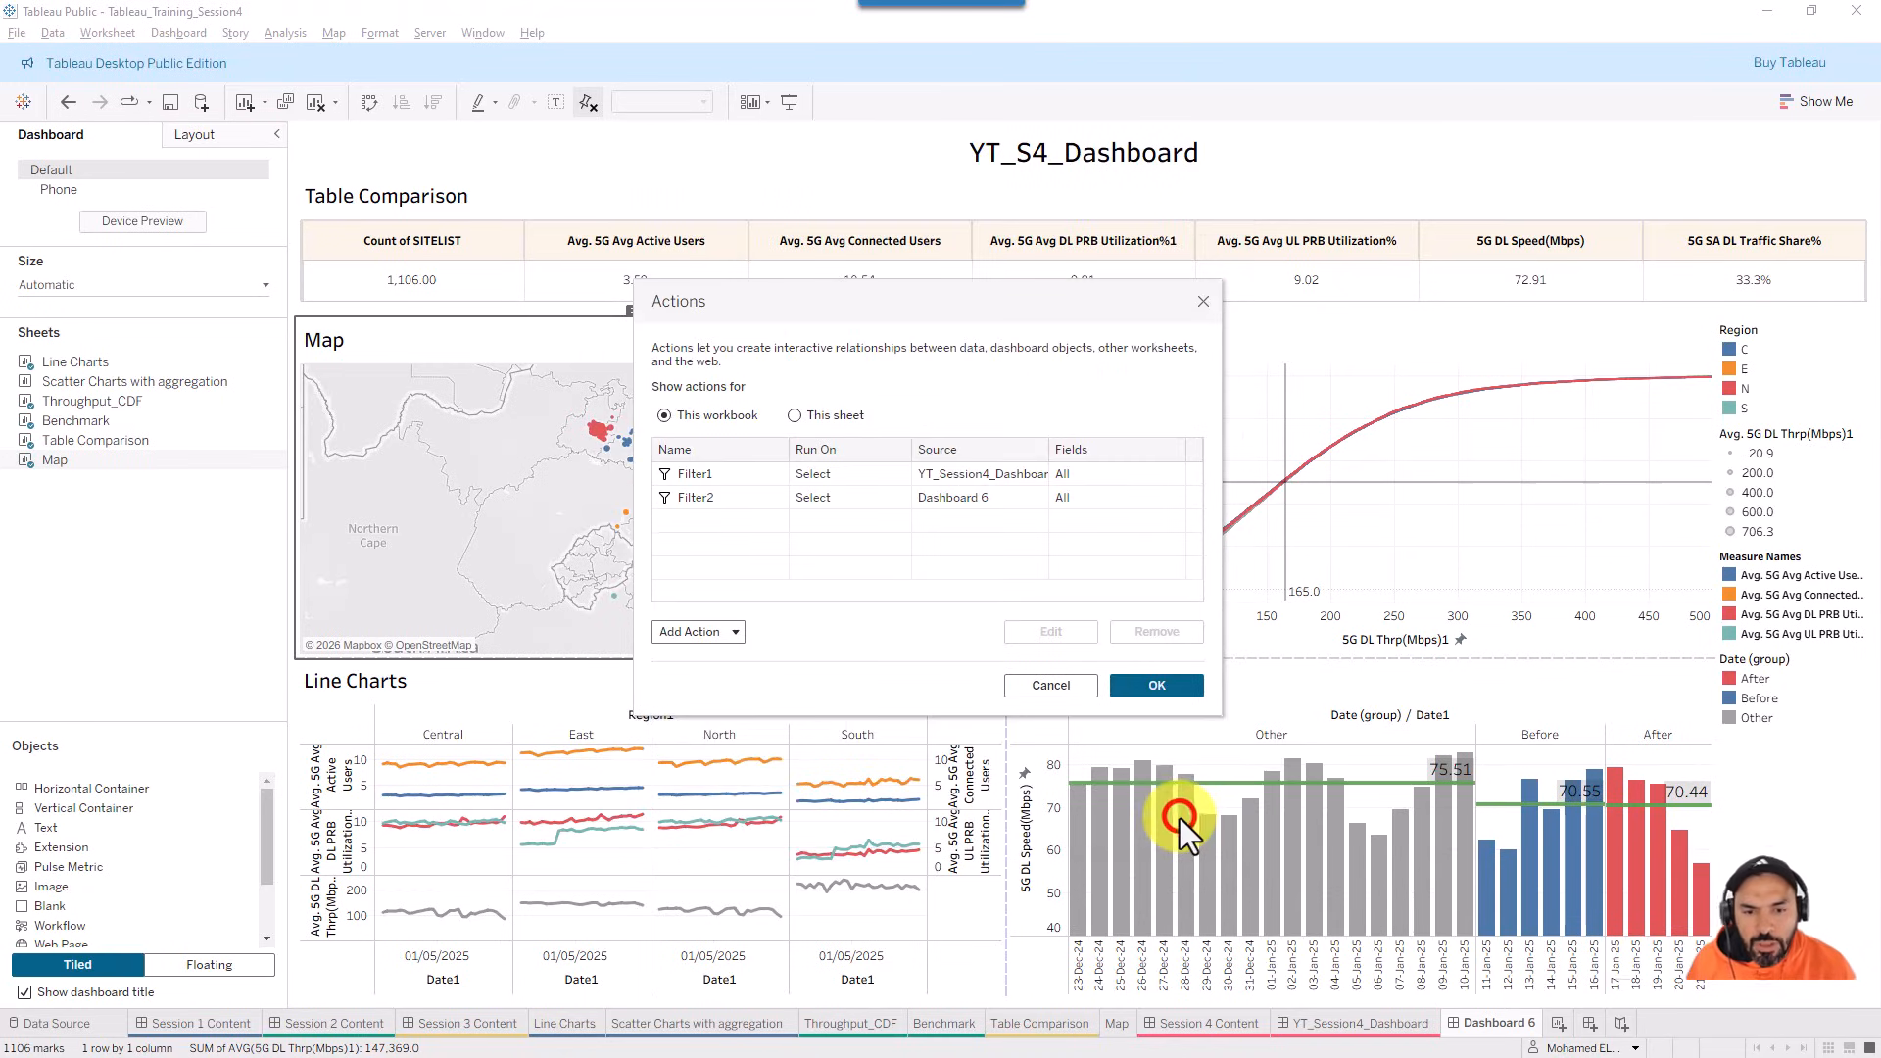
click(1180, 688)
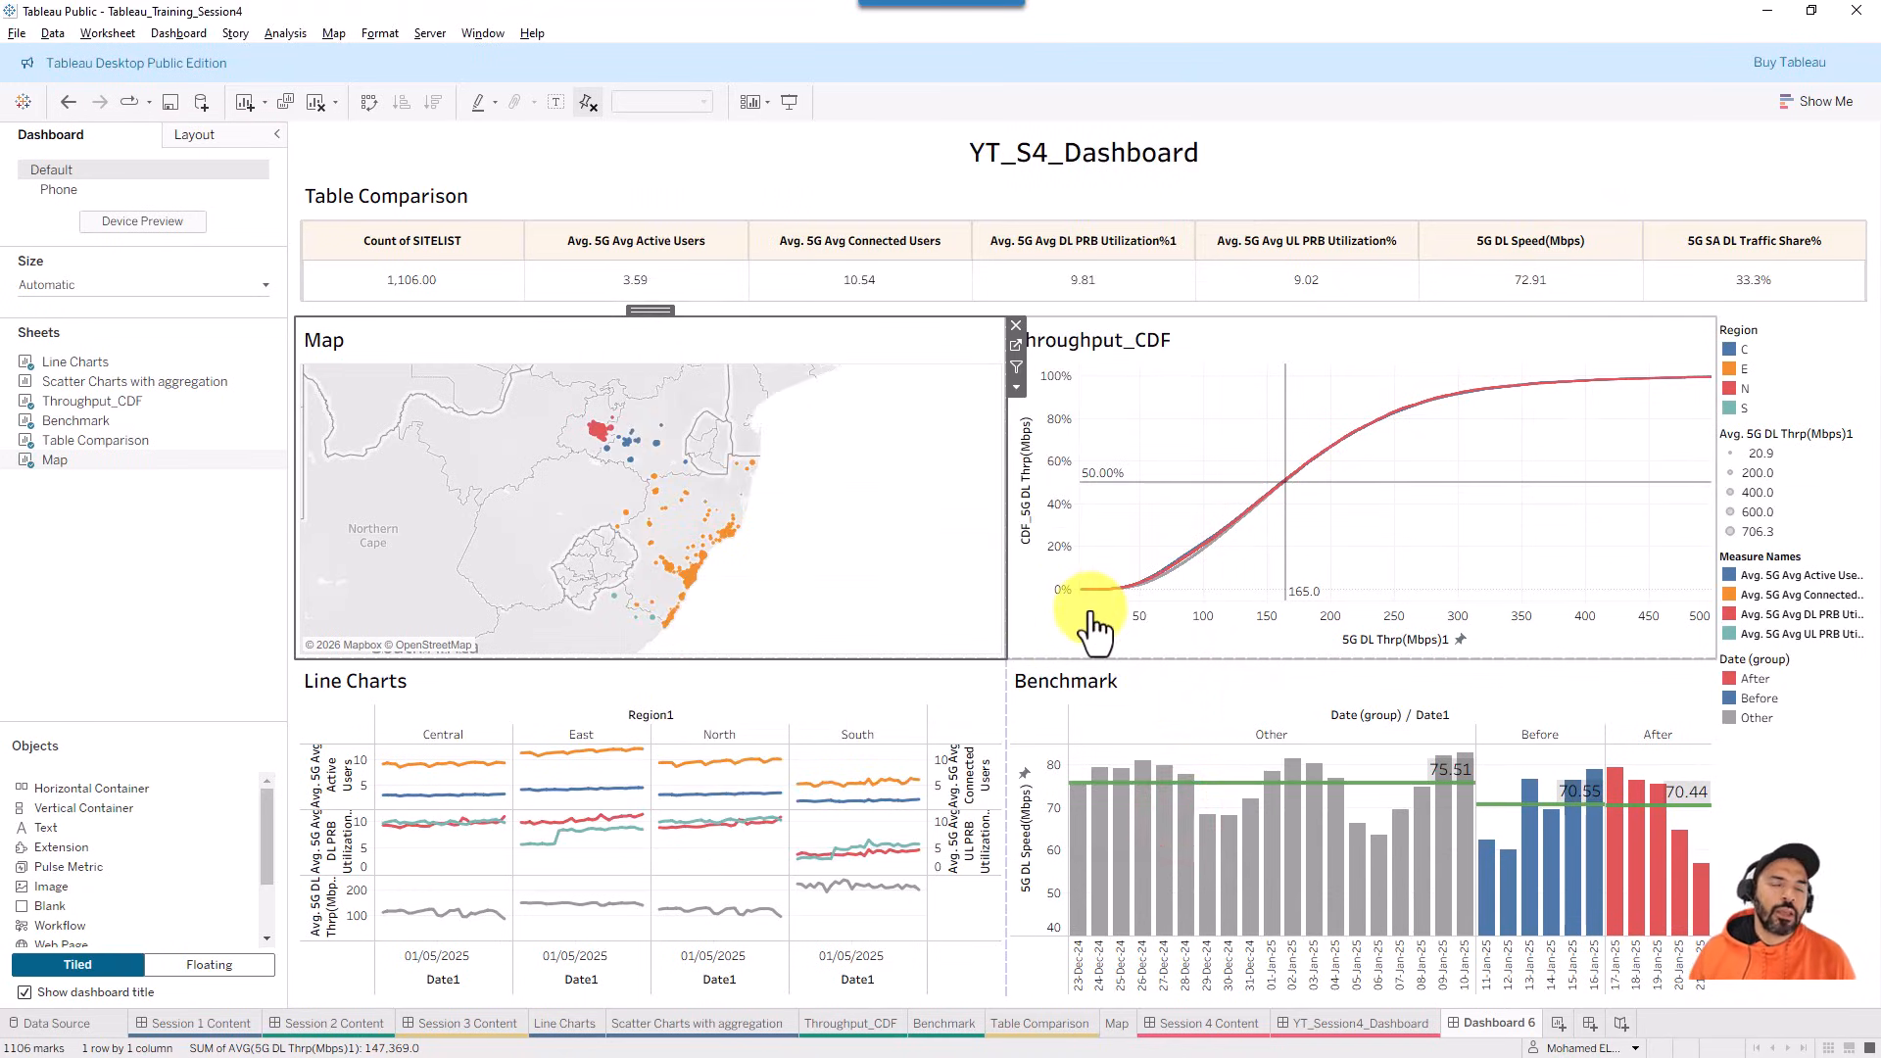
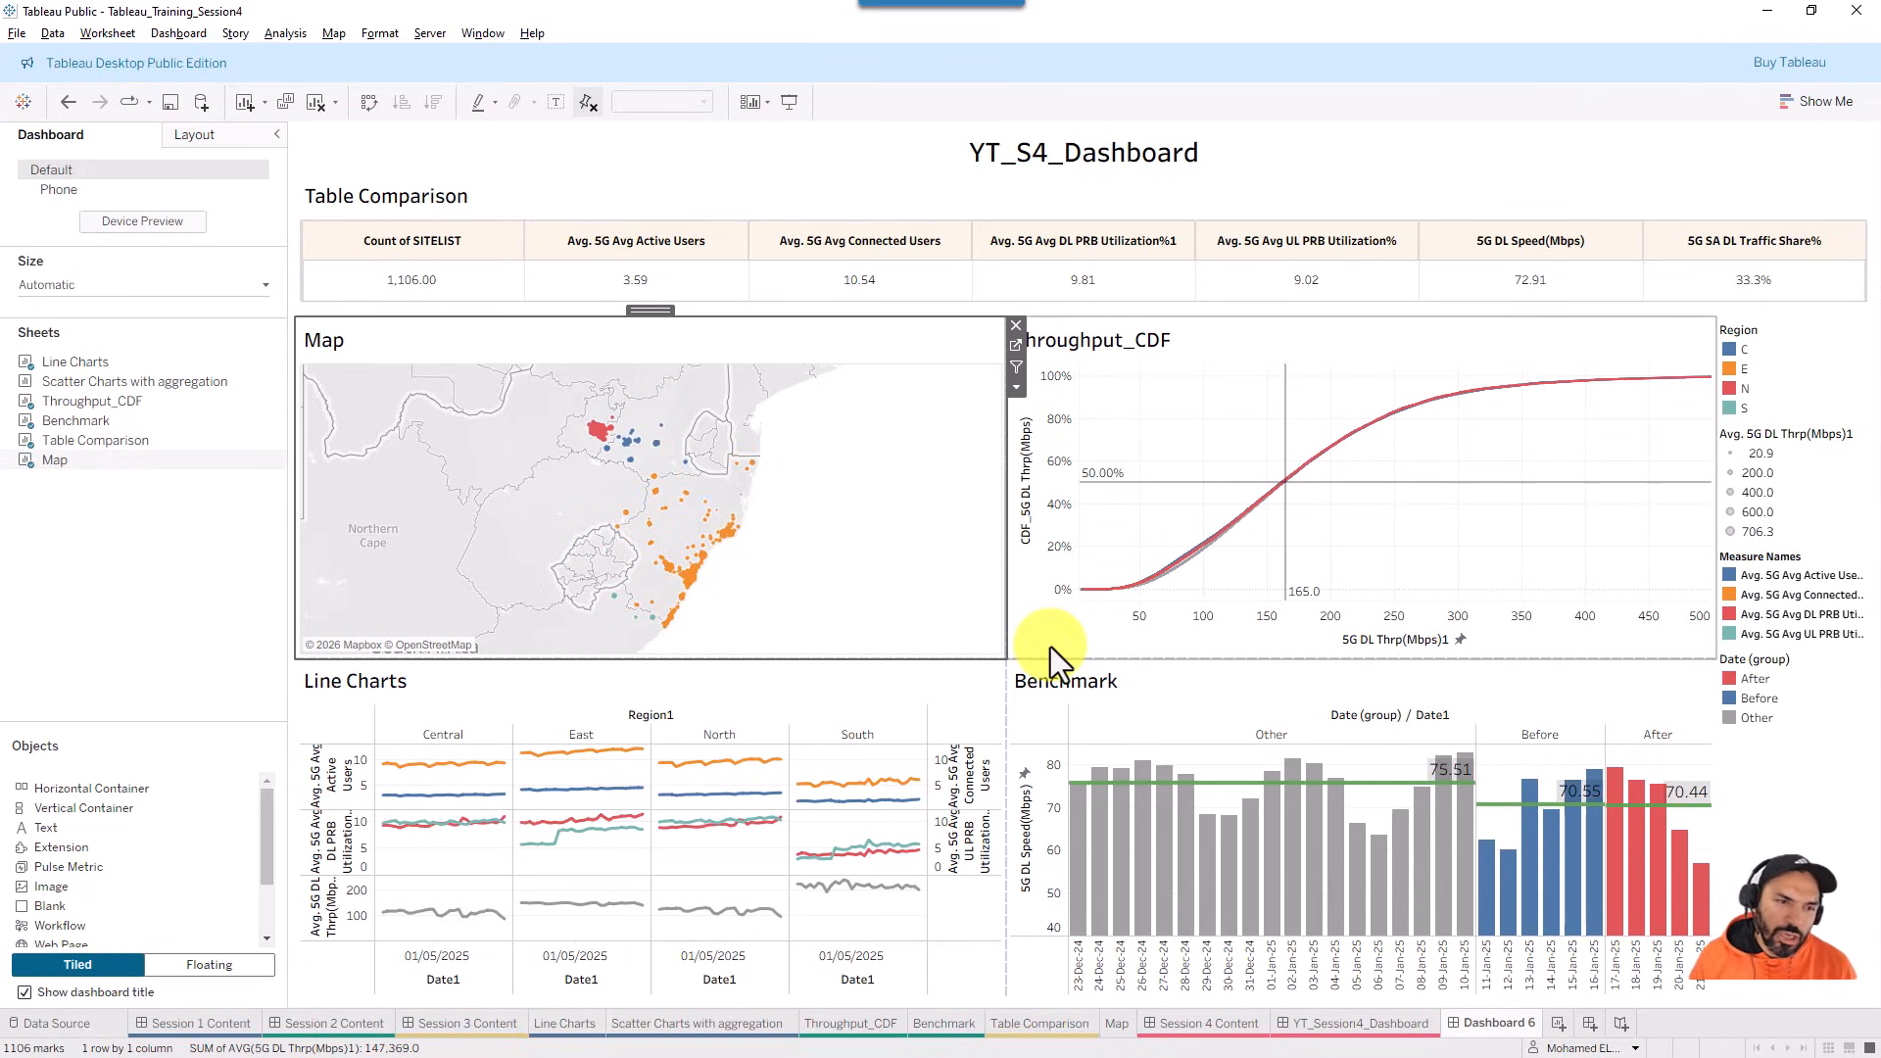
- Test selections by picking three coastal sites on the Map and the 13-Jan-25 to 20-Jan-25 bars in Benchmark, clearing each selection
click(1692, 40)
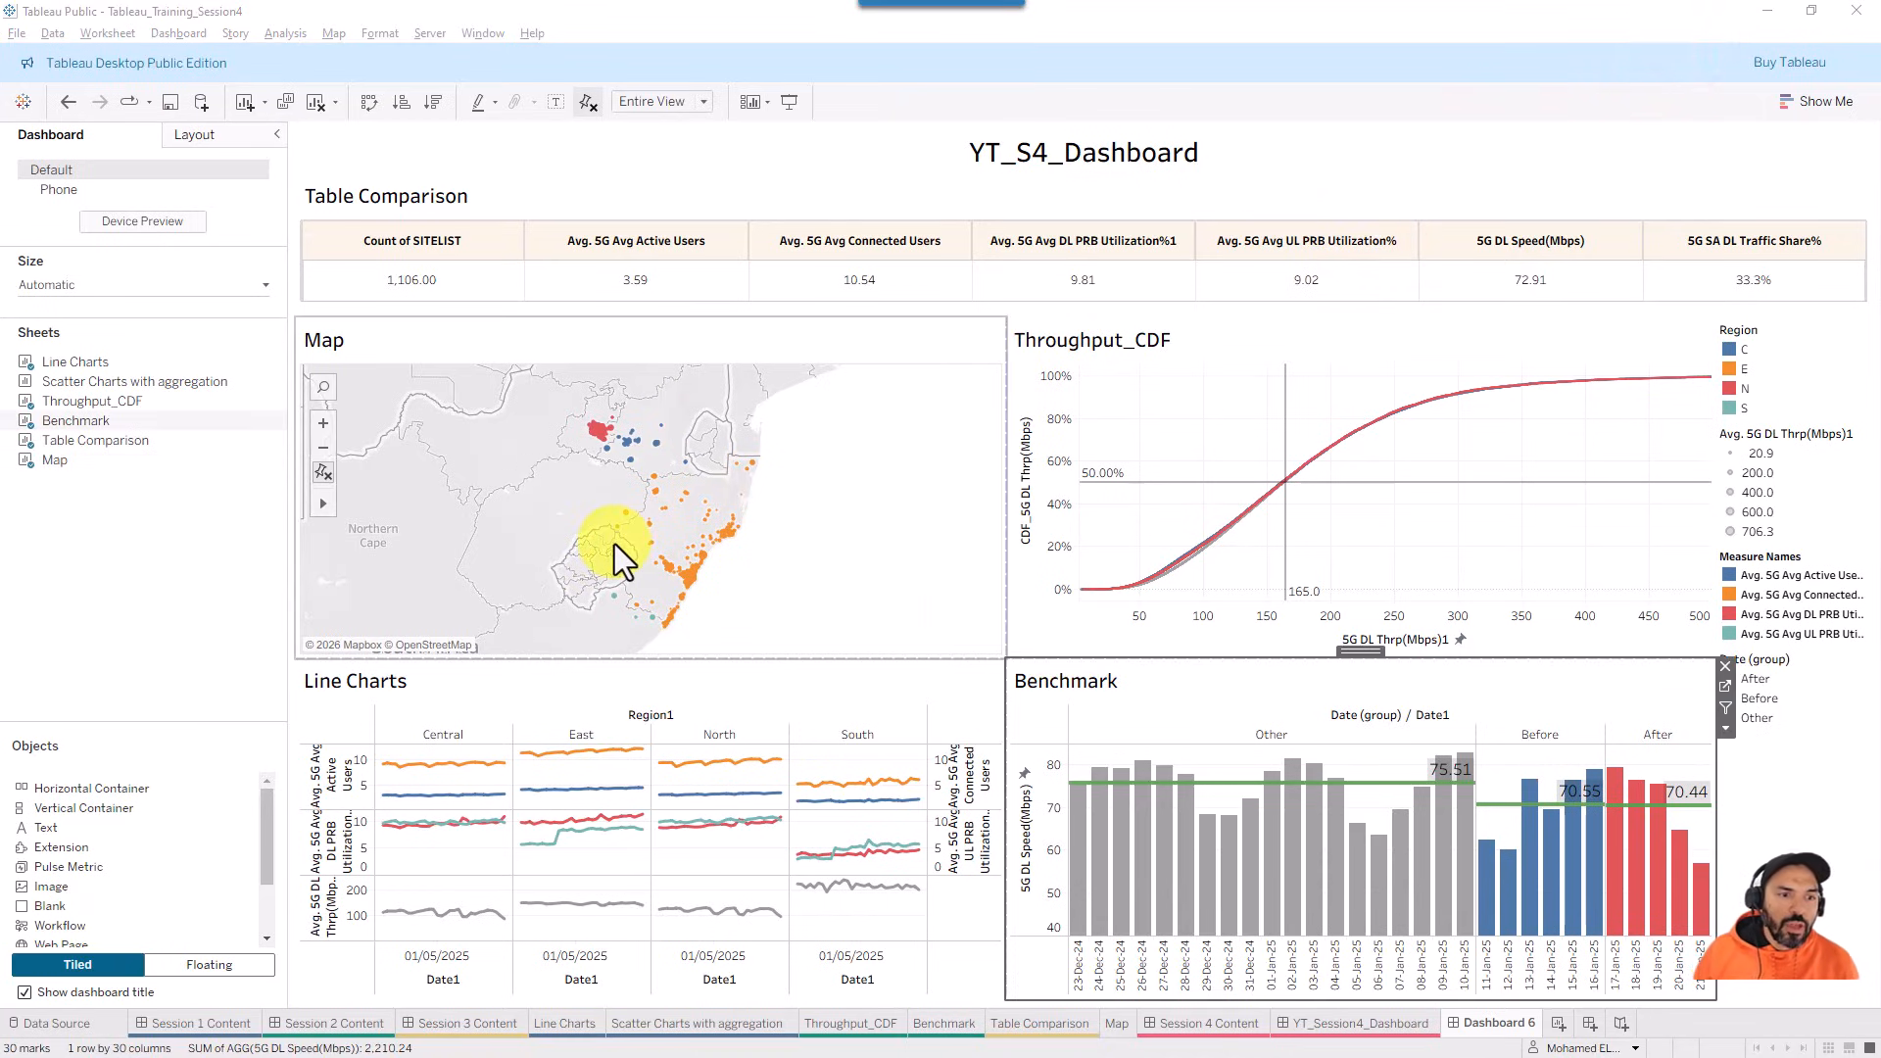
mouse_move(742, 519)
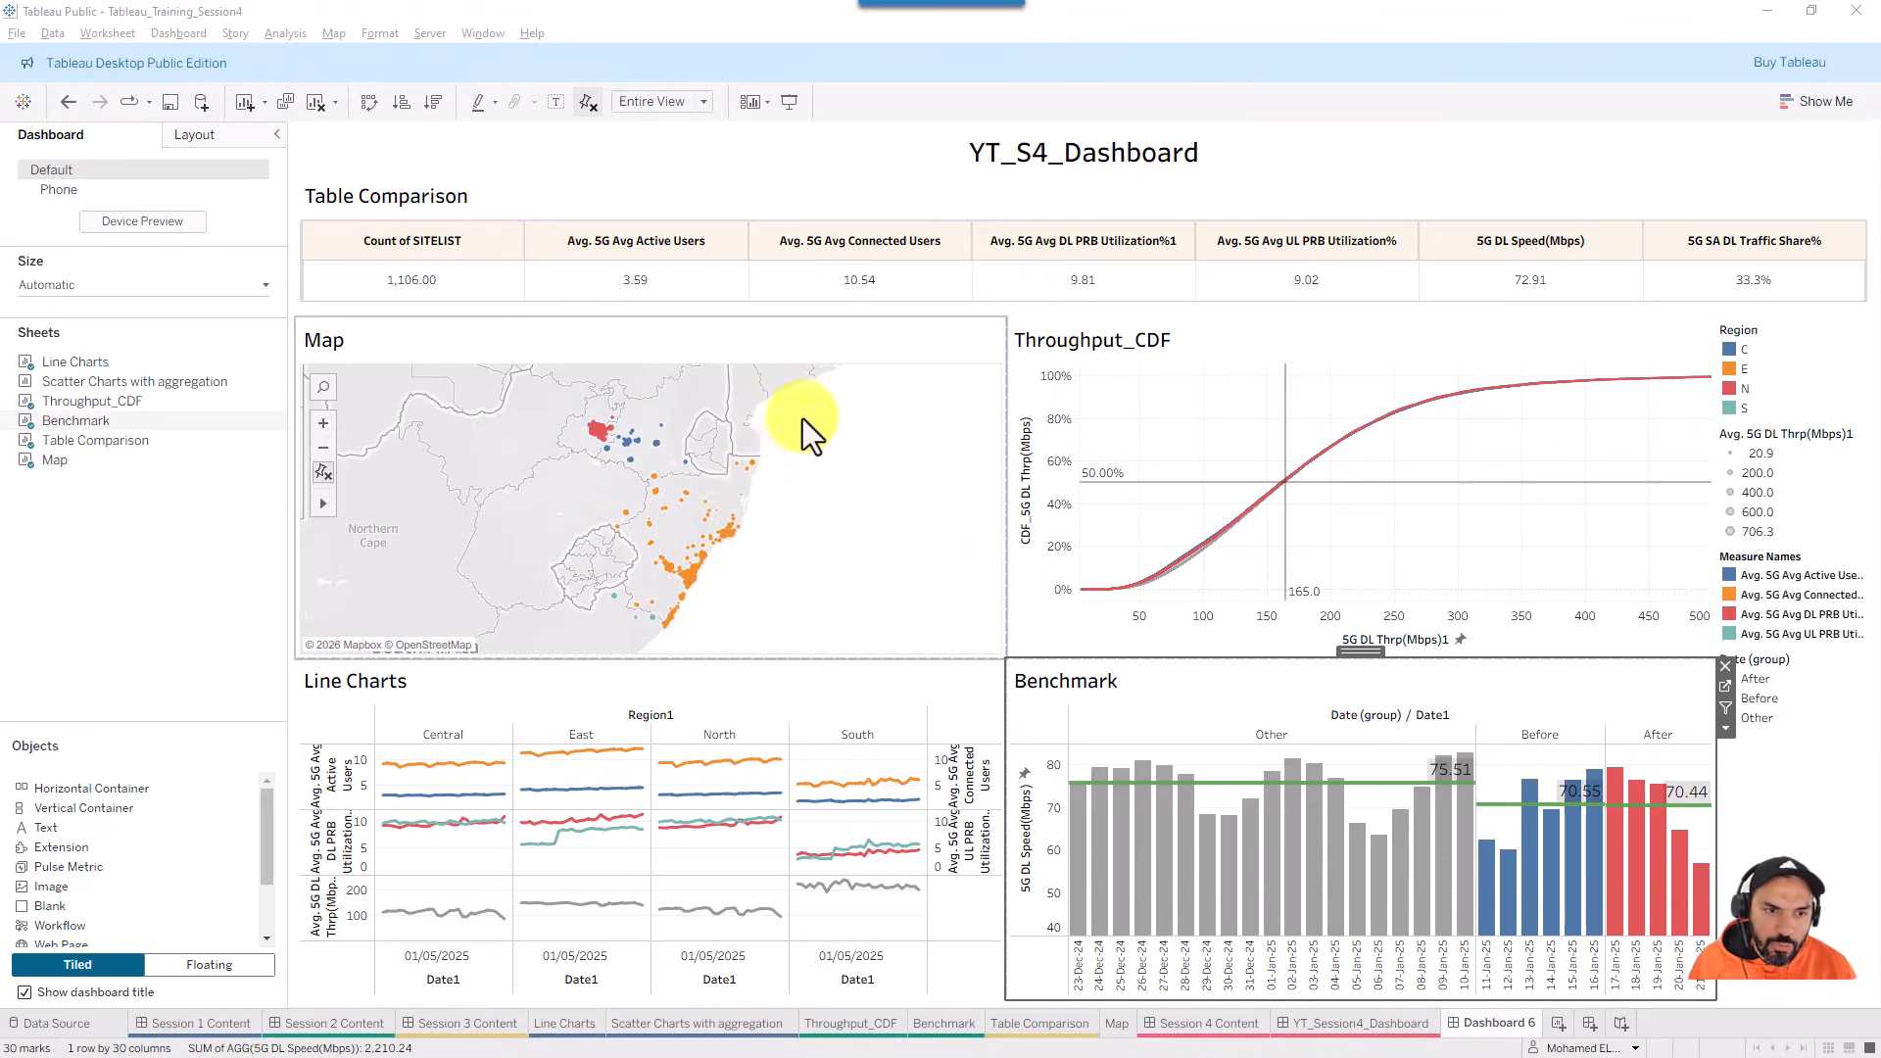
drag(818, 431, 720, 497)
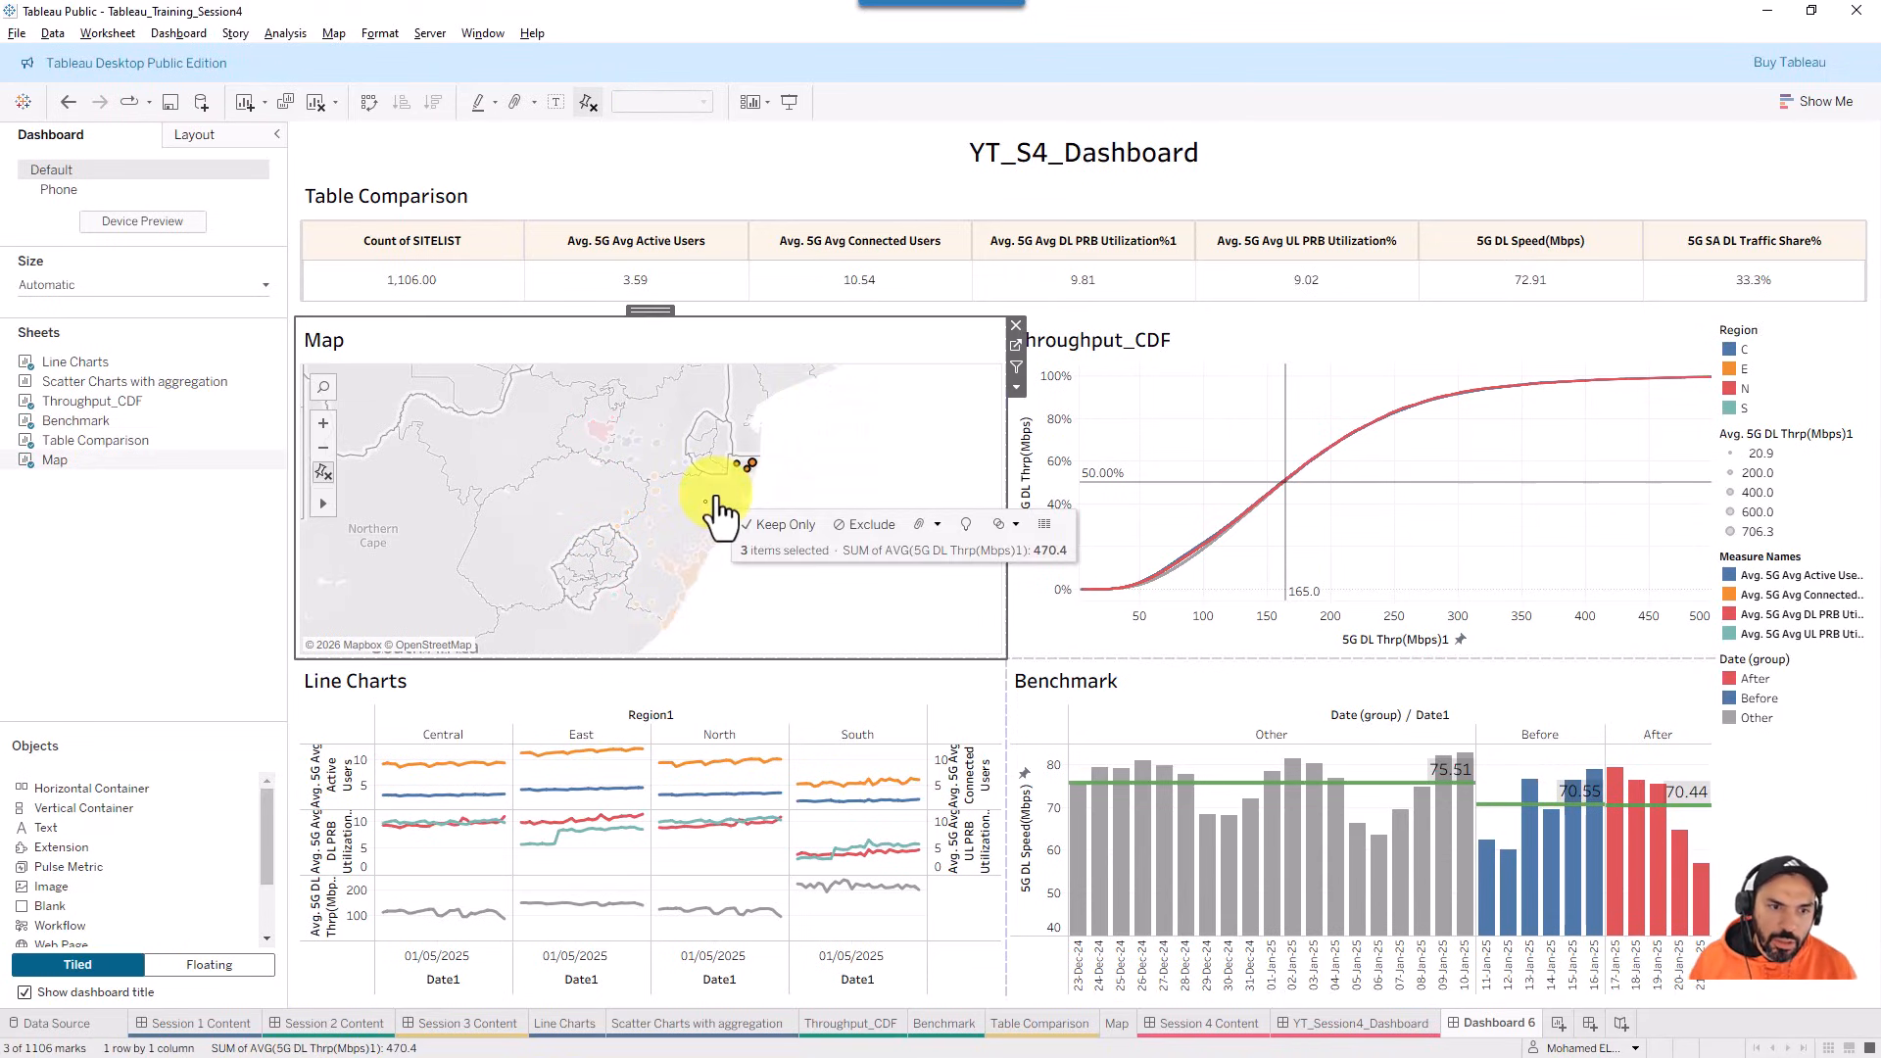
click(816, 451)
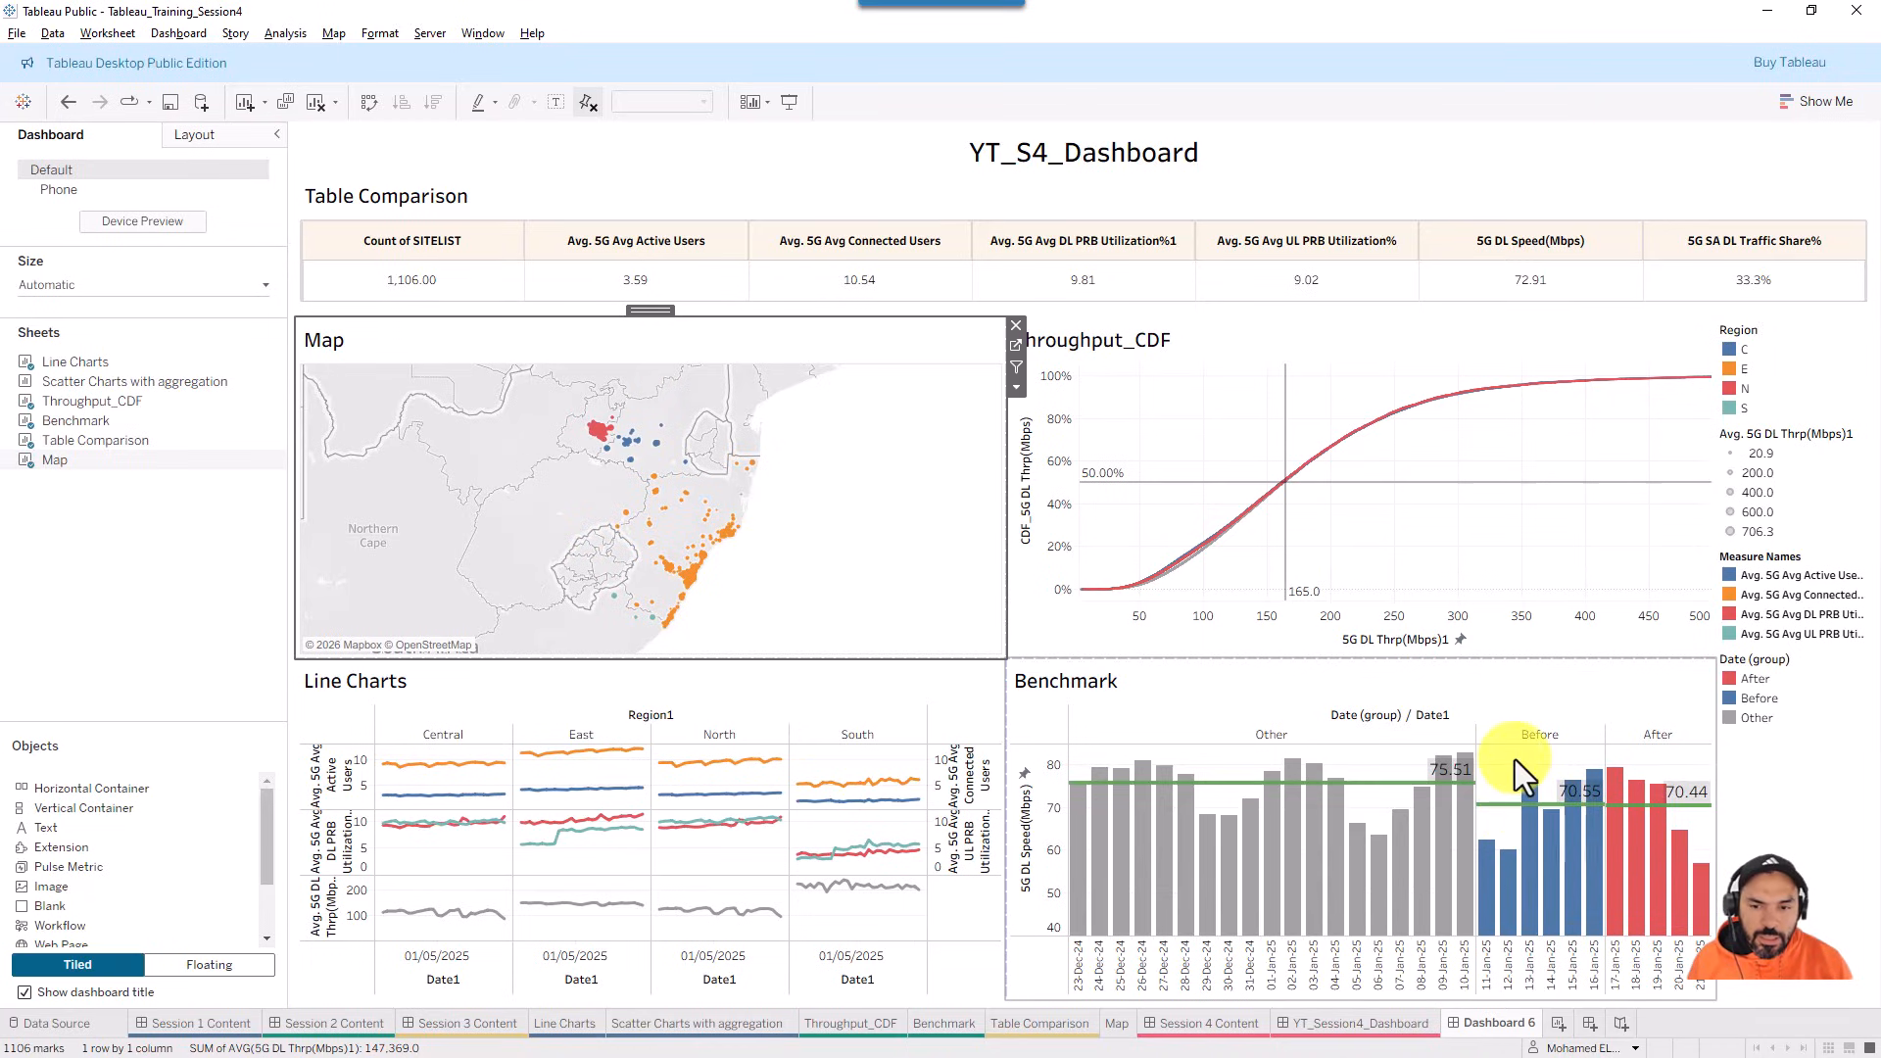
drag(1521, 777, 1687, 862)
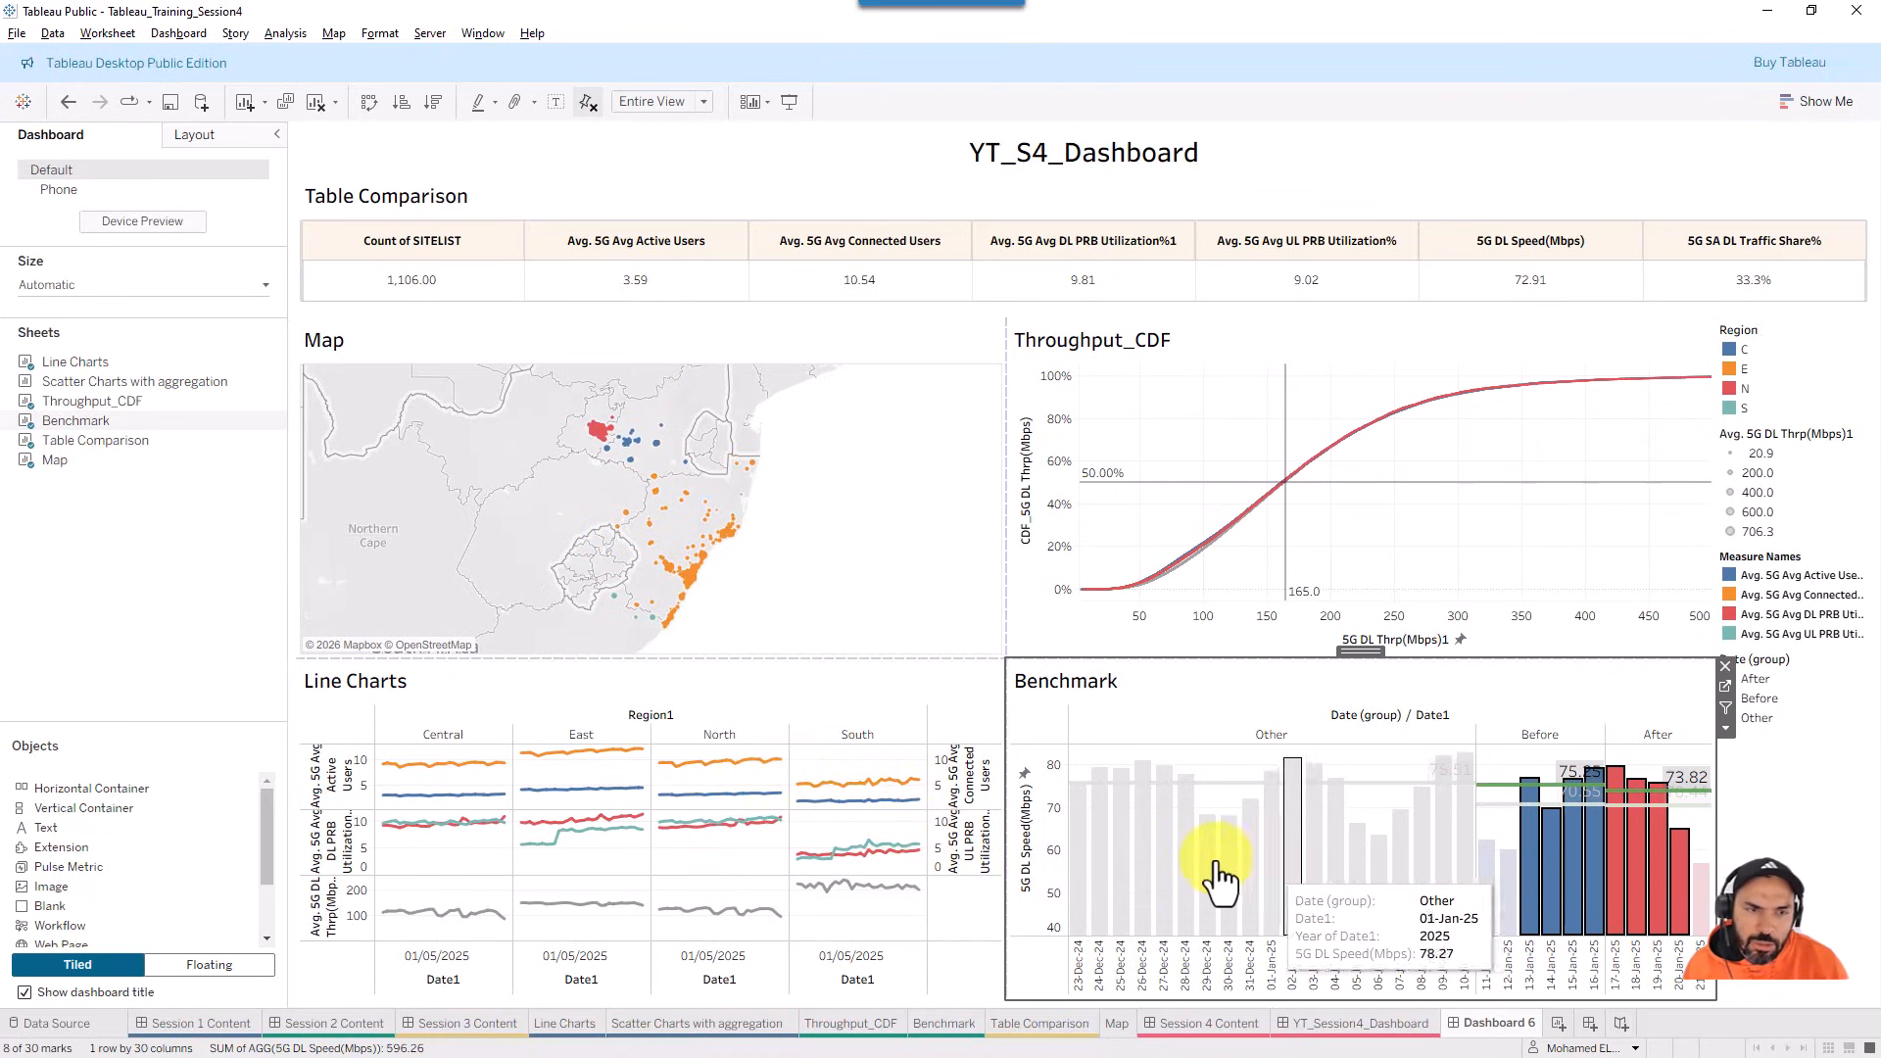
click(1137, 733)
click(1056, 743)
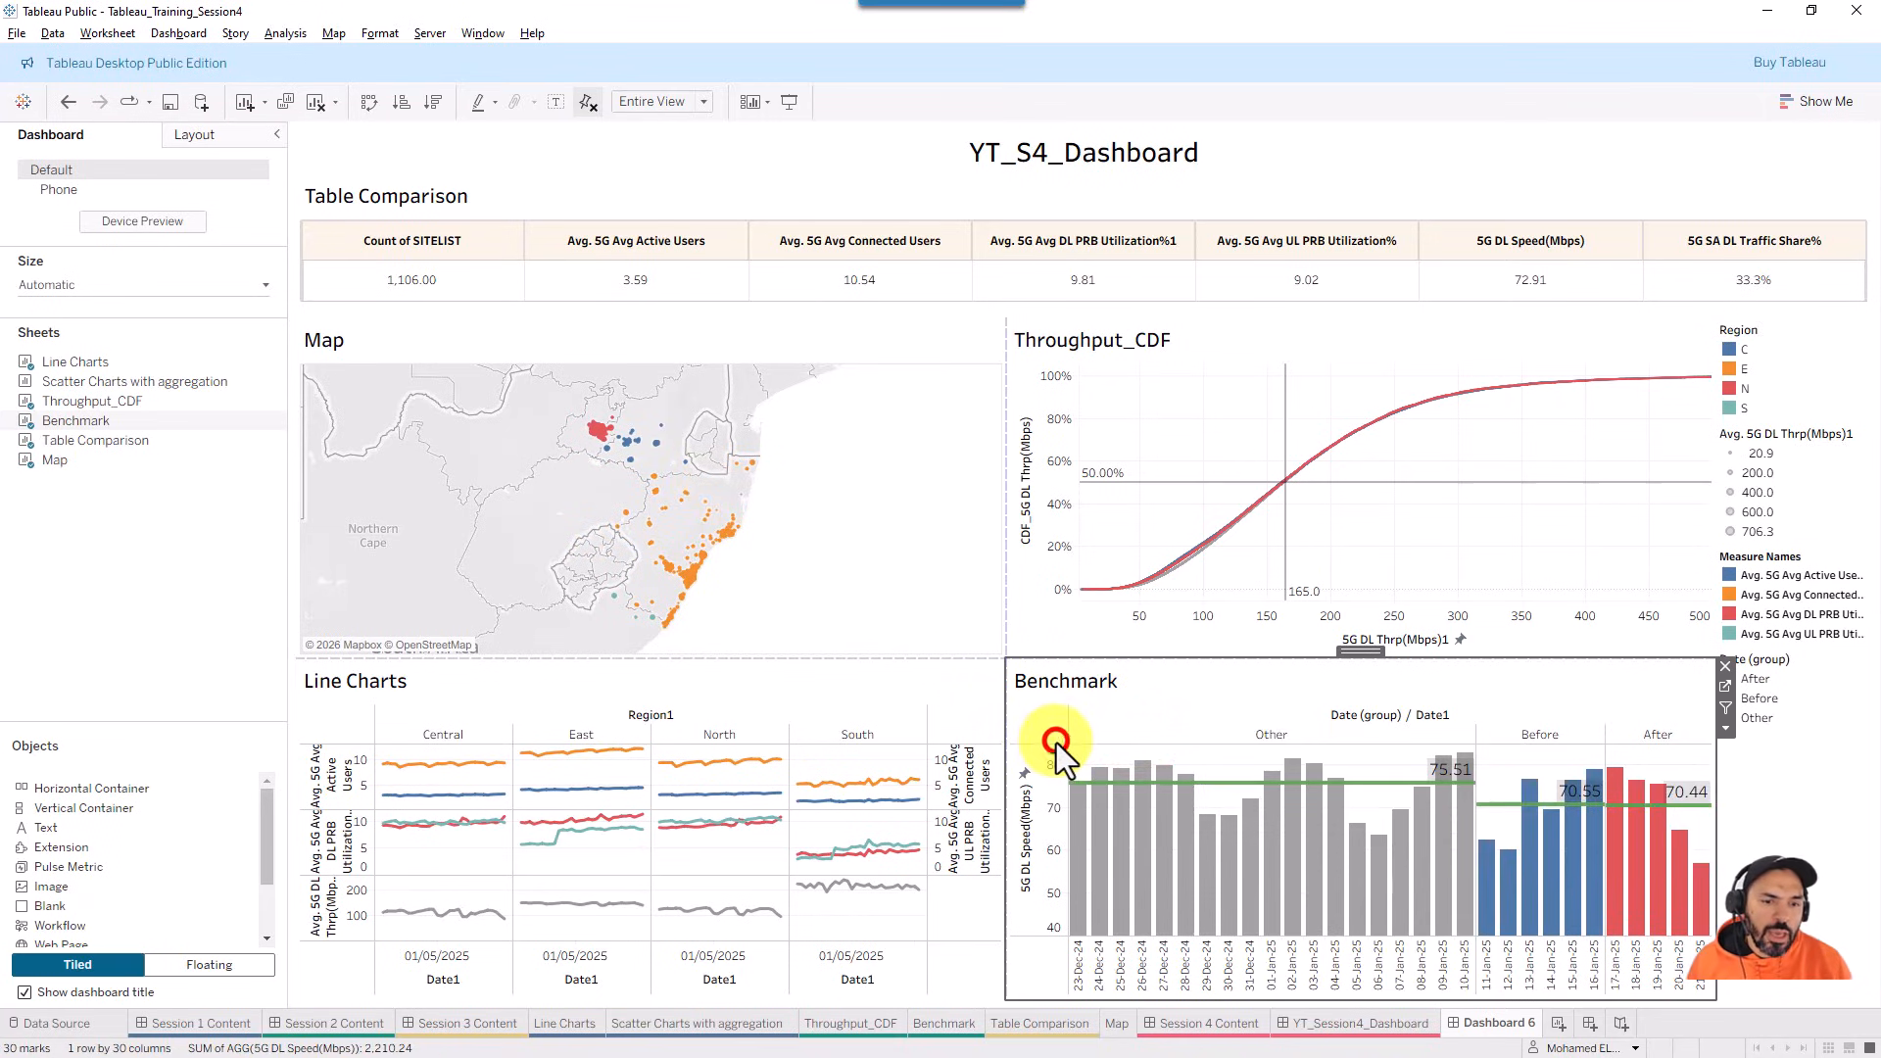
- Add highlight action Highlight1 with all Dashboard 6 sheets as source and target, running on Select and targeting all fields, and confirm it
click(191, 37)
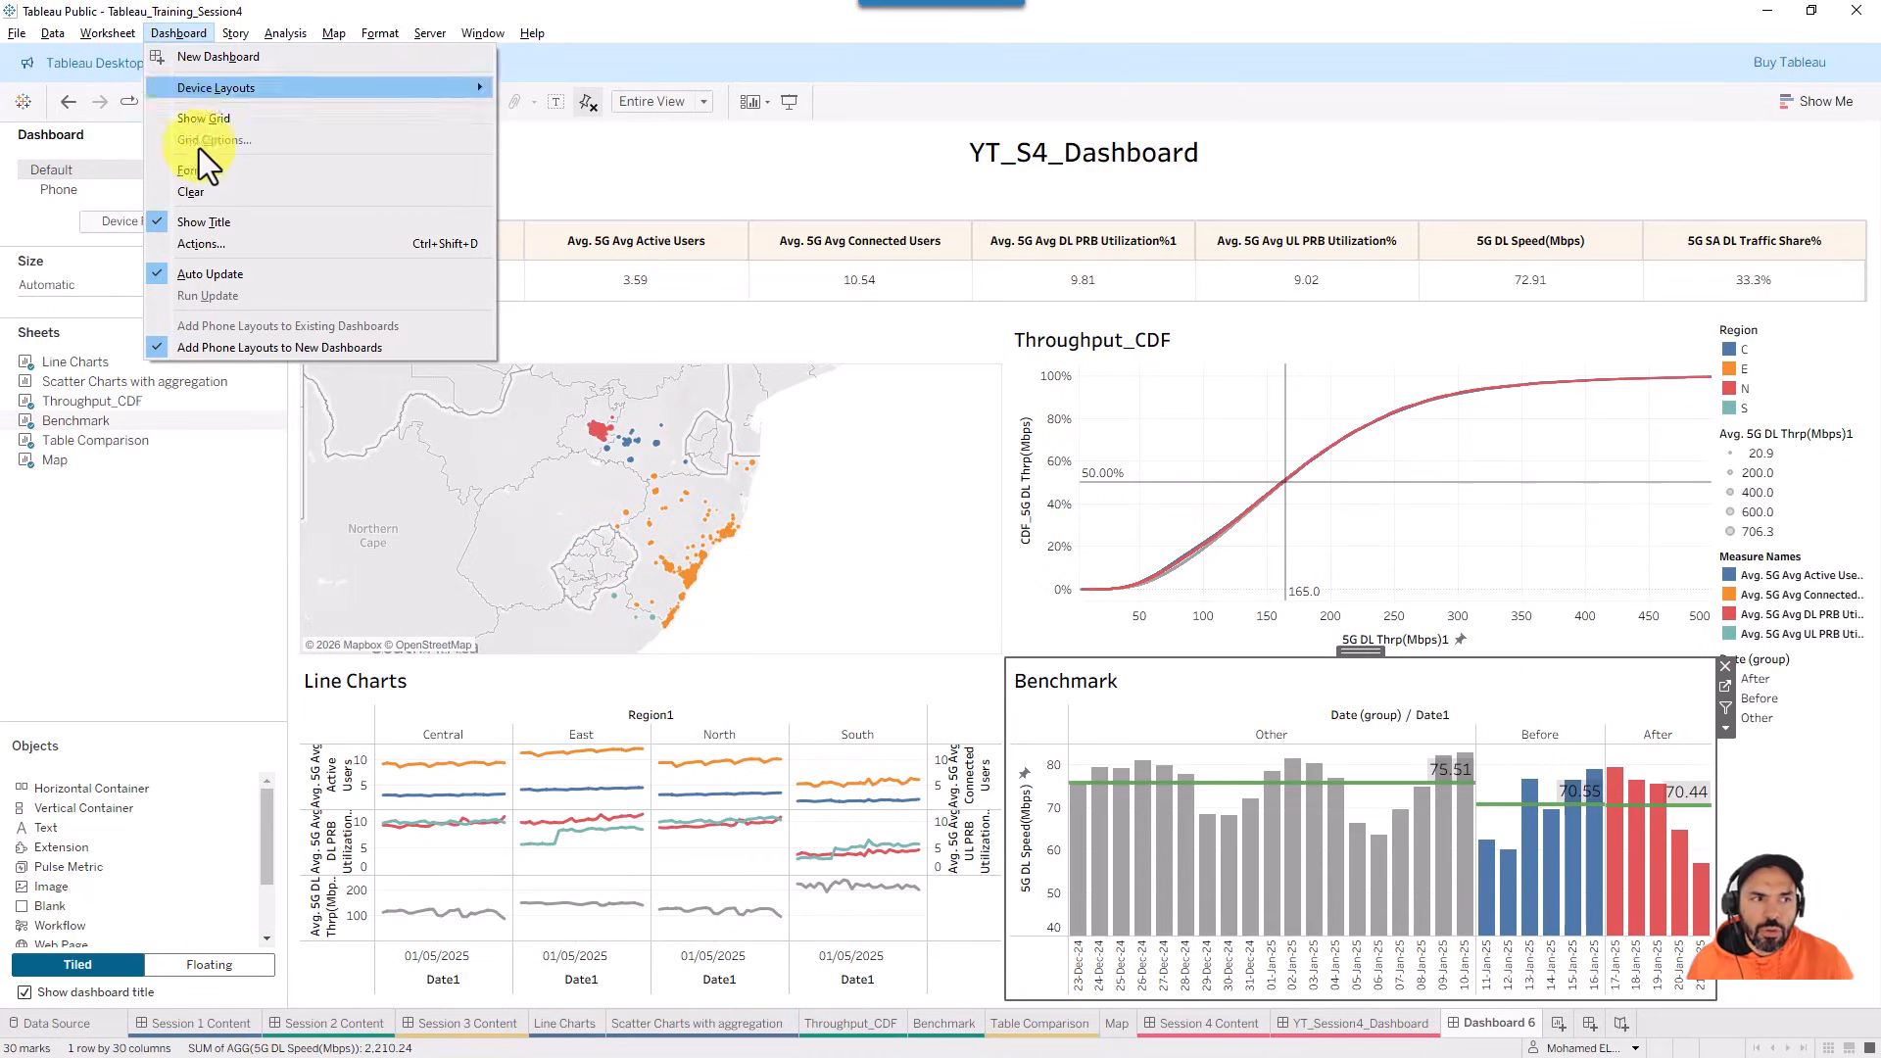
click(202, 224)
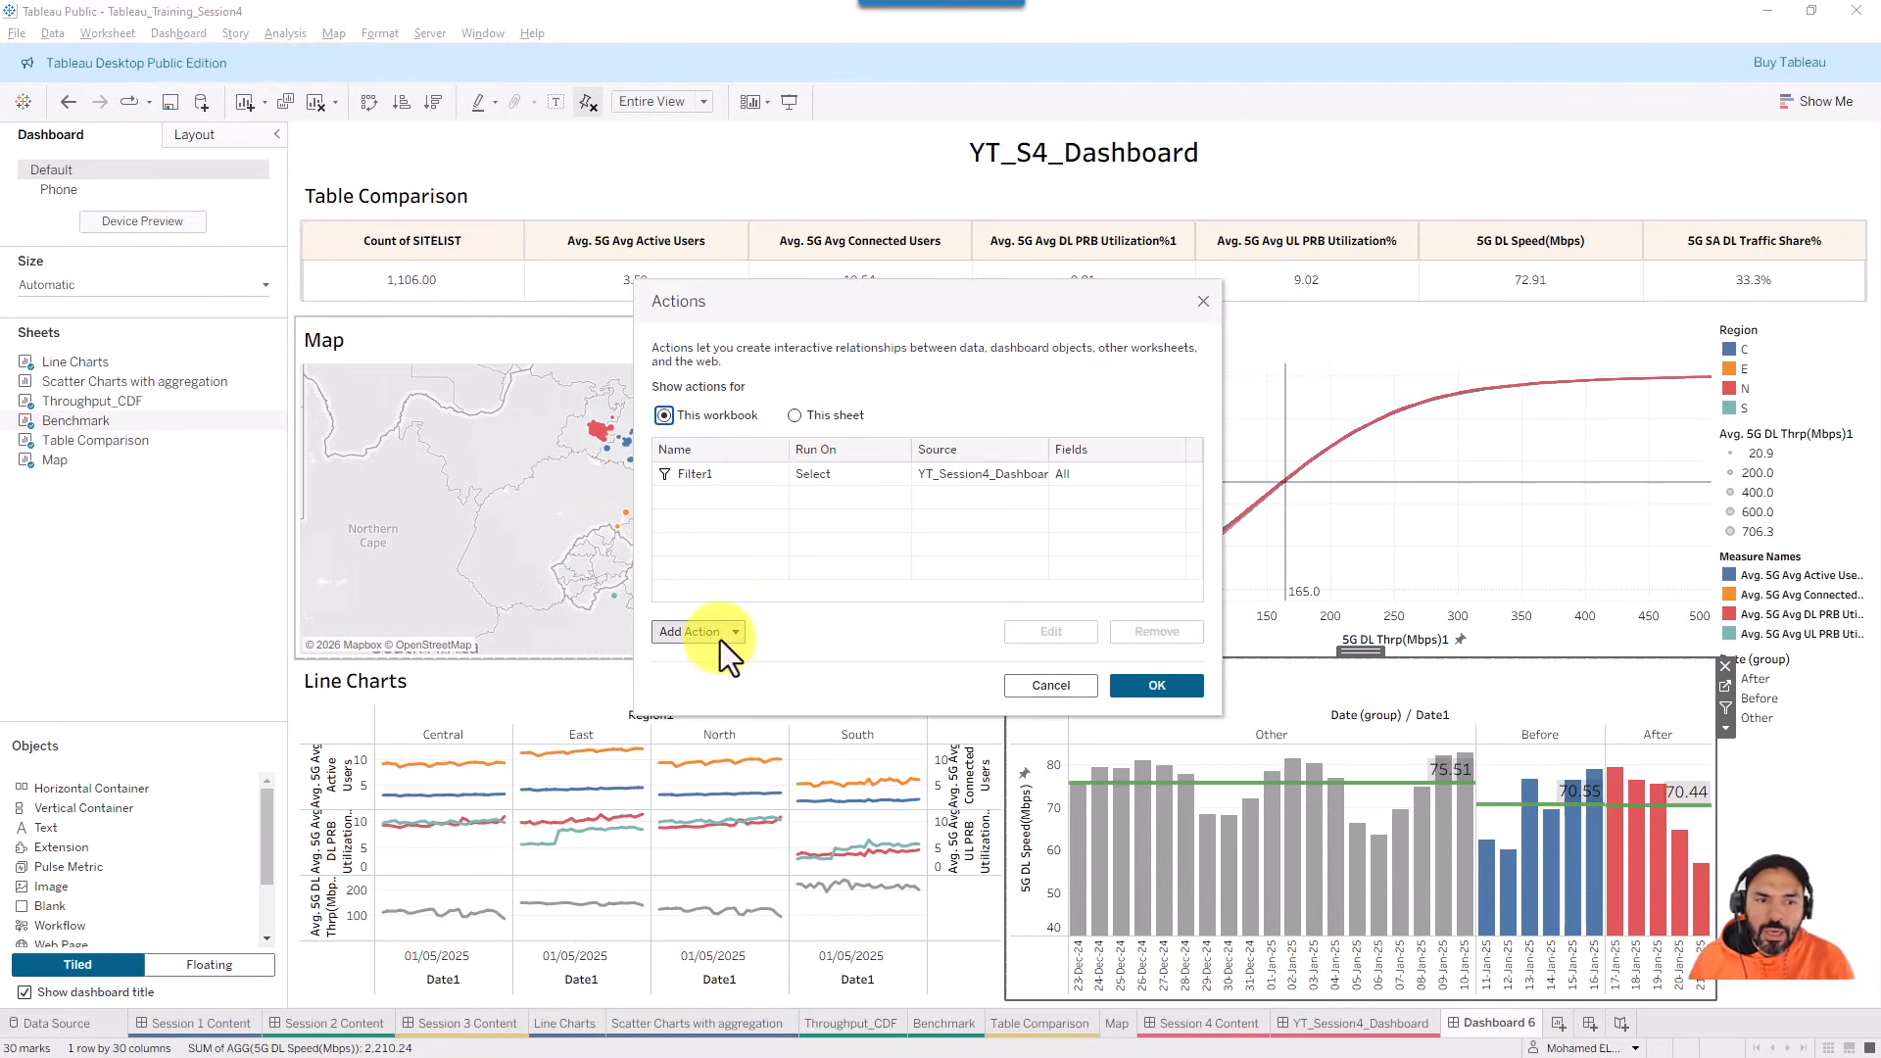
click(720, 639)
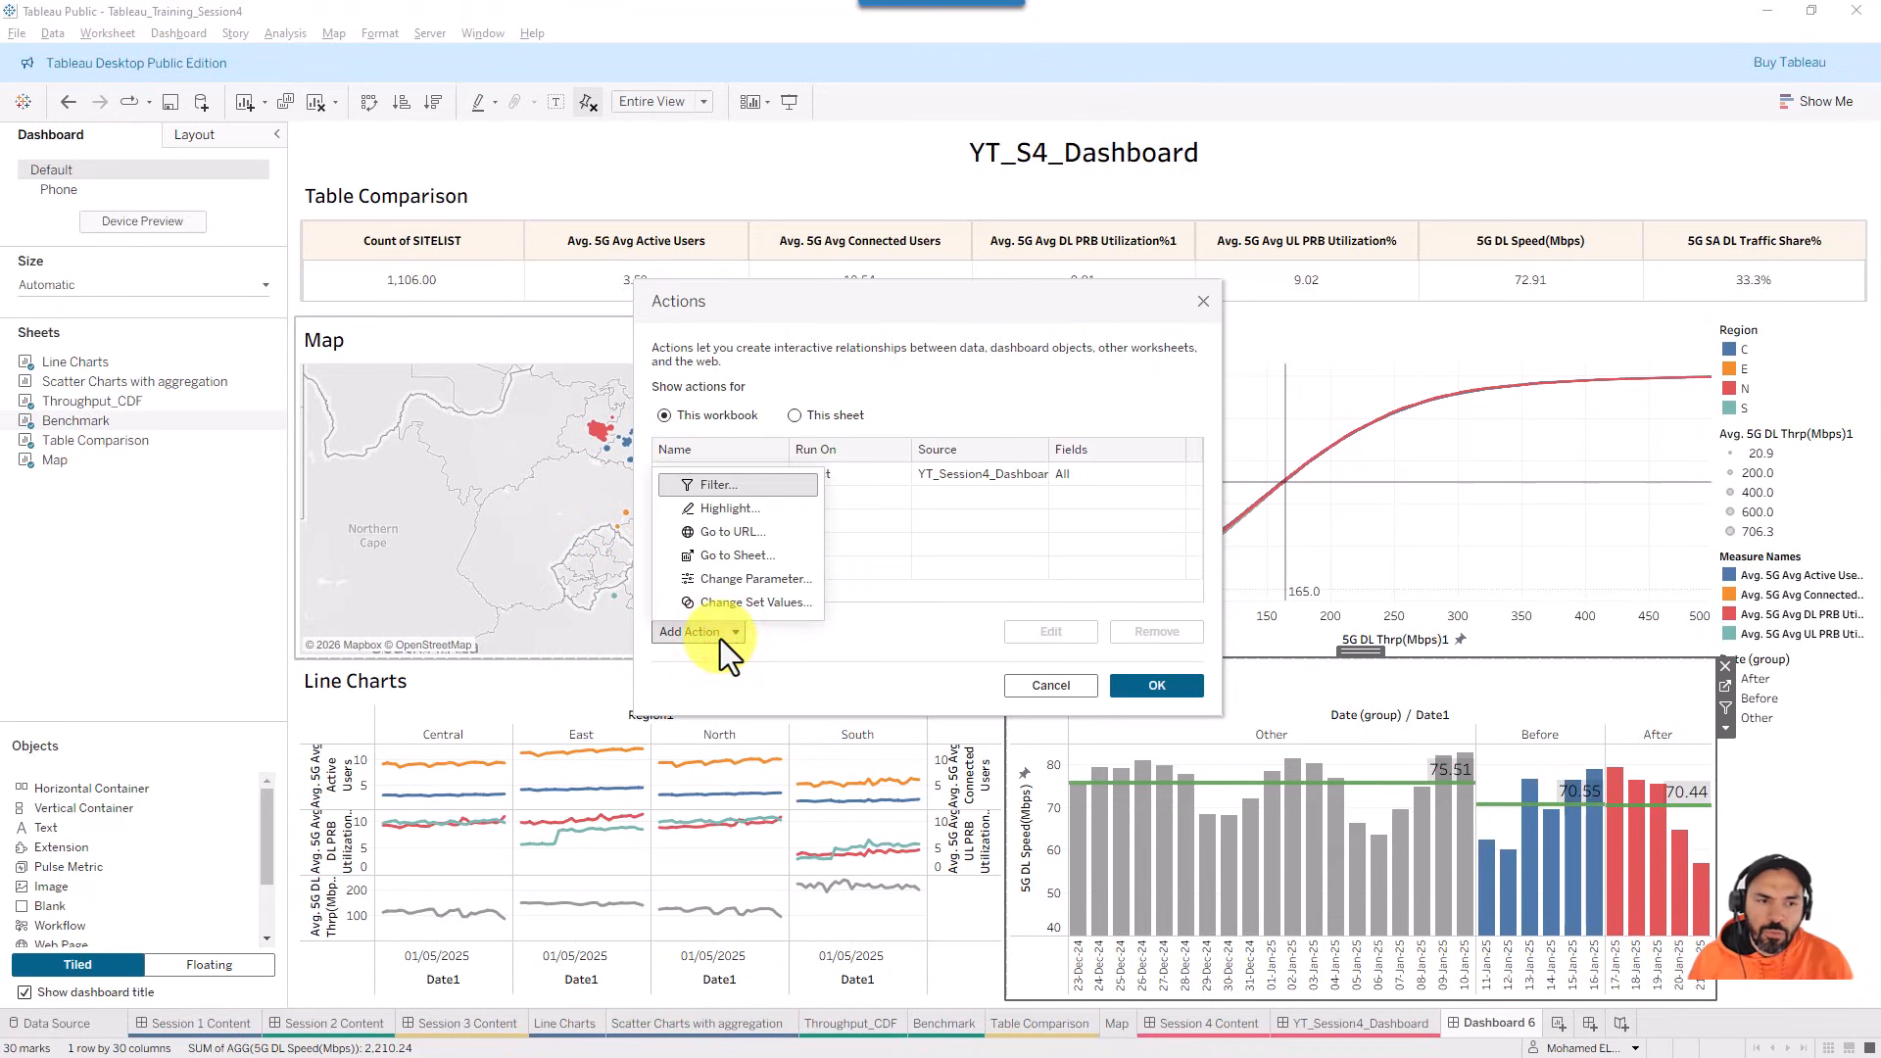
click(740, 512)
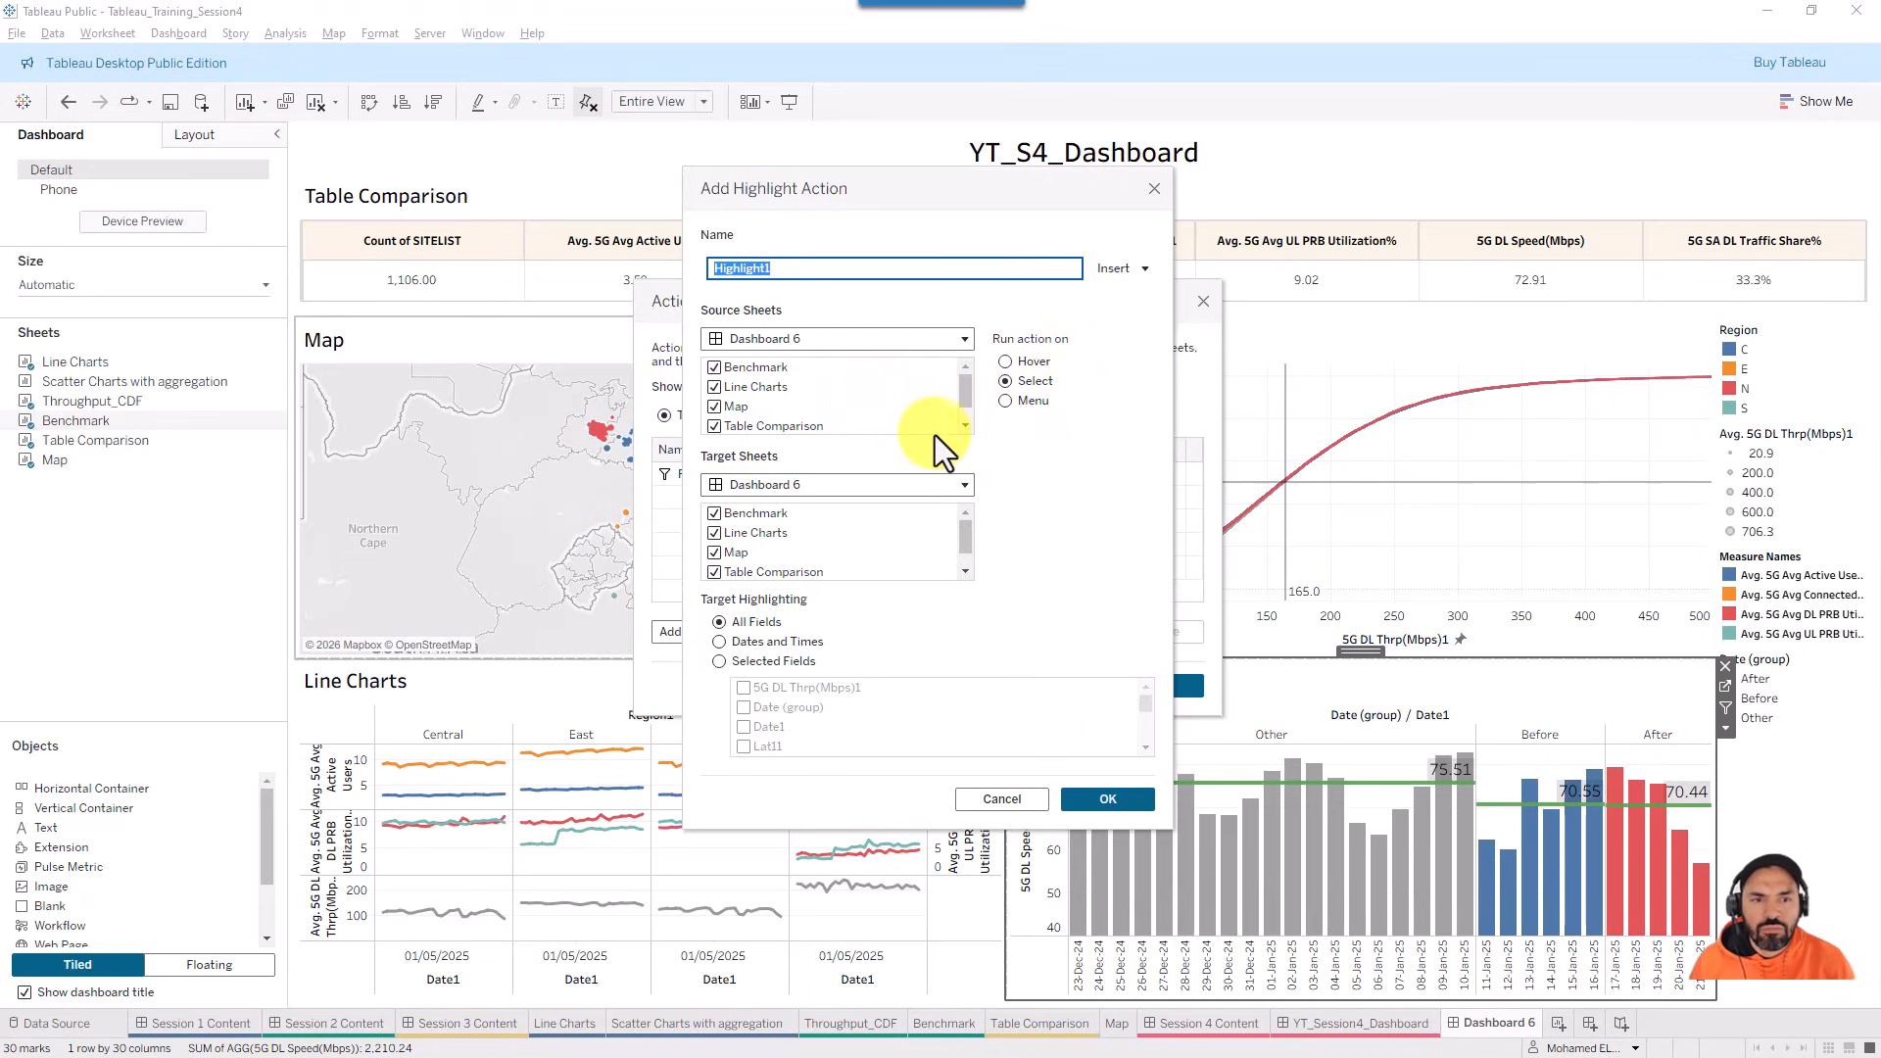
drag(966, 396, 963, 485)
click(1083, 801)
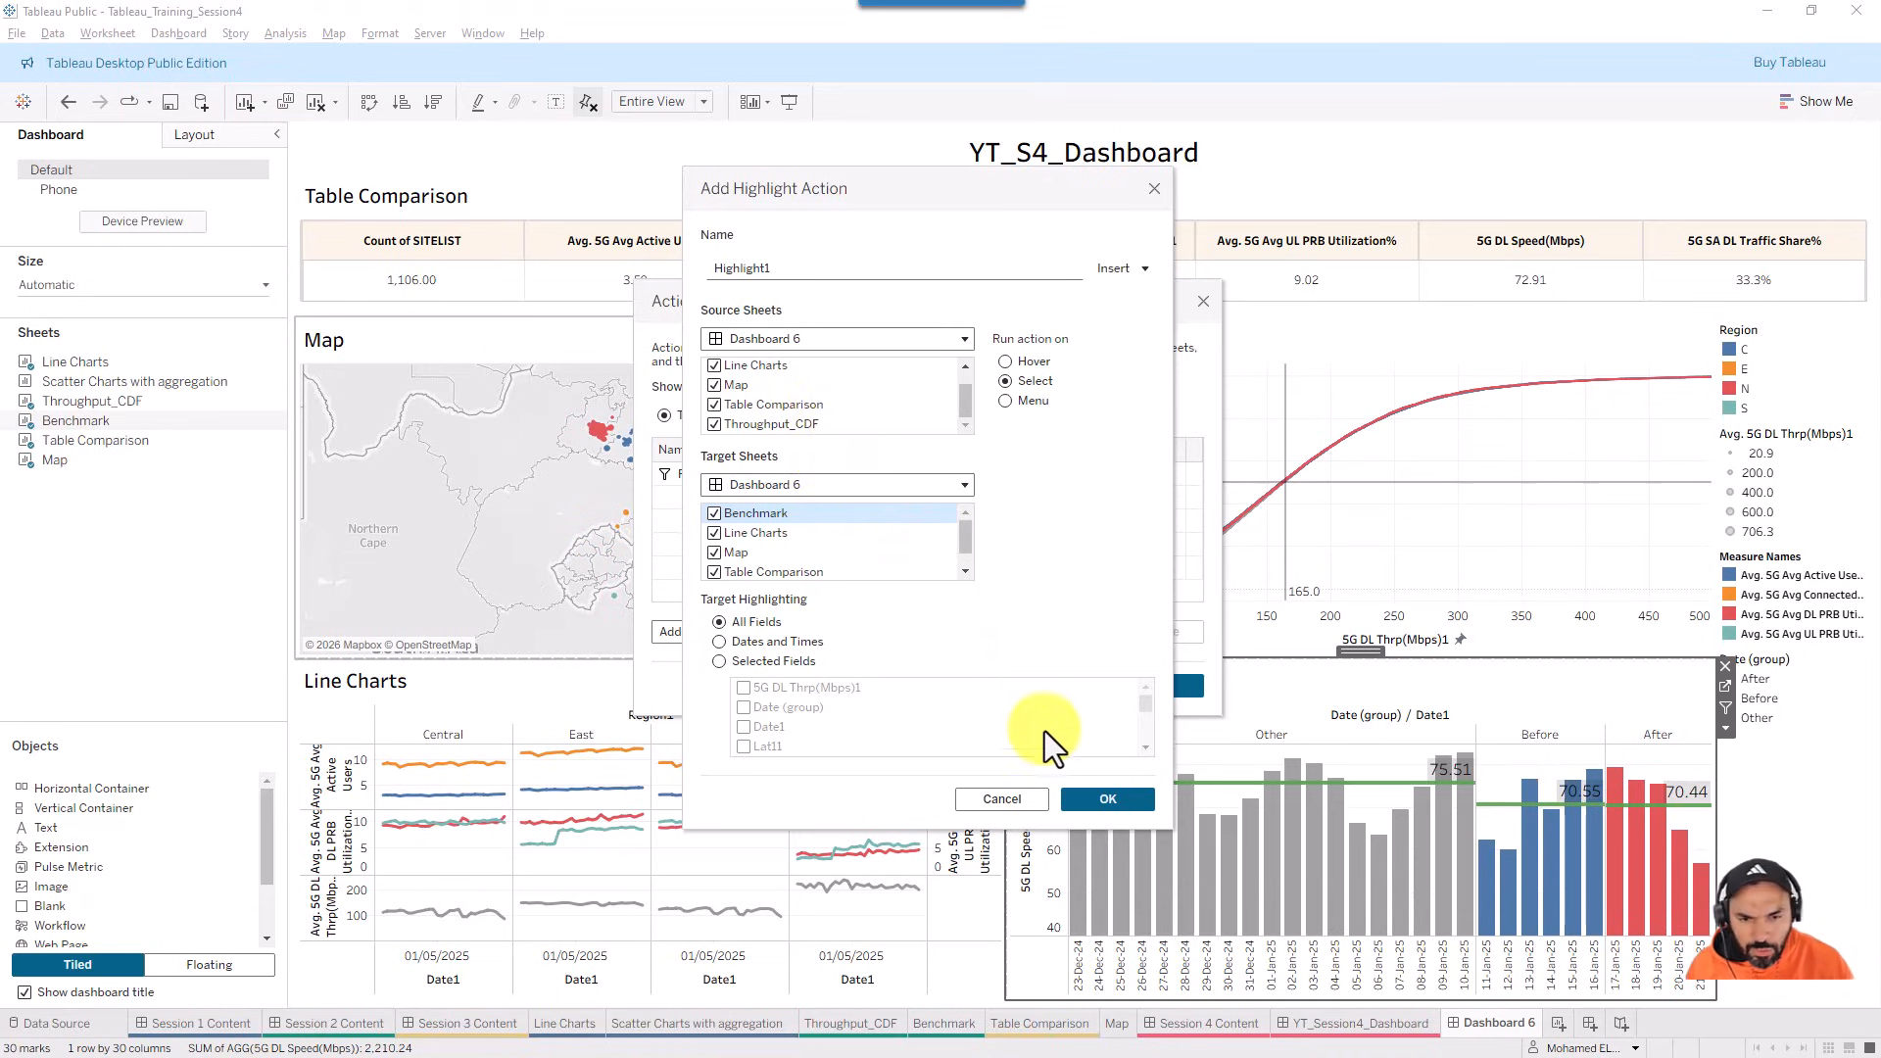
click(1073, 806)
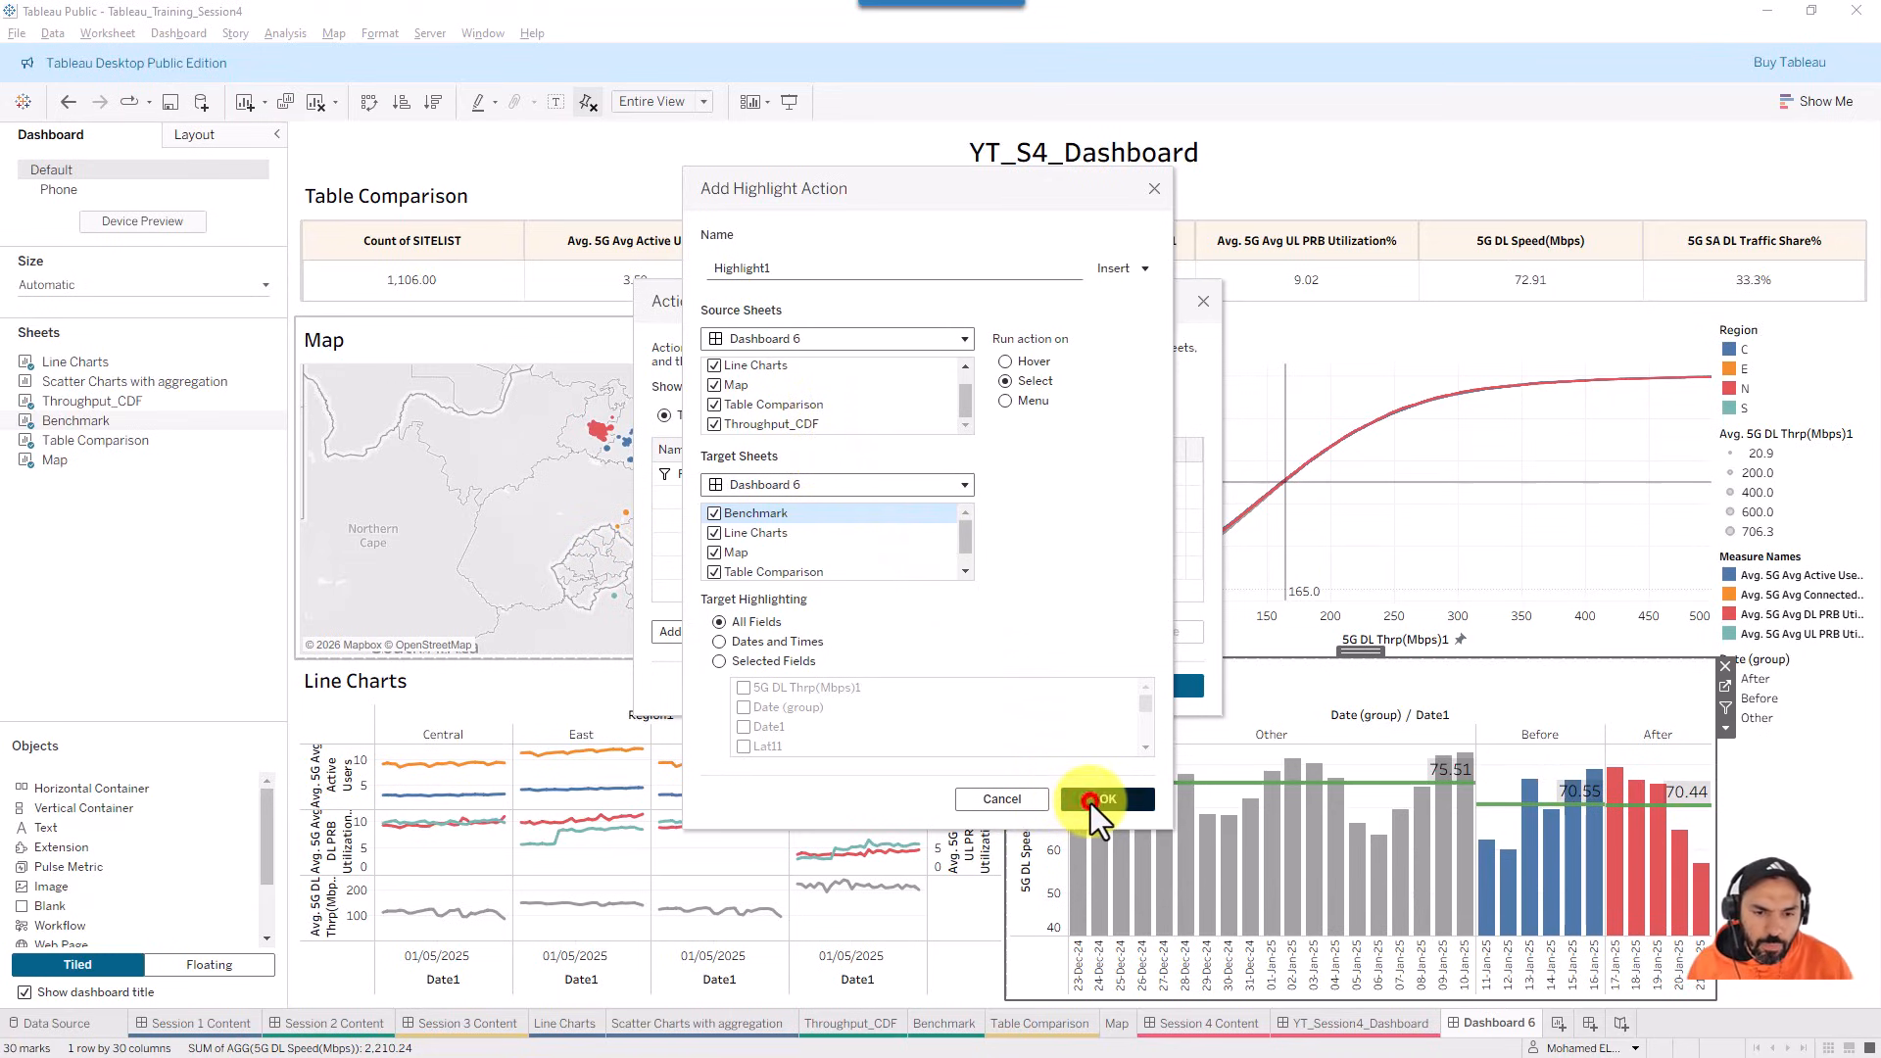
click(1165, 694)
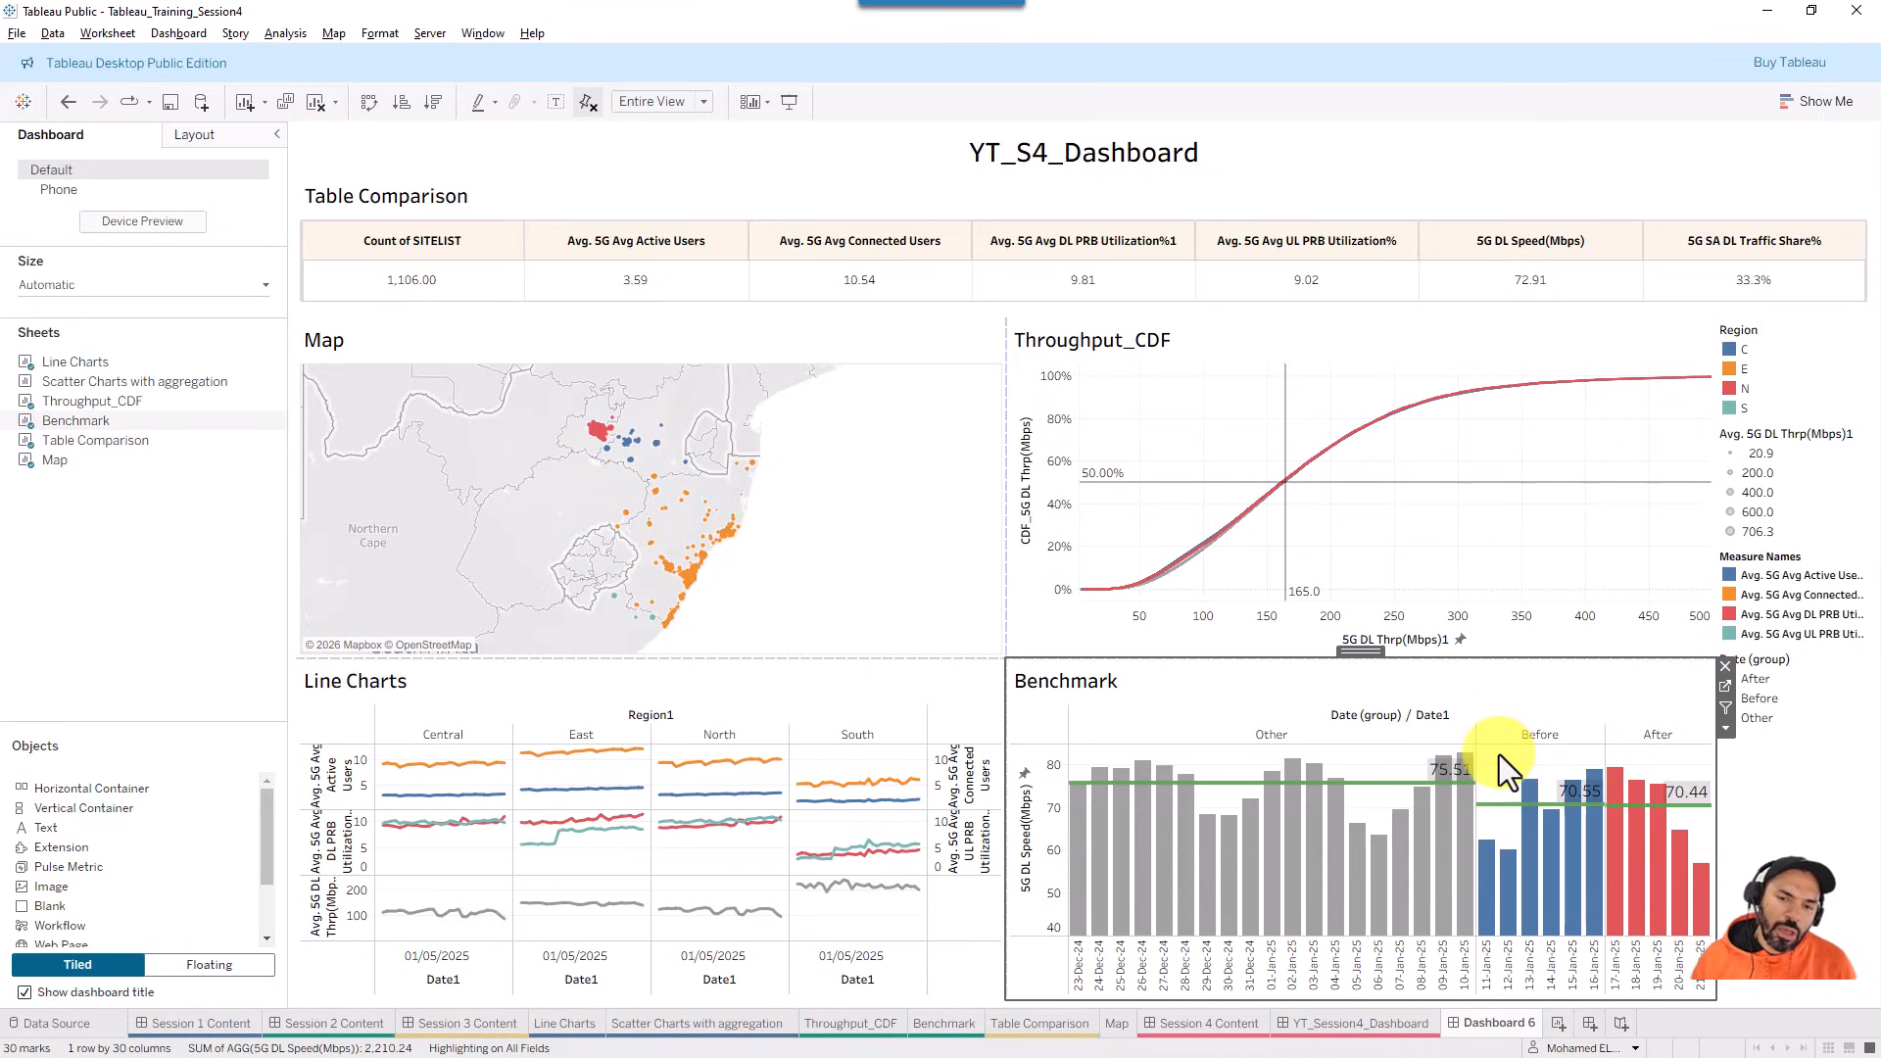
- Test the highlight action by selecting the 12-Jan-25 to 21-Jan-25 bars in Benchmark and inspecting the other sheets, and clear the selection
drag(1499, 754, 1709, 886)
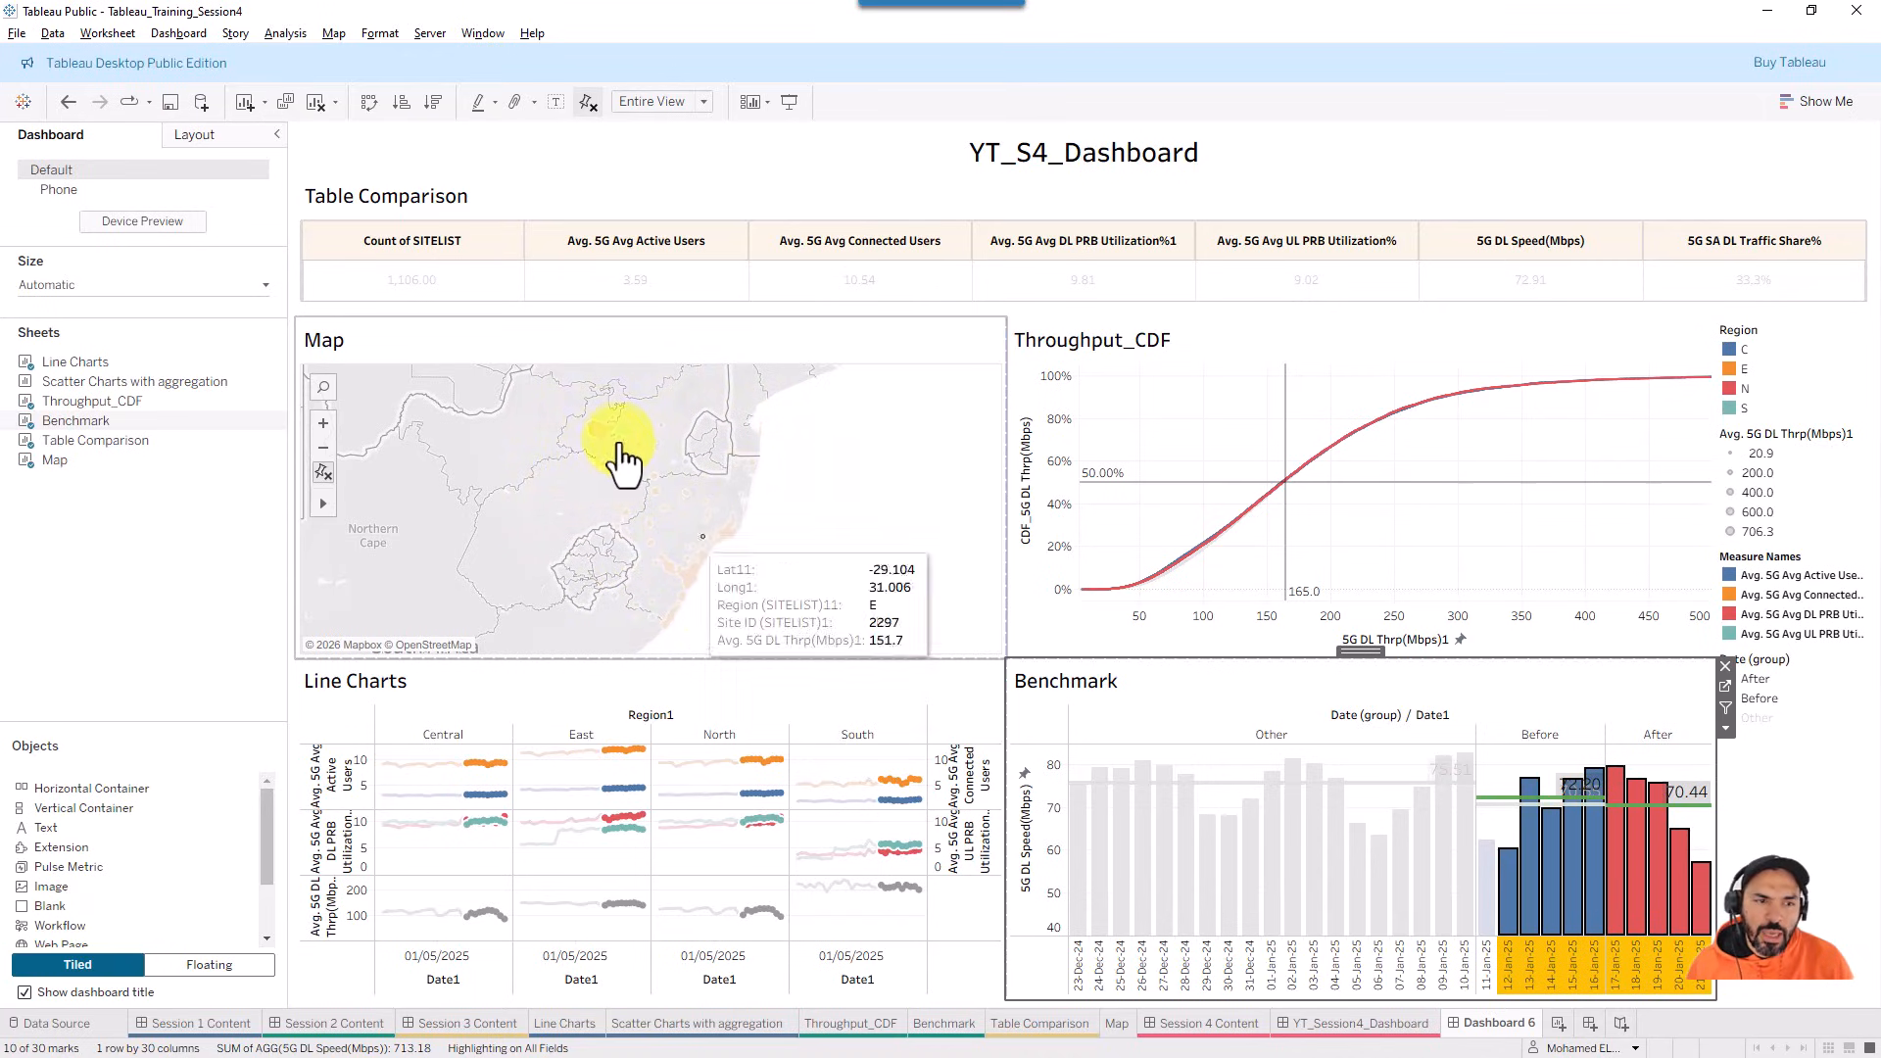
mouse_move(610, 453)
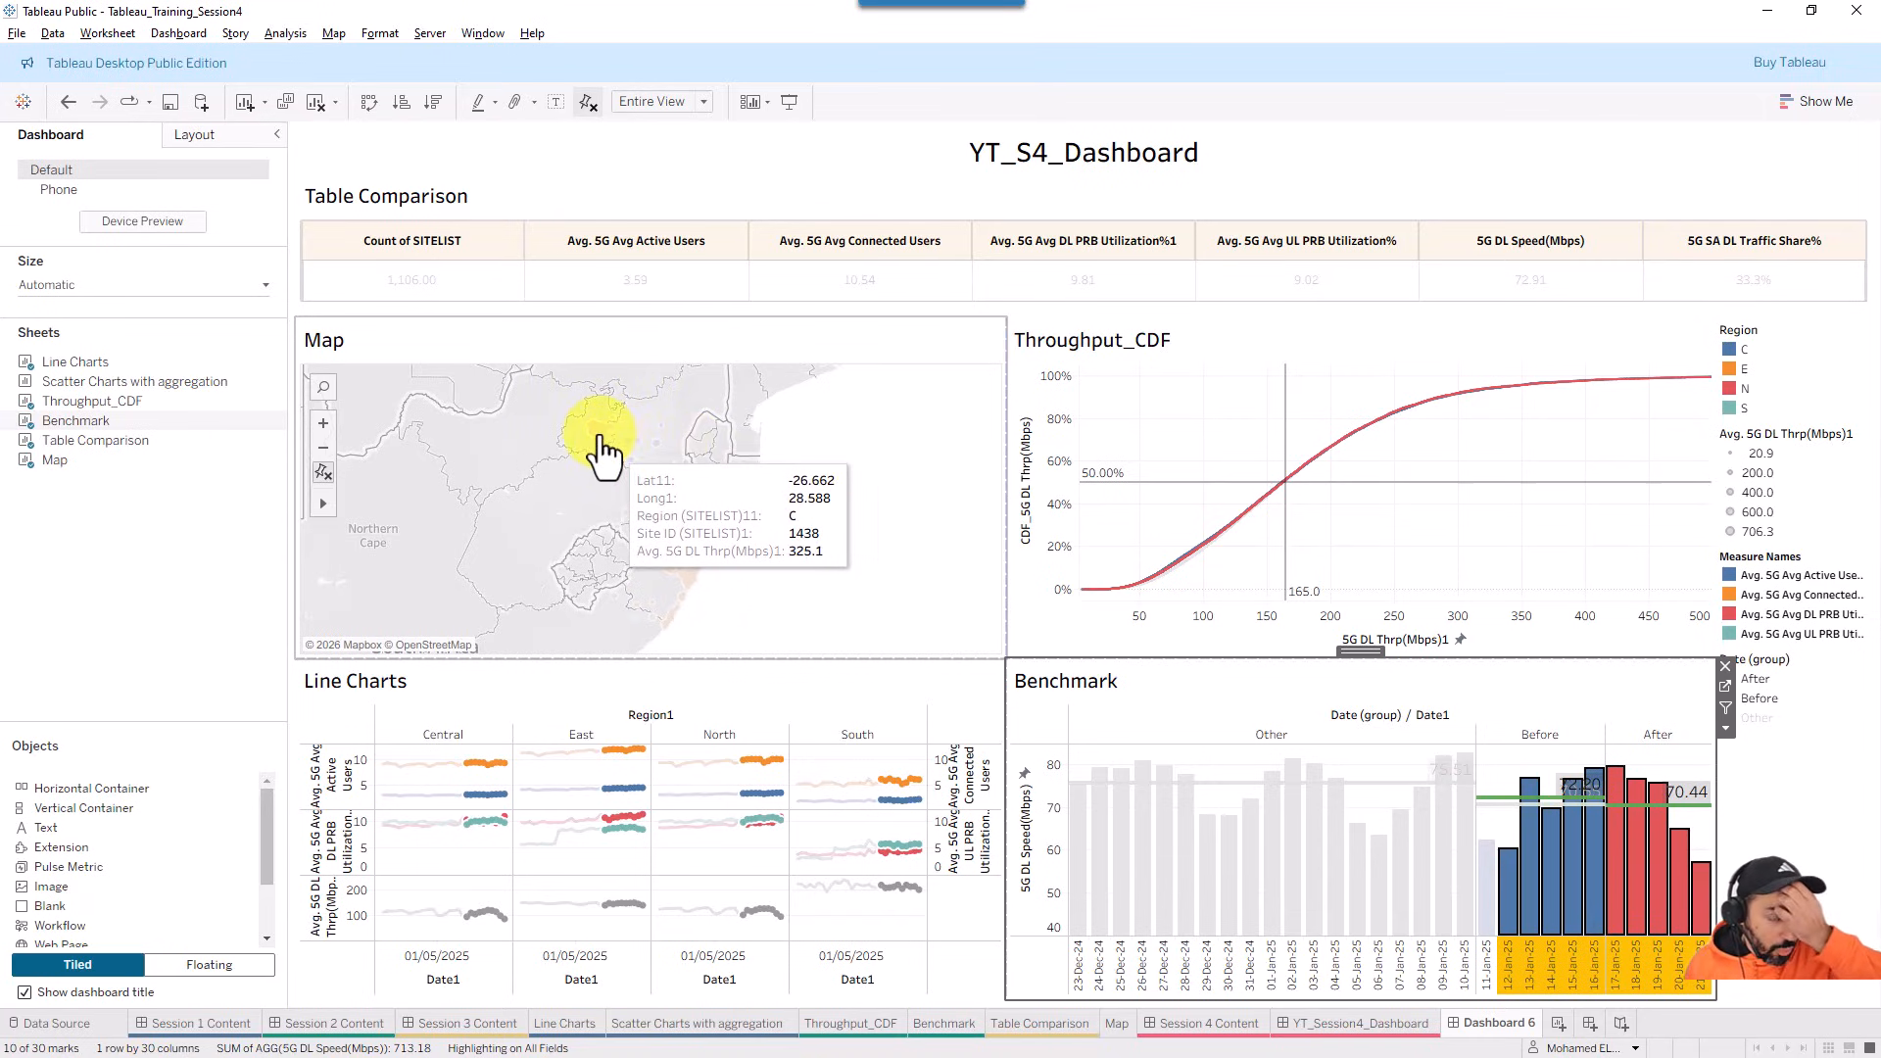
mouse_move(1514, 946)
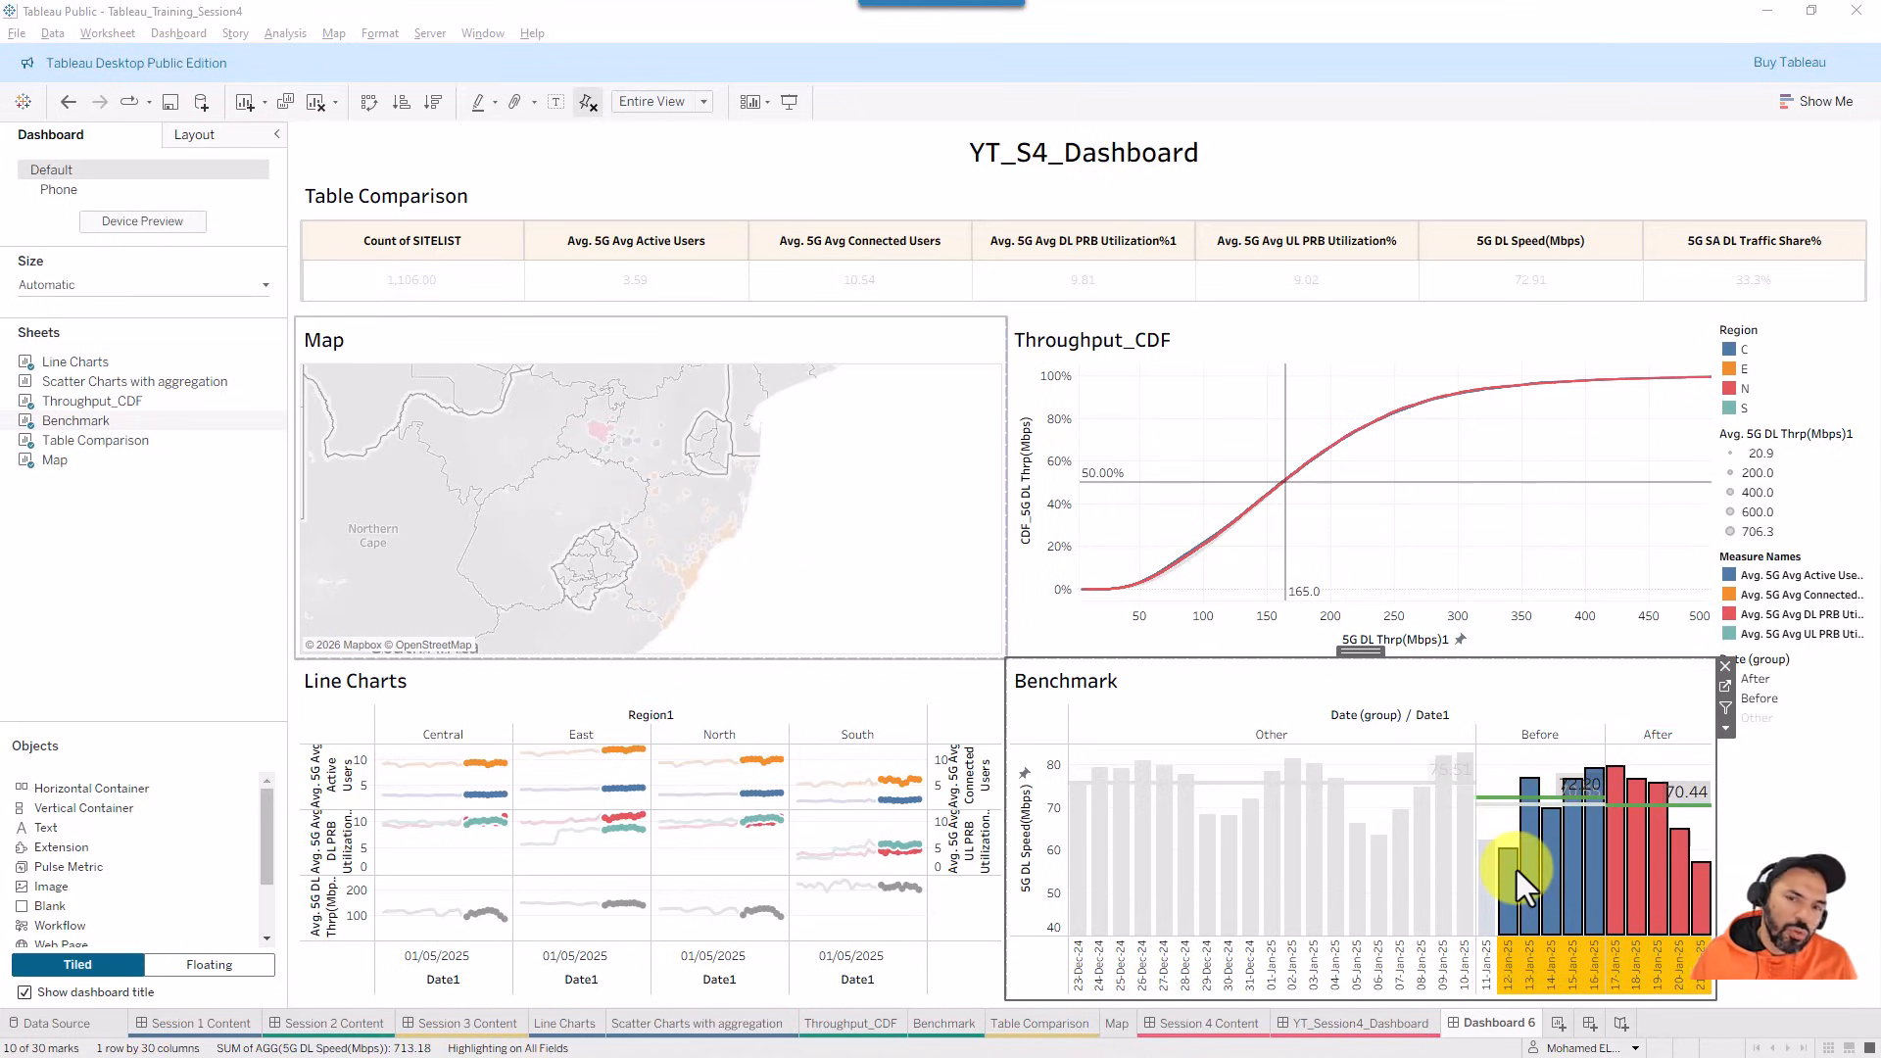
click(1667, 44)
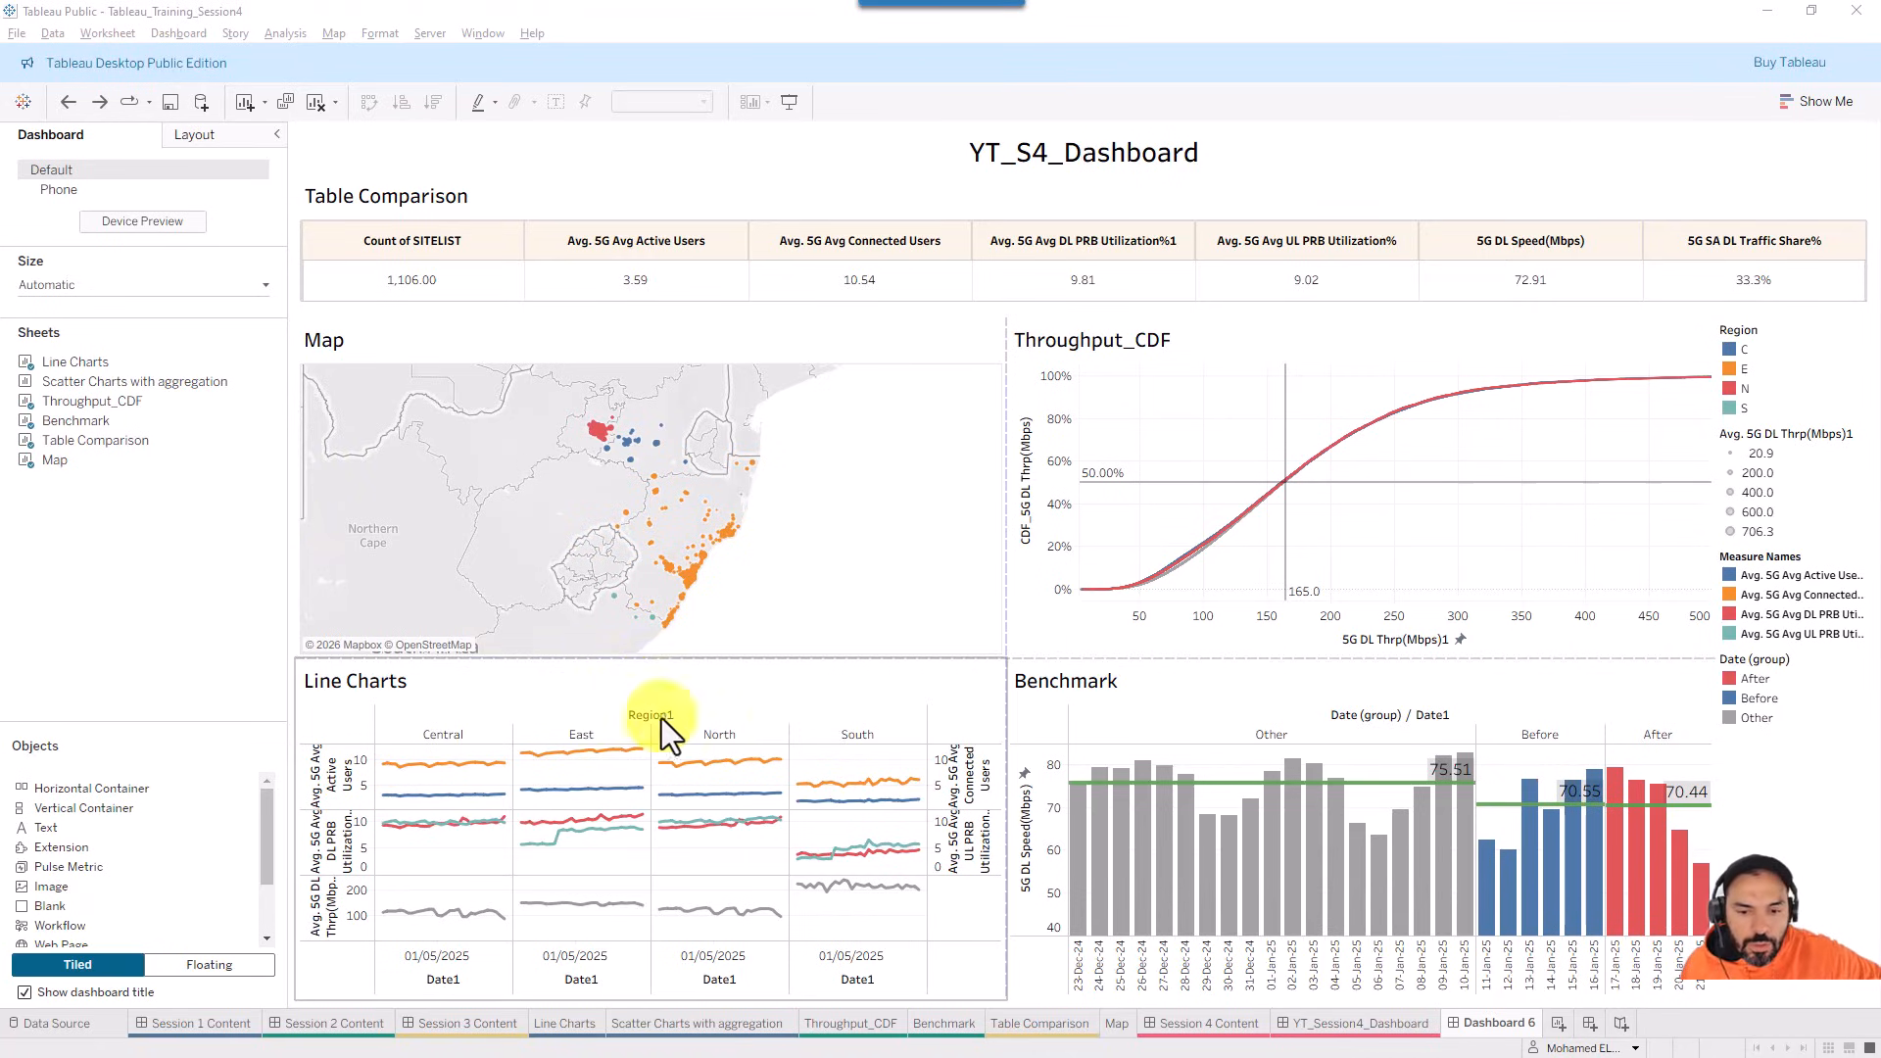
- Compare the layout and styling of YT_Session4_Dashboard with Dashboard 6, and return to Dashboard 6
click(1315, 1034)
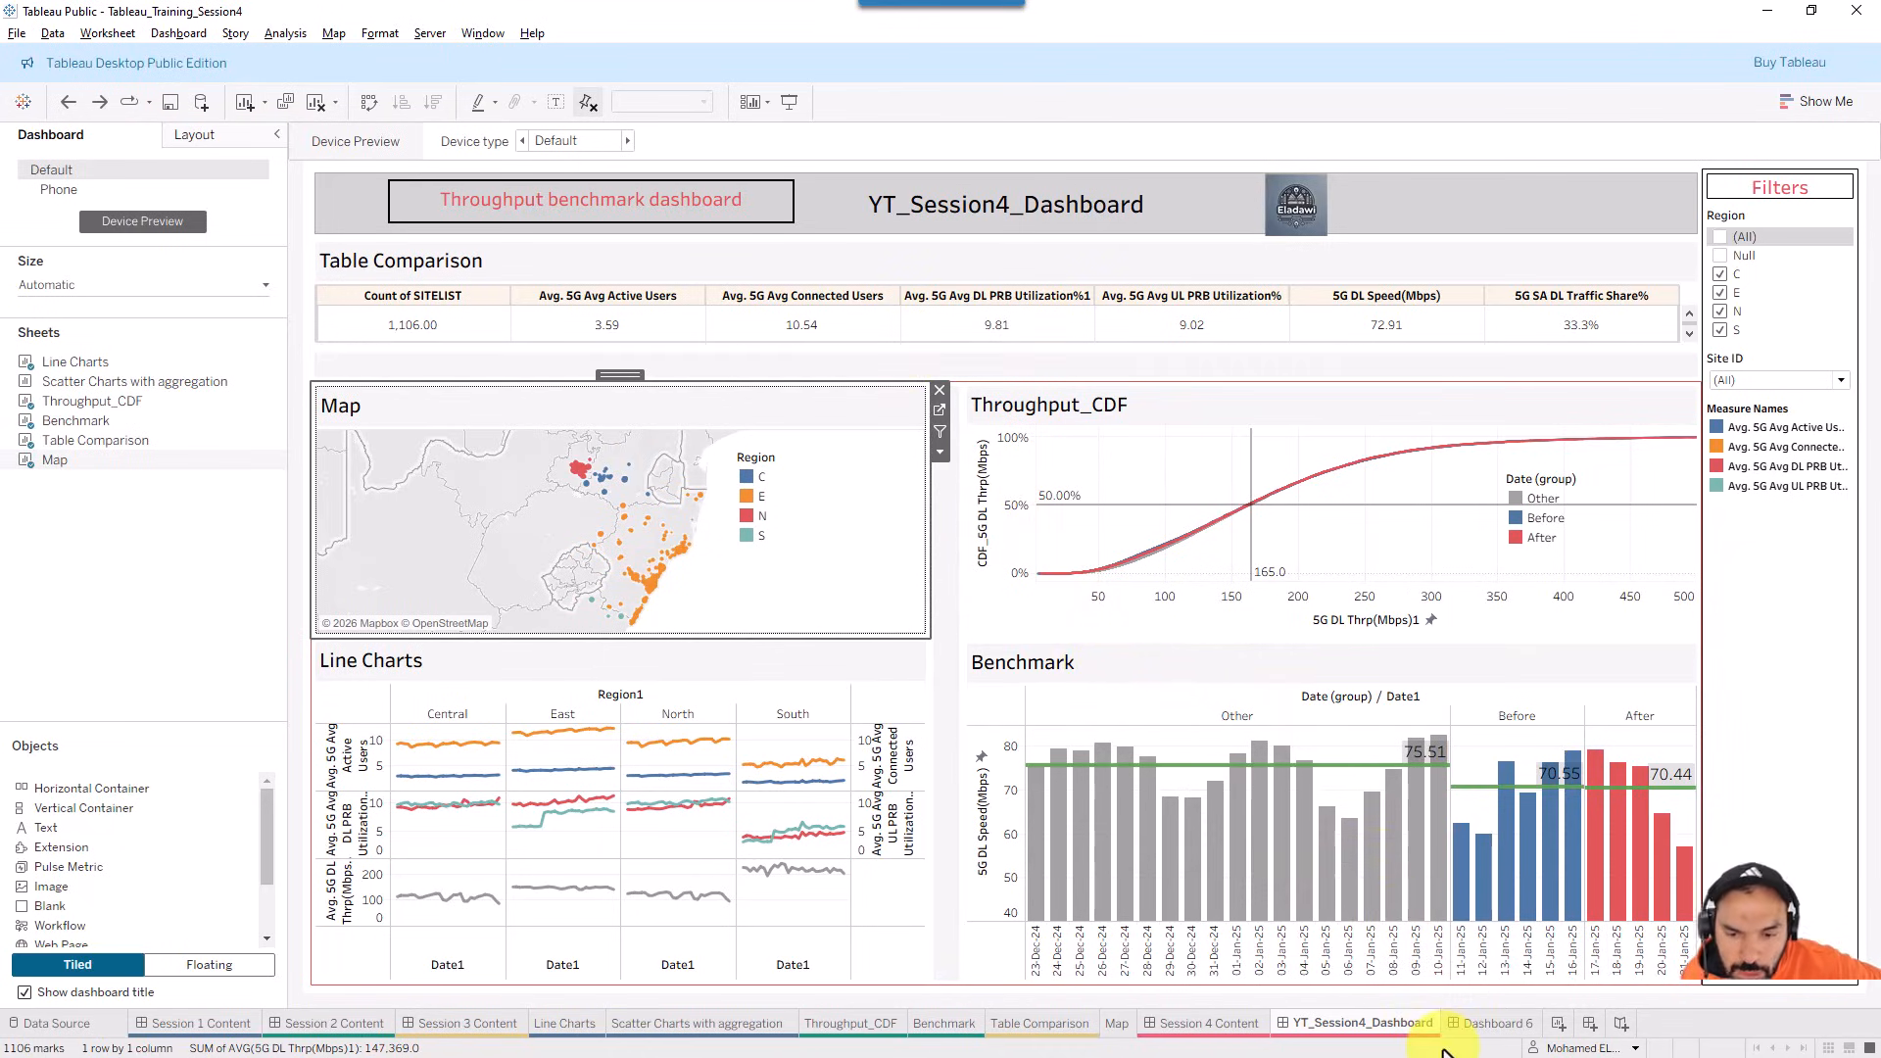
click(1479, 1022)
click(1420, 1023)
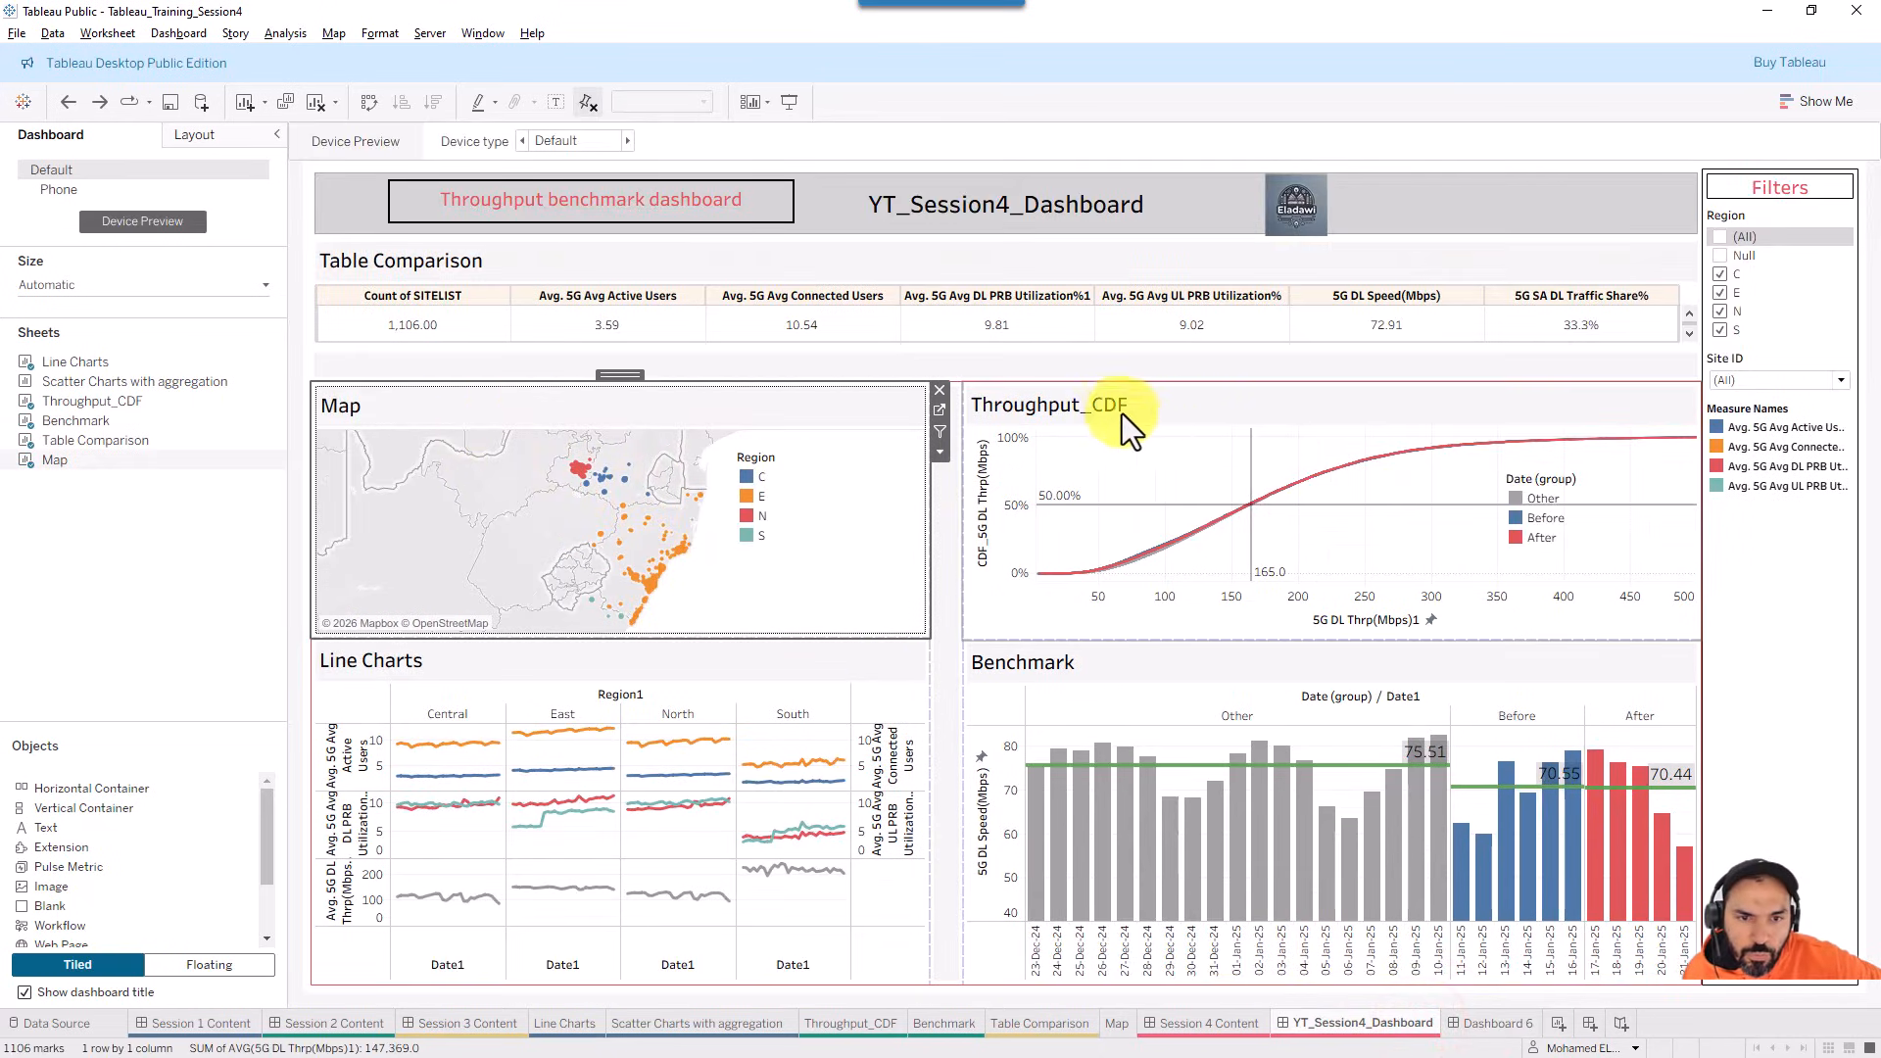
click(1484, 1022)
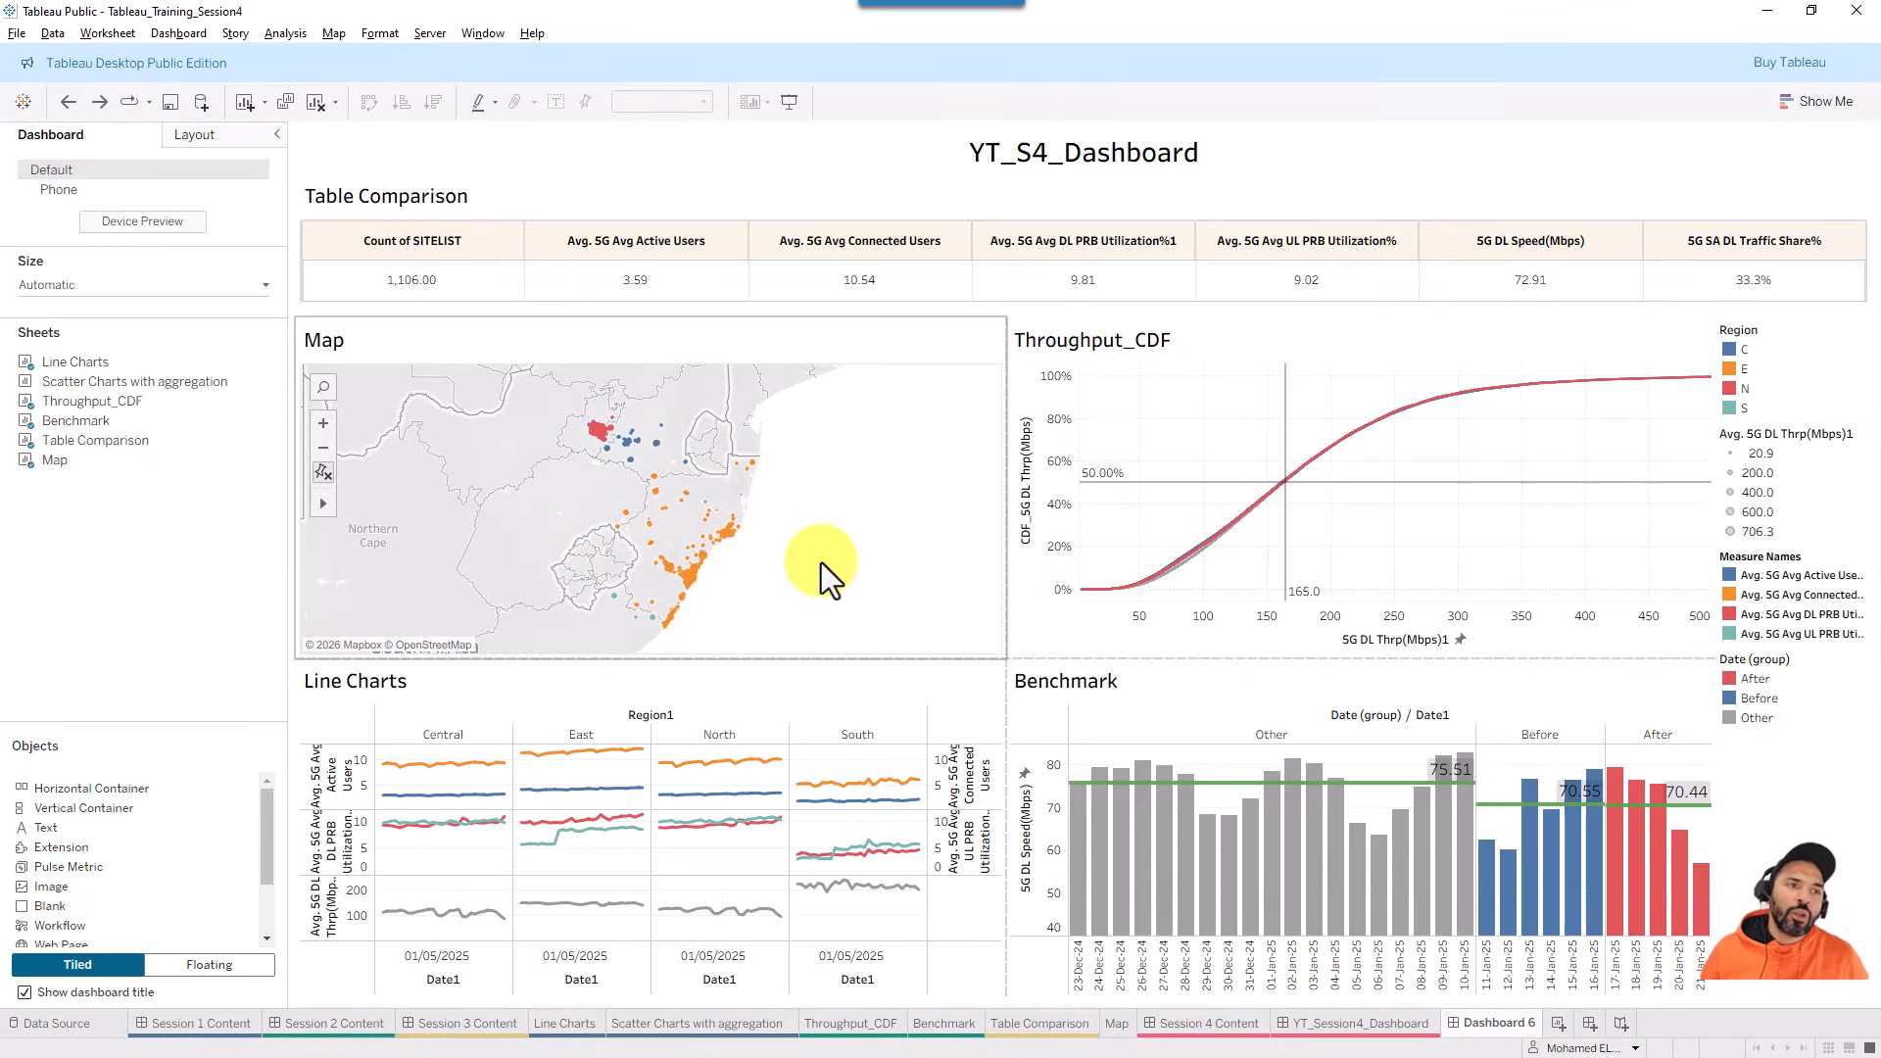
- Apply bold to the dashboard title's font in the dashboard formatting, and shade the title background grey at 100% opacity
drag(737, 380, 379, 38)
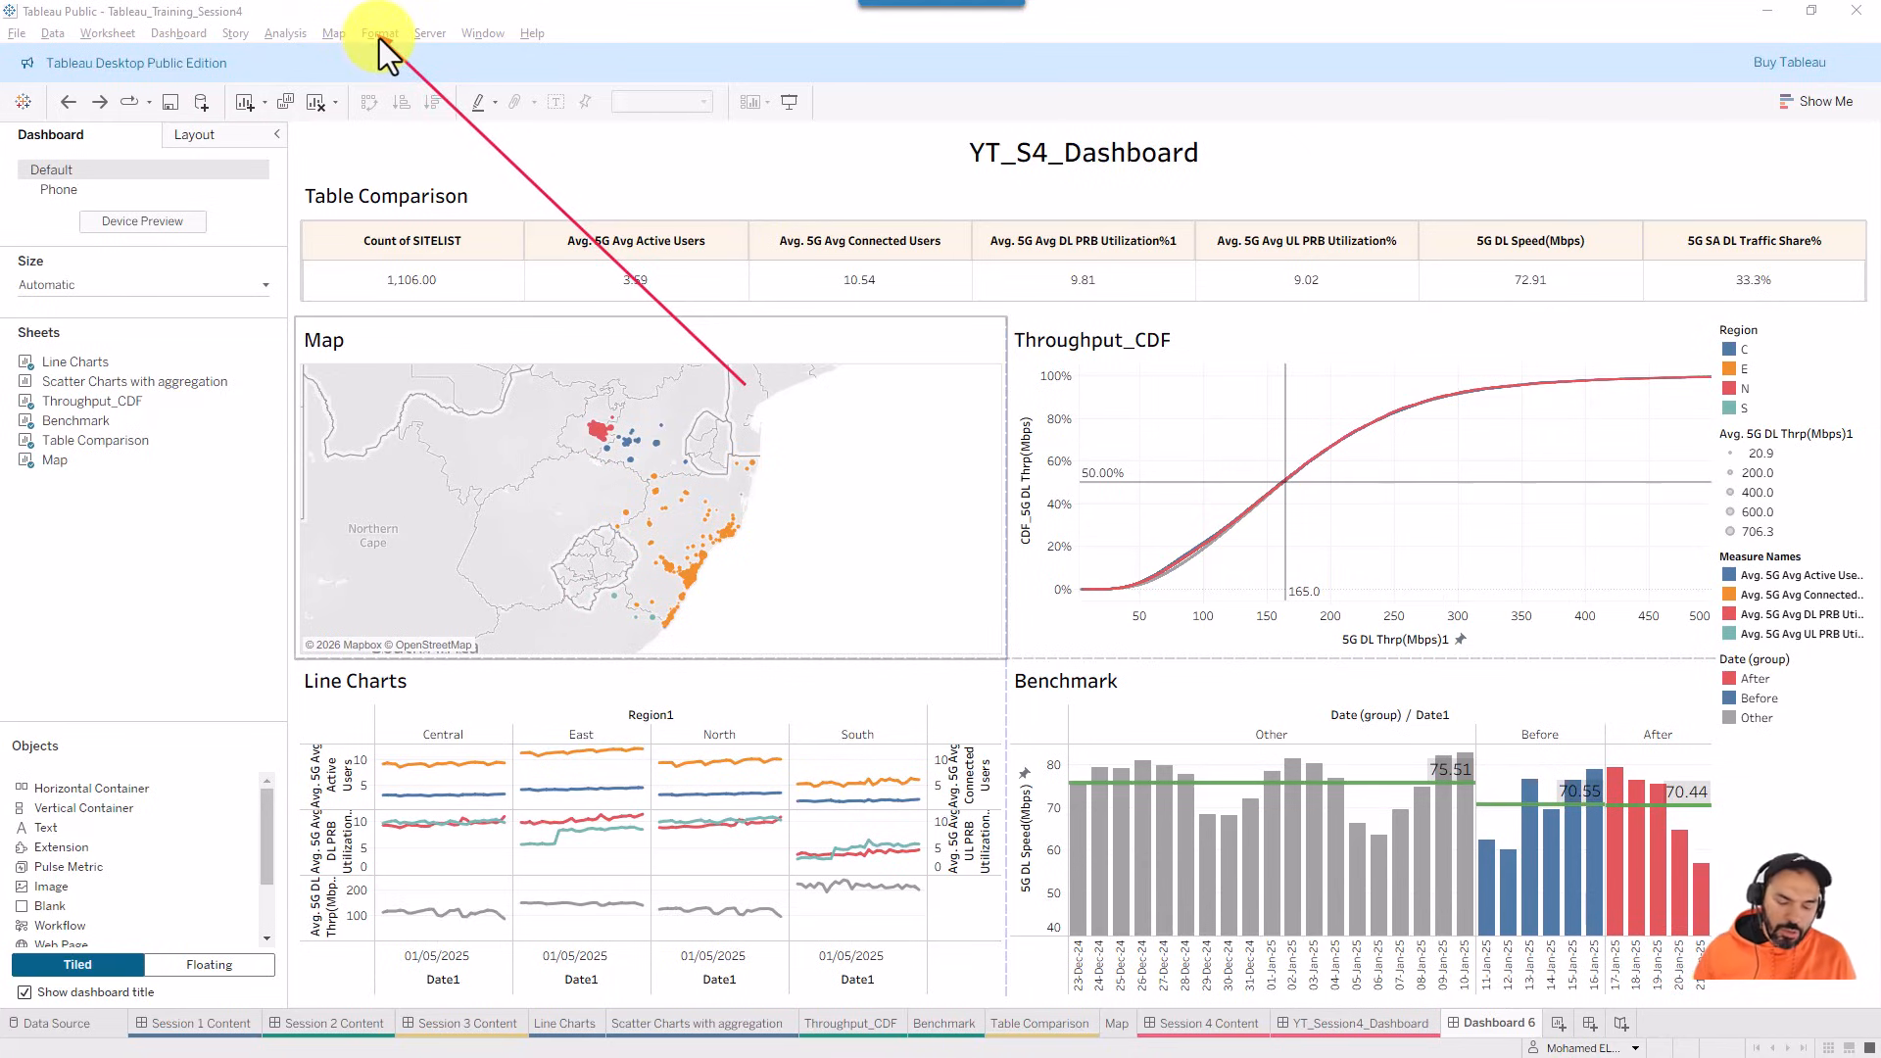
click(379, 33)
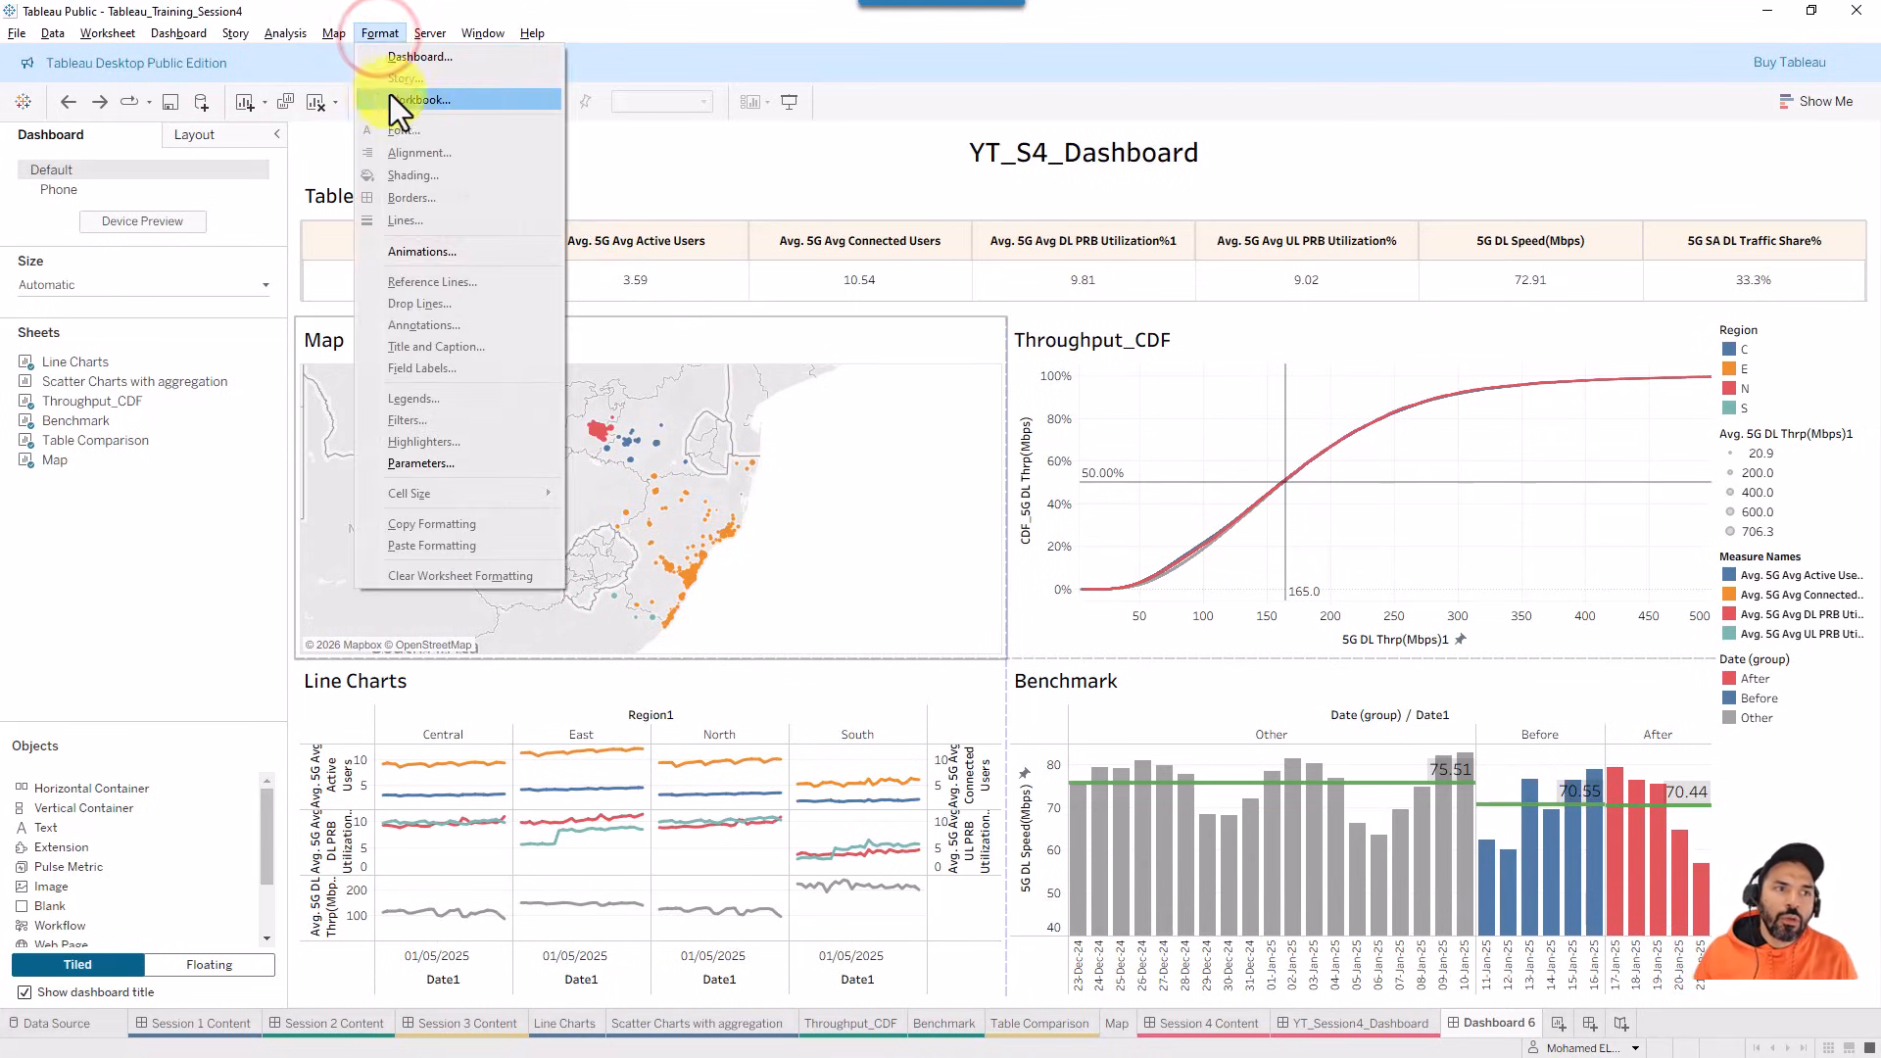
click(515, 58)
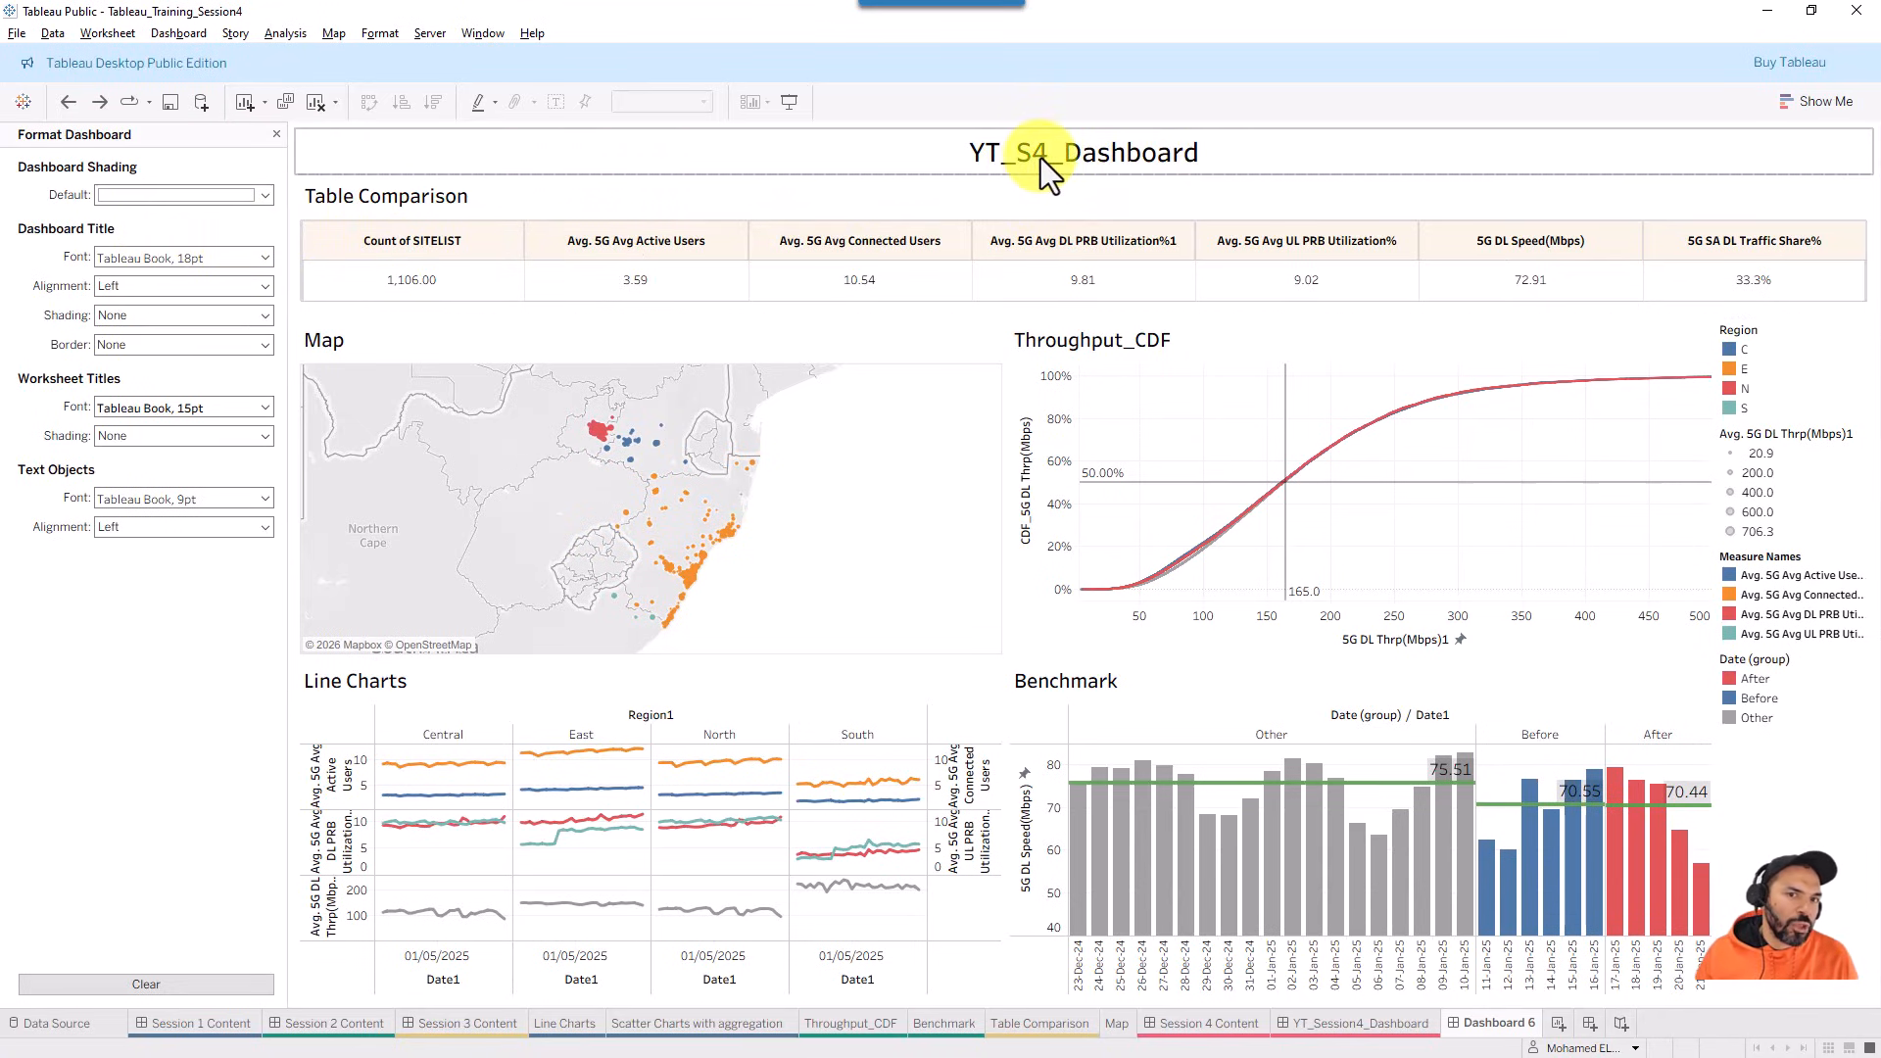
click(185, 262)
click(166, 312)
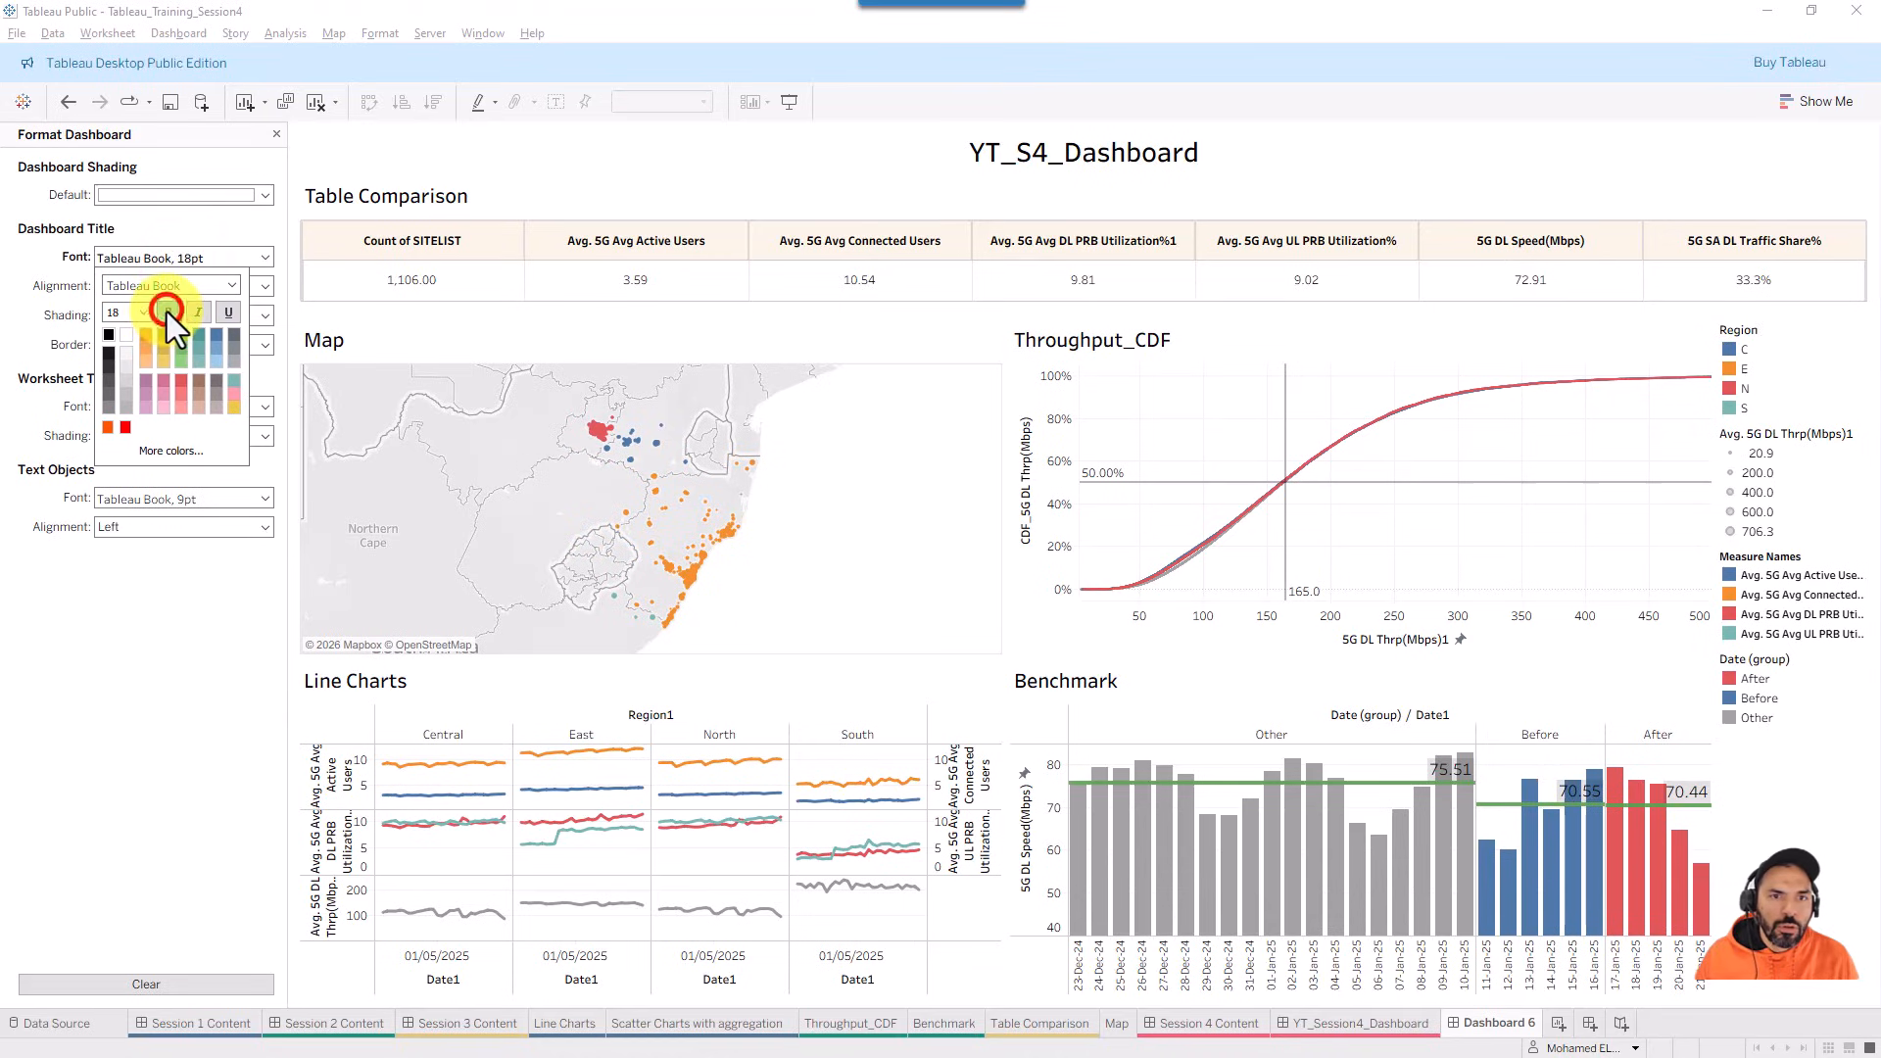
click(158, 584)
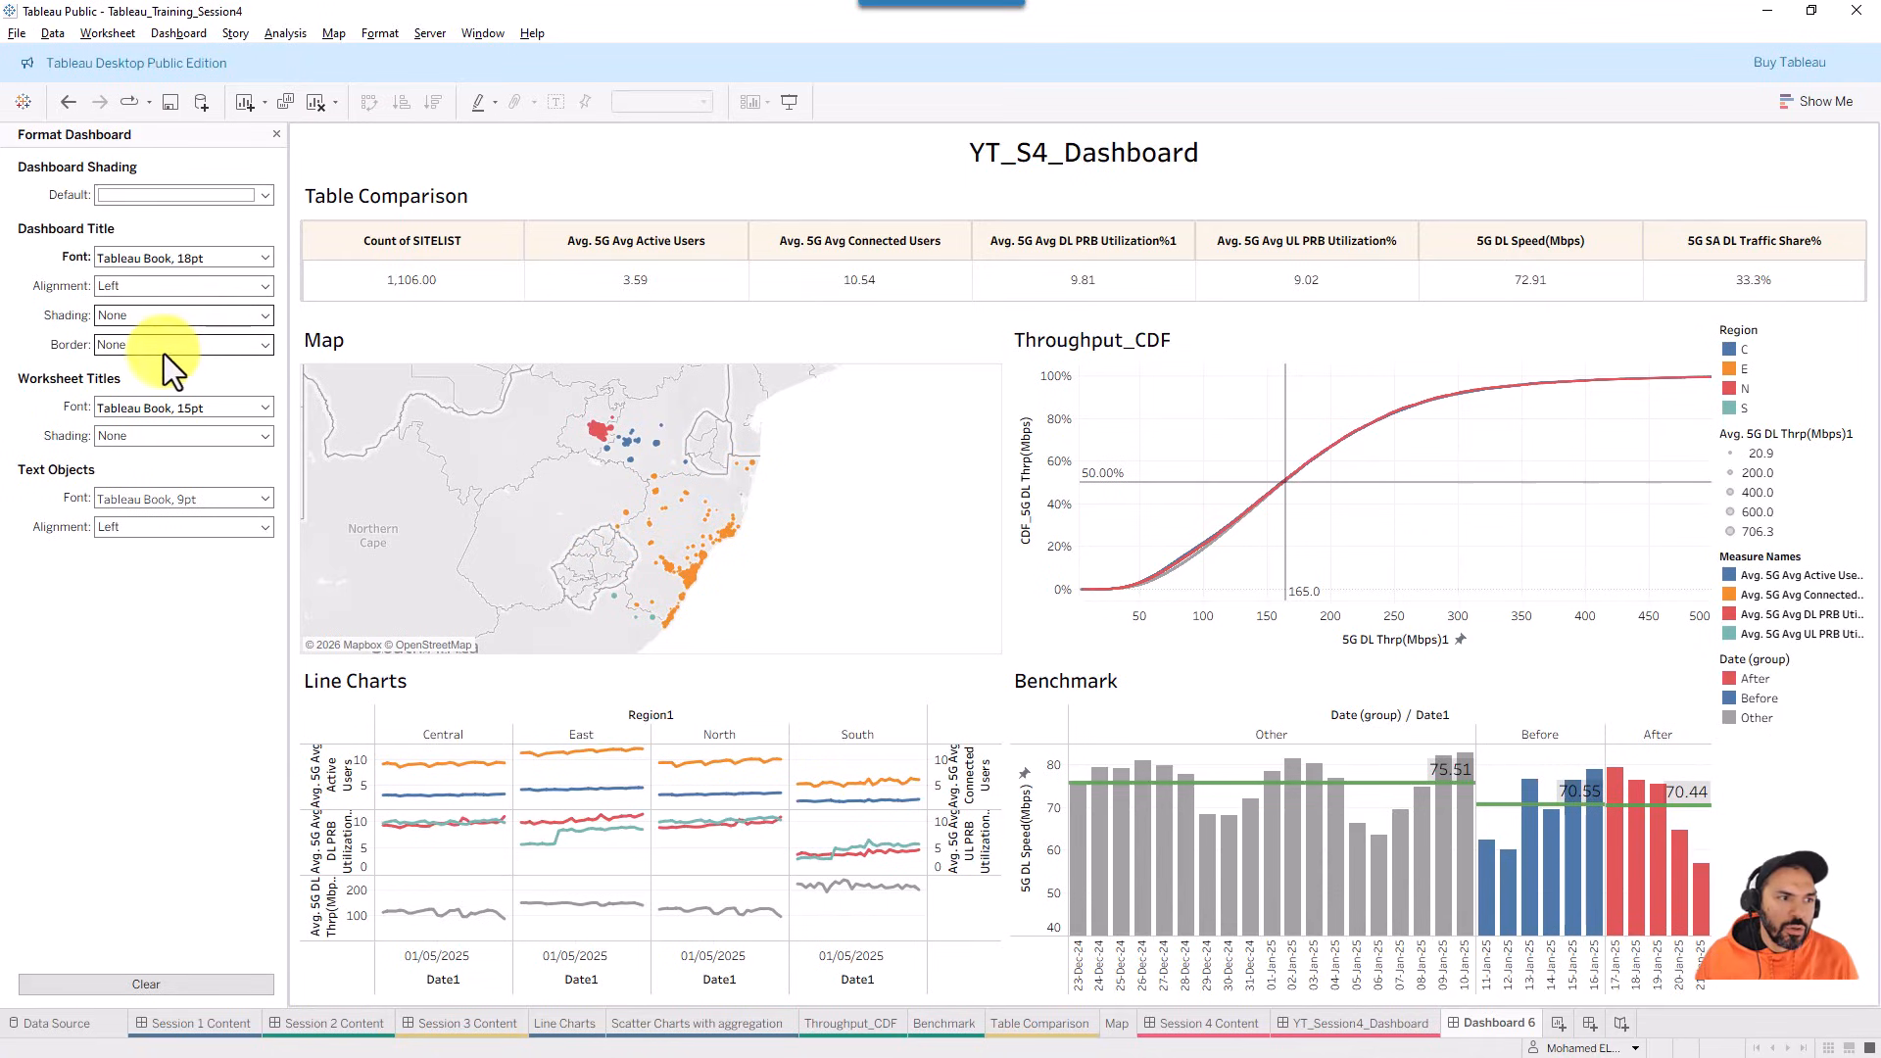
click(155, 315)
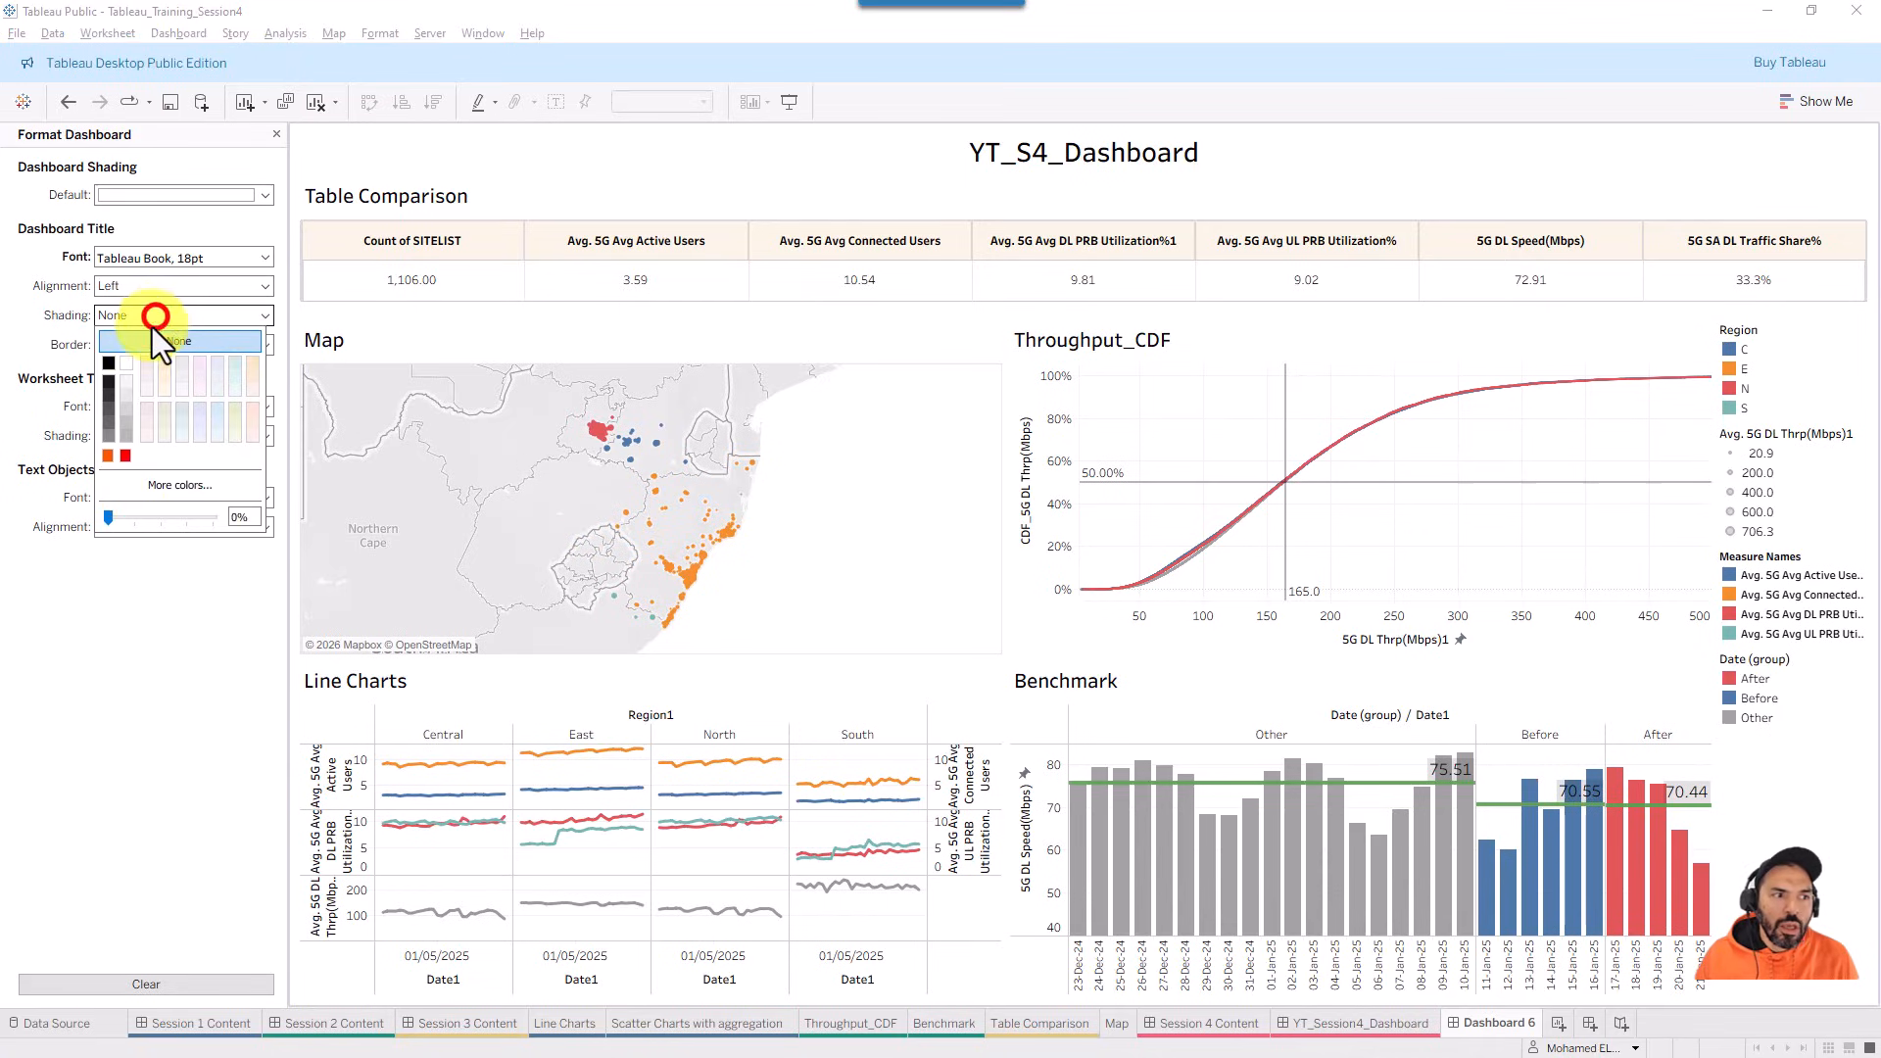
click(128, 423)
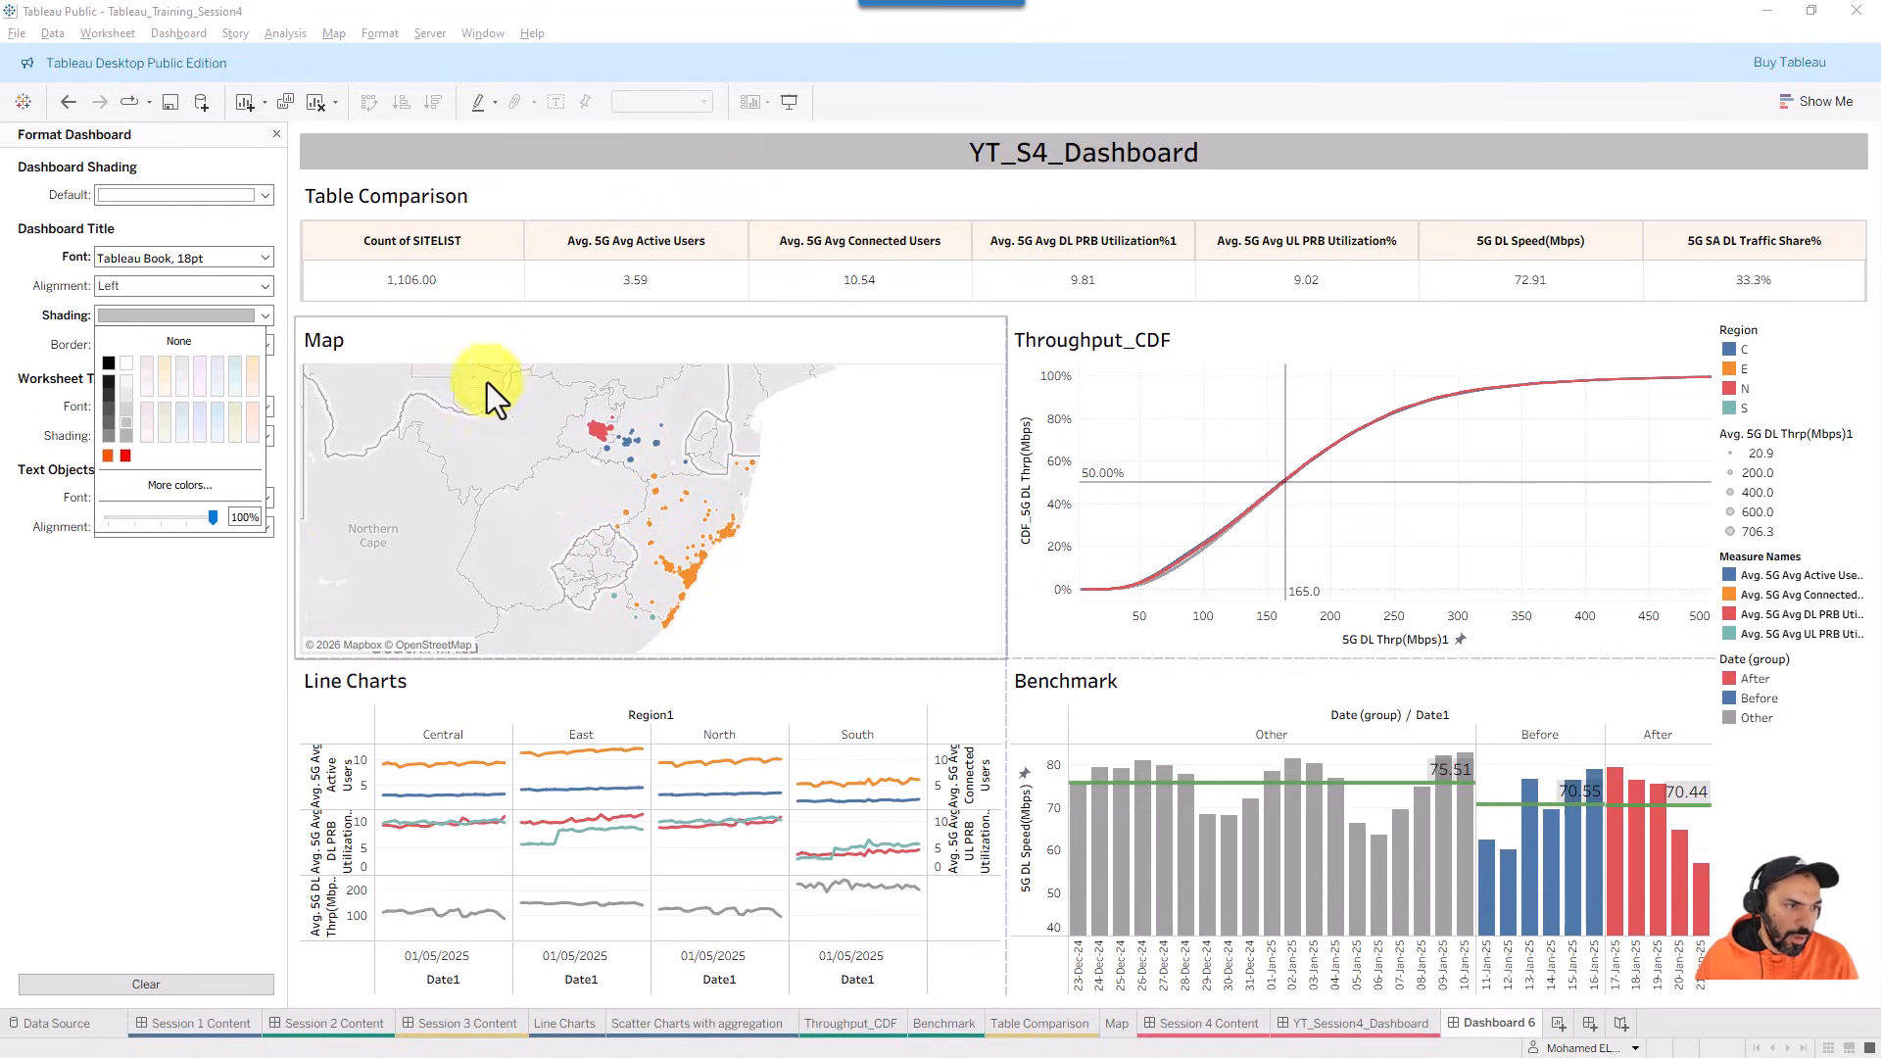
click(180, 623)
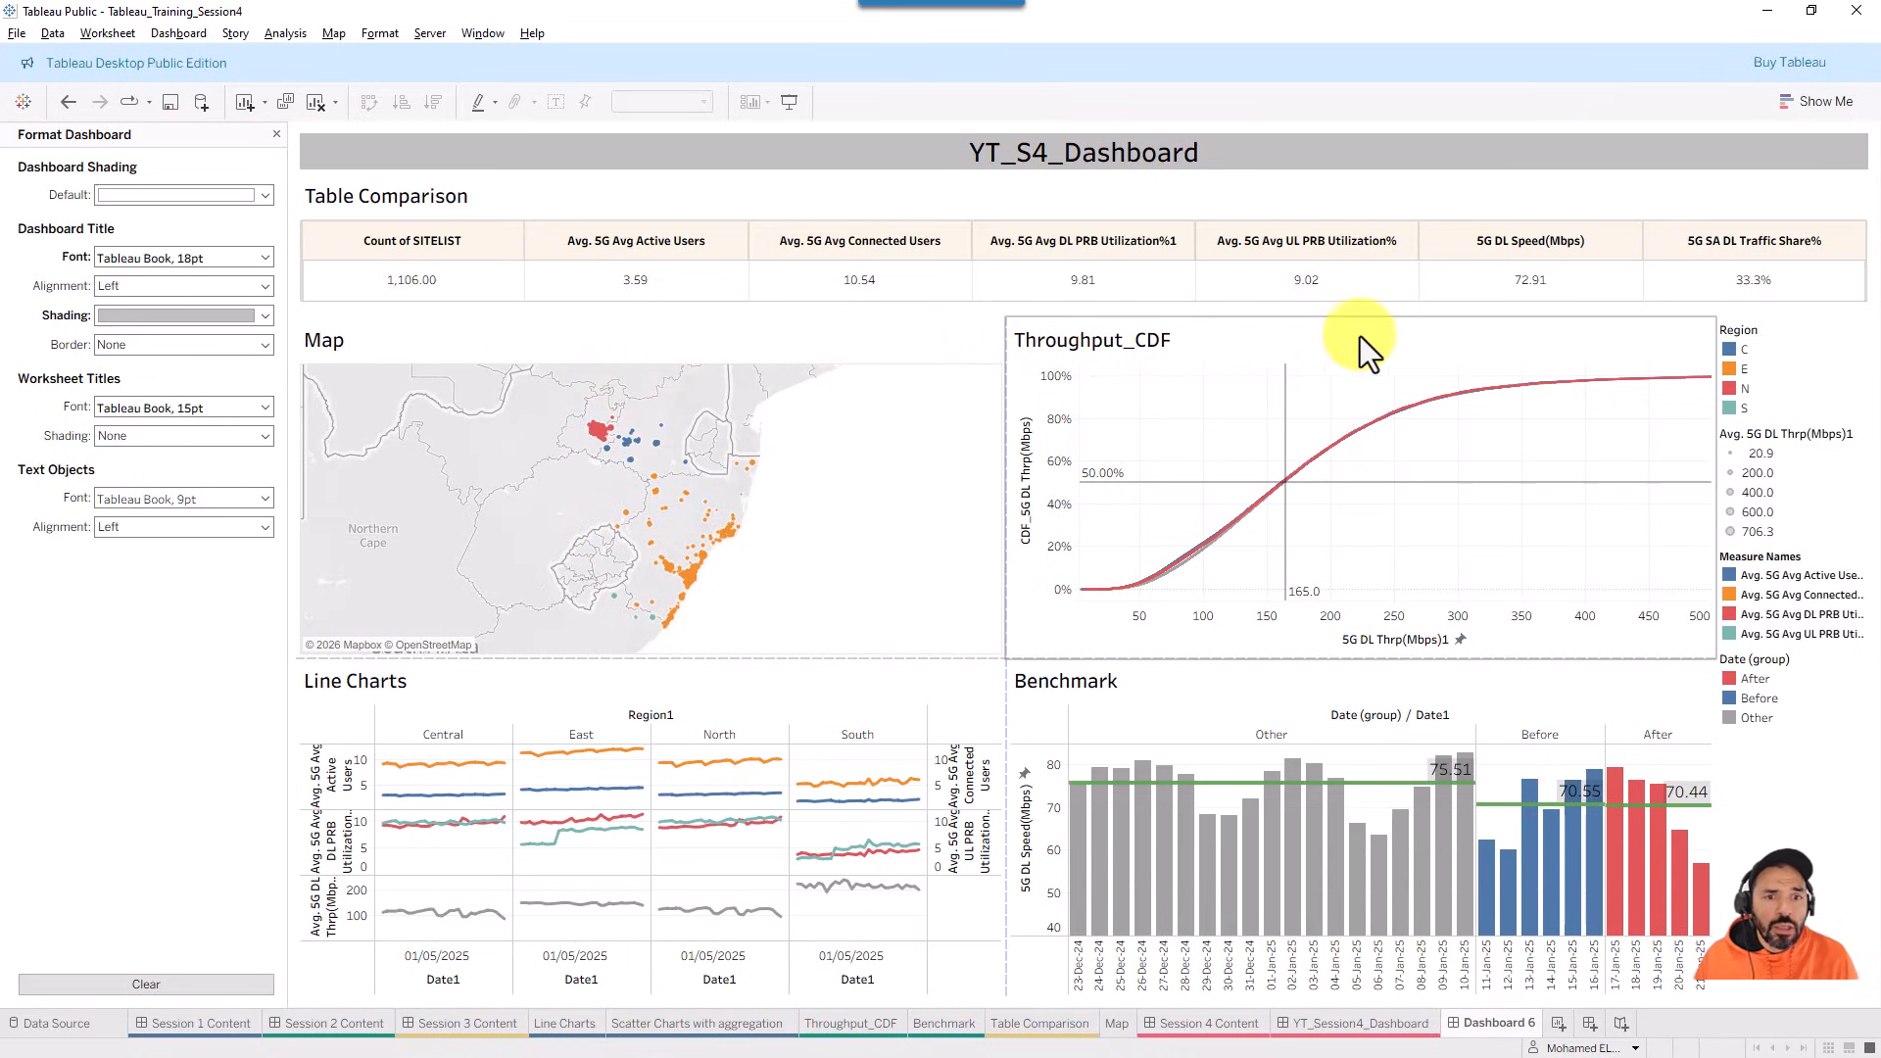
- Shade all worksheet titles on the dashboard light grey at 100% opacity
click(150, 441)
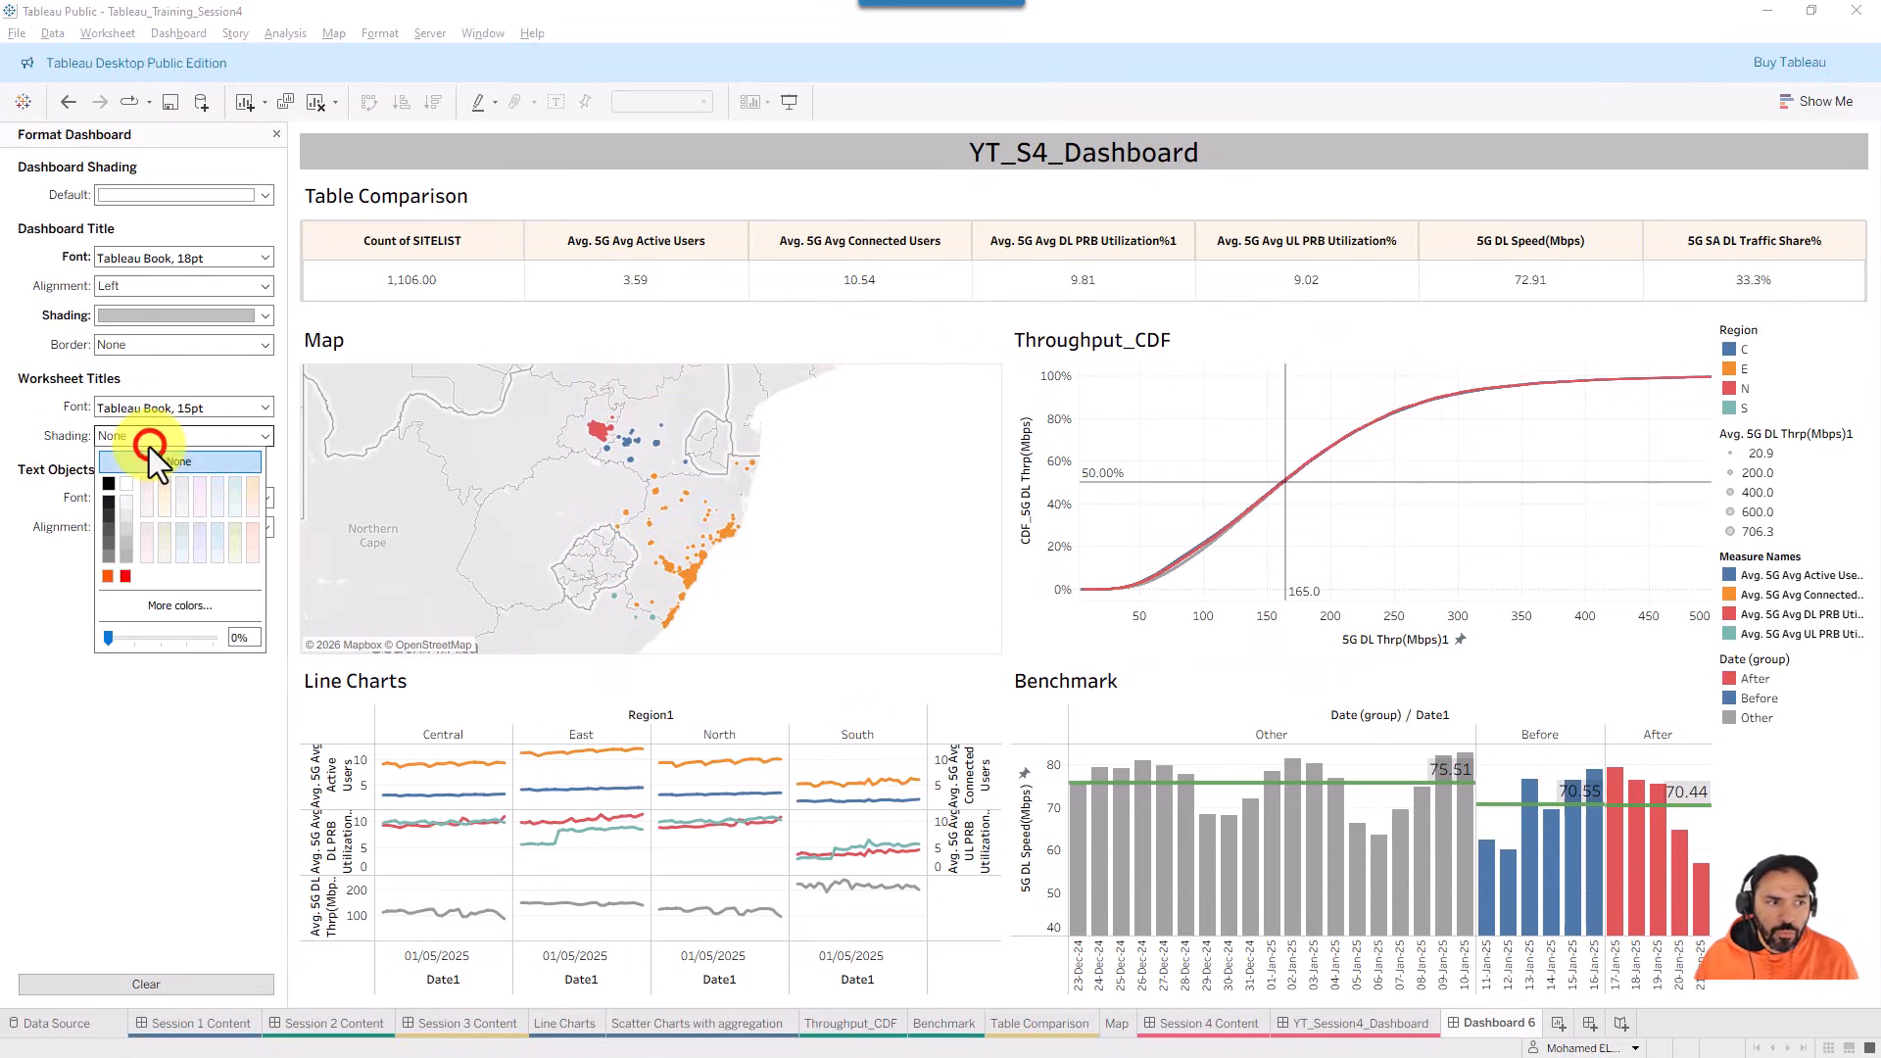
click(126, 504)
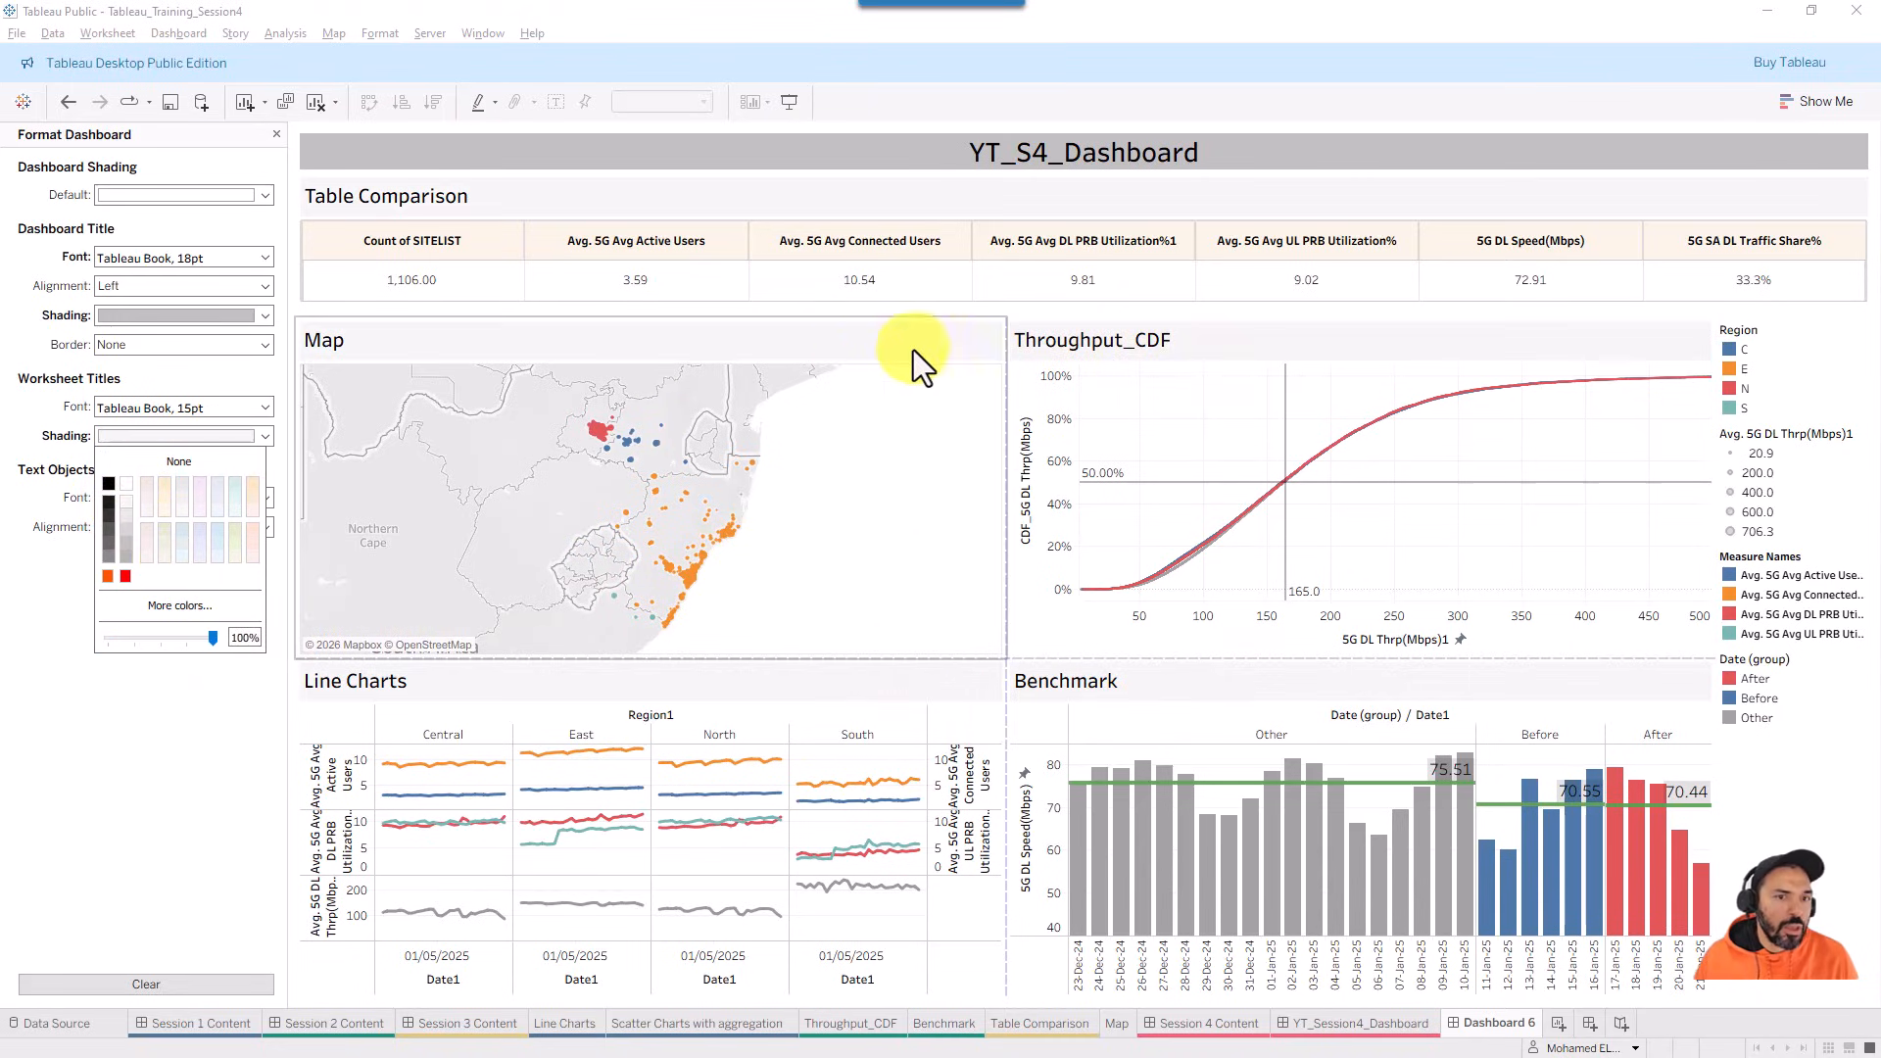
click(164, 741)
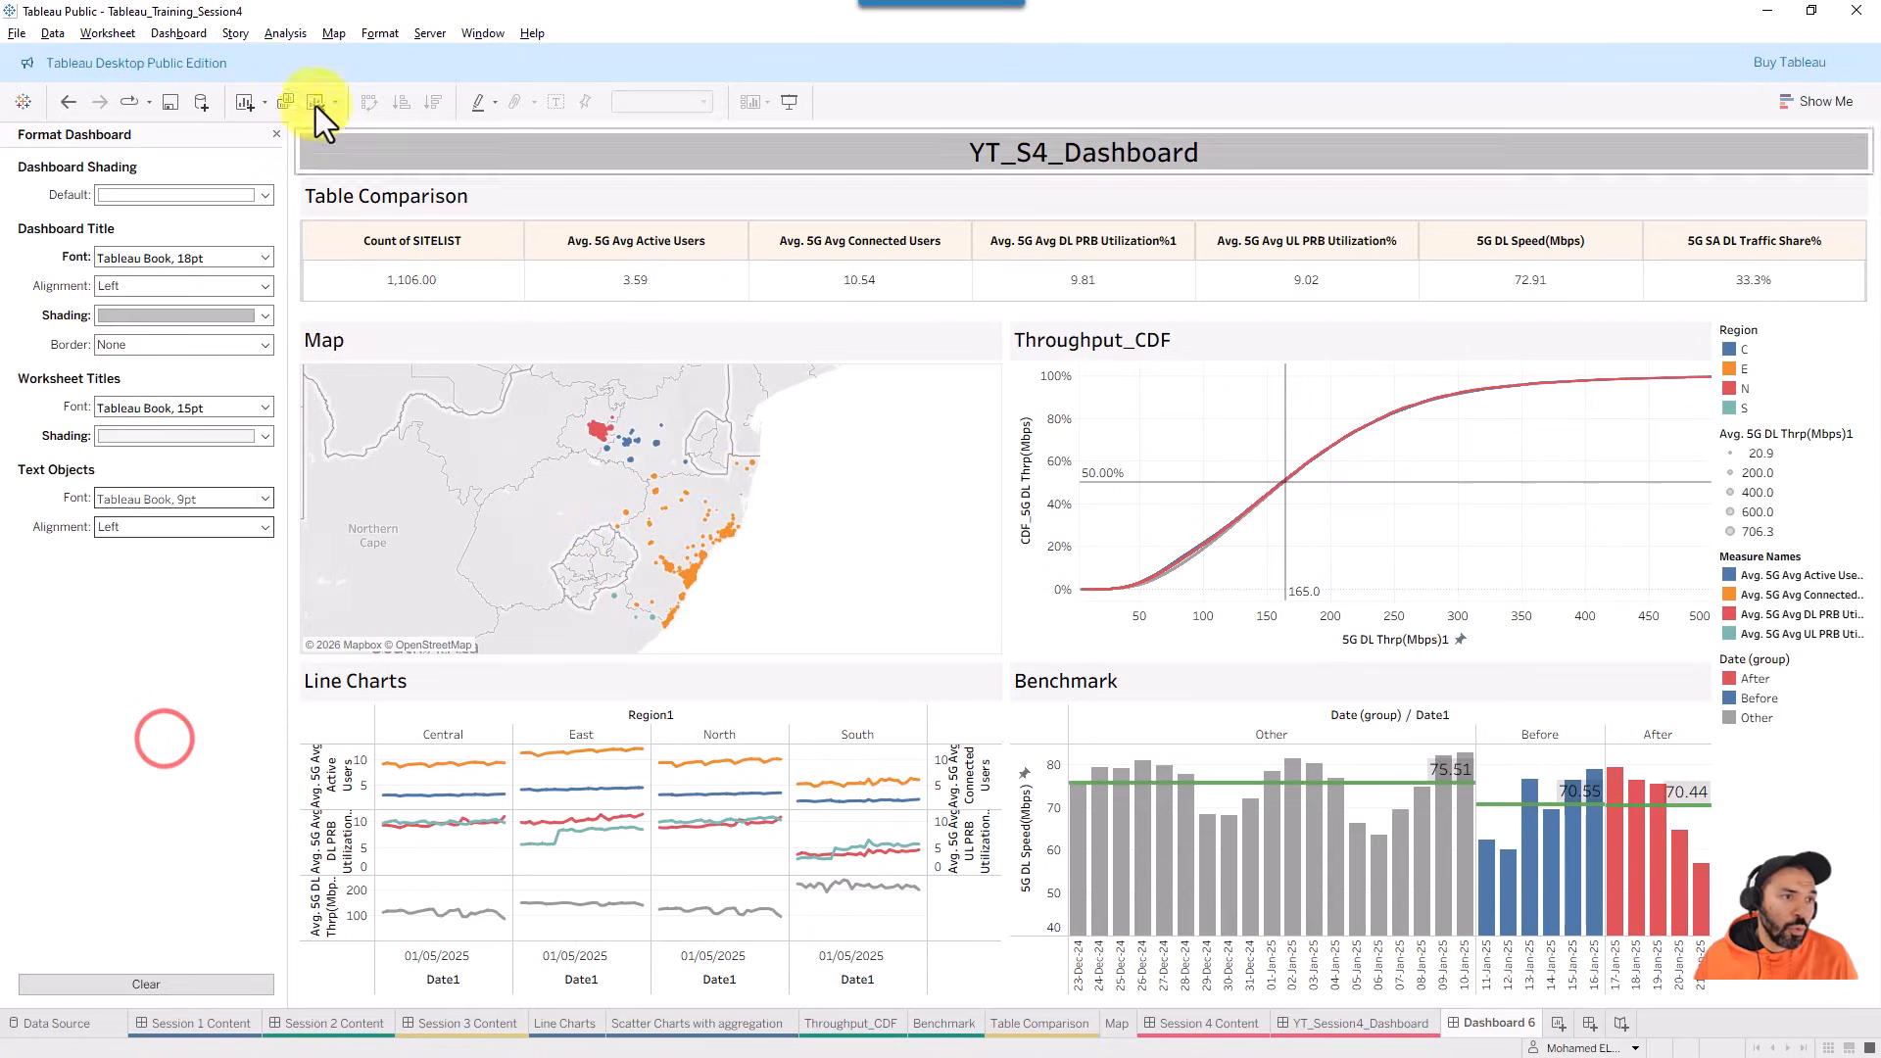
click(384, 34)
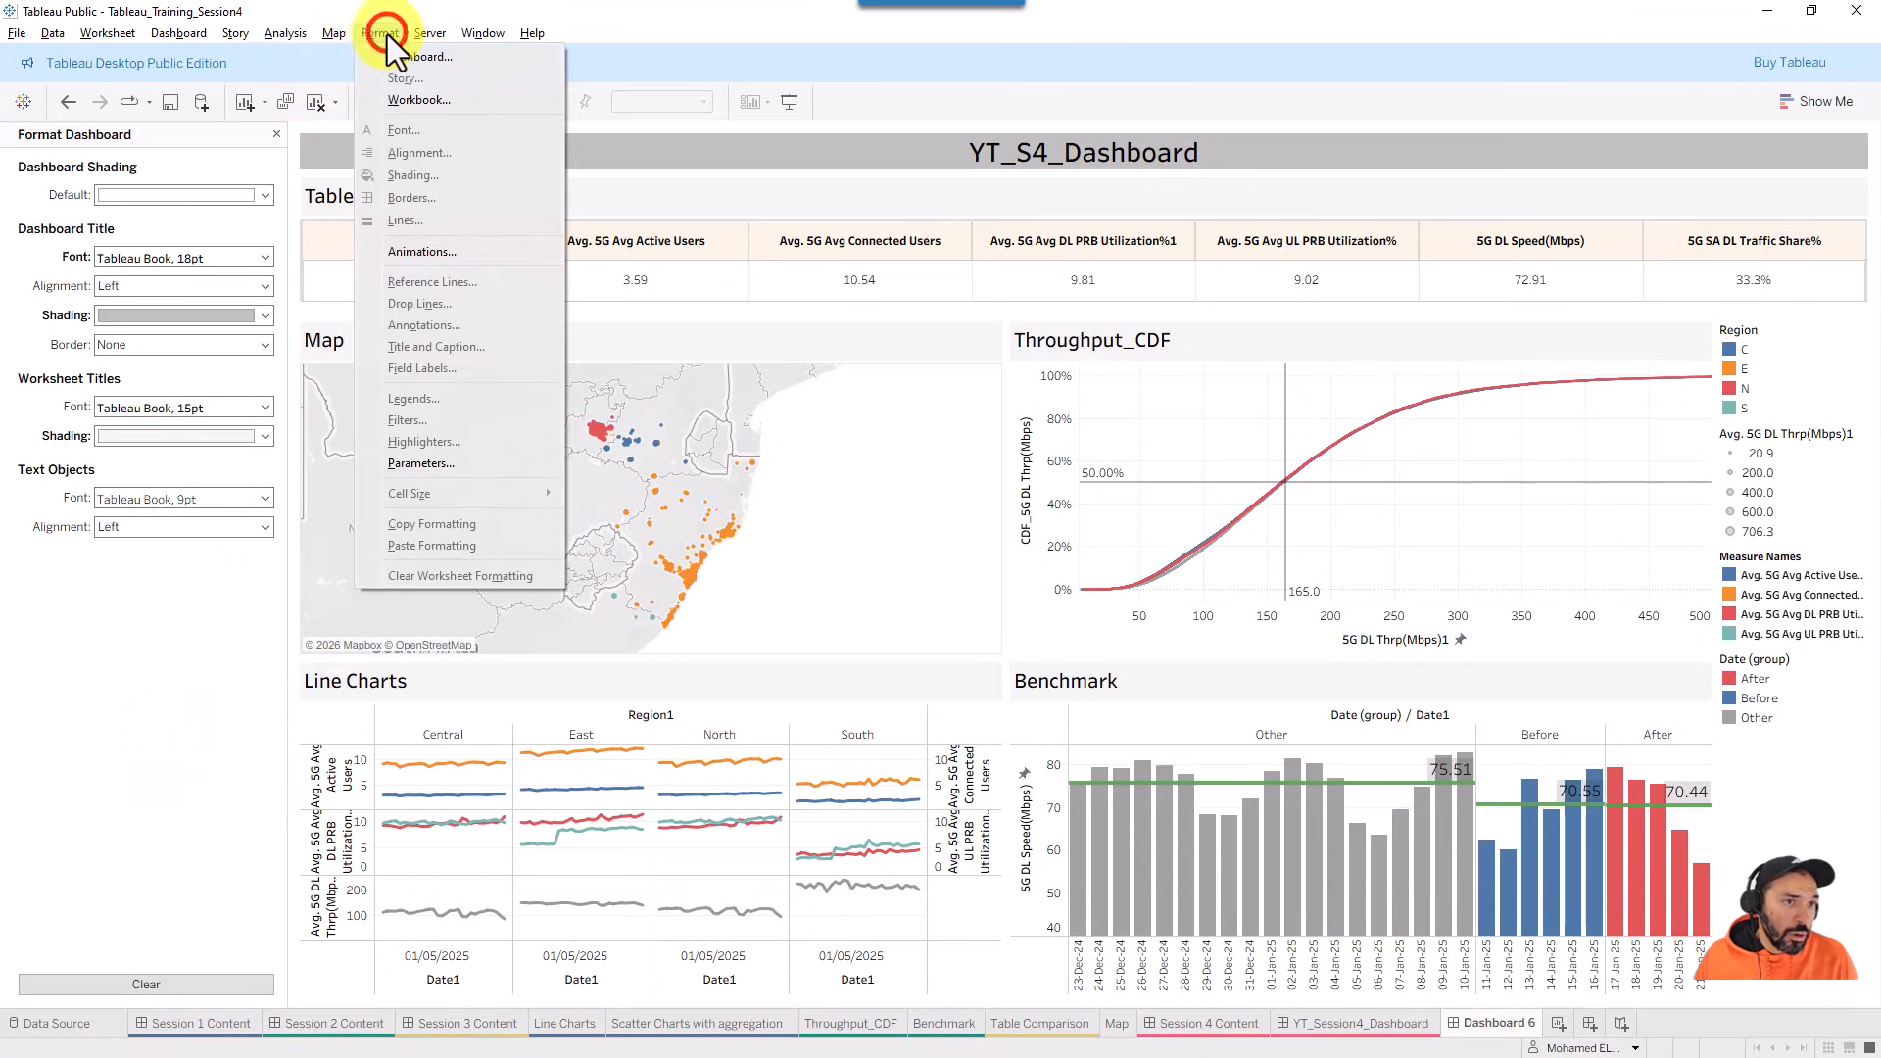
key(Escape)
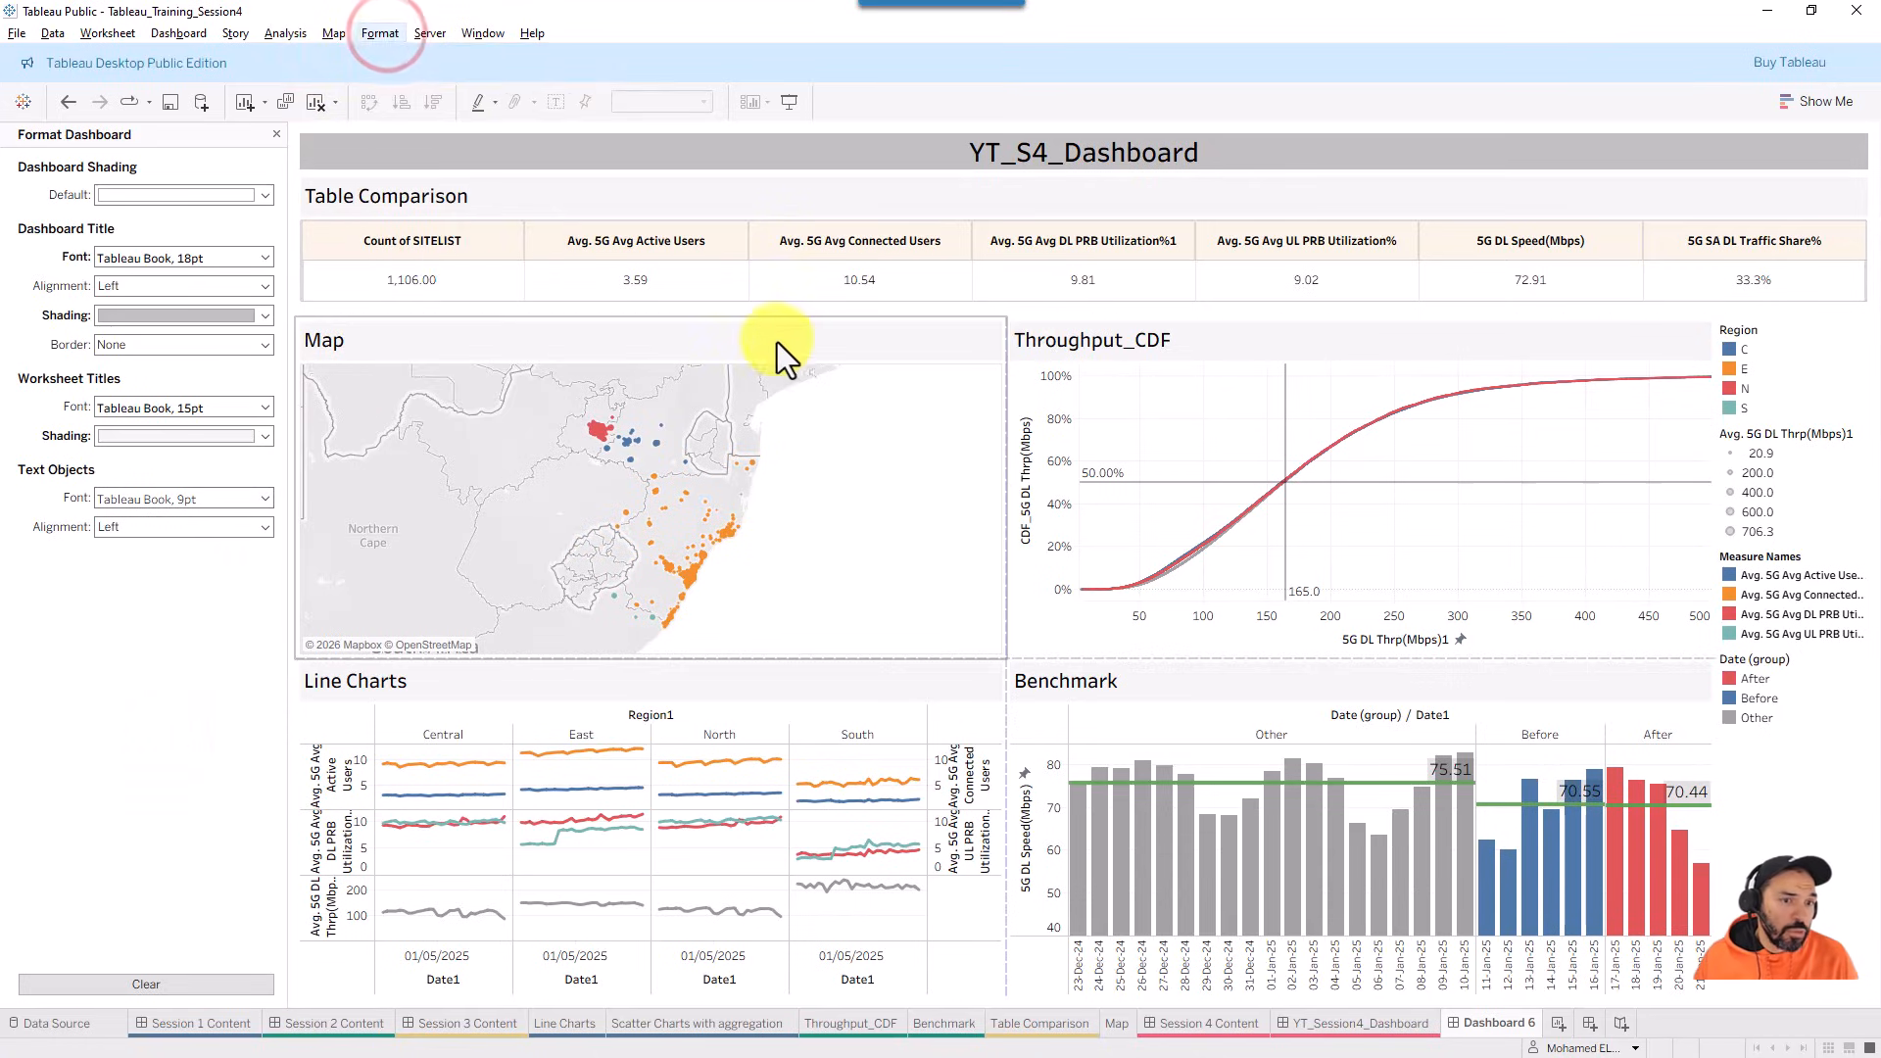
- Recolour the font of all worksheet titles on the dashboard in a blue-grey shade
click(149, 407)
click(162, 460)
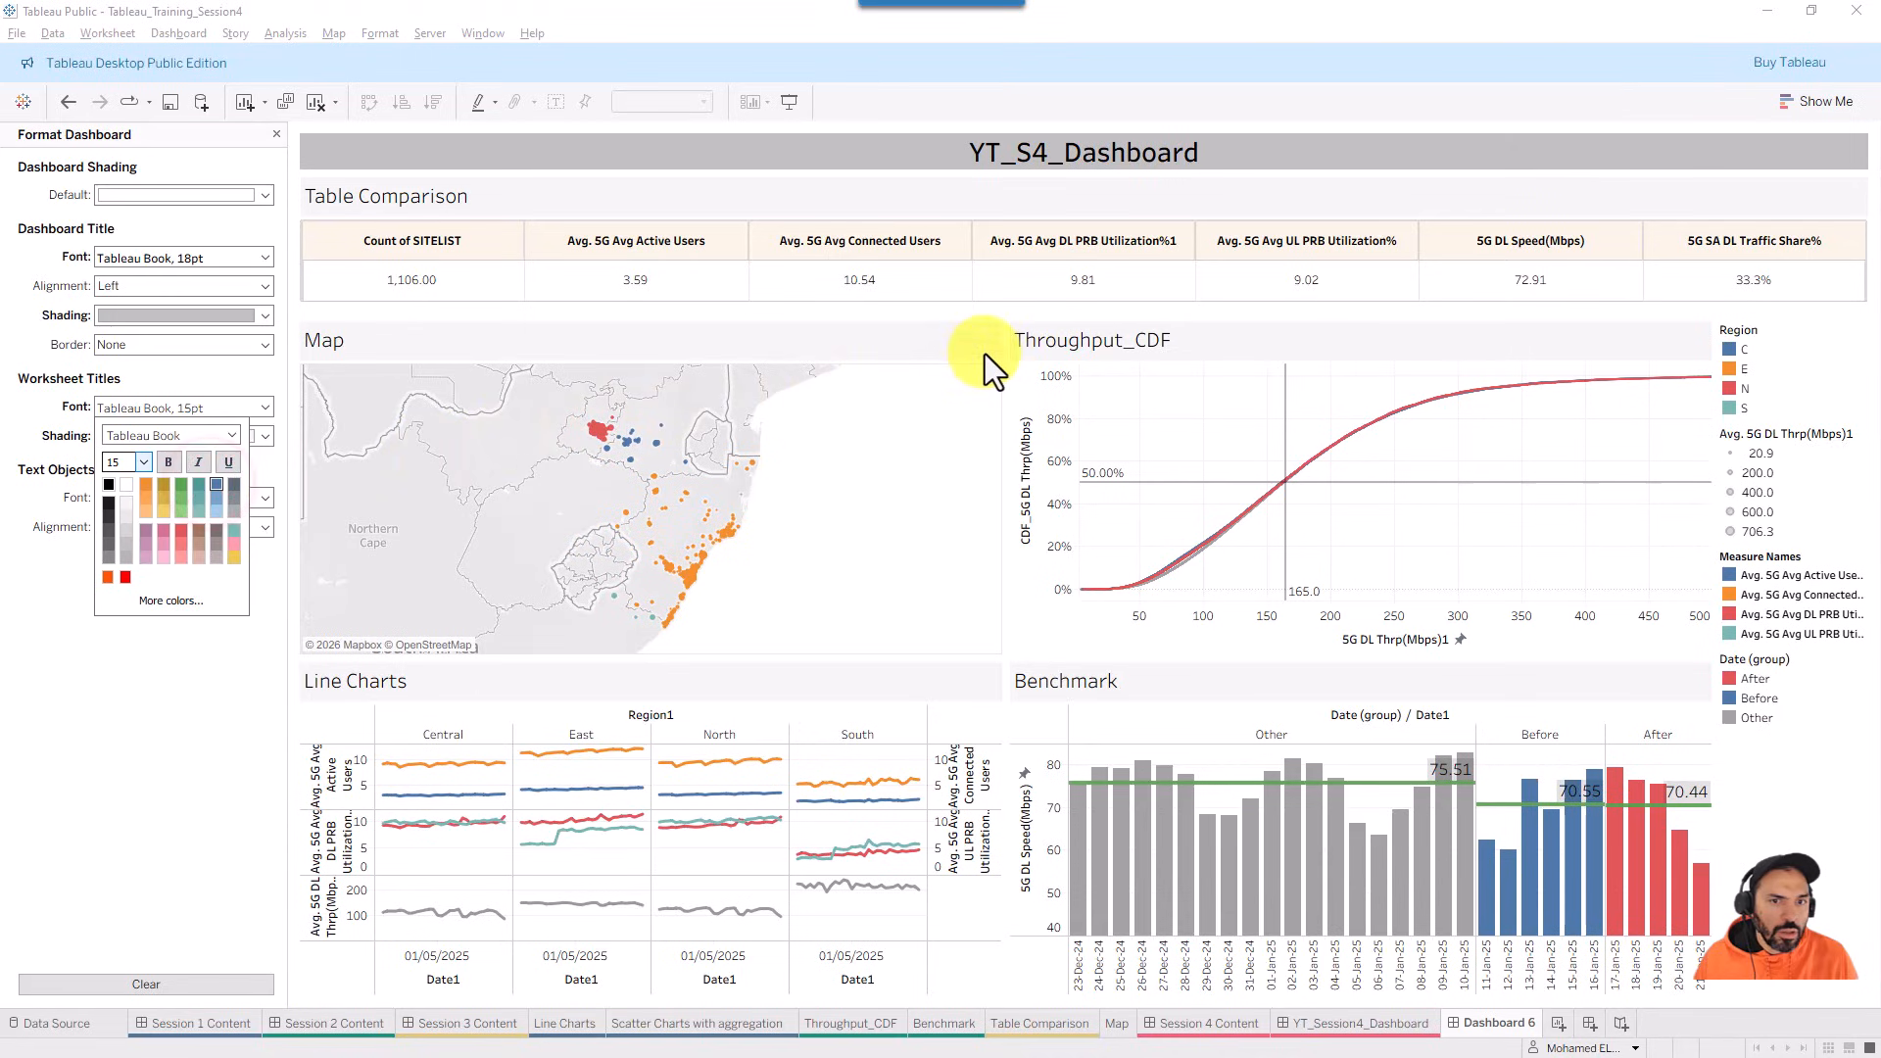
click(705, 406)
click(241, 449)
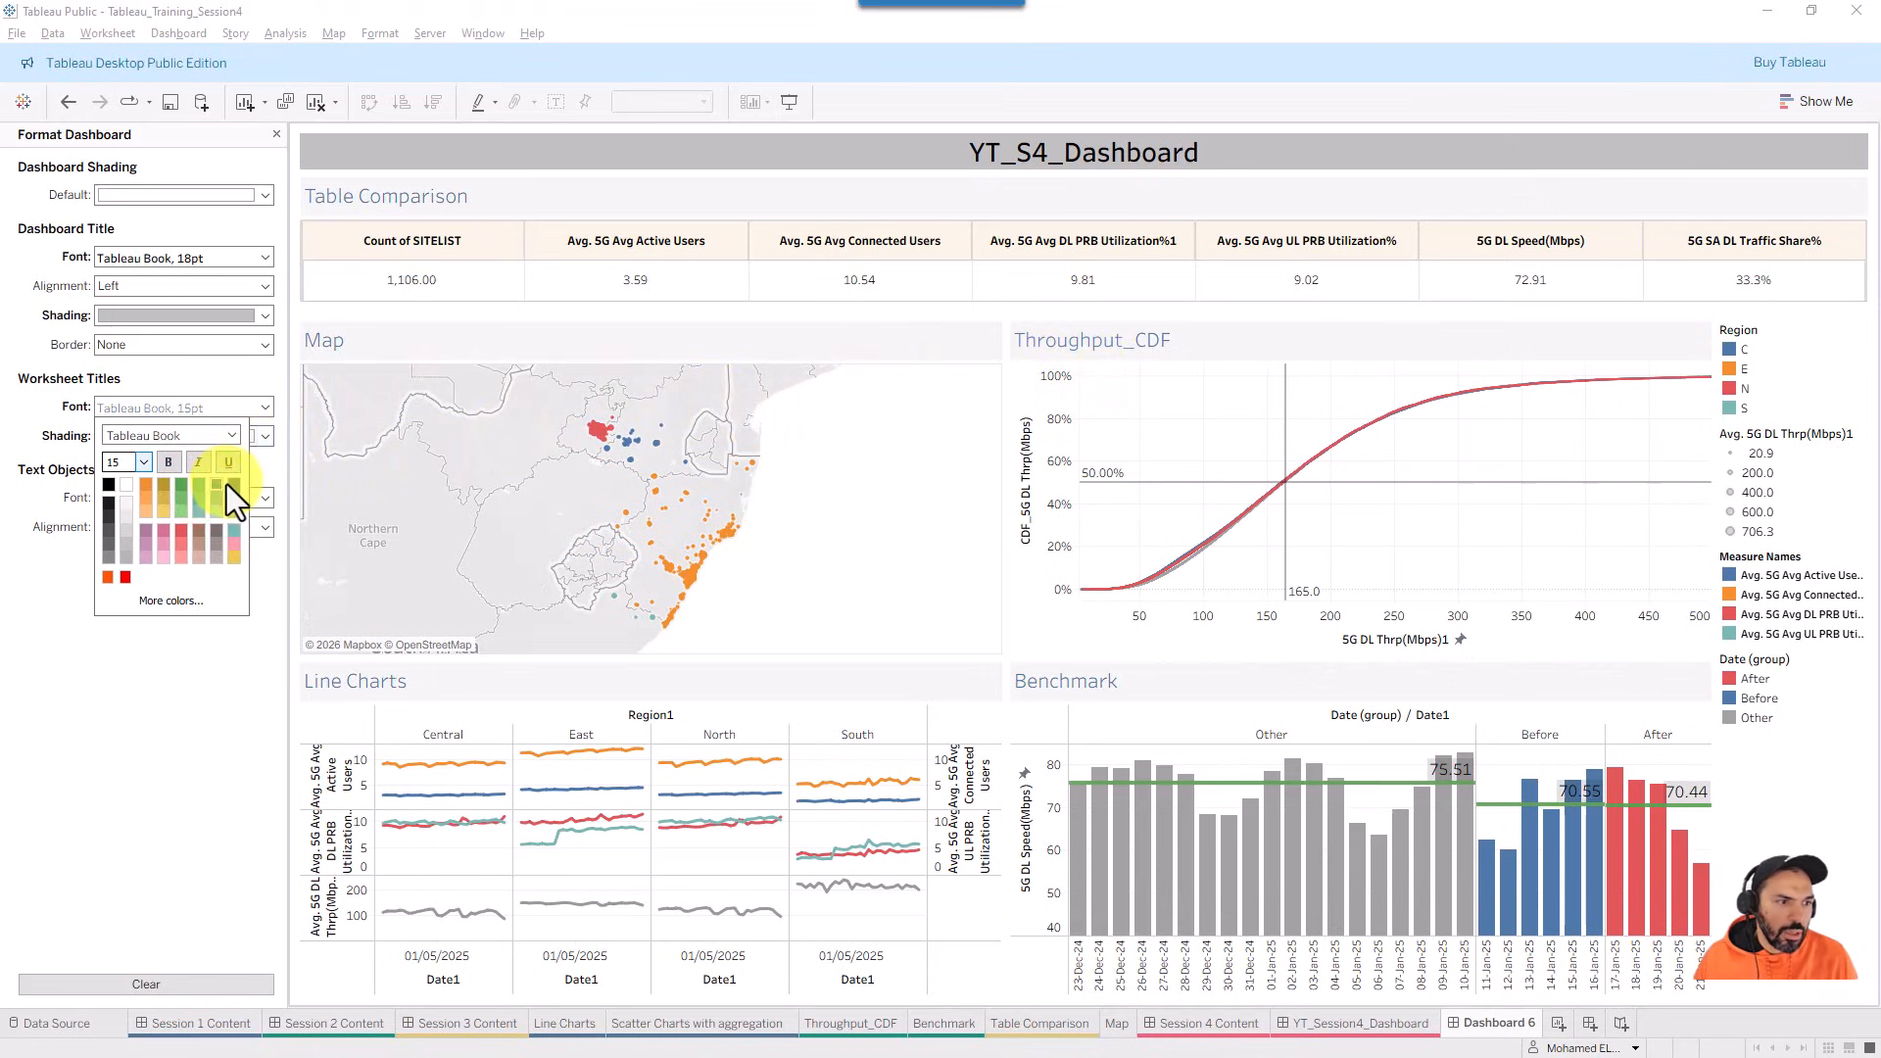
- Set the worksheet titles' font colour to black and close the dashboard formatting pane
click(108, 484)
click(98, 722)
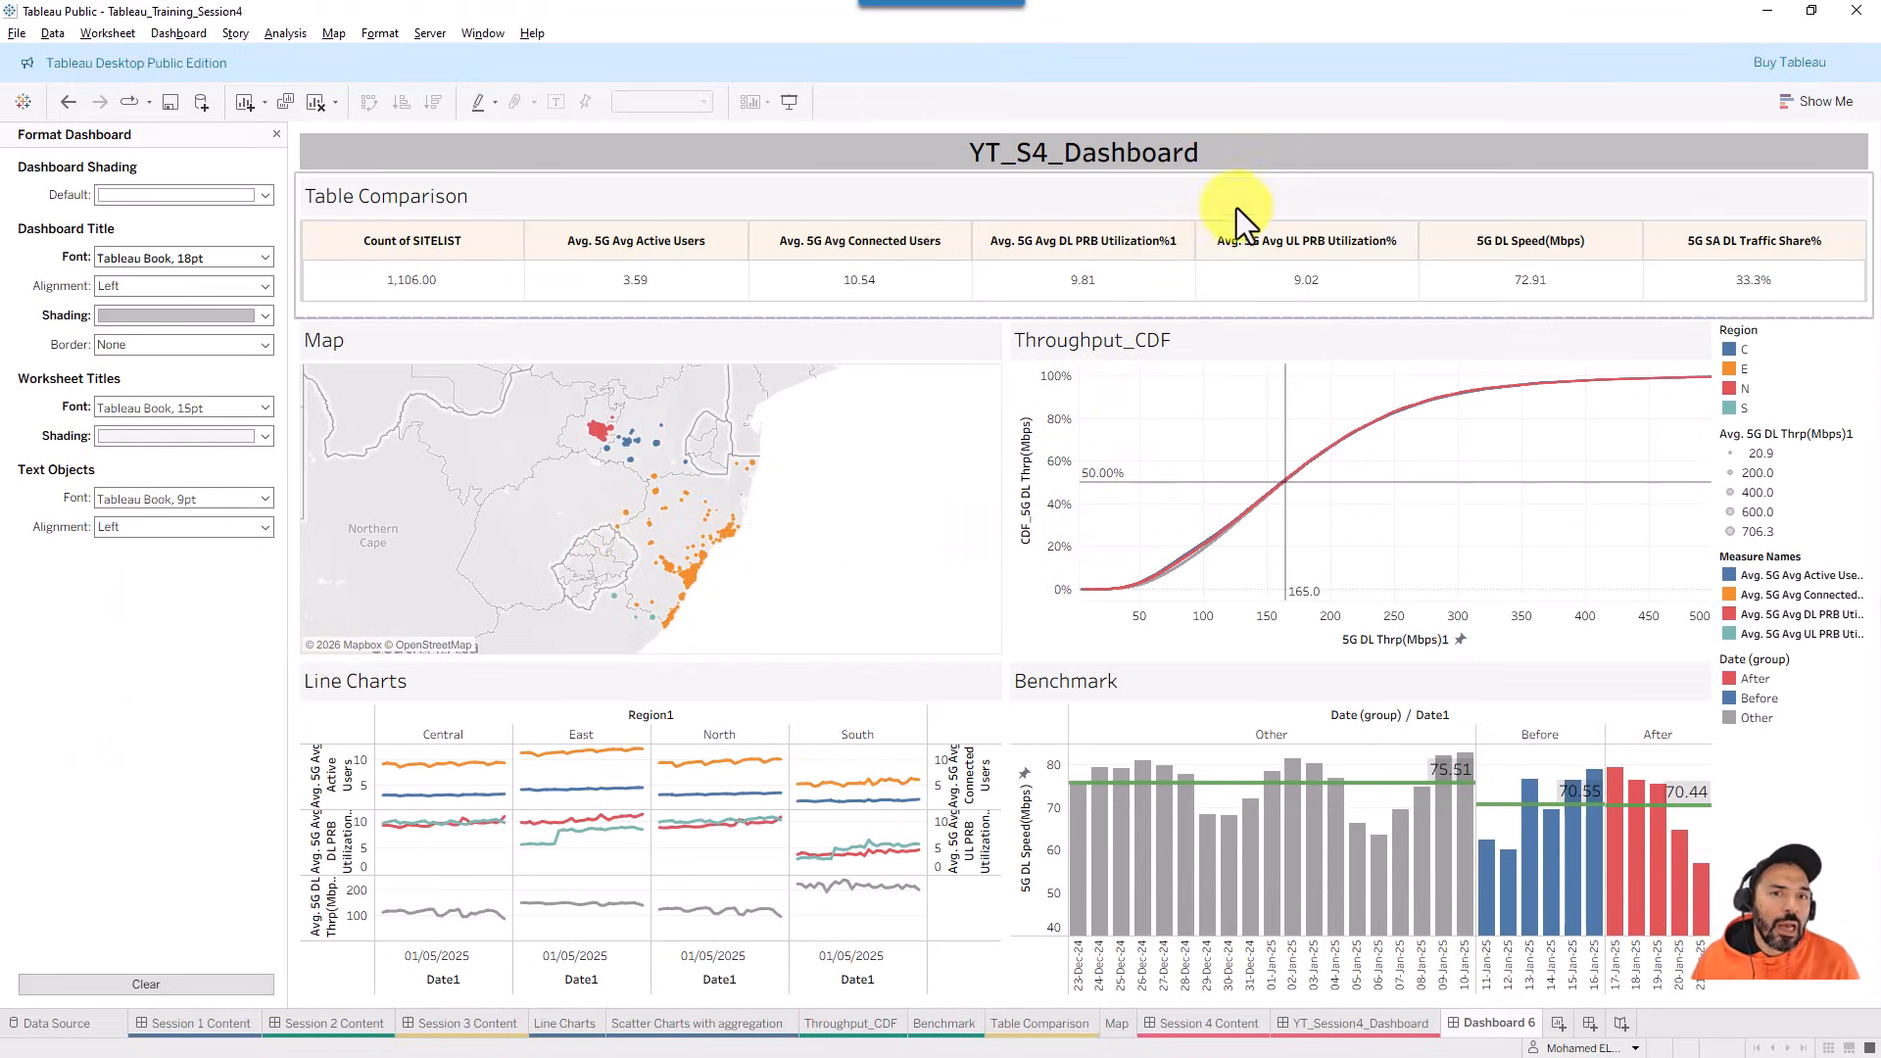
click(1269, 162)
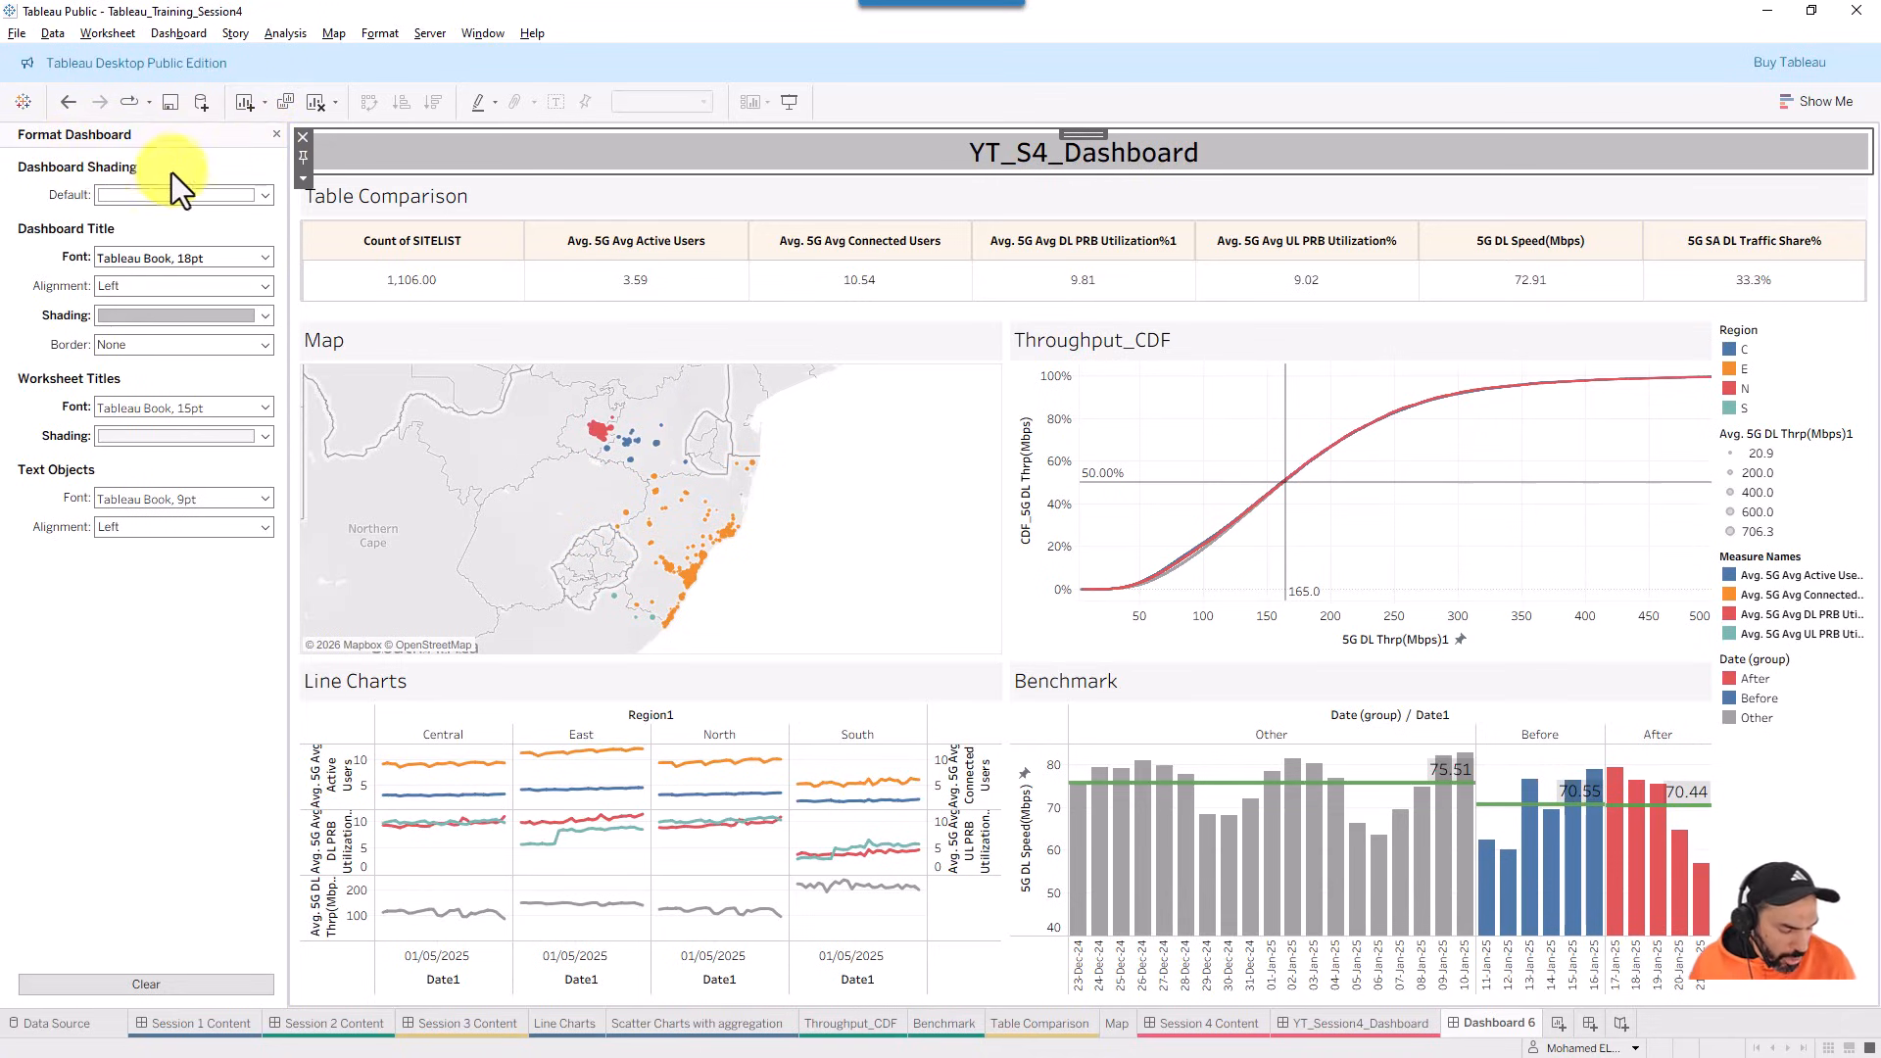
click(277, 135)
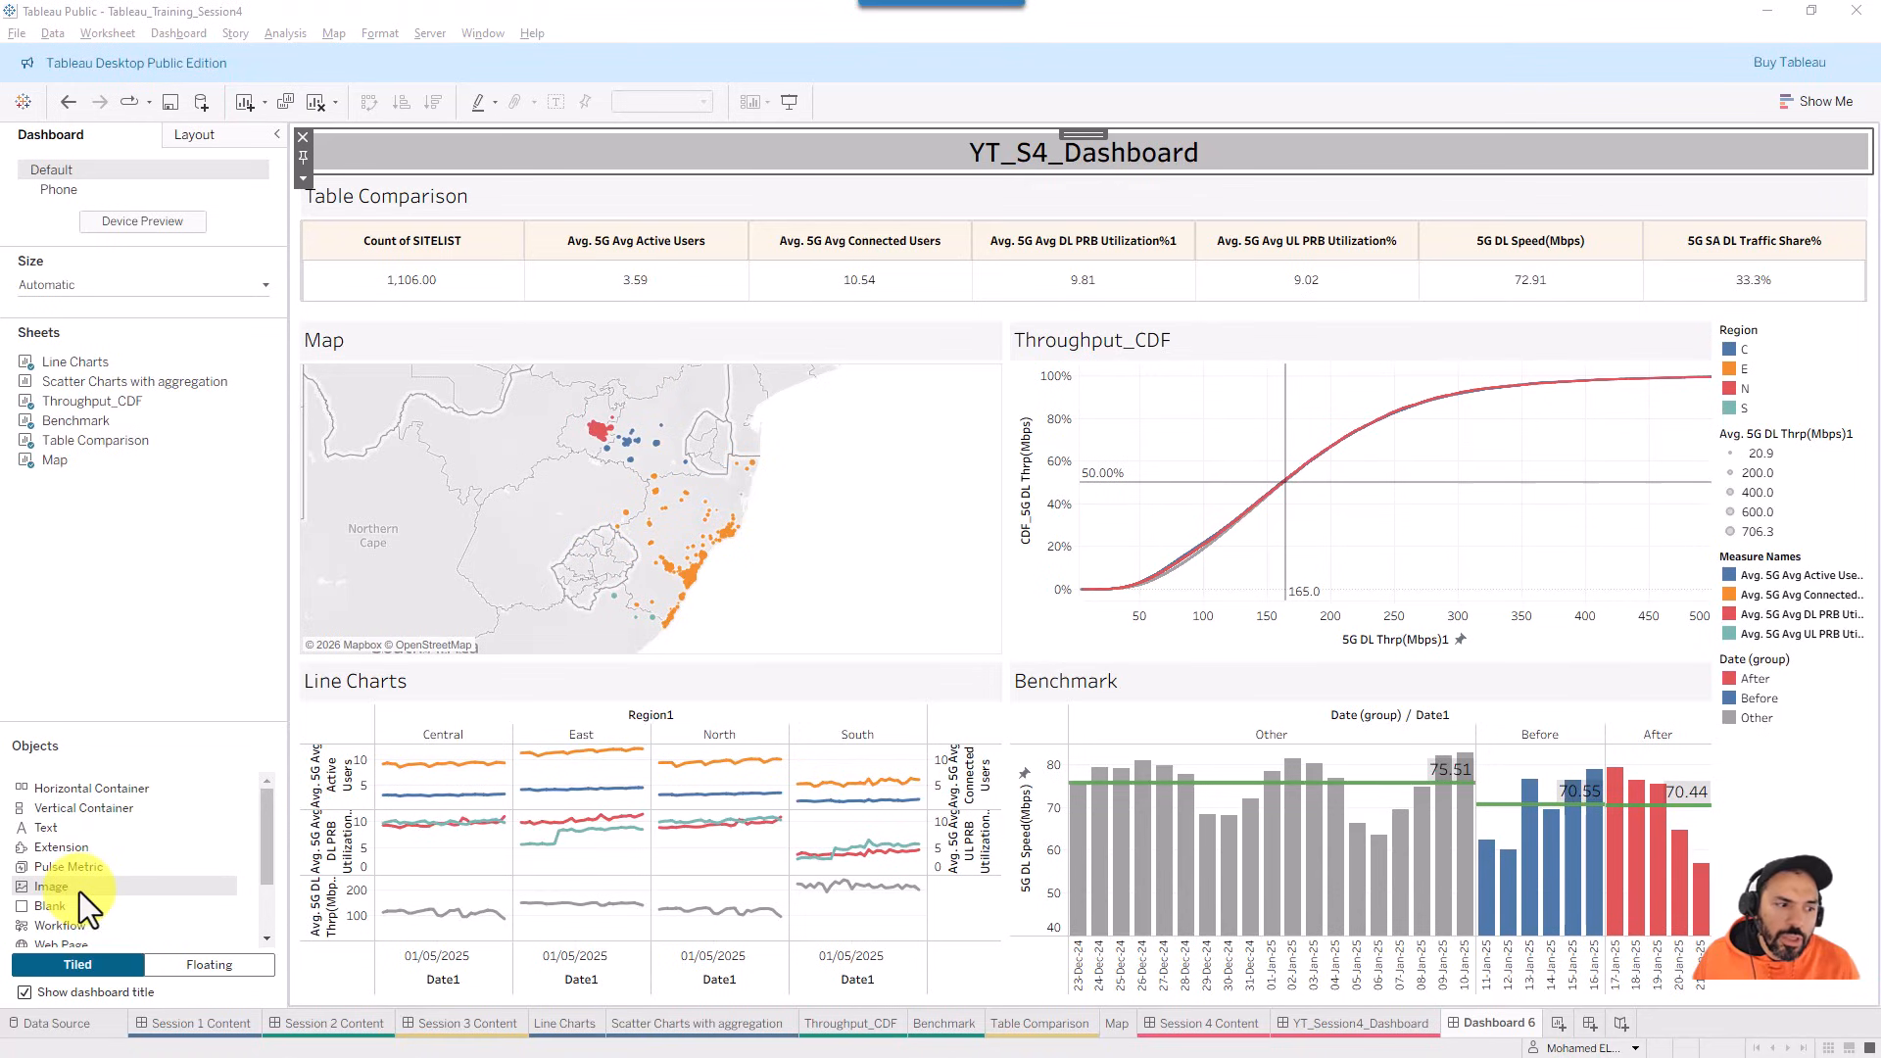
mouse_move(79, 890)
mouse_down()
mouse_move(684, 578)
mouse_move(257, 864)
mouse_move(306, 801)
mouse_move(856, 685)
mouse_move(1266, 406)
mouse_move(1369, 391)
mouse_move(1332, 260)
mouse_move(1365, 407)
mouse_move(1224, 461)
mouse_move(1206, 548)
mouse_move(1530, 506)
mouse_move(1565, 526)
mouse_up()
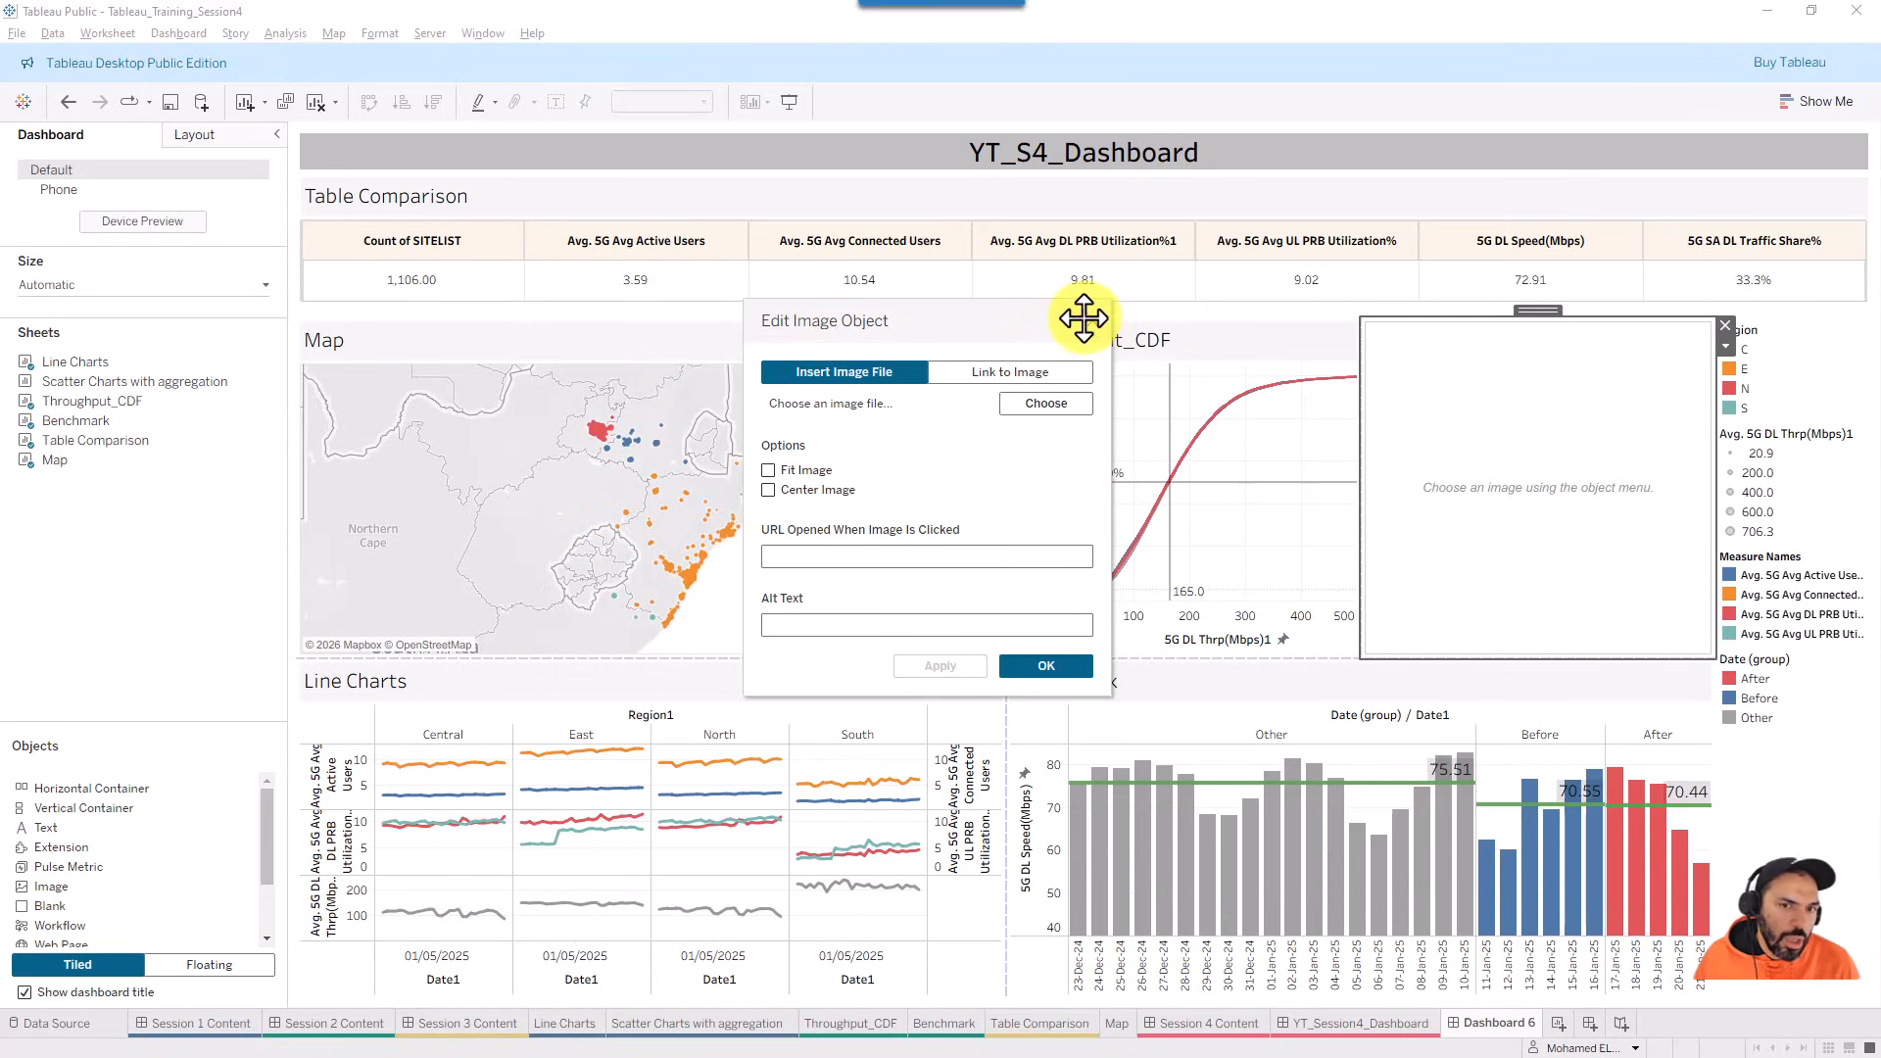
key(Escape)
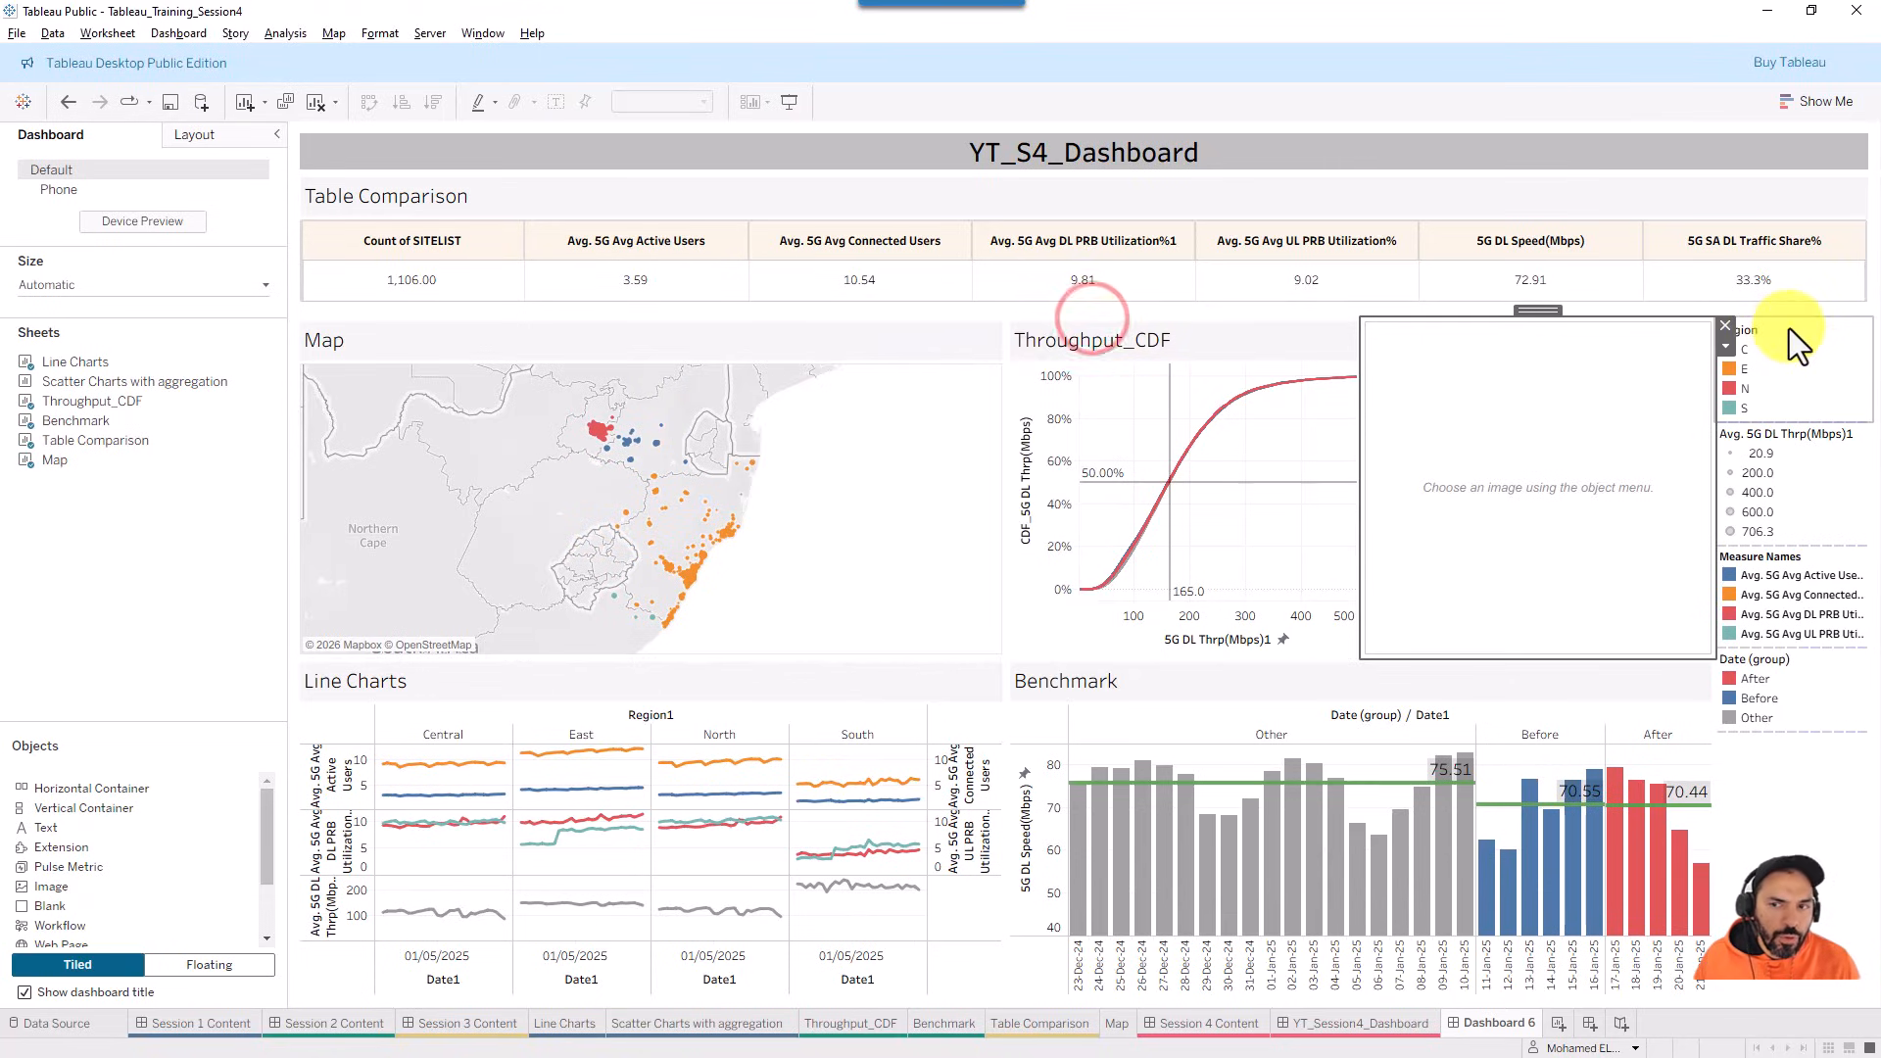
click(1719, 330)
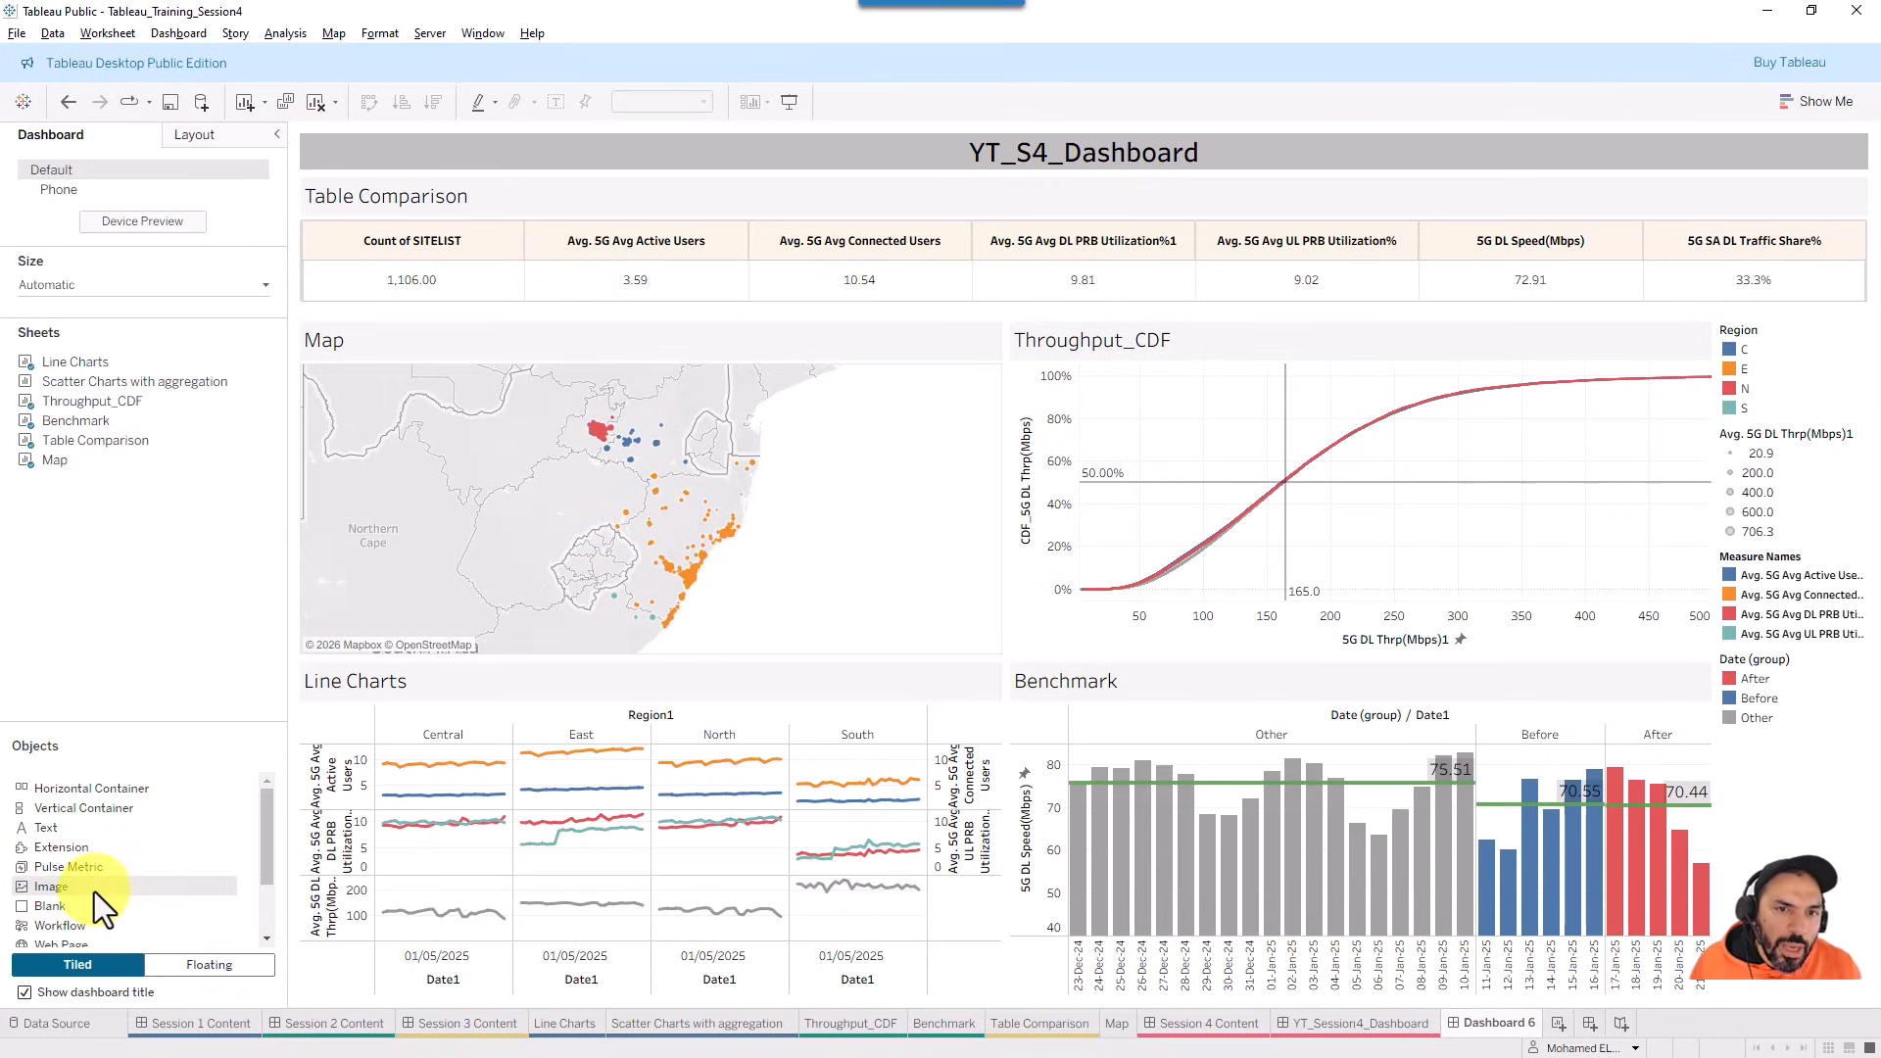
- Insert the image adawi logo.jpg from the Tableau Training folder as a floating object on the dashboard
drag(94, 892, 184, 870)
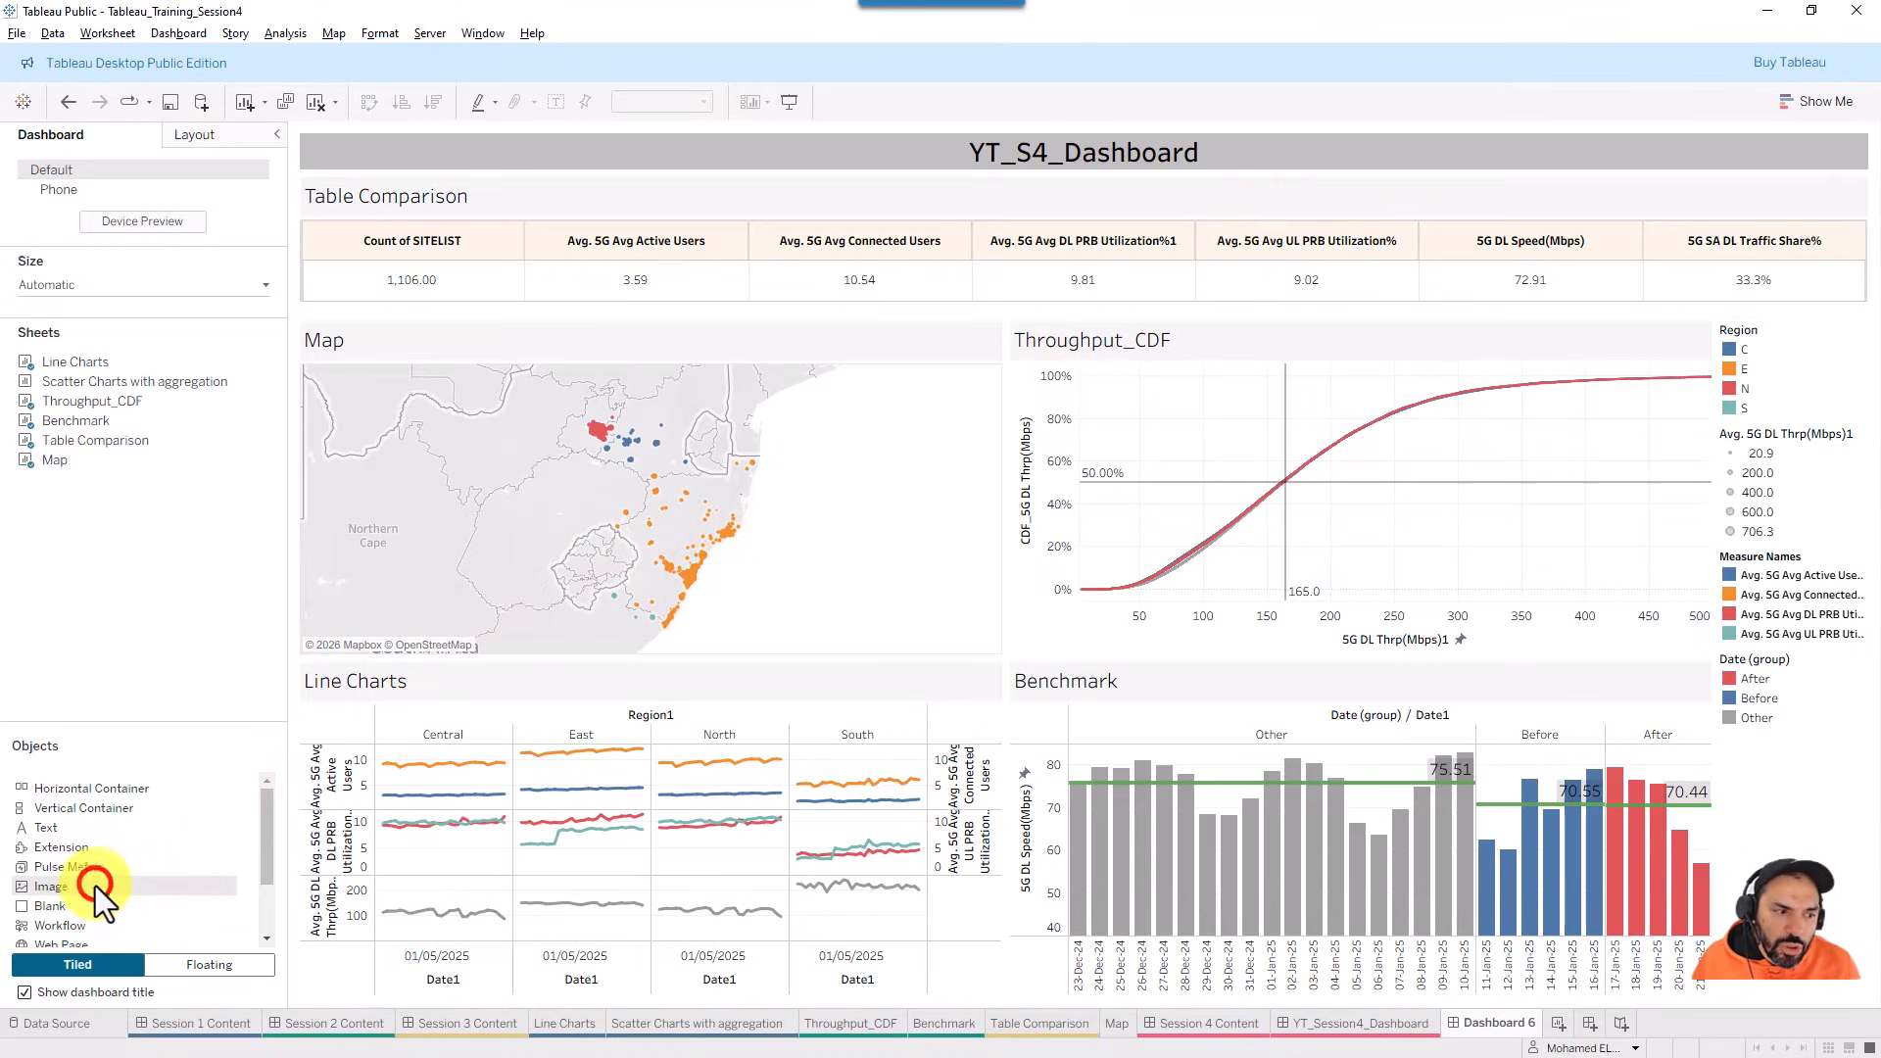
drag(96, 886, 1295, 316)
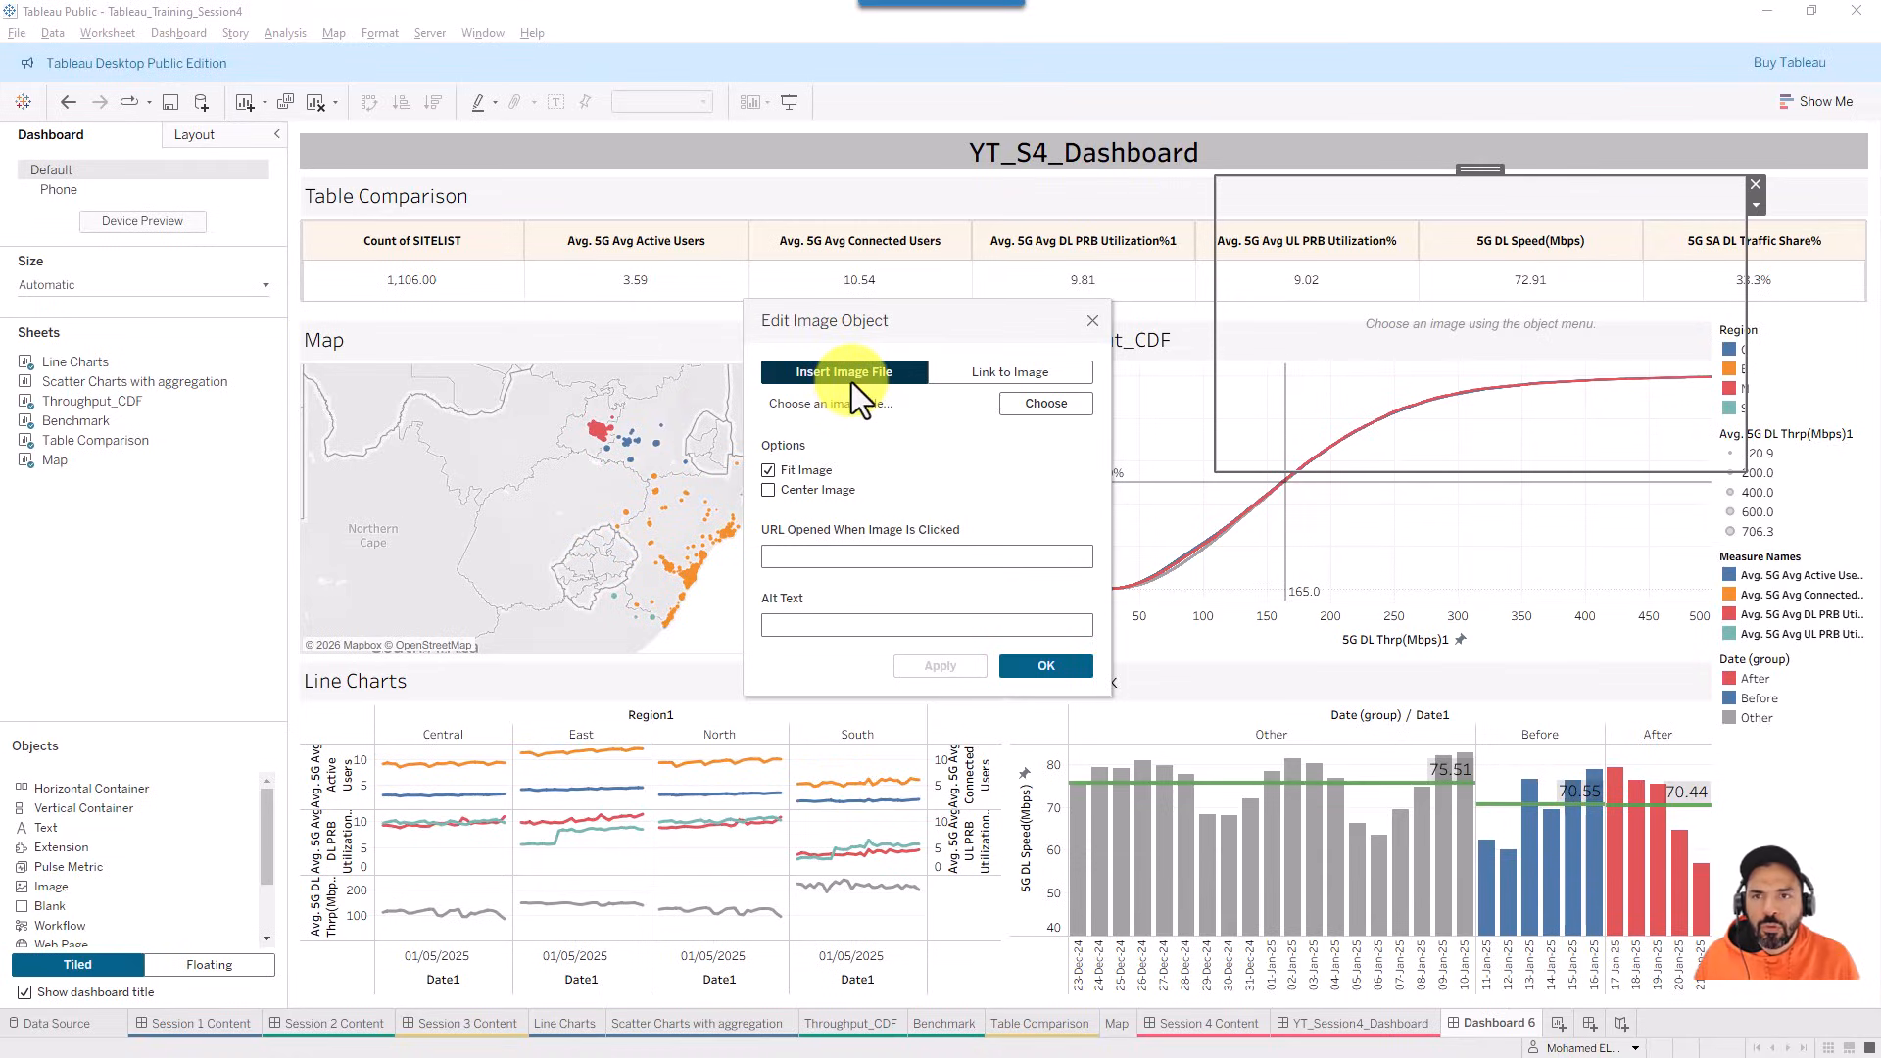
click(1005, 409)
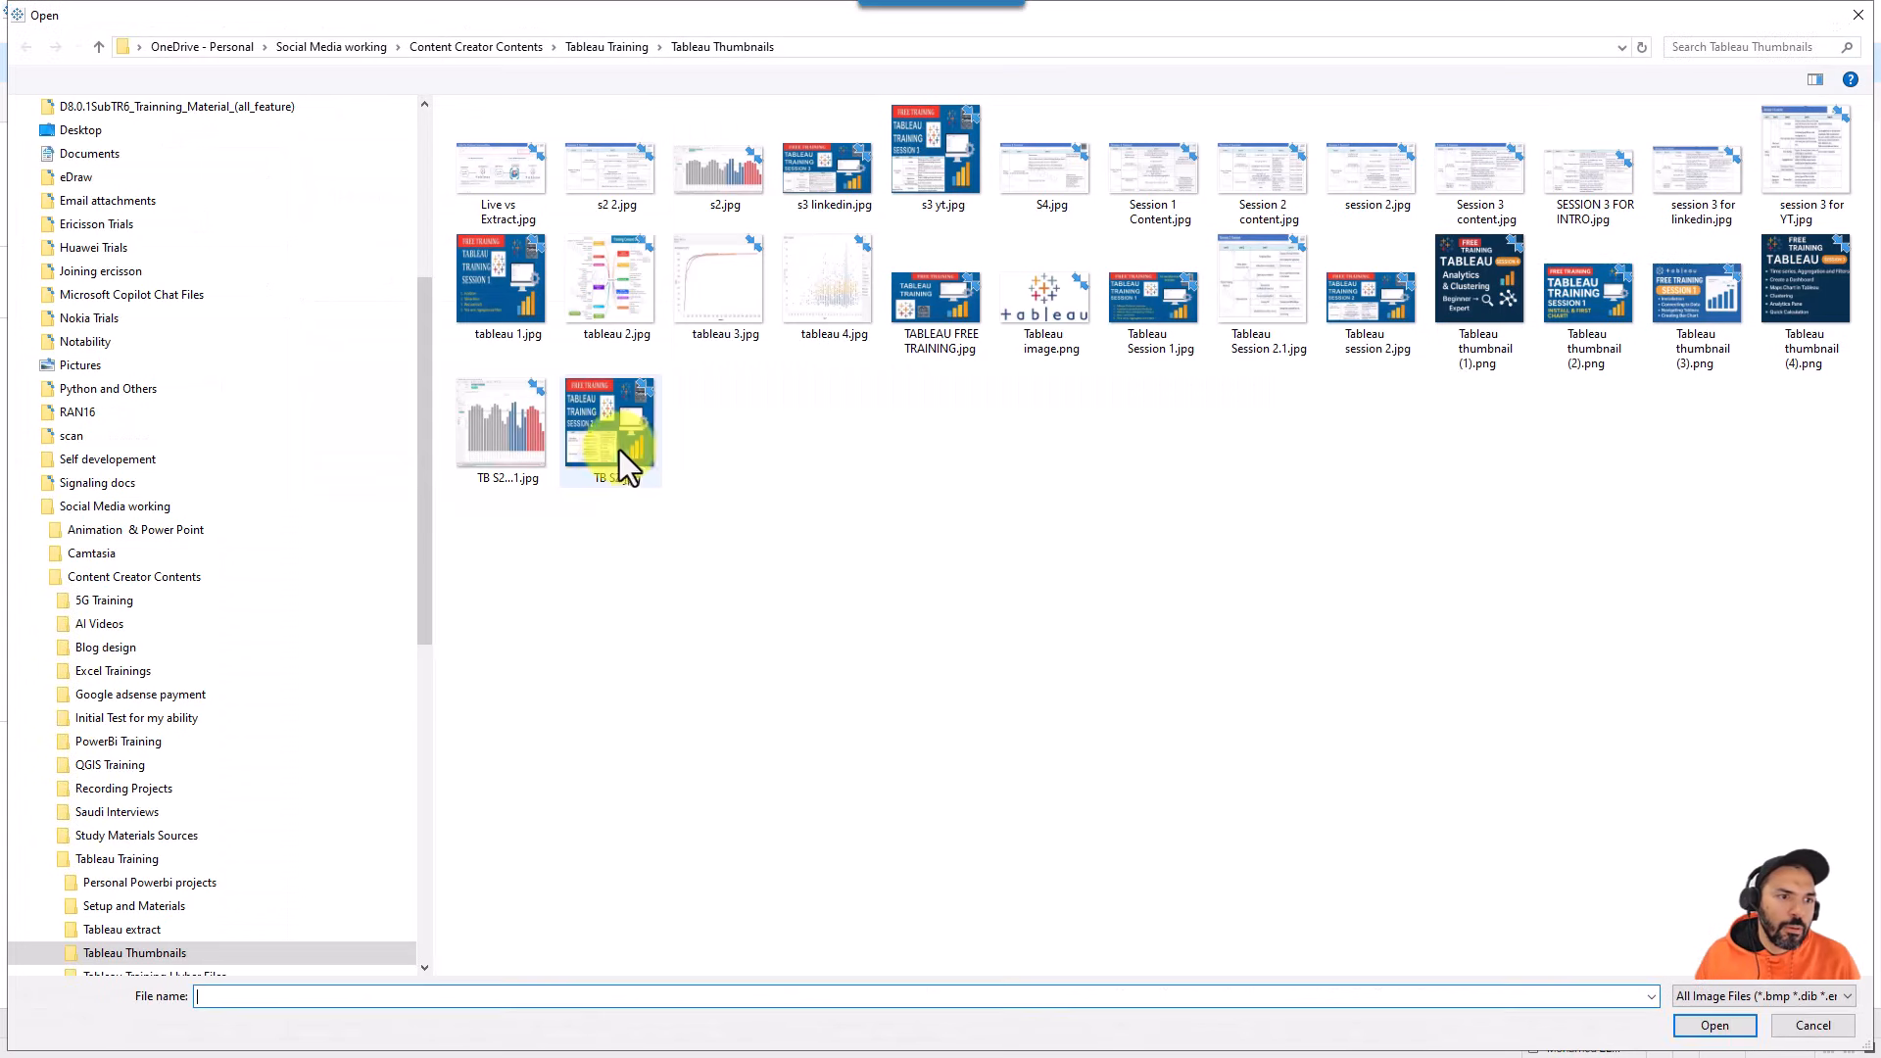
click(615, 451)
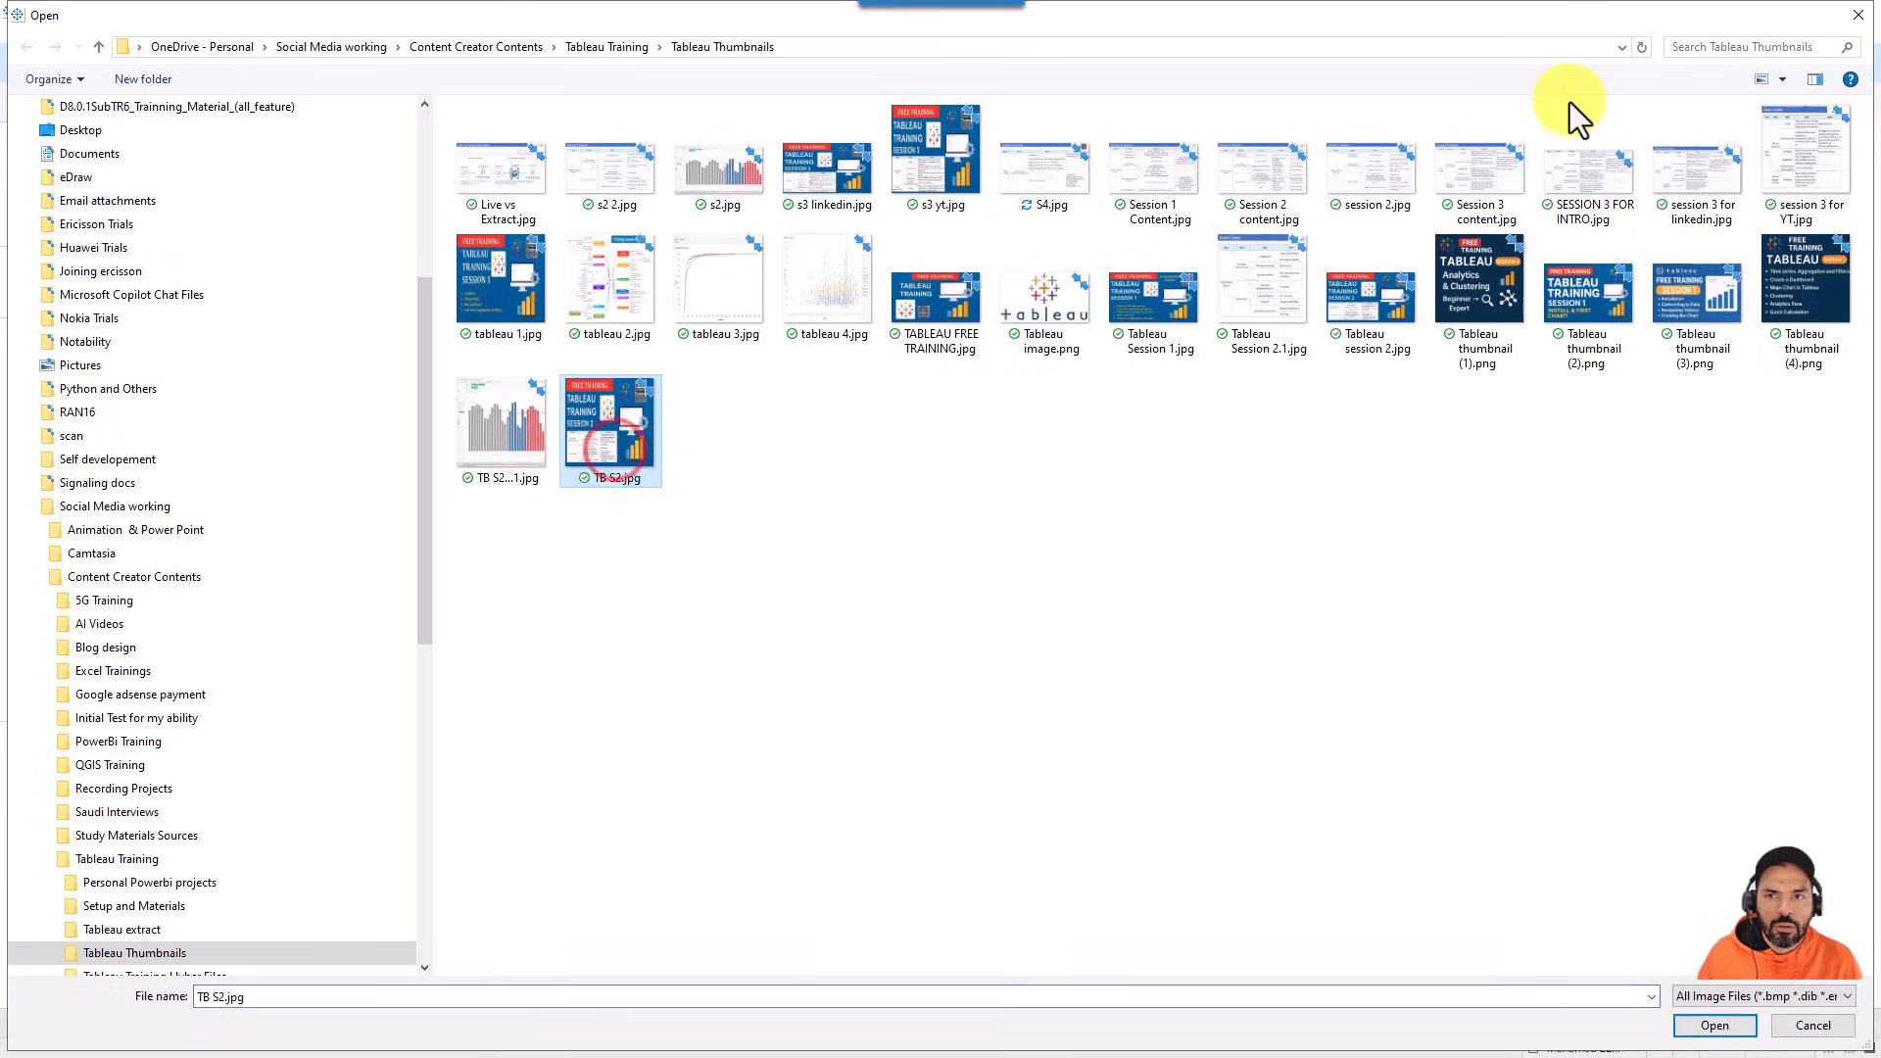
click(1641, 47)
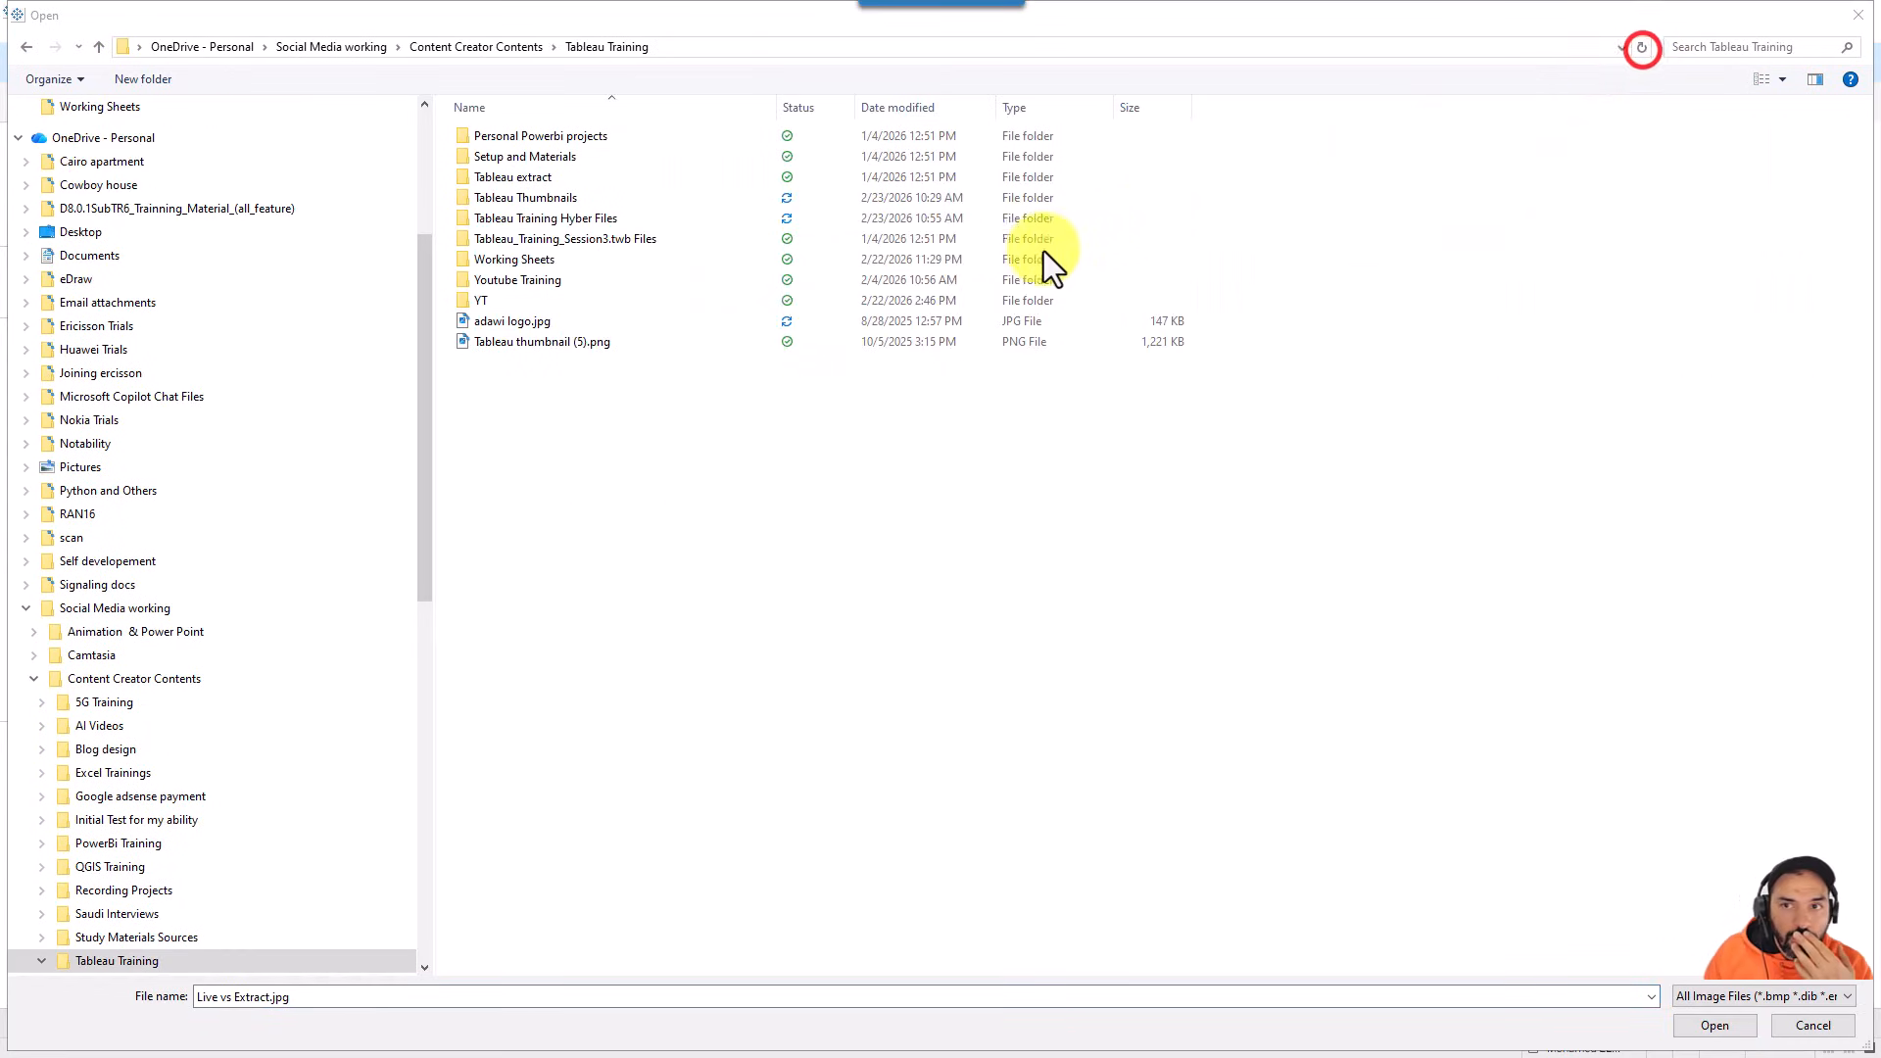
double_click(568, 327)
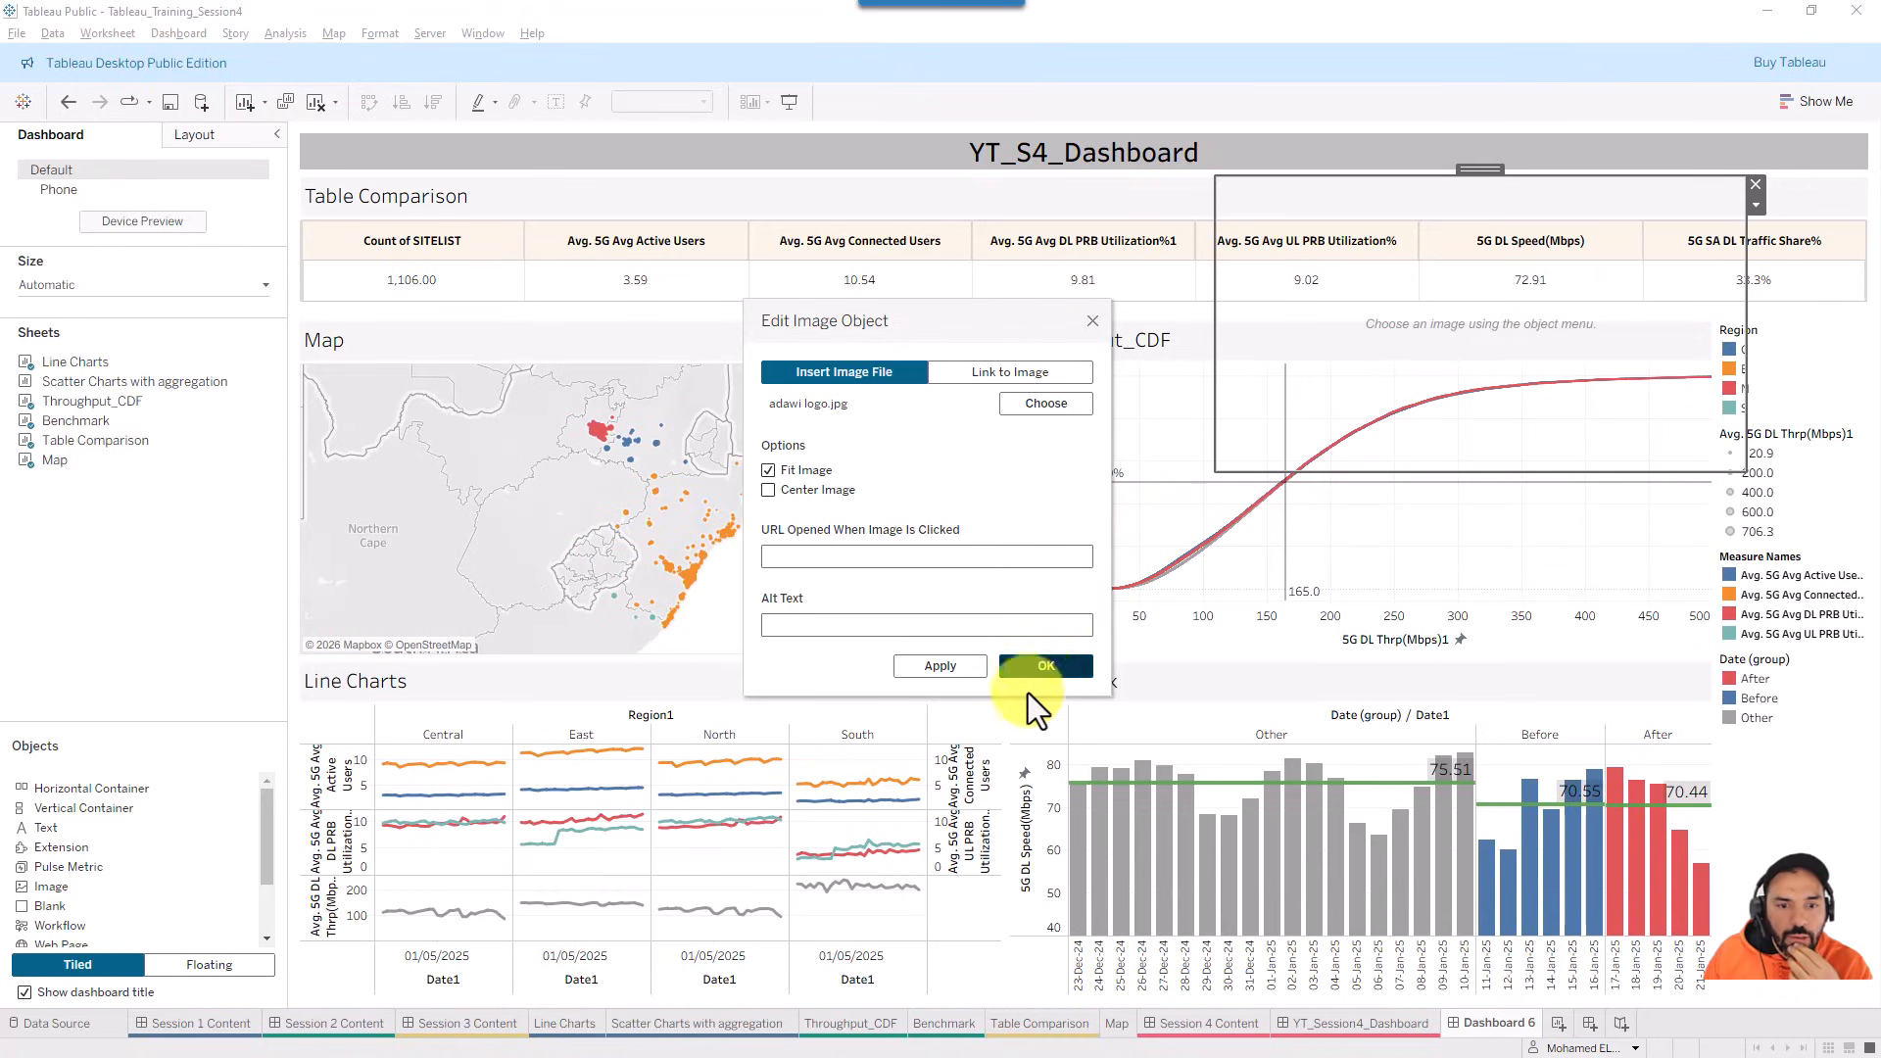
click(1025, 673)
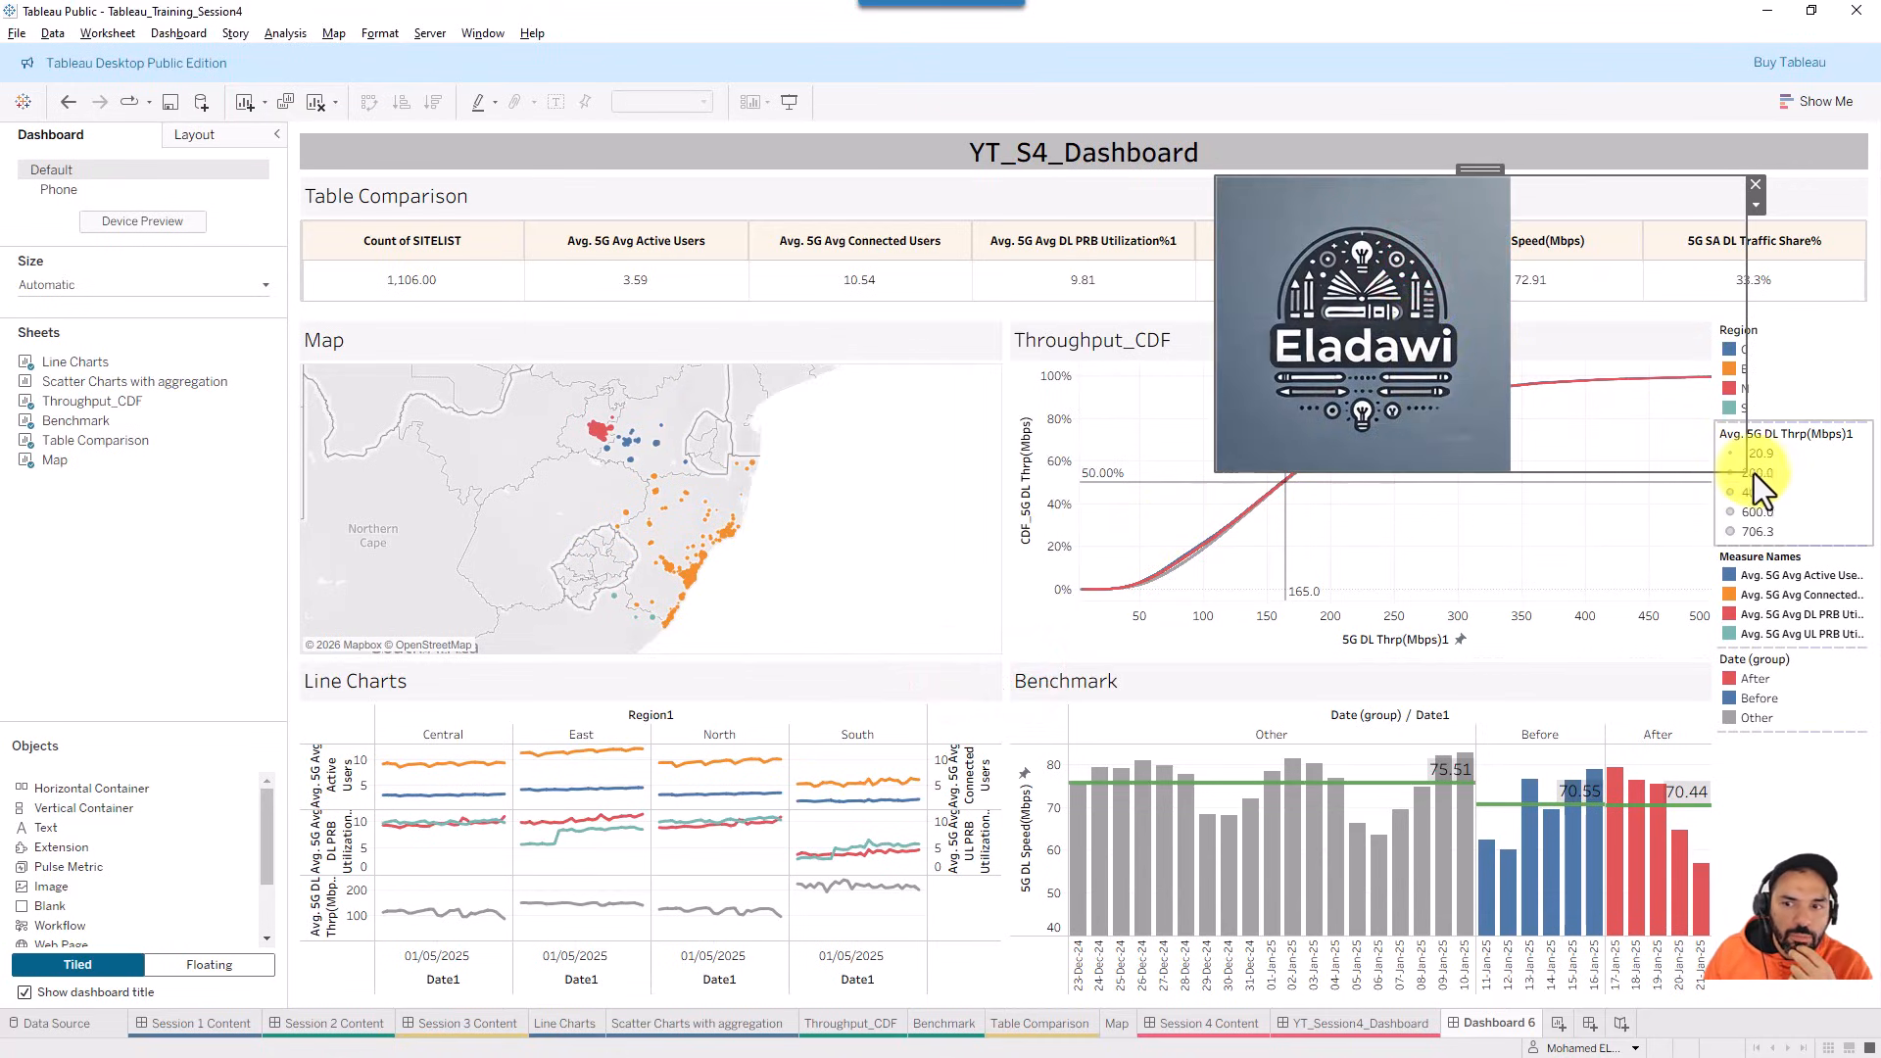
- Shrink the floating logo to about the title bar's height and place it just after the YT_S4_Dashboard title
drag(1732, 469, 1293, 251)
drag(1268, 180, 1291, 127)
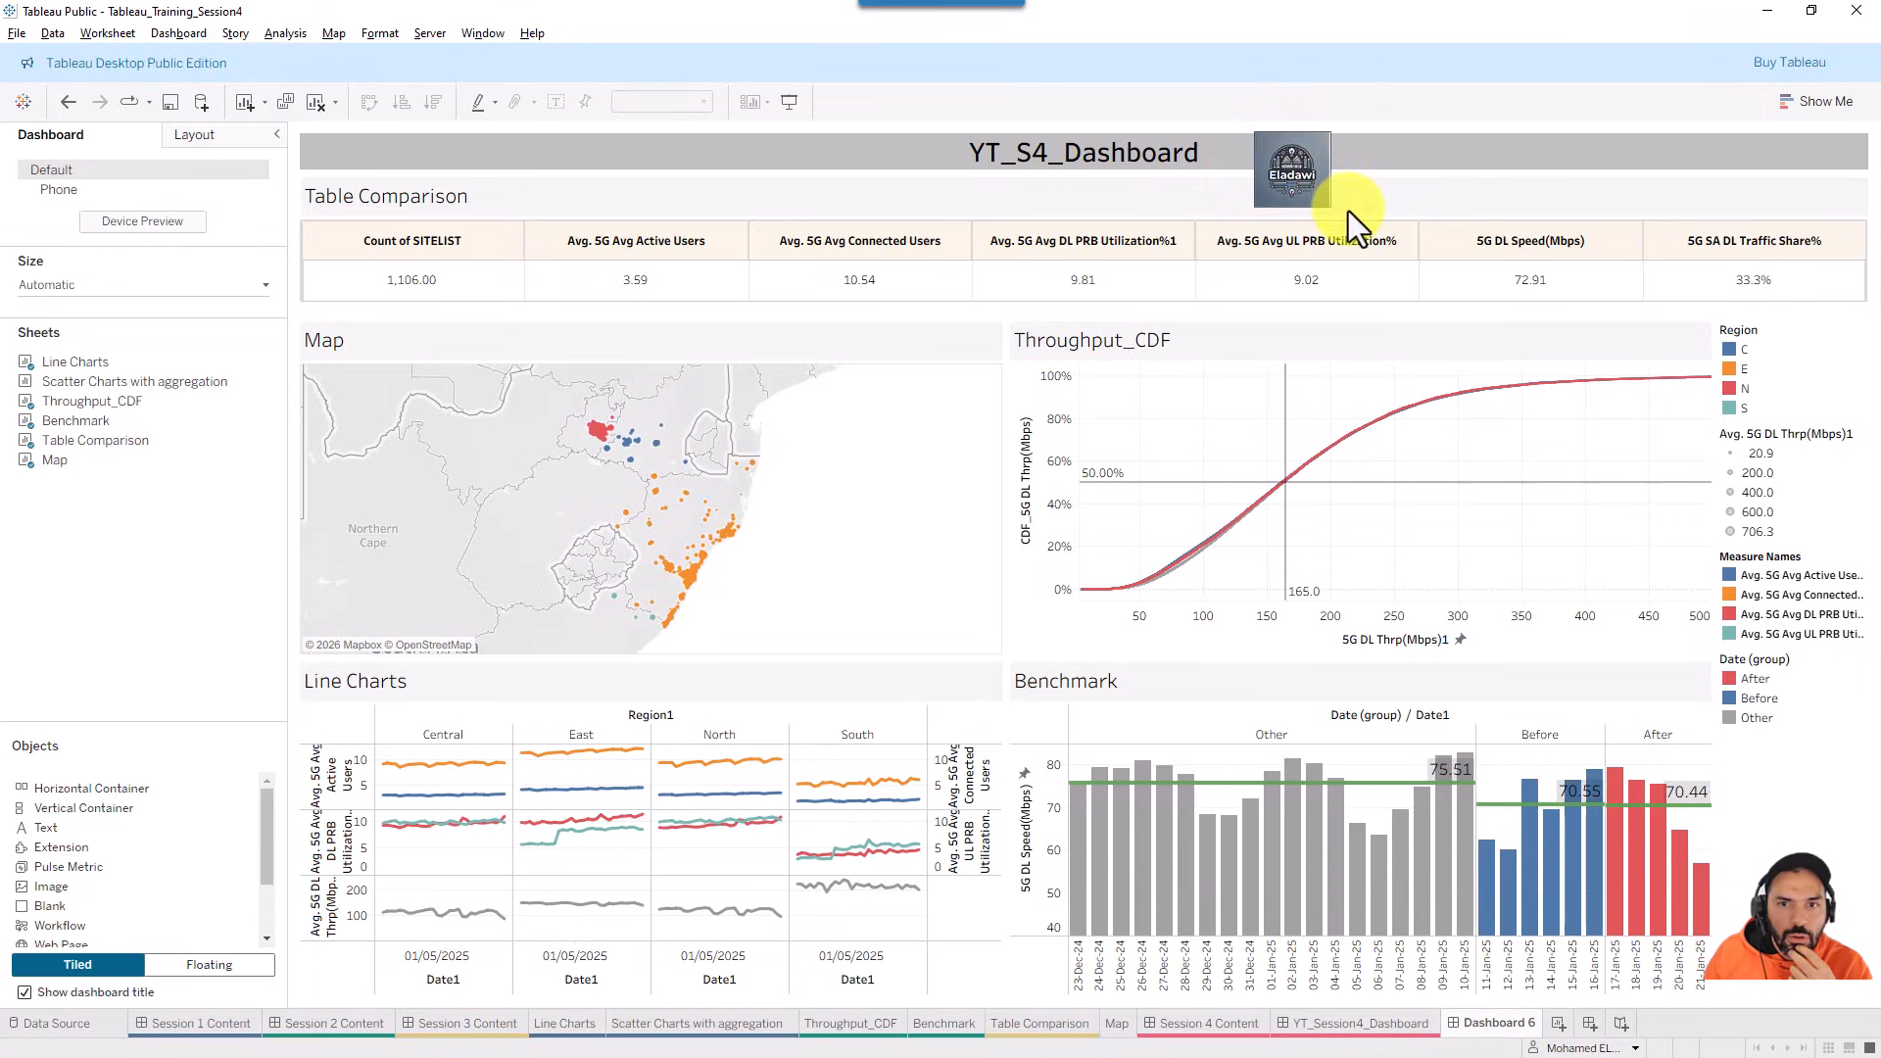
drag(1327, 208, 1266, 127)
click(1279, 164)
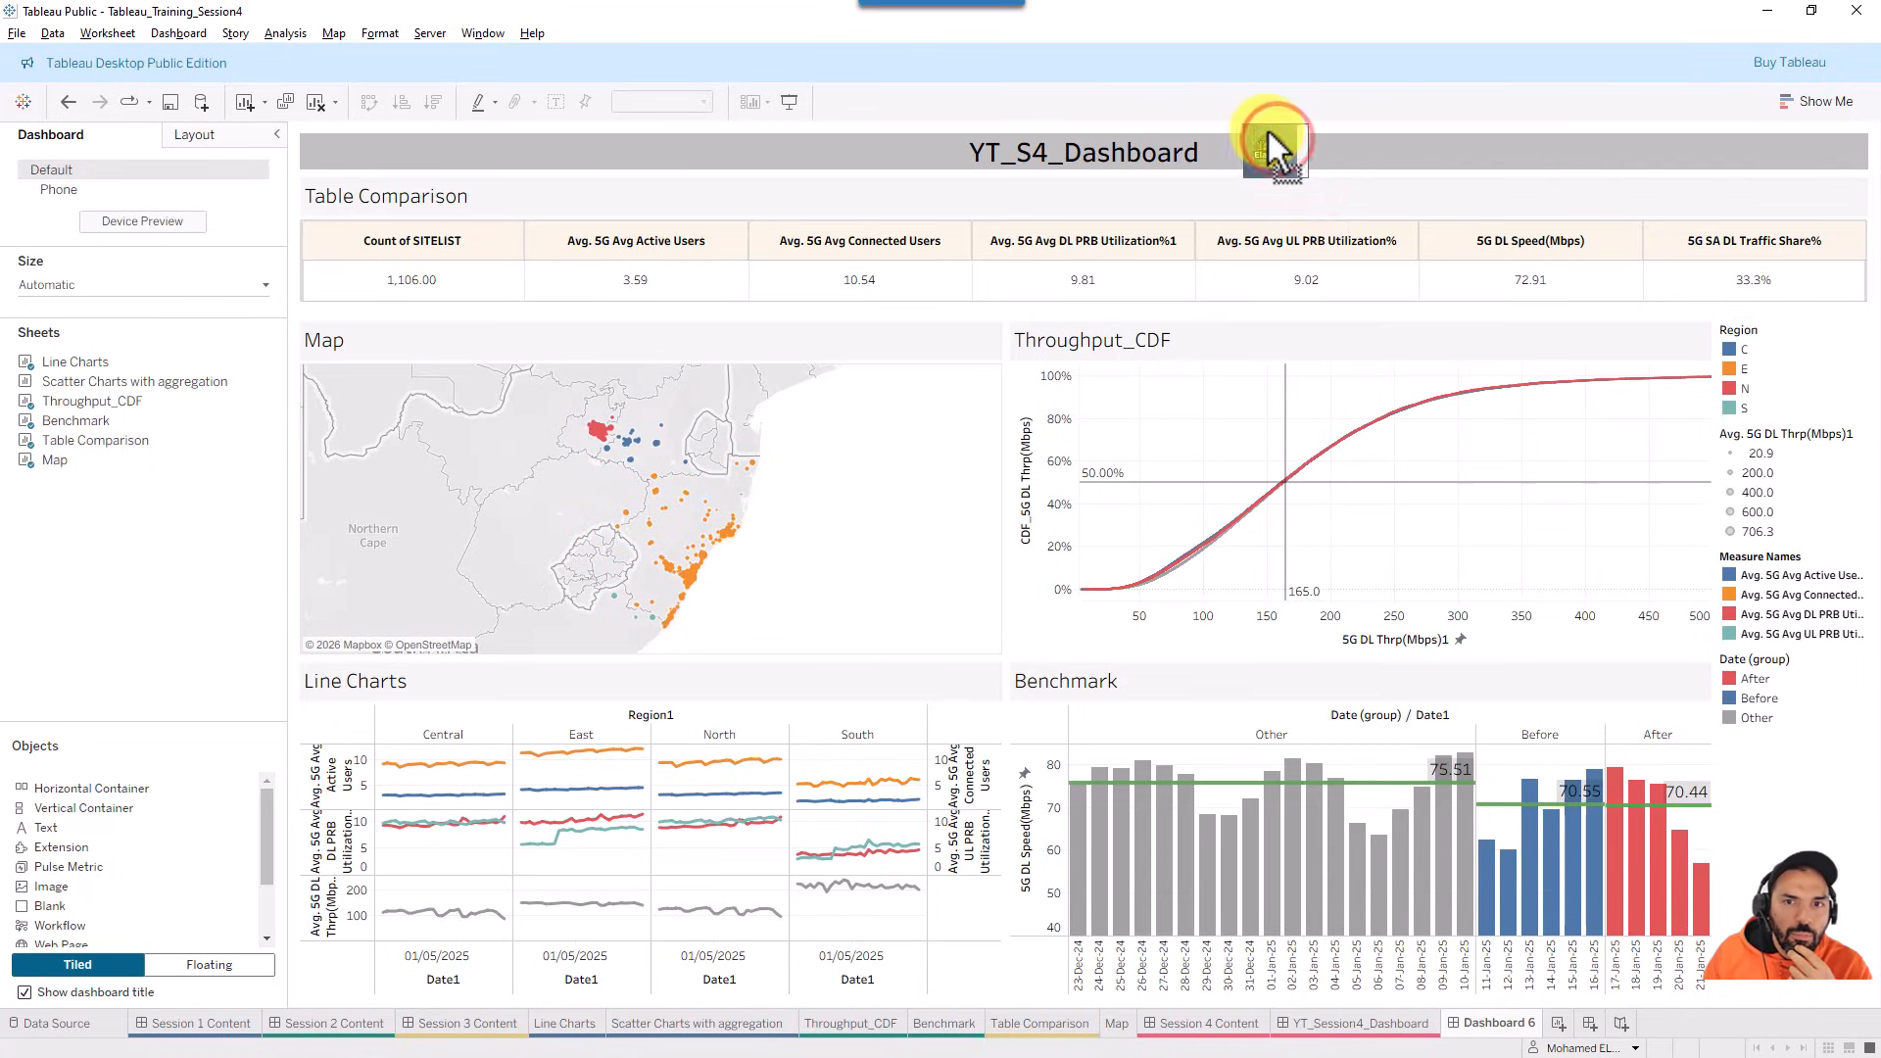
click(1136, 396)
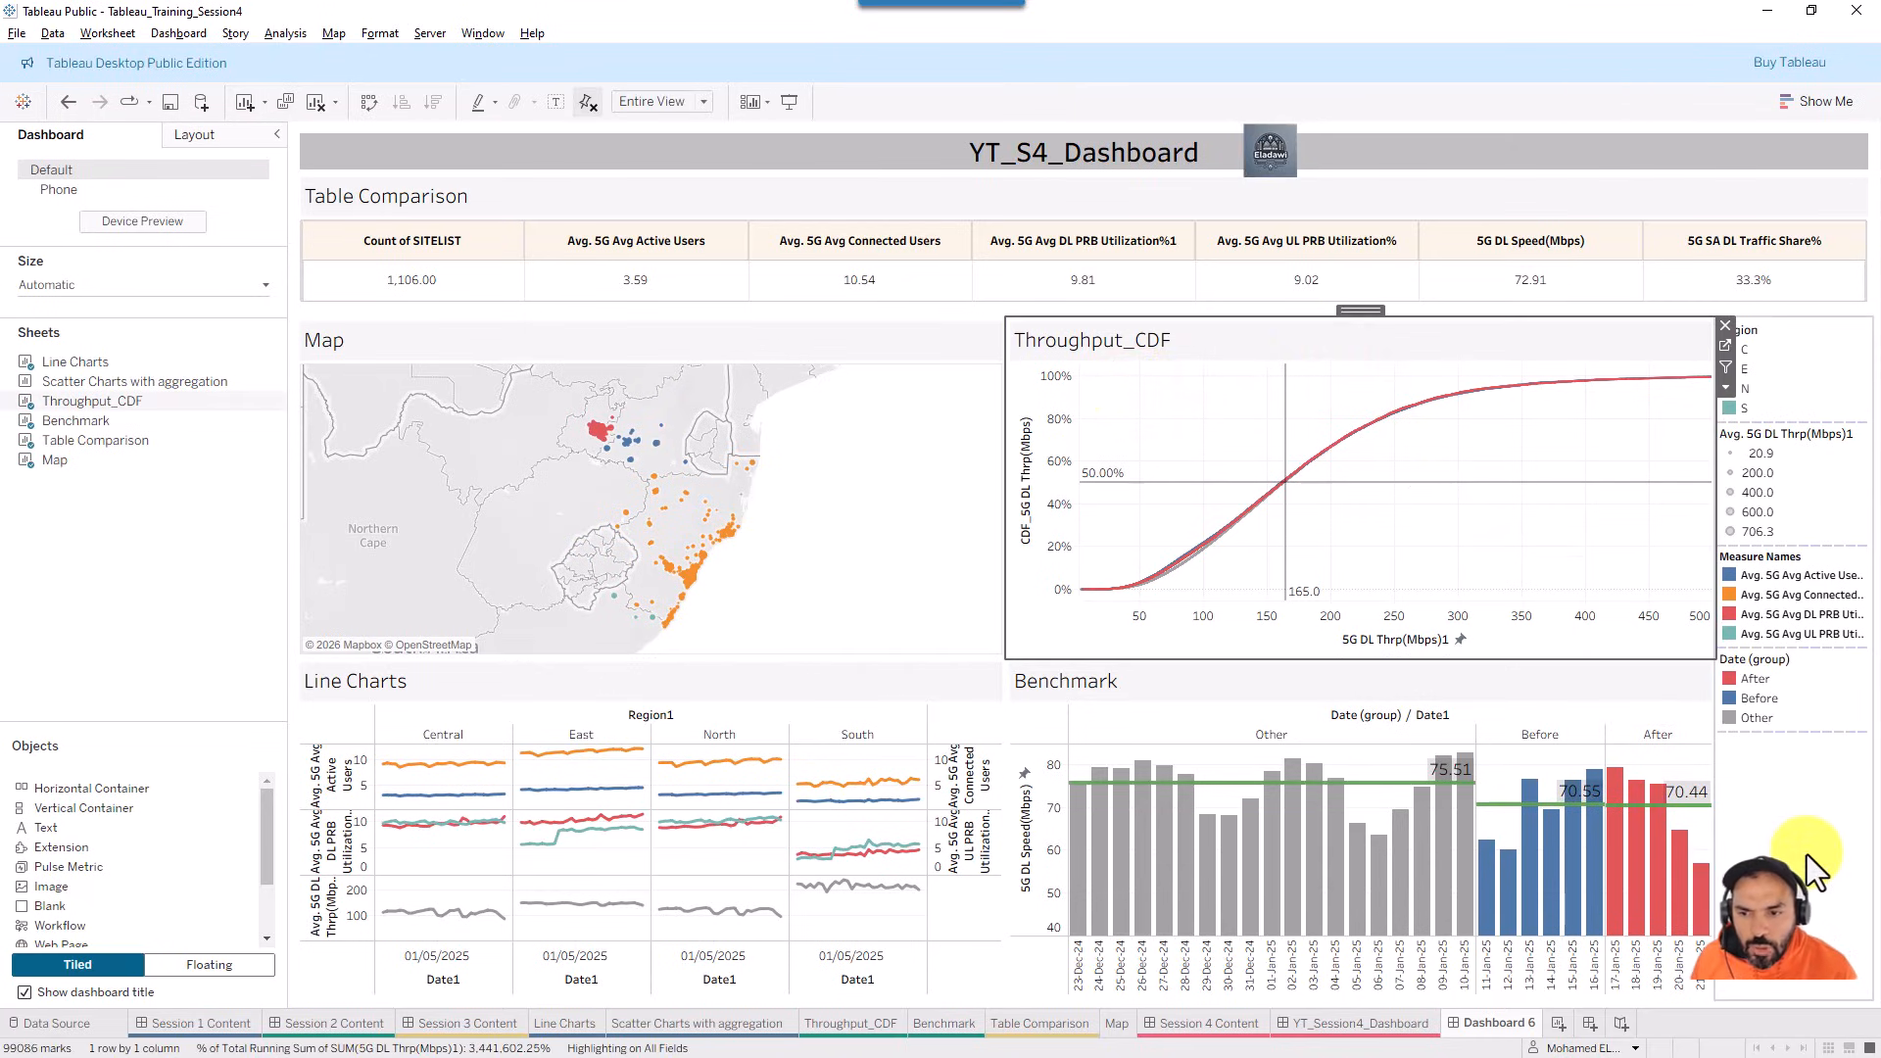
- Float the Region colour legend over the empty sea area of the Map and narrow its box
click(1806, 854)
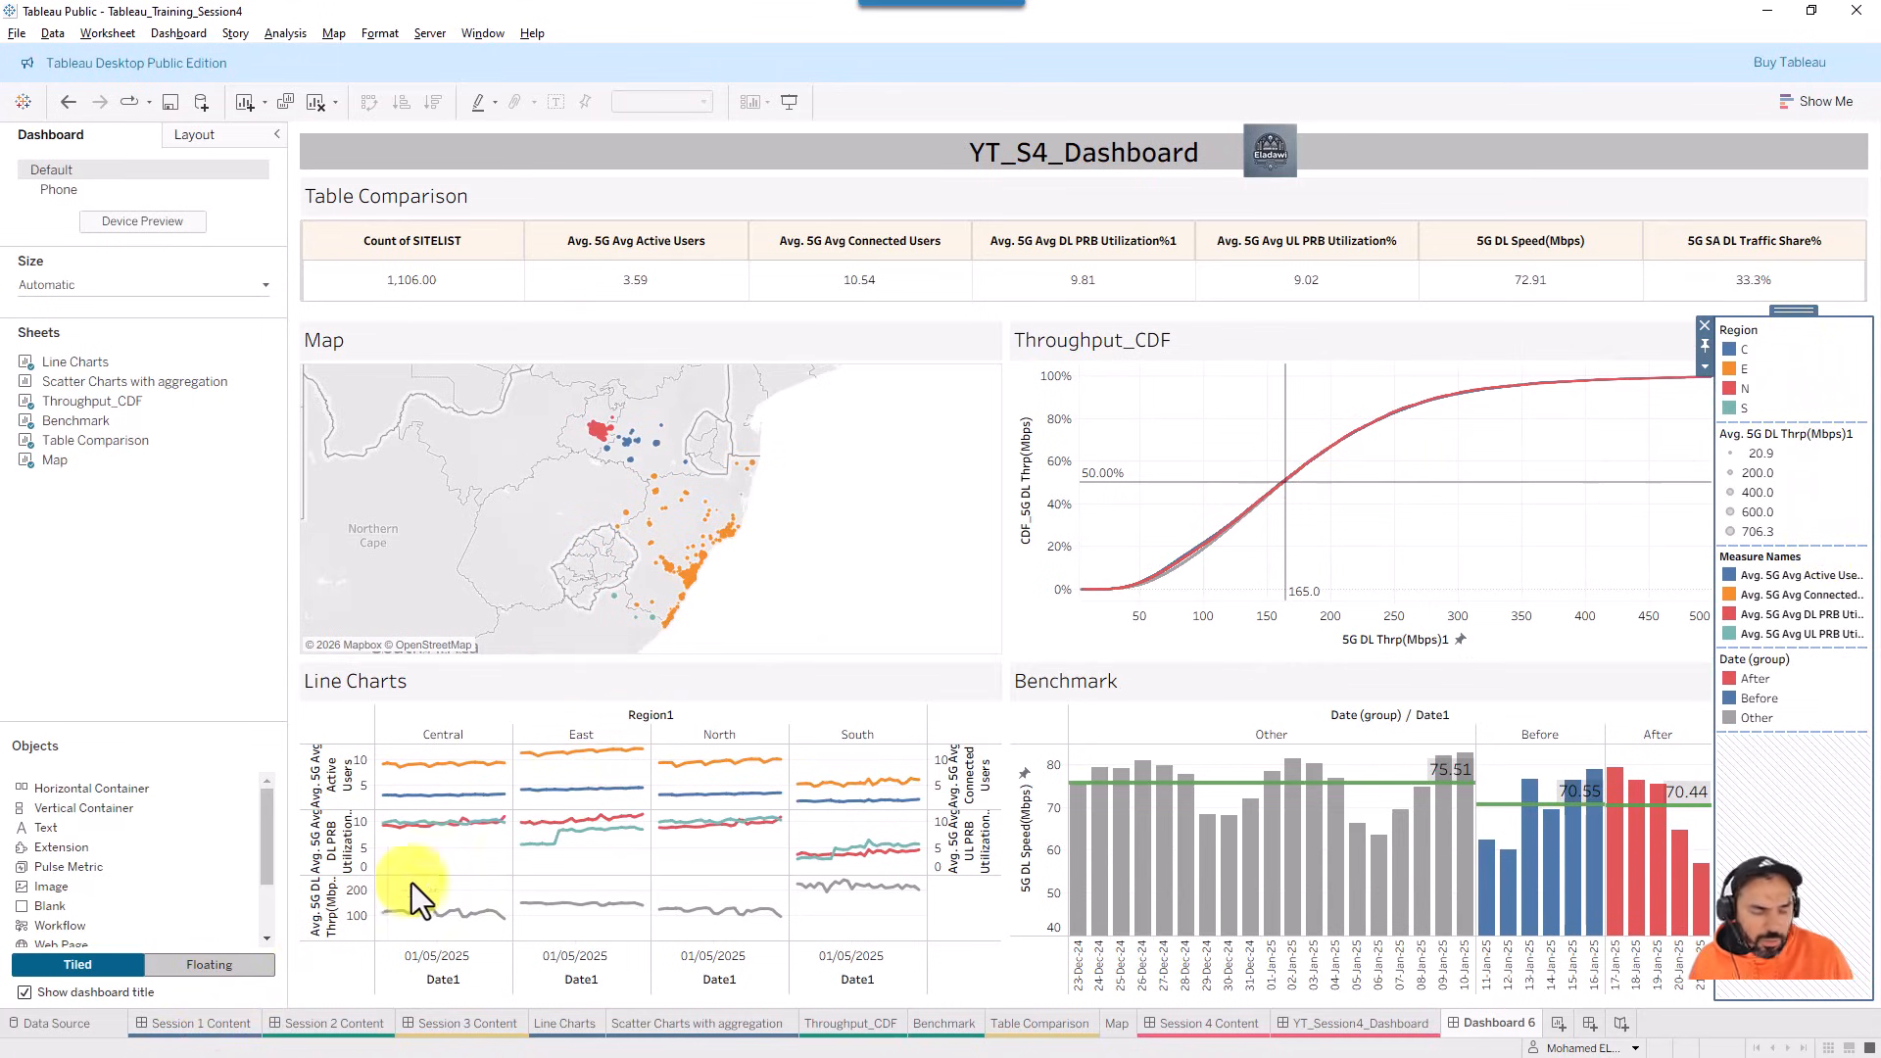
click(1673, 37)
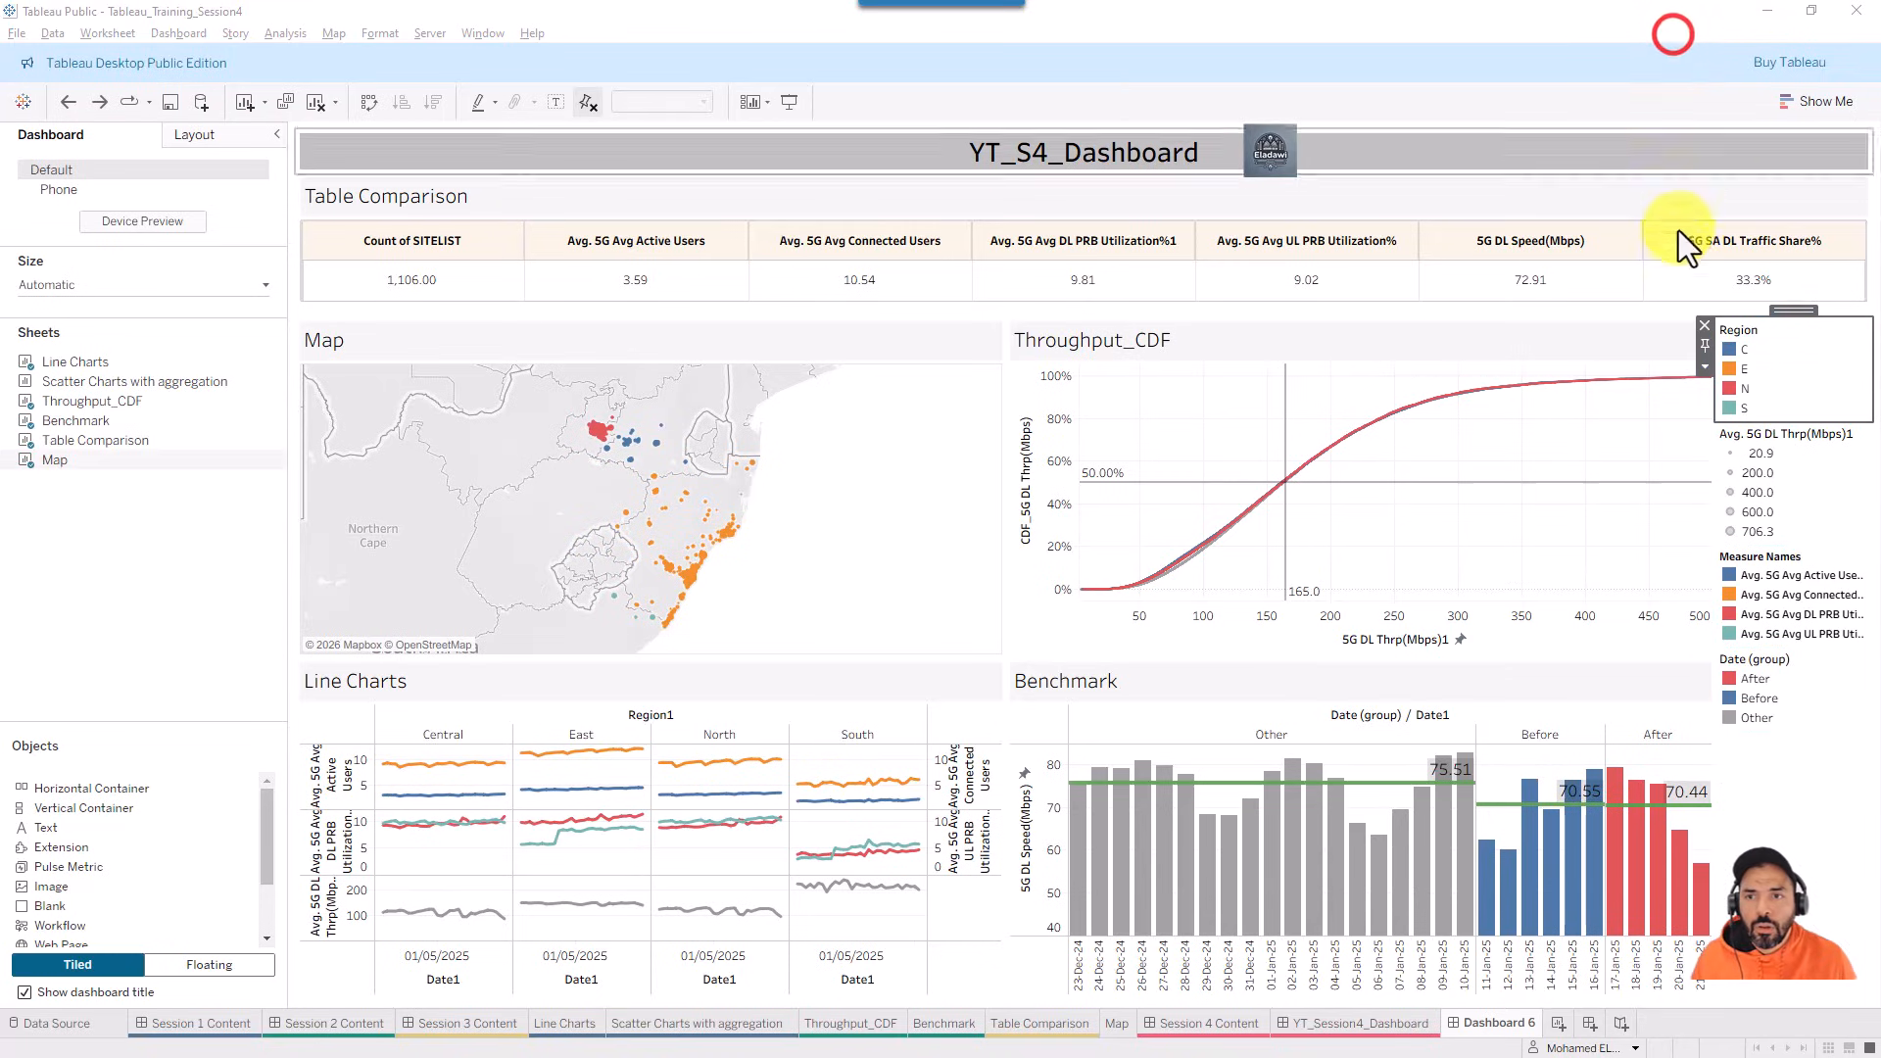
click(1771, 370)
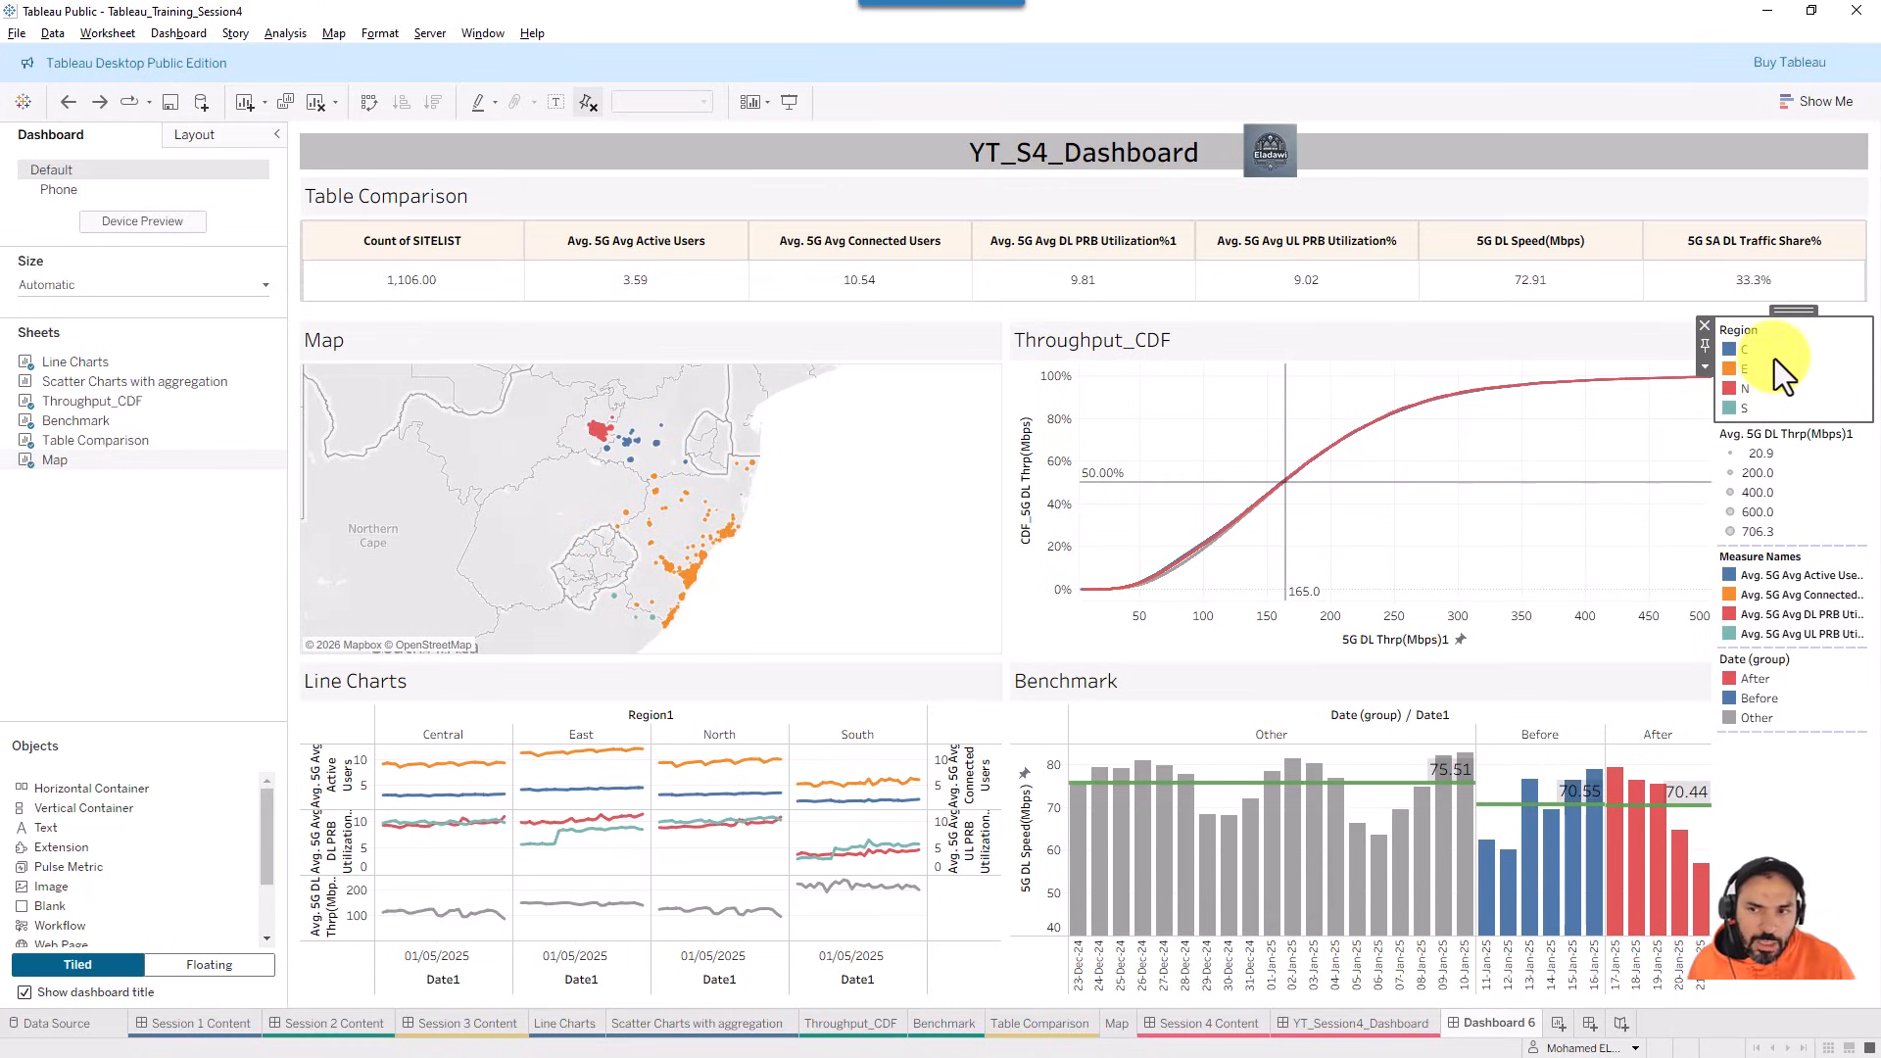
click(1810, 506)
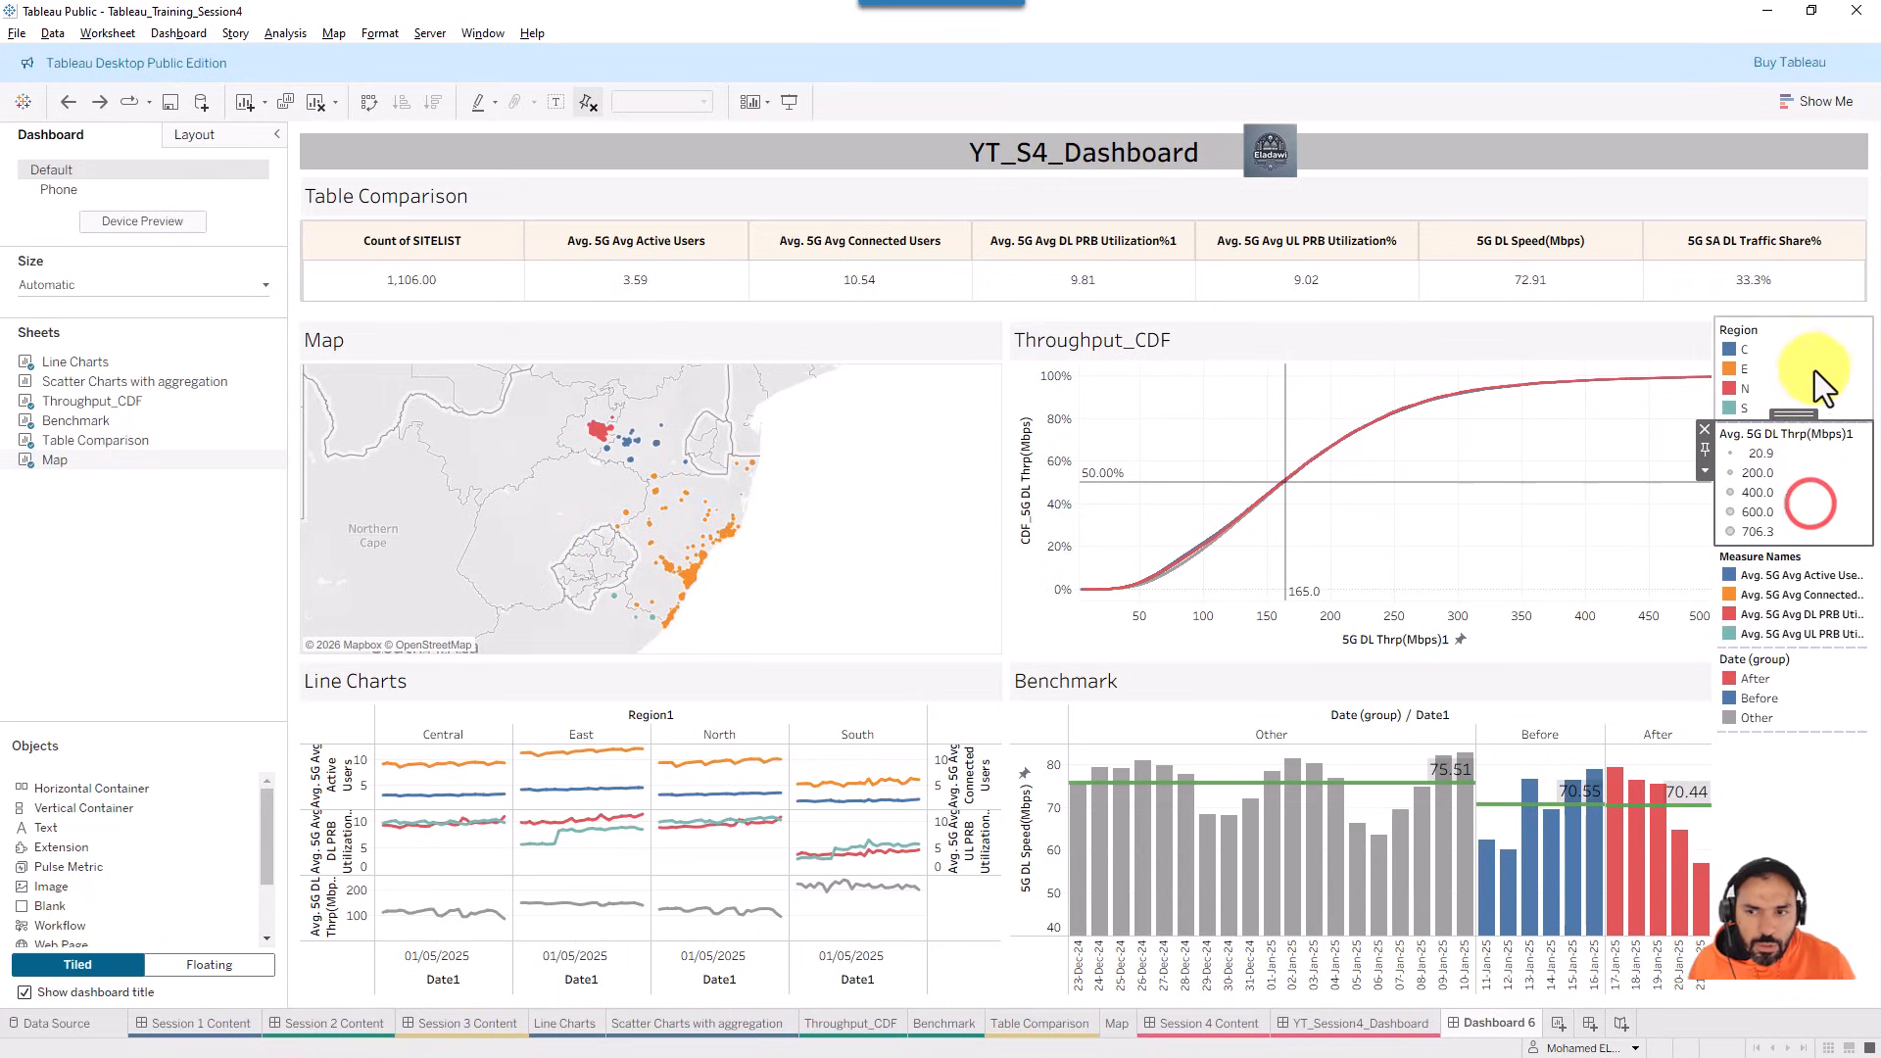
mouse_move(1795, 307)
mouse_down()
mouse_move(1015, 445)
mouse_move(877, 432)
mouse_up()
click(846, 578)
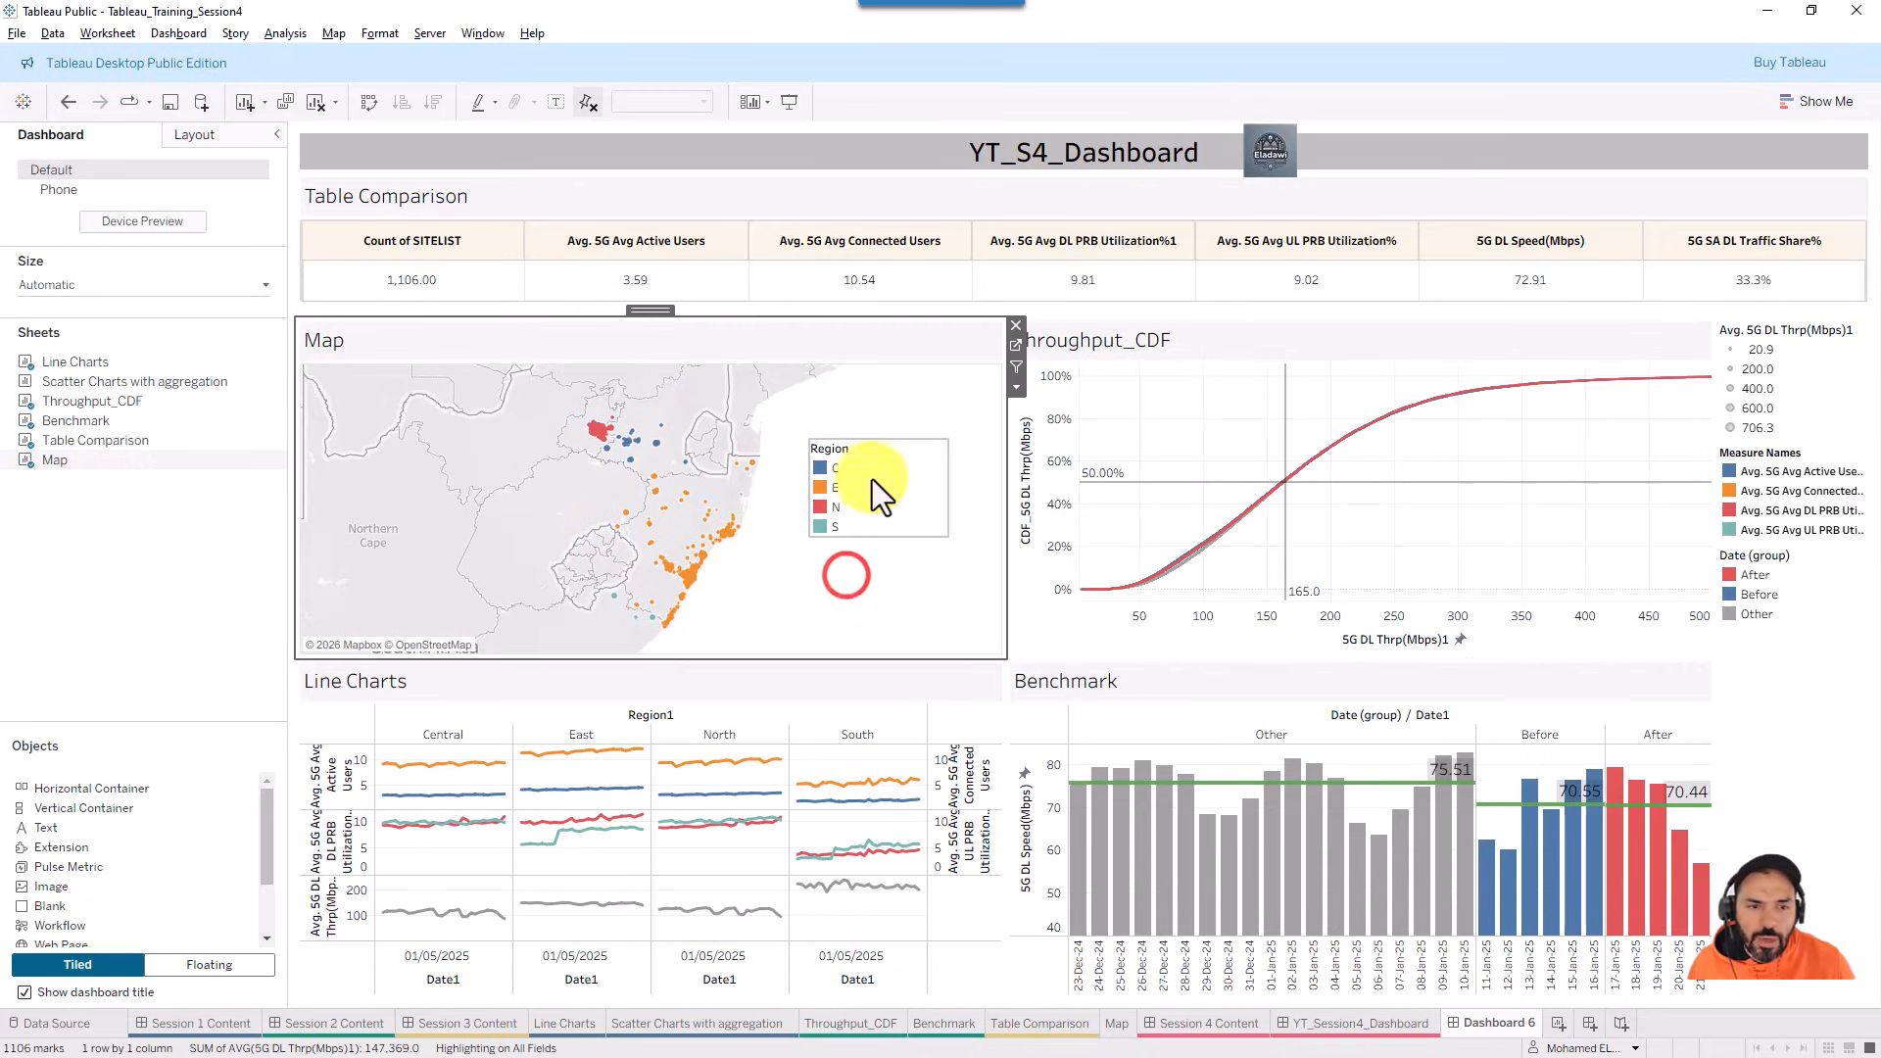
click(900, 501)
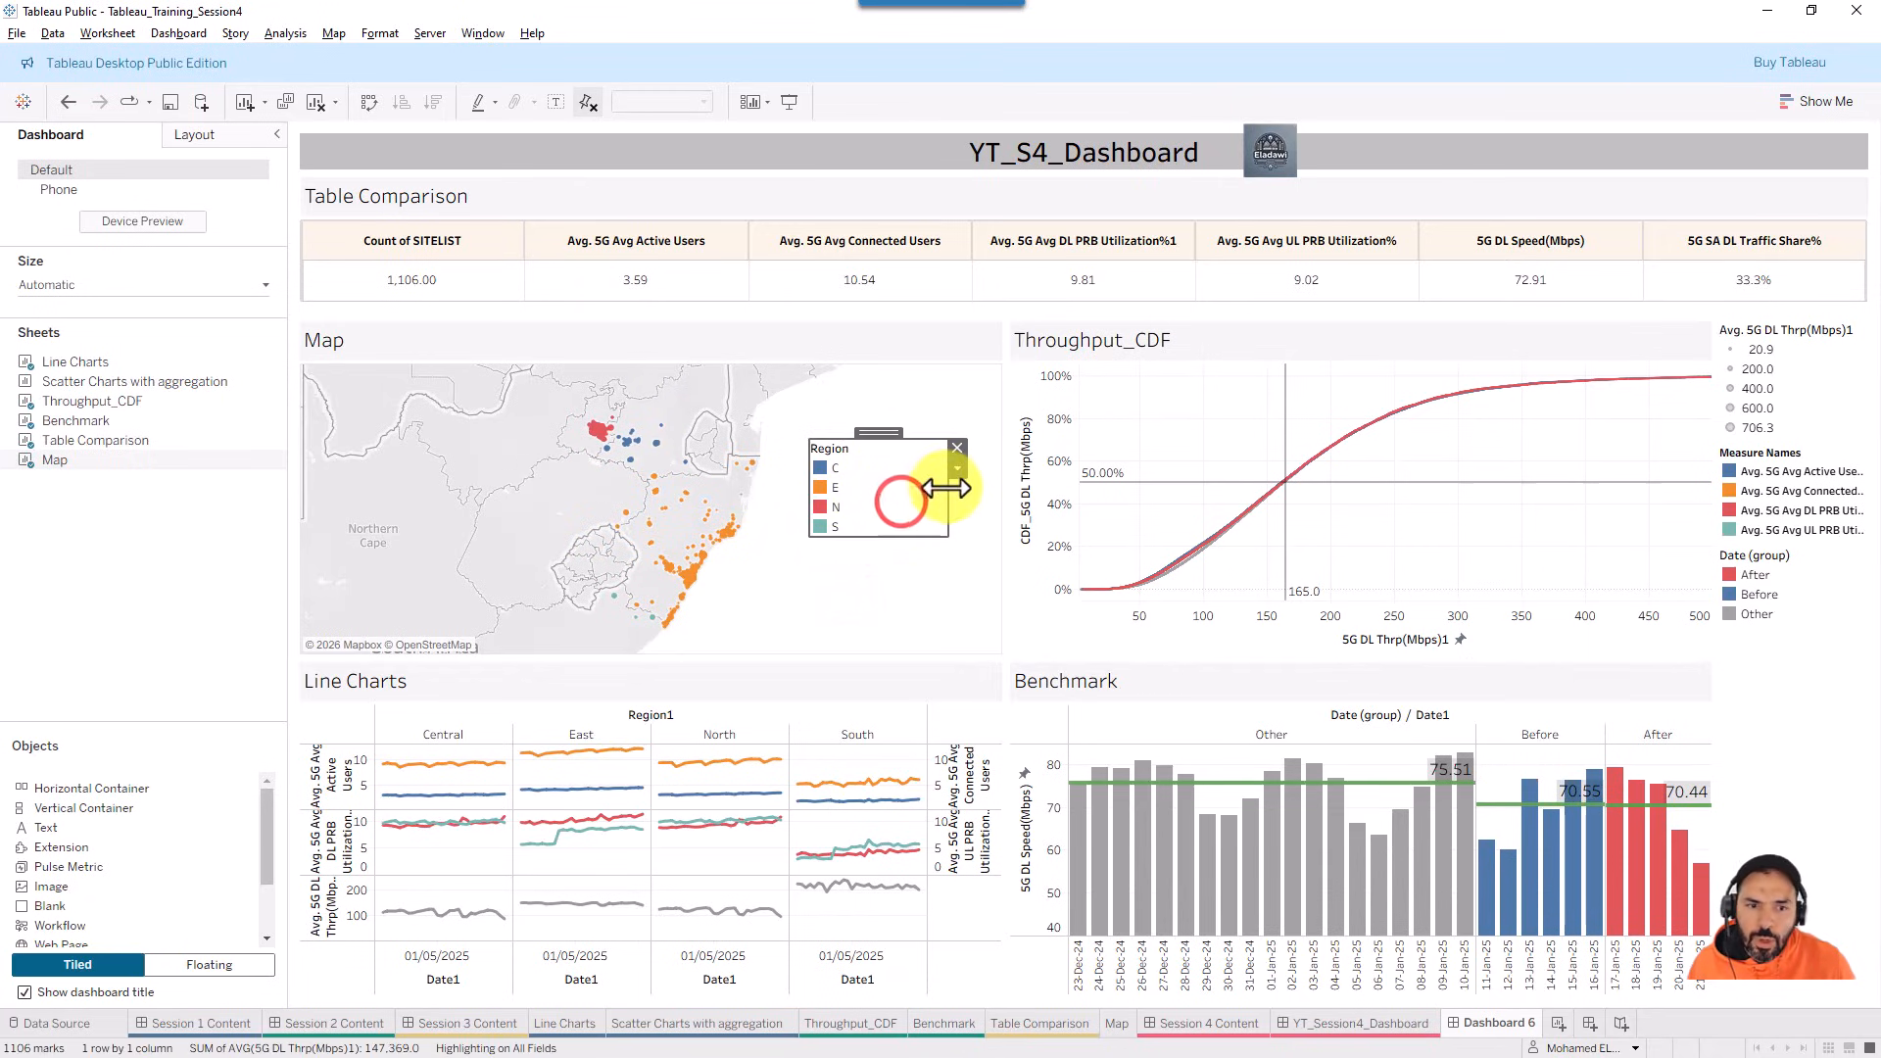
click(885, 573)
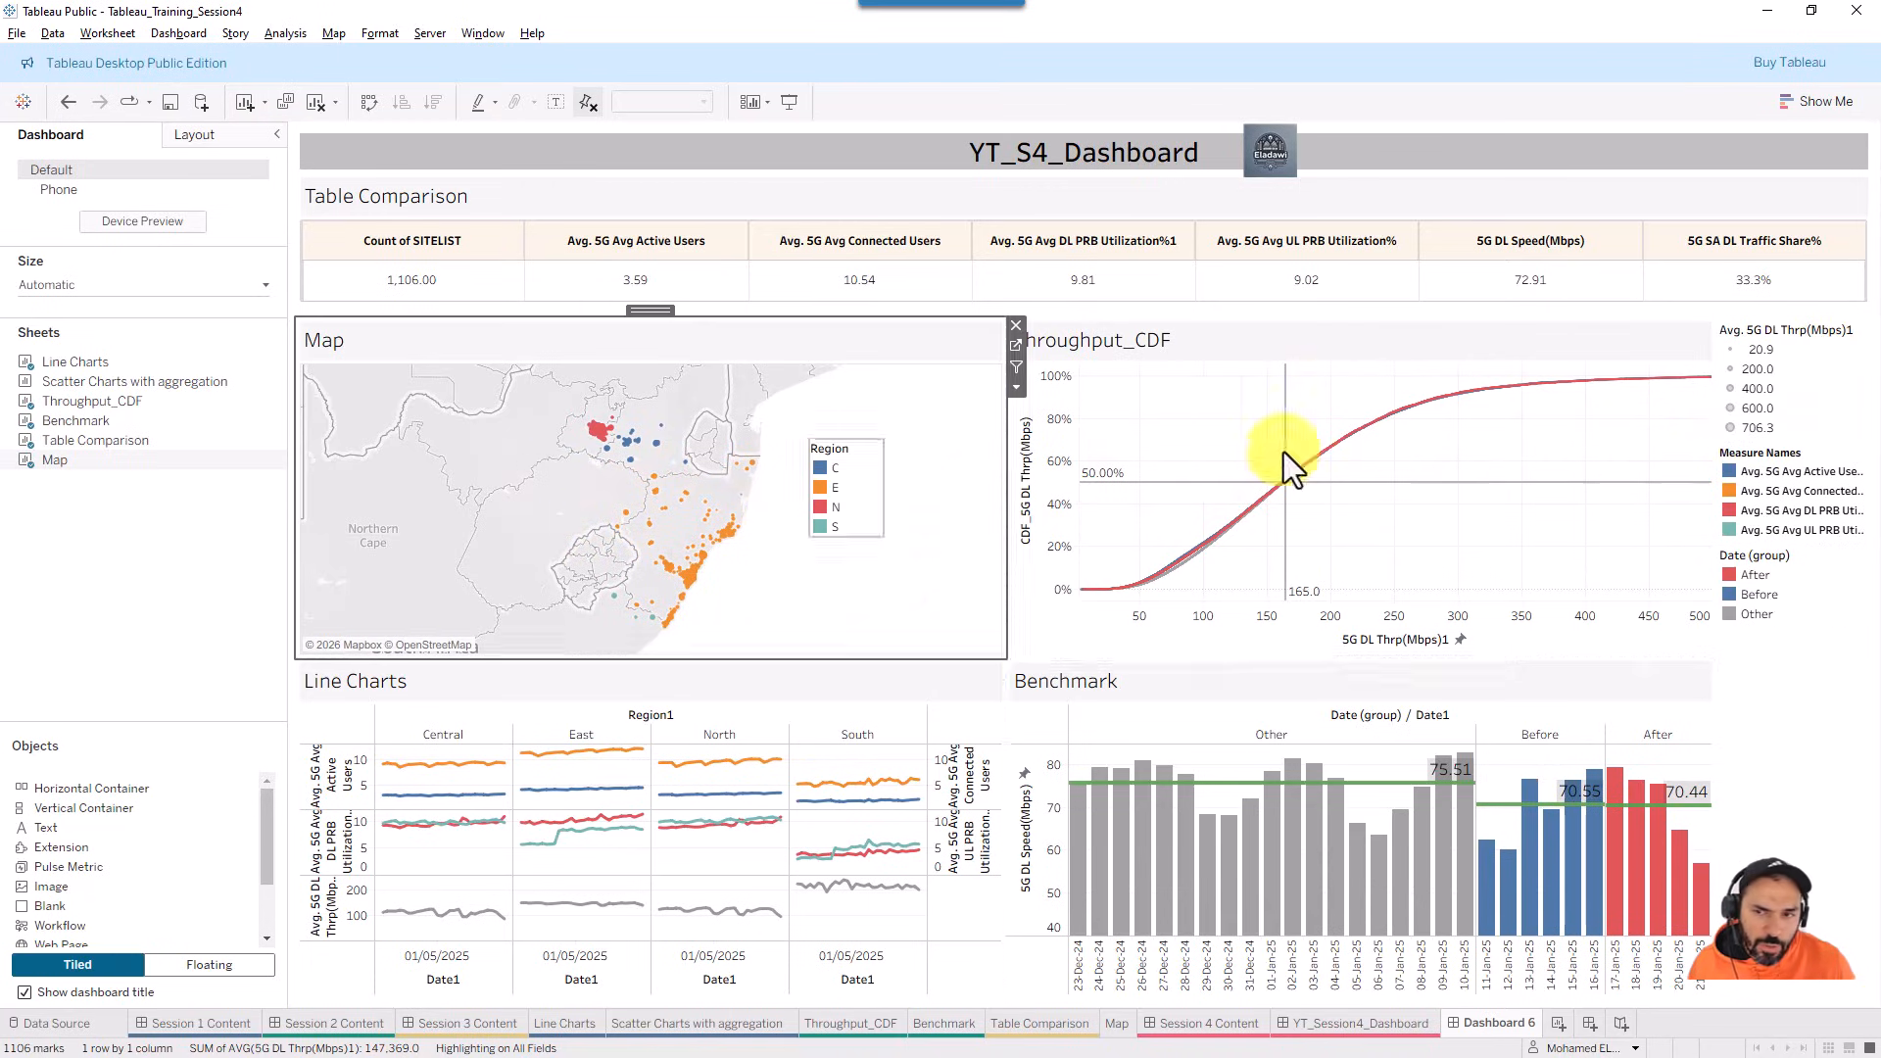
- Float the Avg. 5G DL Thrp(Mbps)1 size legend over the Map, resize it and place it beside the Region legend
click(1812, 384)
drag(1800, 331, 922, 526)
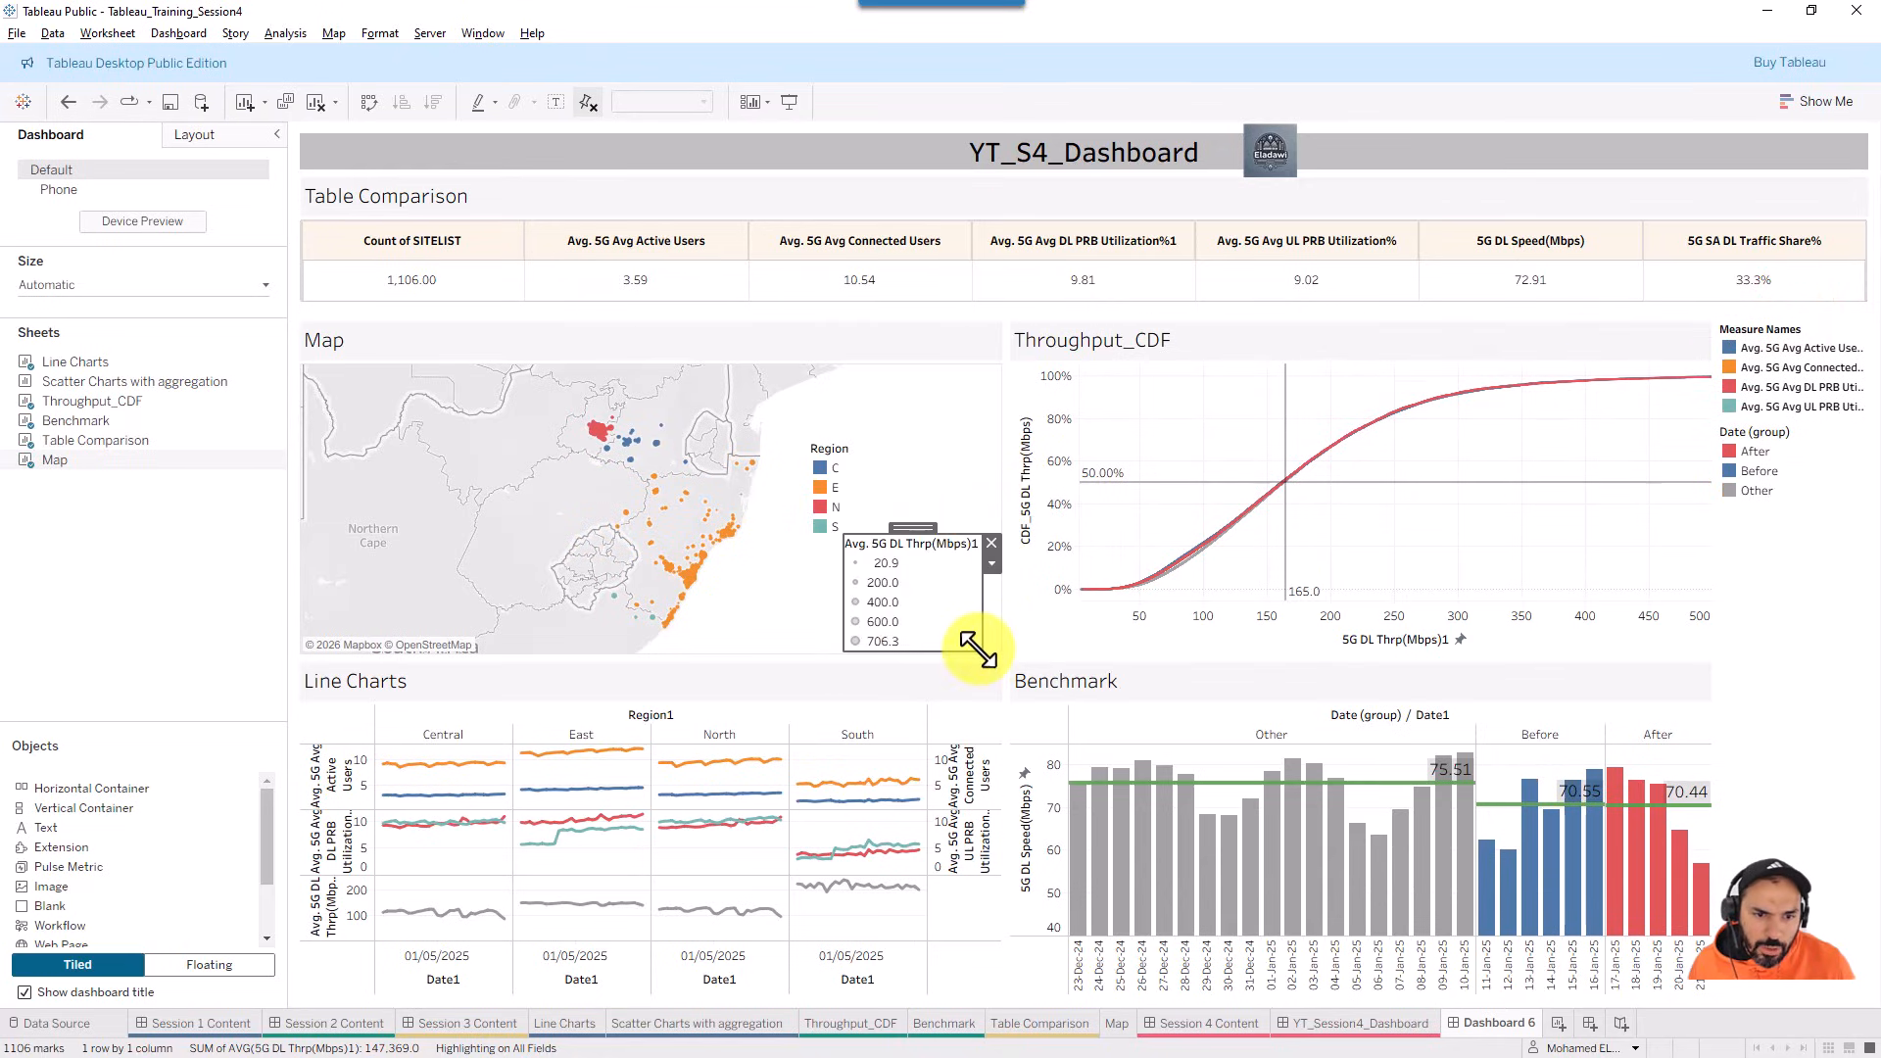
drag(979, 649, 941, 620)
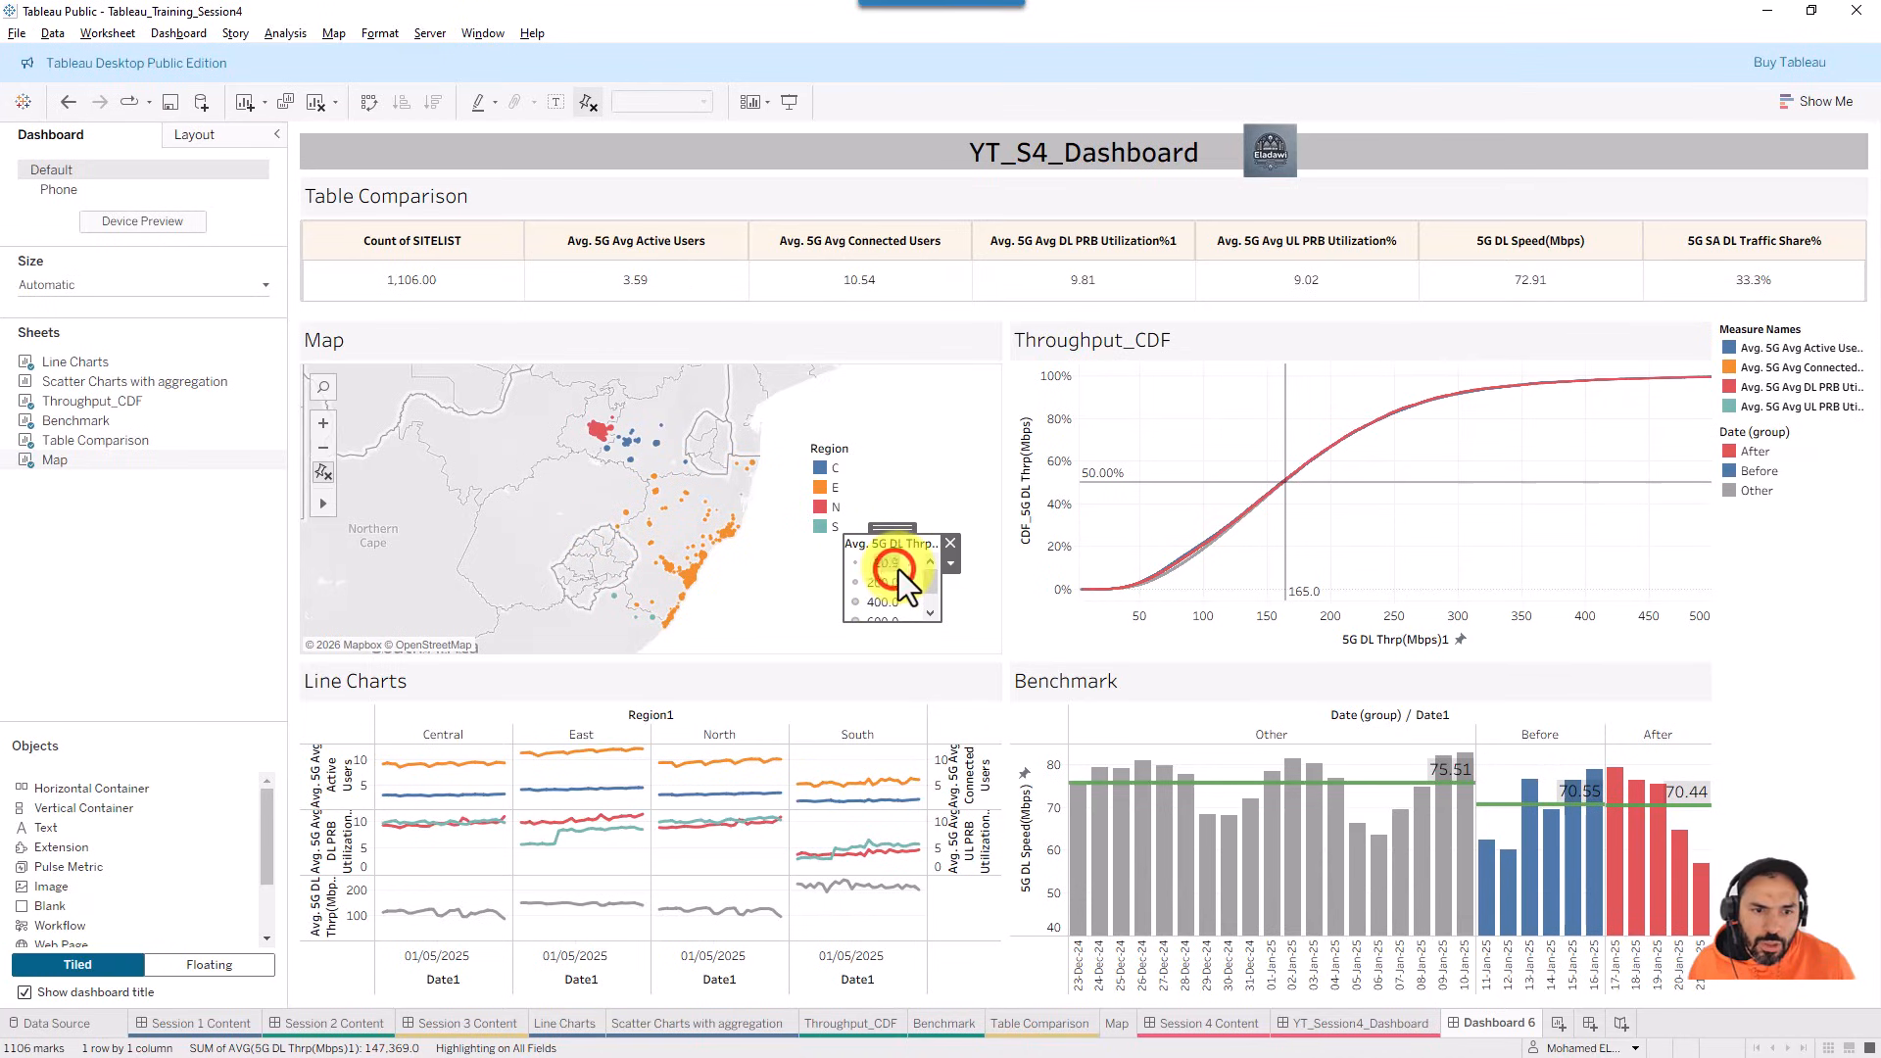
drag(939, 620, 963, 621)
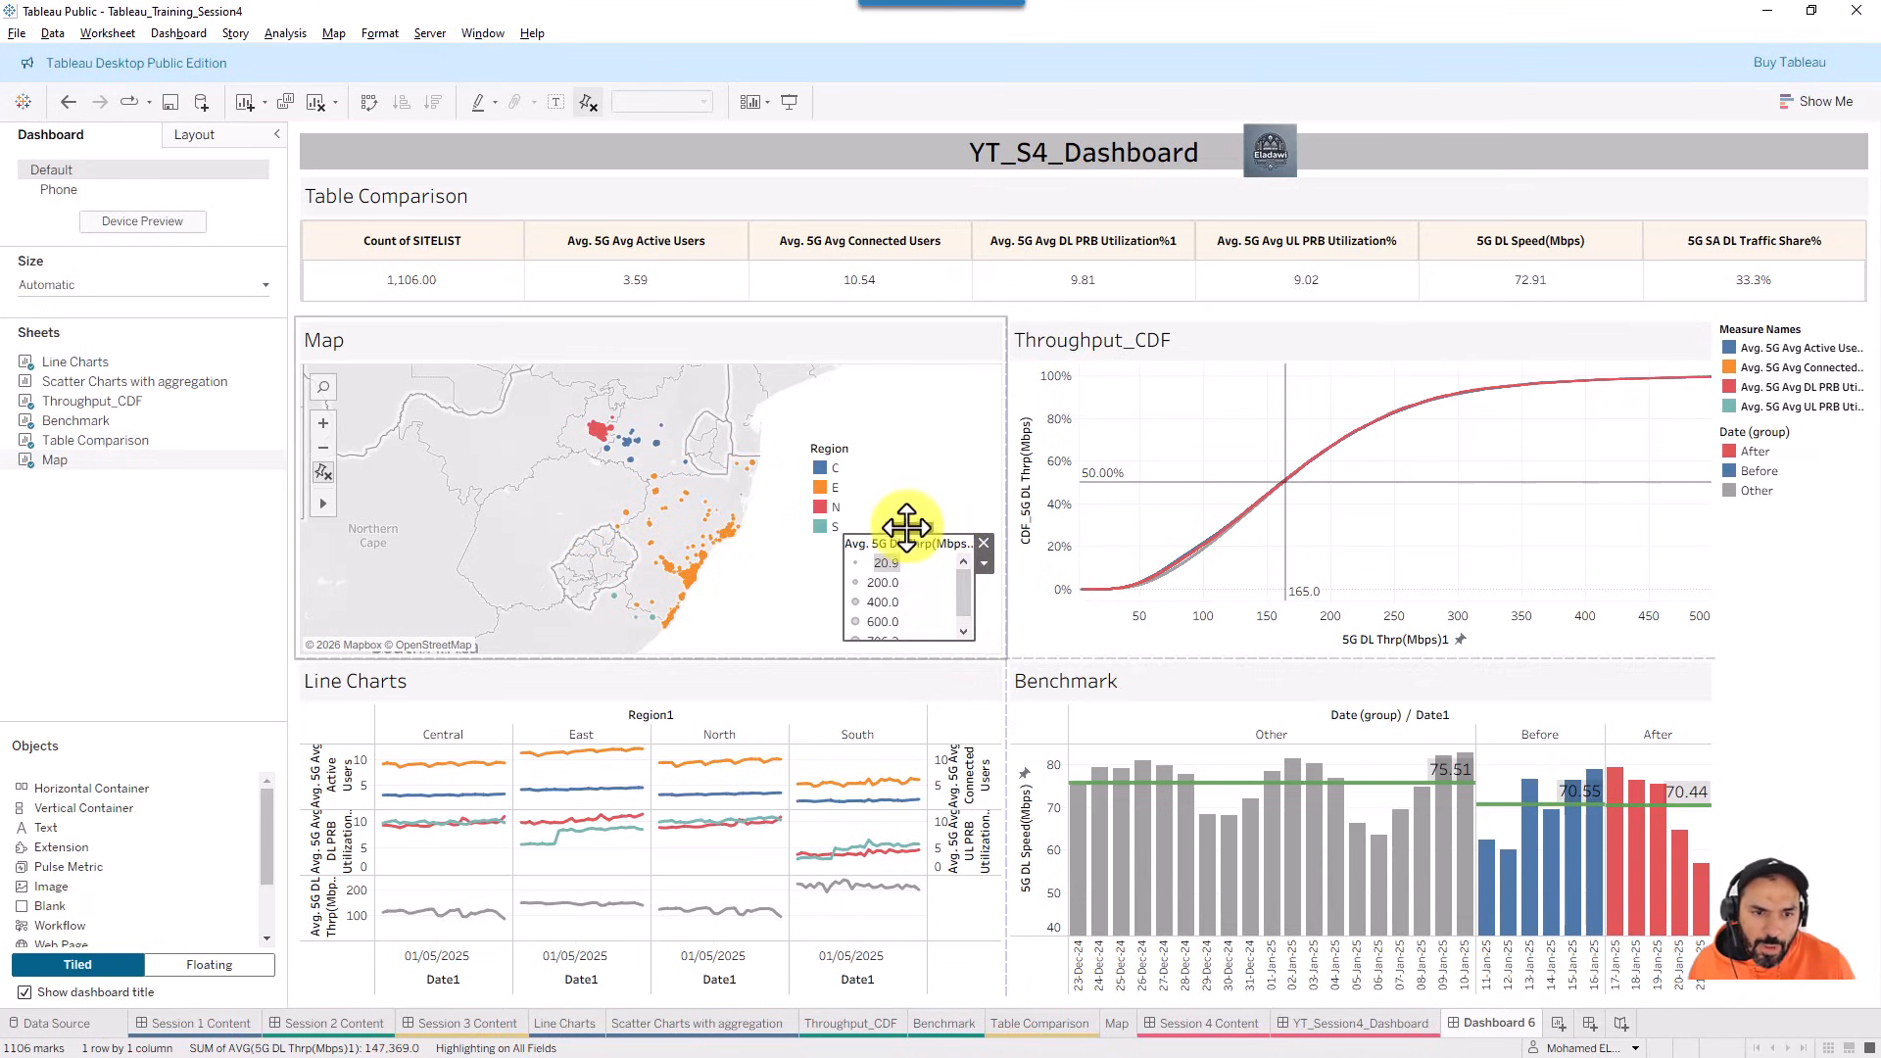
drag(906, 533, 925, 446)
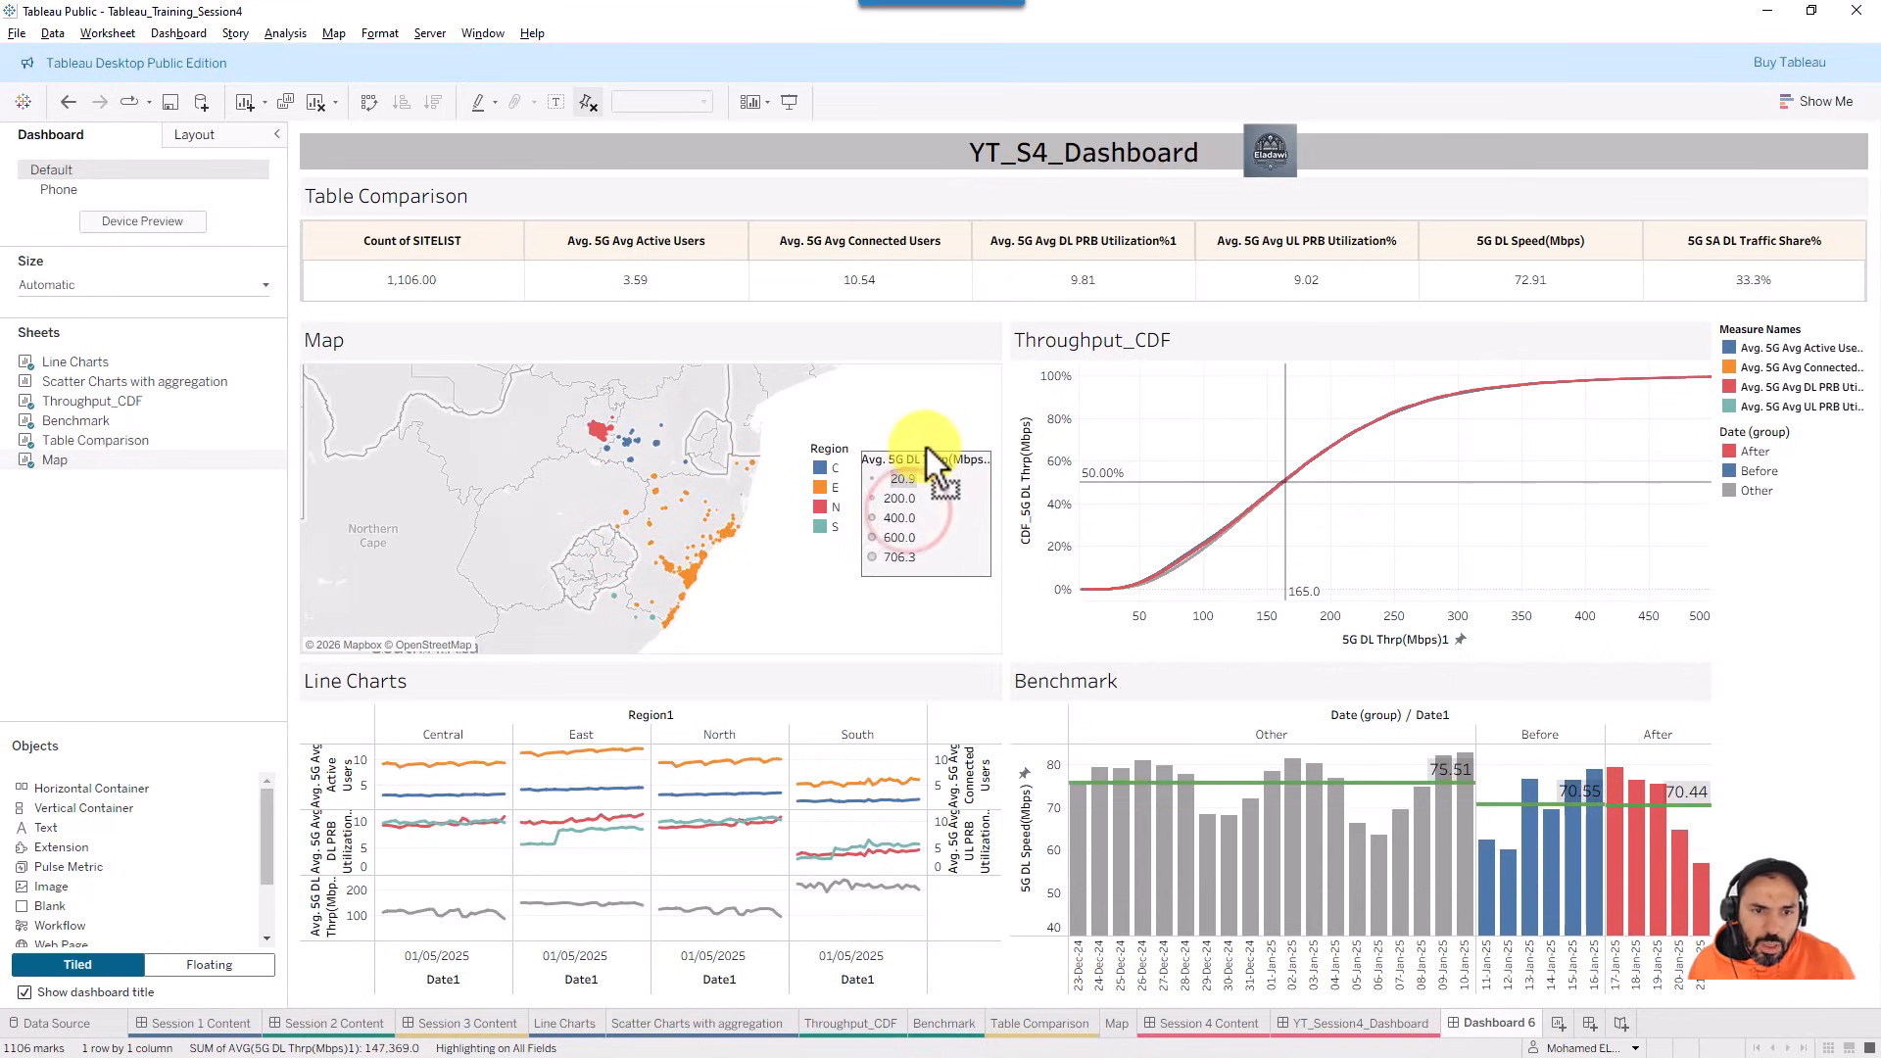
- Make the Date (group) legend floating and place it in the empty area under the Throughput_CDF curve
click(1822, 570)
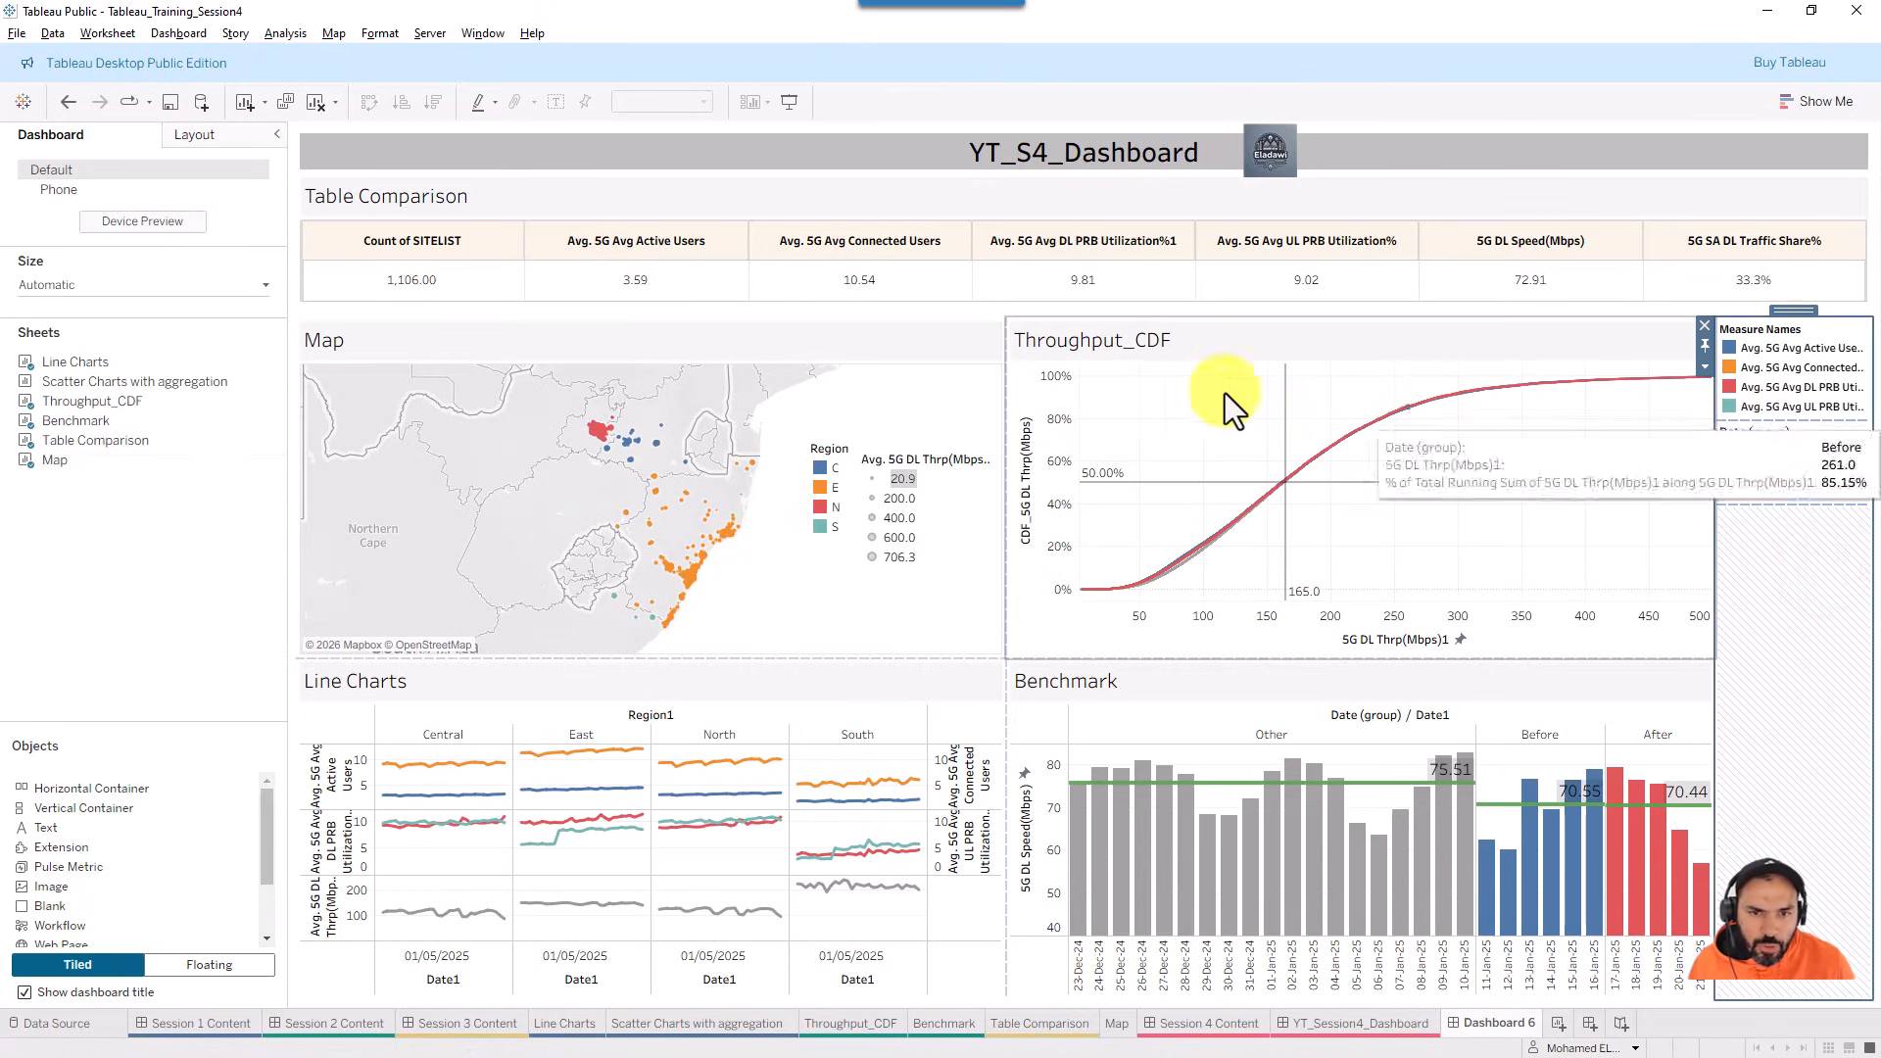
click(1808, 460)
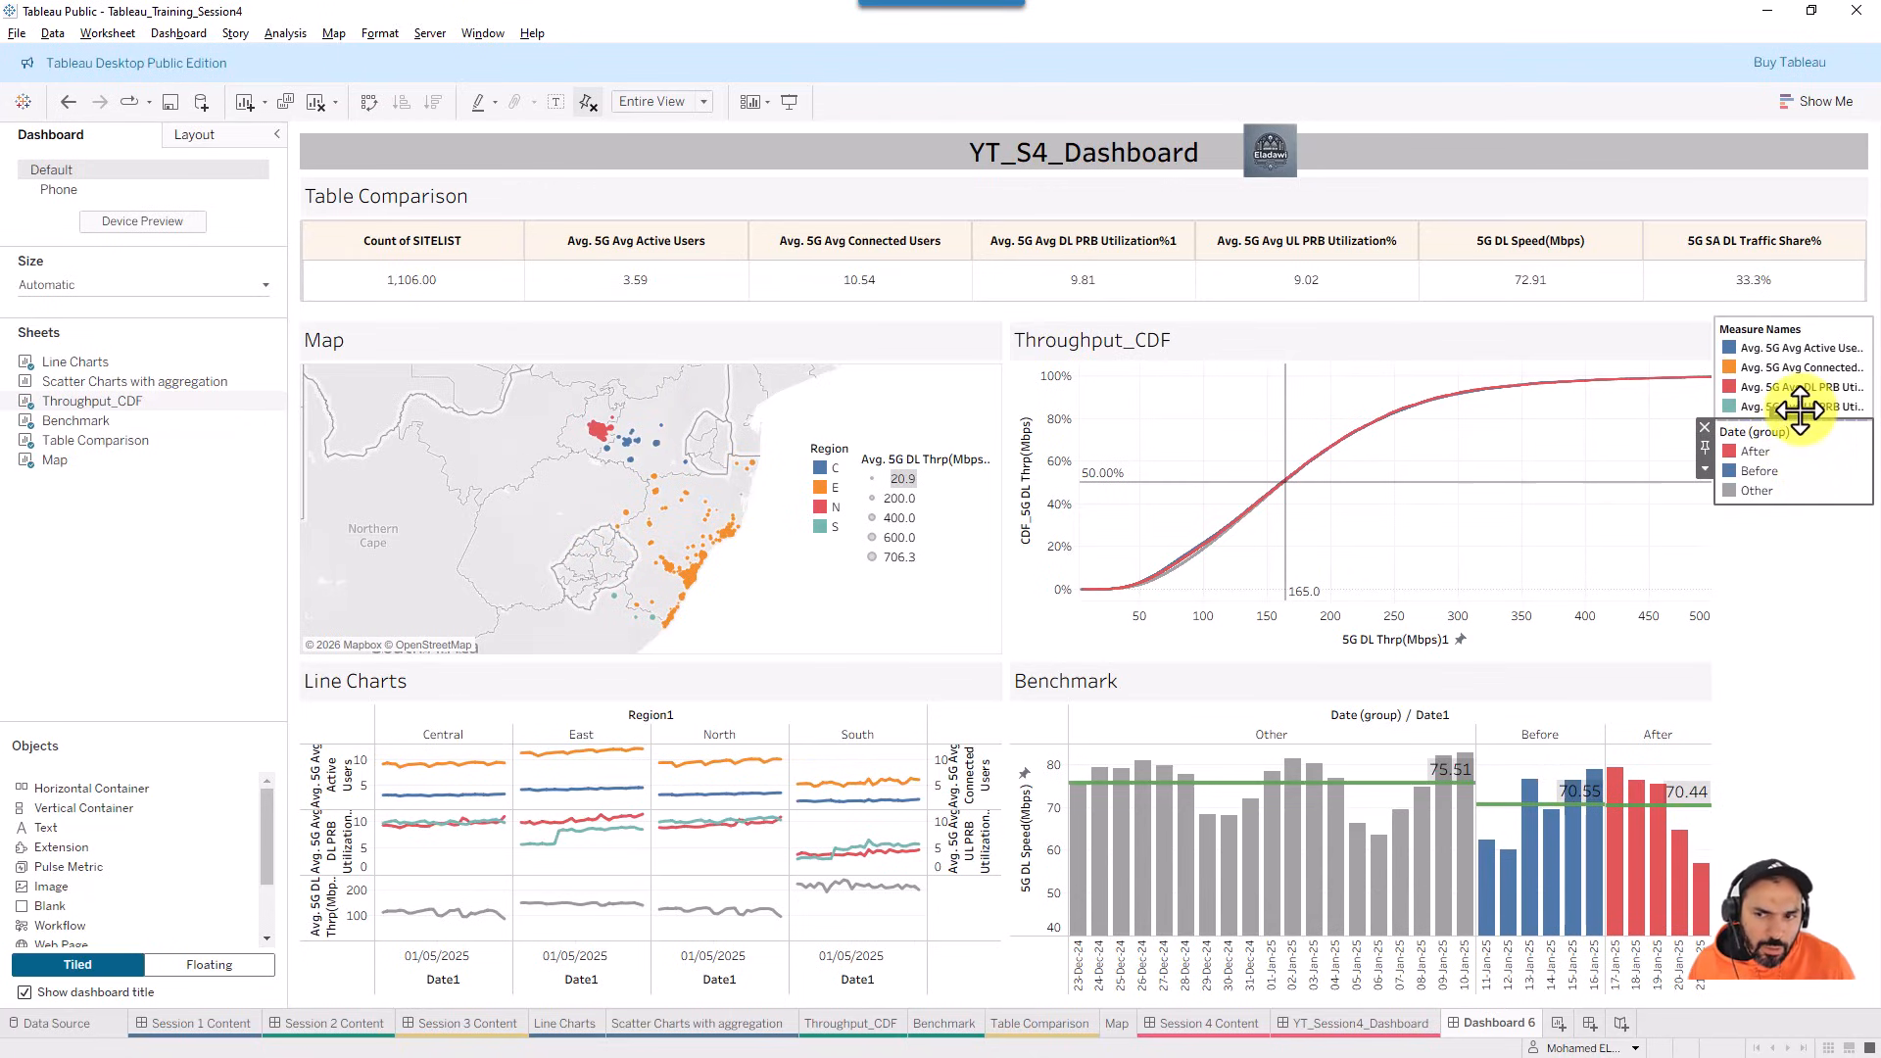
click(1771, 468)
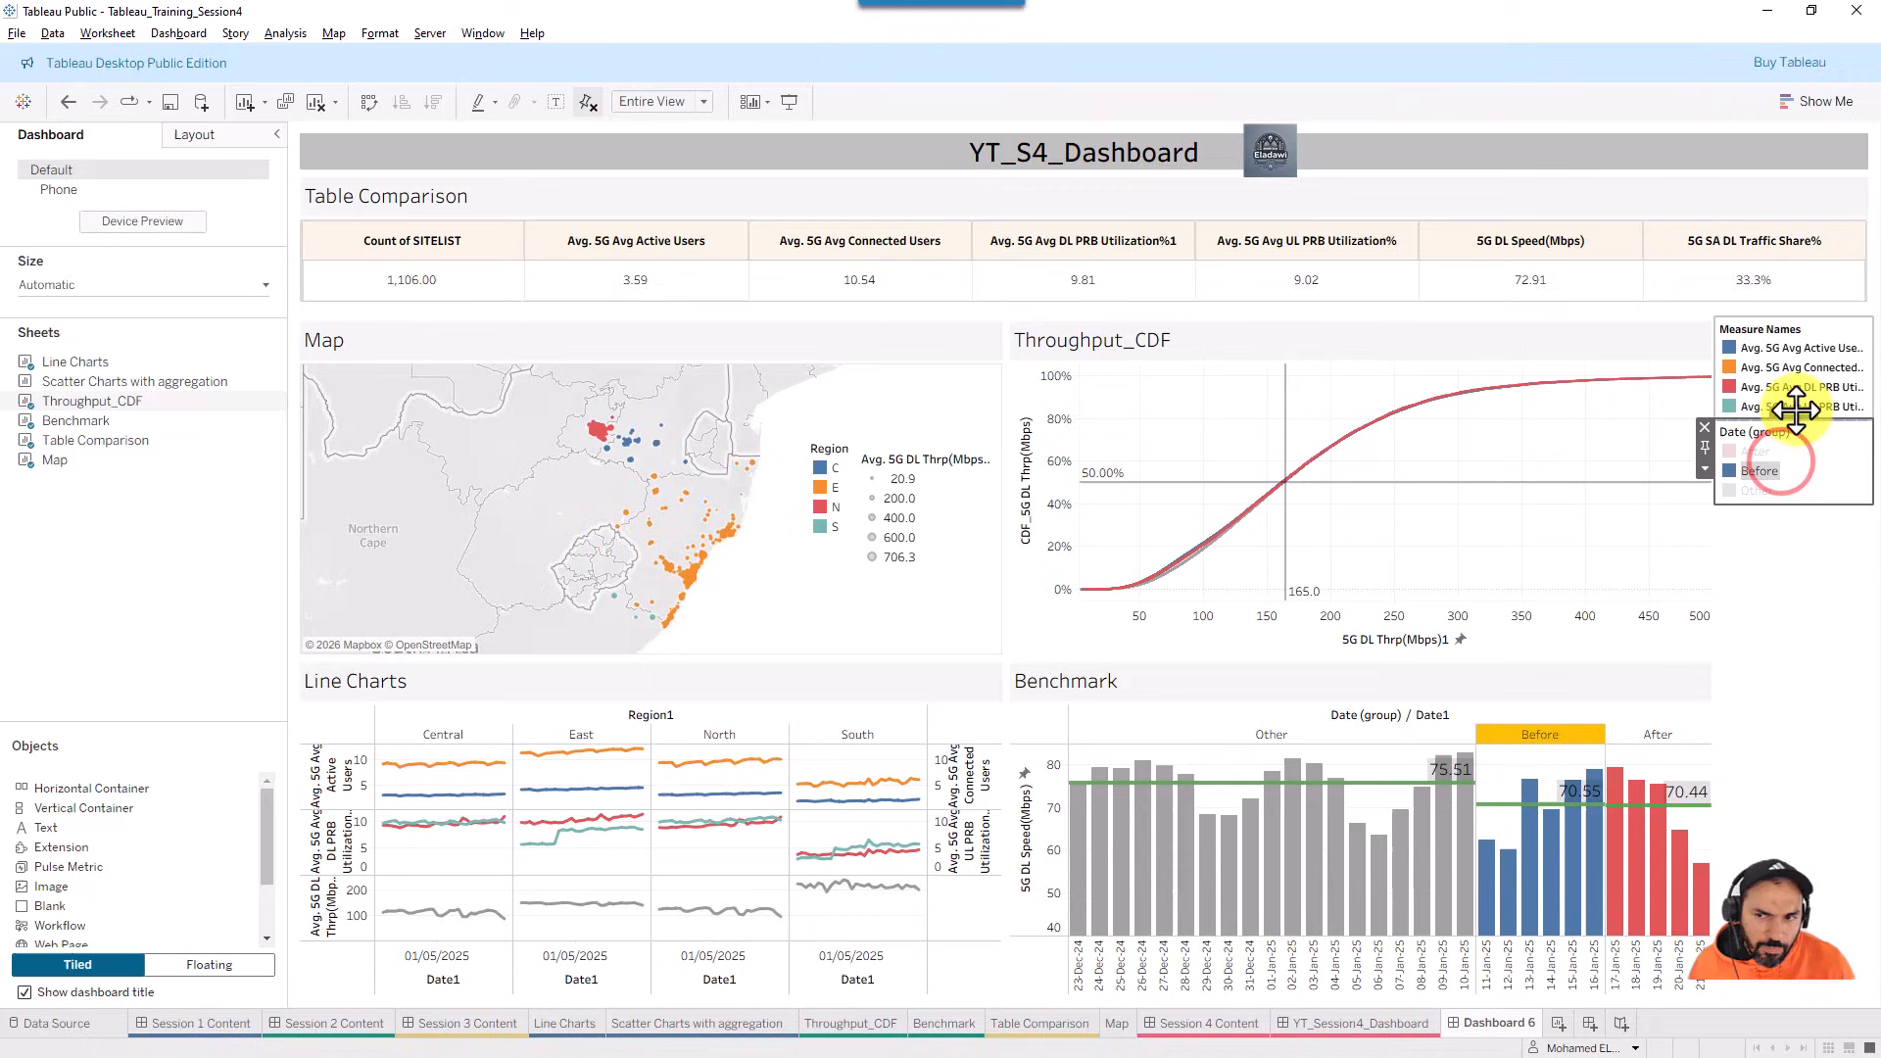
click(1791, 464)
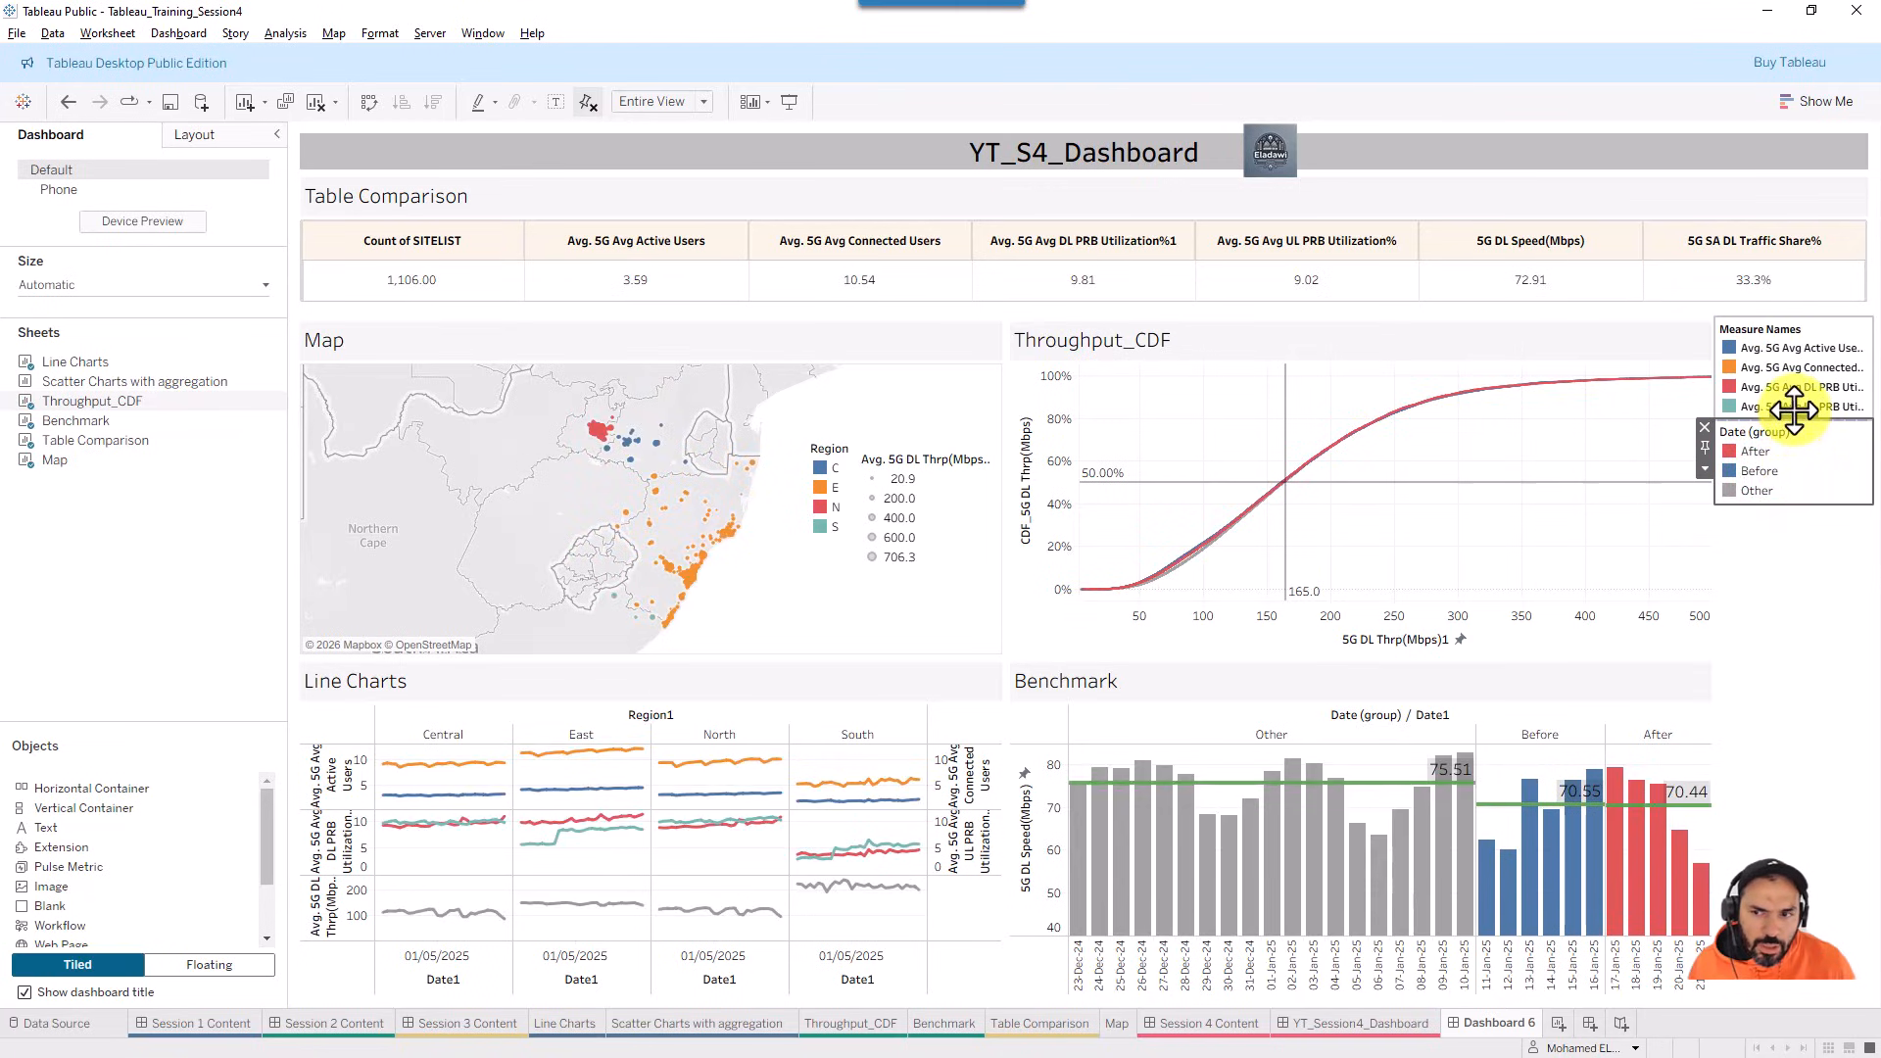
right_click(1792, 409)
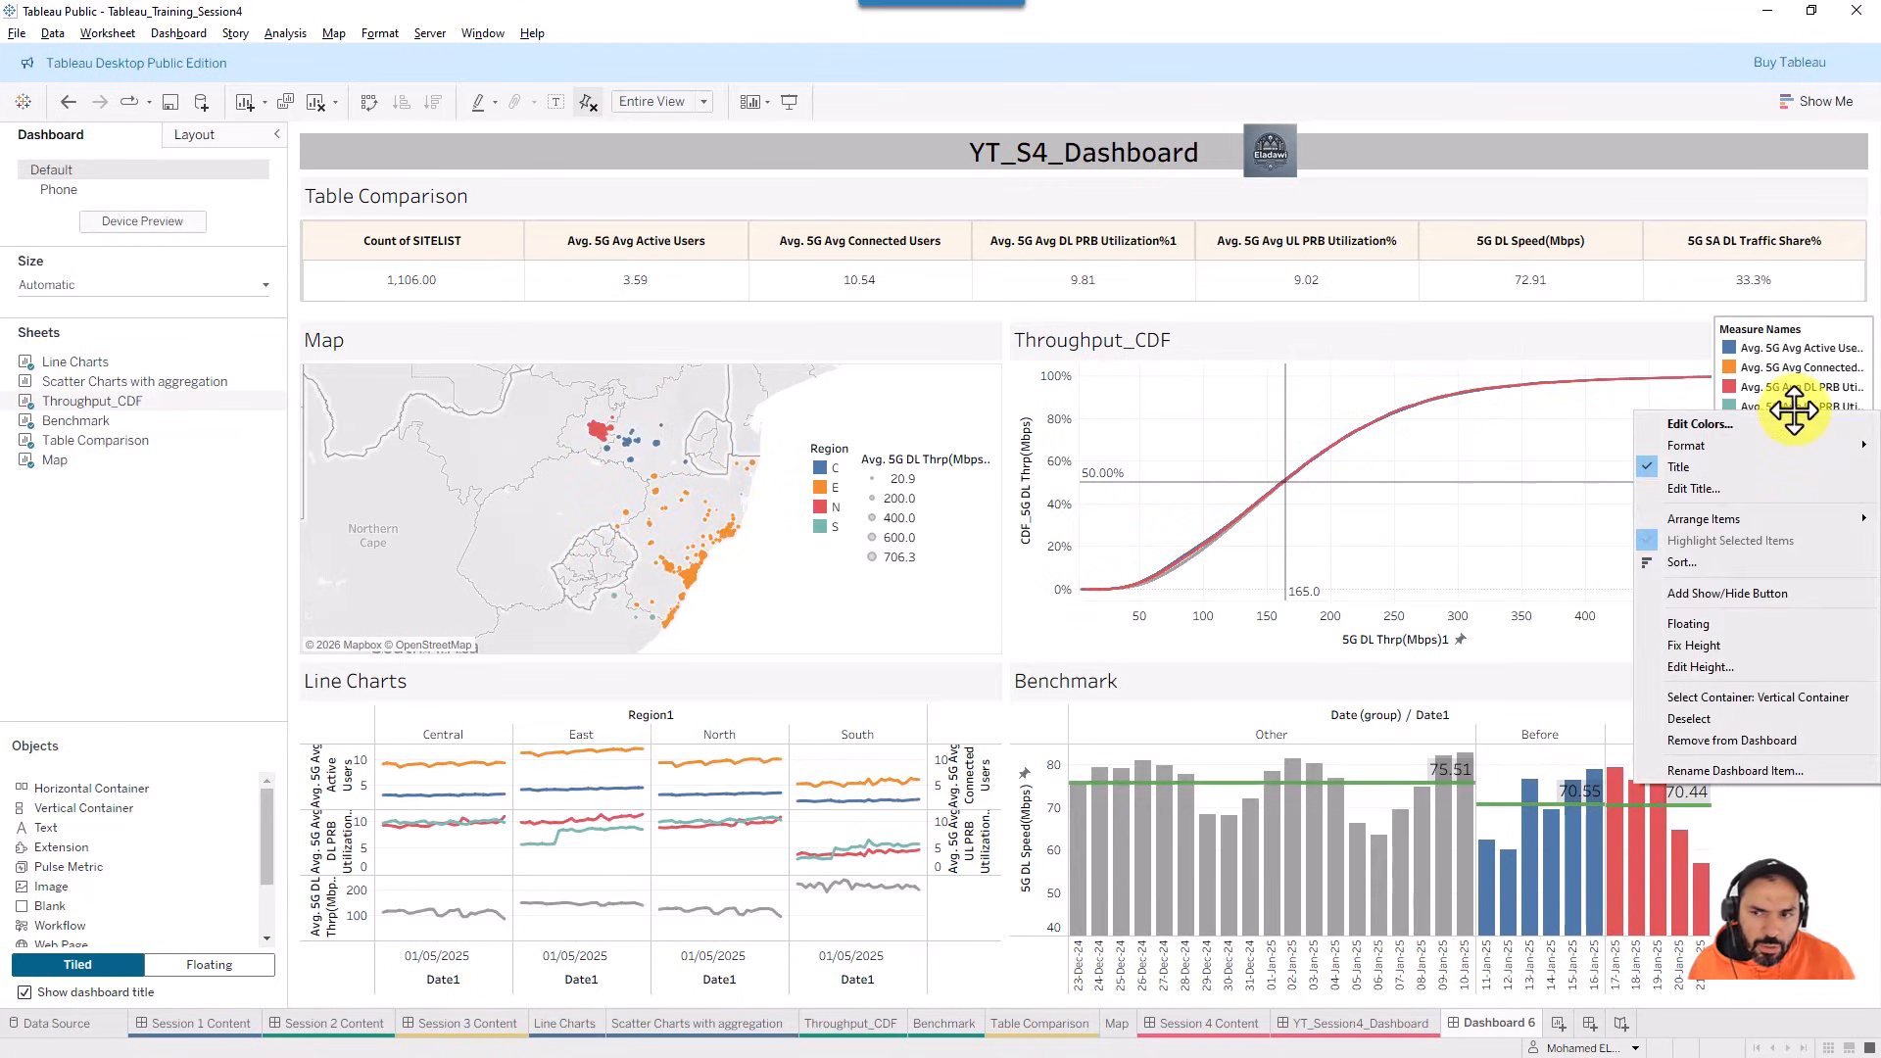
click(1679, 631)
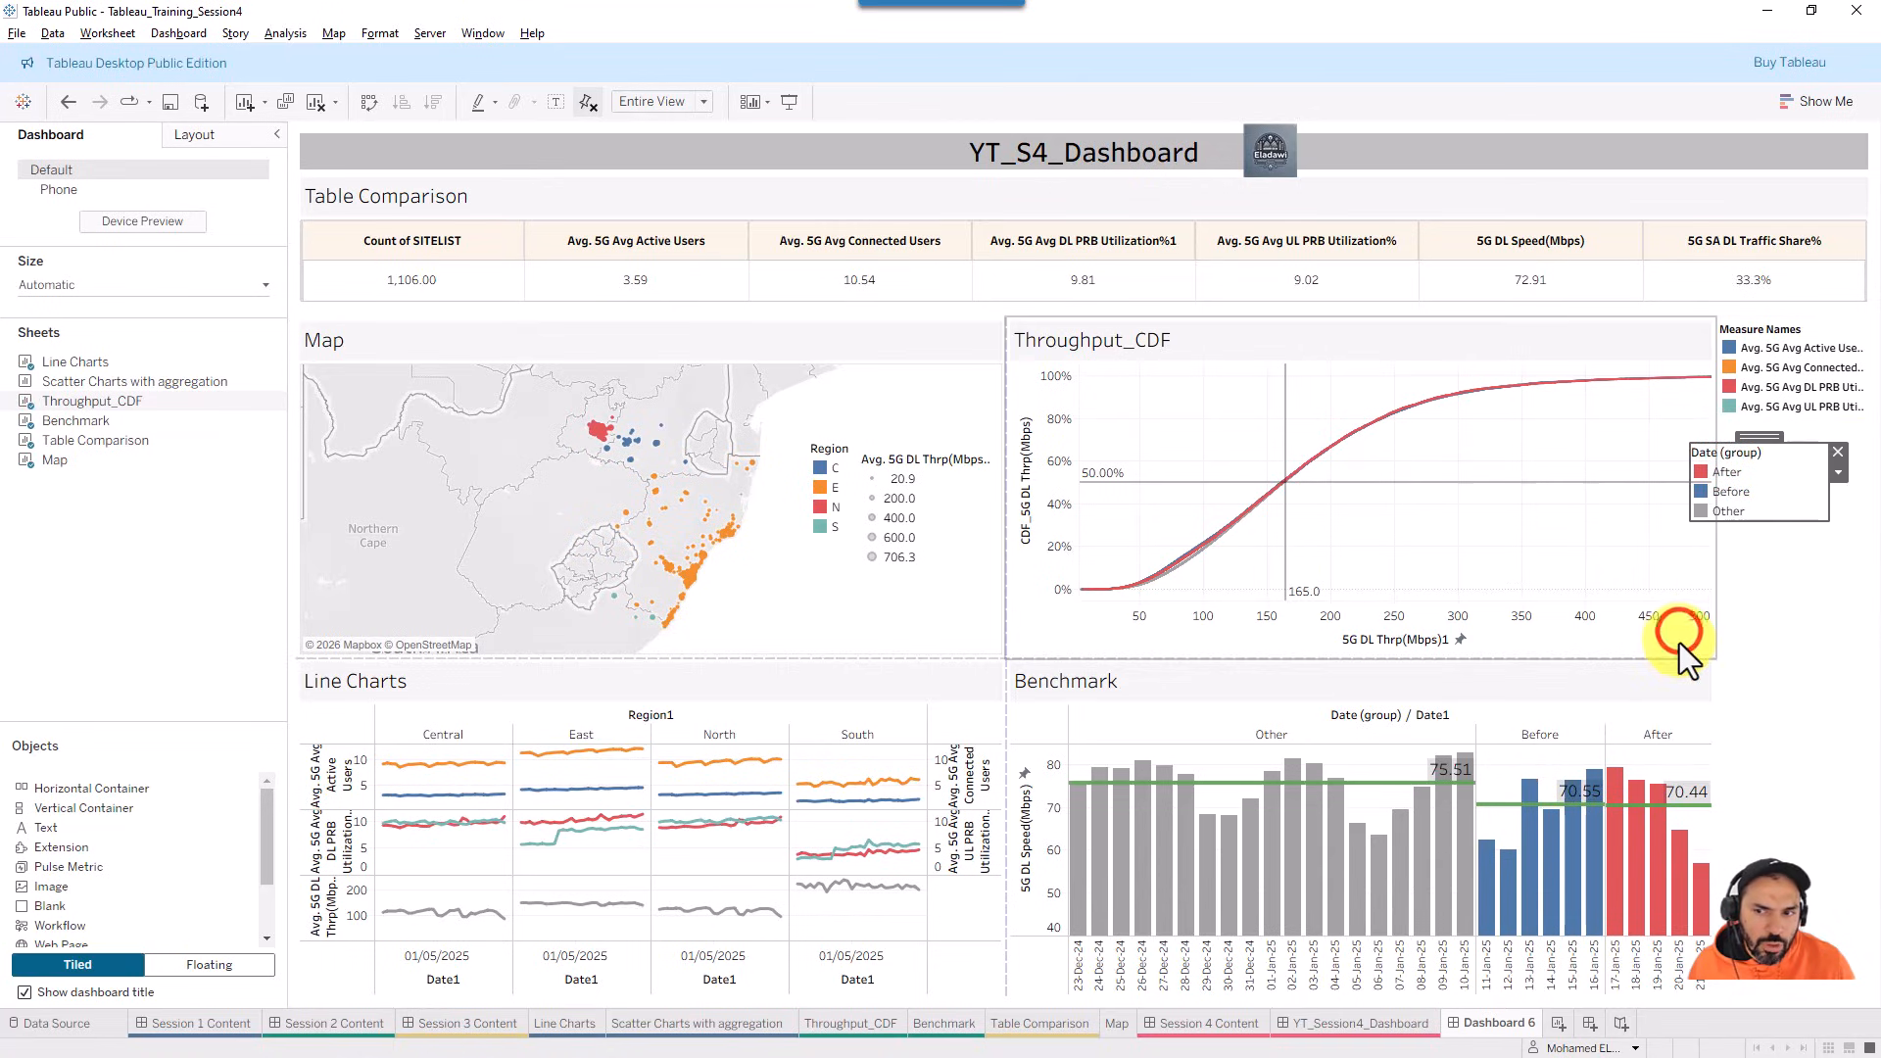
drag(1761, 437, 1487, 491)
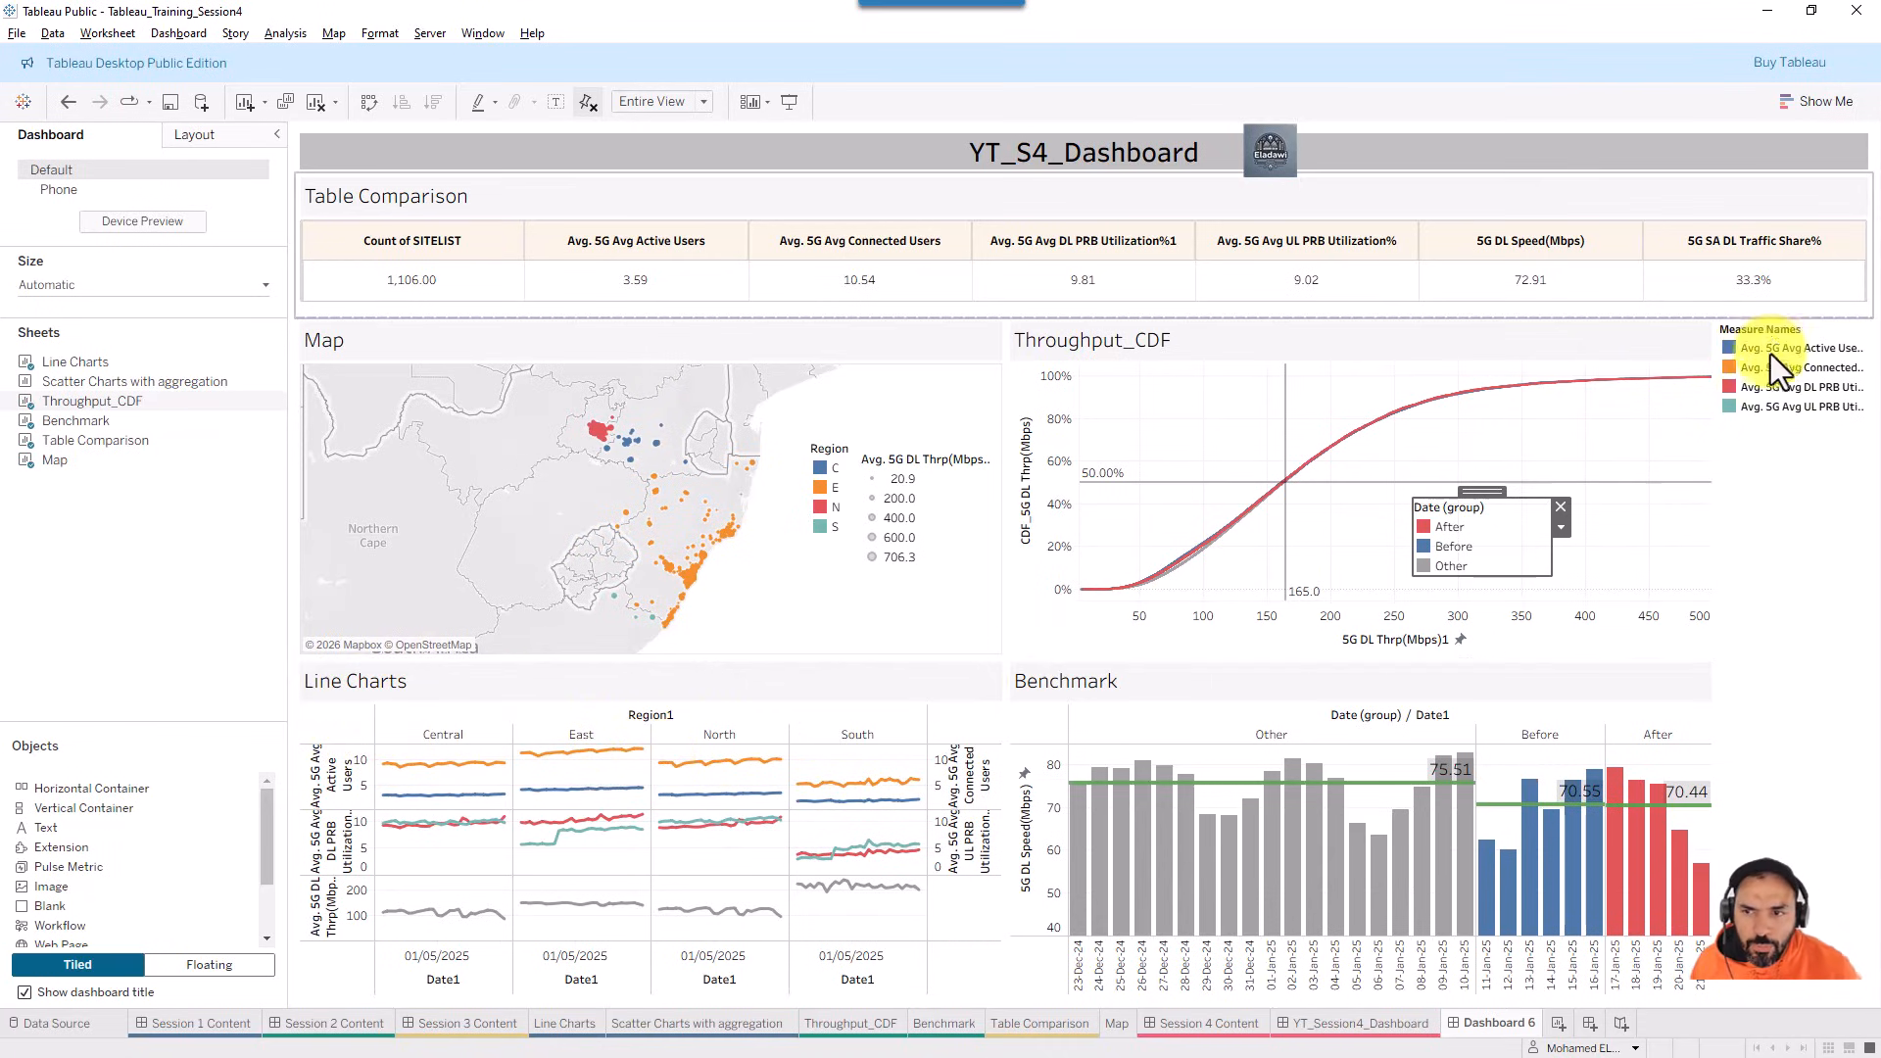
- Try to float the whole Measure Names legend container over the Map and Line Charts, and undo the move
click(1828, 313)
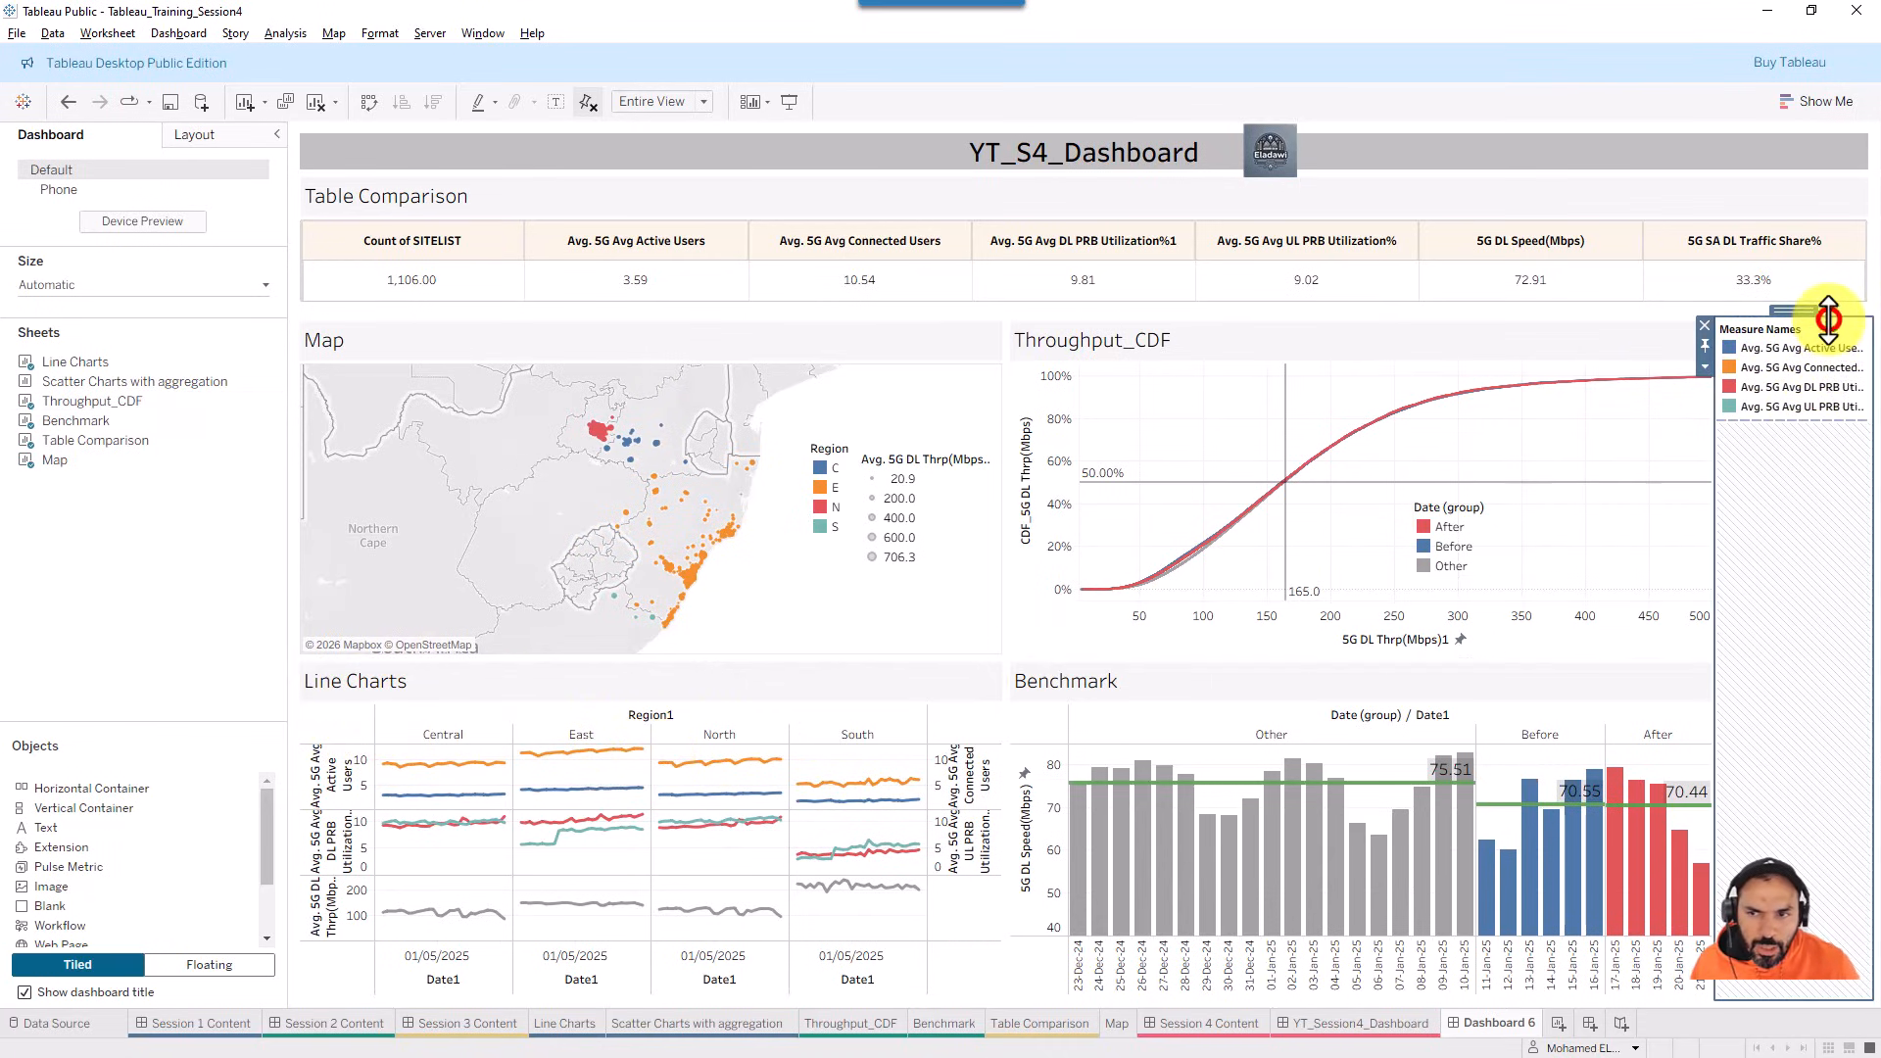
mouse_move(1803, 309)
mouse_down()
mouse_move(766, 706)
mouse_move(1760, 541)
mouse_move(1783, 373)
mouse_move(1763, 437)
mouse_up()
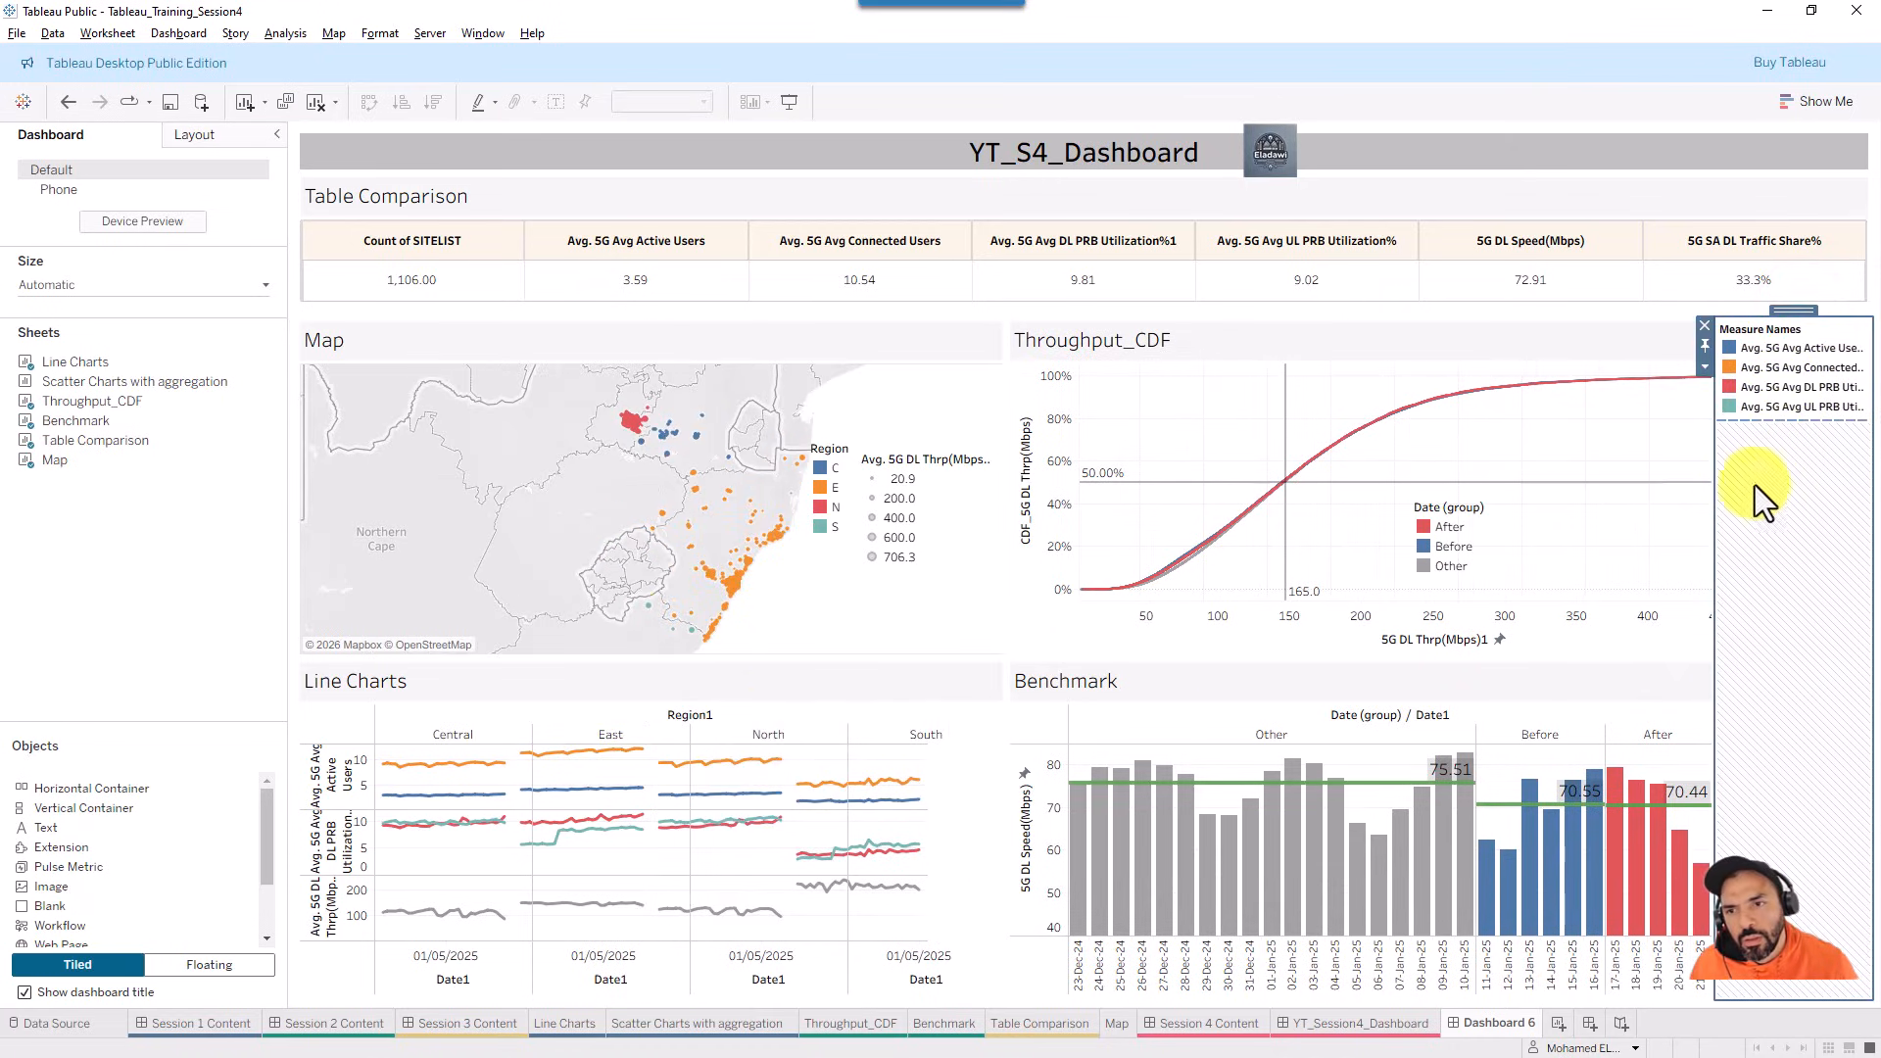
click(1760, 500)
drag(1800, 312, 847, 578)
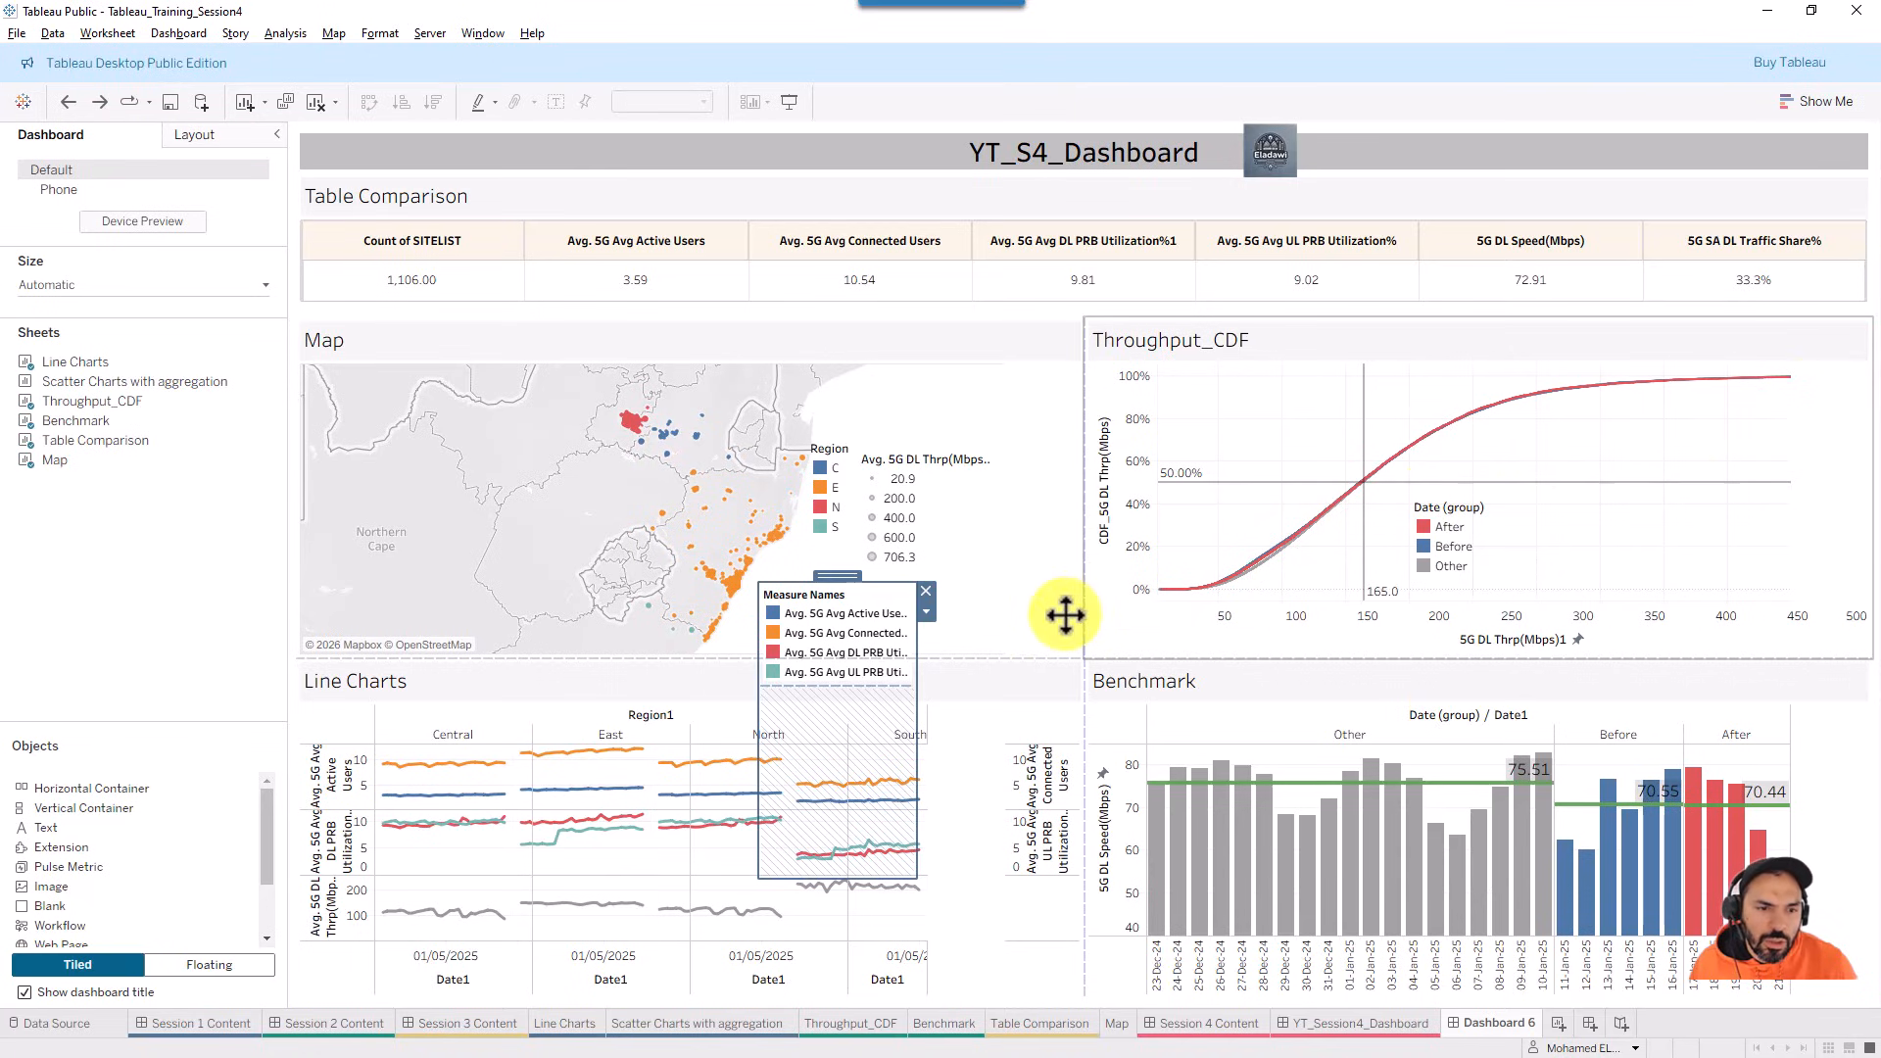
key(ctrl+z)
click(1812, 477)
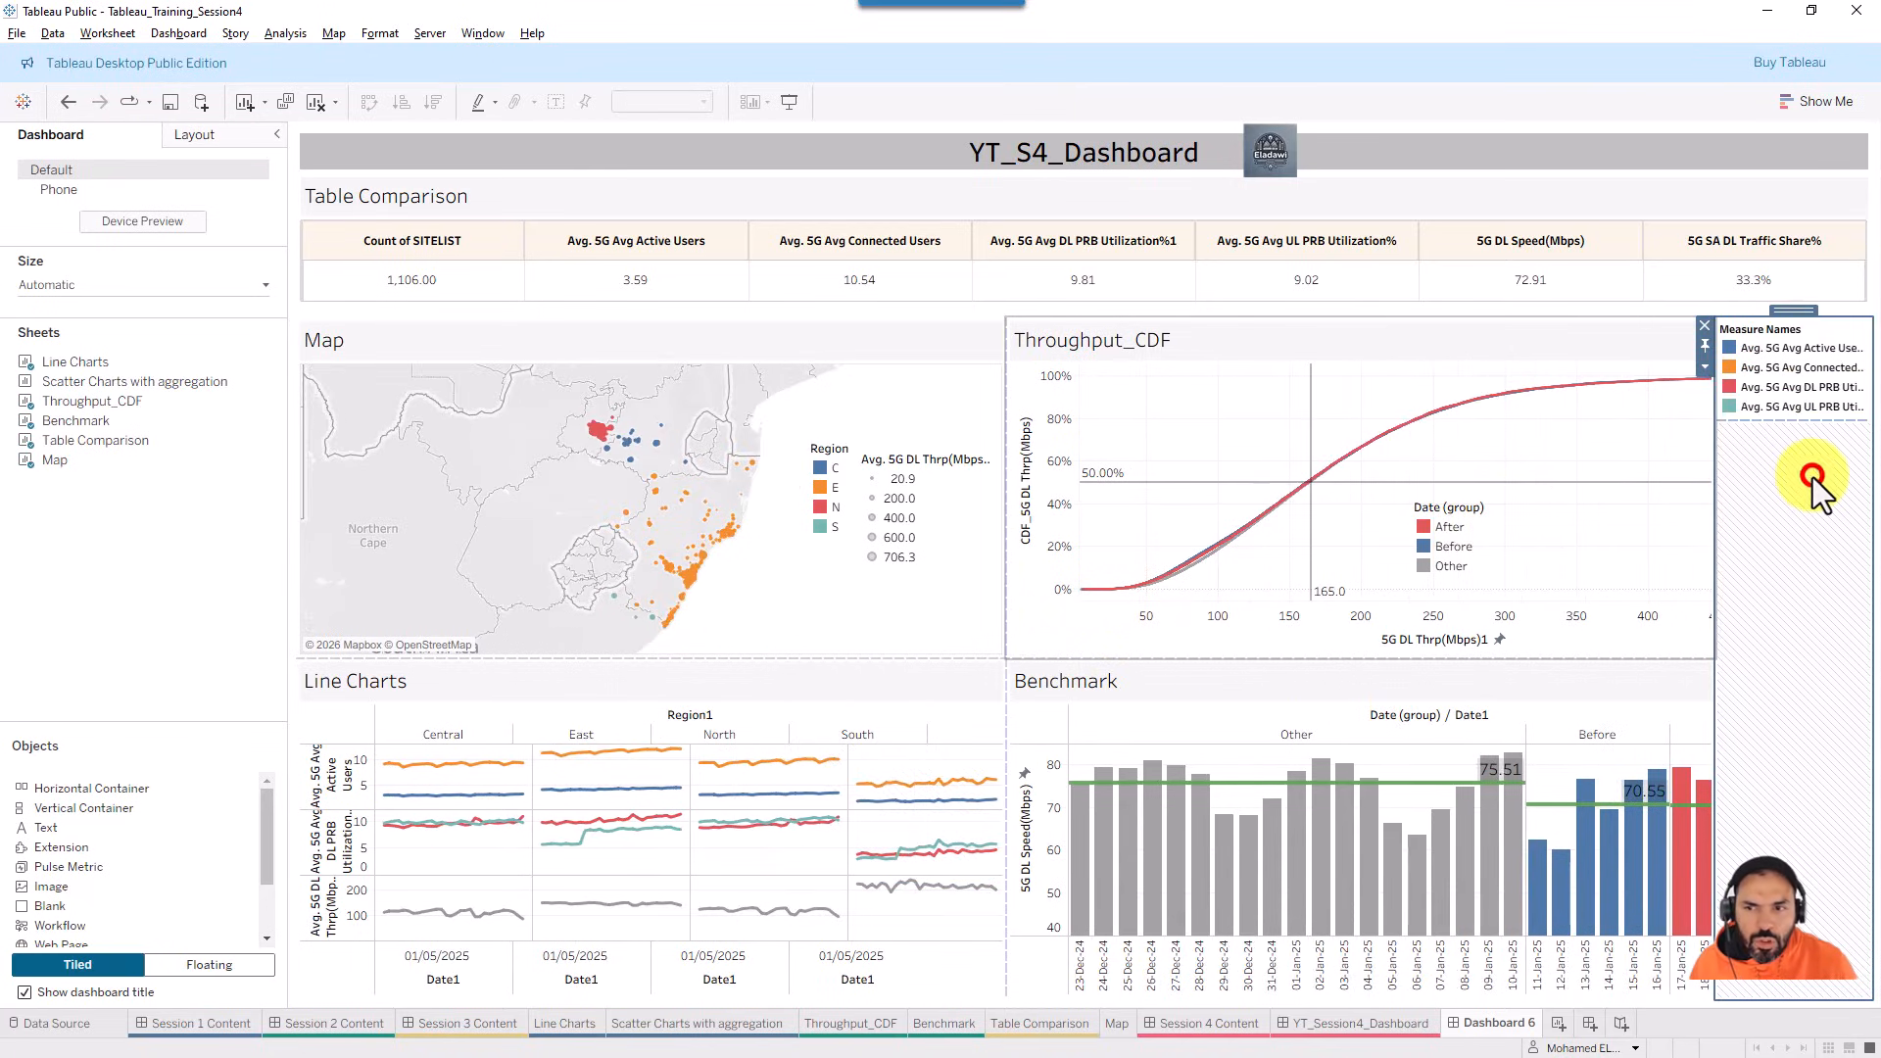
- Try to float only the Measure Names legend over the lower part of the Map, and undo the change
click(1824, 325)
drag(1824, 327, 949, 538)
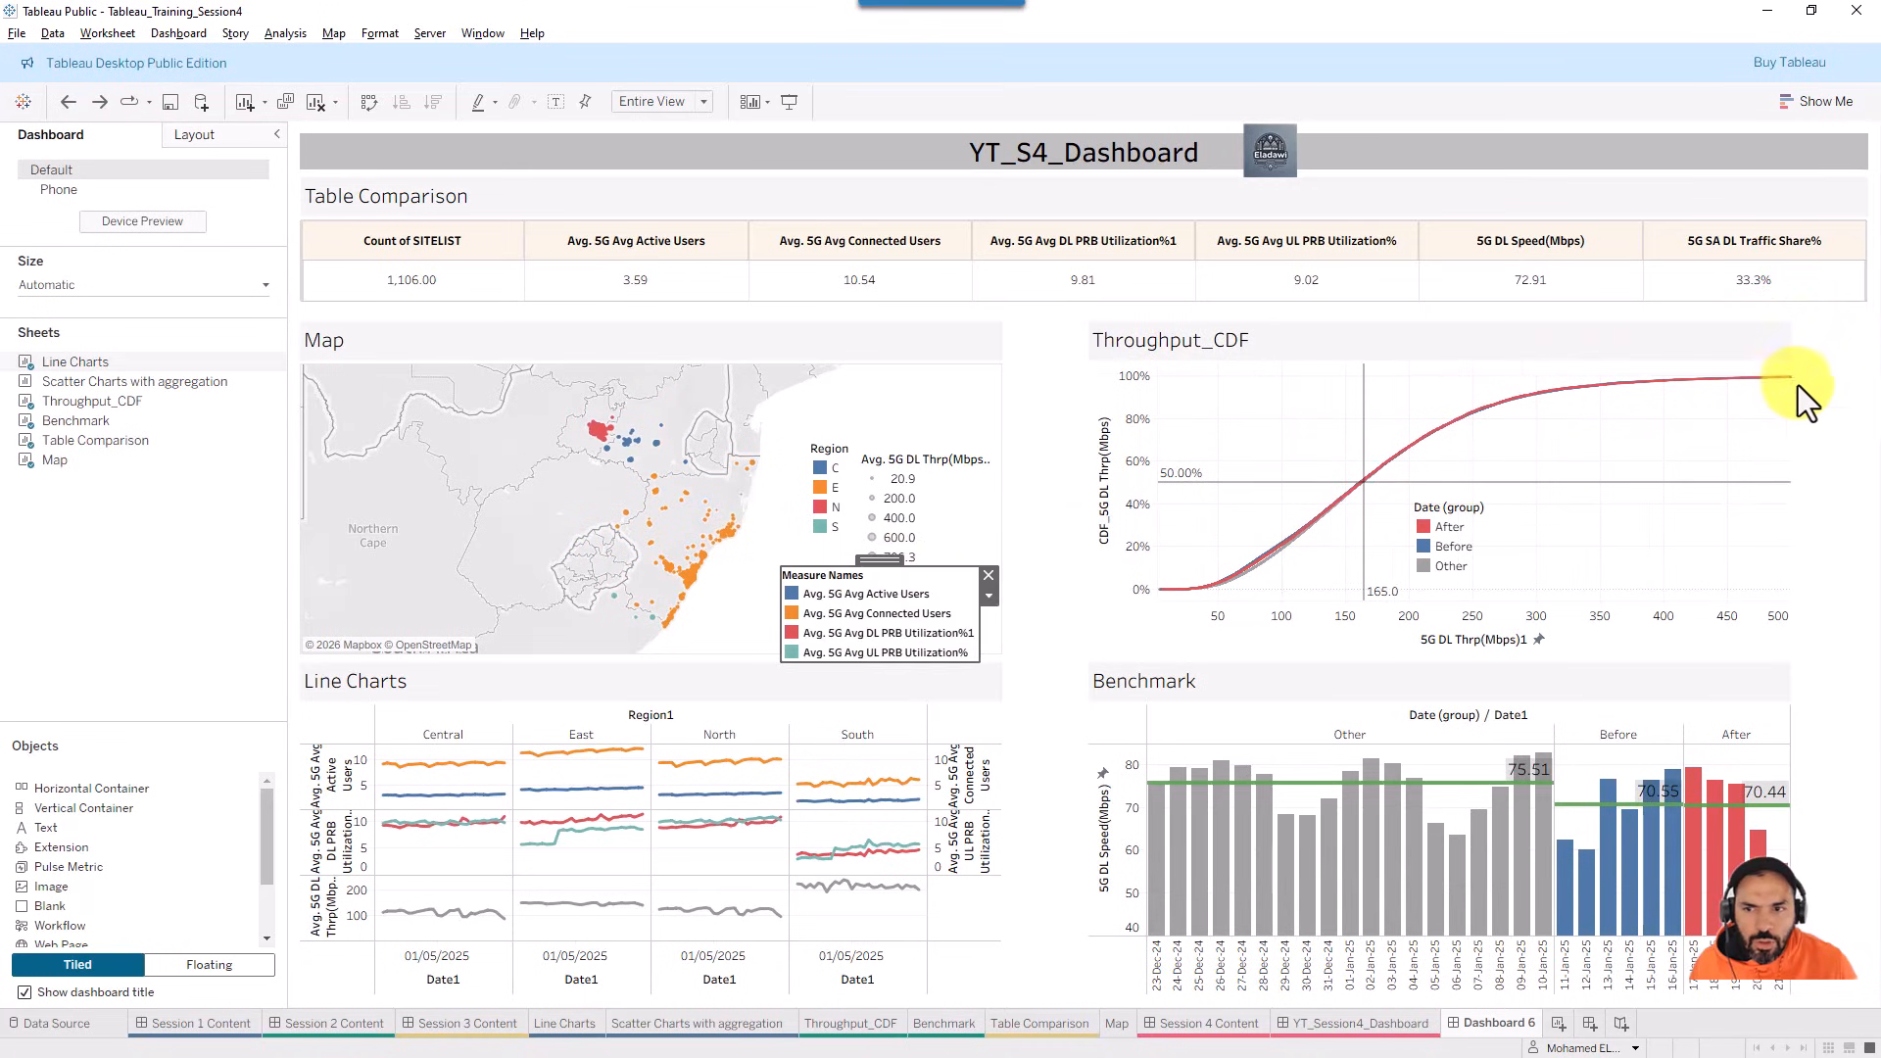
click(1845, 382)
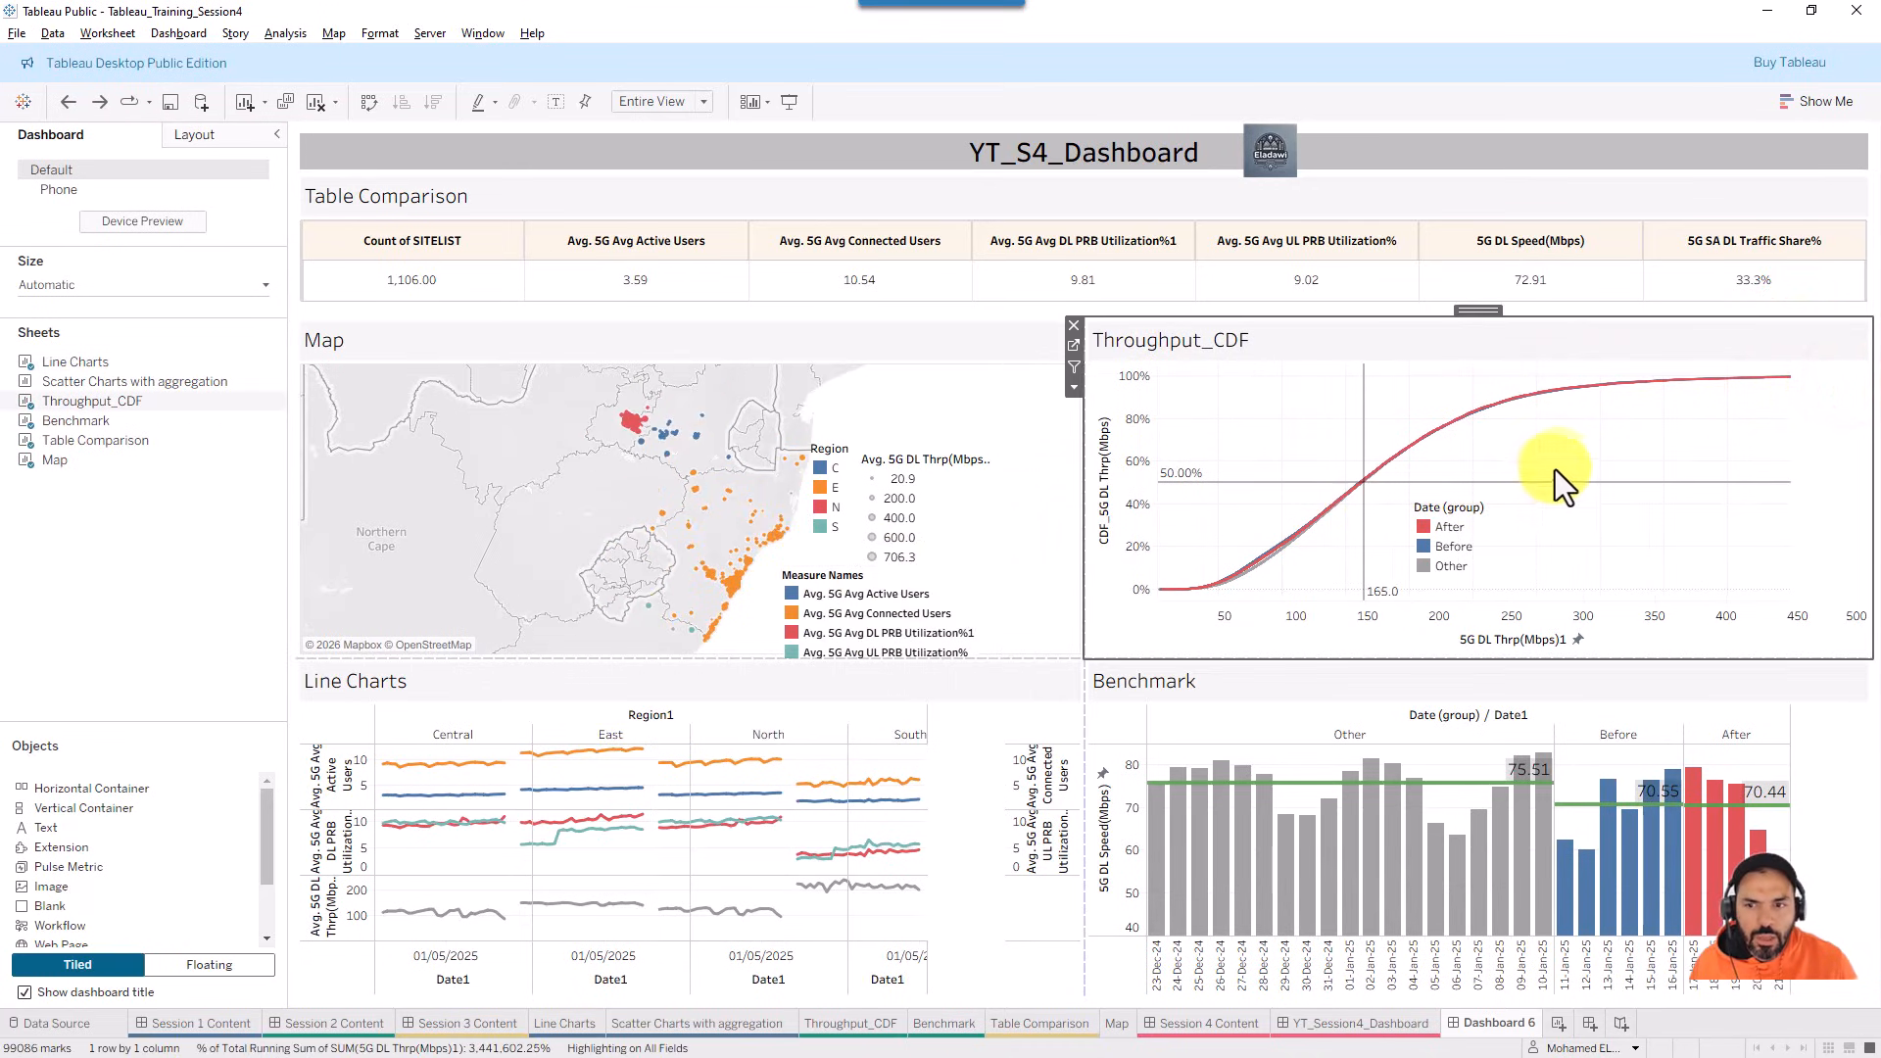
key(ctrl+z)
click(1820, 480)
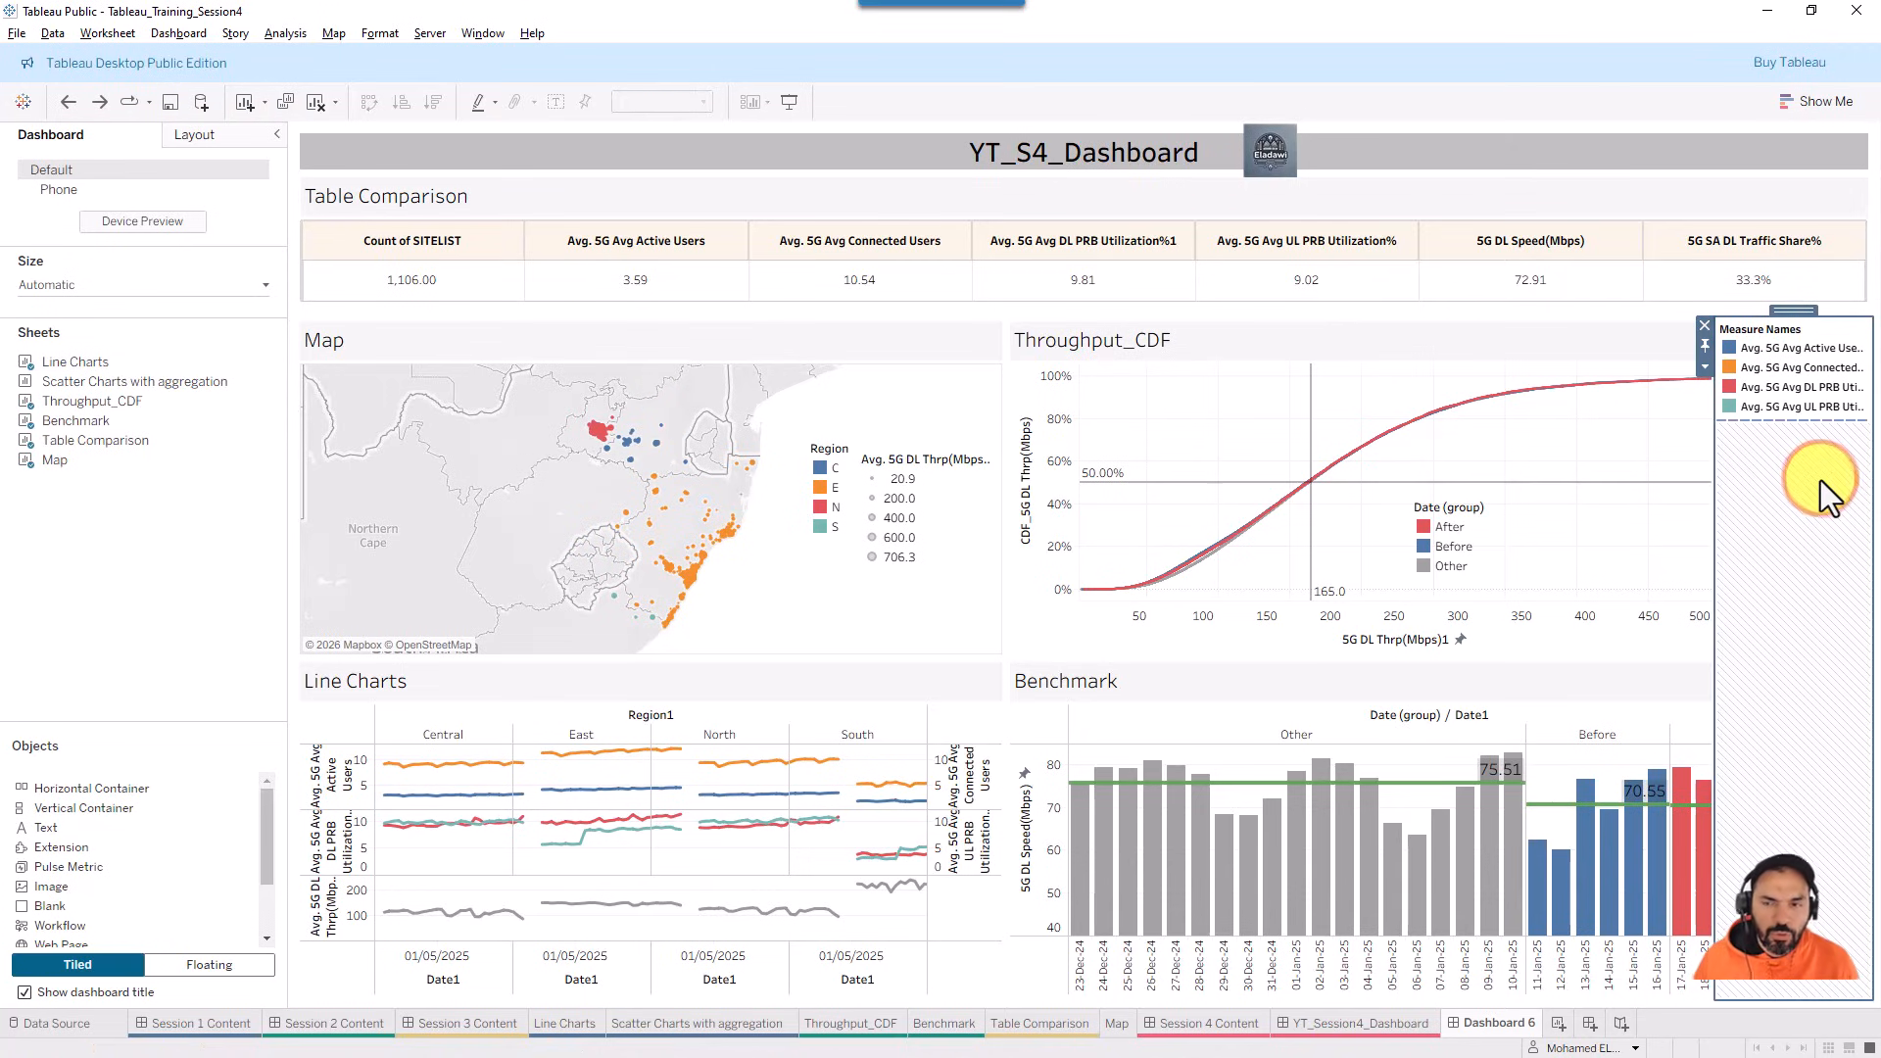
click(1544, 632)
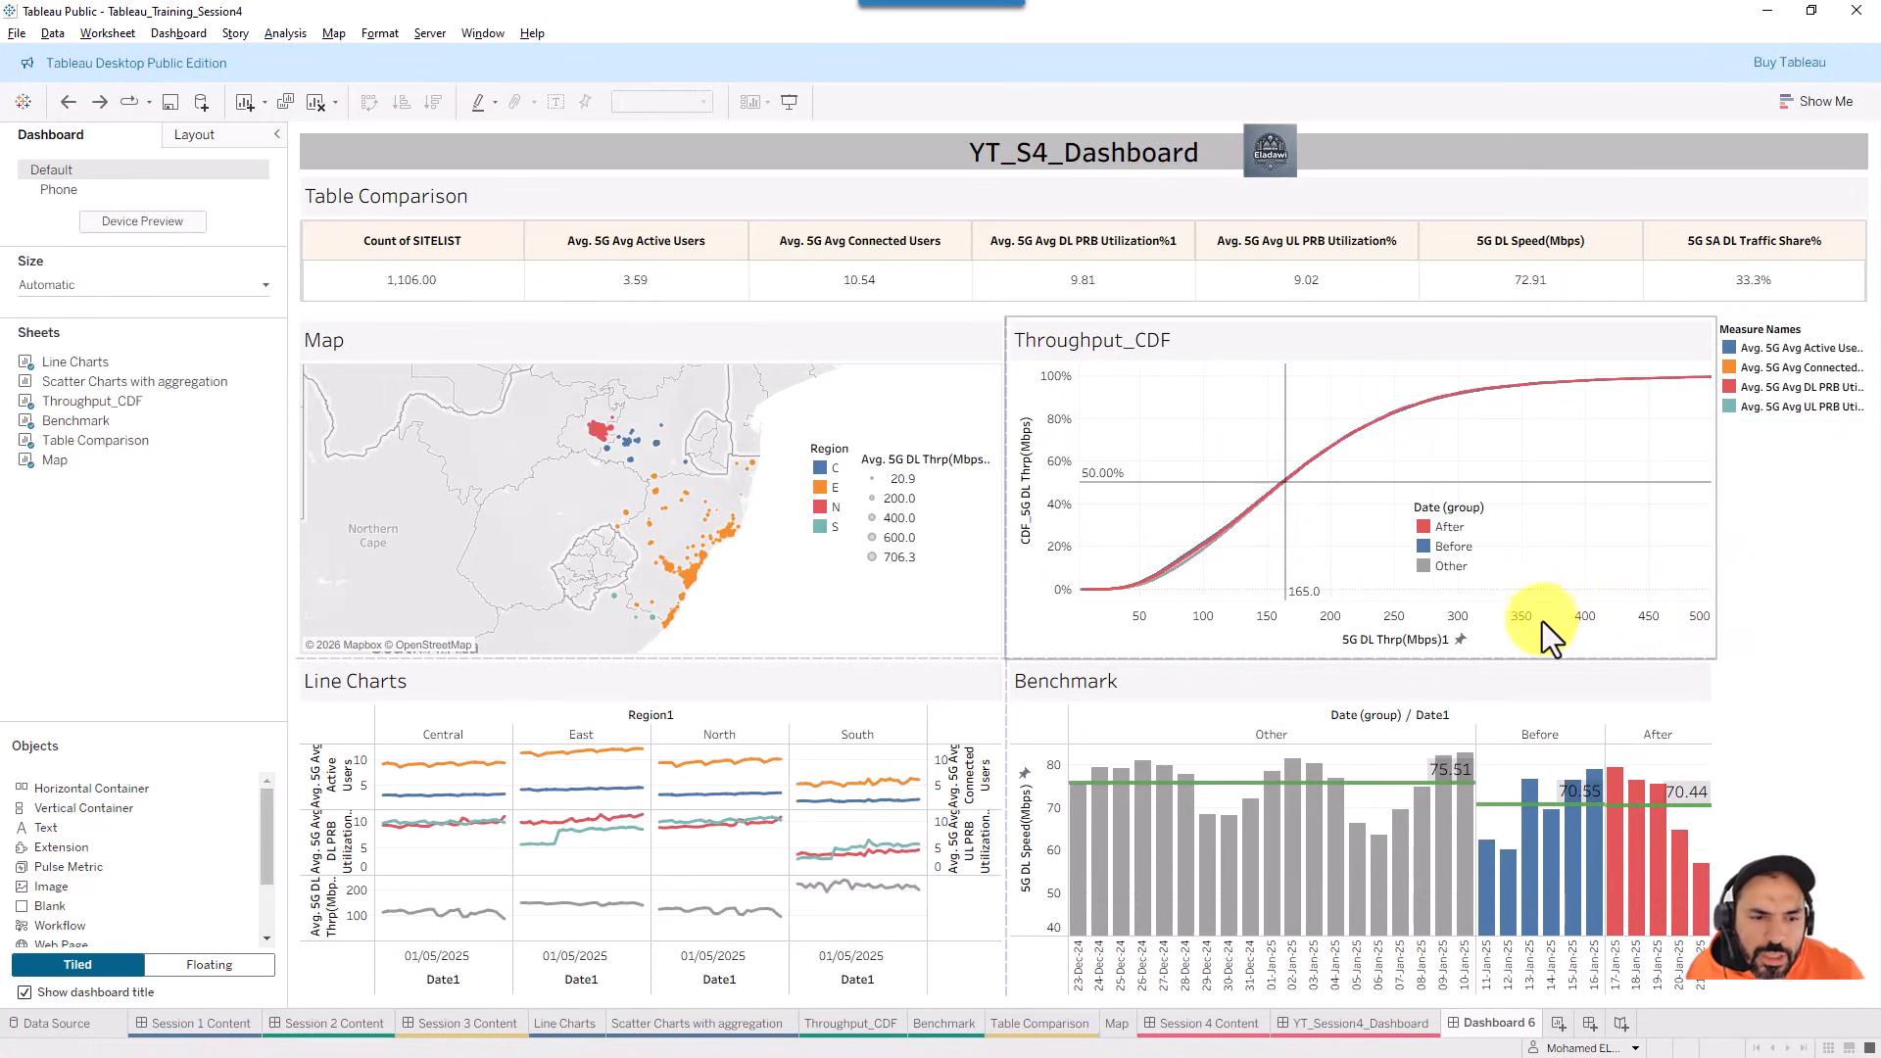
- Move the floating Date (group) legend higher on the Throughput_CDF chart, just below the flat part of the curve
click(862, 474)
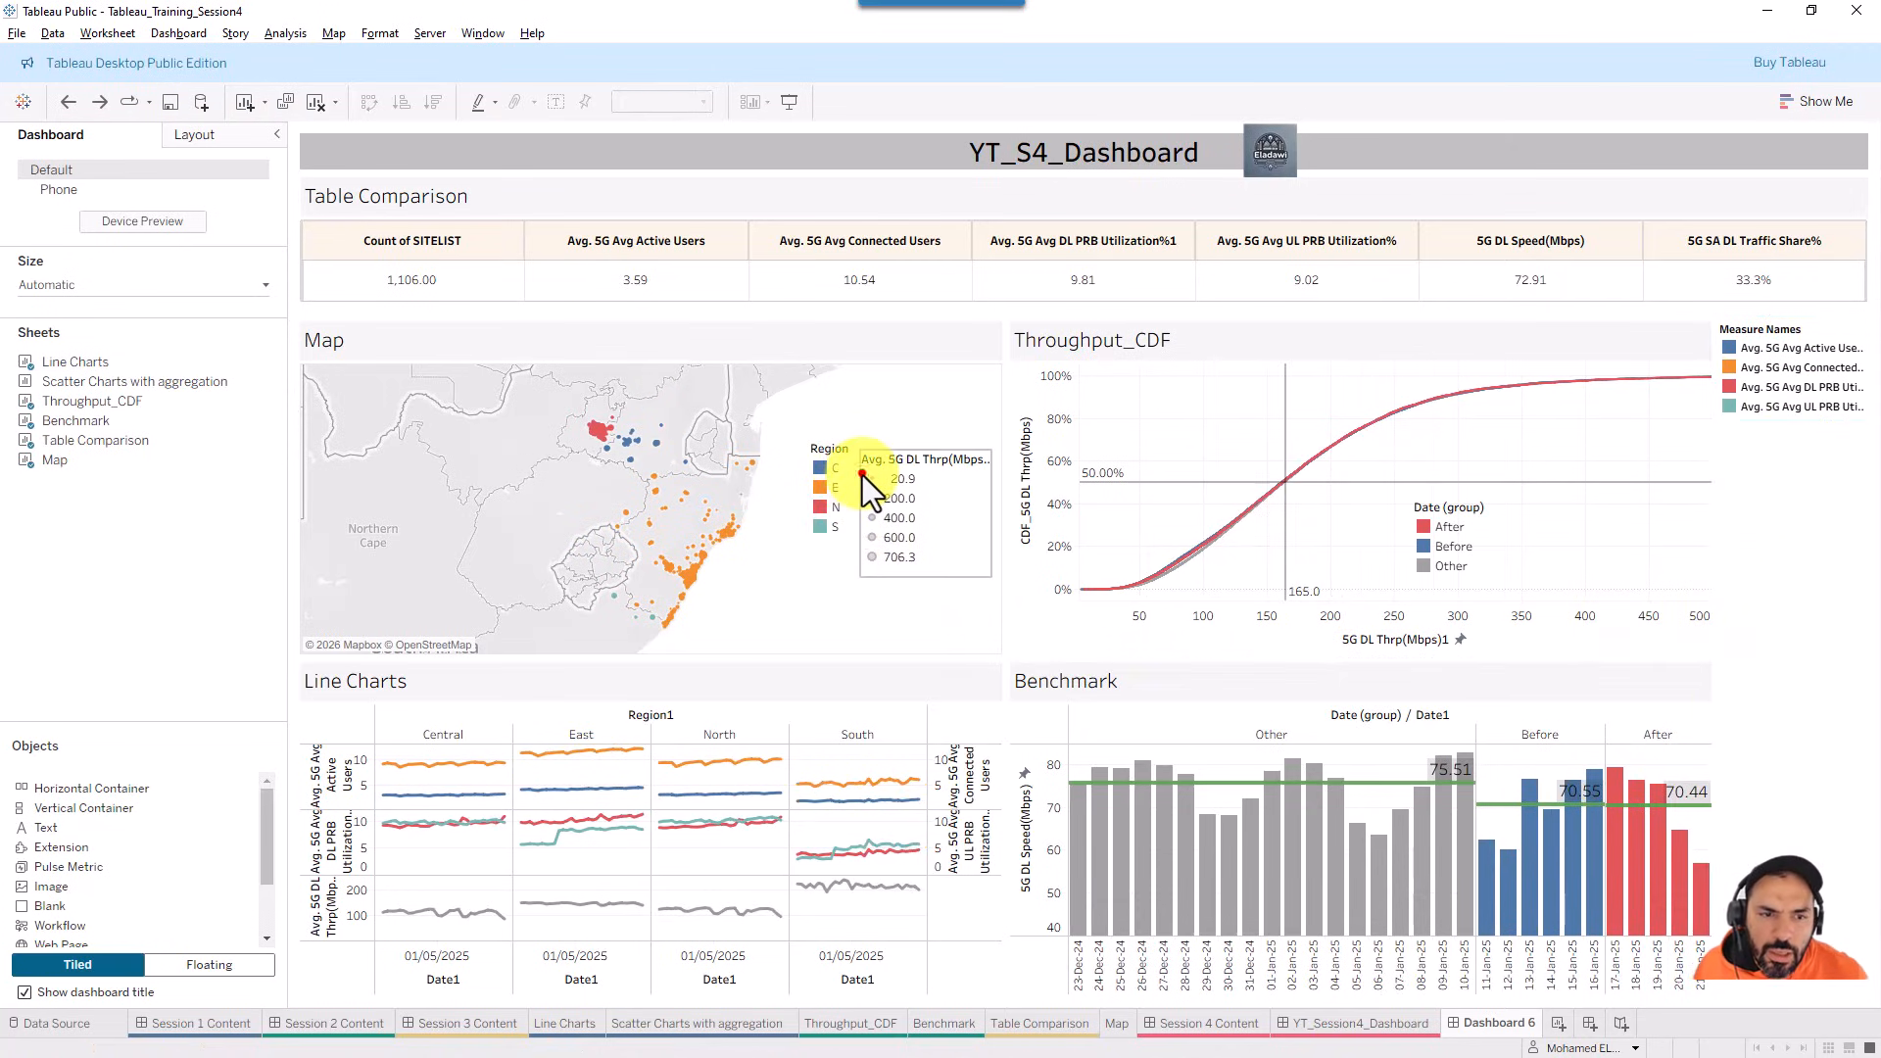
click(923, 448)
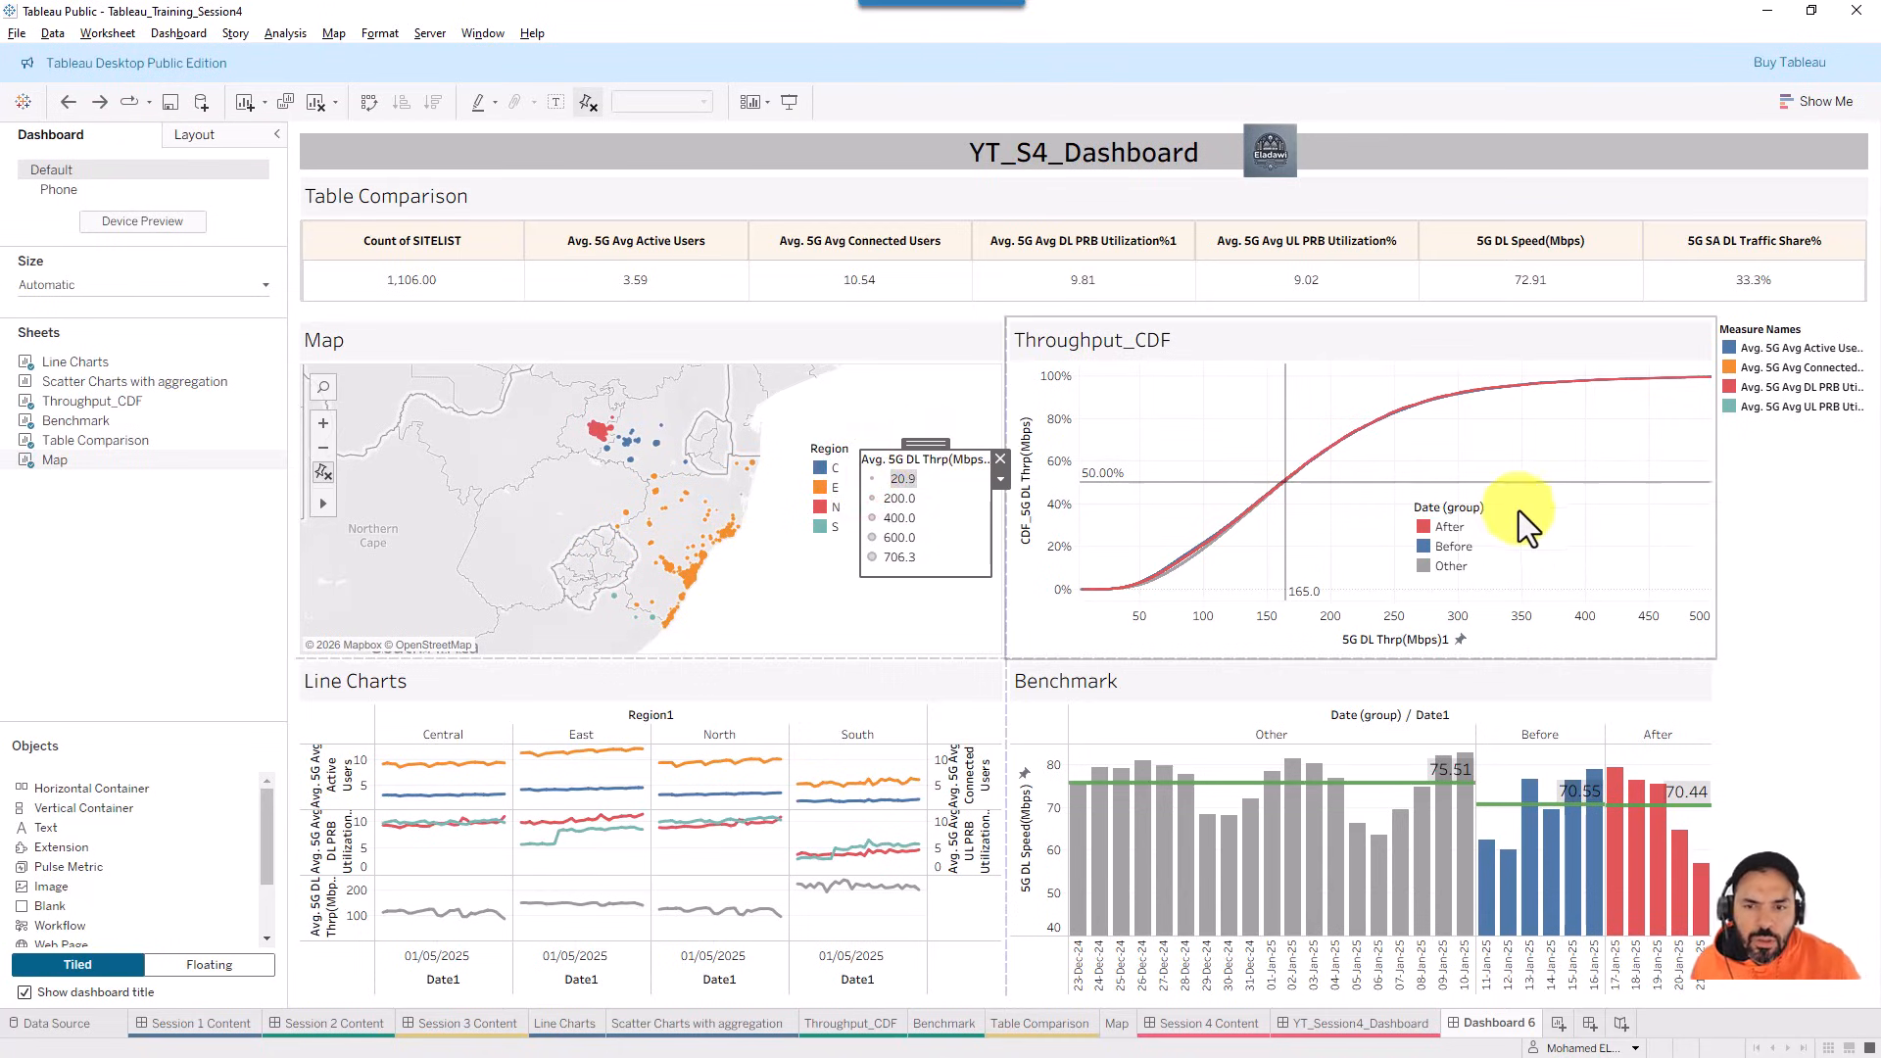
click(1442, 521)
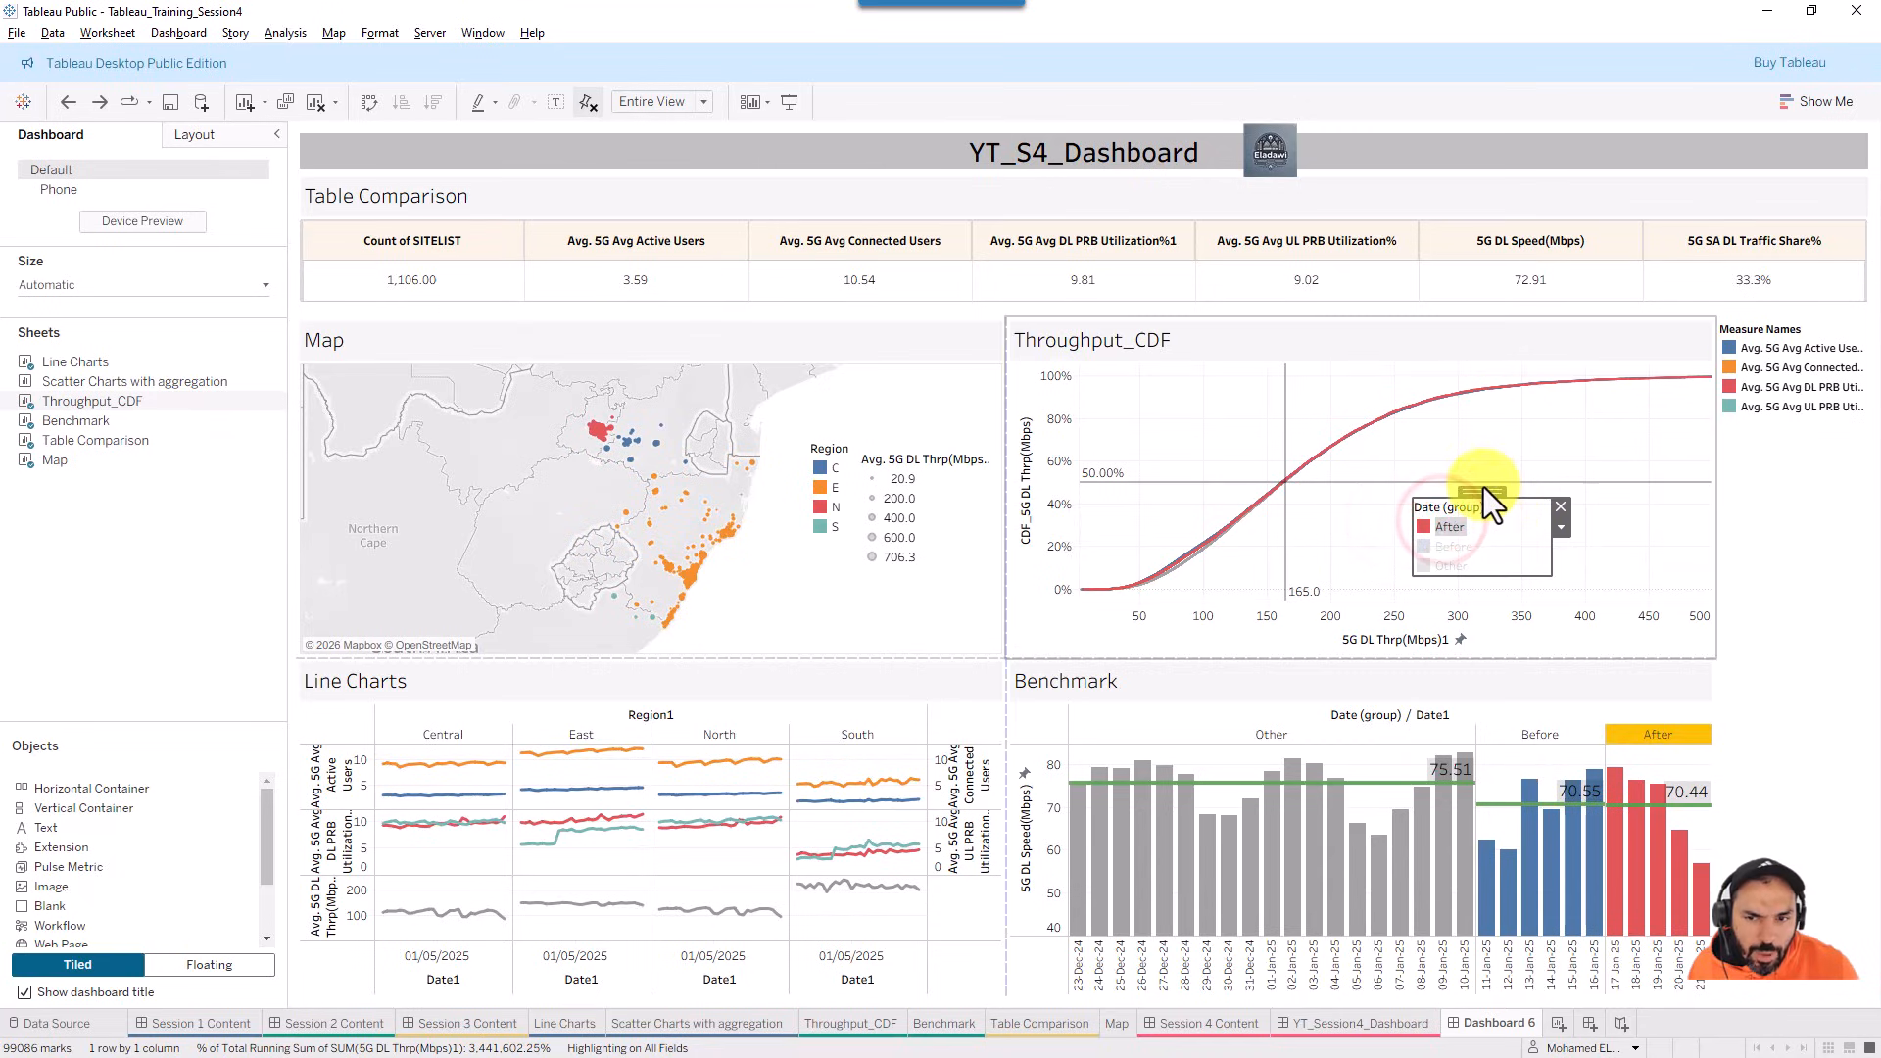
click(1447, 527)
drag(1472, 492, 1537, 405)
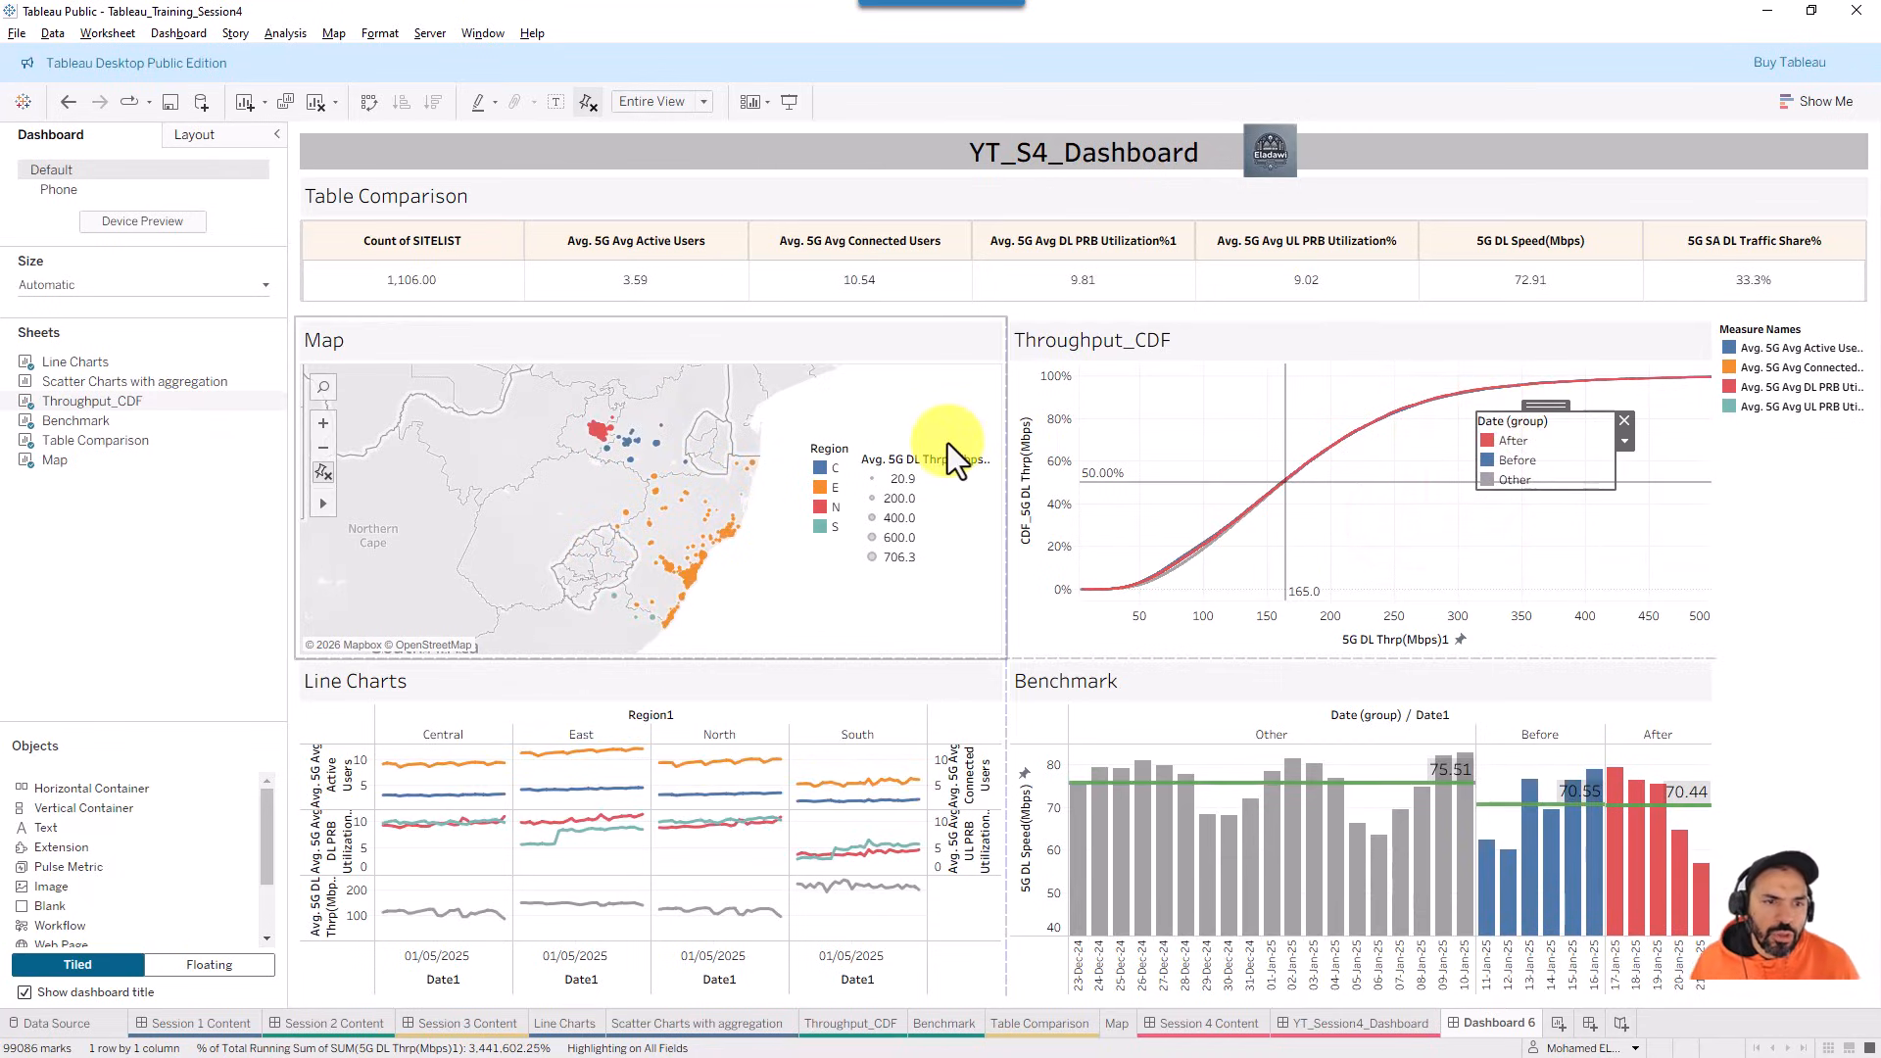
- Check which fields the Map offers as dashboard filters
click(903, 408)
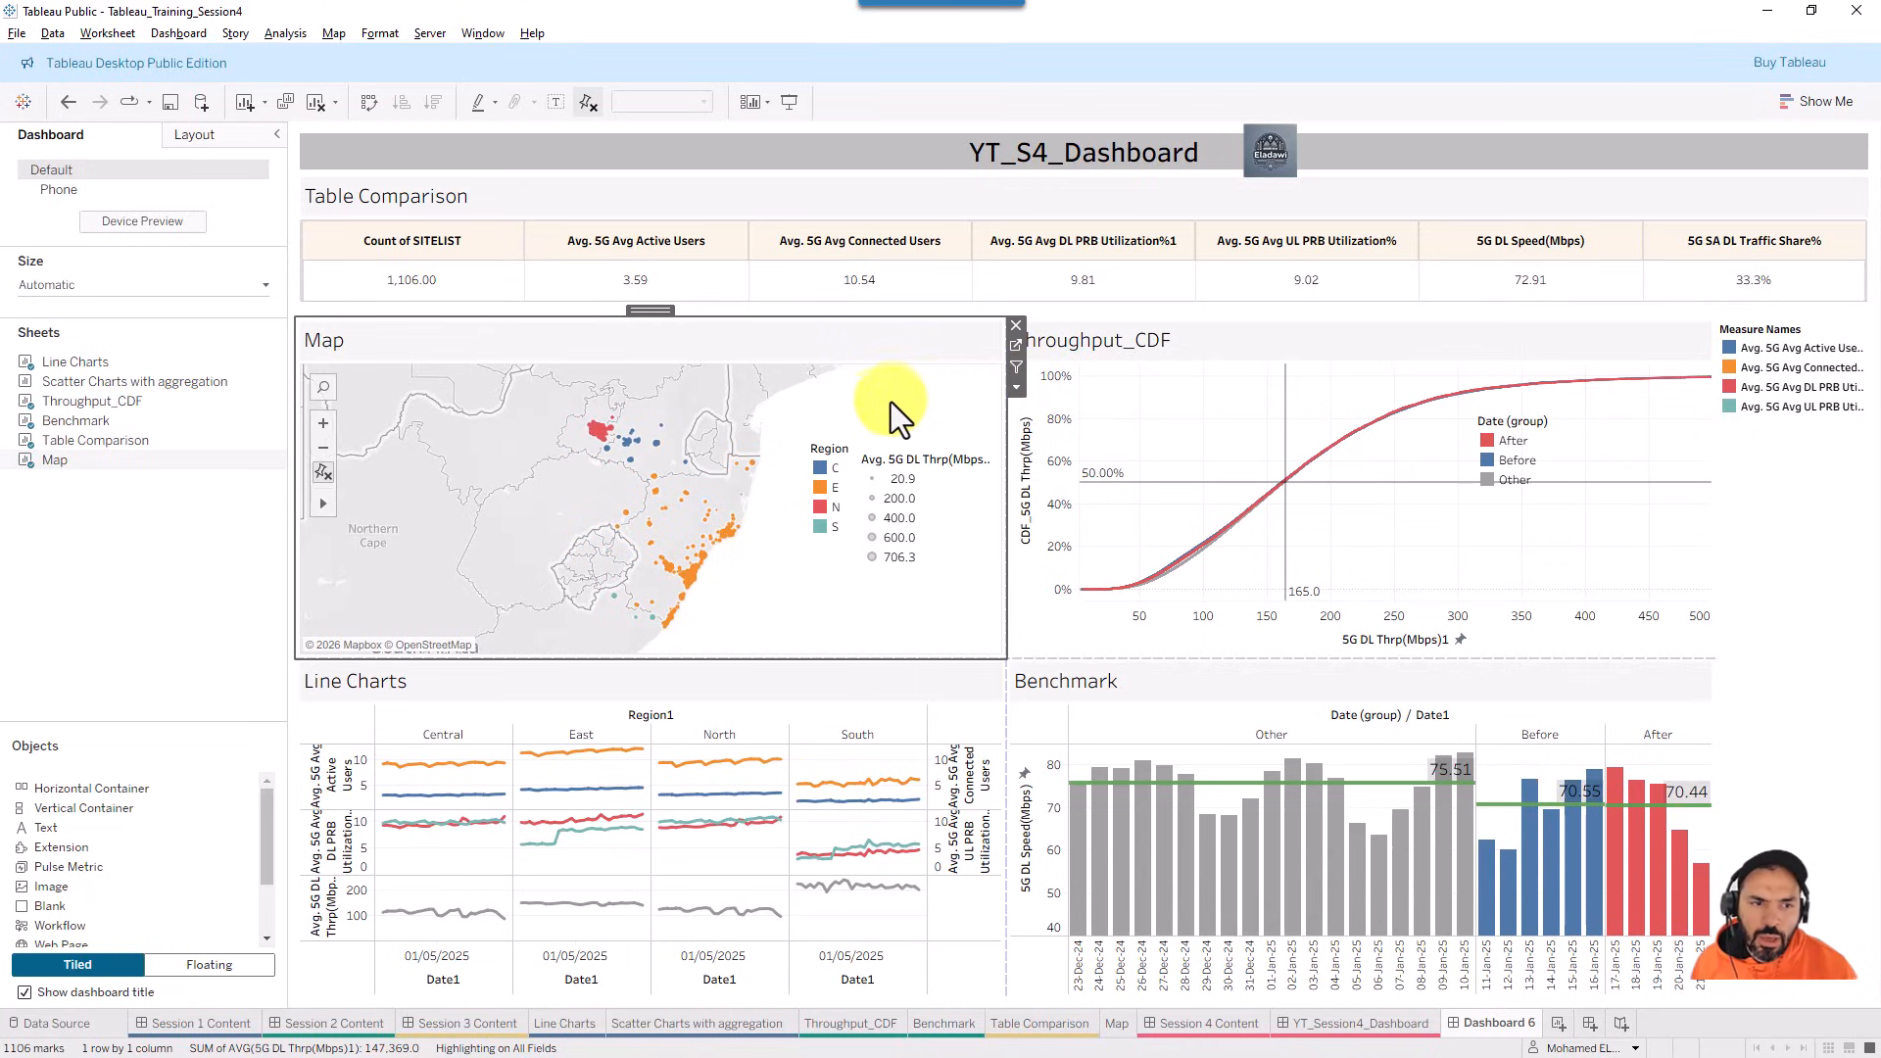
click(1015, 389)
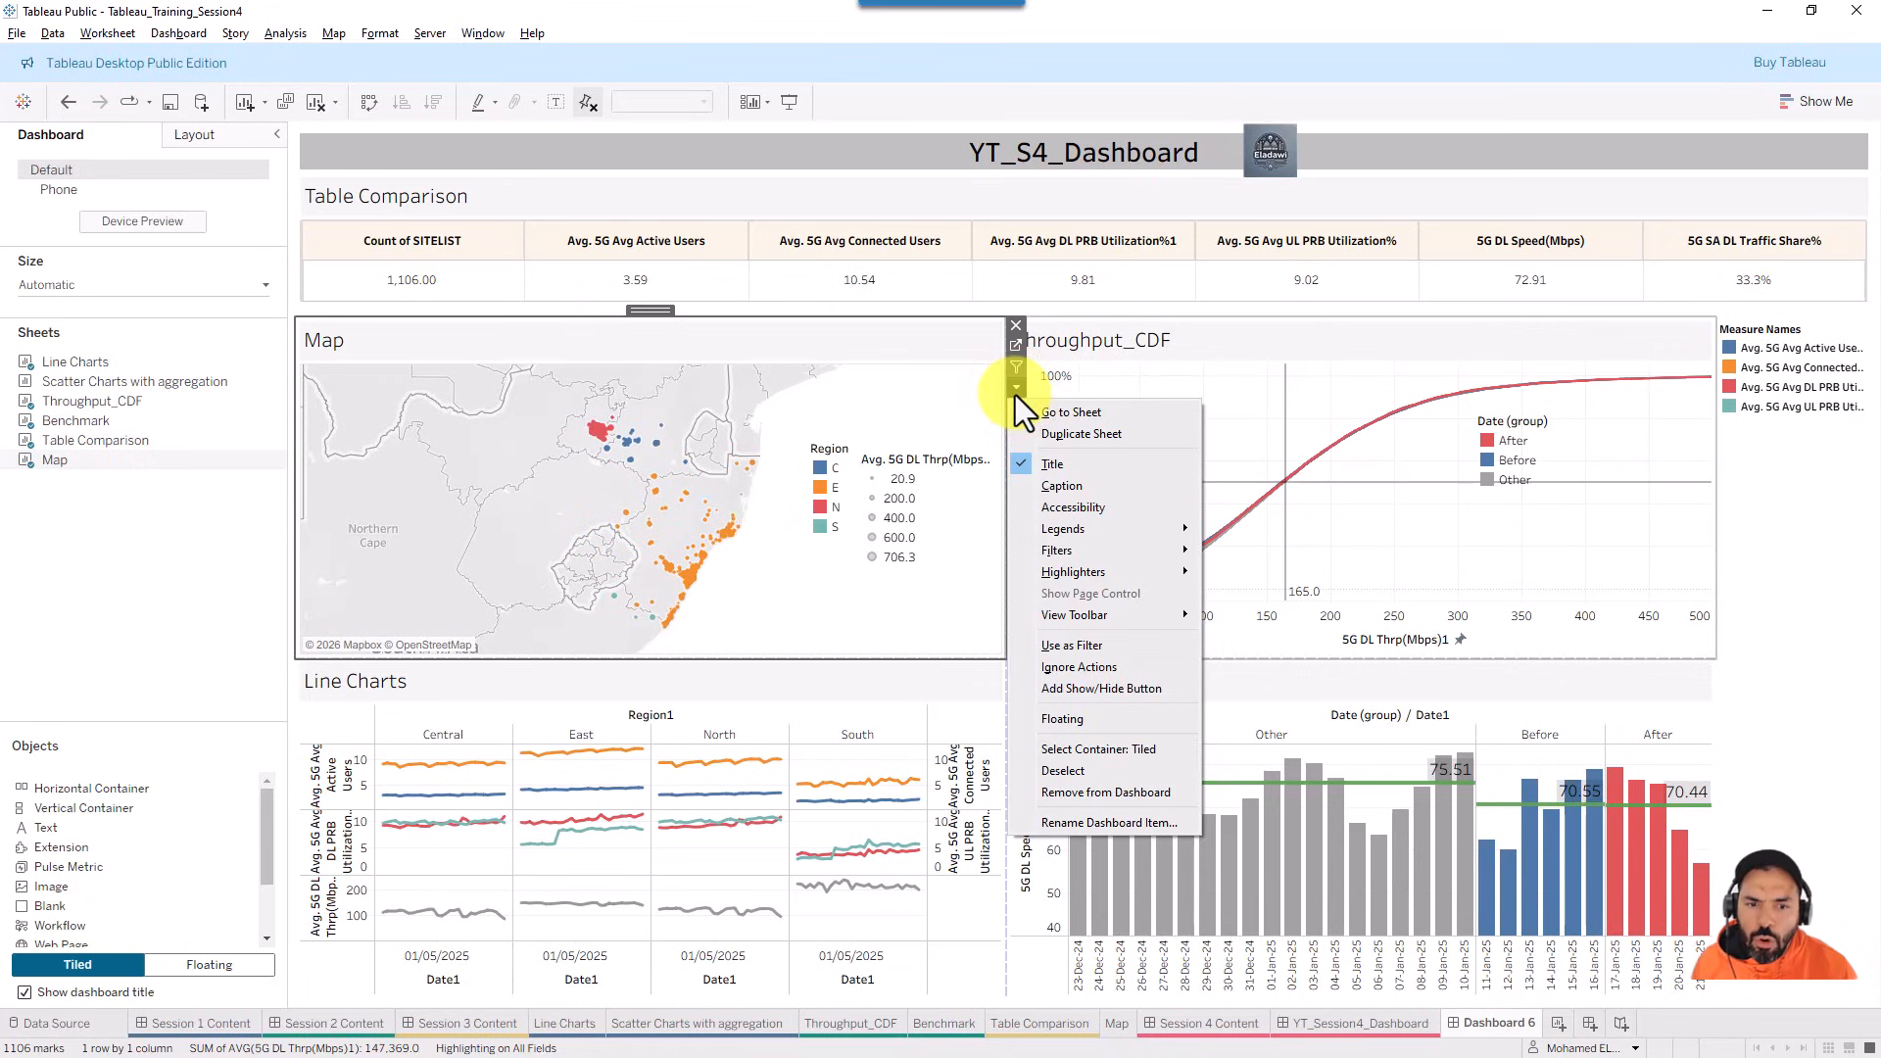
mouse_move(1111, 549)
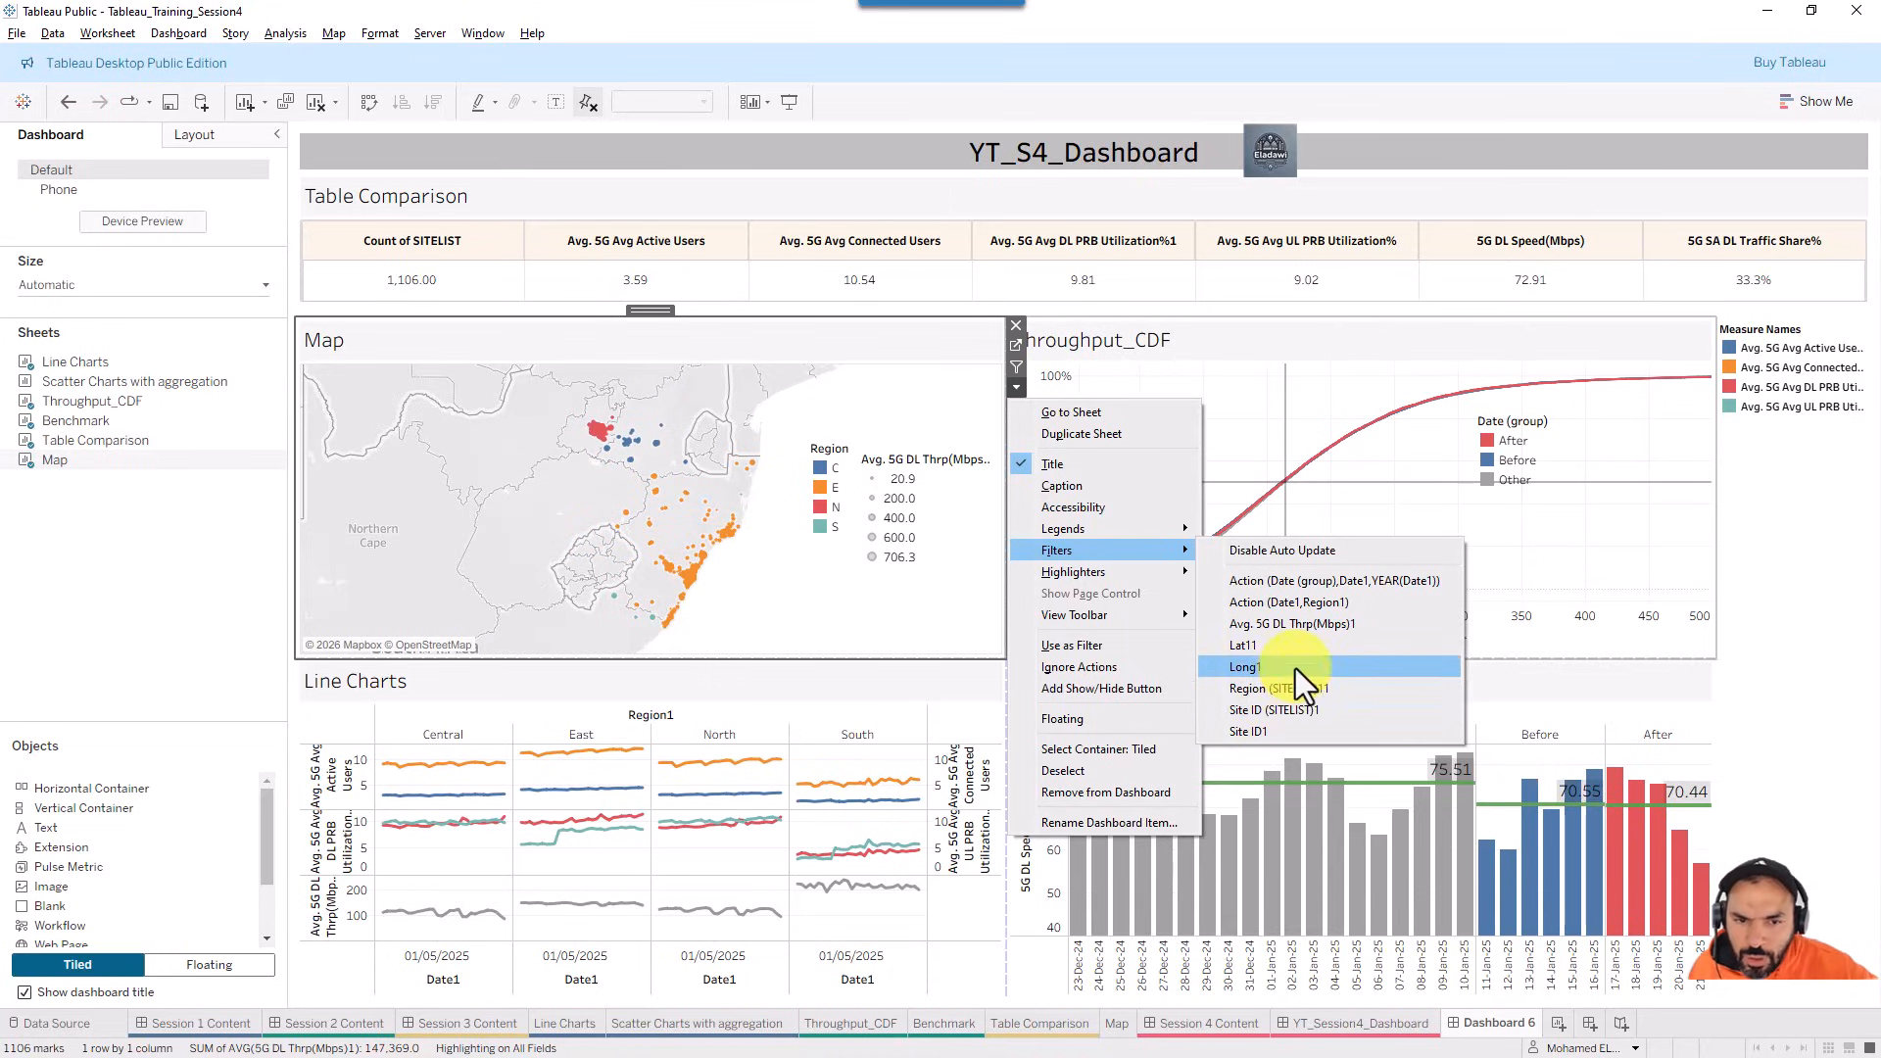
click(957, 574)
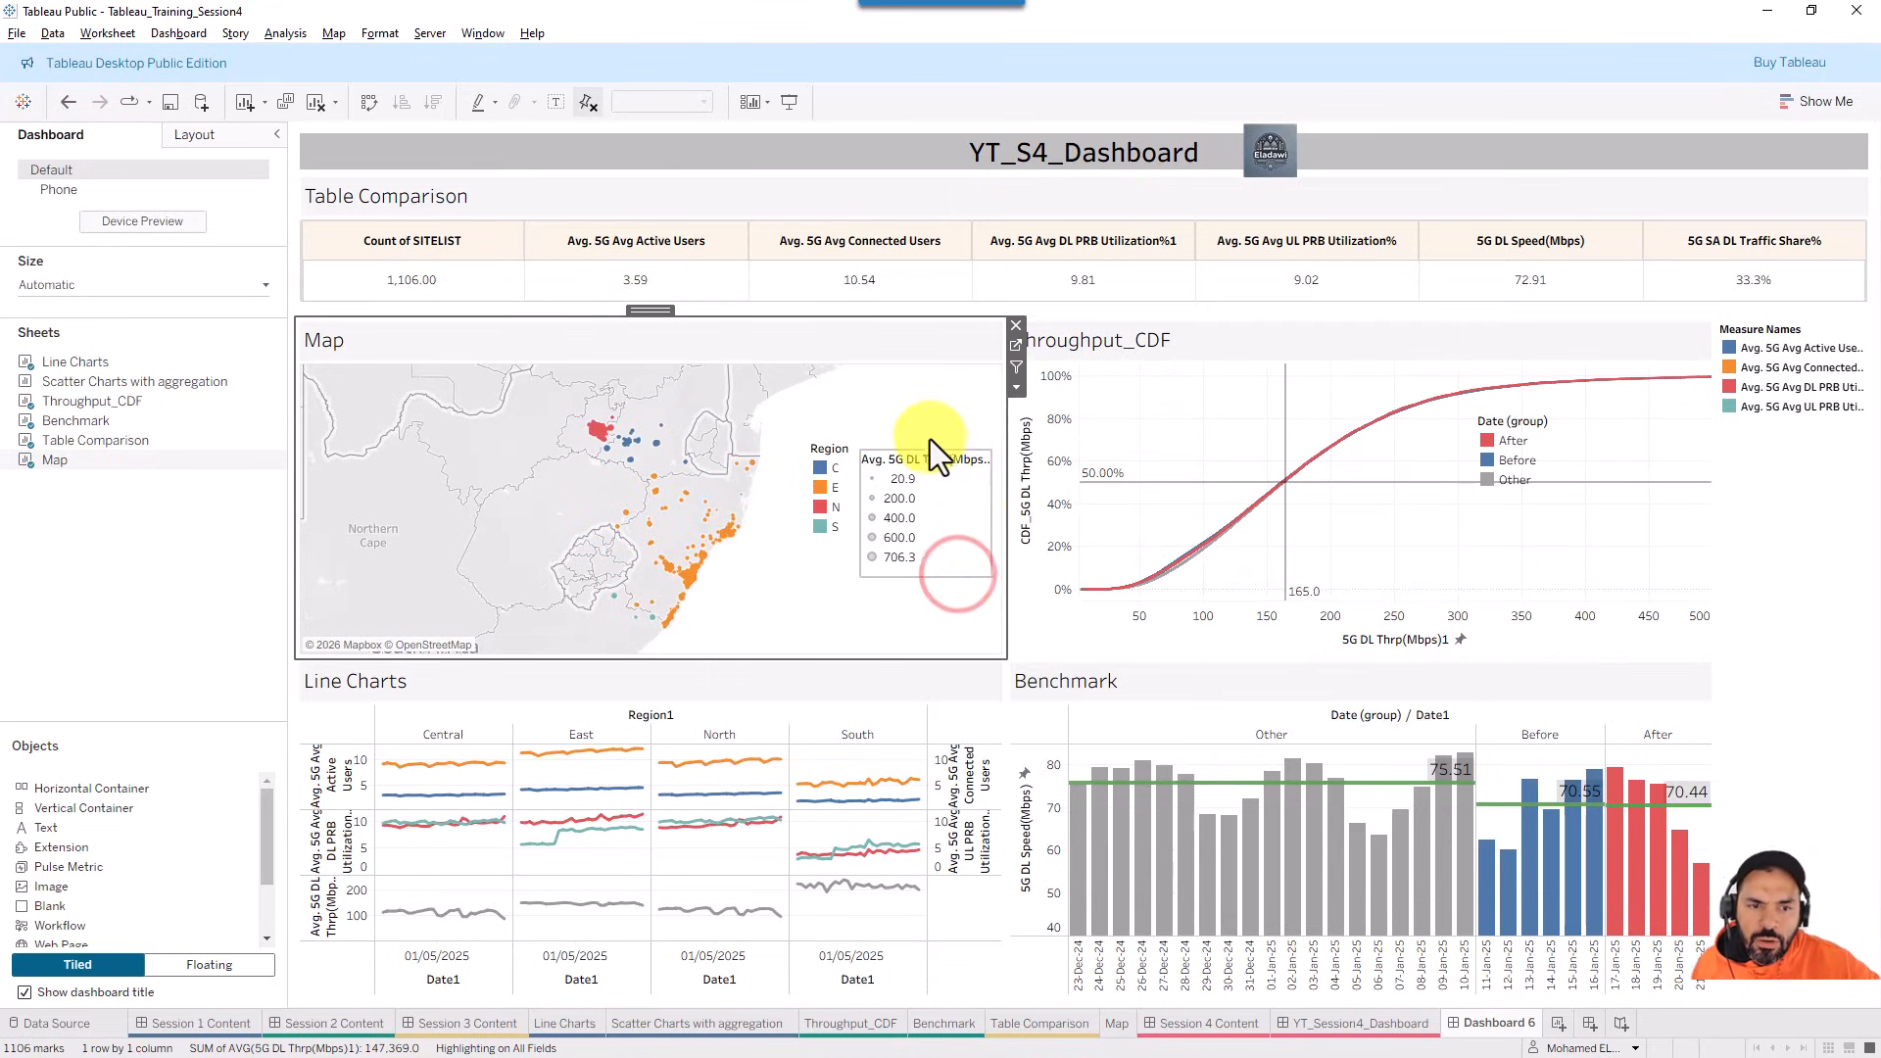
click(913, 402)
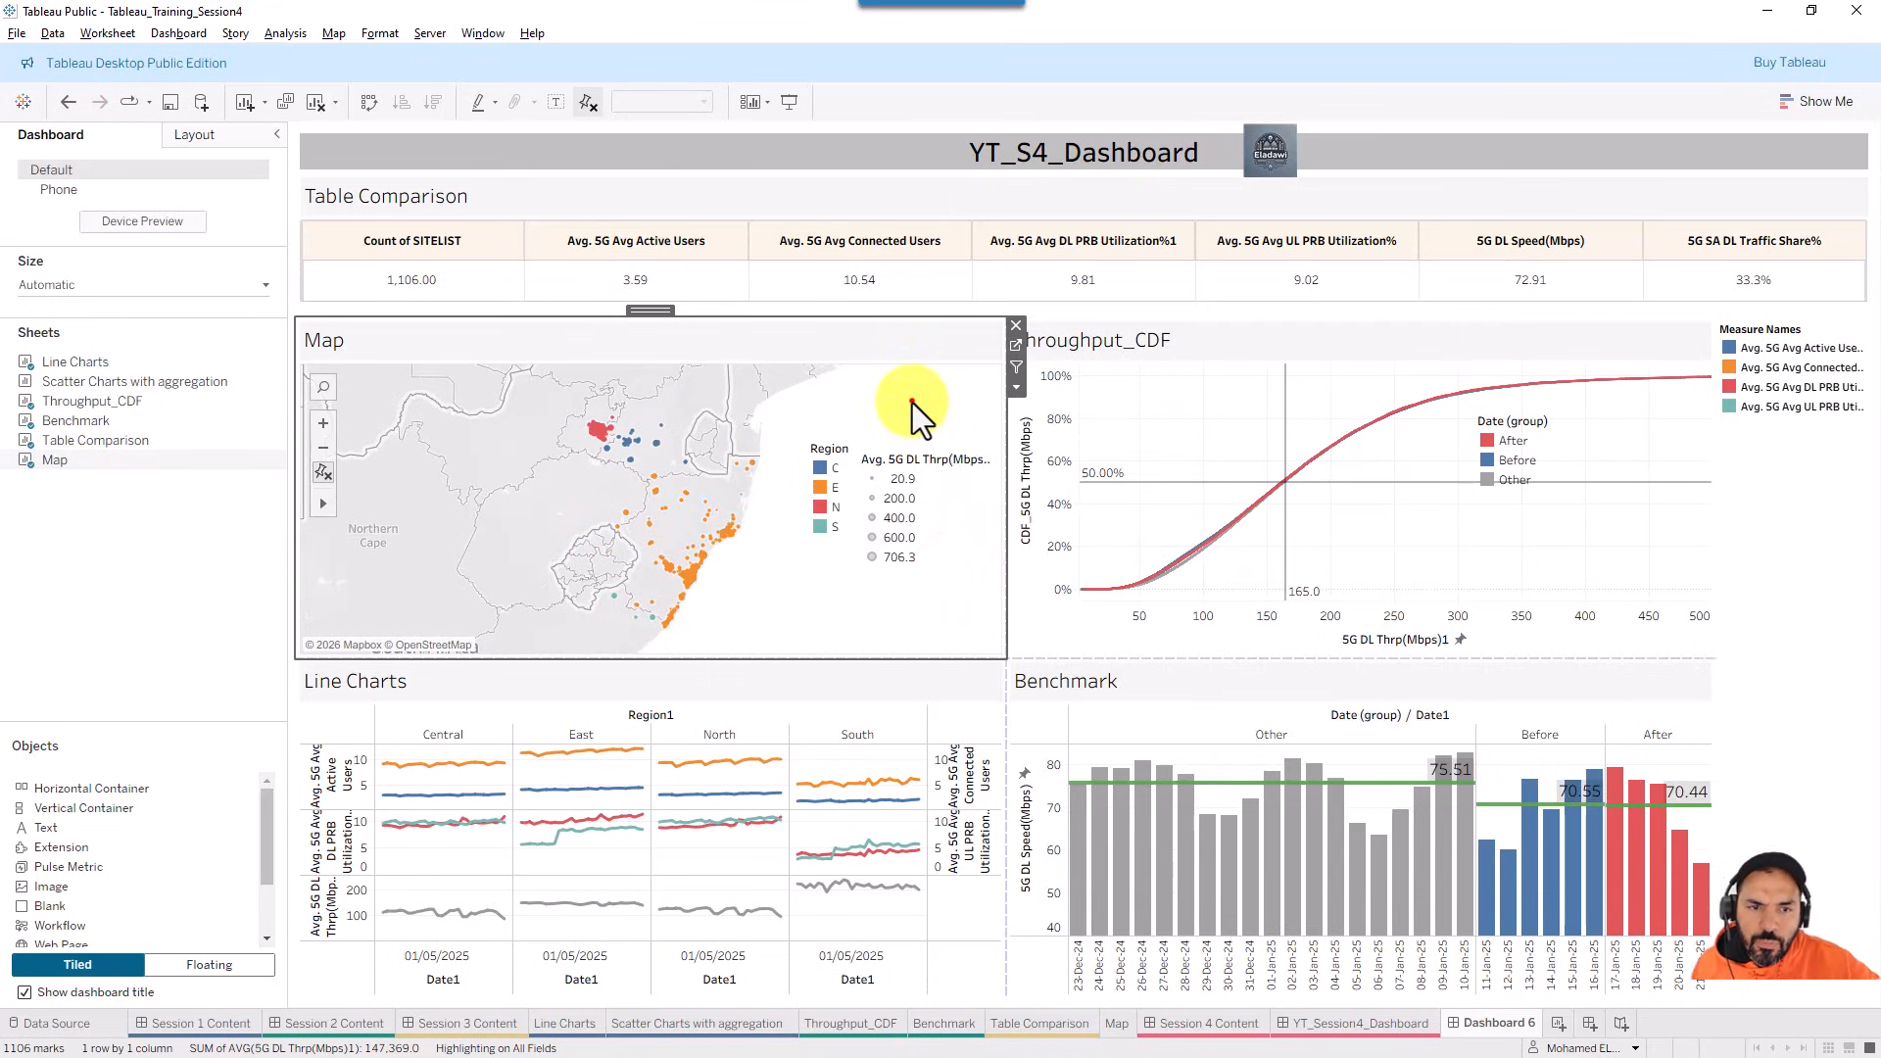
- Go to the Map worksheet, find the Region1 field and add it as a filter with all values selected
click(1013, 345)
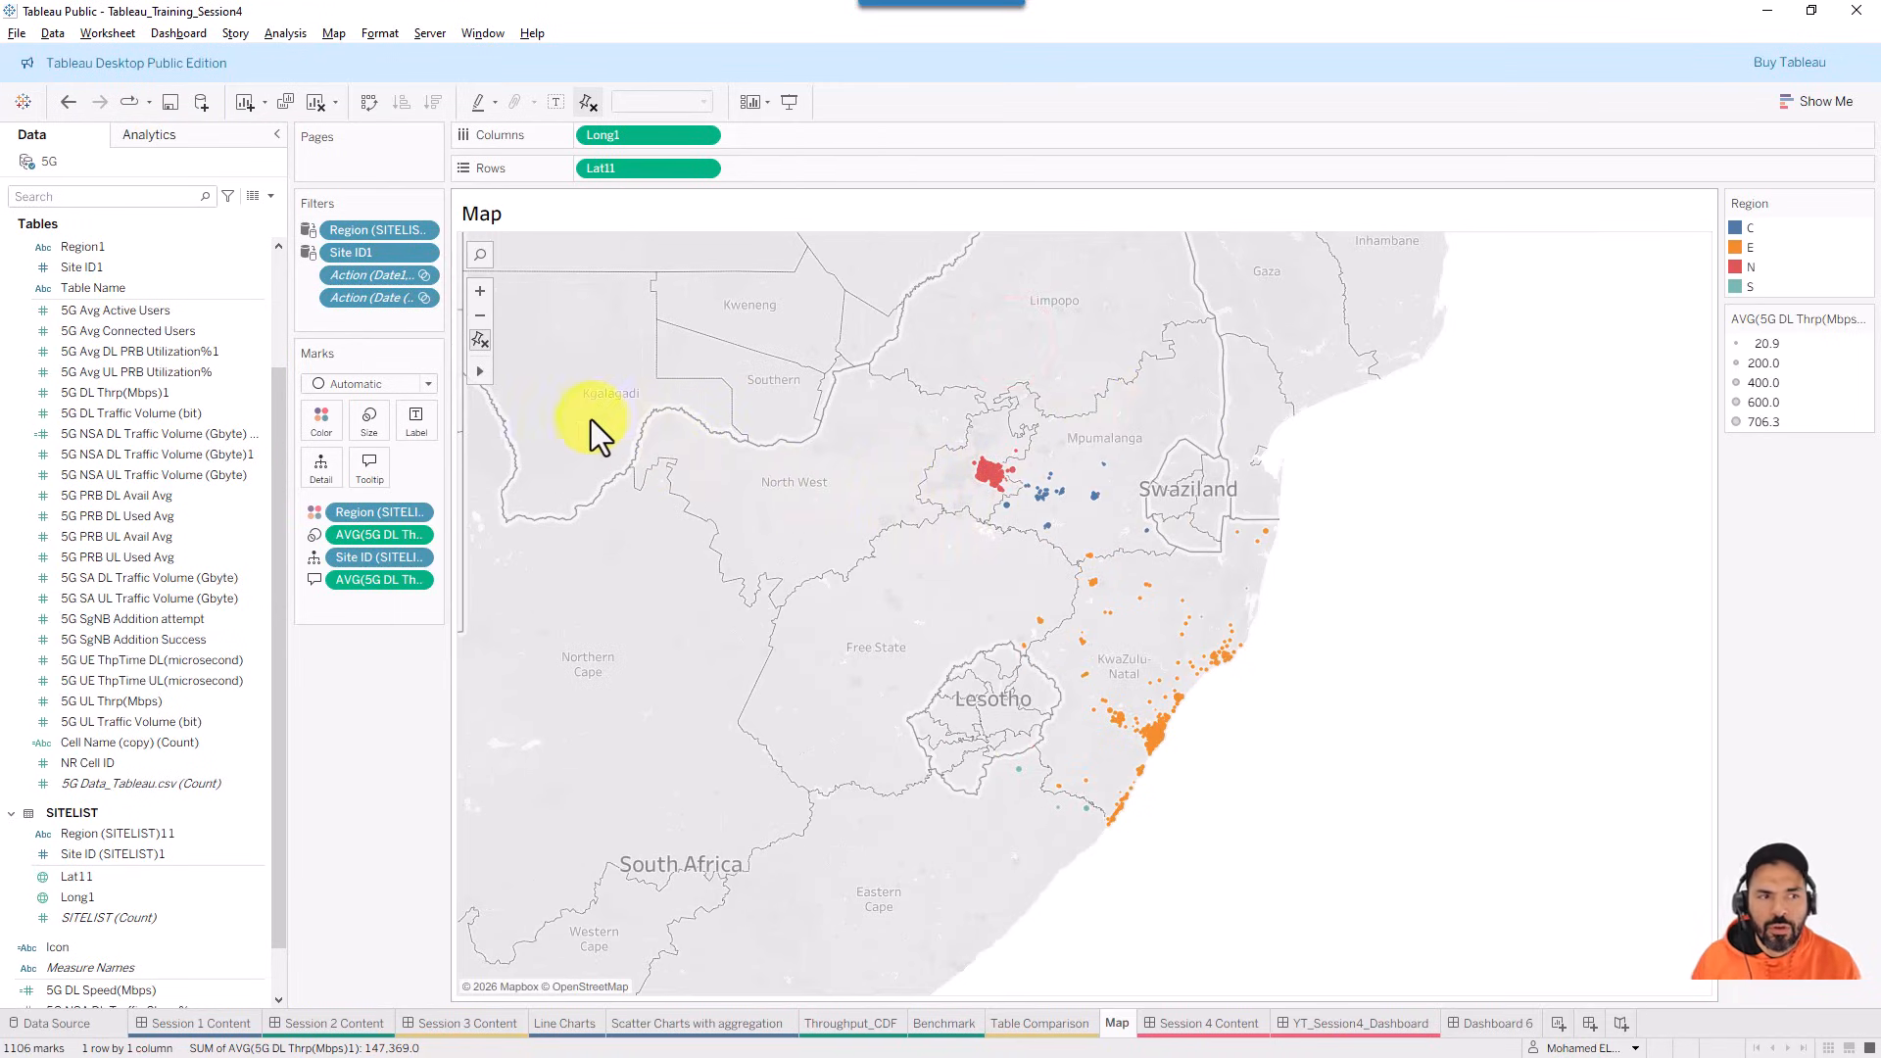
click(158, 201)
text(region)
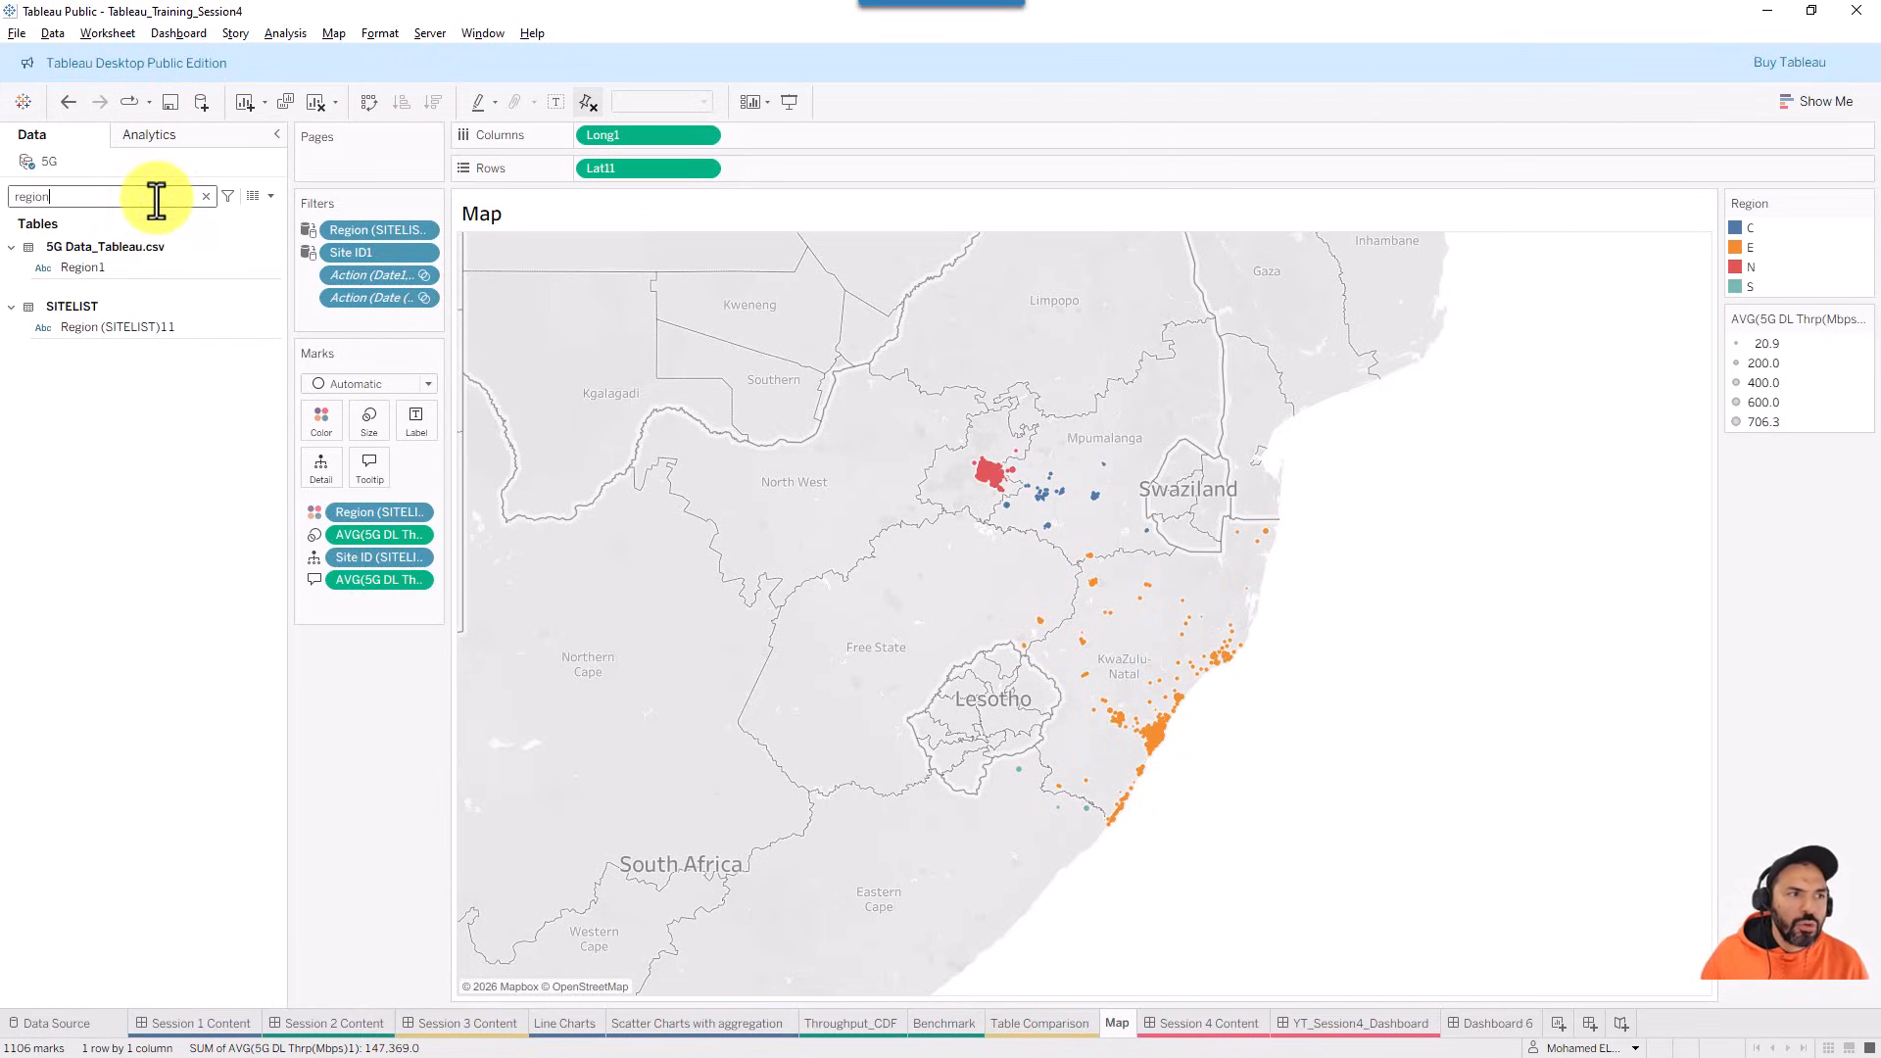
click(80, 272)
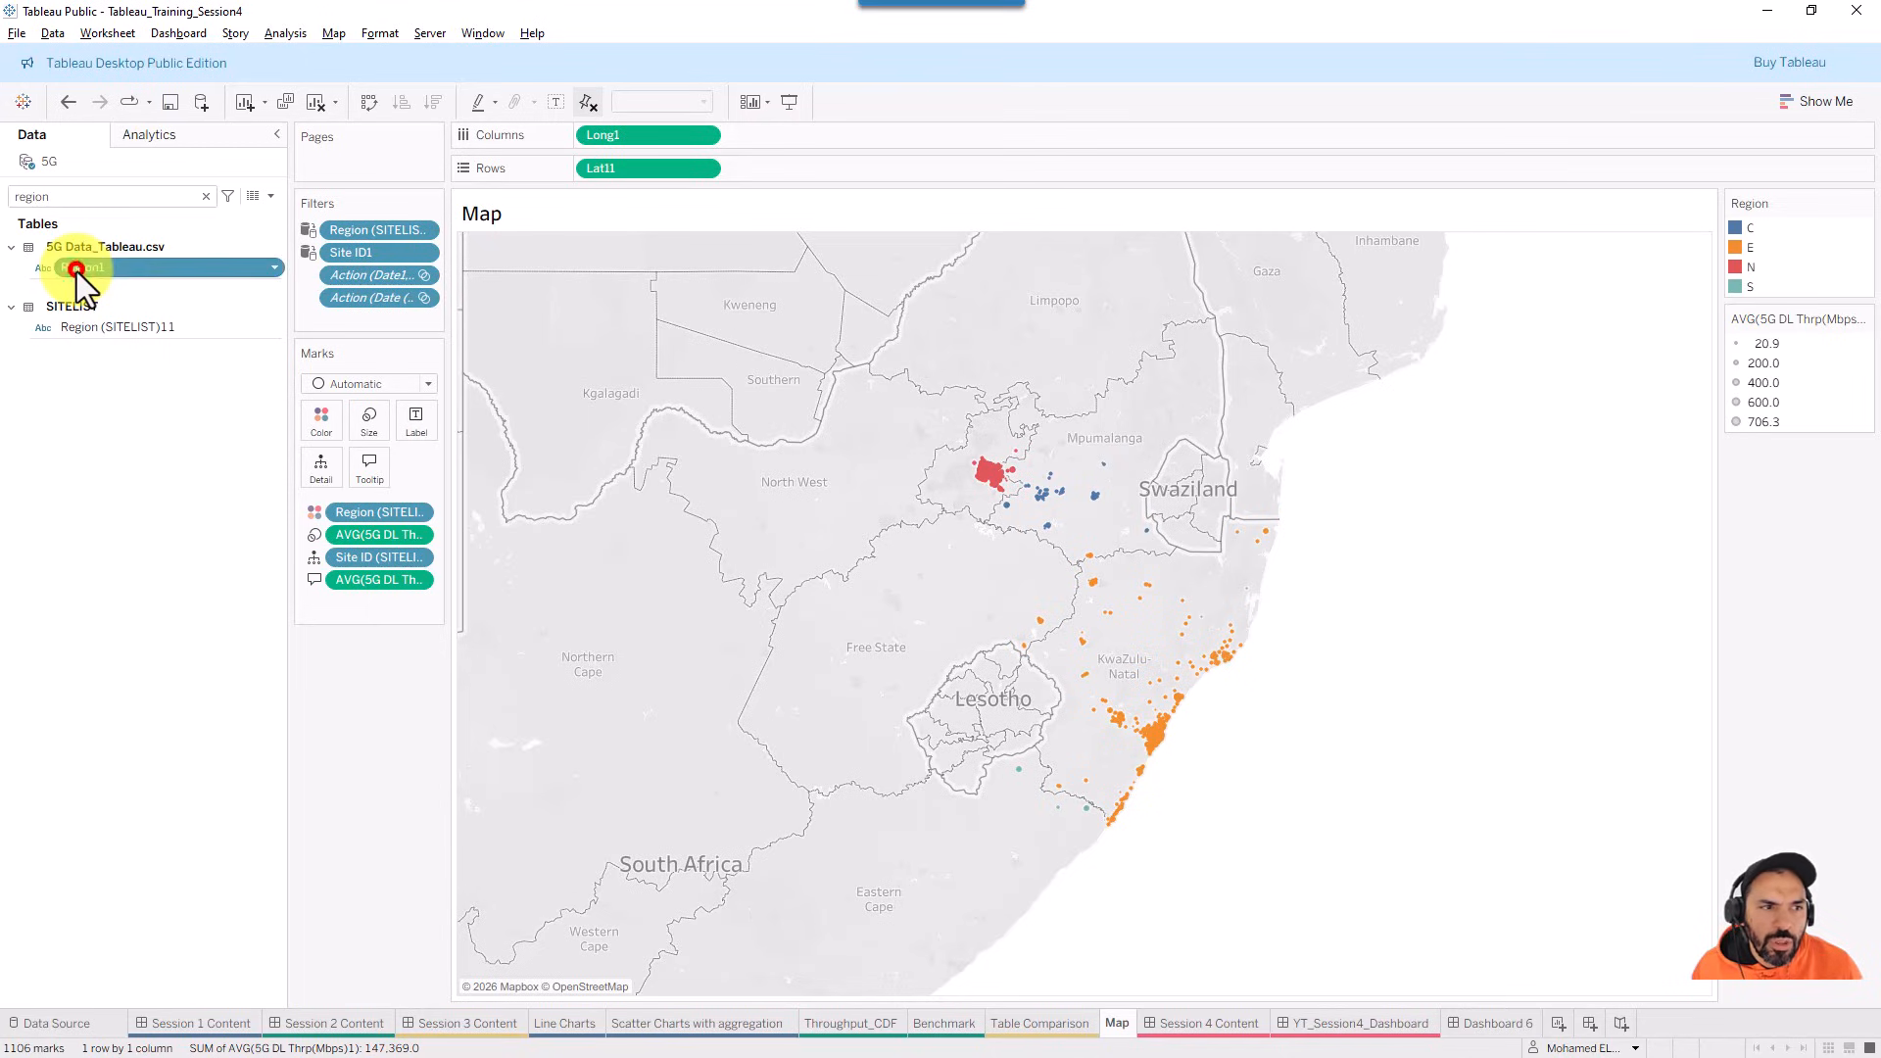
drag(77, 272, 338, 326)
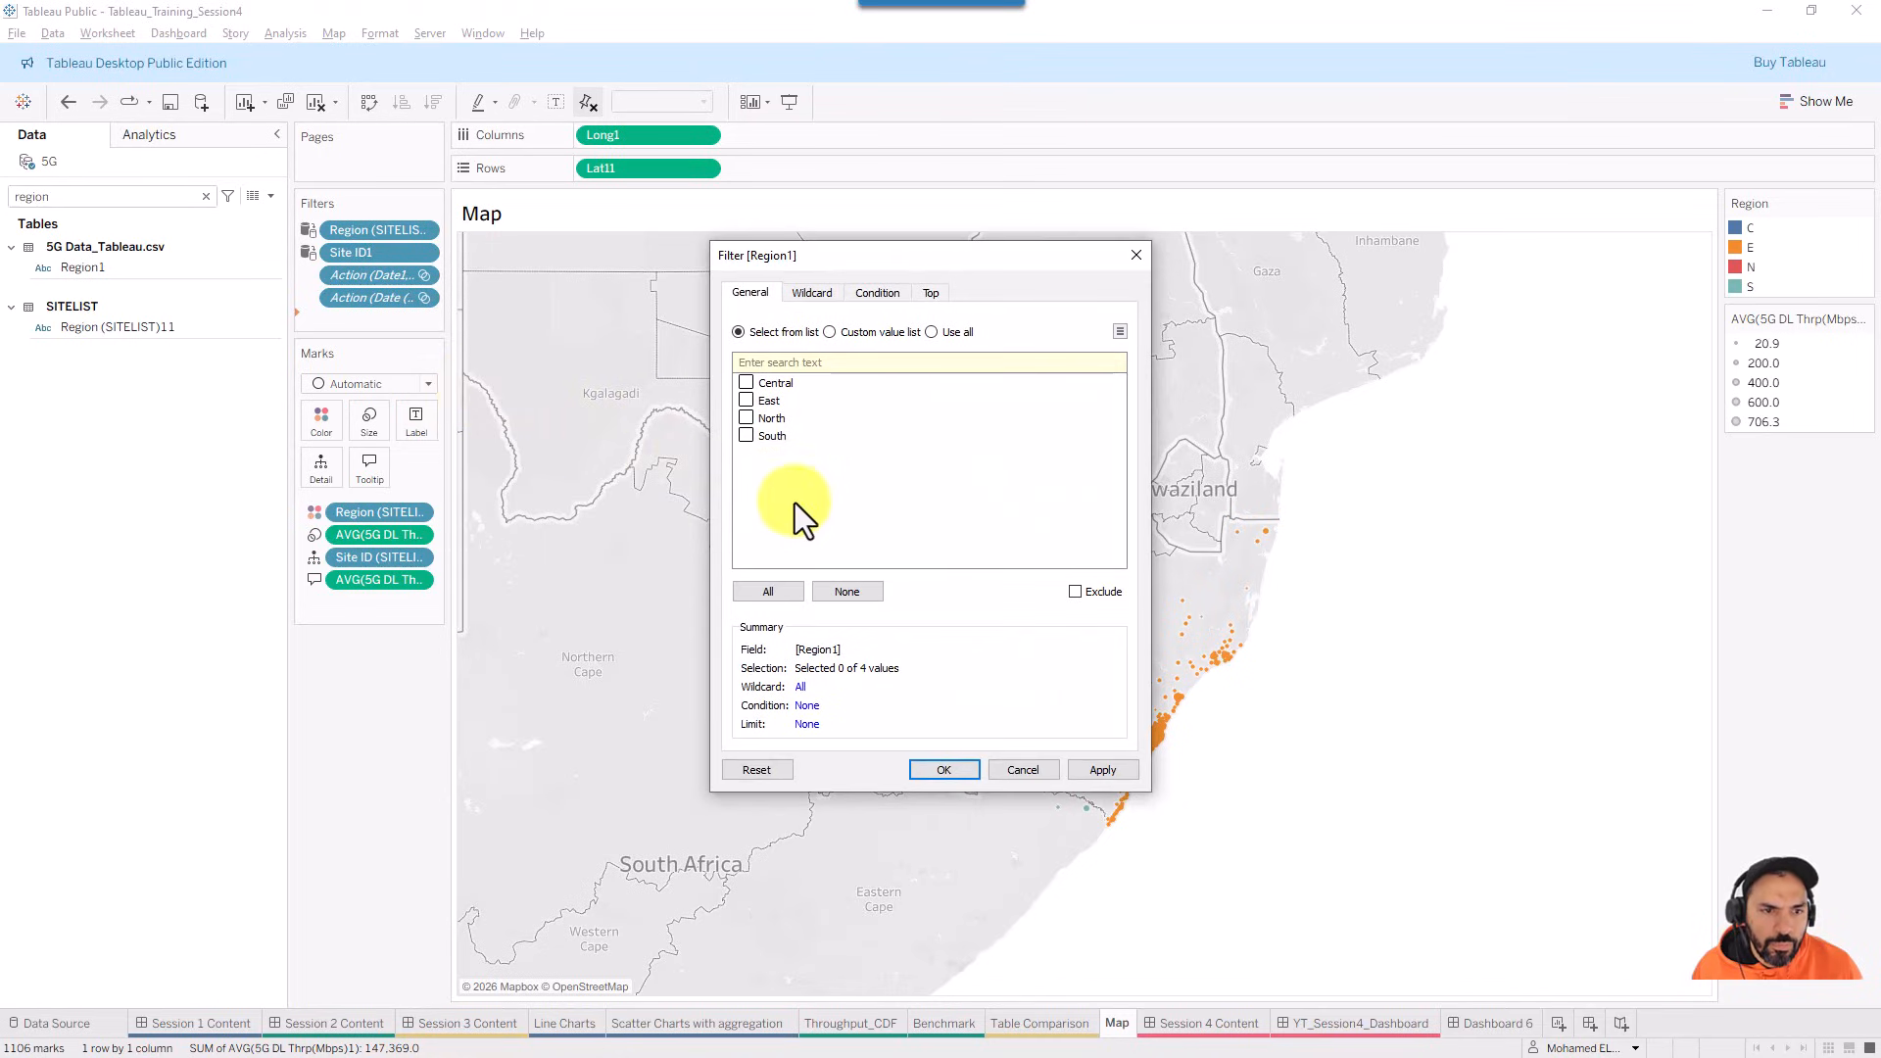
click(789, 589)
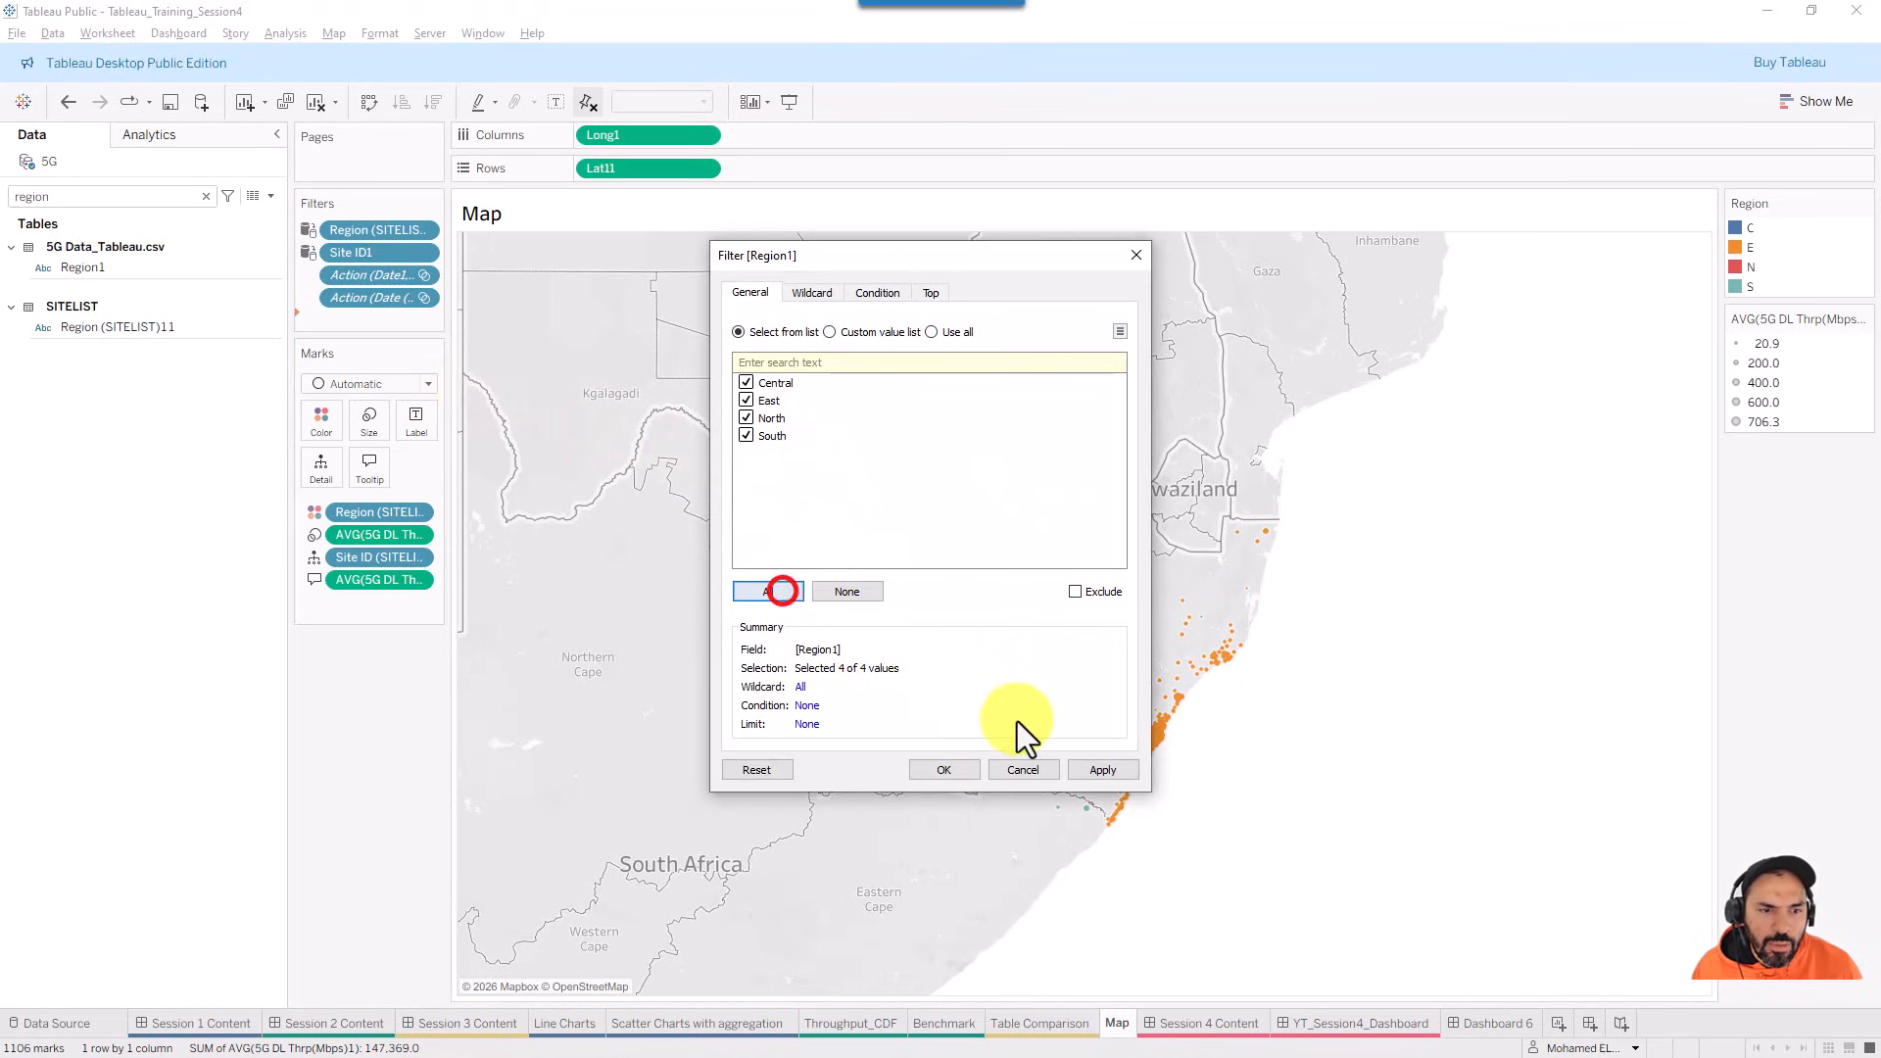
click(1104, 772)
click(940, 768)
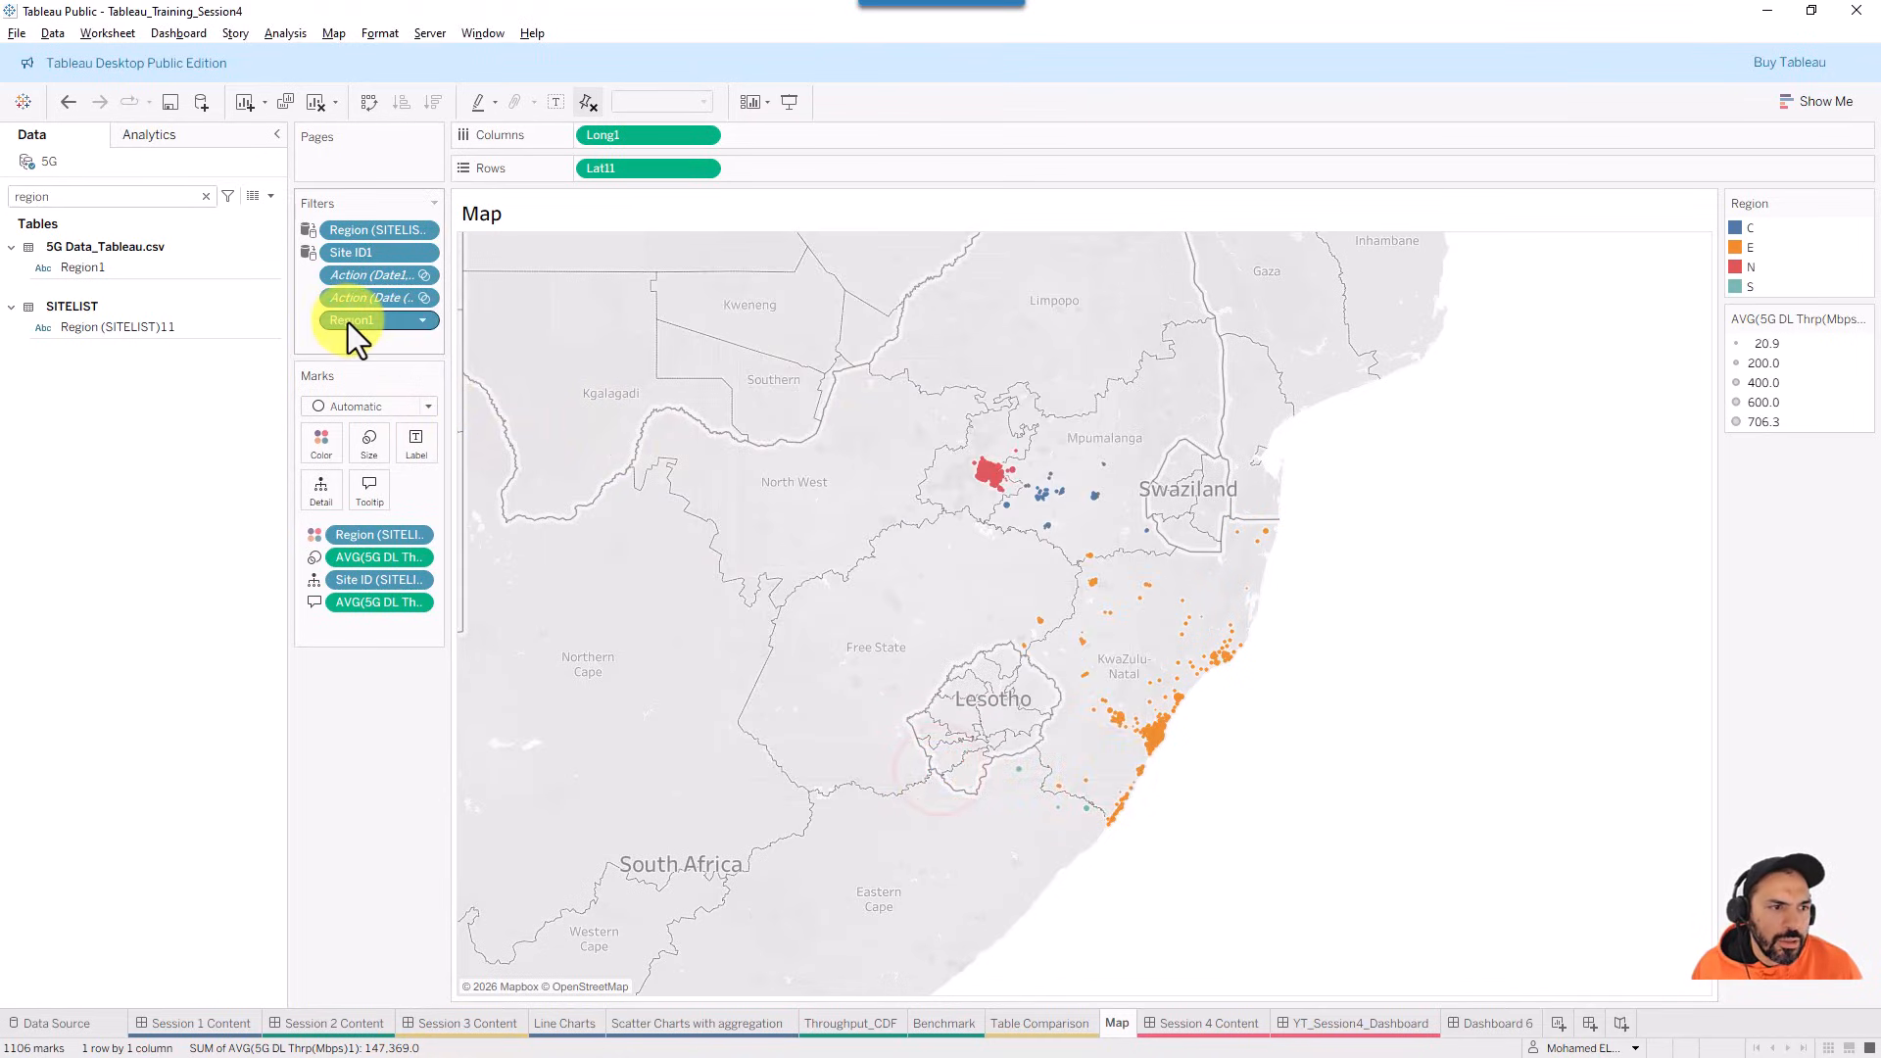
- Review the settings and options of the new Region1 filter on the Map worksheet
right_click(349, 321)
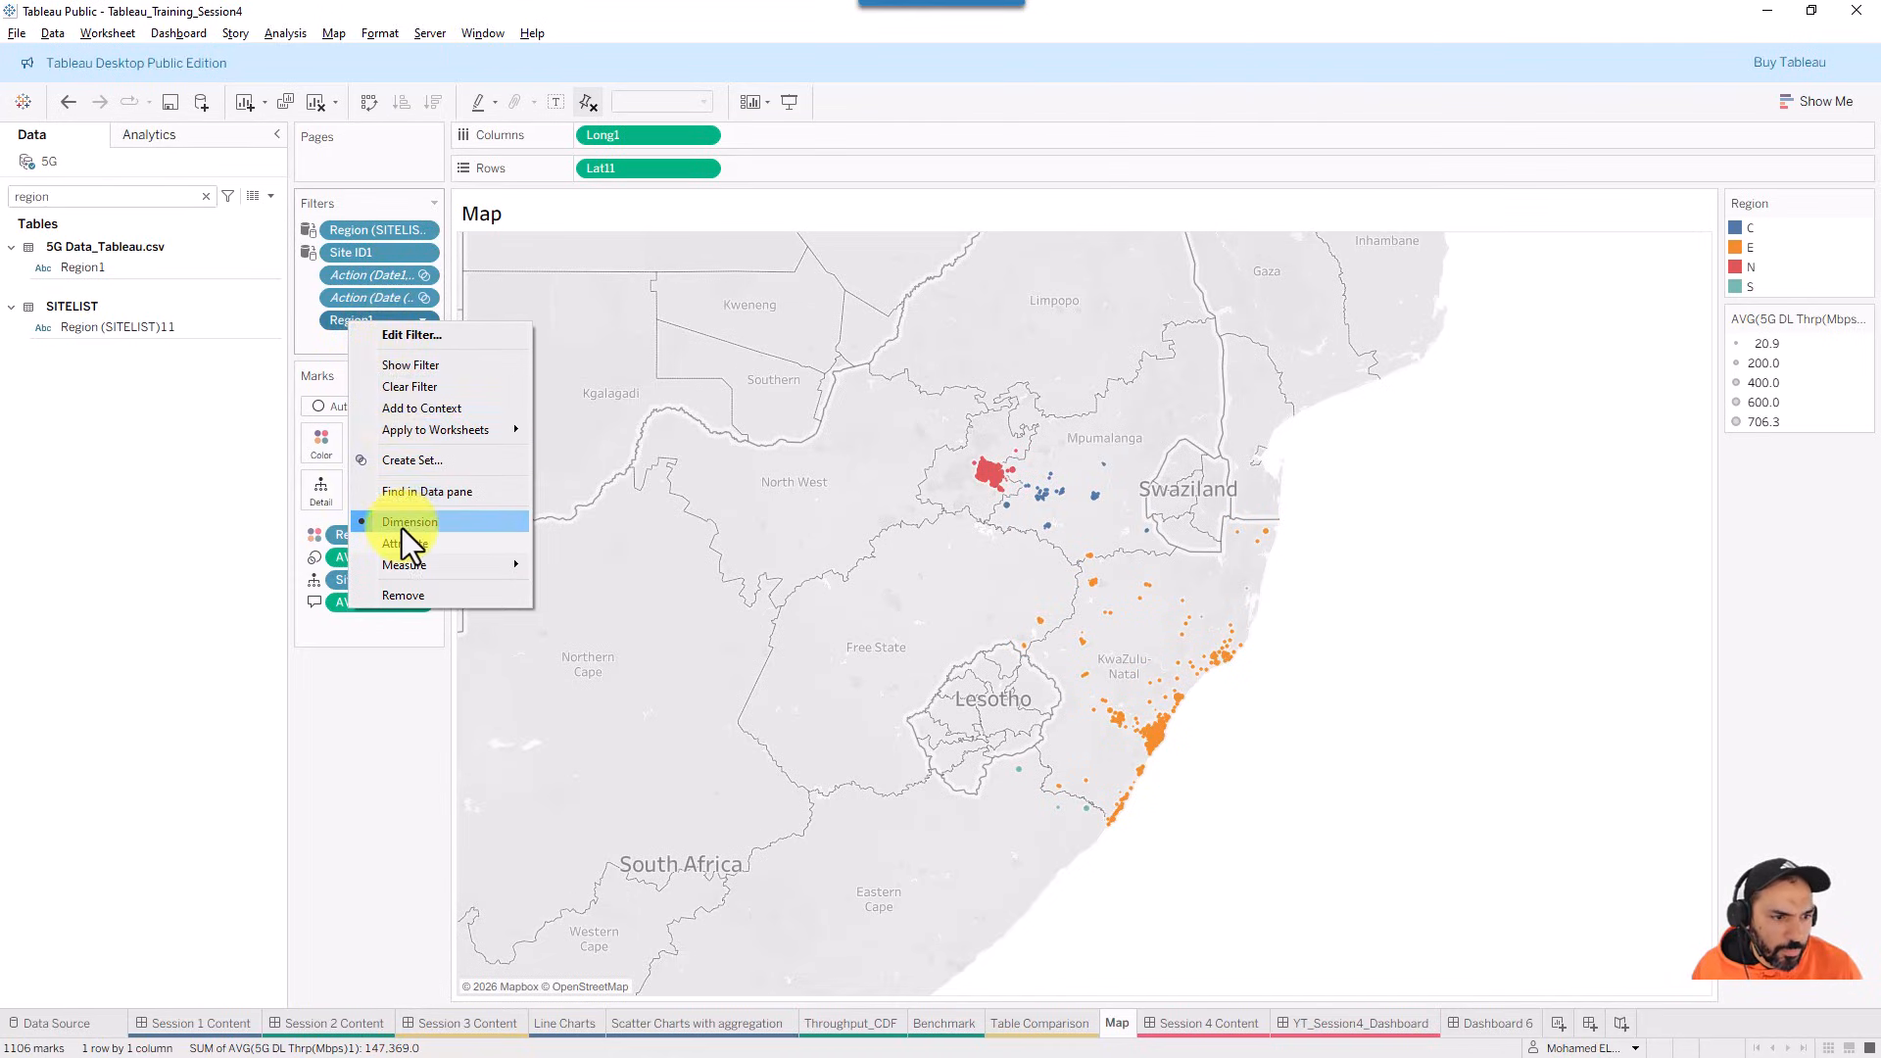
click(424, 338)
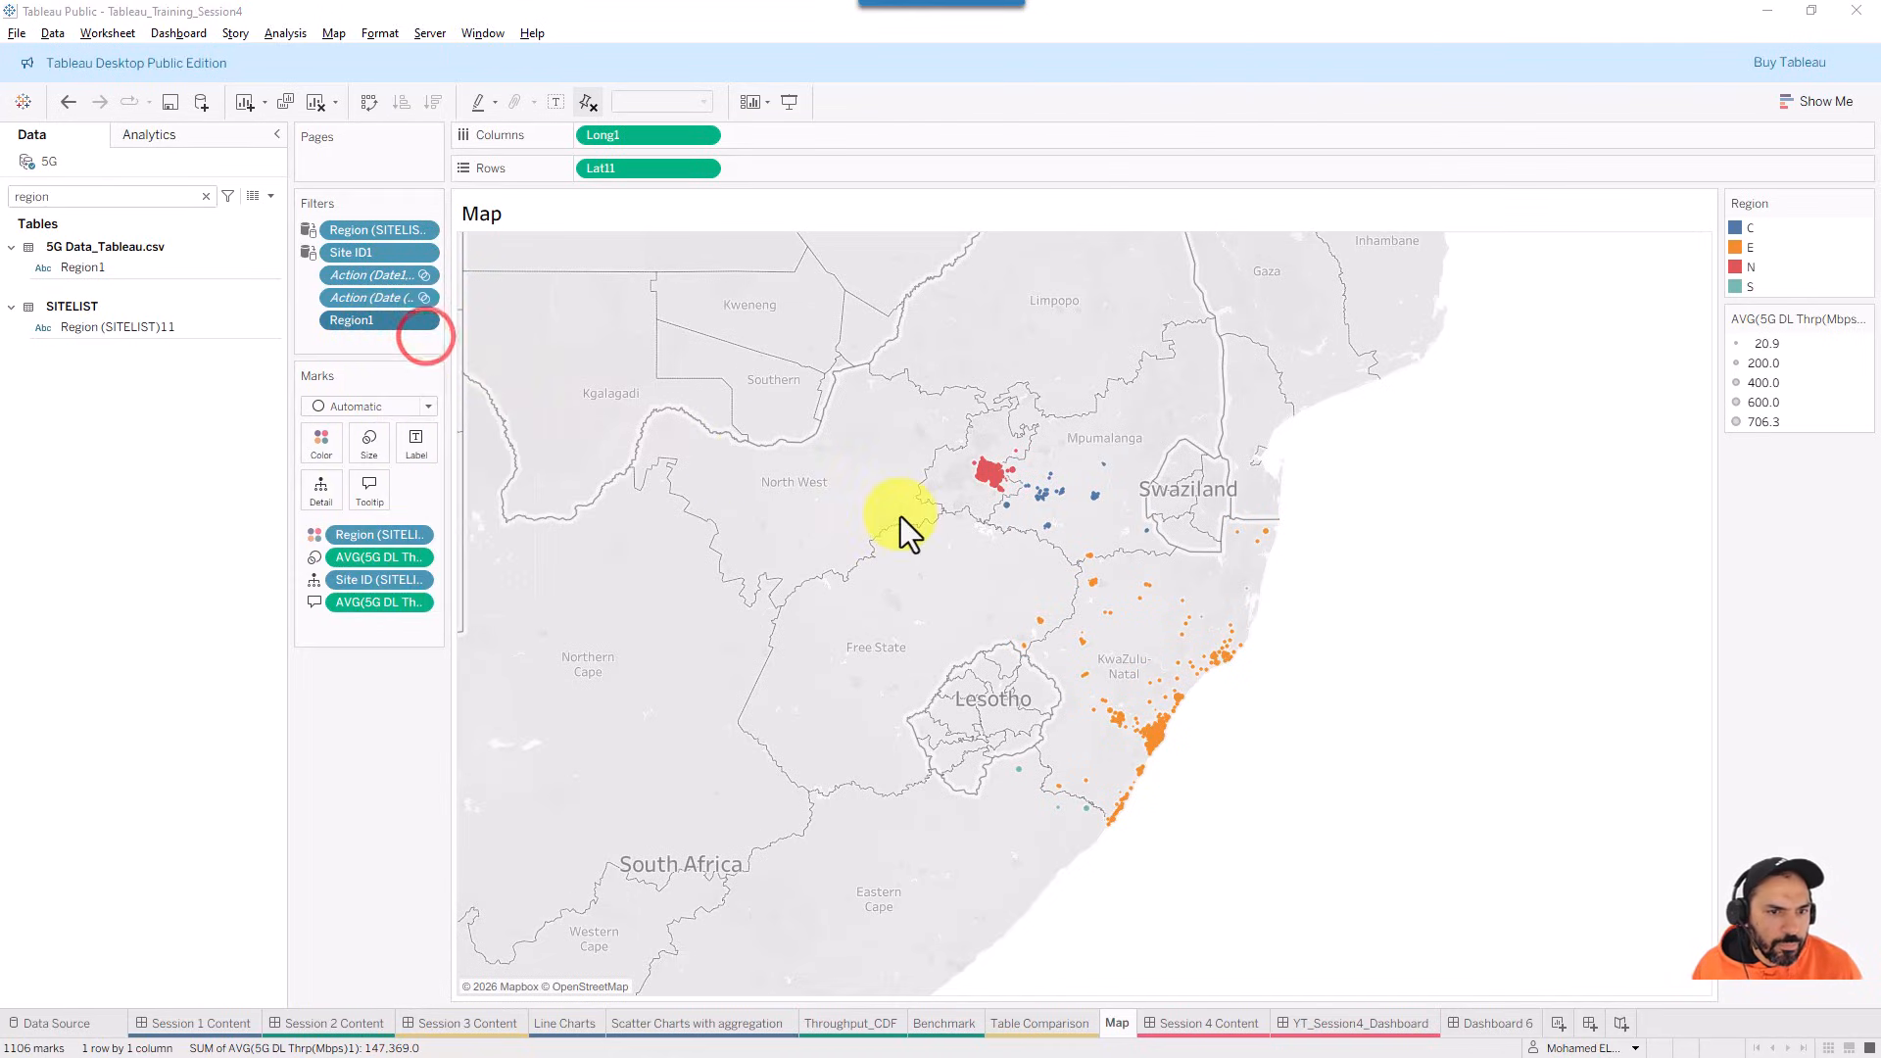
click(944, 769)
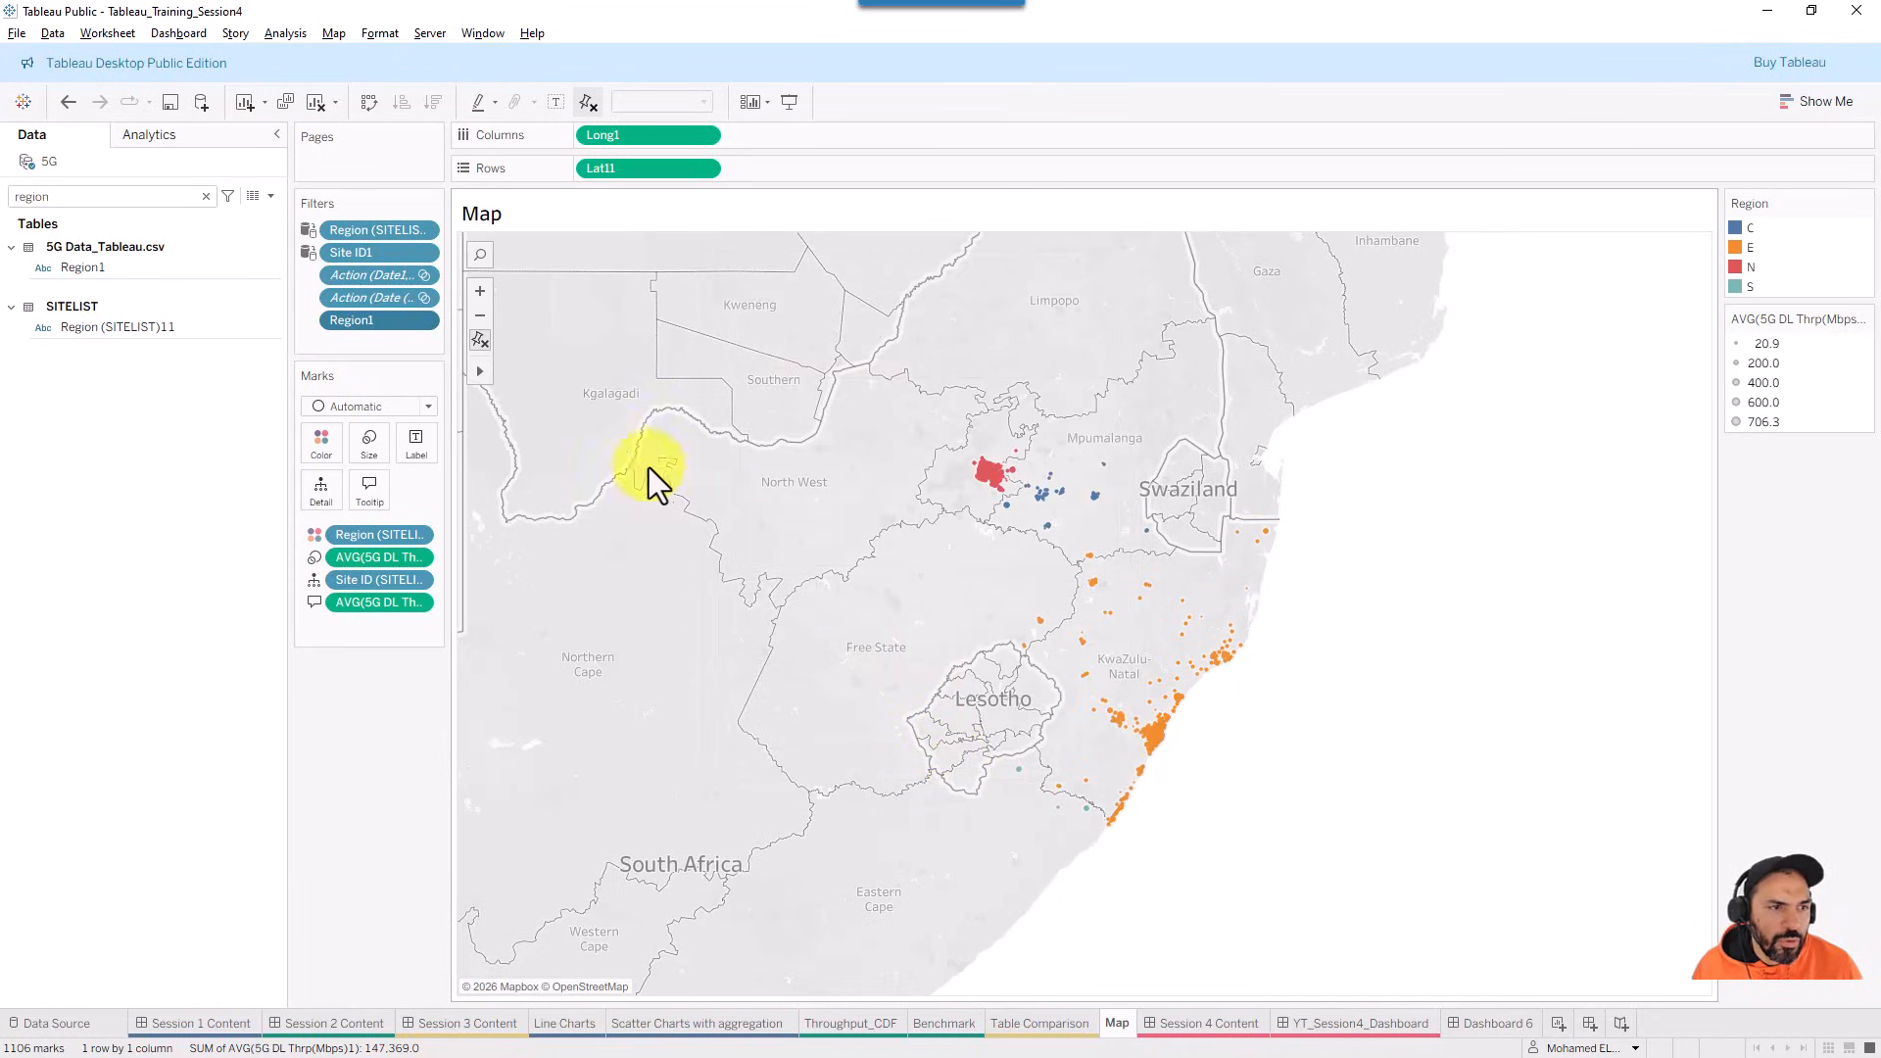
right_click(373, 323)
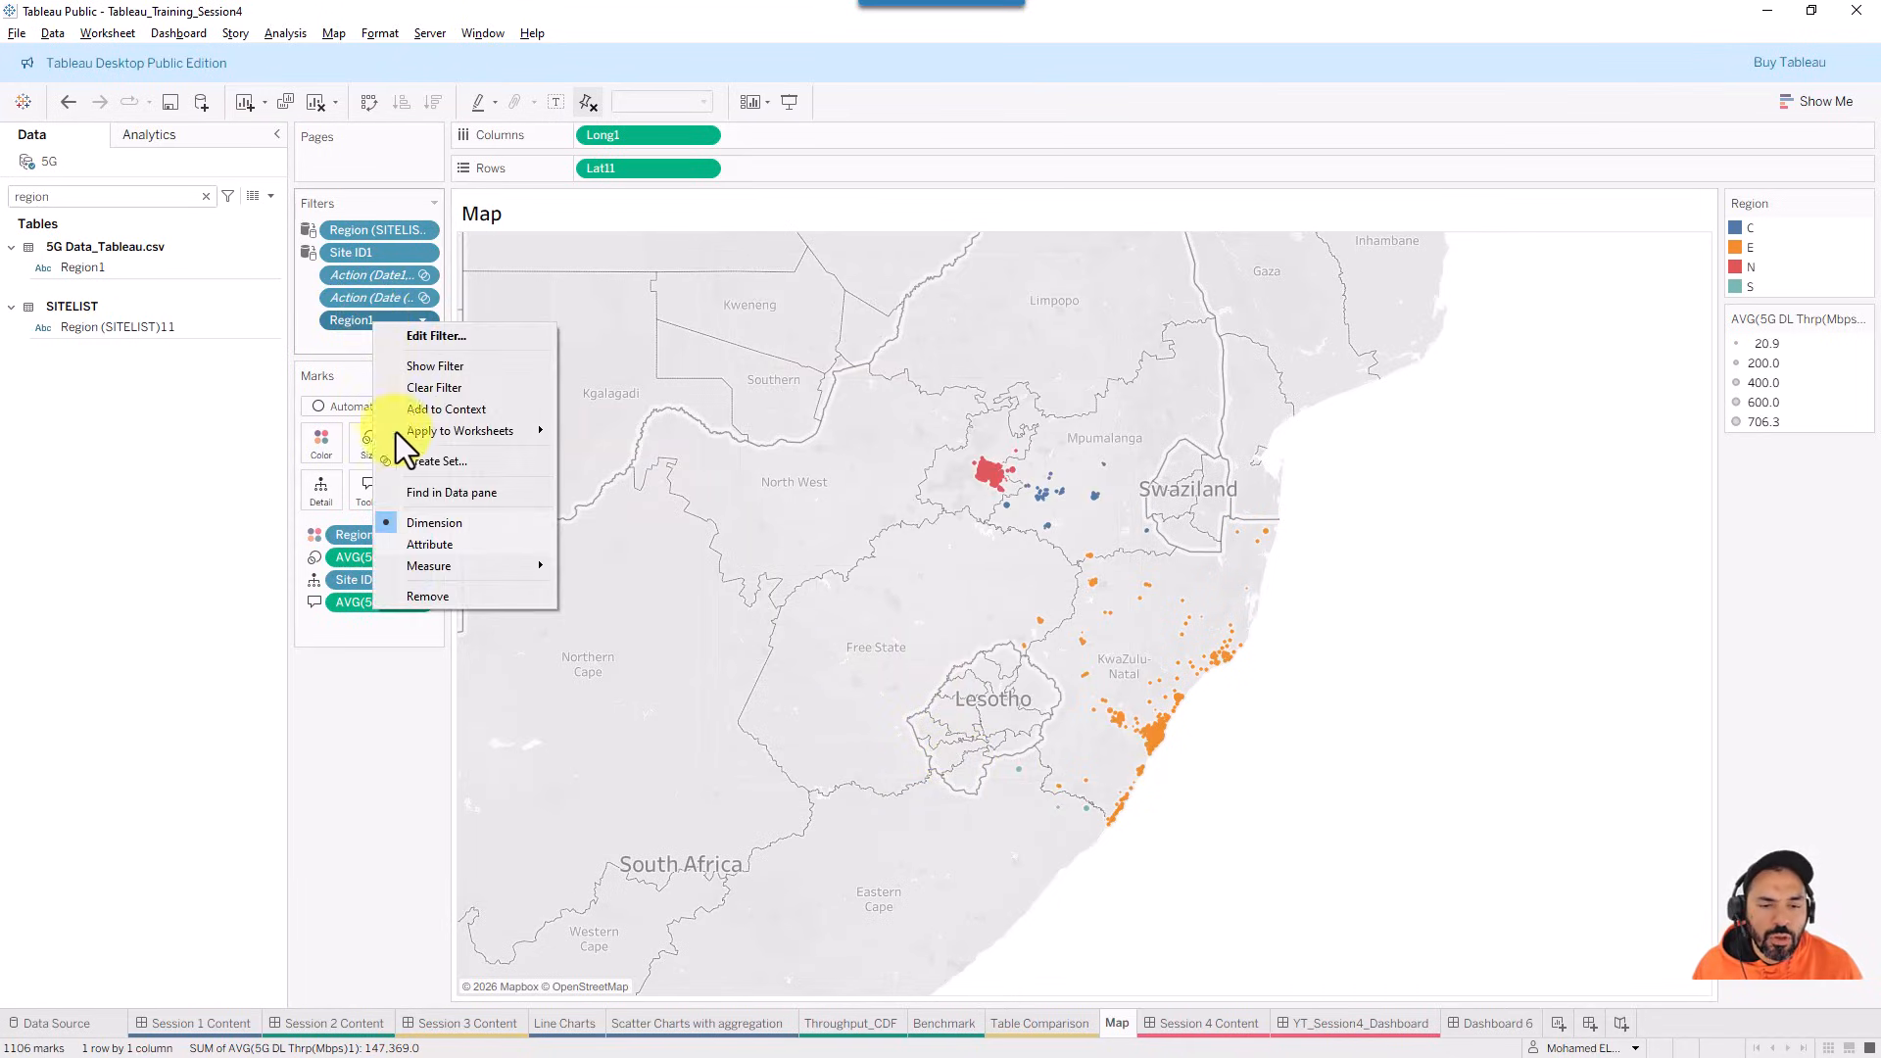
- Return to Dashboard 6 and show the Map's Region1 filter on the dashboard
click(1499, 1026)
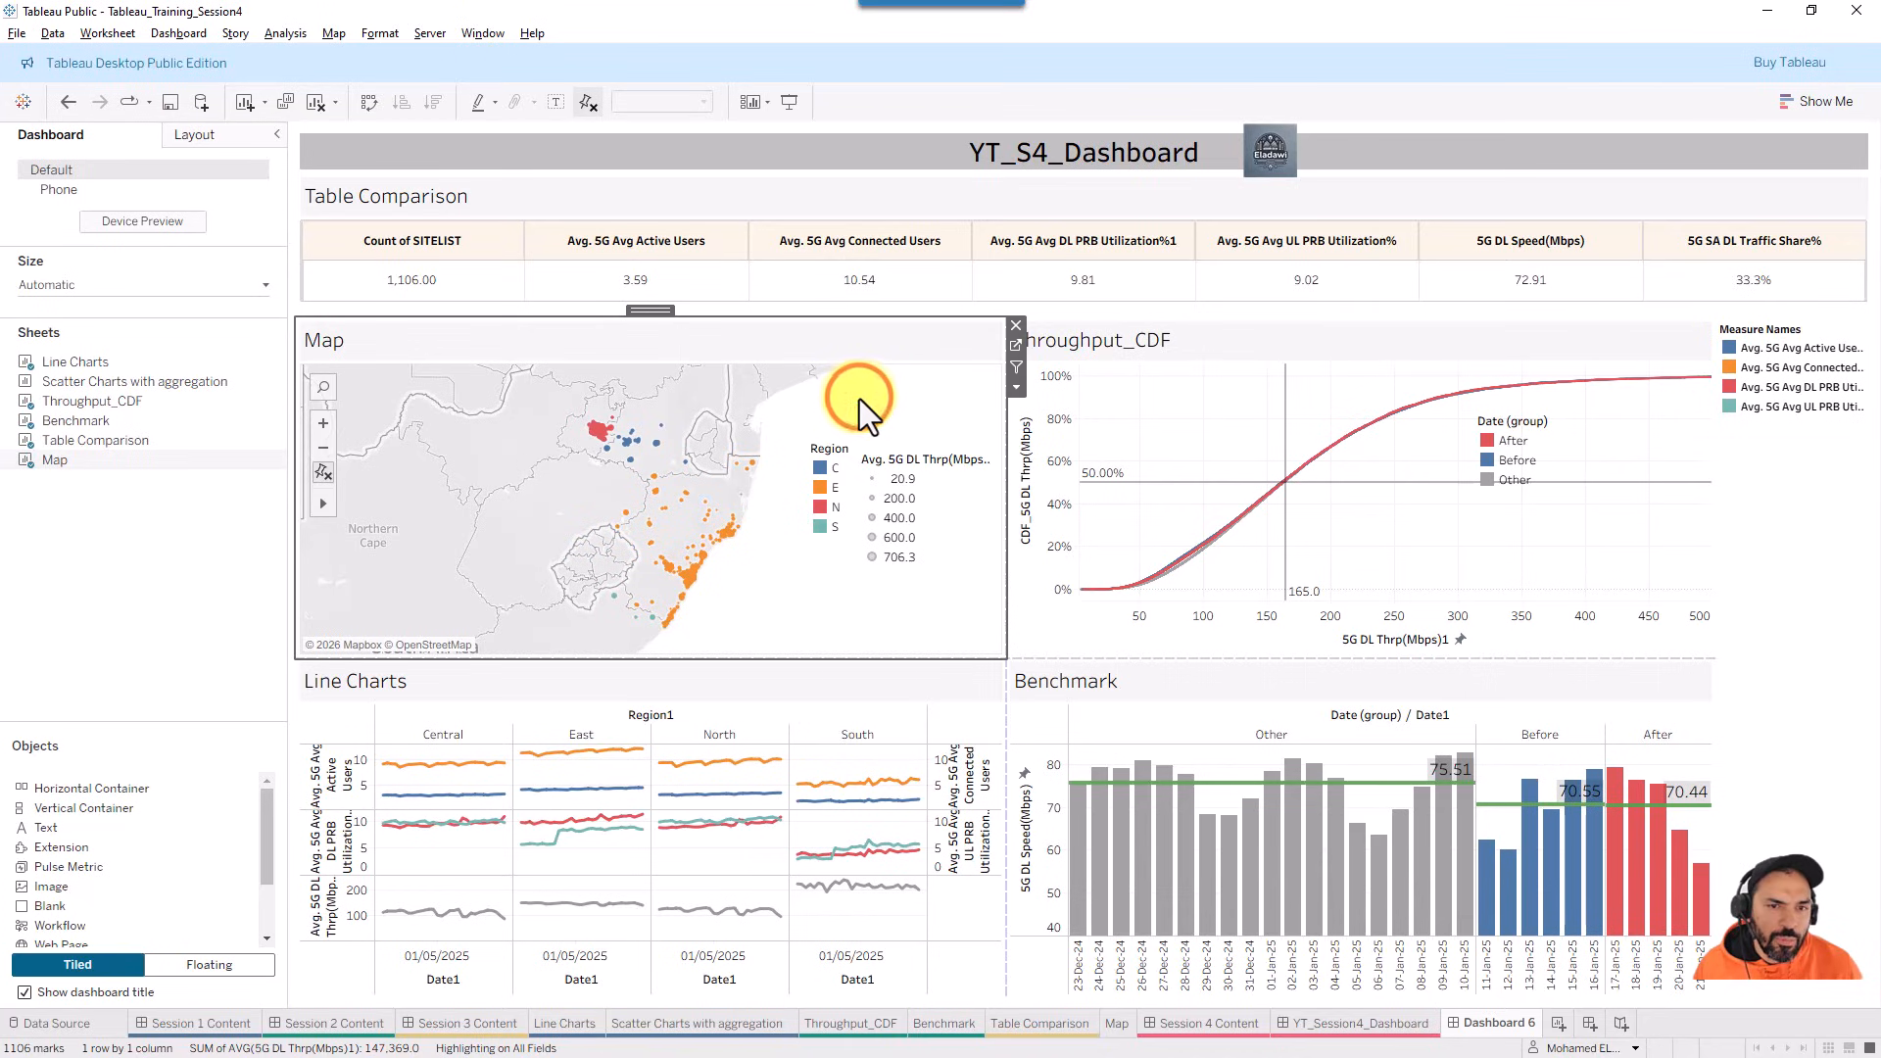
click(1014, 390)
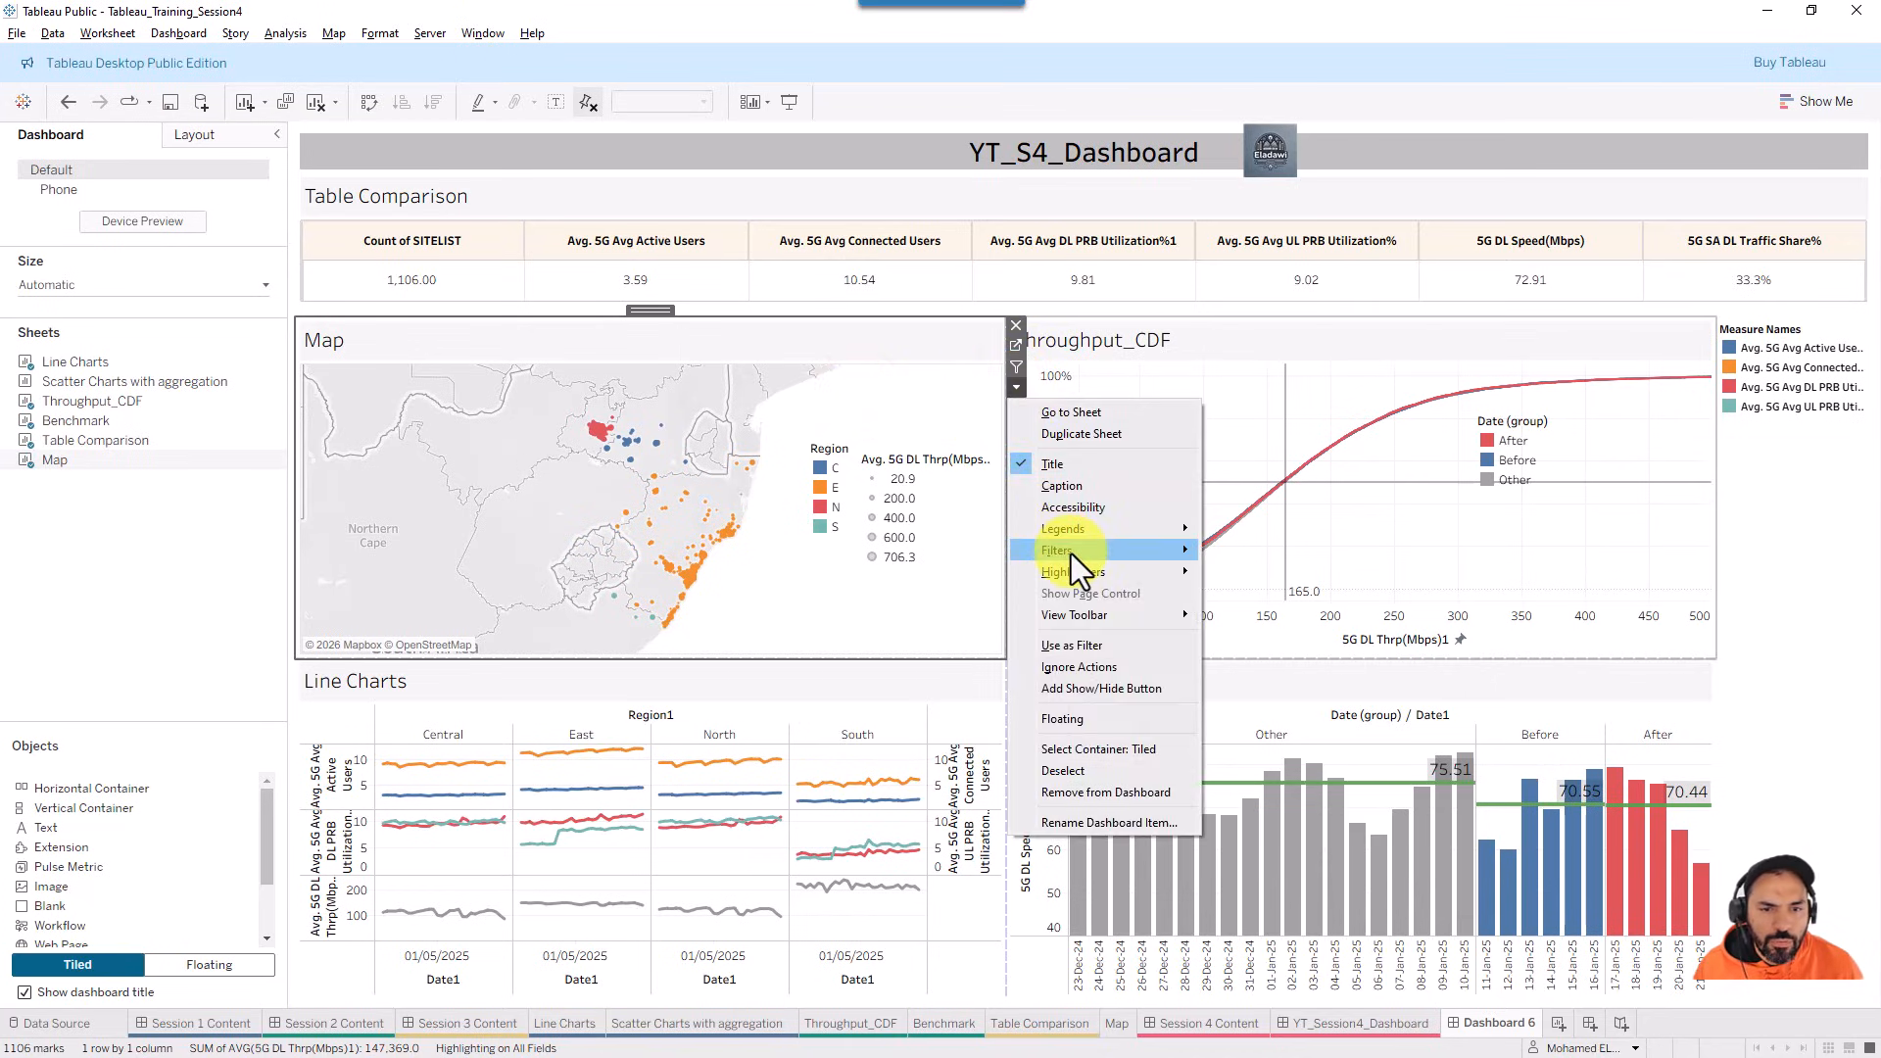
mouse_move(1072, 554)
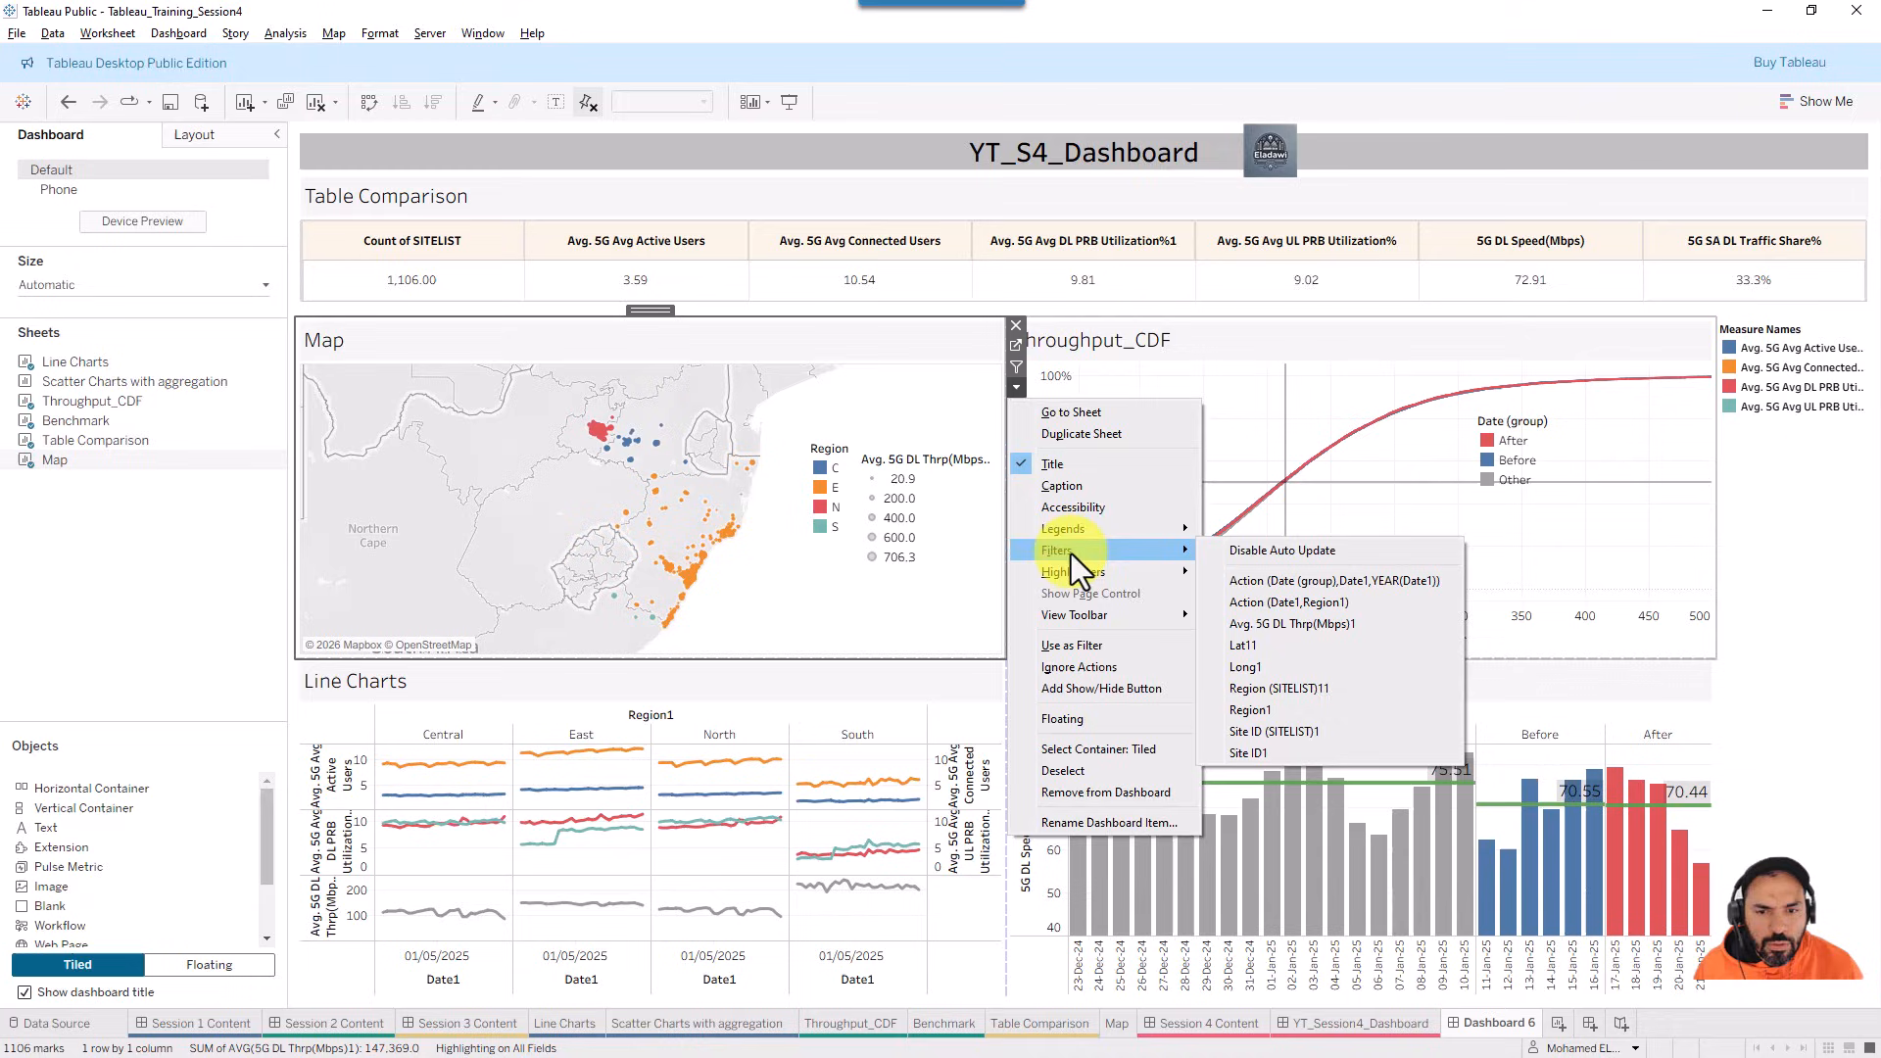
click(1267, 711)
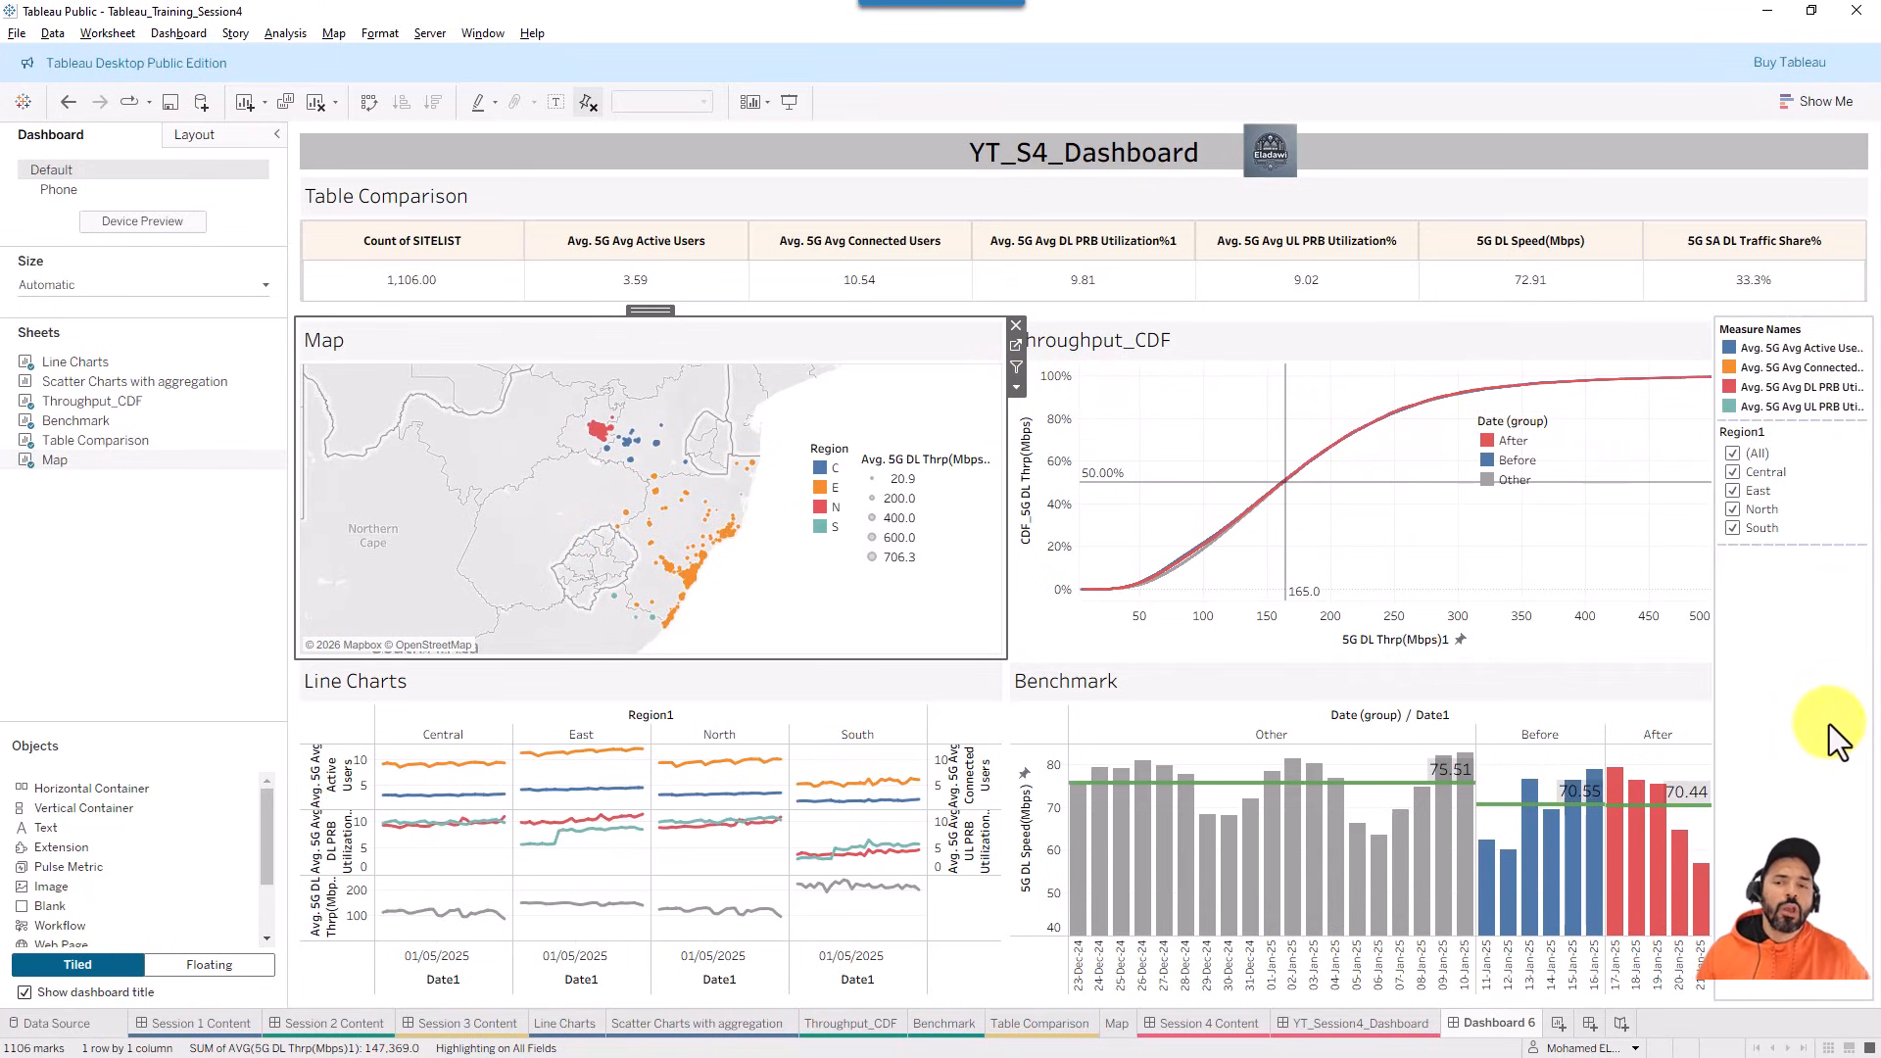
- Test the Region1 filter by limiting the Map to Central, and restore all regions
click(1729, 457)
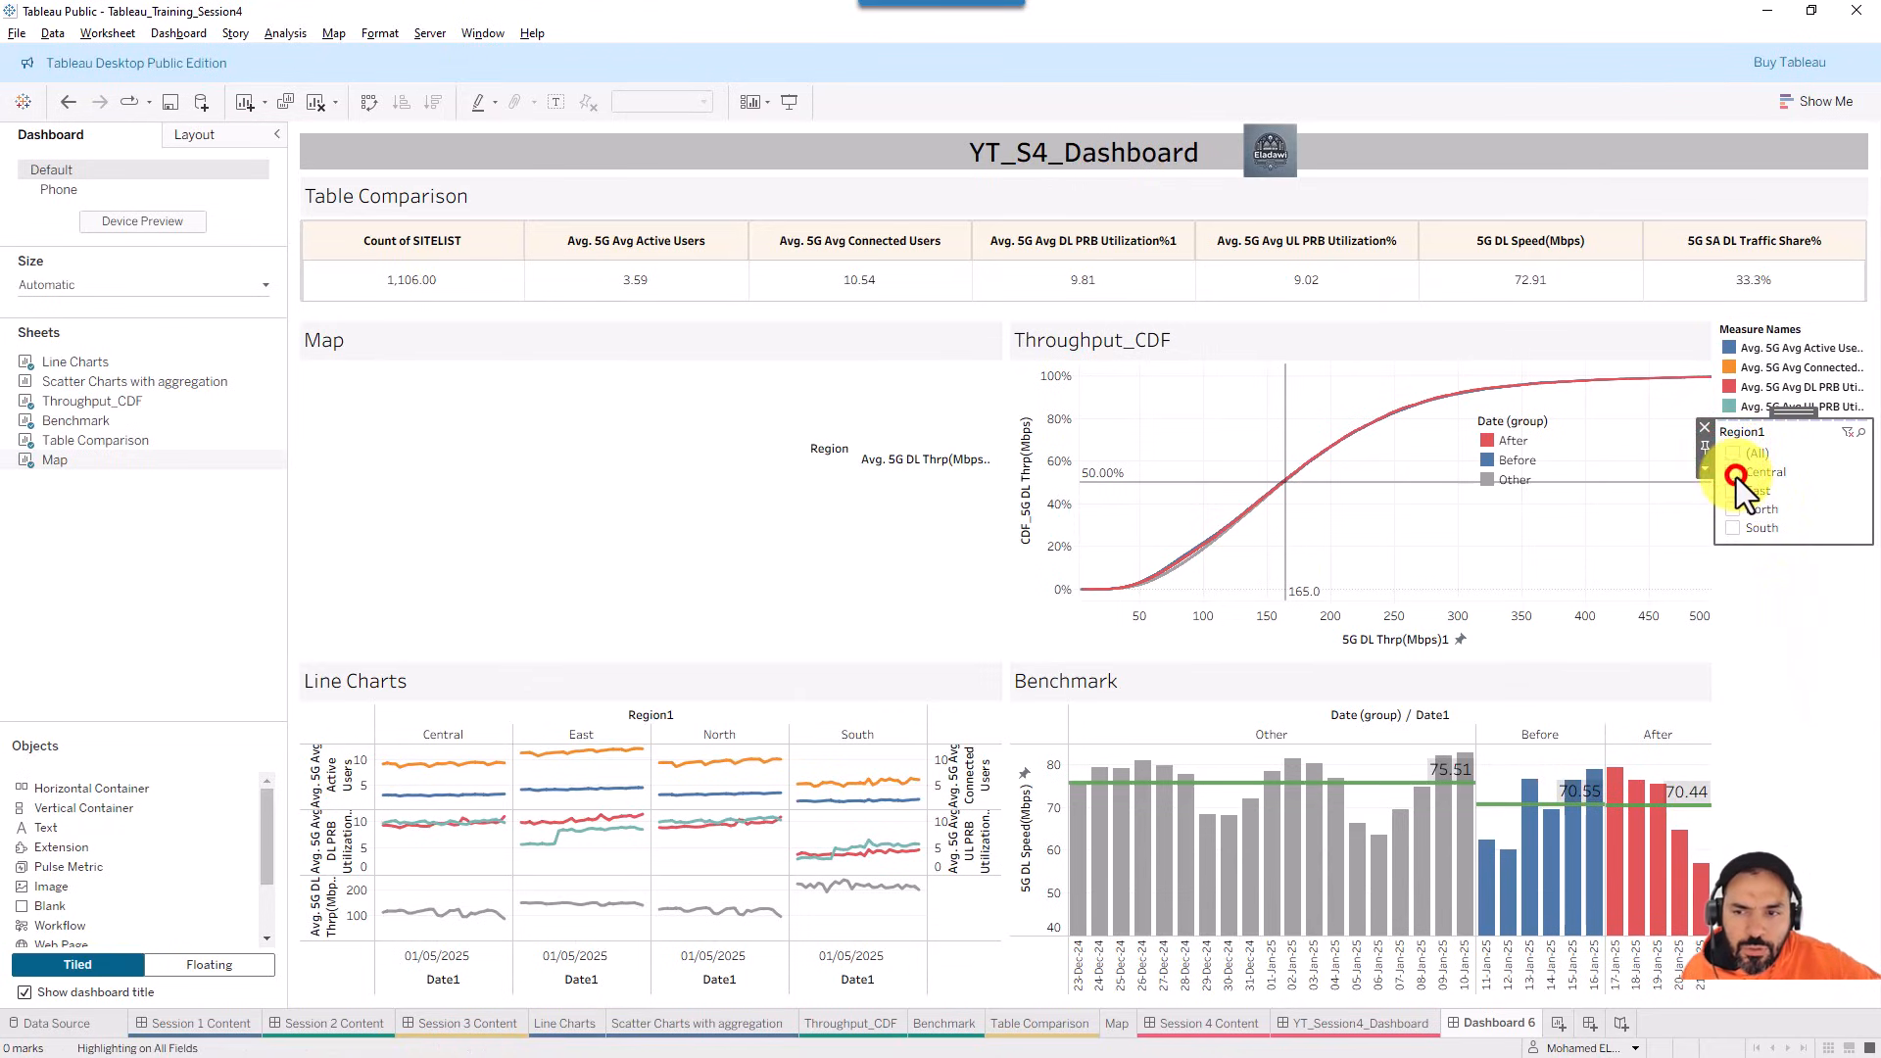
click(1733, 473)
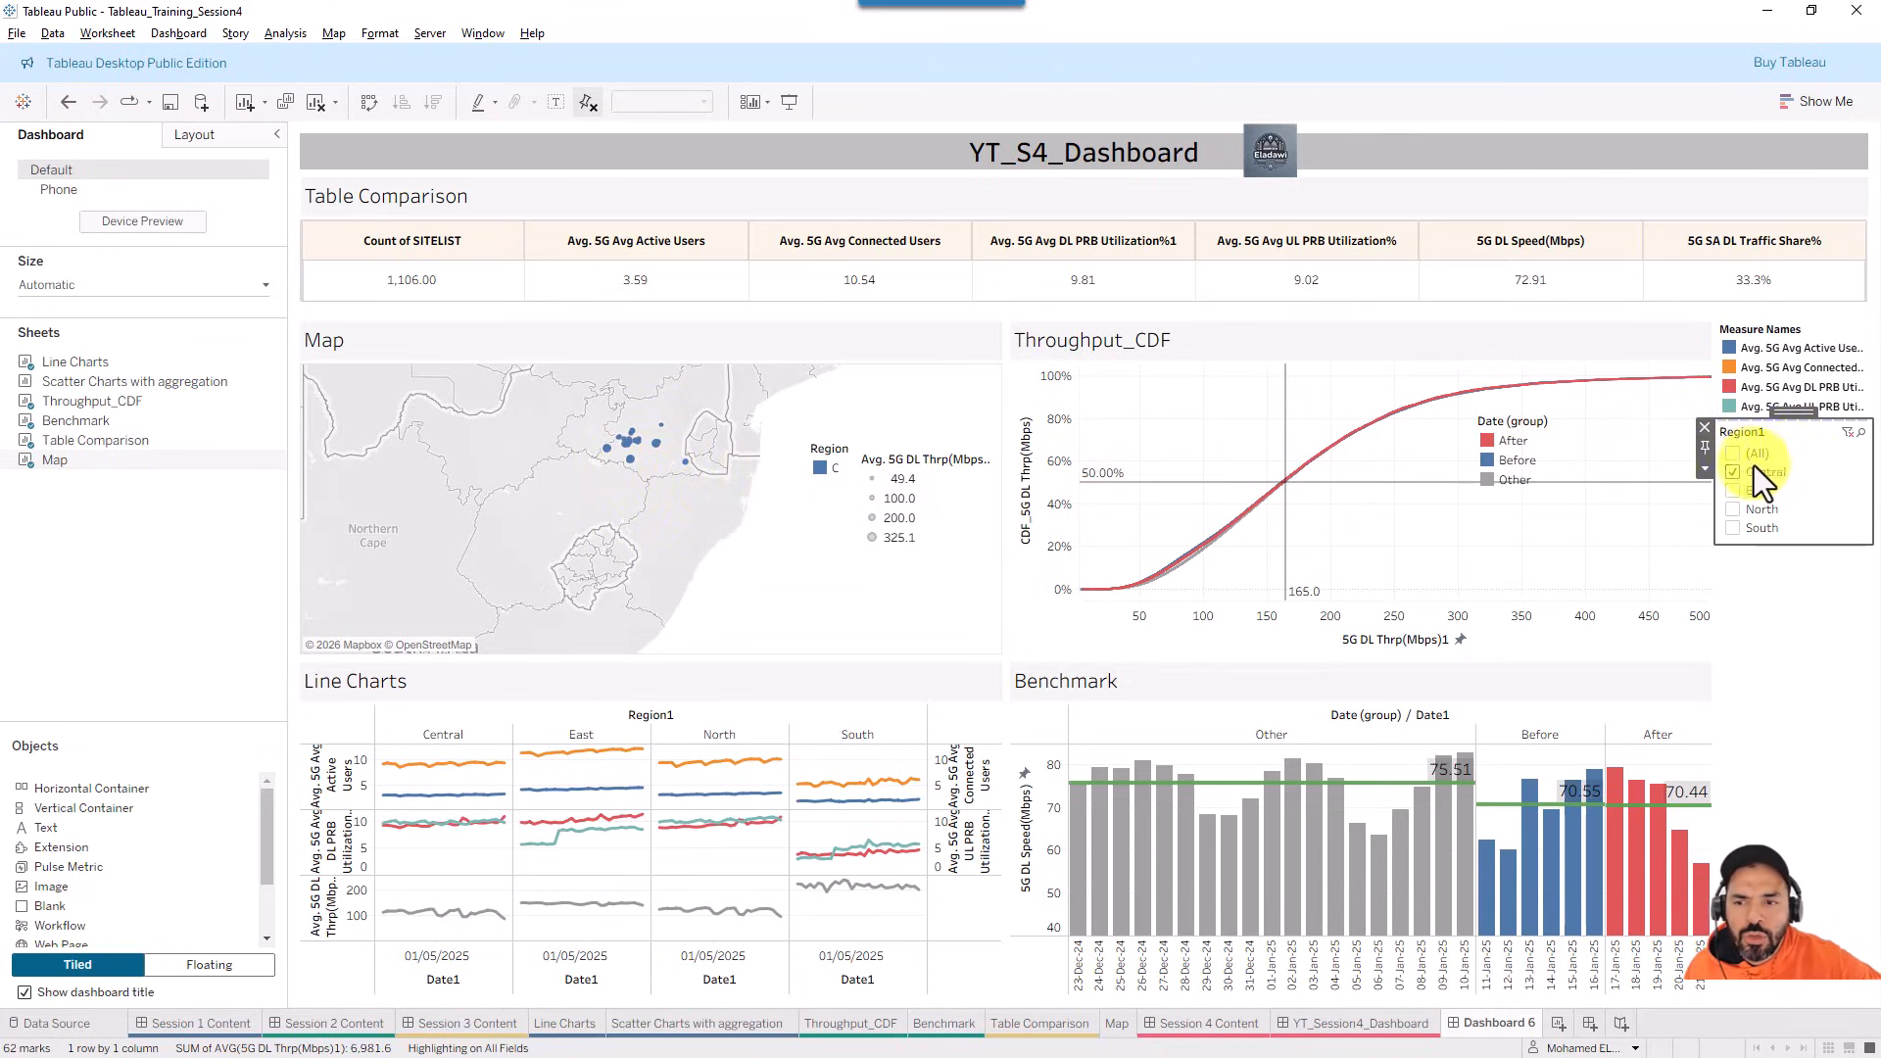
click(1729, 452)
click(1773, 615)
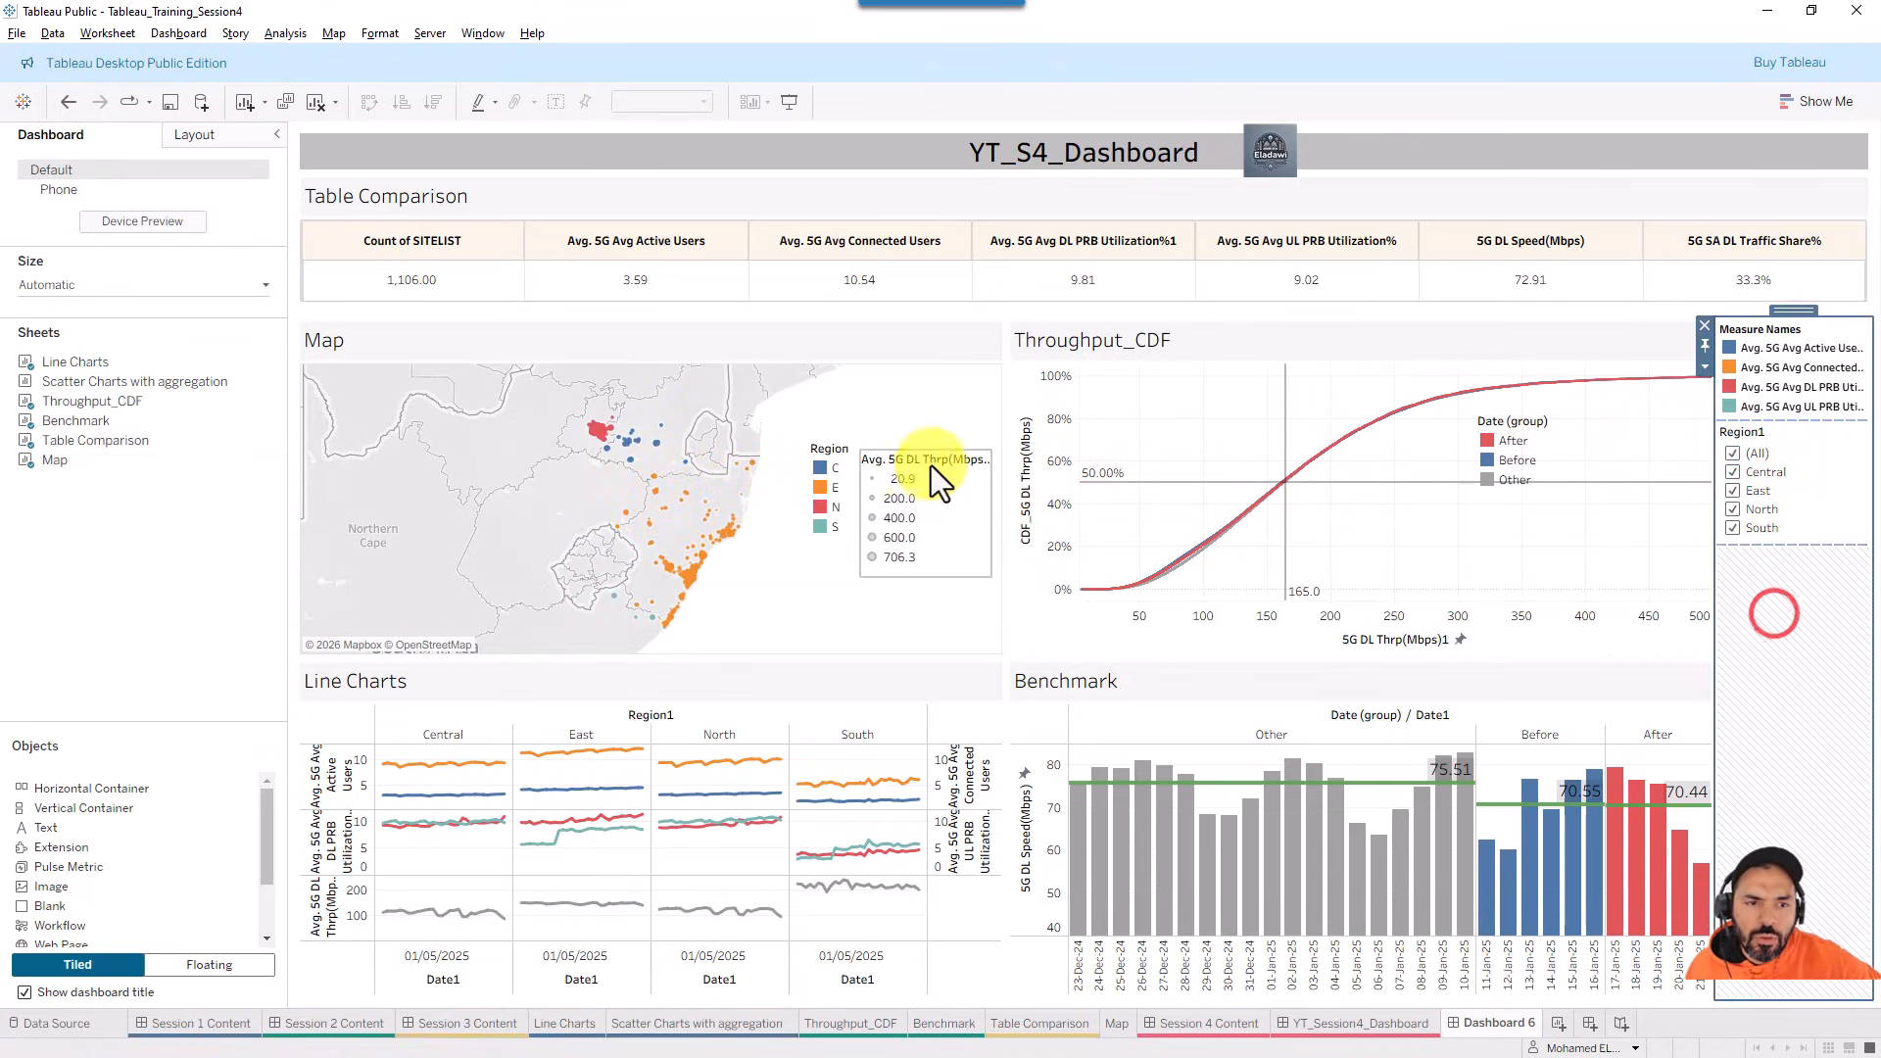
click(1825, 465)
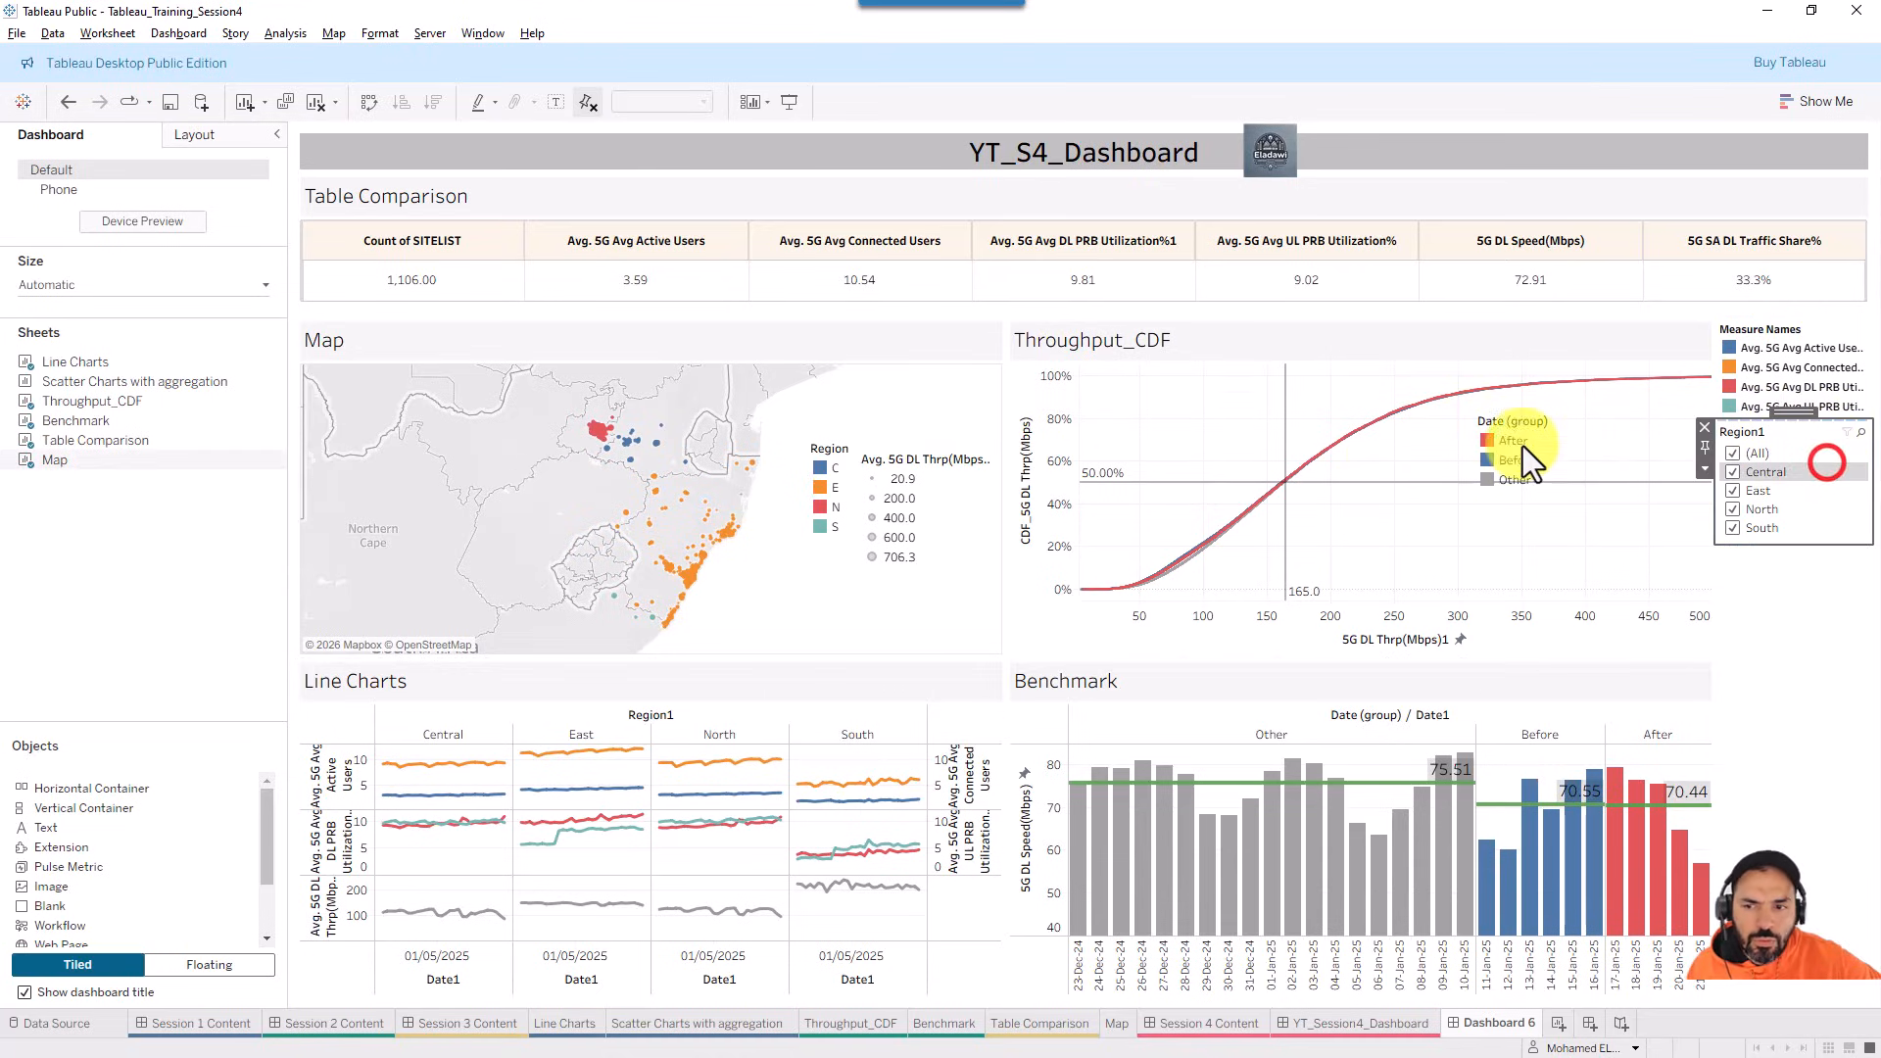
- Apply the Region1 filter to all worksheets using related data sources
click(1705, 471)
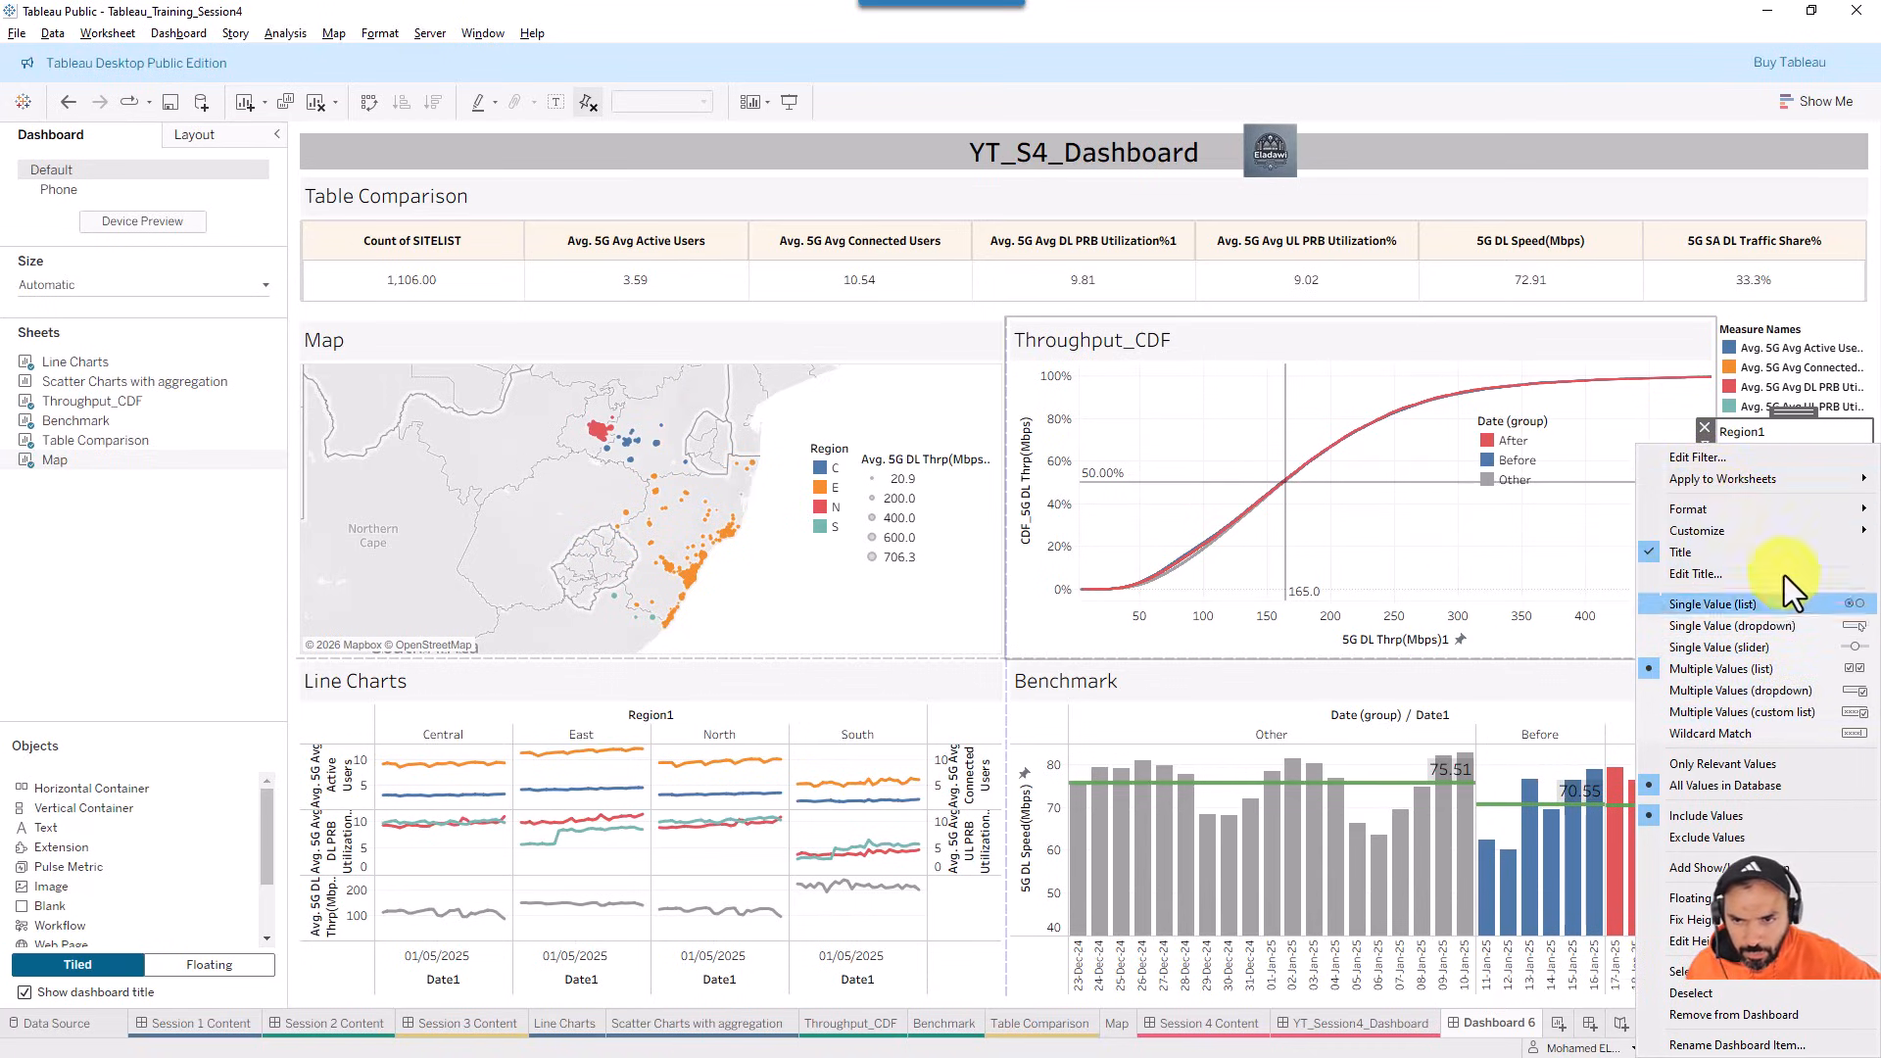
mouse_move(1732, 476)
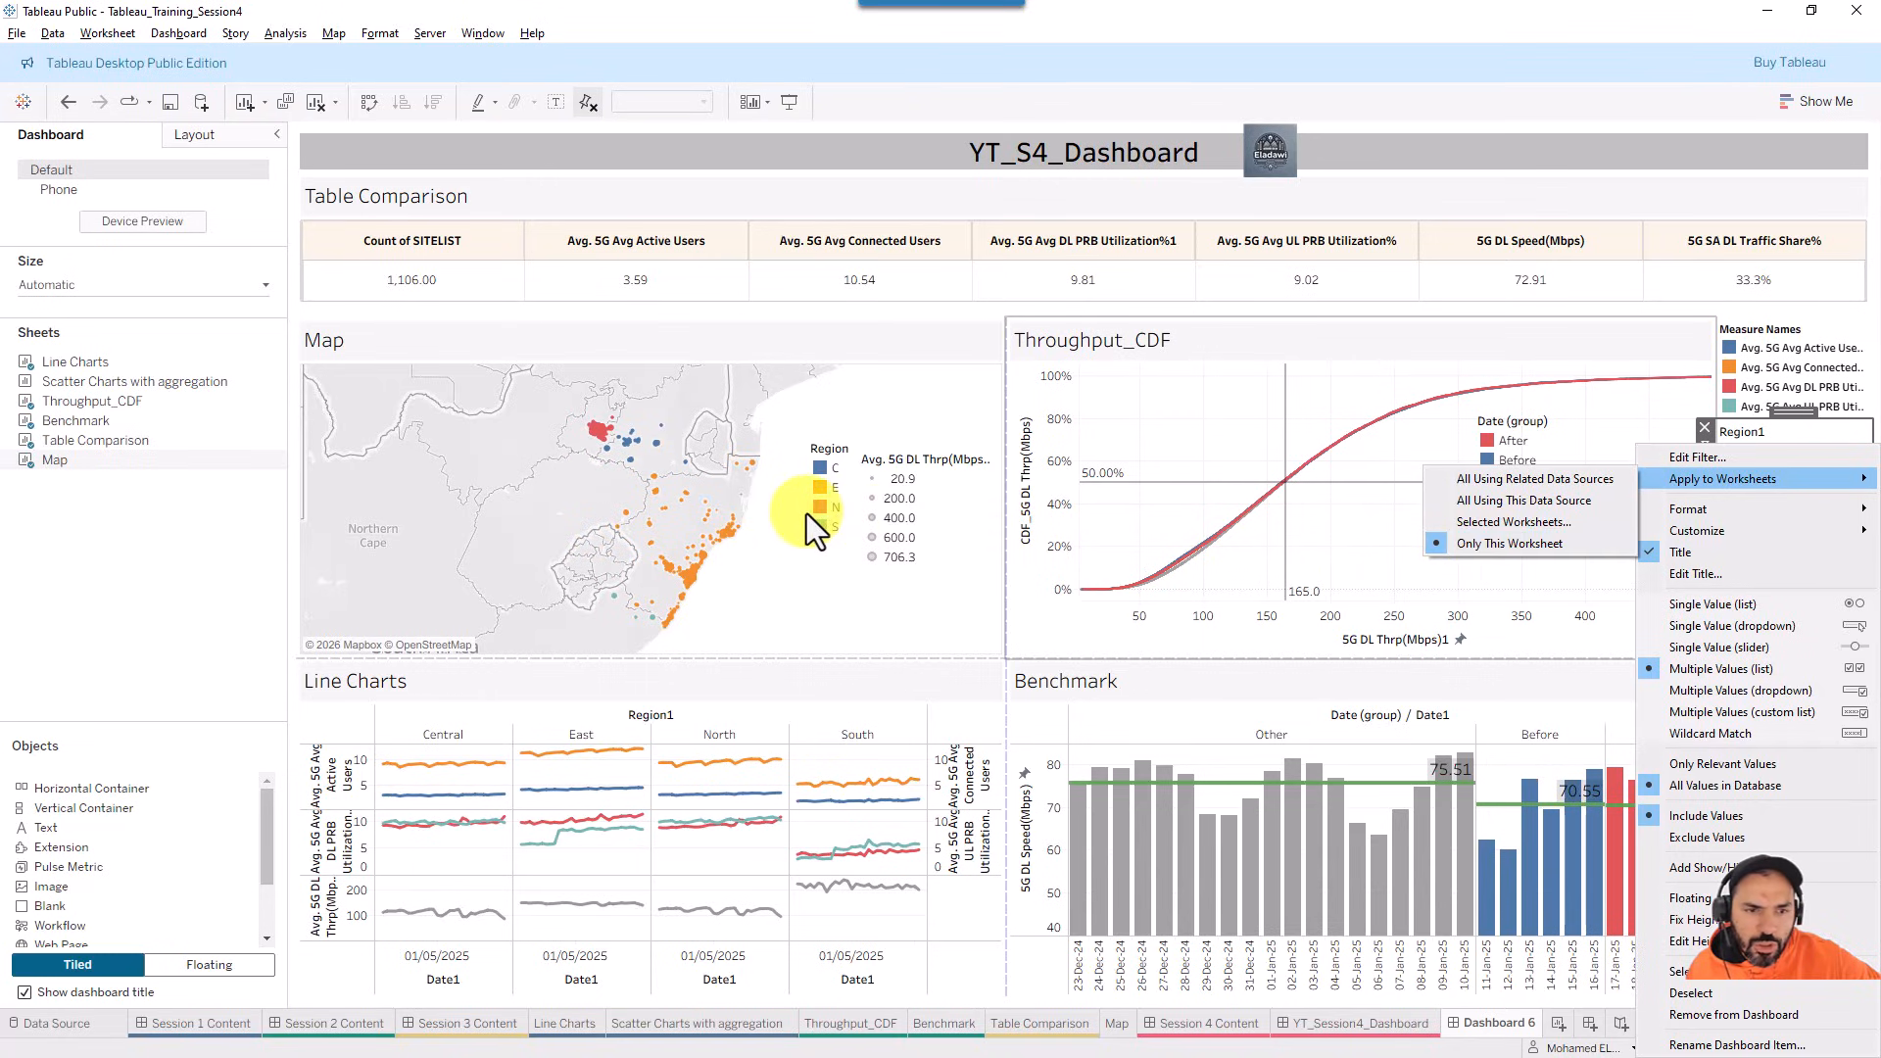
click(1542, 485)
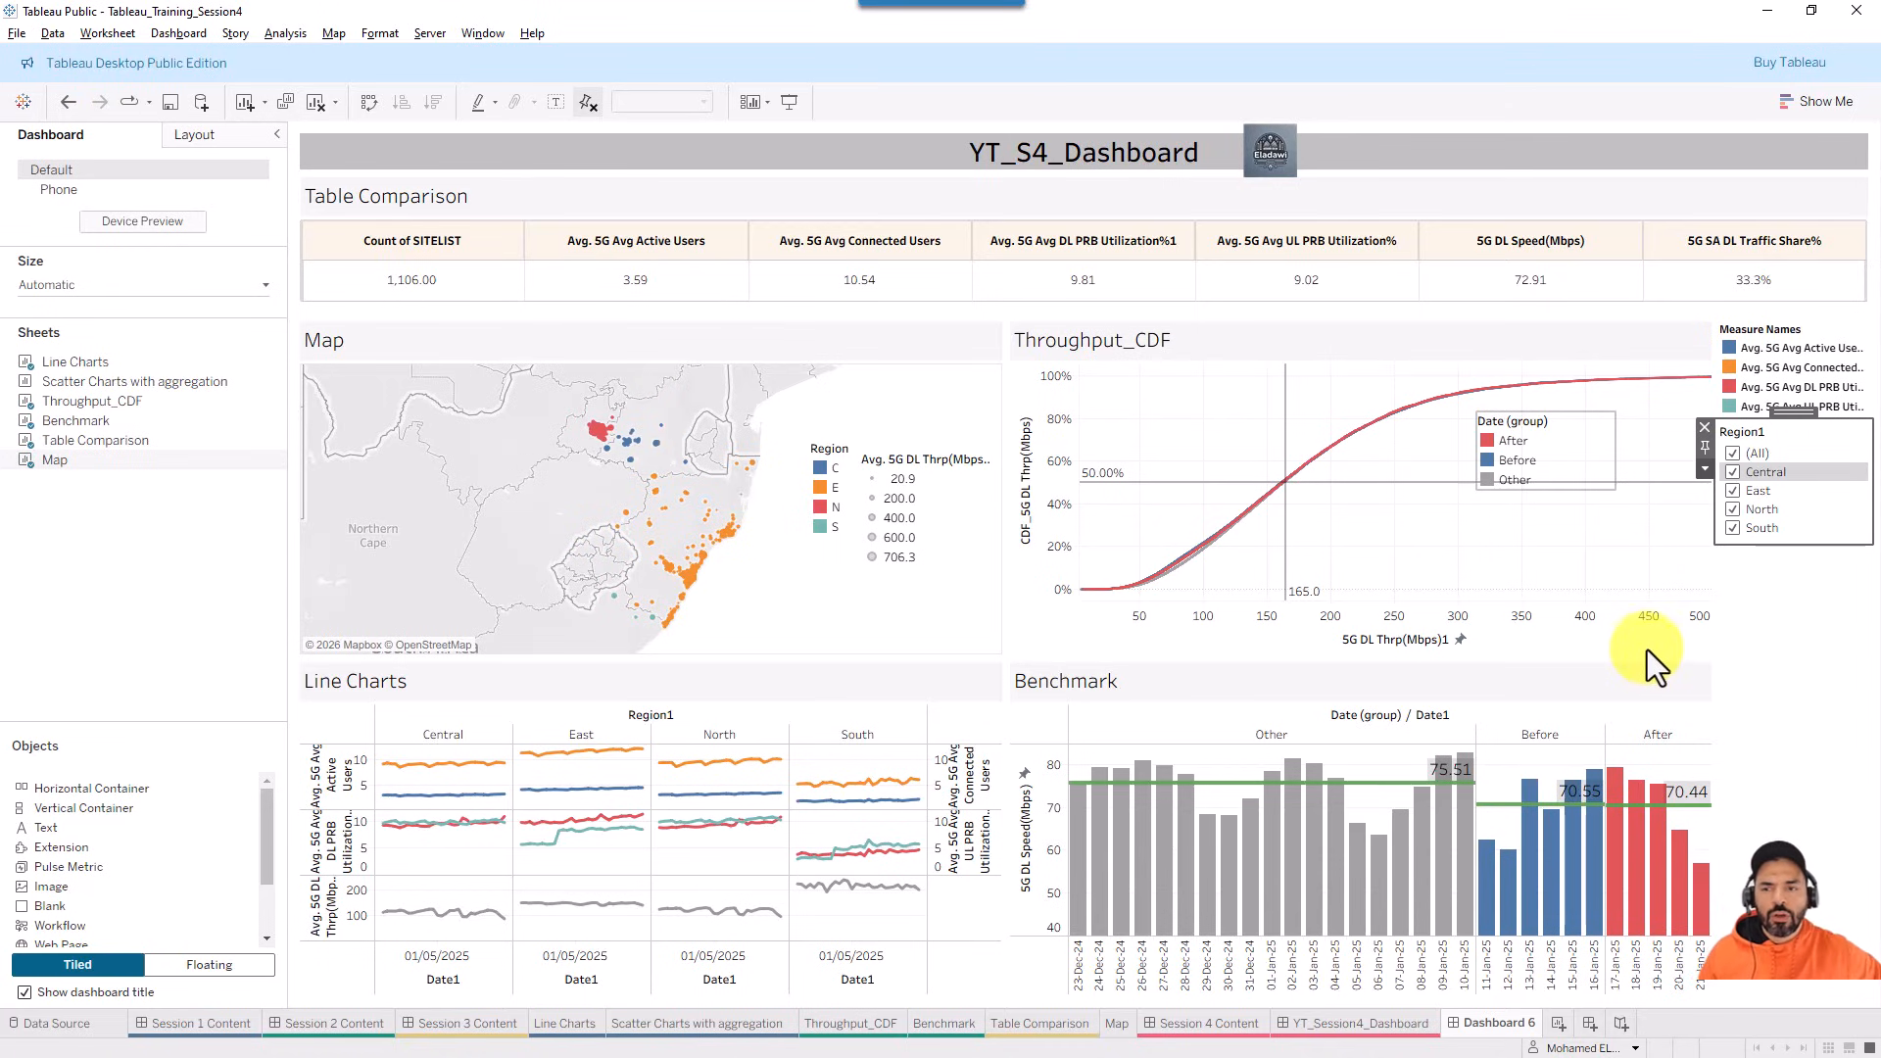
click(1660, 591)
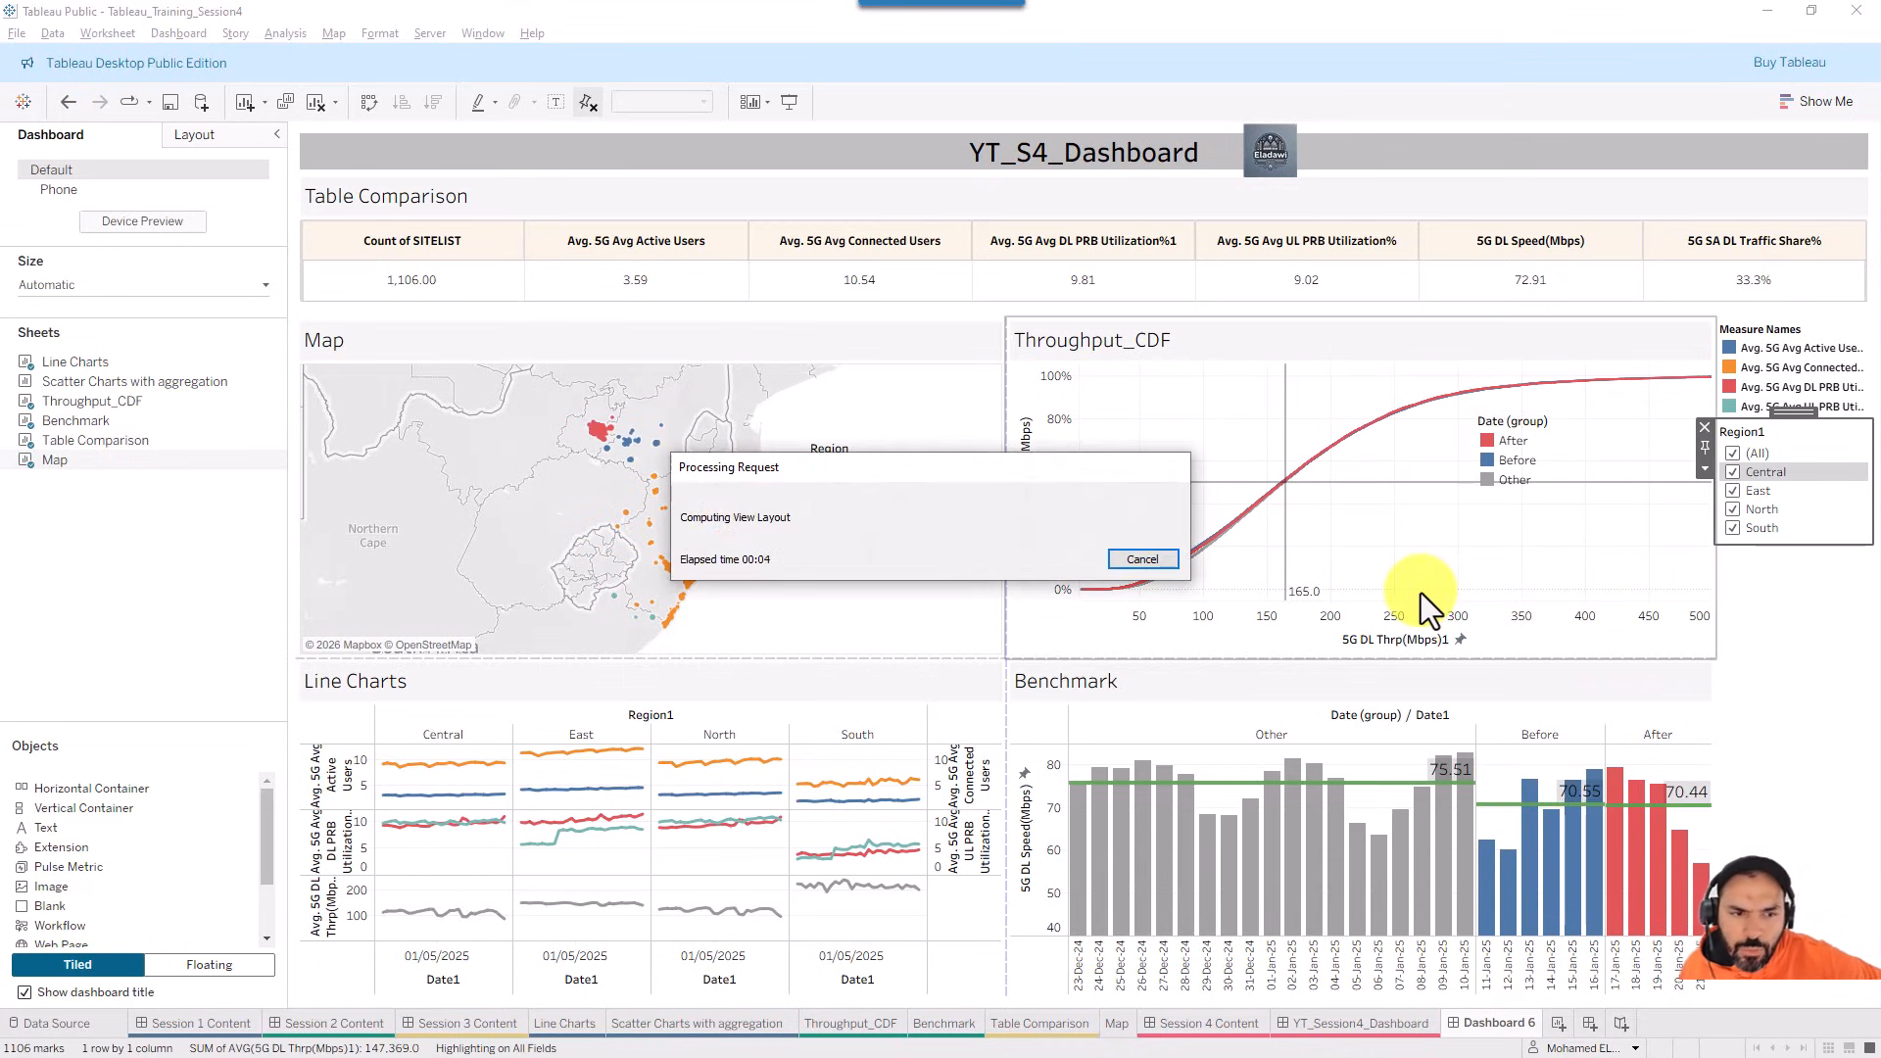
- Test the Region1 filter across the dashboard's charts by limiting it to South, and restore all regions
click(1733, 472)
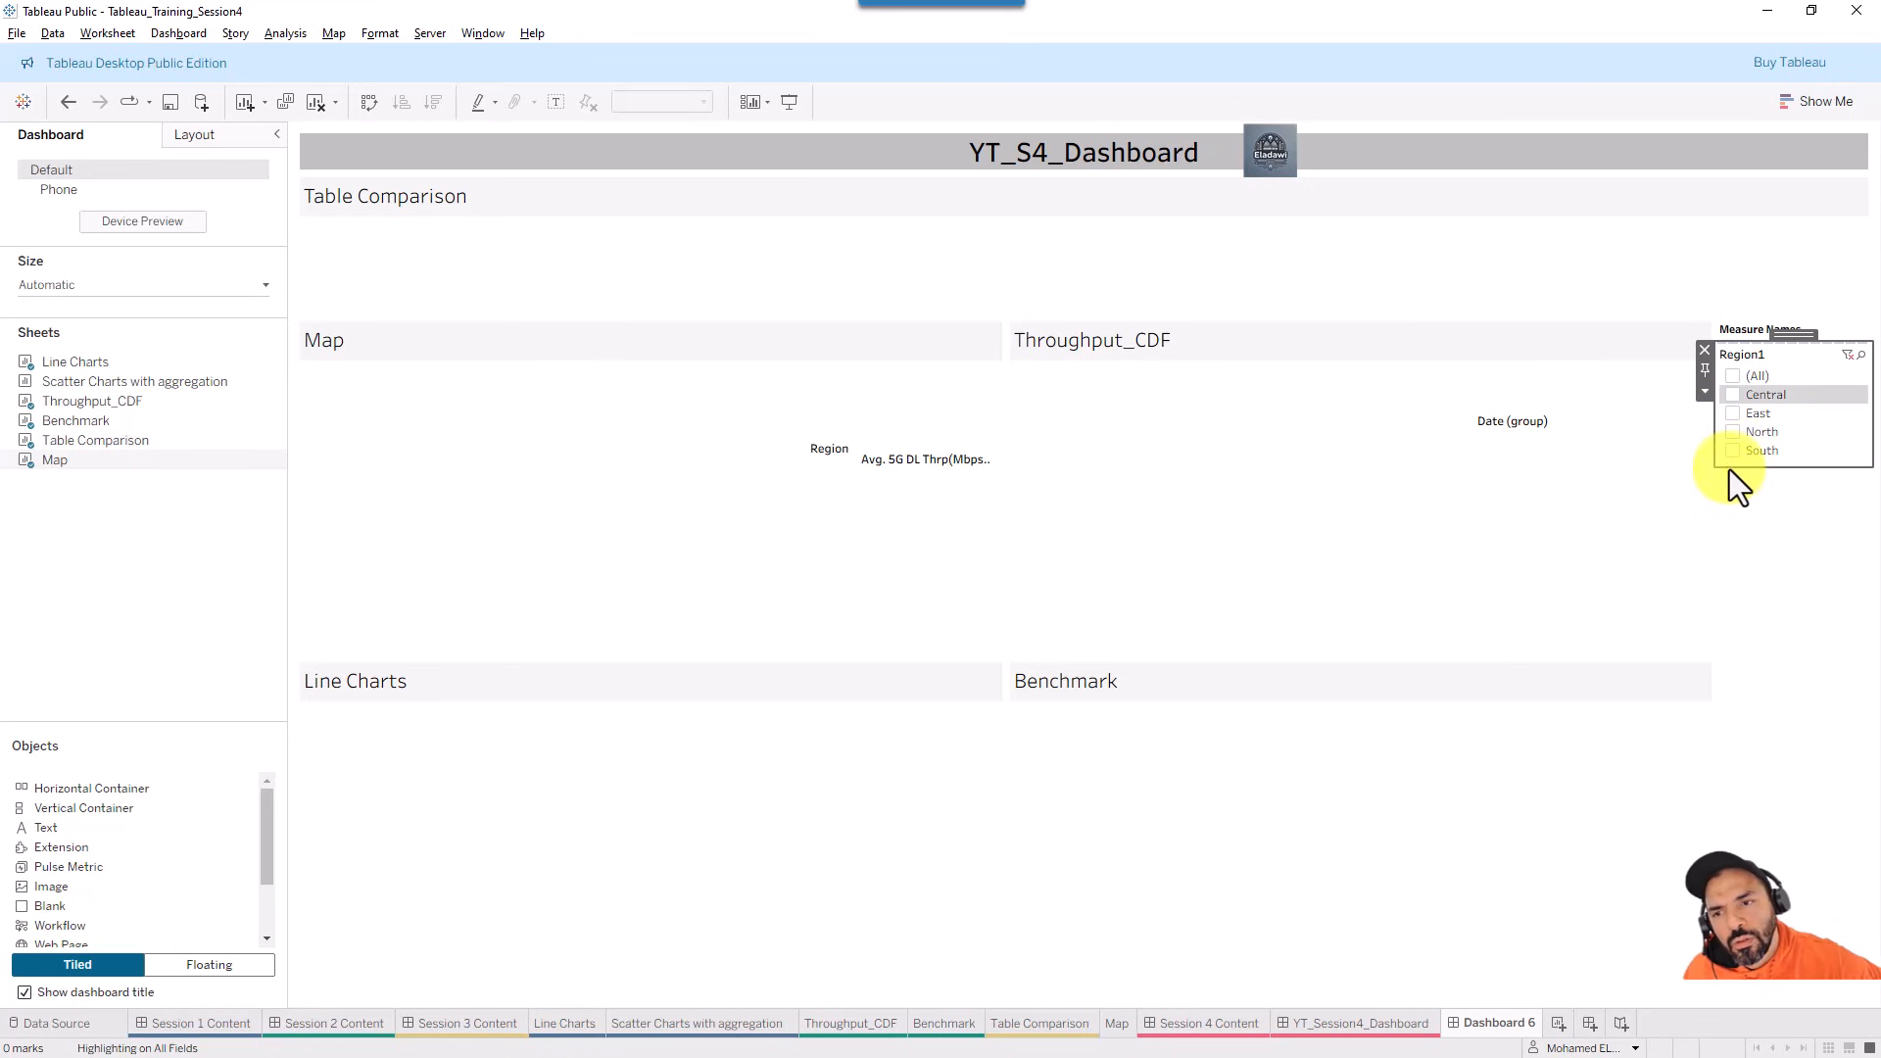
click(1731, 454)
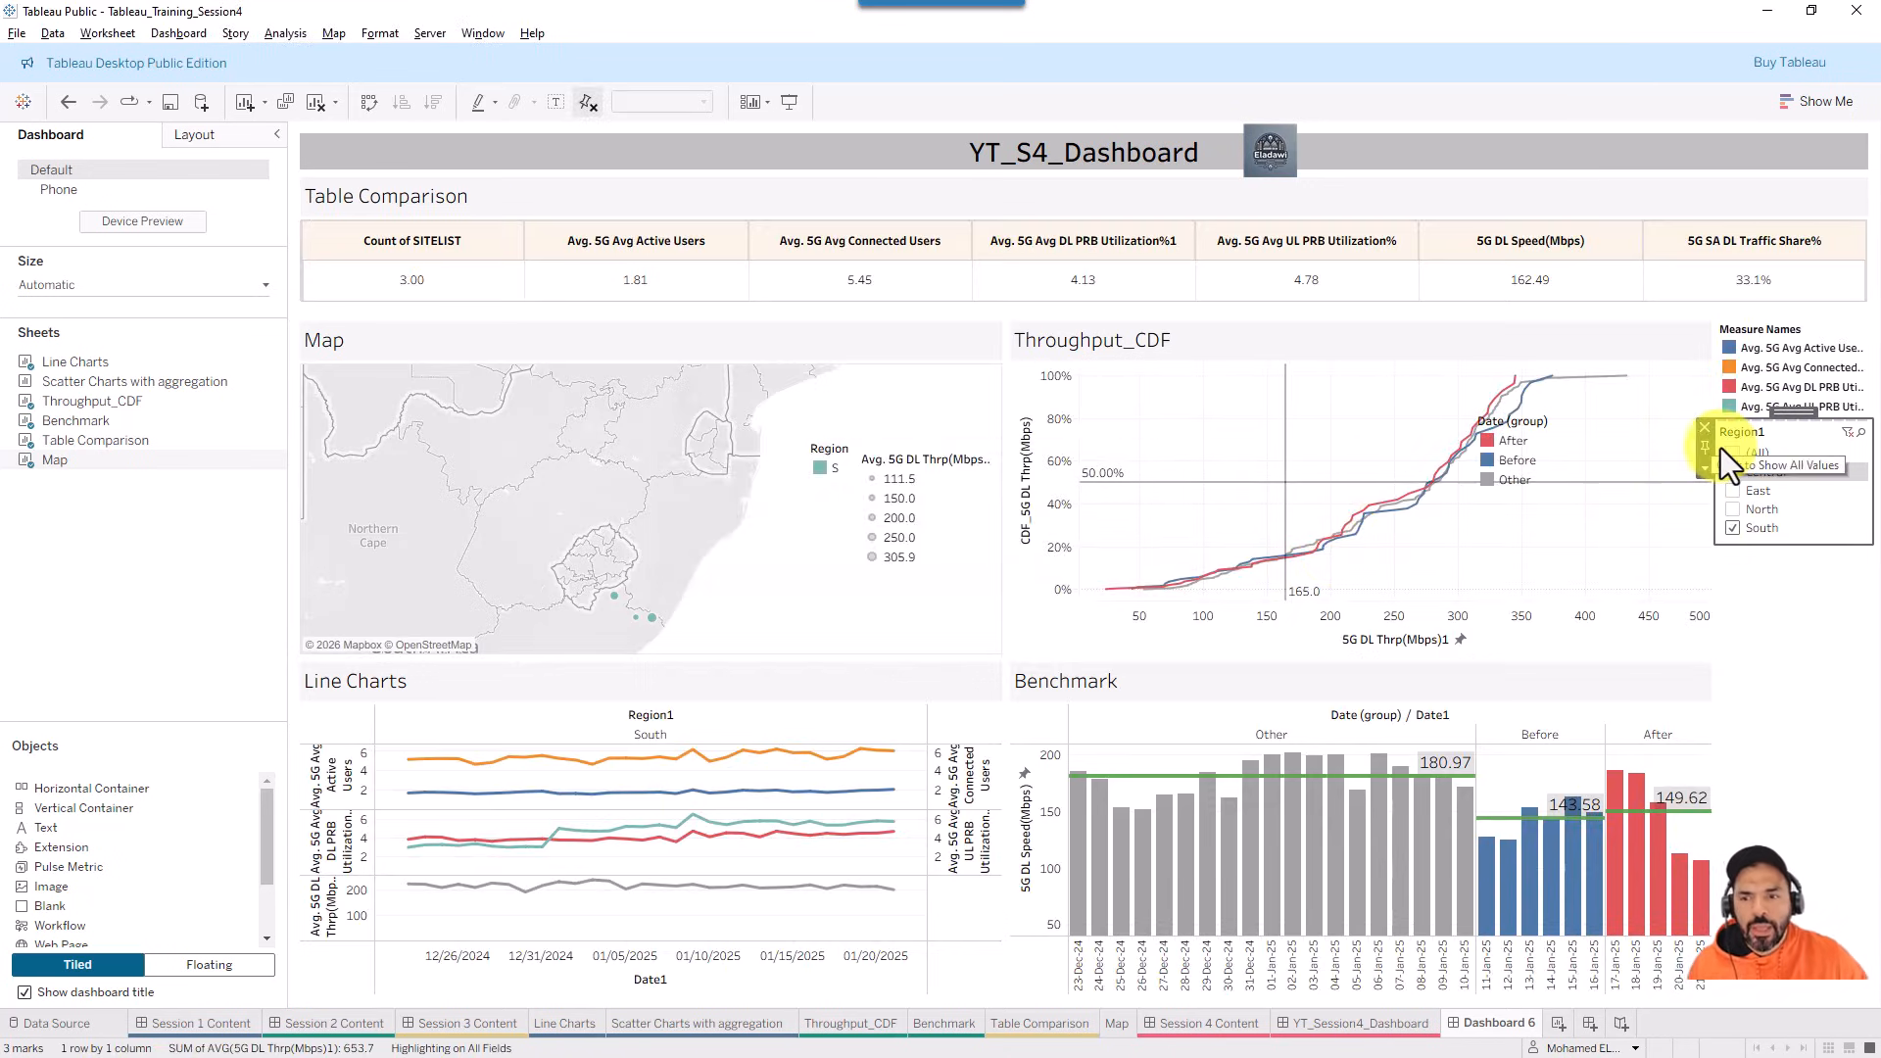
click(1726, 452)
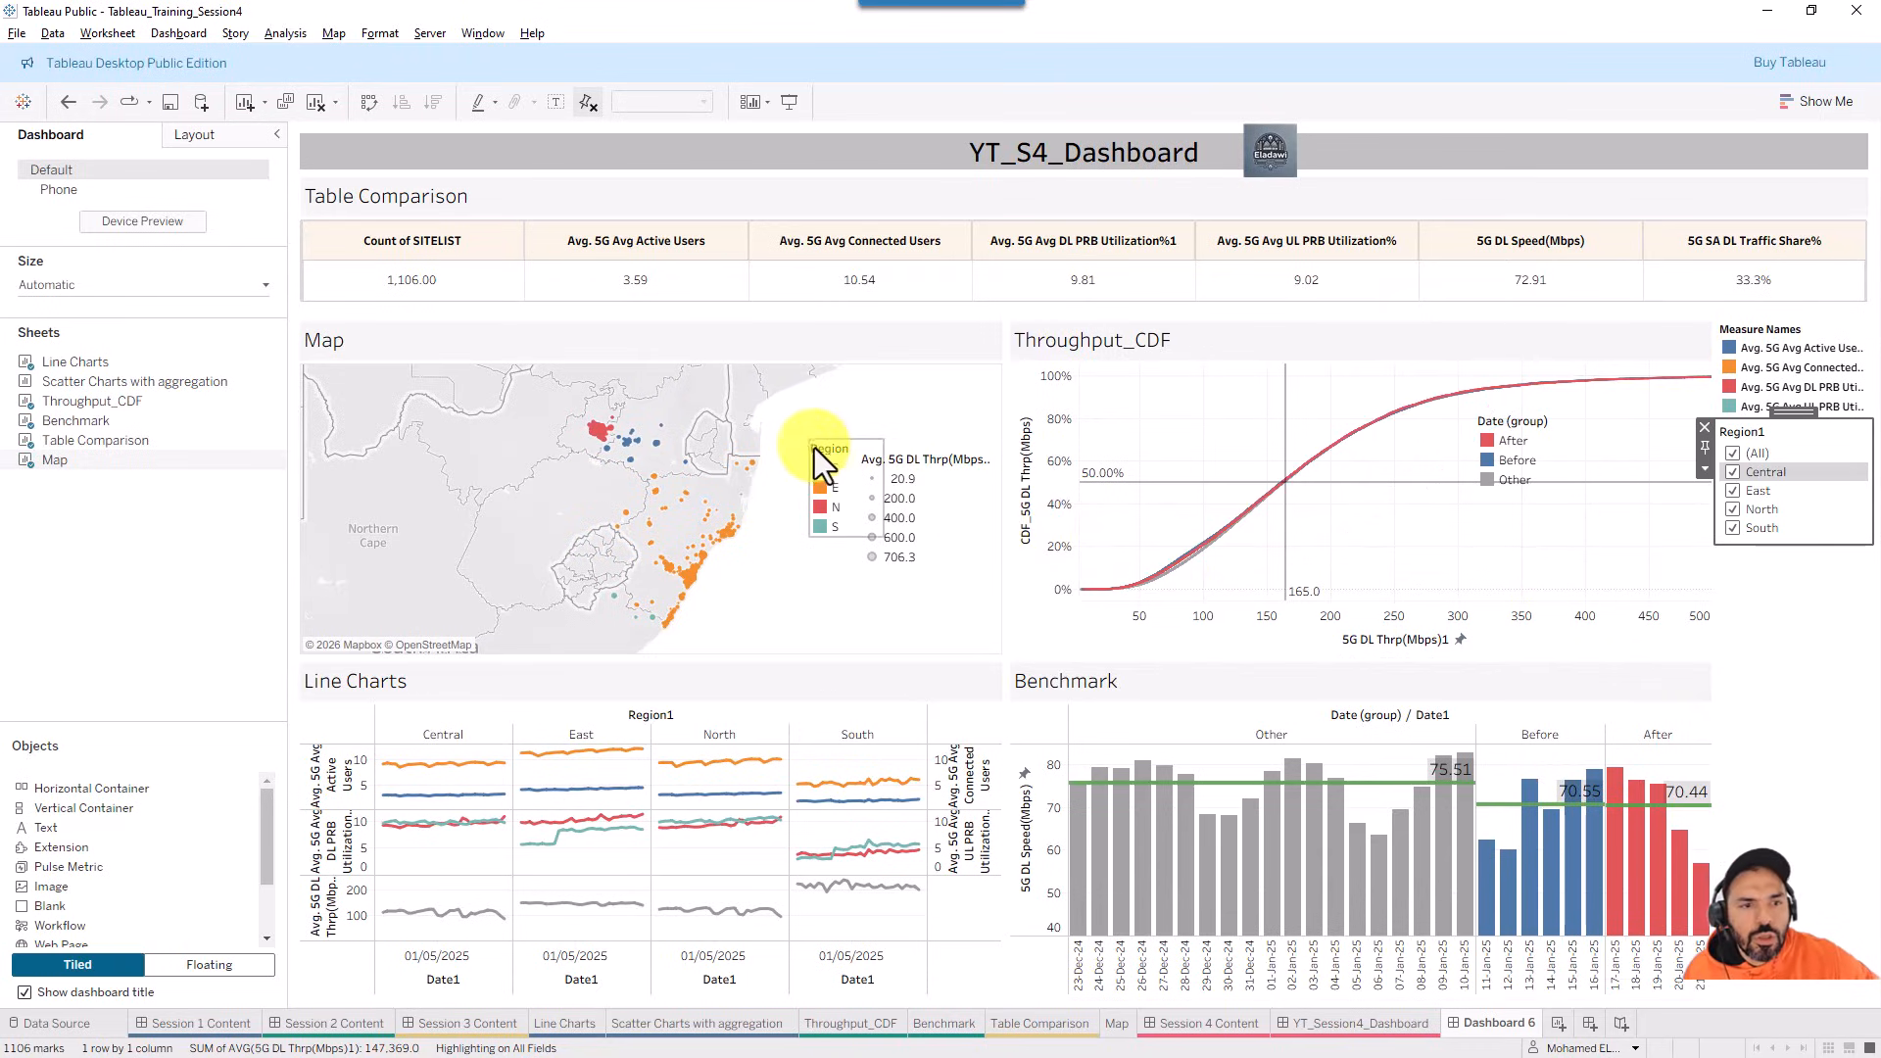
click(862, 350)
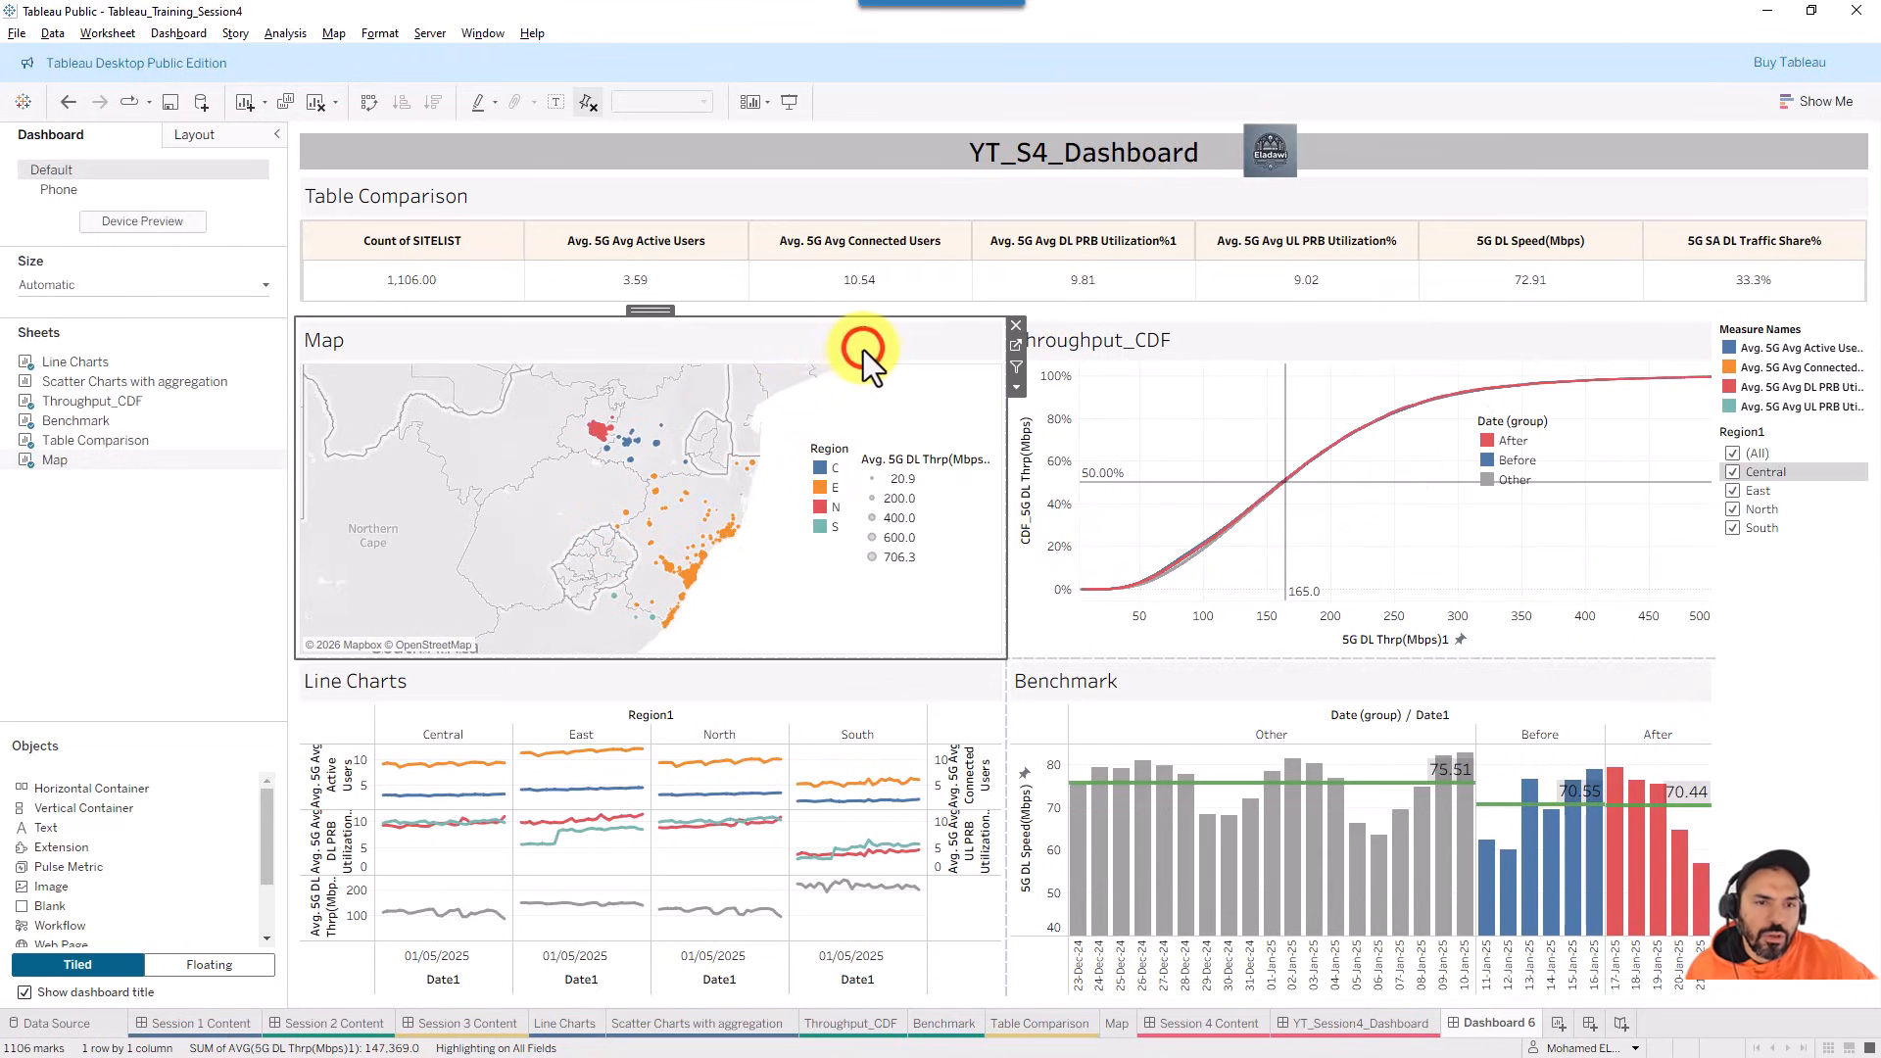
click(1015, 388)
click(956, 578)
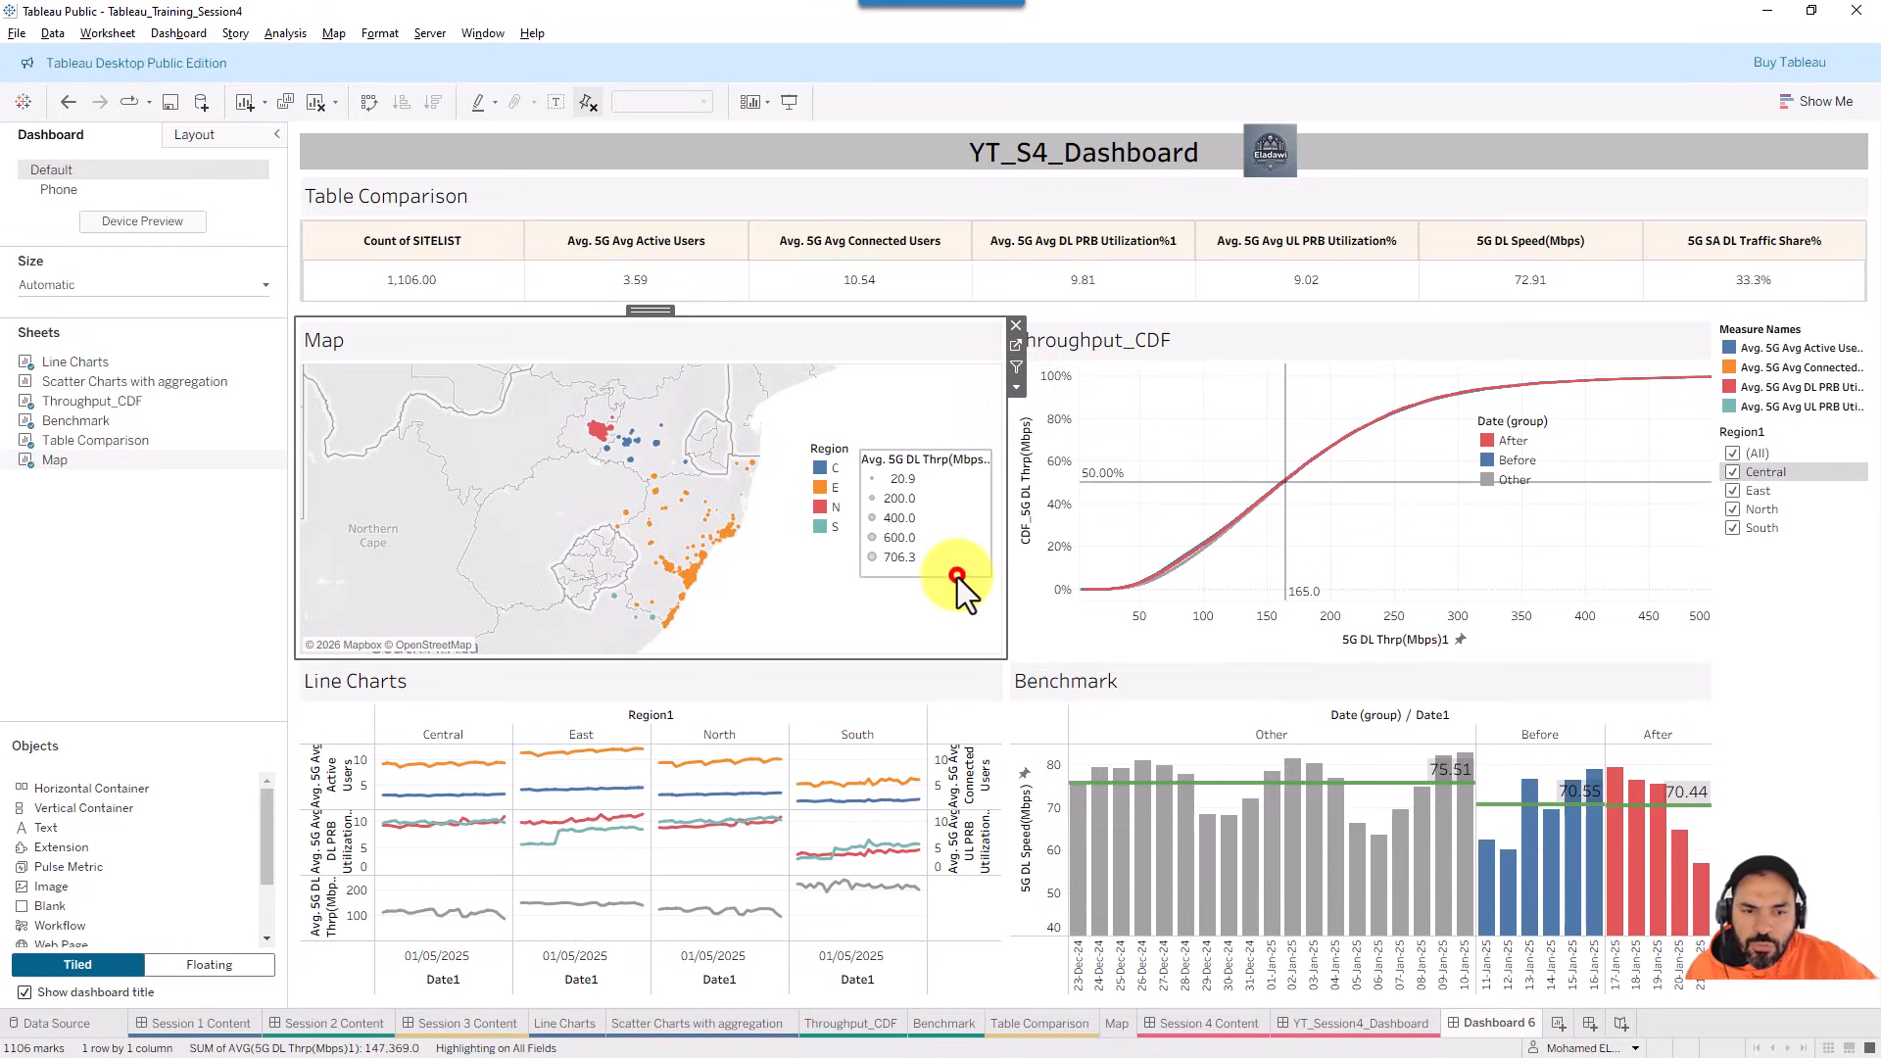
- Show the Site ID1 filter of the Line Charts sheet on the dashboard
click(947, 719)
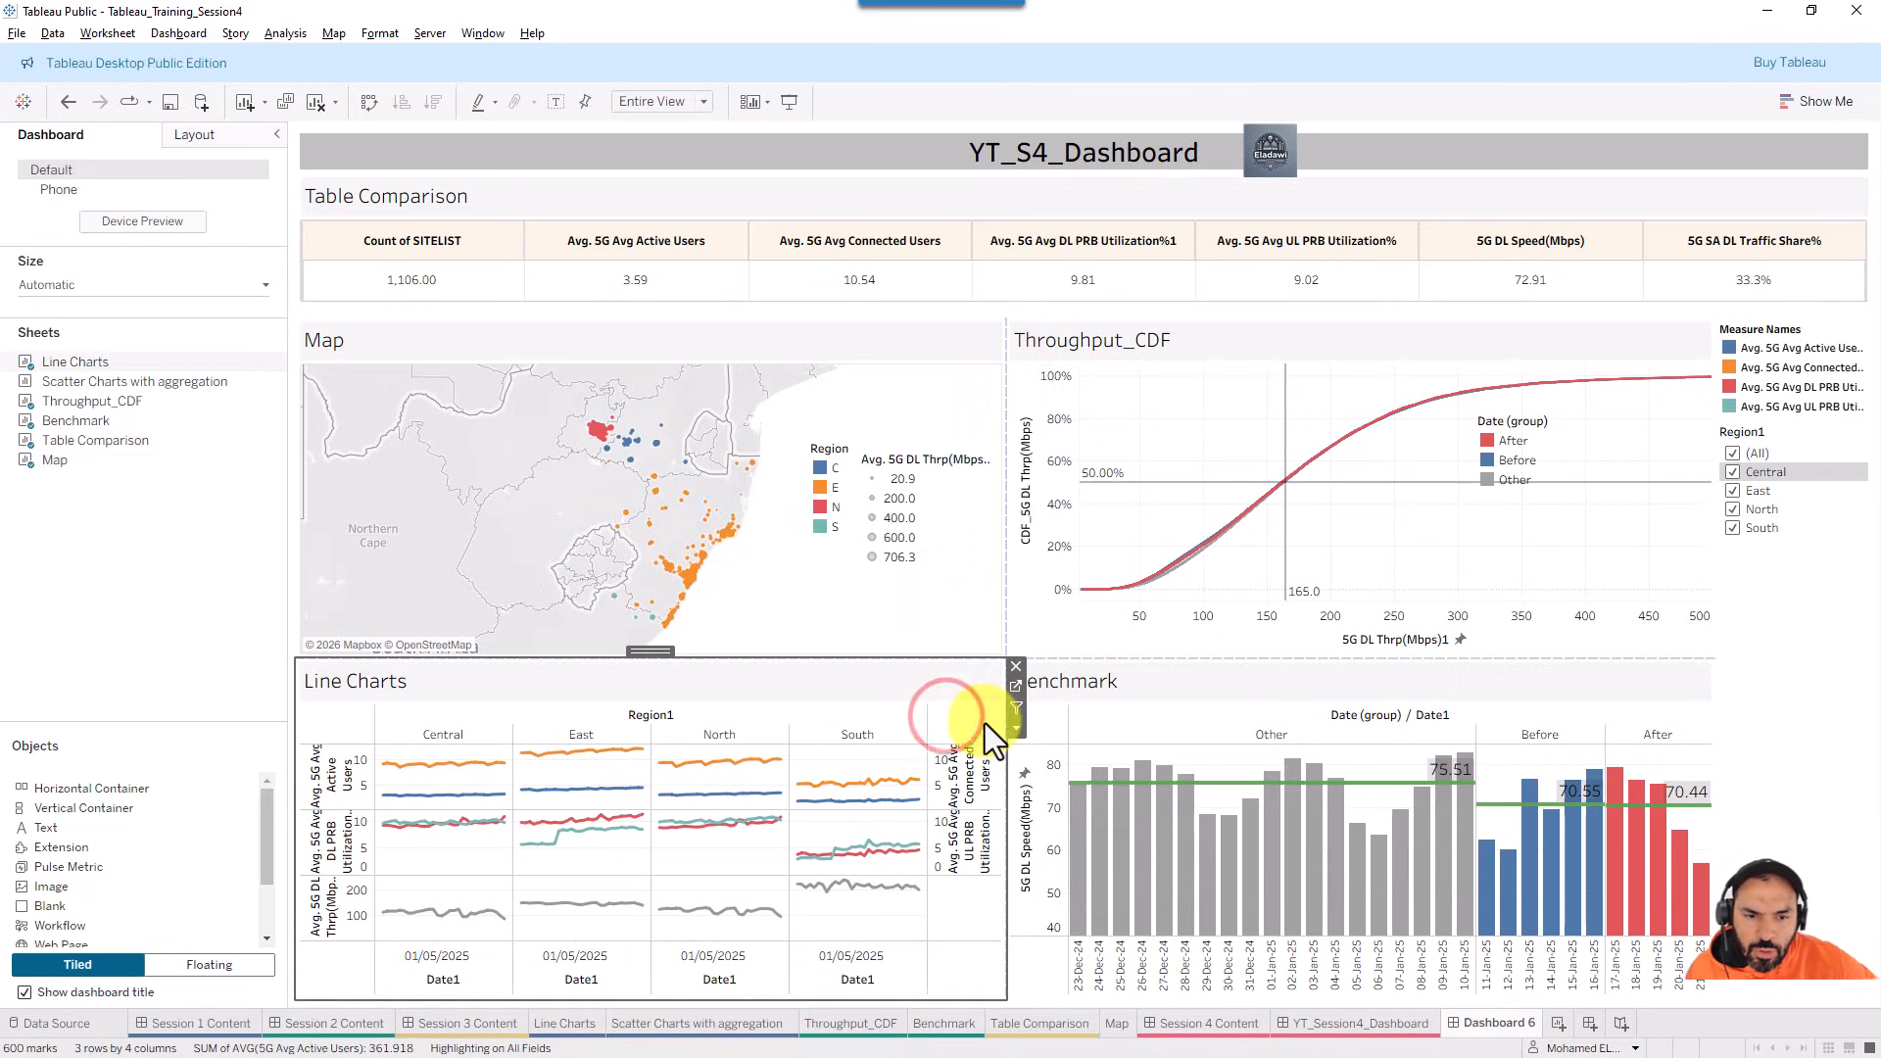
click(1015, 730)
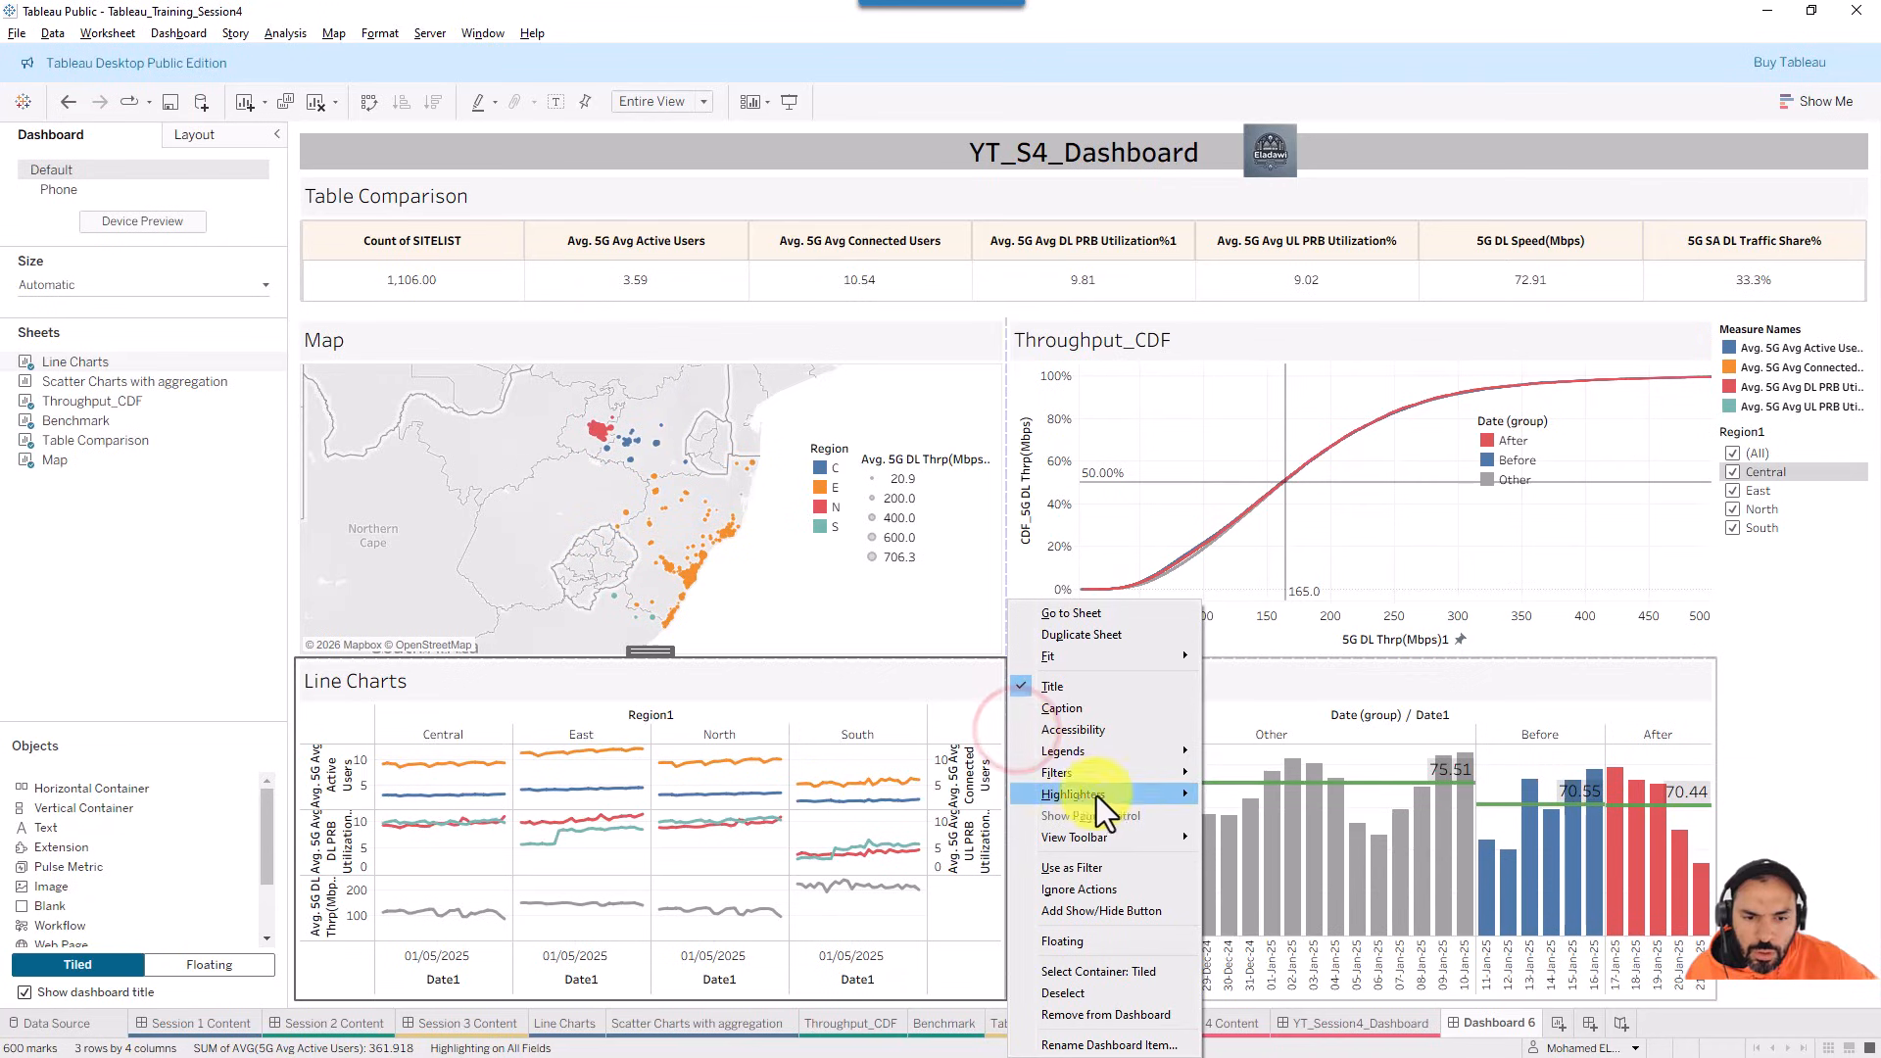
mouse_move(1168, 774)
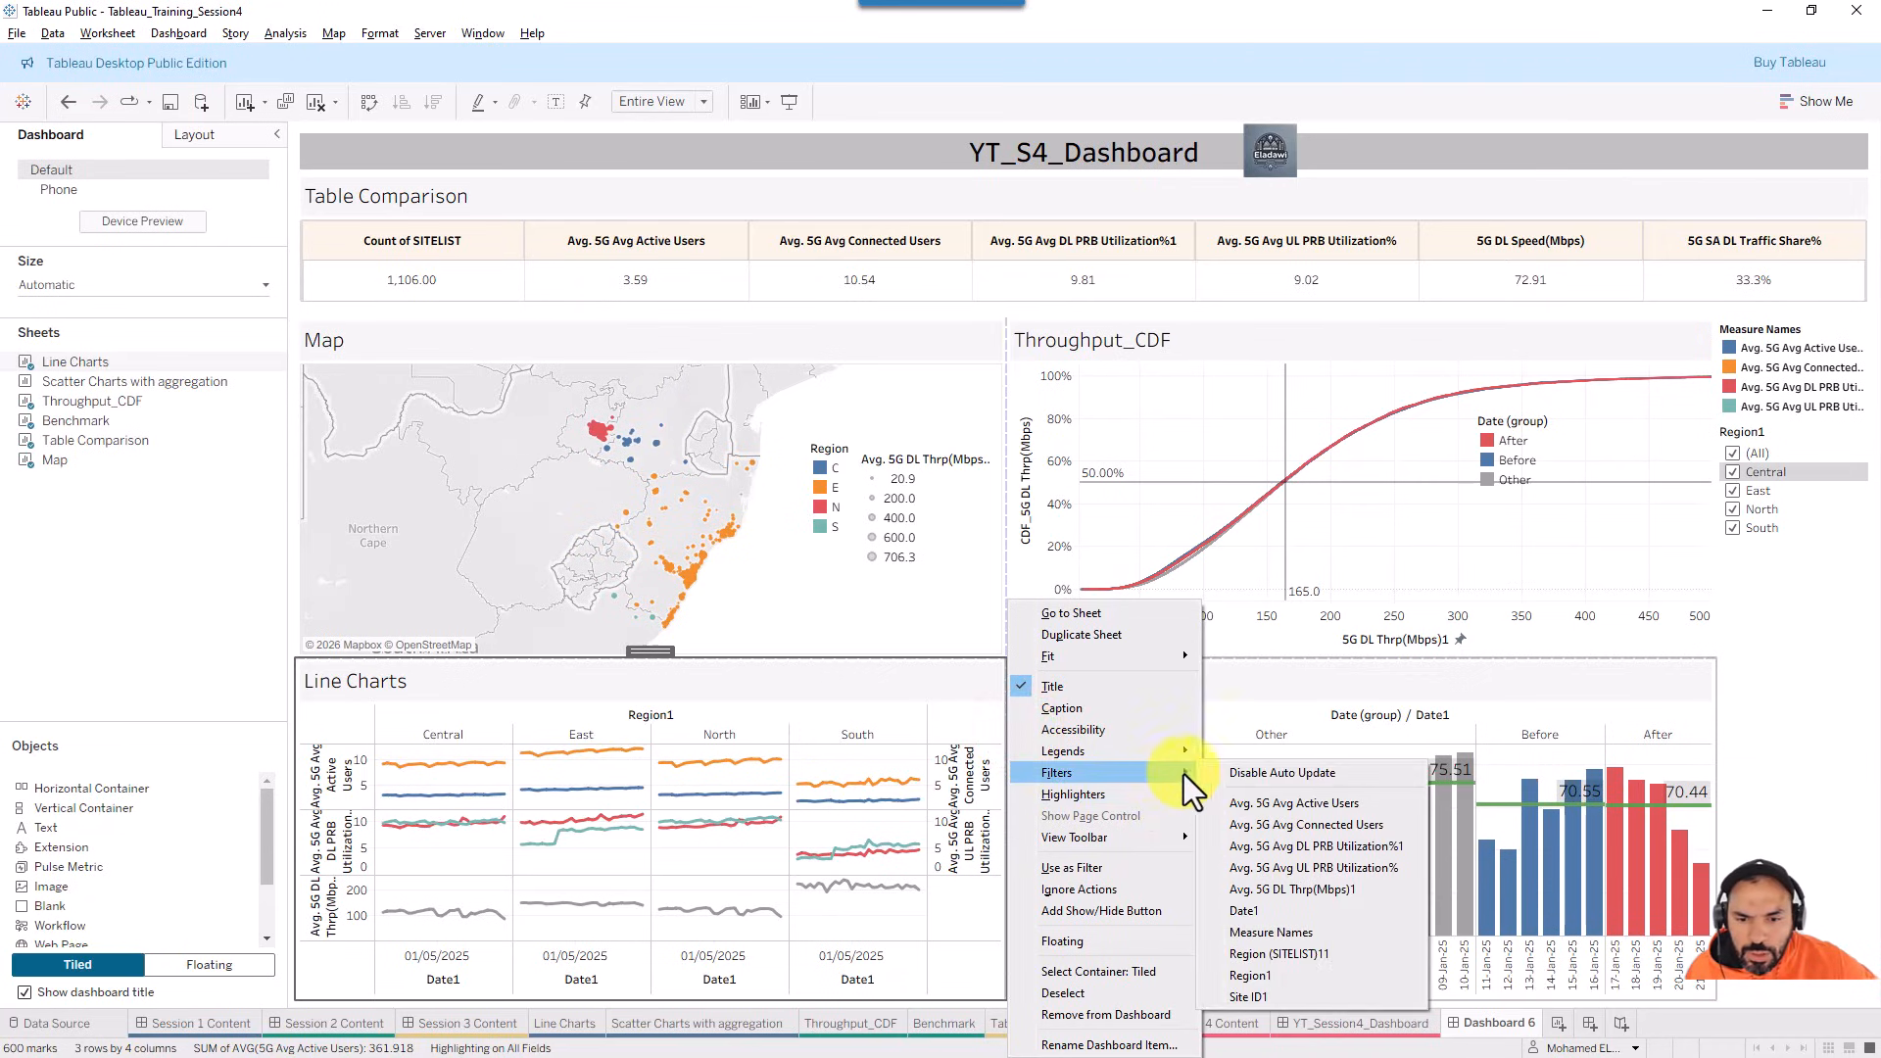
click(1260, 1001)
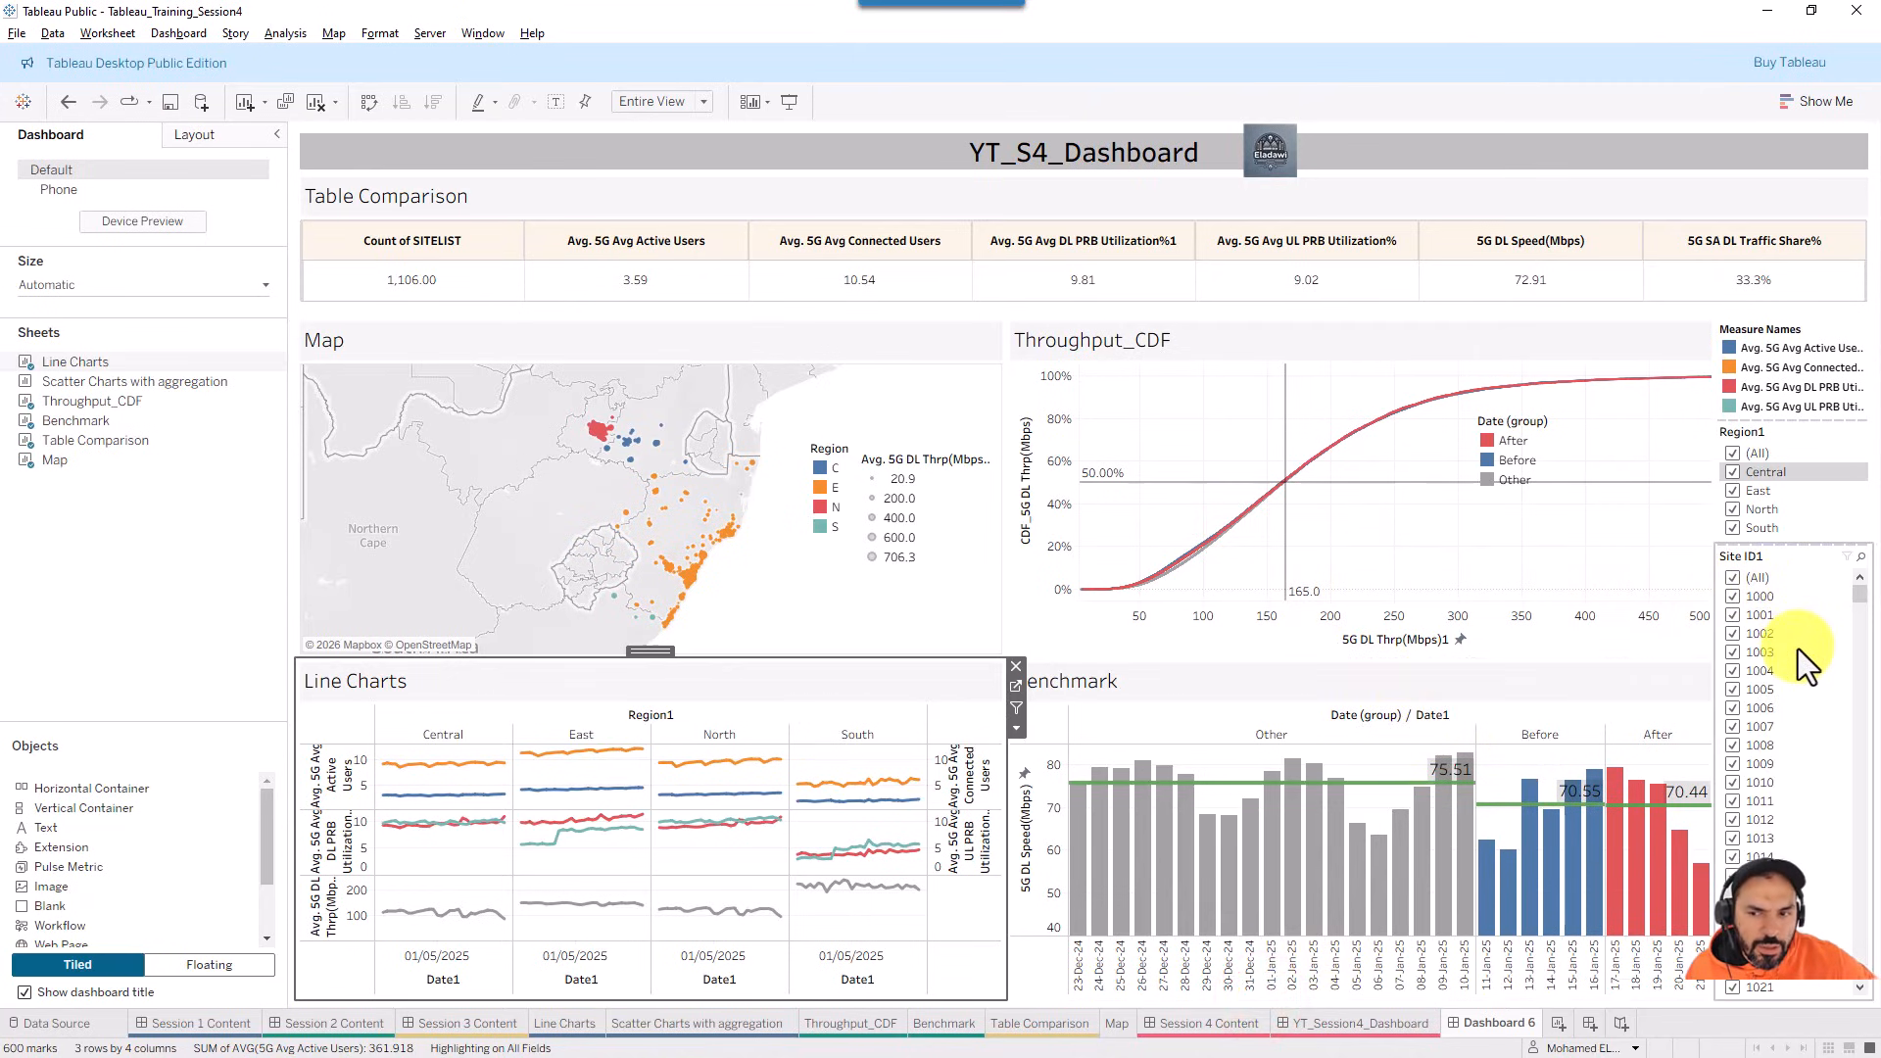
- Change the Site ID1 filter's display from a list to Multiple Values (dropdown)
click(1856, 592)
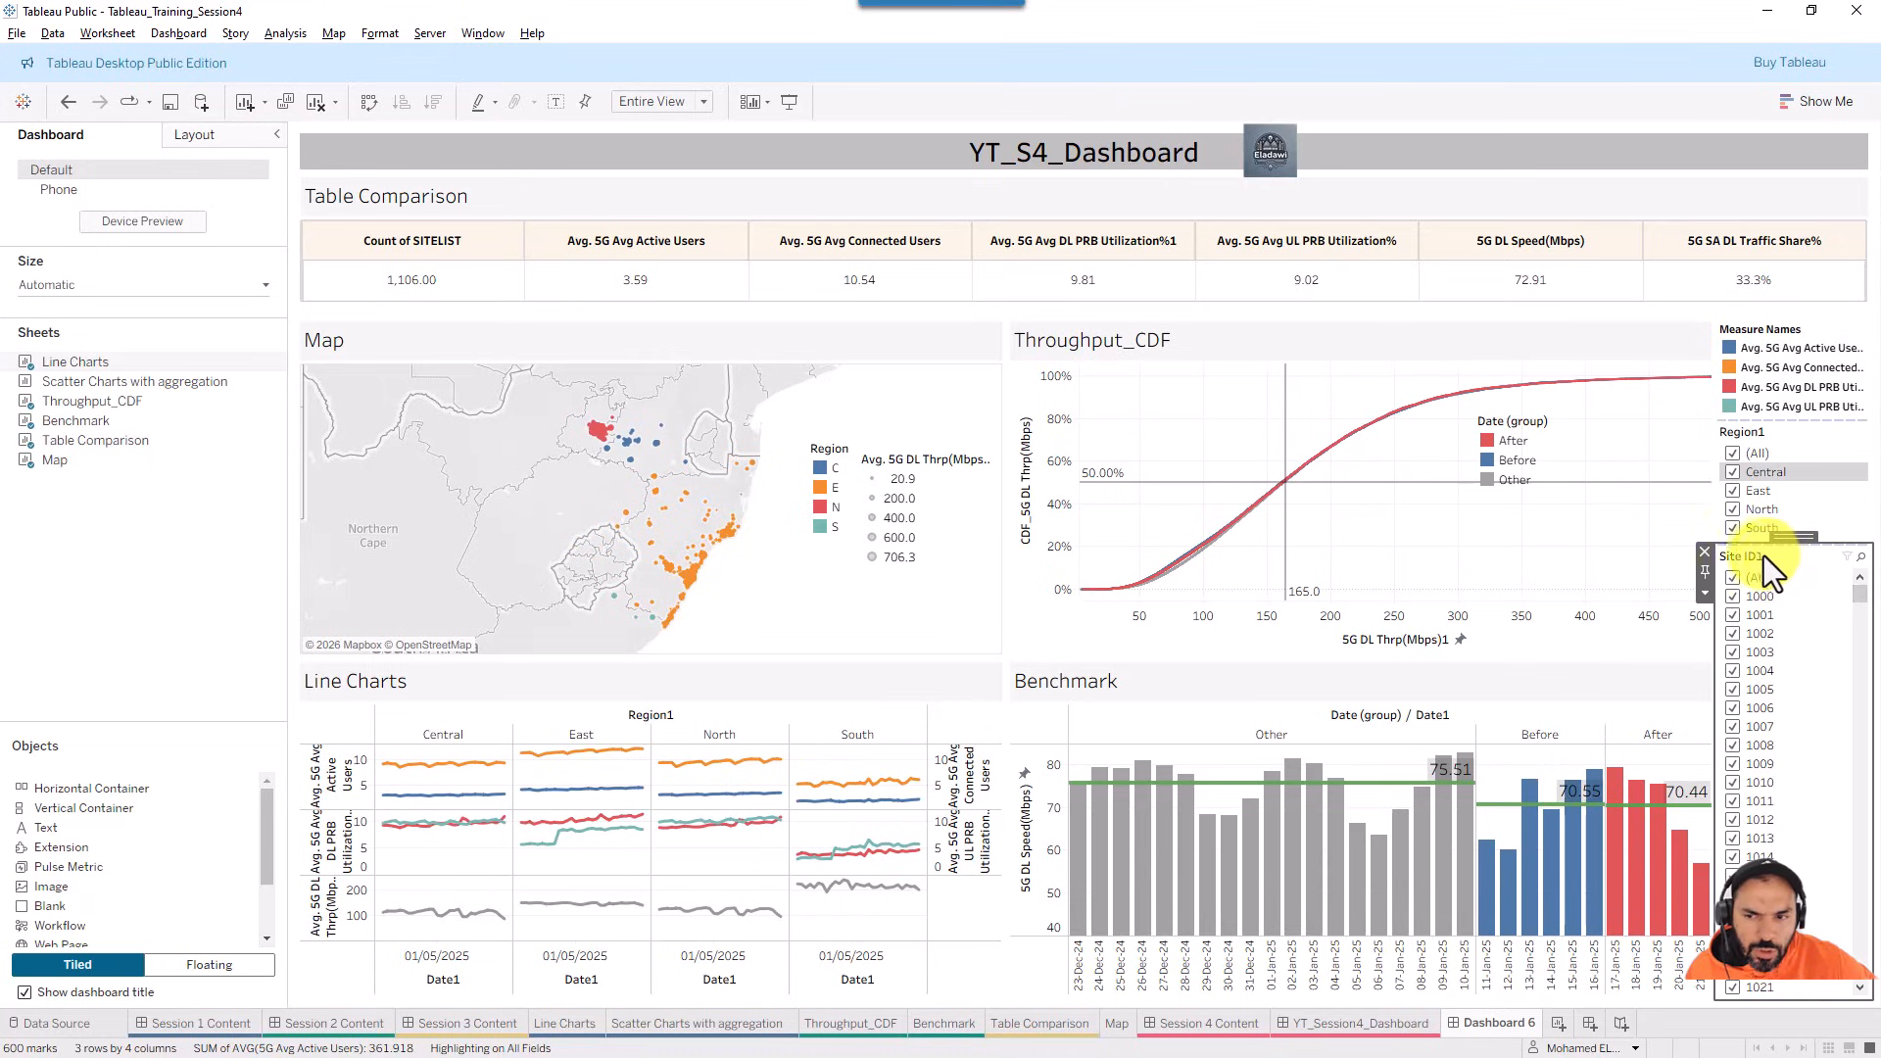
drag(1814, 538, 1796, 558)
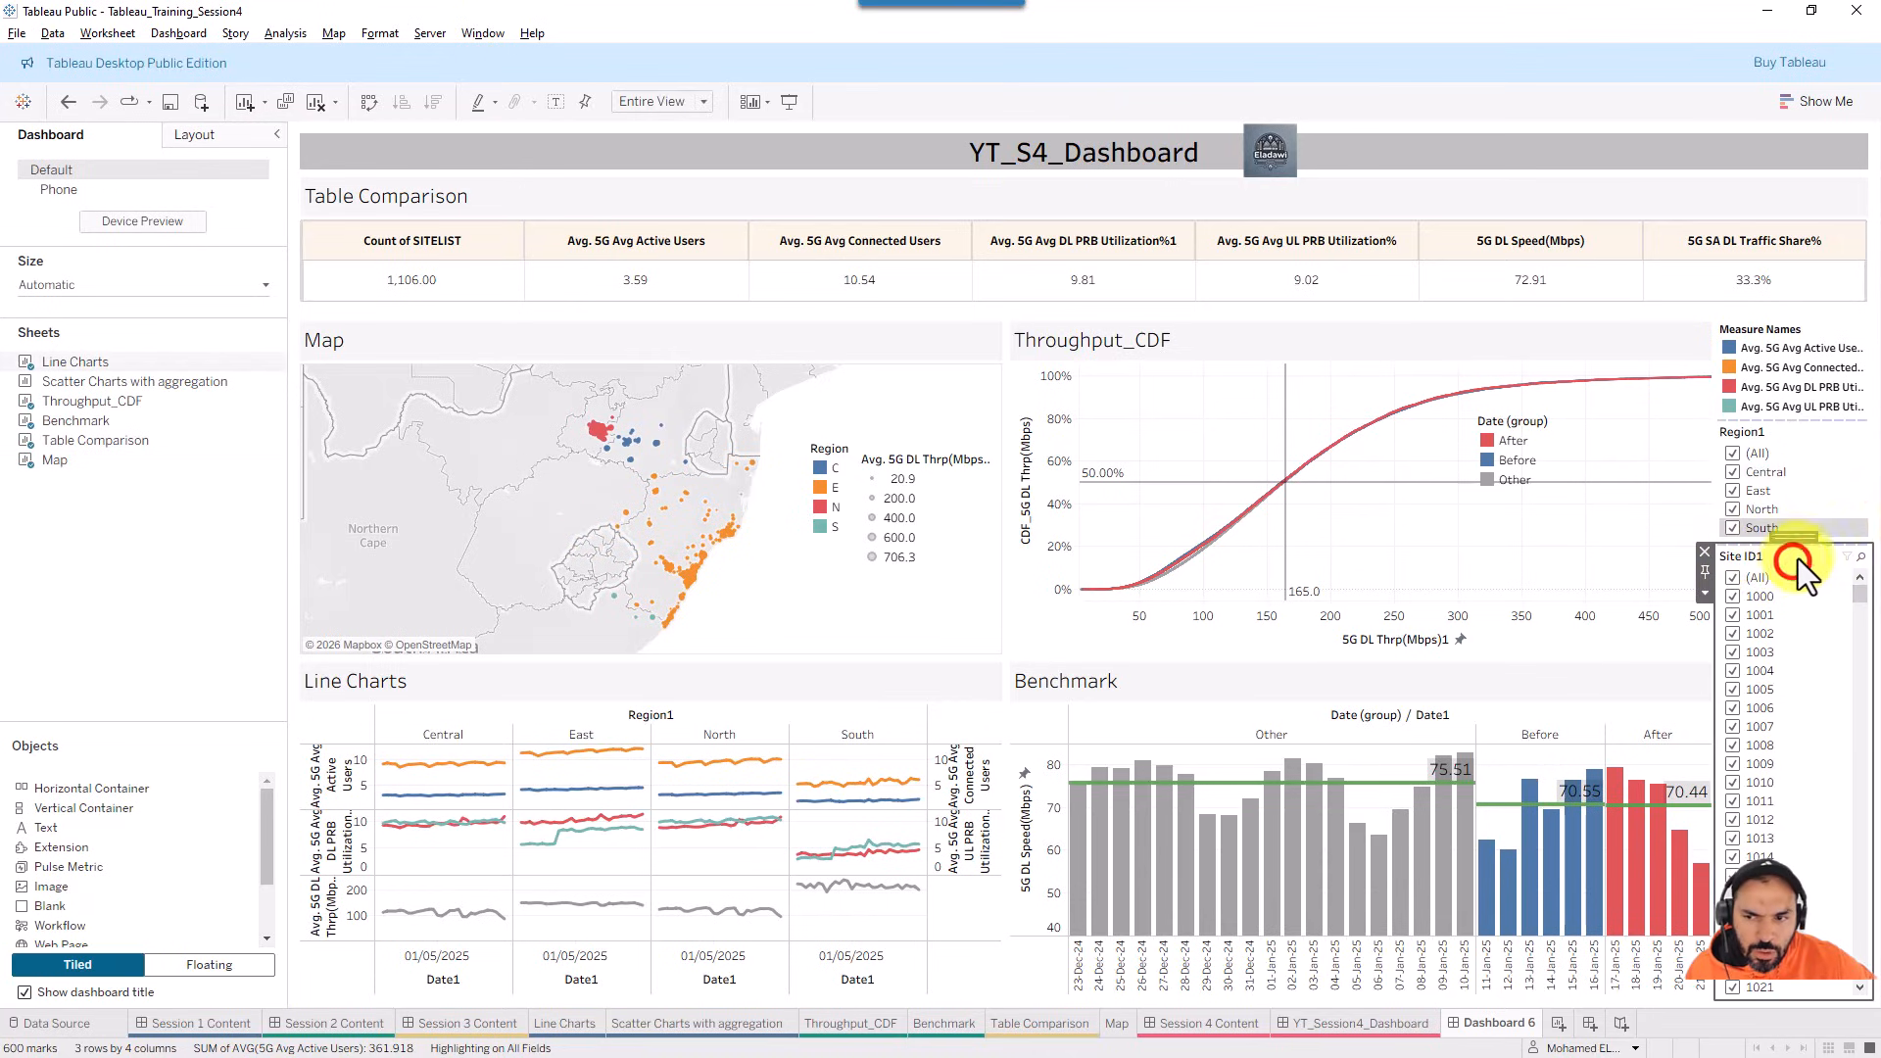
click(1705, 593)
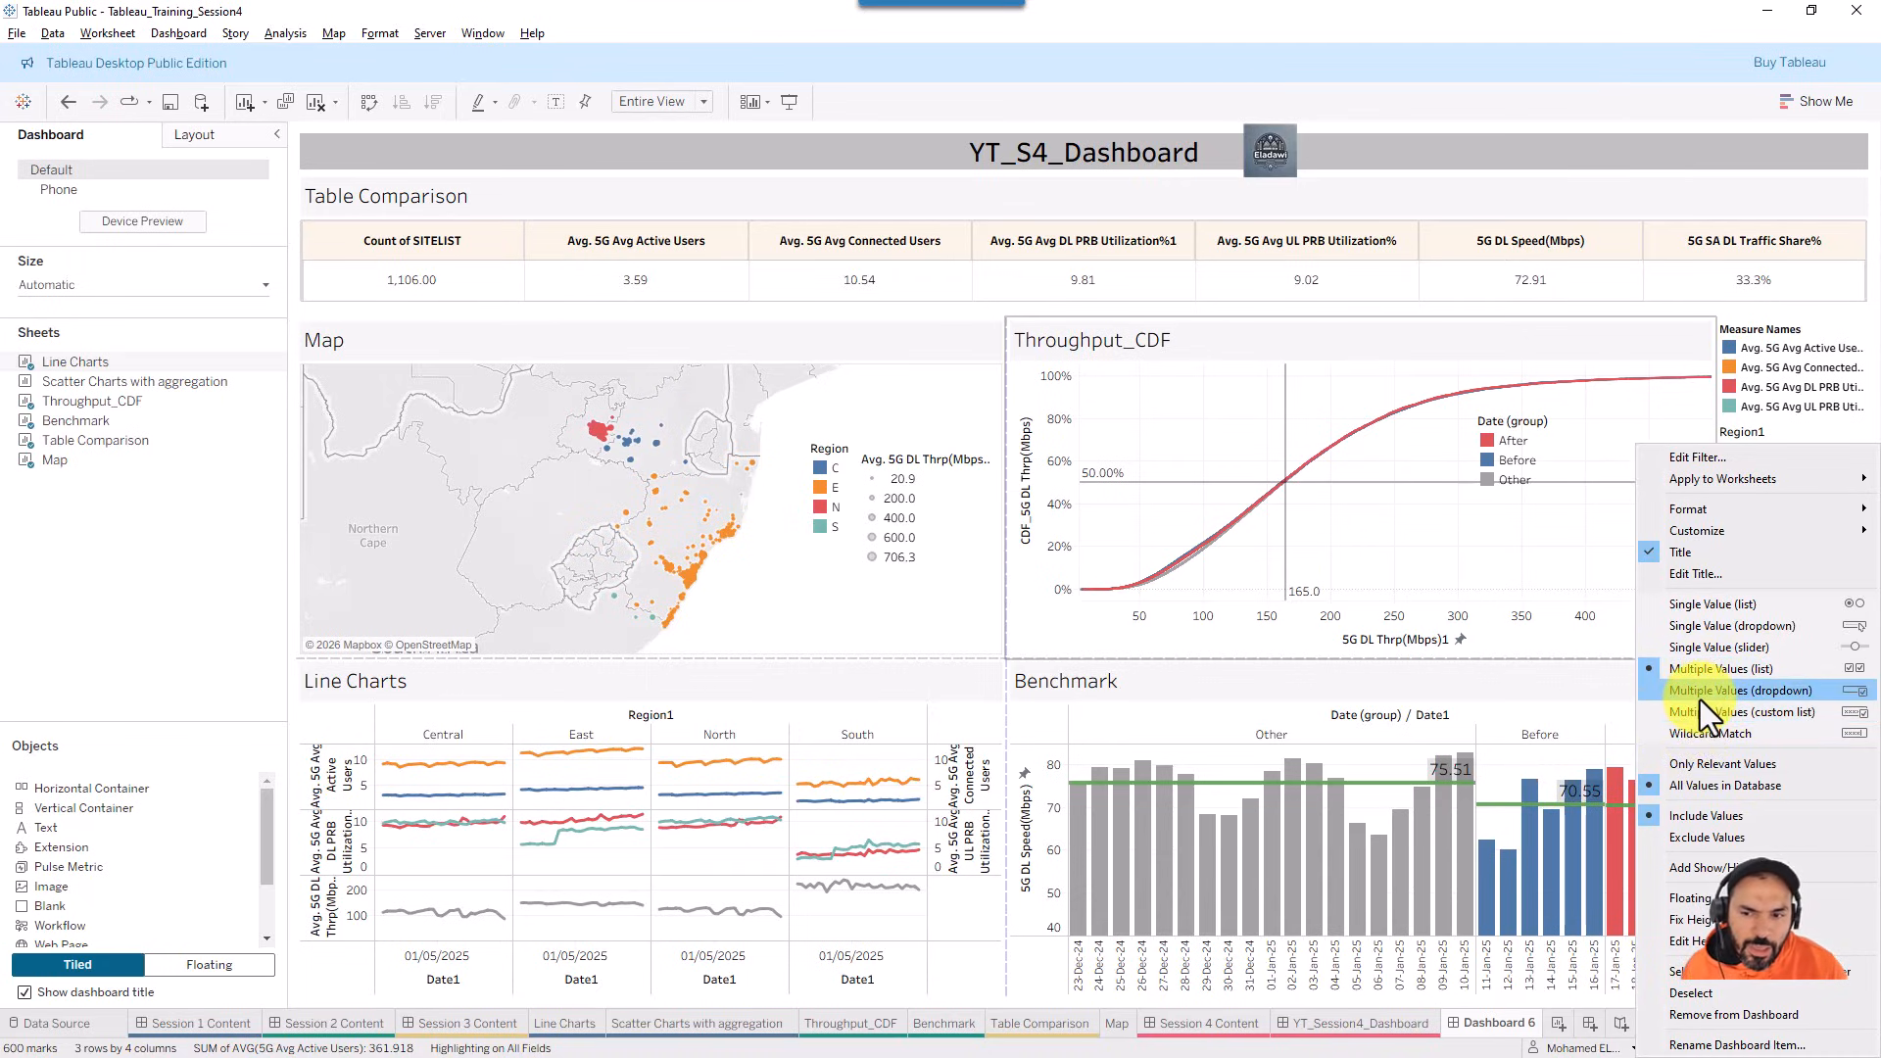
click(1741, 688)
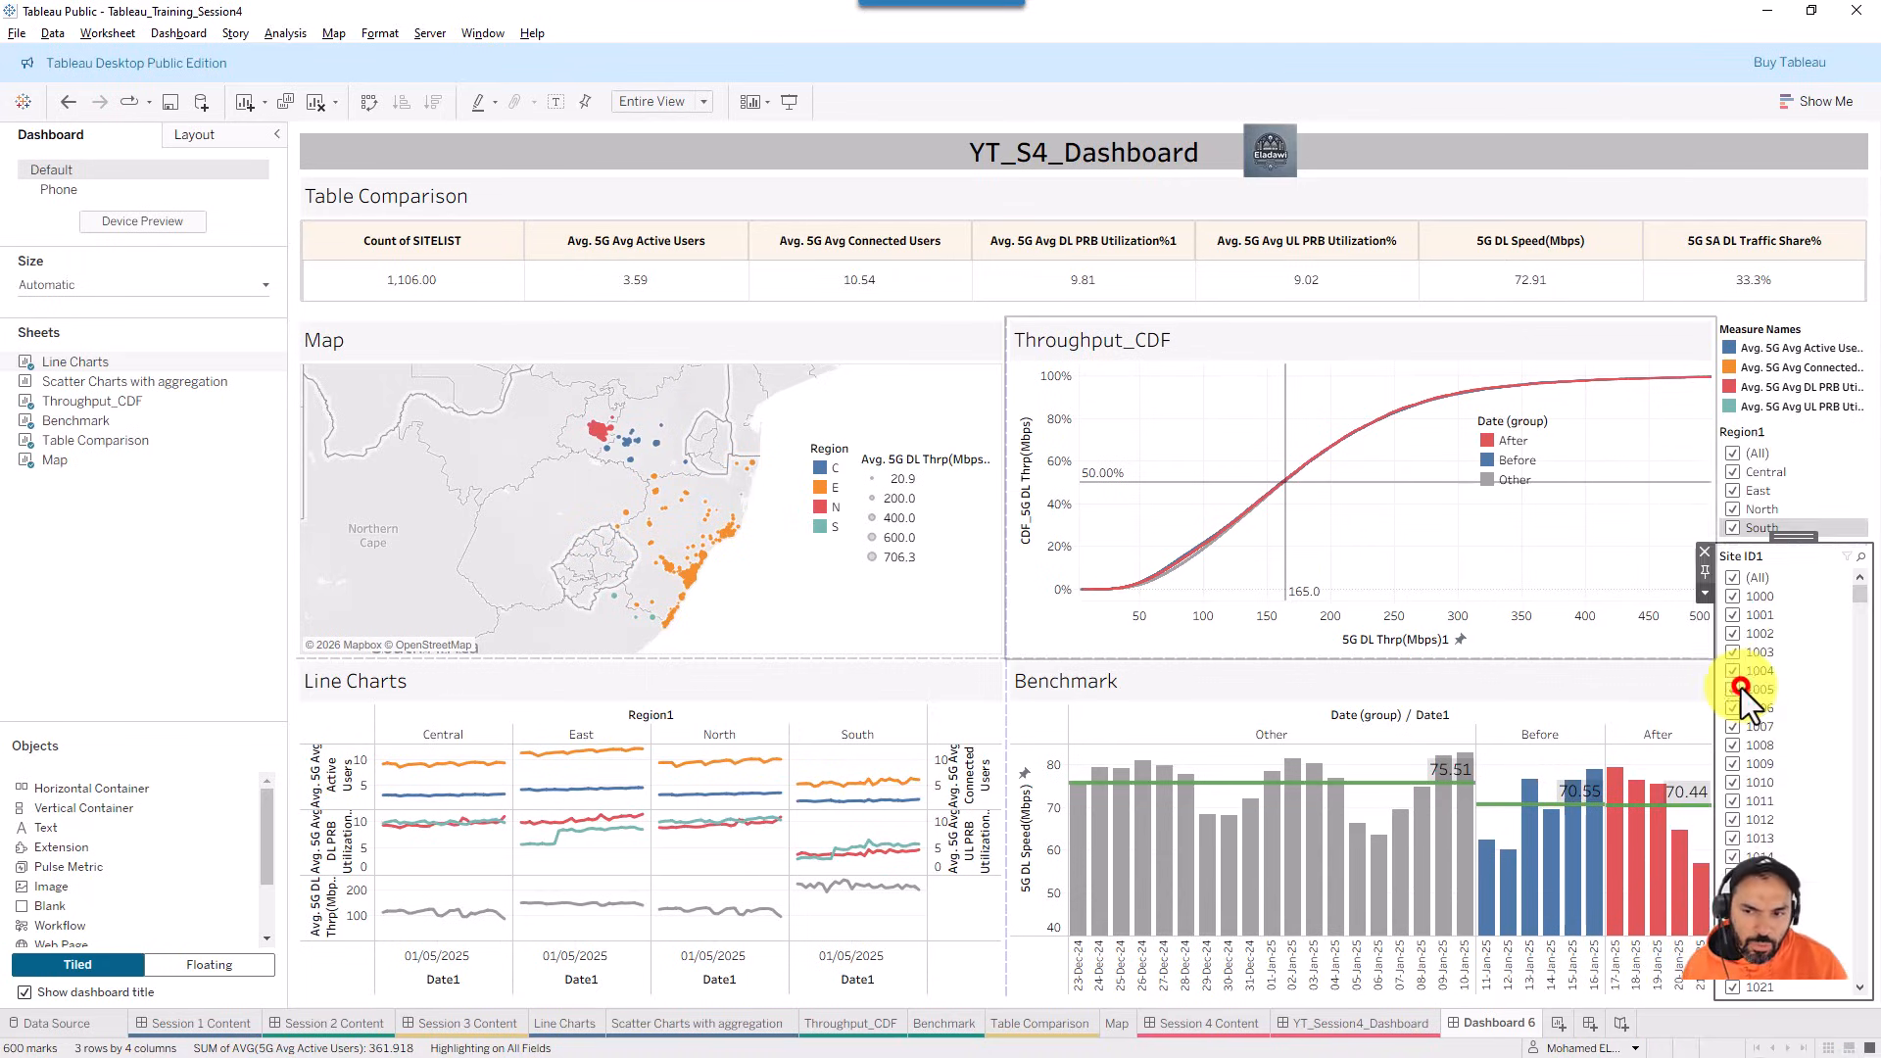
- Test the Site ID1 filter by clearing all values and selecting only sites 1000 and 1001
click(1769, 578)
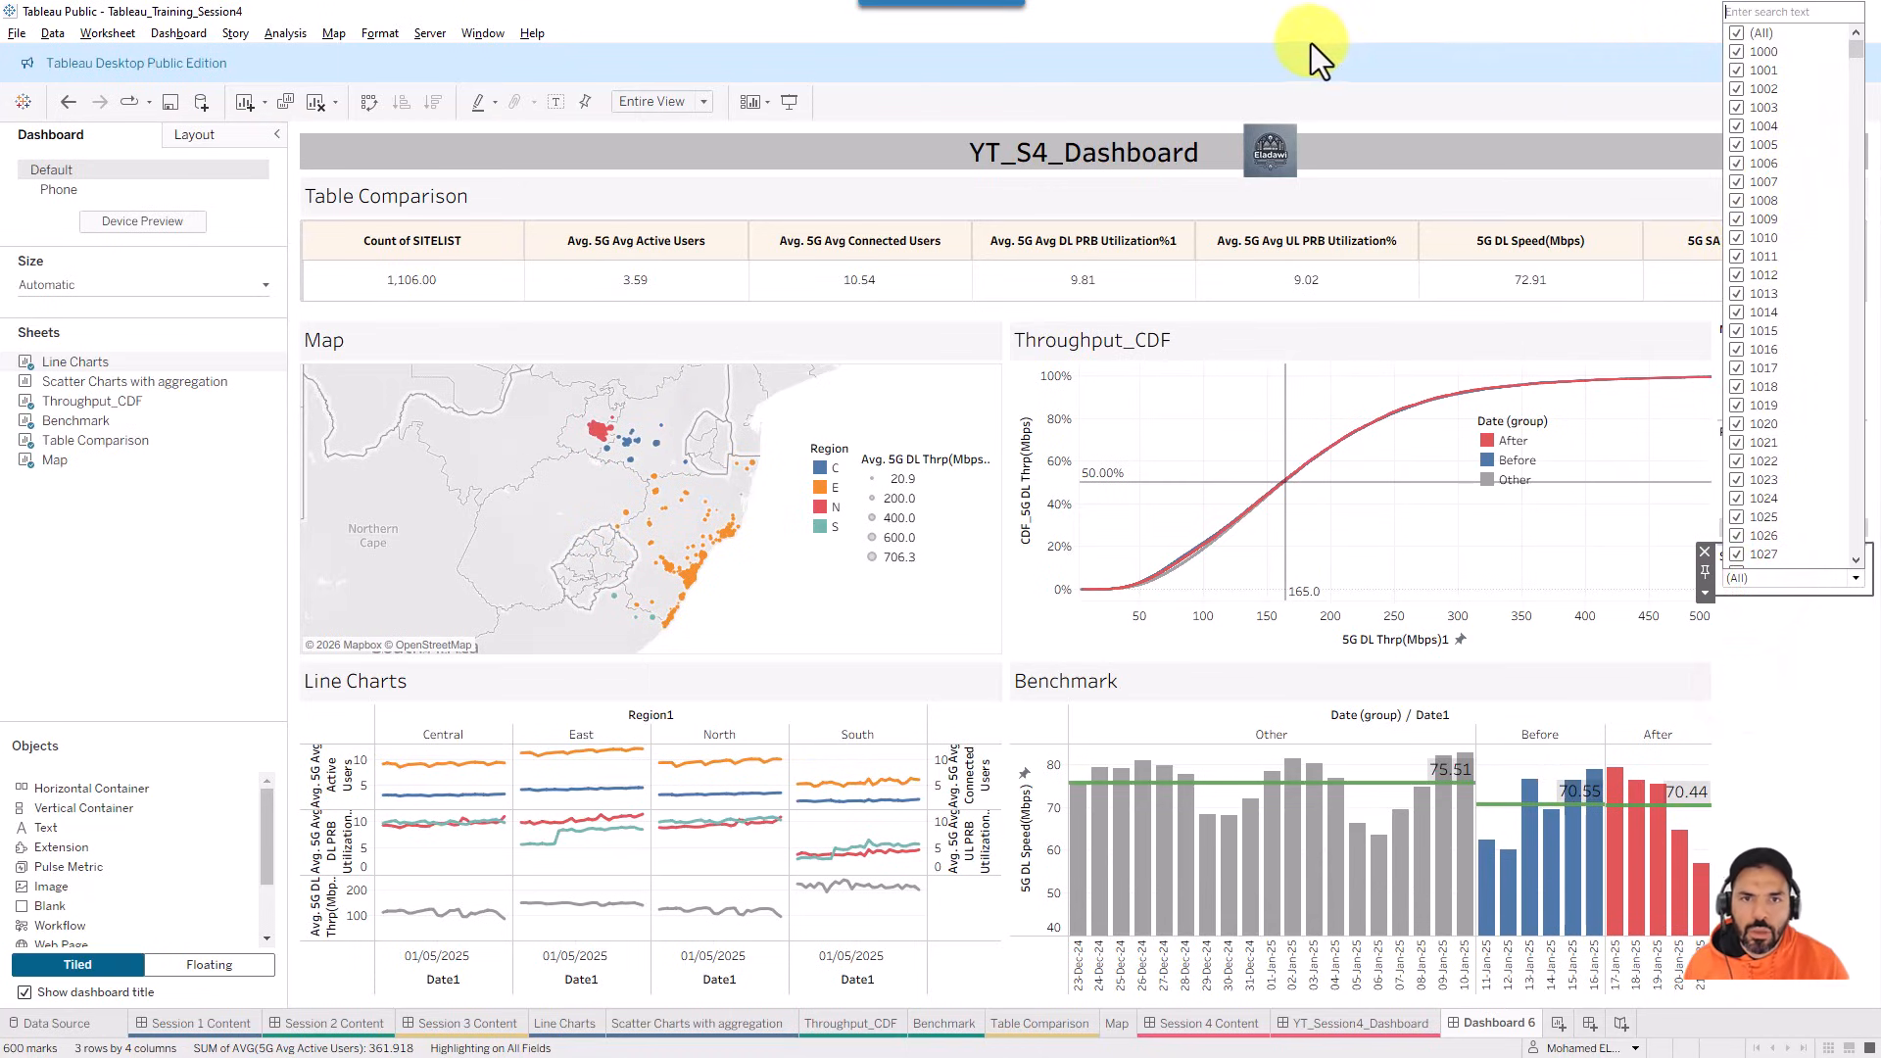
click(1250, 25)
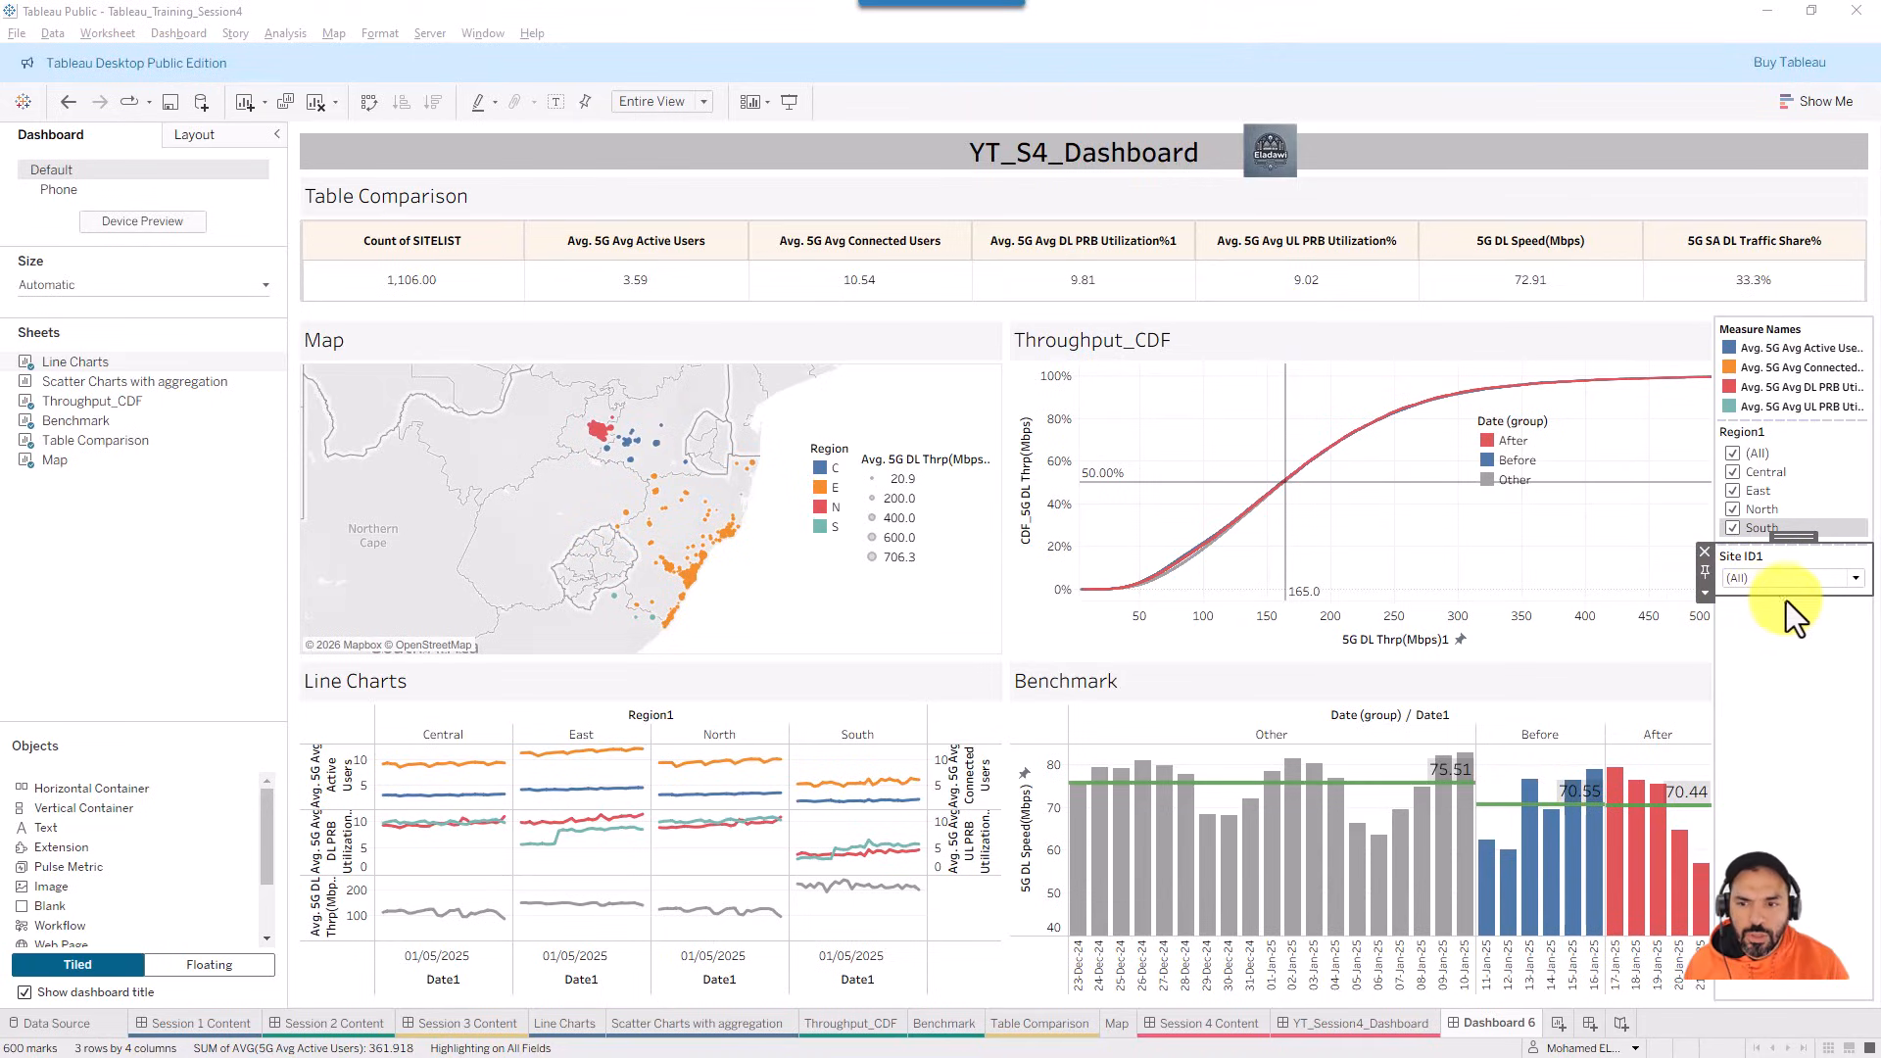
click(1784, 576)
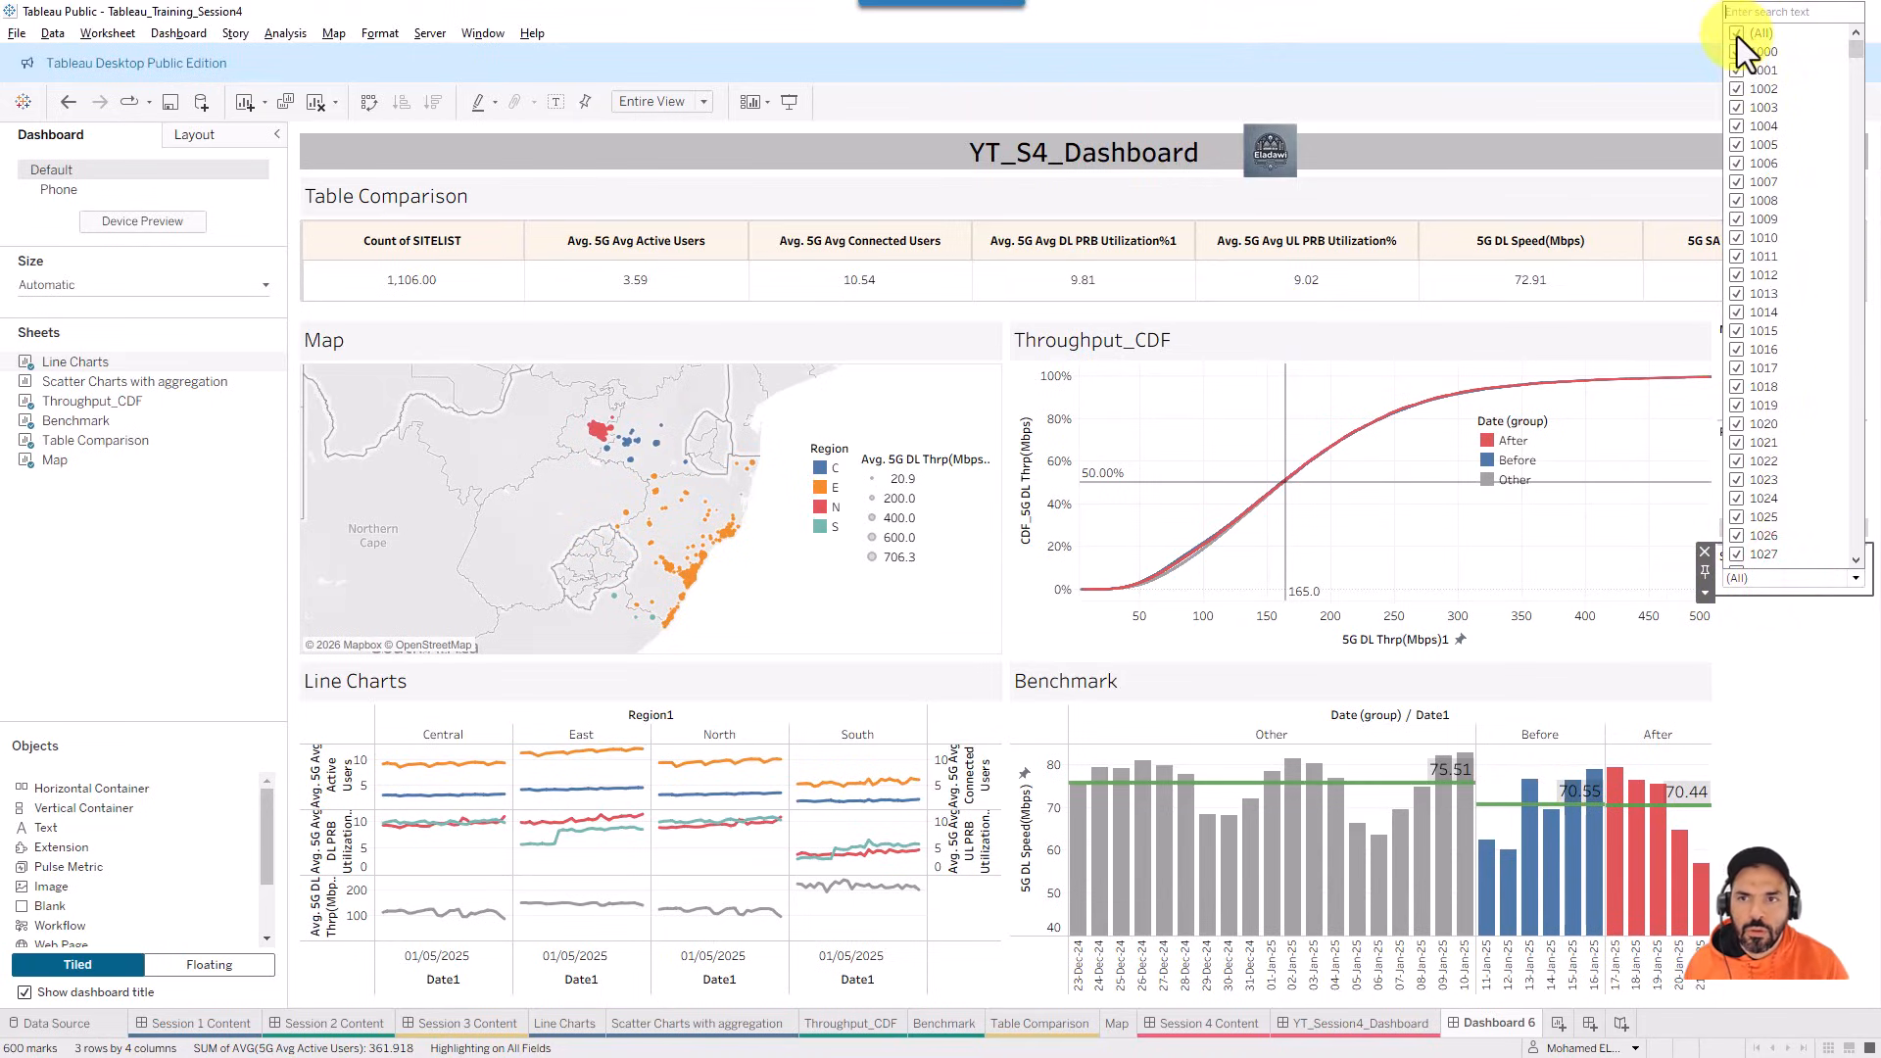
click(1738, 50)
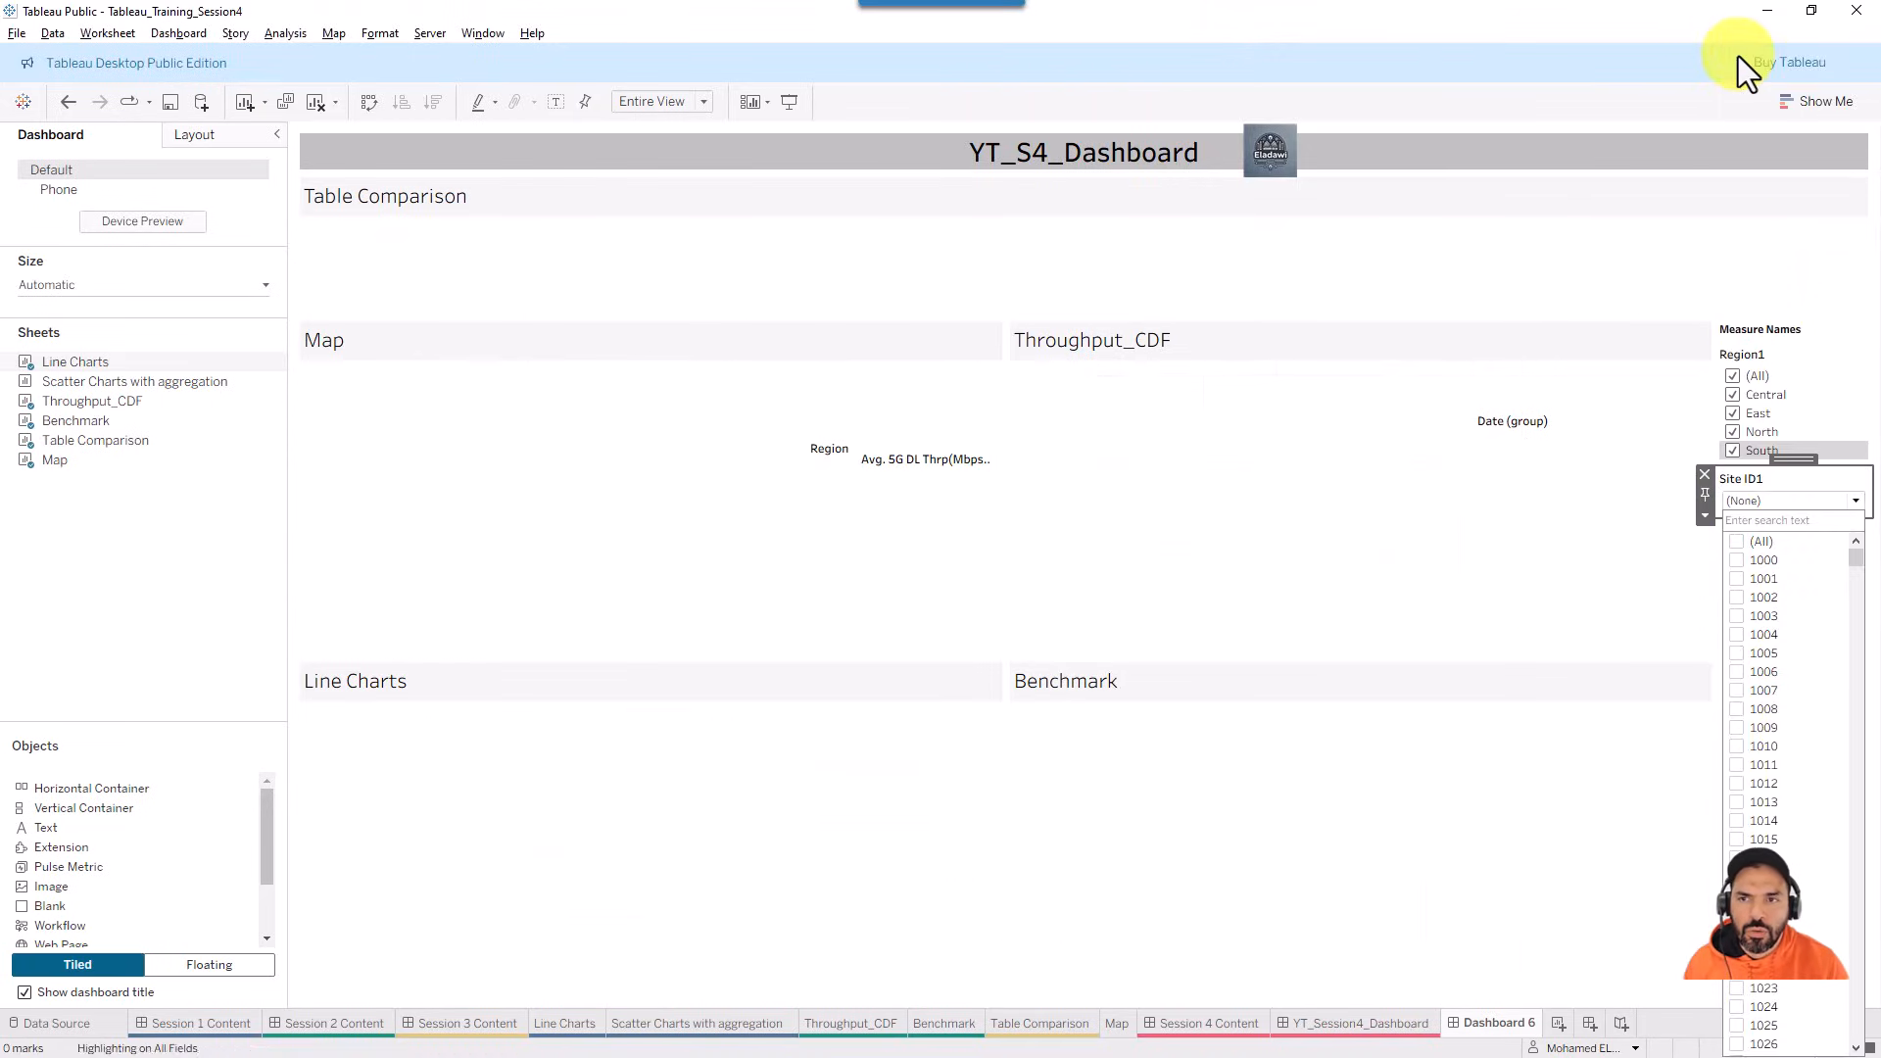
click(1736, 584)
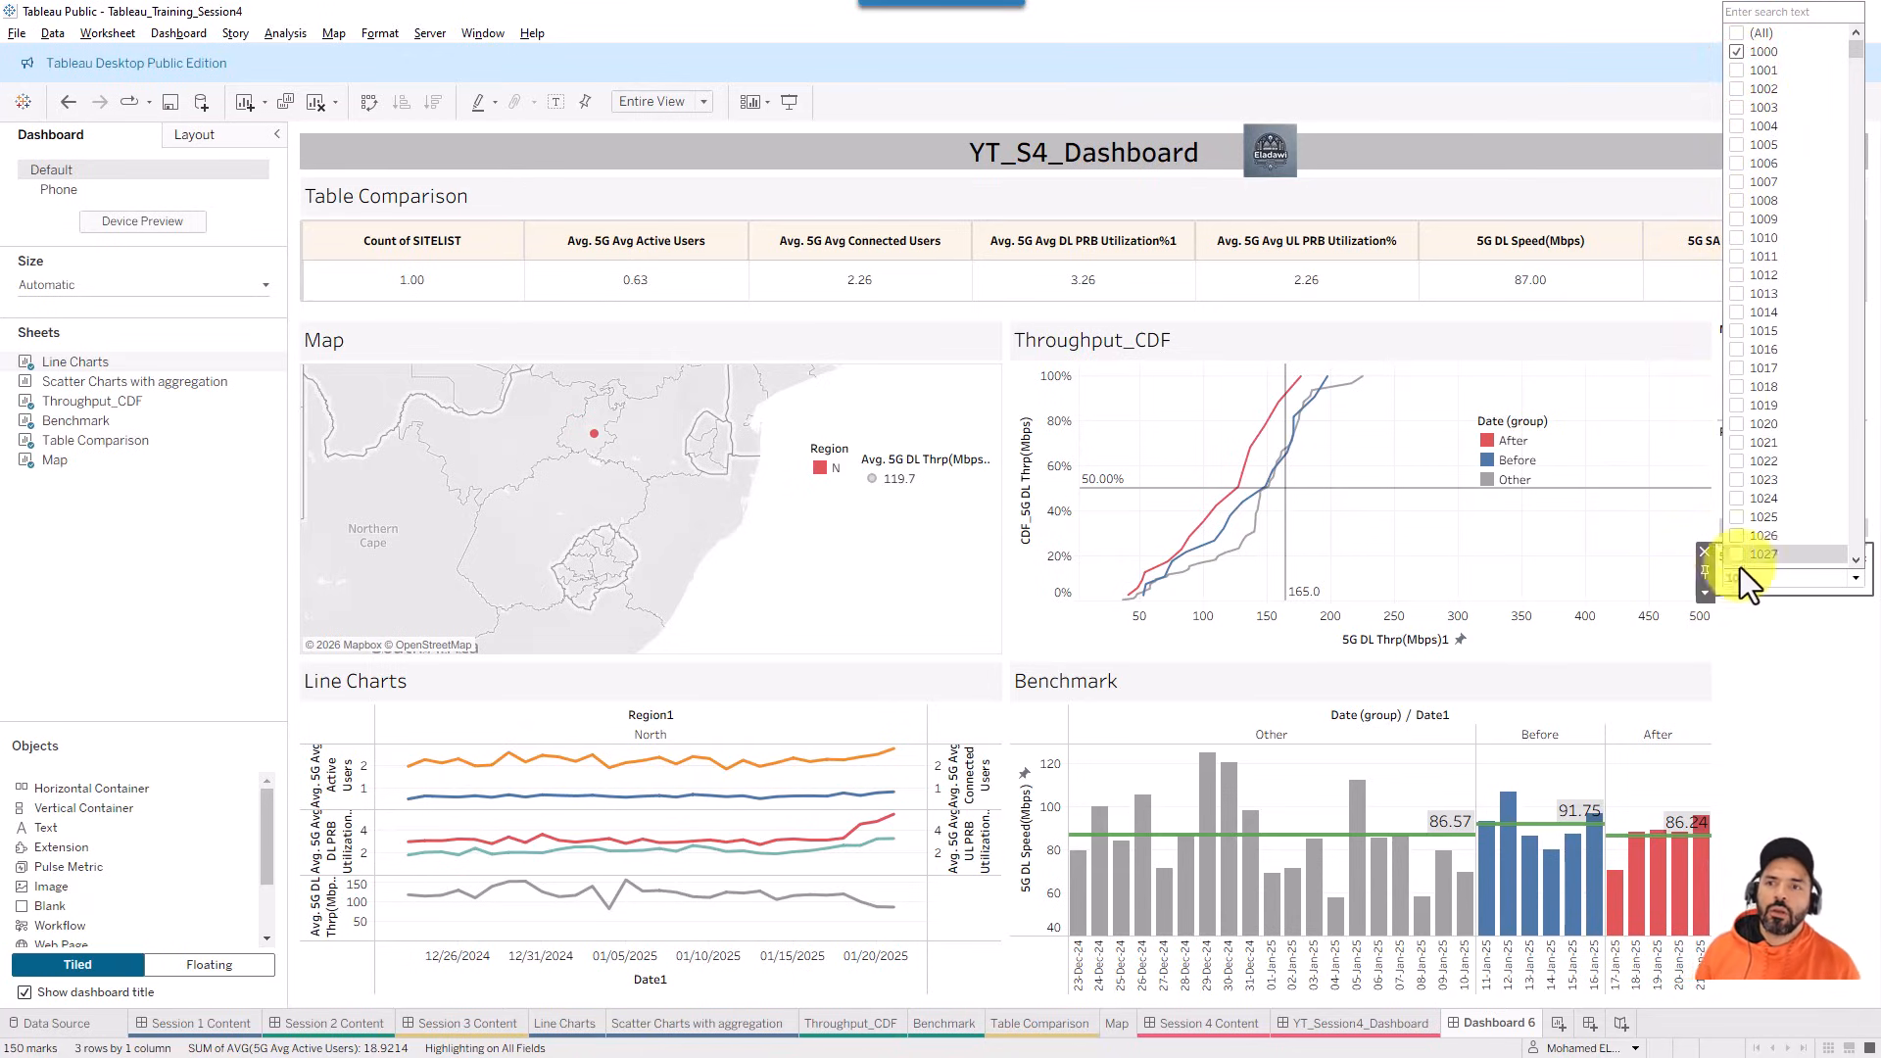
click(1856, 405)
click(1738, 69)
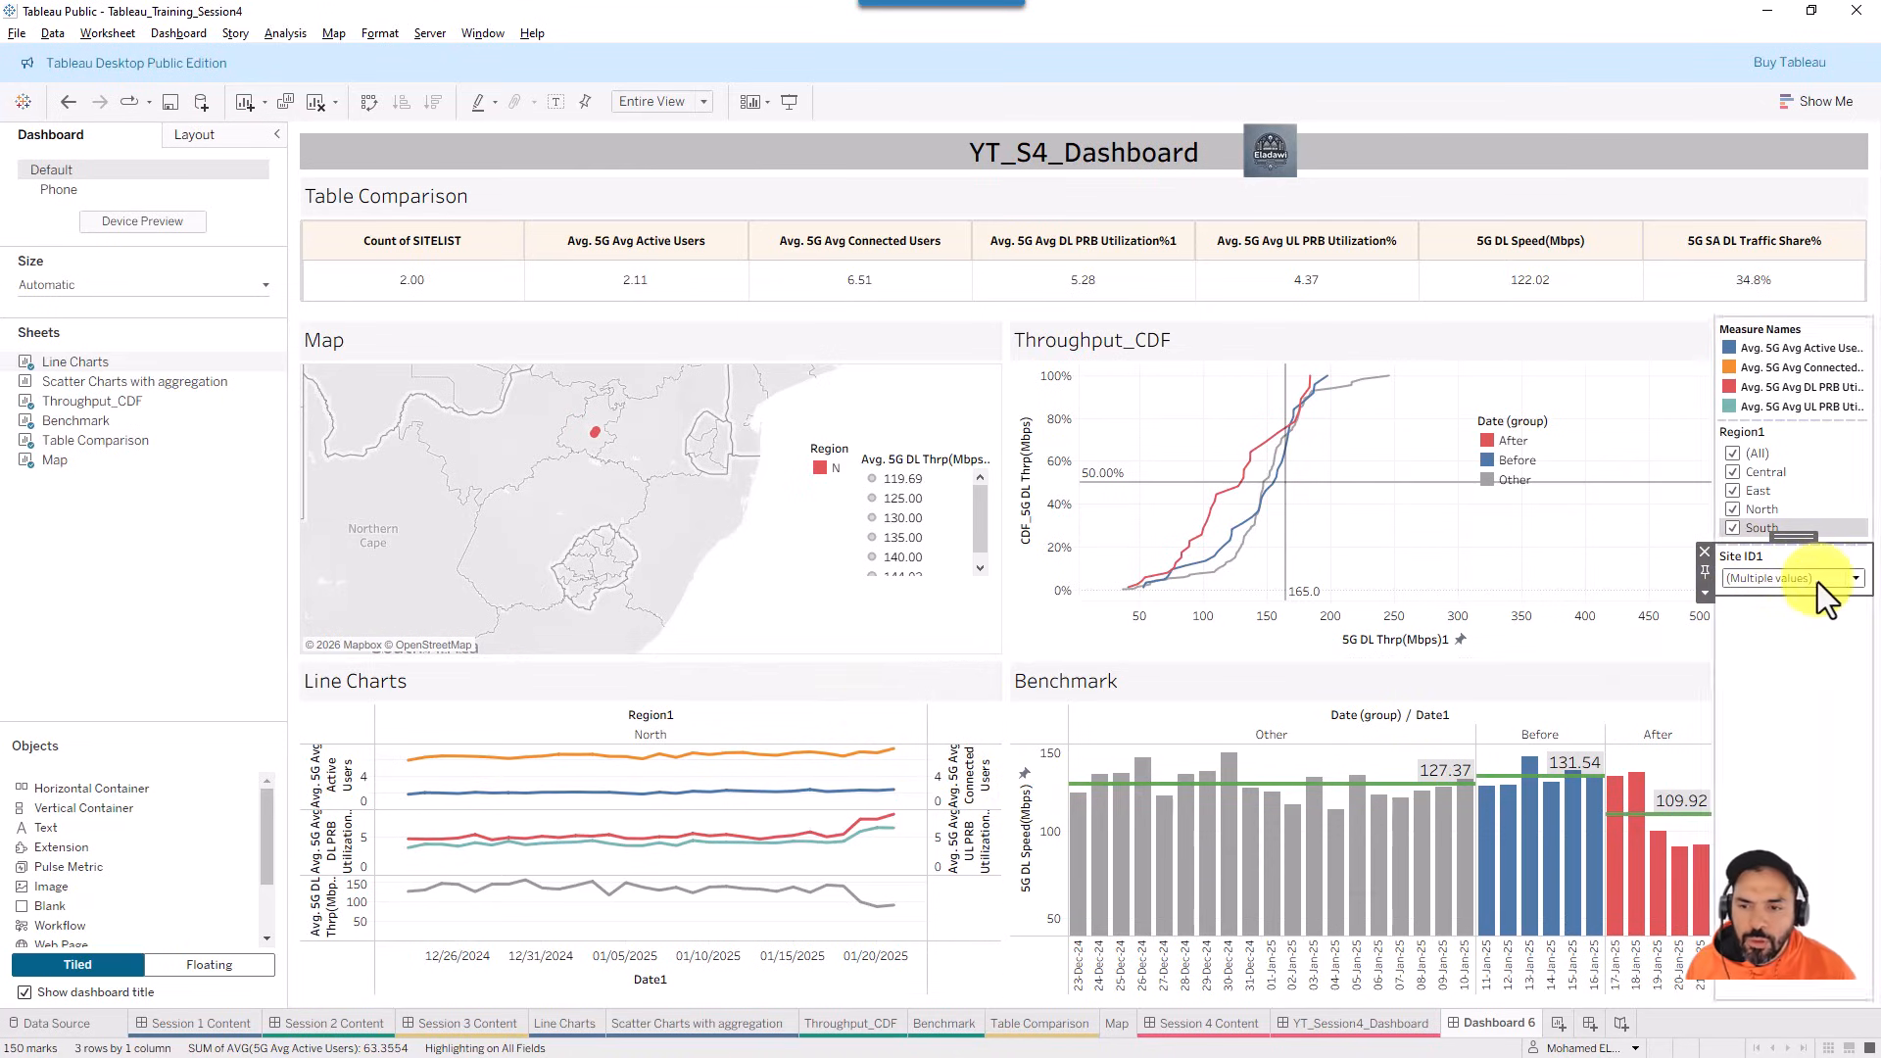
- Review which worksheets the Site ID1 filter applies to, and reset the filter to all sites
click(1705, 594)
mouse_move(1766, 476)
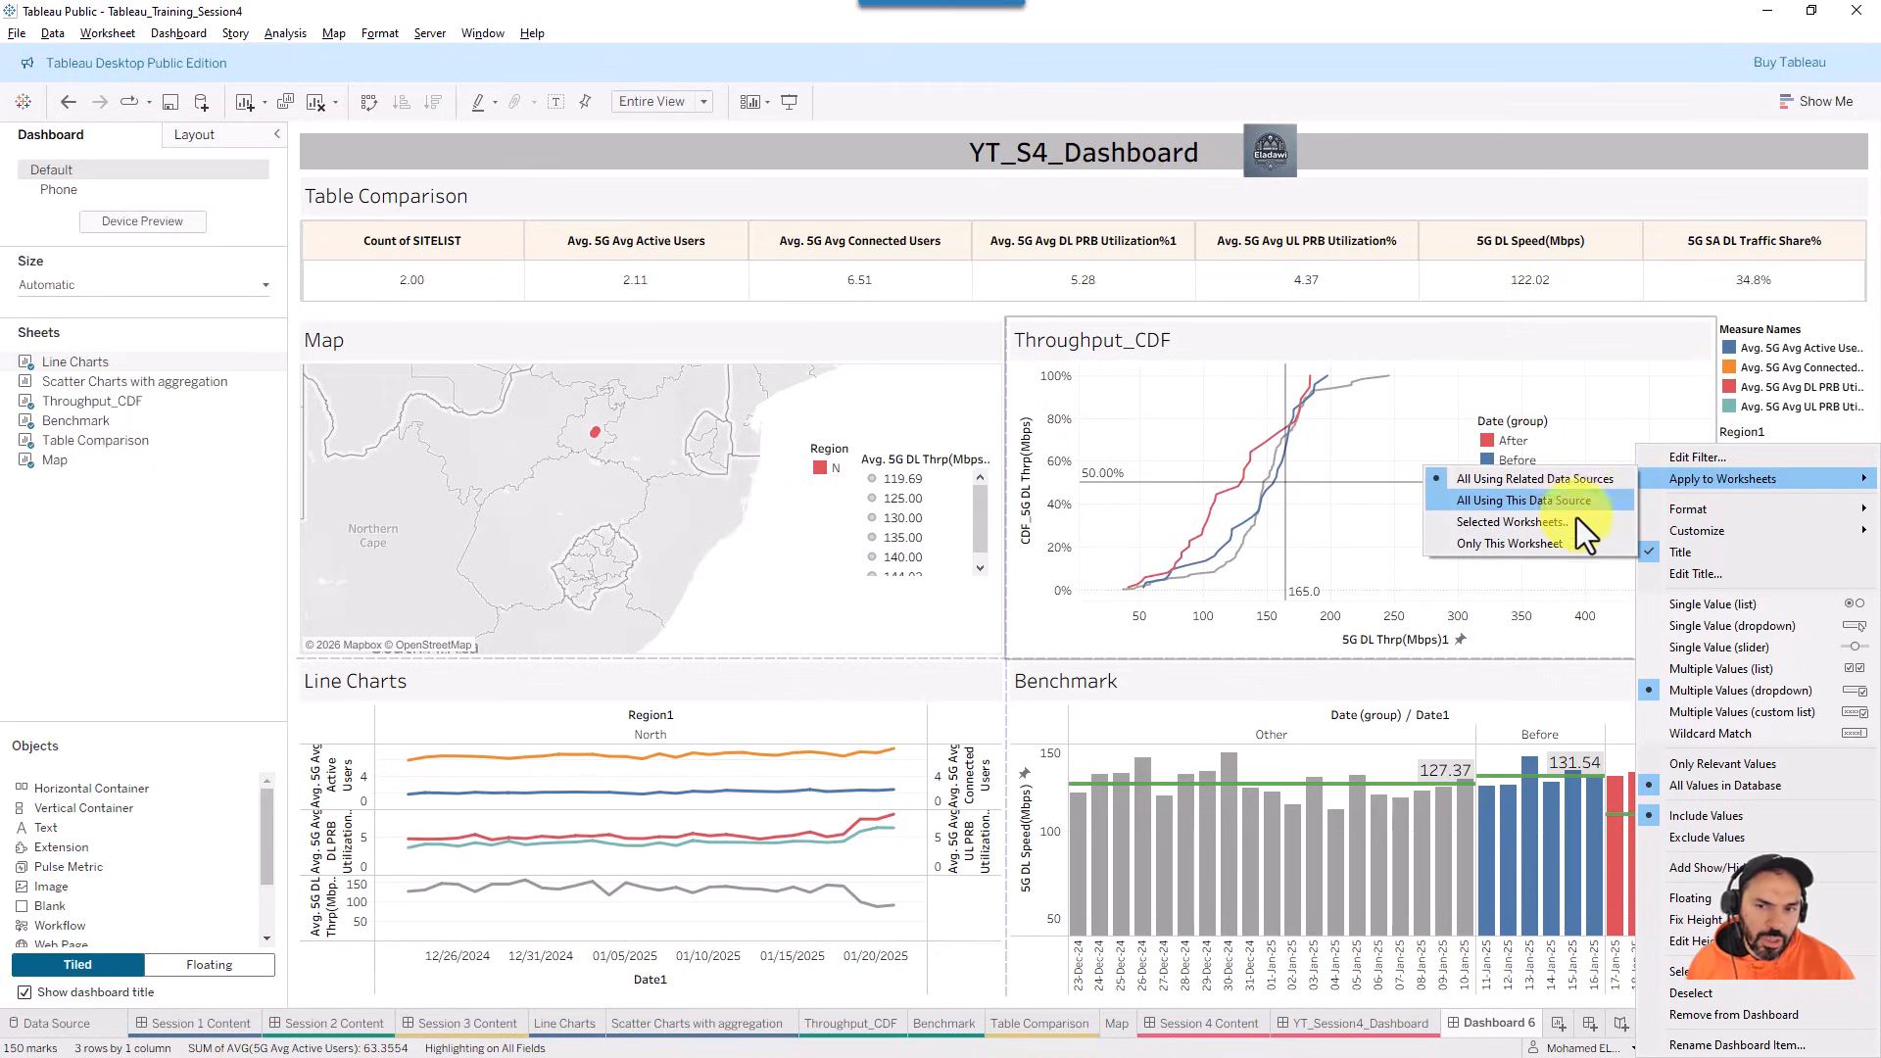
click(1549, 639)
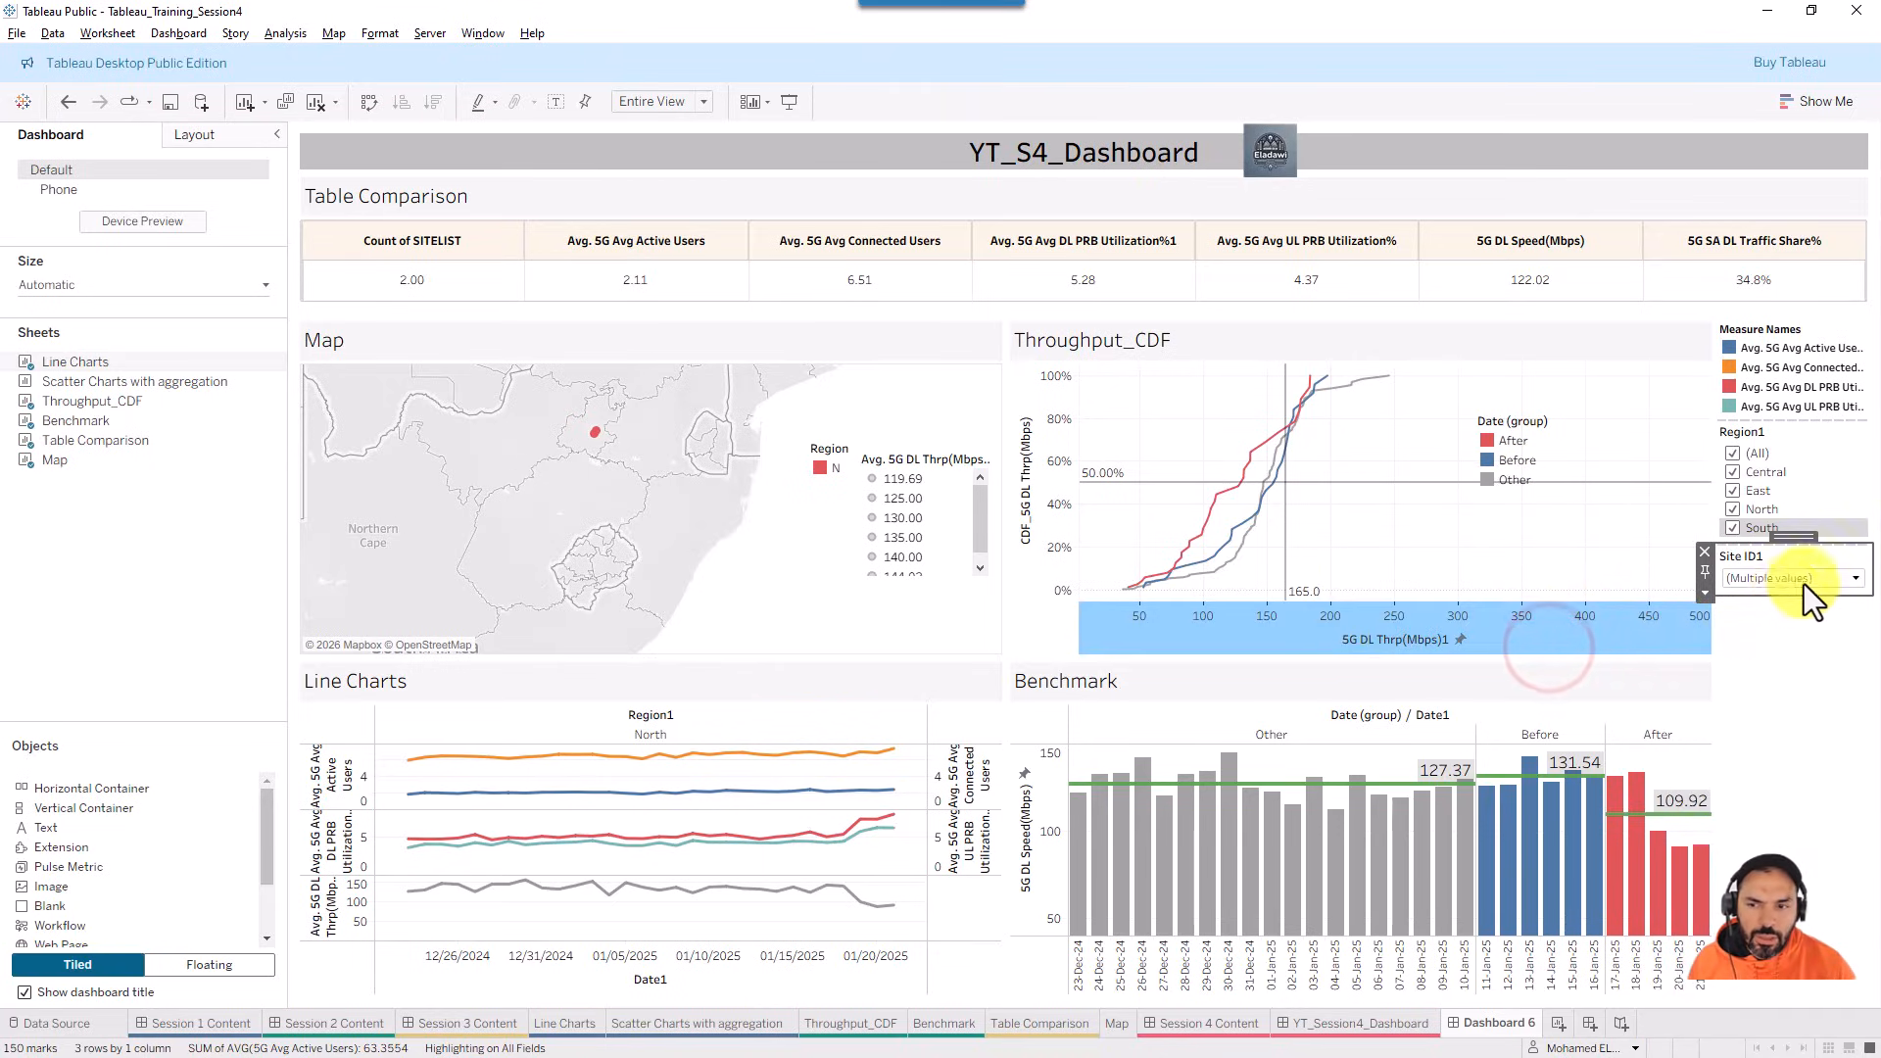
click(1860, 557)
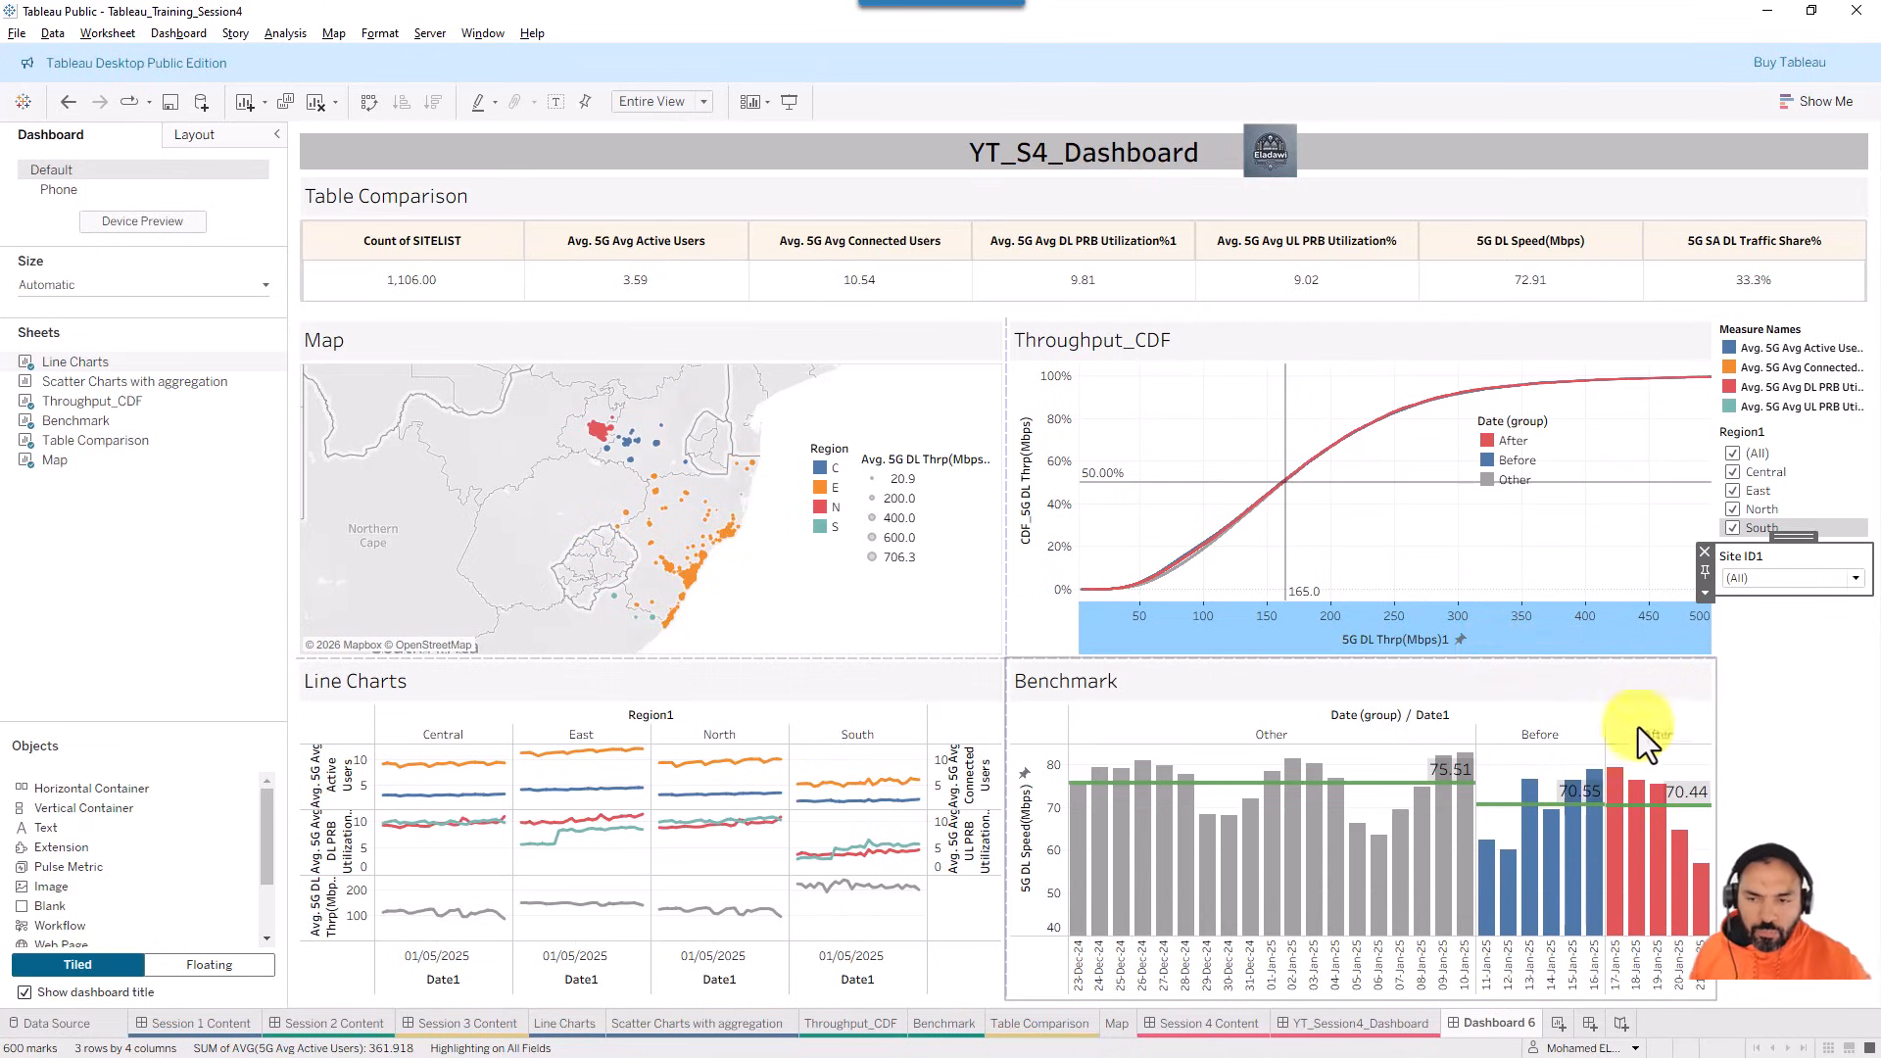
click(583, 343)
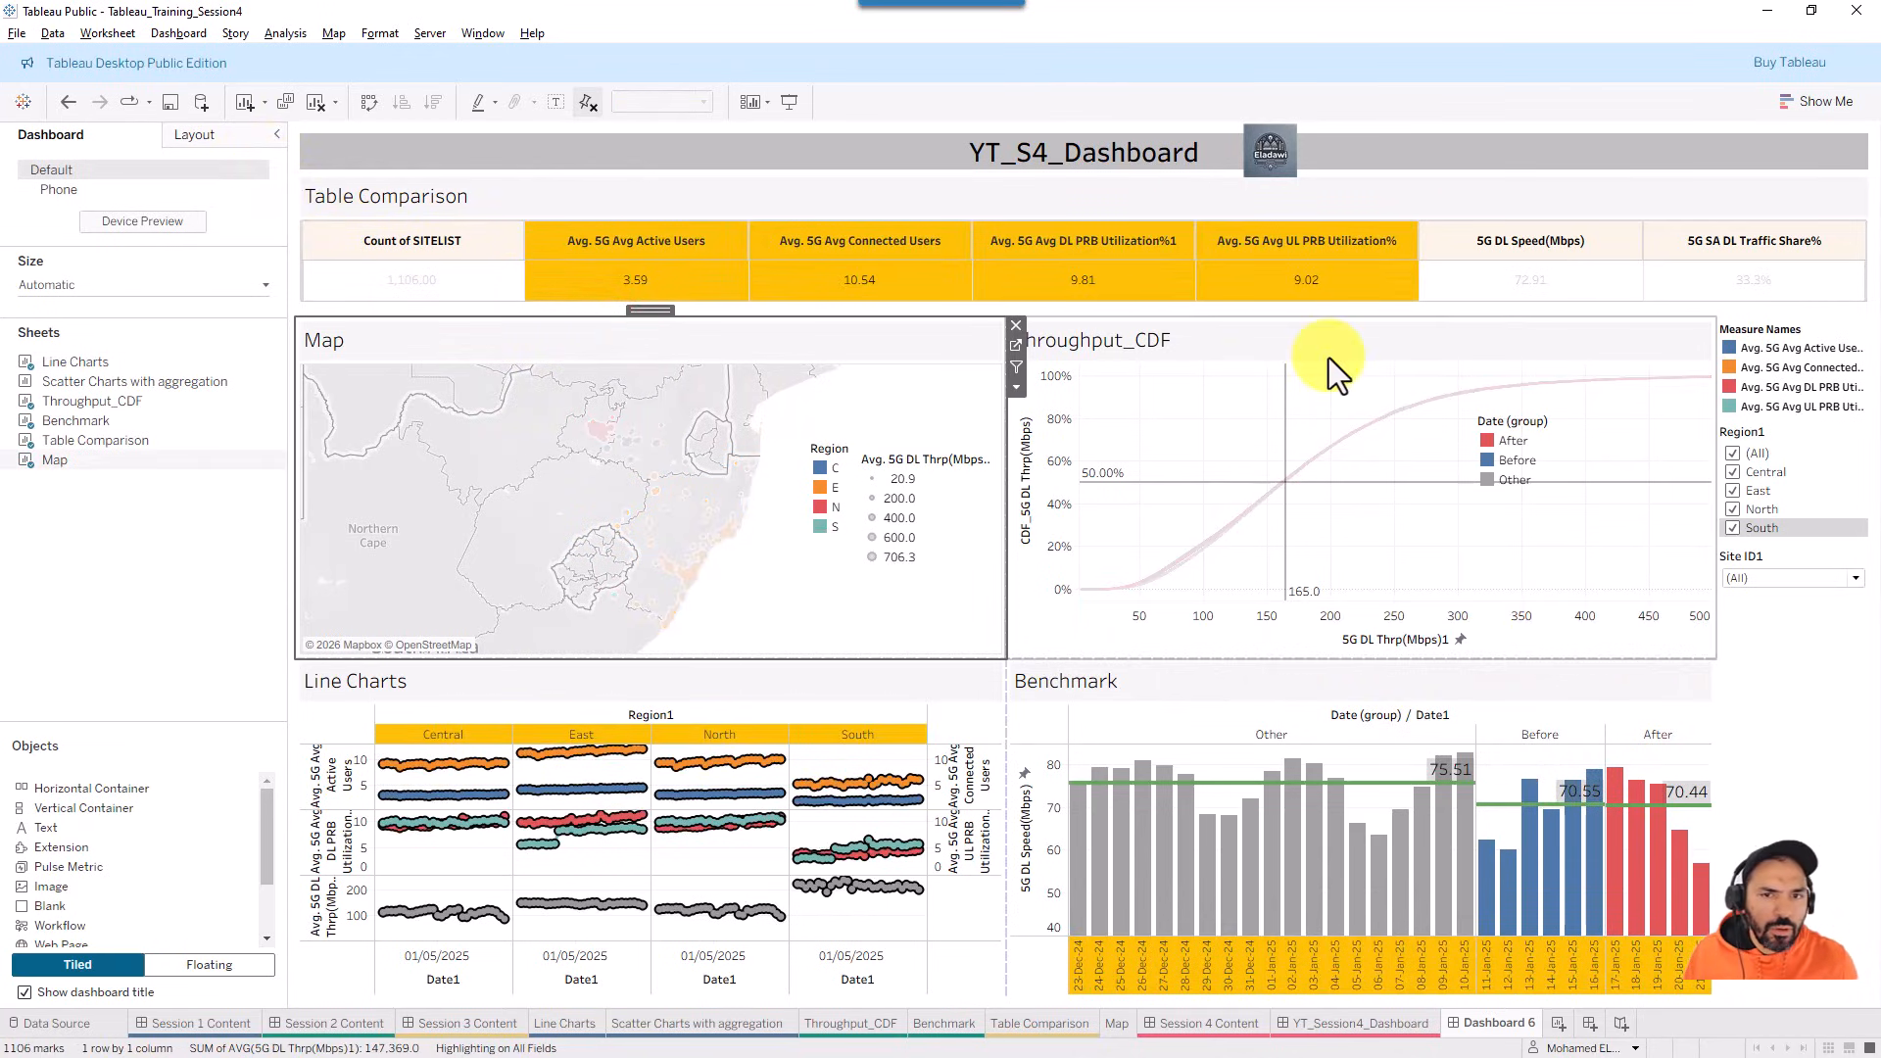
click(1225, 402)
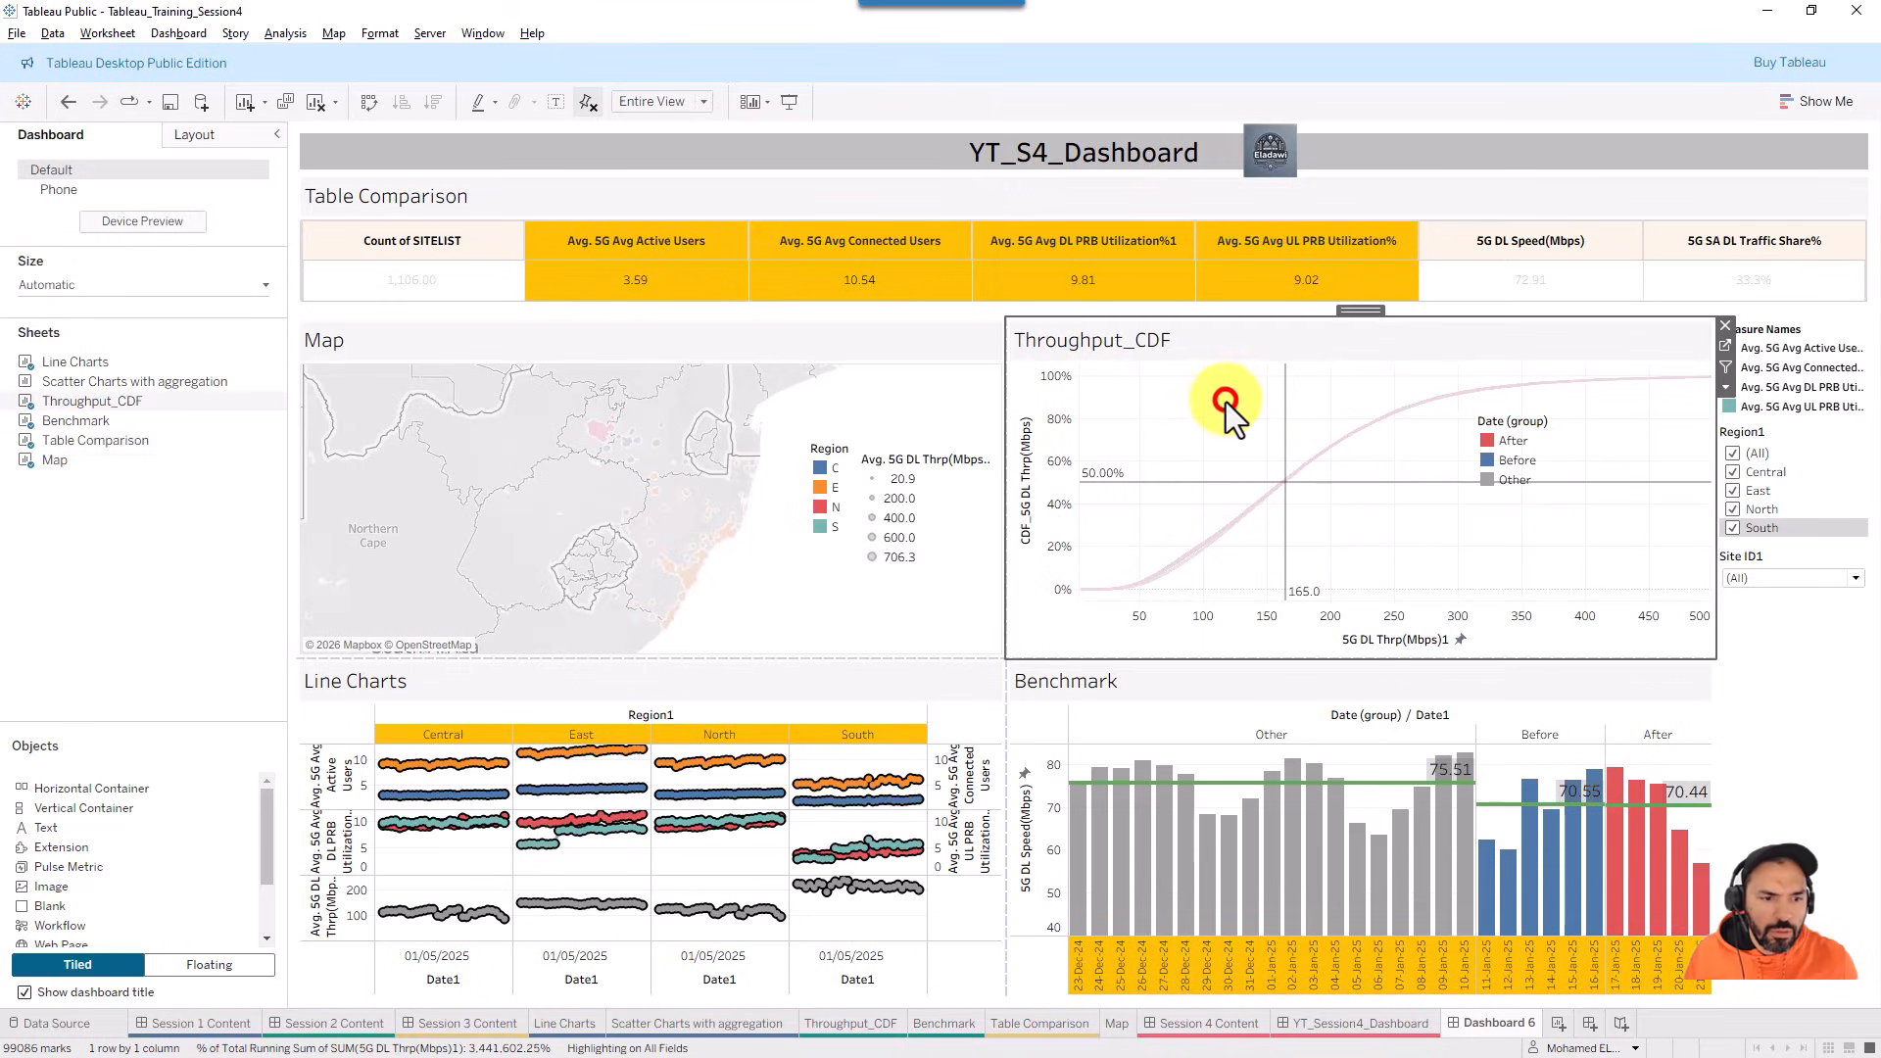
click(1193, 309)
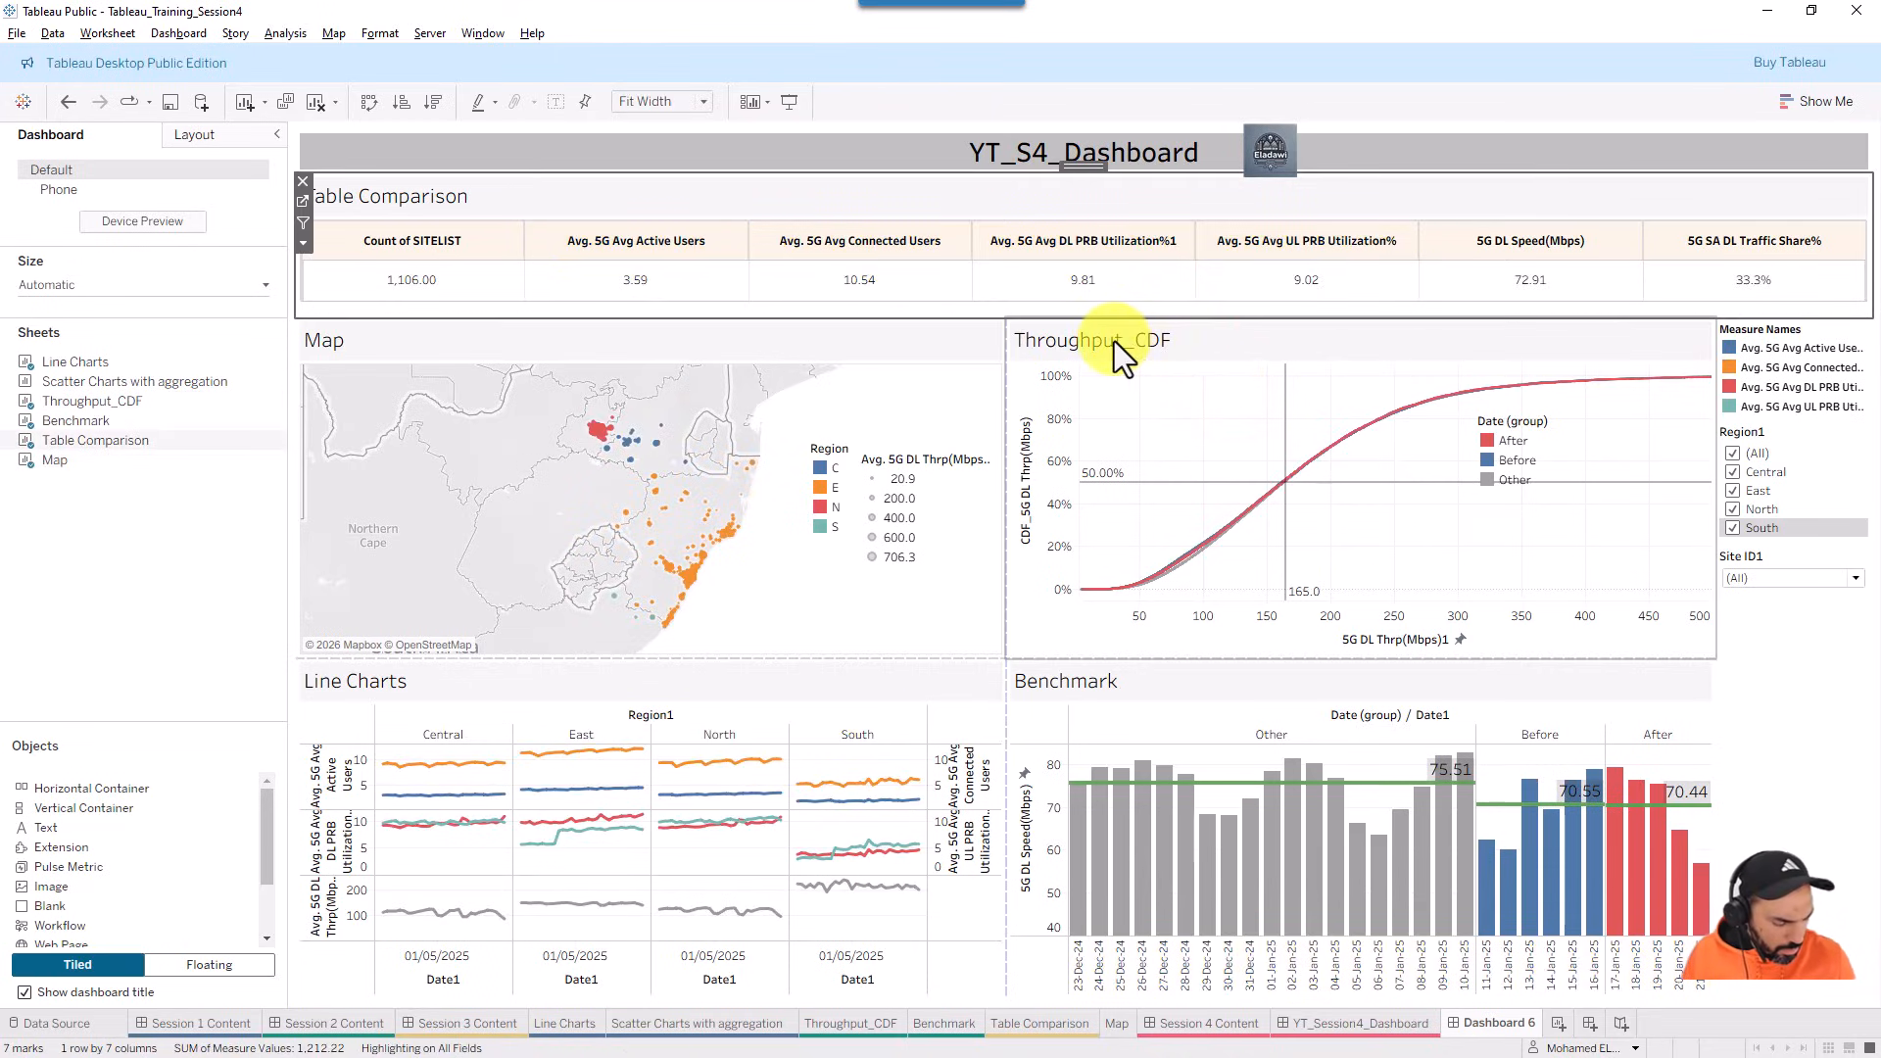
- Expand the dashboard's layout item hierarchy down to the Horizontal Container and Table Comparison inside the nested Tiled container
drag(465, 275, 275, 169)
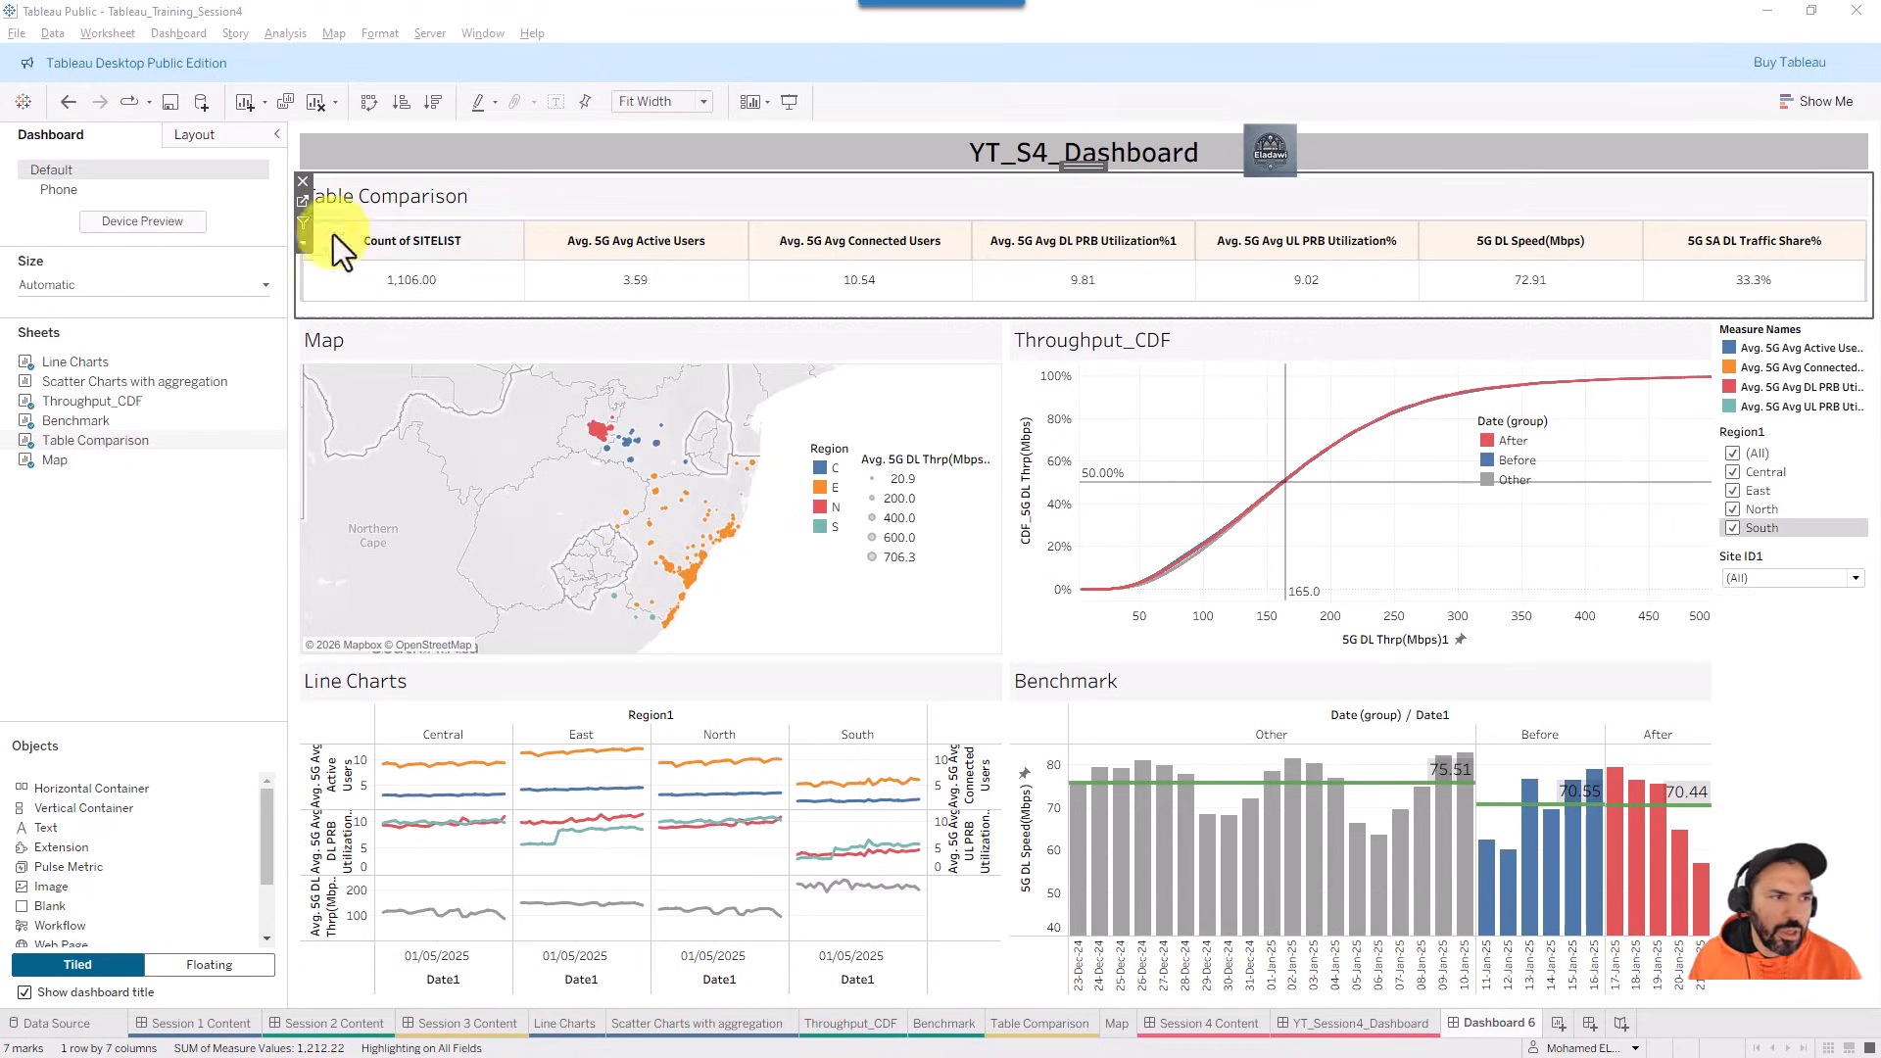
click(192, 135)
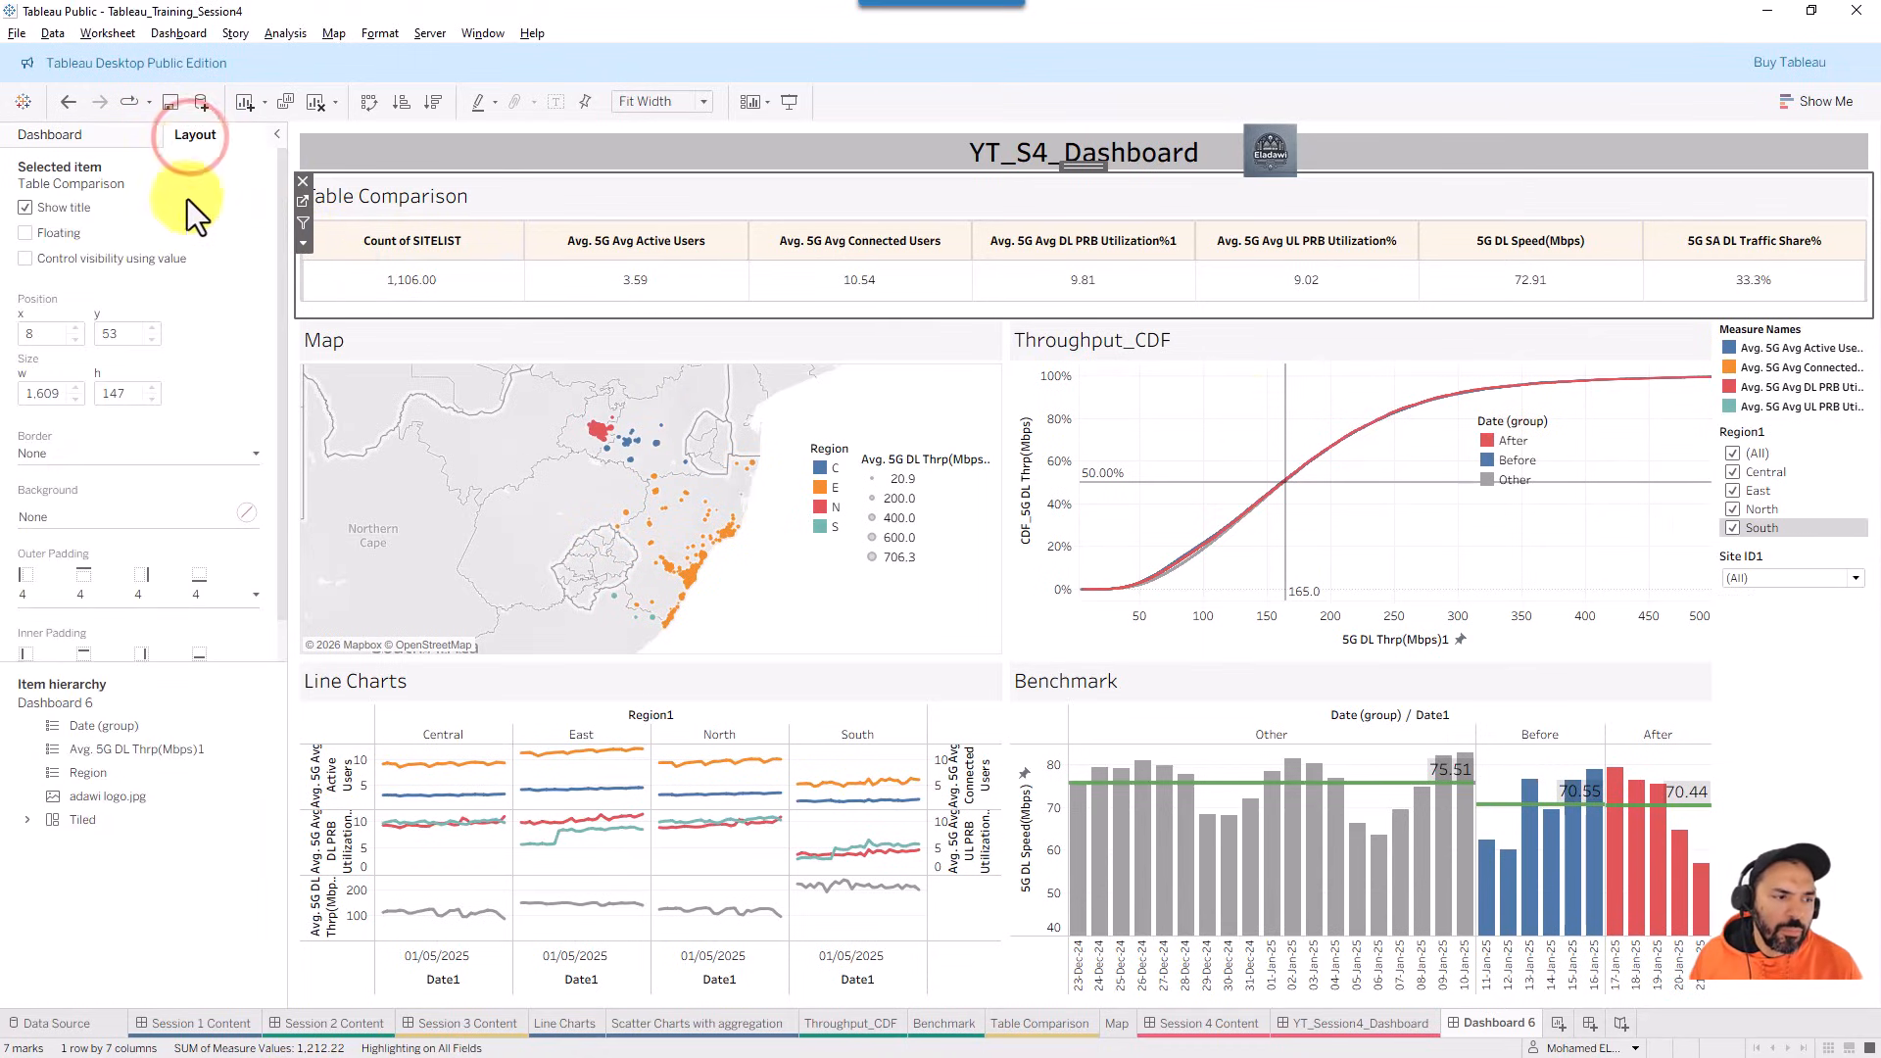
click(59, 705)
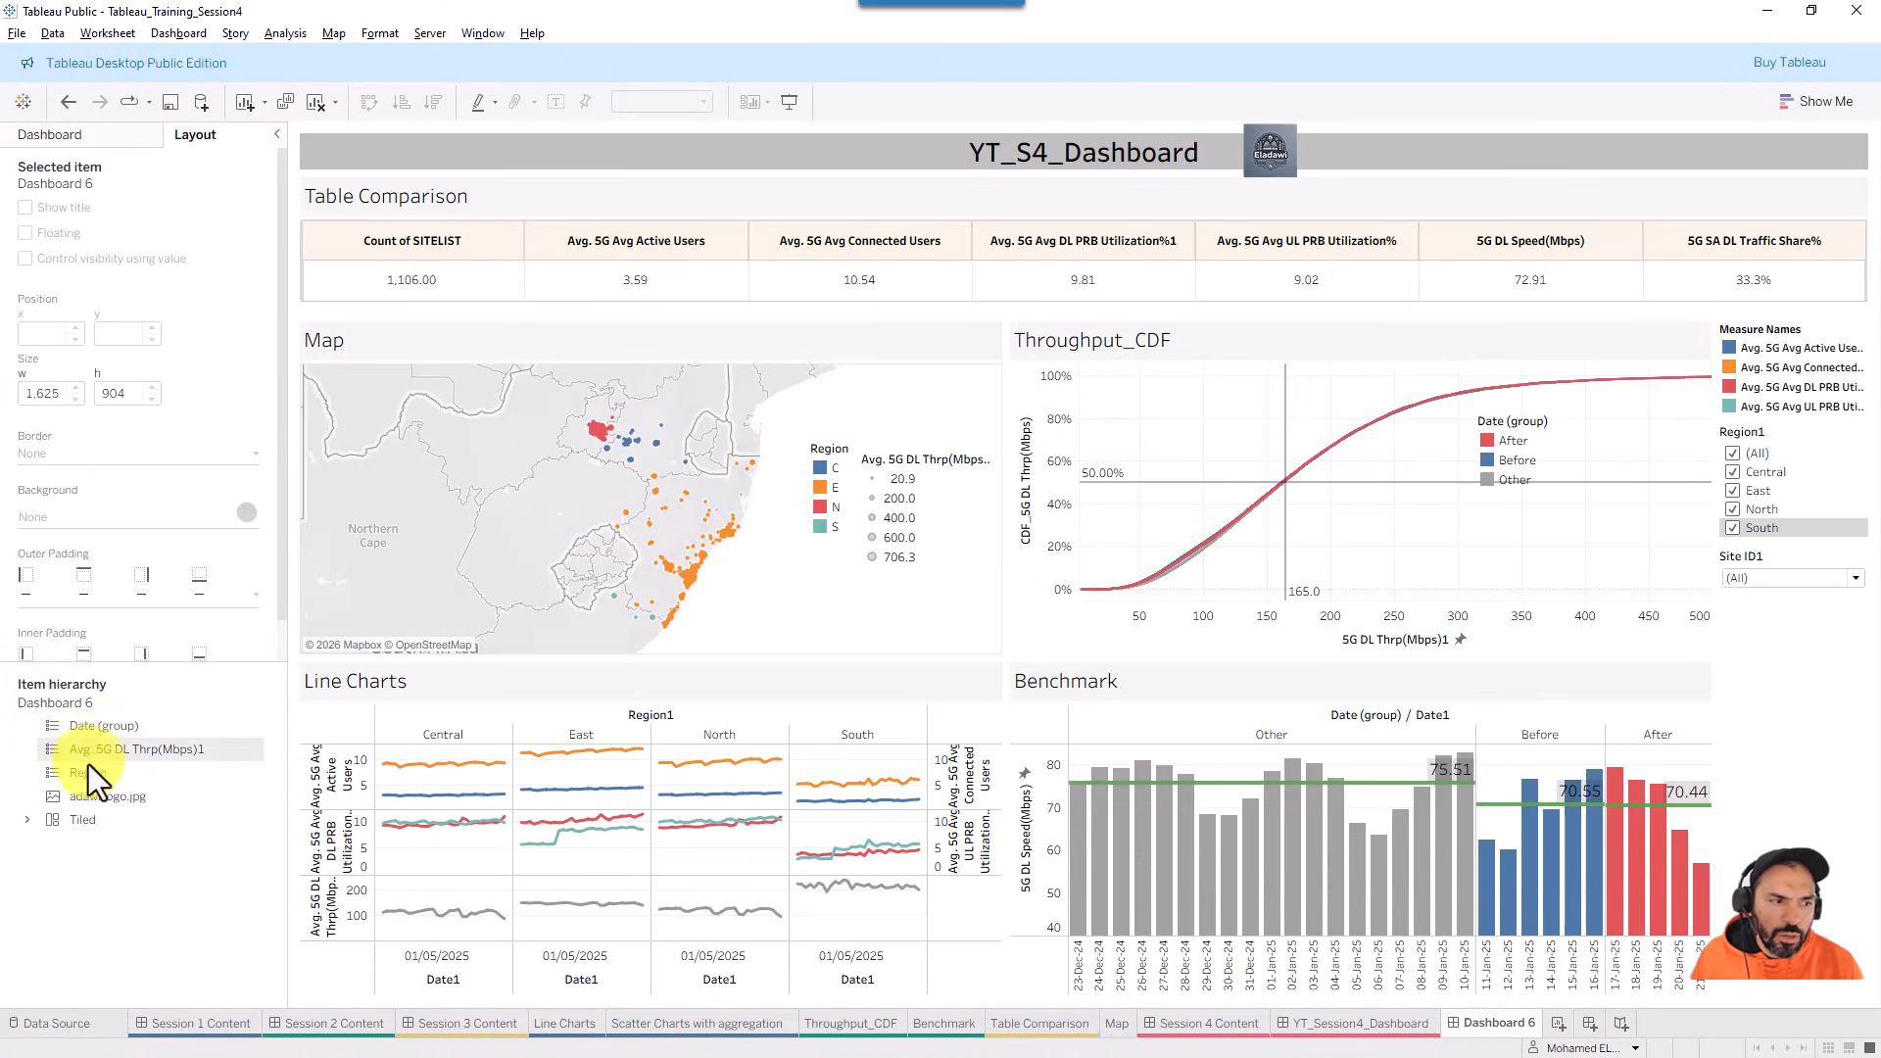
click(63, 821)
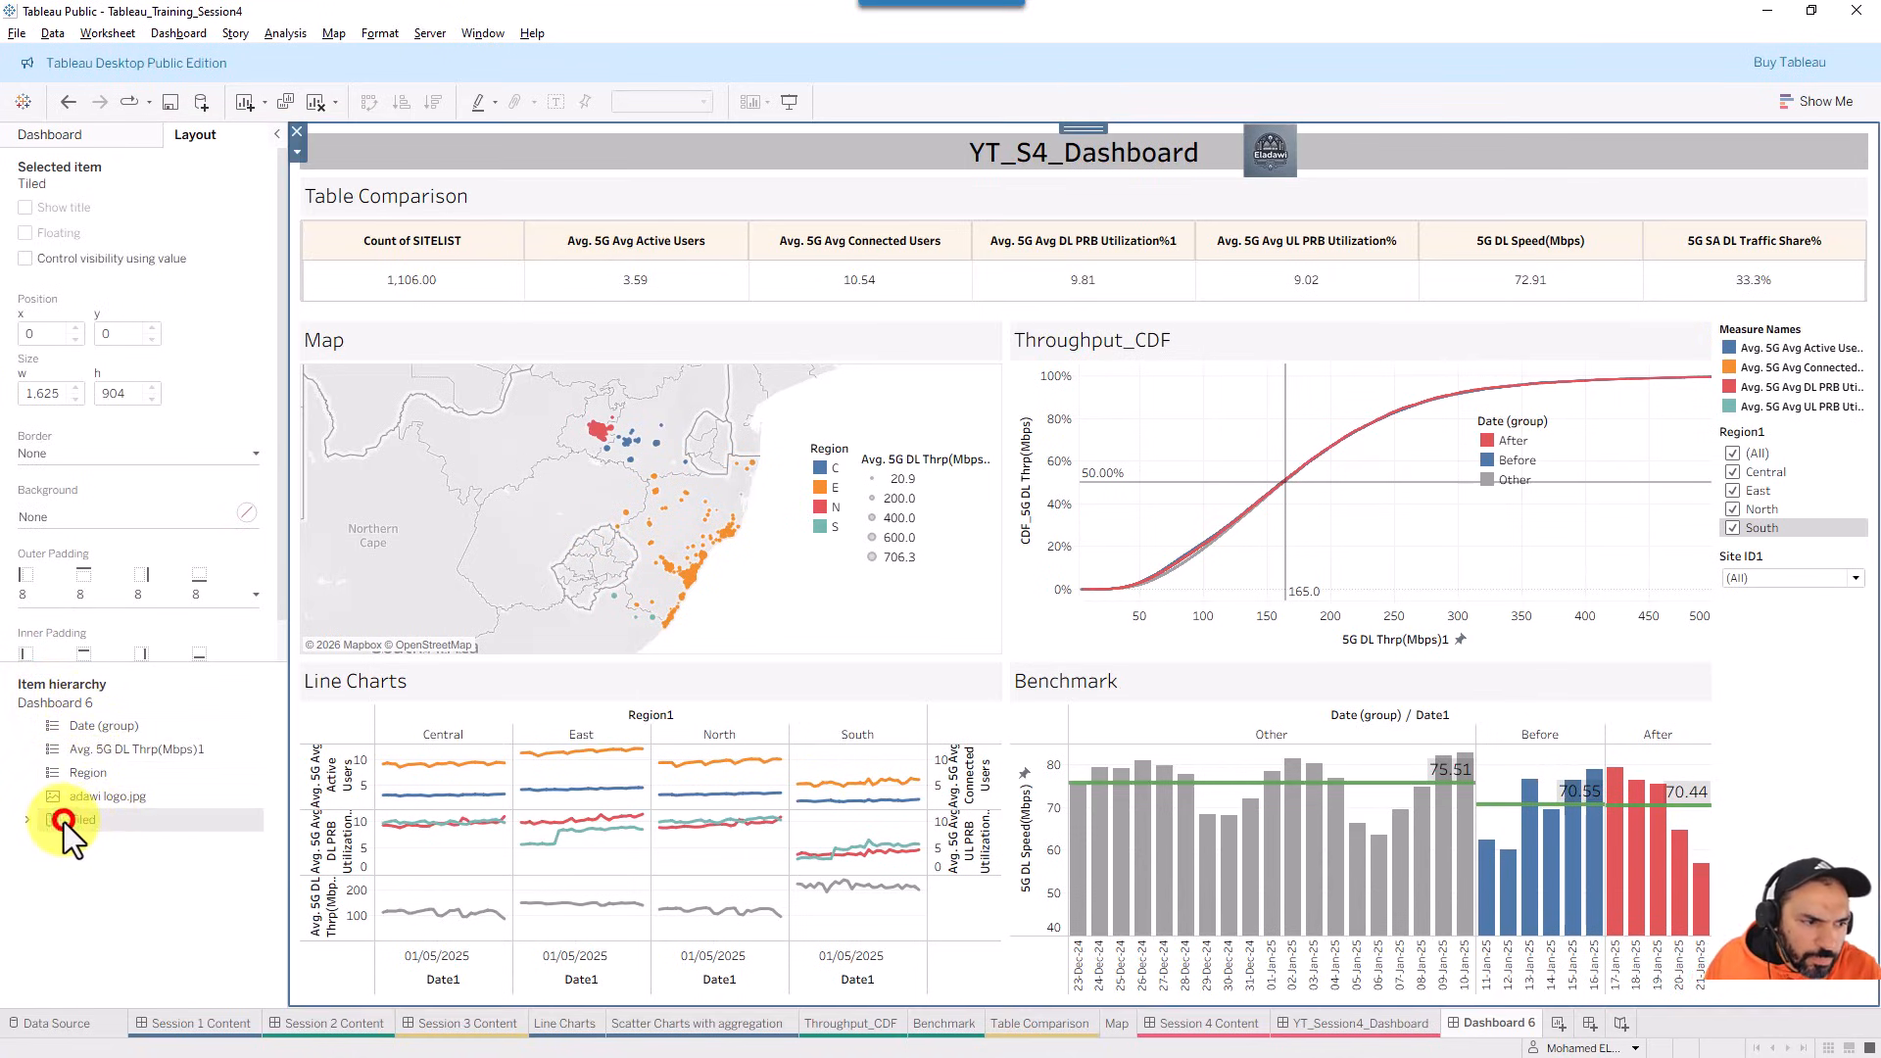
click(27, 820)
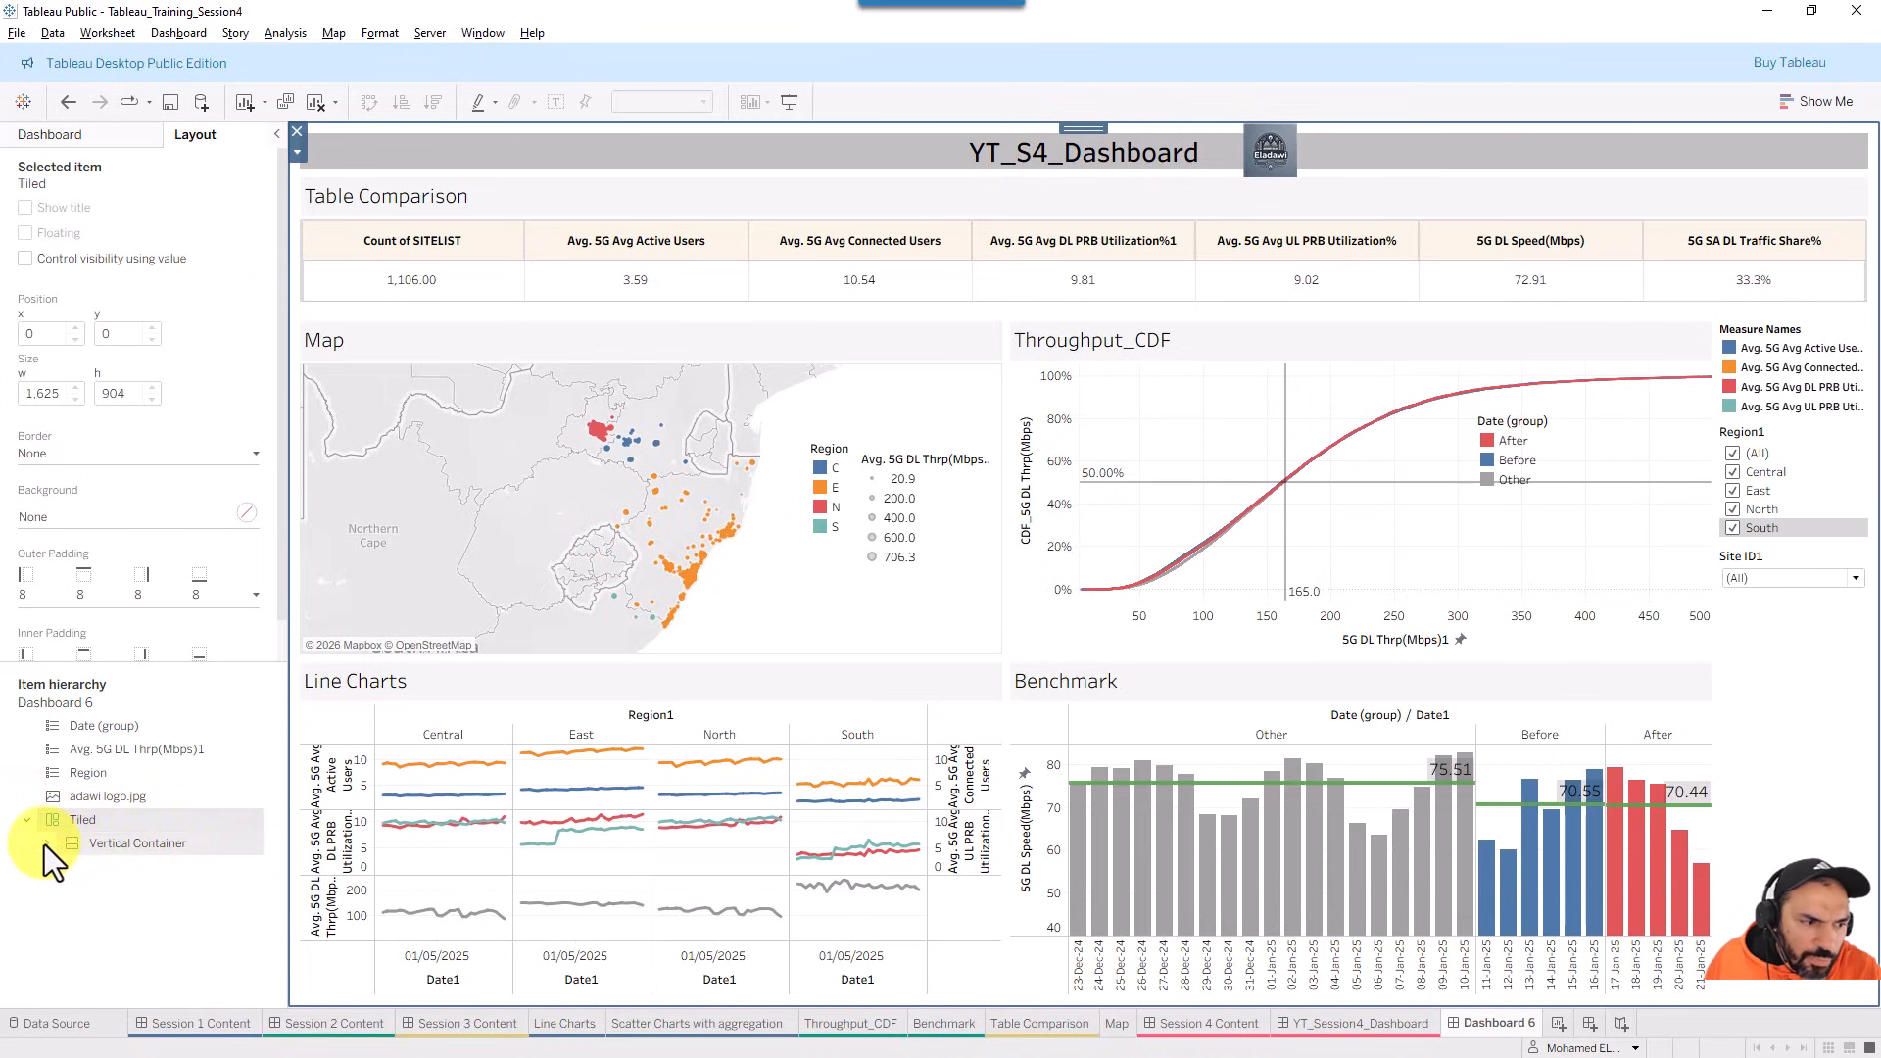
click(46, 843)
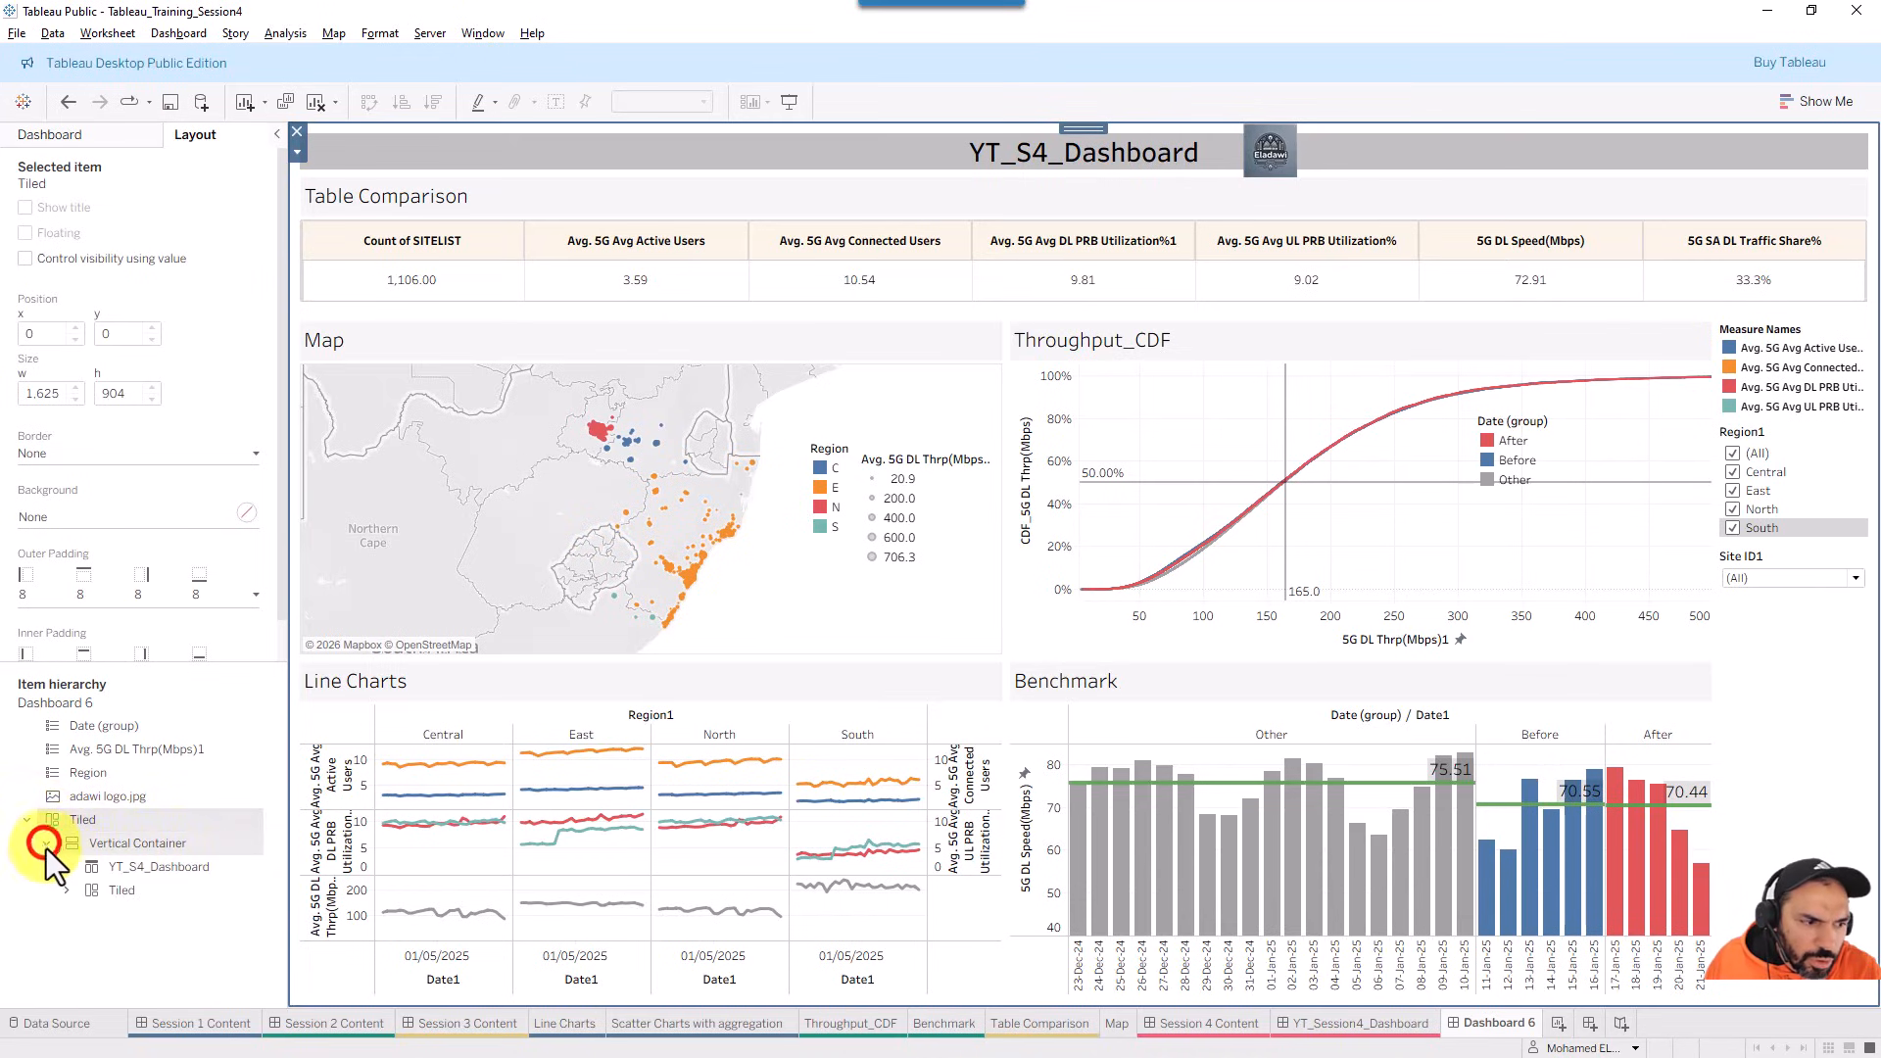
click(161, 868)
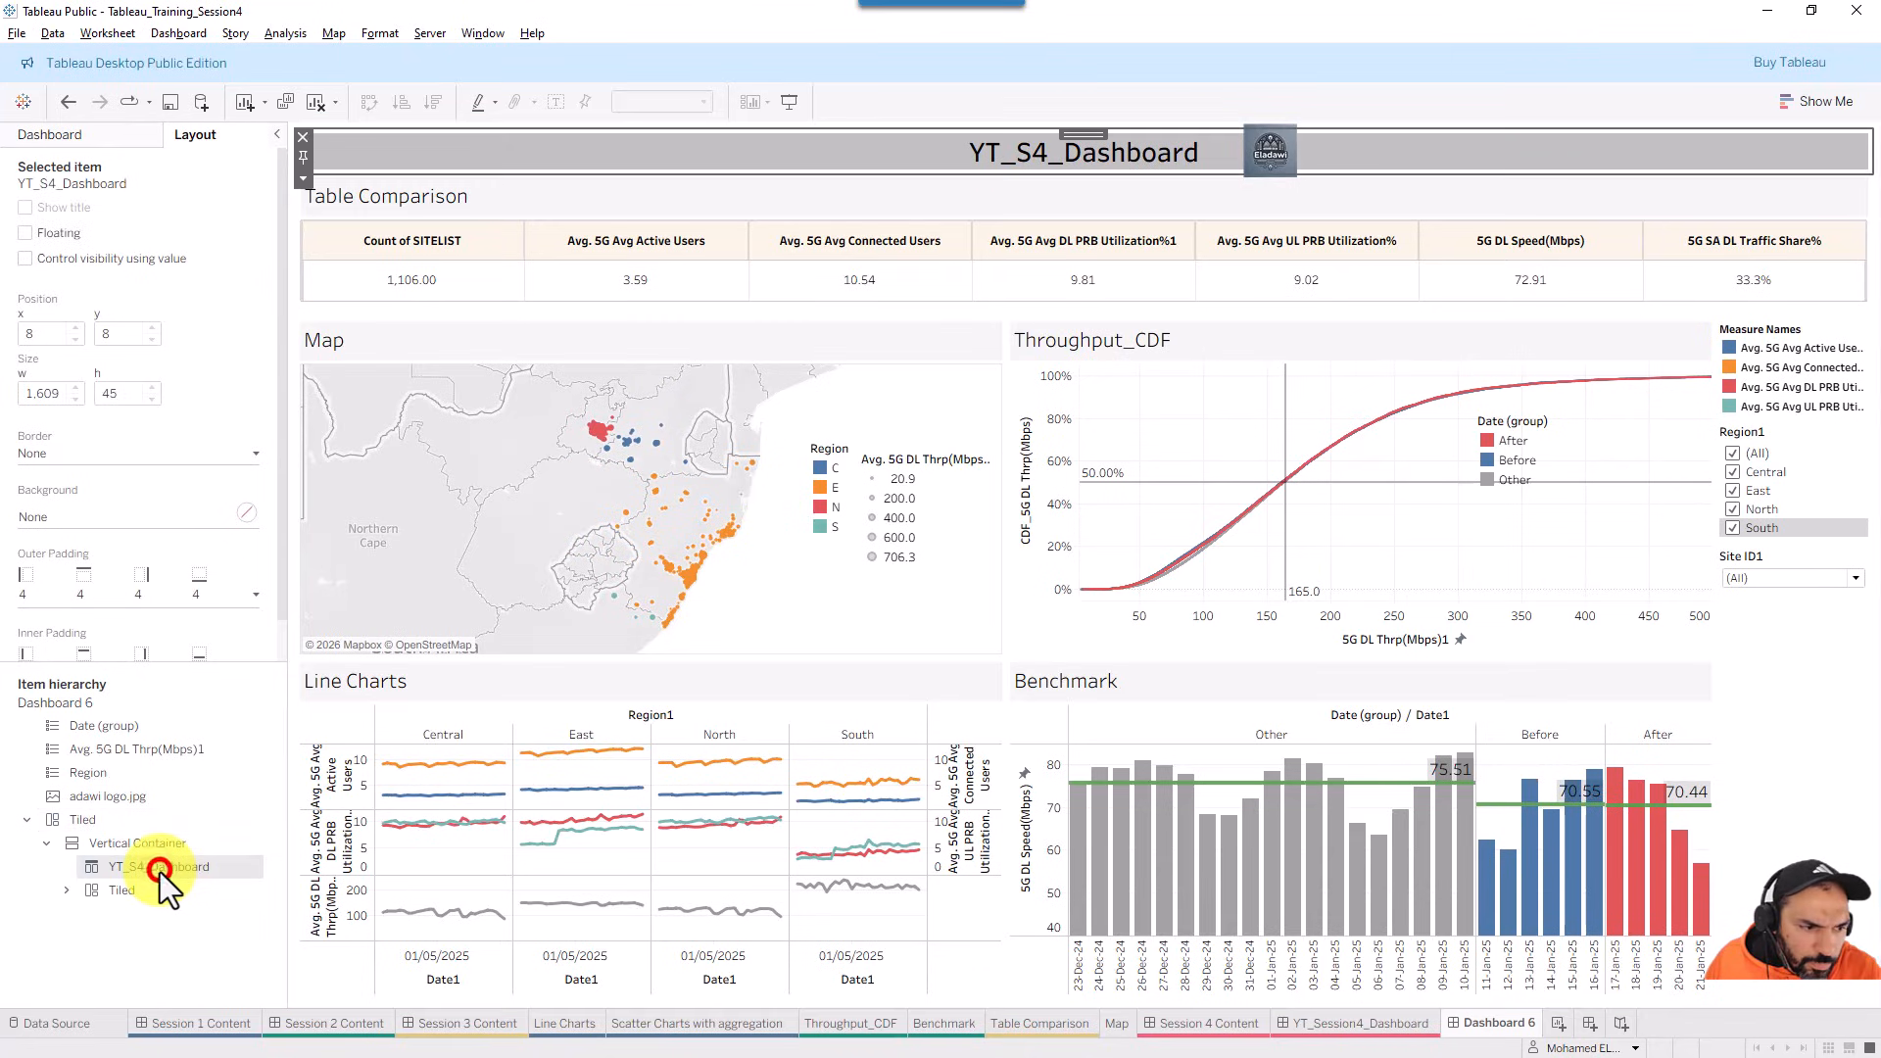
click(61, 890)
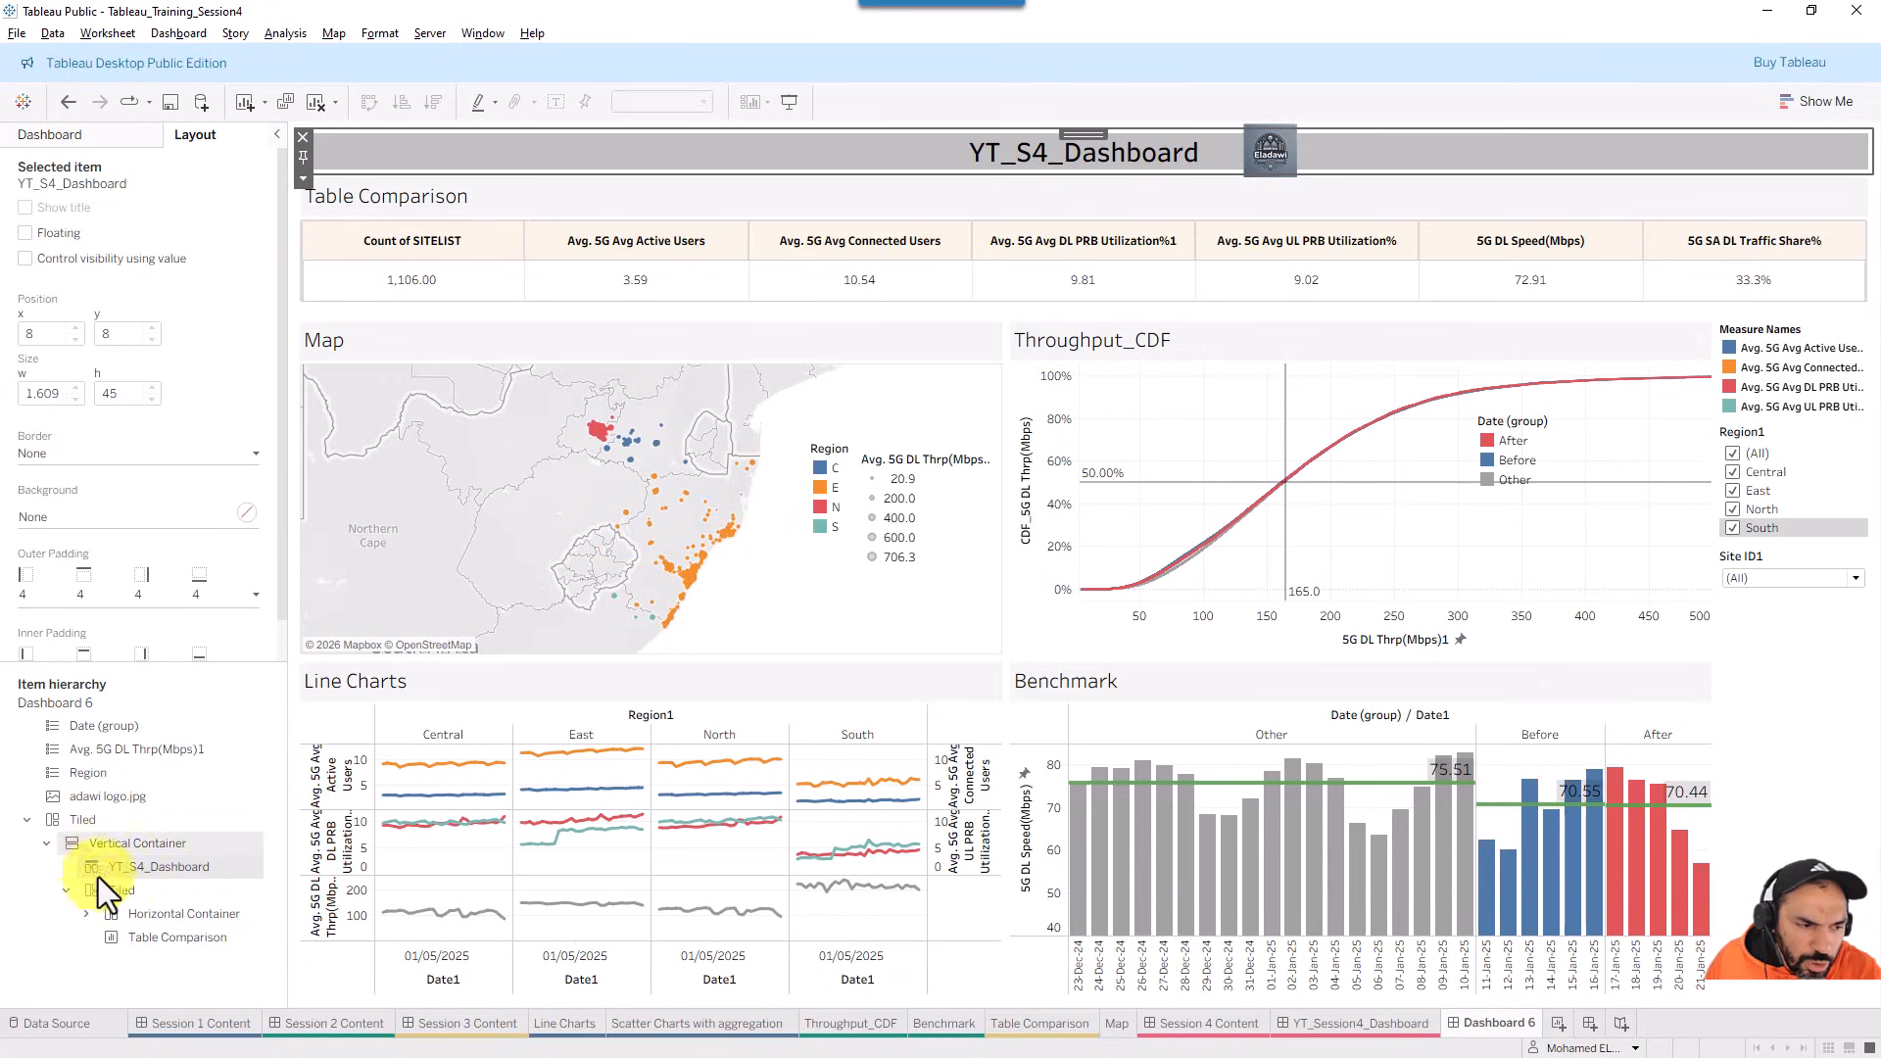
- Examine which dashboard areas the Vertical Container, the Horizontal Container and the nested Tiled container cover
click(155, 846)
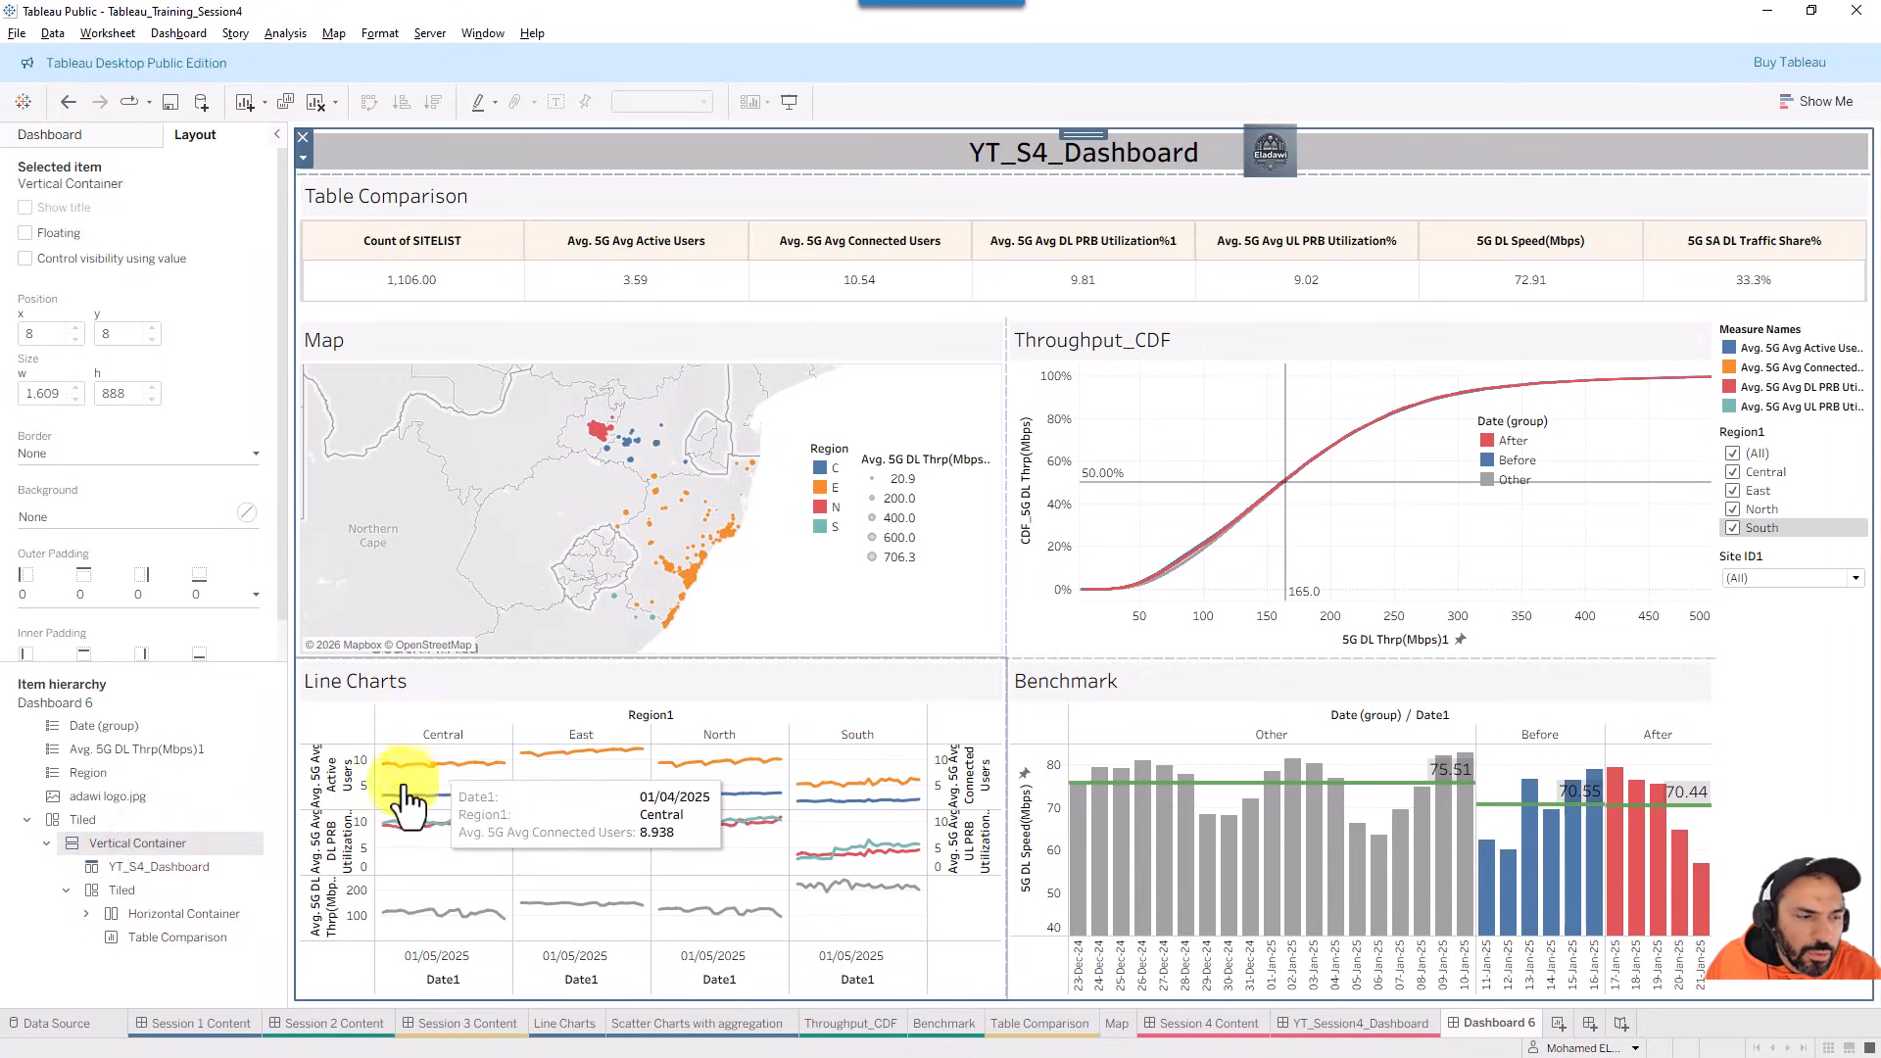
click(195, 918)
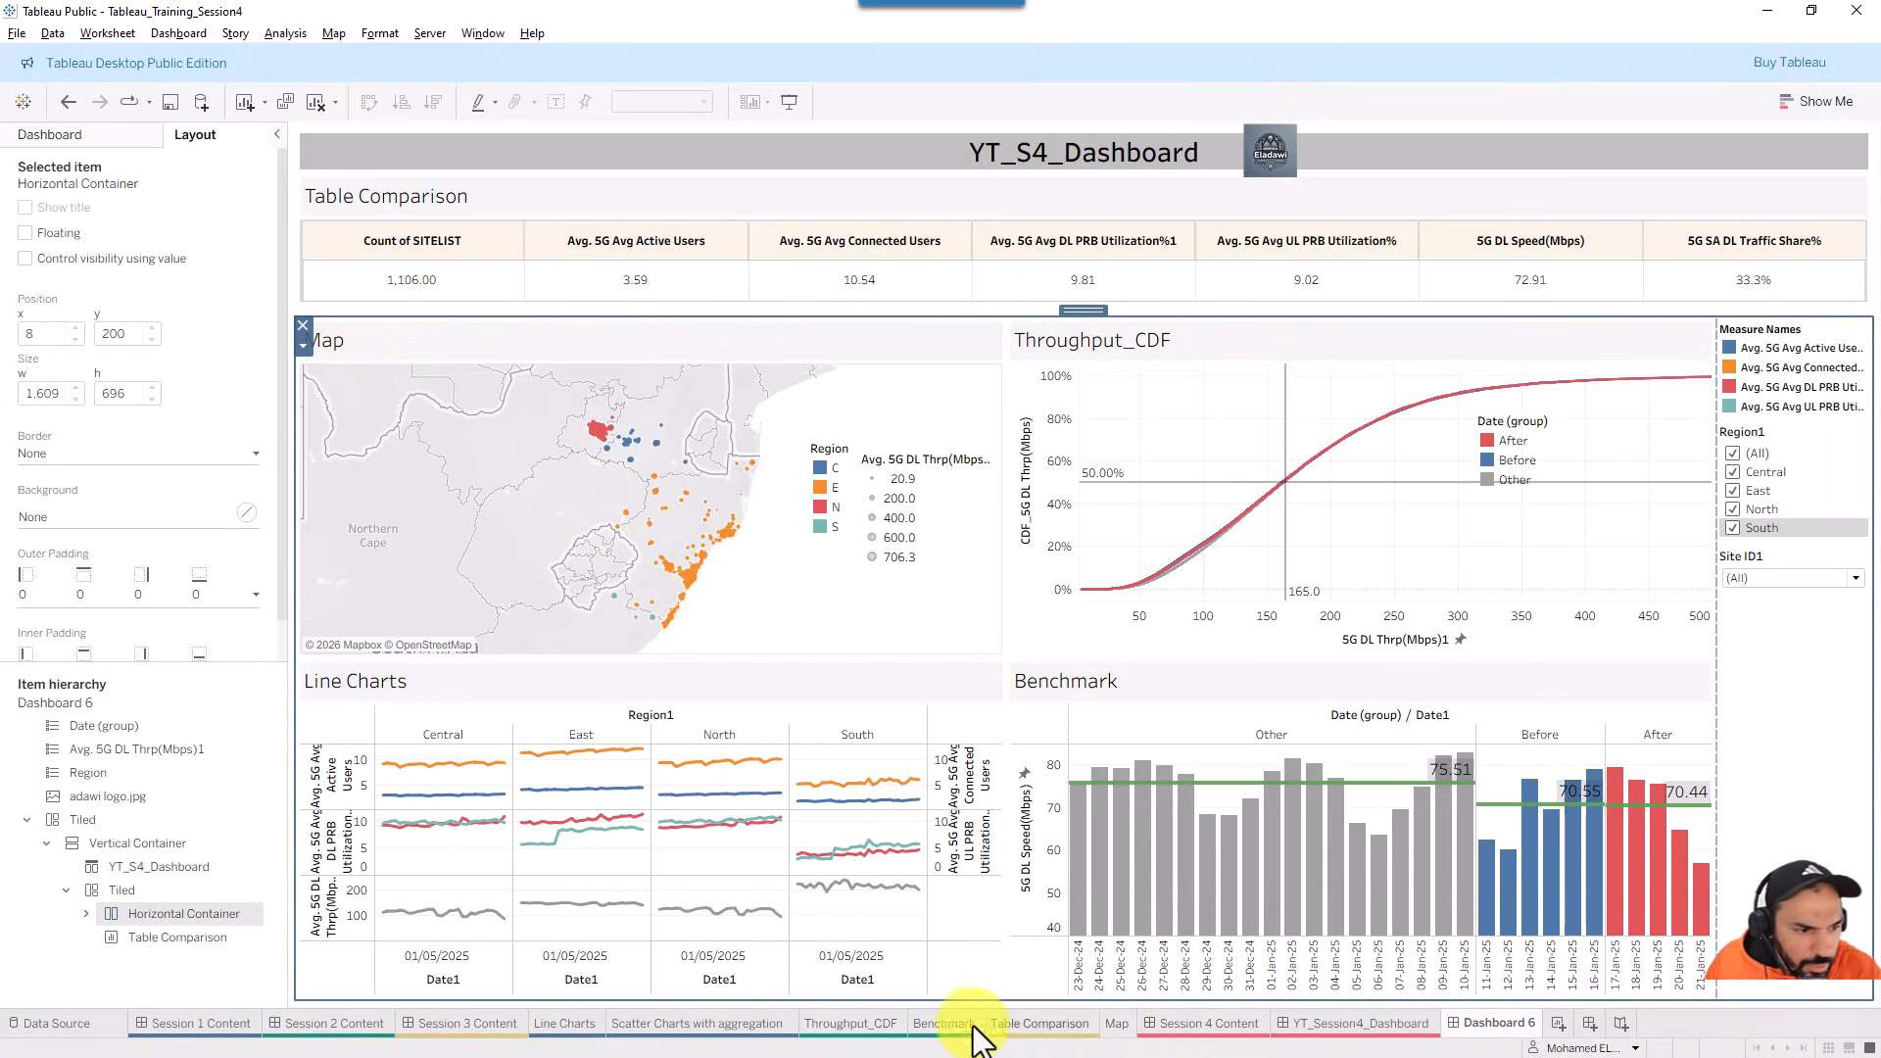
click(87, 915)
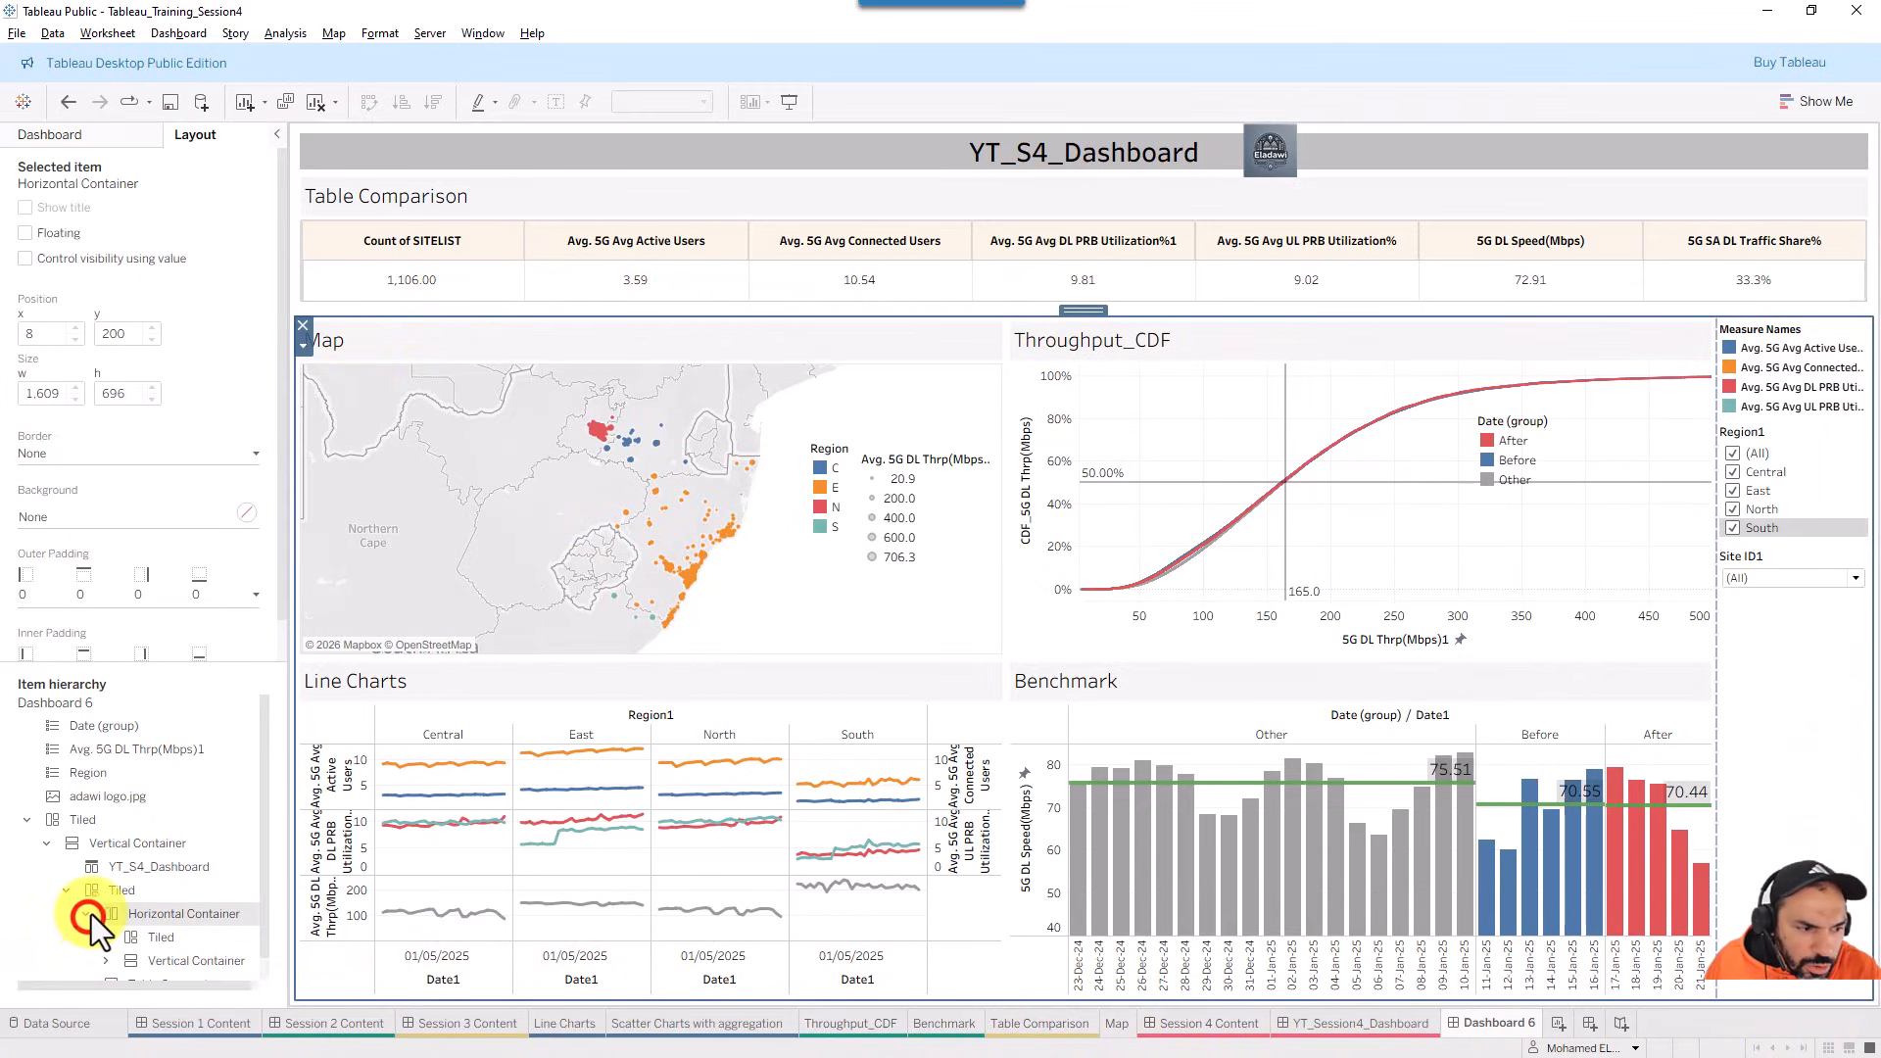
click(257, 842)
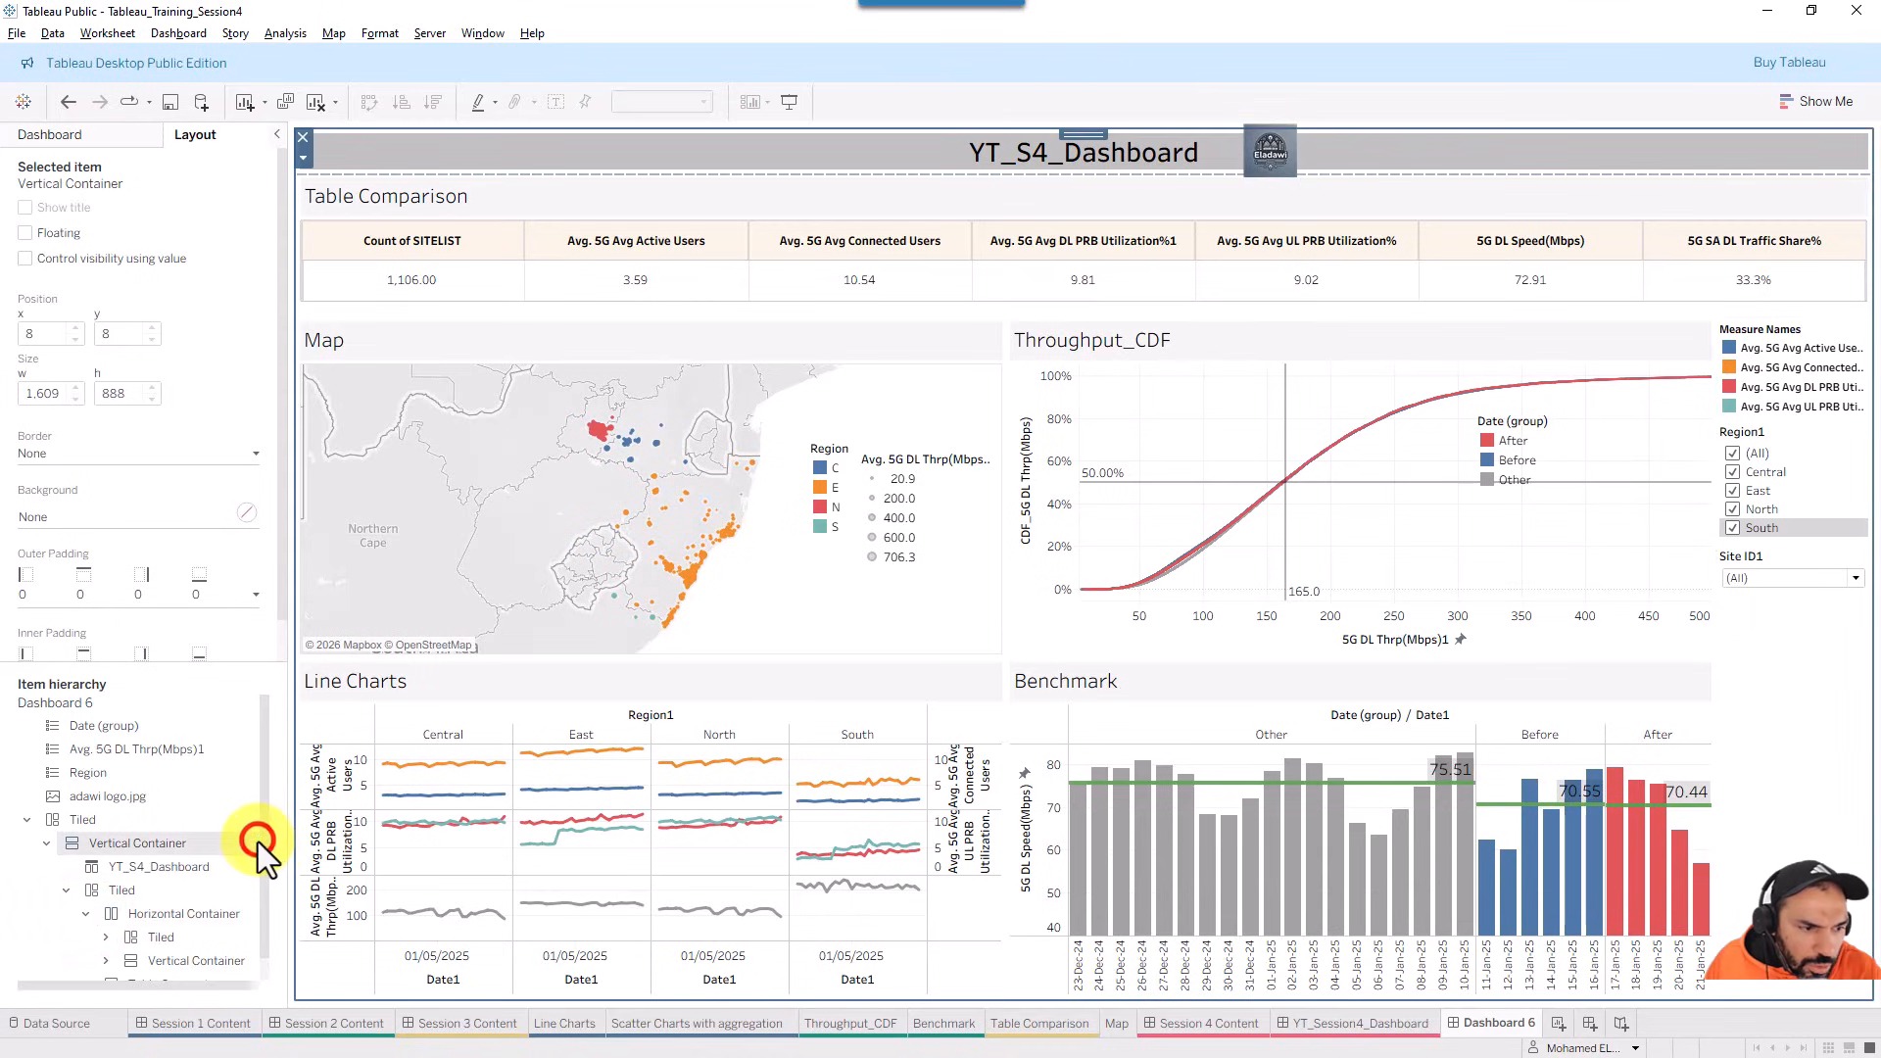
click(139, 891)
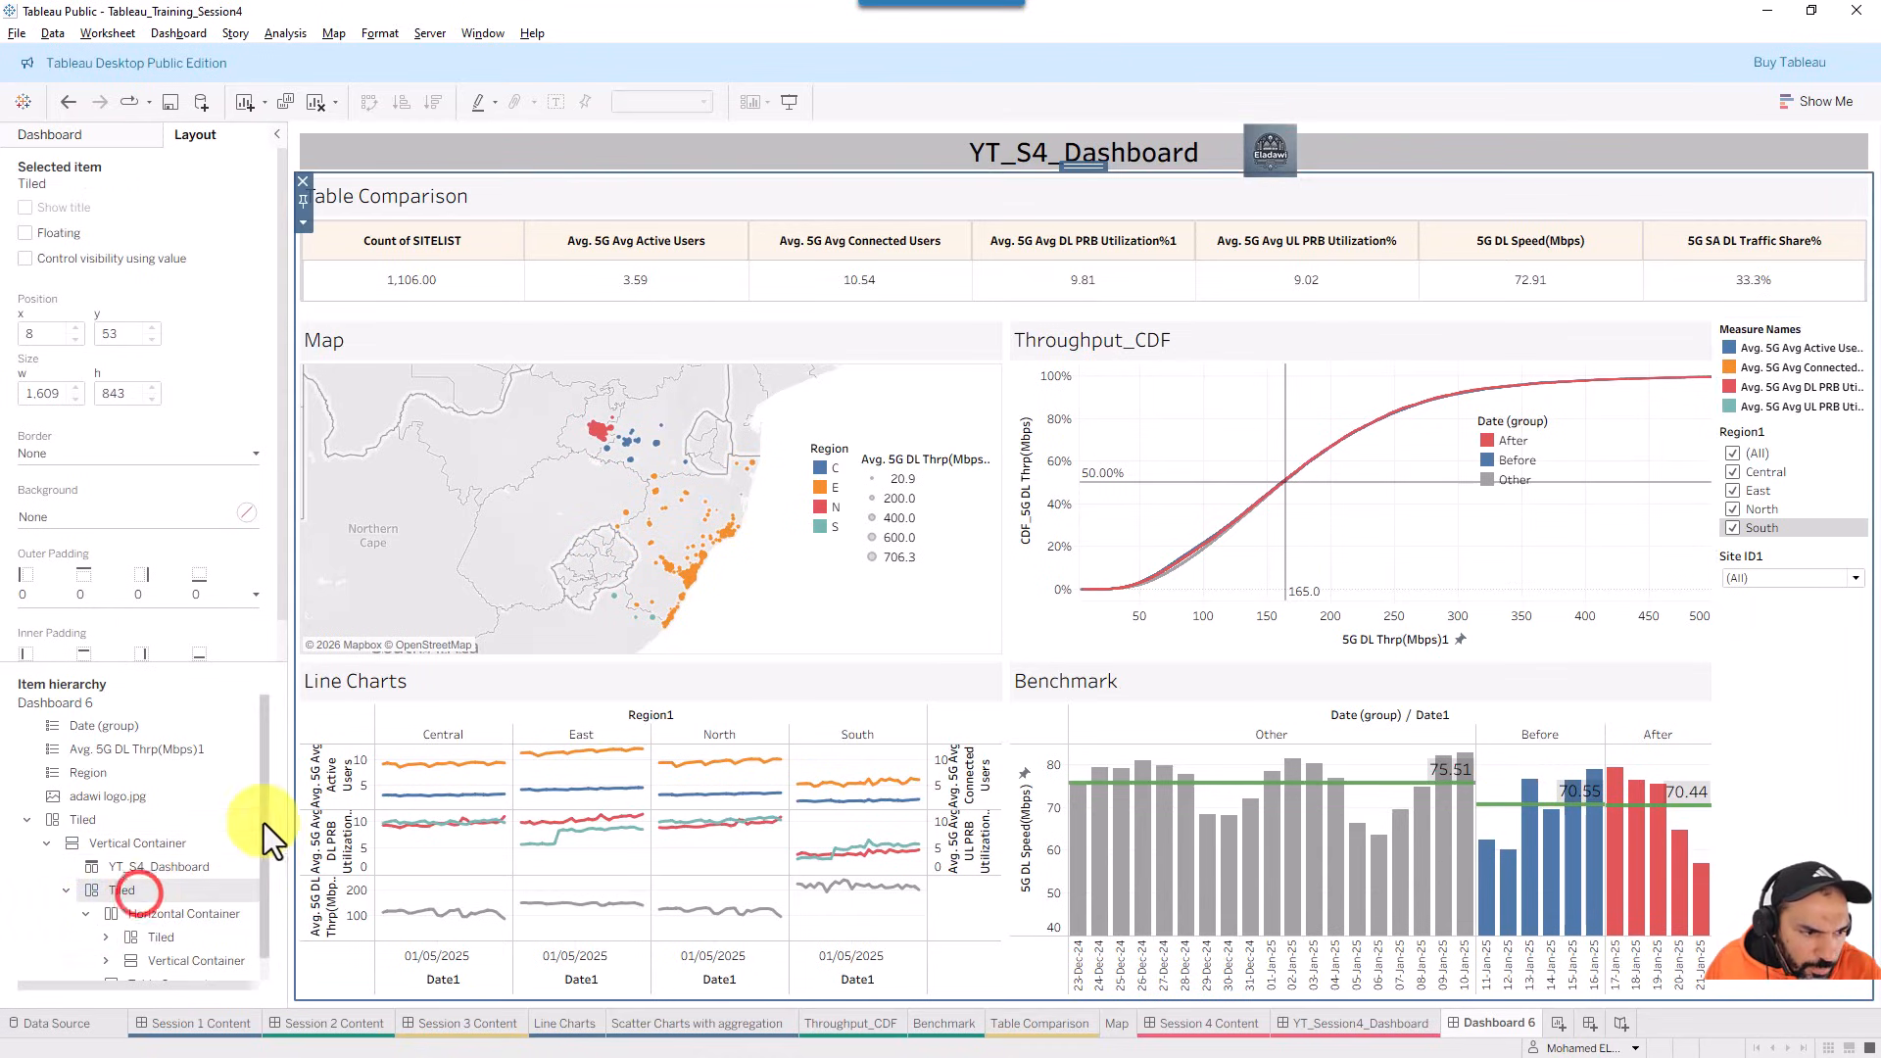
drag(267, 820, 262, 906)
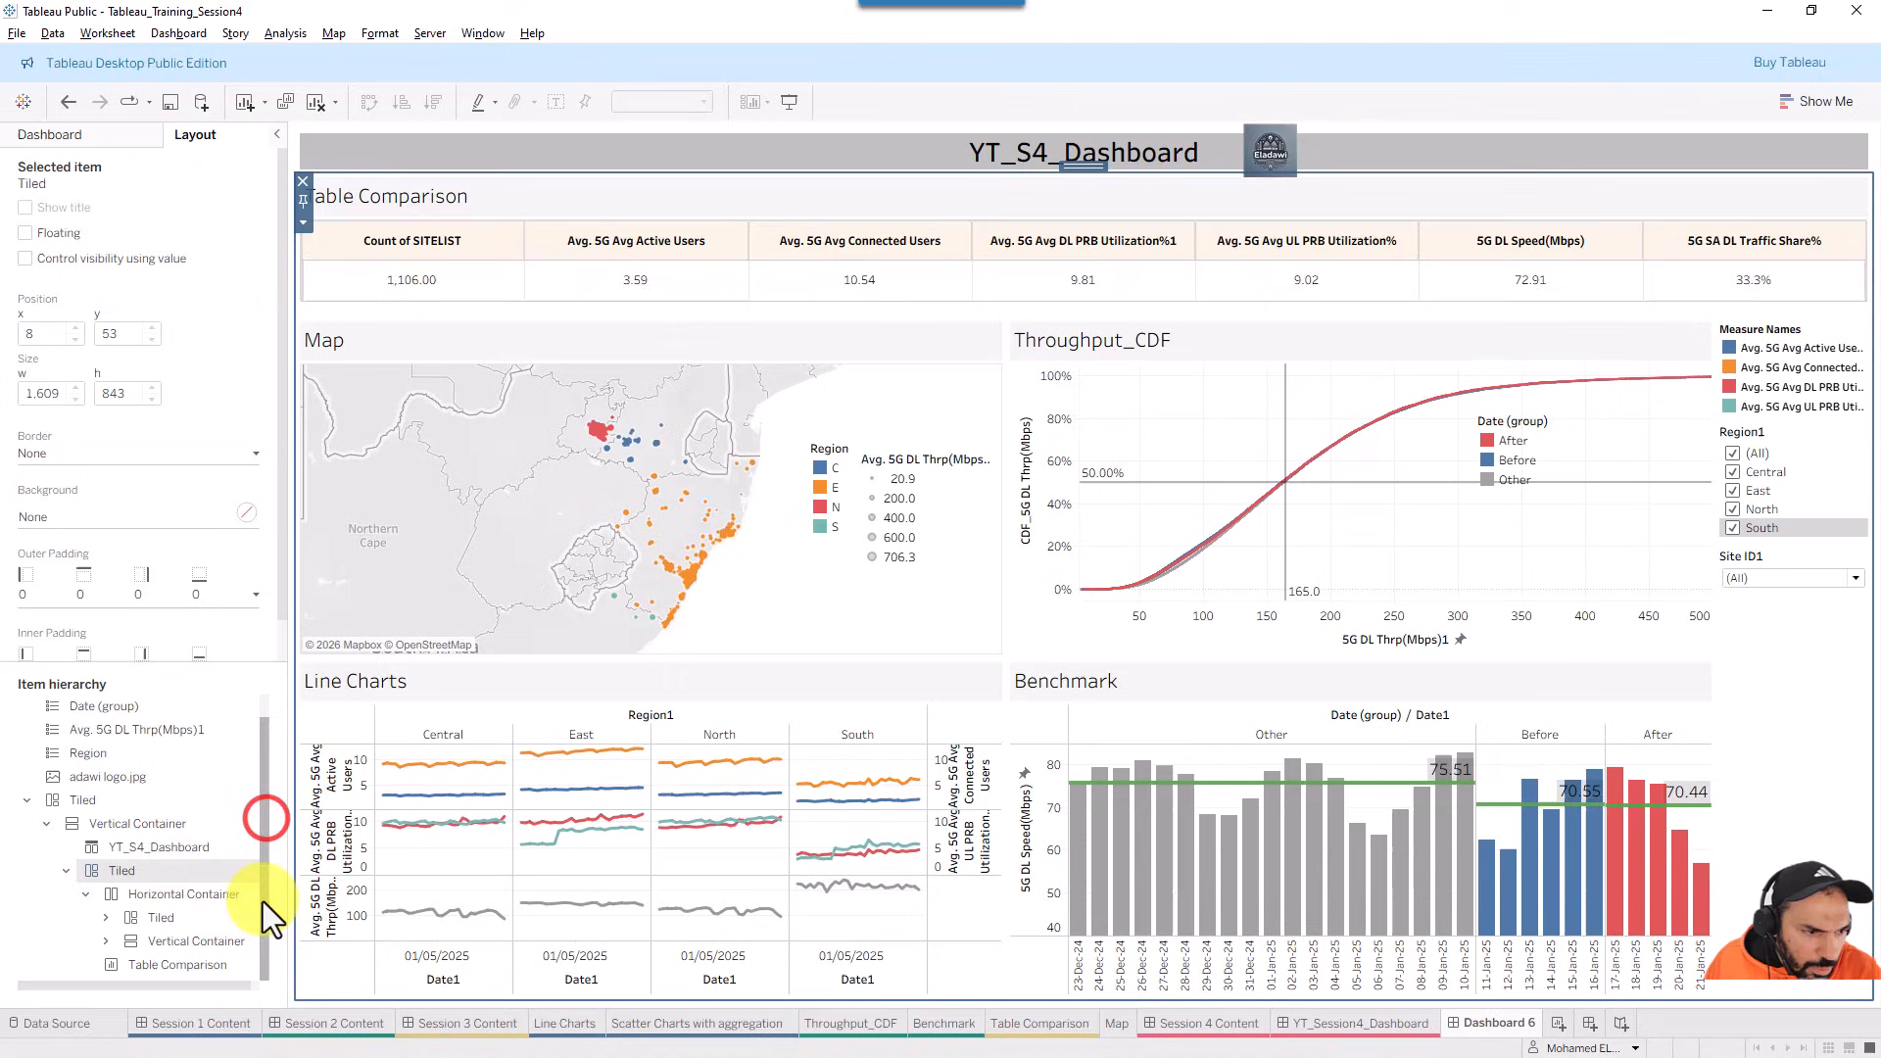
- Add a solid black border around the Horizontal Container that holds the four charts and the filters
click(162, 895)
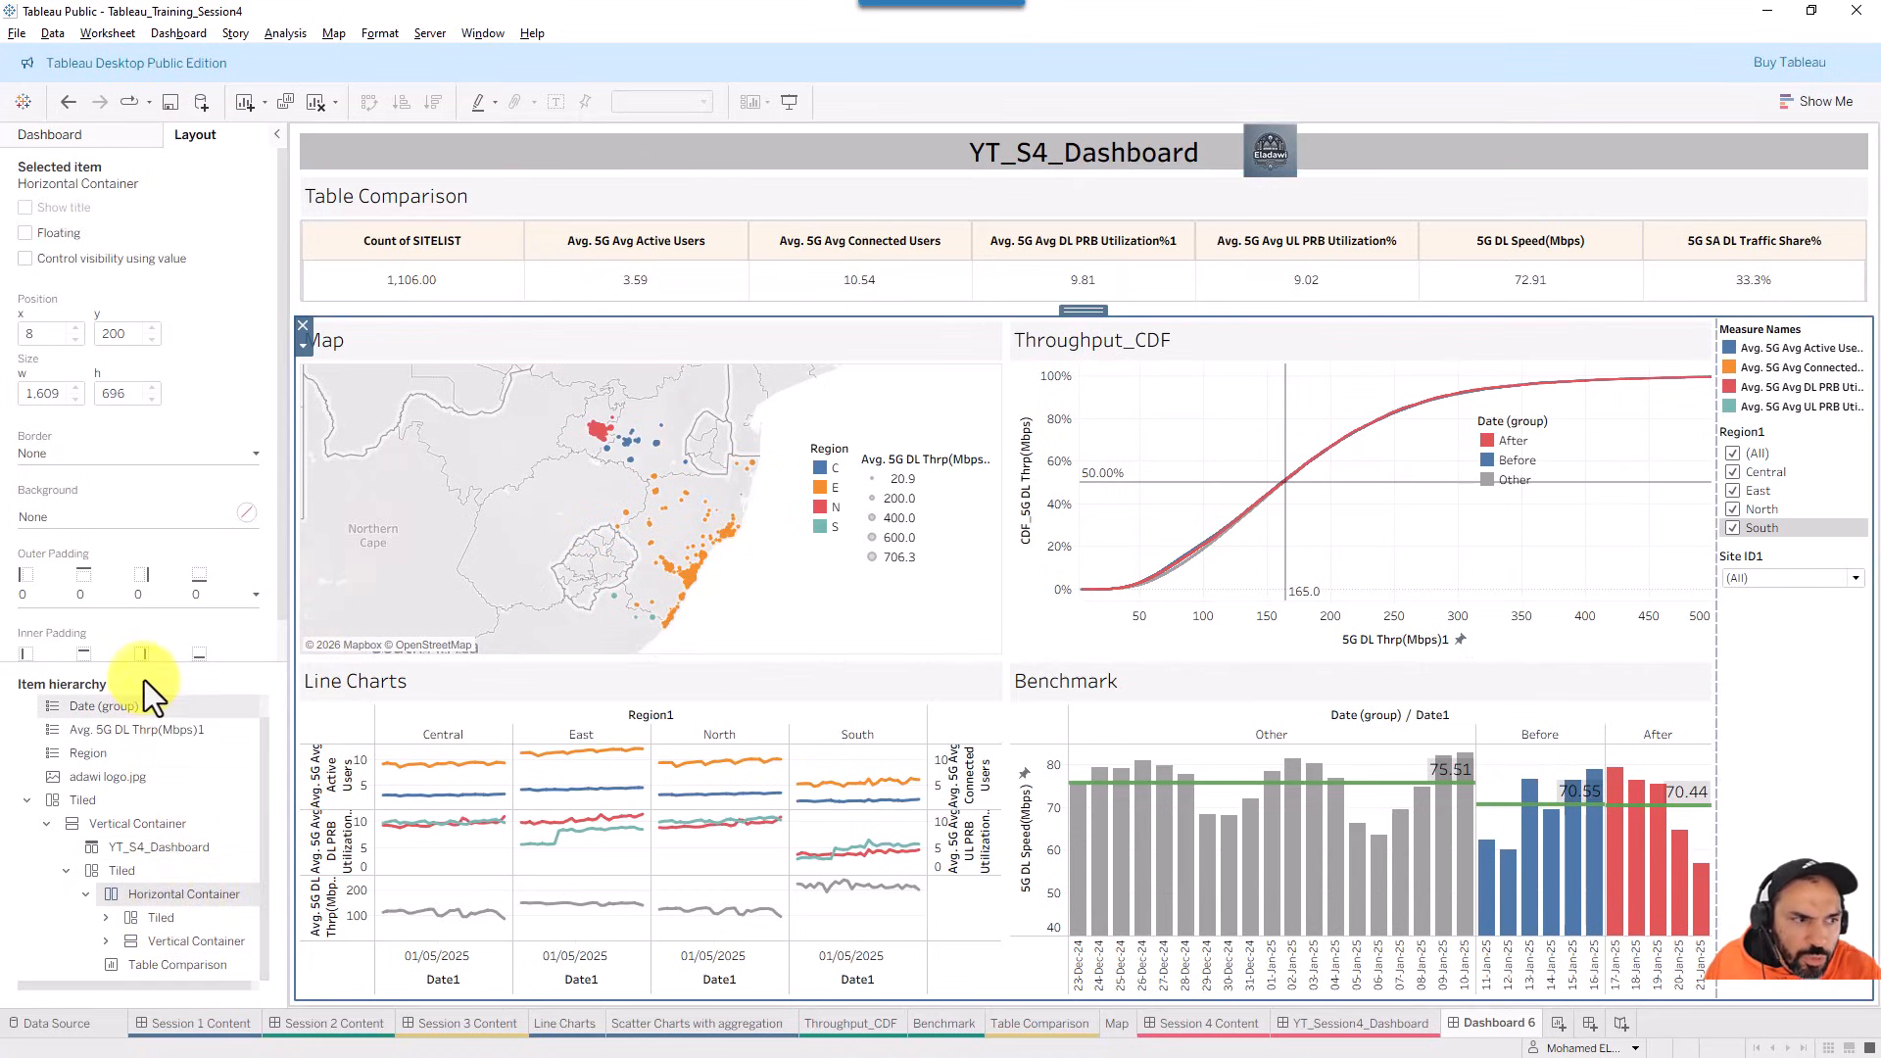
click(44, 450)
click(72, 516)
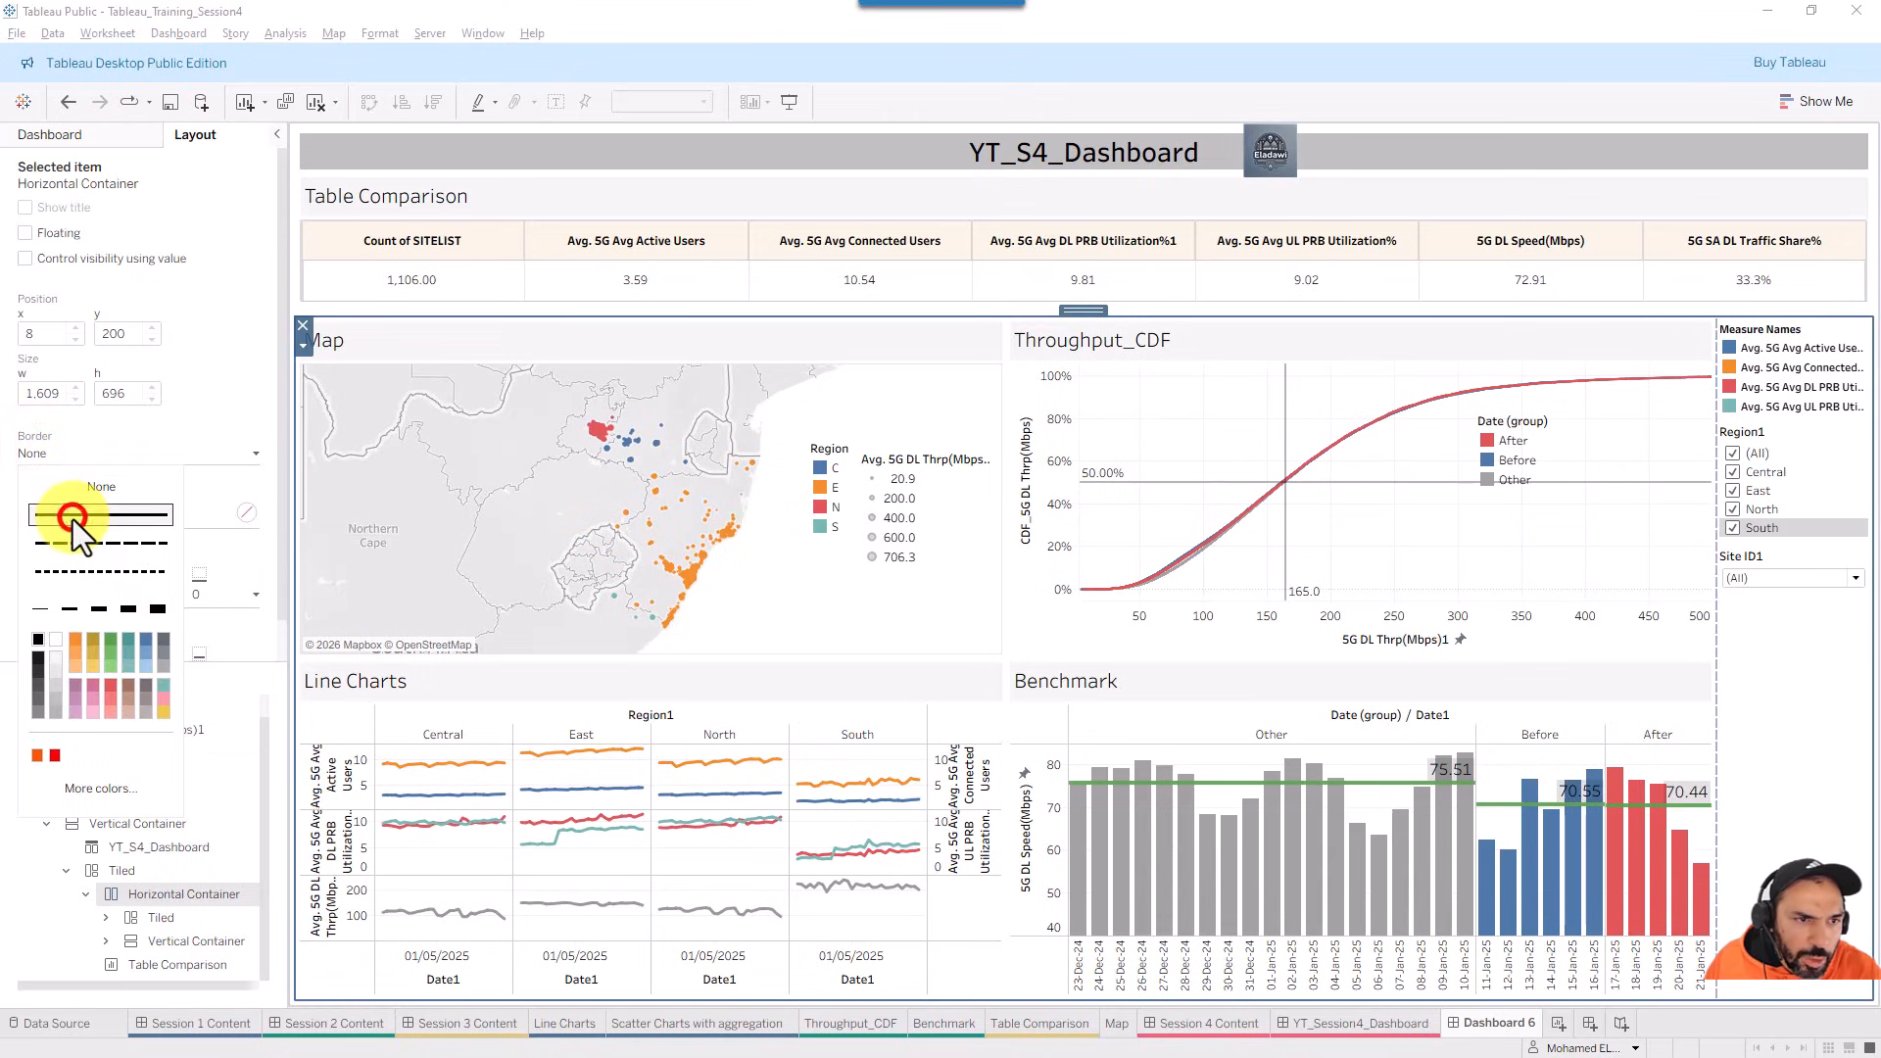
click(527, 307)
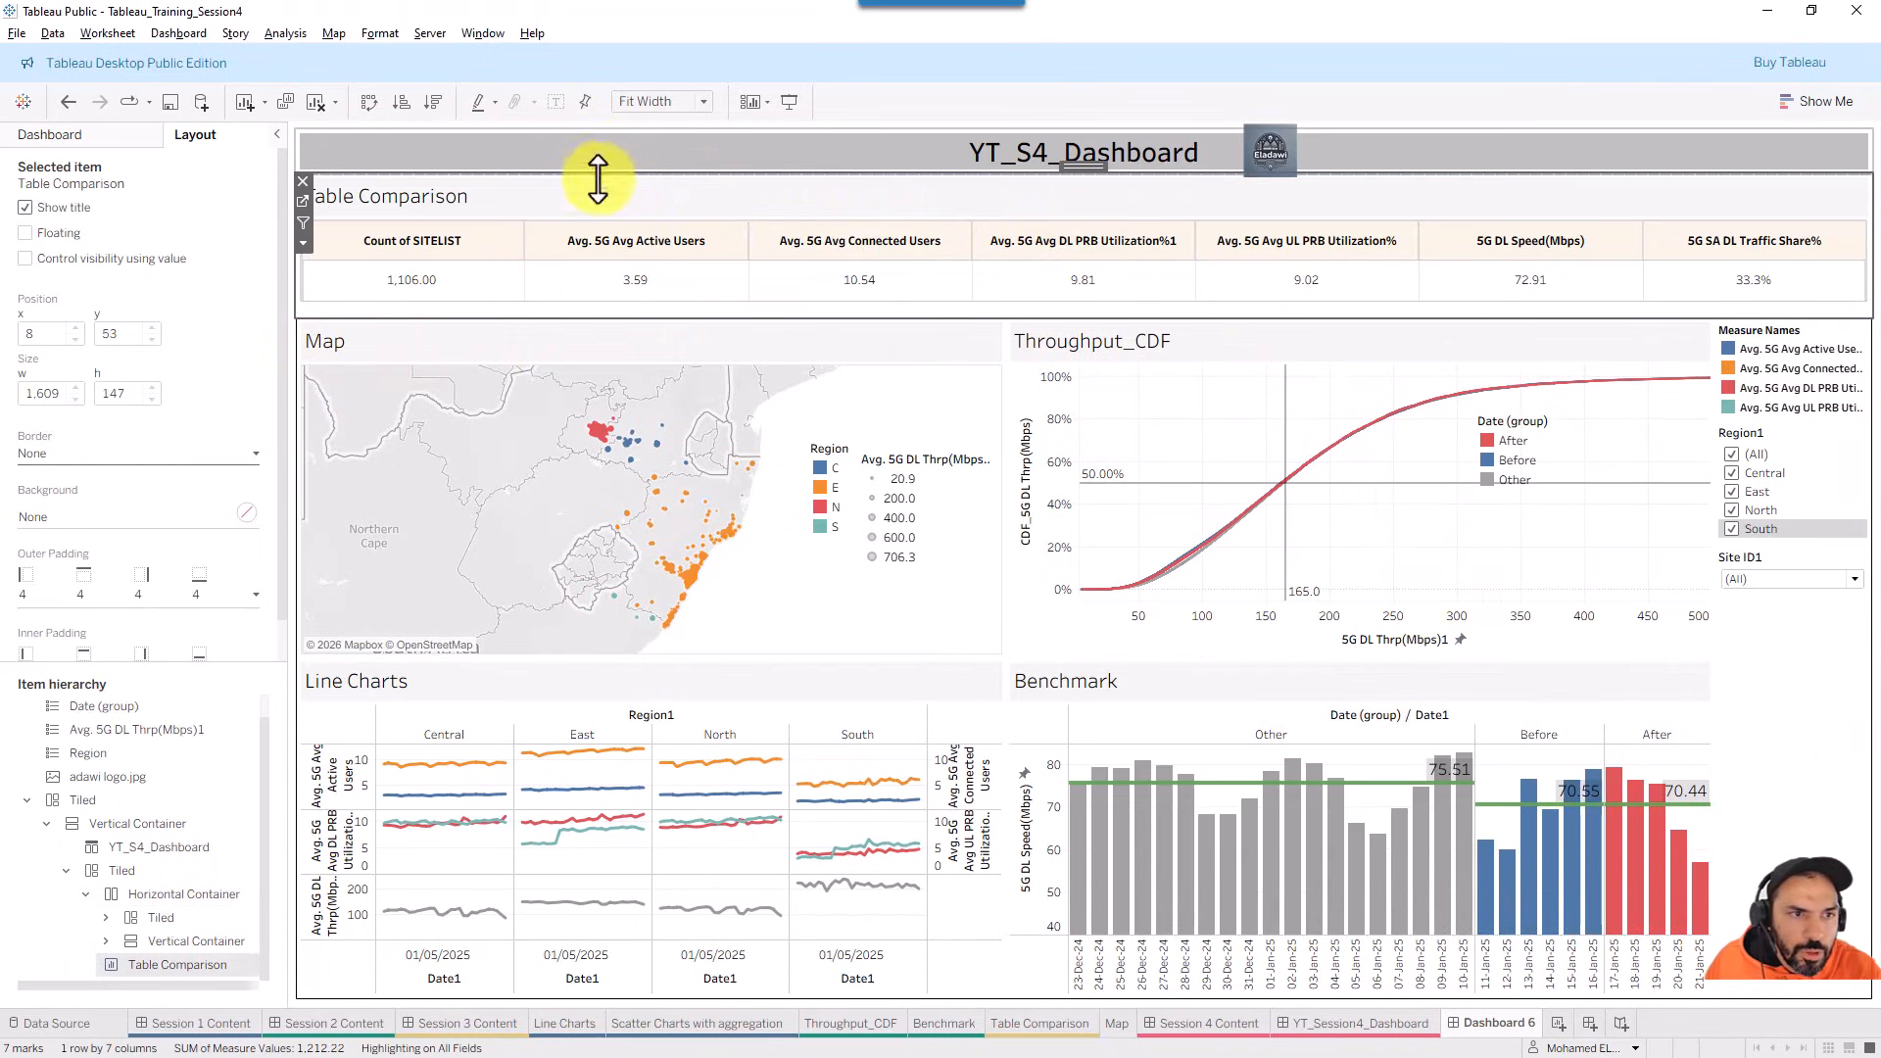
- Thicken the Horizontal Container's border to the third of the five line weights
click(1060, 637)
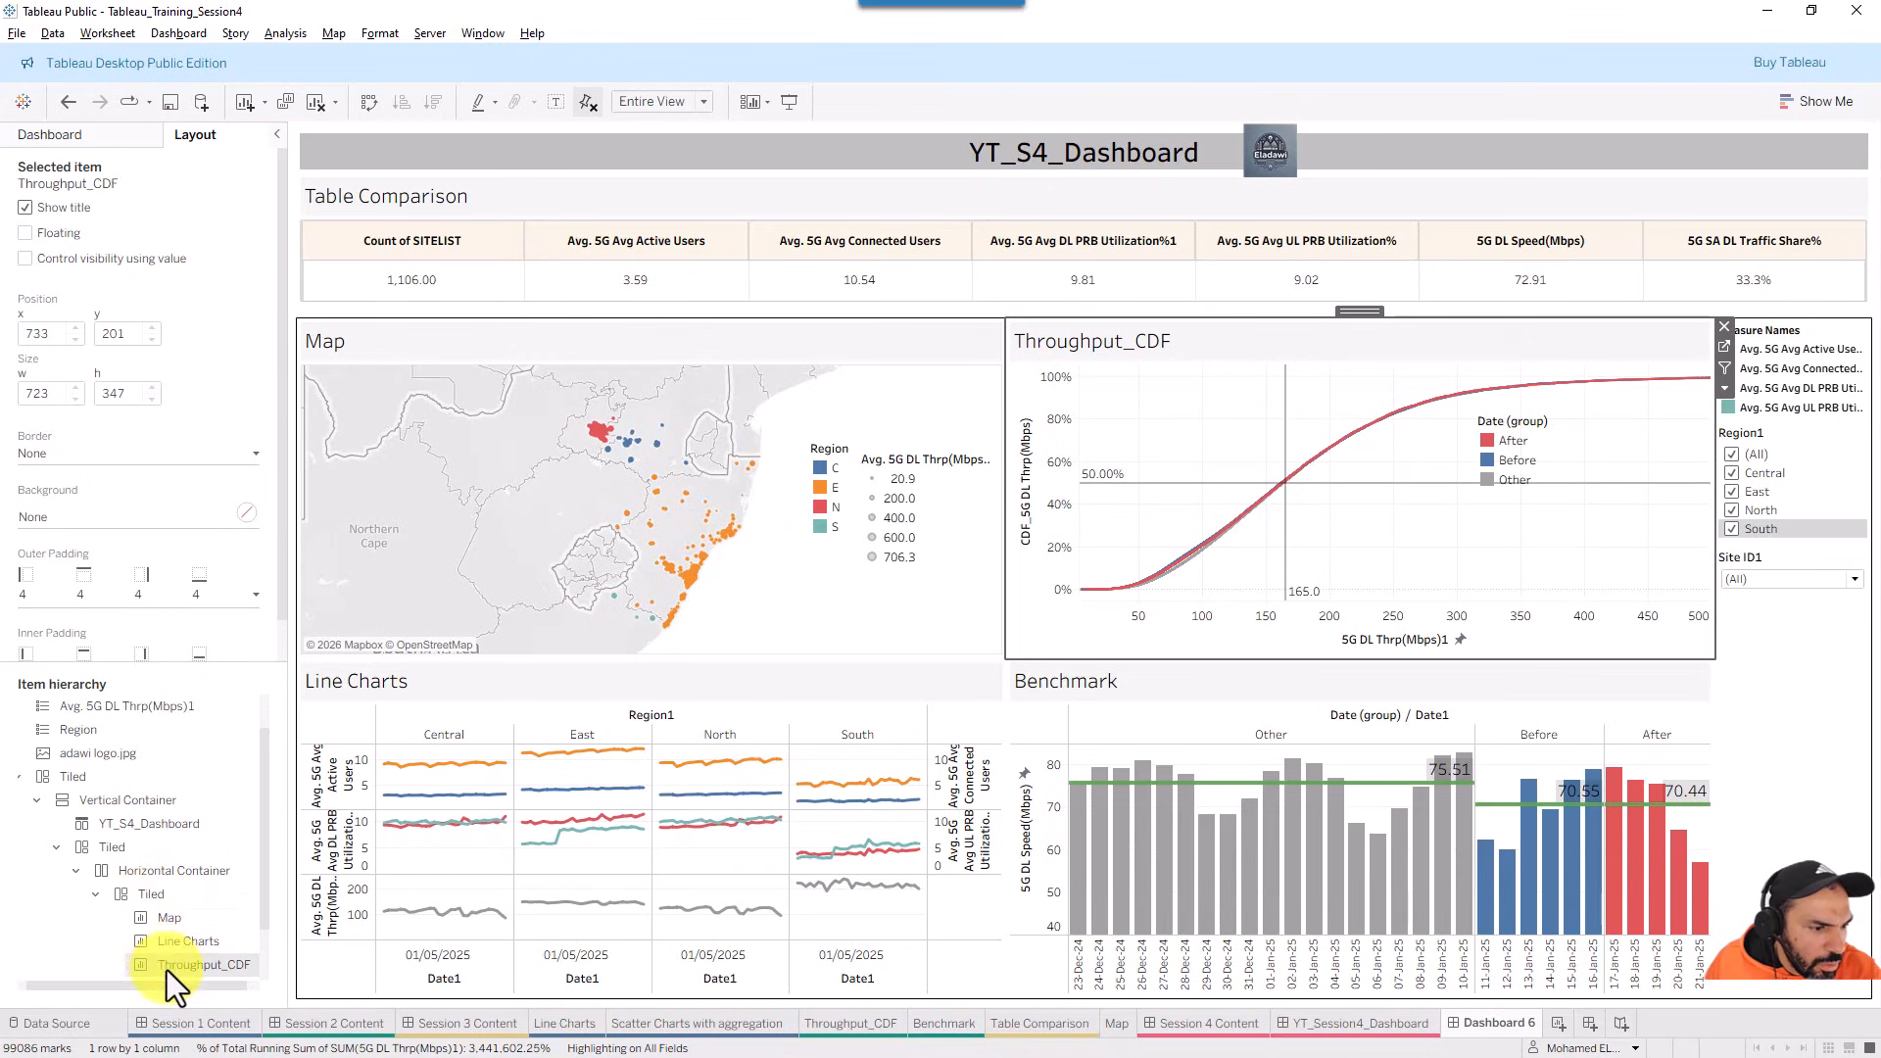
click(164, 871)
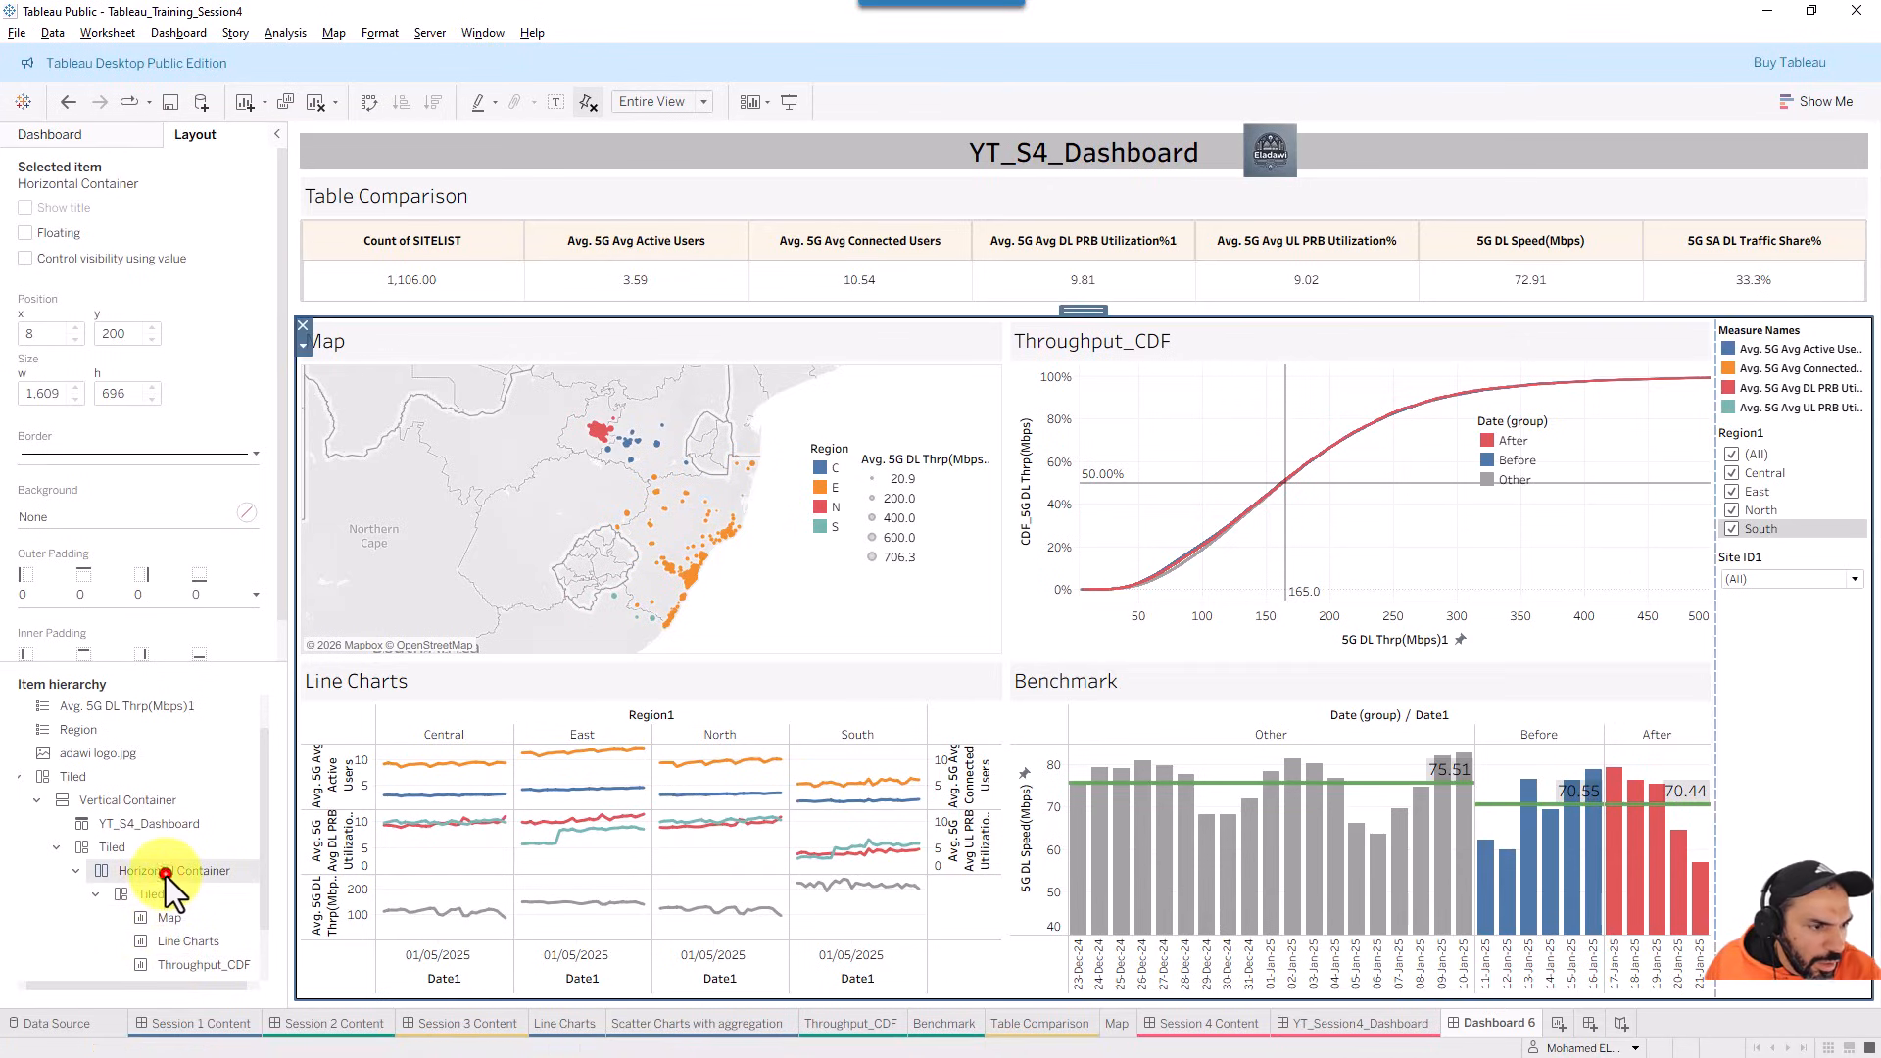
click(178, 451)
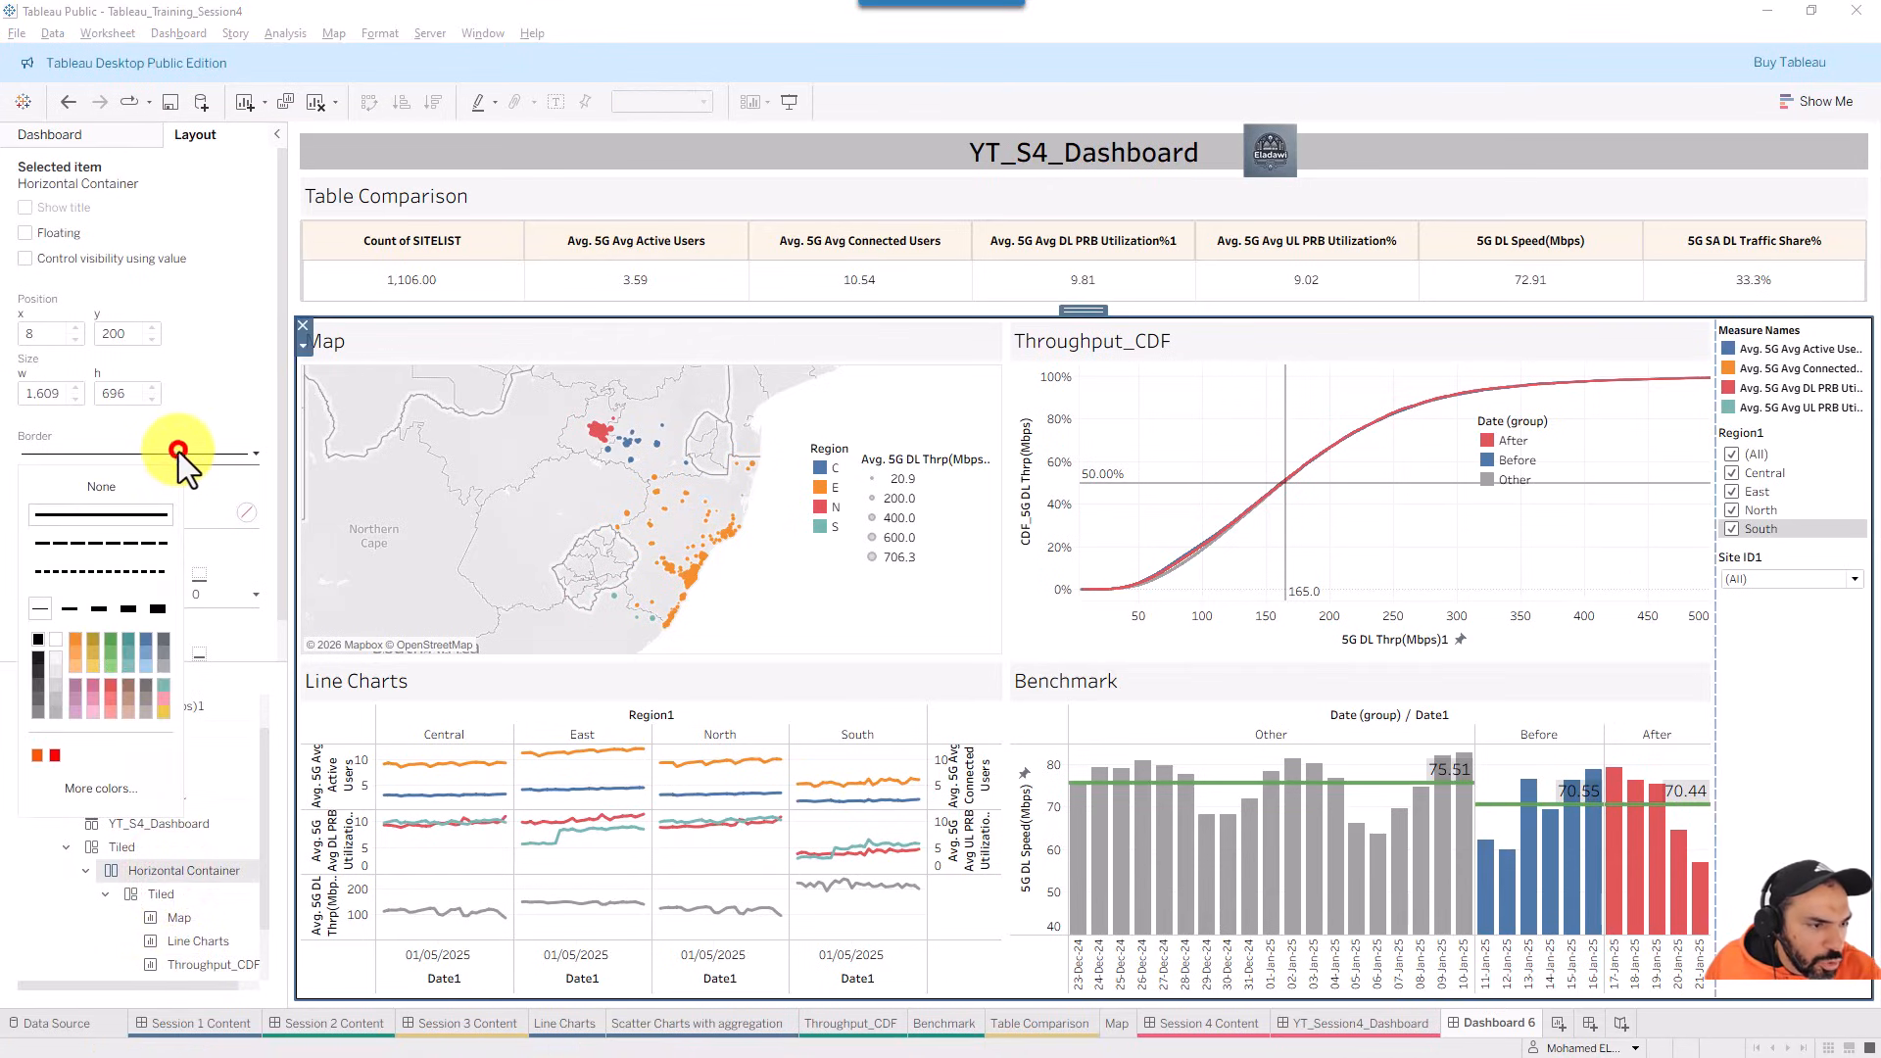
click(98, 609)
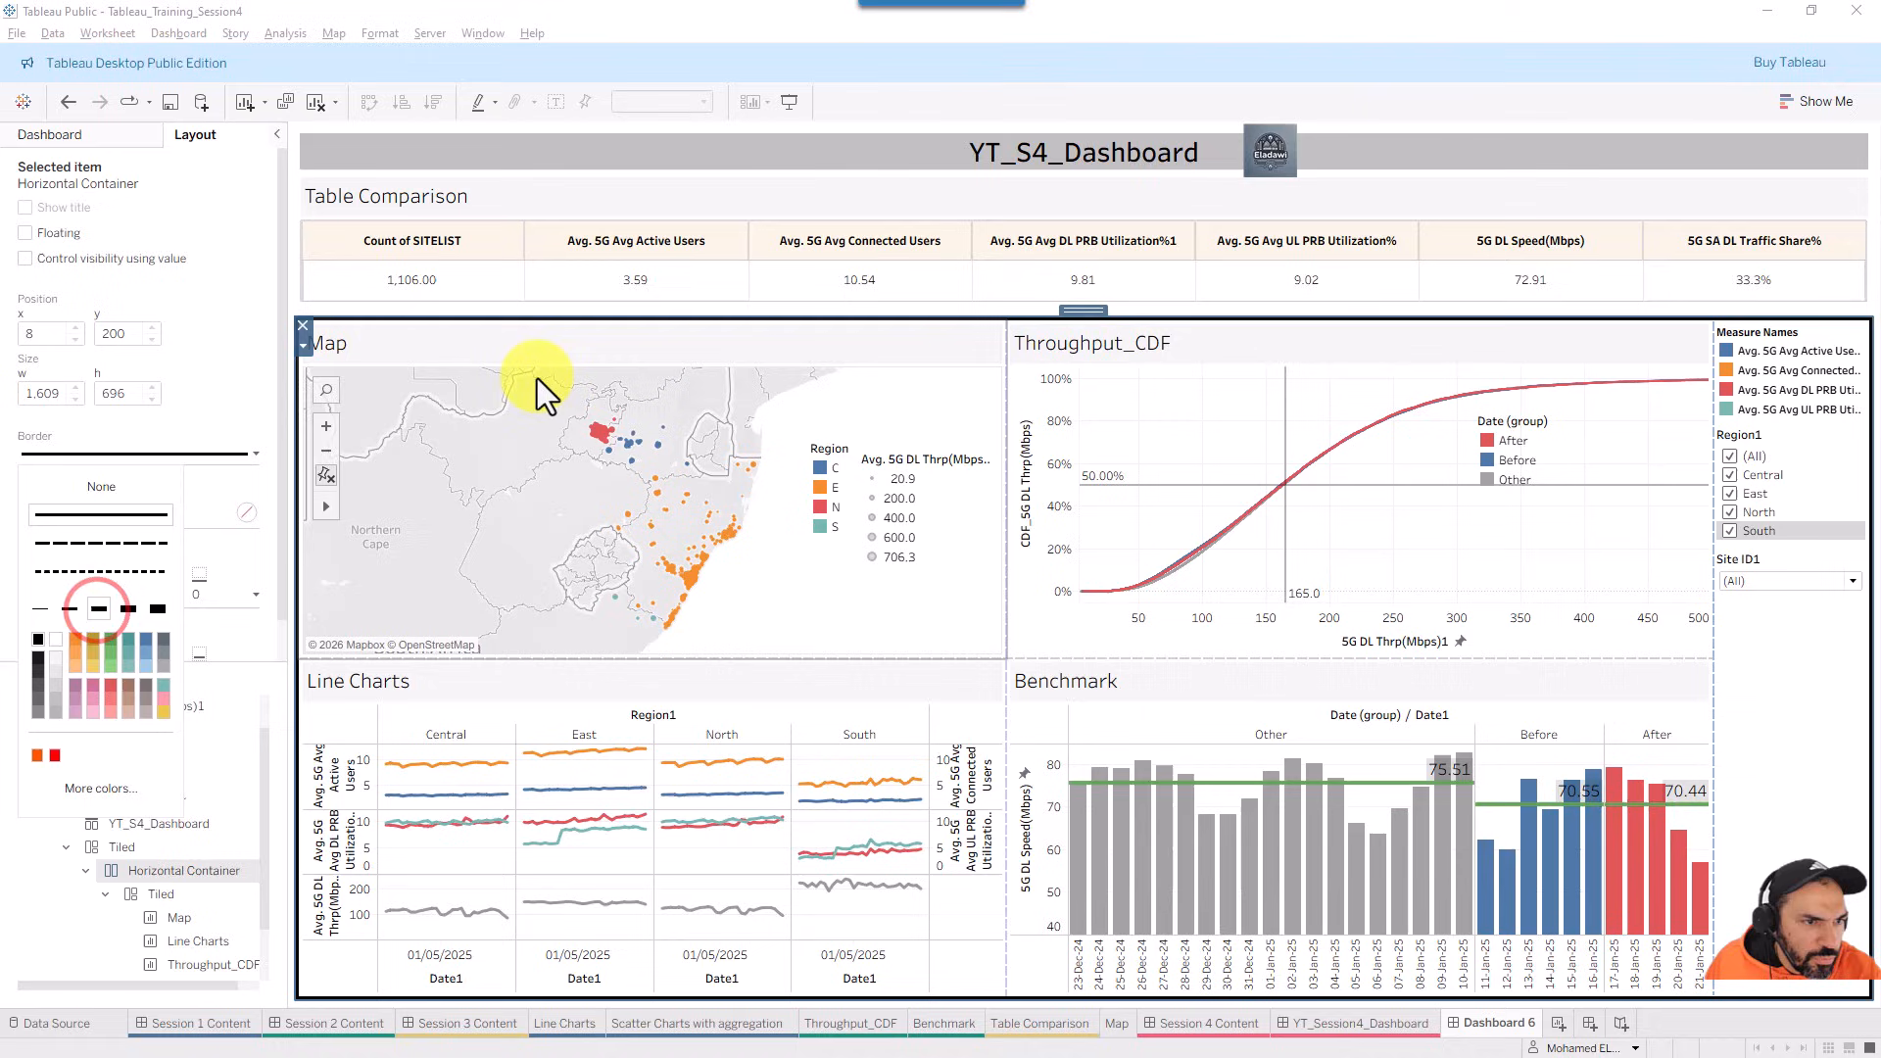
click(673, 306)
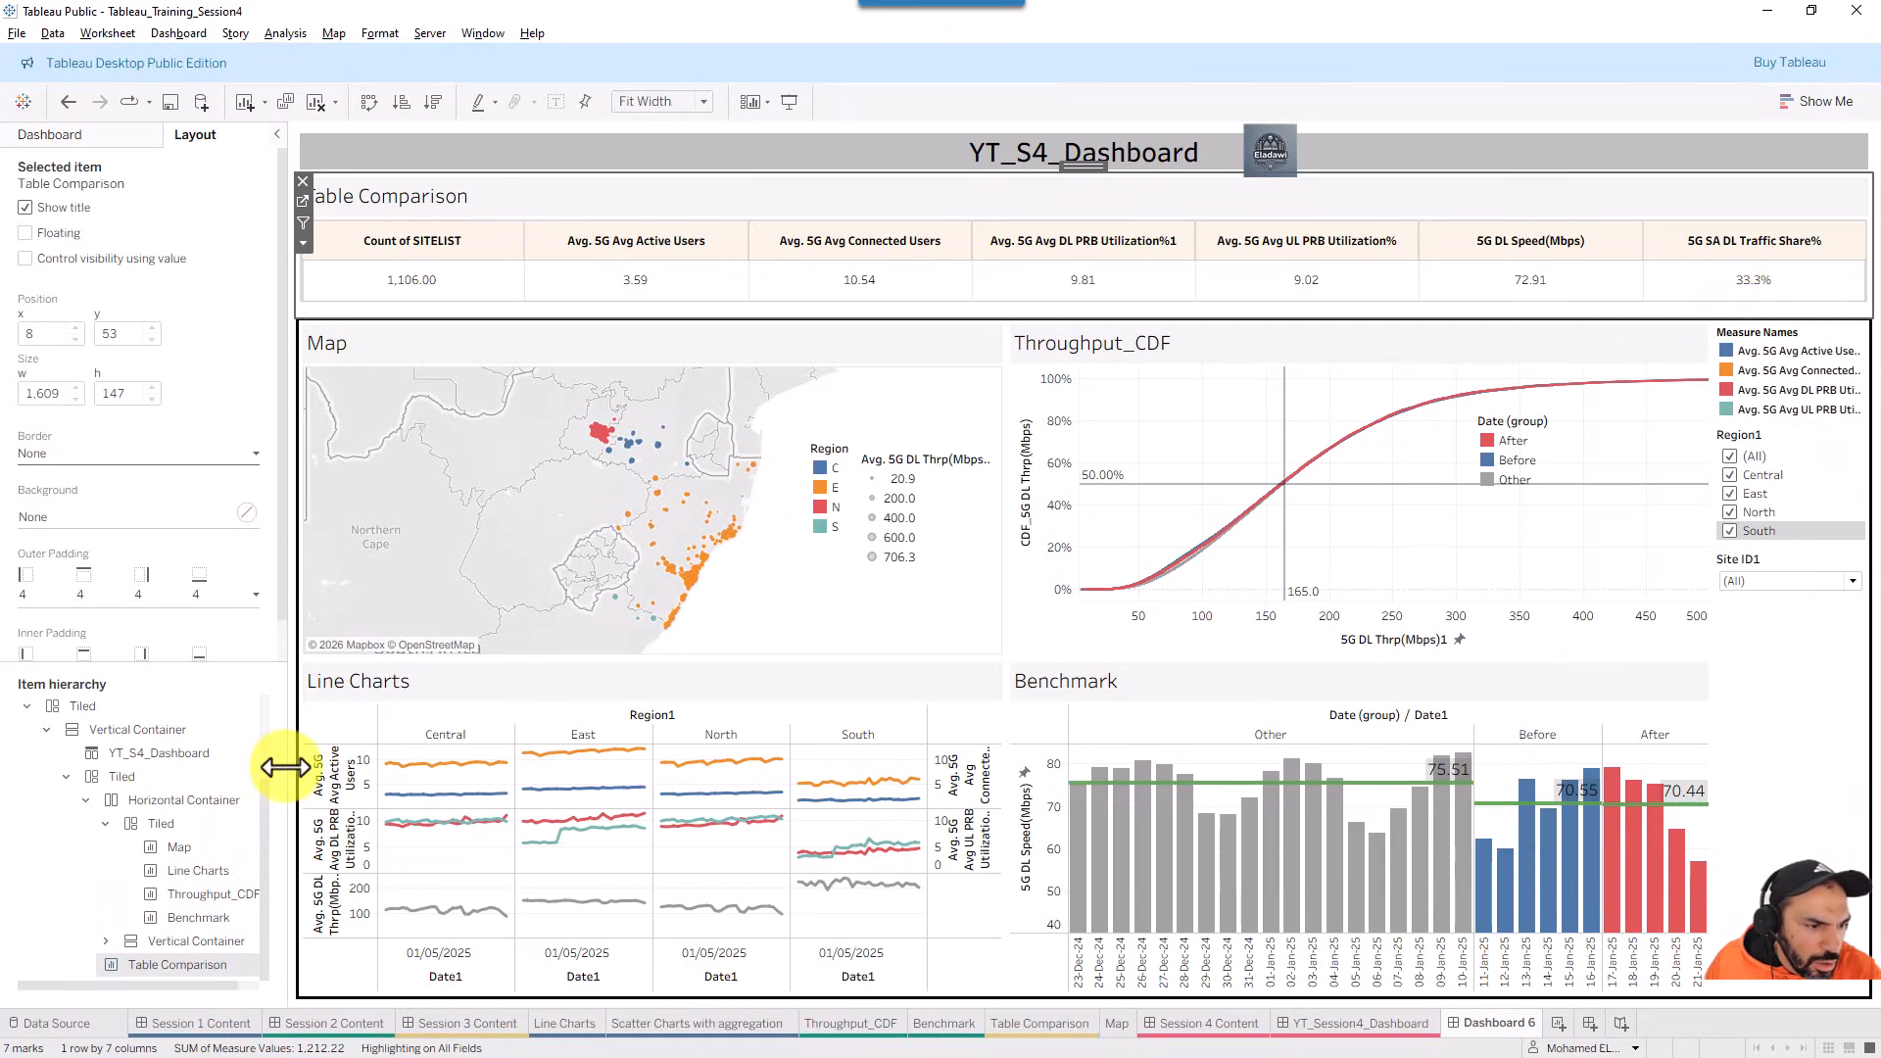
- Expand the nested Vertical Container in the item hierarchy to view its Measure Names legend and Region1 and Site ID1 filters
click(82, 800)
click(84, 913)
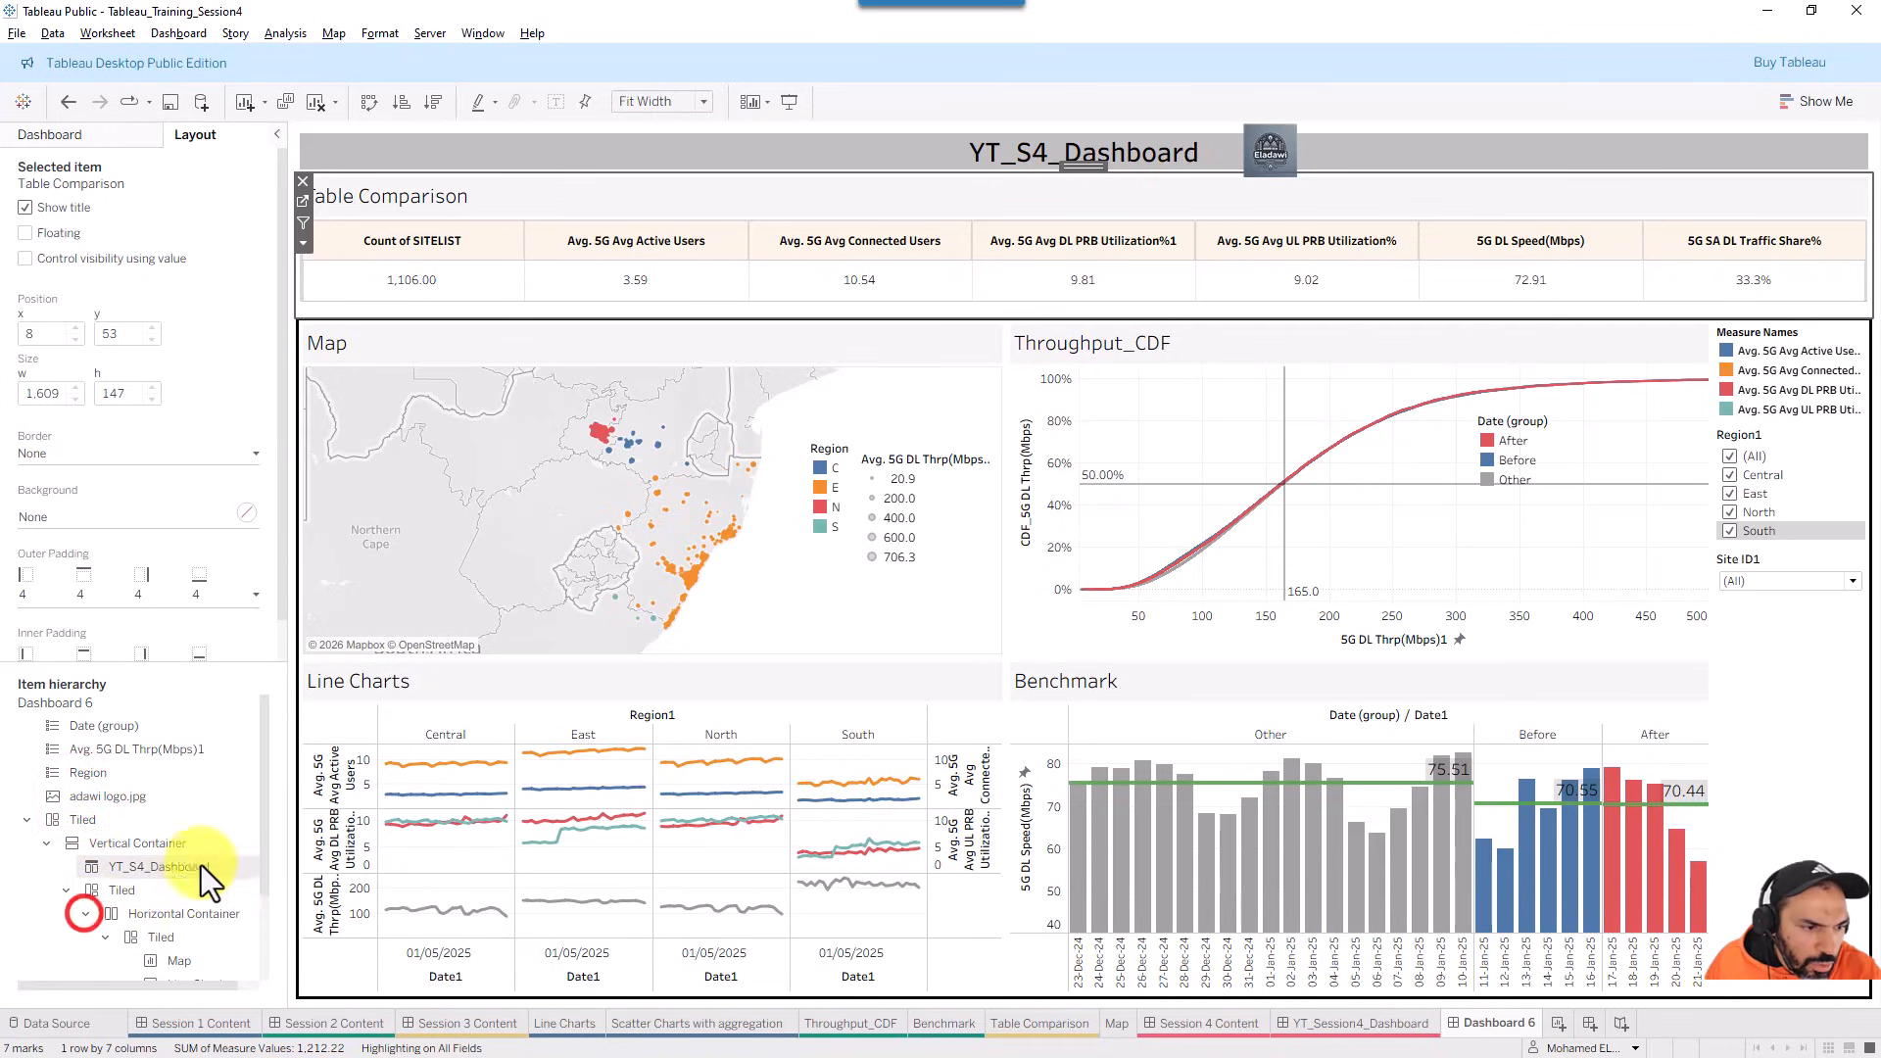
scroll(245, 852, down, 2)
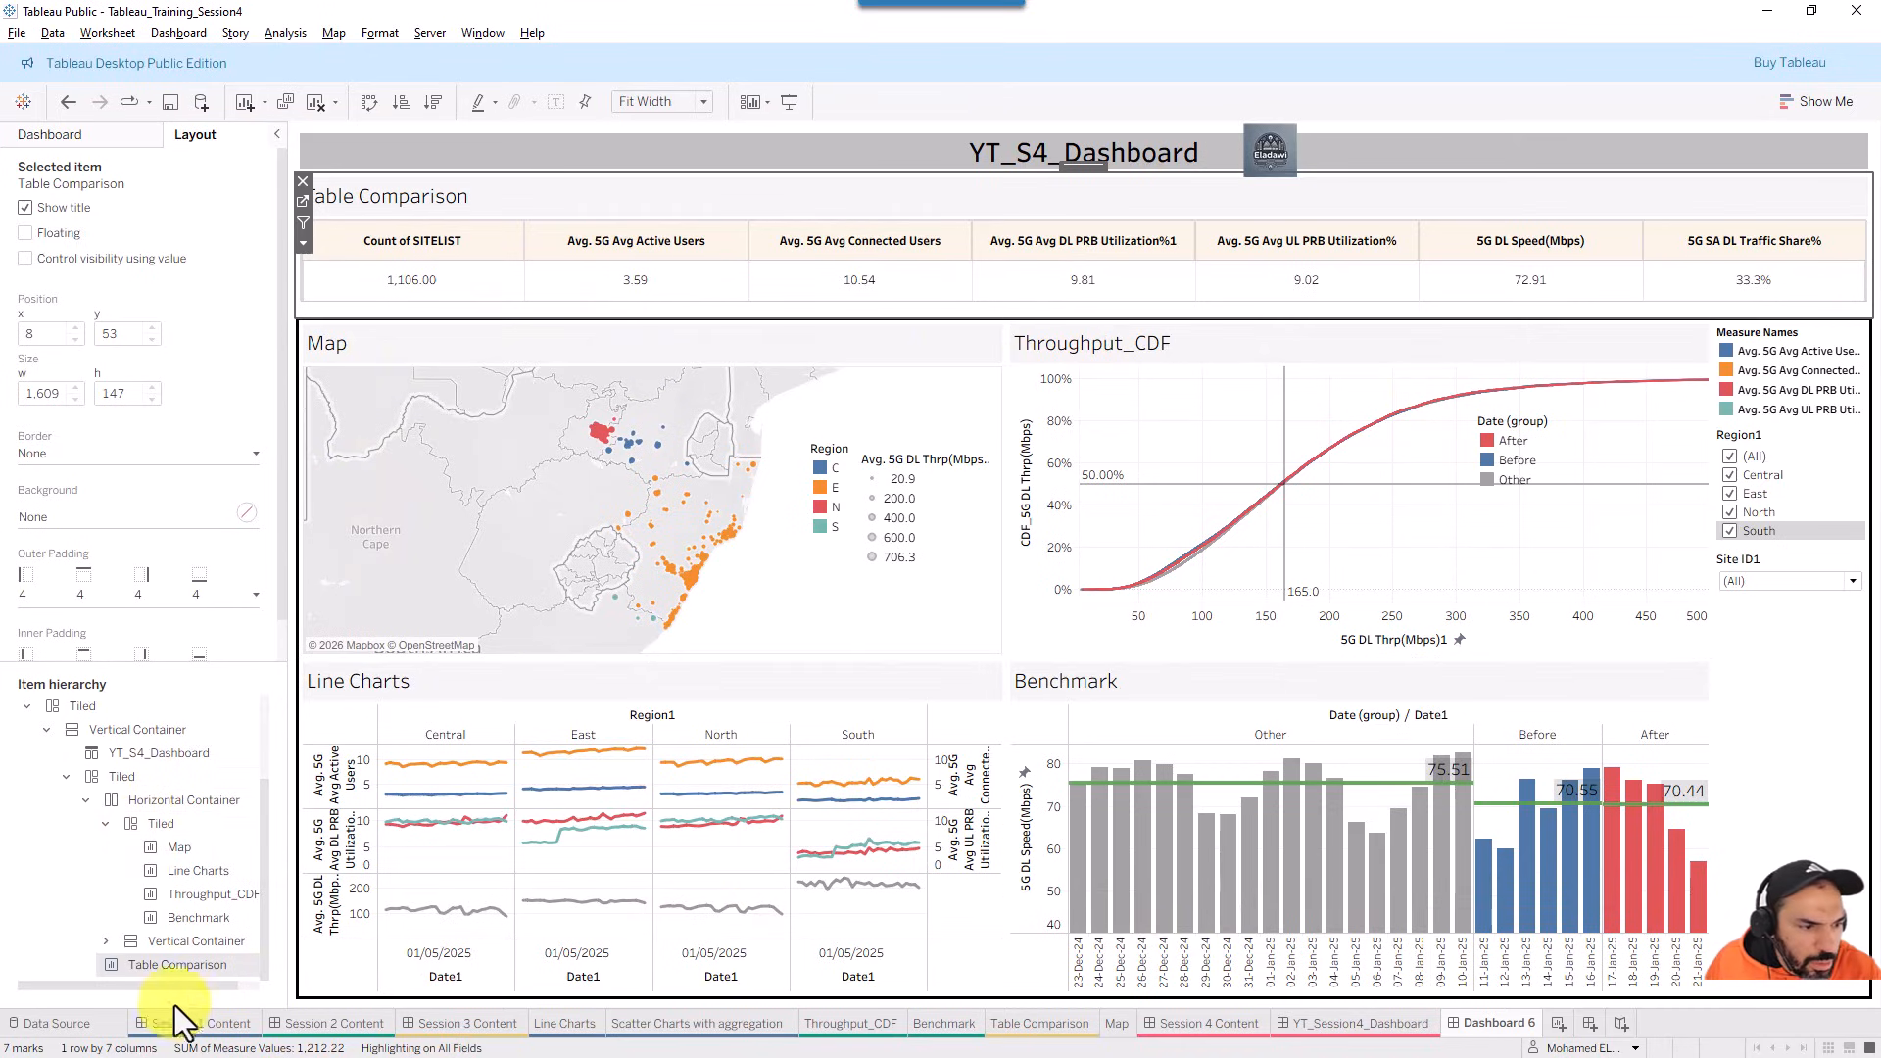
click(104, 823)
click(158, 942)
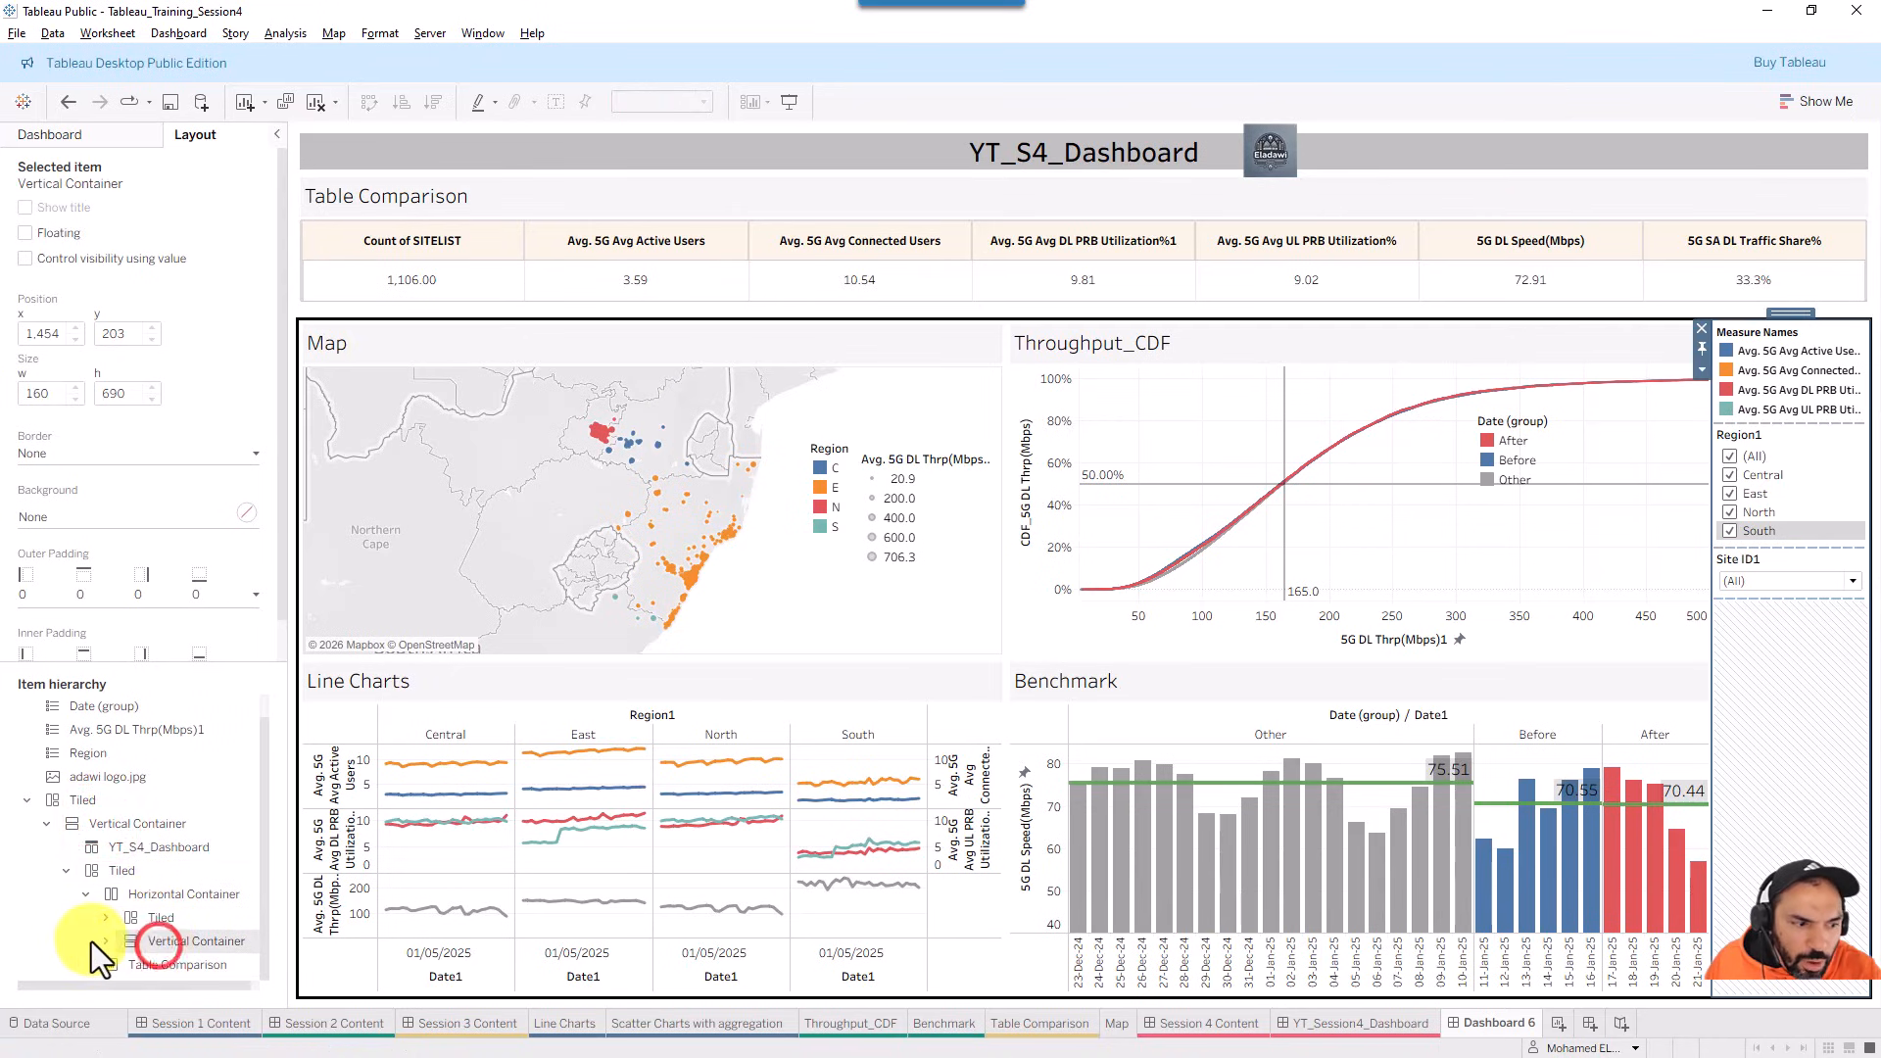
click(105, 940)
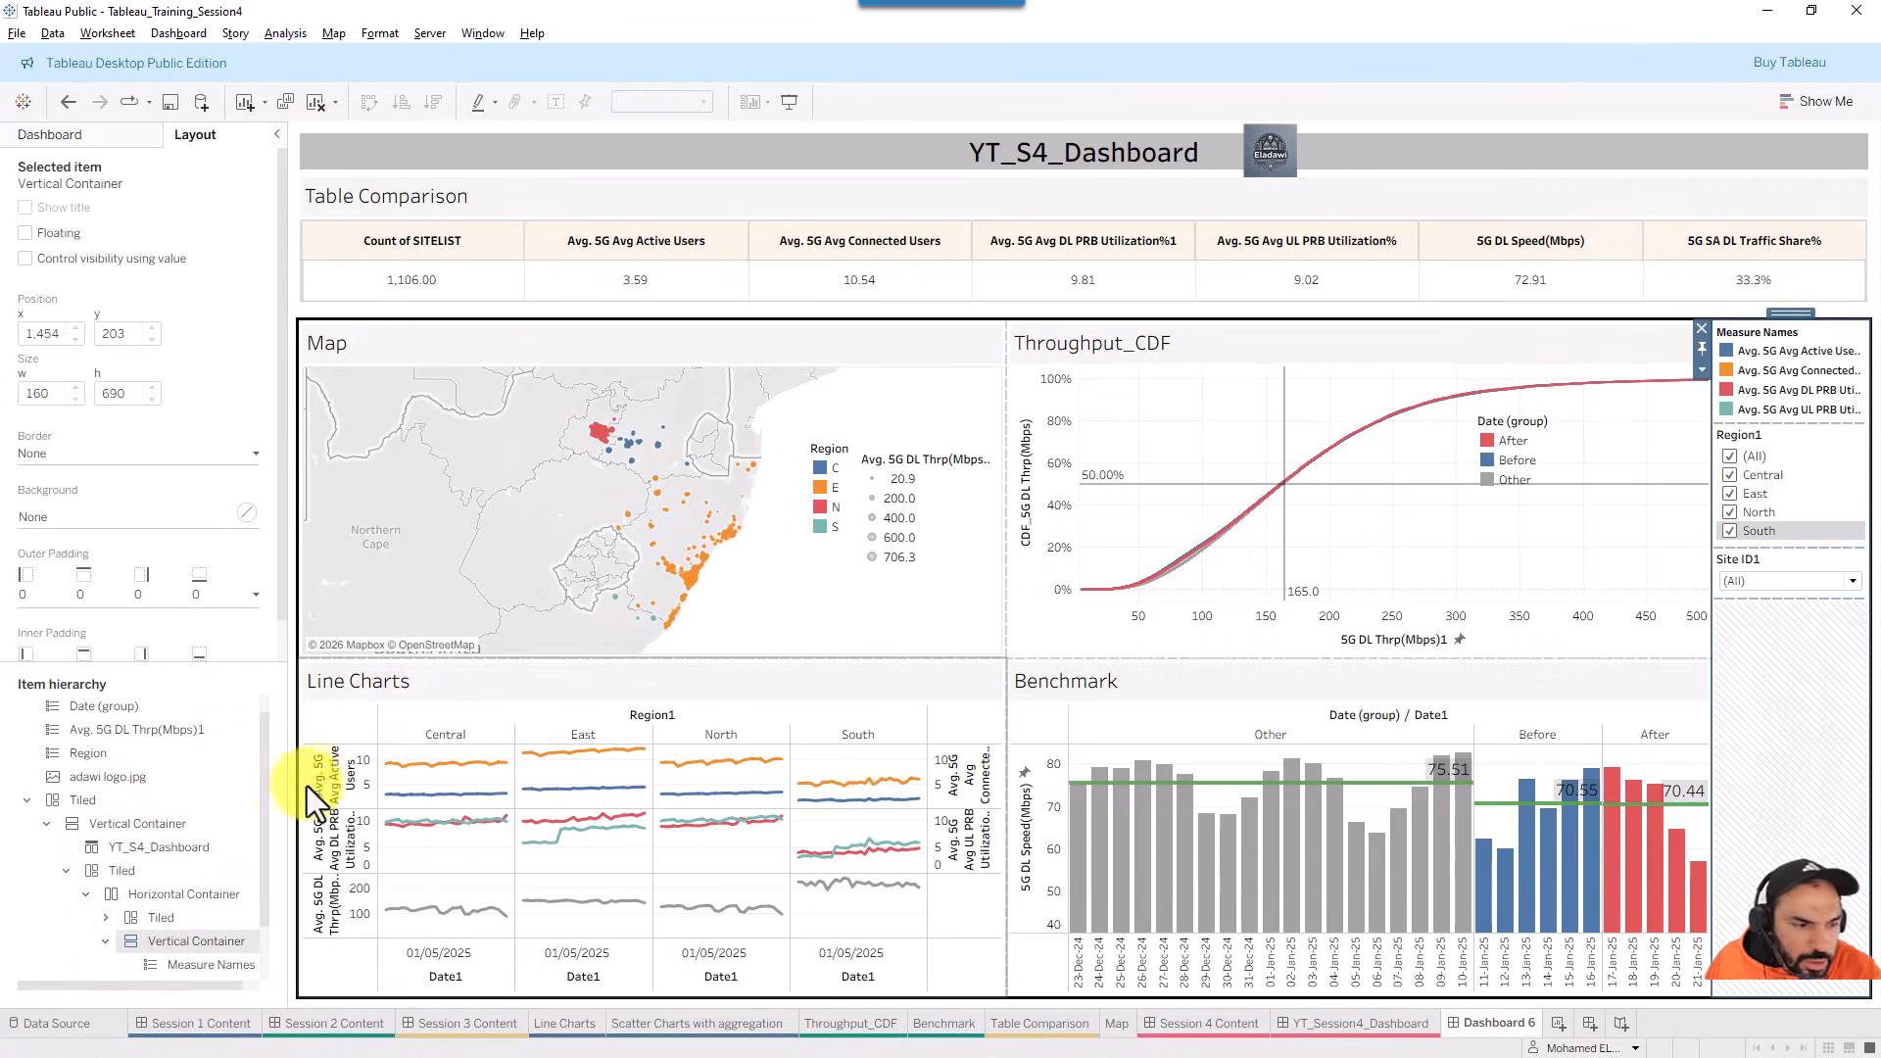
drag(261, 872, 256, 944)
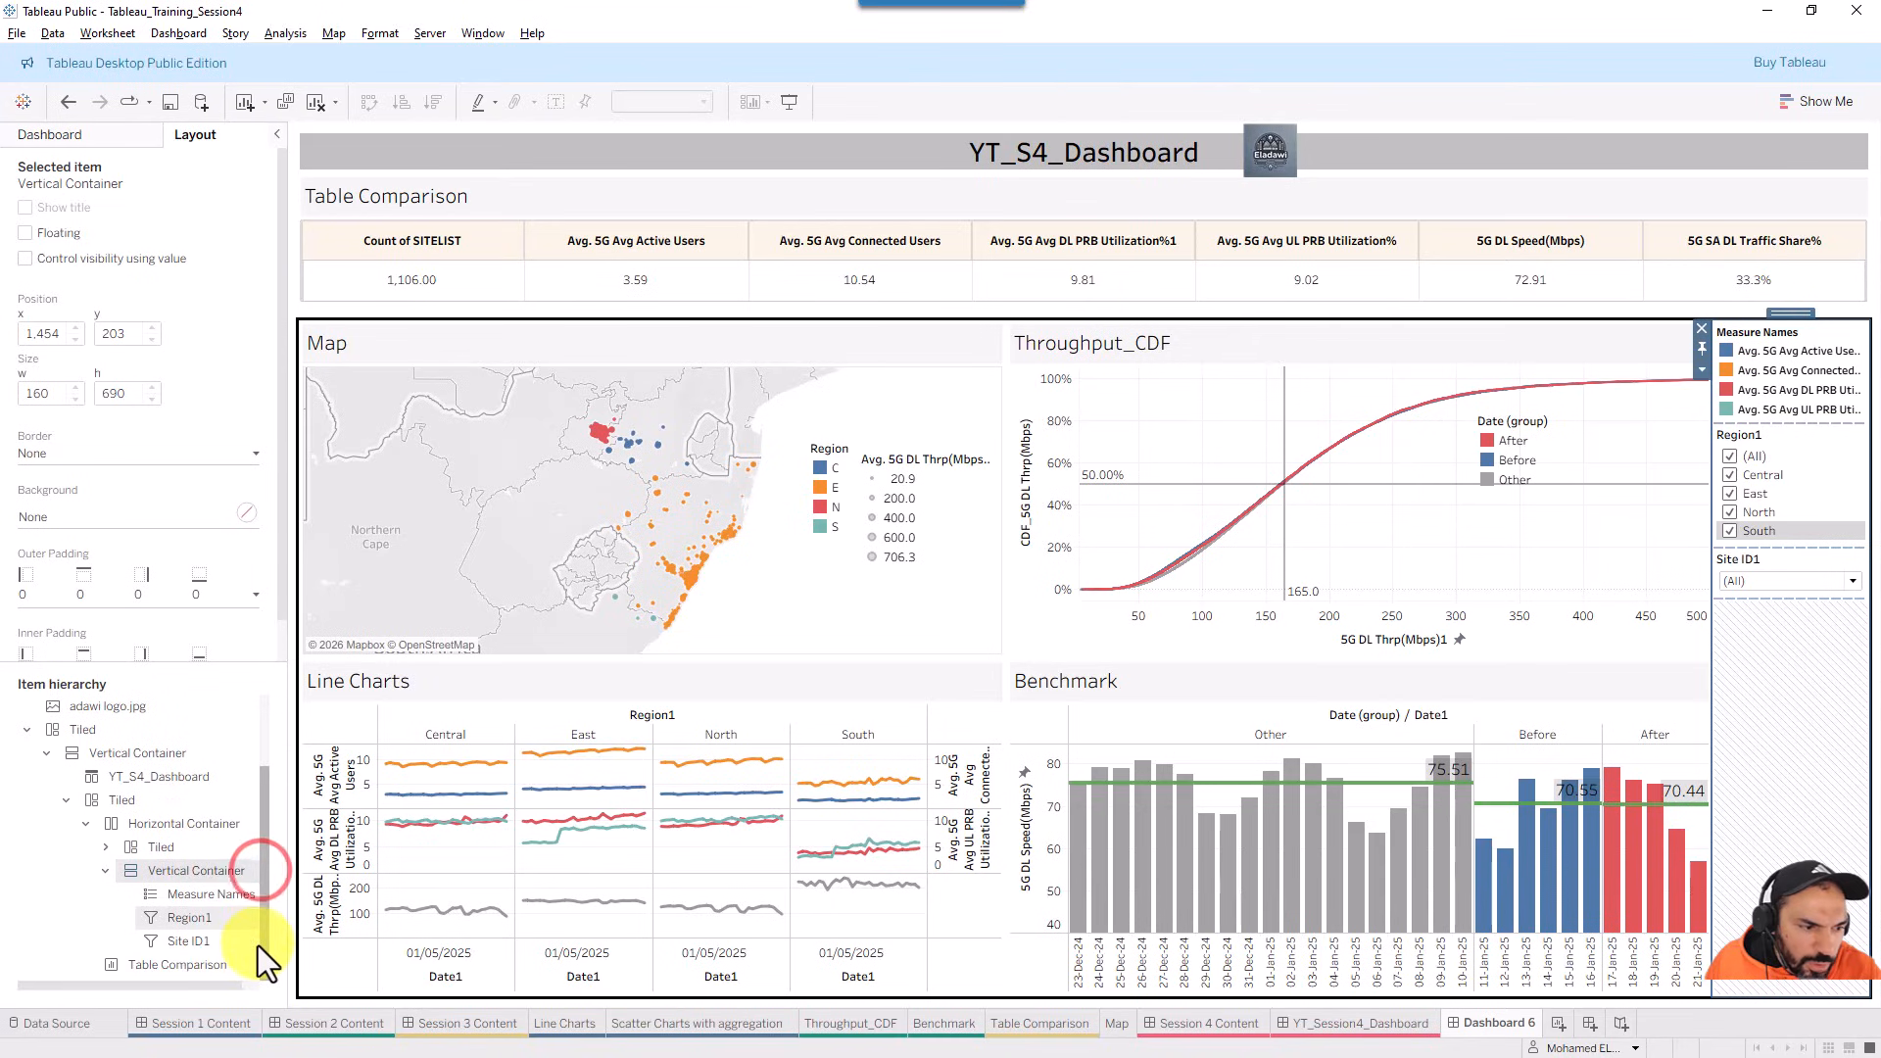
- Give the Vertical Container with the legend and filters a red dashed border in the third line weight
click(196, 869)
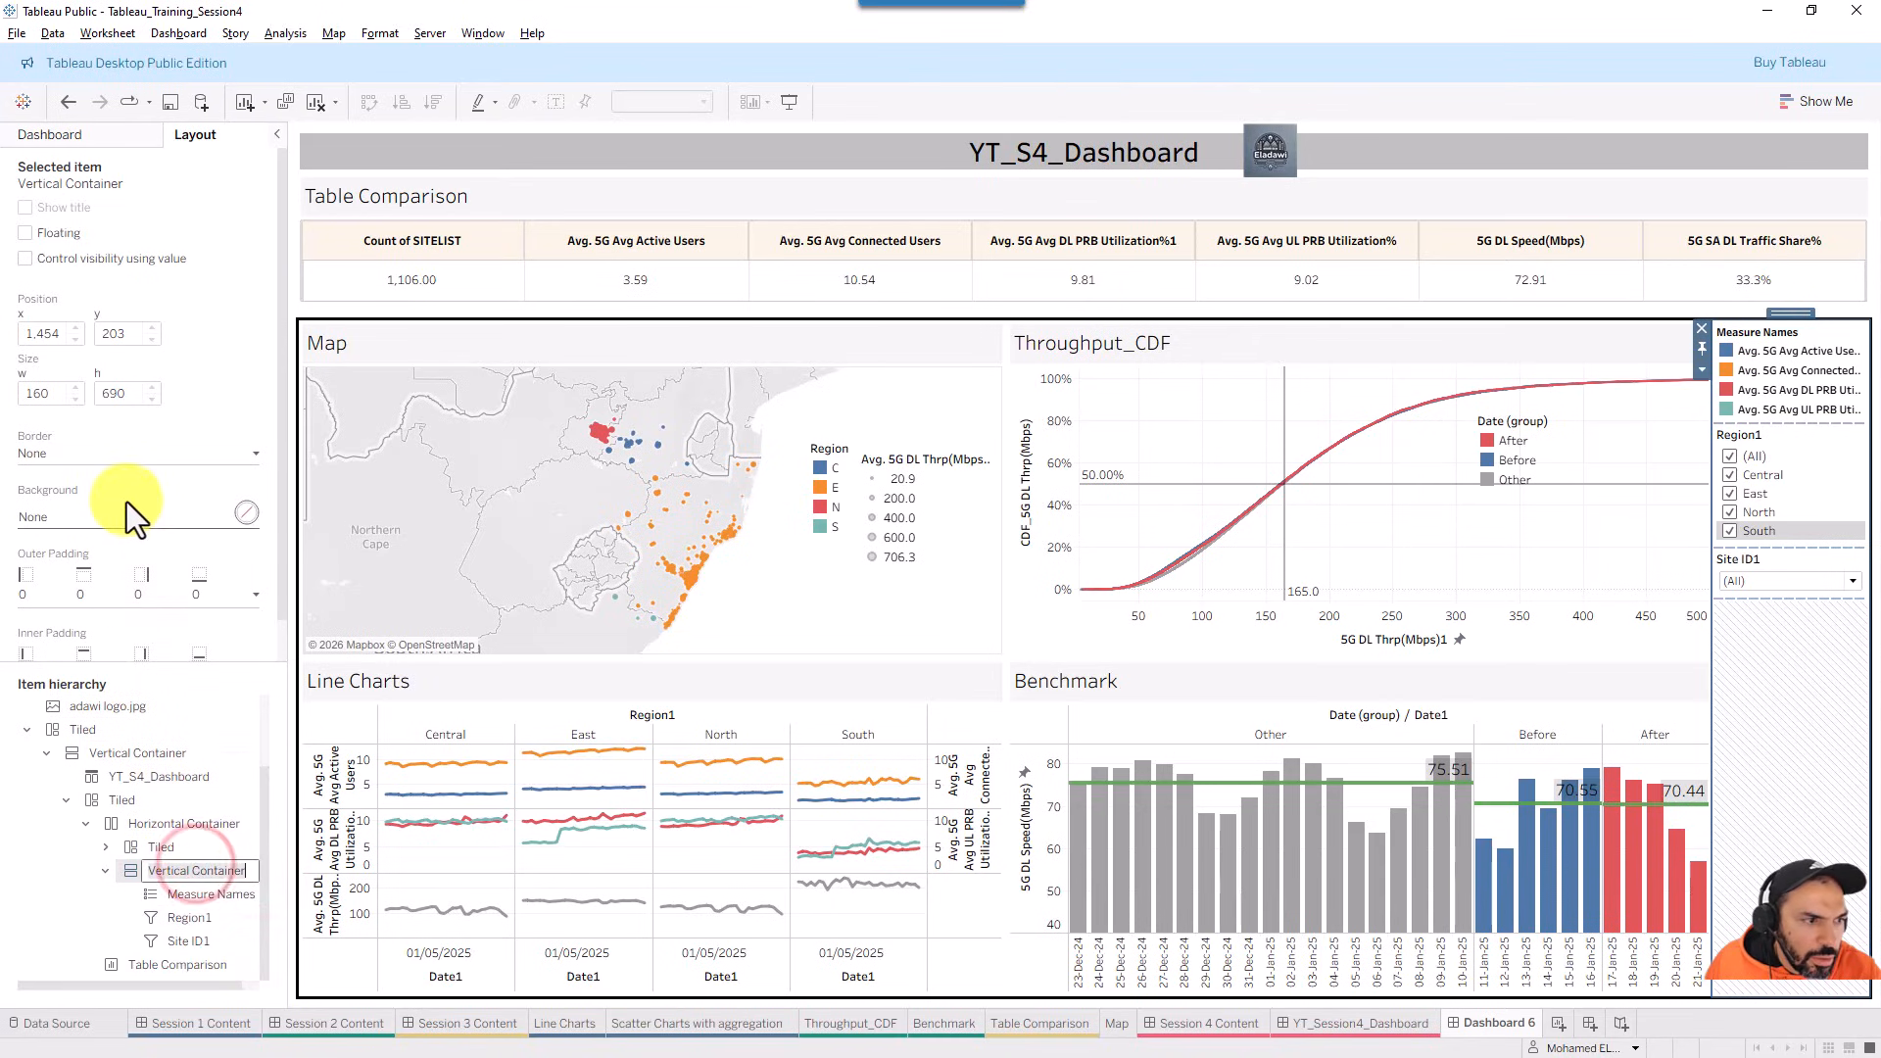
click(68, 452)
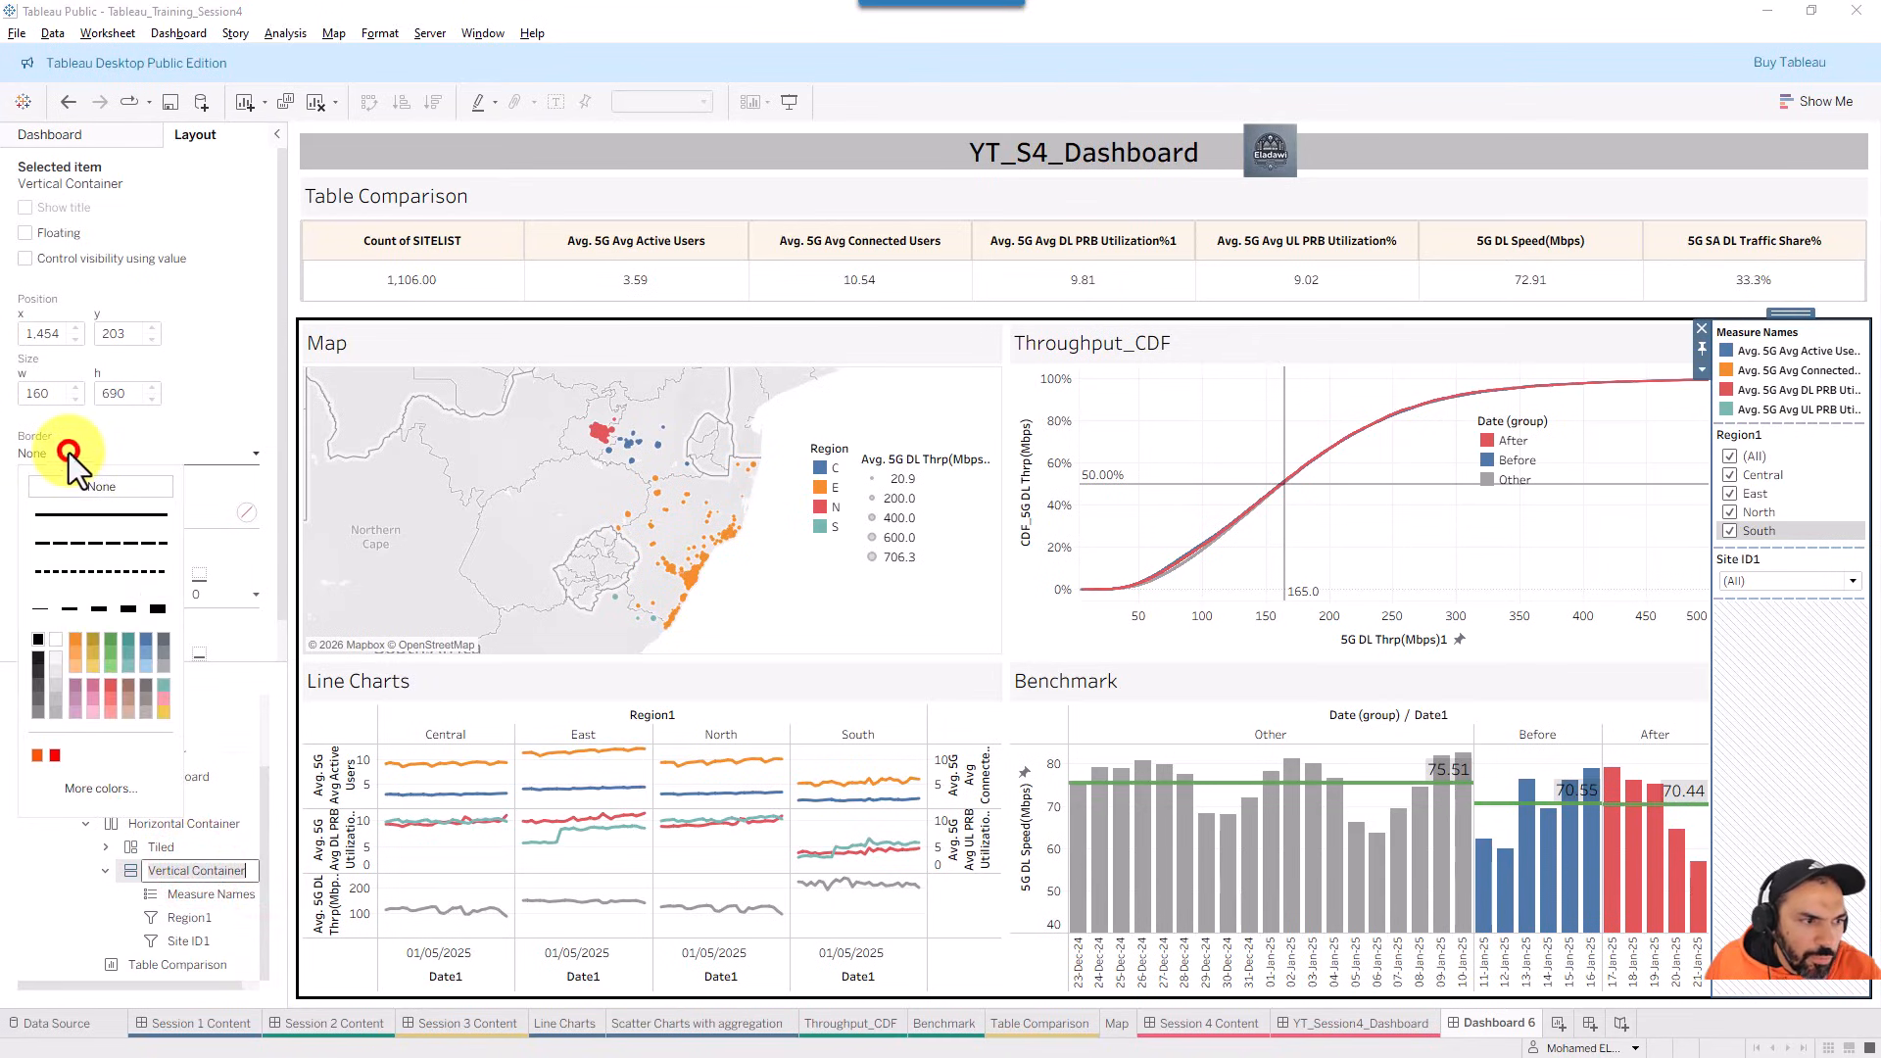
click(96, 511)
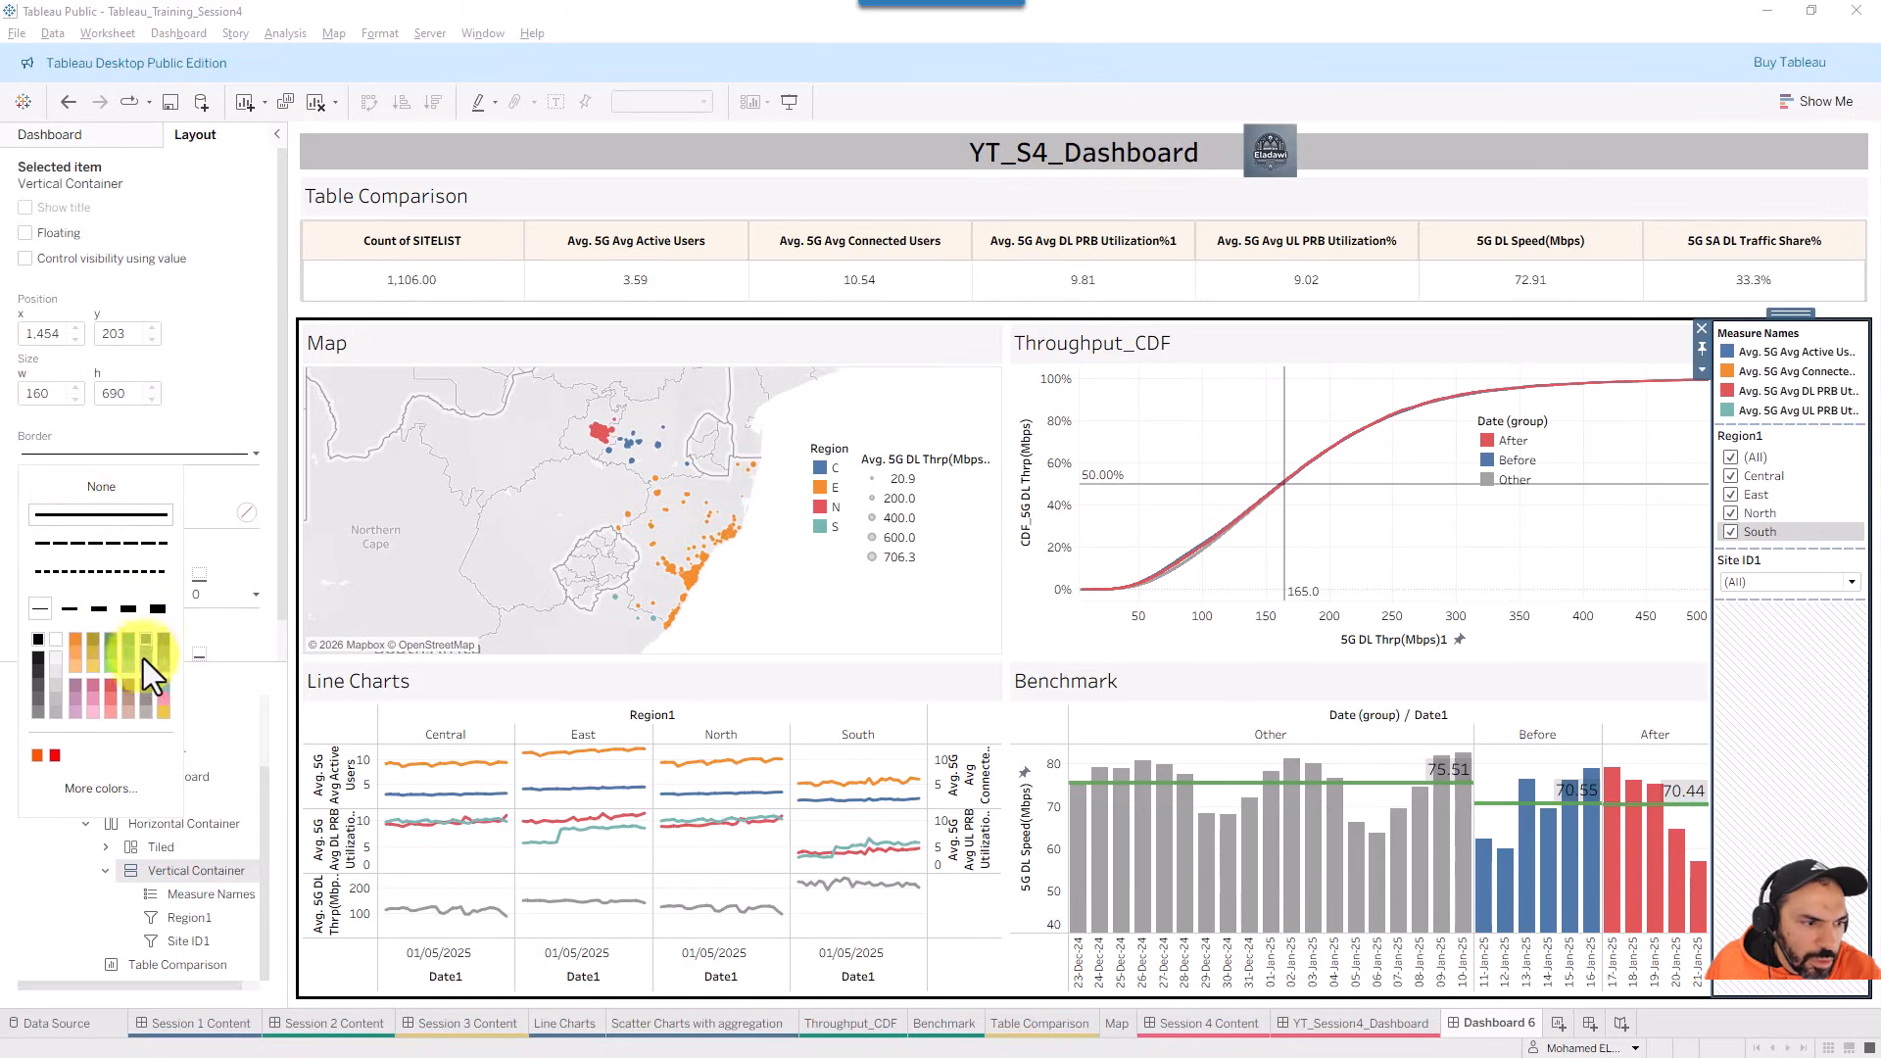
click(107, 687)
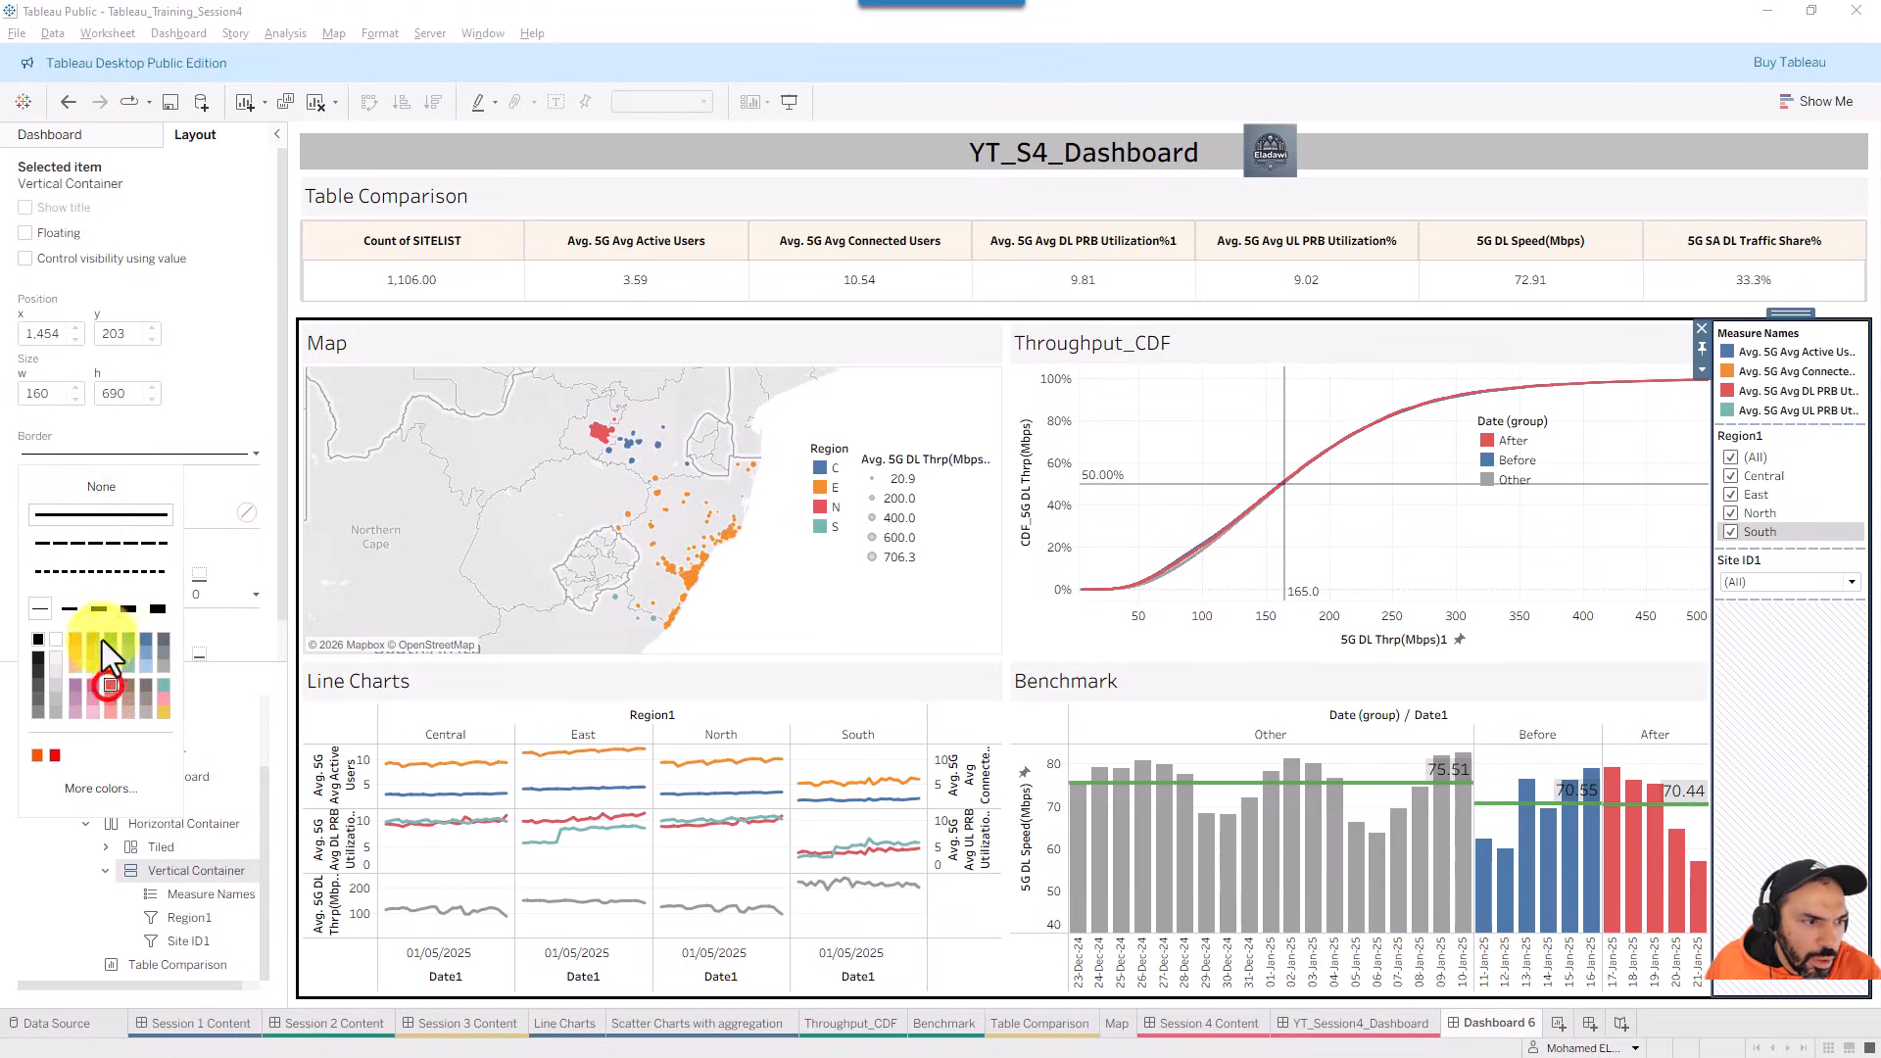
click(116, 543)
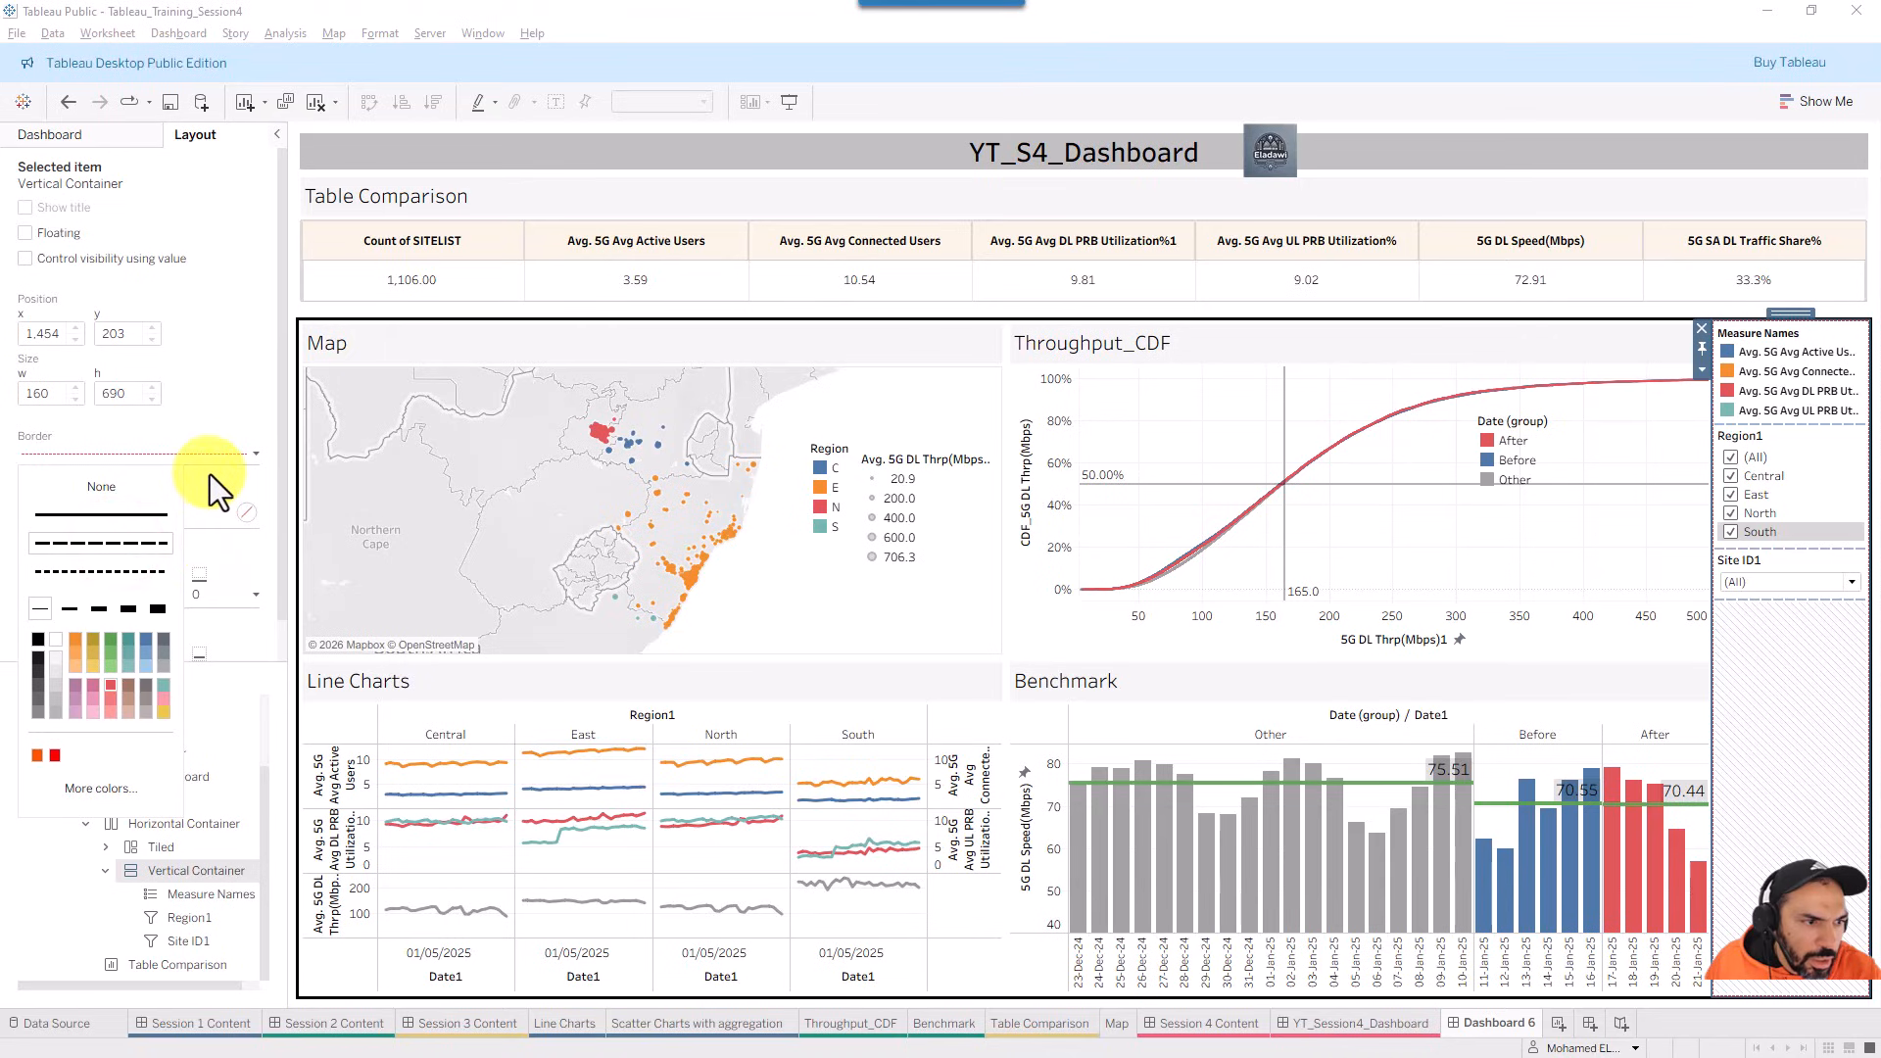
click(100, 609)
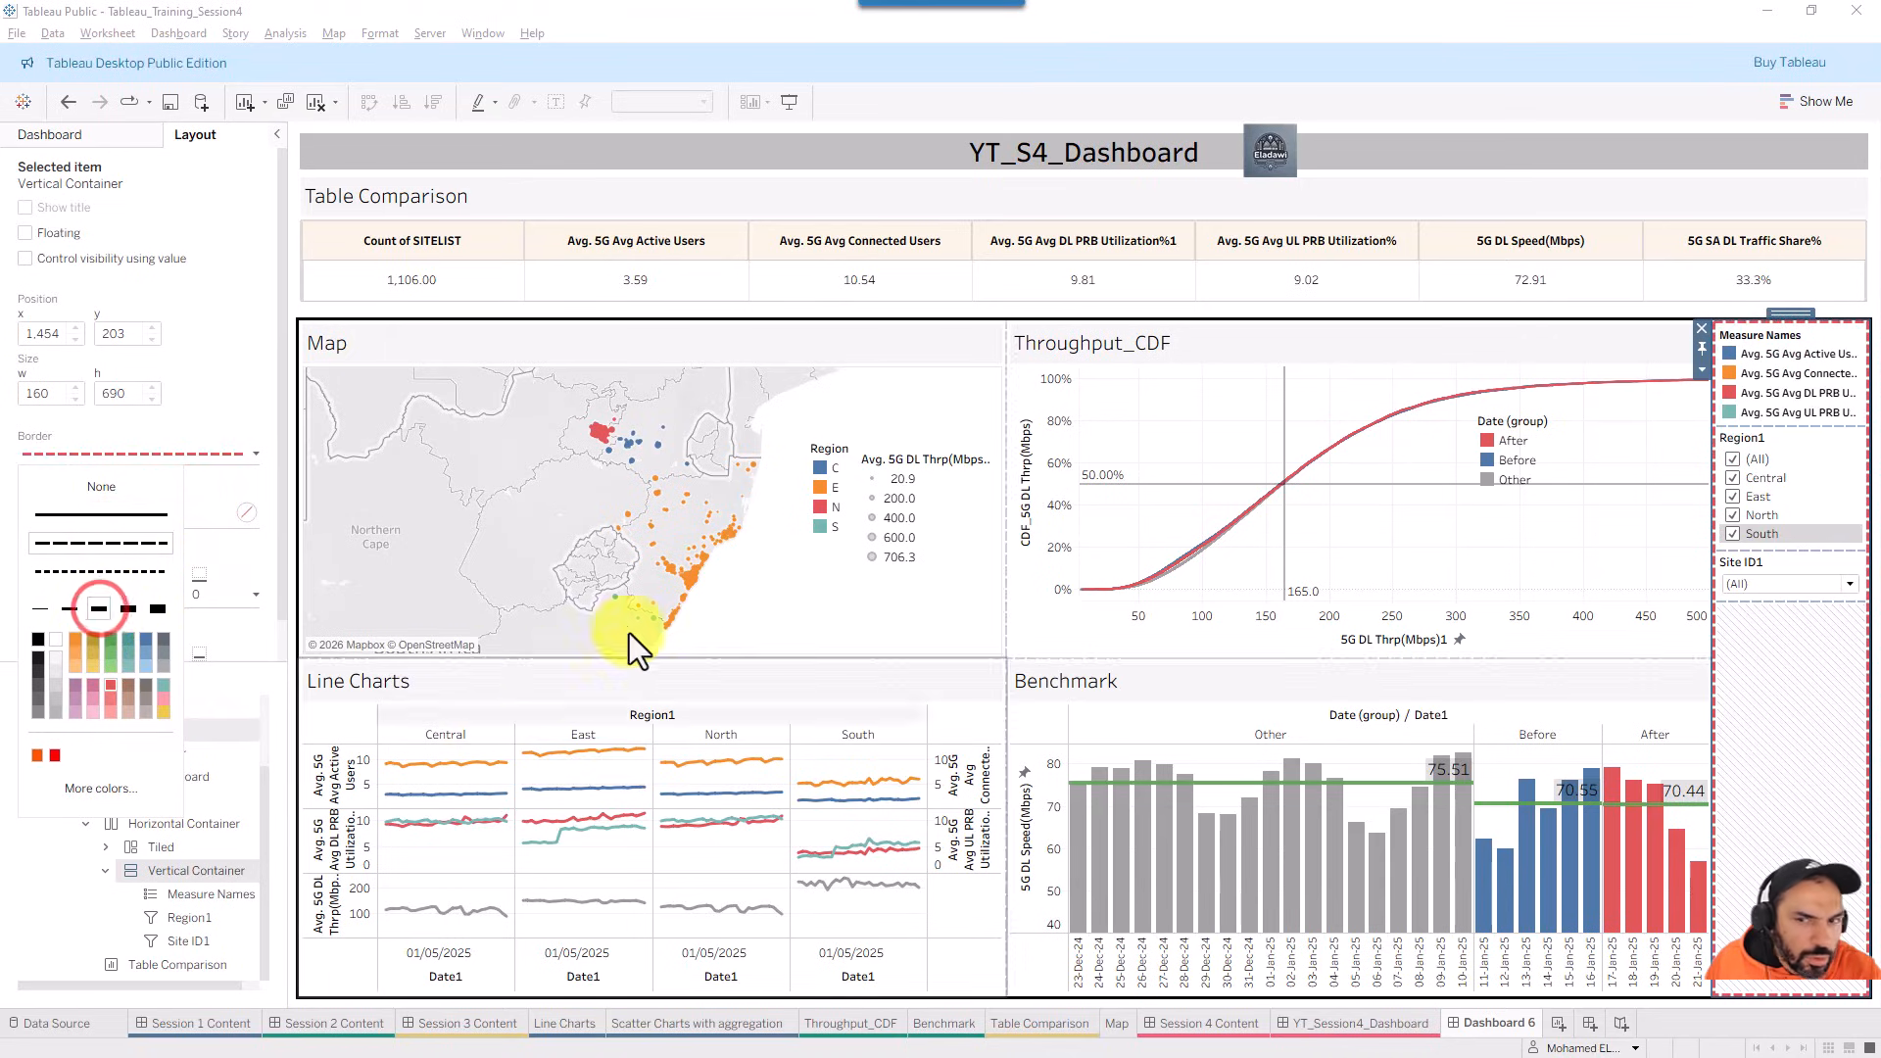
click(984, 309)
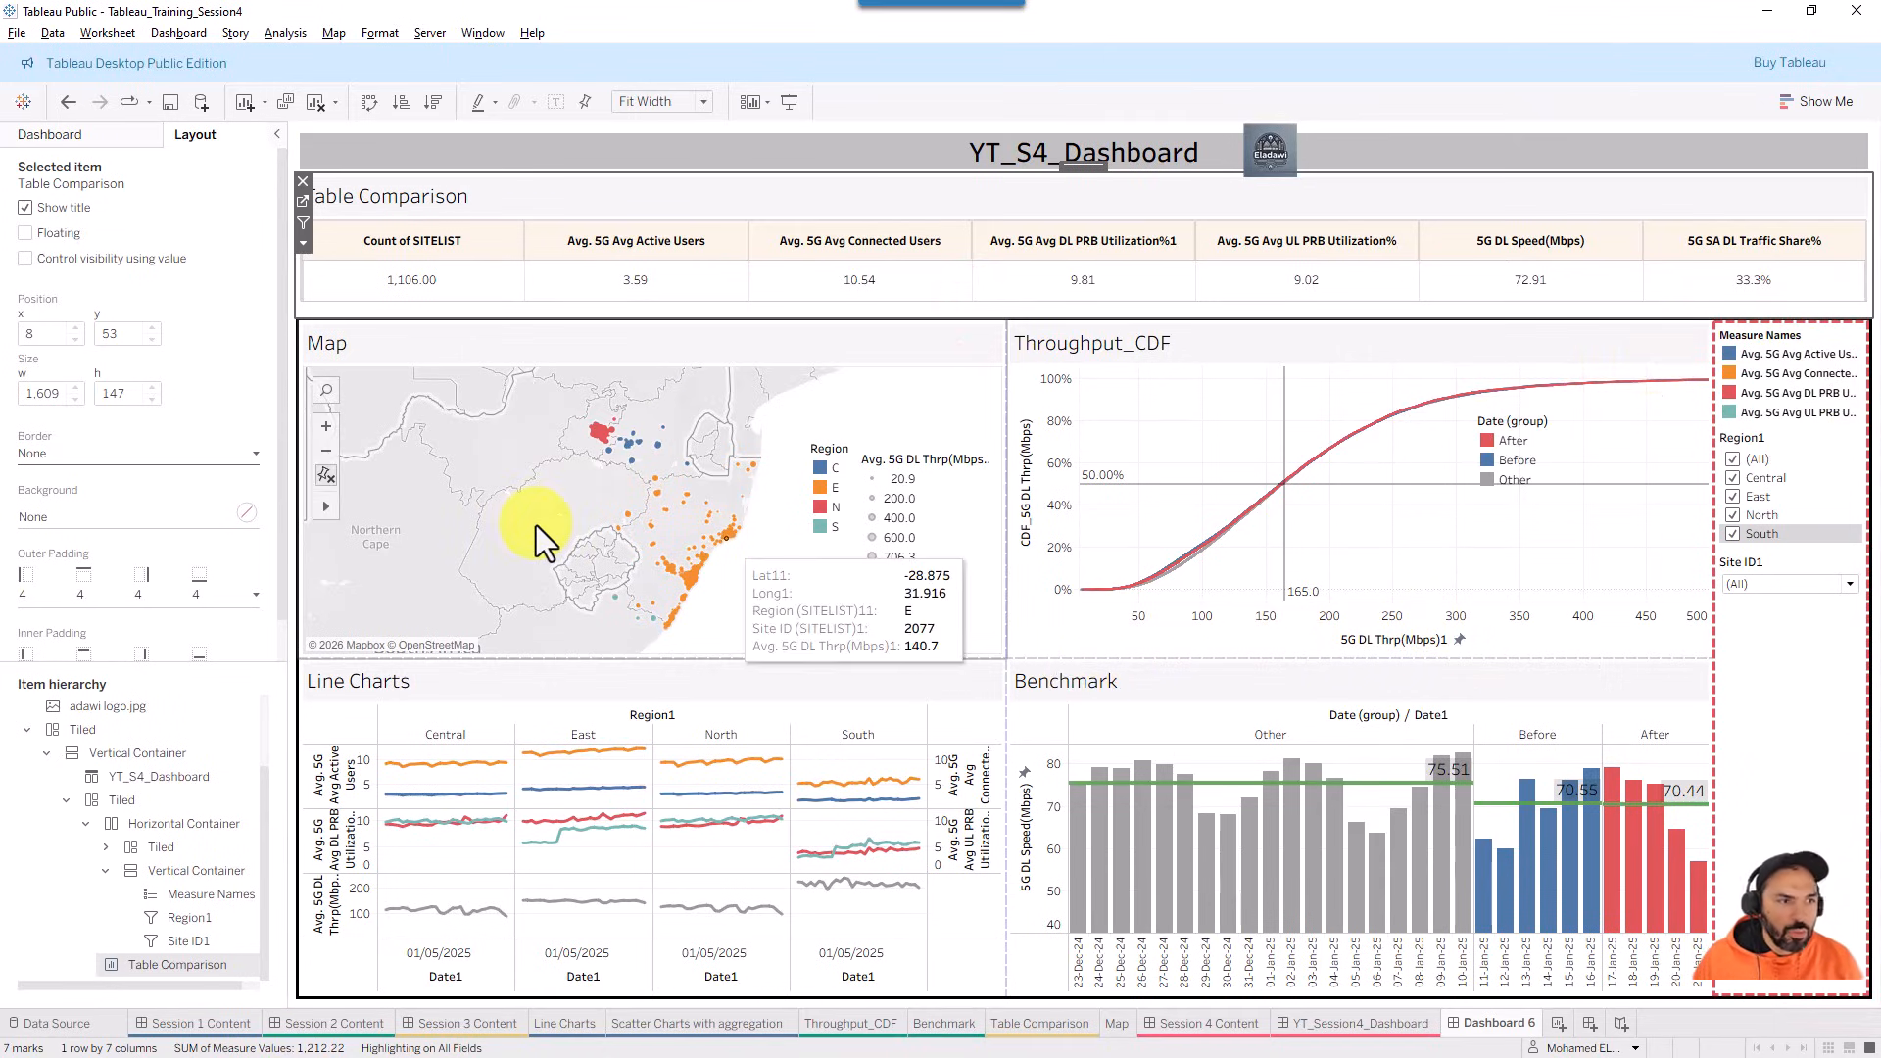
- Examine the item hierarchy to see how the dashboard title, Table Comparison, Tiled and Horizontal Container items are nested
click(46, 753)
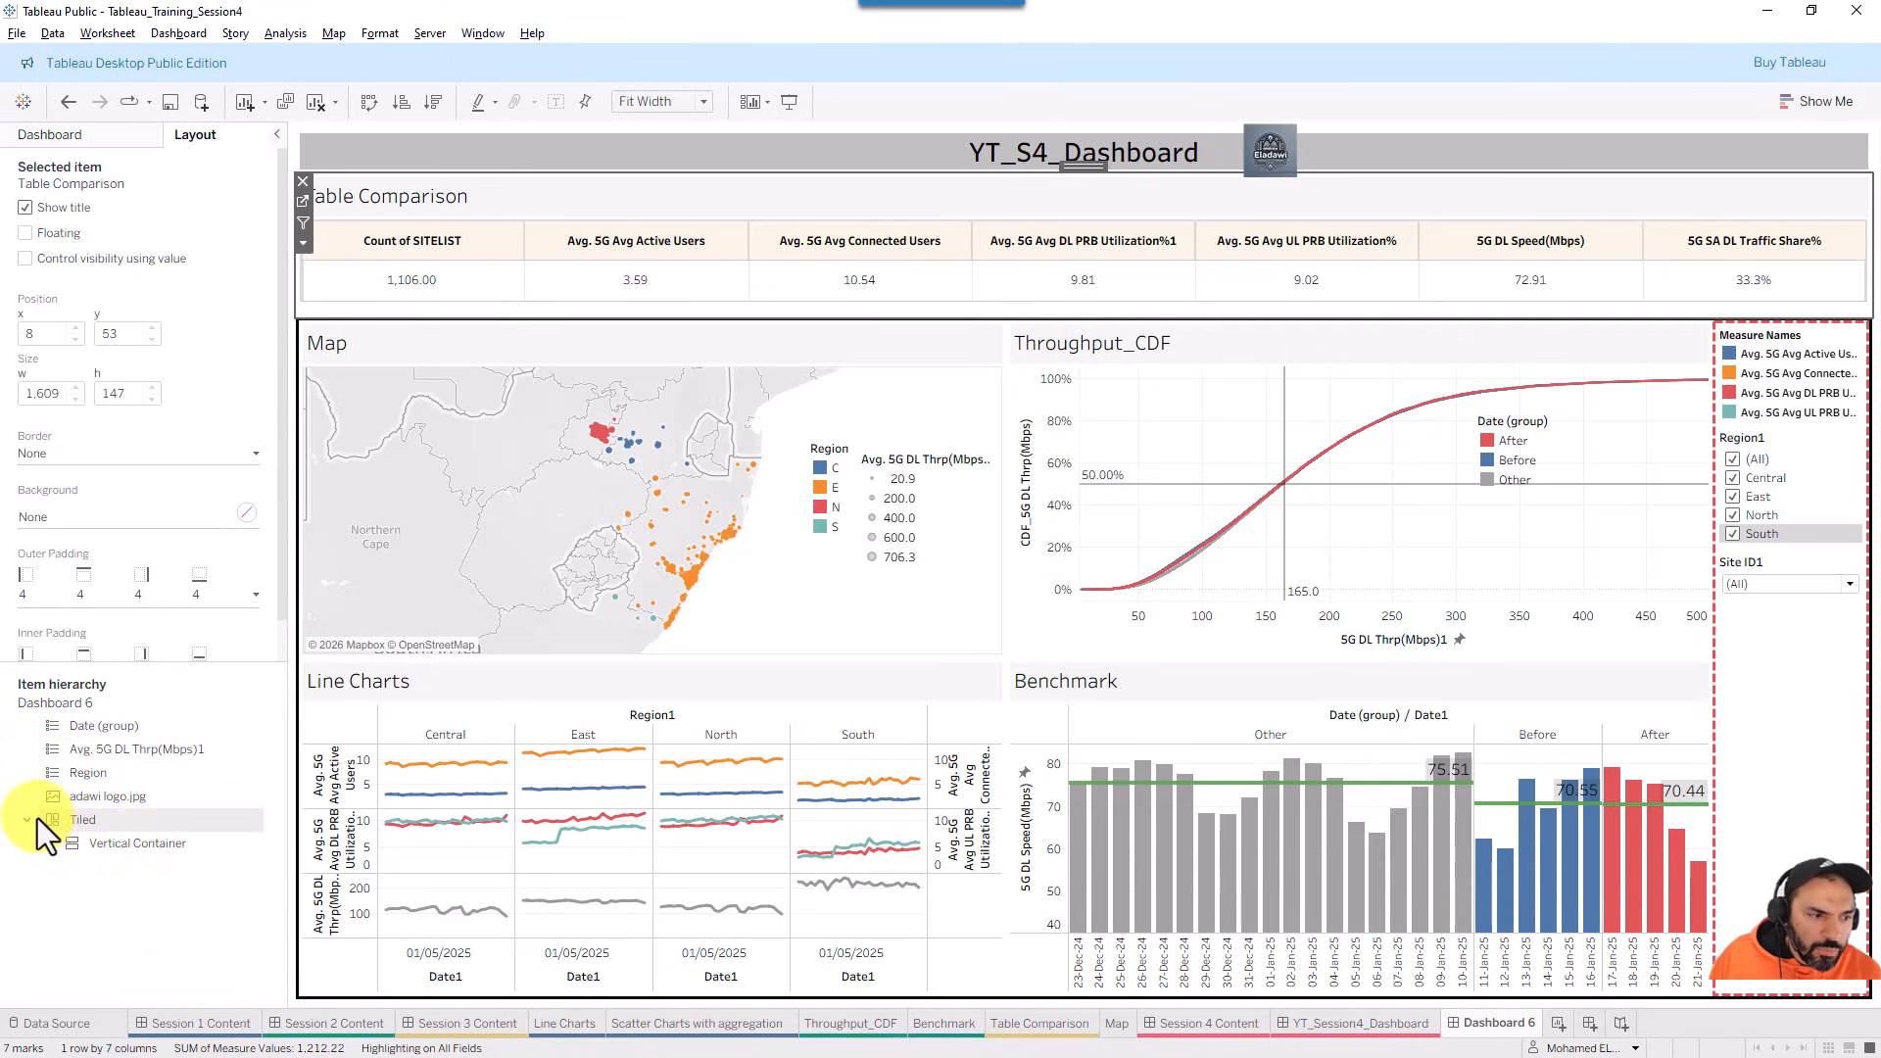
click(104, 848)
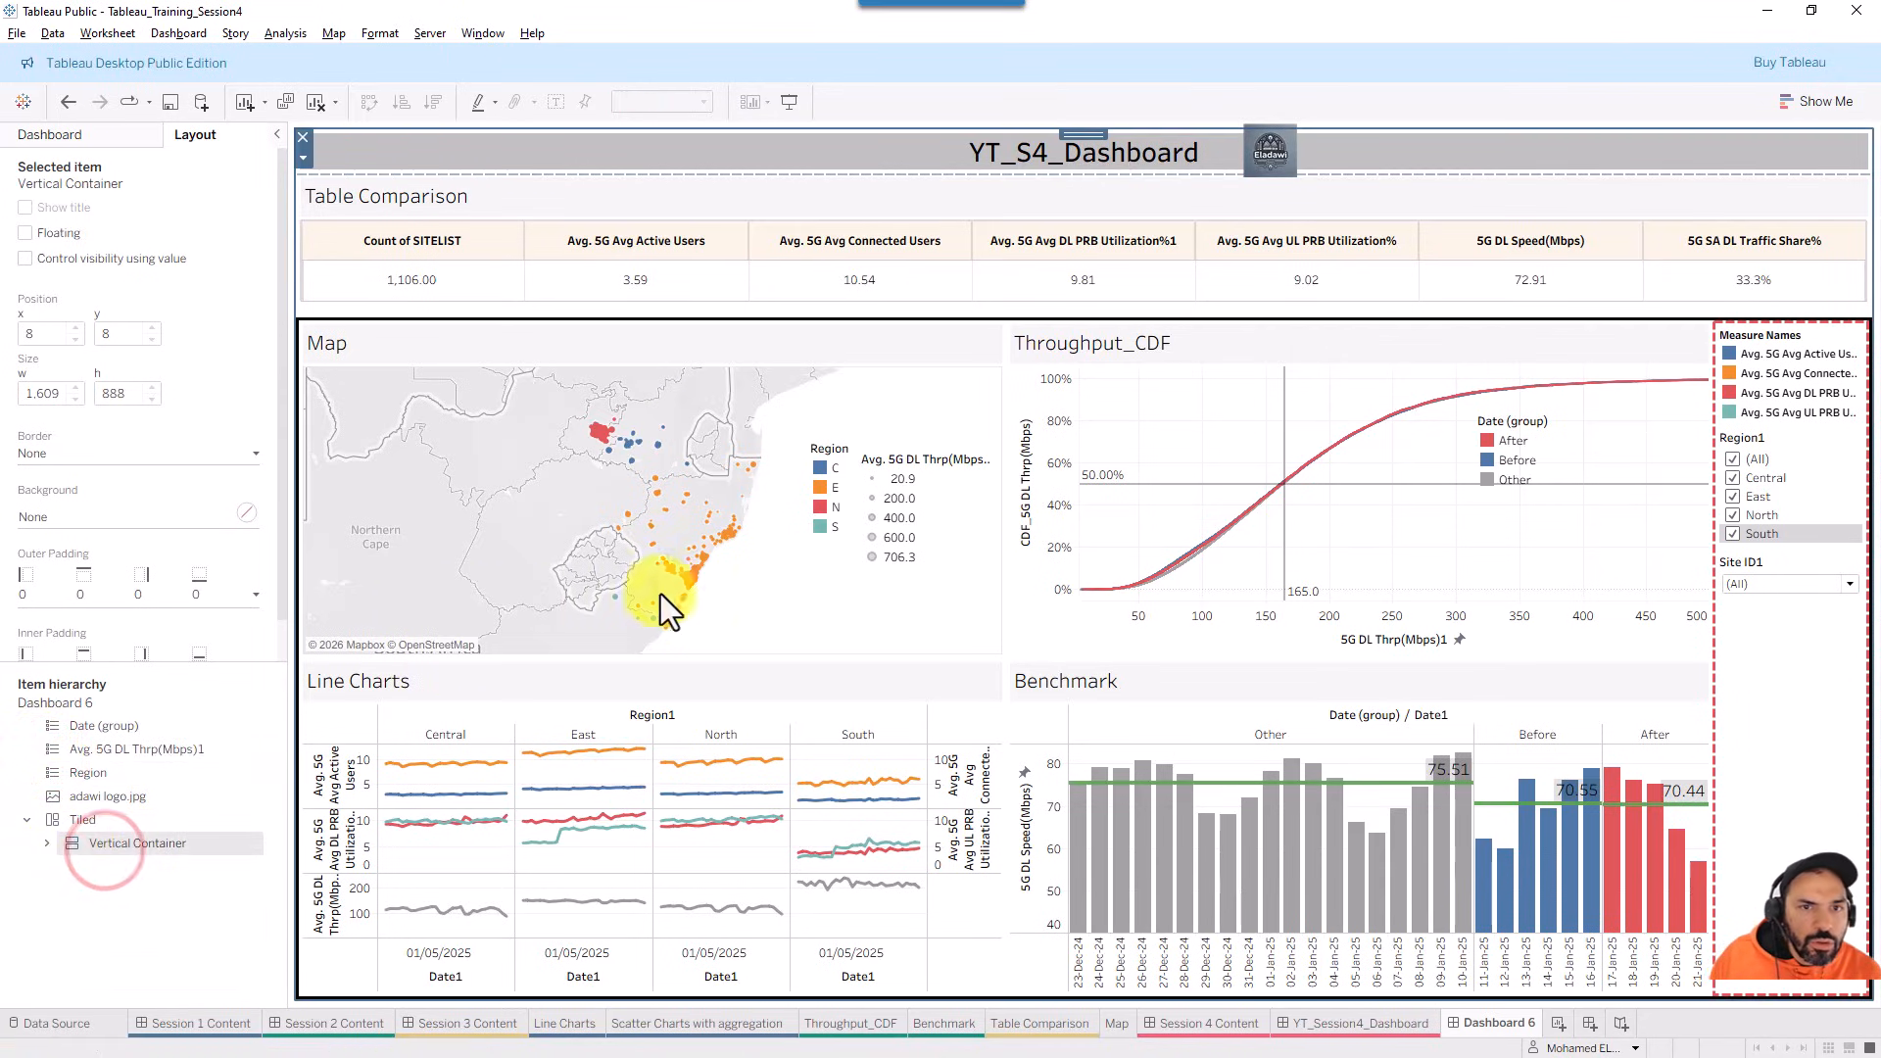
click(44, 842)
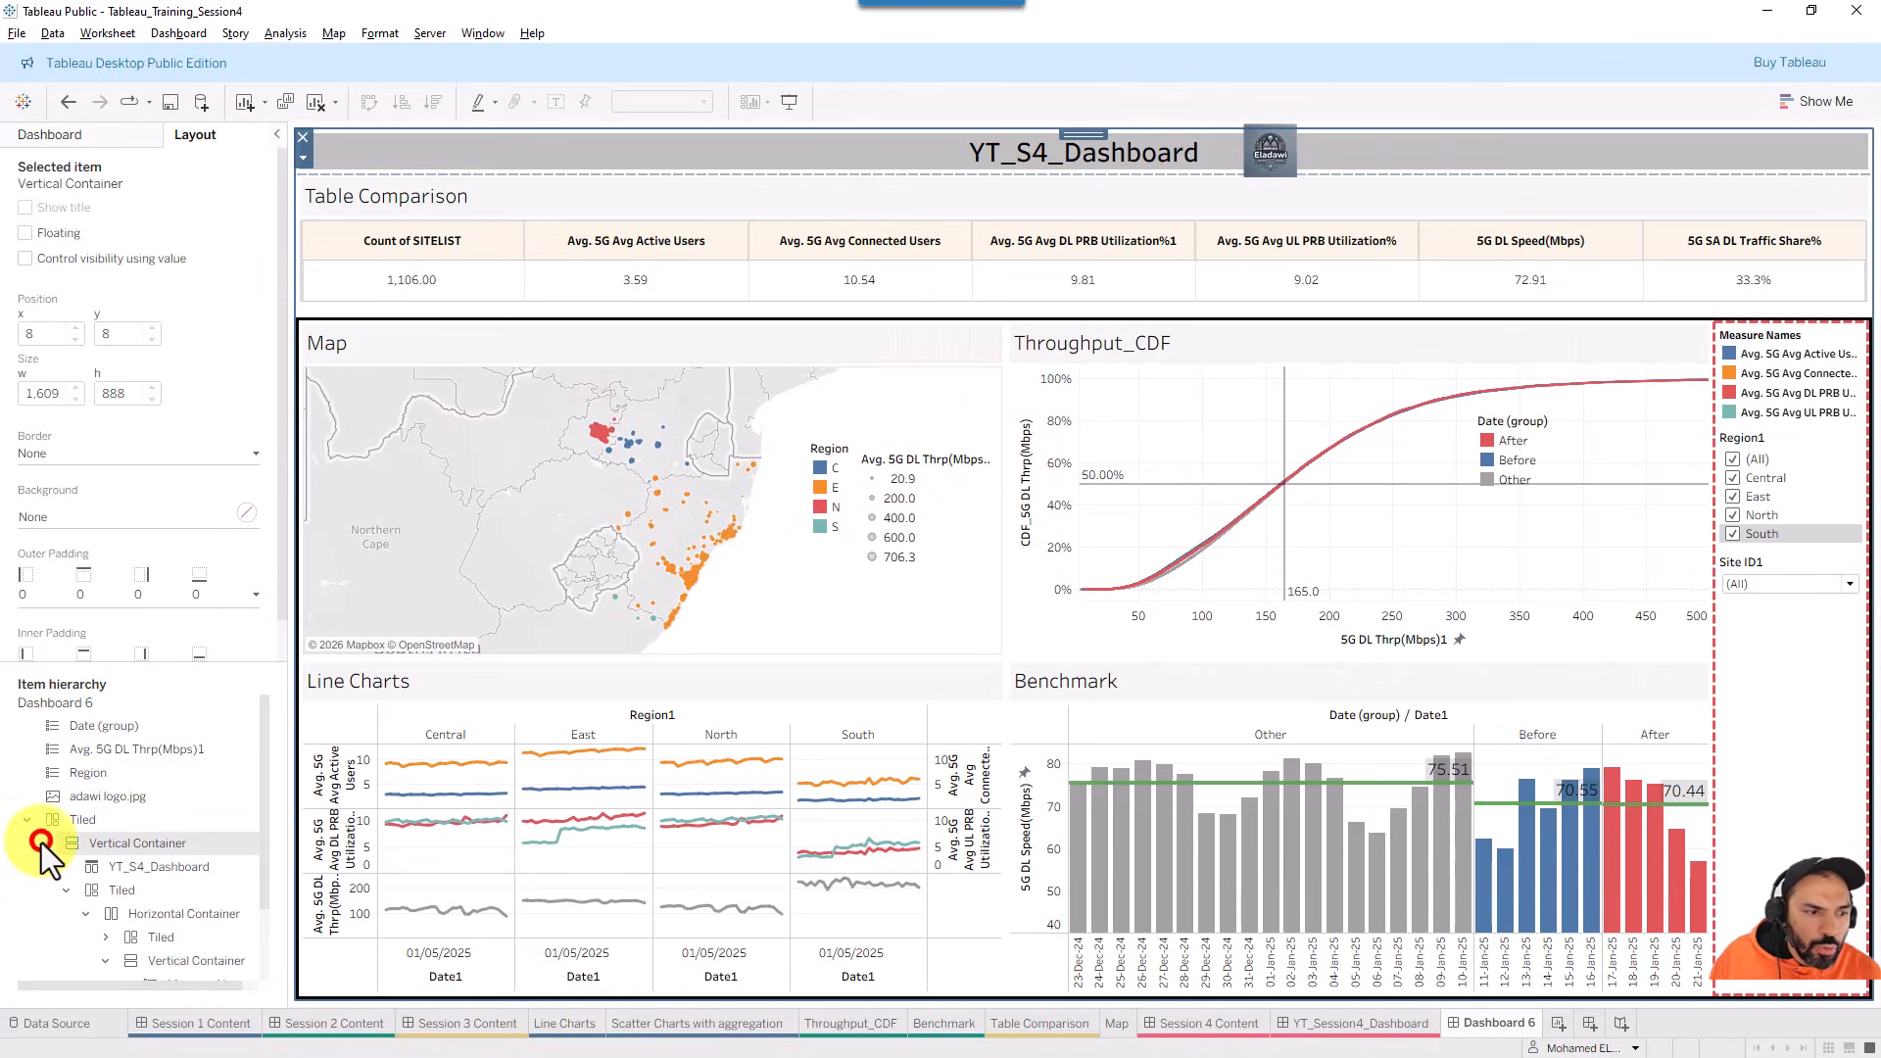
click(156, 864)
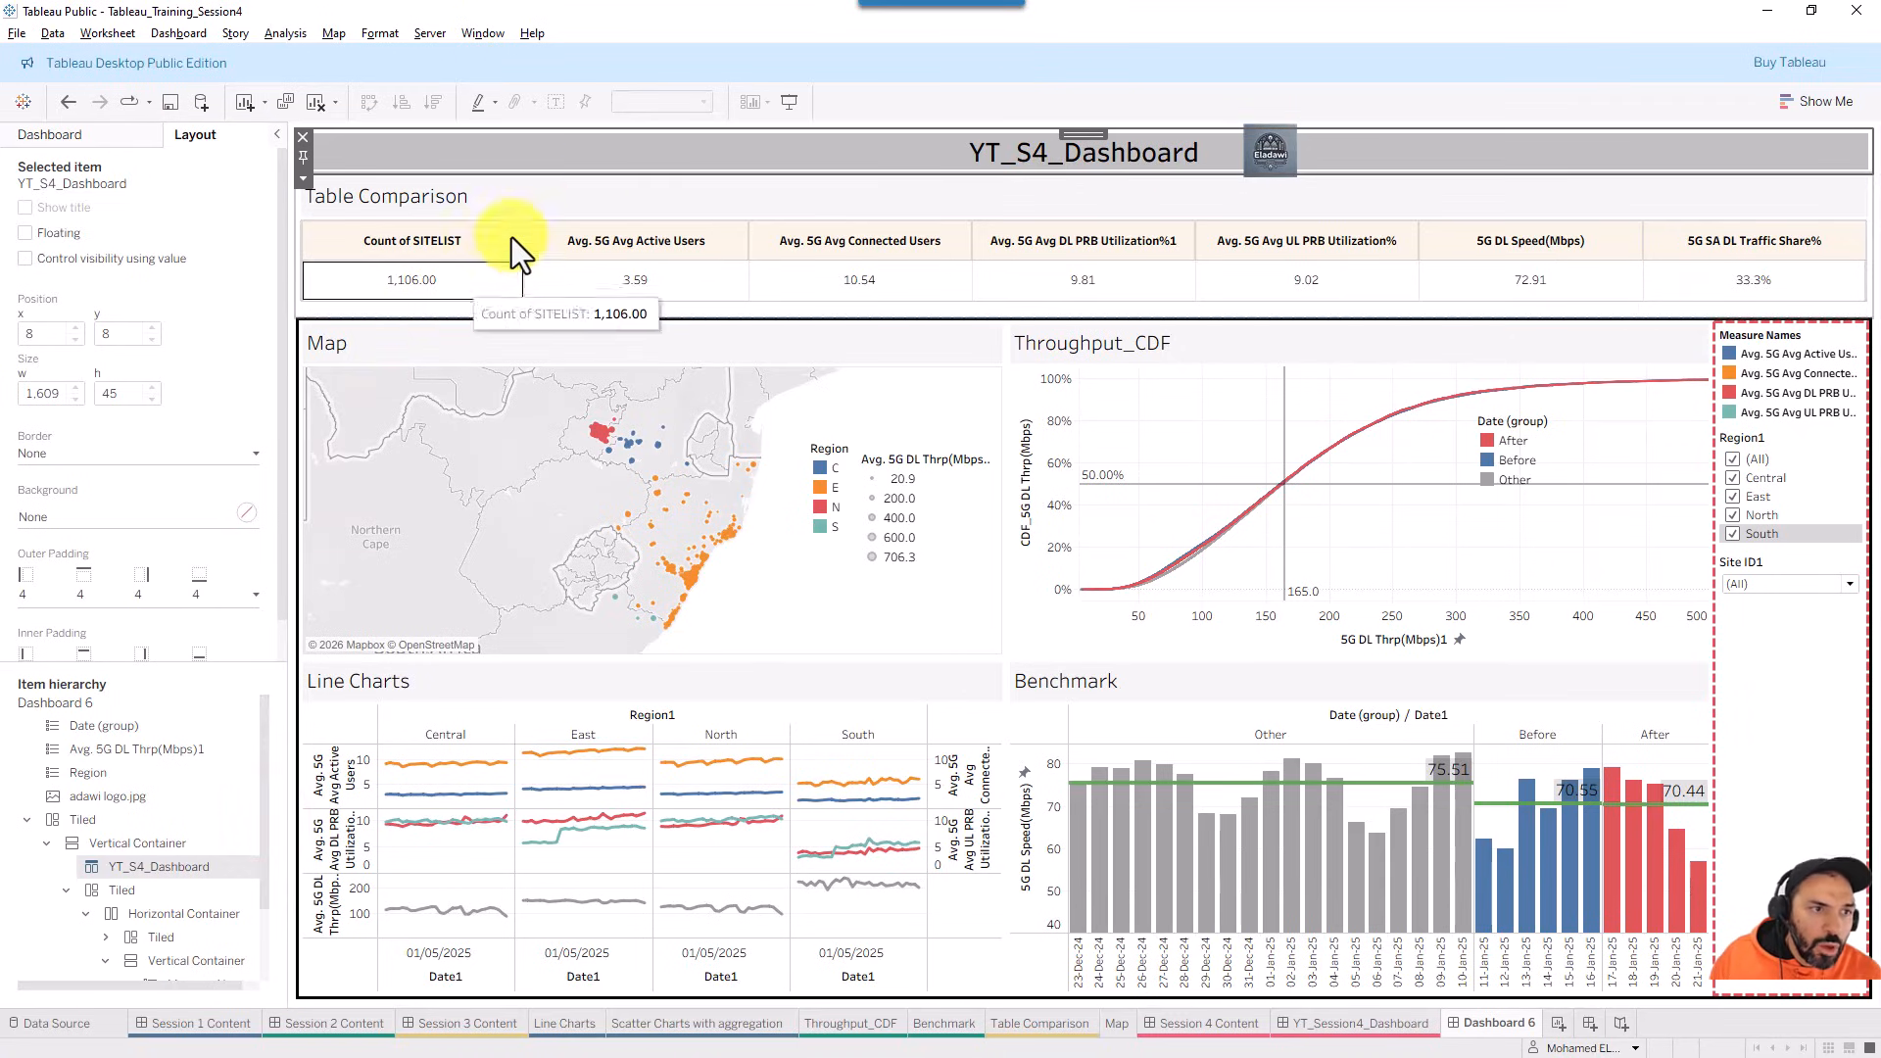
click(550, 203)
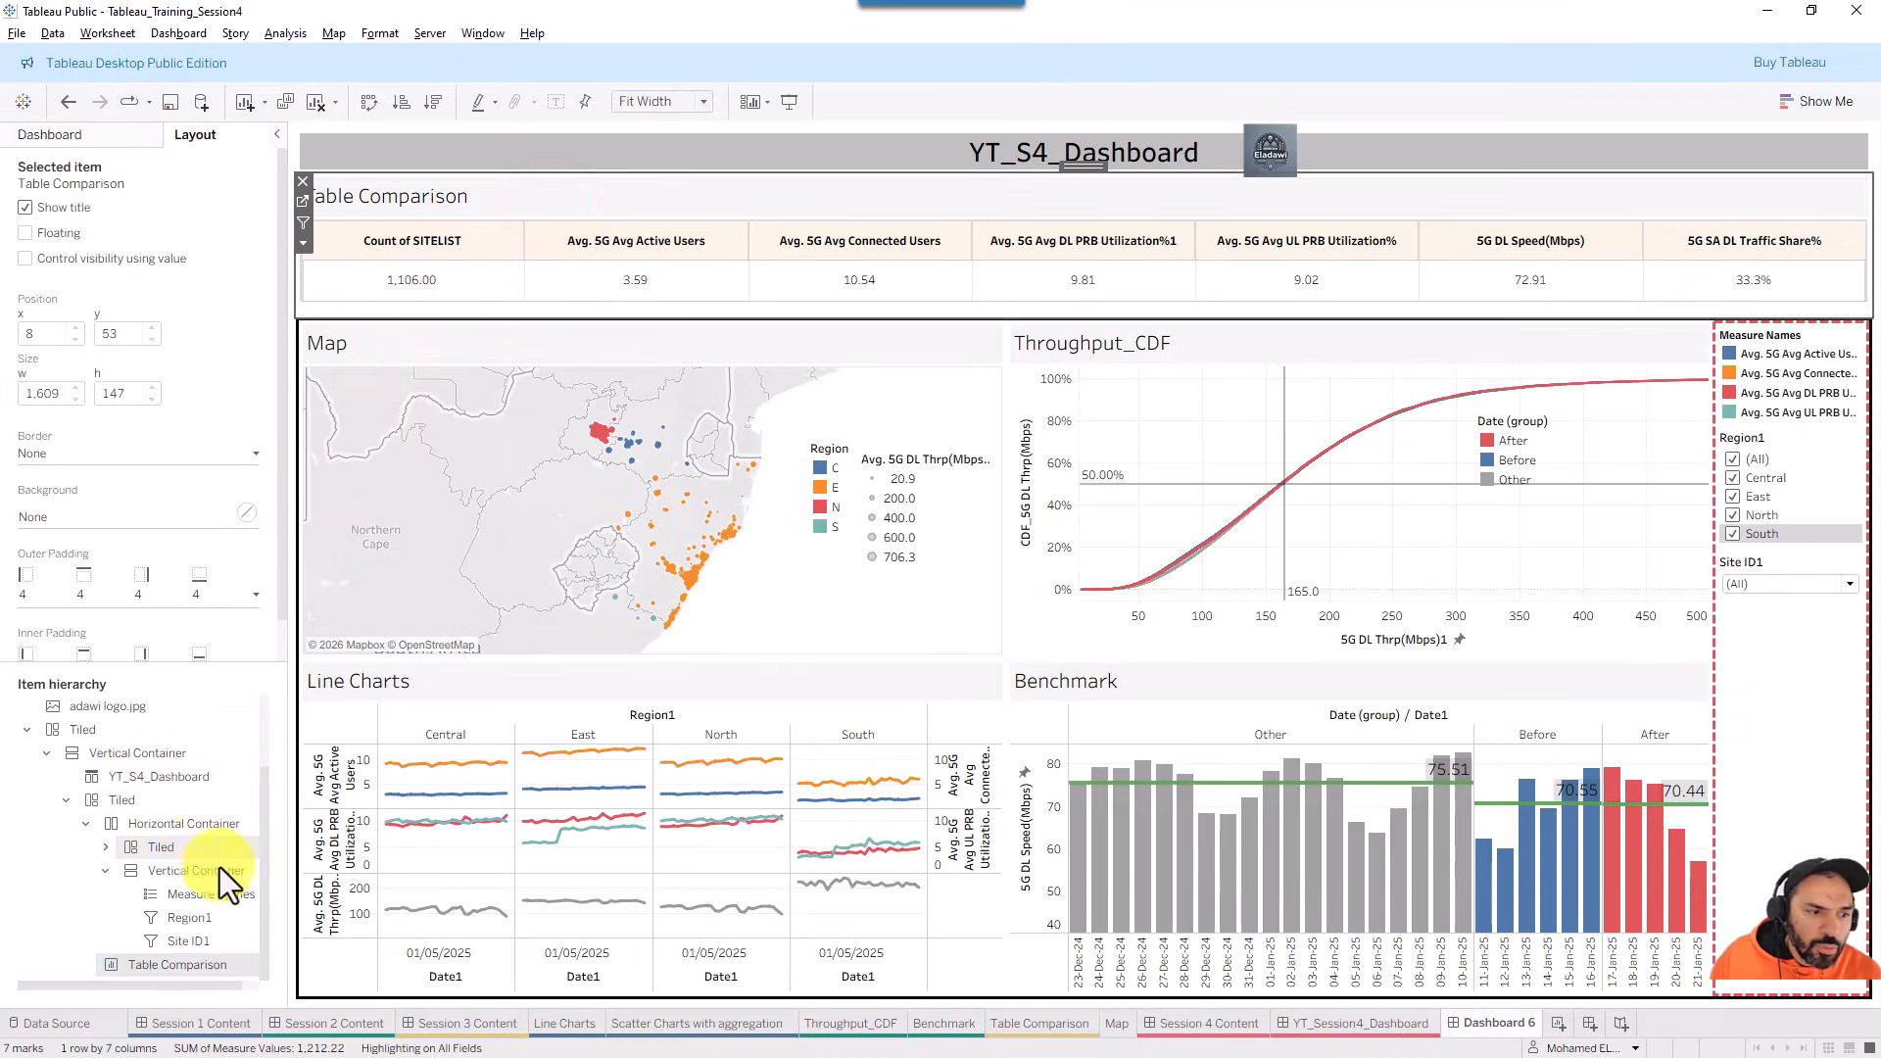
click(67, 801)
click(65, 890)
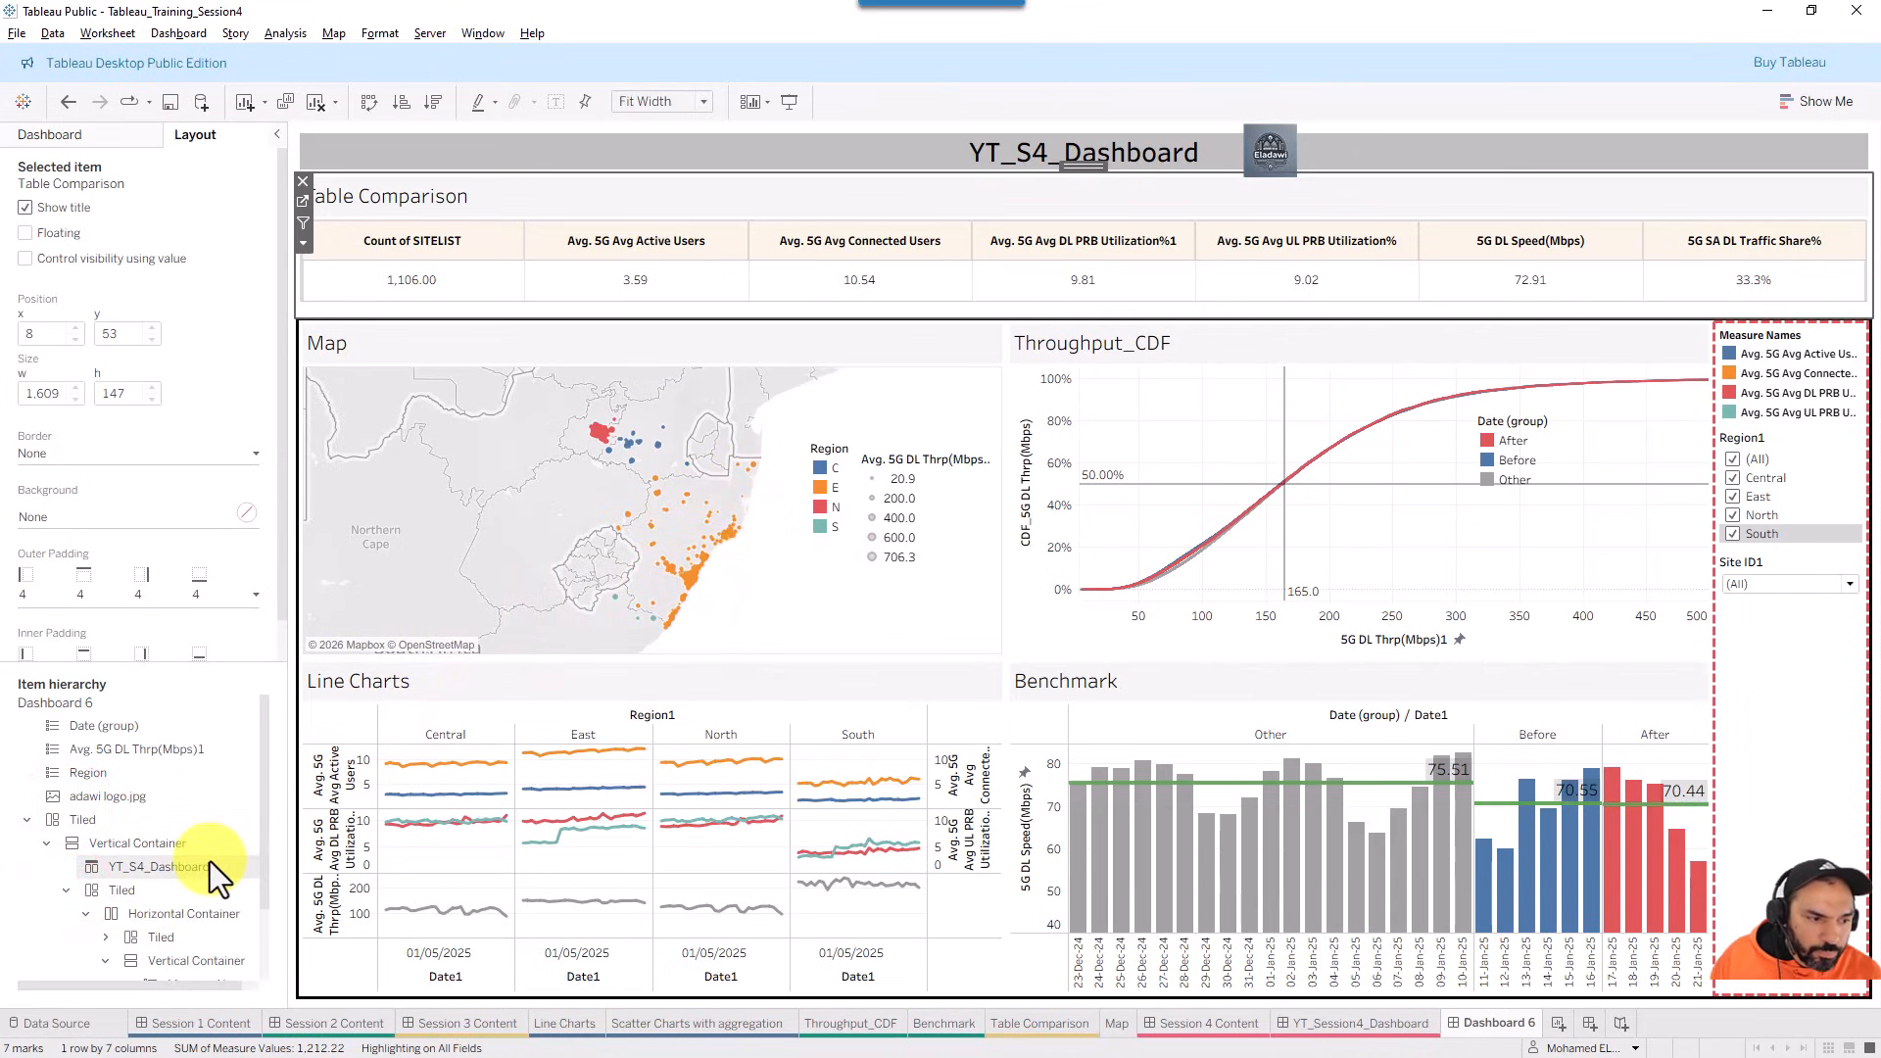
scroll(210, 861, down, 3)
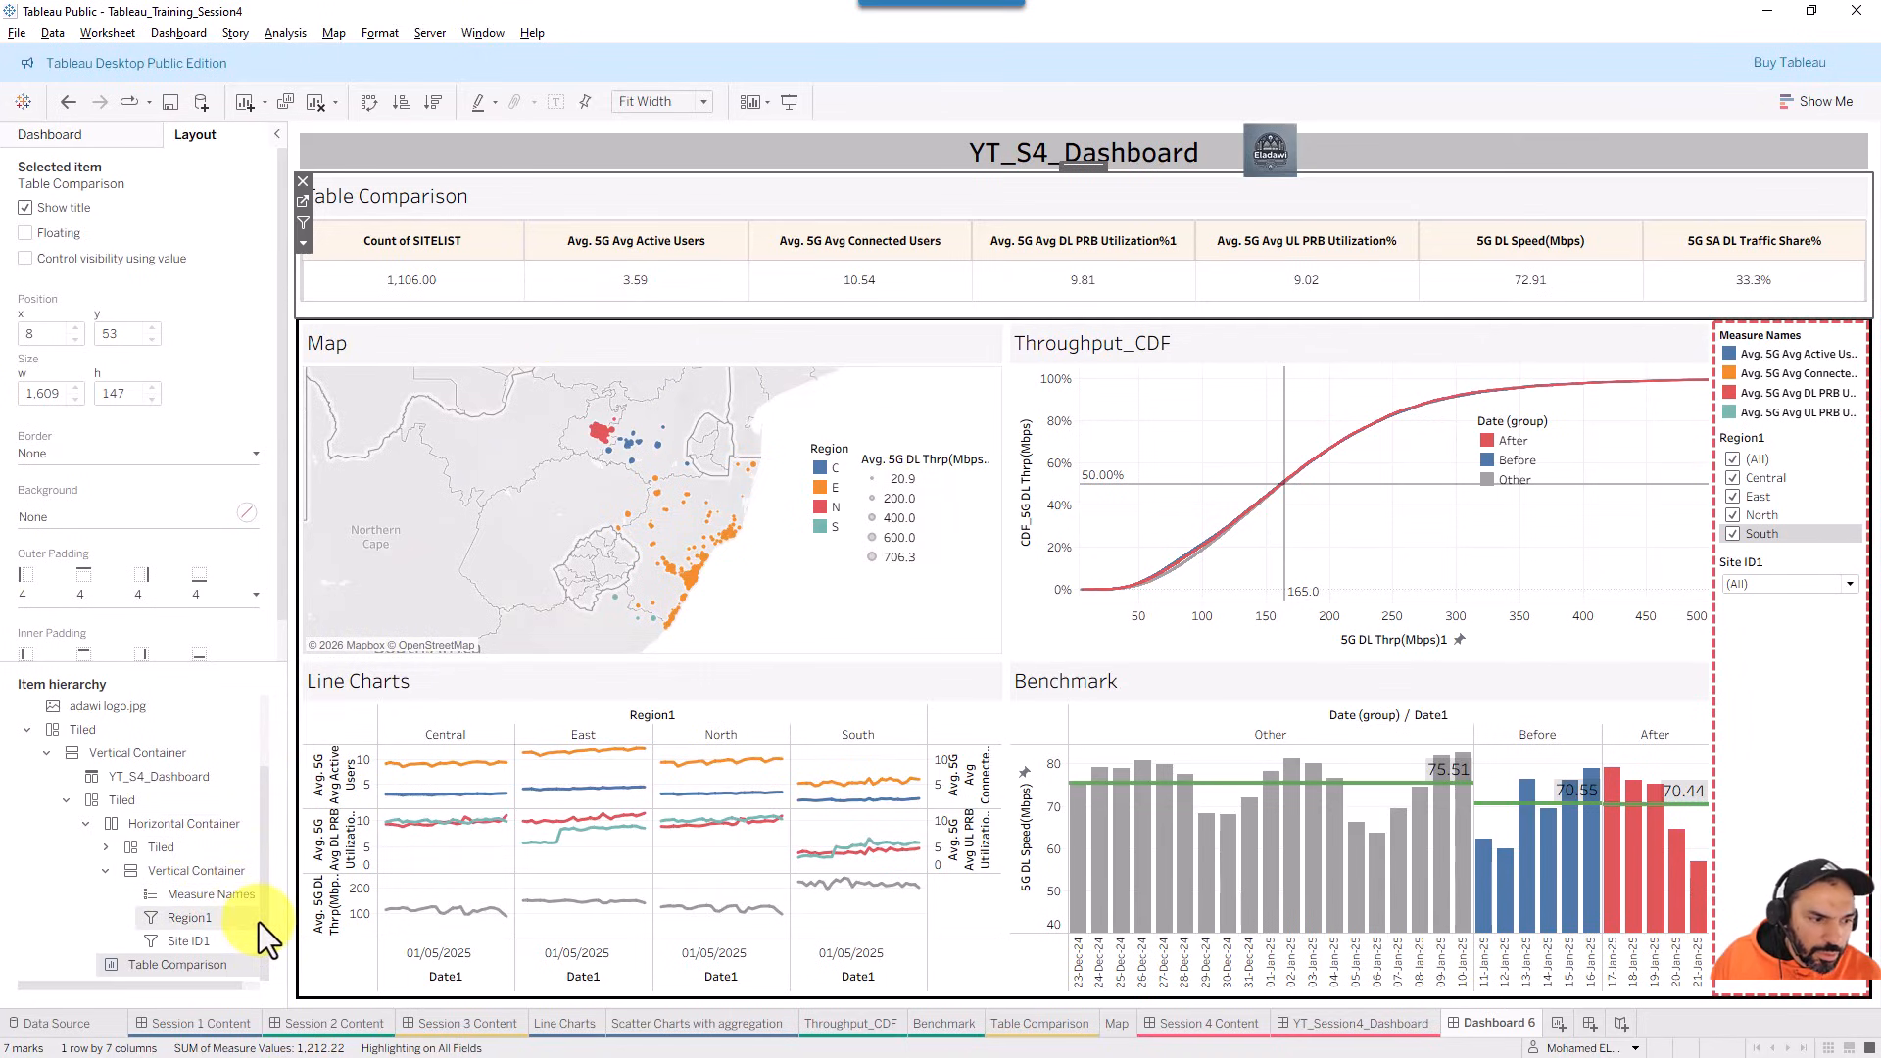
click(102, 869)
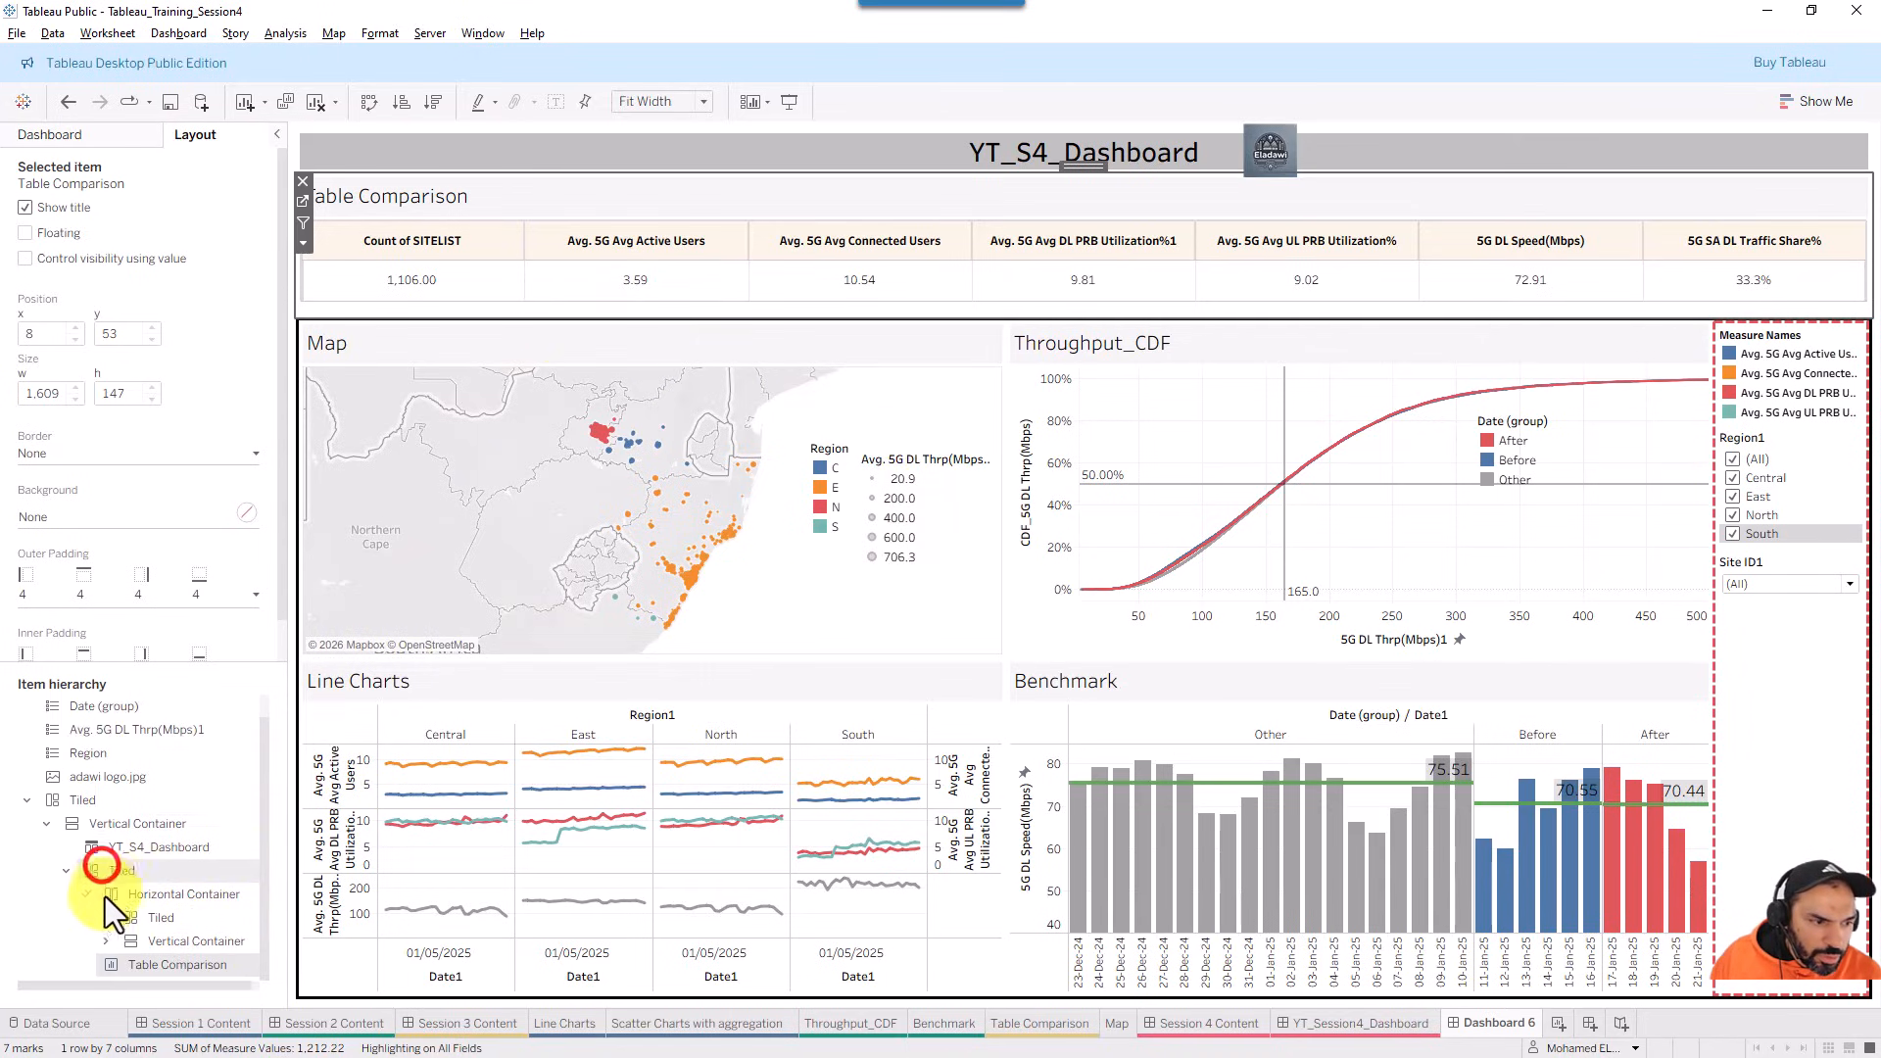
click(85, 893)
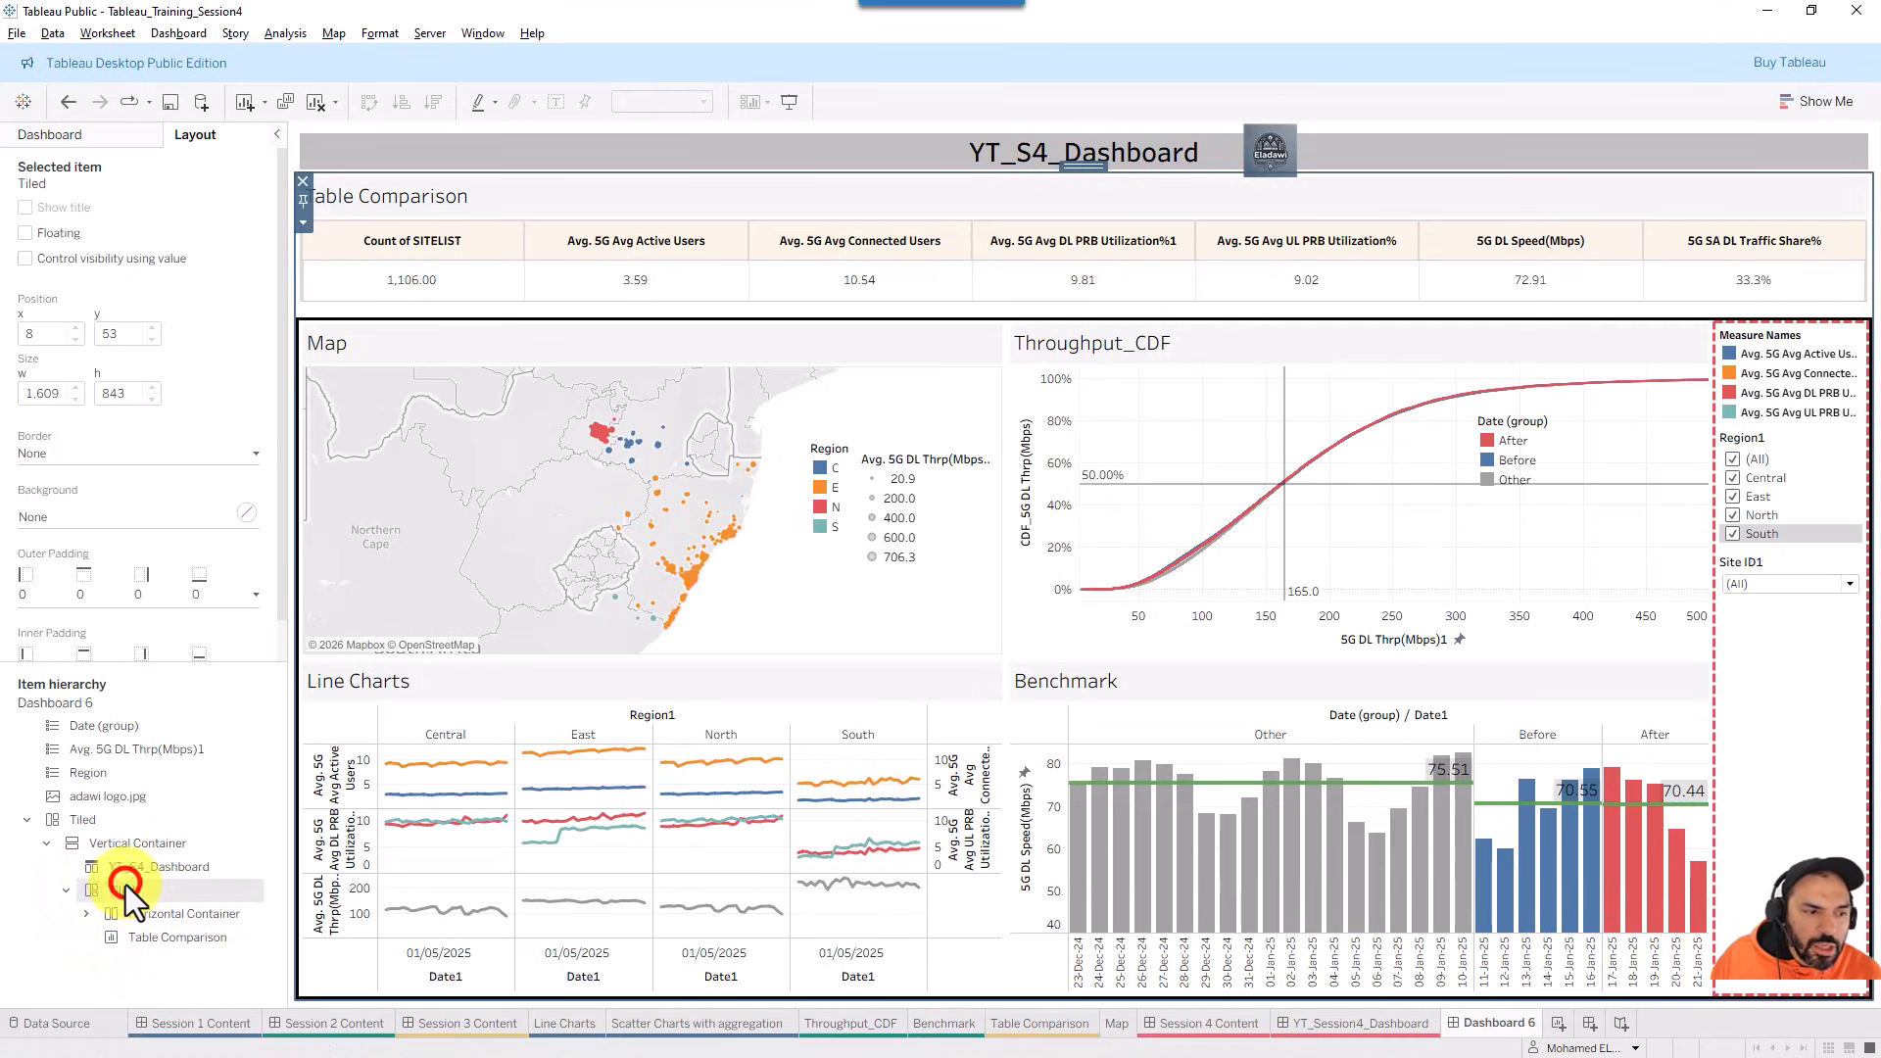
click(139, 937)
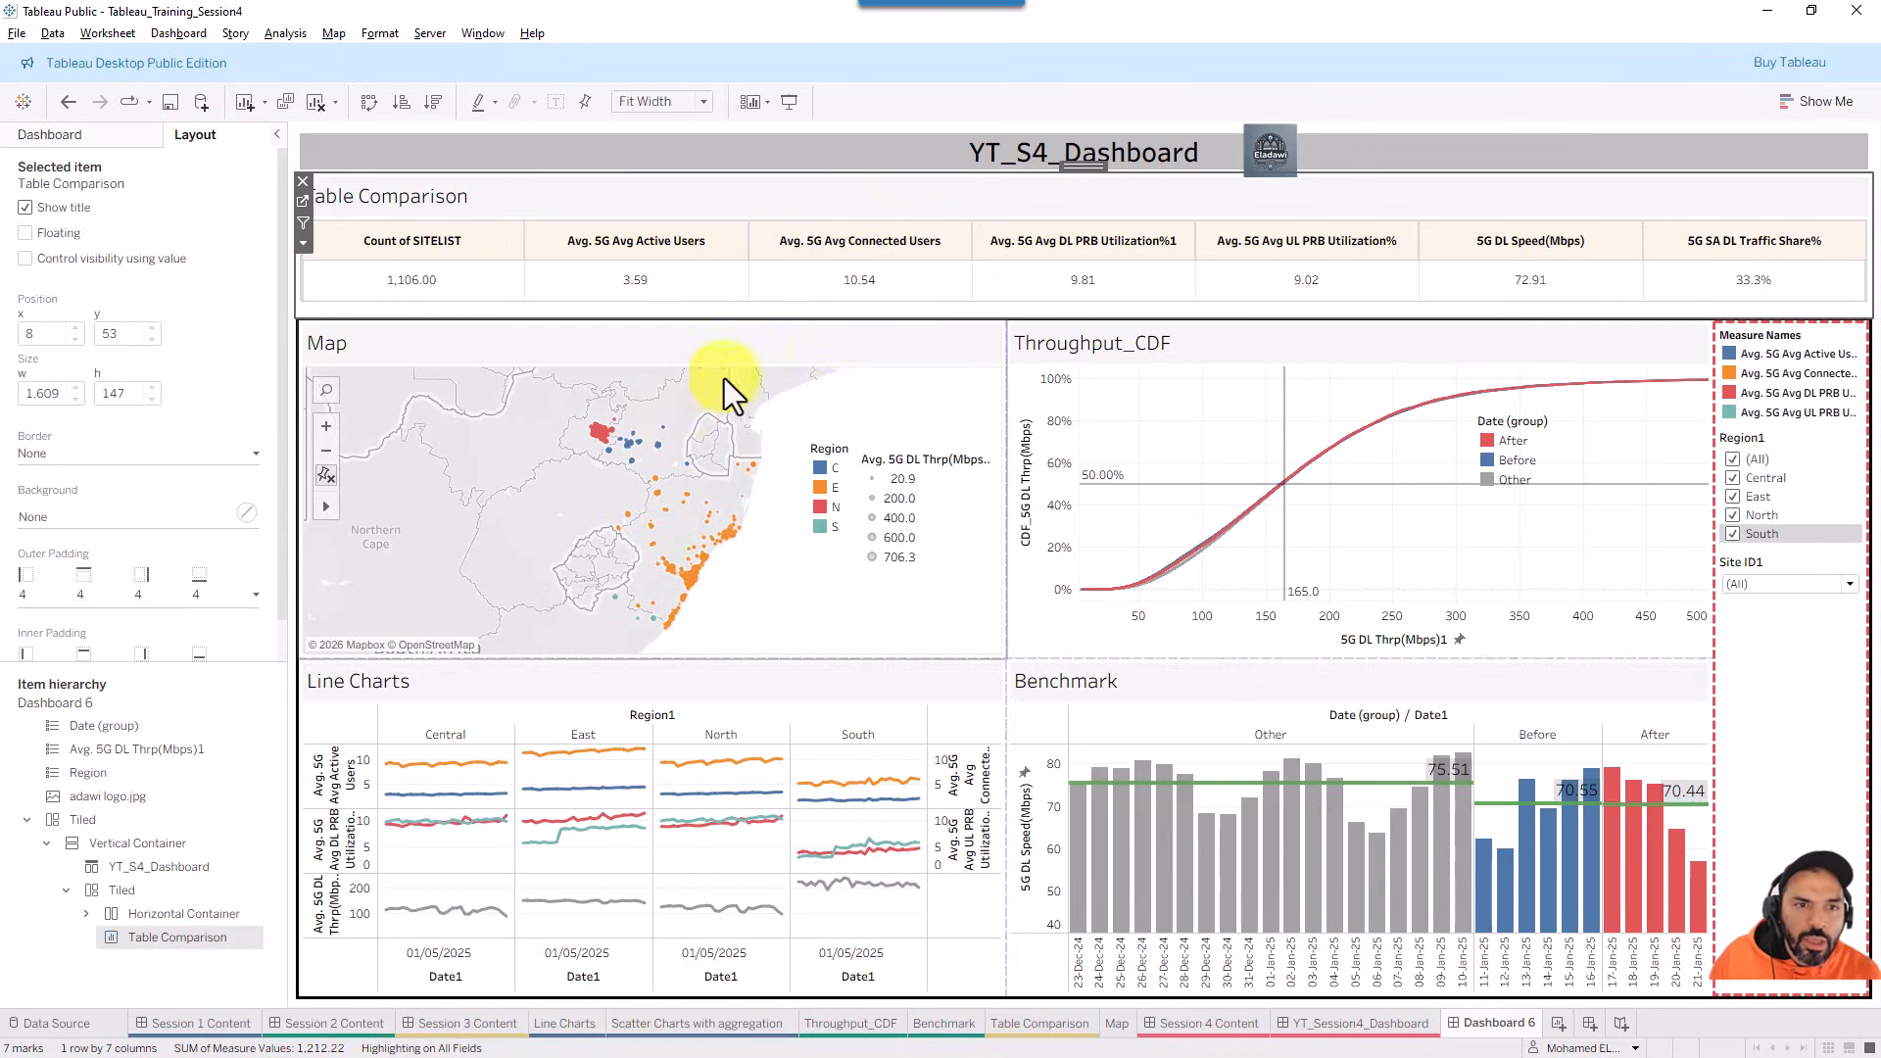
click(832, 315)
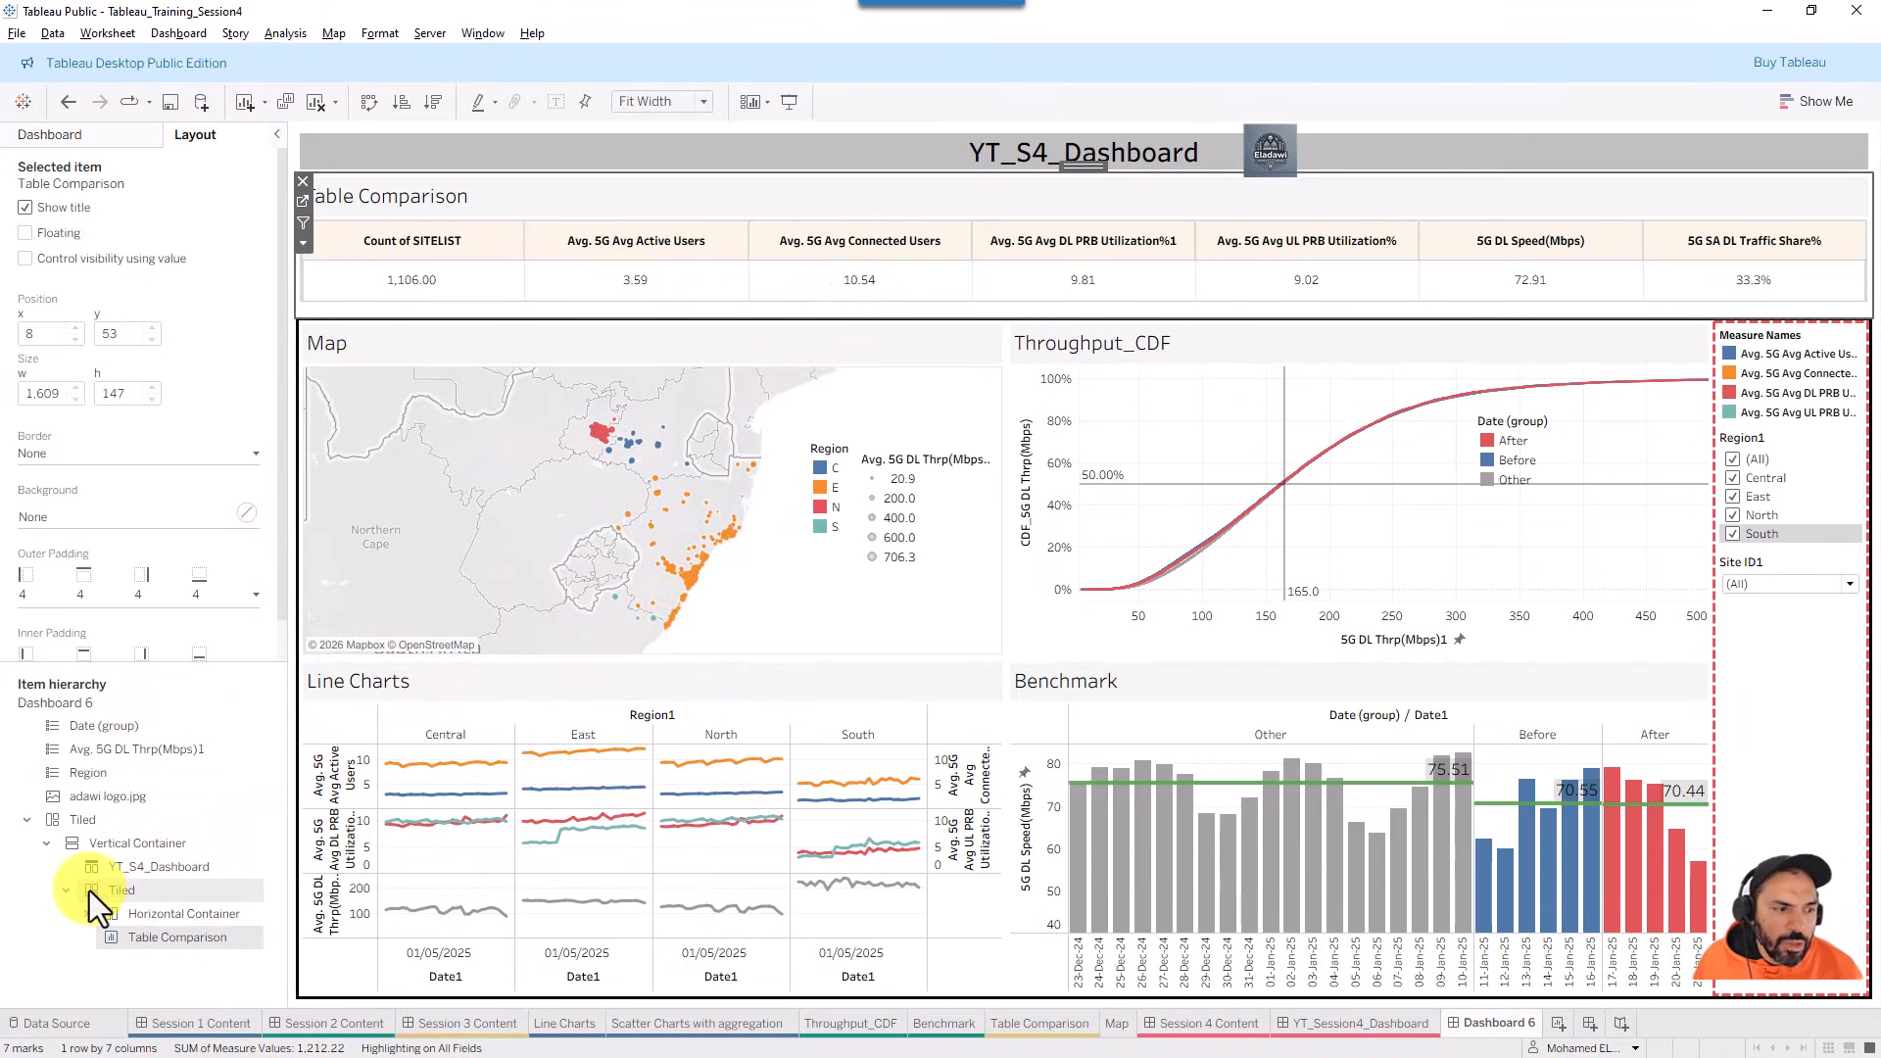
- Expand the Horizontal Container and its Tiled item in the item hierarchy and select the Map sheet
click(85, 918)
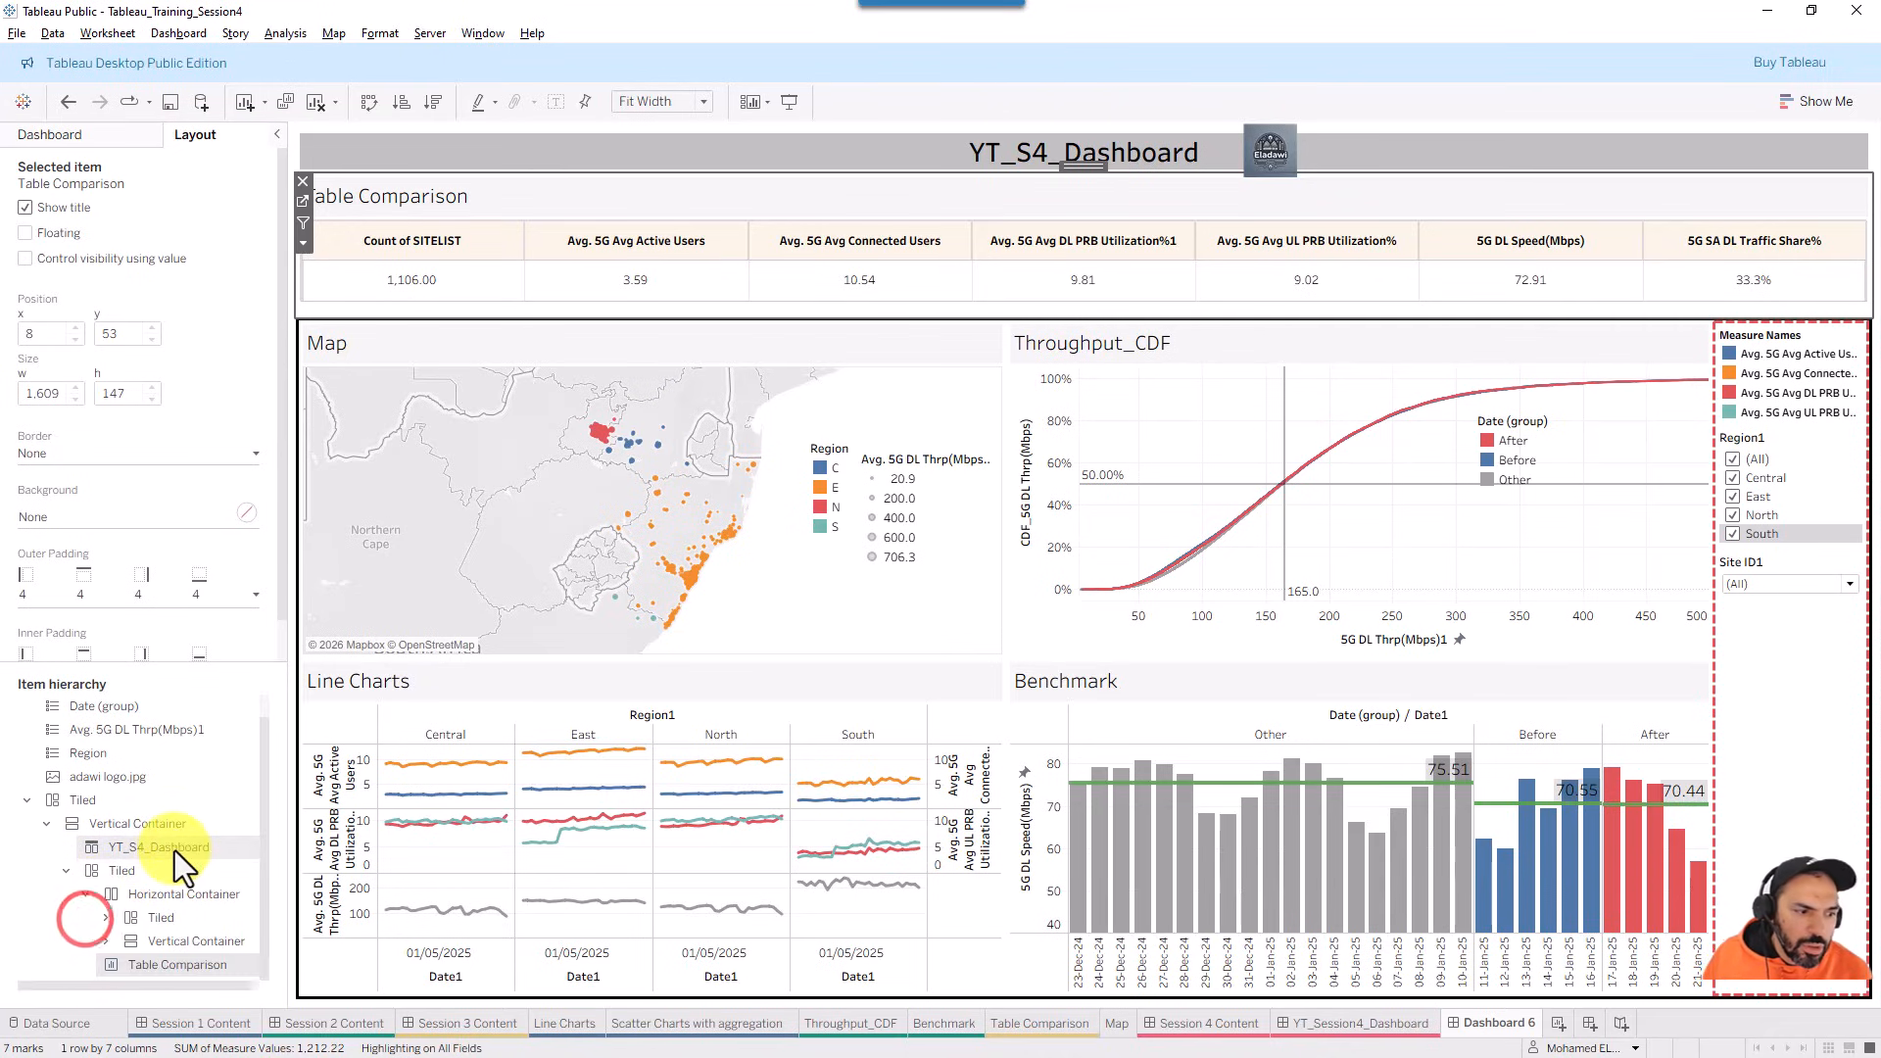
click(105, 918)
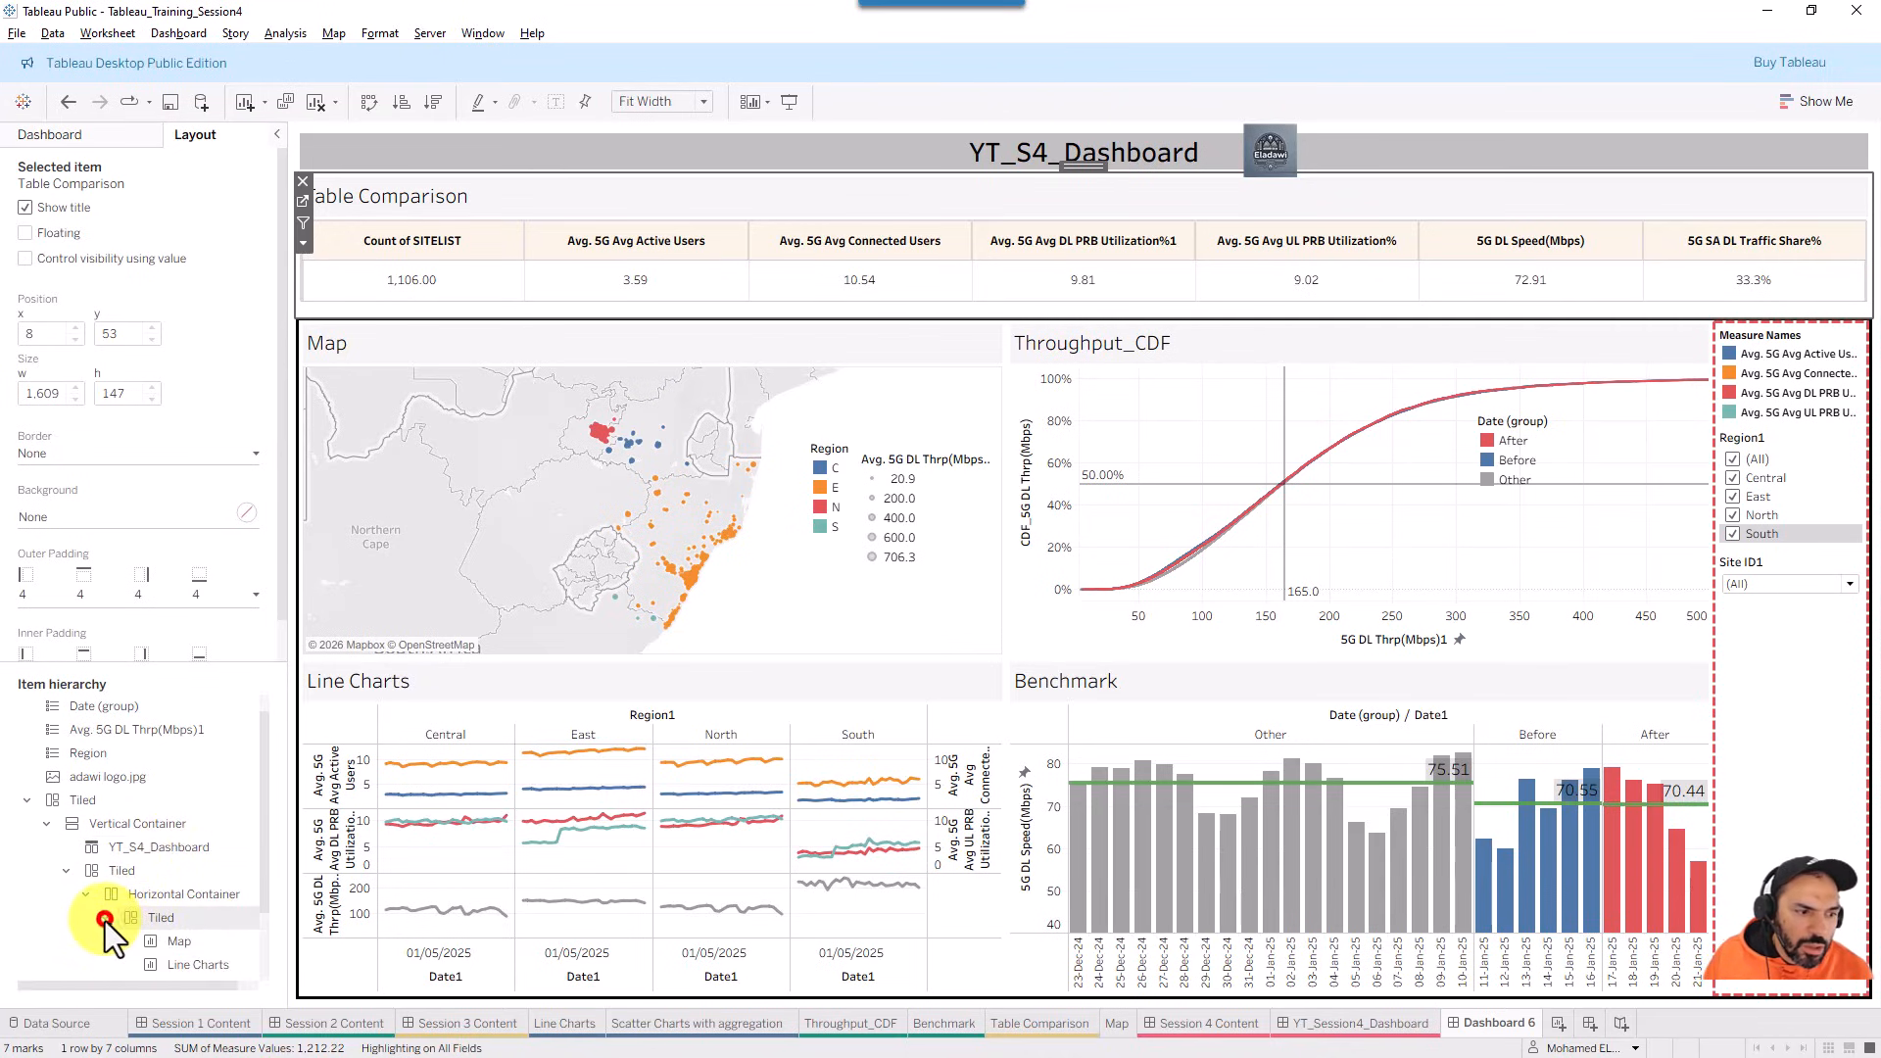
click(168, 942)
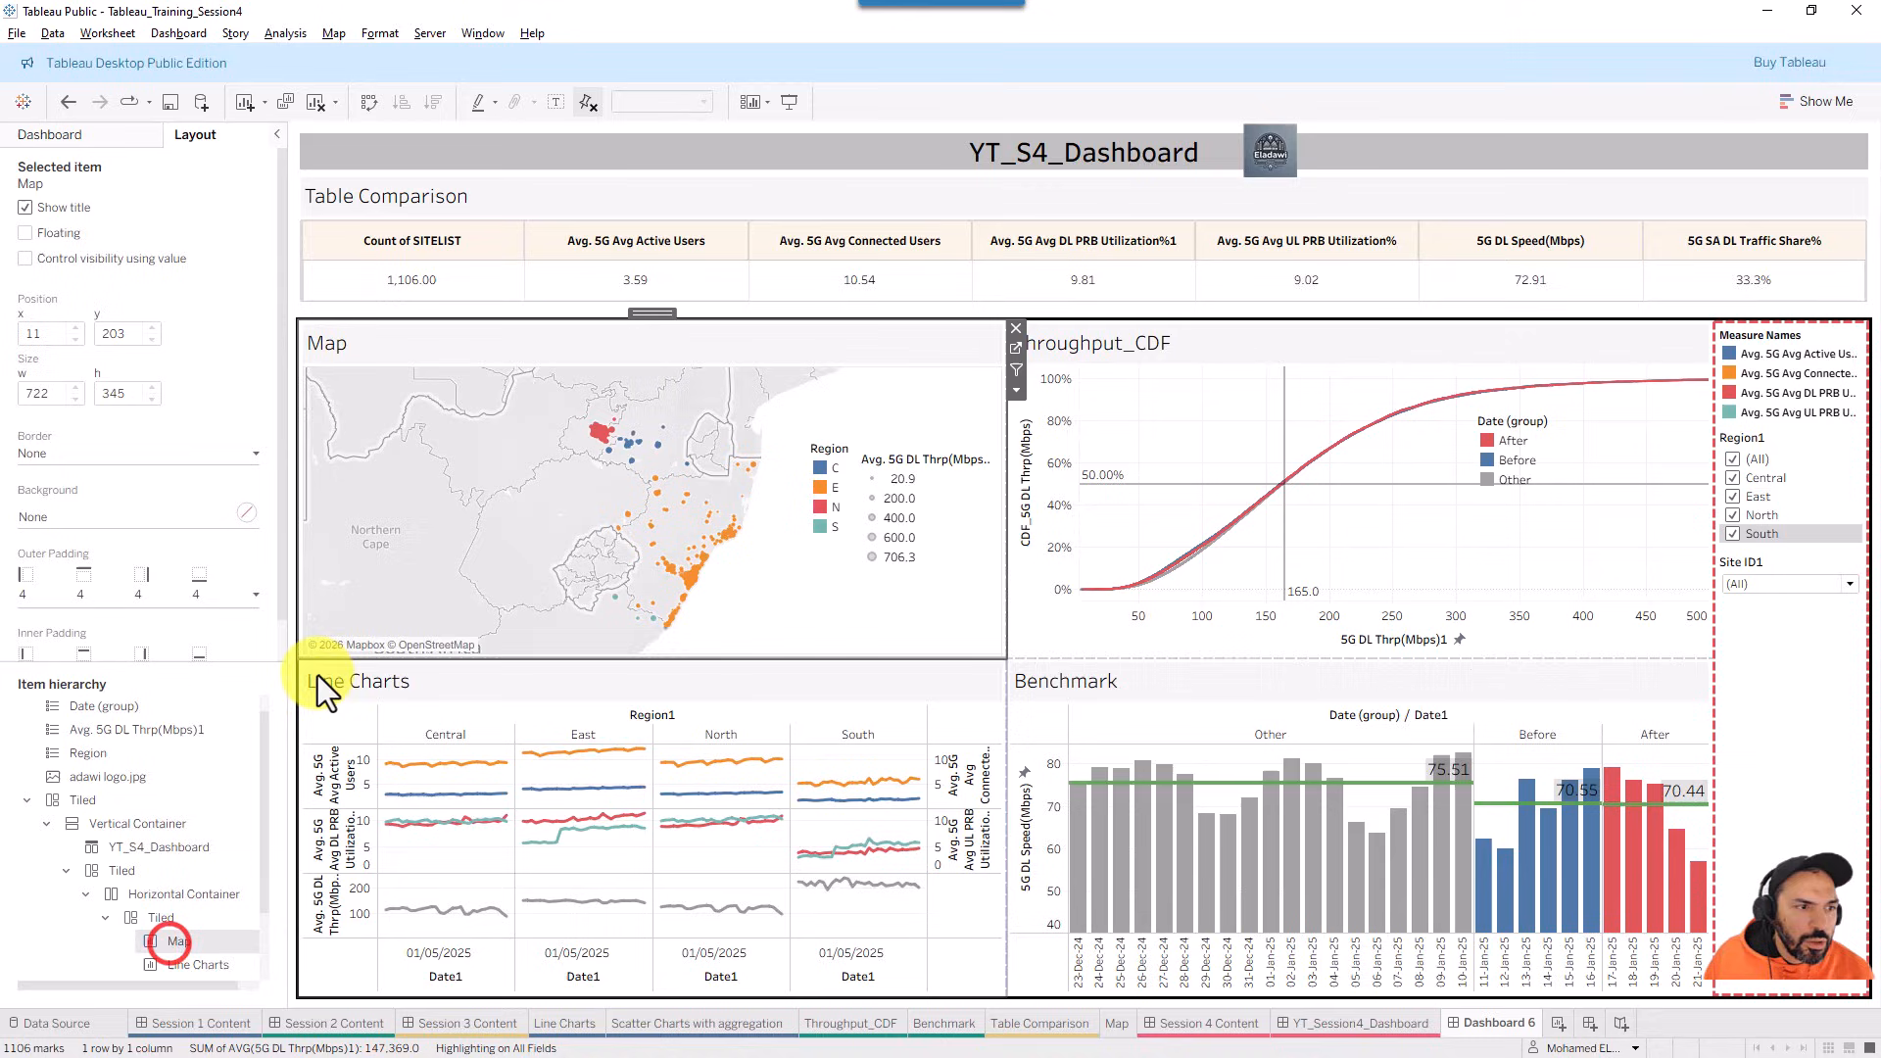
- Try a black background on the Map sheet
click(43, 522)
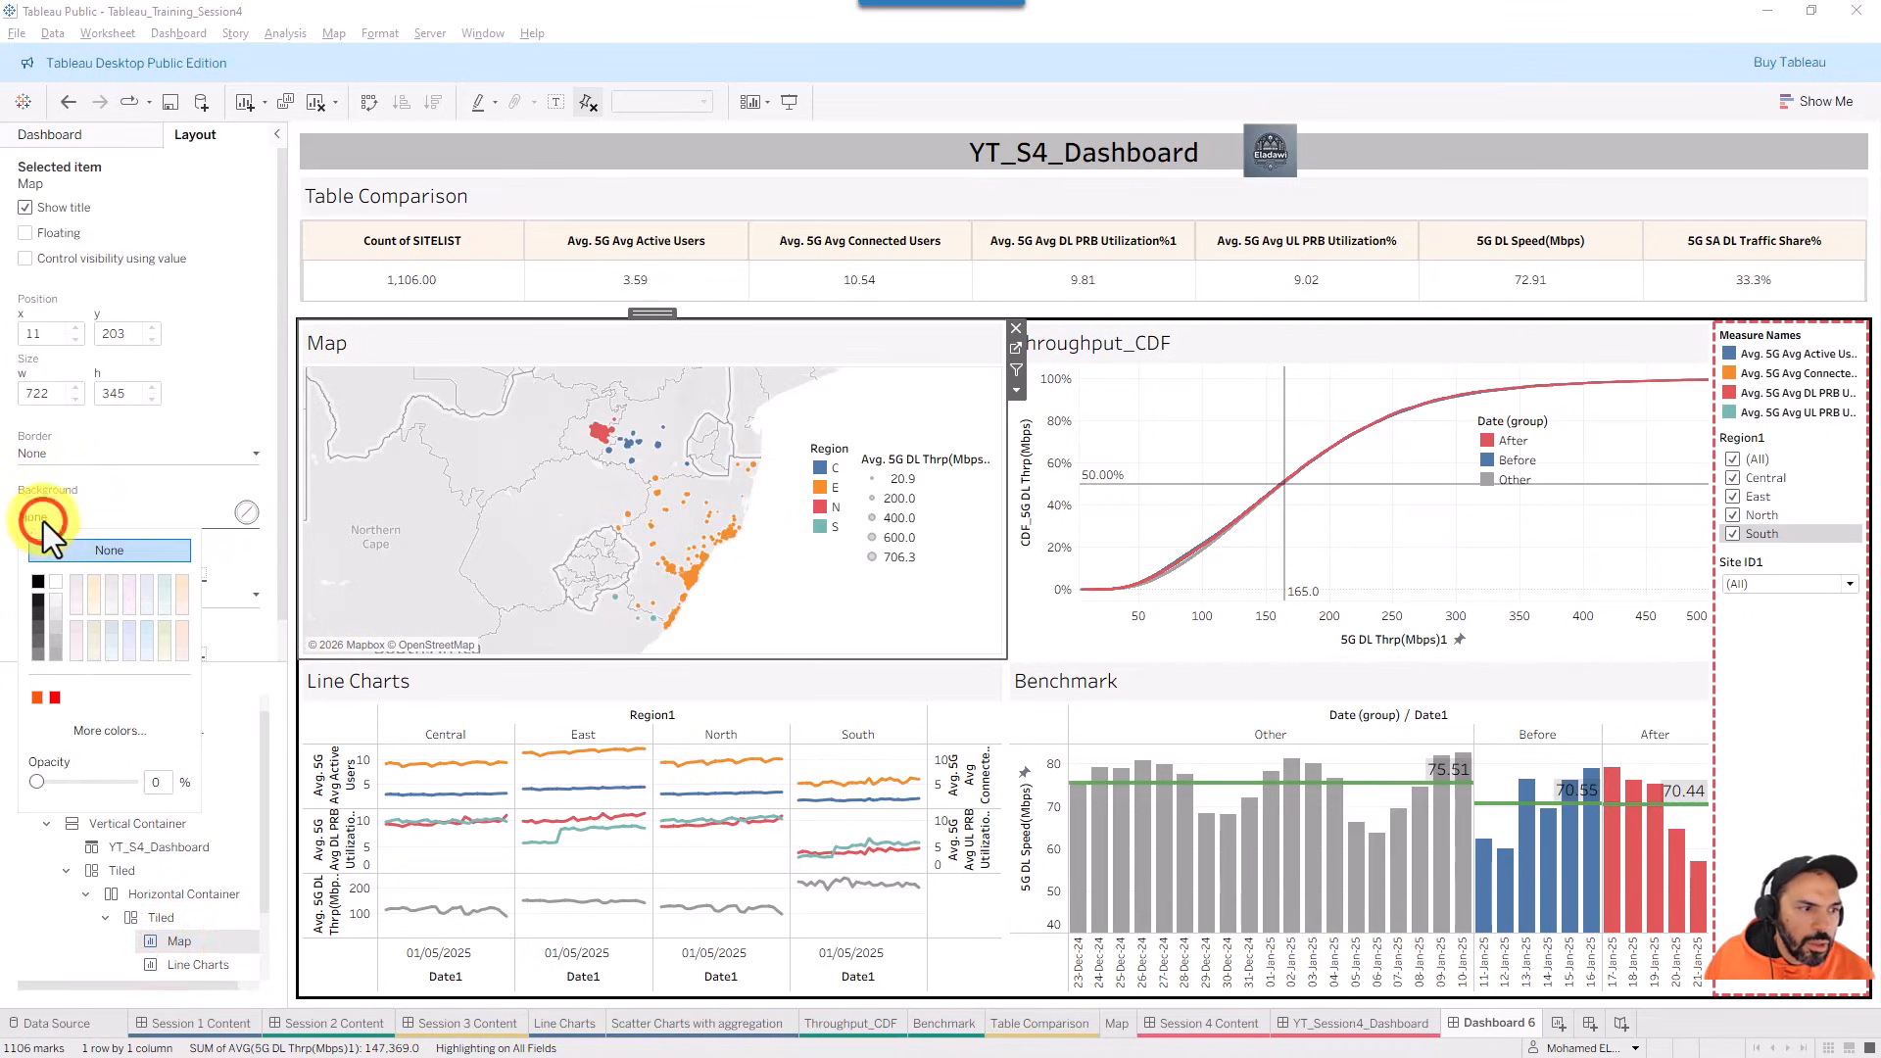
click(38, 581)
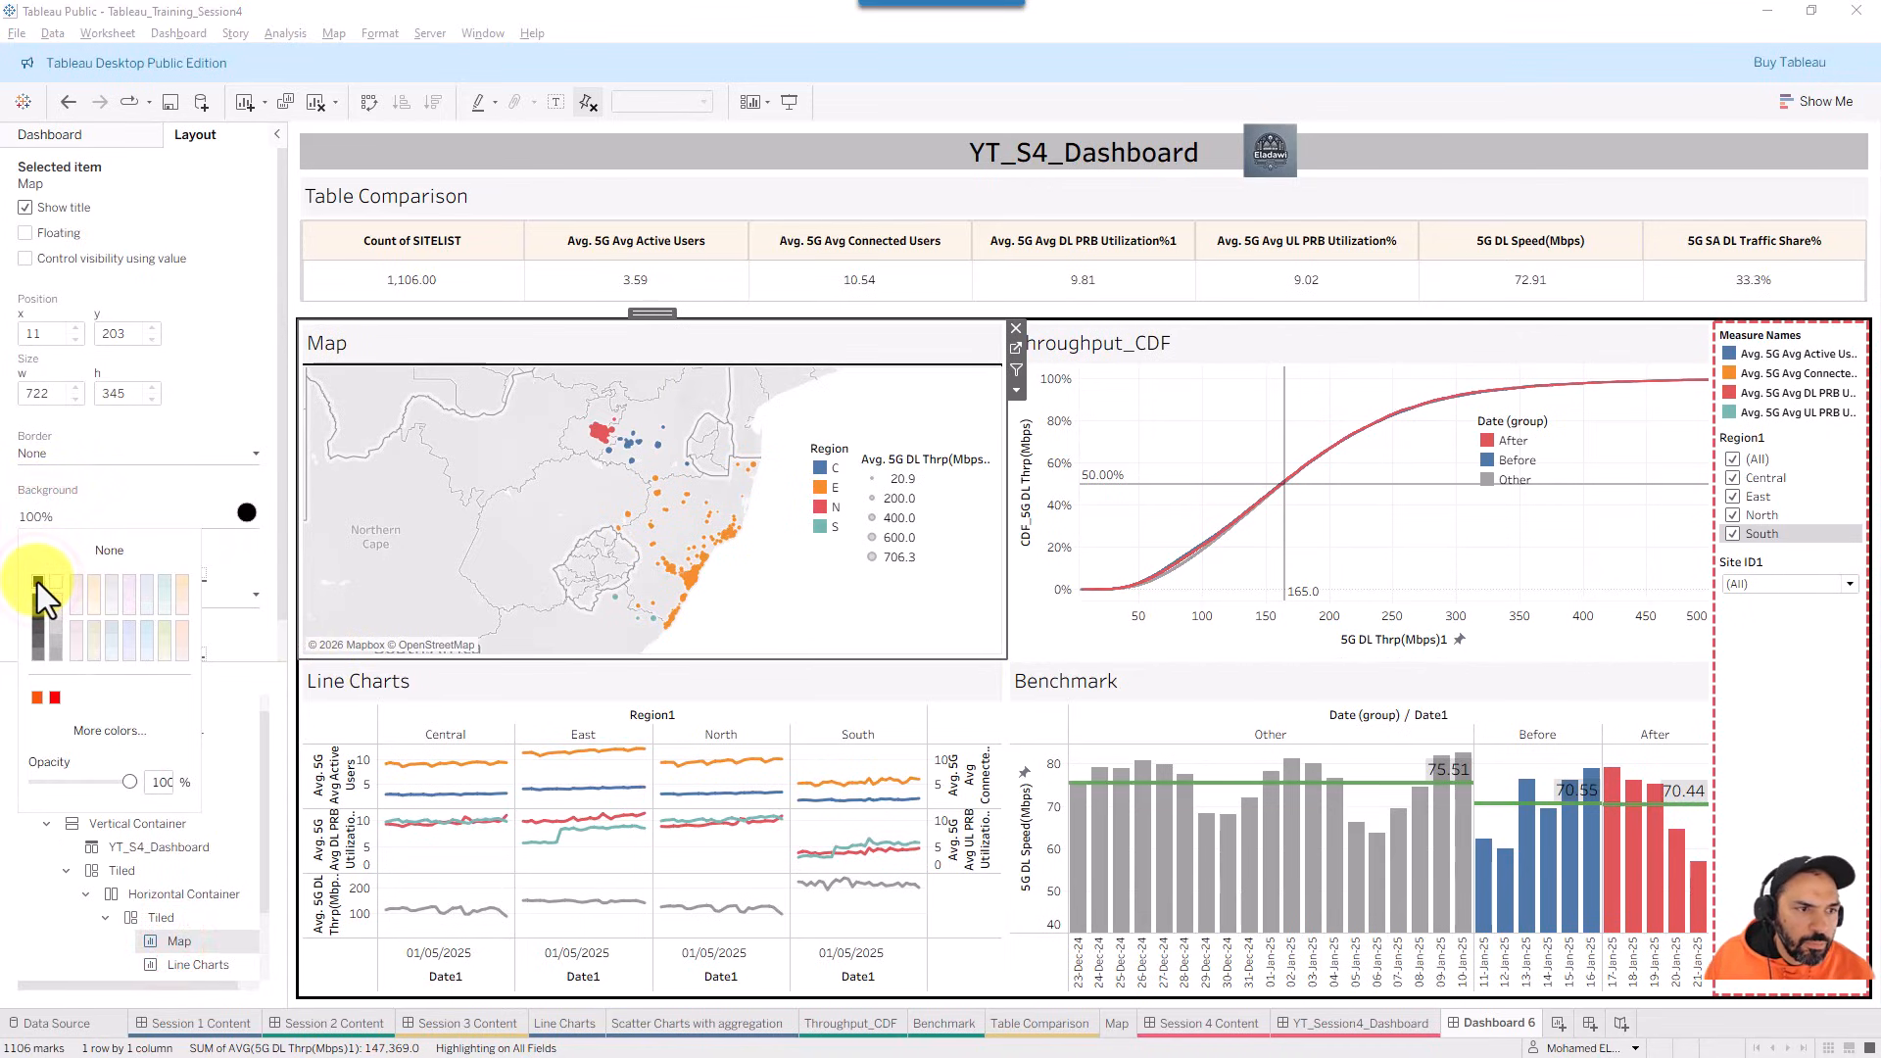
click(124, 514)
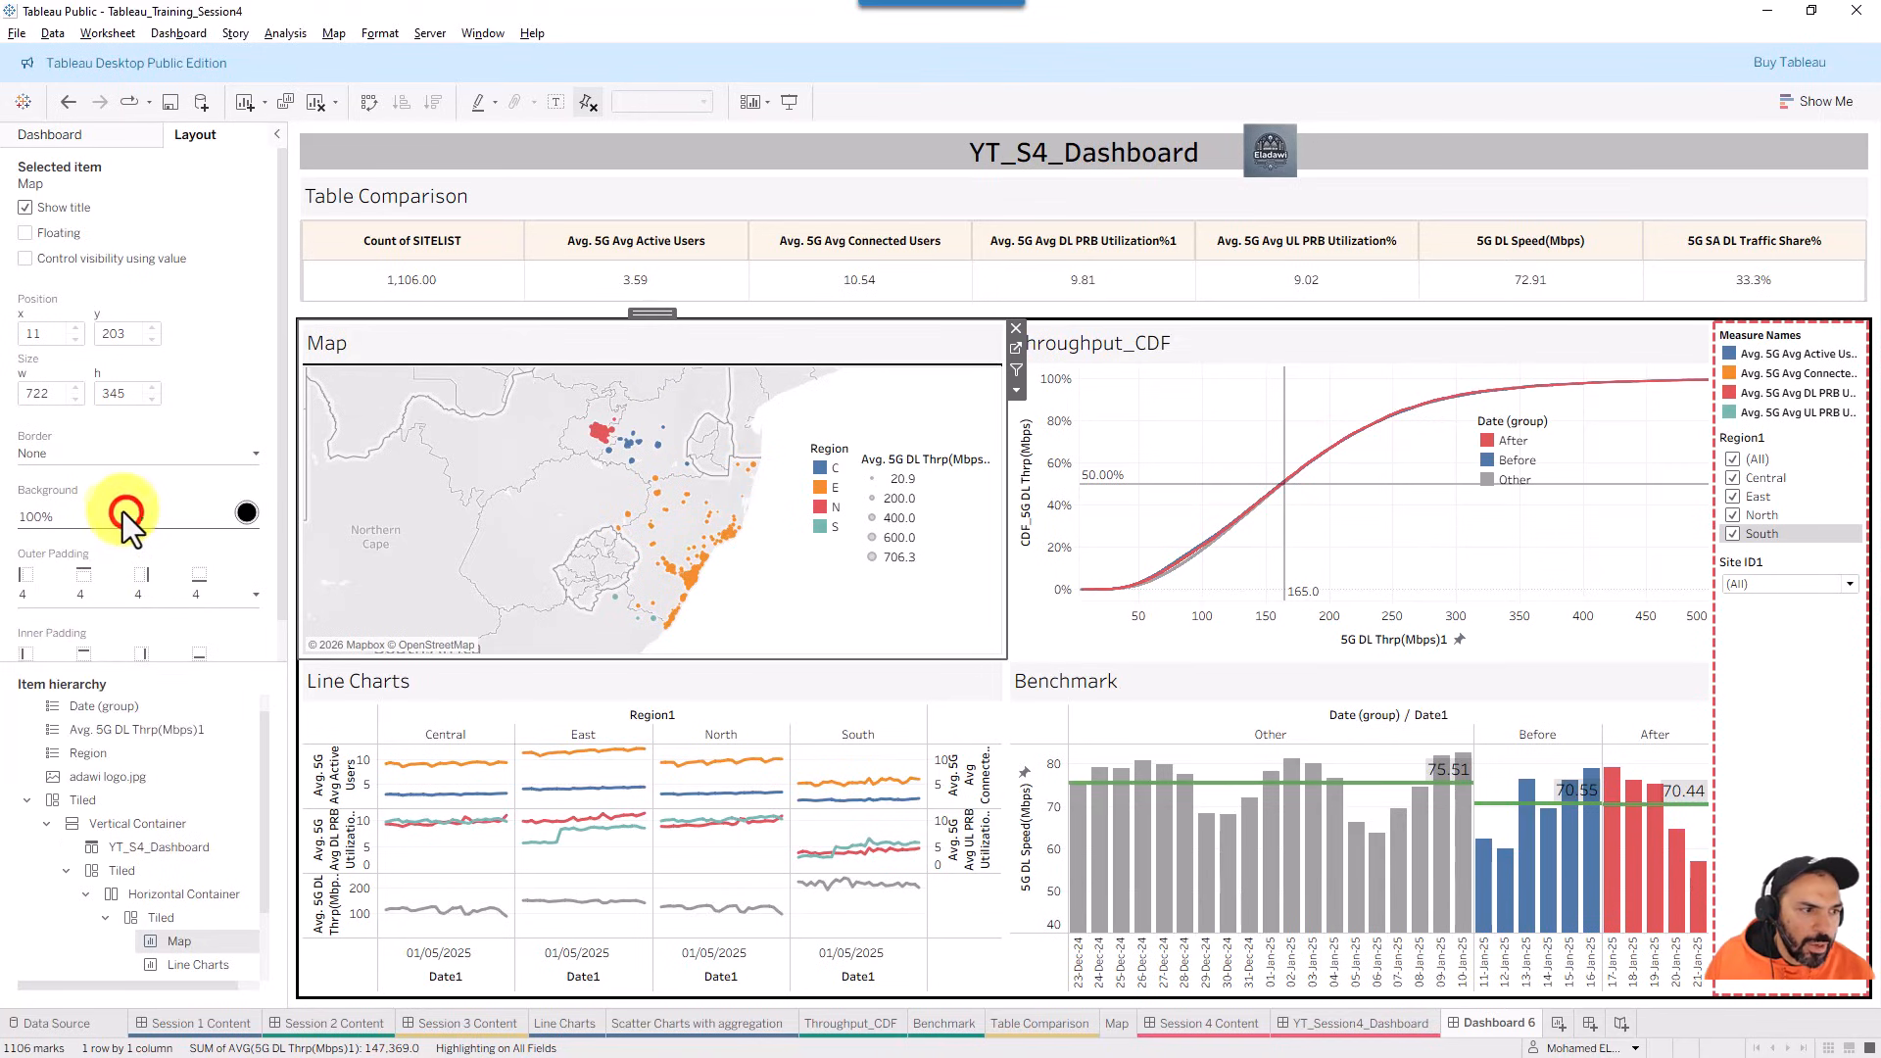
- Change the Map sheet's background to white and give it a thin solid blue border
click(110, 525)
click(55, 582)
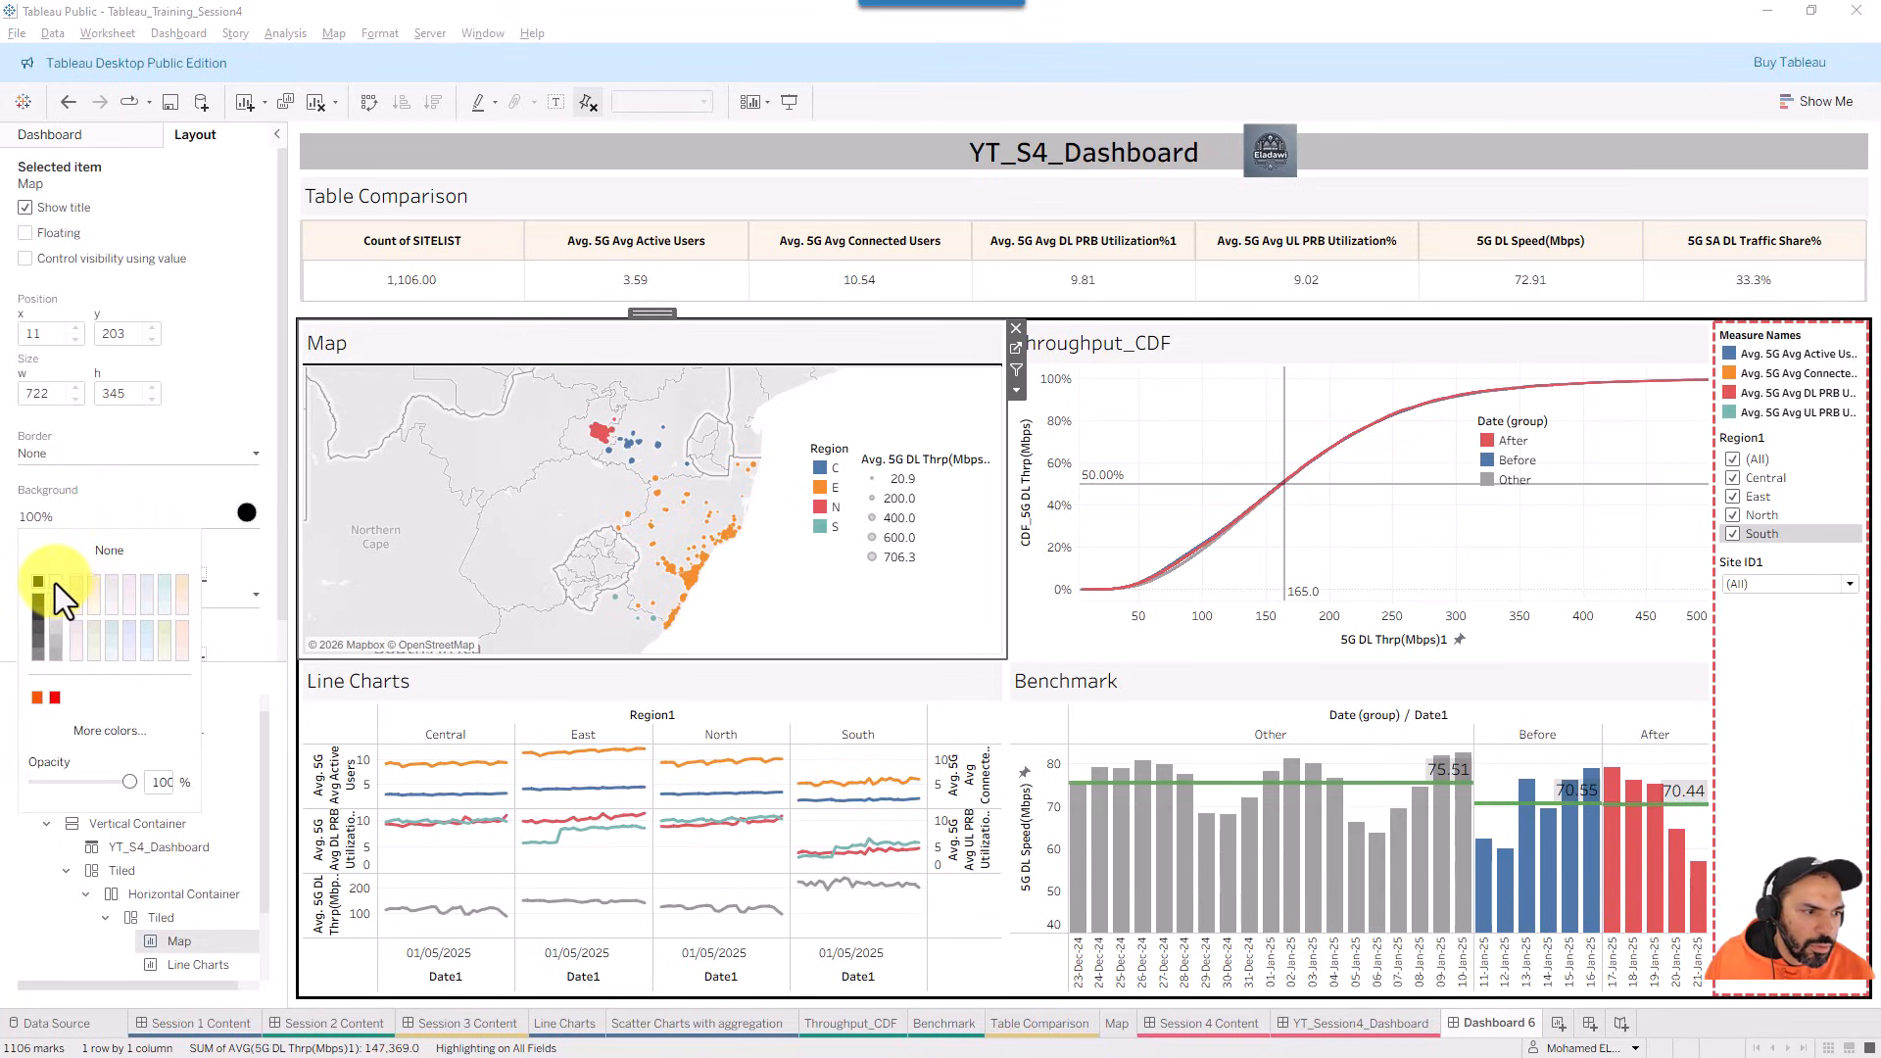
click(75, 454)
click(84, 515)
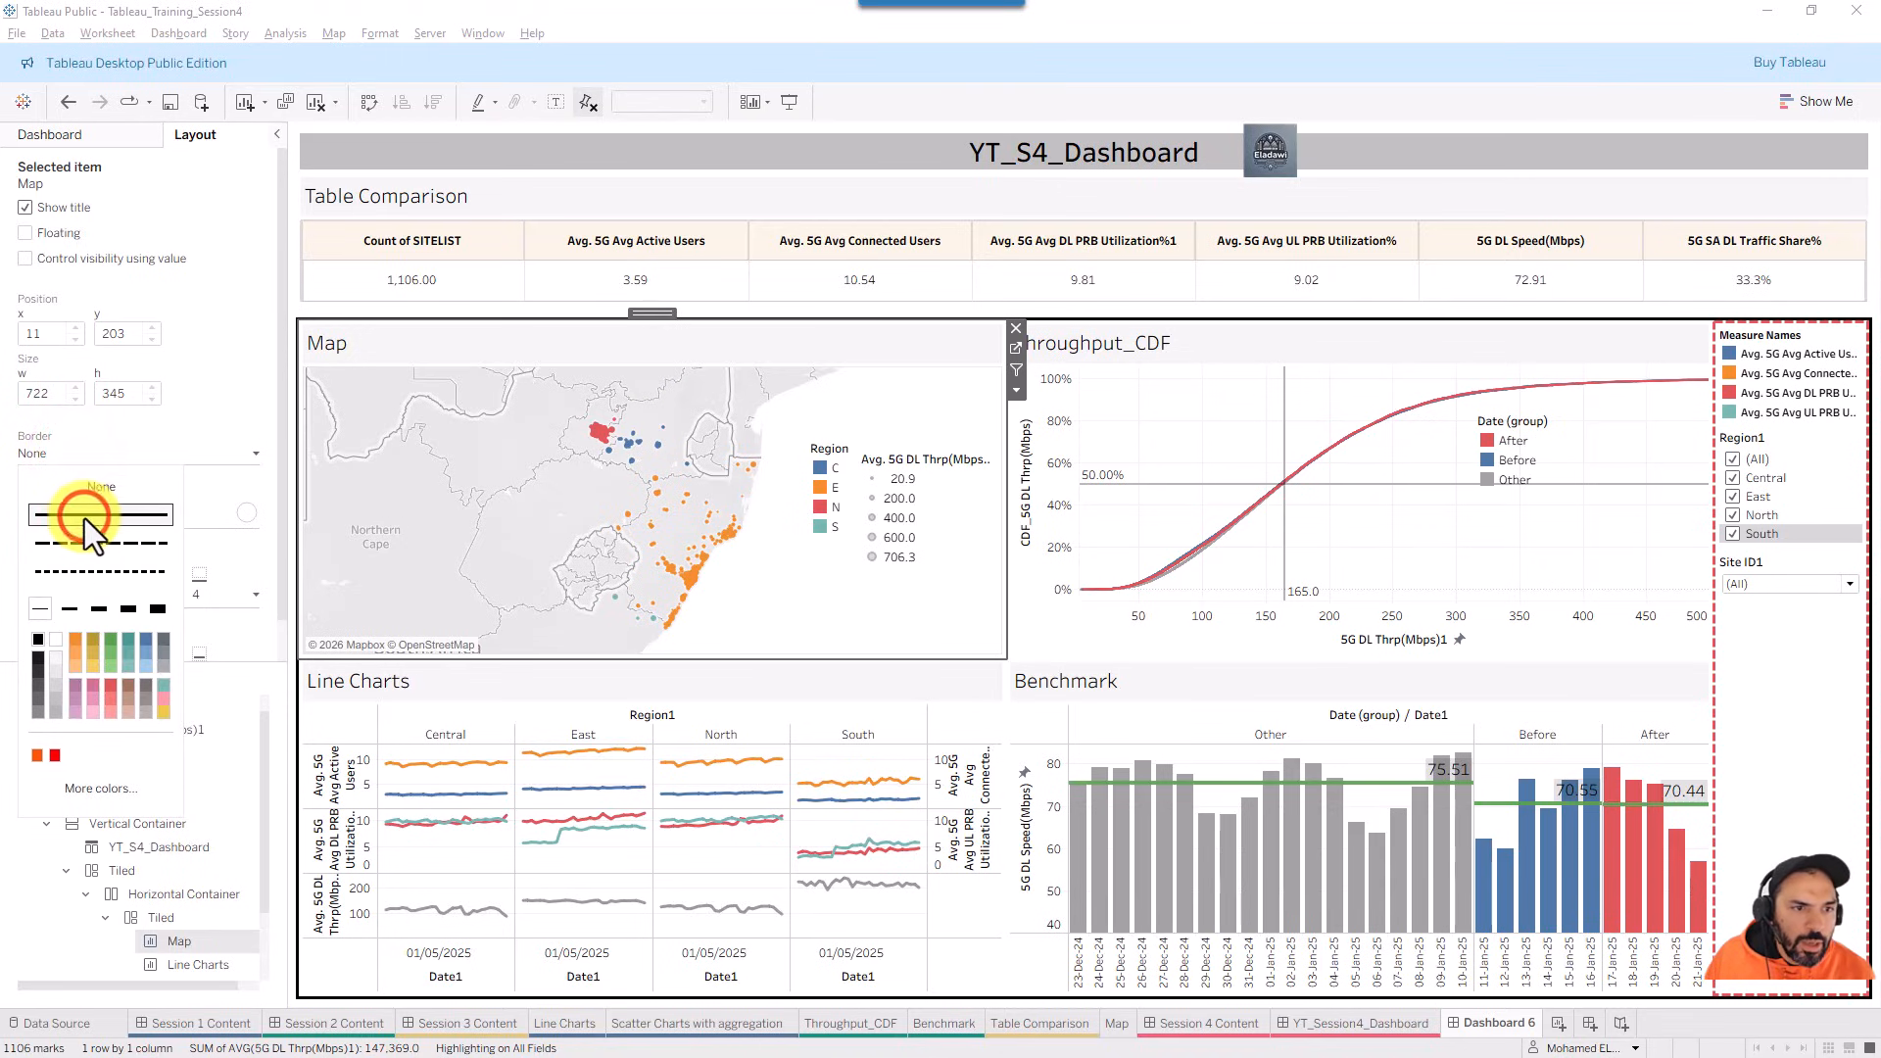
click(145, 639)
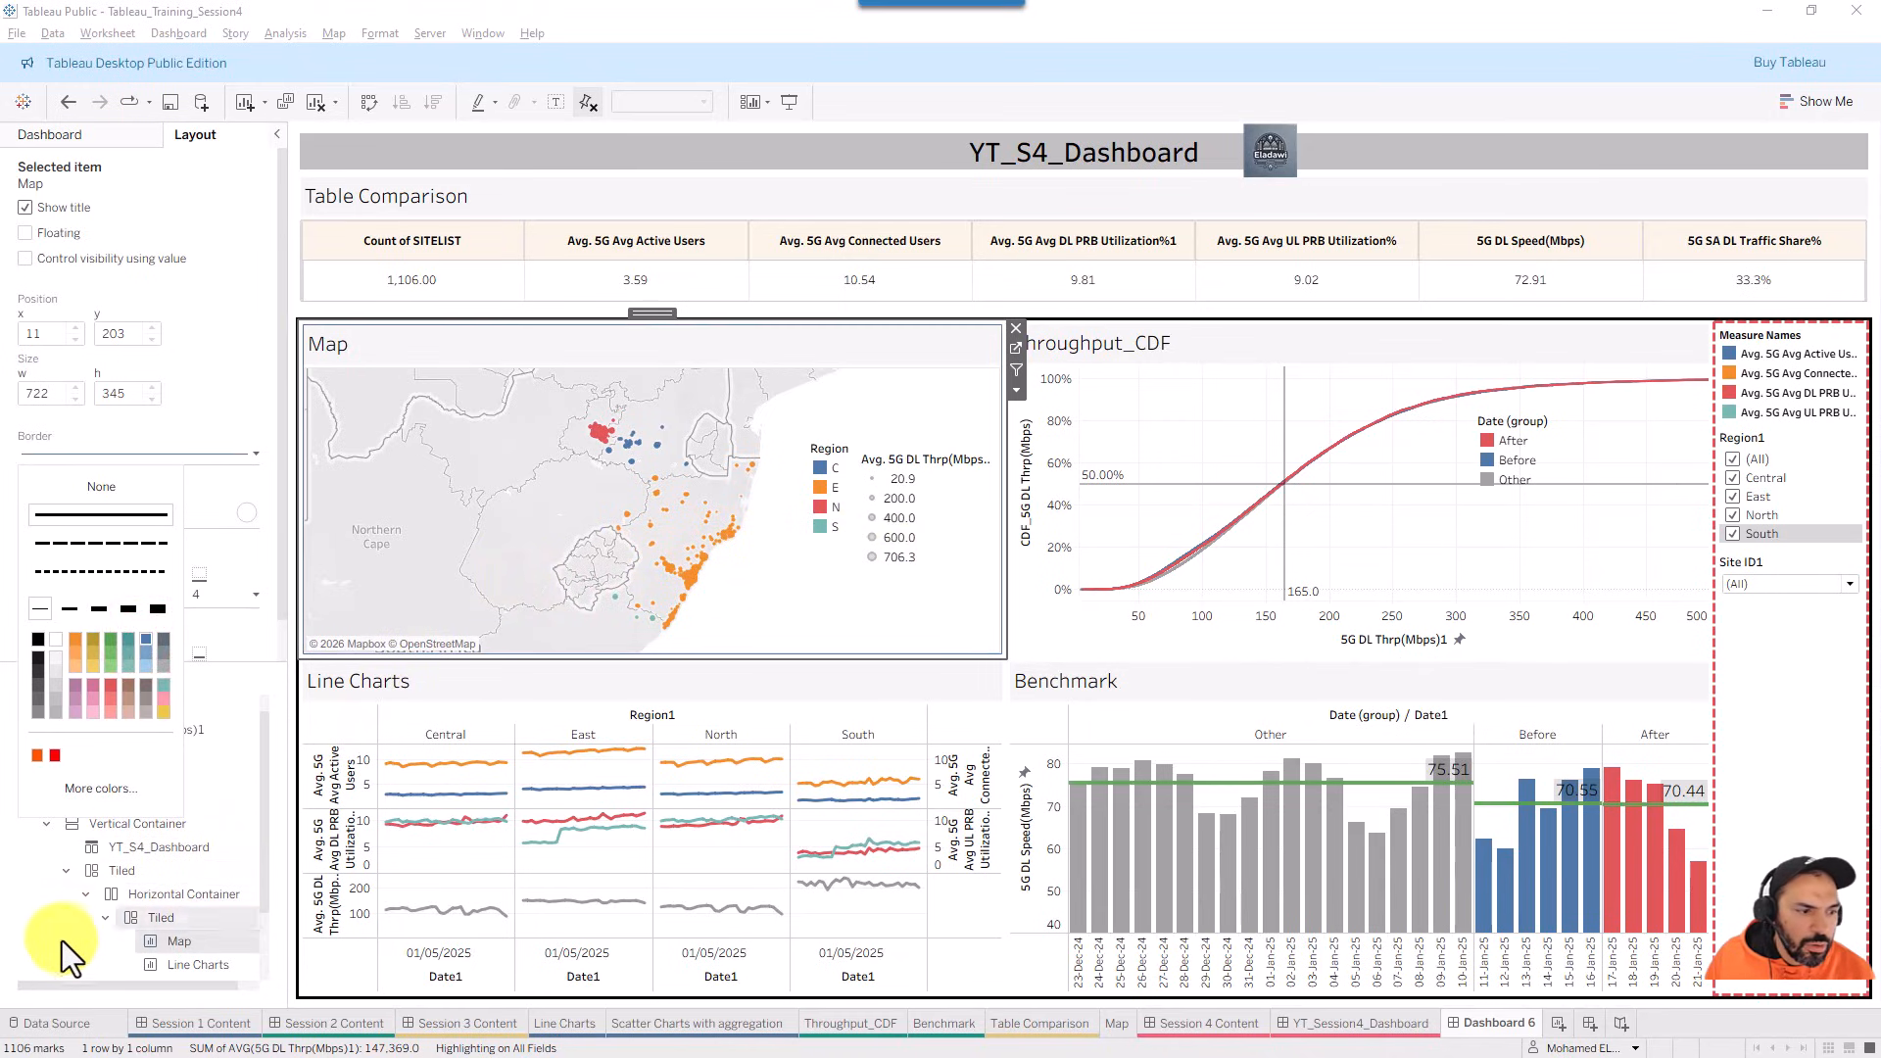
click(26, 954)
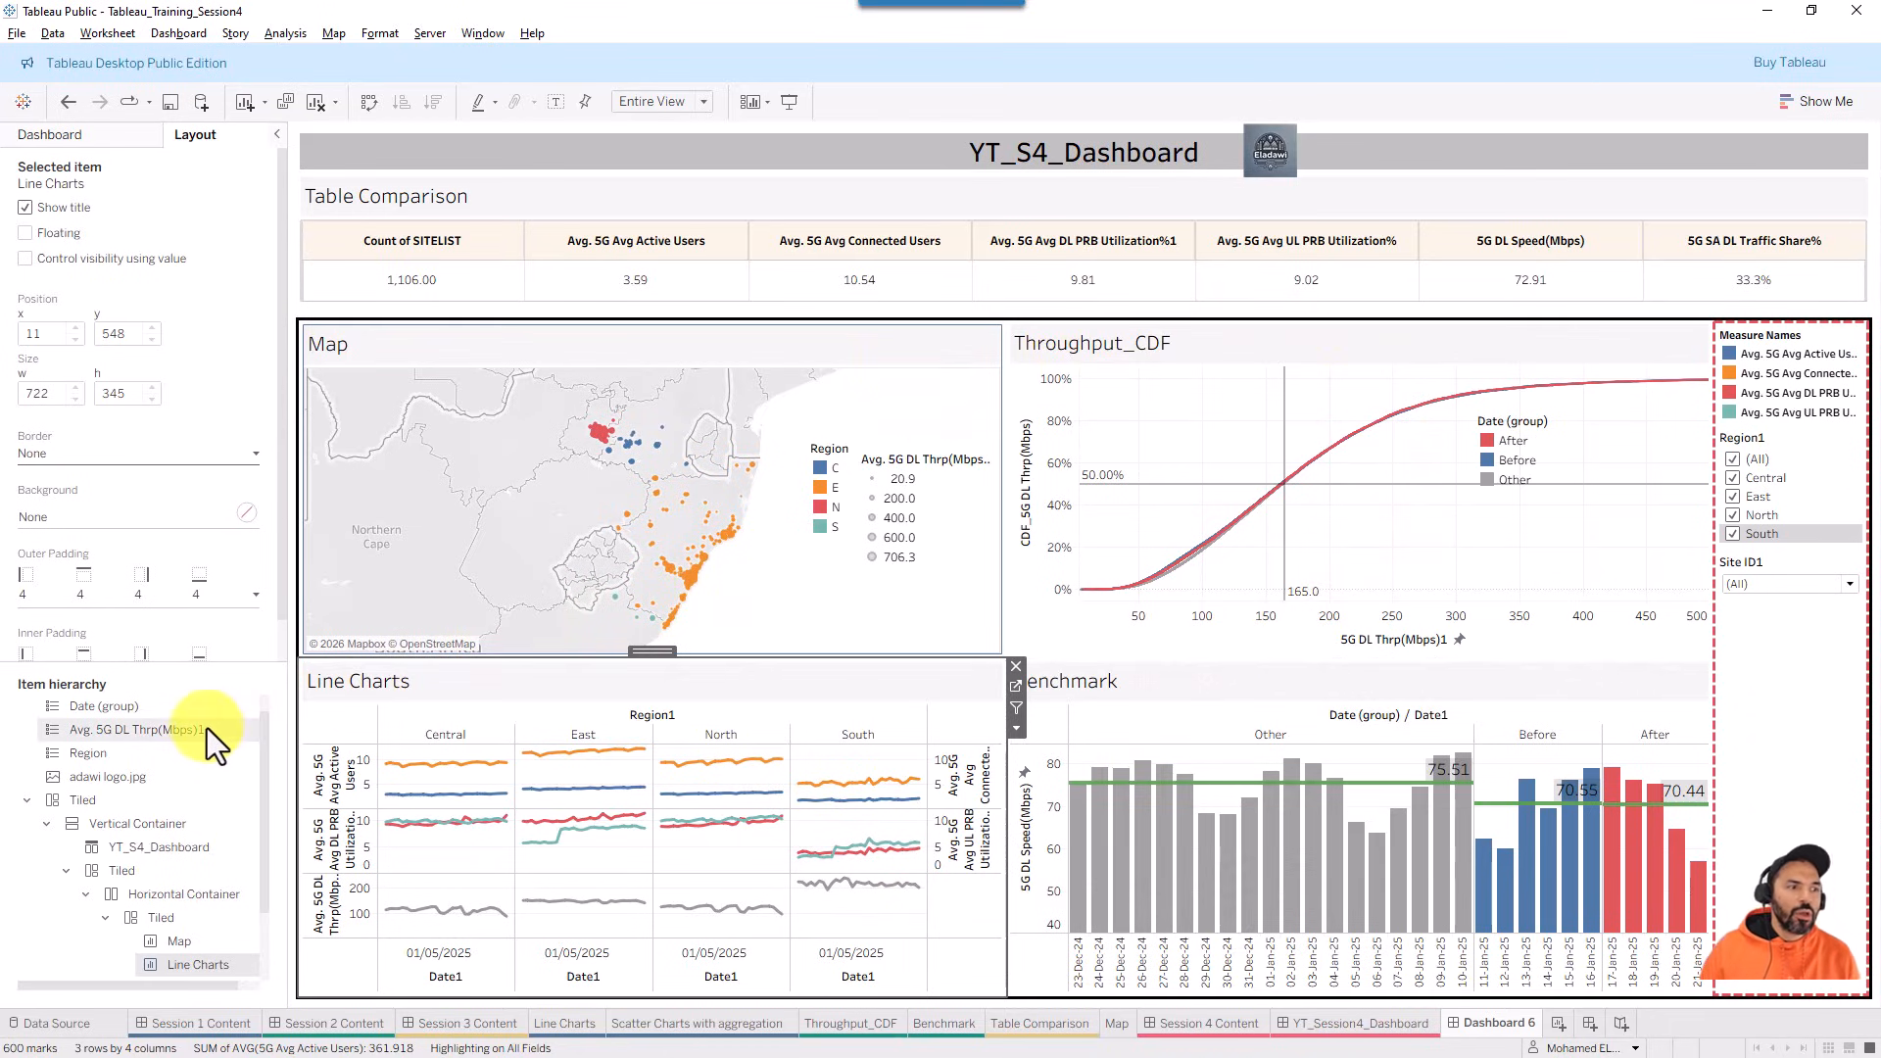
- Examine the blank spacers between the sheets on YT_Session4_Dashboard and return to Dashboard 6
click(28, 805)
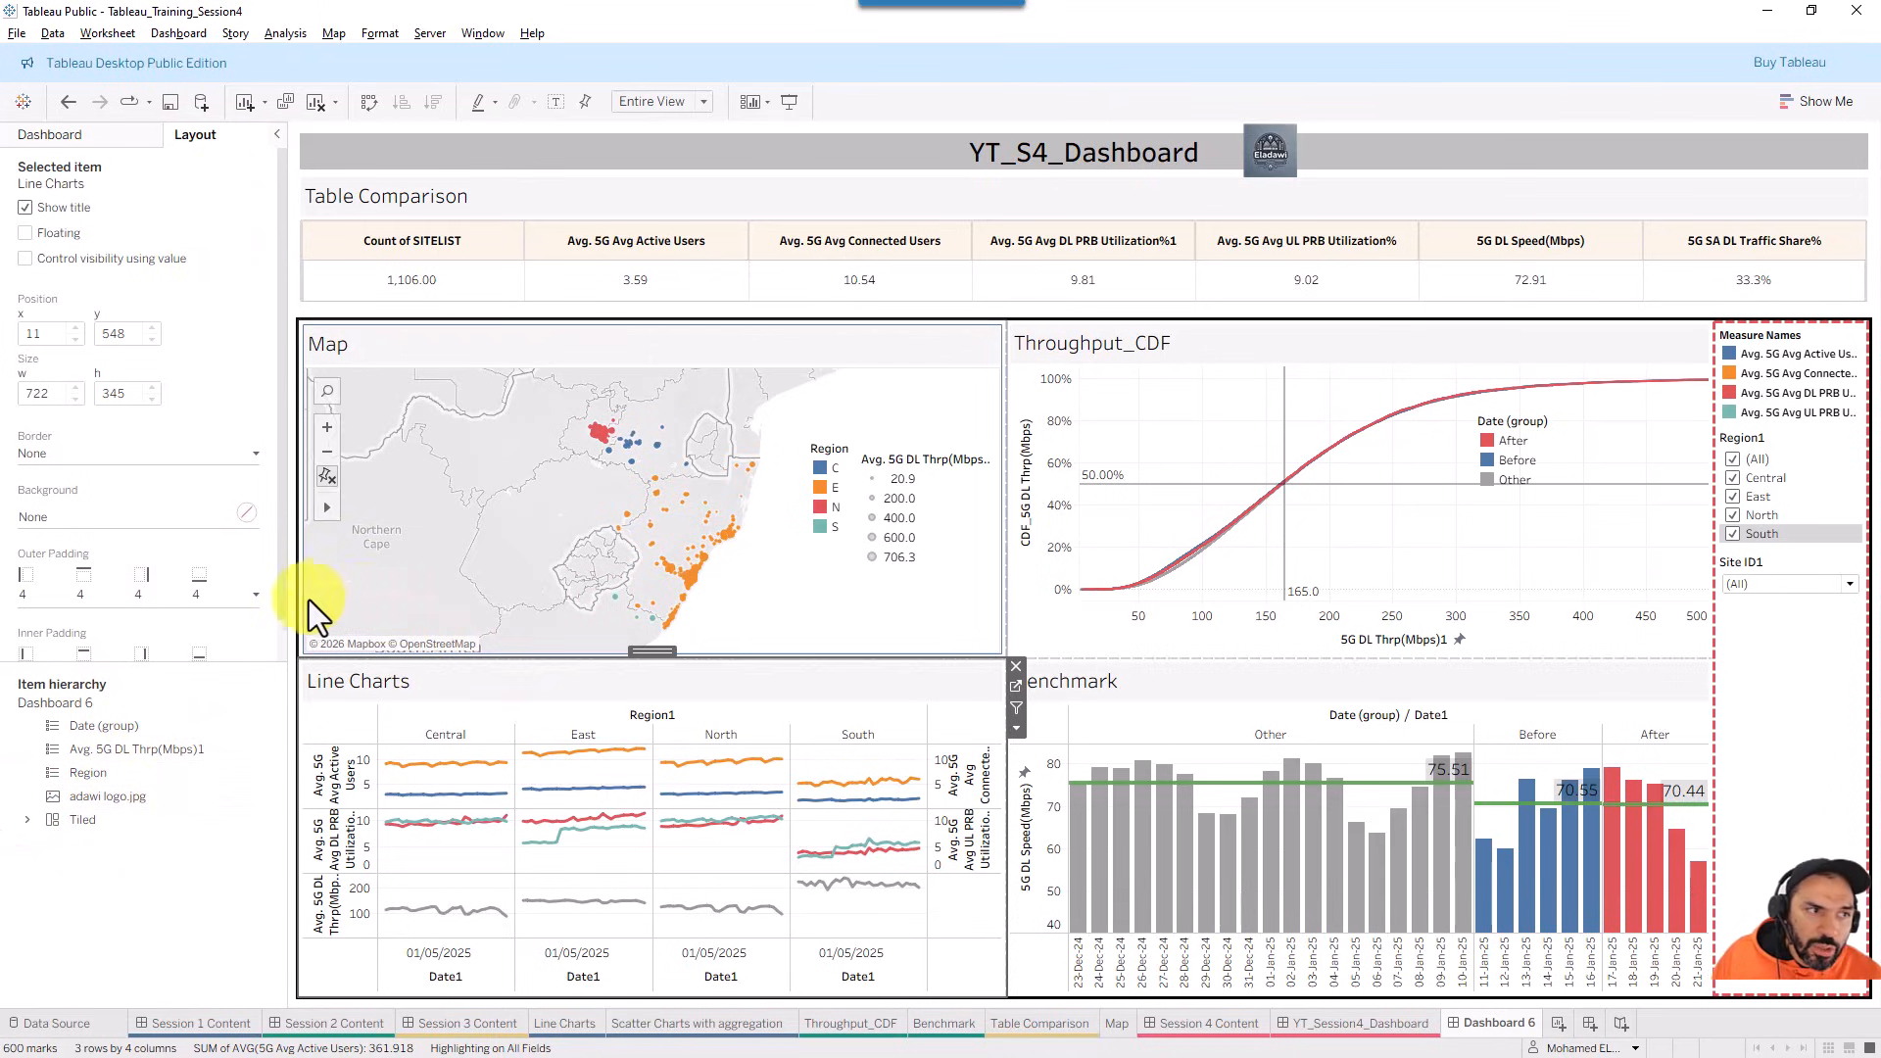
click(112, 145)
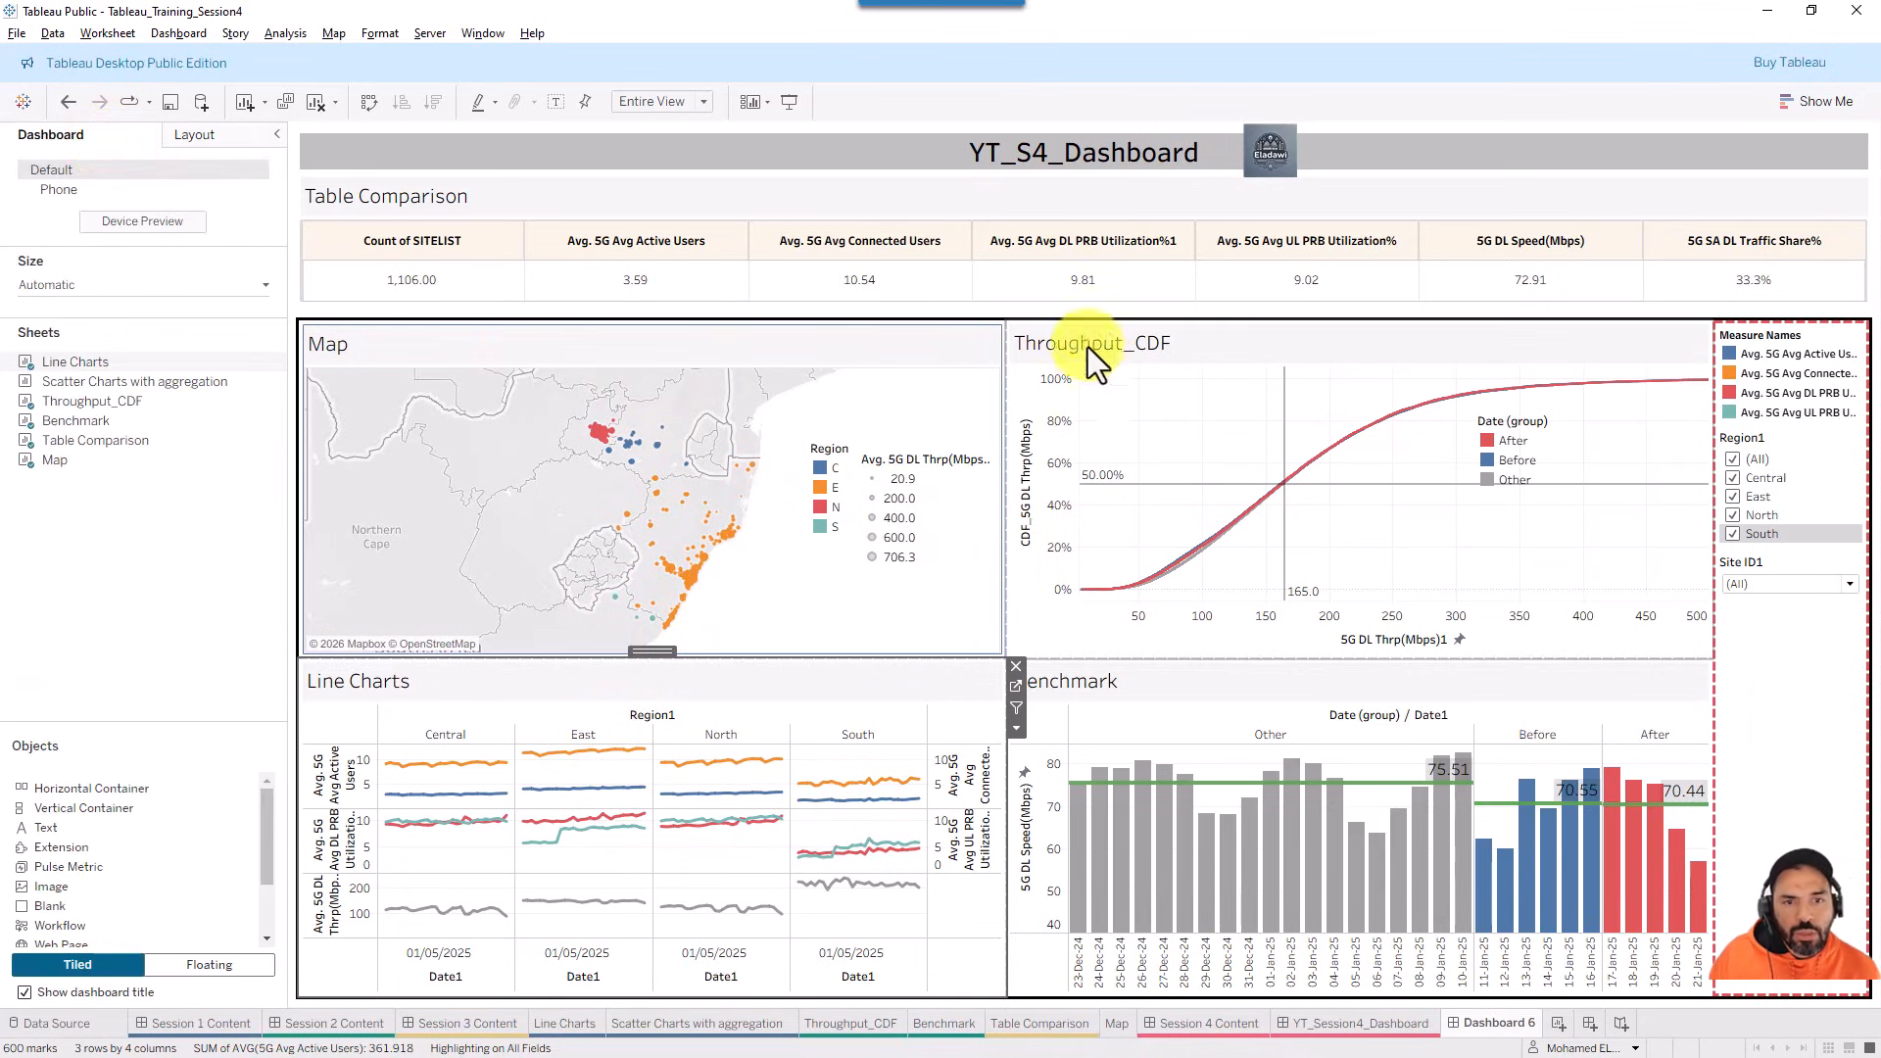
click(1381, 1021)
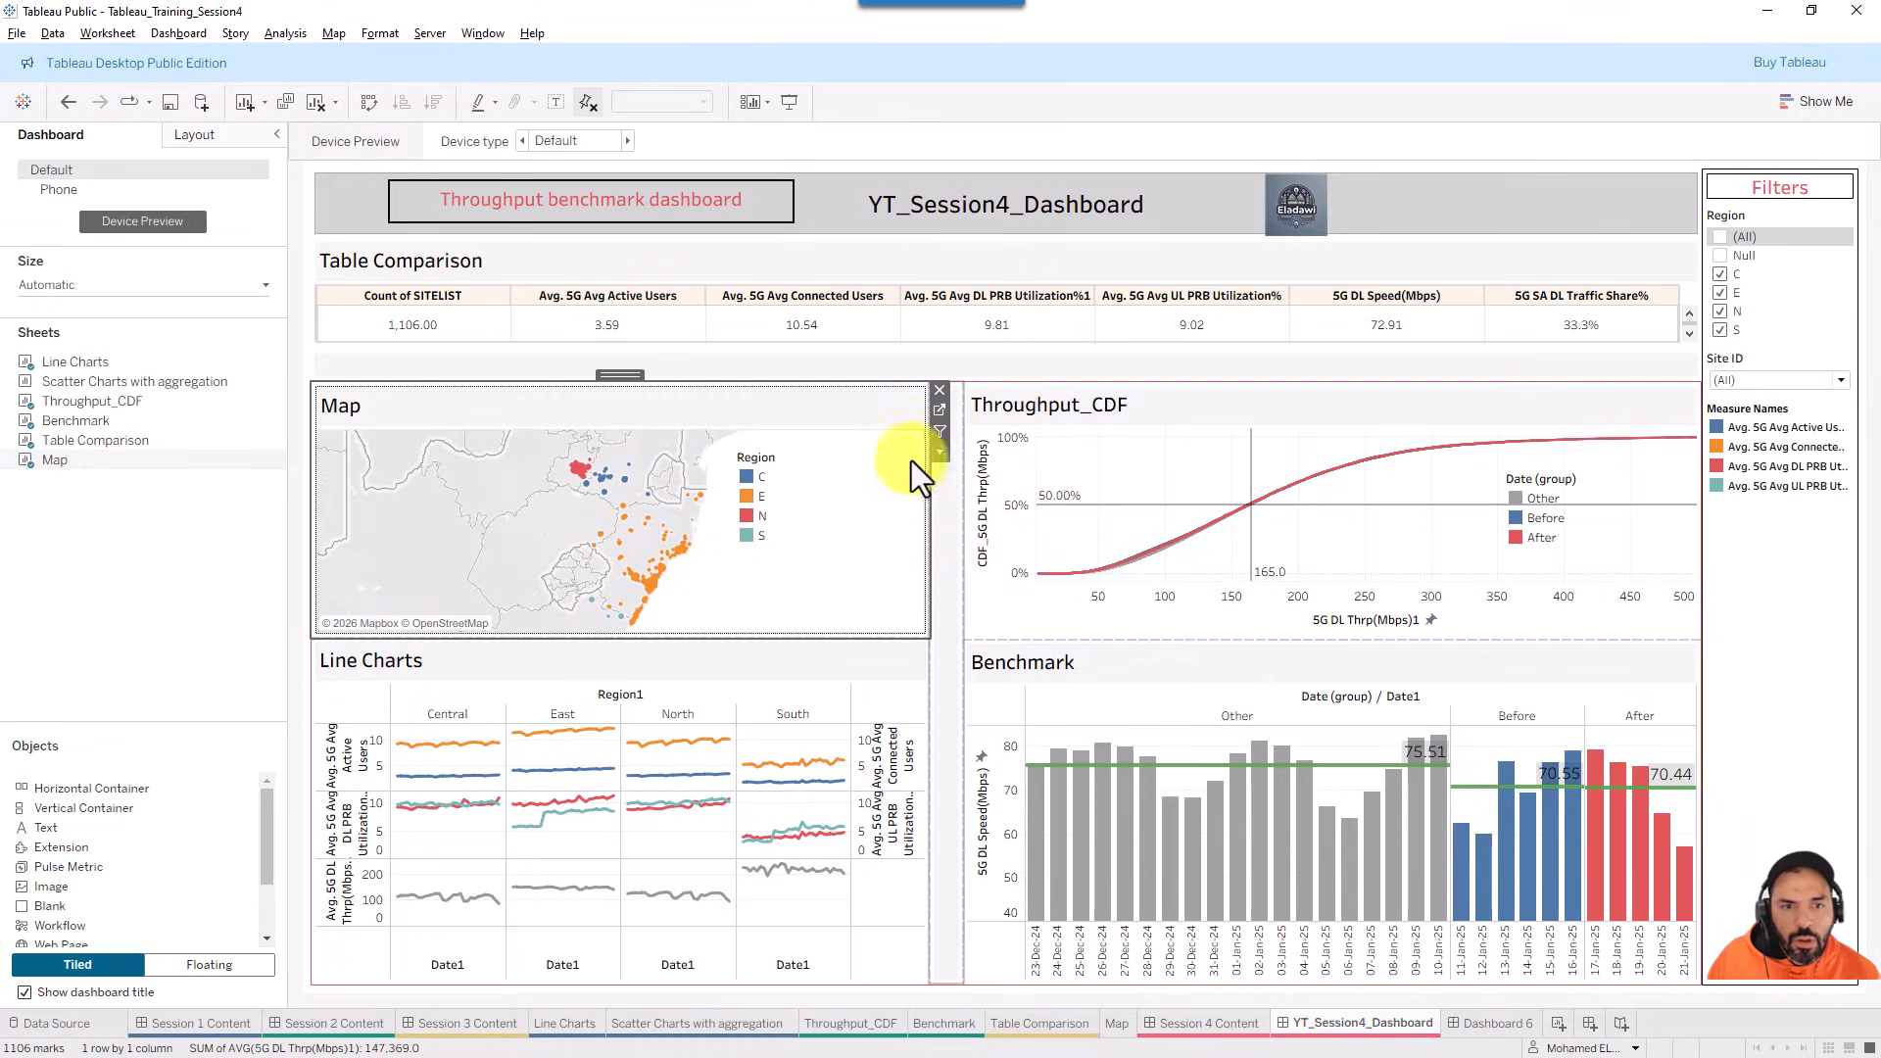
click(898, 363)
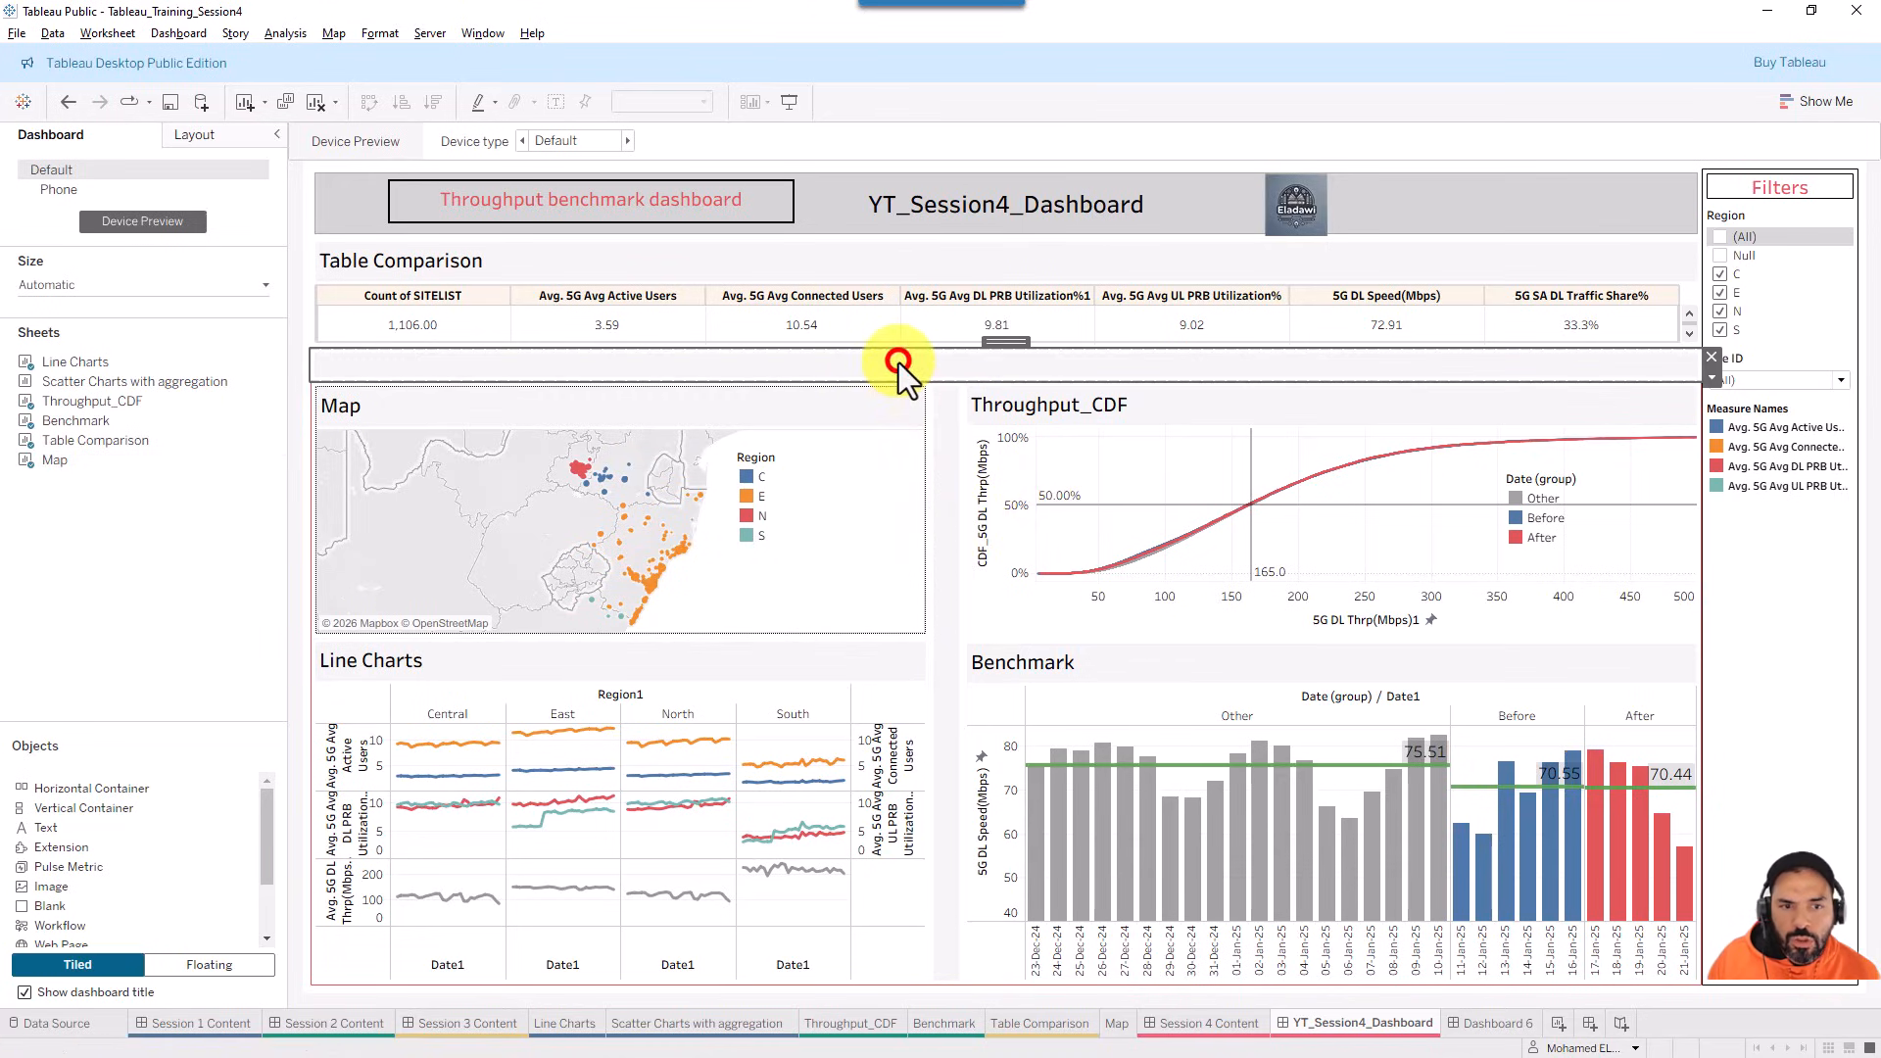
click(955, 480)
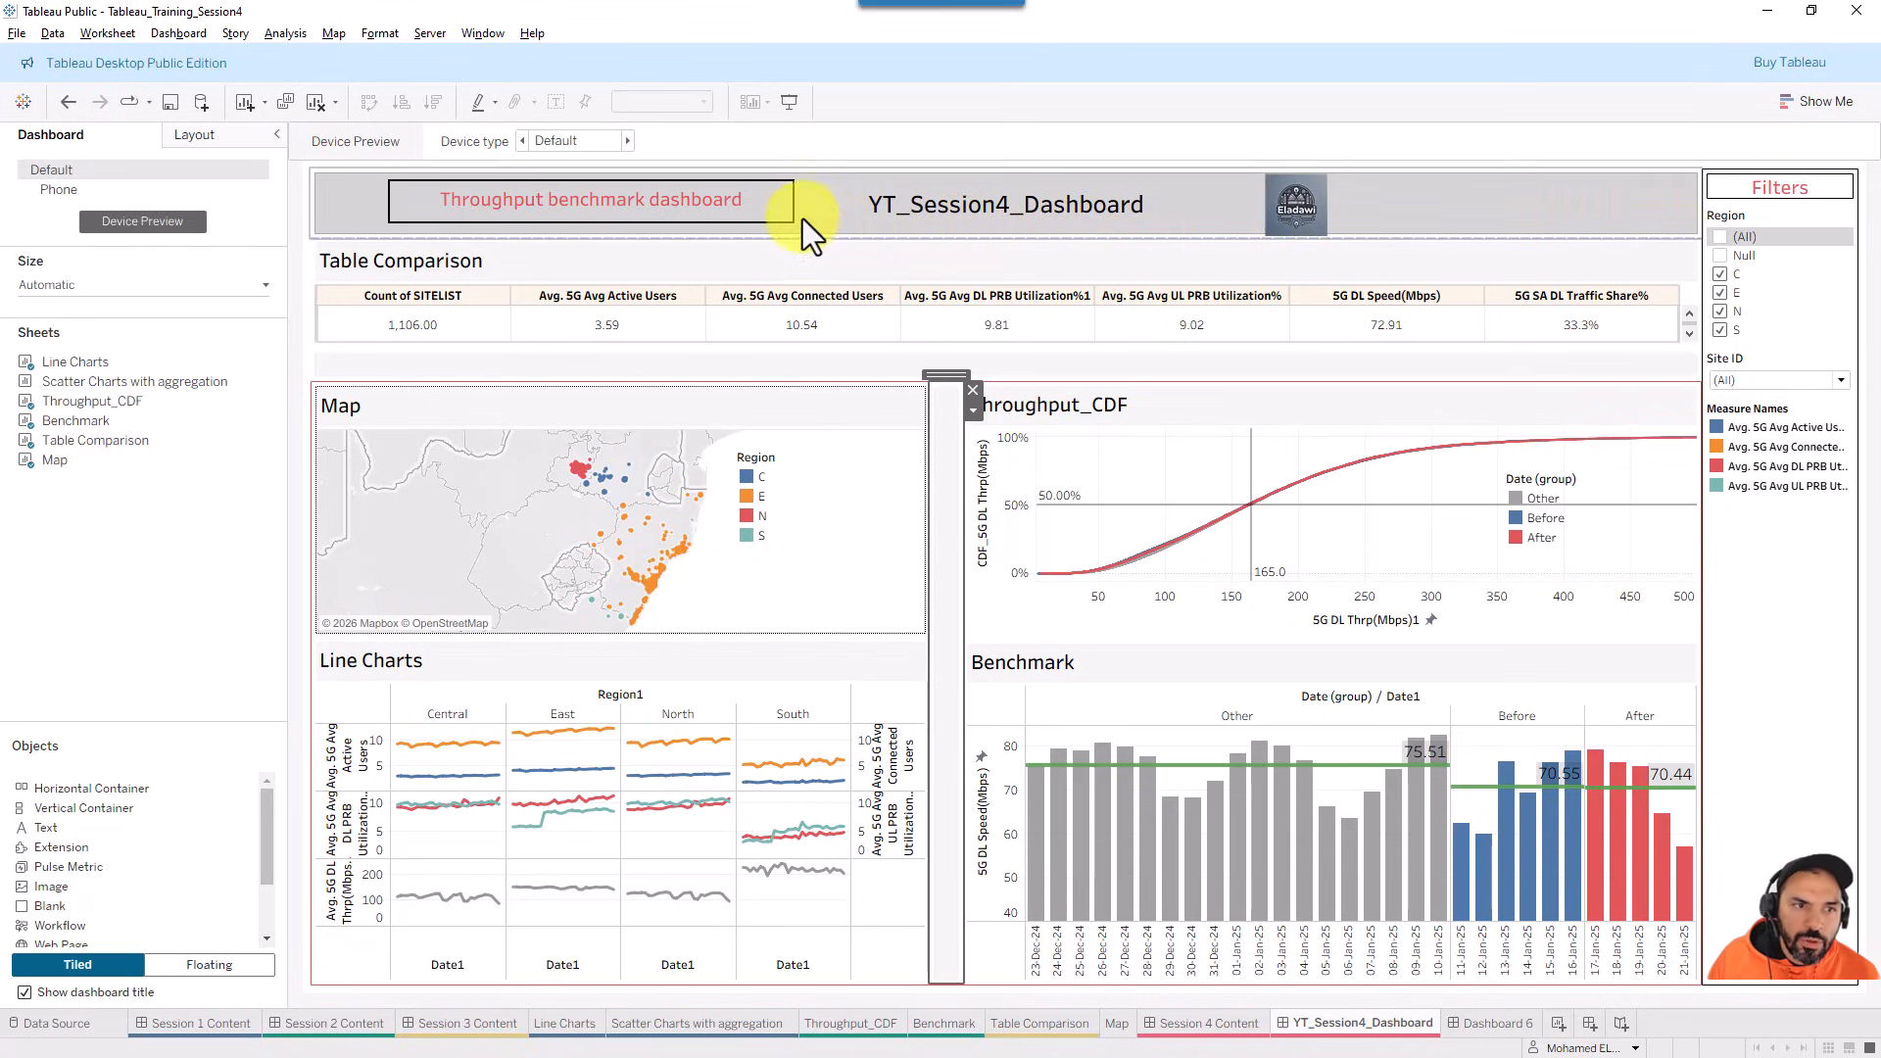
click(813, 366)
click(1490, 1023)
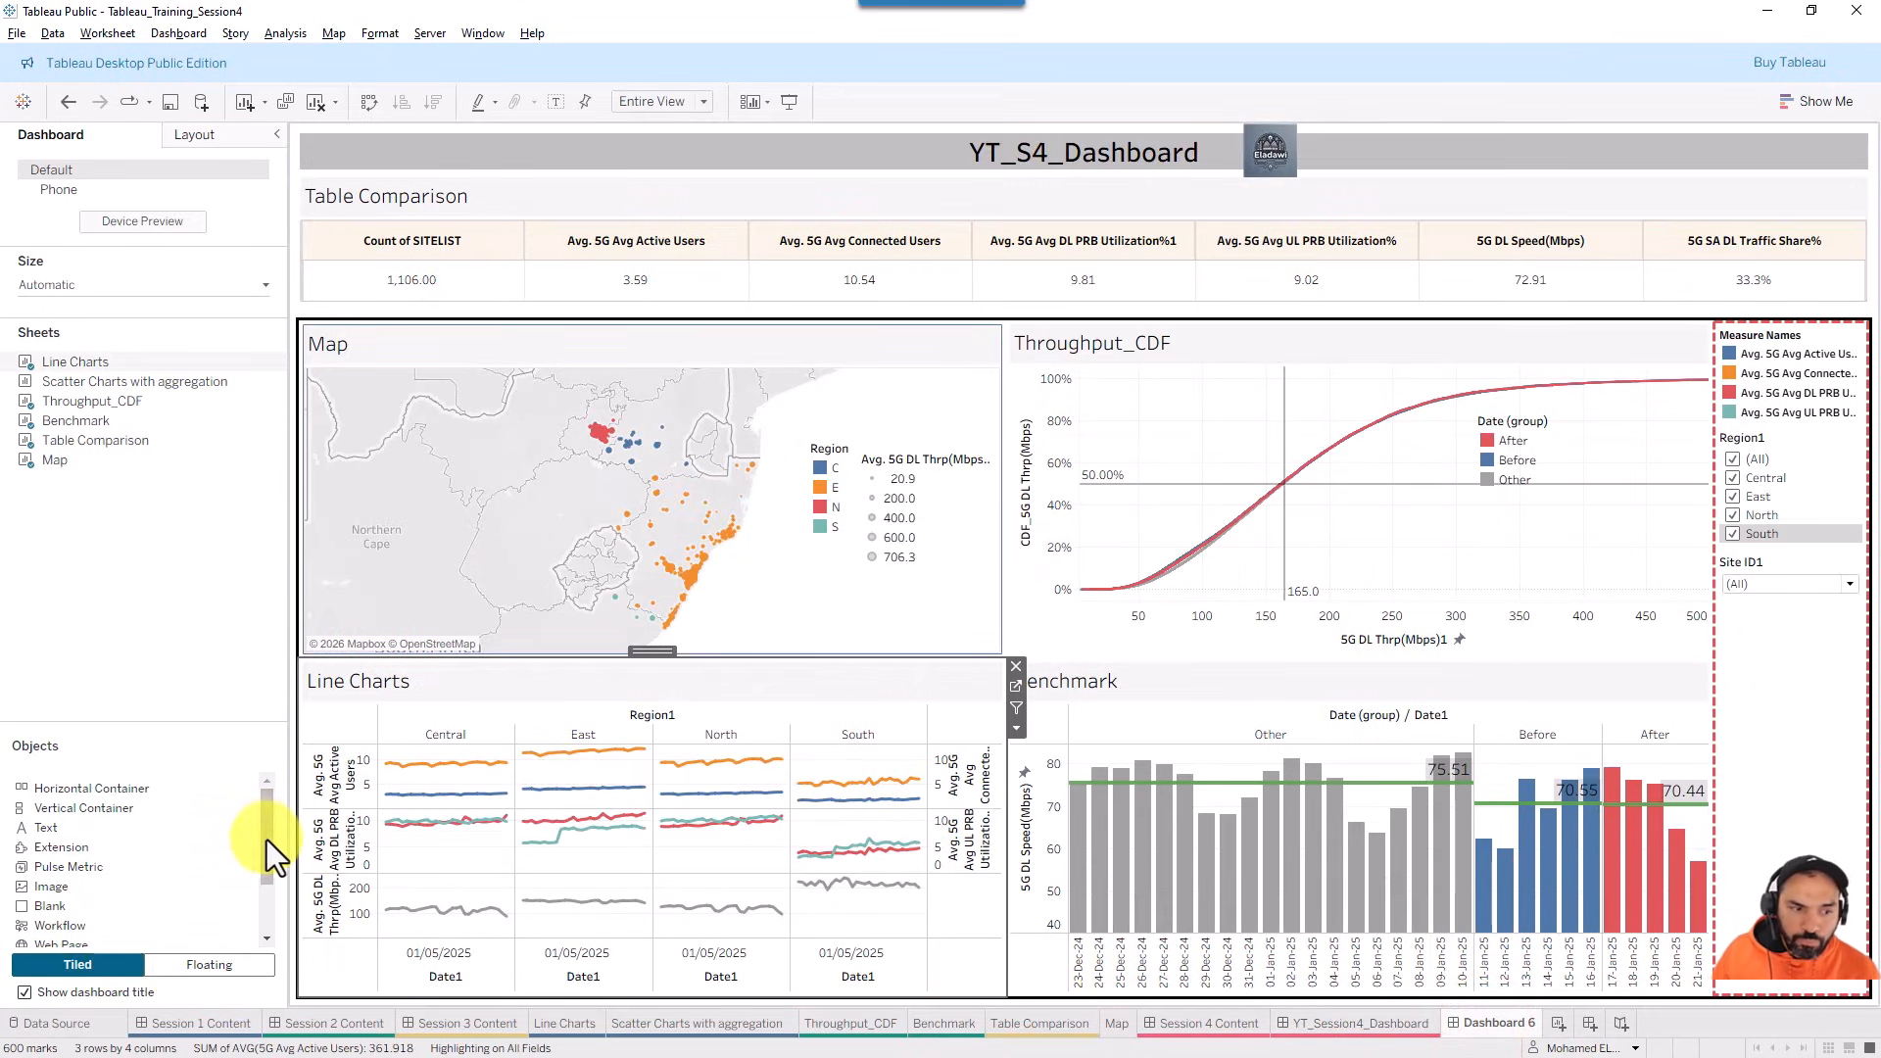
- Add a text object reading "Filters" above the Measure Names legend in the red-bordered Vertical Container
drag(266, 838, 54, 832)
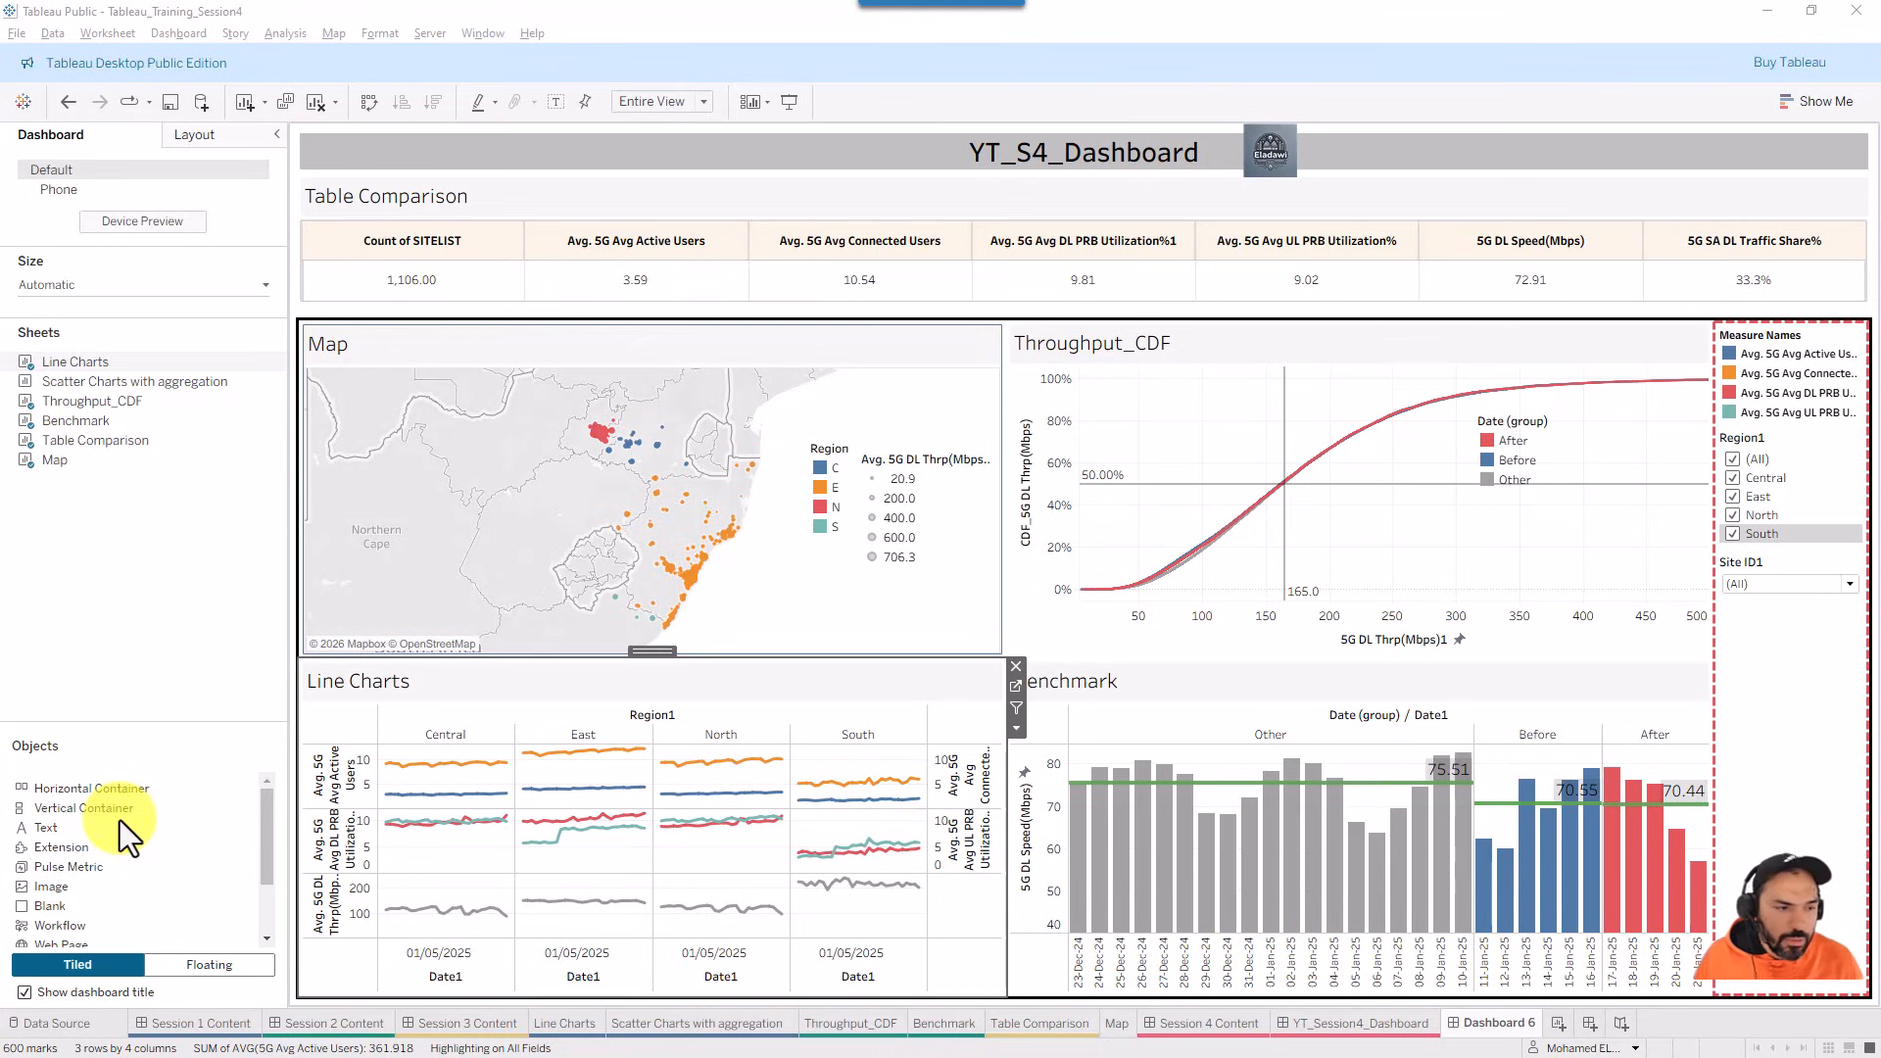
click(73, 829)
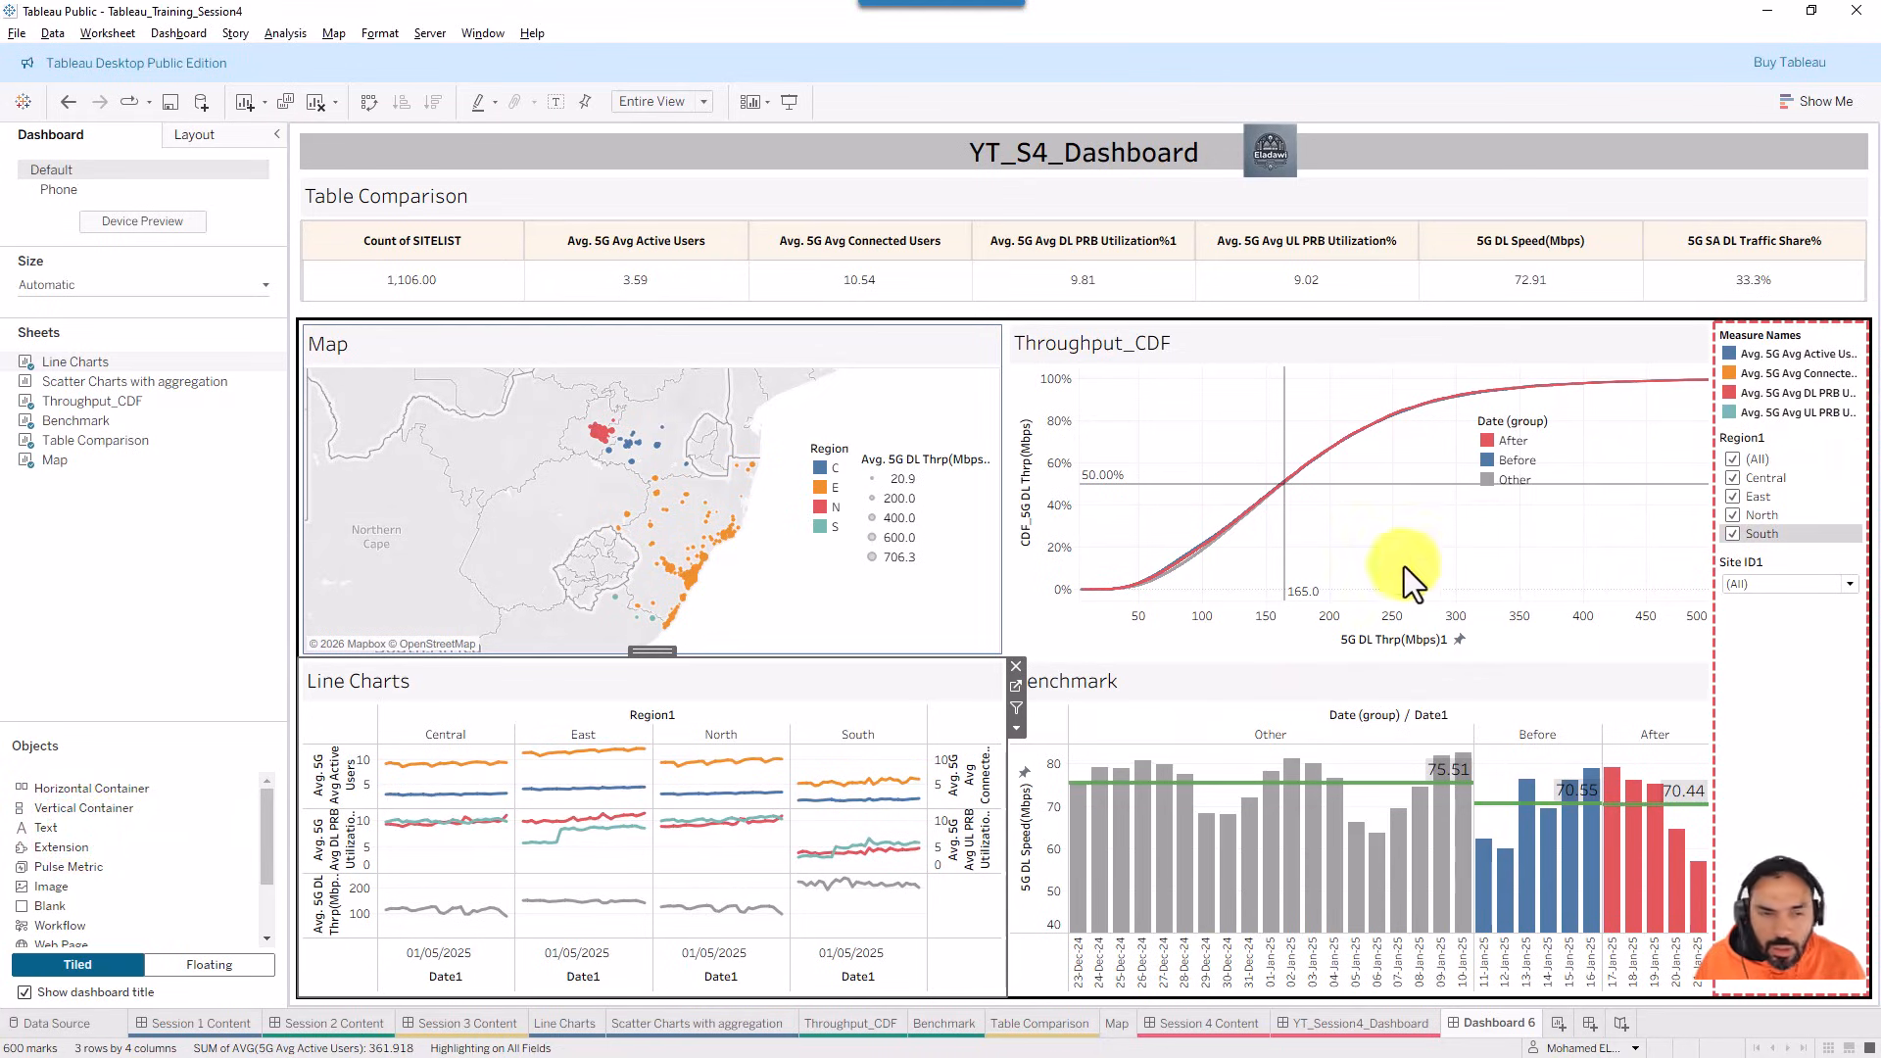
mouse_move(50, 821)
mouse_down()
mouse_move(630, 777)
mouse_move(1562, 391)
mouse_move(1714, 338)
mouse_move(1793, 348)
mouse_move(1766, 372)
mouse_move(445, 745)
mouse_move(92, 756)
mouse_move(21, 833)
mouse_move(1734, 307)
mouse_move(1784, 235)
mouse_move(1784, 362)
mouse_up()
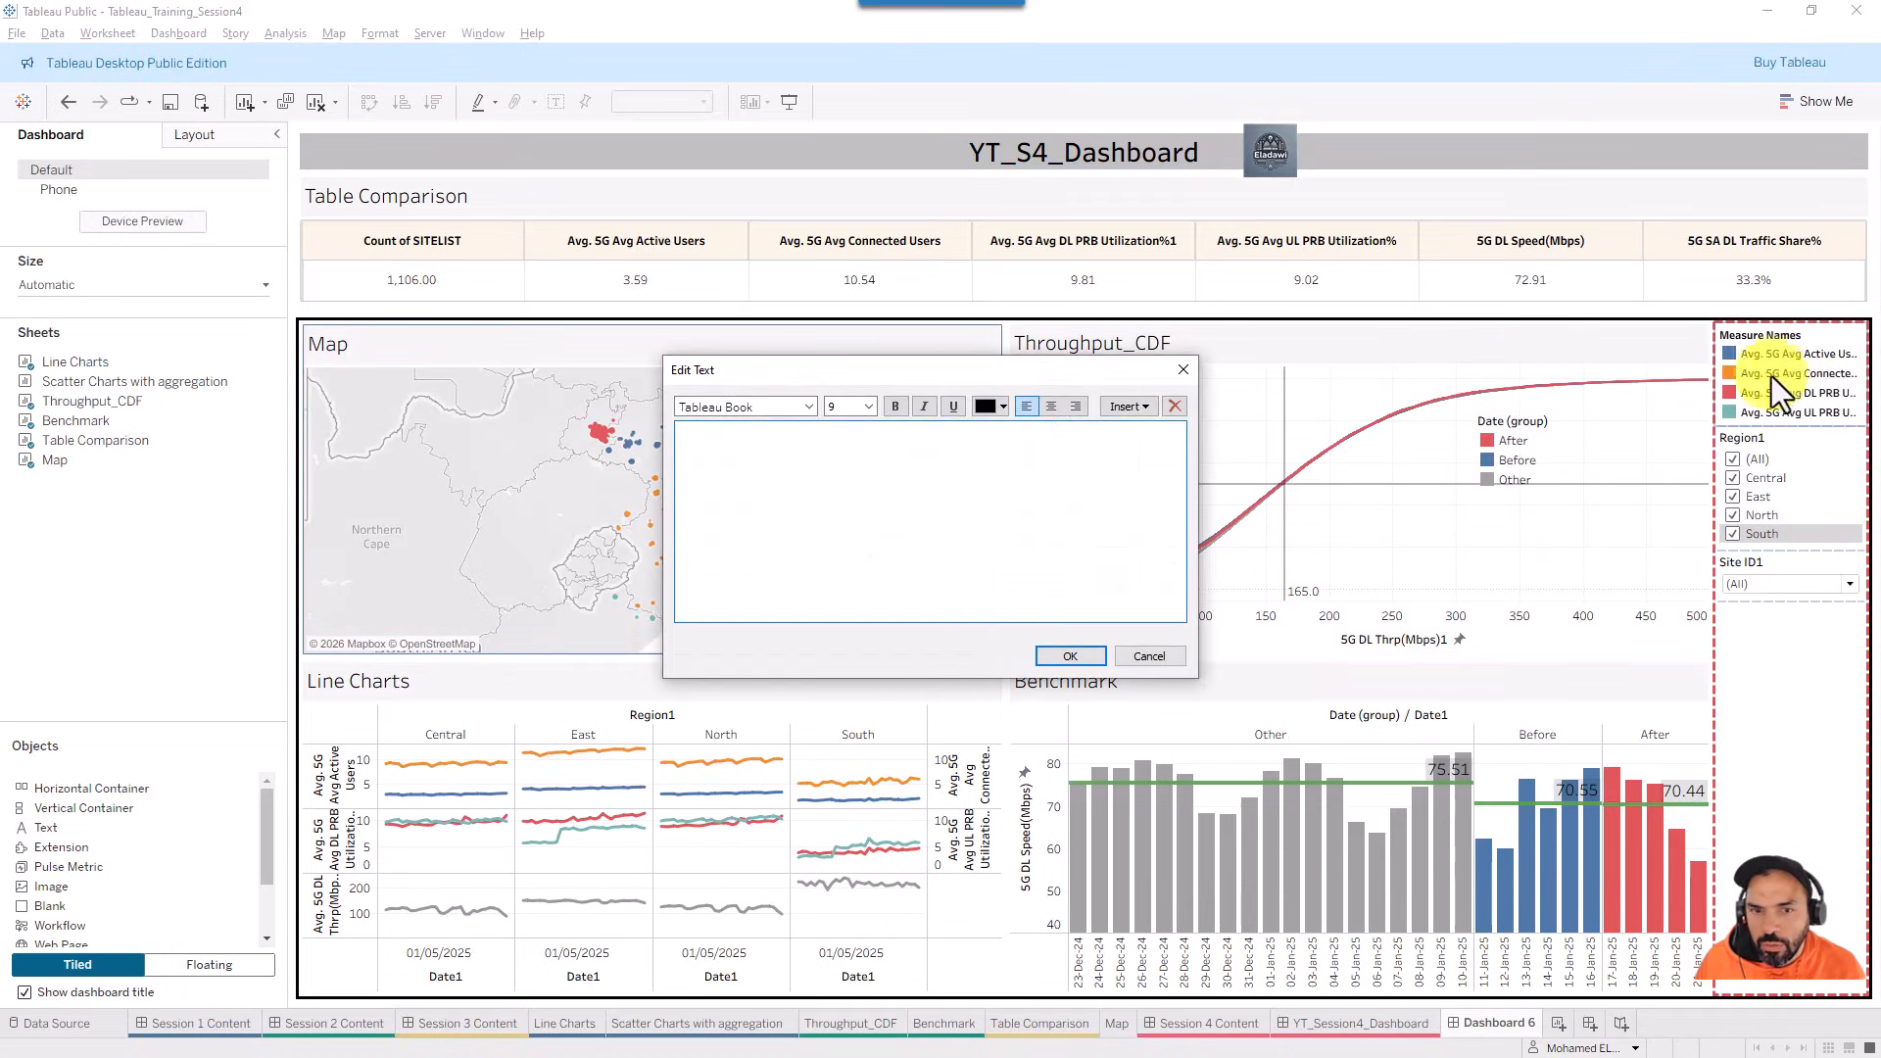
text(F)
key(Caps_Lock)
text(ilters)
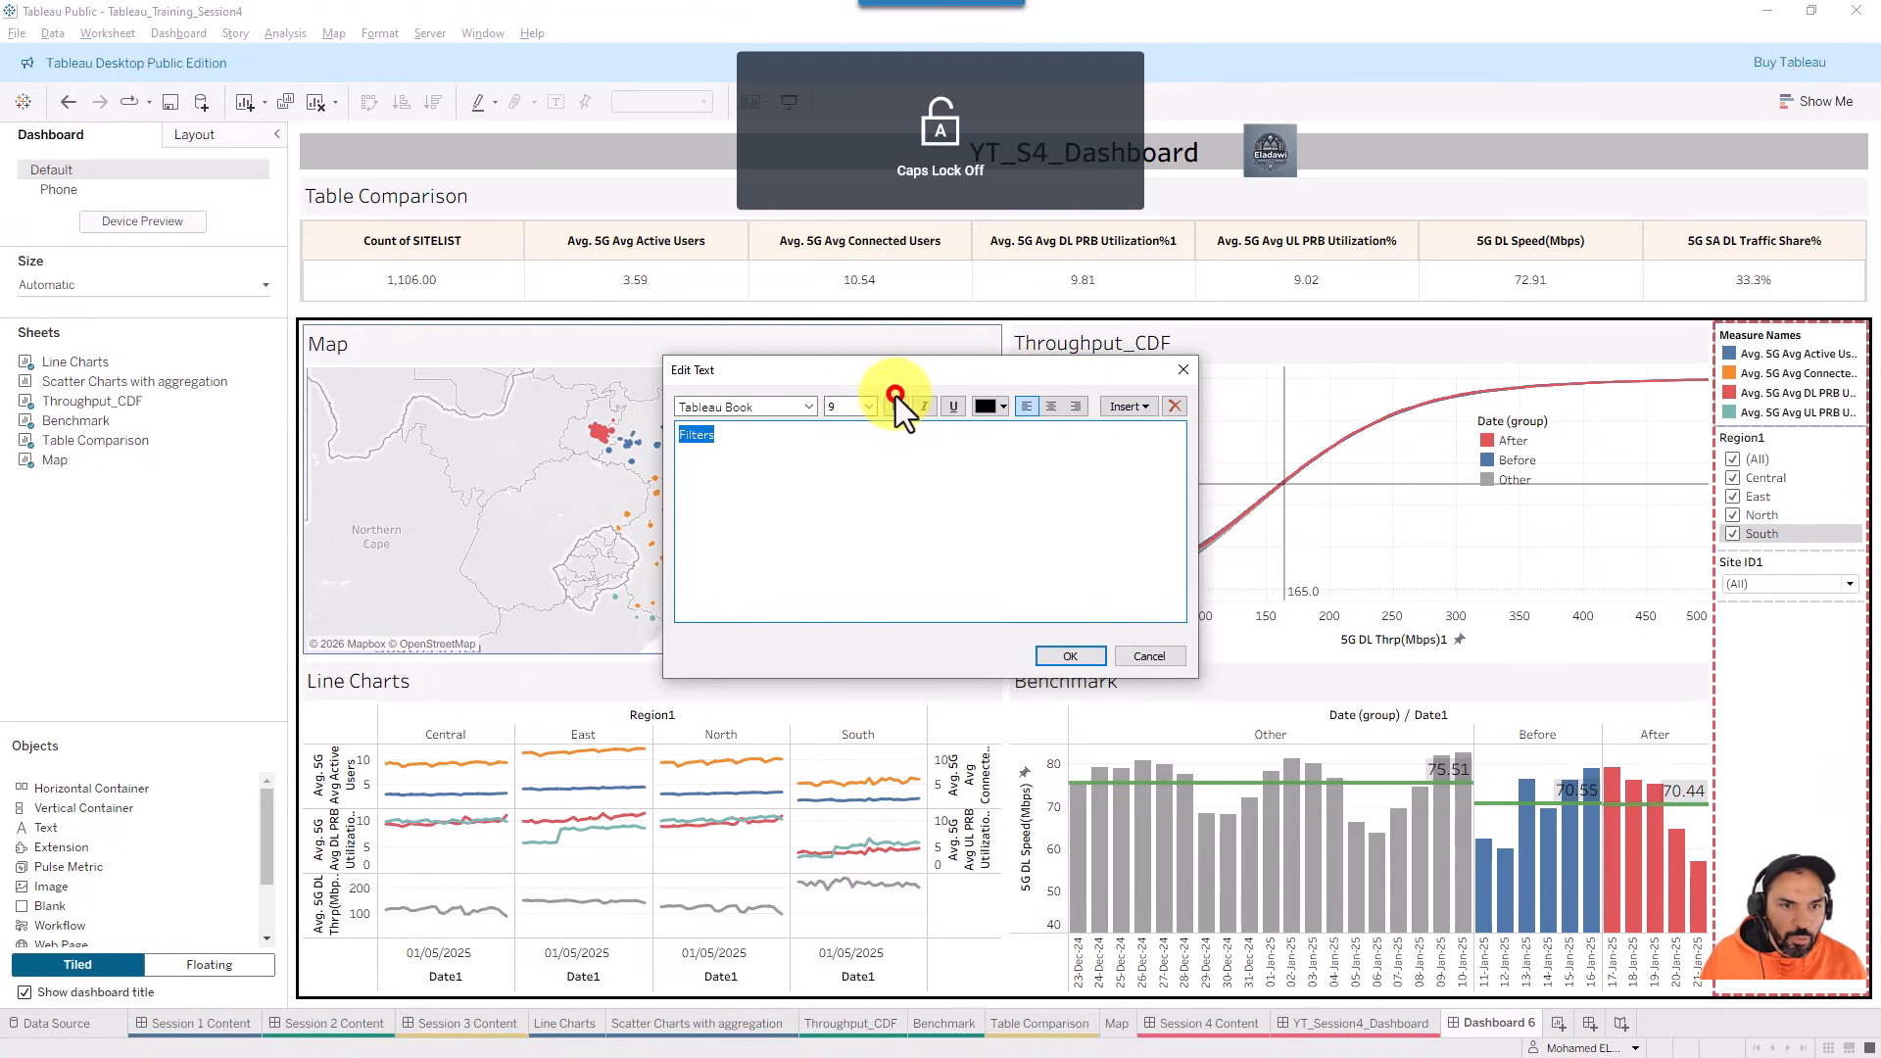
- Format the Filters text at size 18, centred and pink, and accept it
click(862, 407)
click(837, 545)
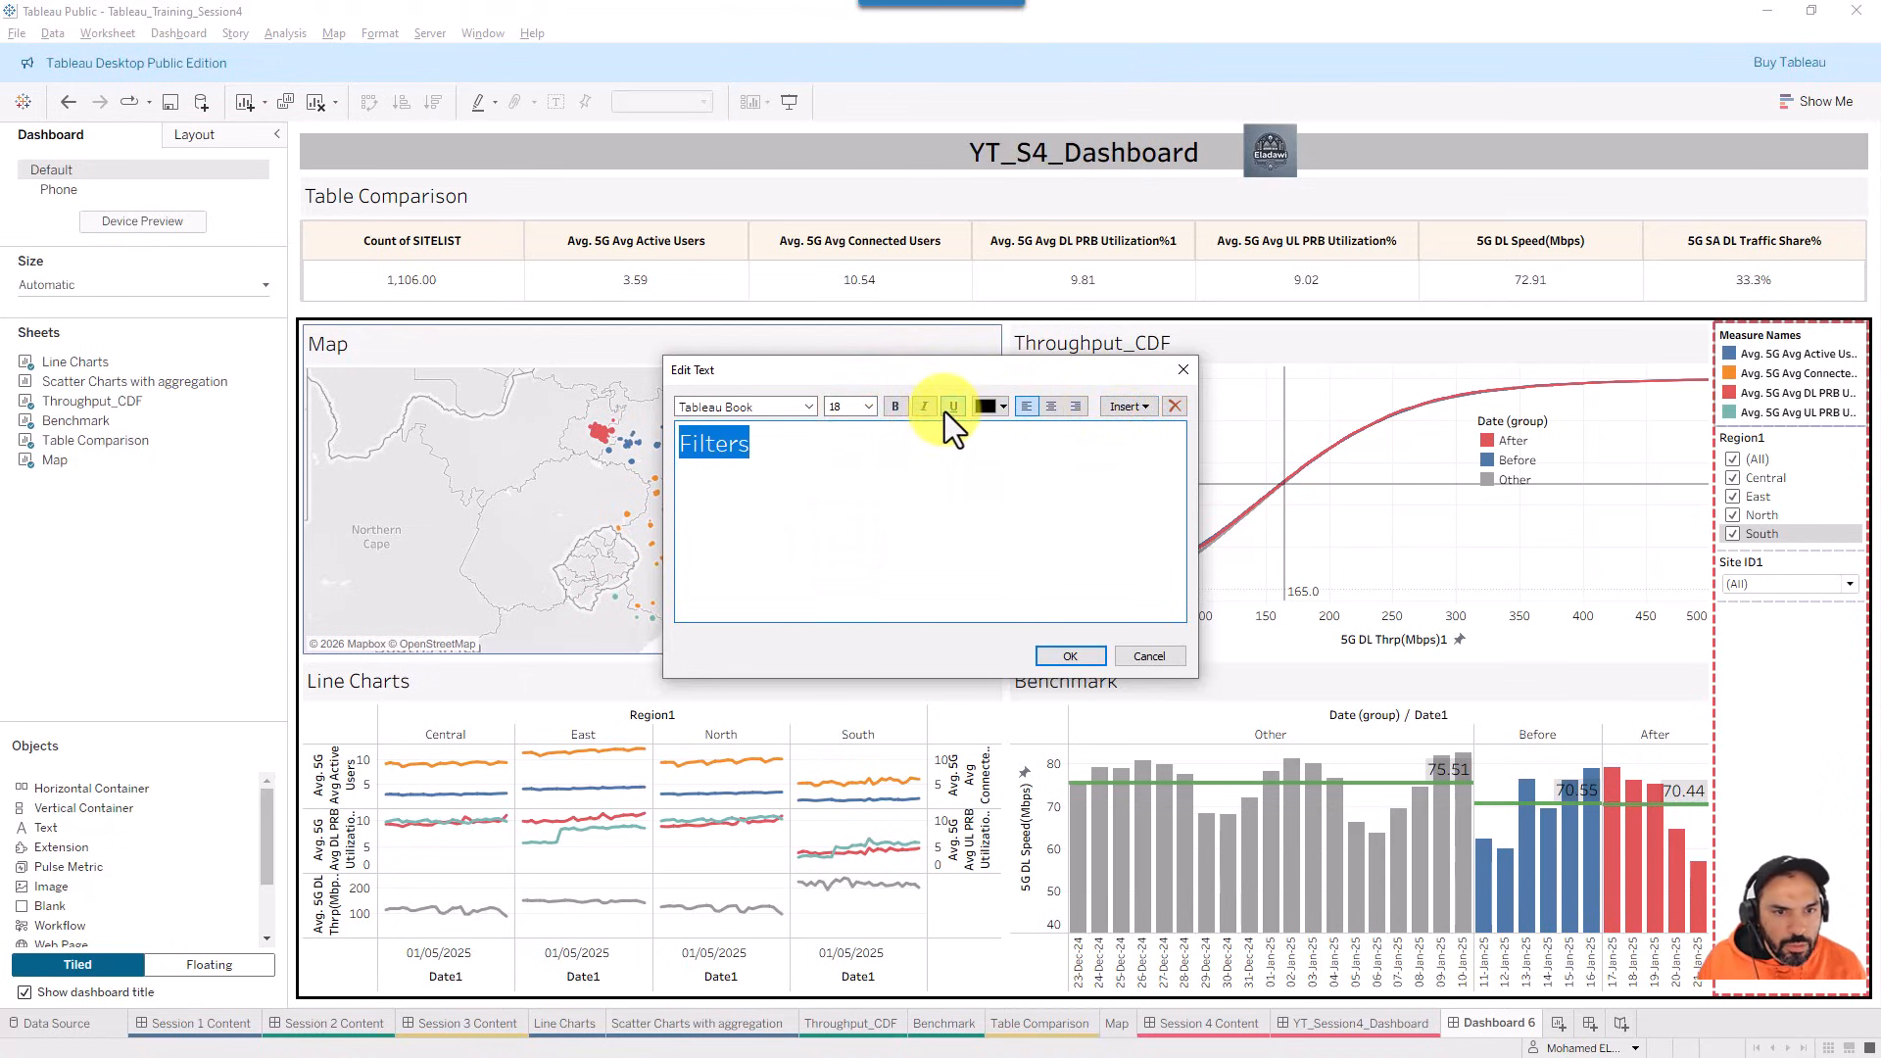
click(1050, 405)
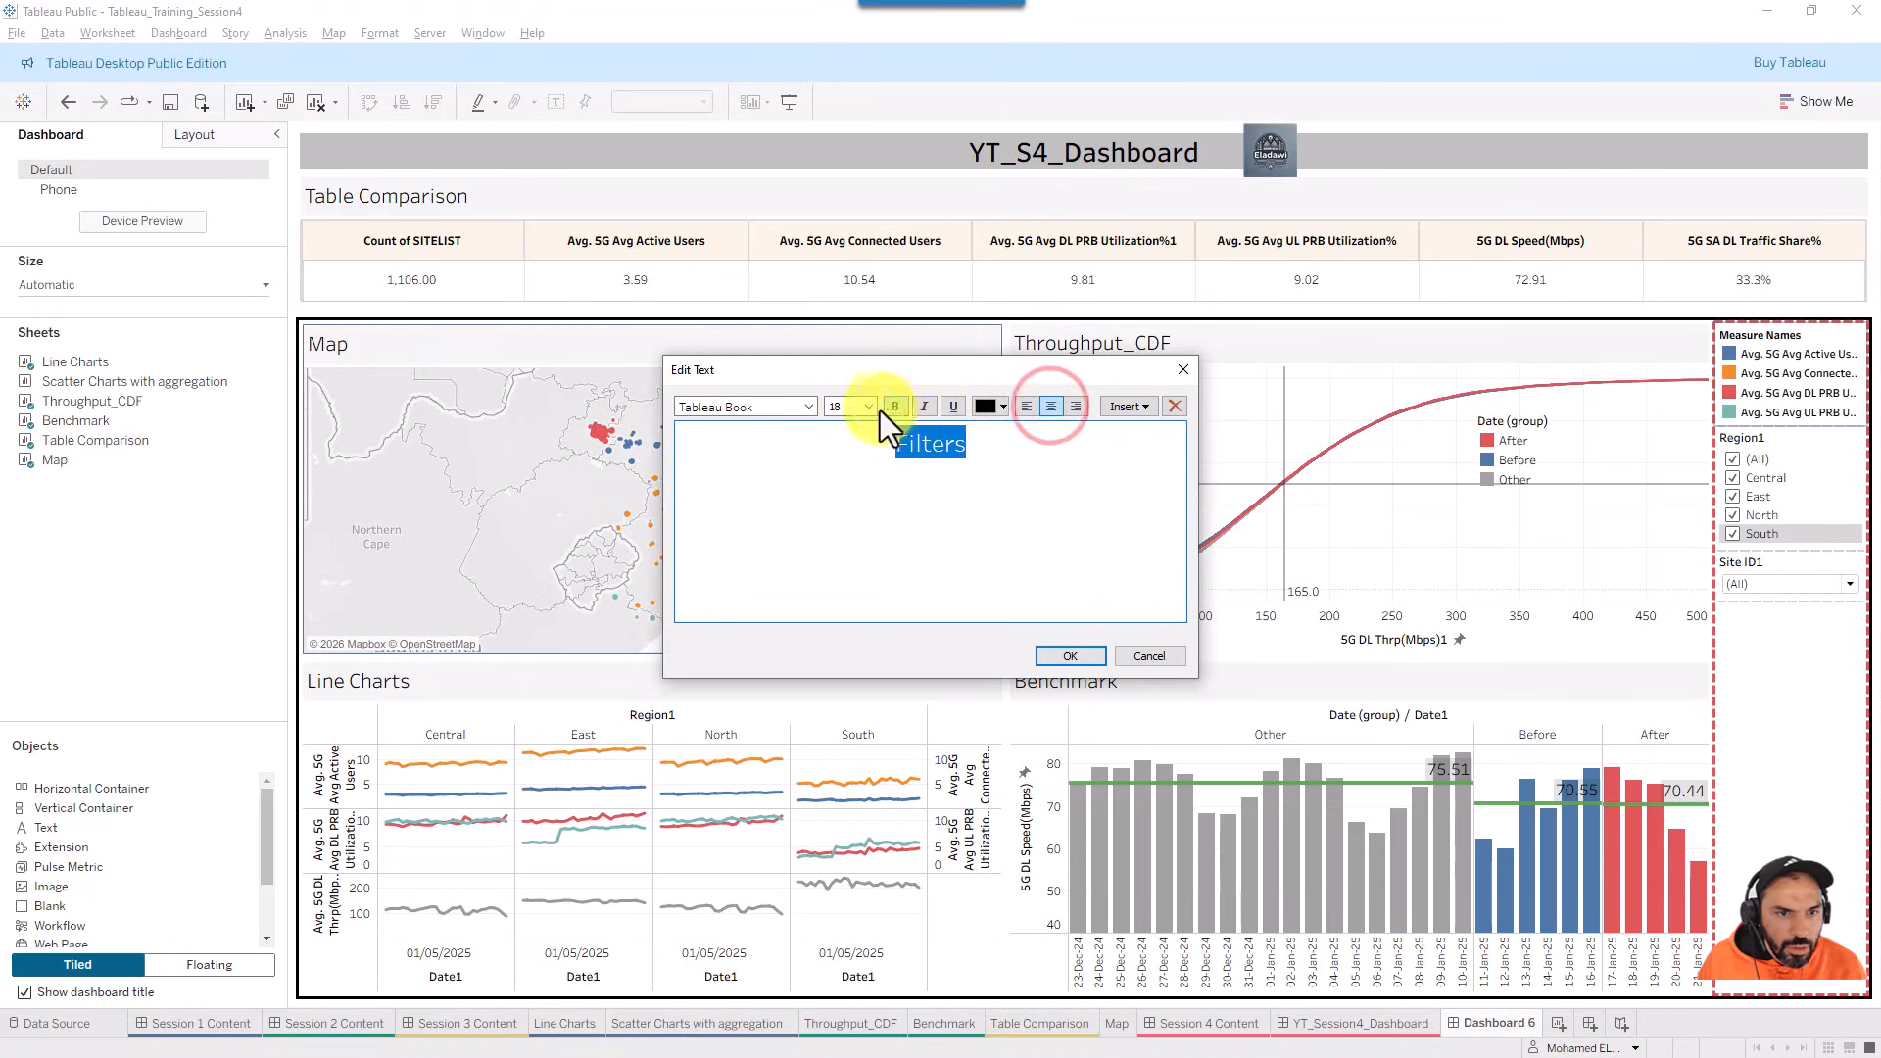
click(984, 409)
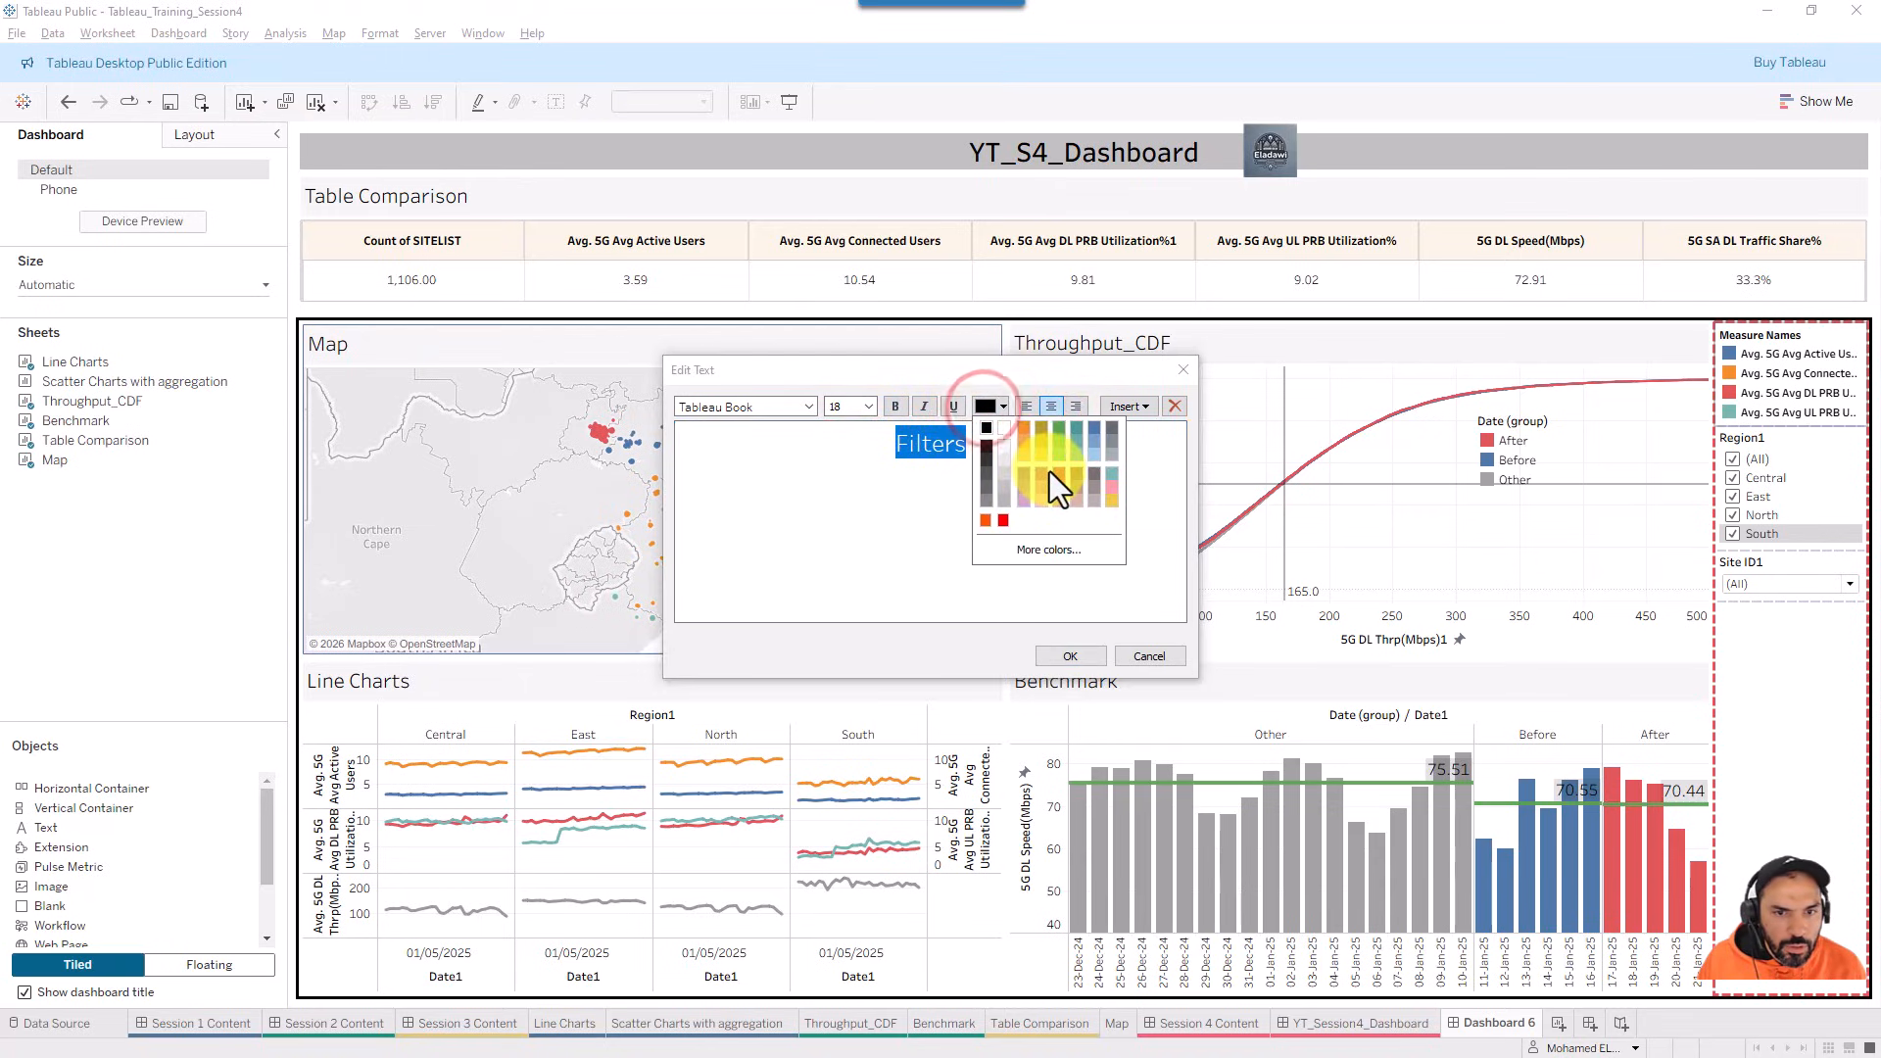
click(1049, 470)
click(1071, 656)
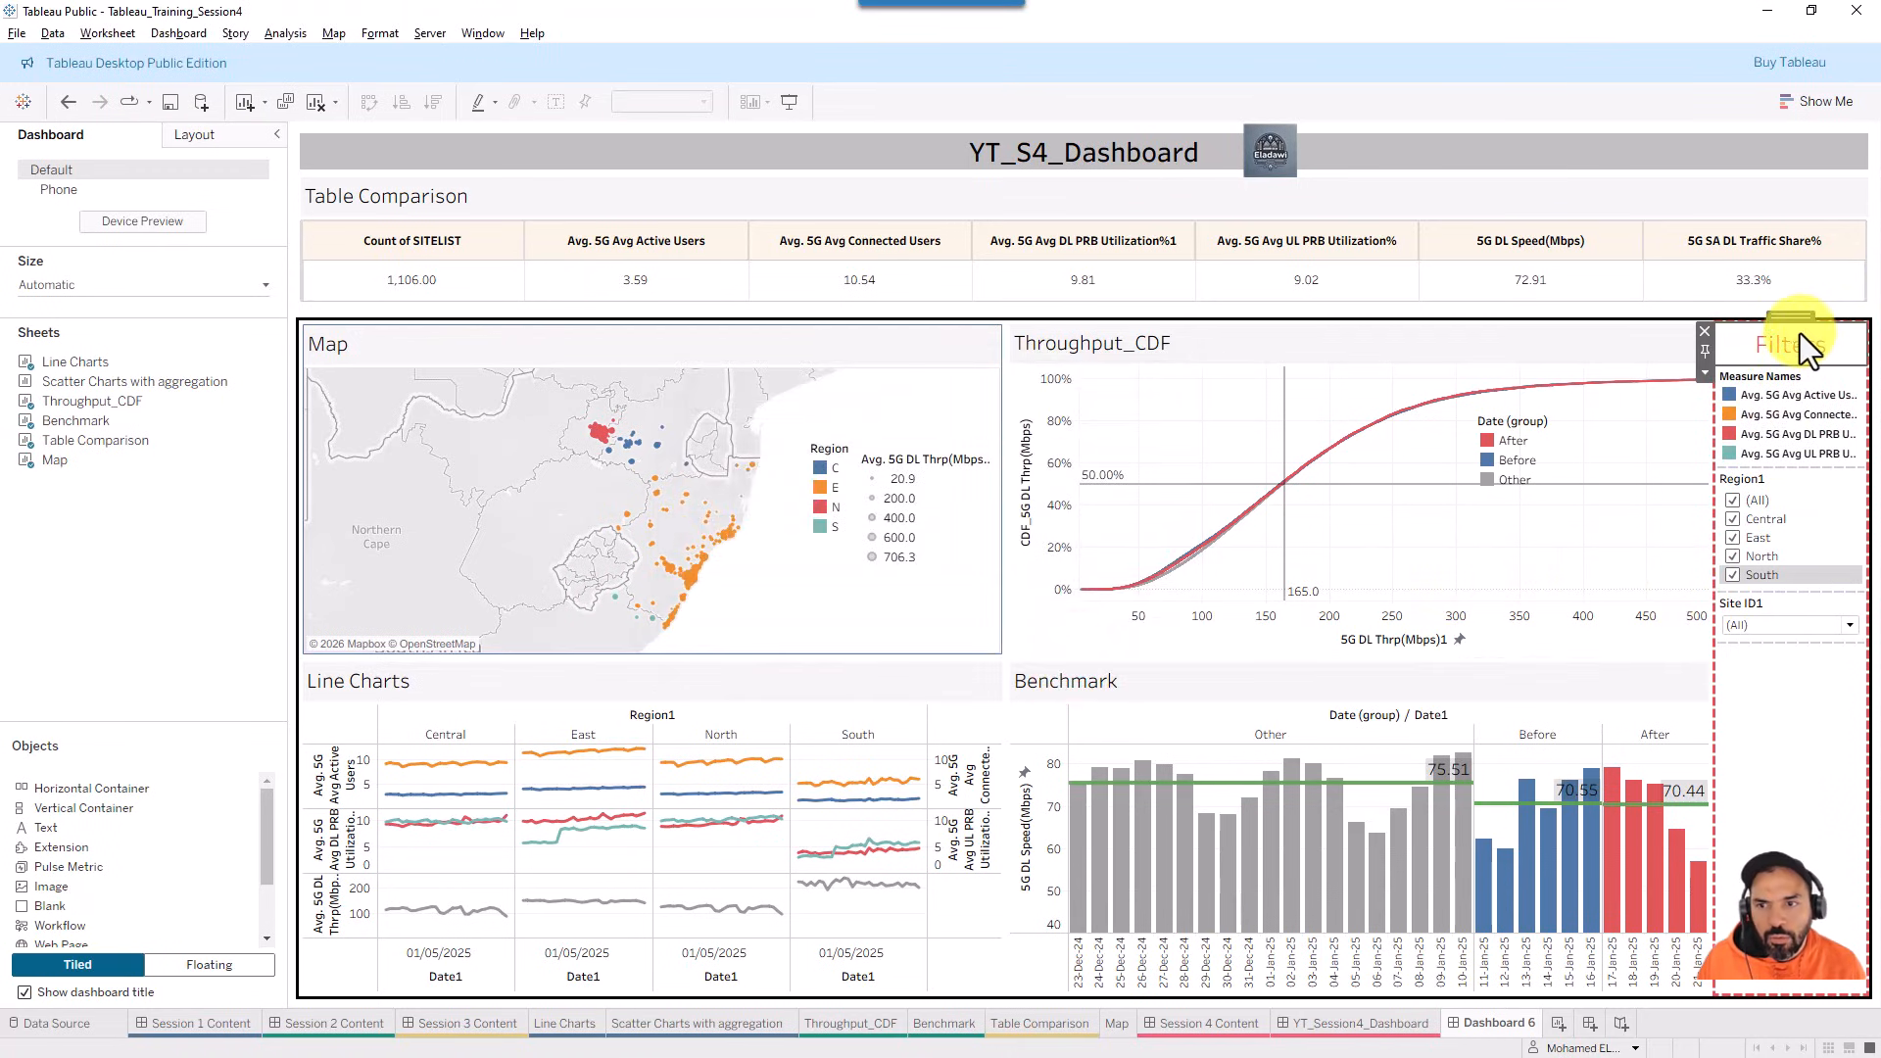
- Make the Filters heading text bold and accept the change
double_click(1800, 333)
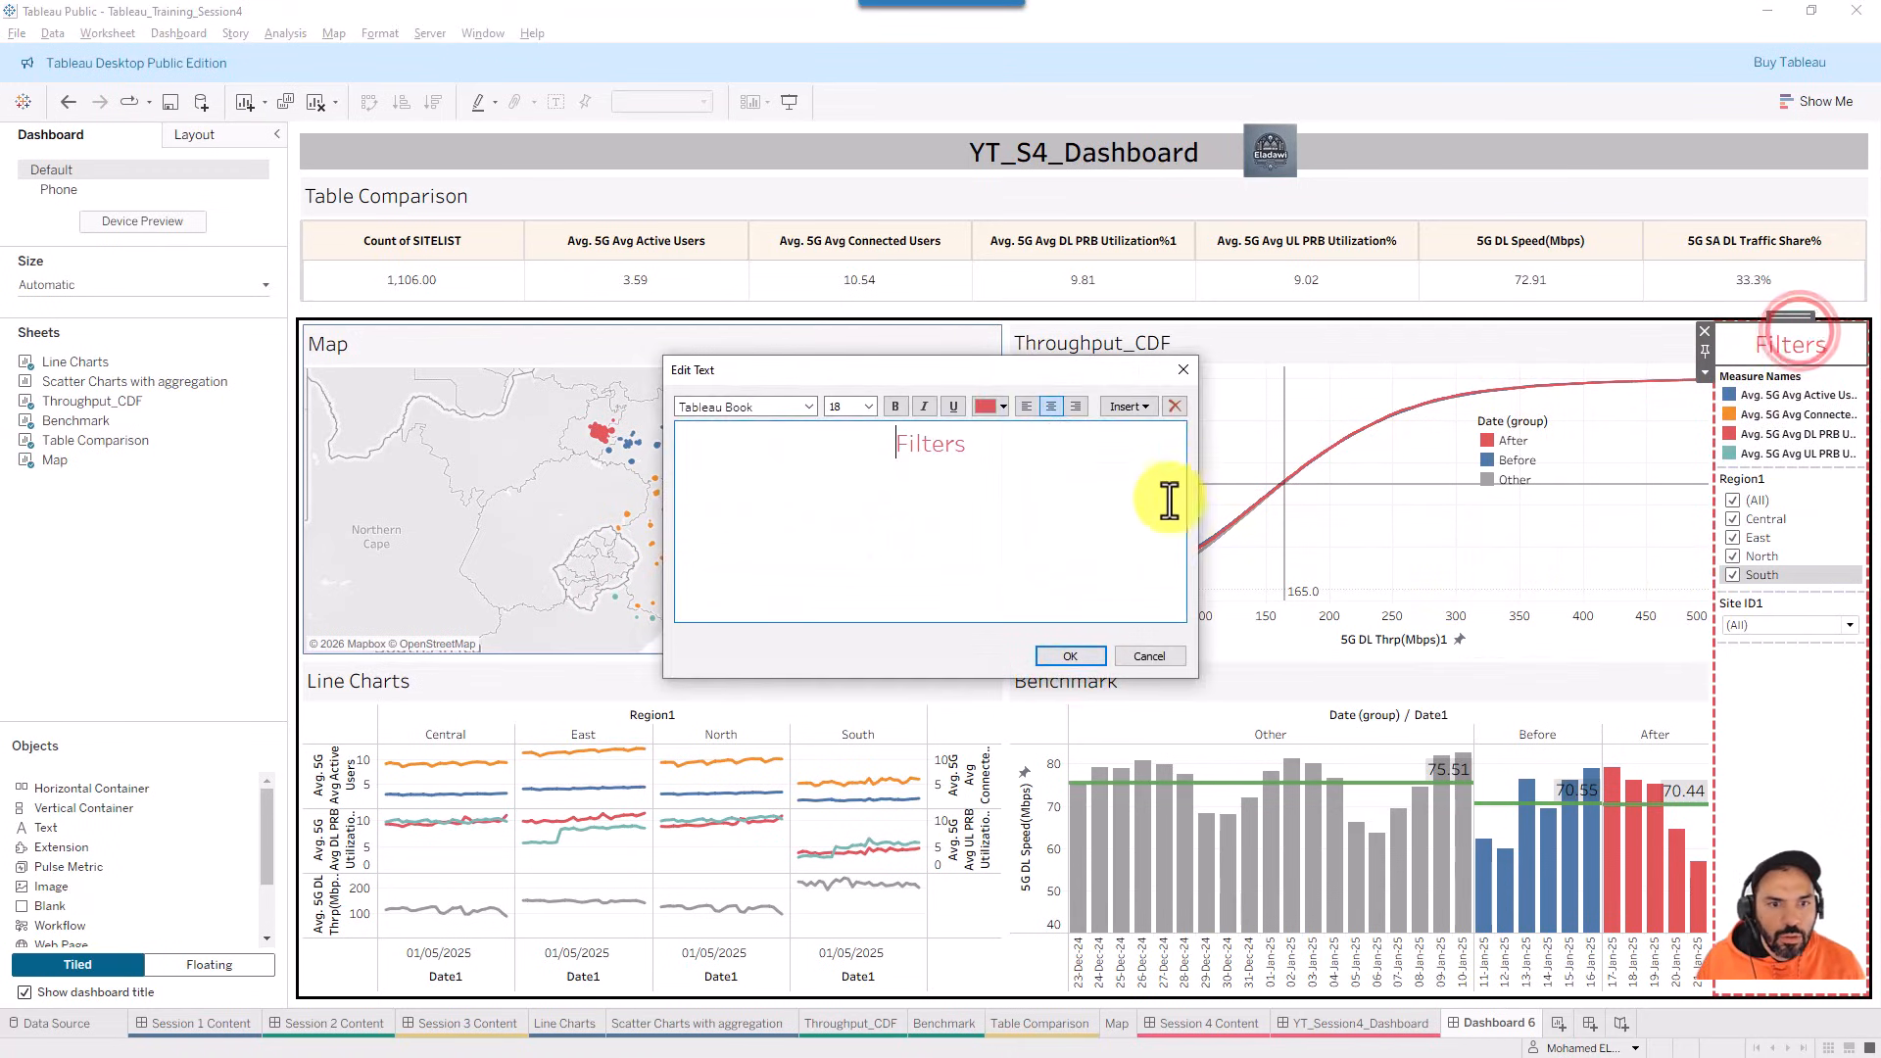
click(897, 397)
click(1062, 650)
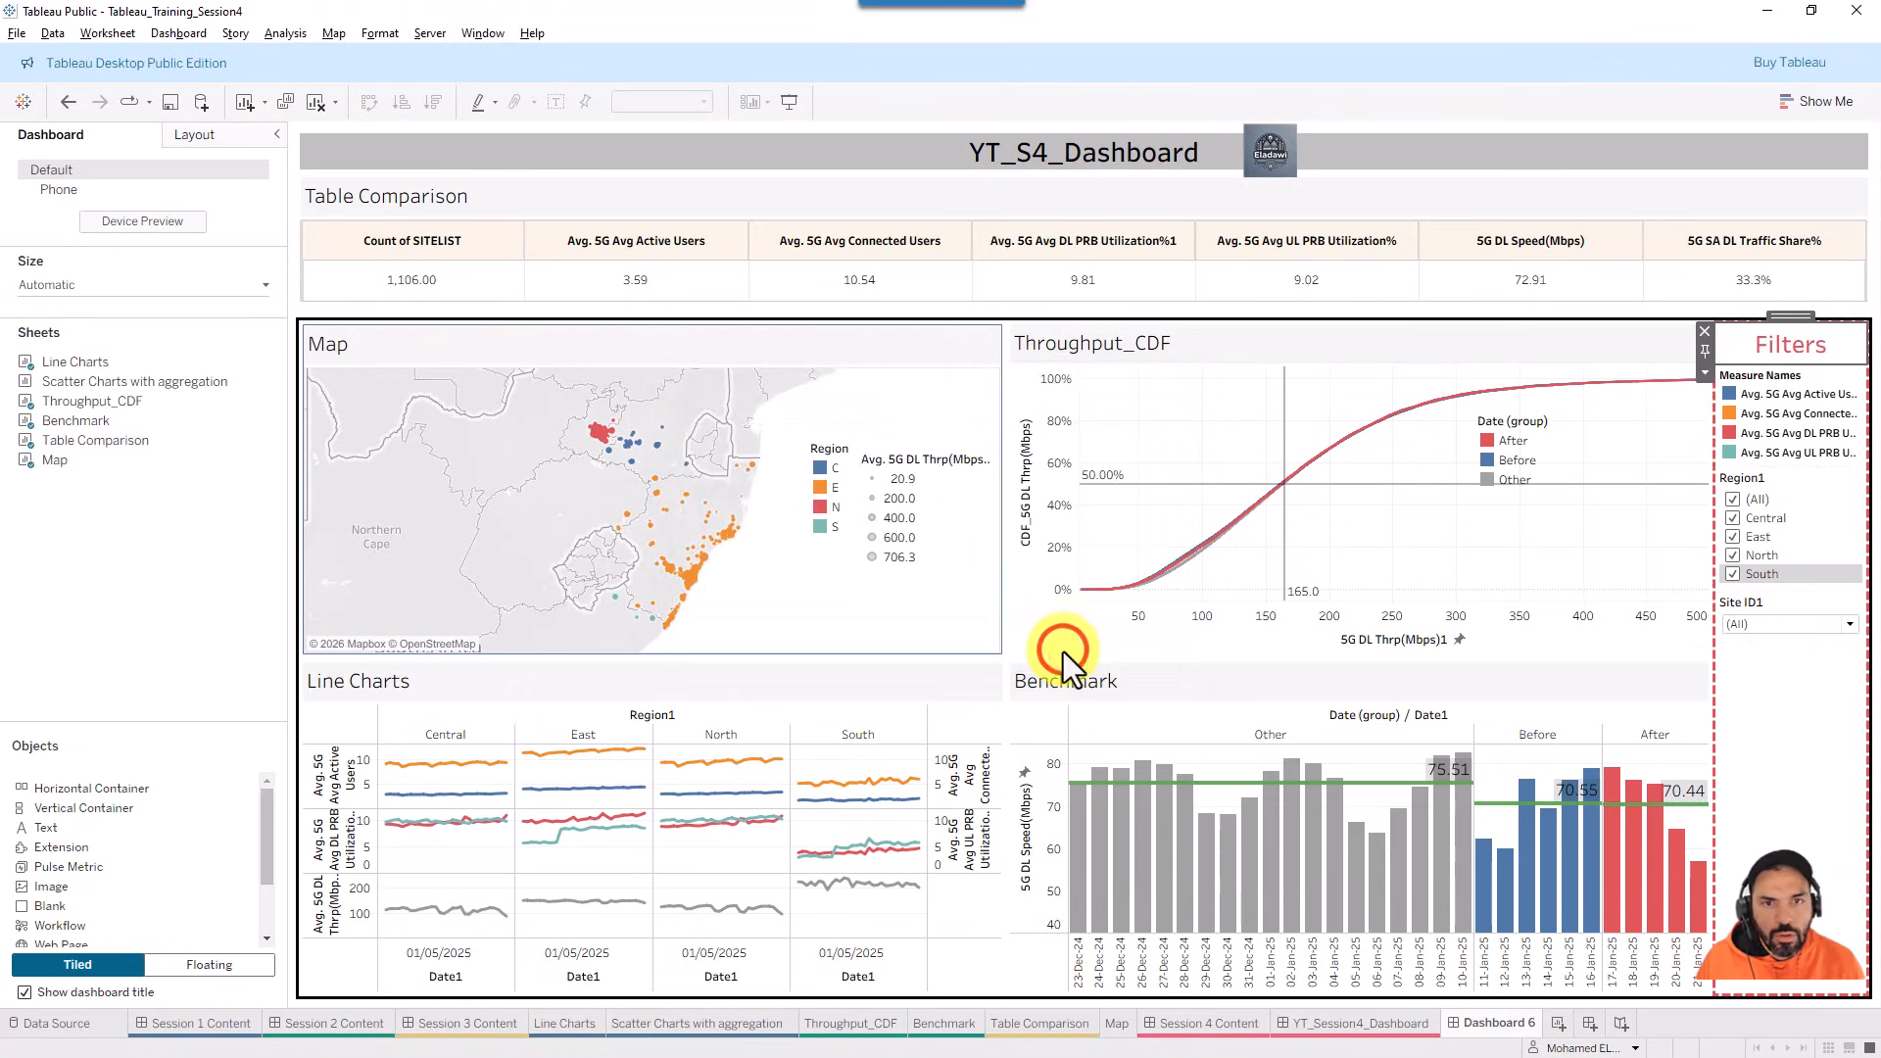
click(1769, 737)
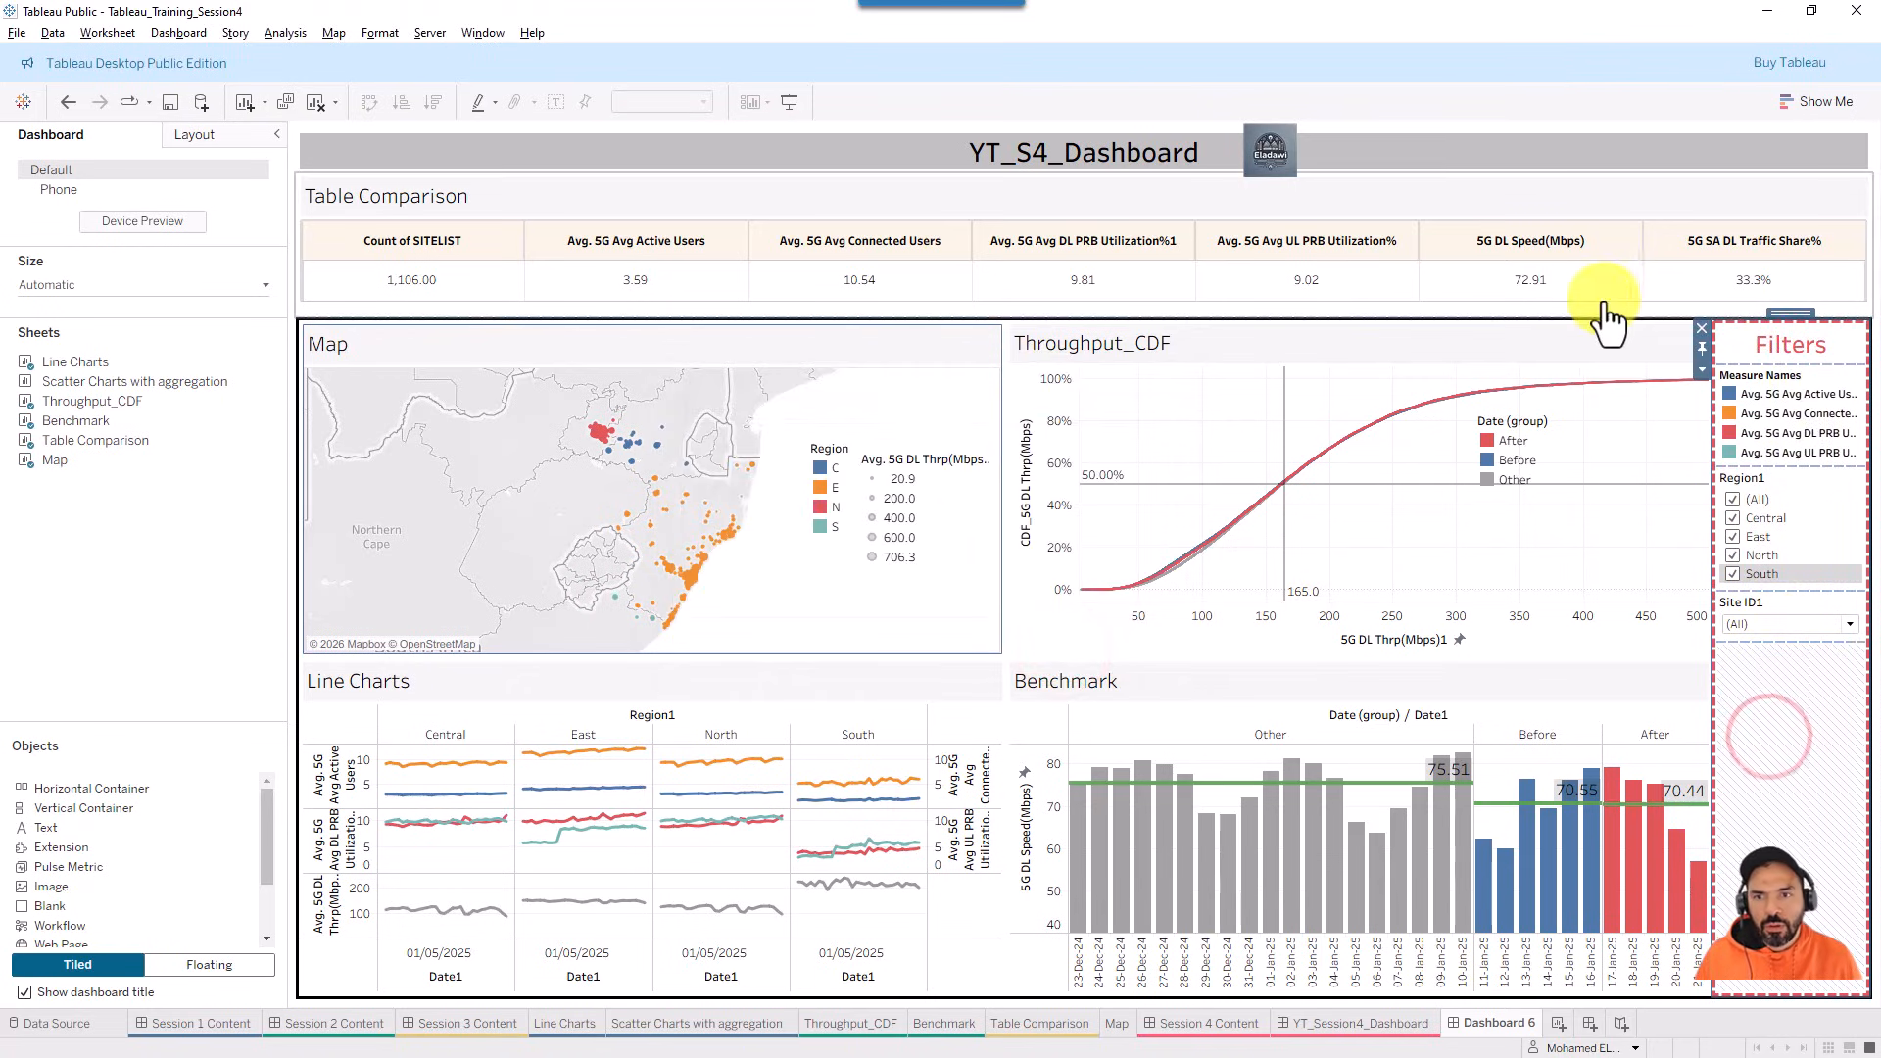
- Give the Filters text object a thin solid black border, matching the heading on YT_Session4_Dashboard
click(1332, 1024)
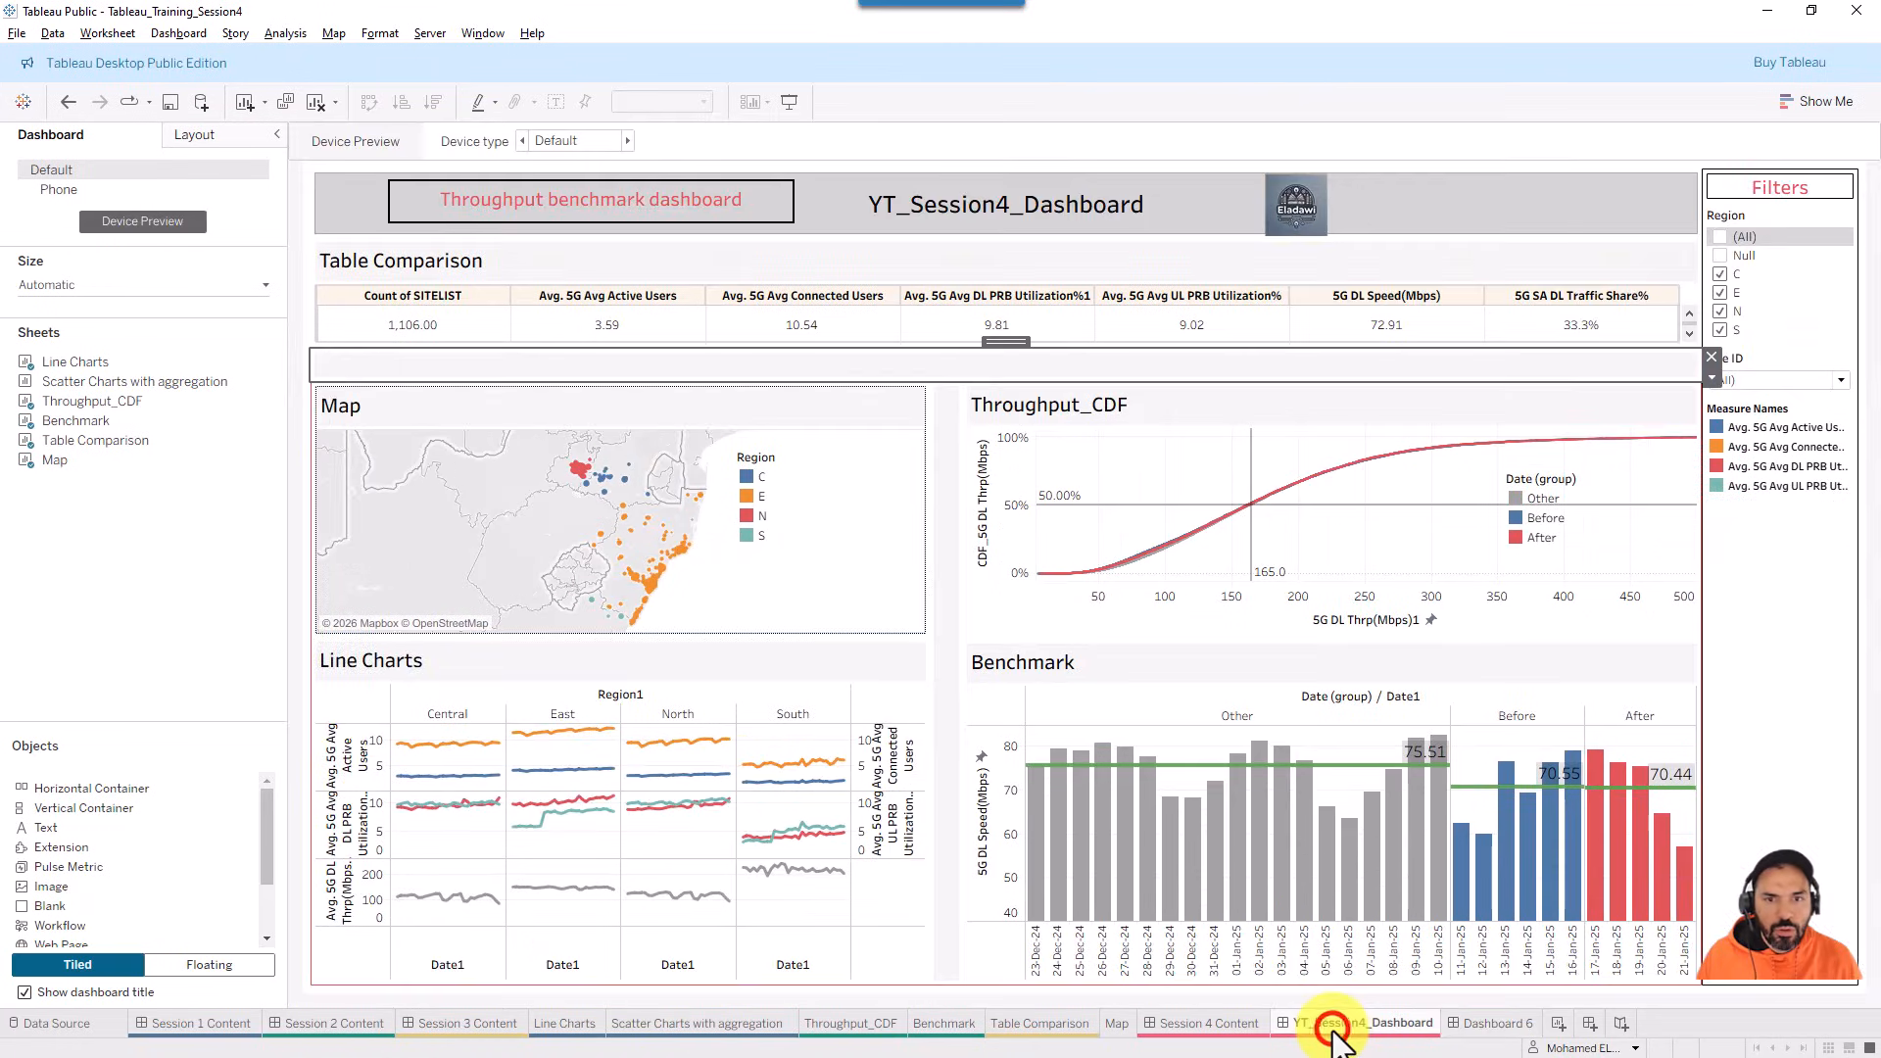
click(1484, 1023)
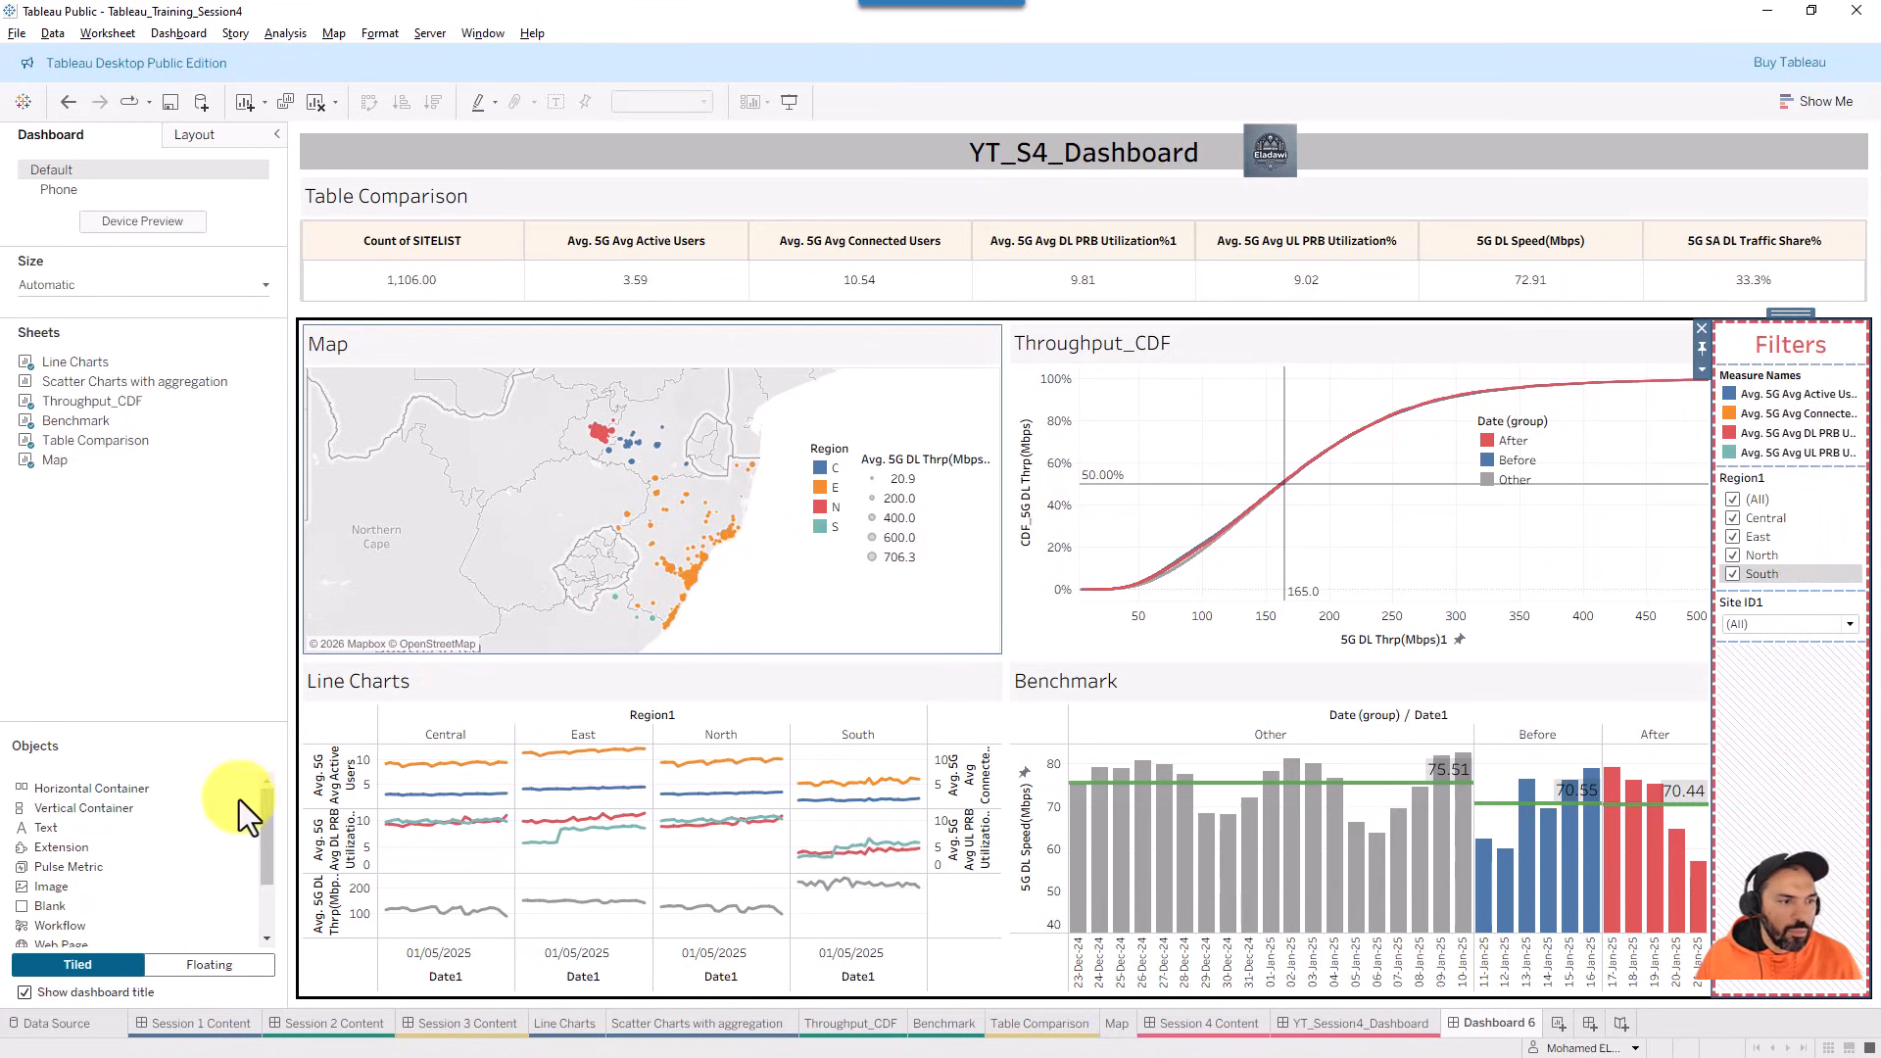
click(210, 144)
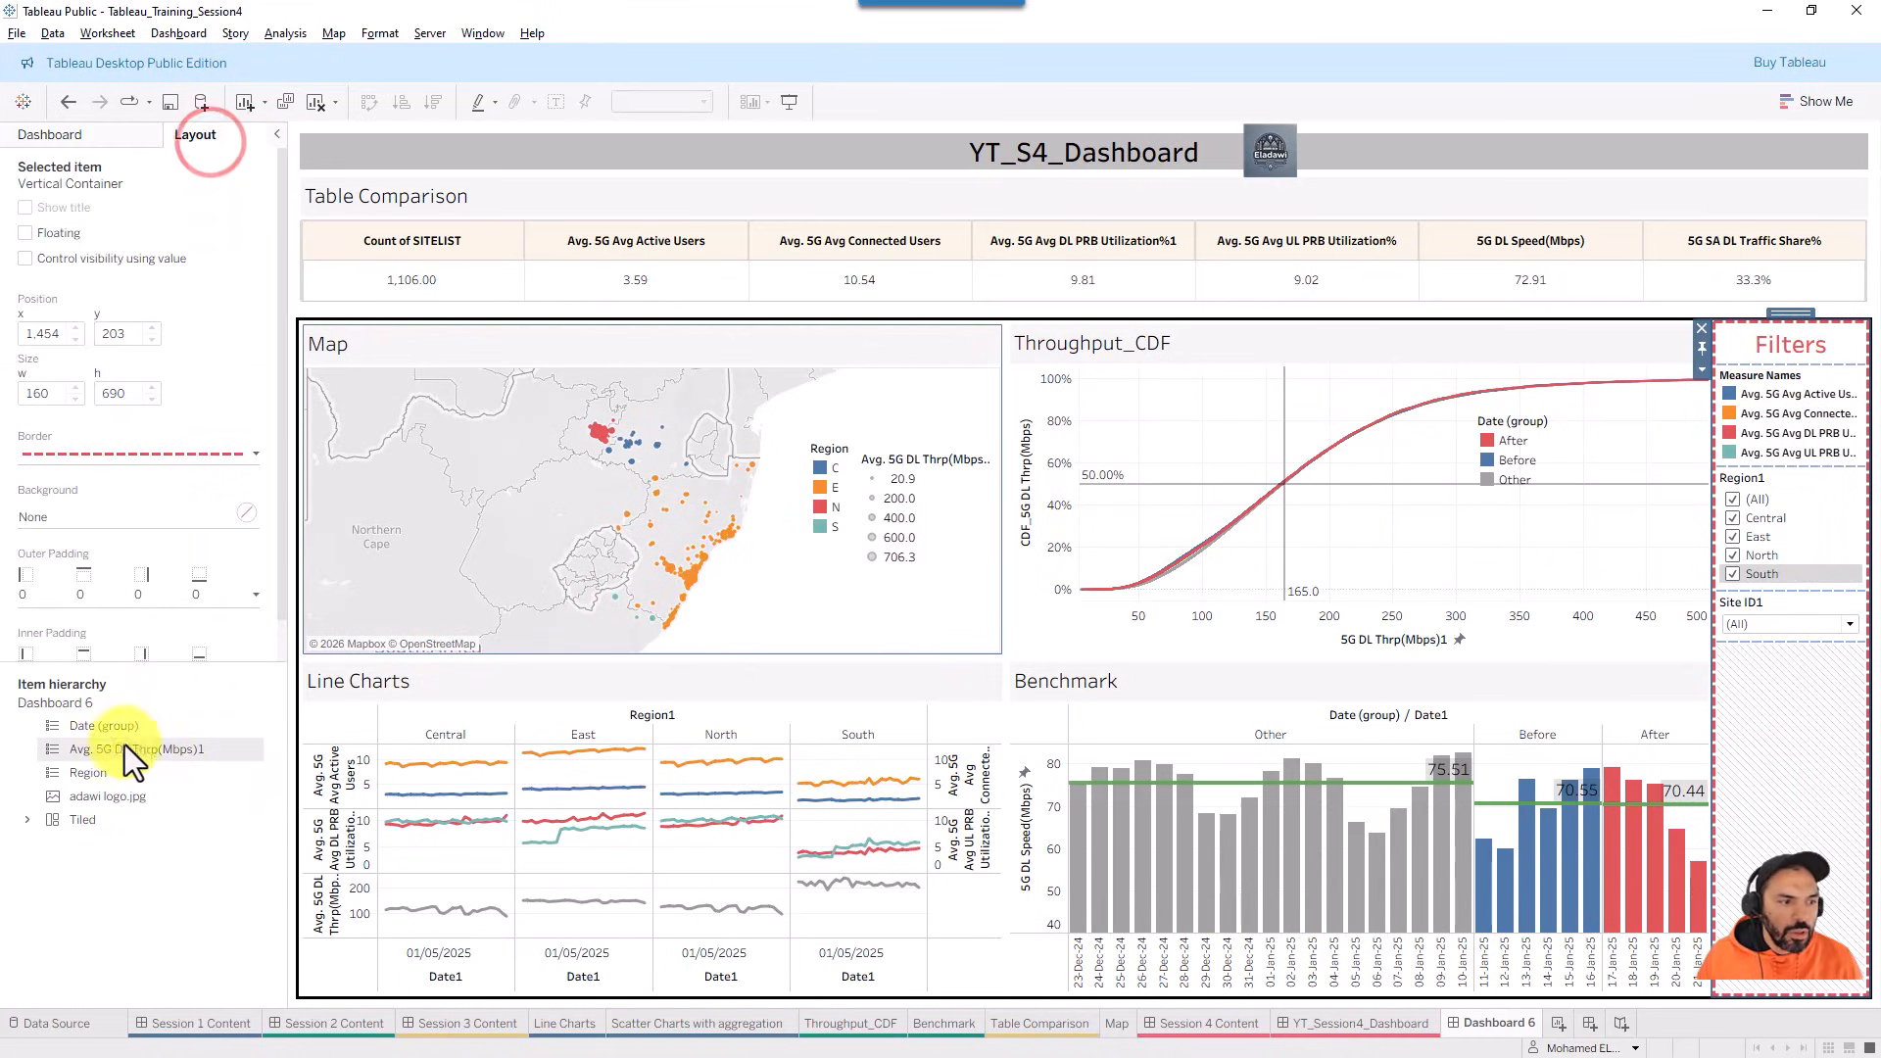
click(28, 819)
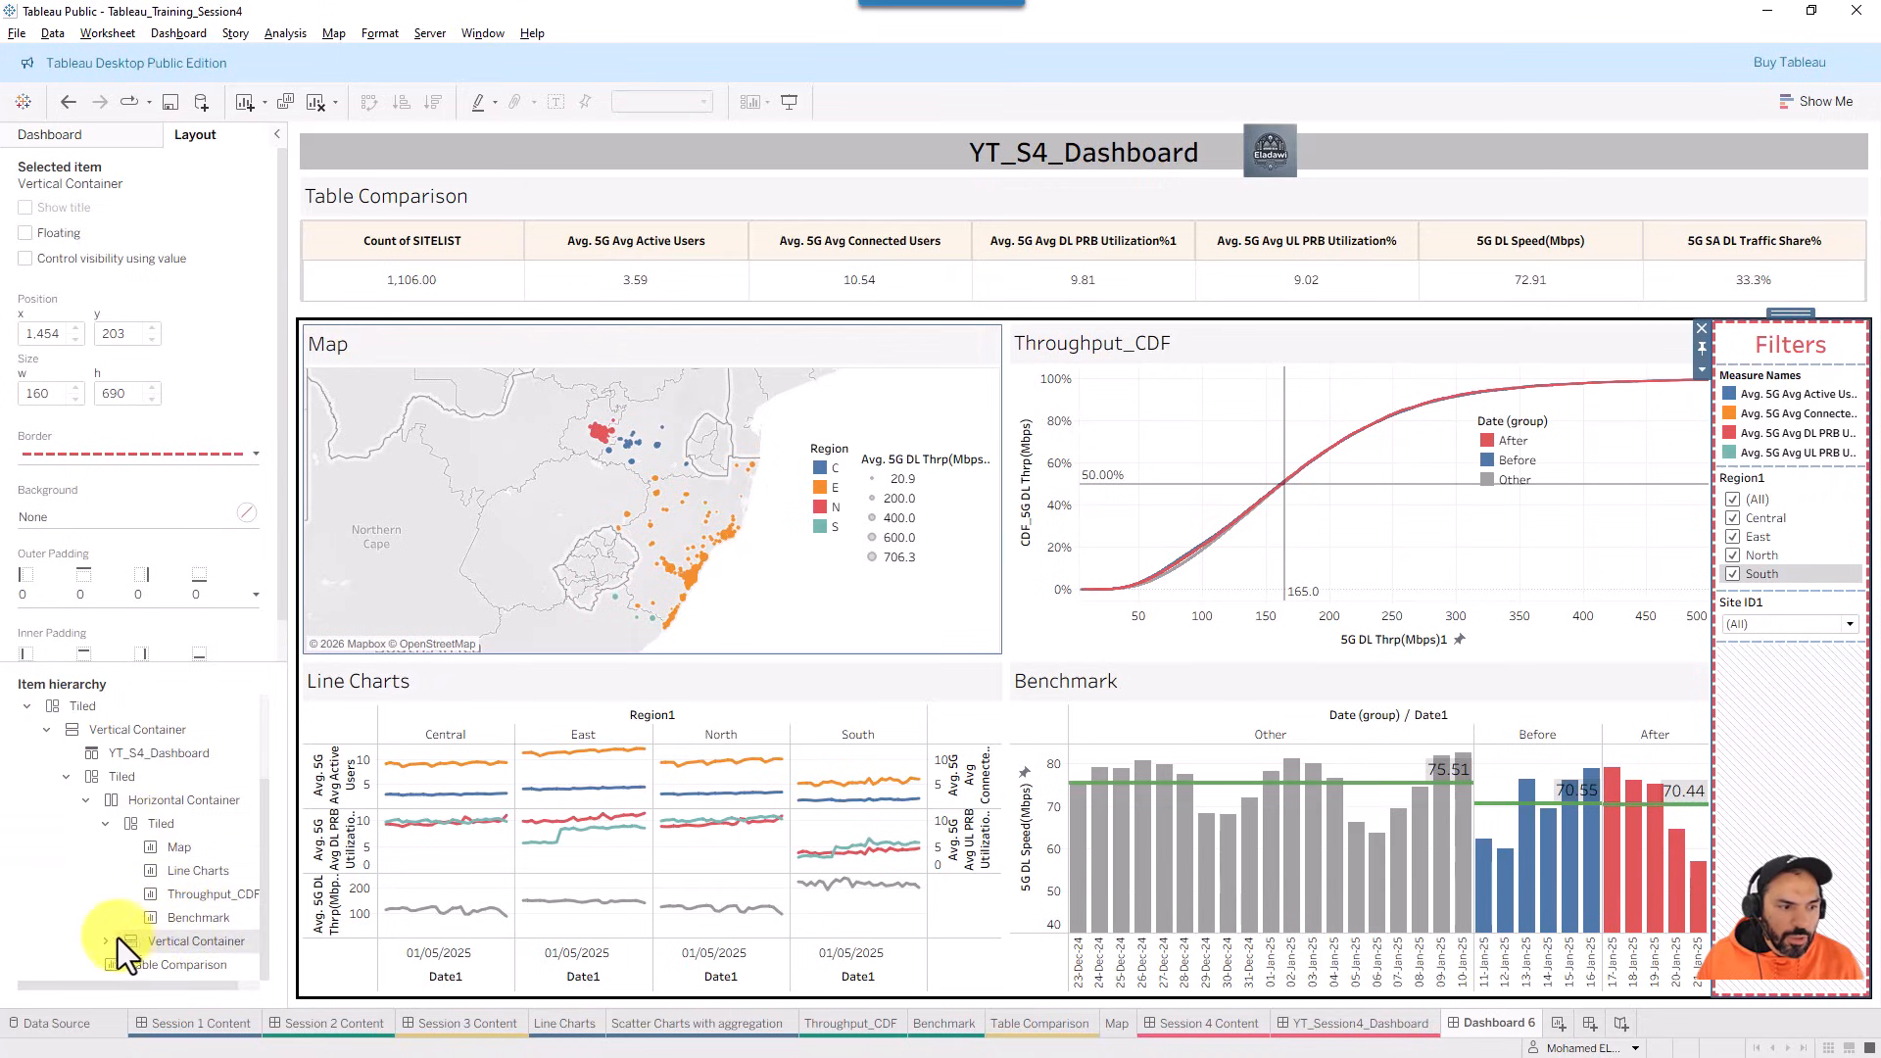
click(108, 938)
click(194, 959)
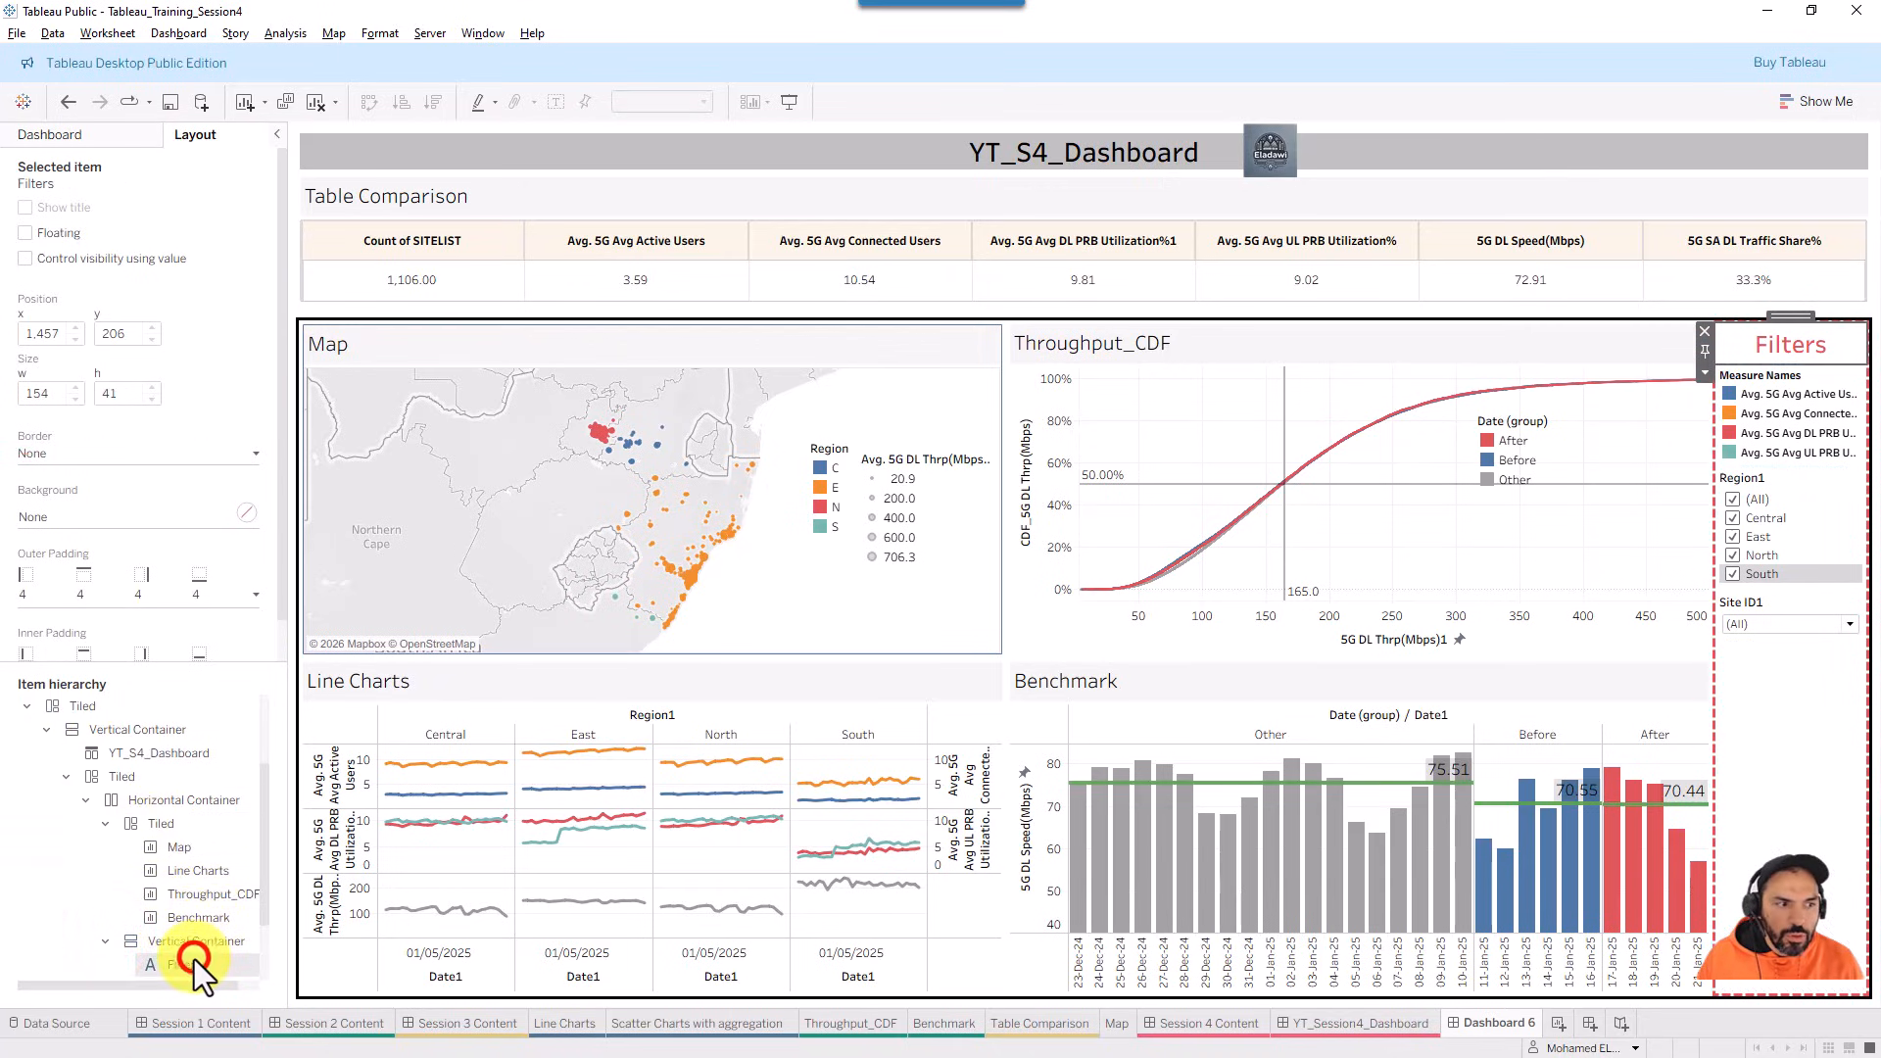
click(54, 451)
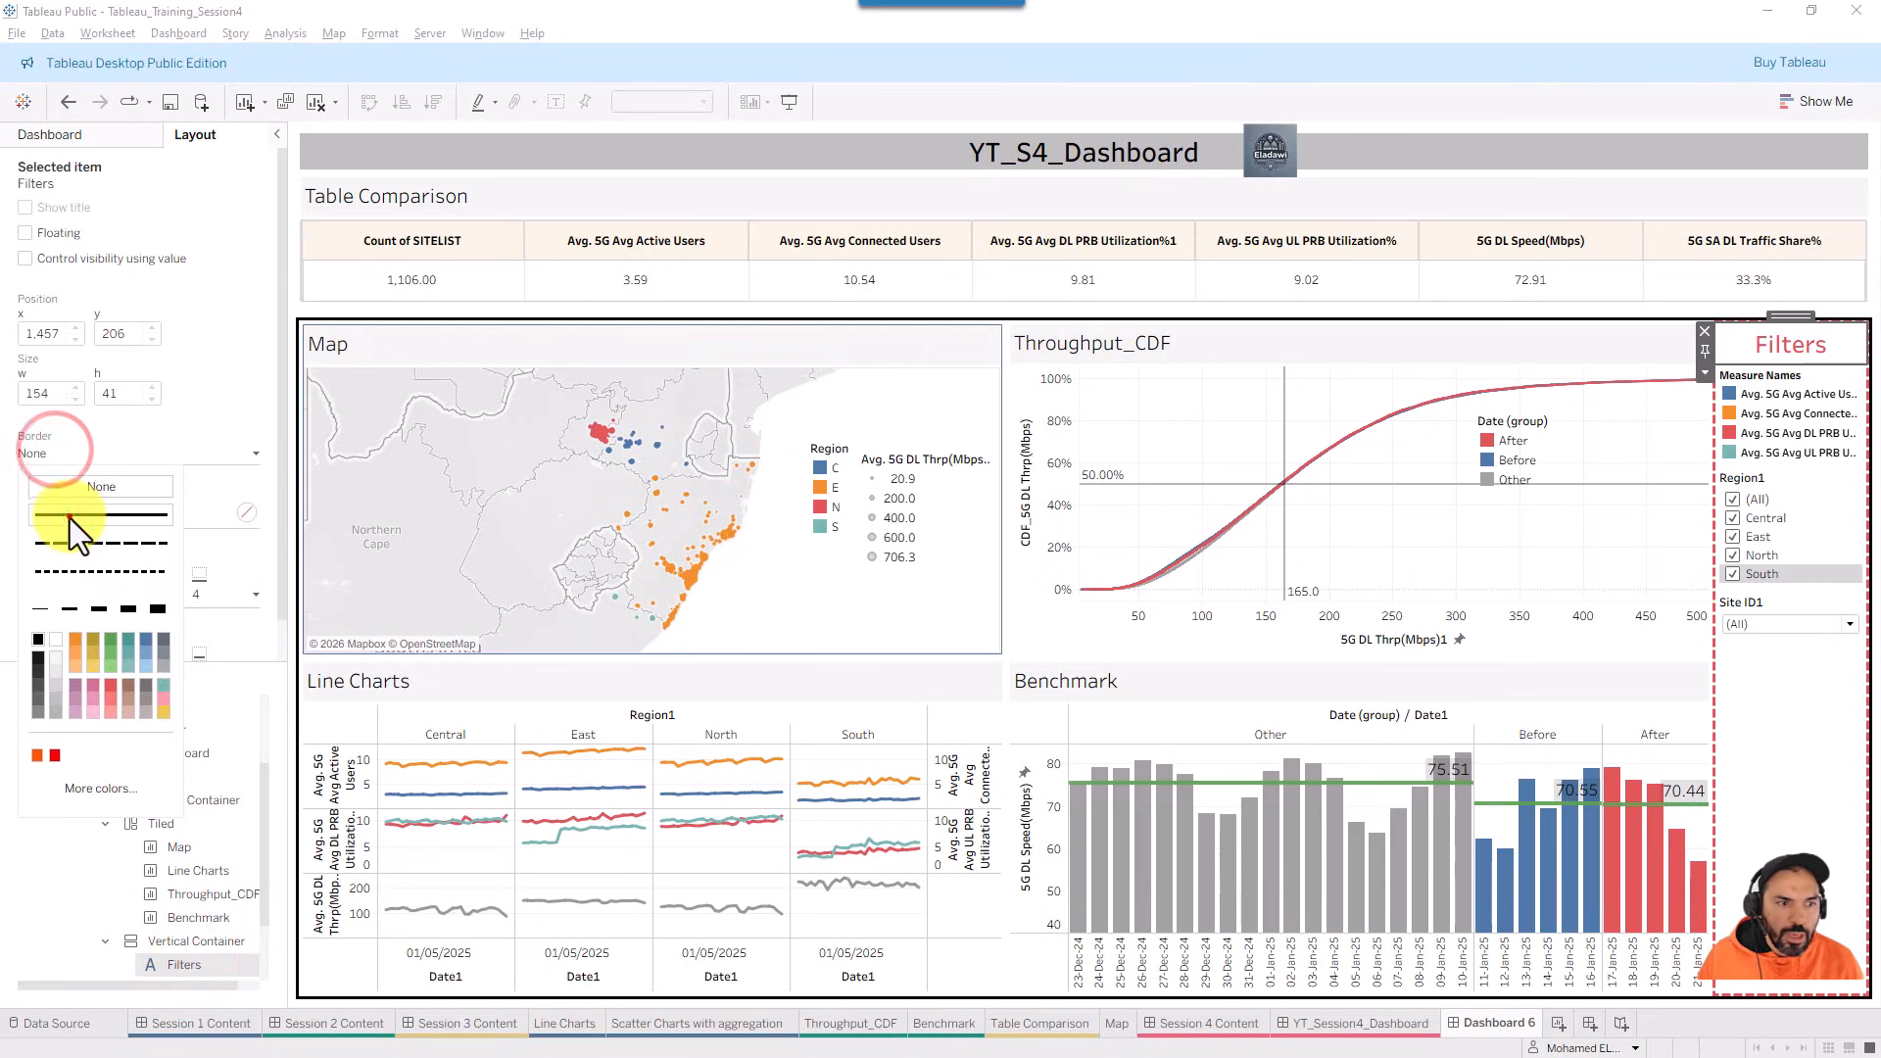
click(69, 516)
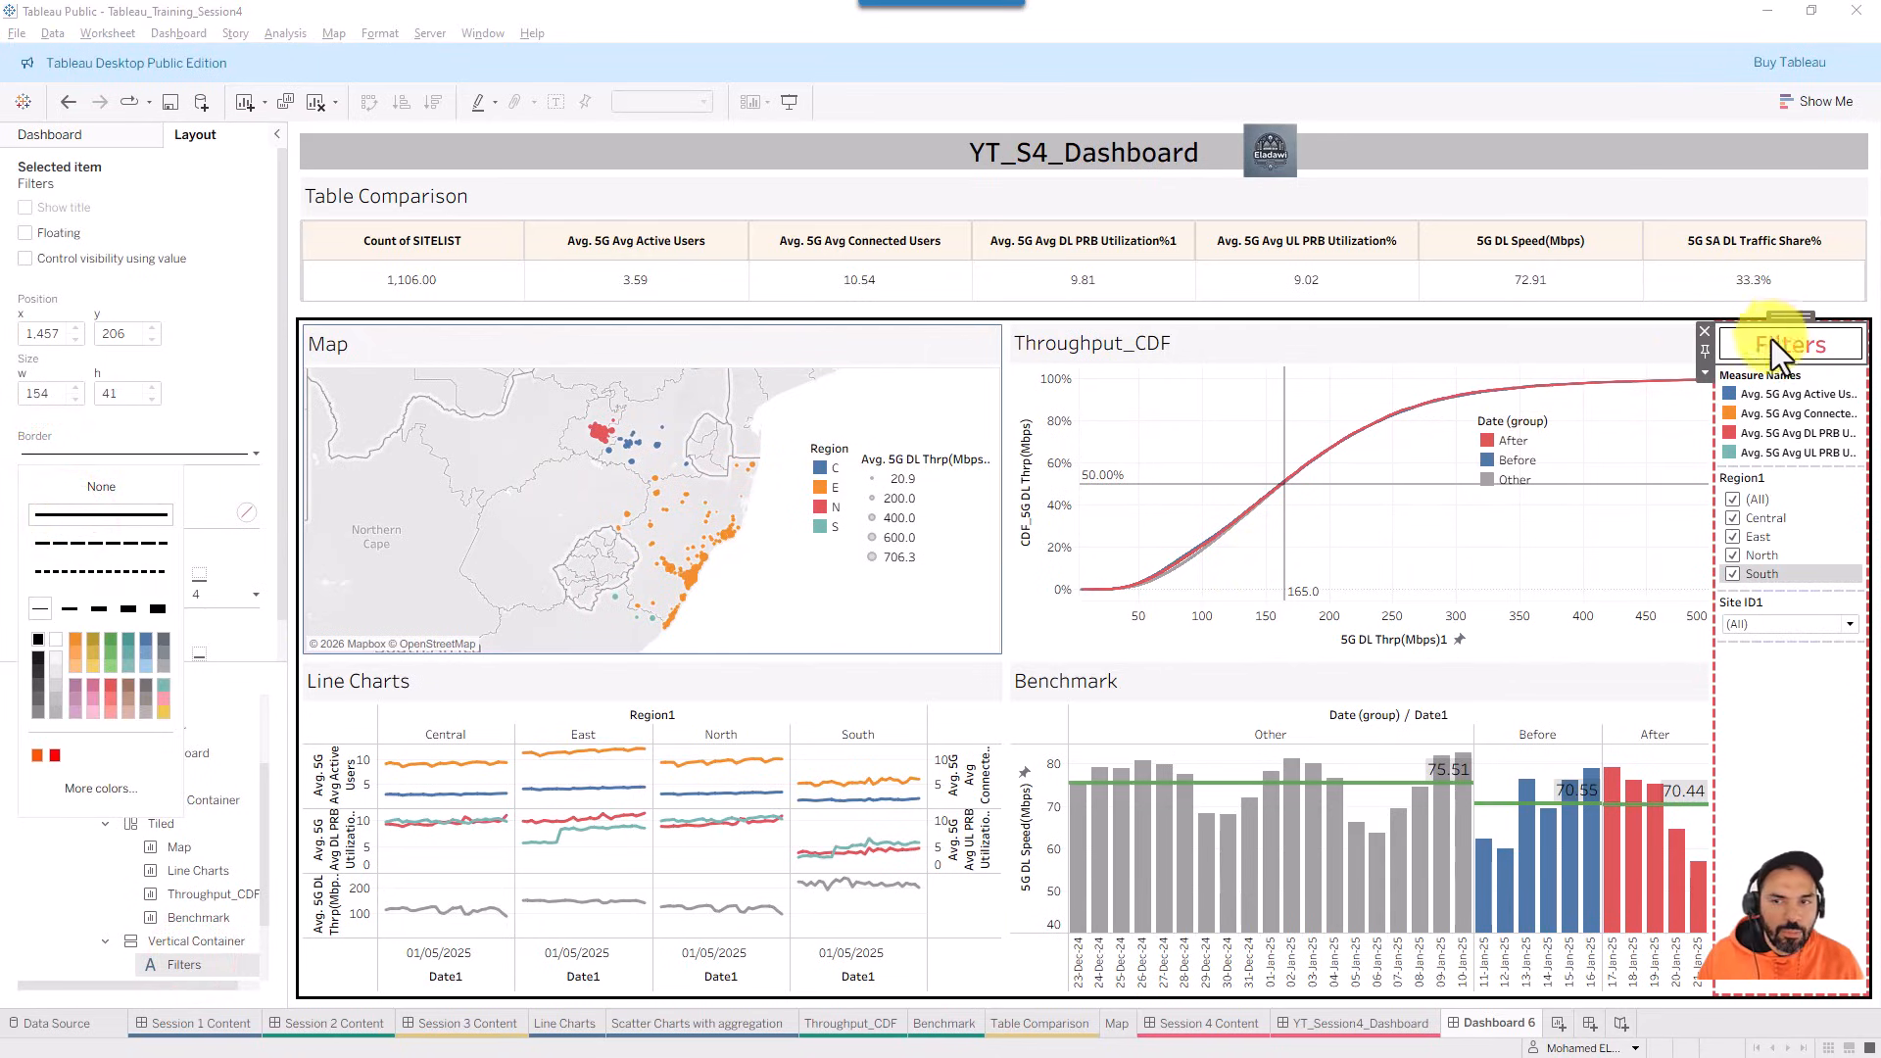
click(106, 145)
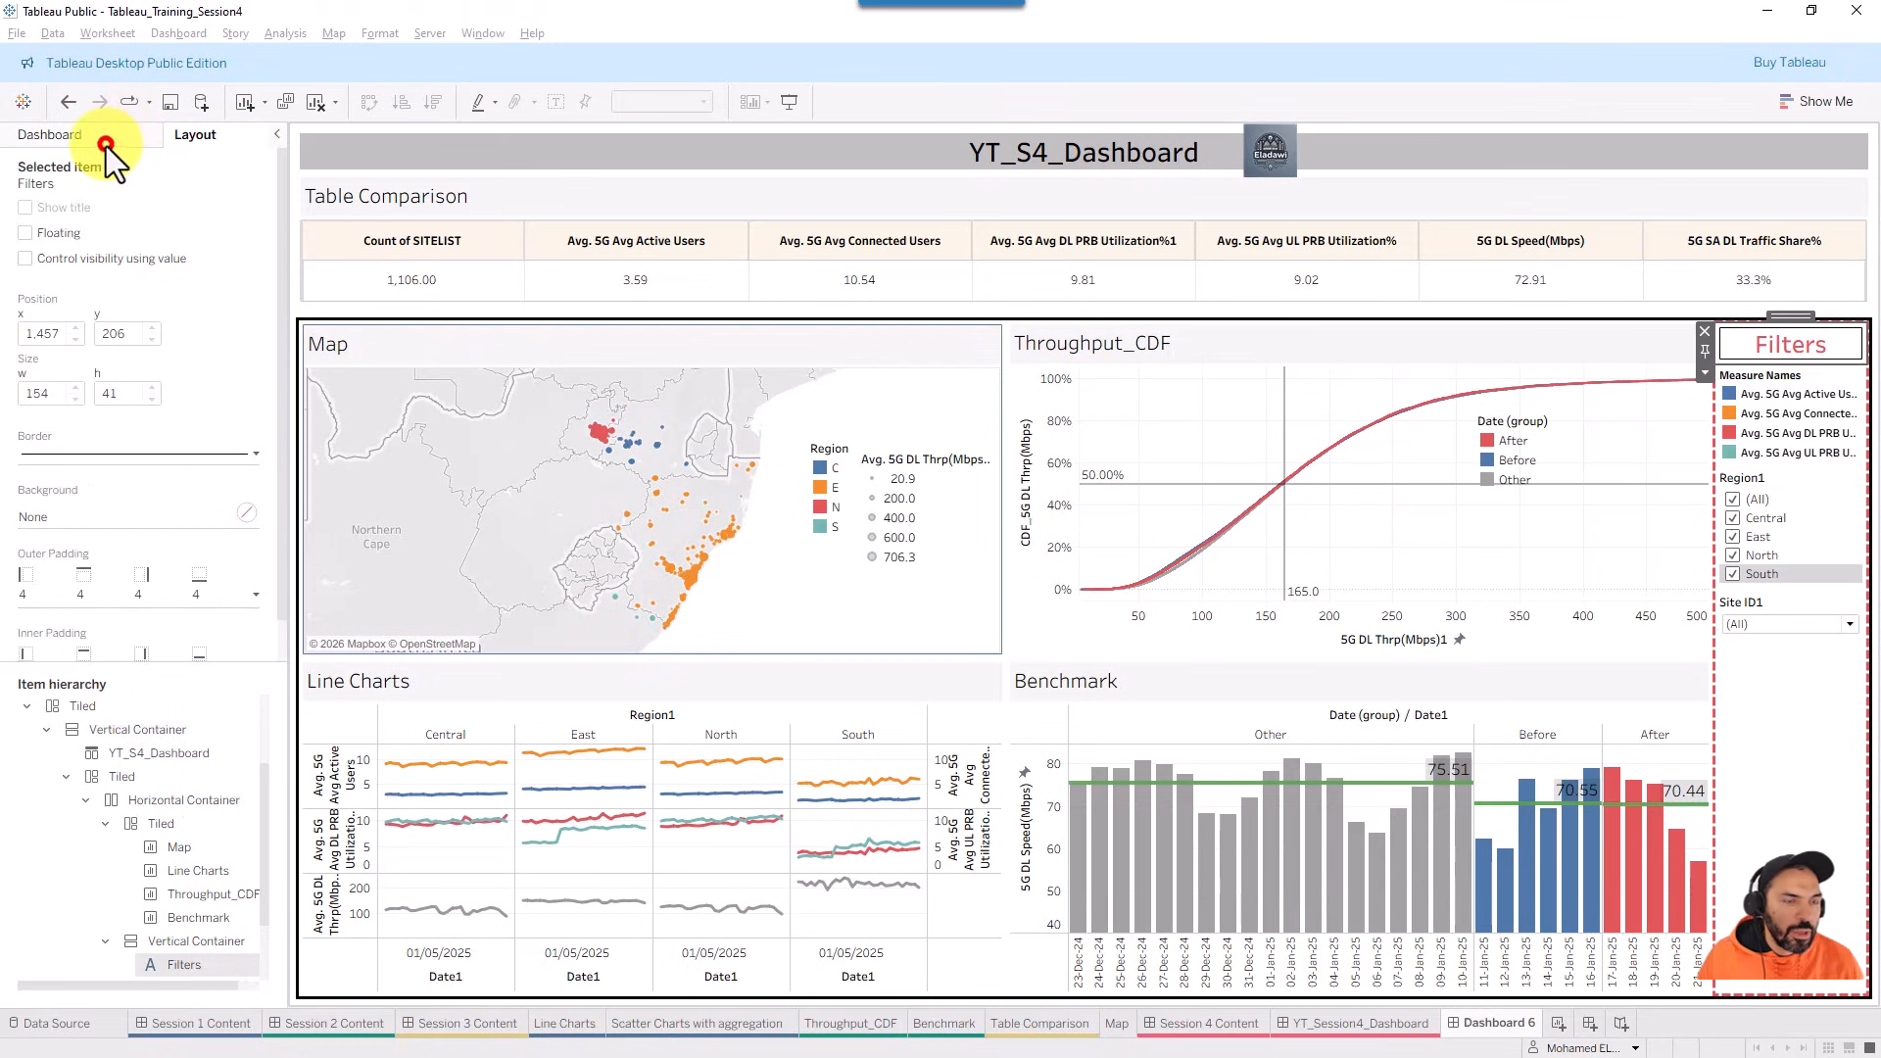
- Add a floating text object reading "Benchmark Template" over the Table Comparison sheet on Dashboard 6
click(791, 314)
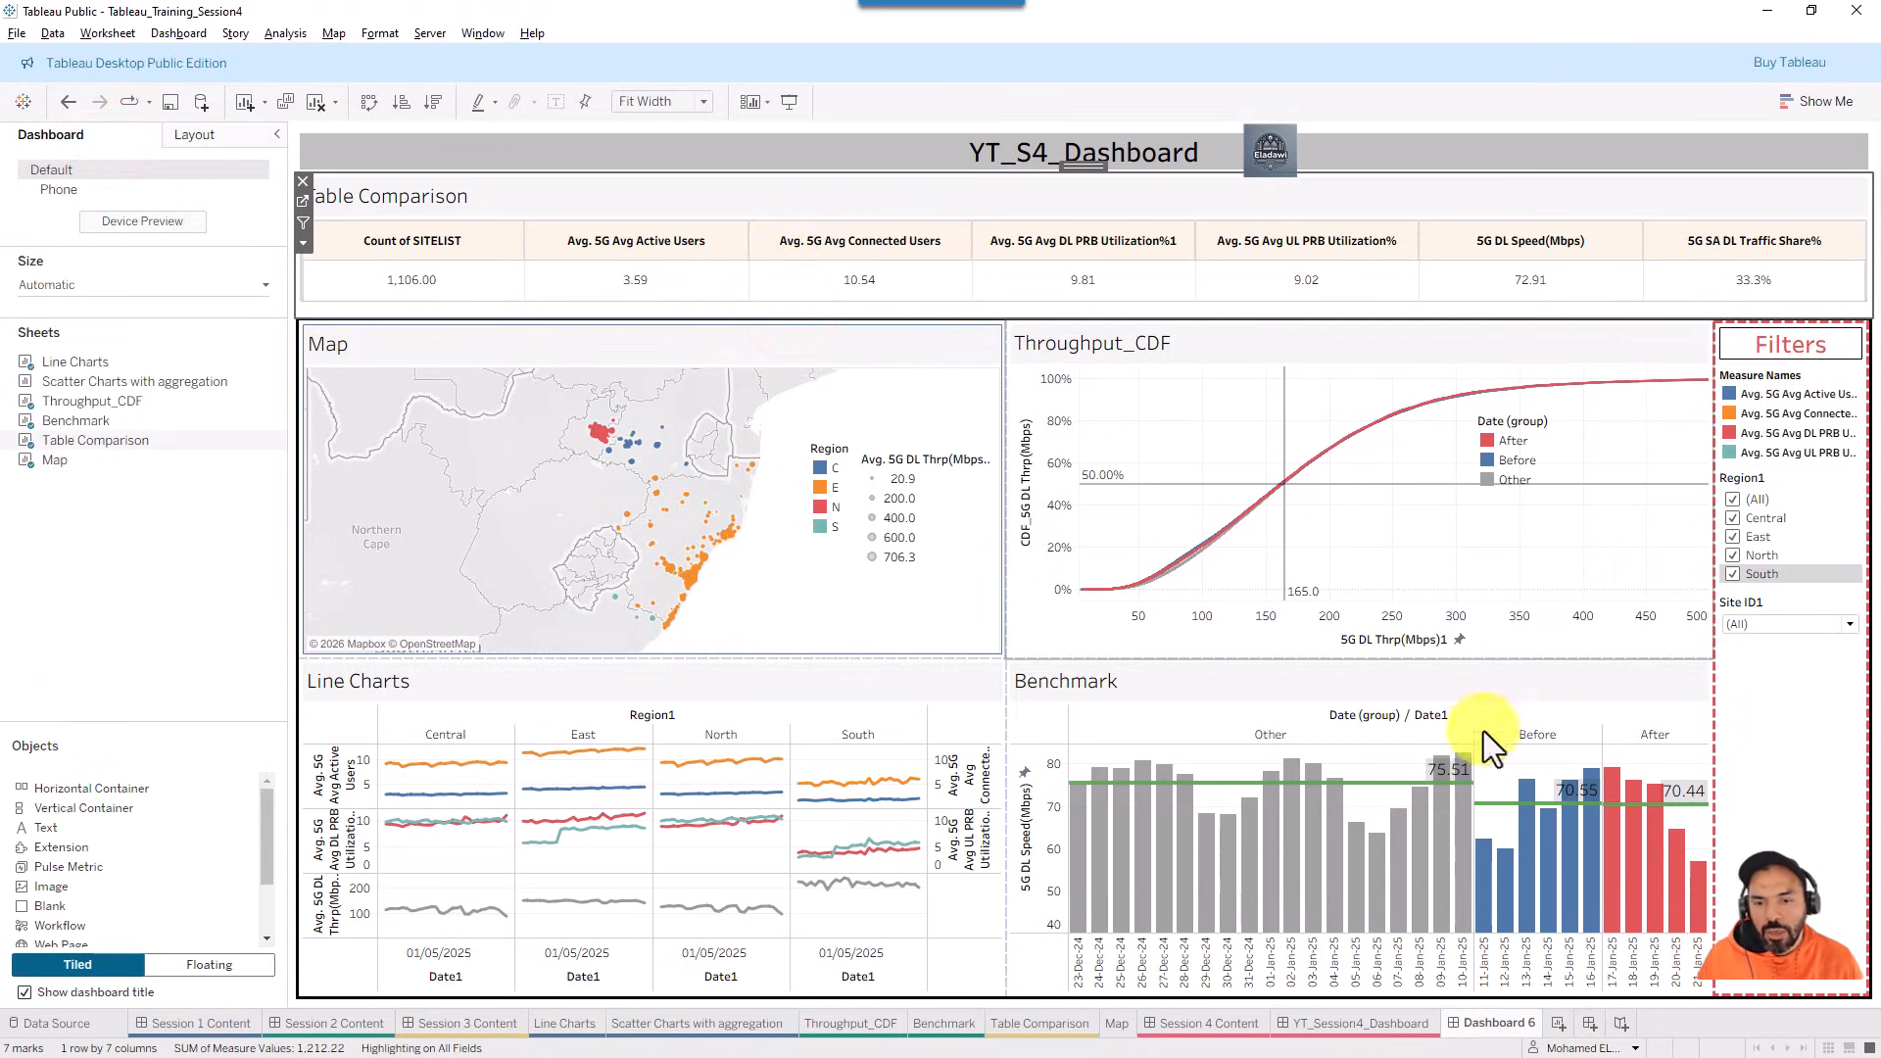
click(1344, 1029)
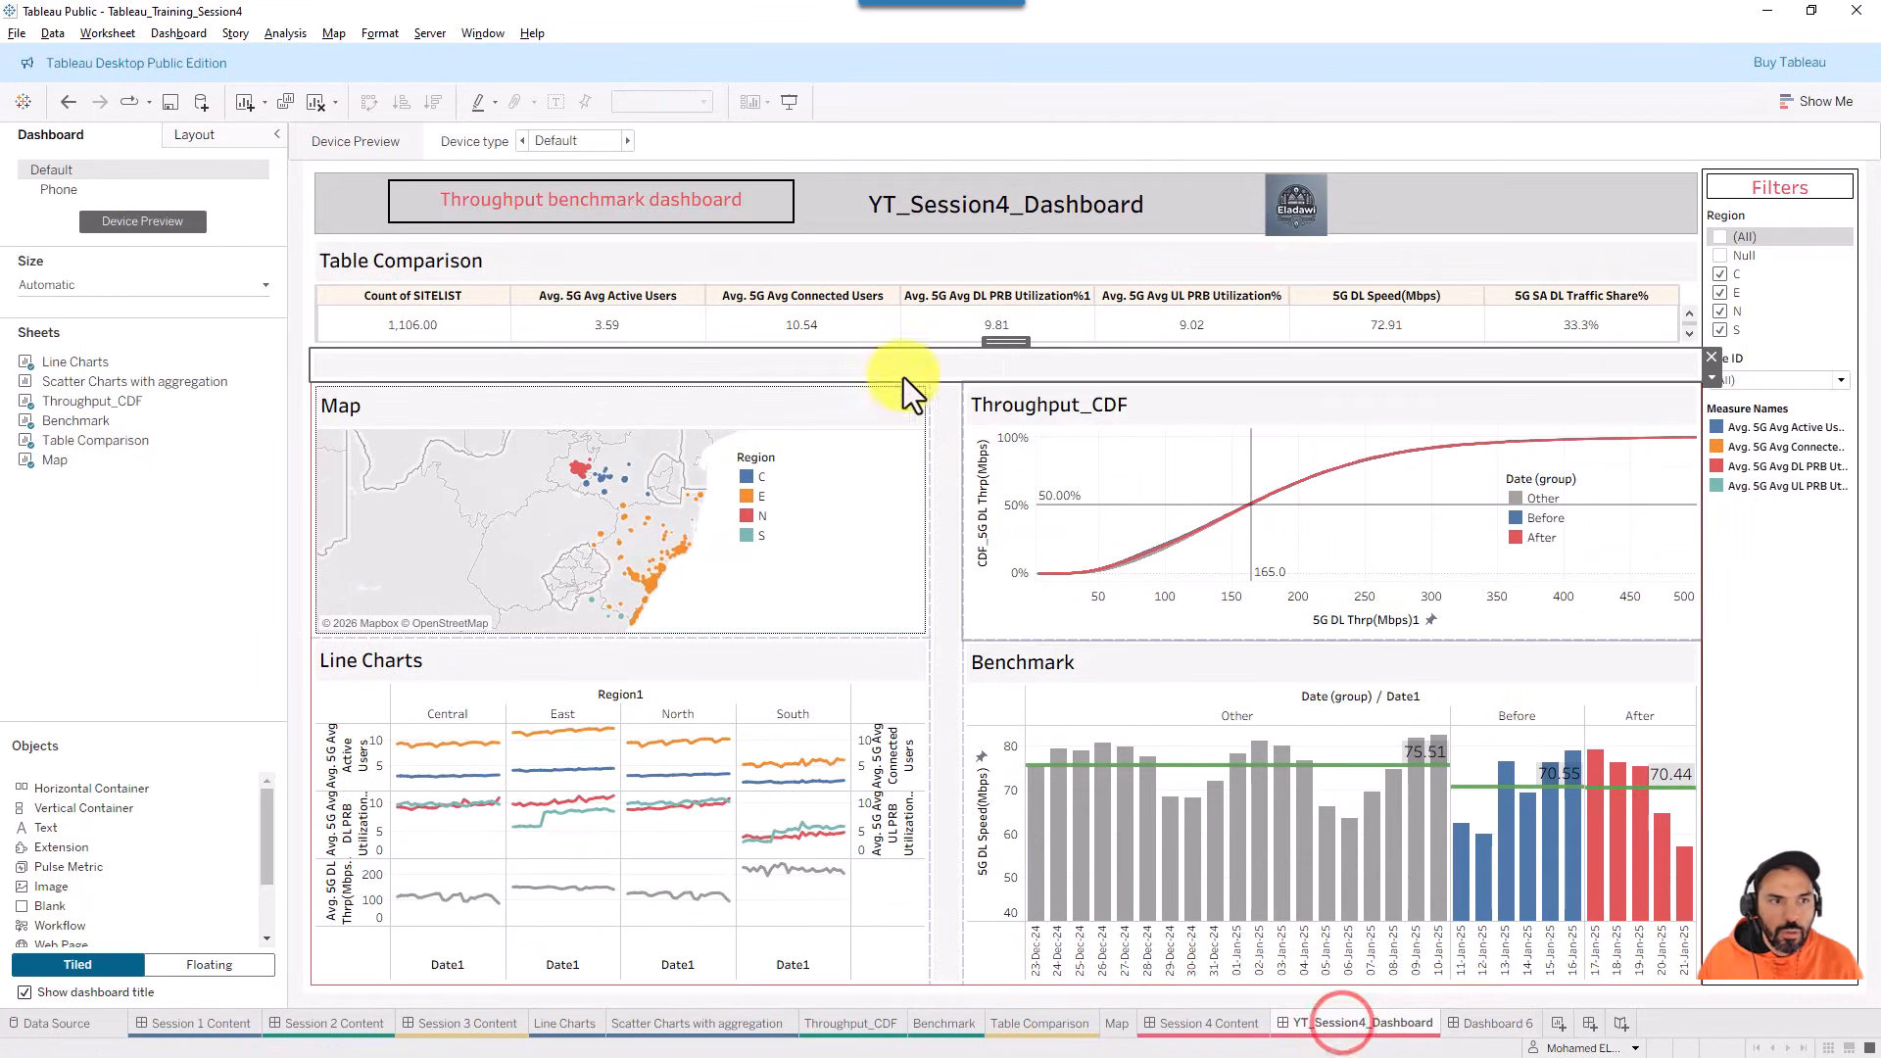
click(1494, 1024)
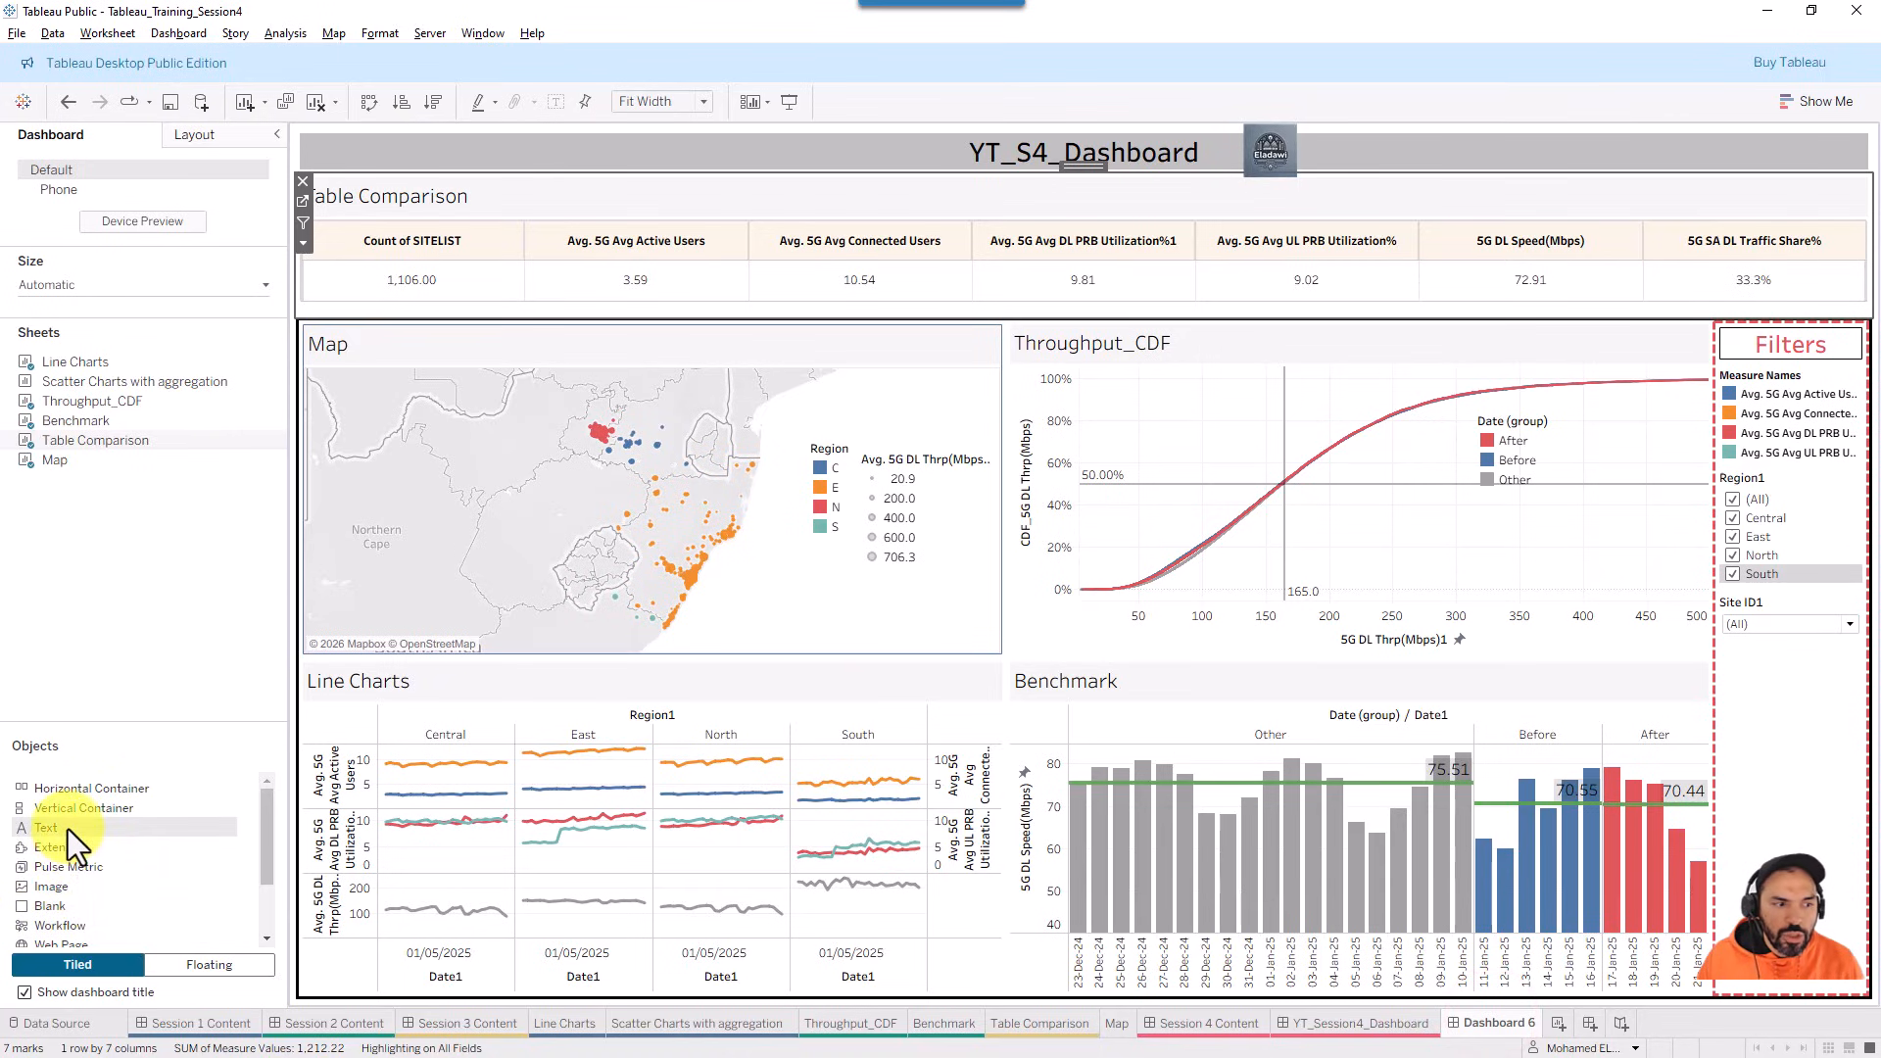
drag(68, 828, 632, 235)
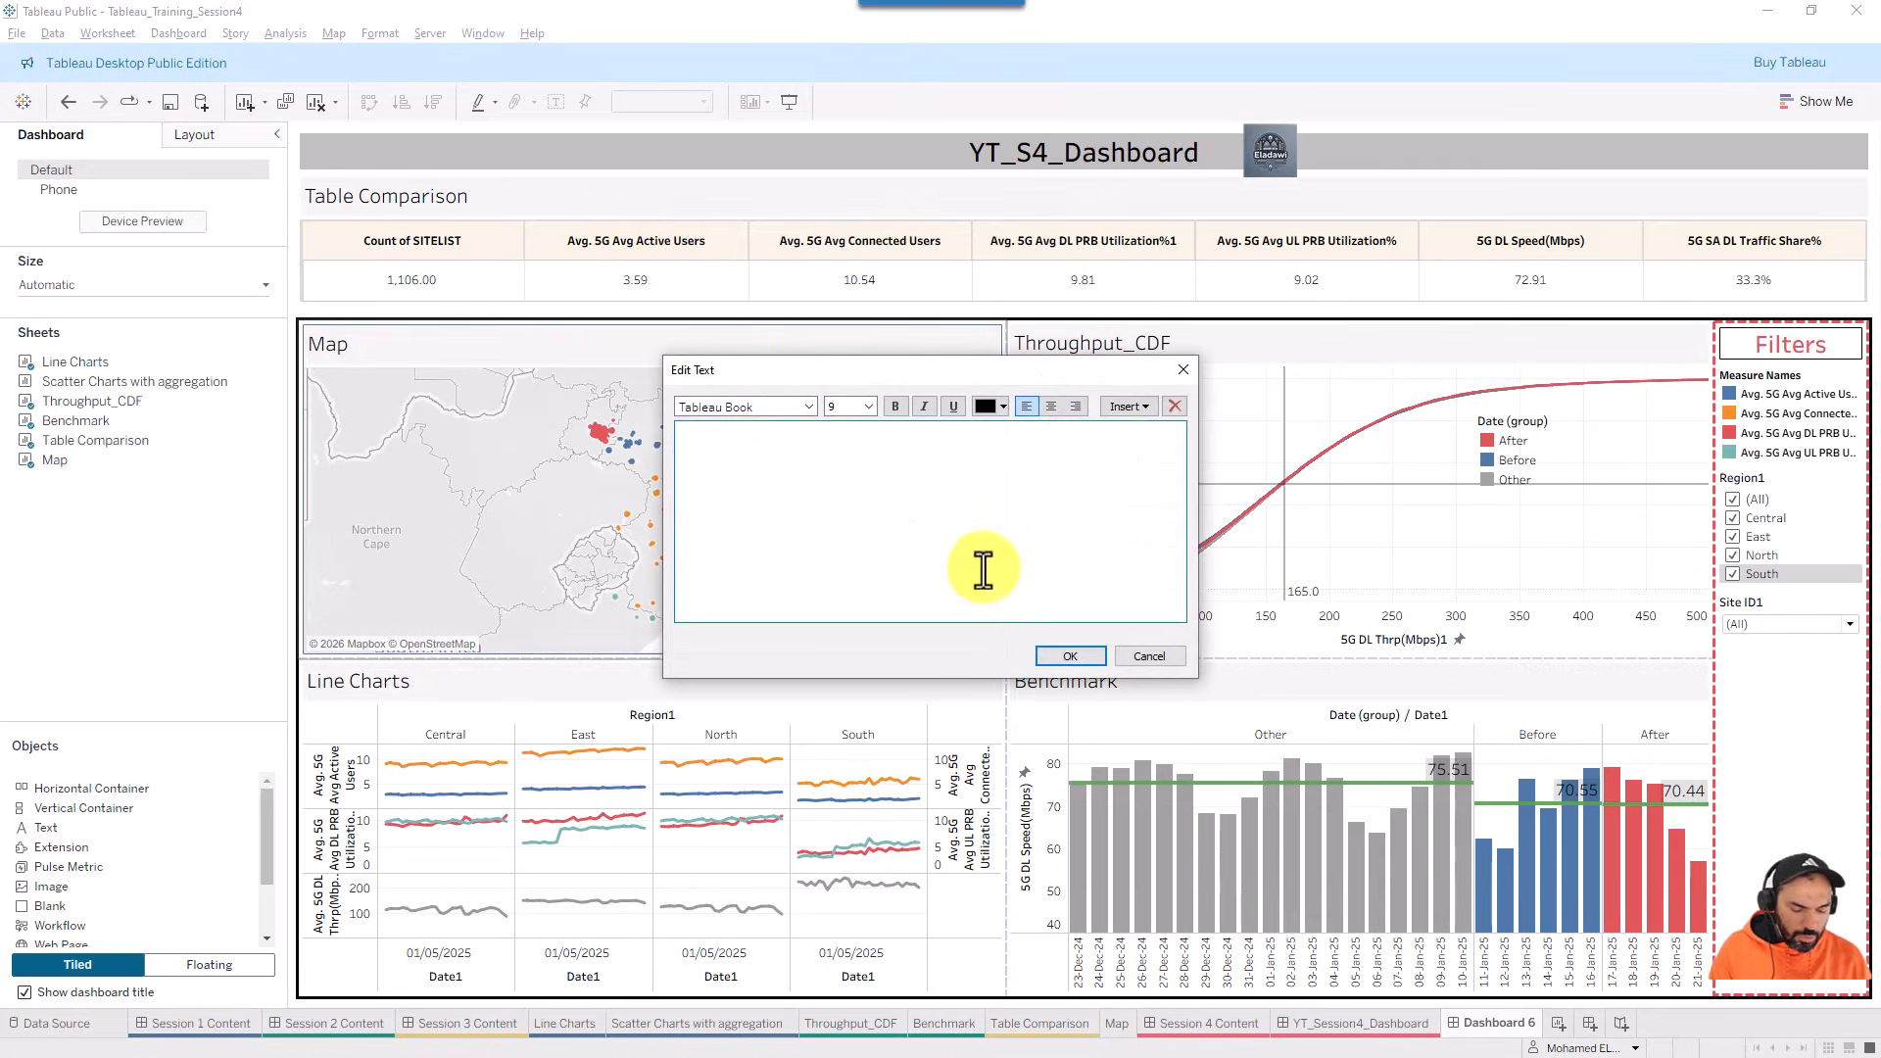
text(B)
key(Caps_Lock)
text(enchmark Template)
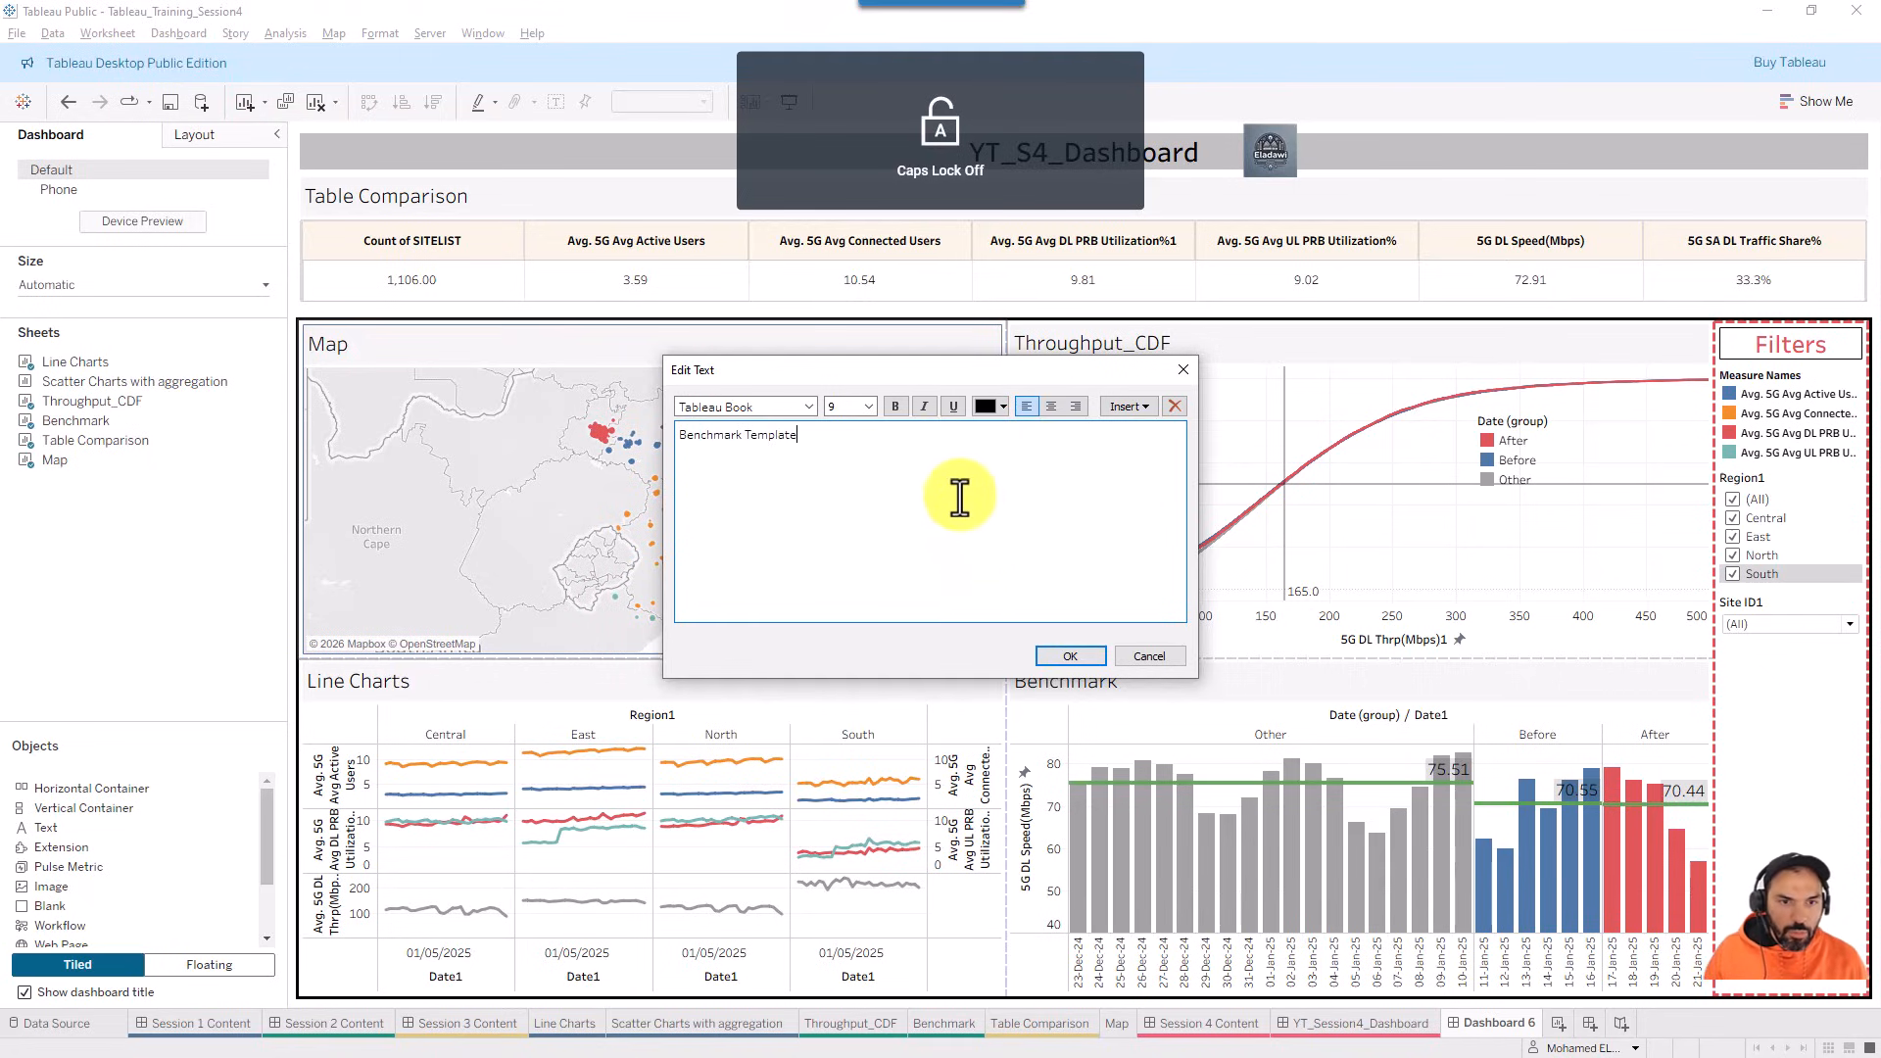
- Format the Benchmark Template text bold, size 18 and red, and place it in the title band before the YT_S4_Dashboard title
key(ctrl+a)
click(897, 405)
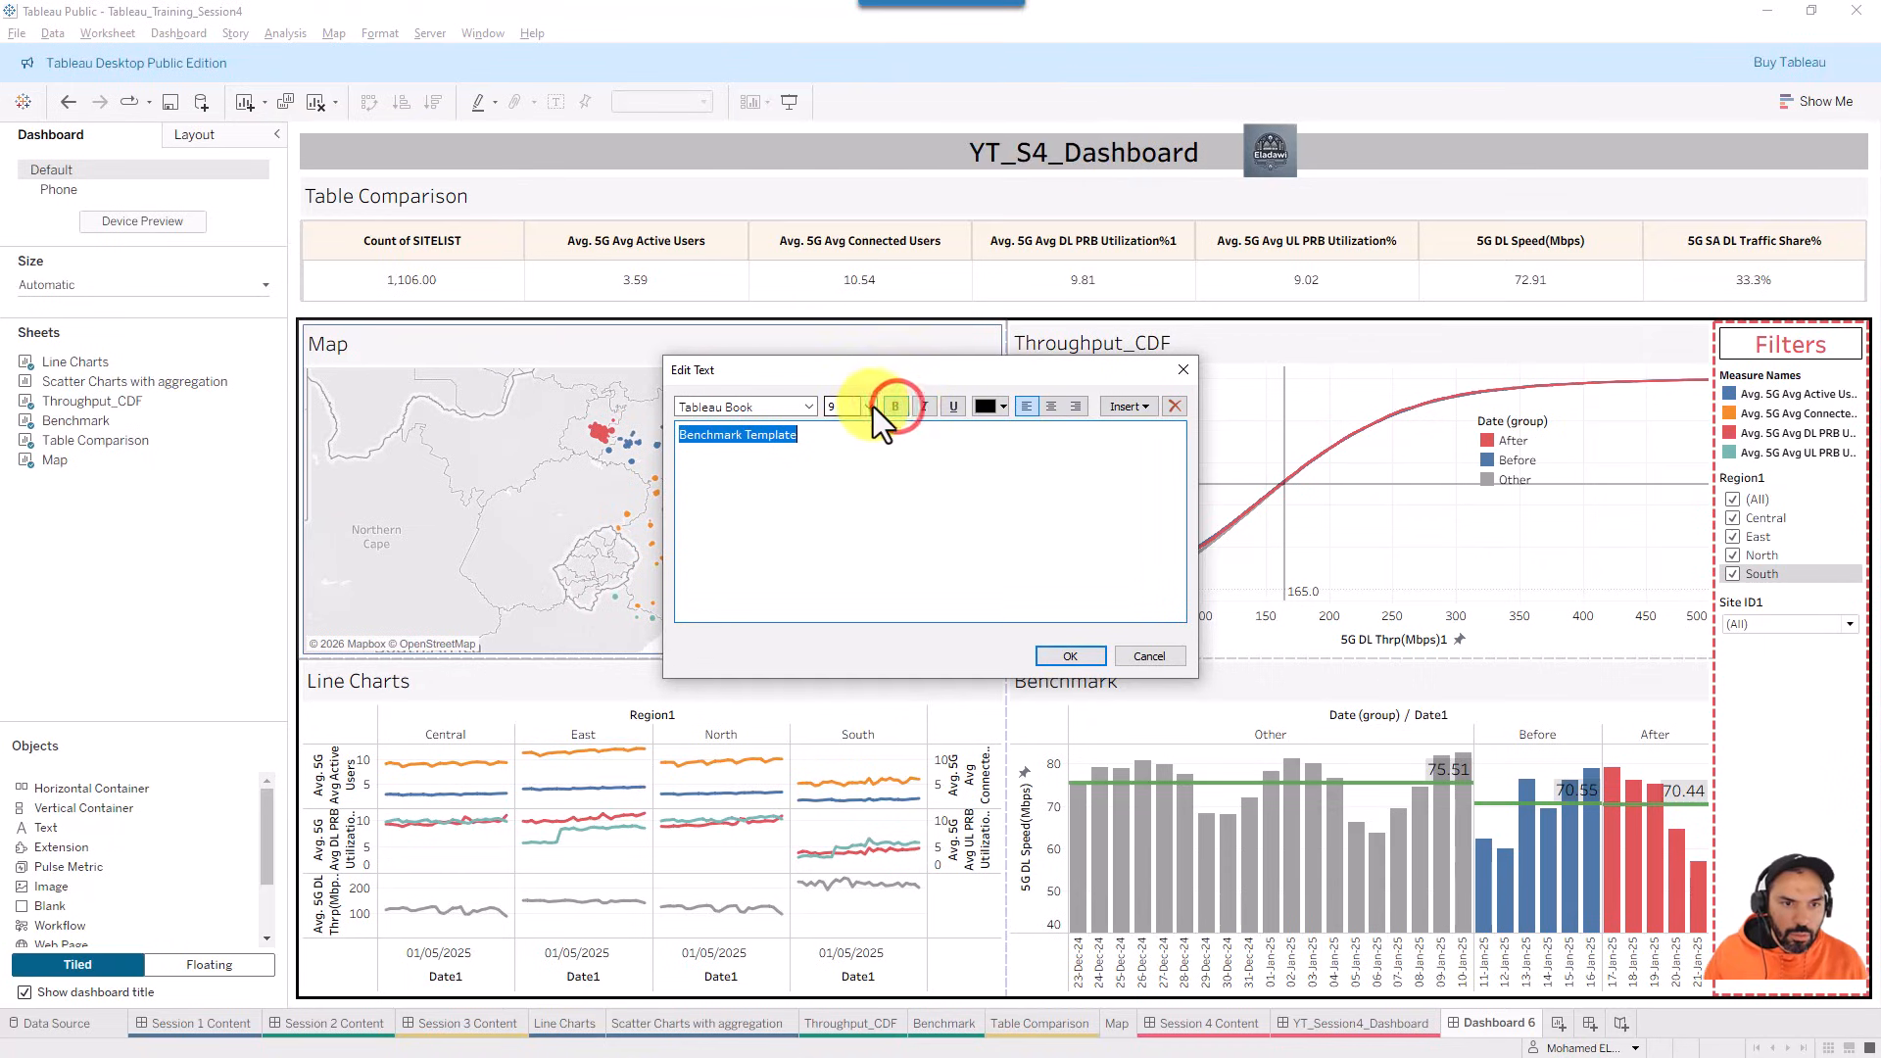
click(870, 406)
click(840, 547)
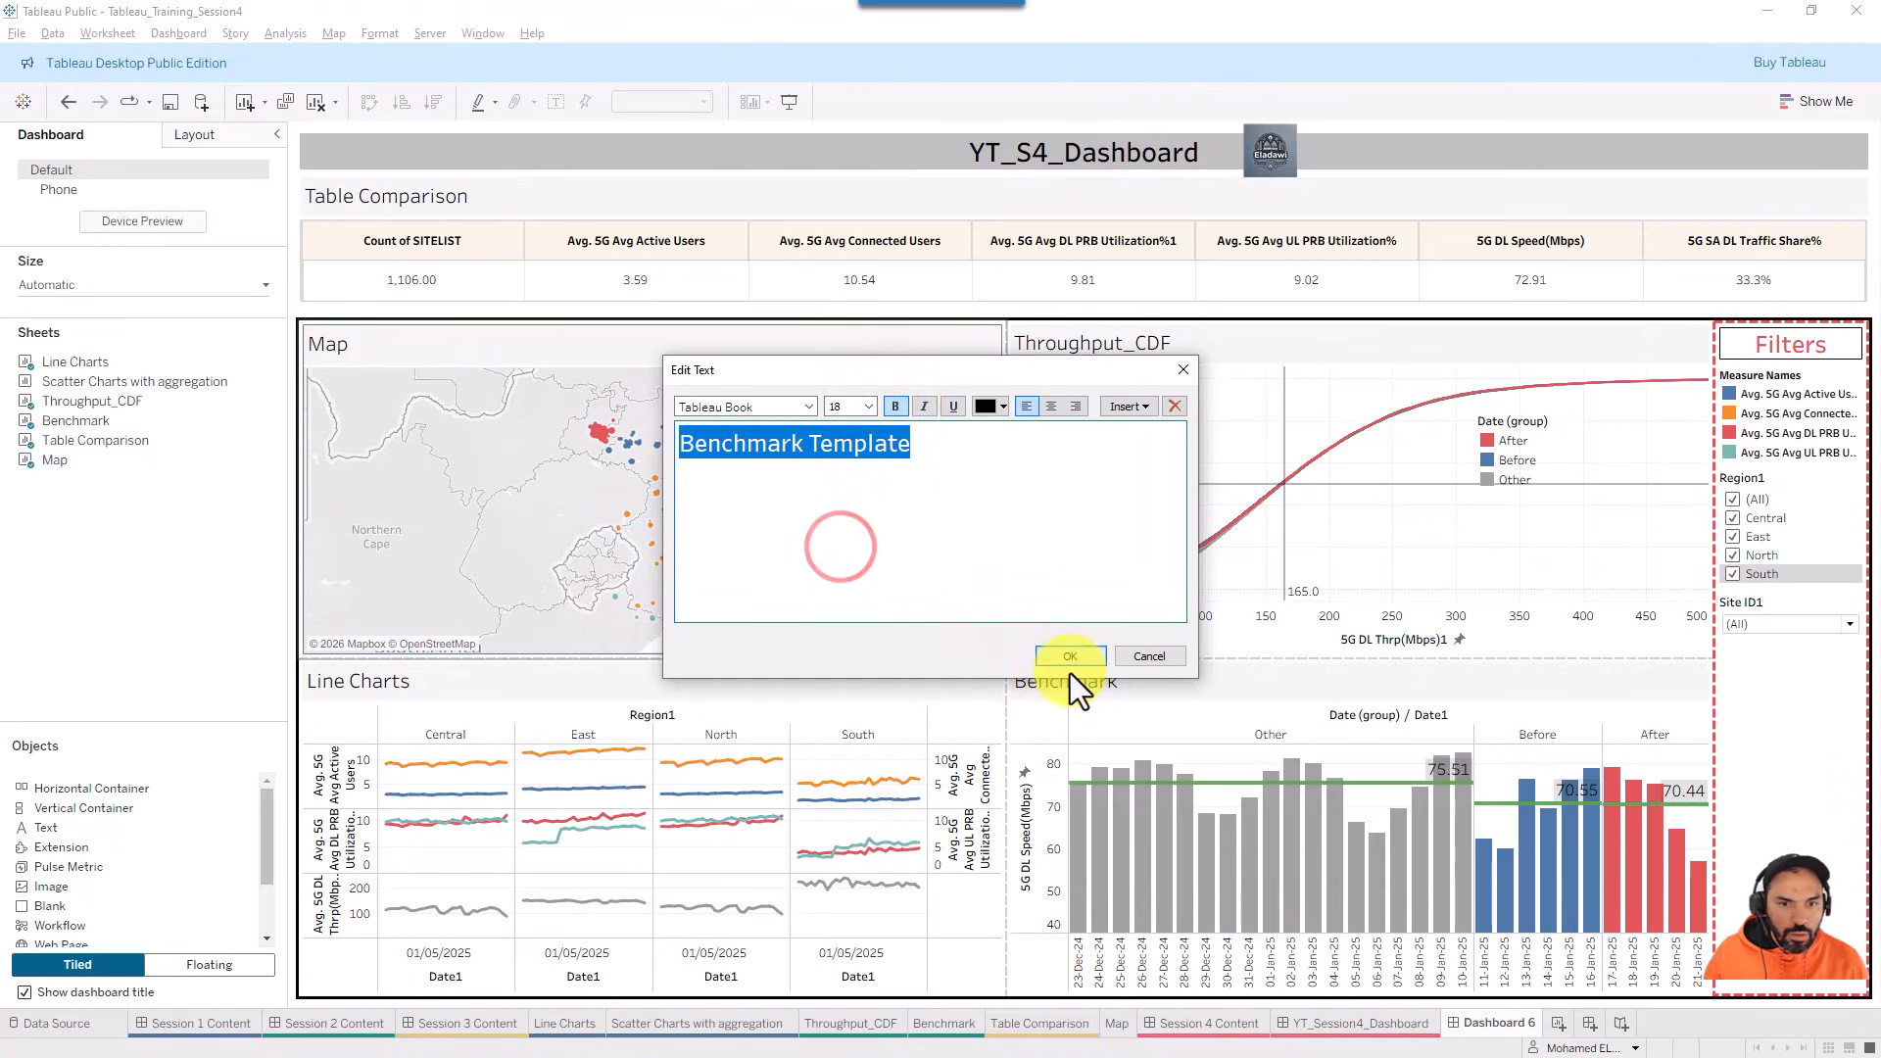
click(996, 405)
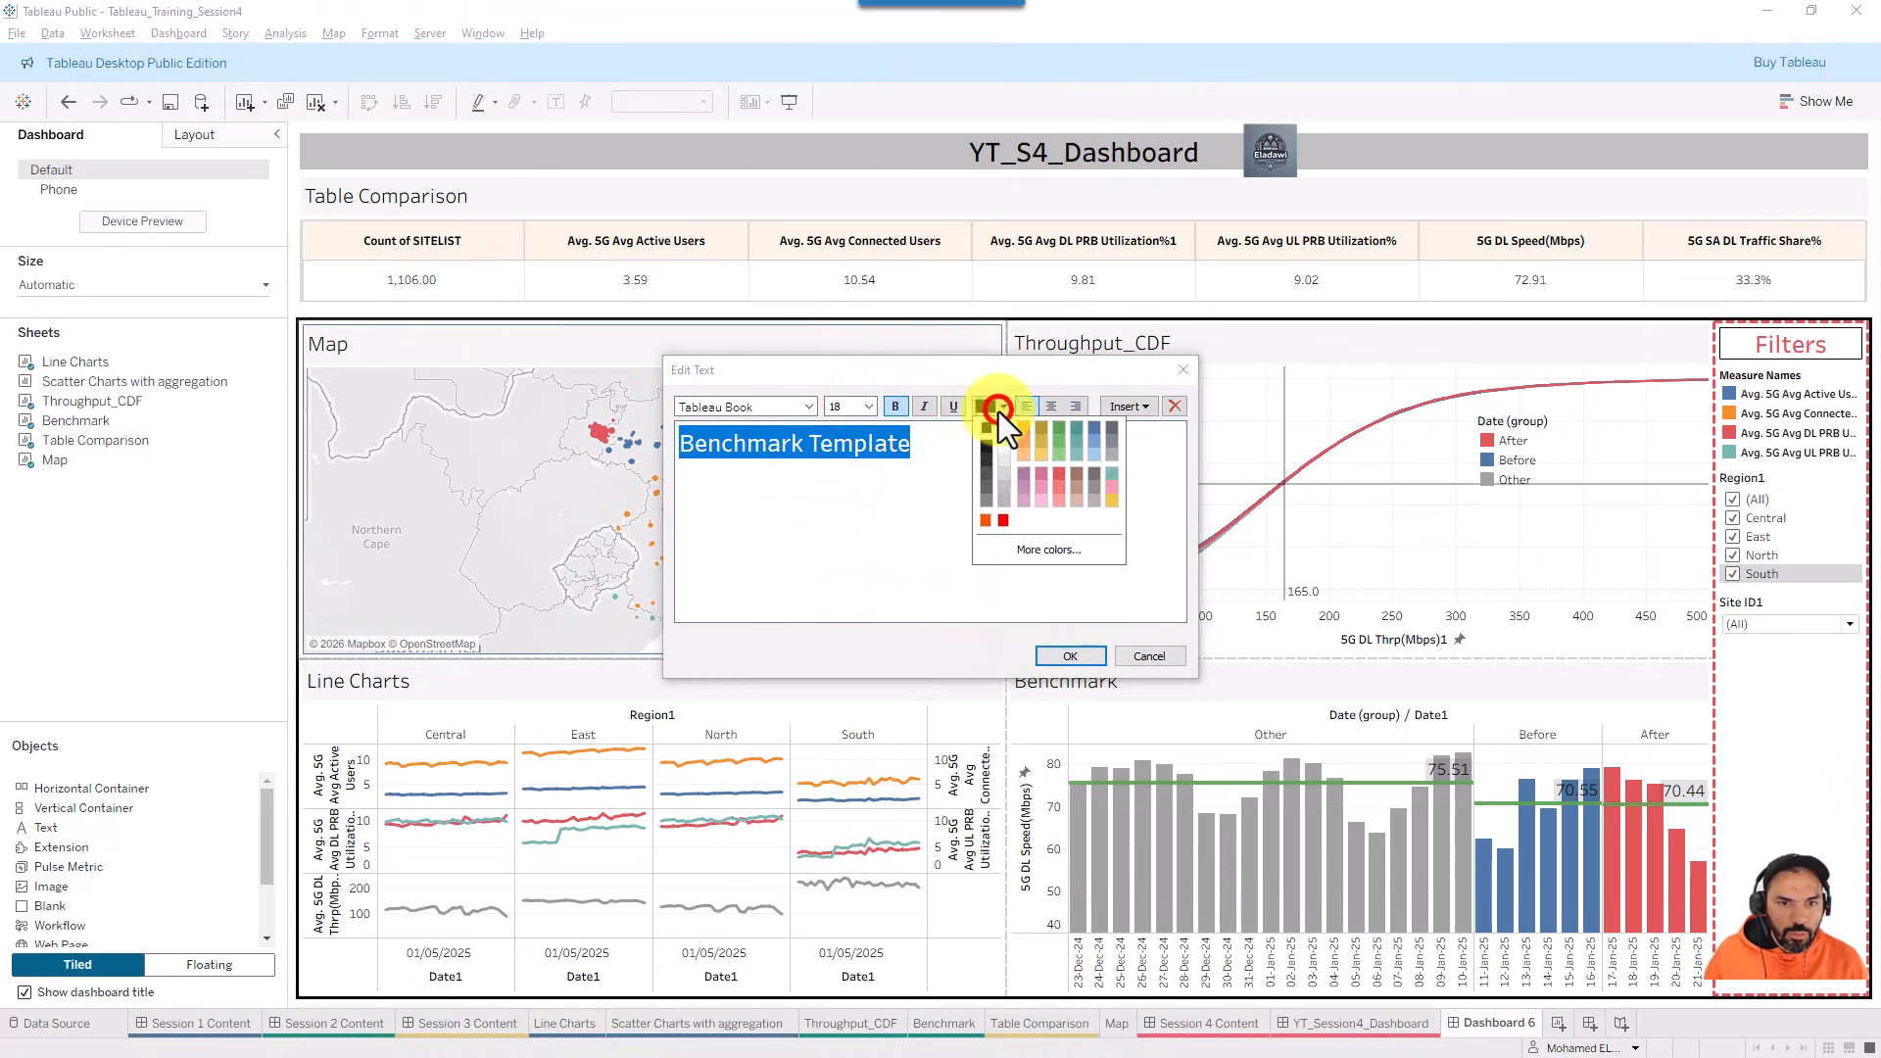
click(1001, 520)
click(1069, 652)
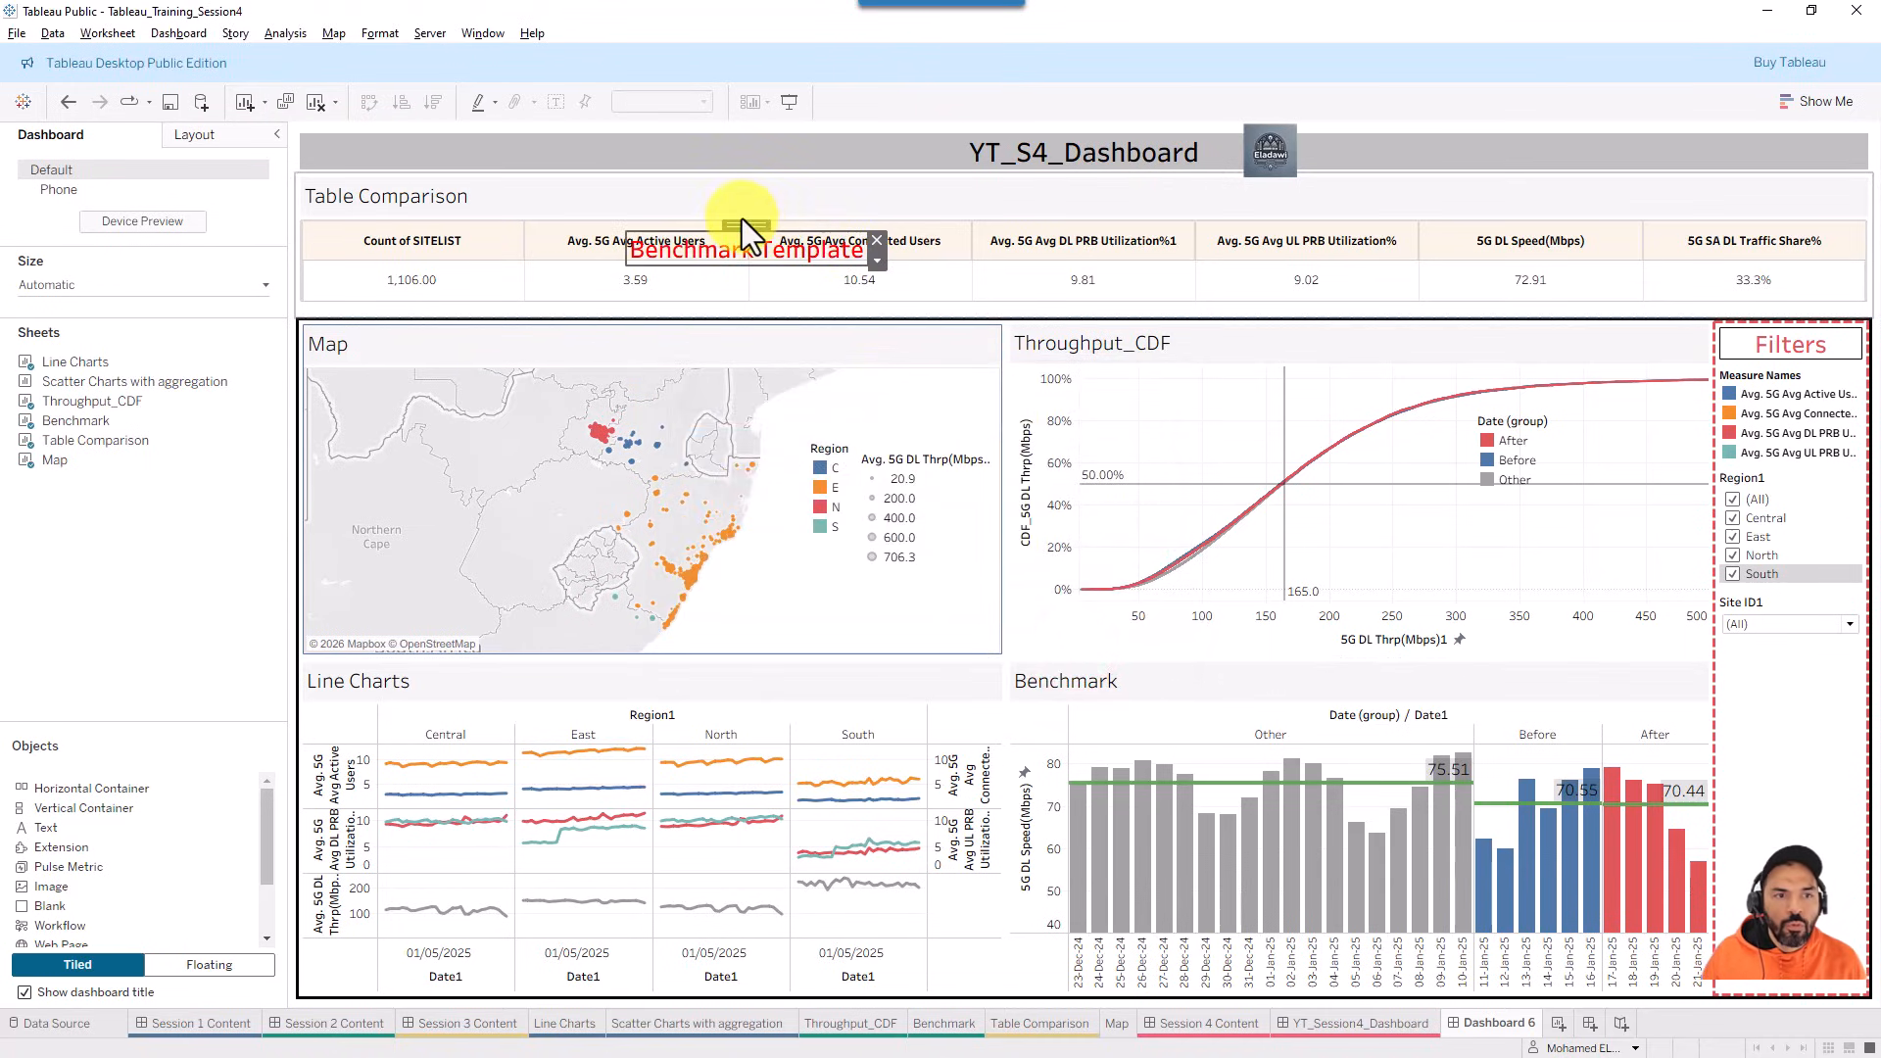
drag(746, 224, 621, 129)
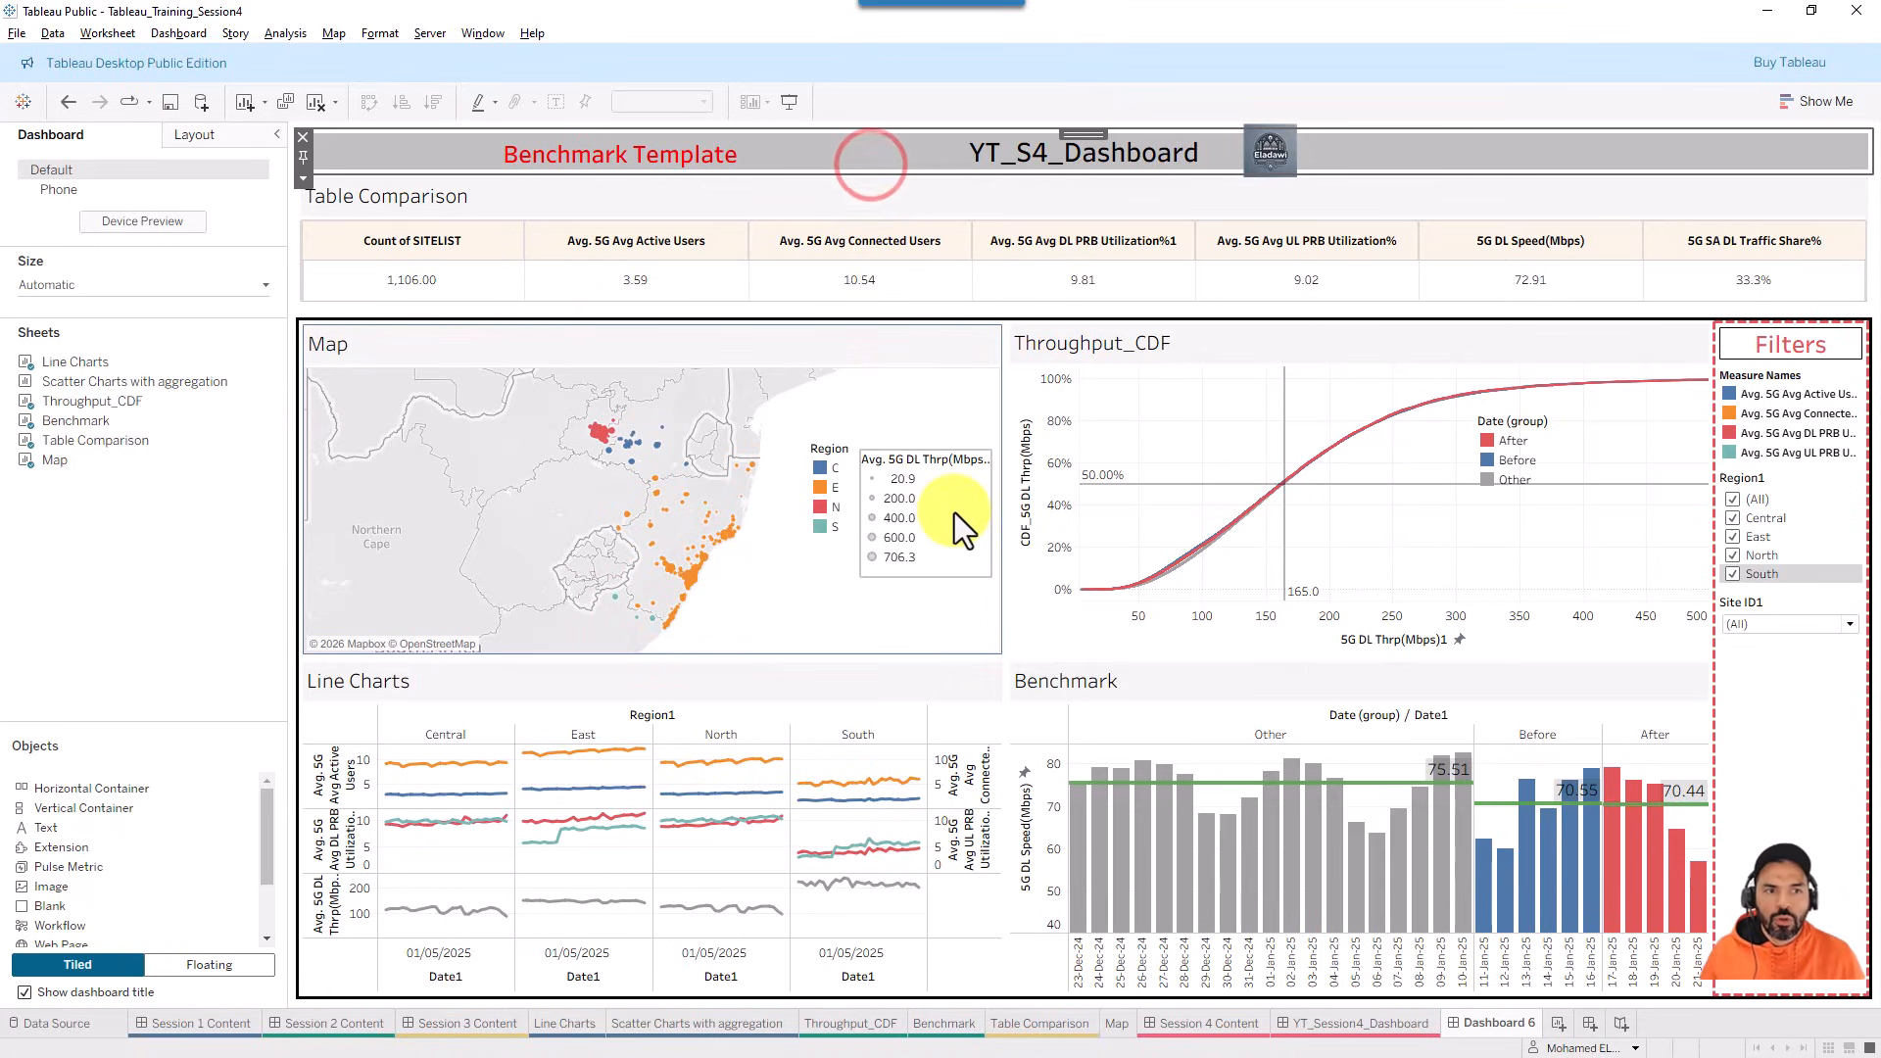
- Insert a tiled Blank object between the Map and Line Charts column and the Throughput_CDF and Benchmark column on Dashboard 6
click(1386, 1030)
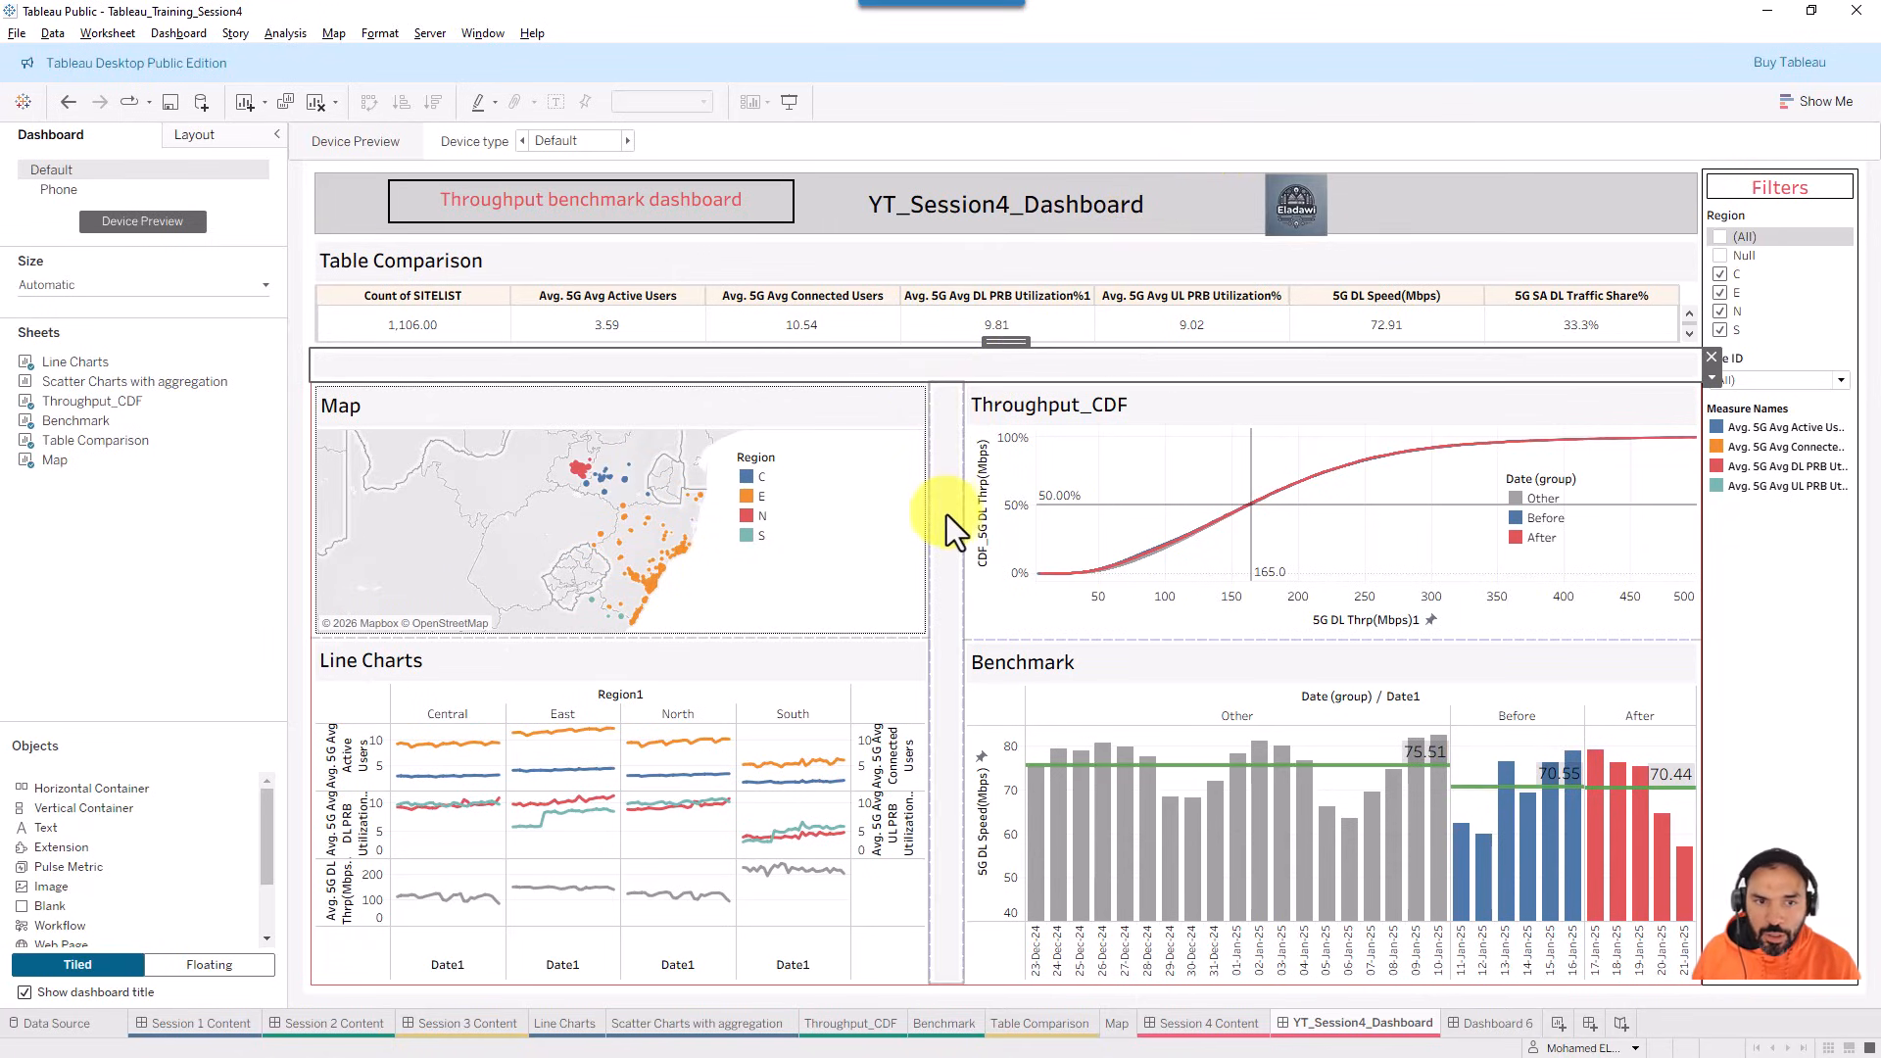
click(1492, 1025)
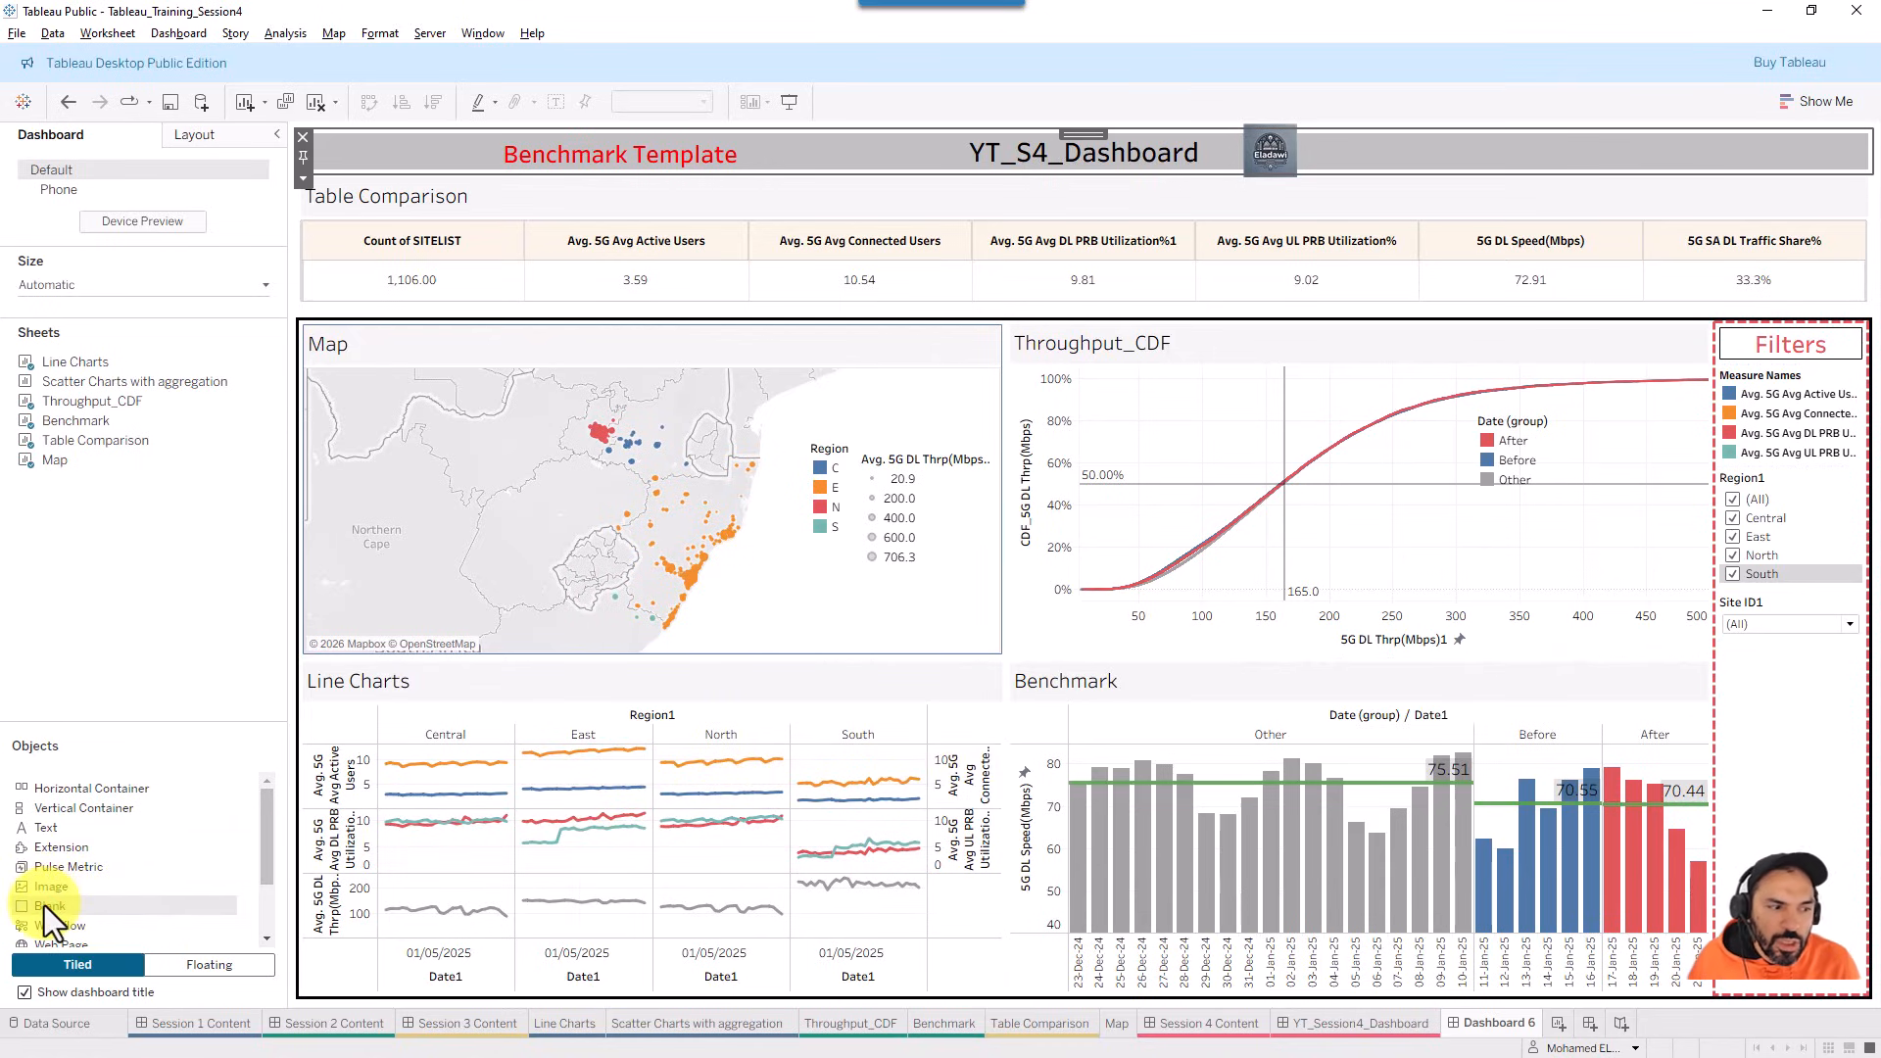
drag(186, 818, 91, 903)
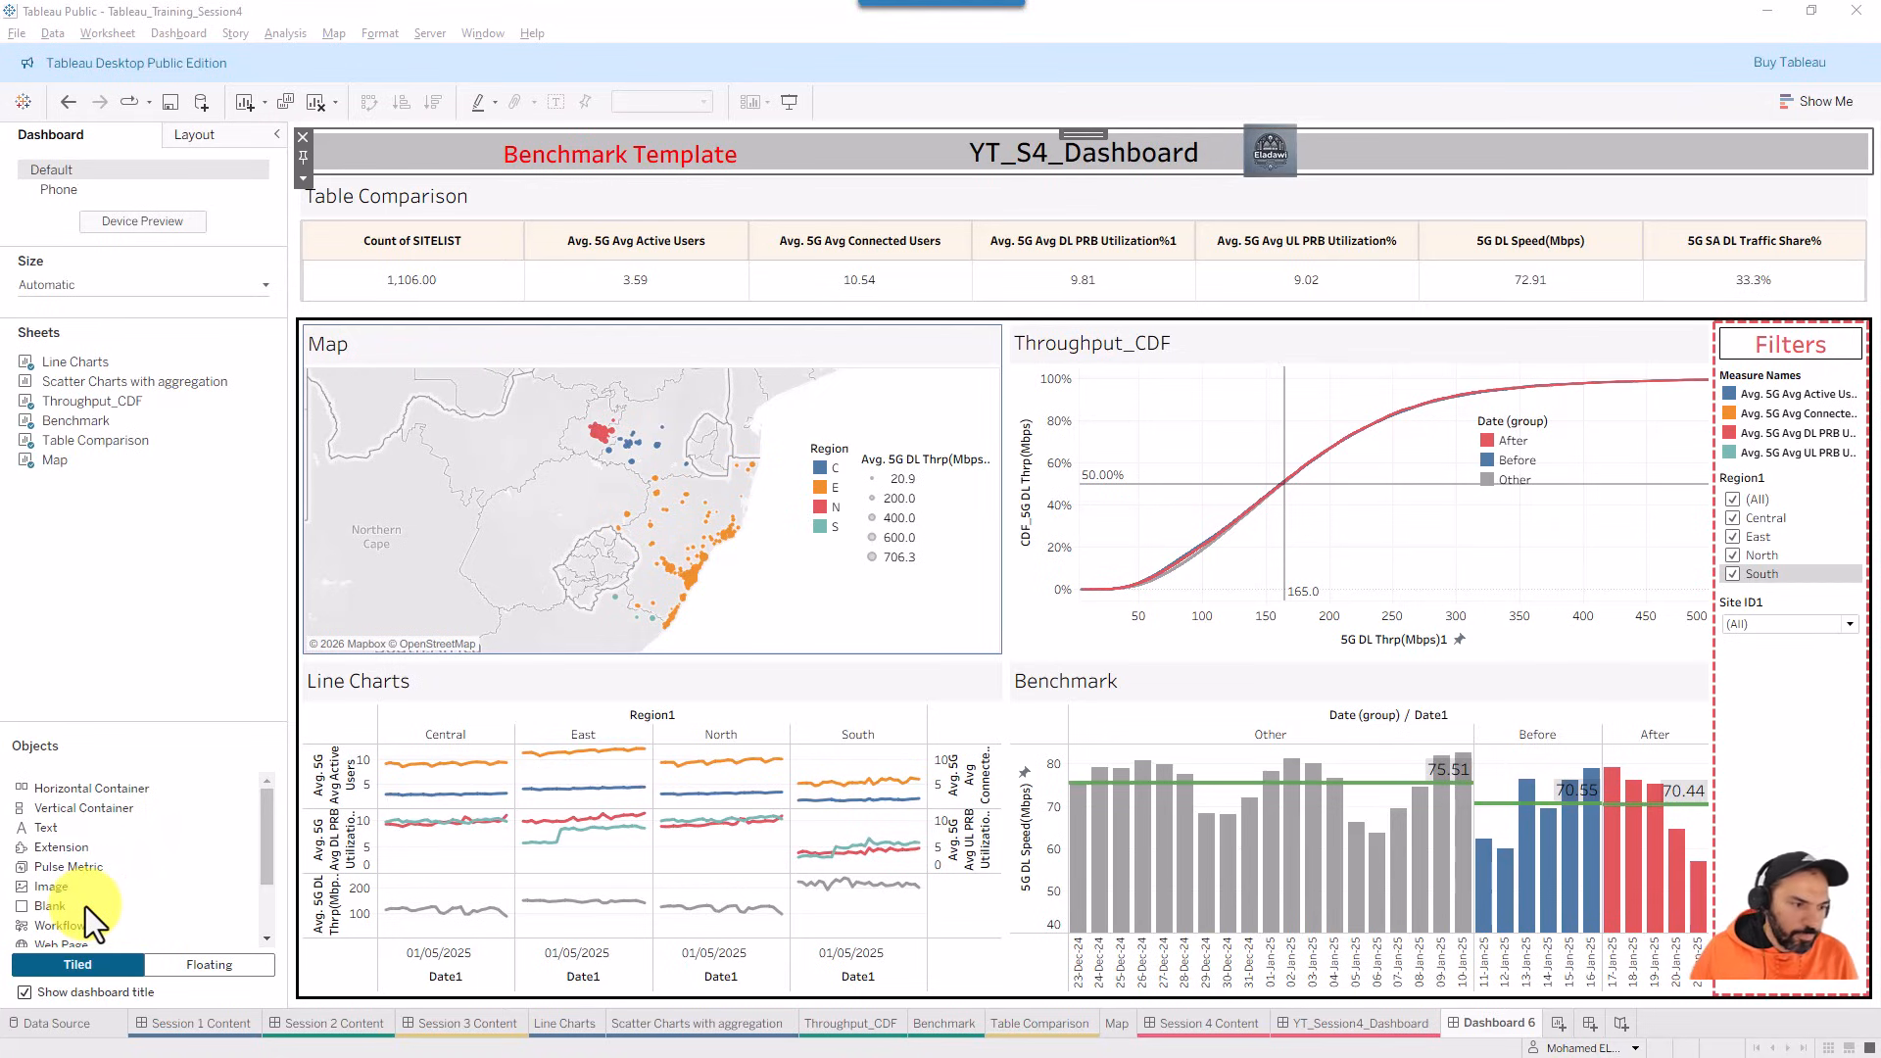
mouse_move(131, 887)
mouse_down()
mouse_move(300, 858)
mouse_move(110, 907)
mouse_move(802, 735)
mouse_move(982, 471)
mouse_move(974, 562)
mouse_move(1008, 558)
mouse_up()
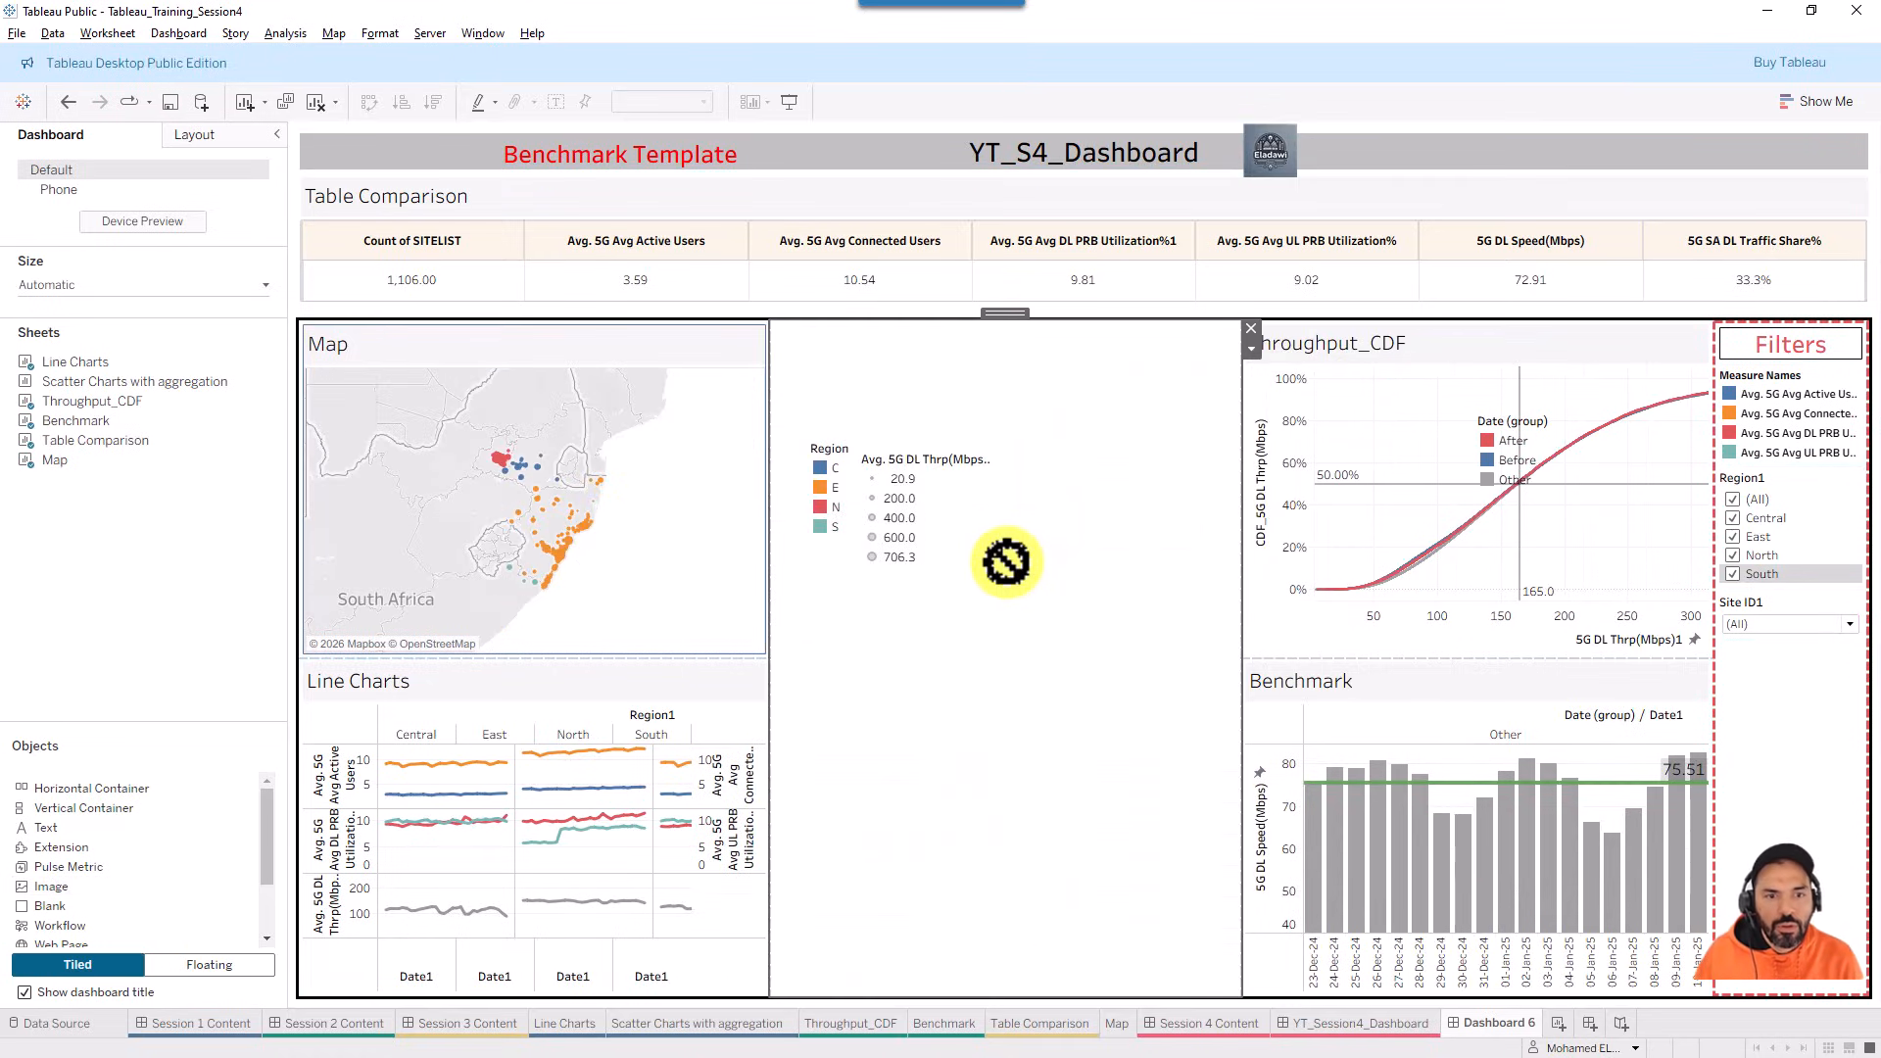
click(1077, 636)
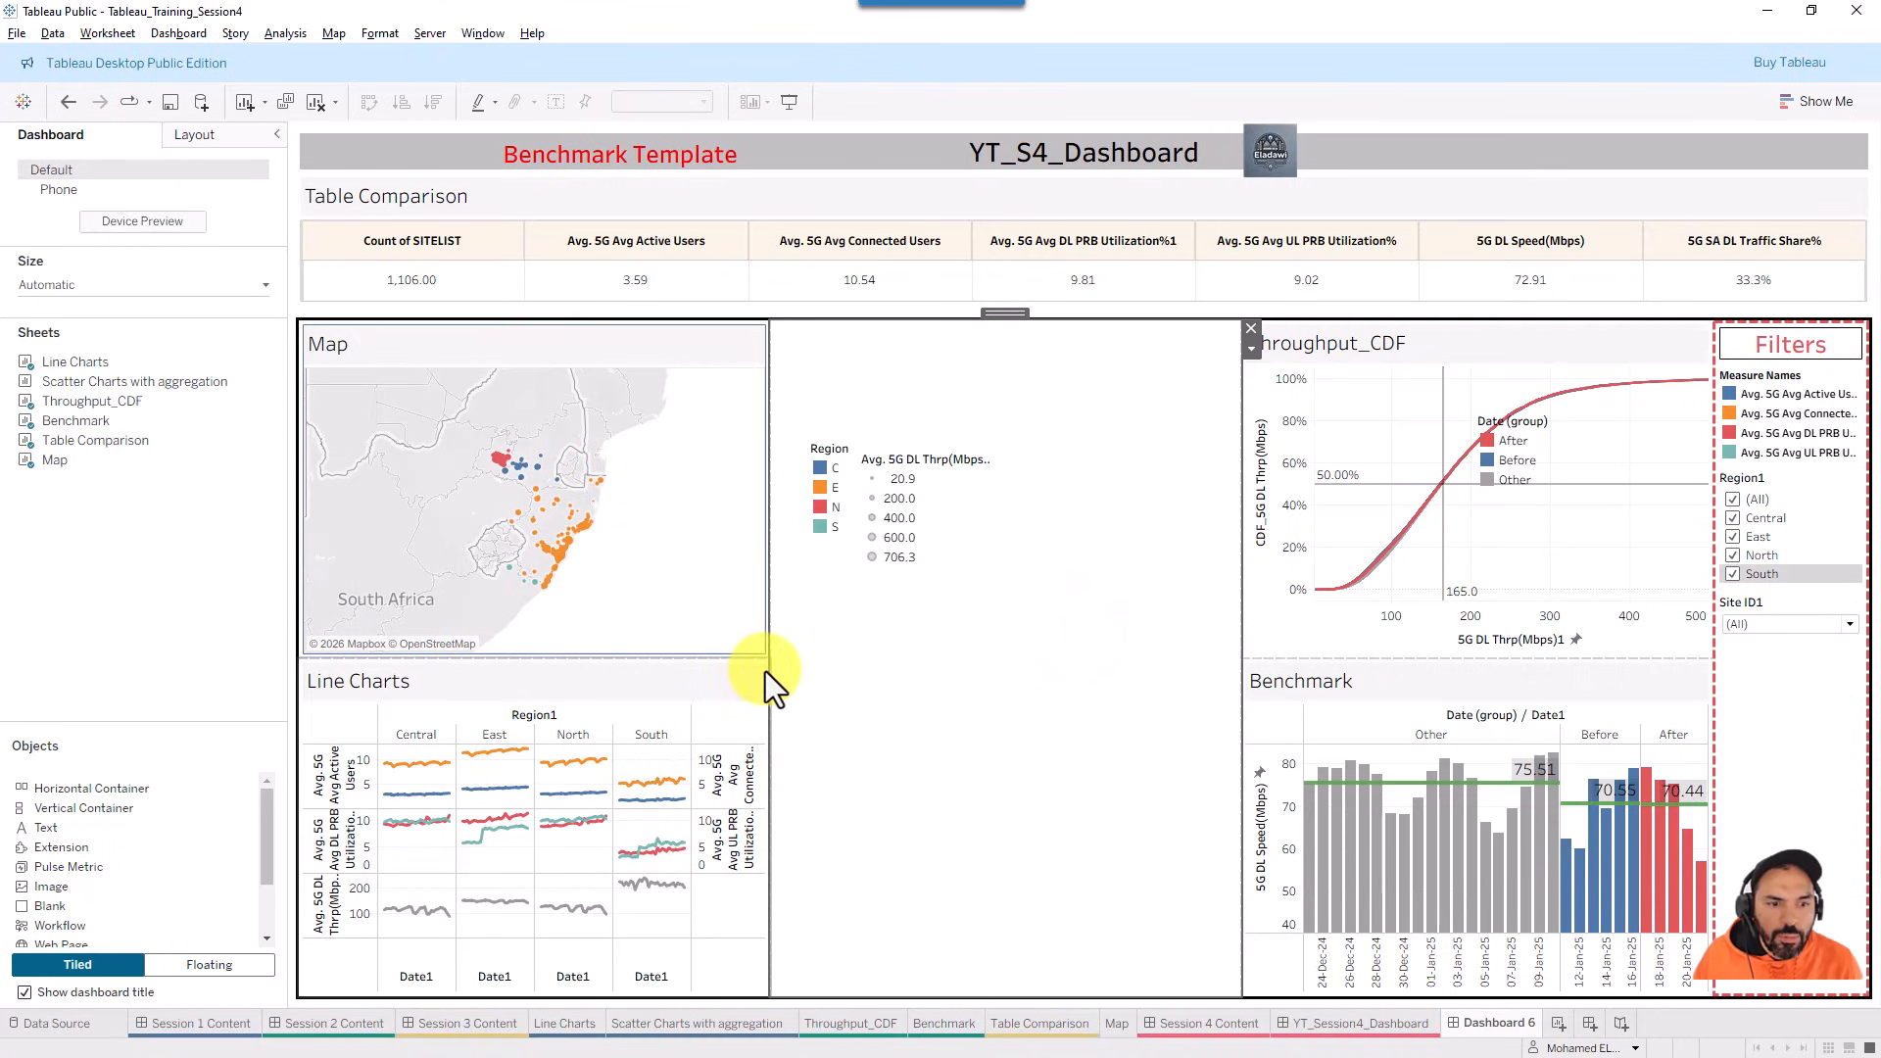
- Narrow the Blank object to a vertical spacer about 32 pixels wide by widening the sheets on both sides
drag(768, 670, 1094, 671)
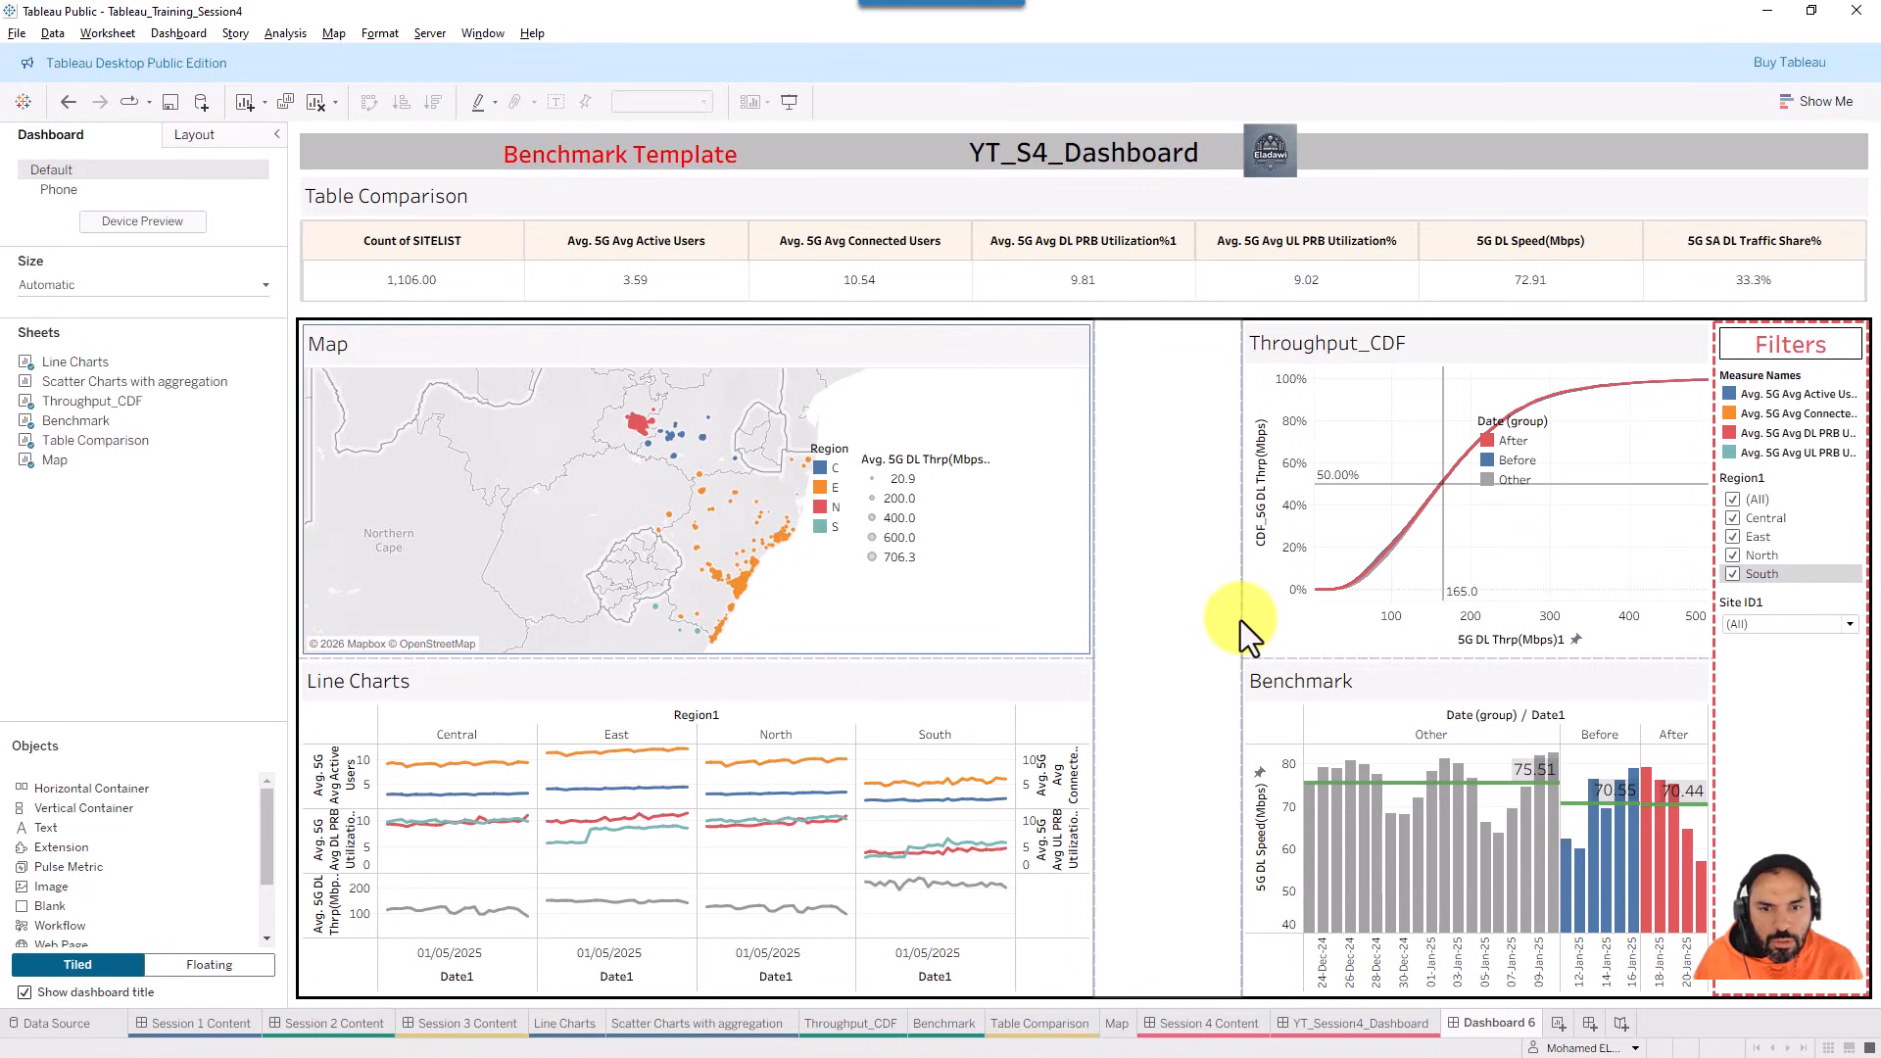
click(1173, 617)
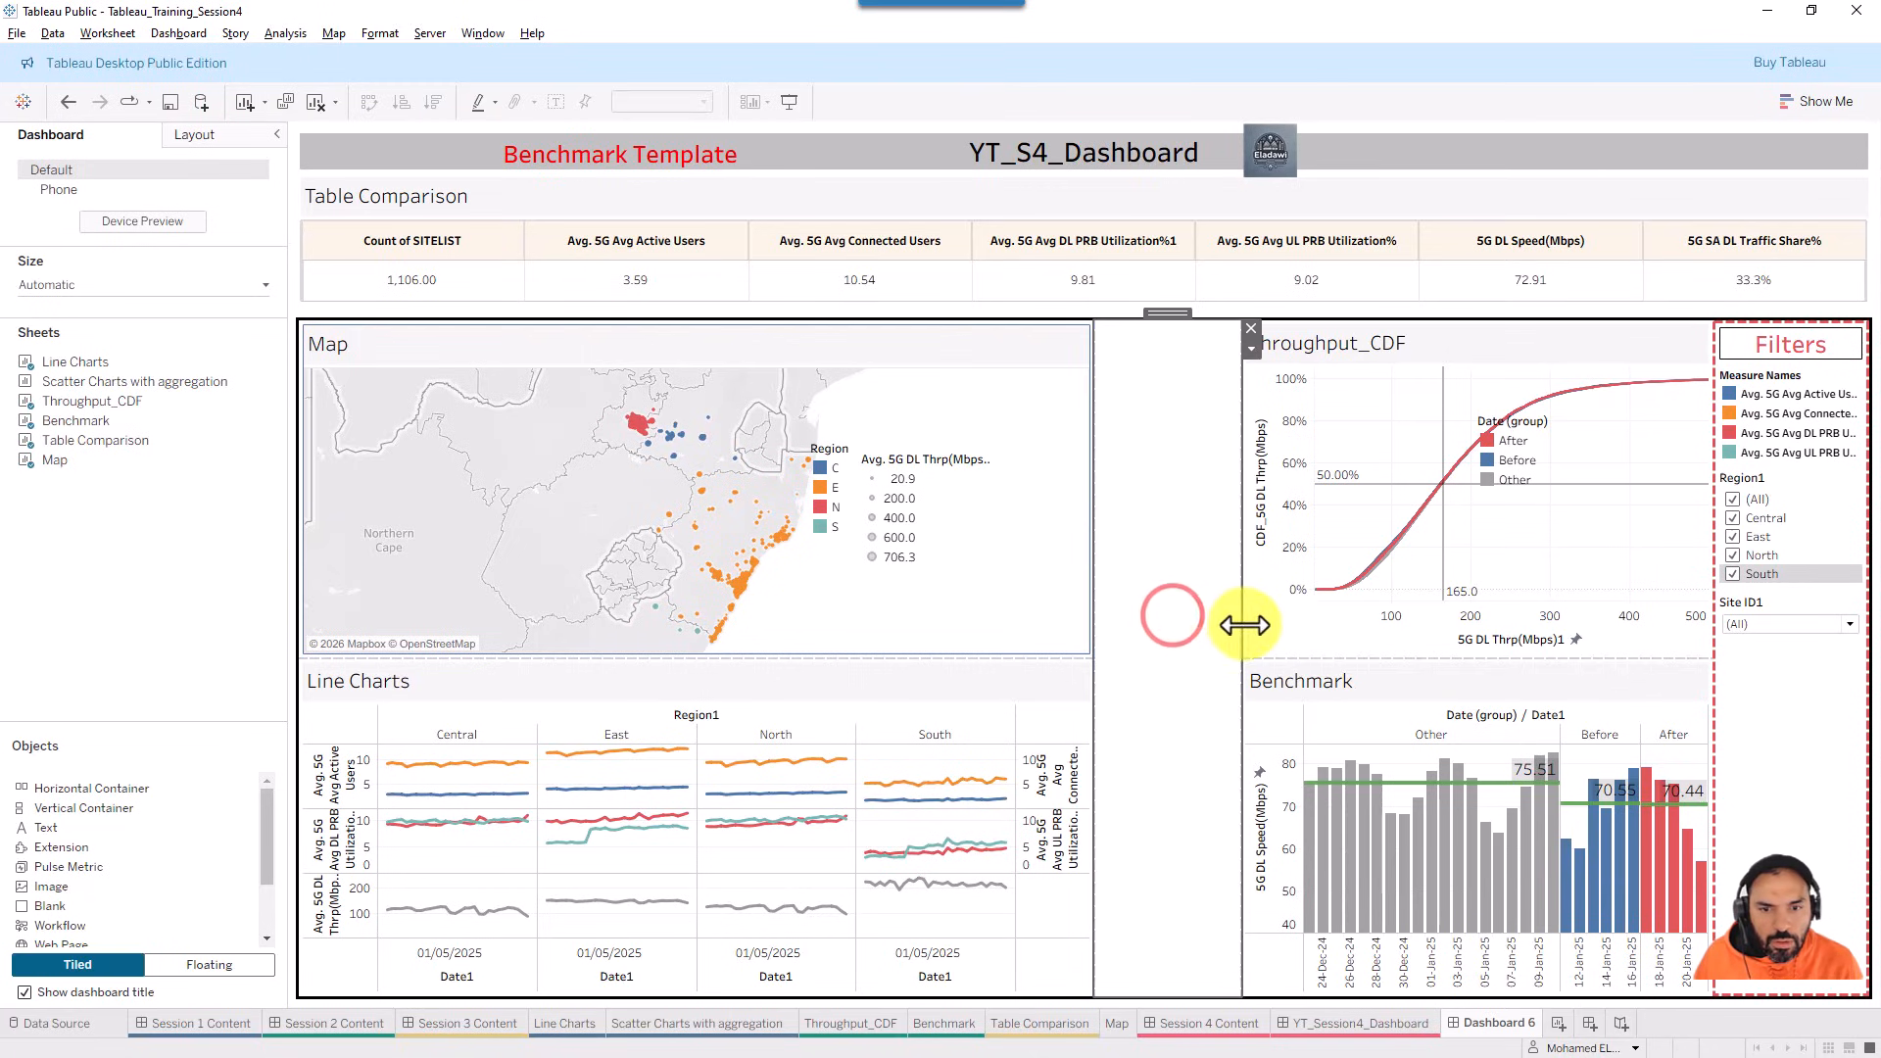
drag(1240, 625, 1085, 608)
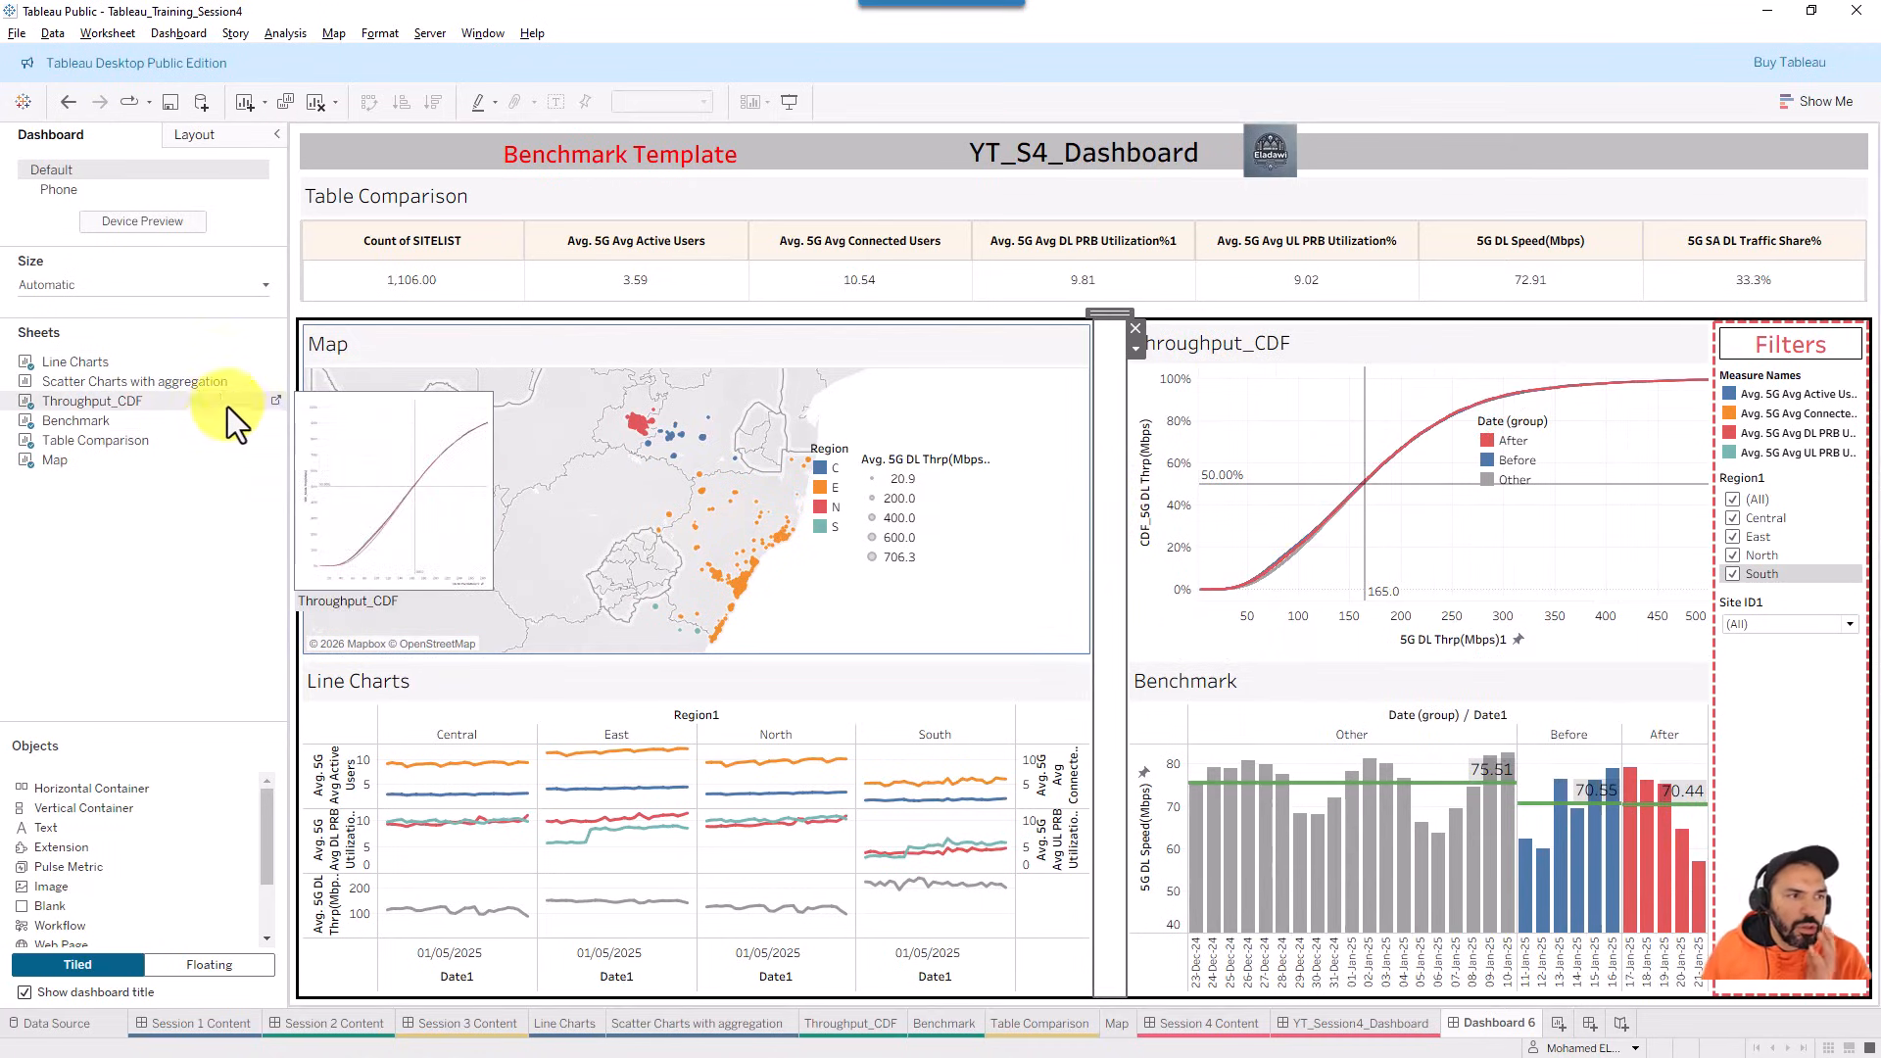
- Fill the vertical Blank spacer with a light grey background at 100% opacity
click(219, 139)
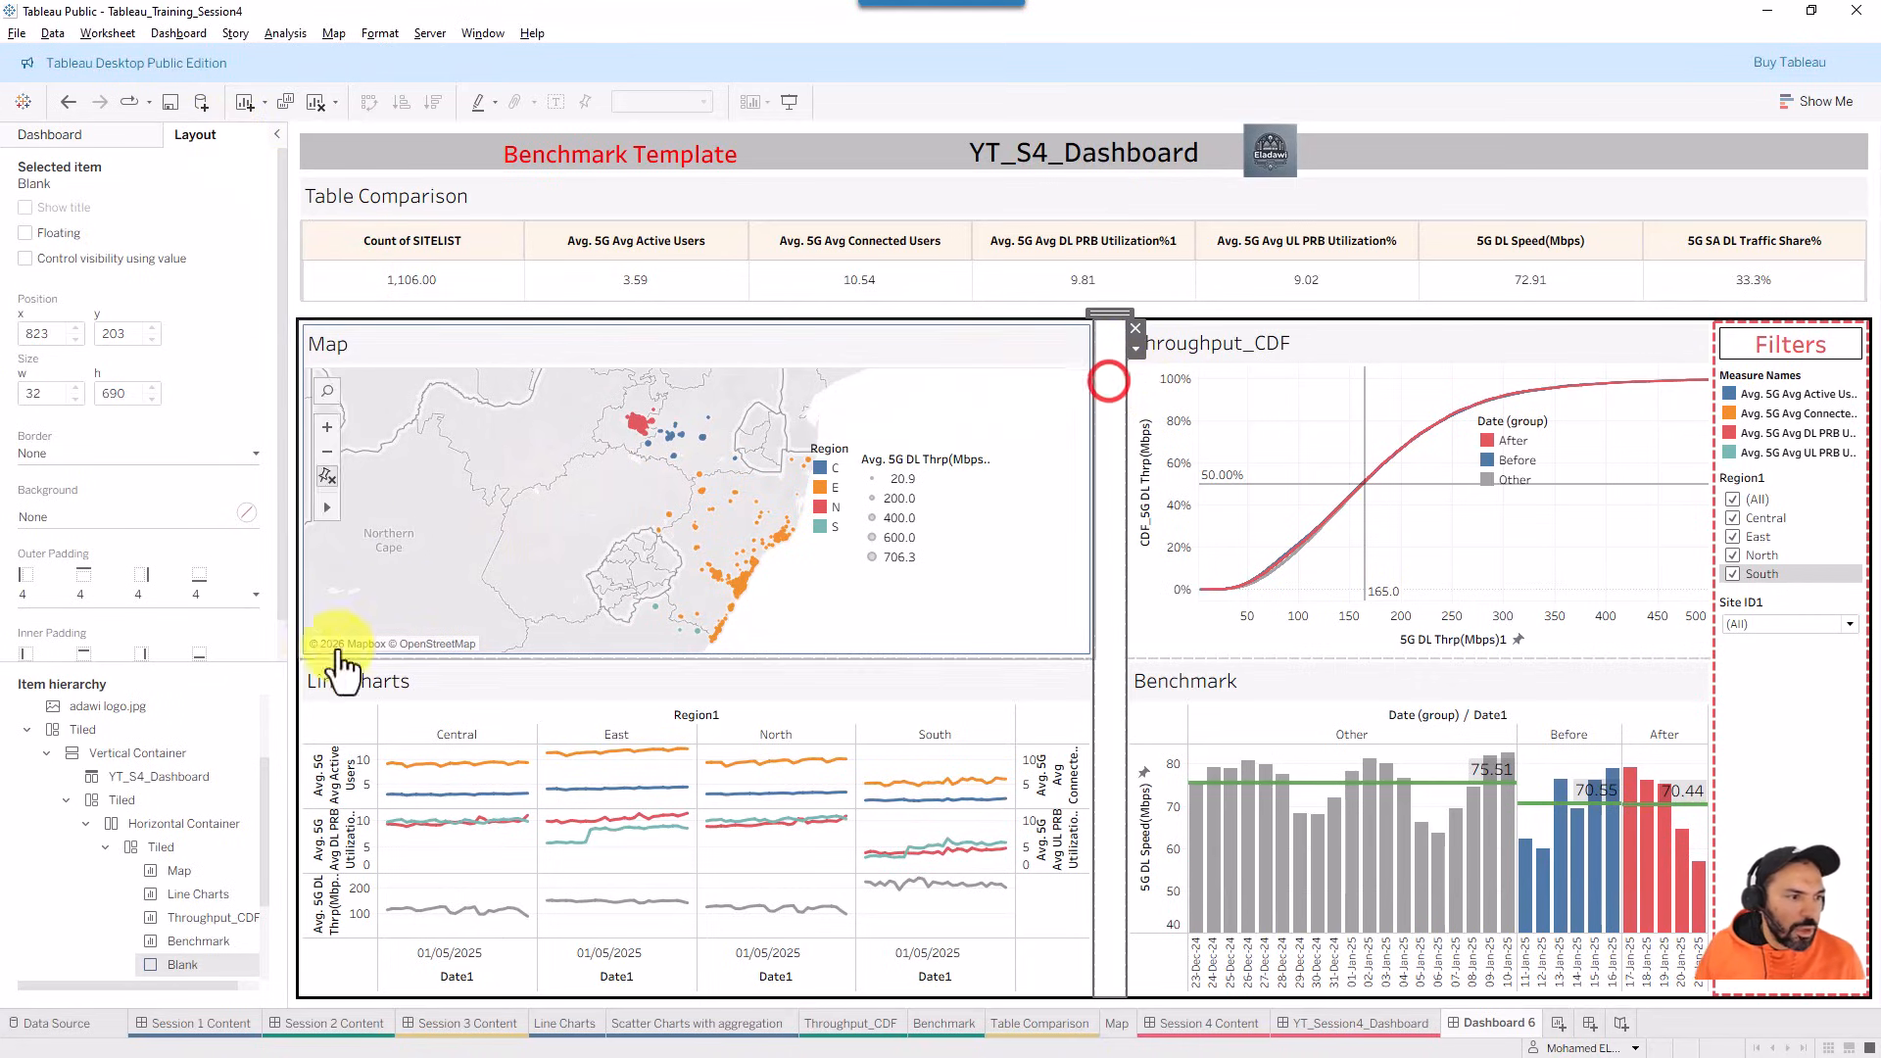
click(62, 515)
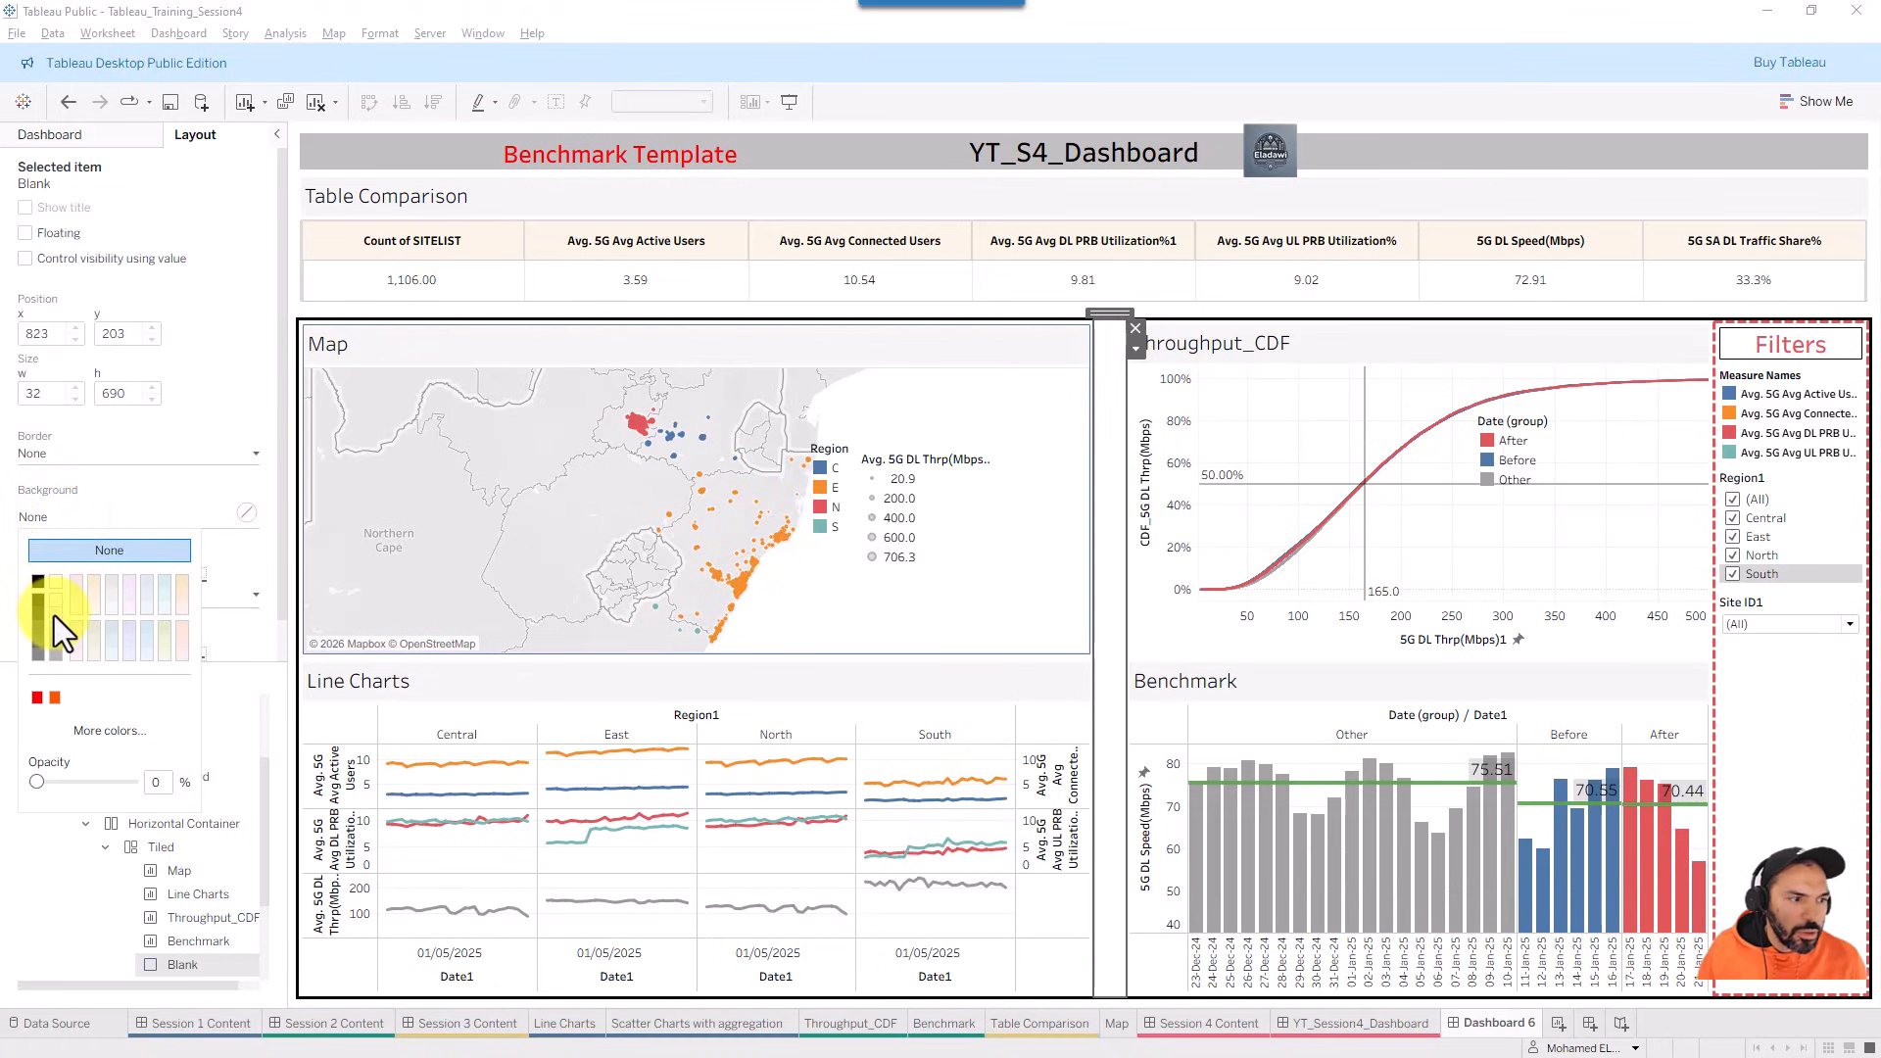
click(54, 615)
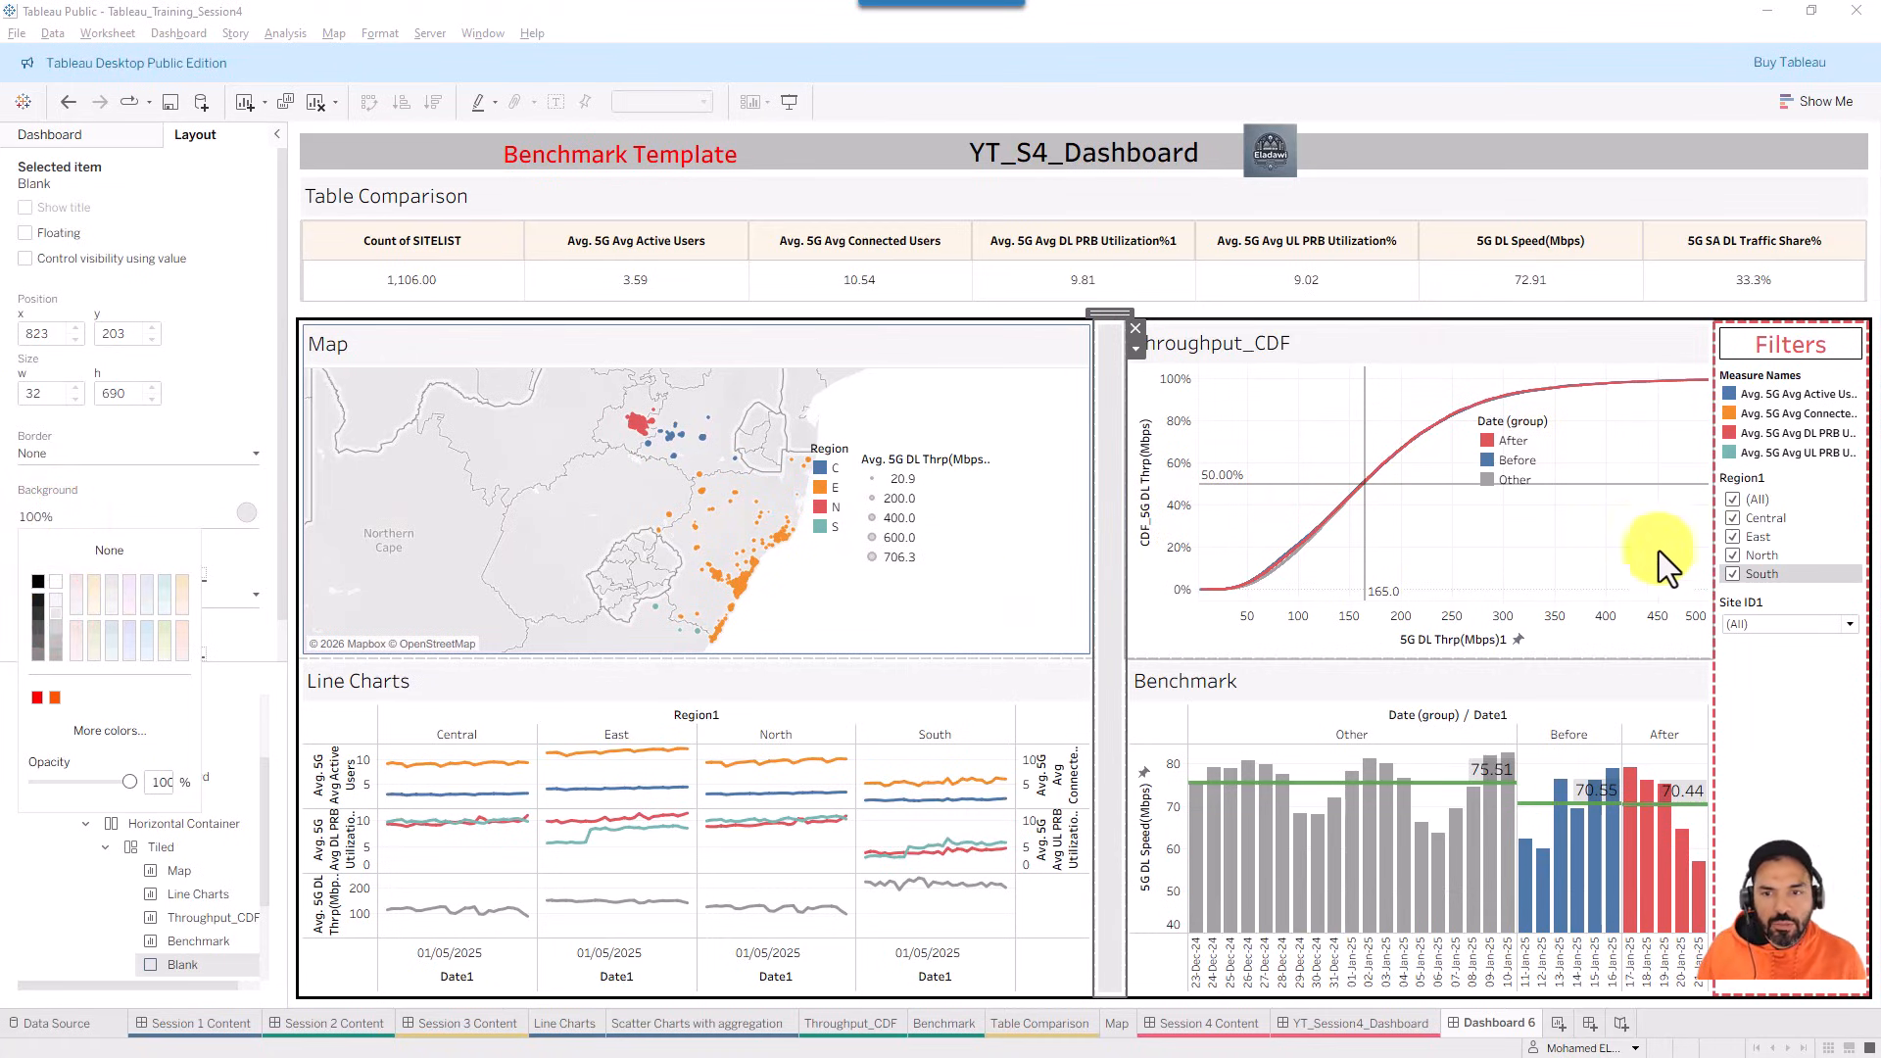
click(1831, 826)
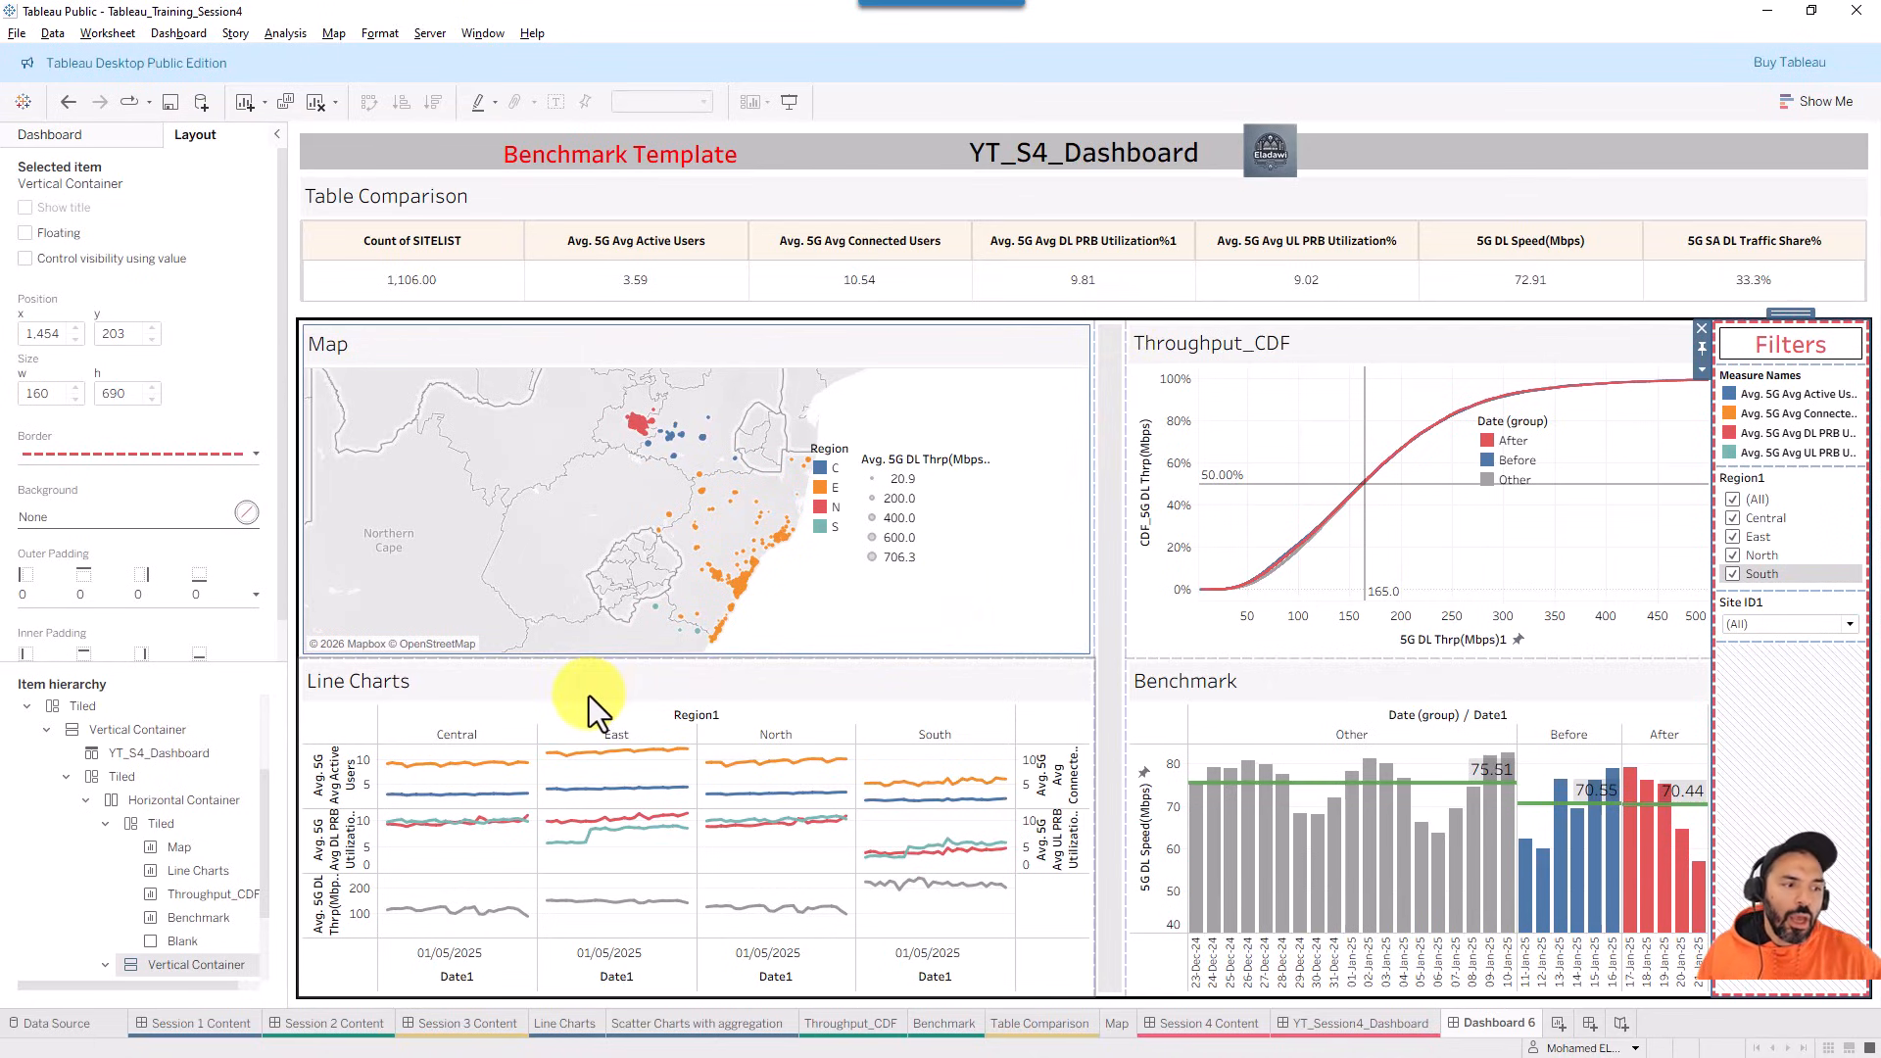
- Compare the layout of the YT_Session4_Dashboard reference with Dashboard 6, collapsing the item hierarchy first
click(41, 729)
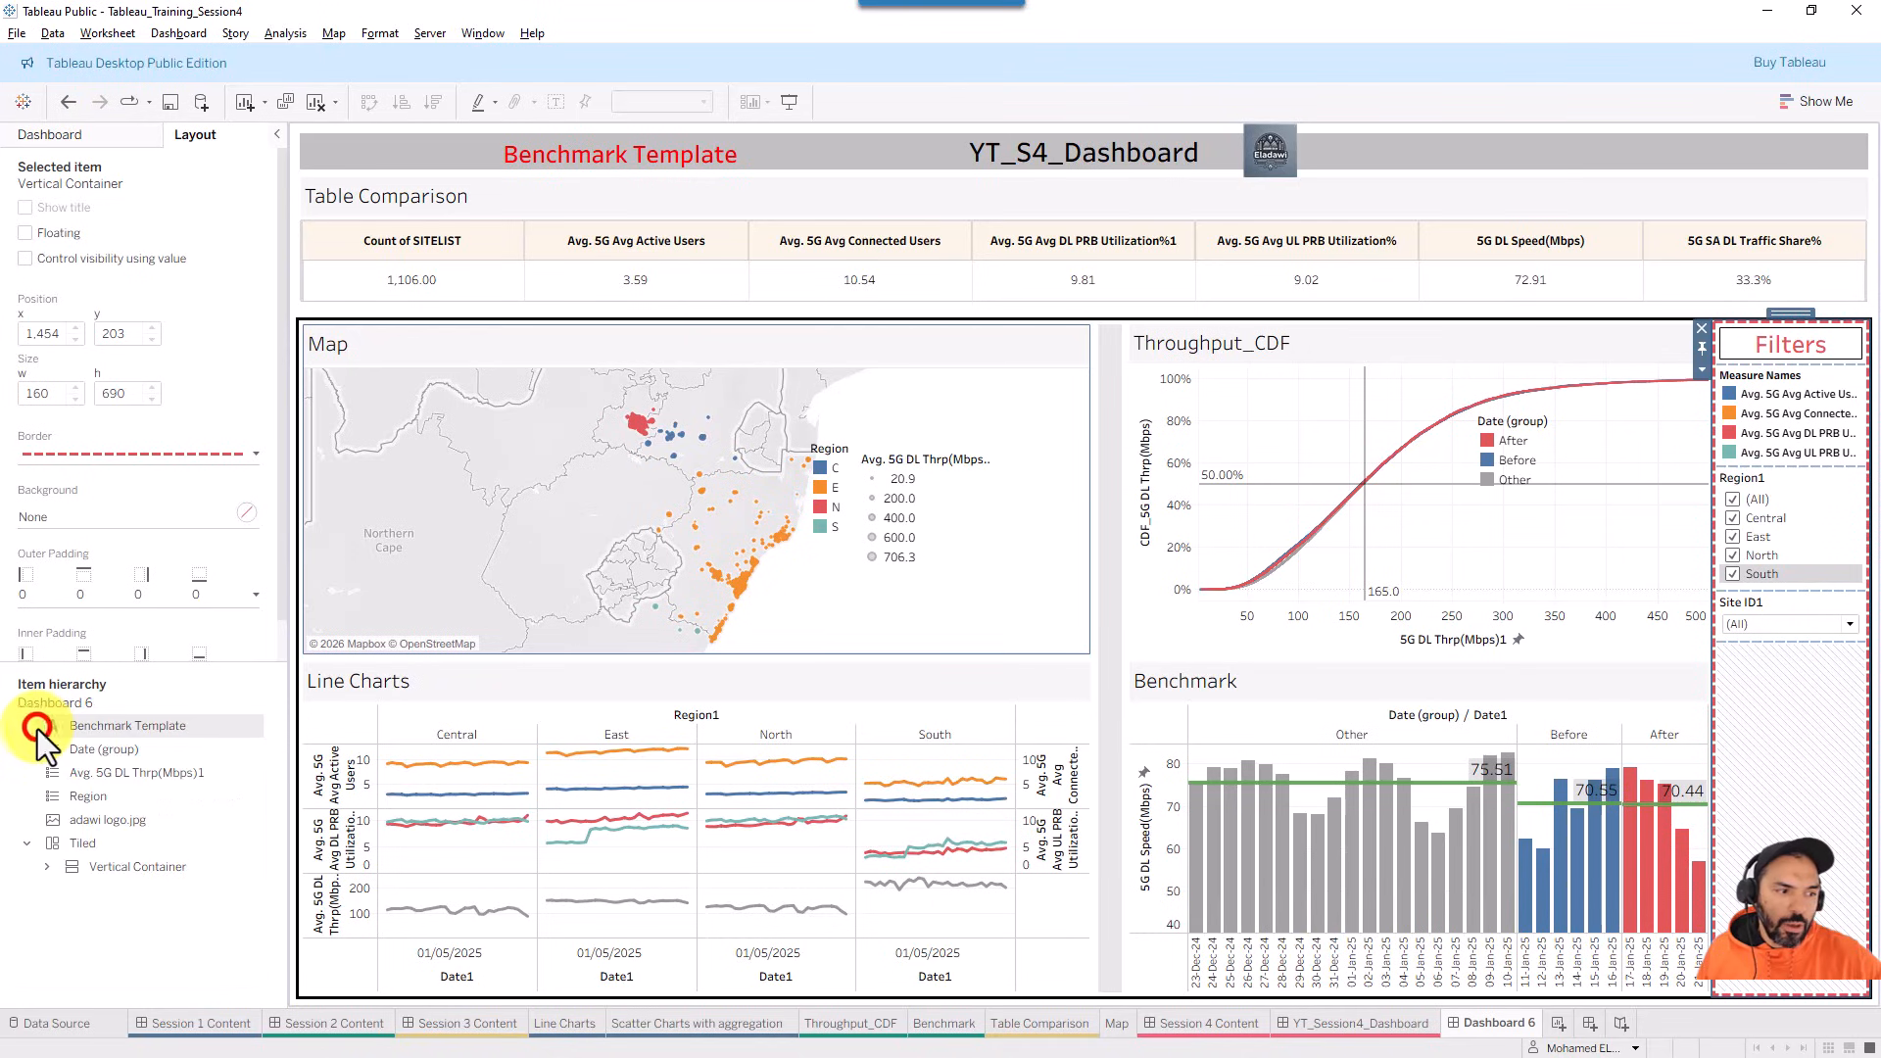
click(1383, 1028)
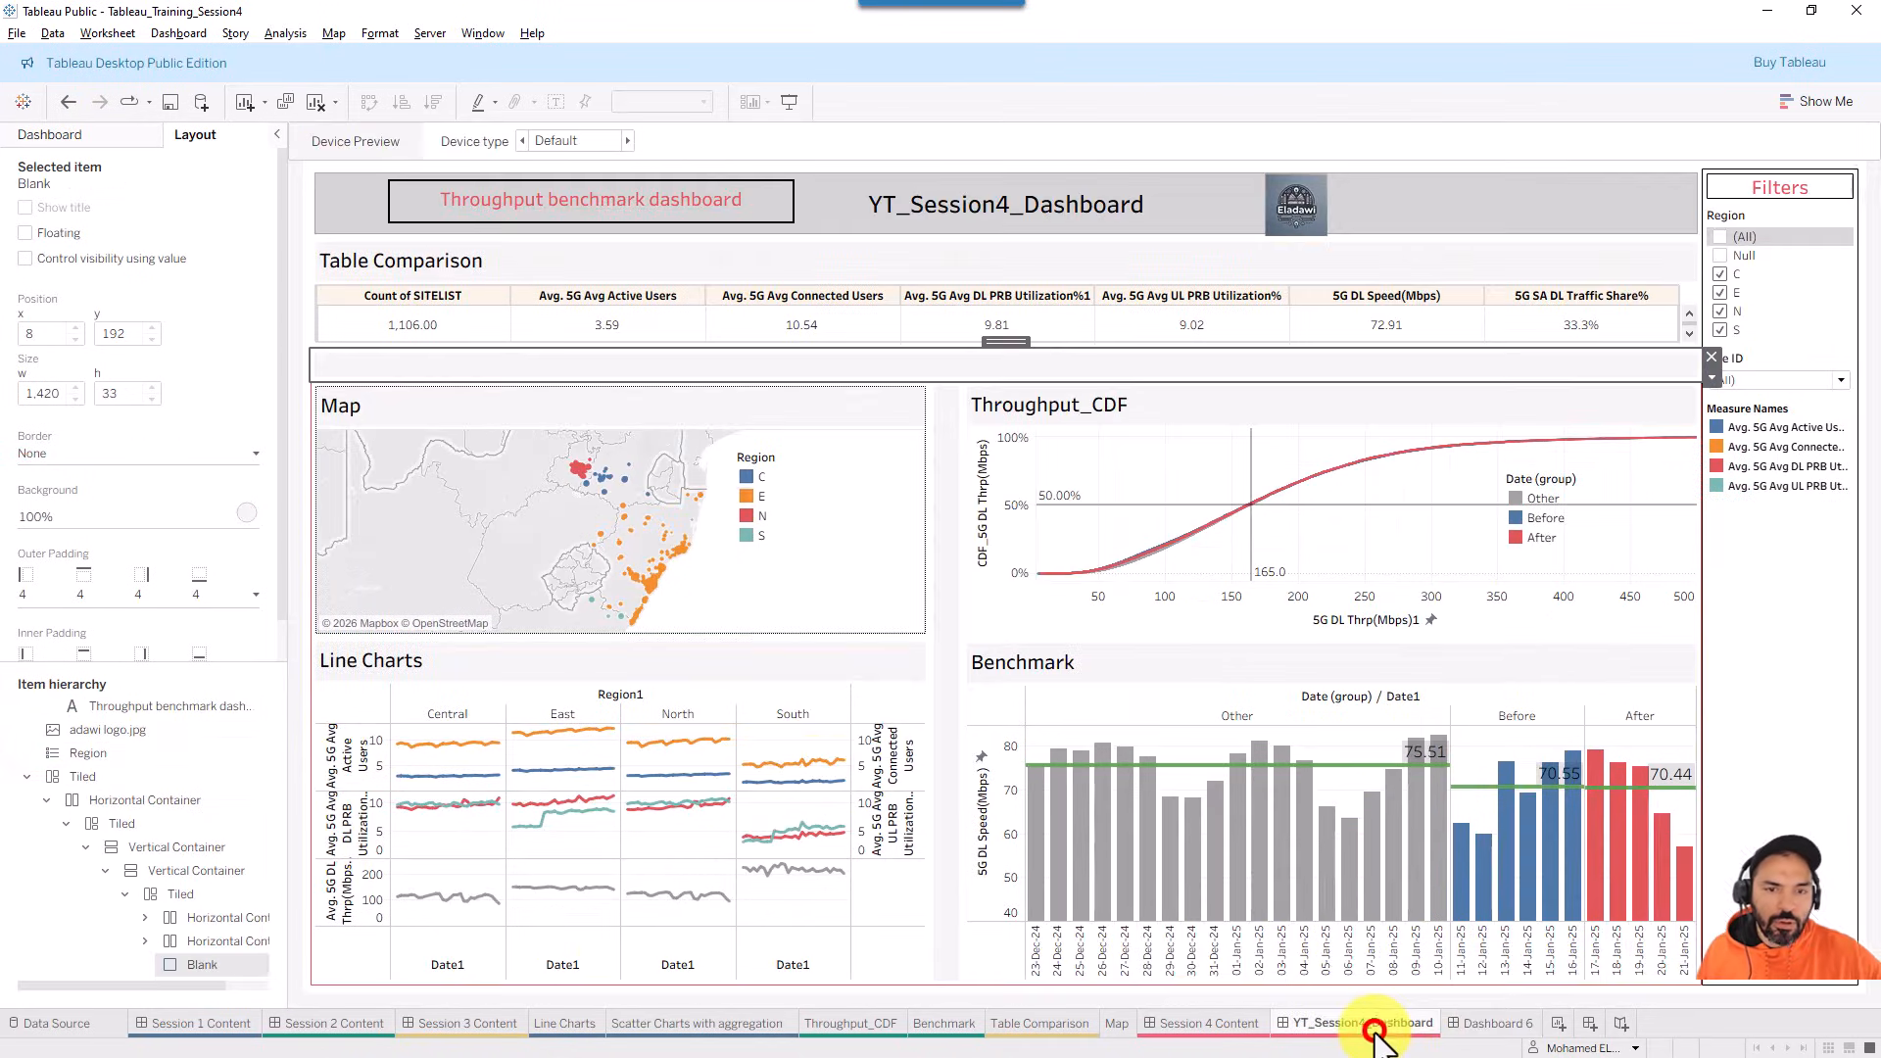
click(1497, 1022)
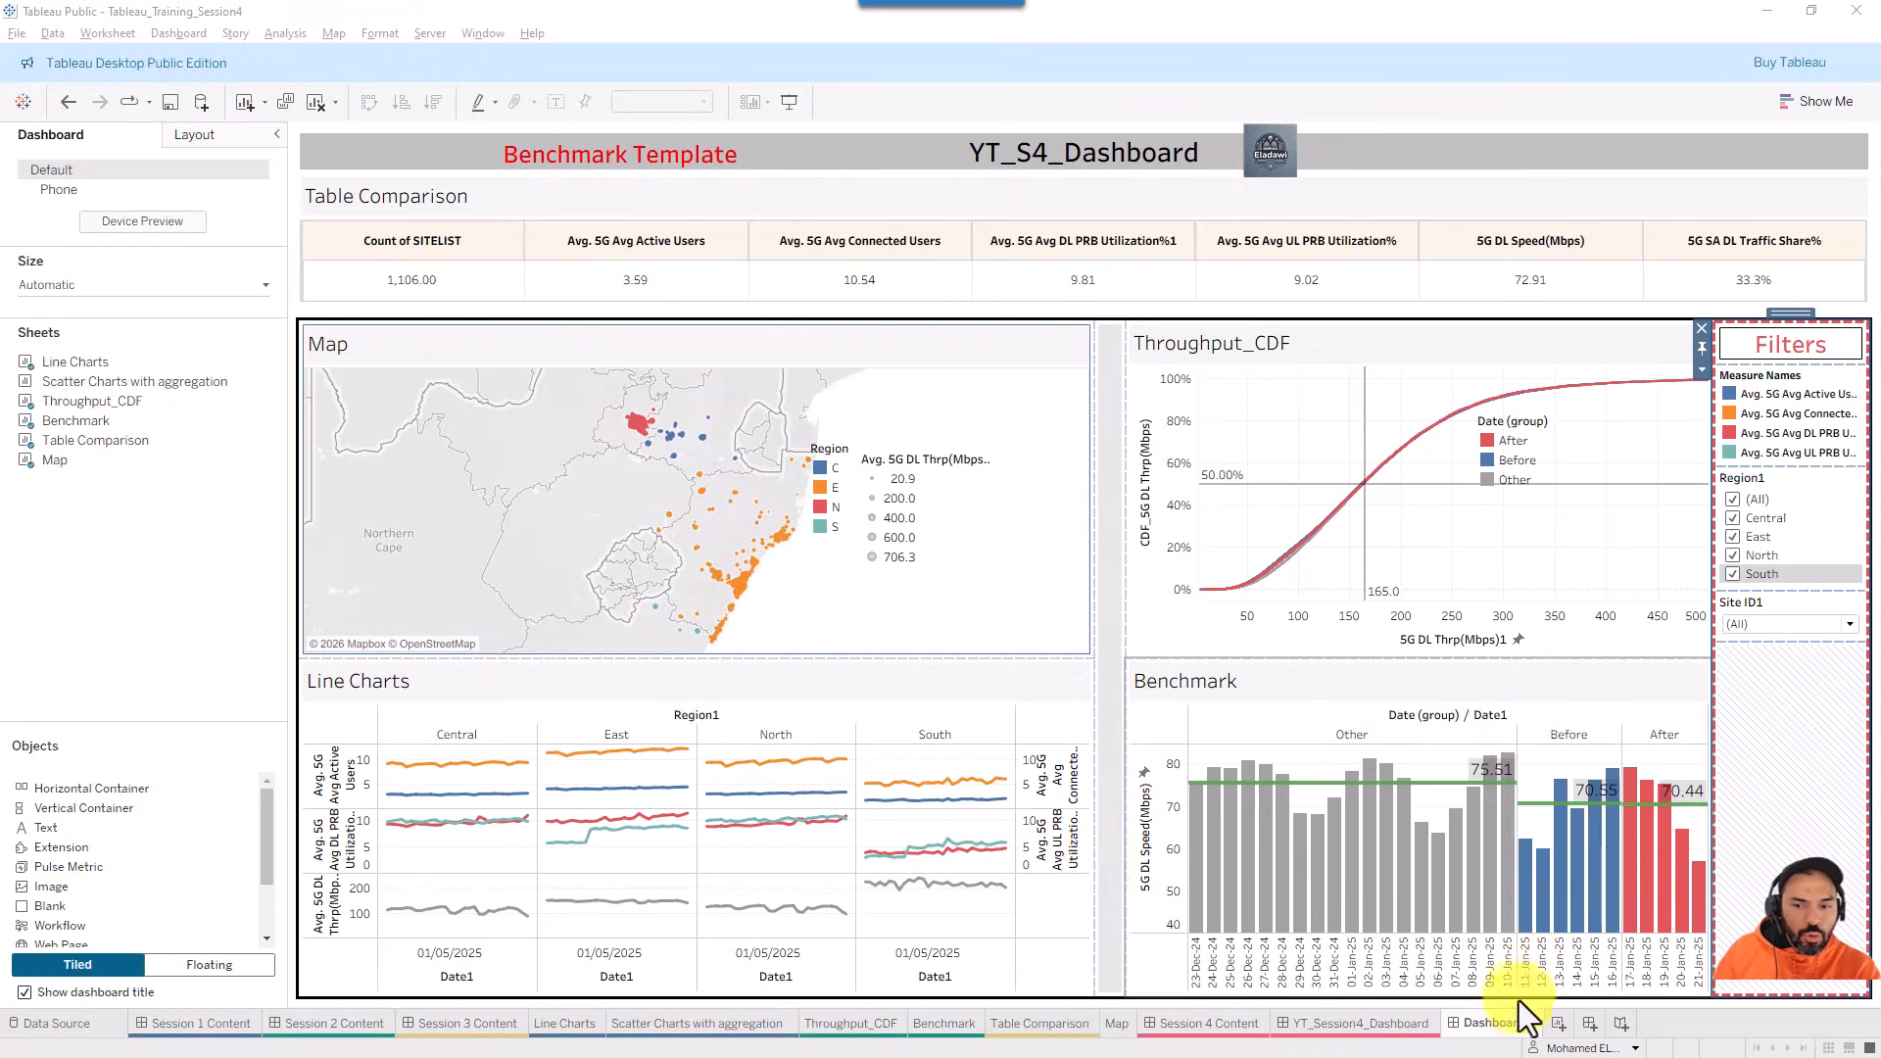
click(1556, 1024)
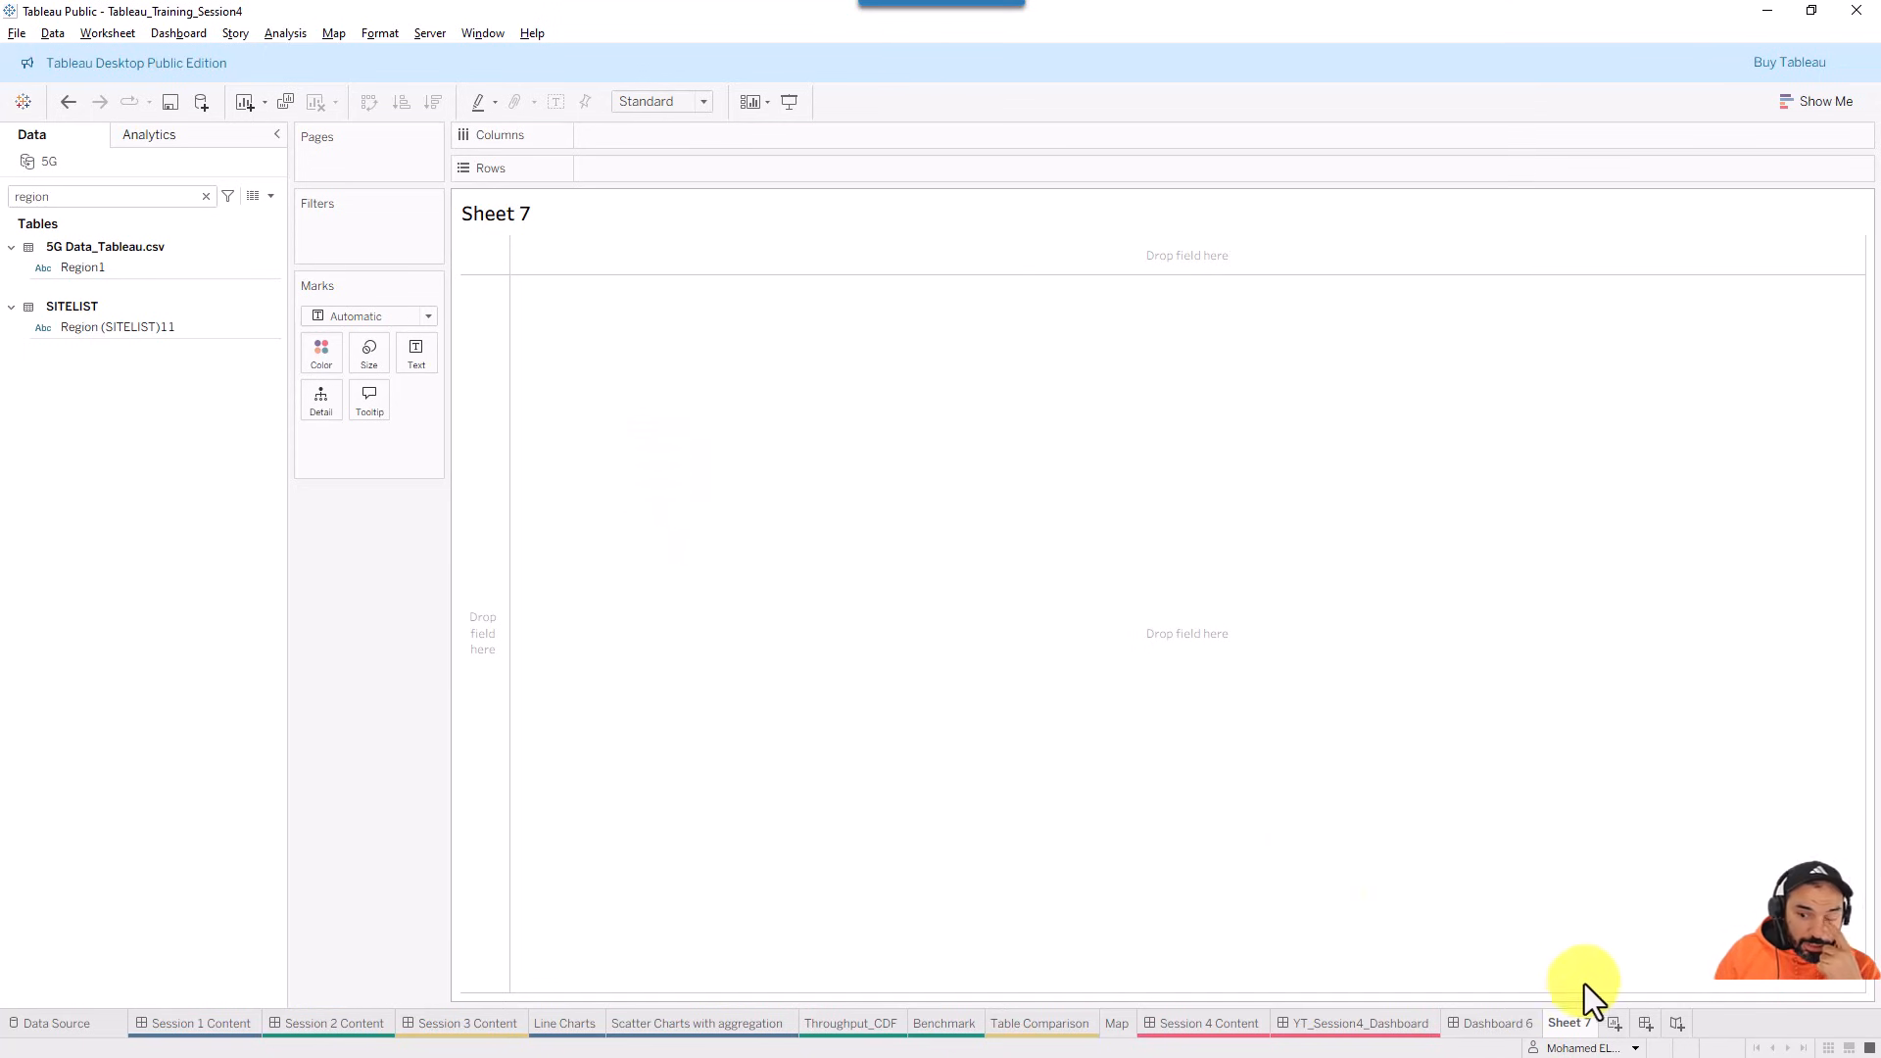
right_click(1564, 1023)
click(1608, 823)
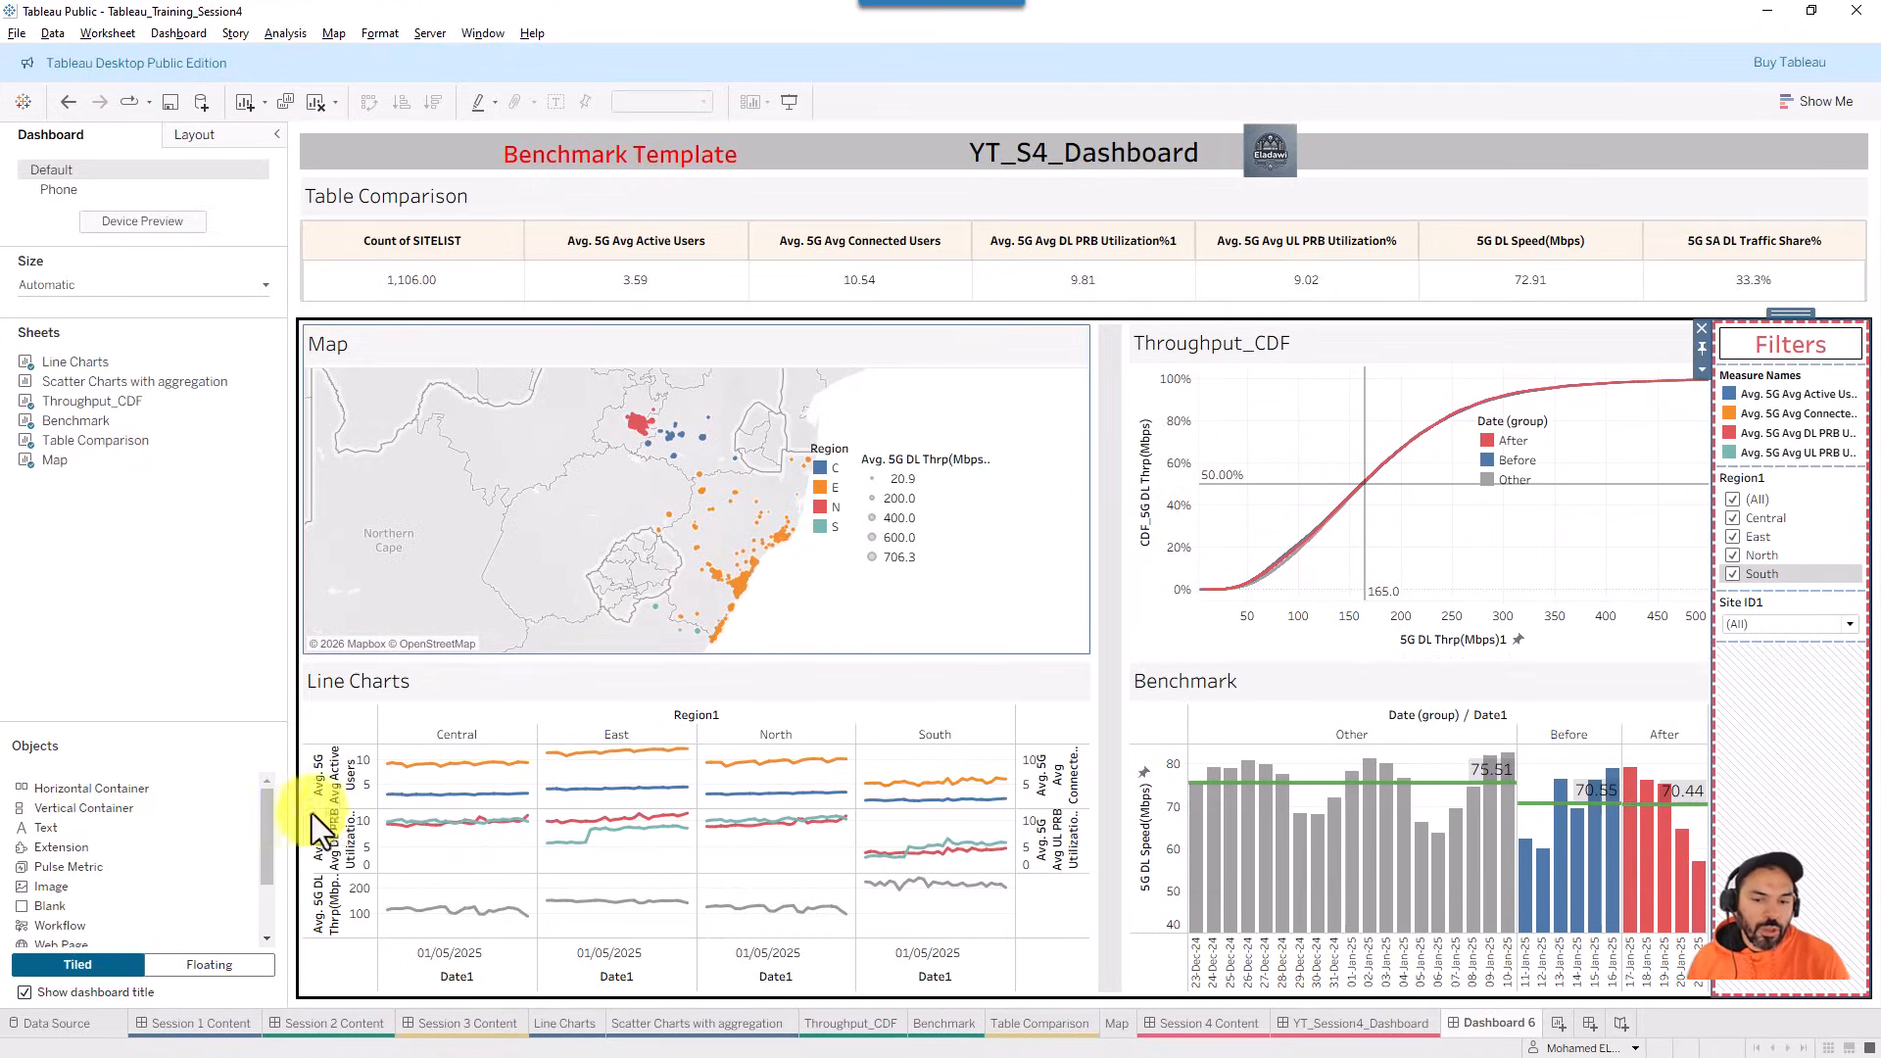
- Create a new blank dashboard and set its size to Automatic
click(1591, 1024)
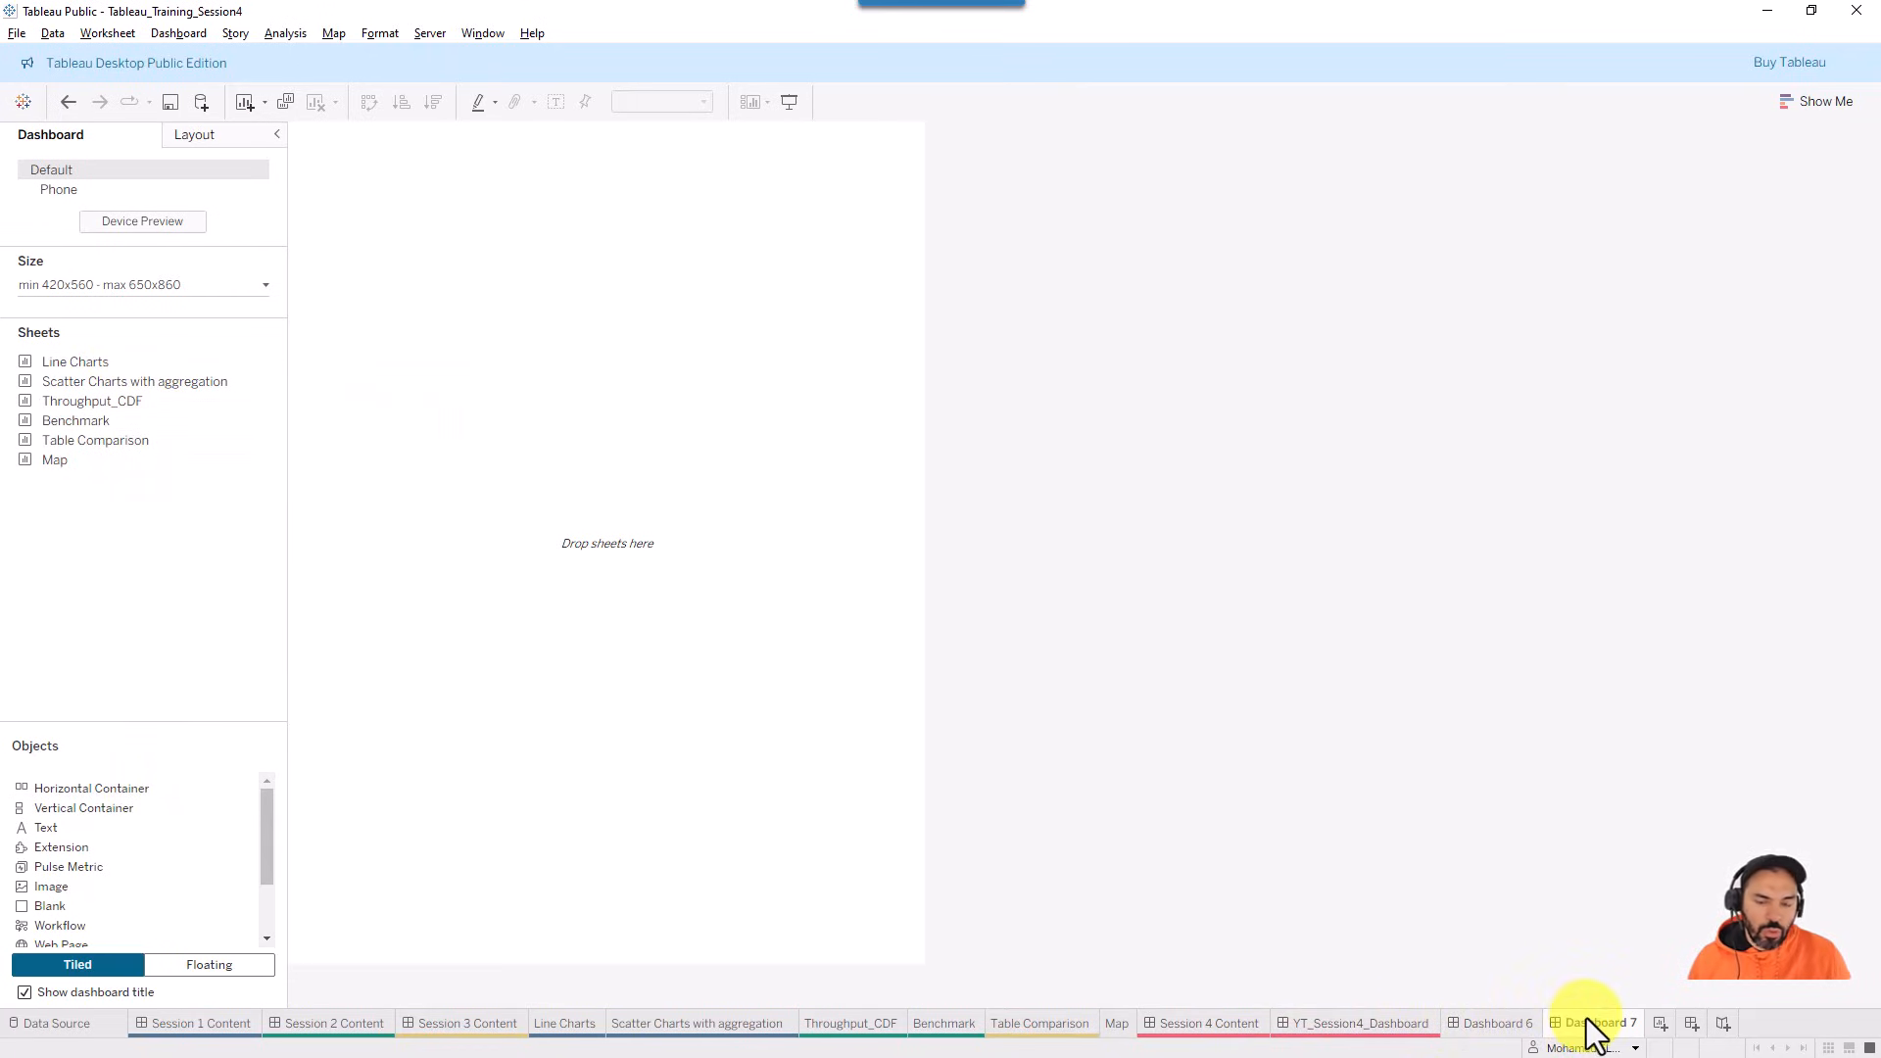
click(188, 283)
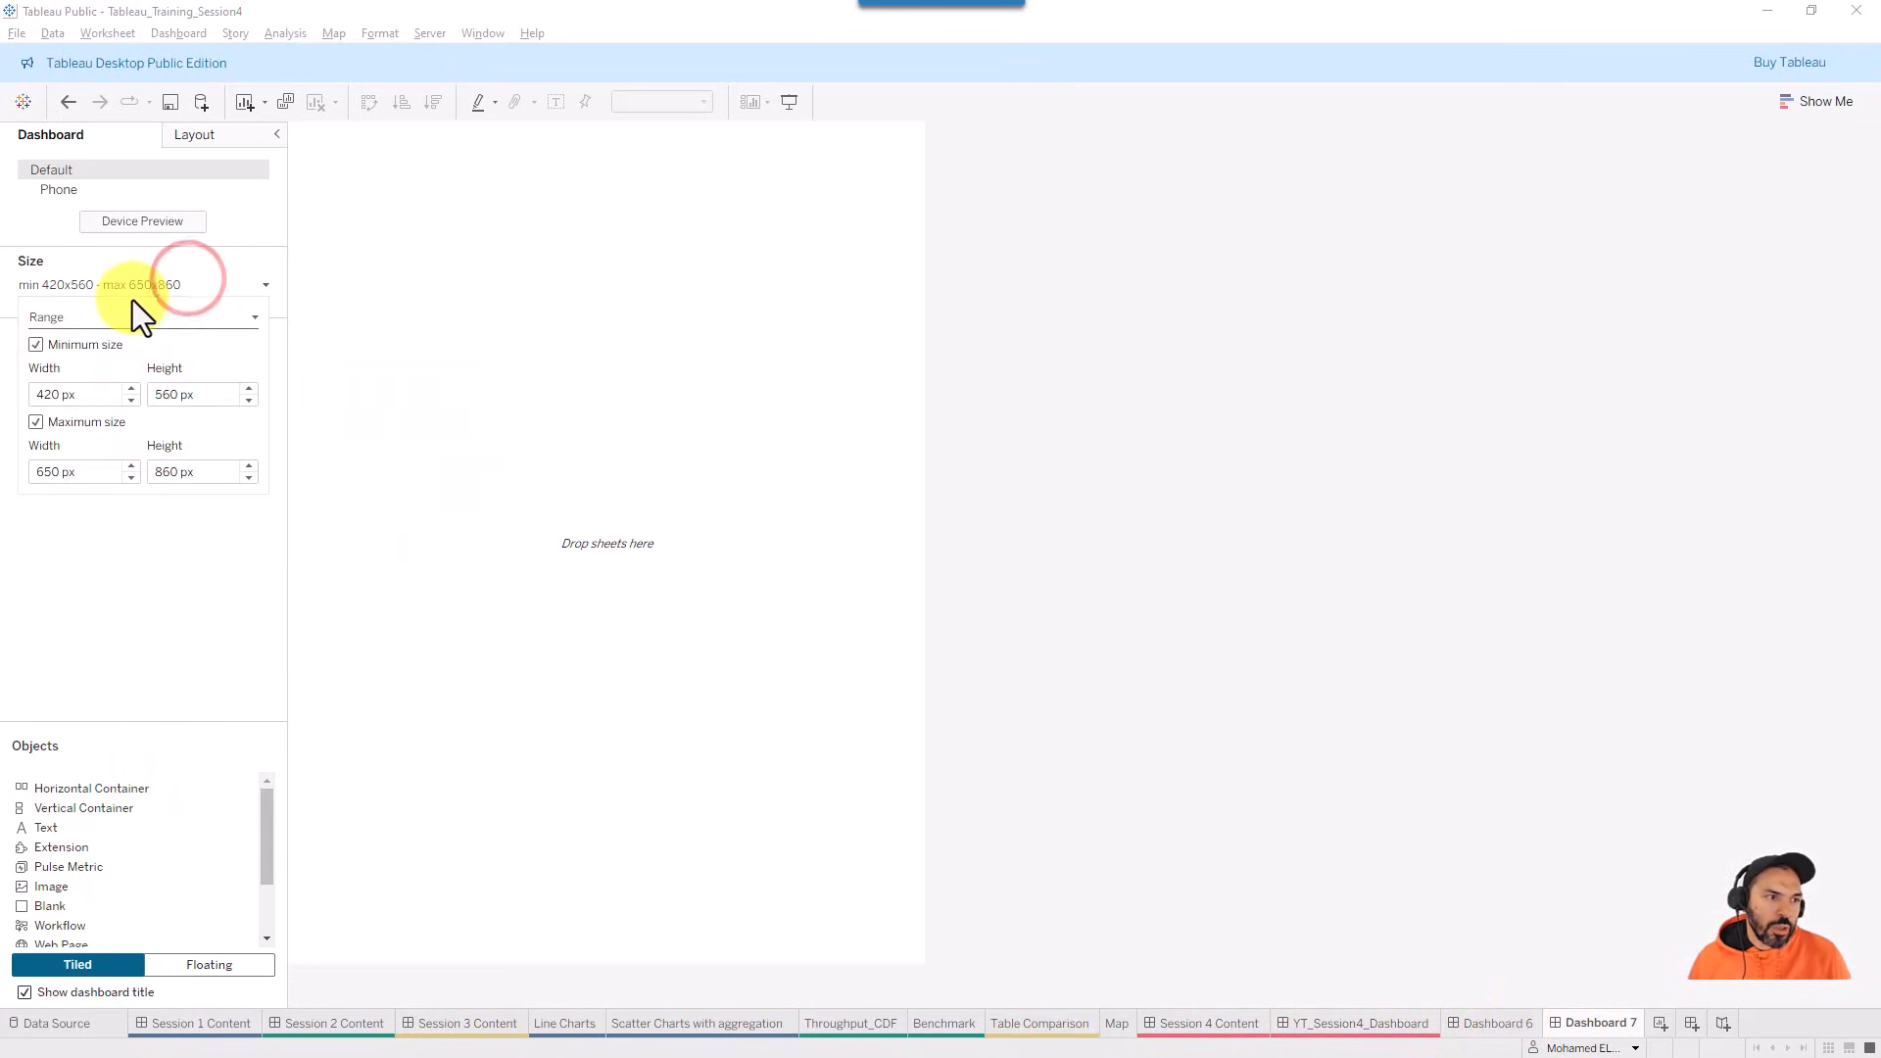
click(103, 316)
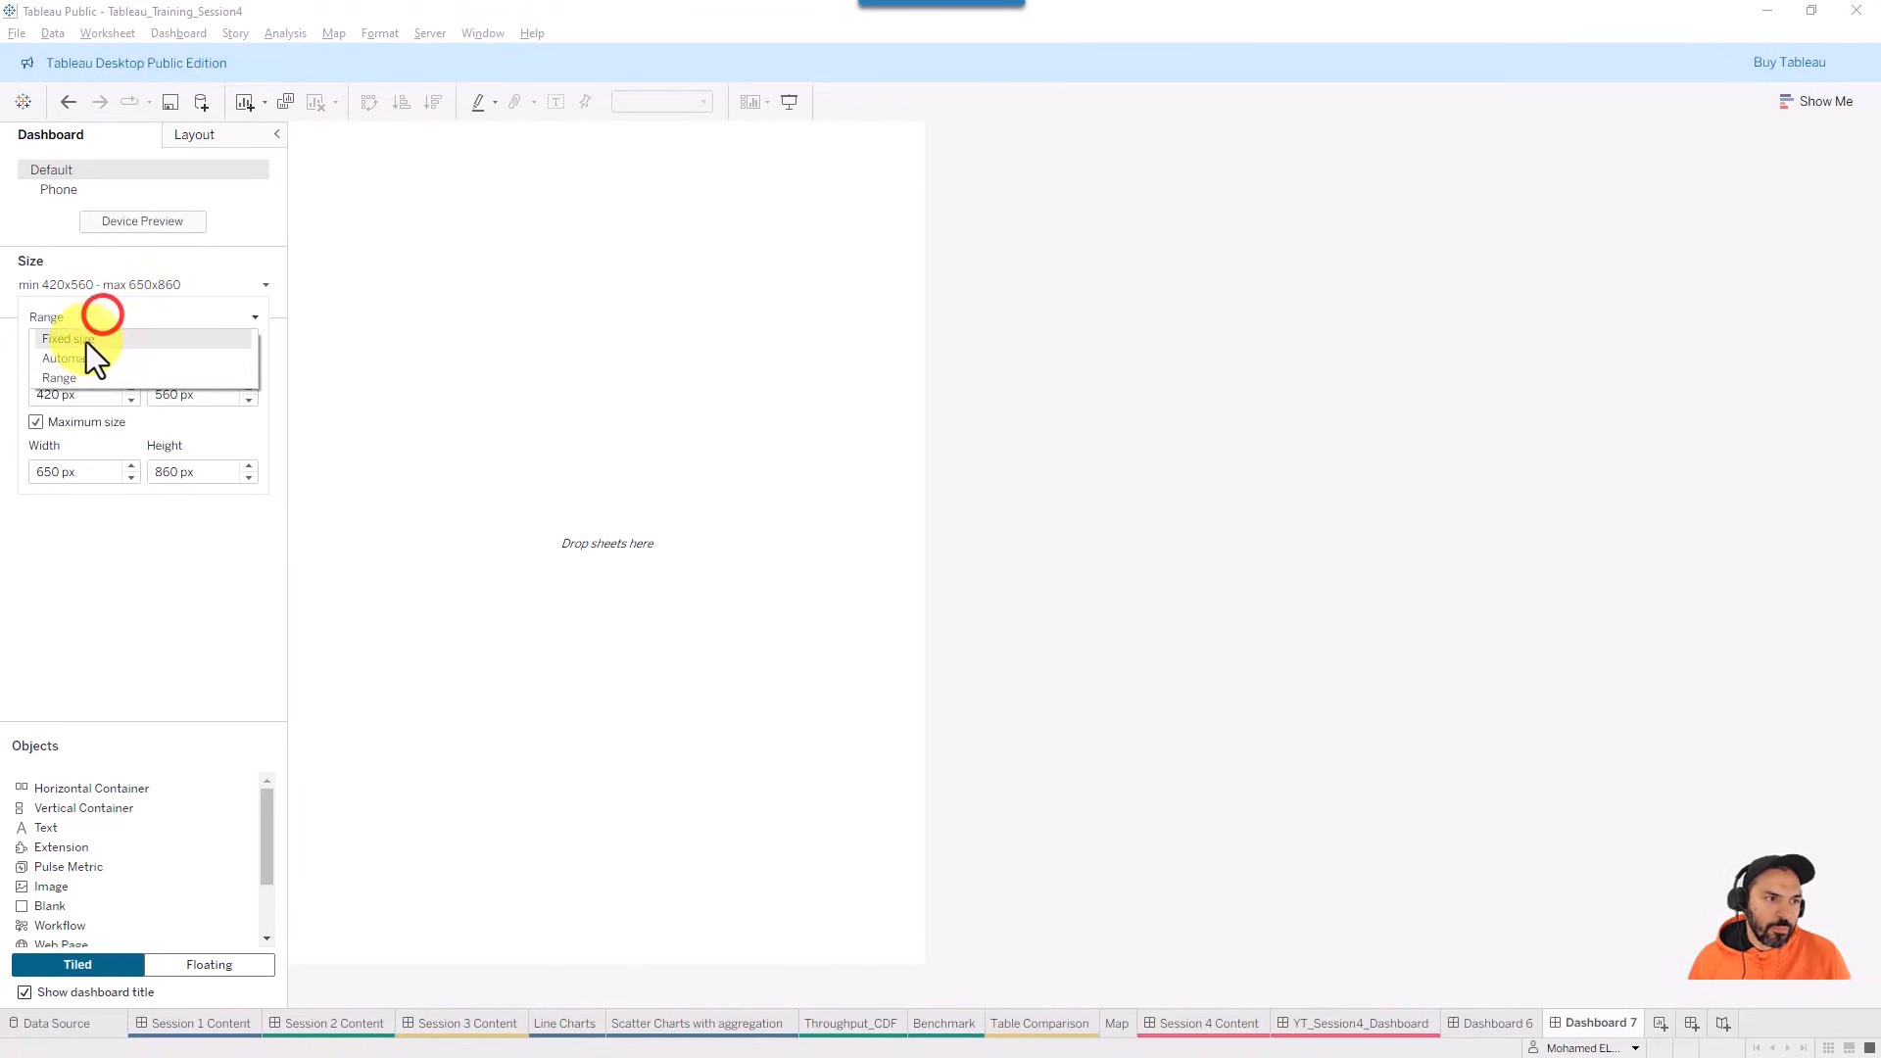
click(81, 358)
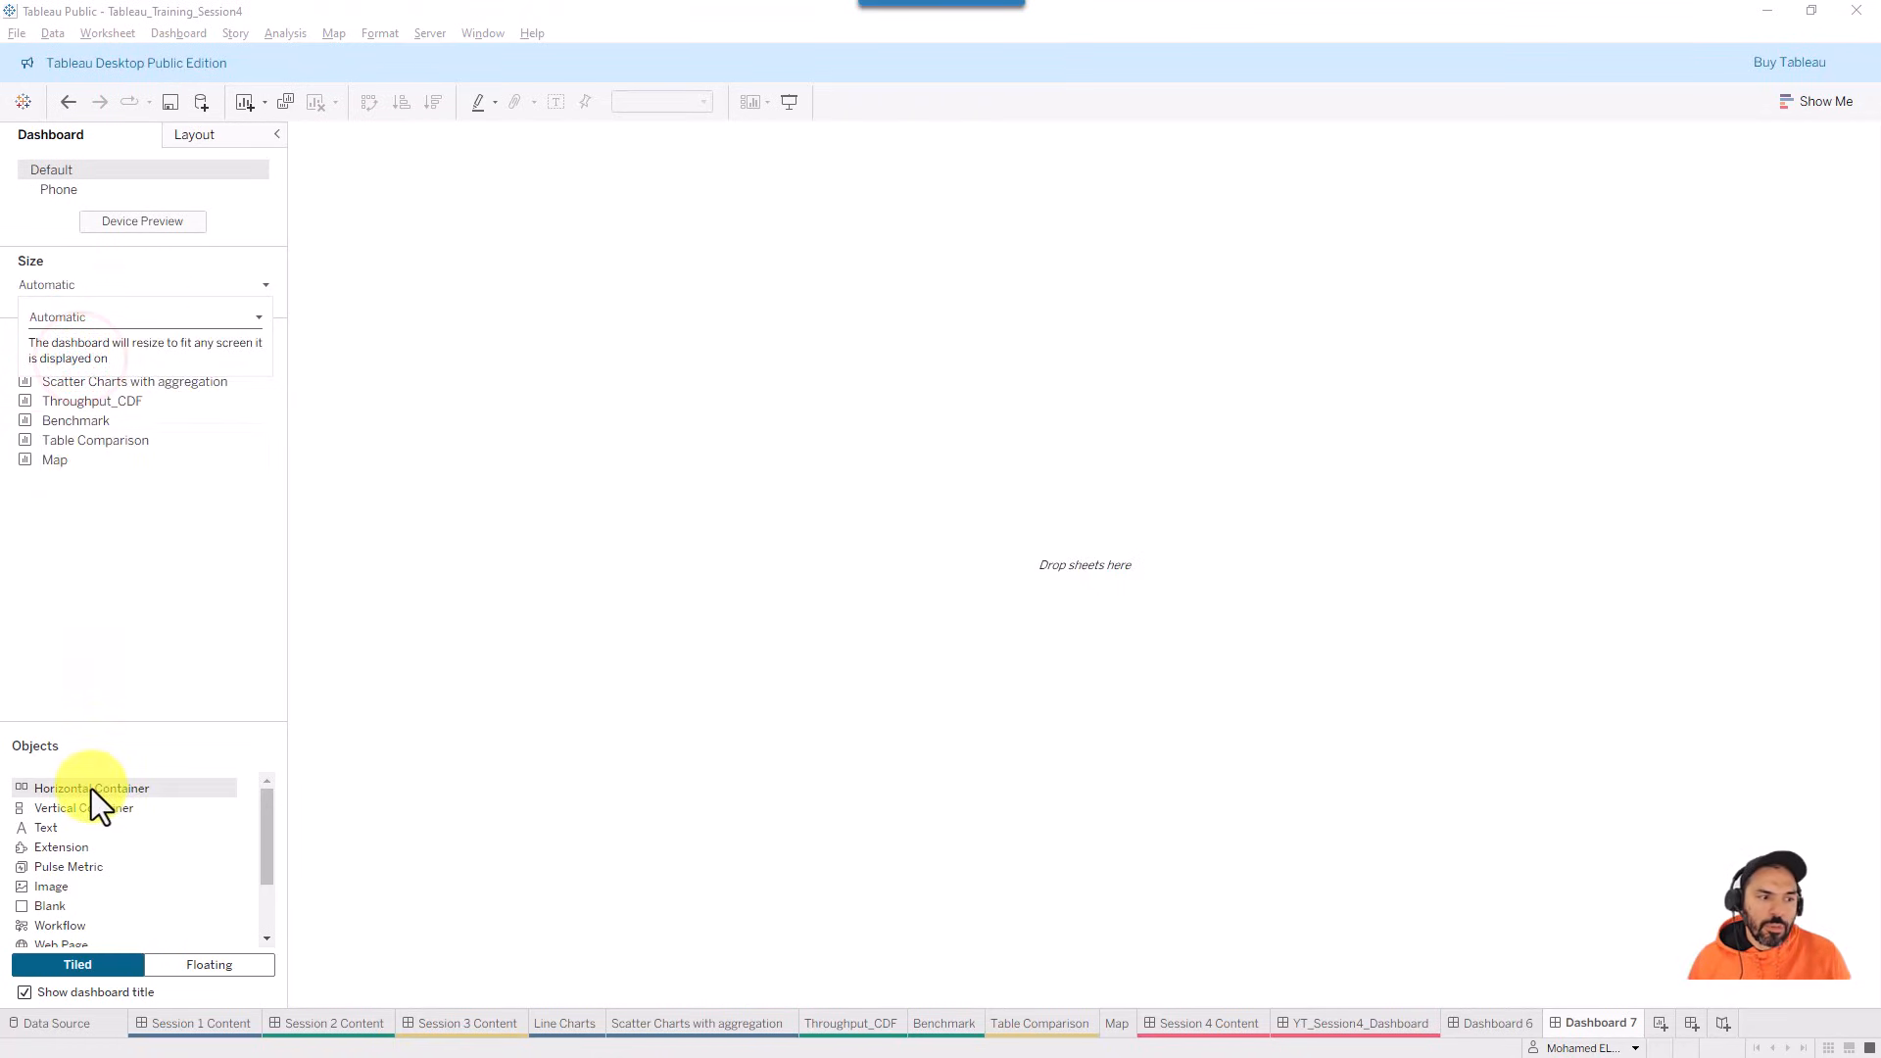
- Place four floating horizontal containers on Dashboard 7 in a two-by-two grid
drag(92, 789, 680, 325)
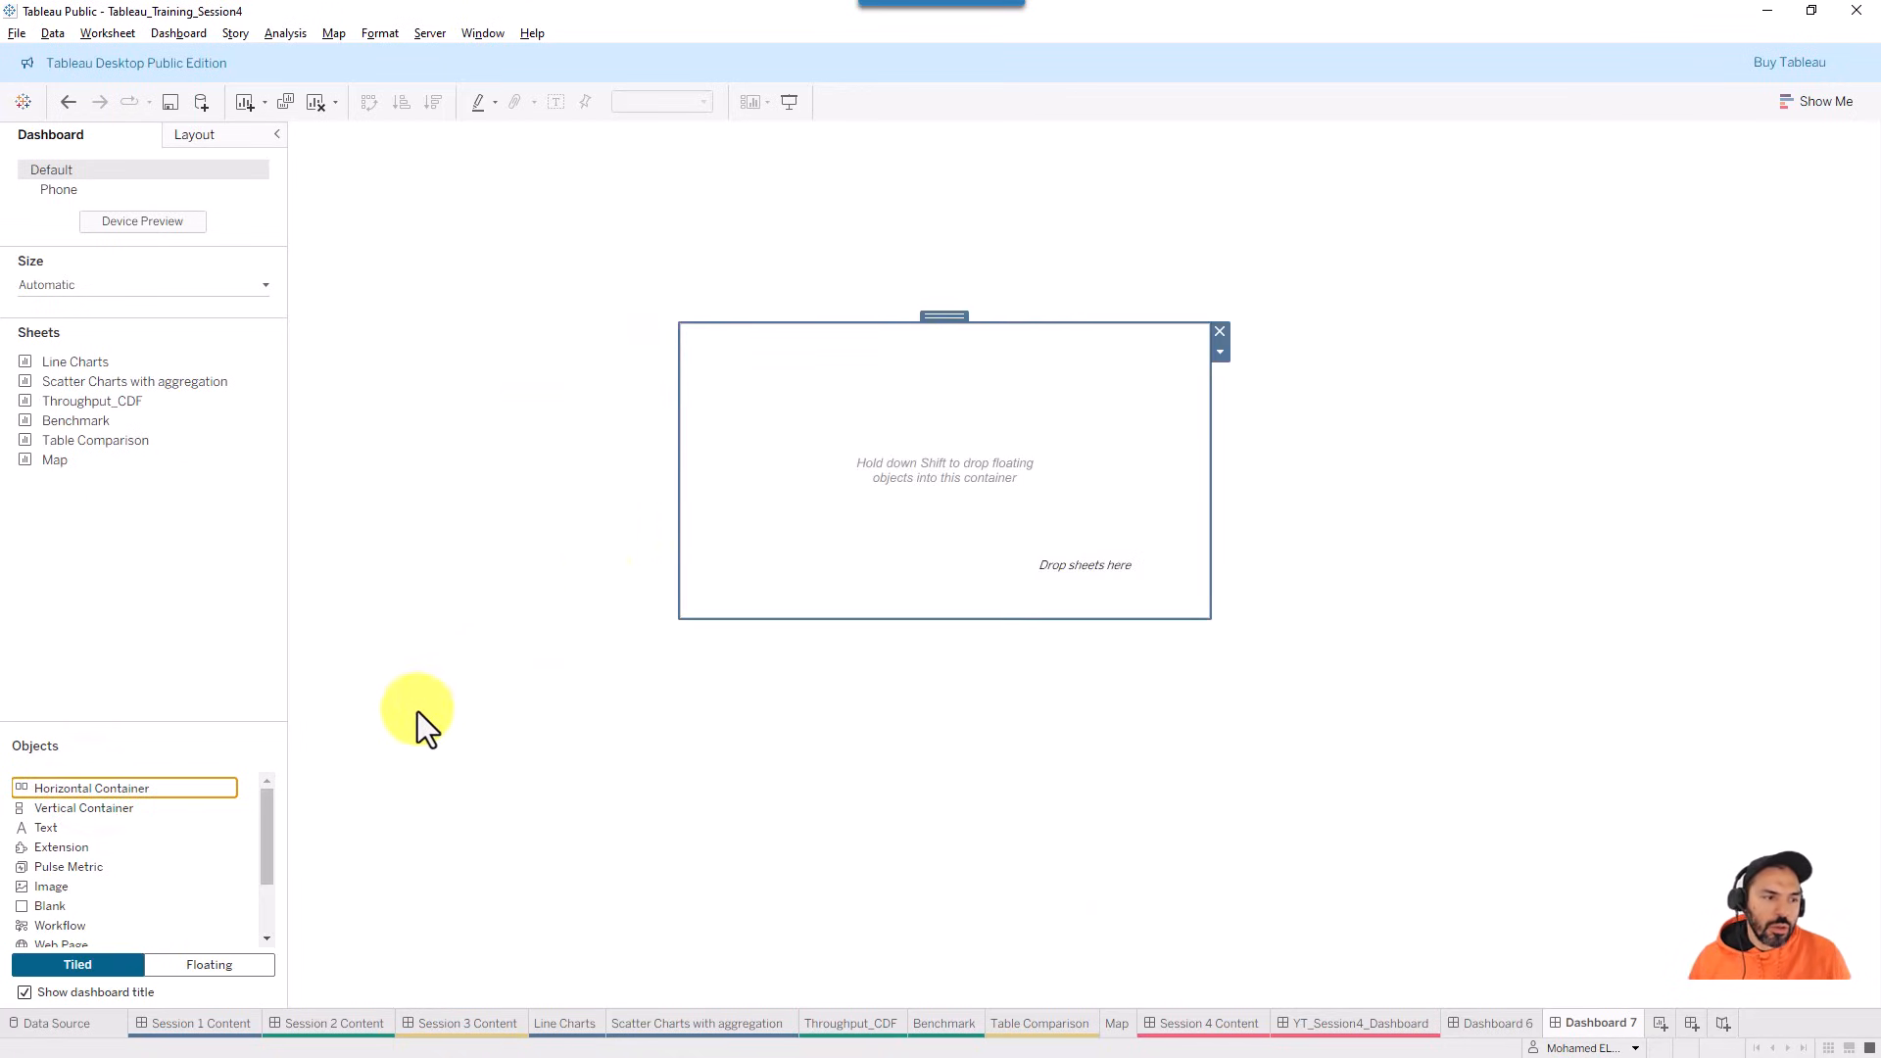
drag(953, 316, 698, 200)
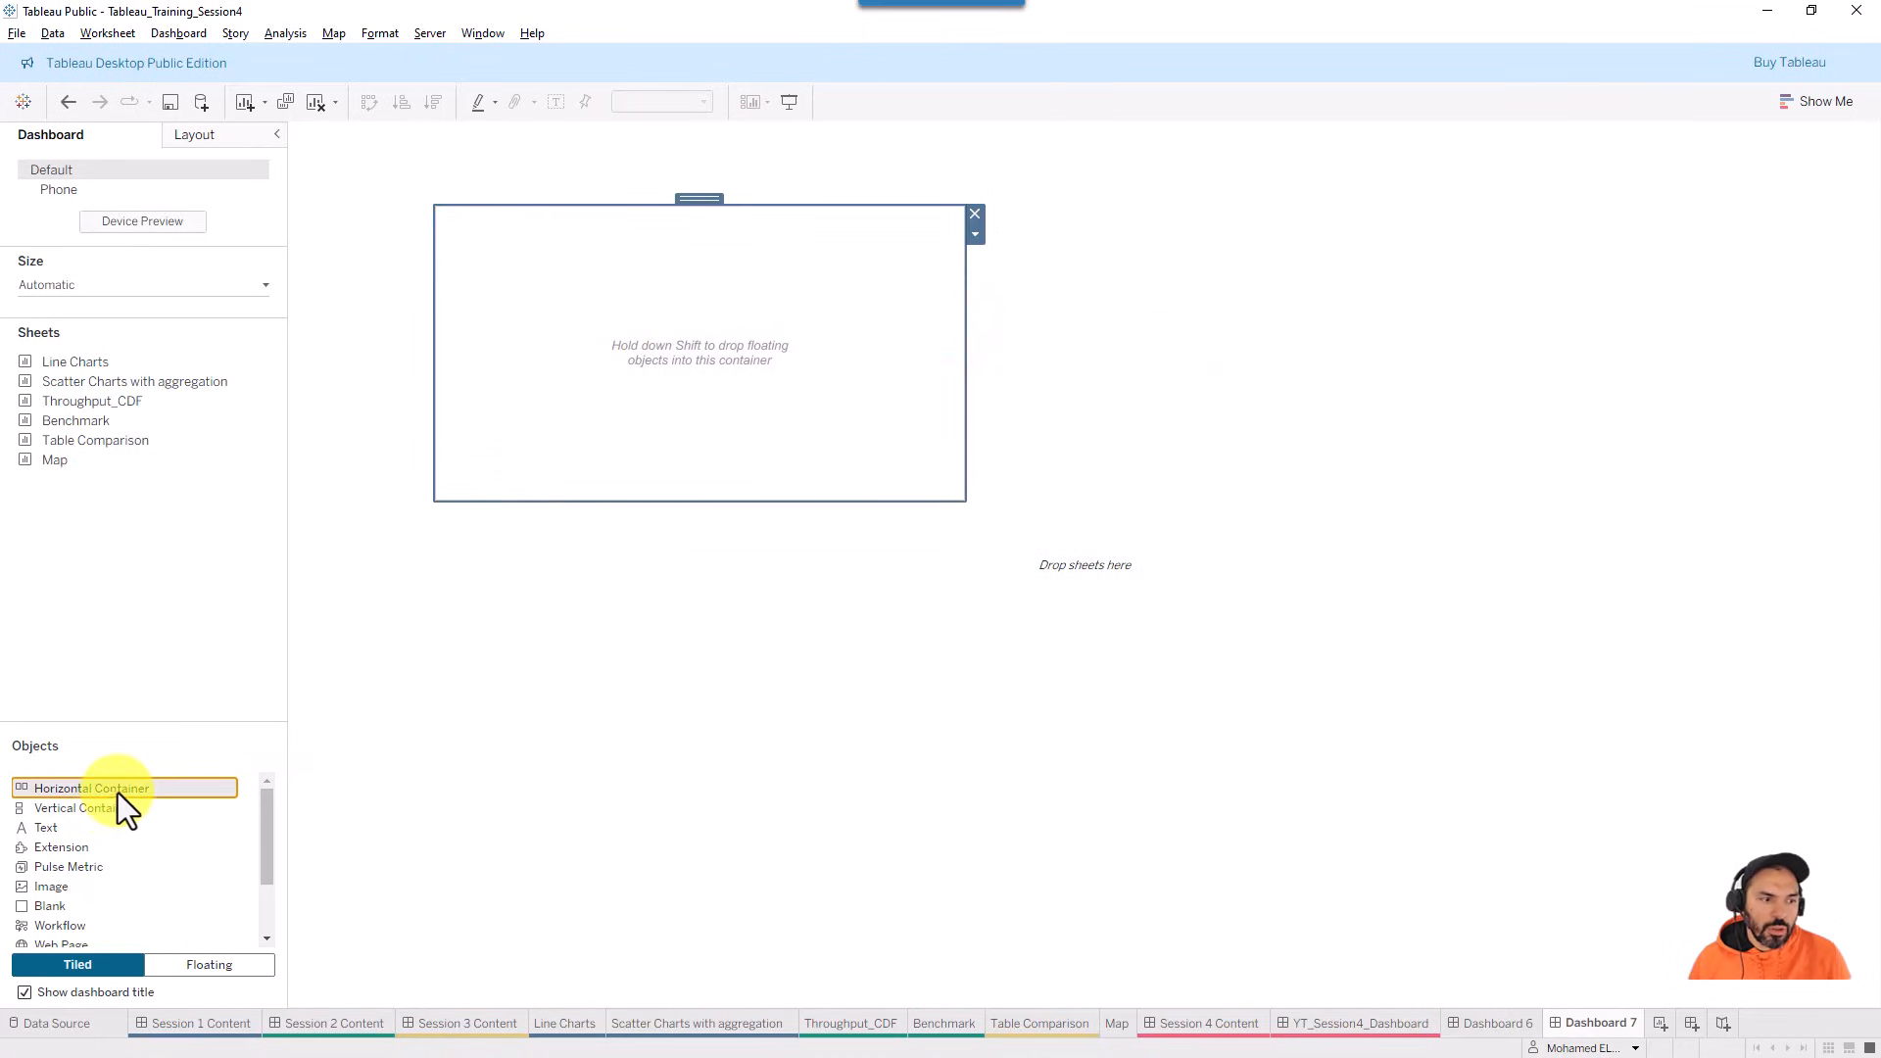
drag(117, 792, 1096, 210)
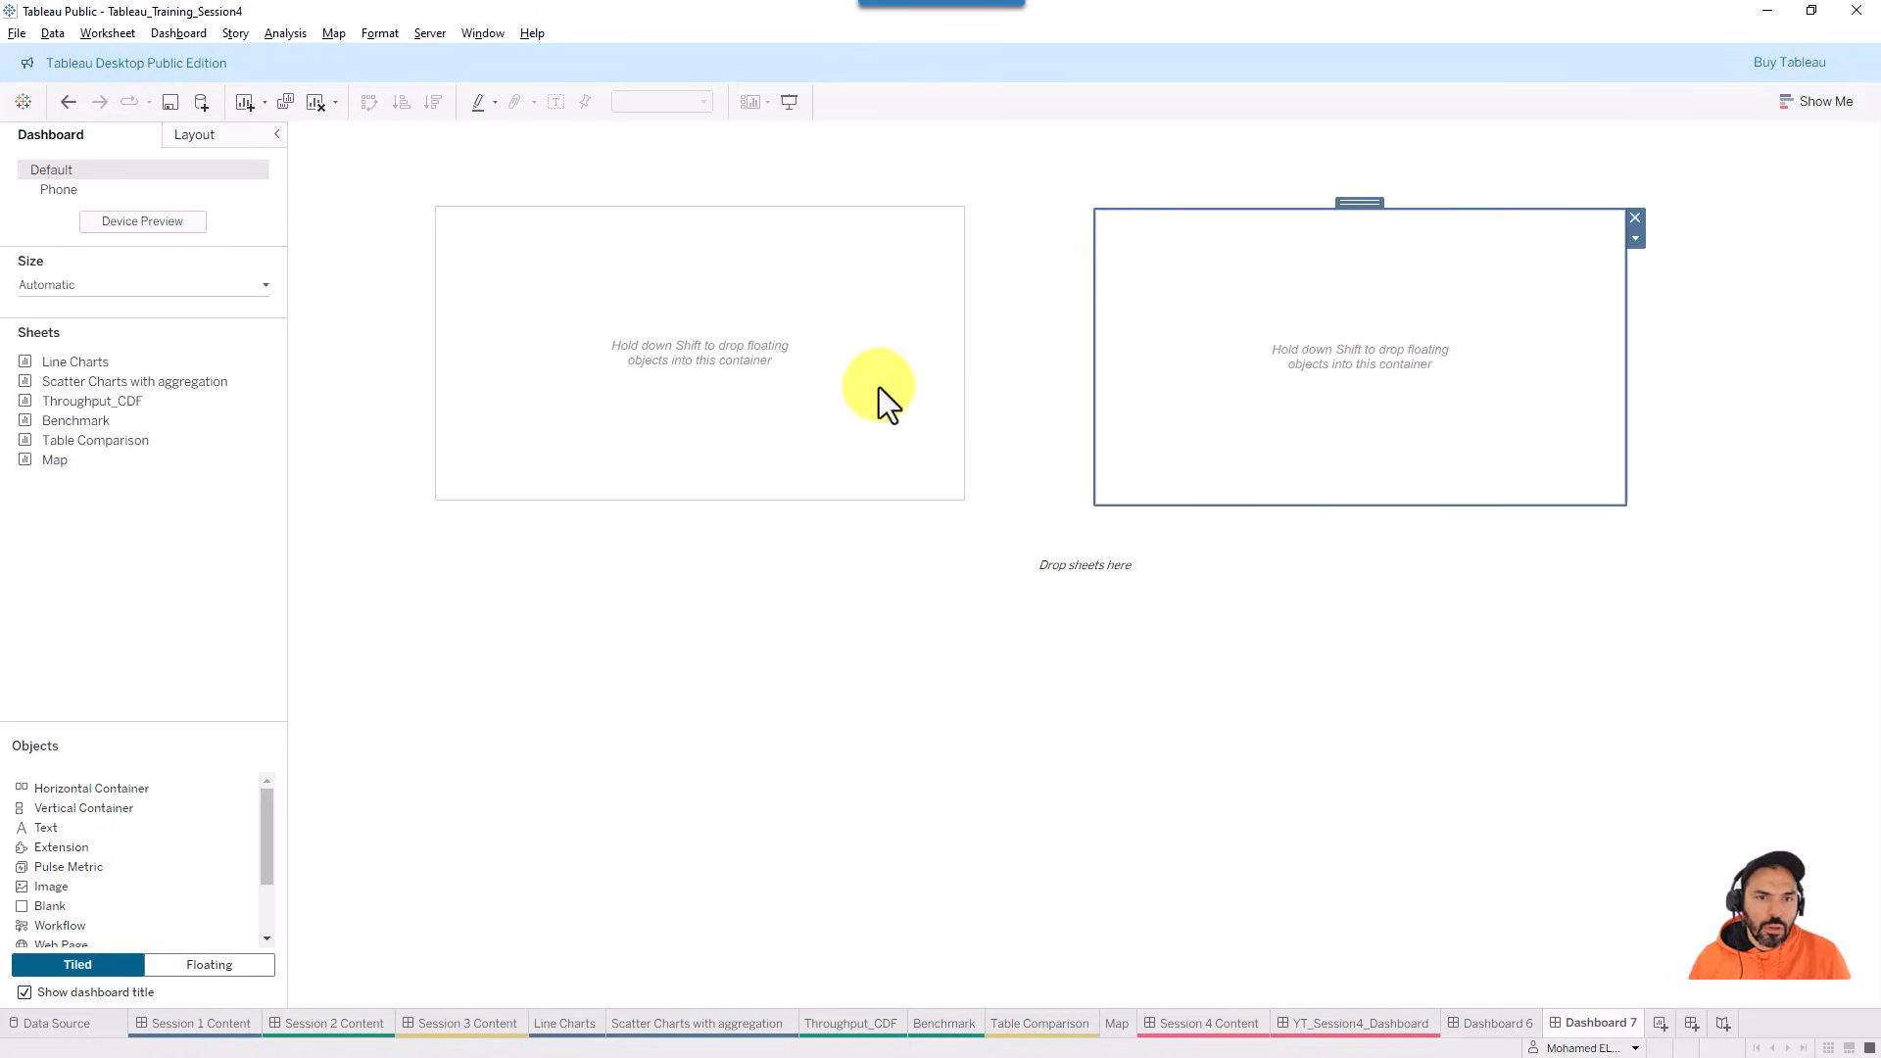
drag(102, 789, 435, 544)
drag(84, 788, 1099, 553)
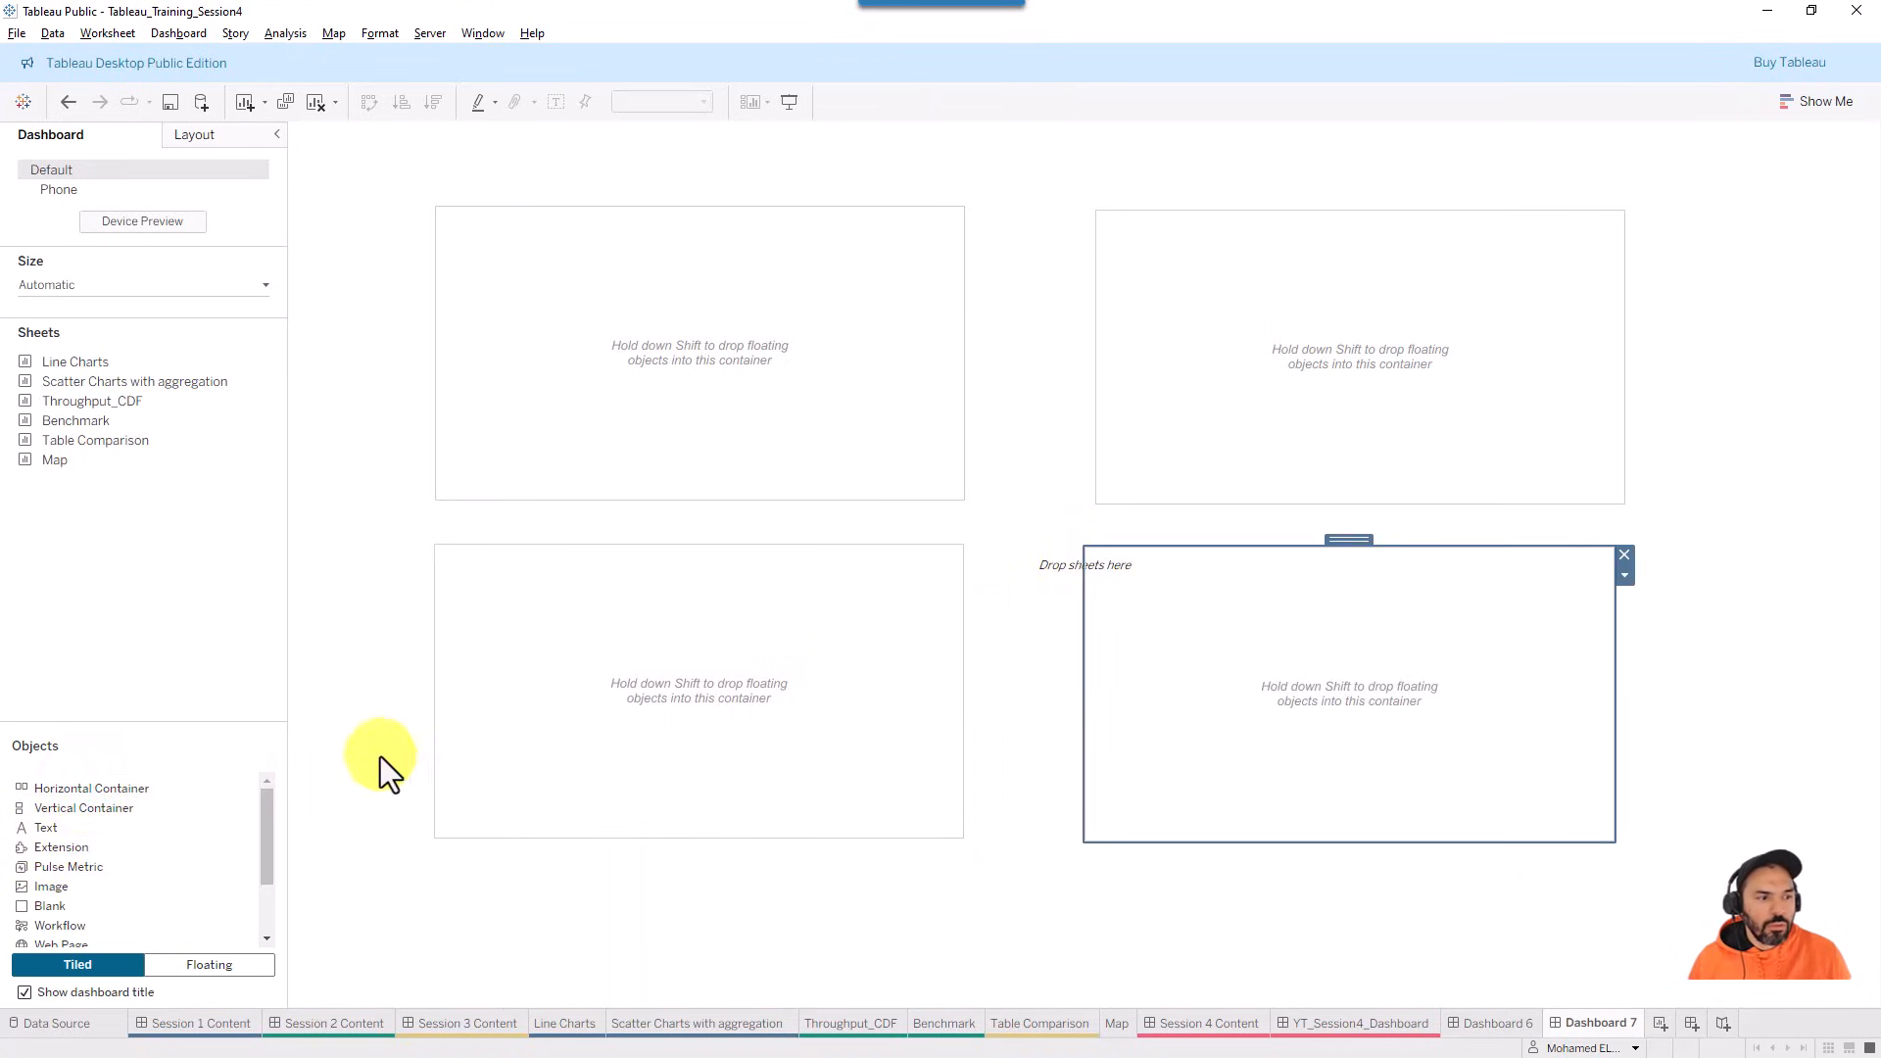
- Add a floating vertical container along the dashboard's right edge and stretch it to nearly the full dashboard height
drag(86, 807, 1640, 165)
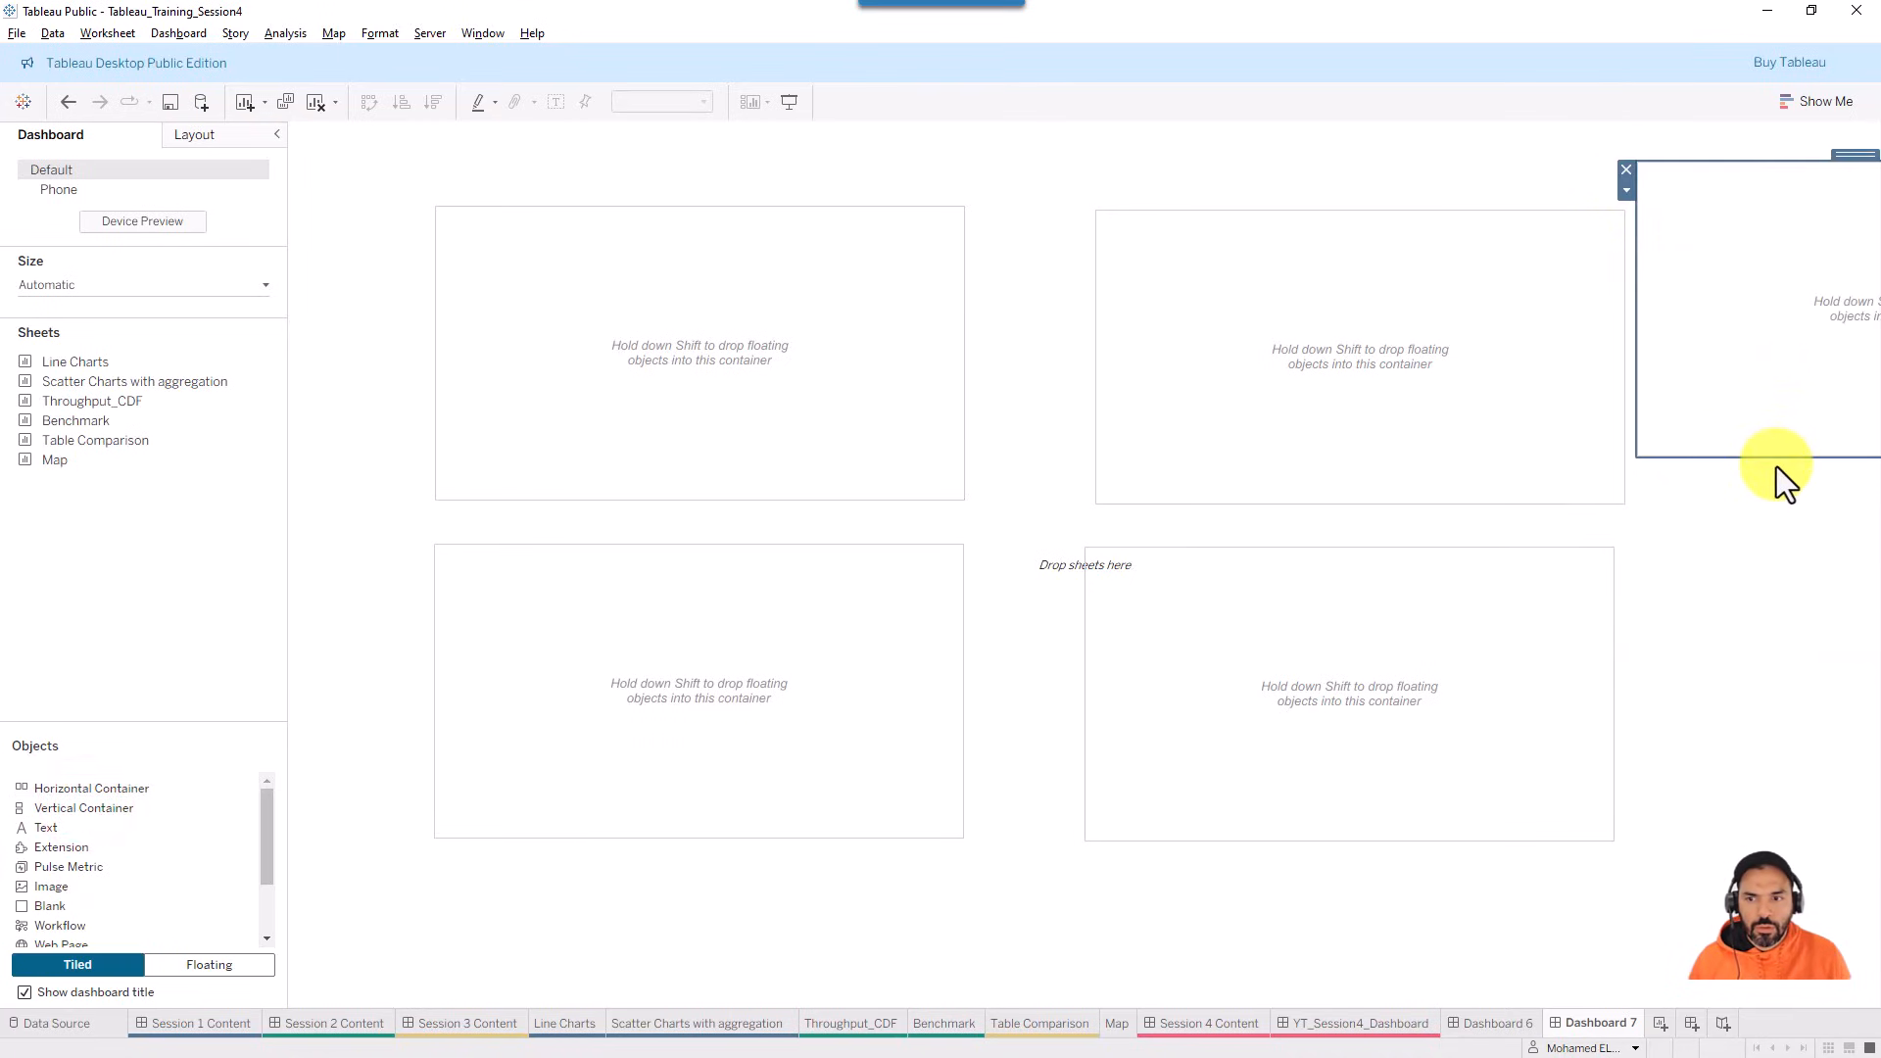
drag(1777, 456, 1786, 1018)
drag(1636, 520, 1735, 521)
drag(1856, 167, 1739, 186)
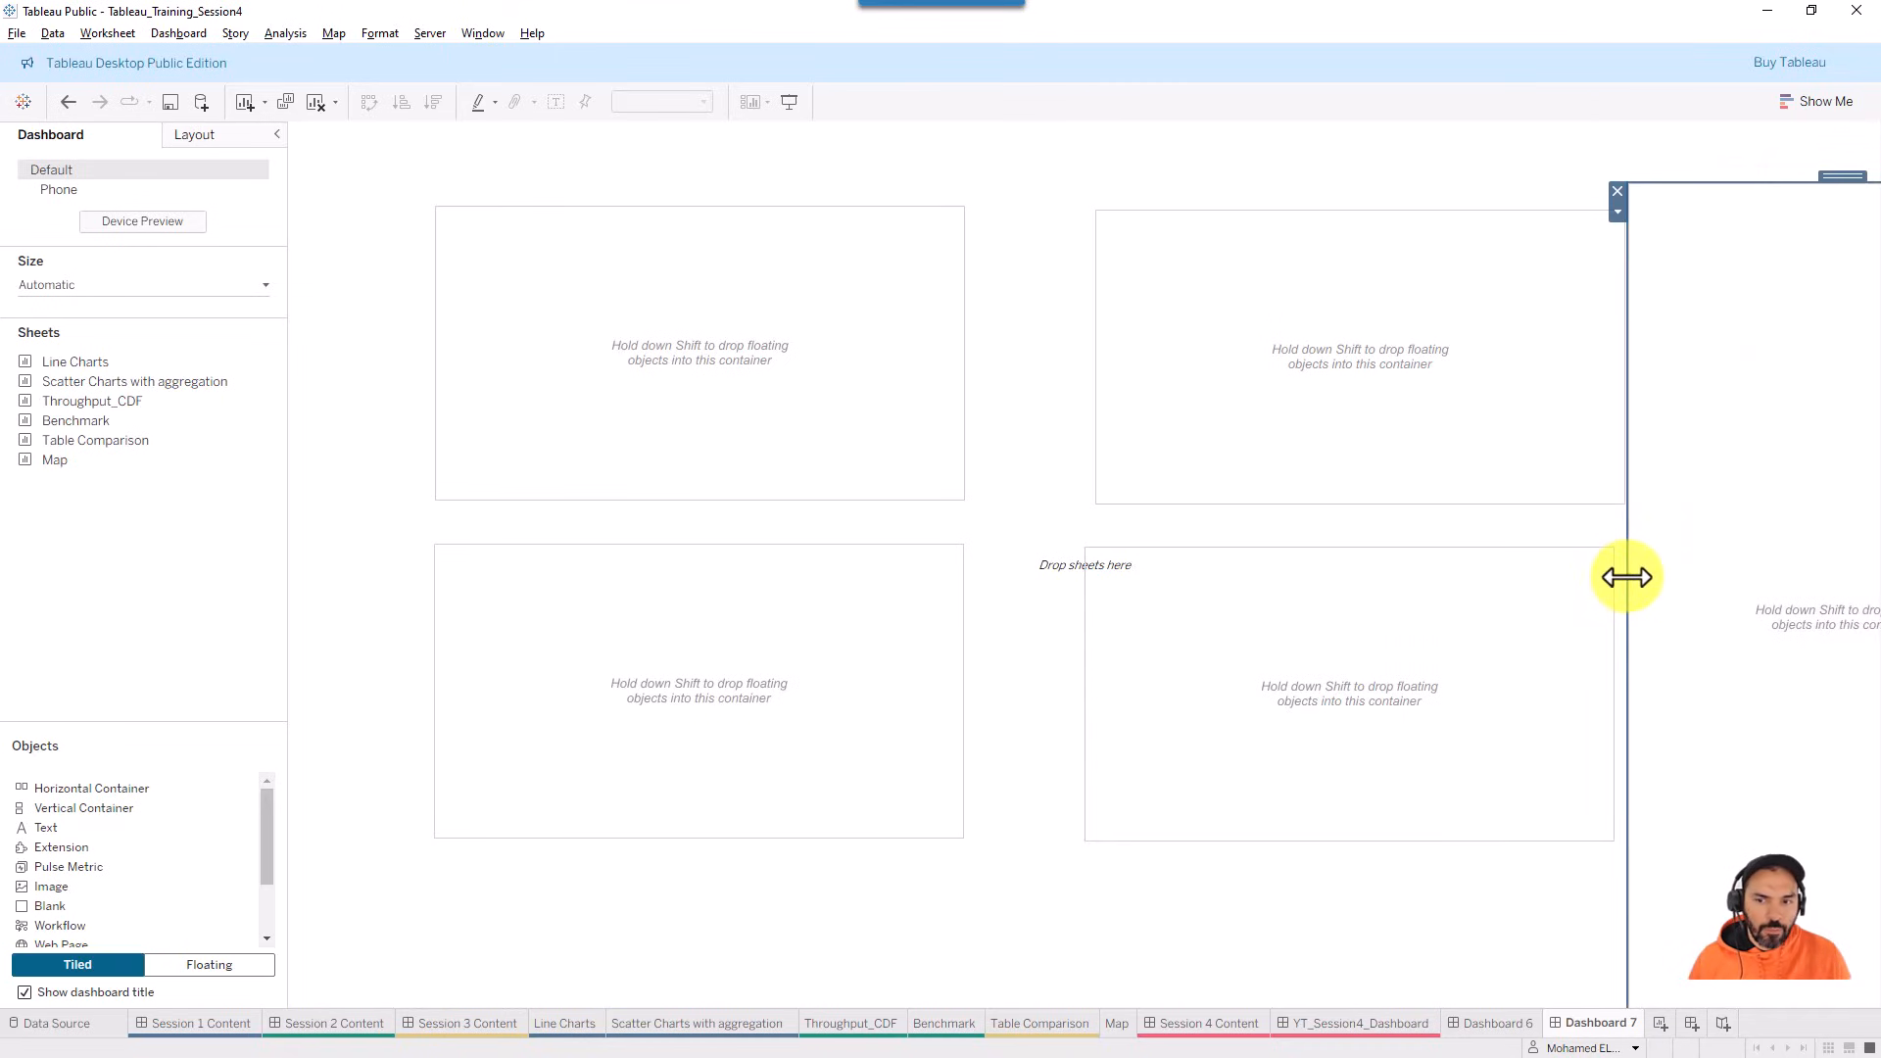
drag(1625, 575, 1803, 372)
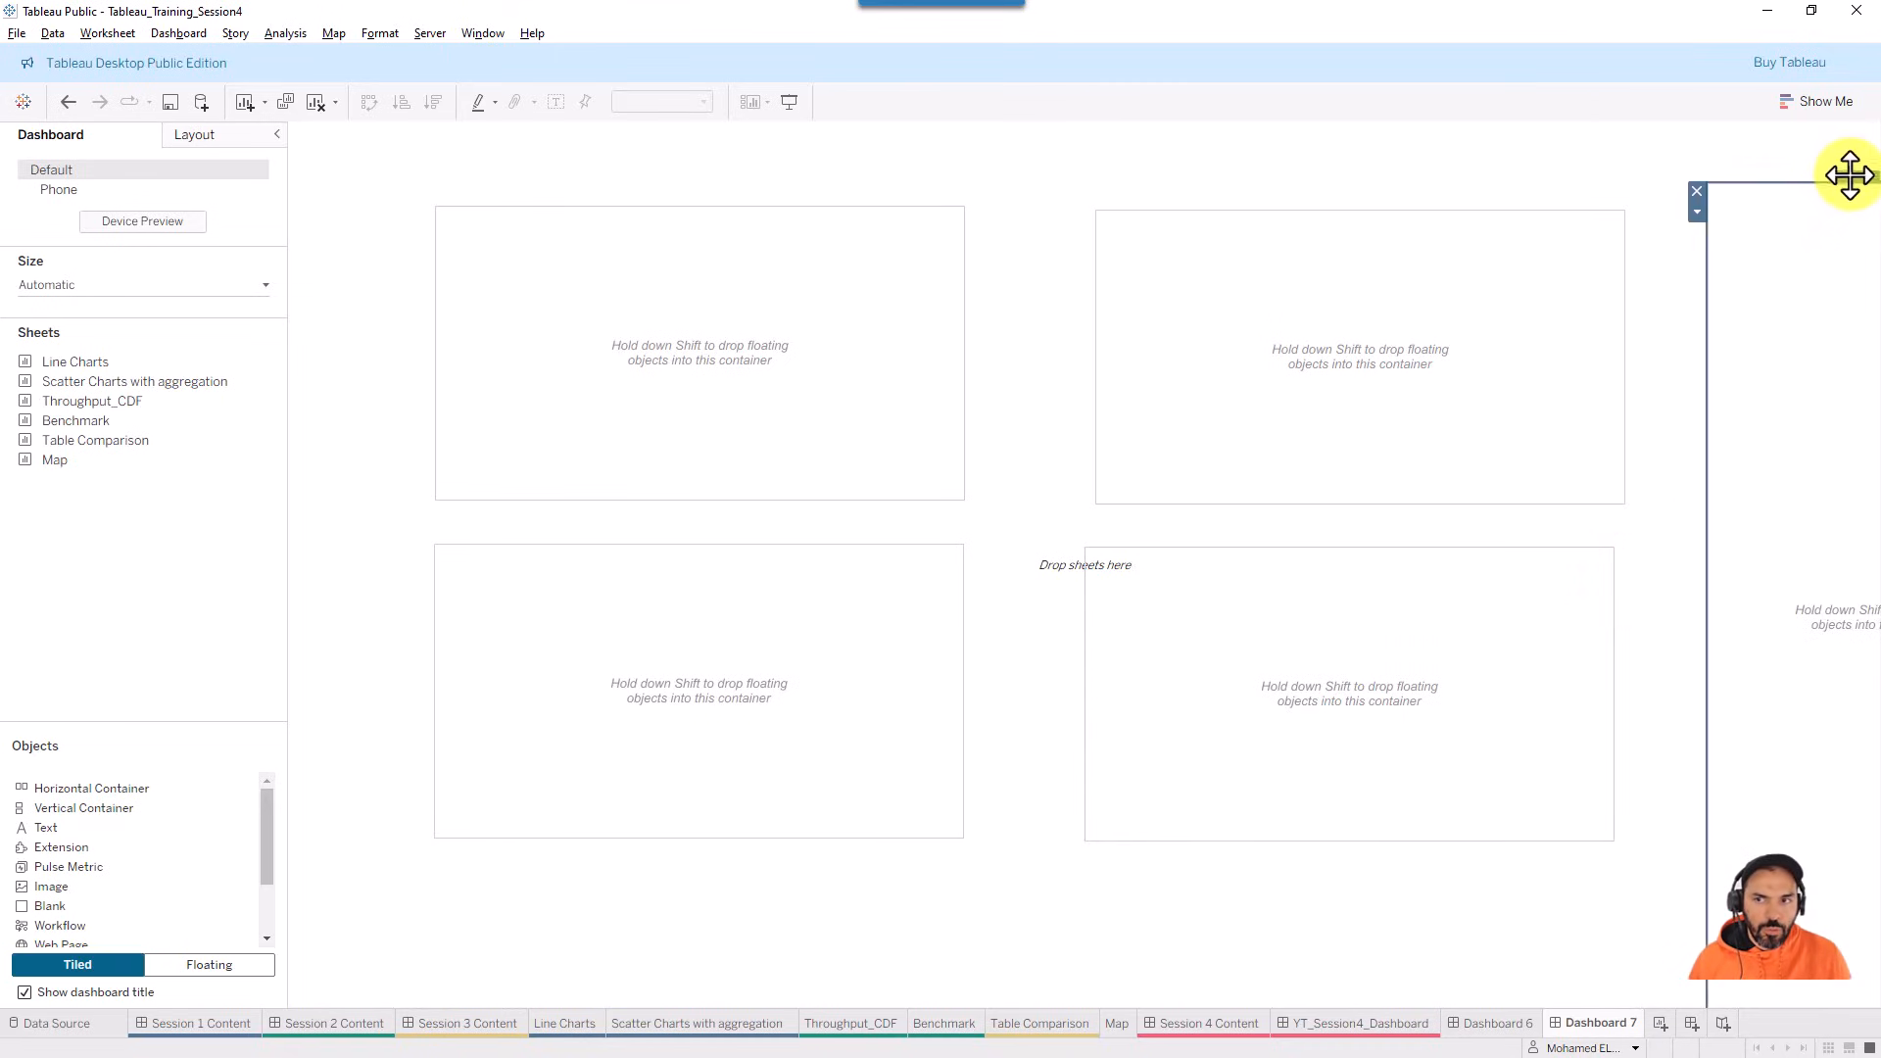
drag(1850, 174, 1776, 127)
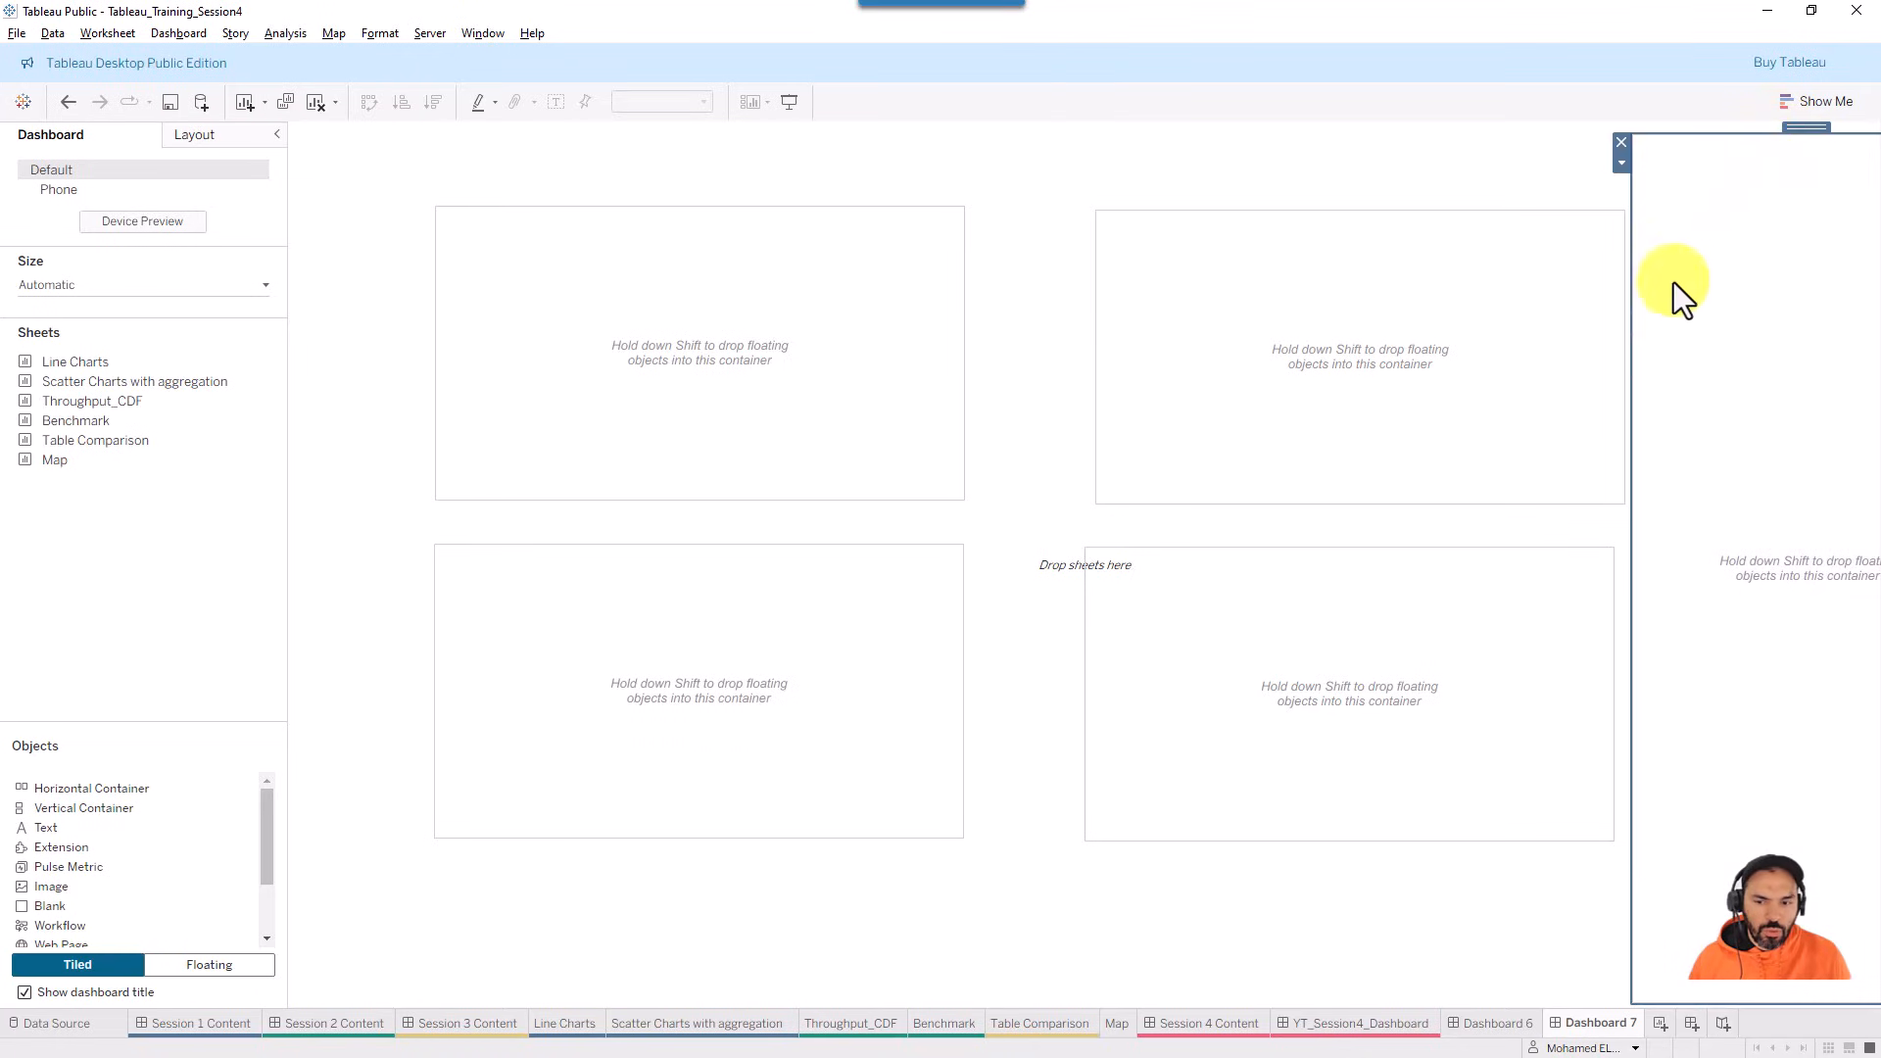
- Place the Line Charts sheet in the upper-left floating container and the Map sheet in the lower-left one
mouse_move(55, 364)
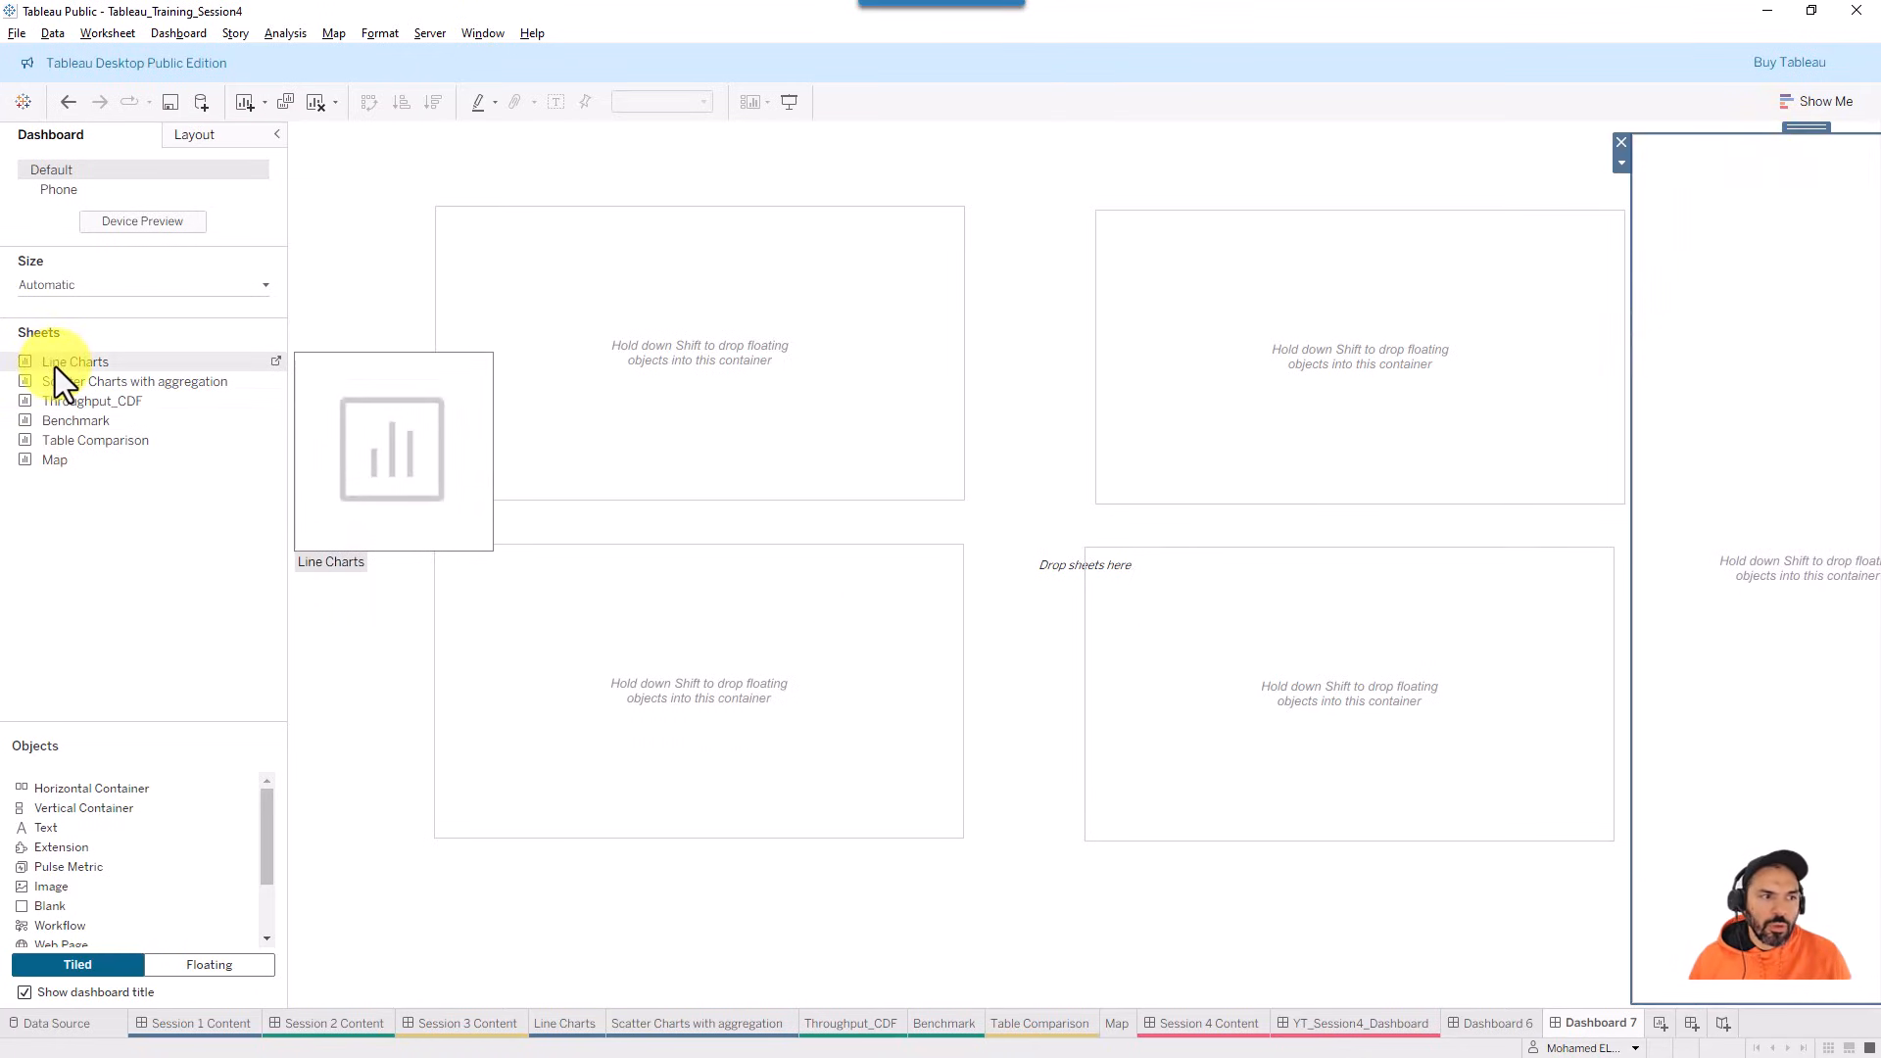
drag(55, 366, 584, 411)
mouse_move(98, 398)
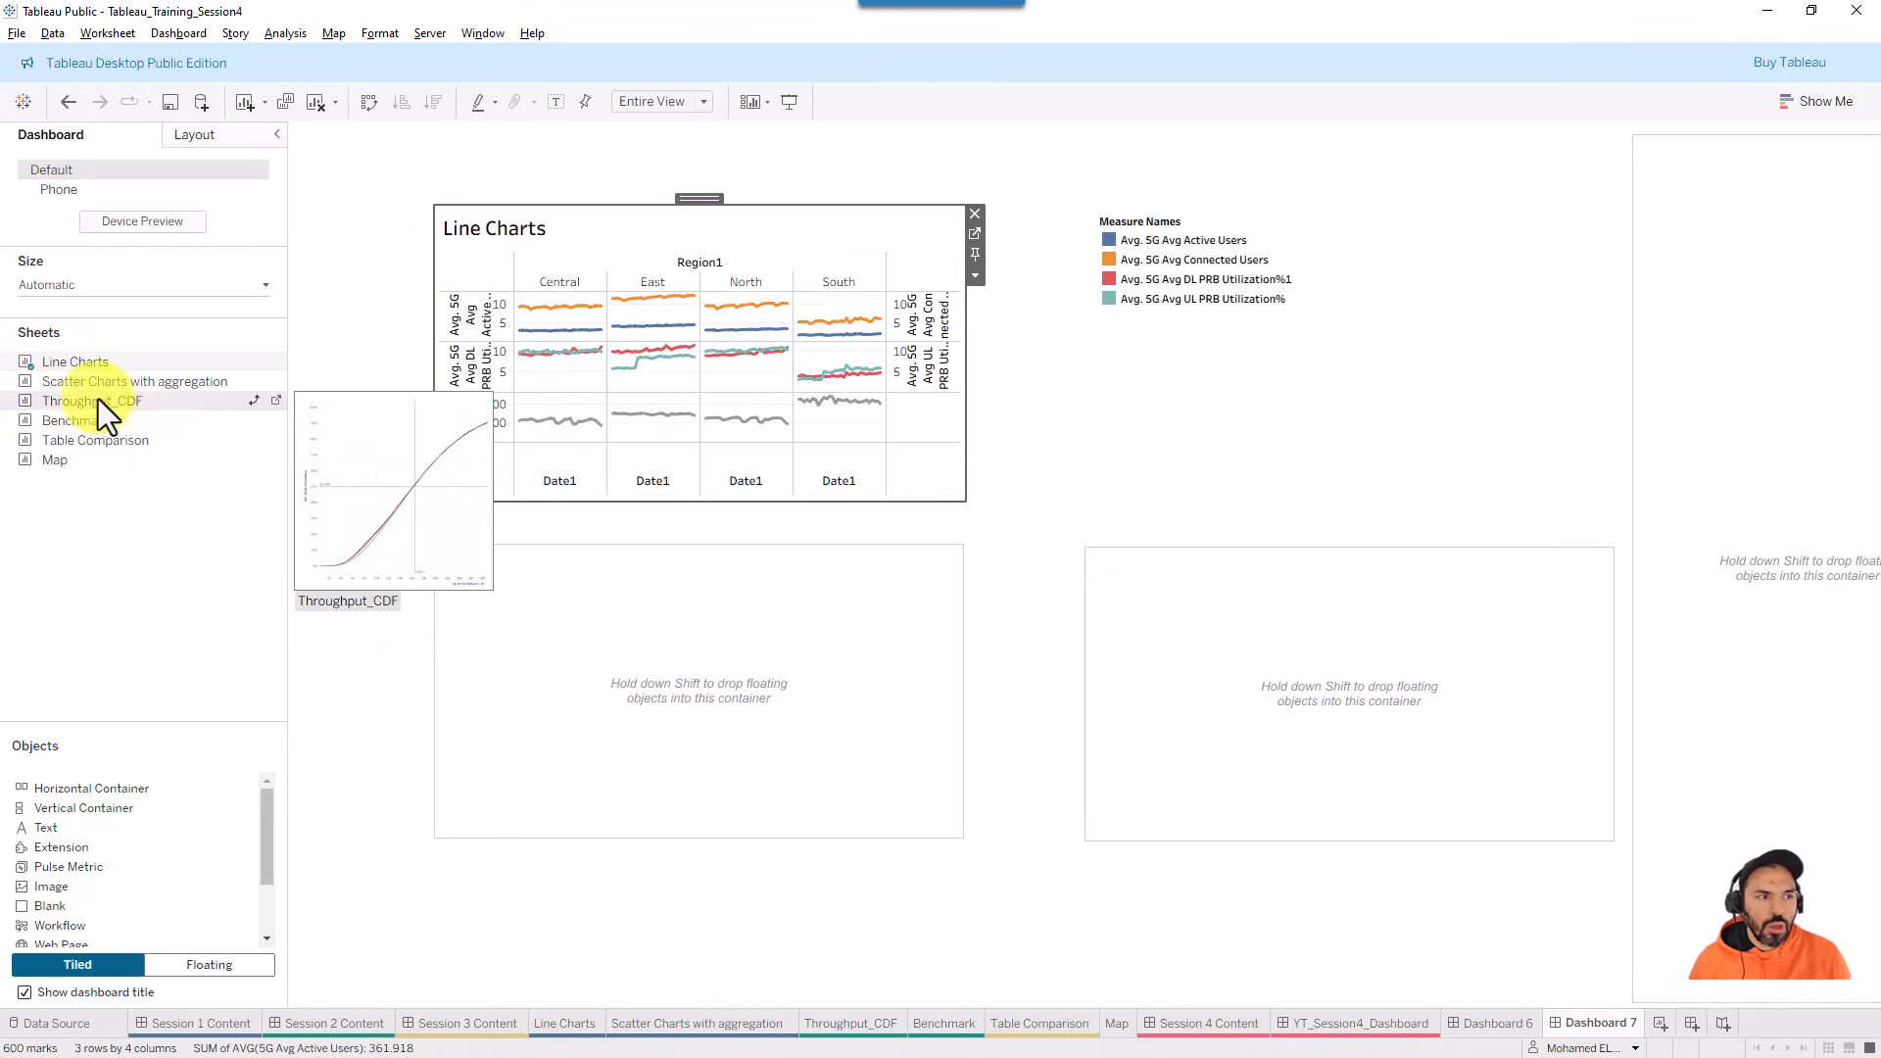
drag(77, 462, 645, 696)
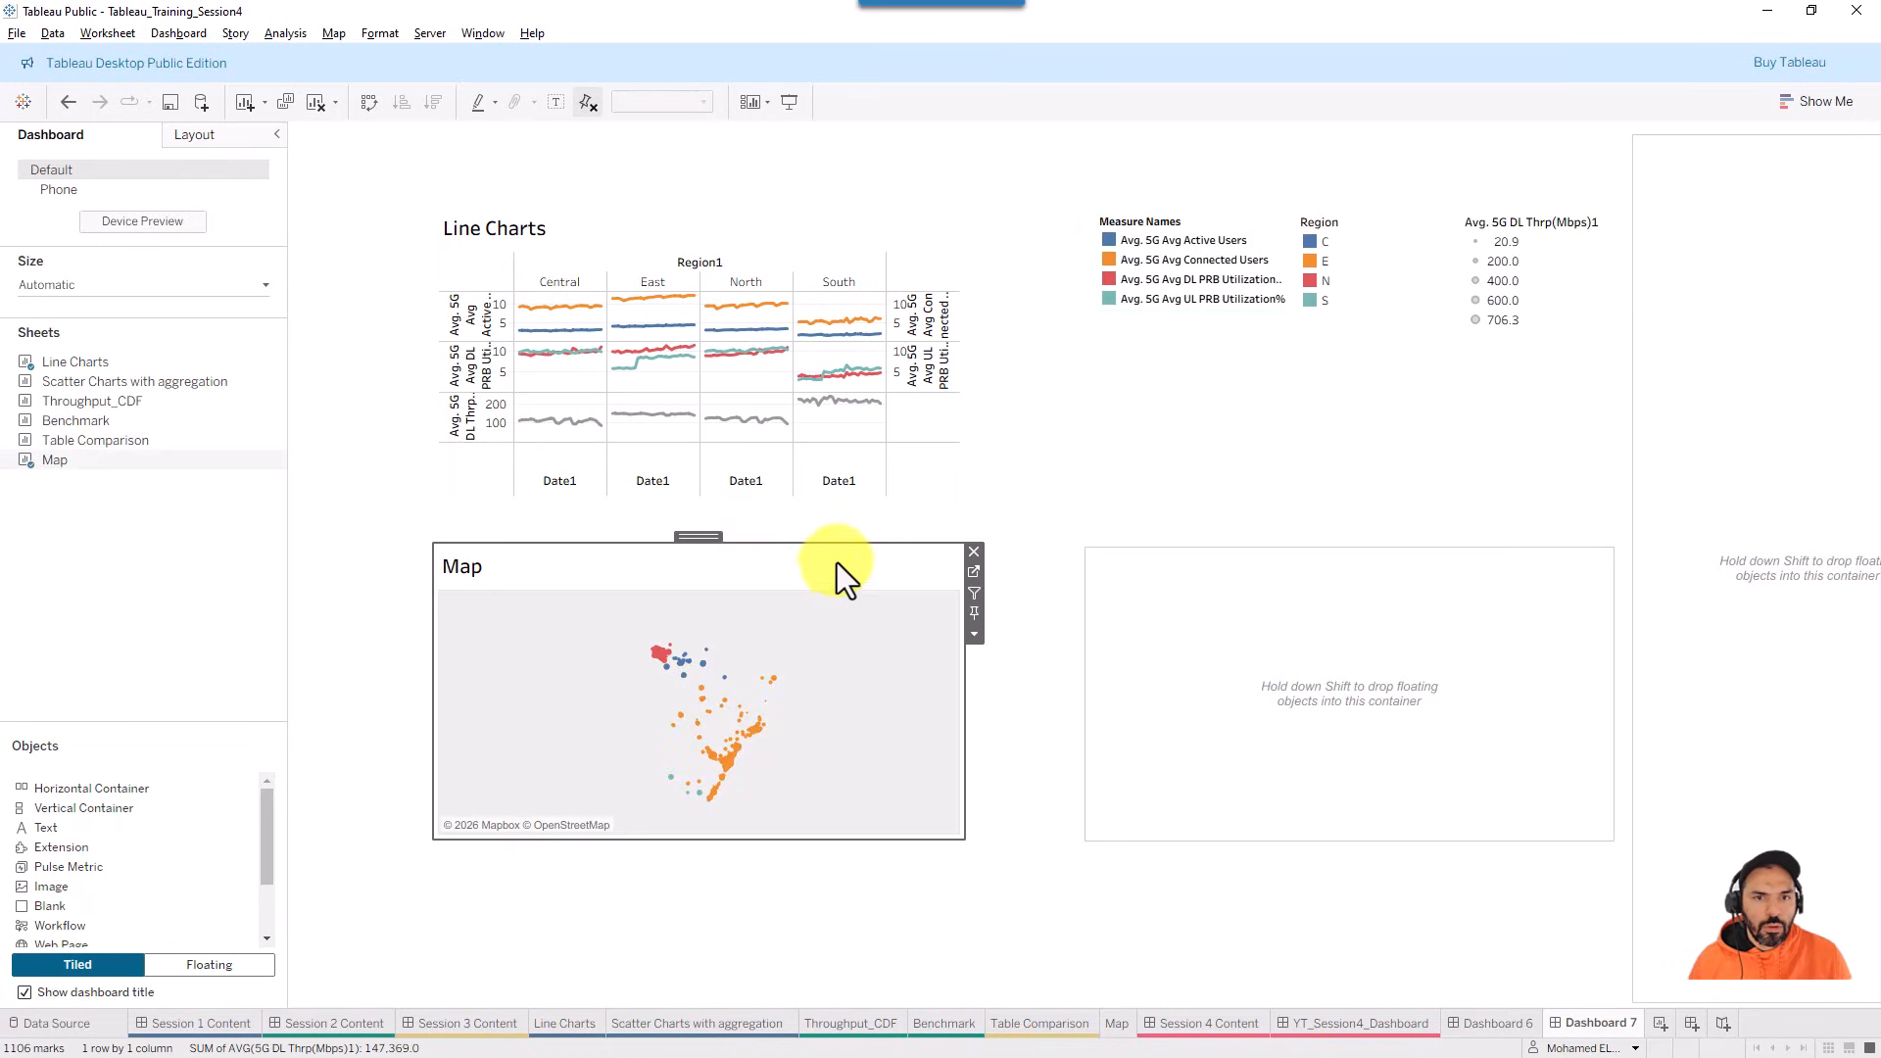
- Move the Measure Names, Avg. 5G DL Thrp(Mbps)1 and Region legends from the upper-right container into the vertical container
click(1209, 217)
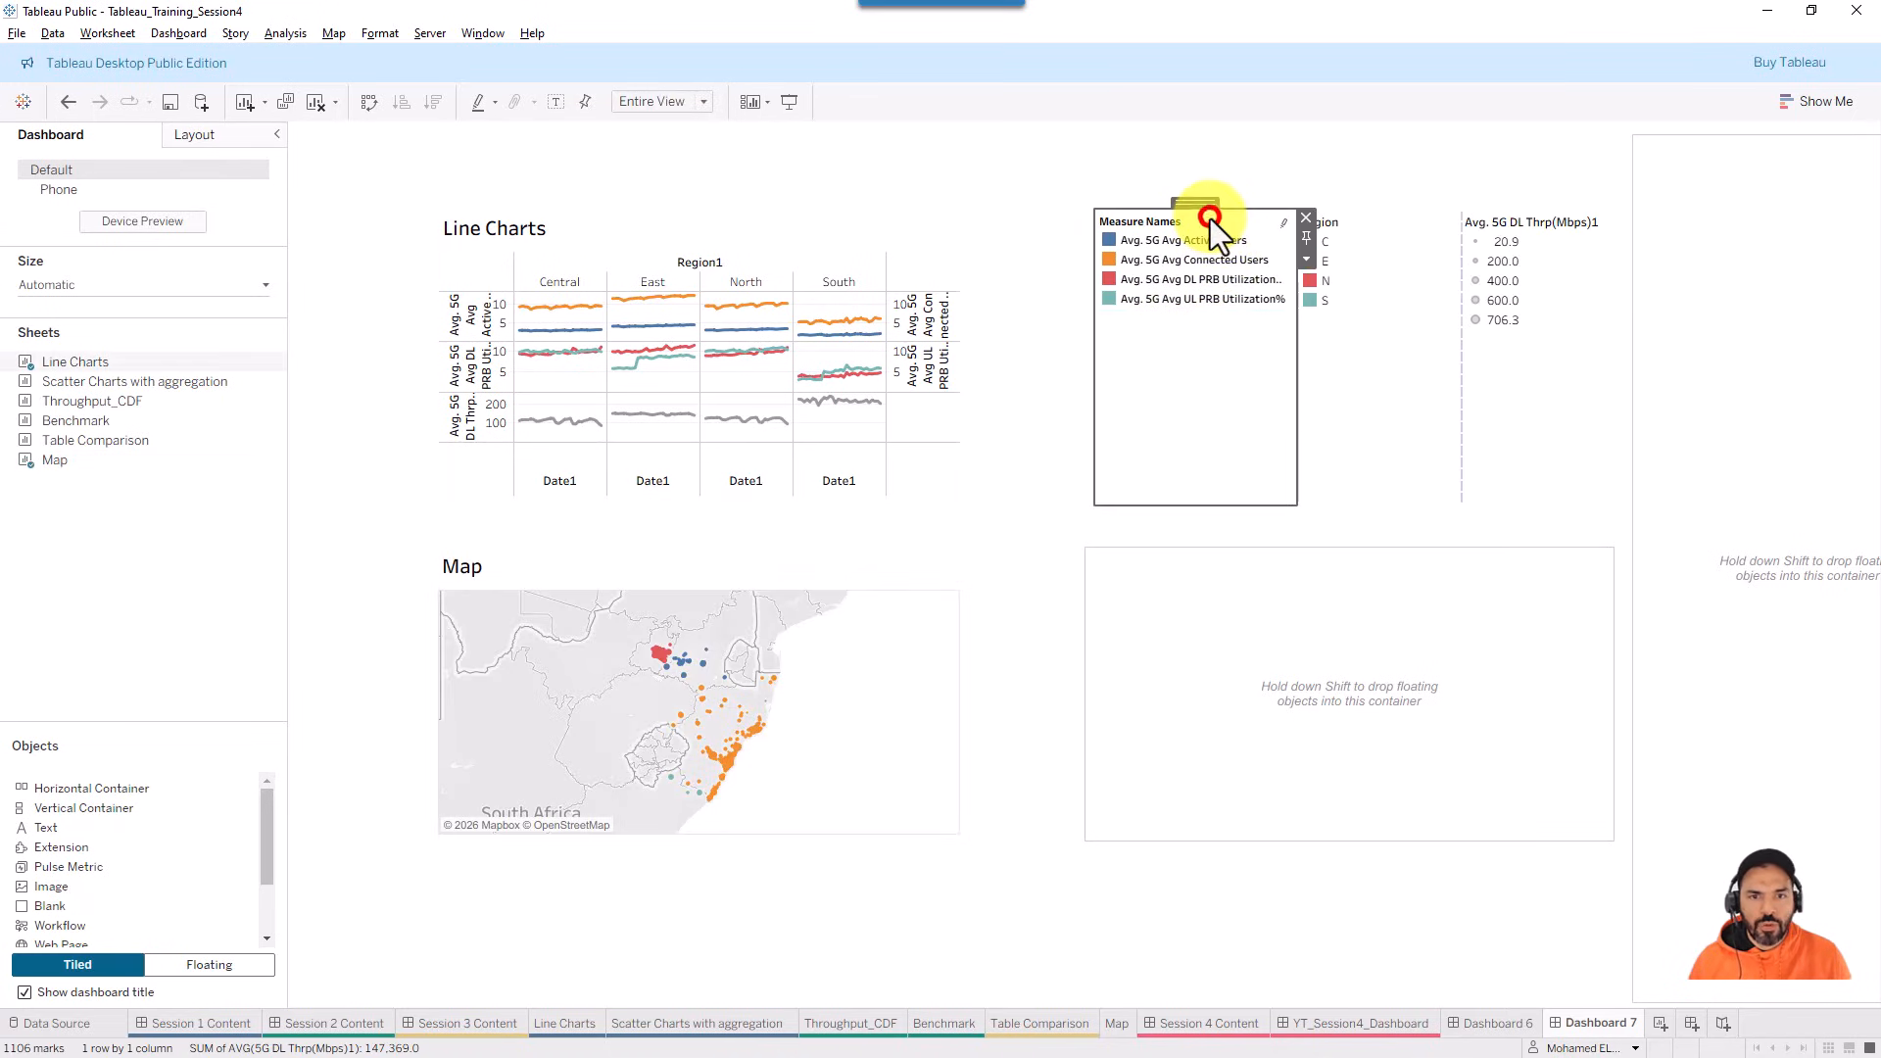
drag(1182, 204, 1695, 192)
click(1317, 221)
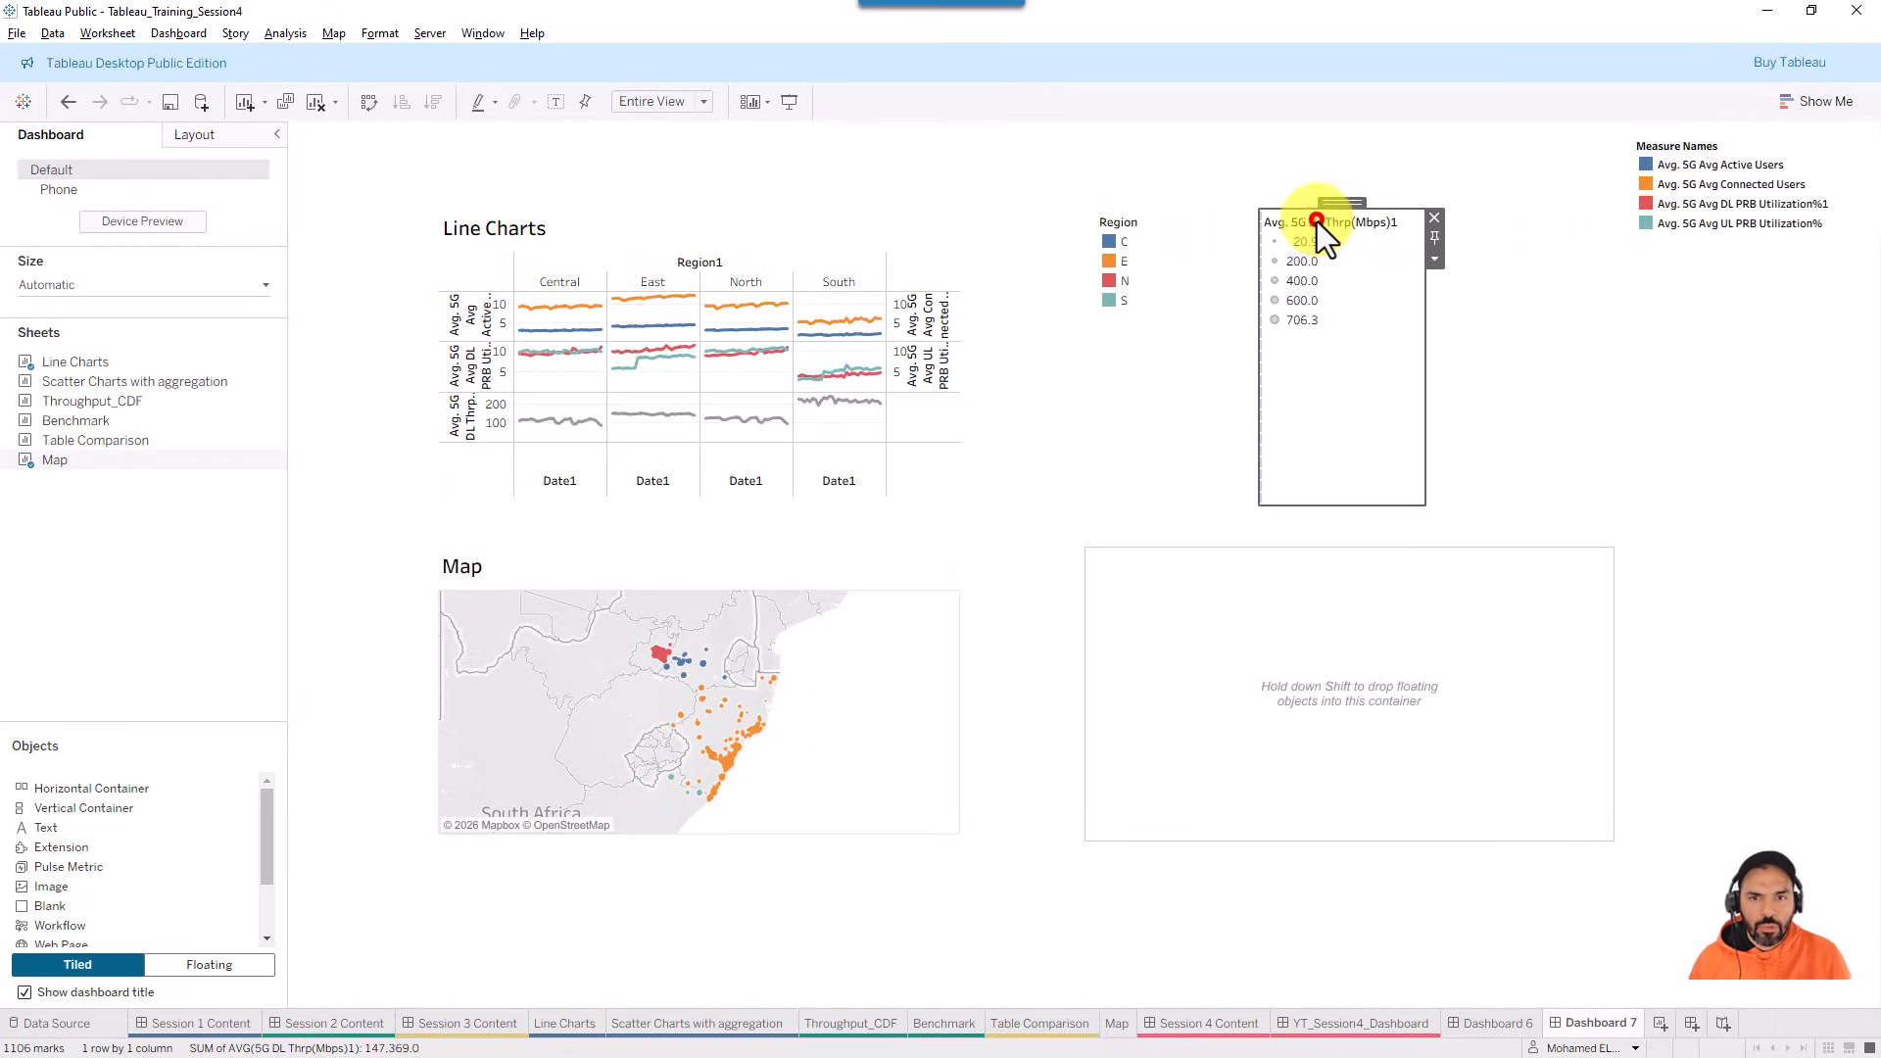
drag(1341, 202, 1707, 312)
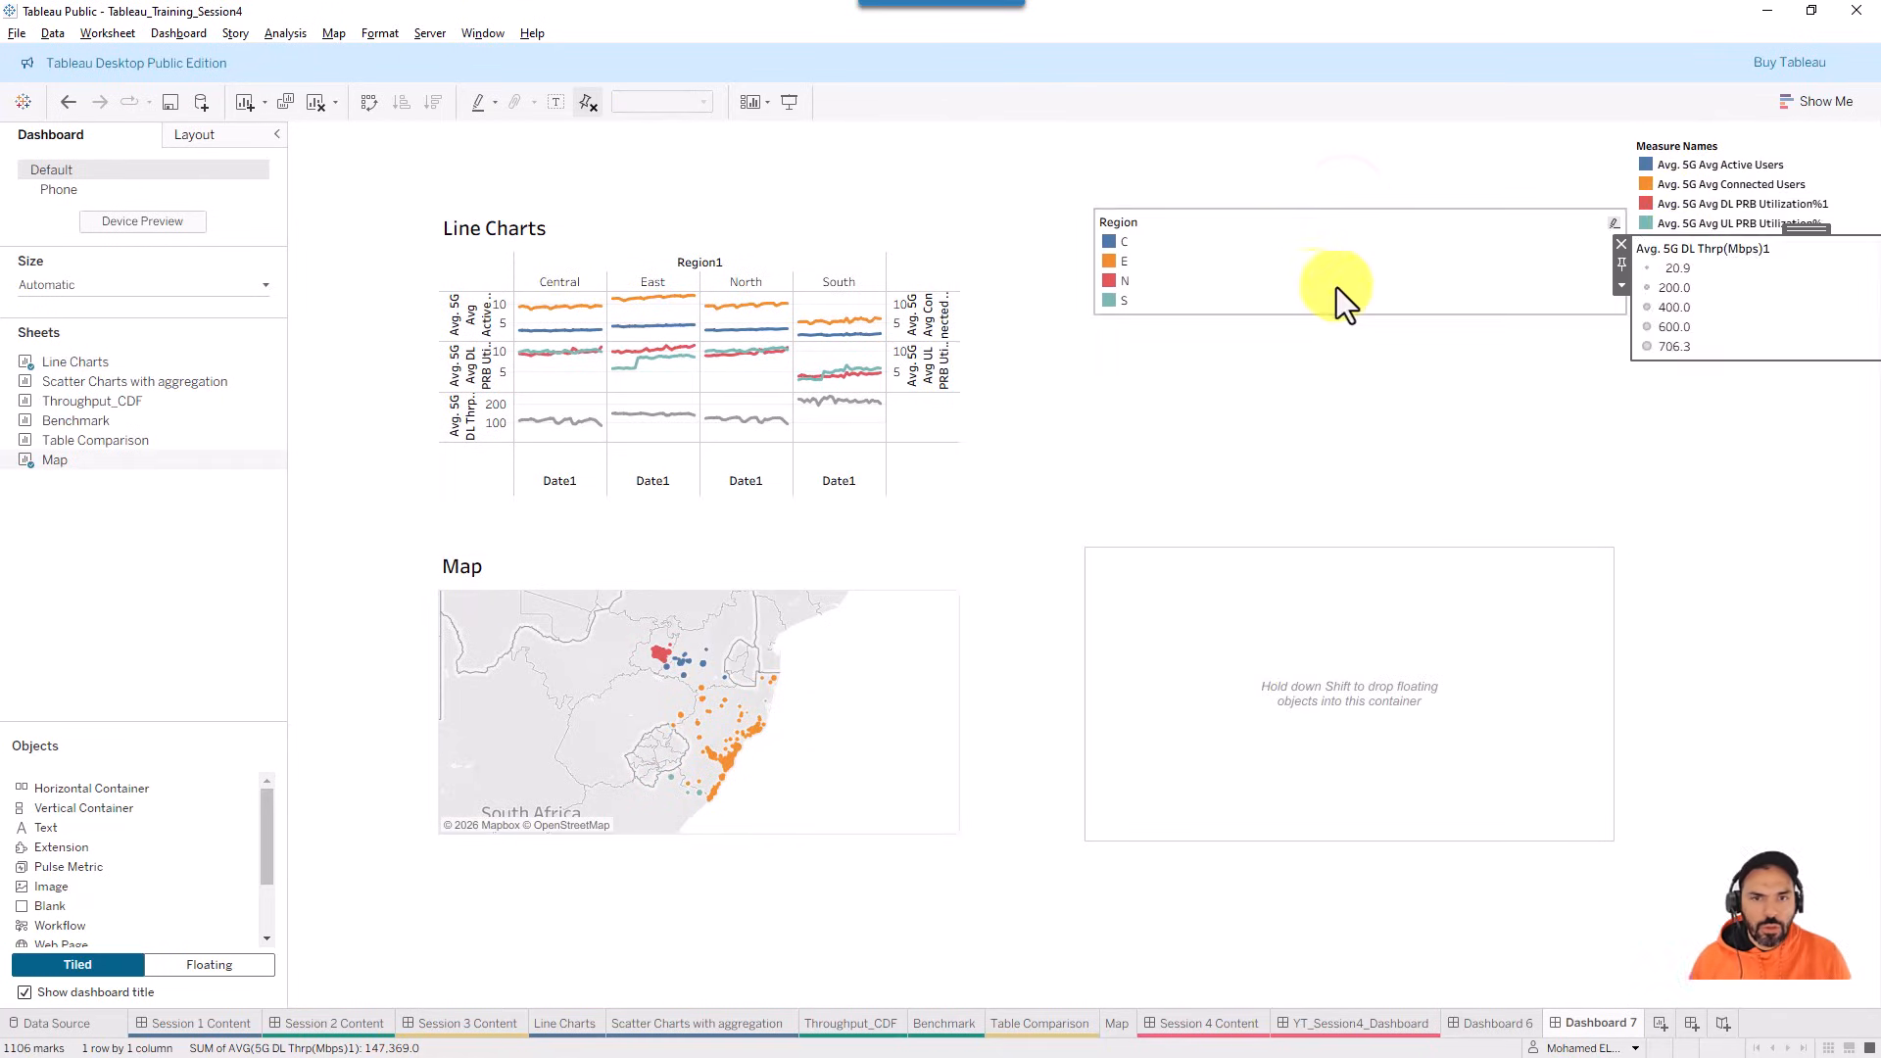
click(1196, 269)
drag(1368, 202, 1754, 411)
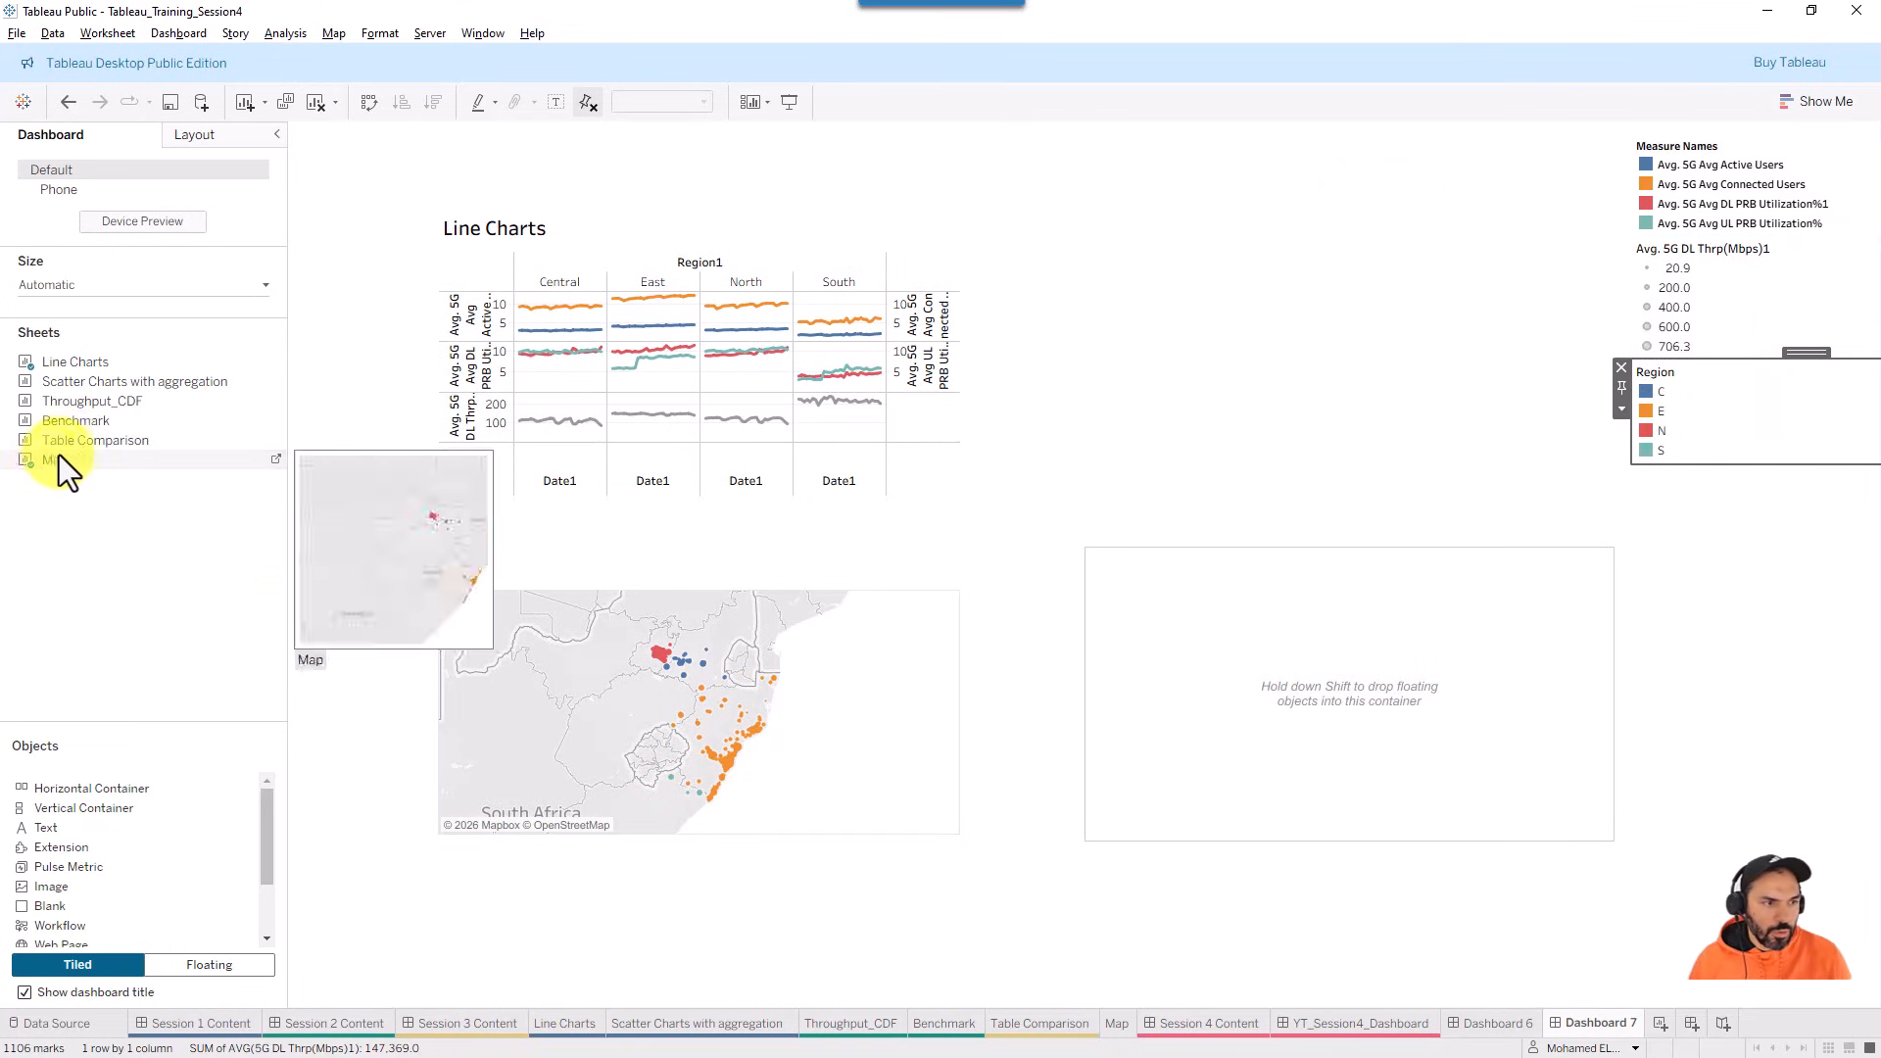
- Place the Benchmark sheet in the lower-right floating container and clear the selection
drag(78, 421, 1262, 656)
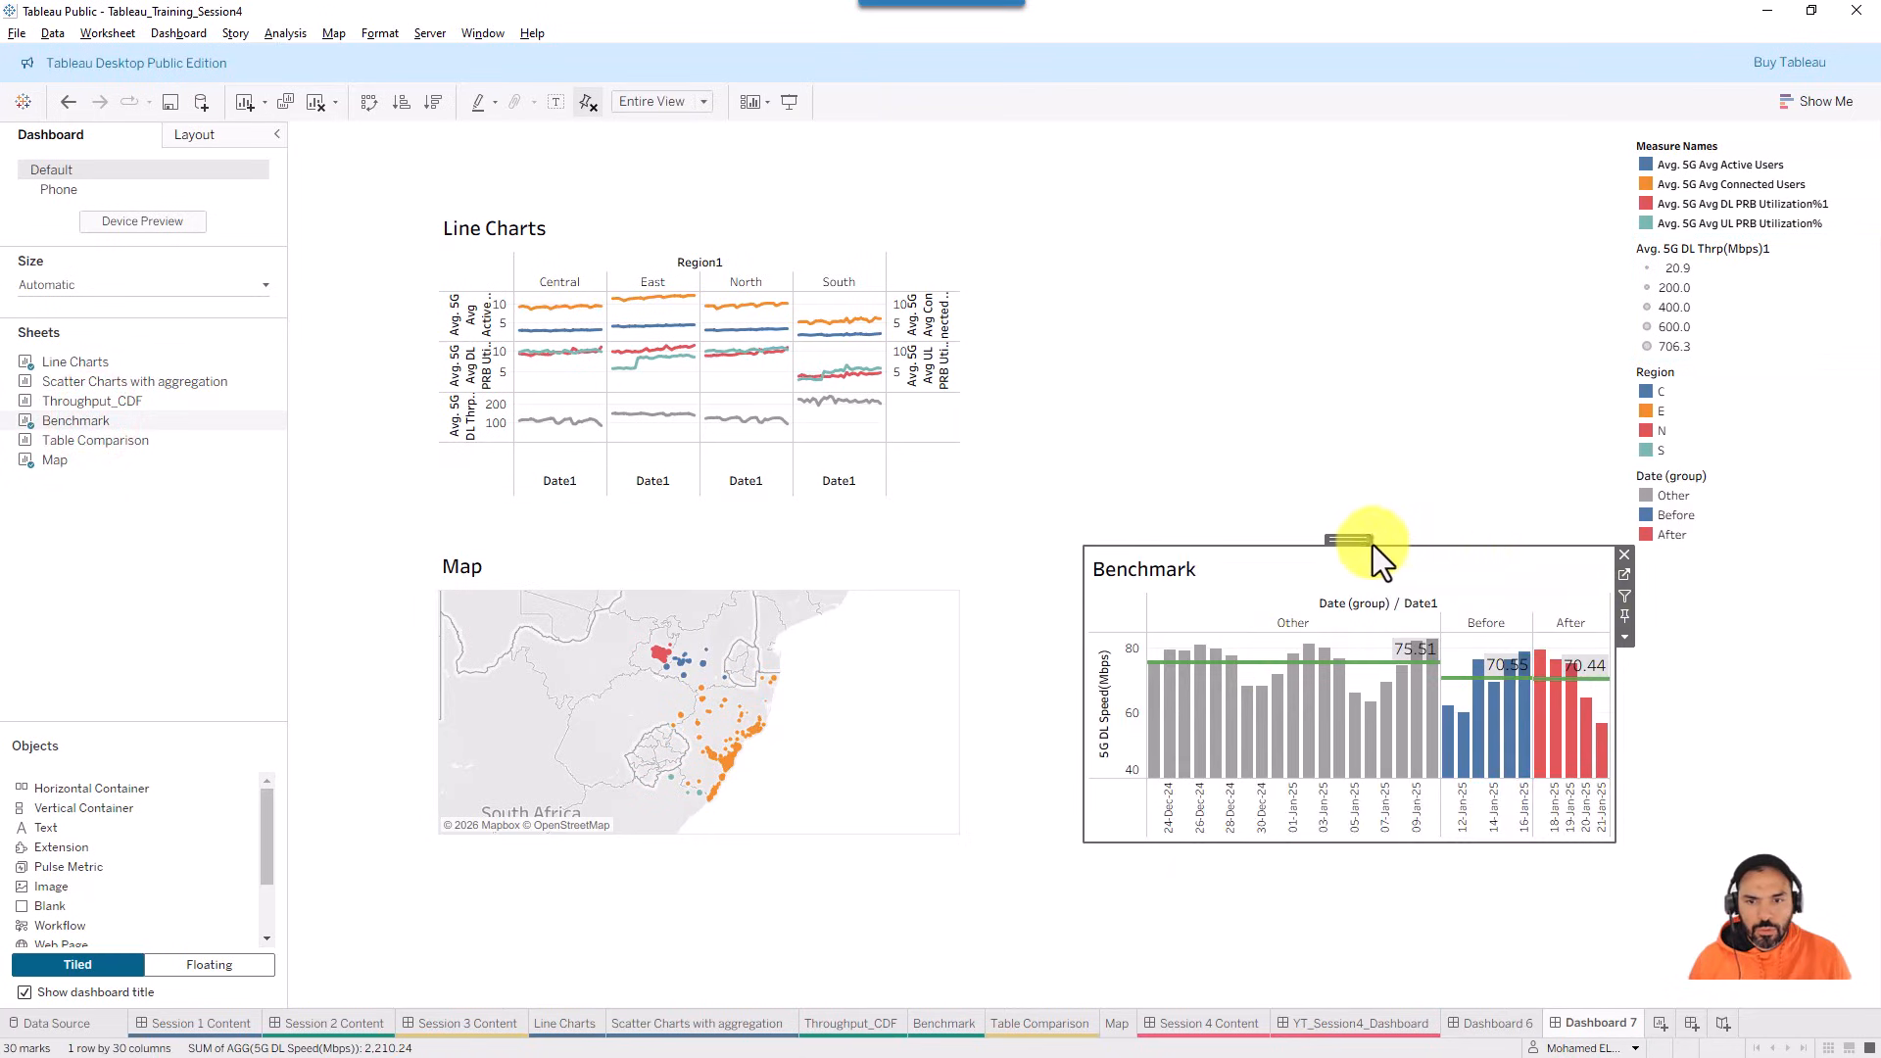
drag(1344, 542, 1246, 556)
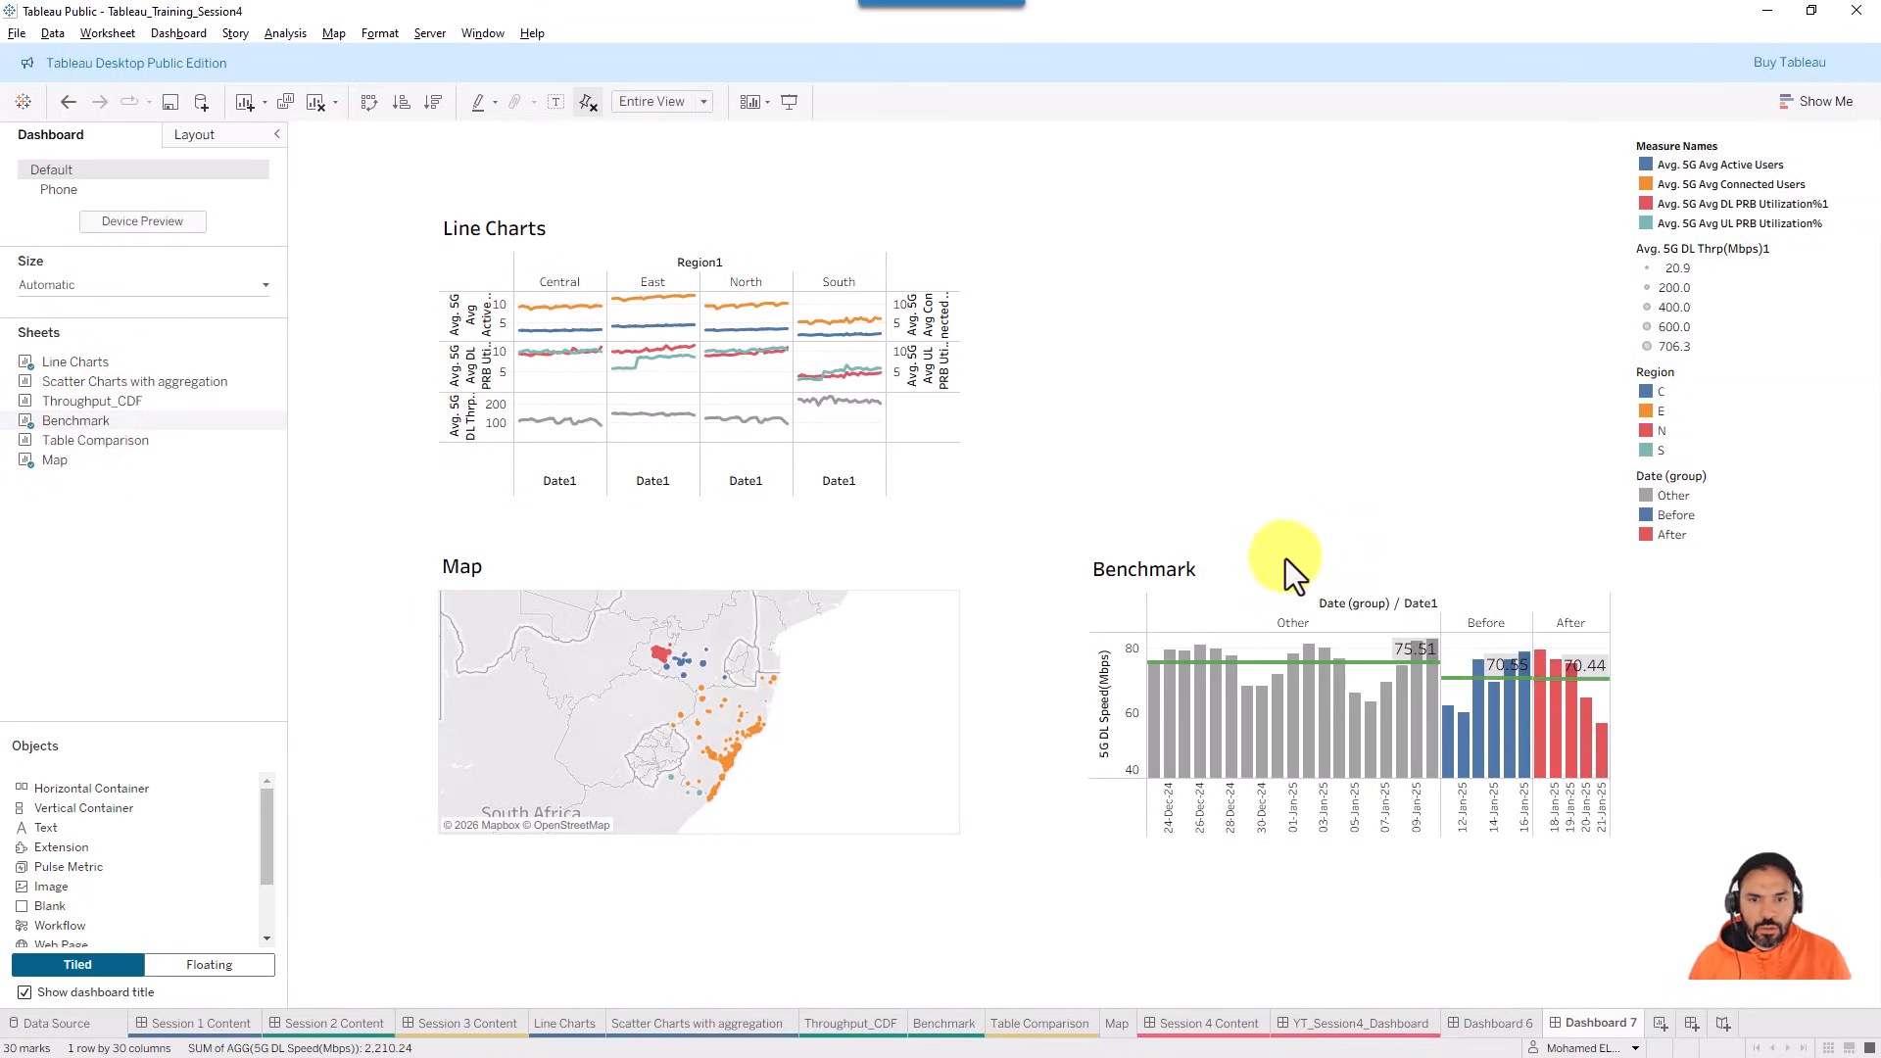
click(1285, 559)
click(1256, 410)
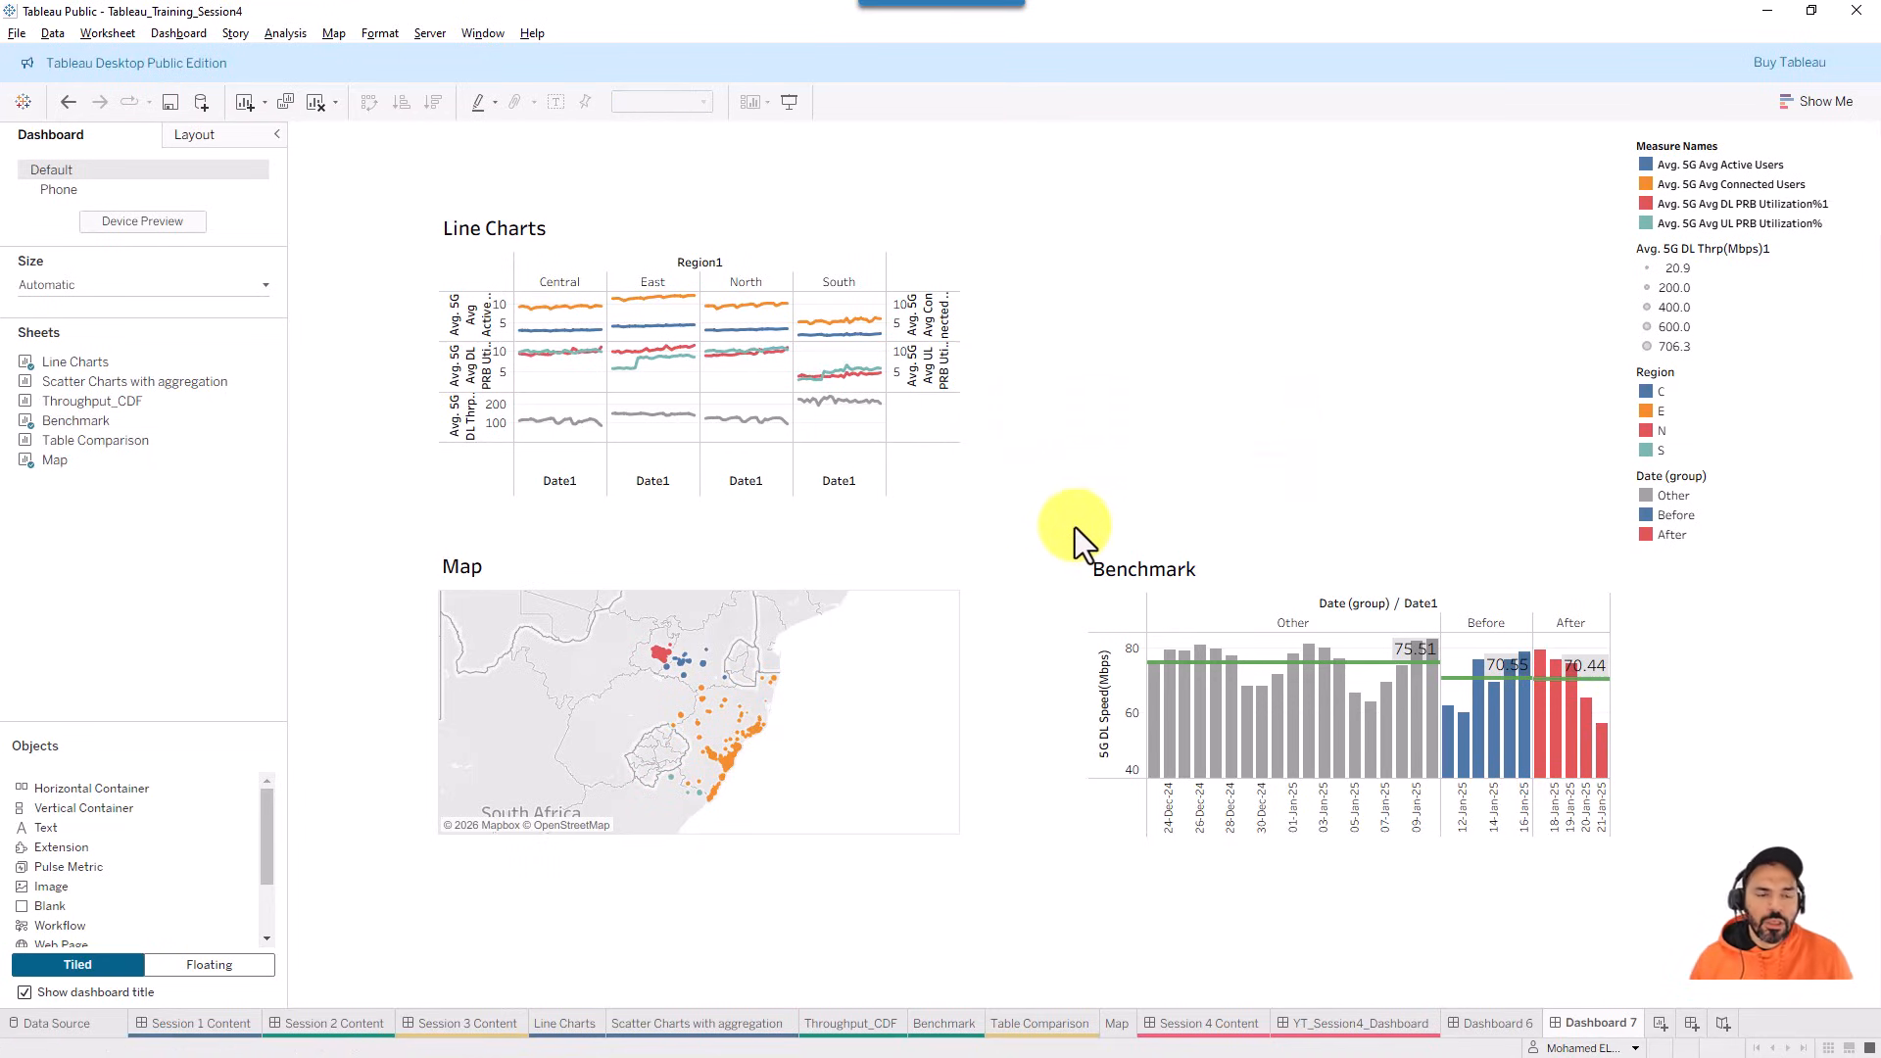
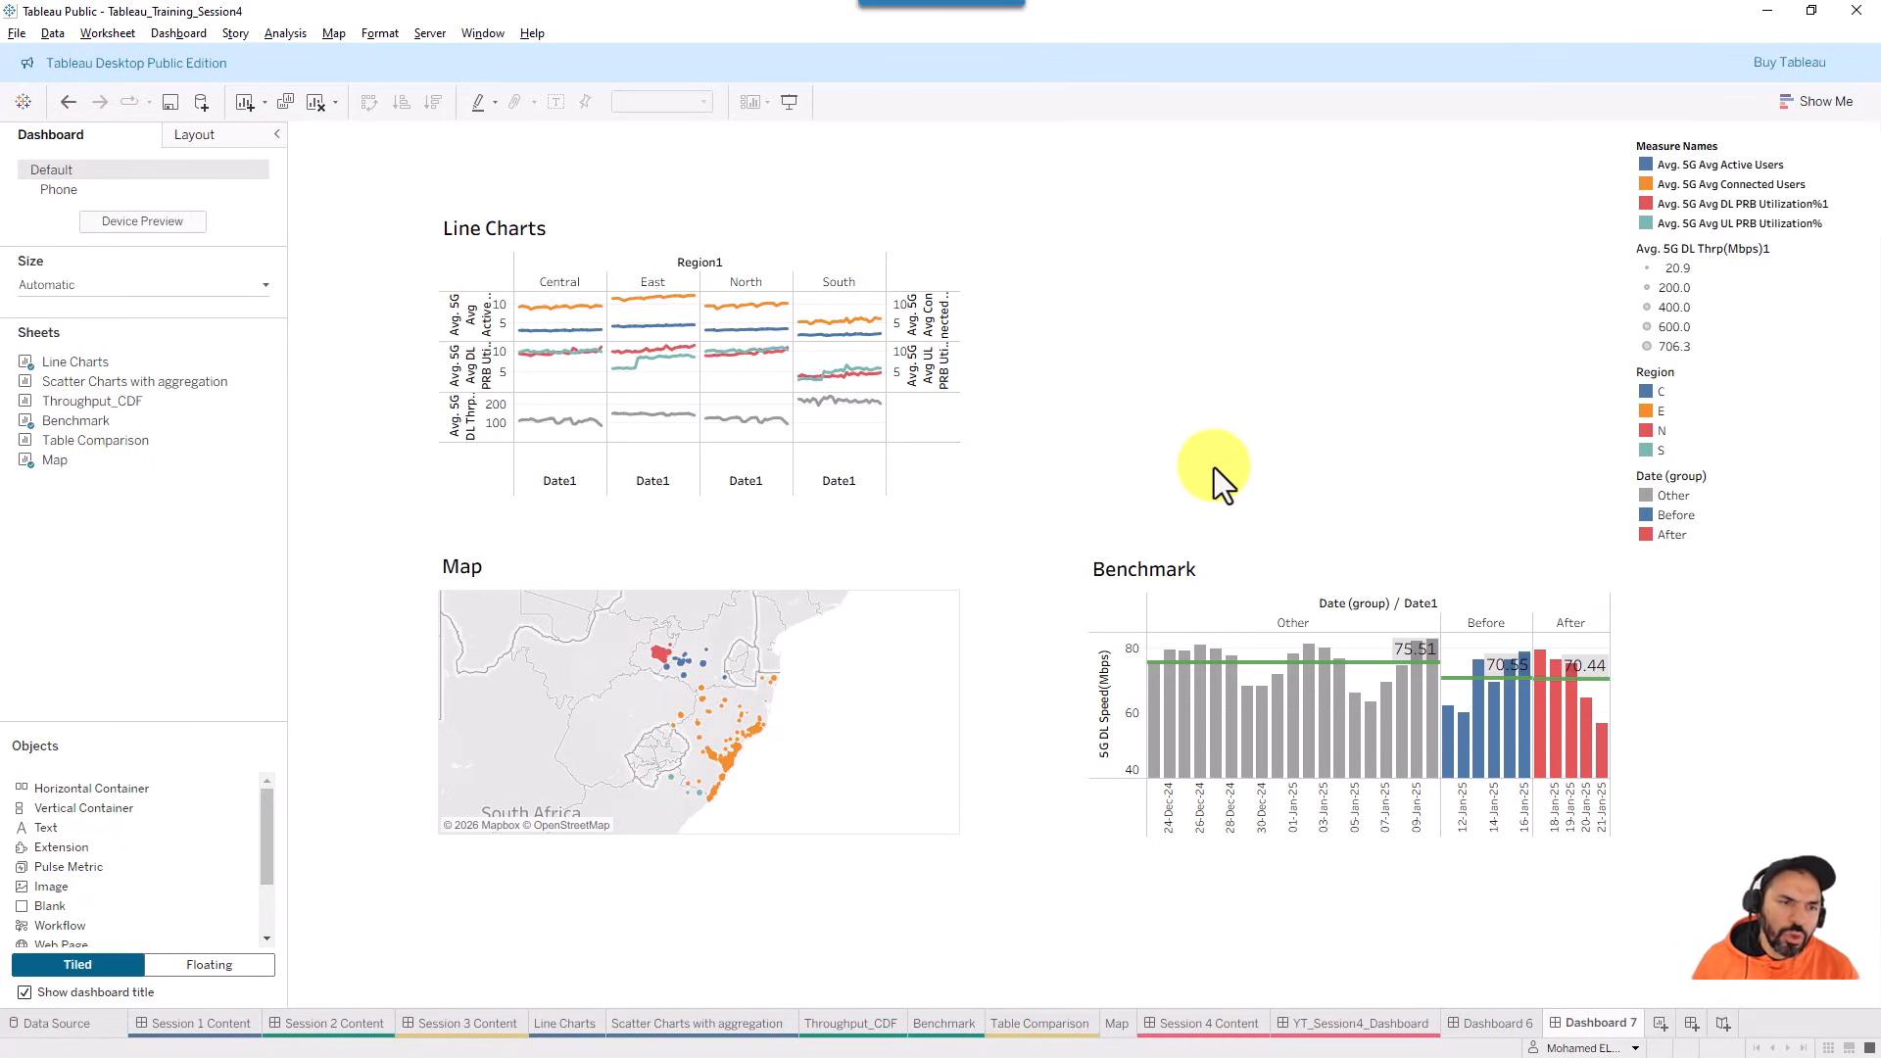
- Return to Dashboard 6 and inspect the tooltip of a site on the Map
click(1481, 1024)
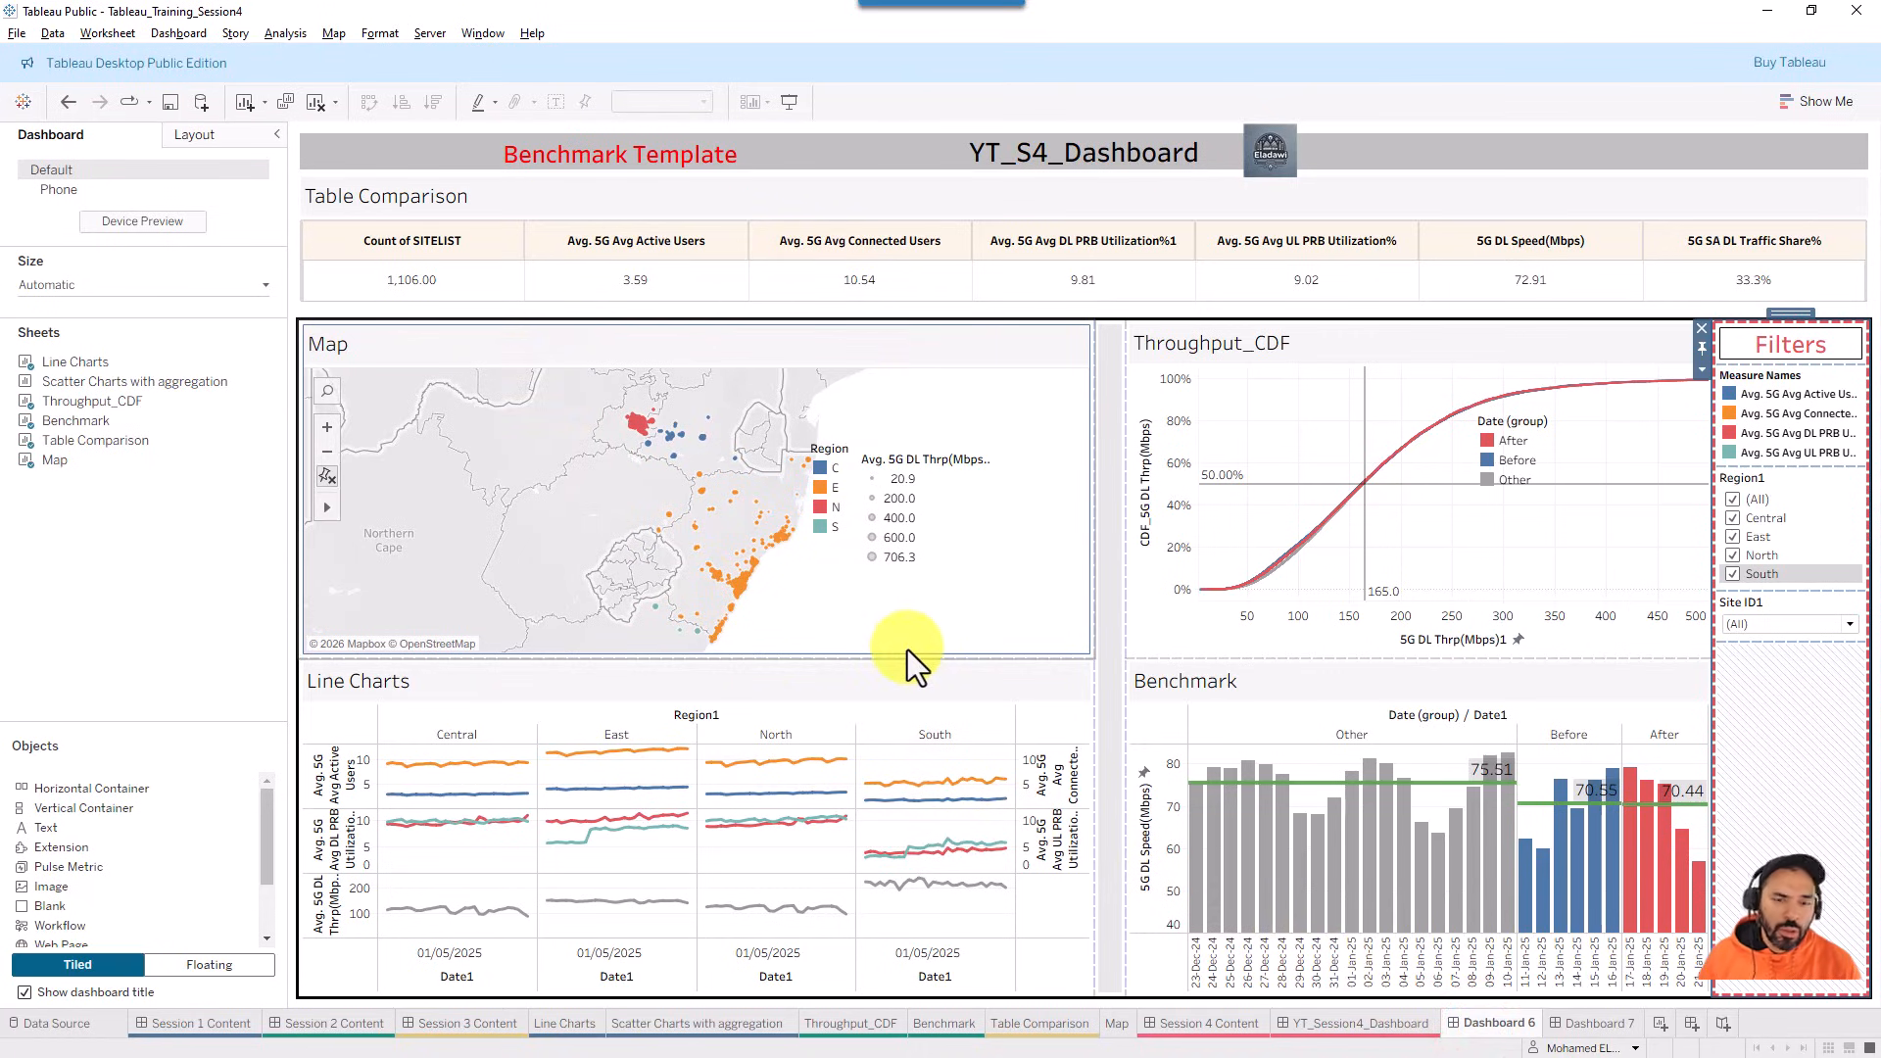
click(1231, 82)
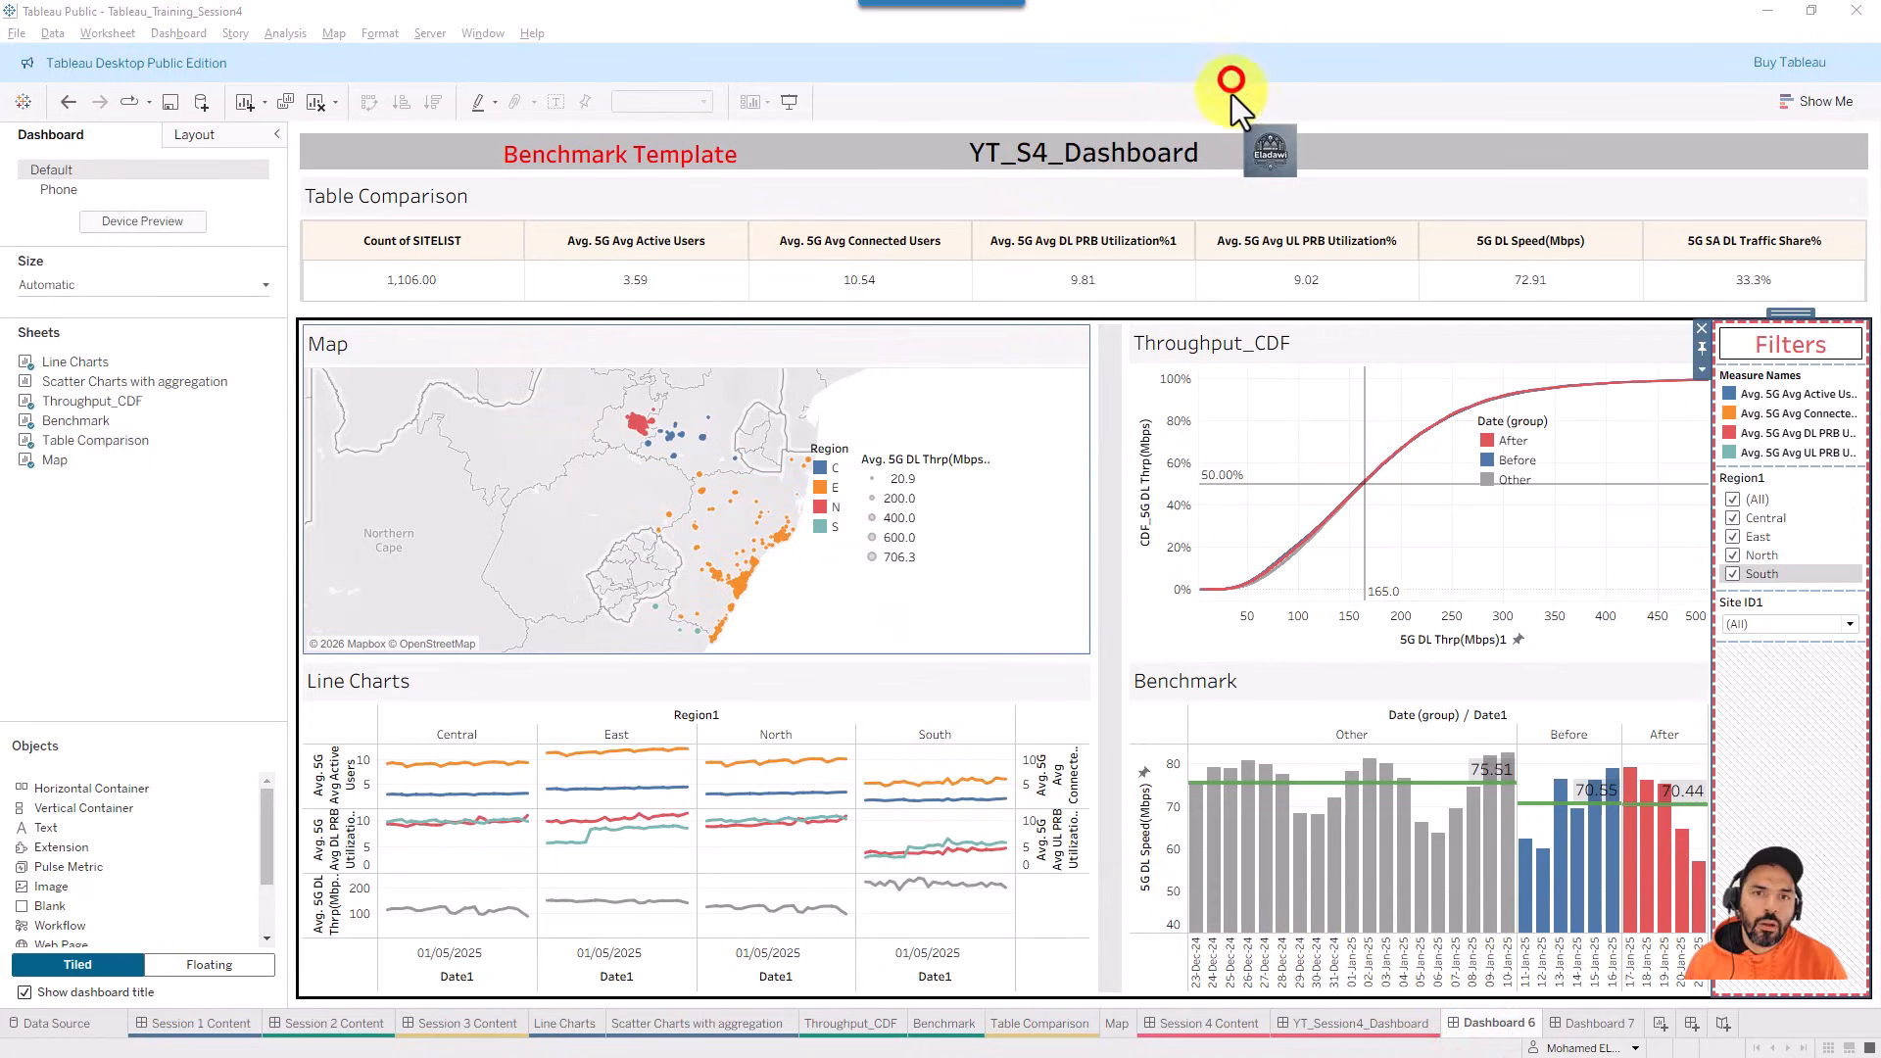
mouse_move(693, 578)
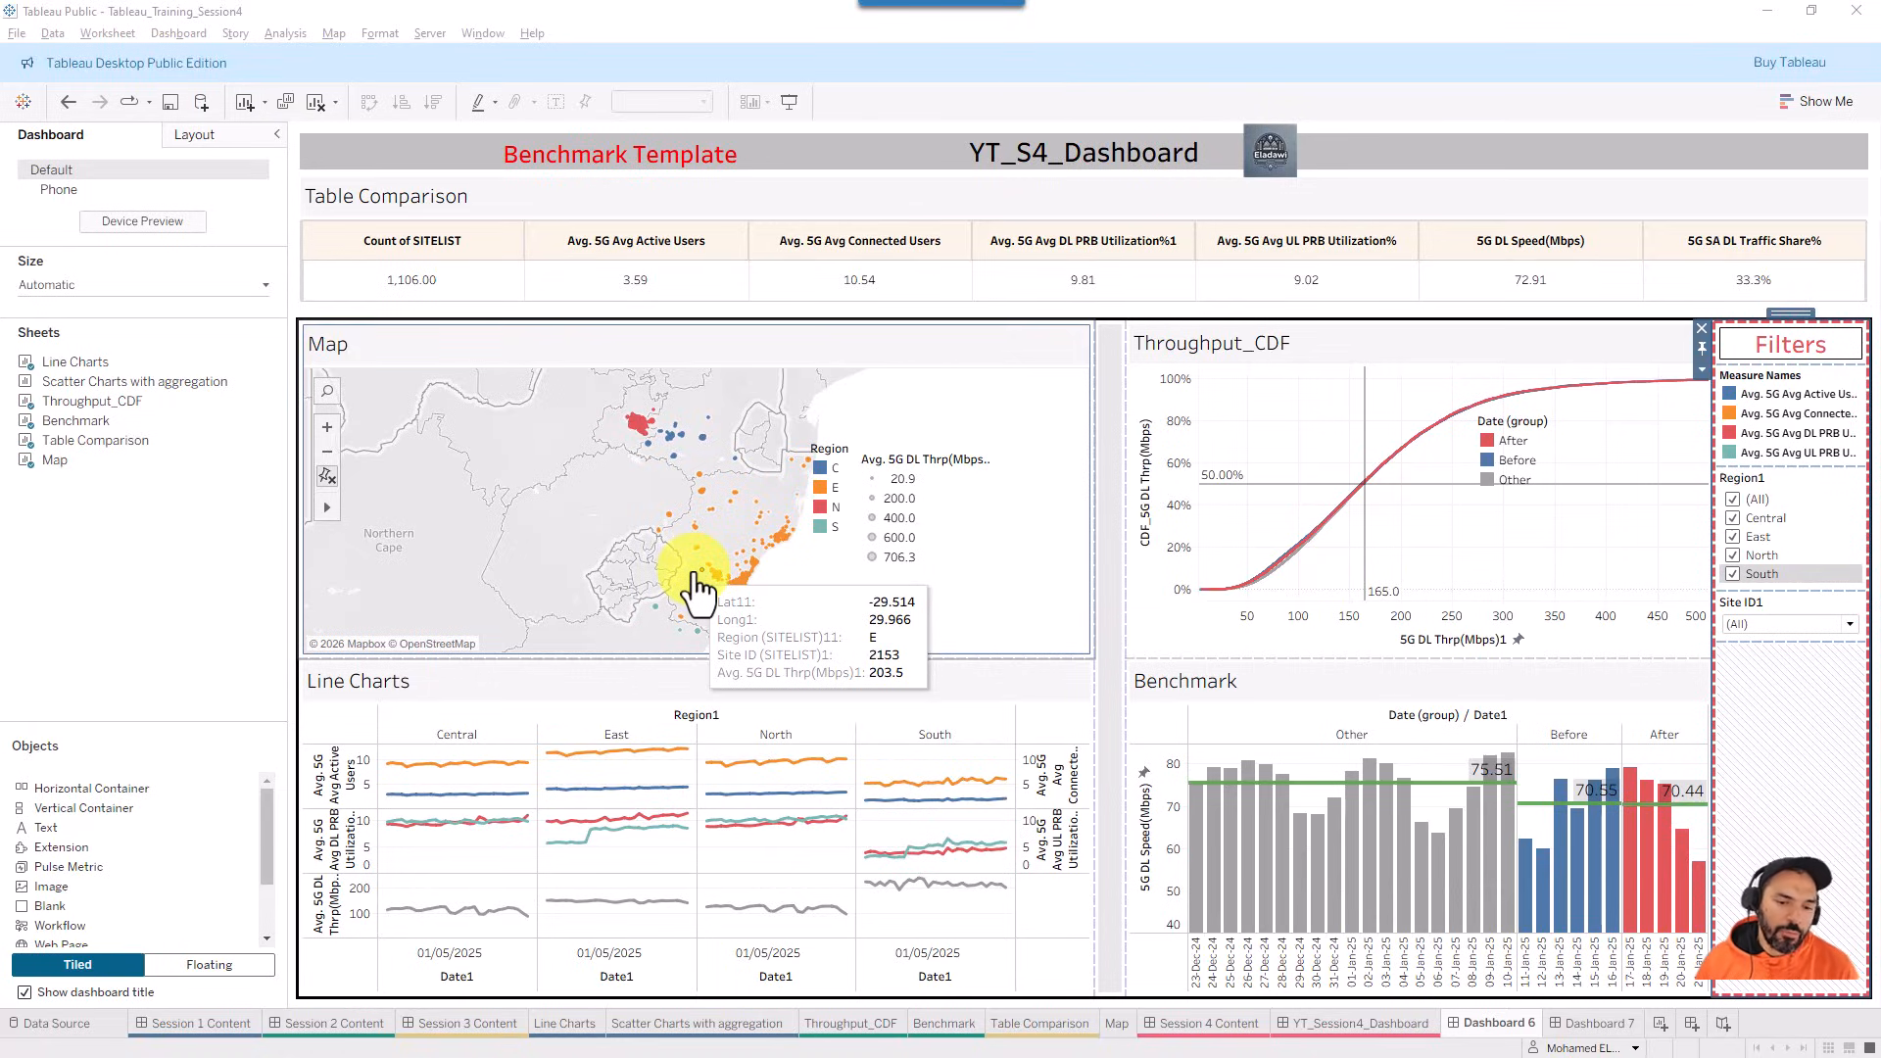
- Open the Session 4 Content dashboard and review the Tool Tips and Device Type view topics
click(1182, 1021)
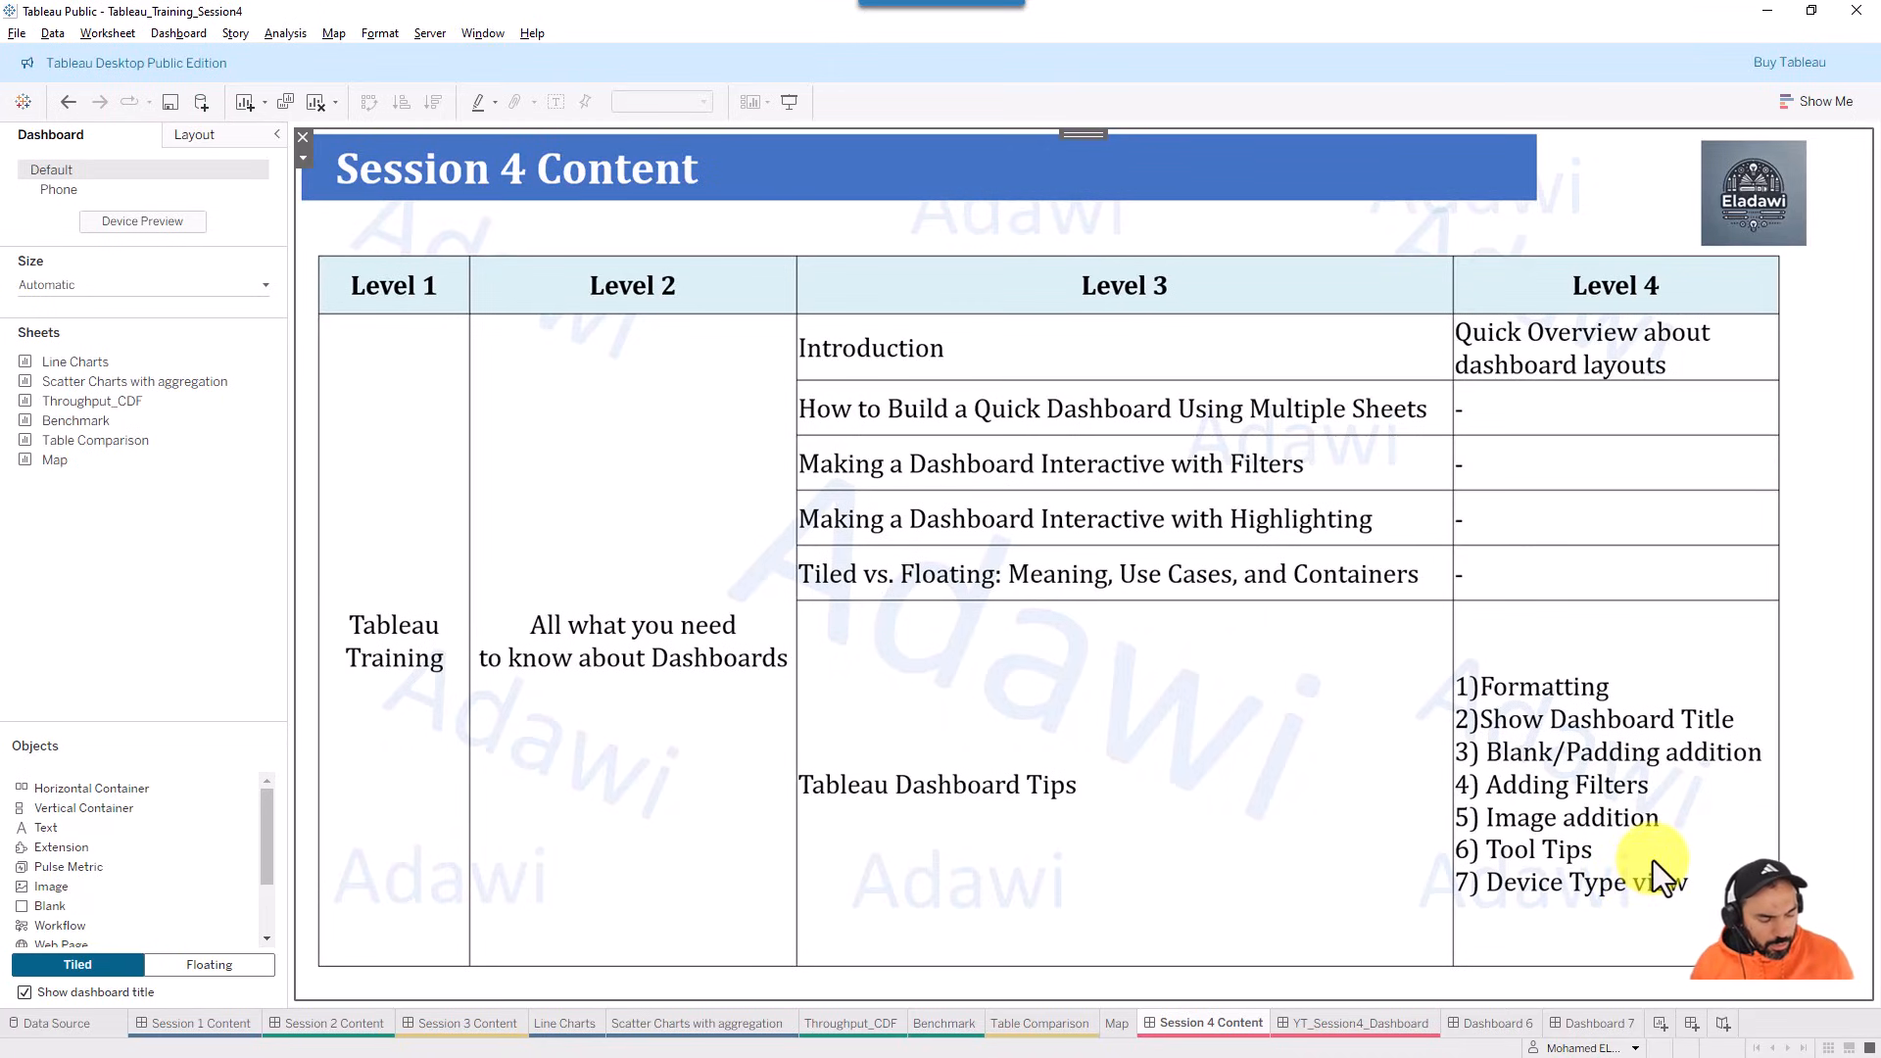
key(ctrl+shift+d)
mouse_move(1775, 818)
mouse_down()
mouse_move(1622, 861)
mouse_move(1597, 845)
mouse_up()
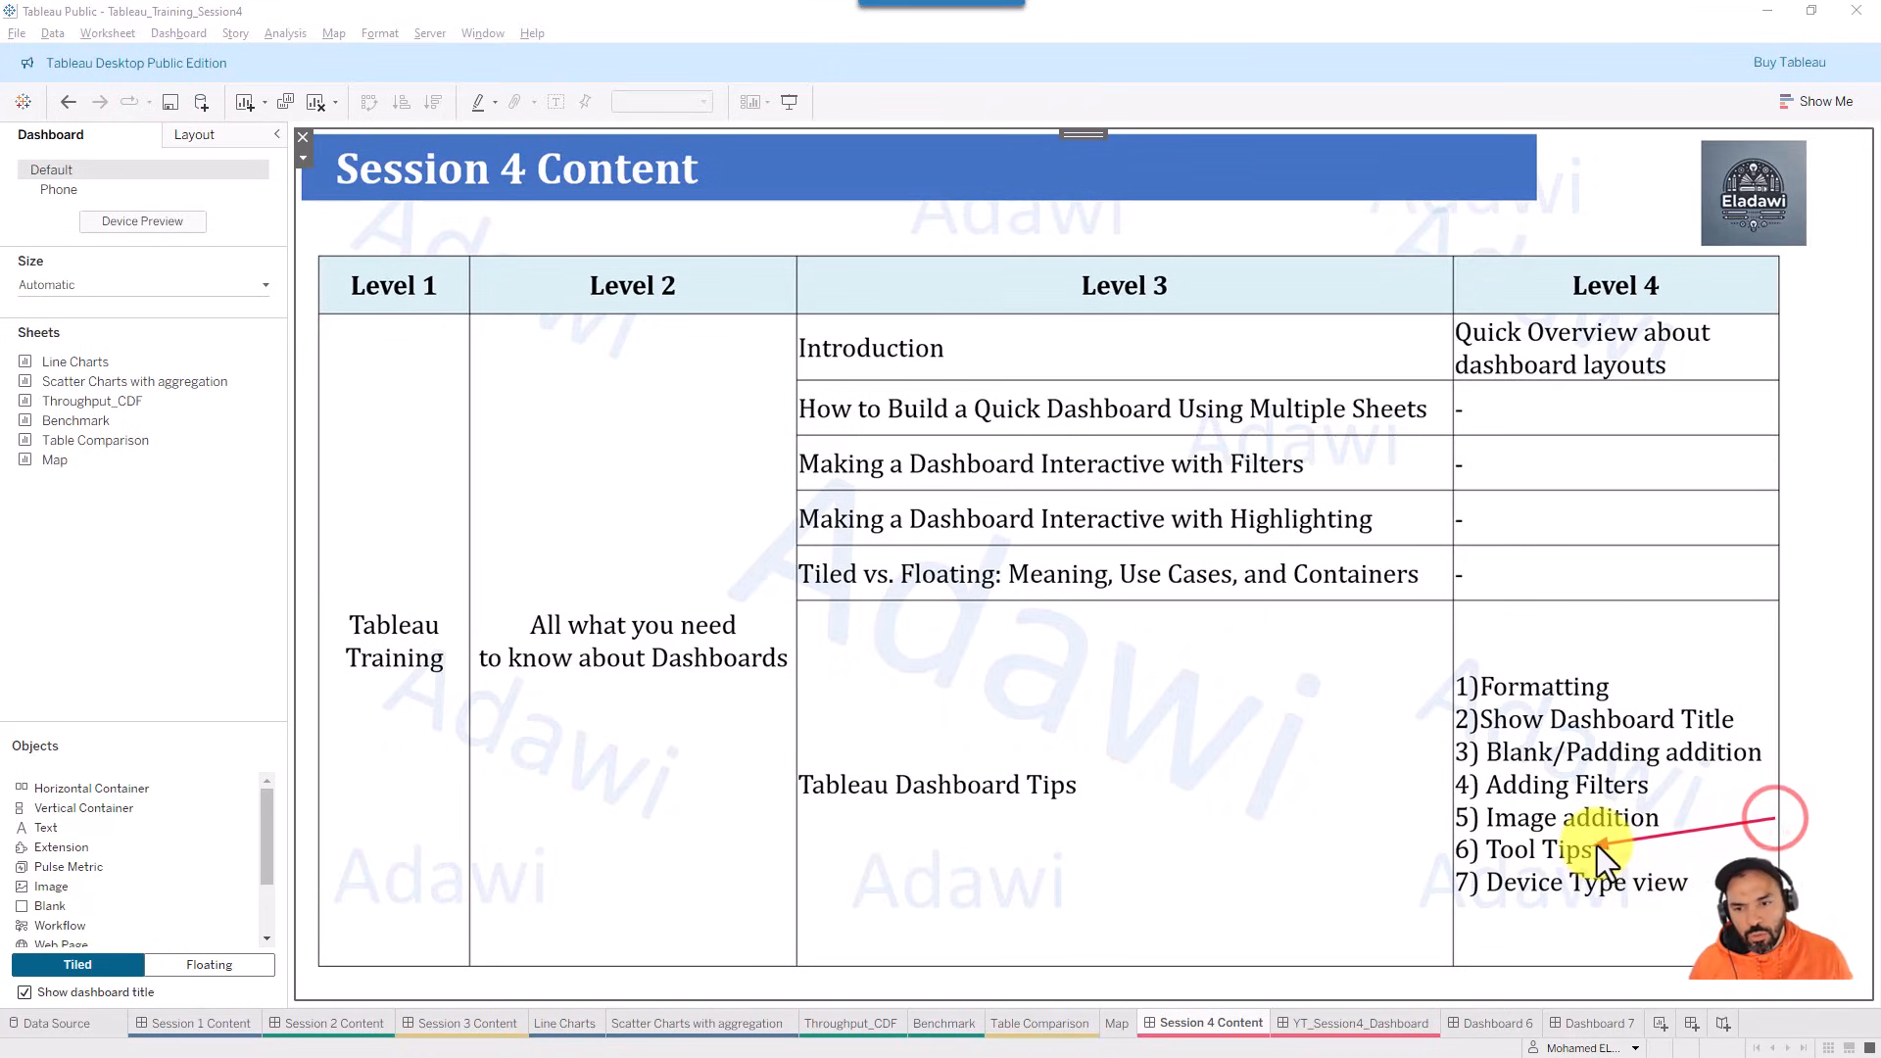
drag(1714, 872, 1694, 883)
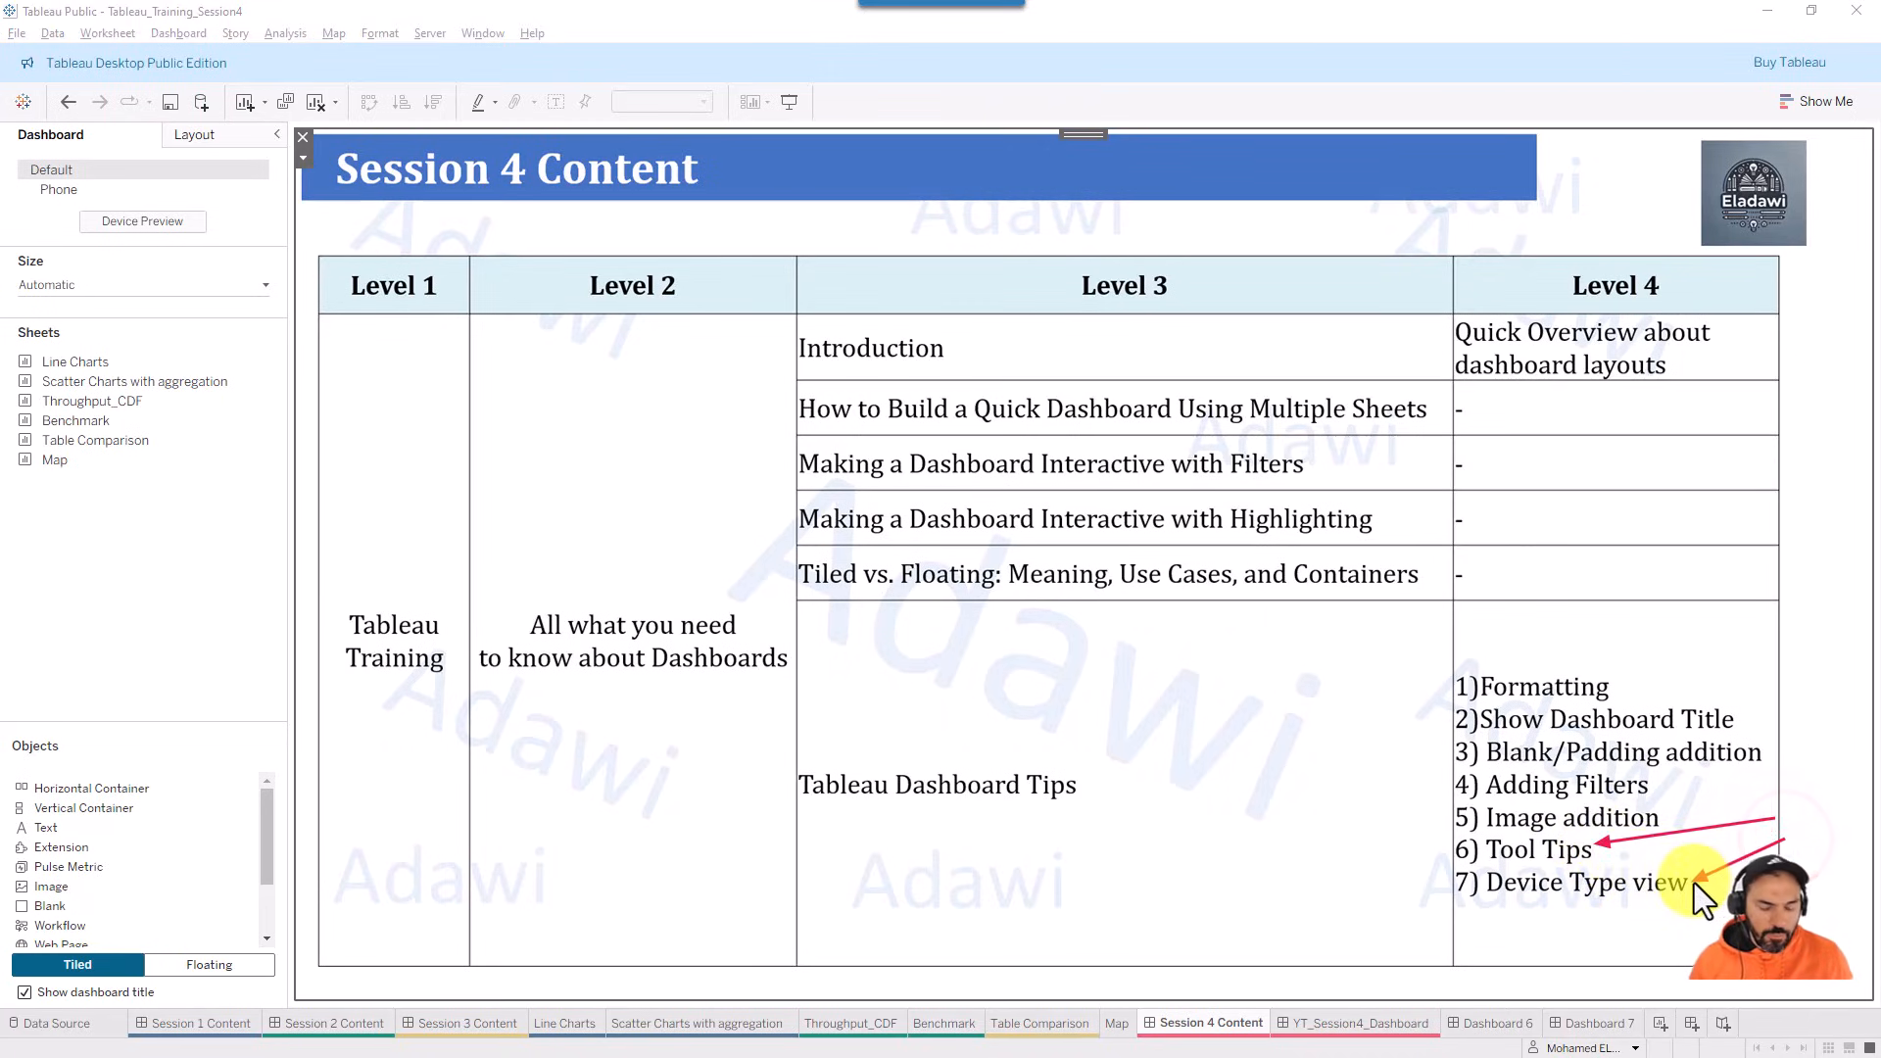
key(Escape)
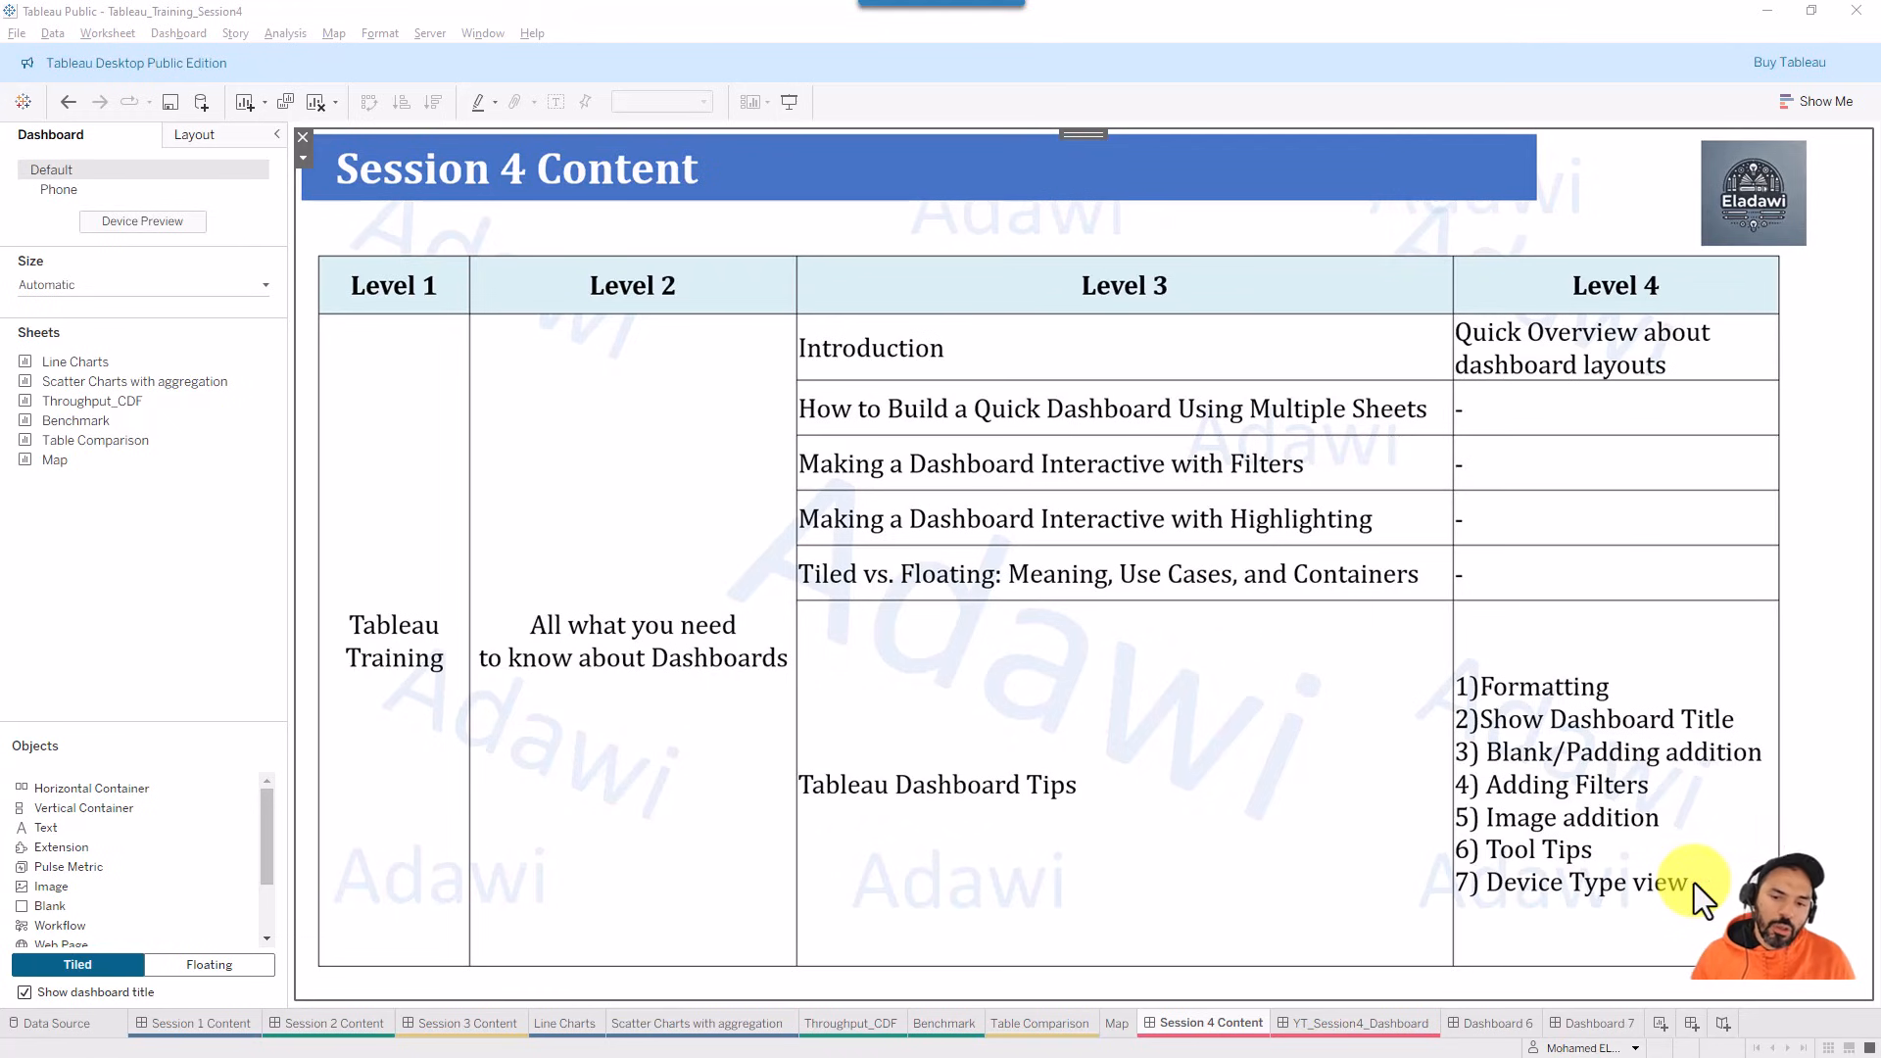
- Open Dashboard 6 and turn on its device preview
click(1490, 1024)
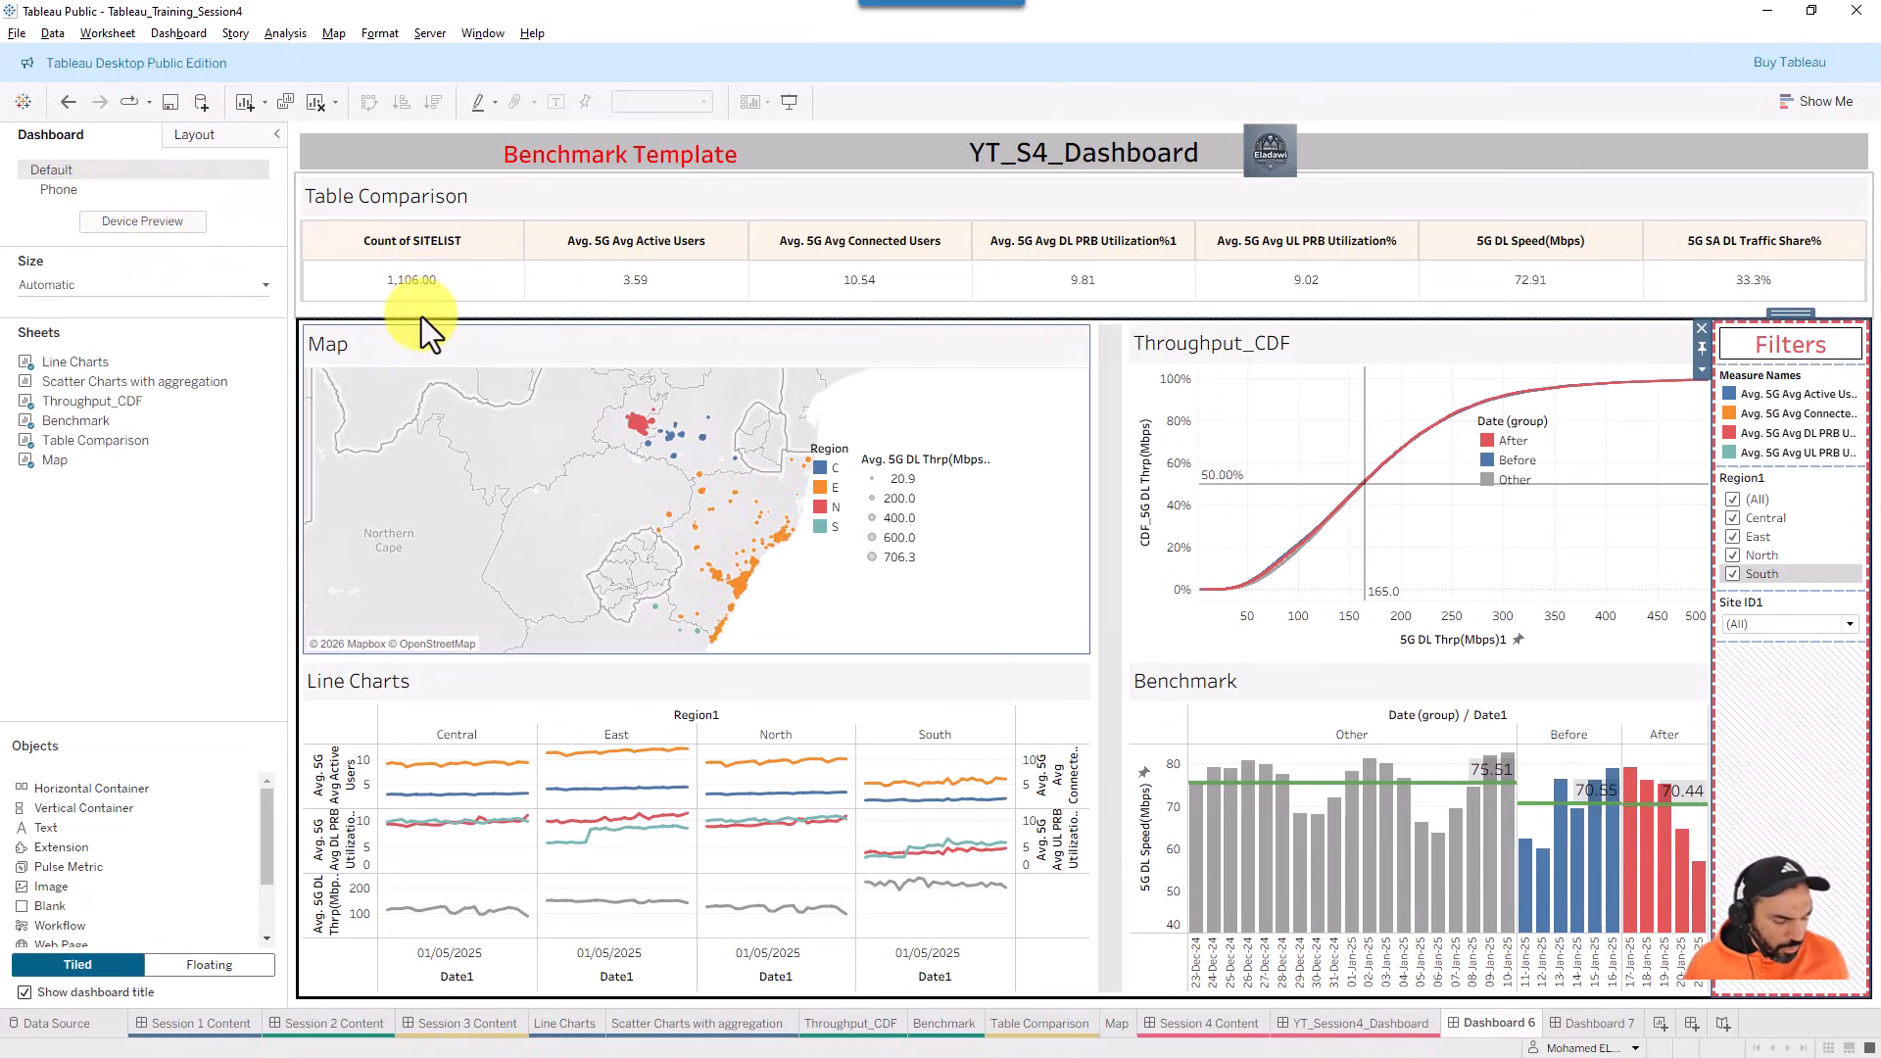
mouse_move(562, 373)
mouse_down()
mouse_move(206, 237)
mouse_move(96, 220)
mouse_move(81, 190)
mouse_up()
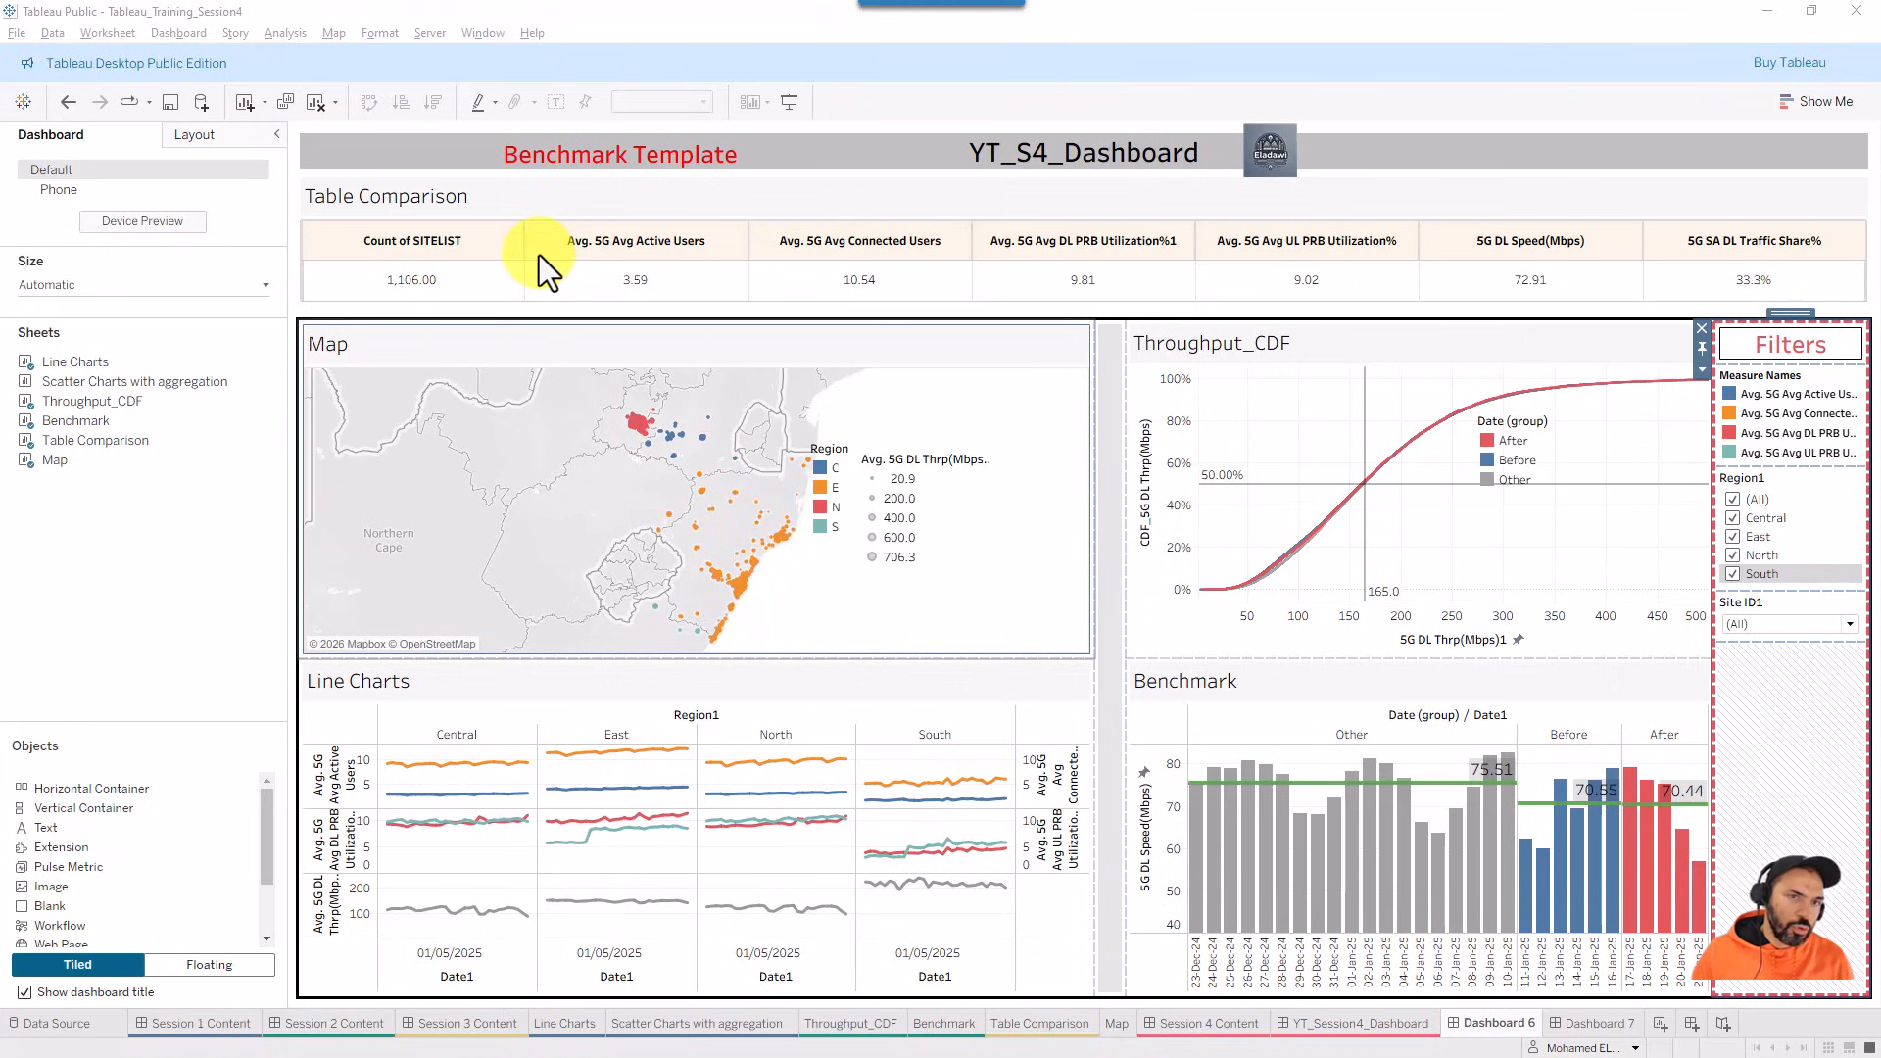
click(1572, 174)
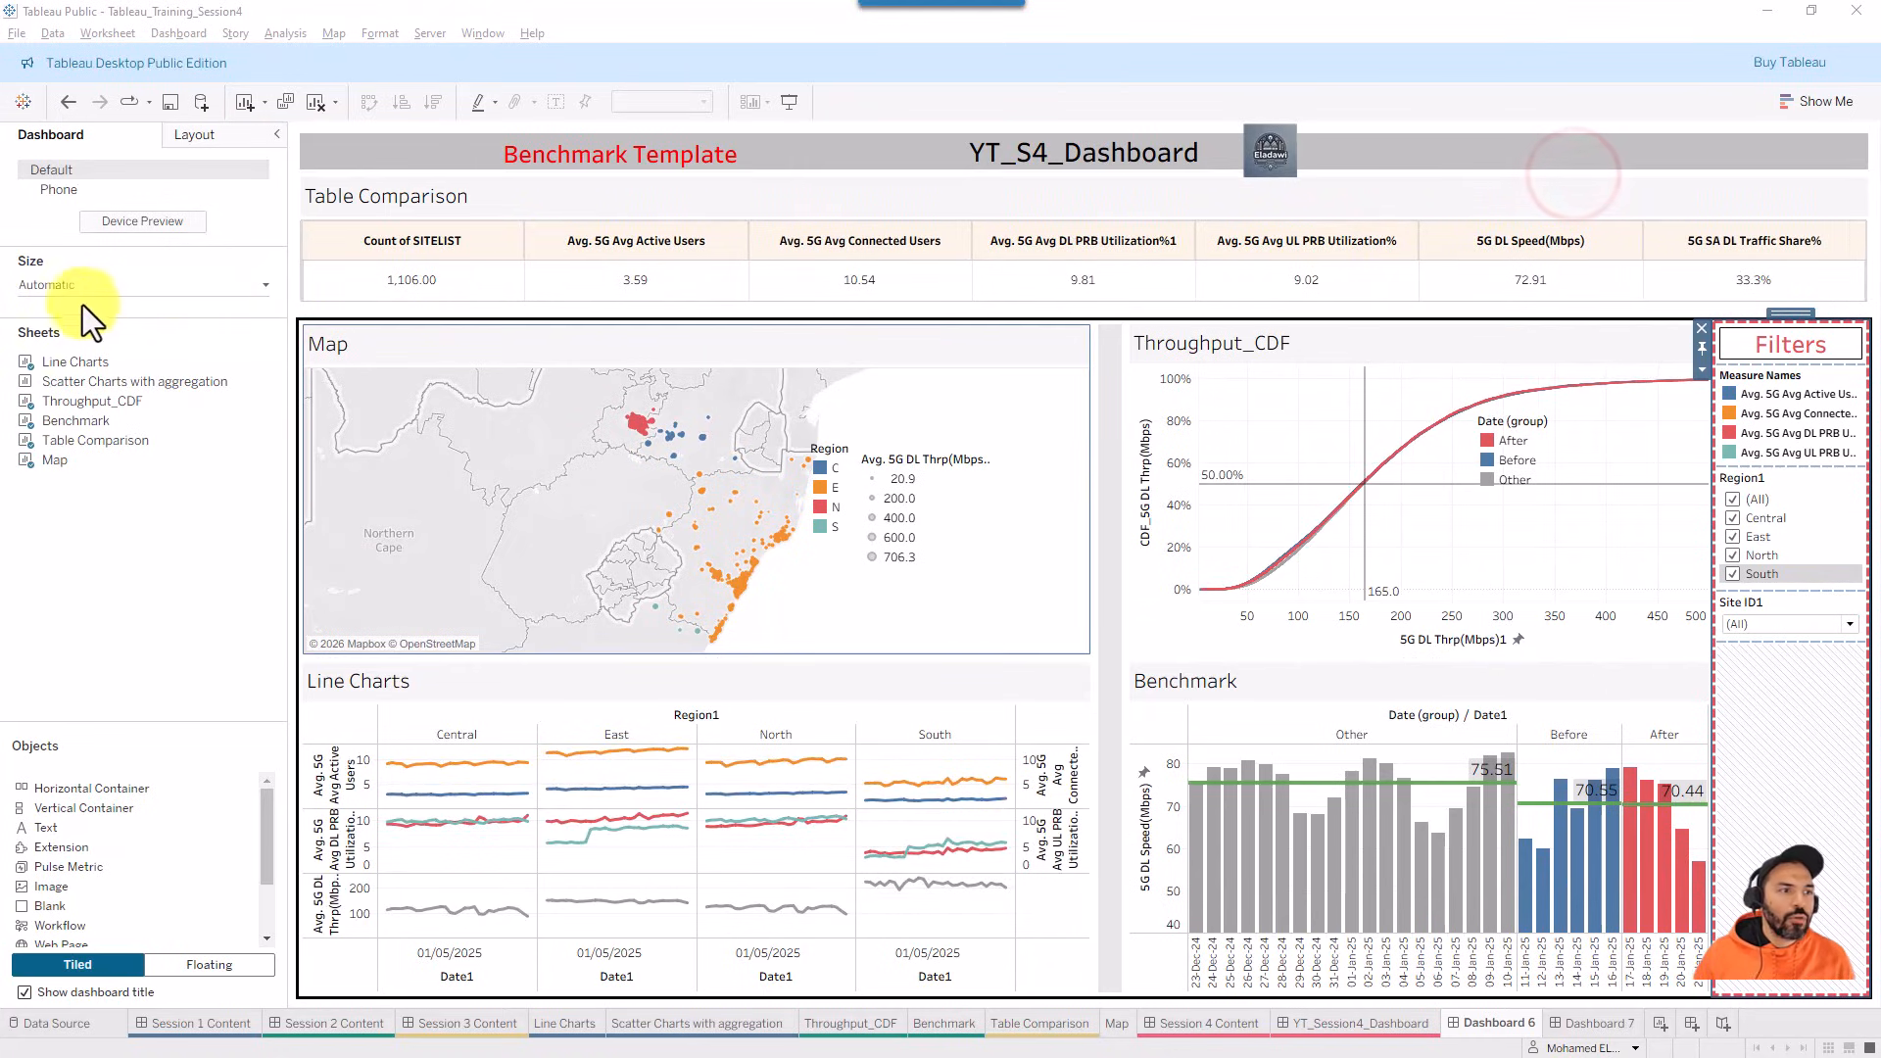
click(133, 227)
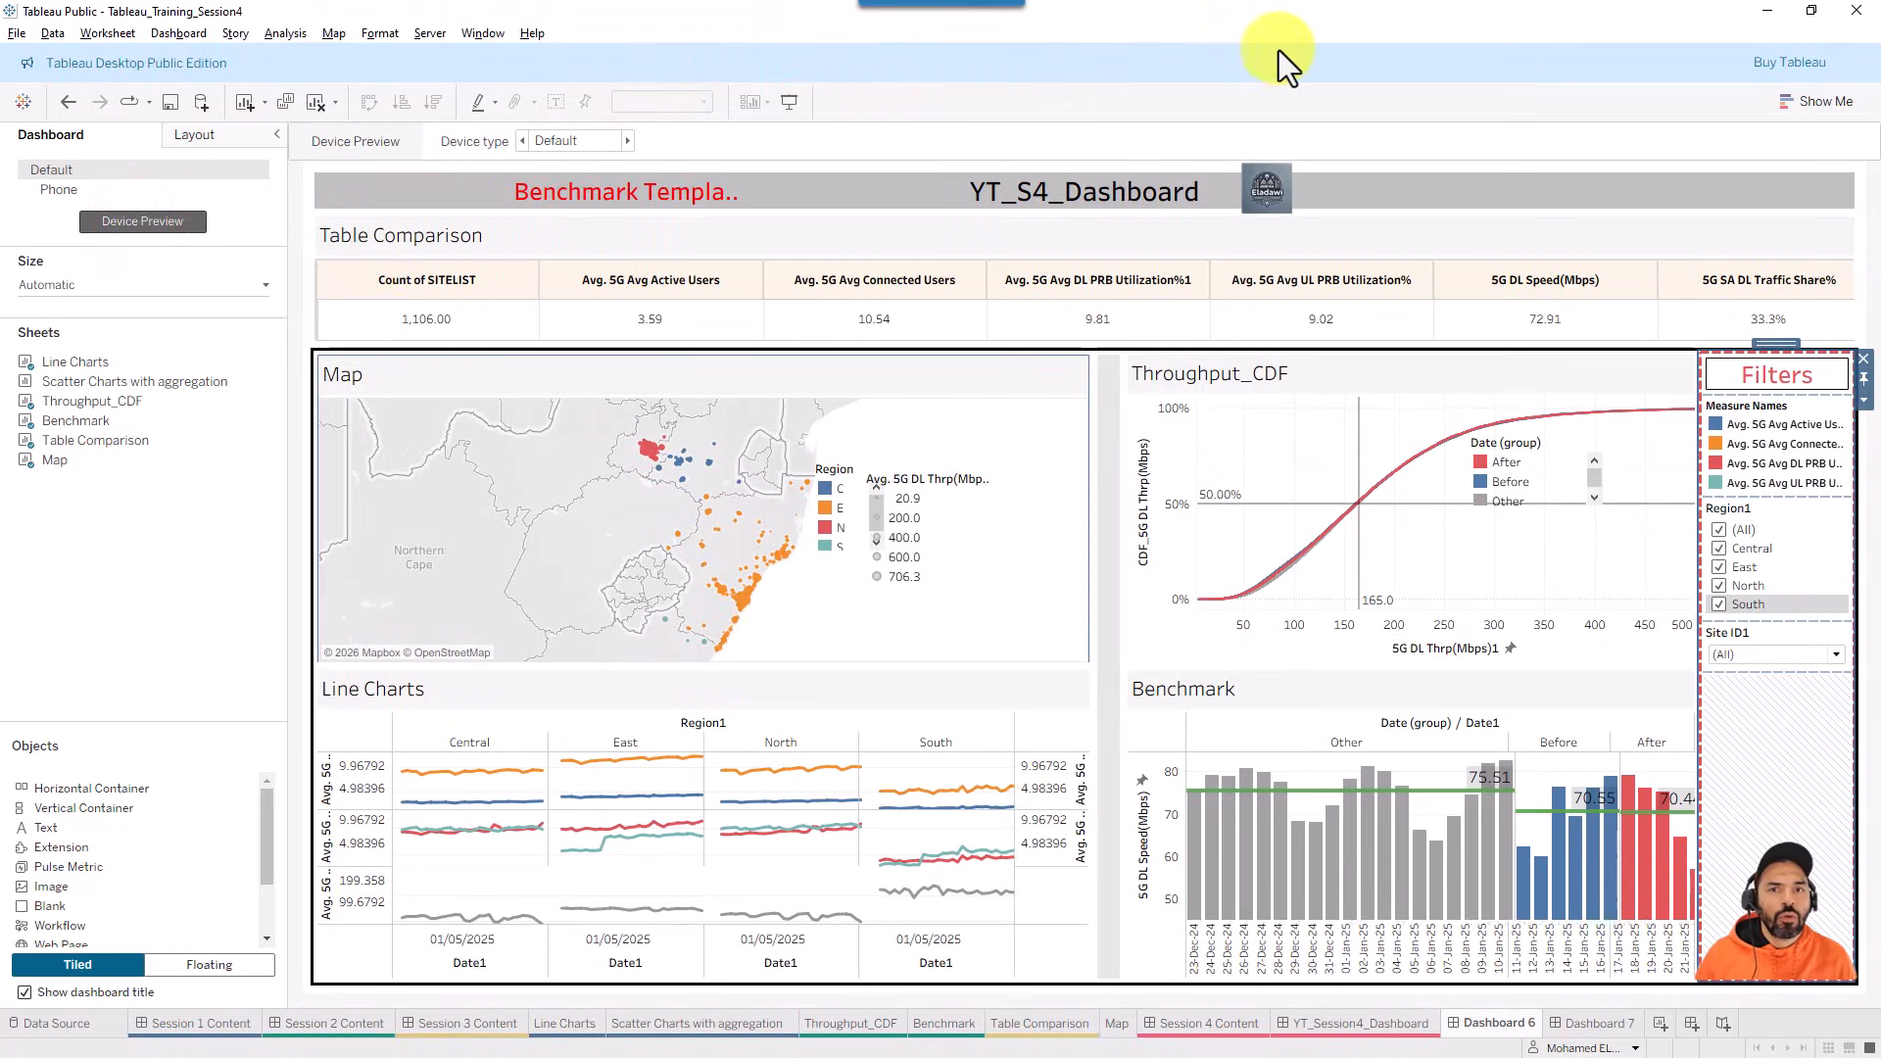
click(815, 39)
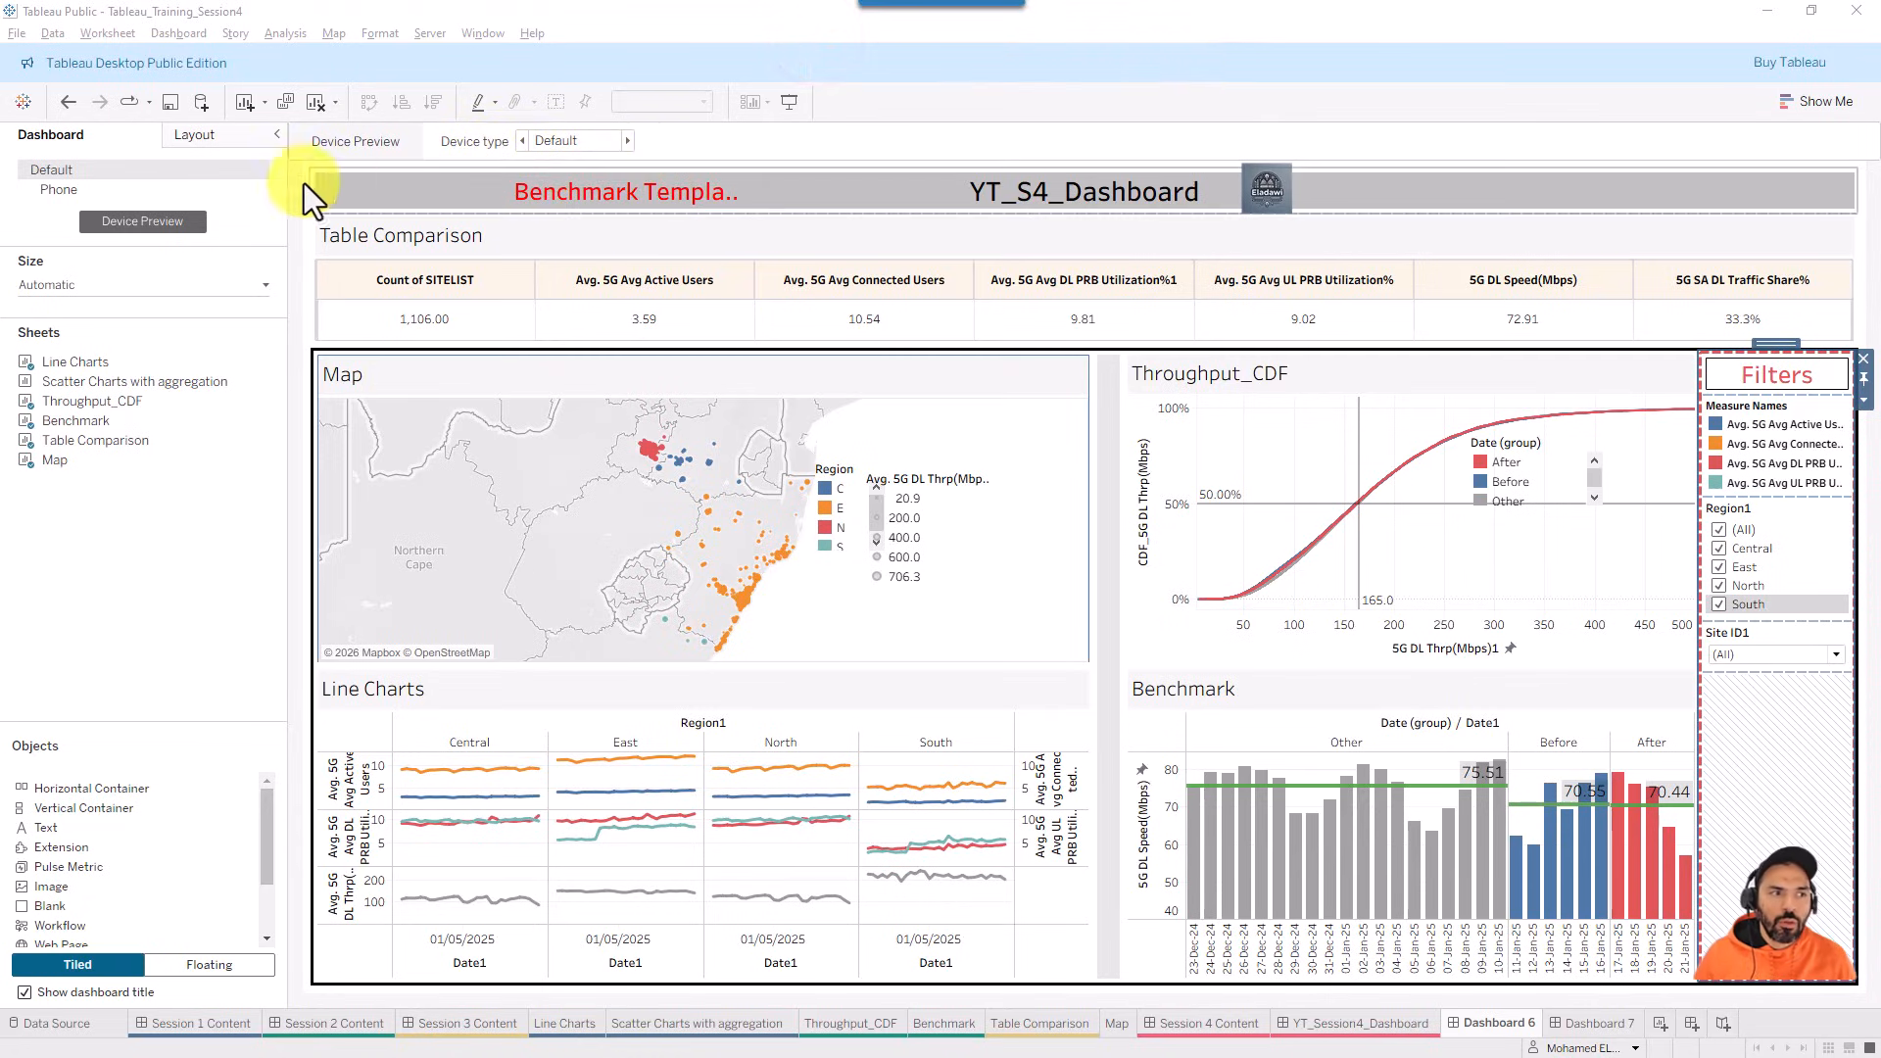
drag(302, 279, 200, 233)
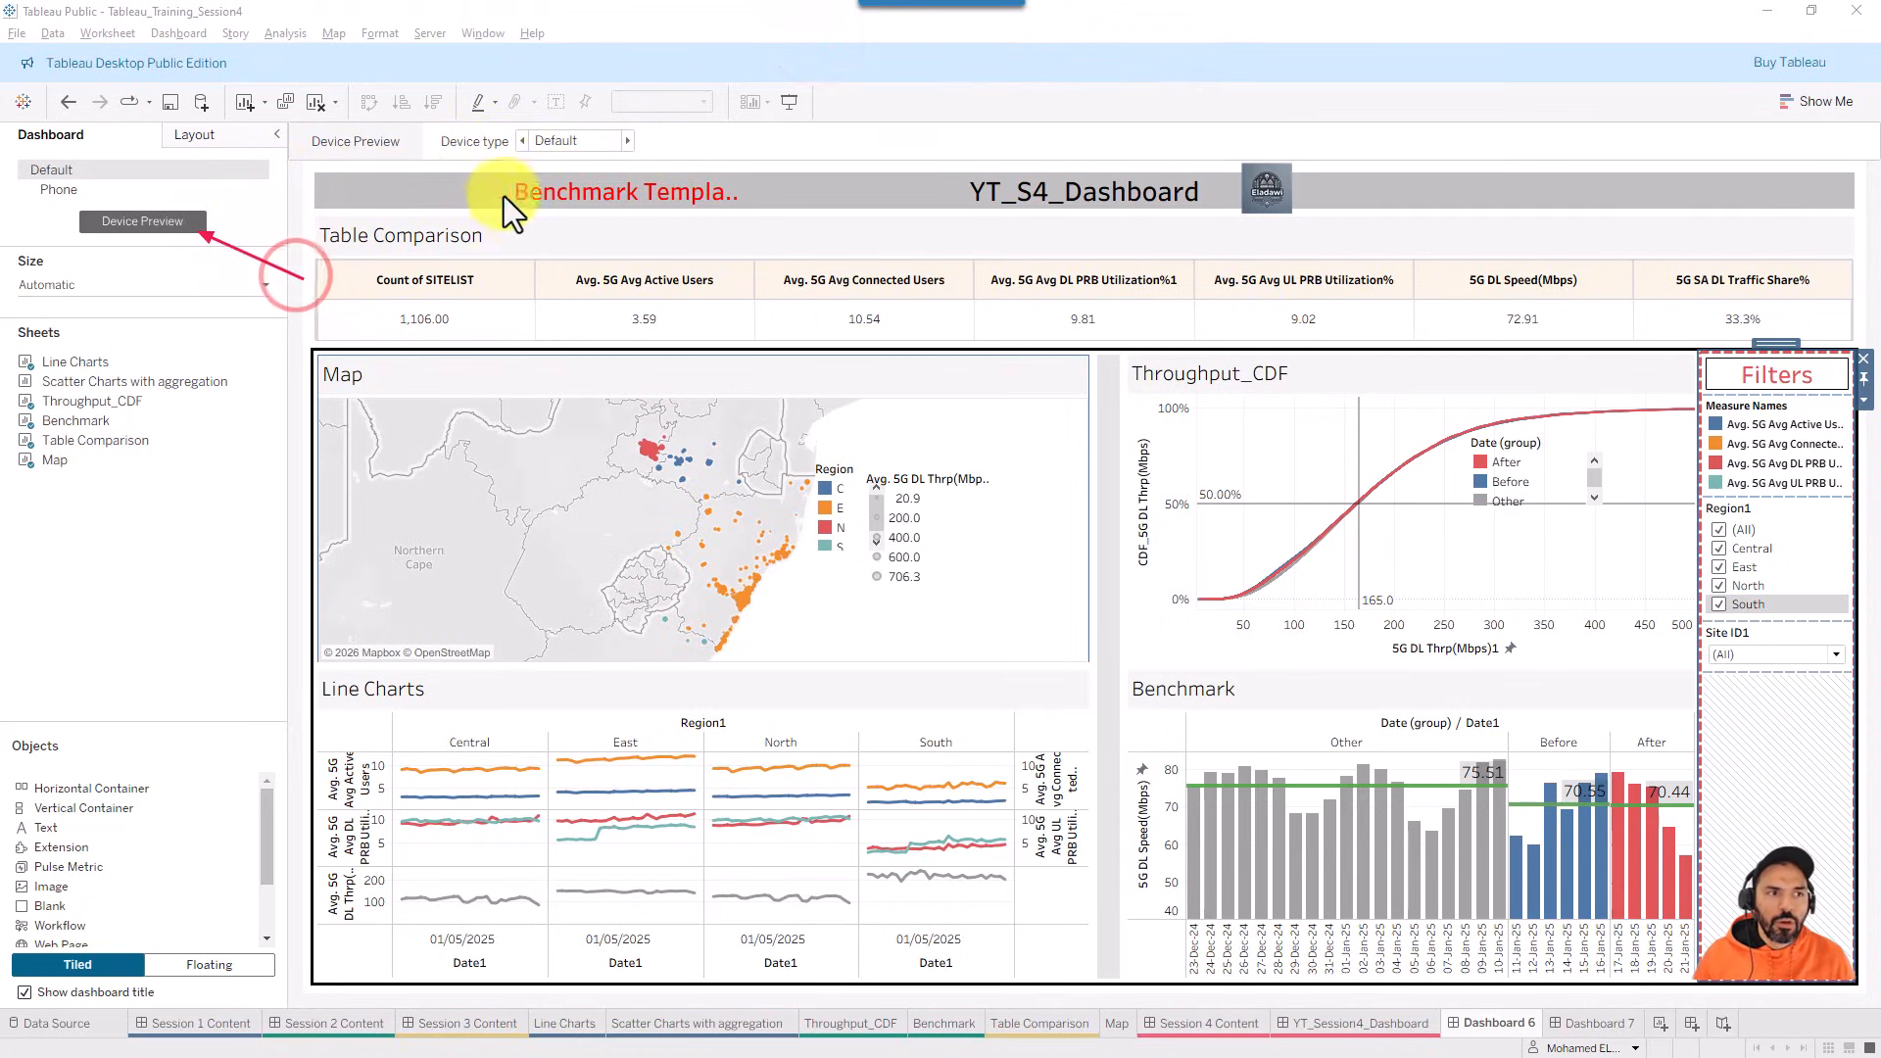
drag(671, 174, 549, 156)
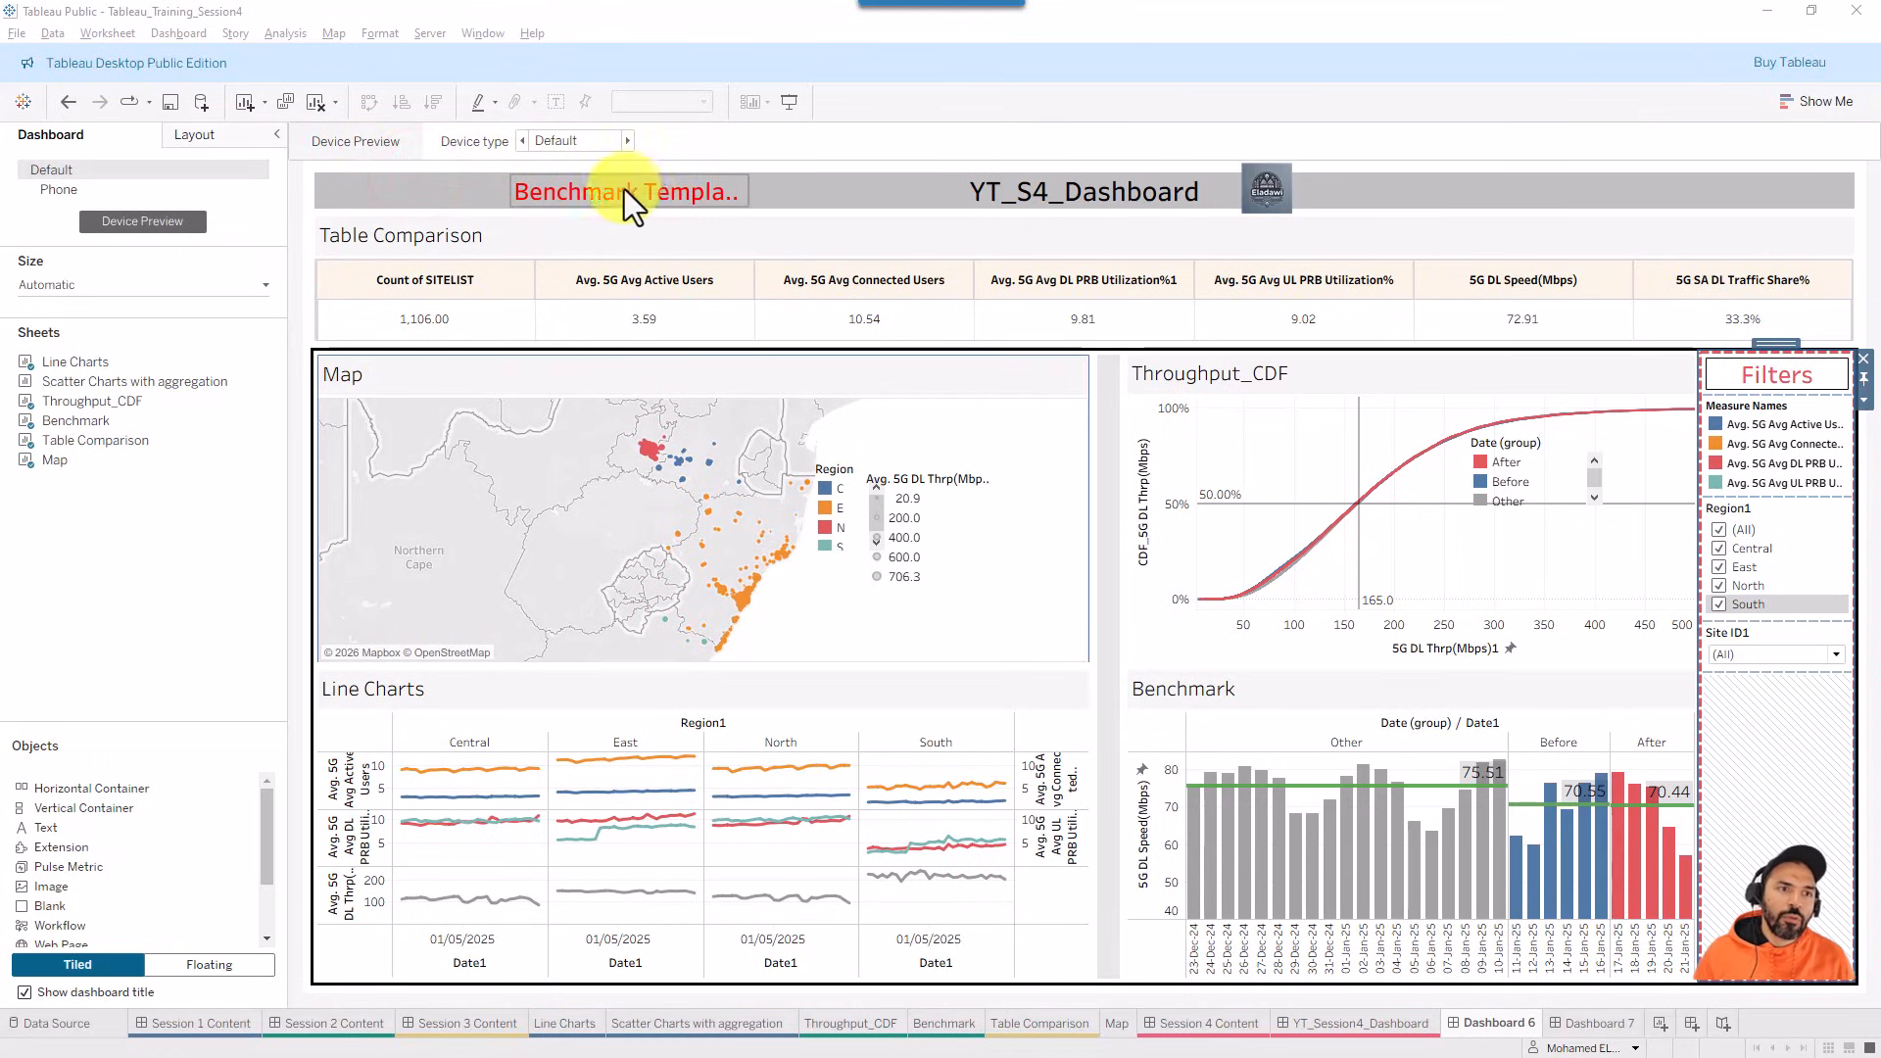
- Preview the dashboard as Desktop, first on the Generic Desktop Monitor (1920 x 1080) and finally on the iPad Pro 12.9-inch (1366 x 1024) model
click(578, 140)
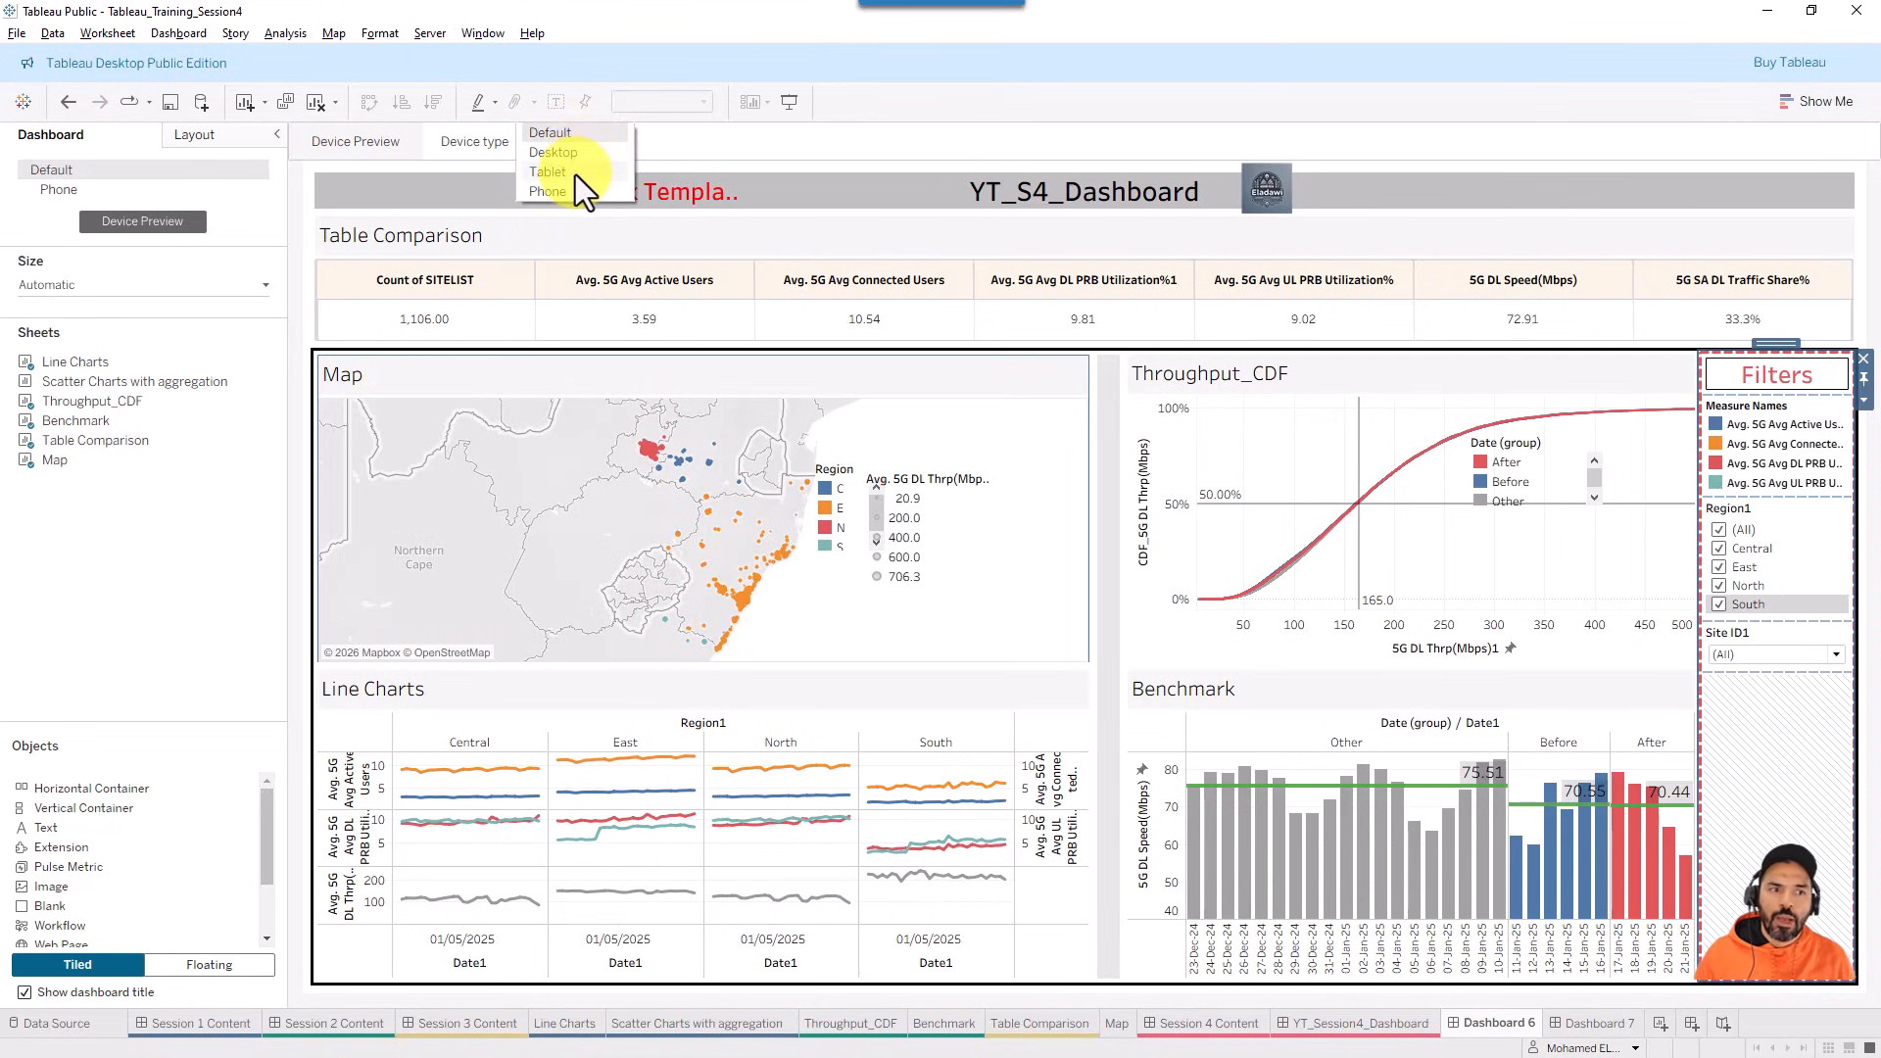
click(574, 155)
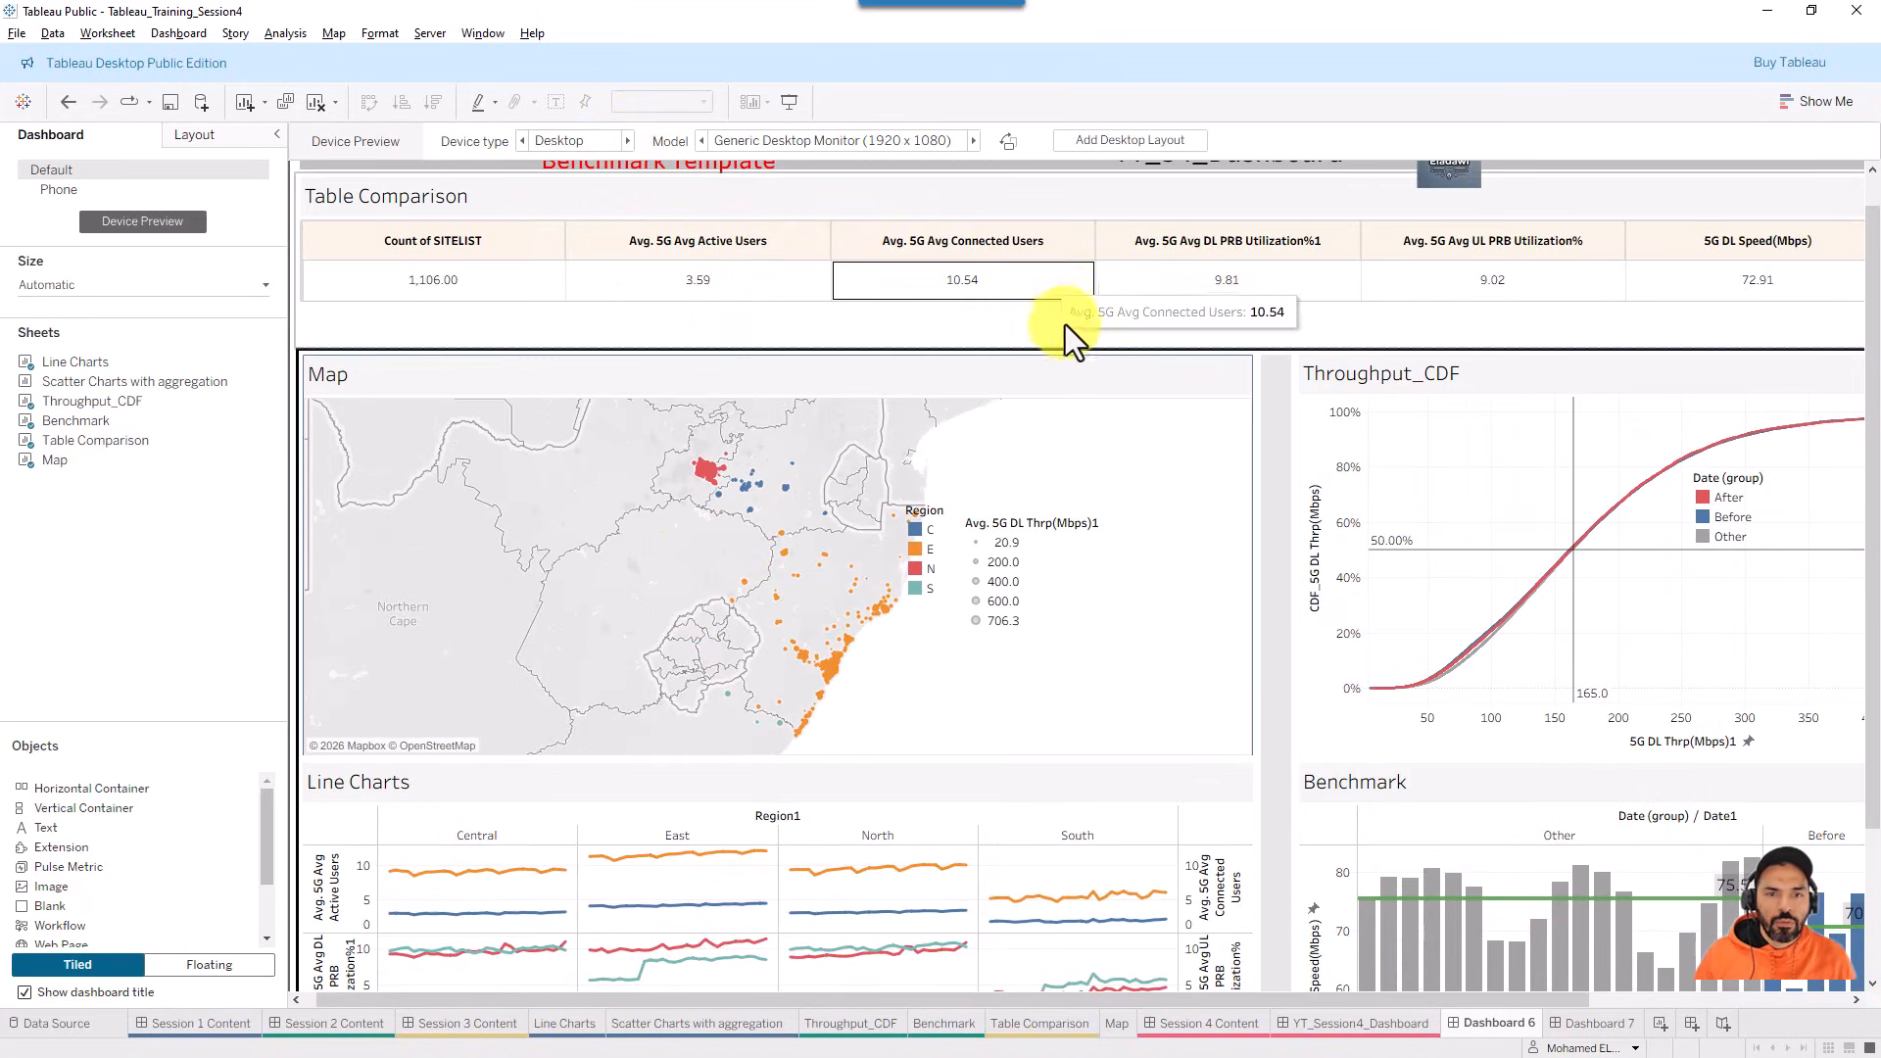
scroll(1371, 412, up, 1)
scroll(1407, 425, down, 2)
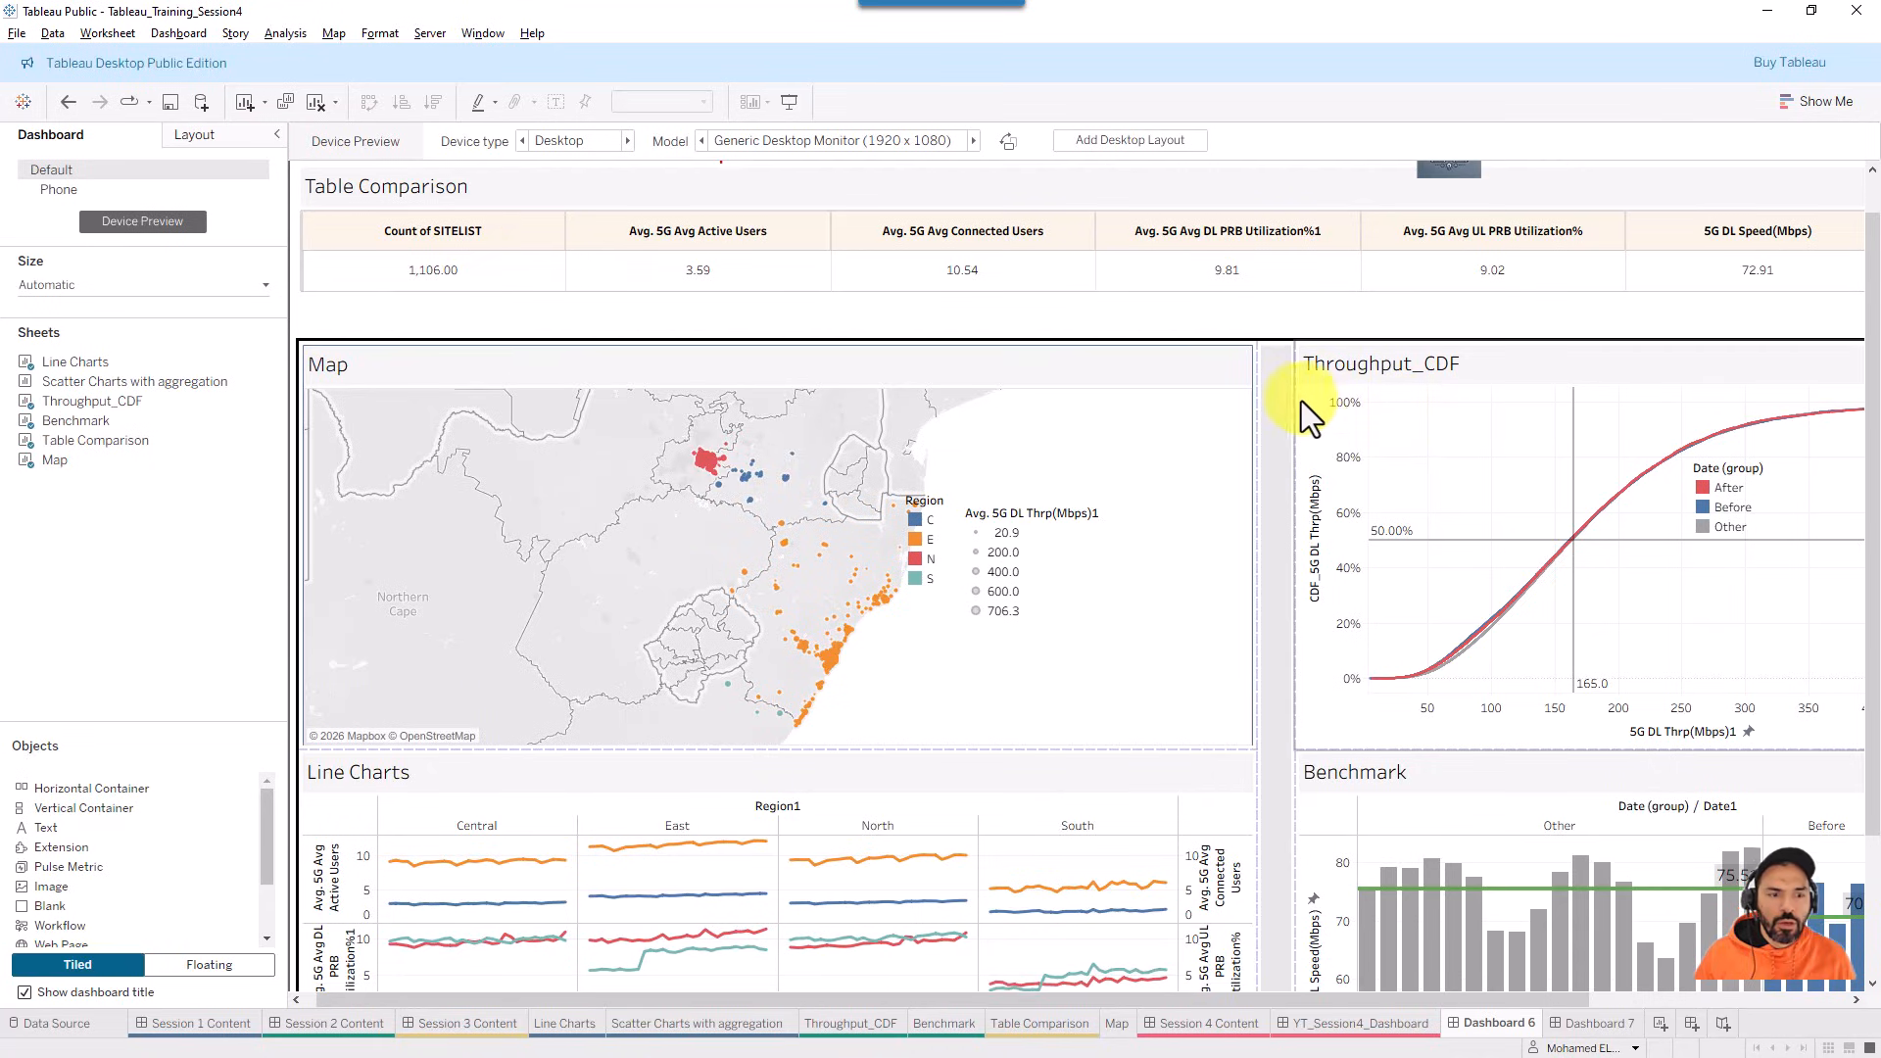
scroll(1246, 413, up, 1)
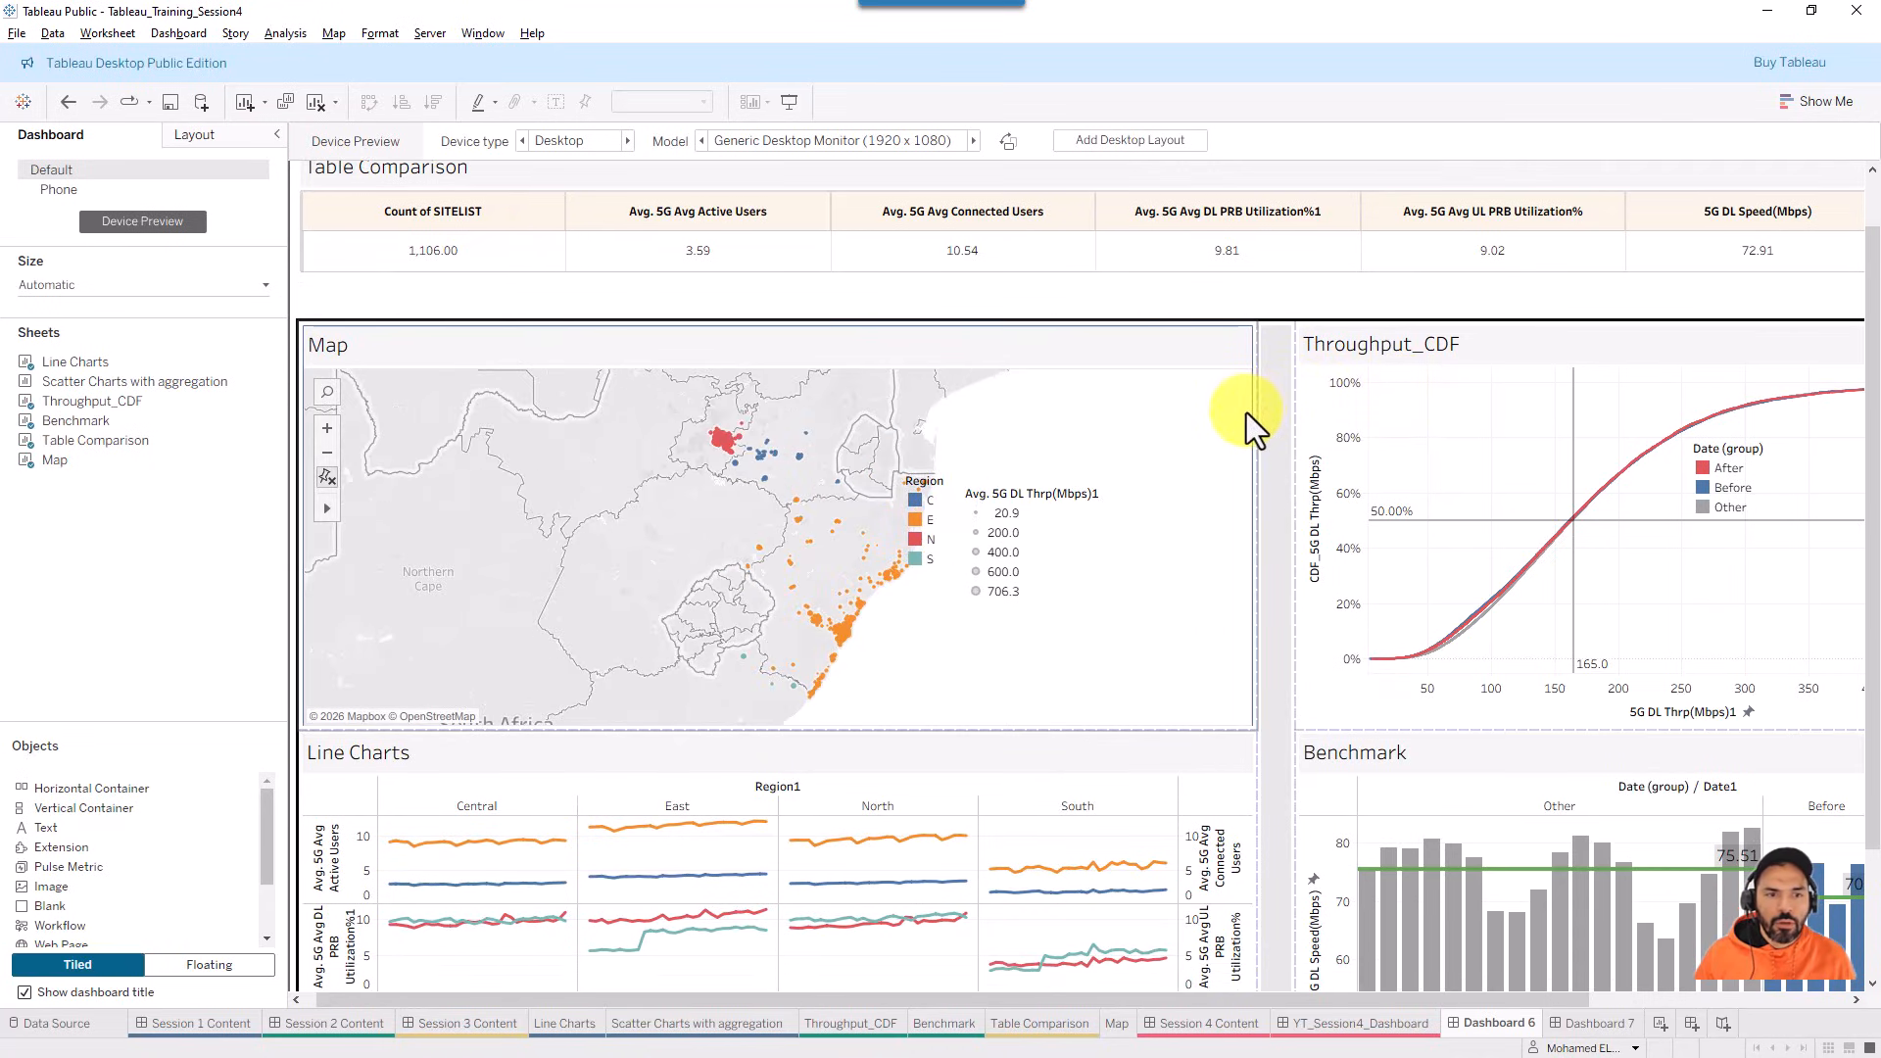
click(933, 140)
click(867, 154)
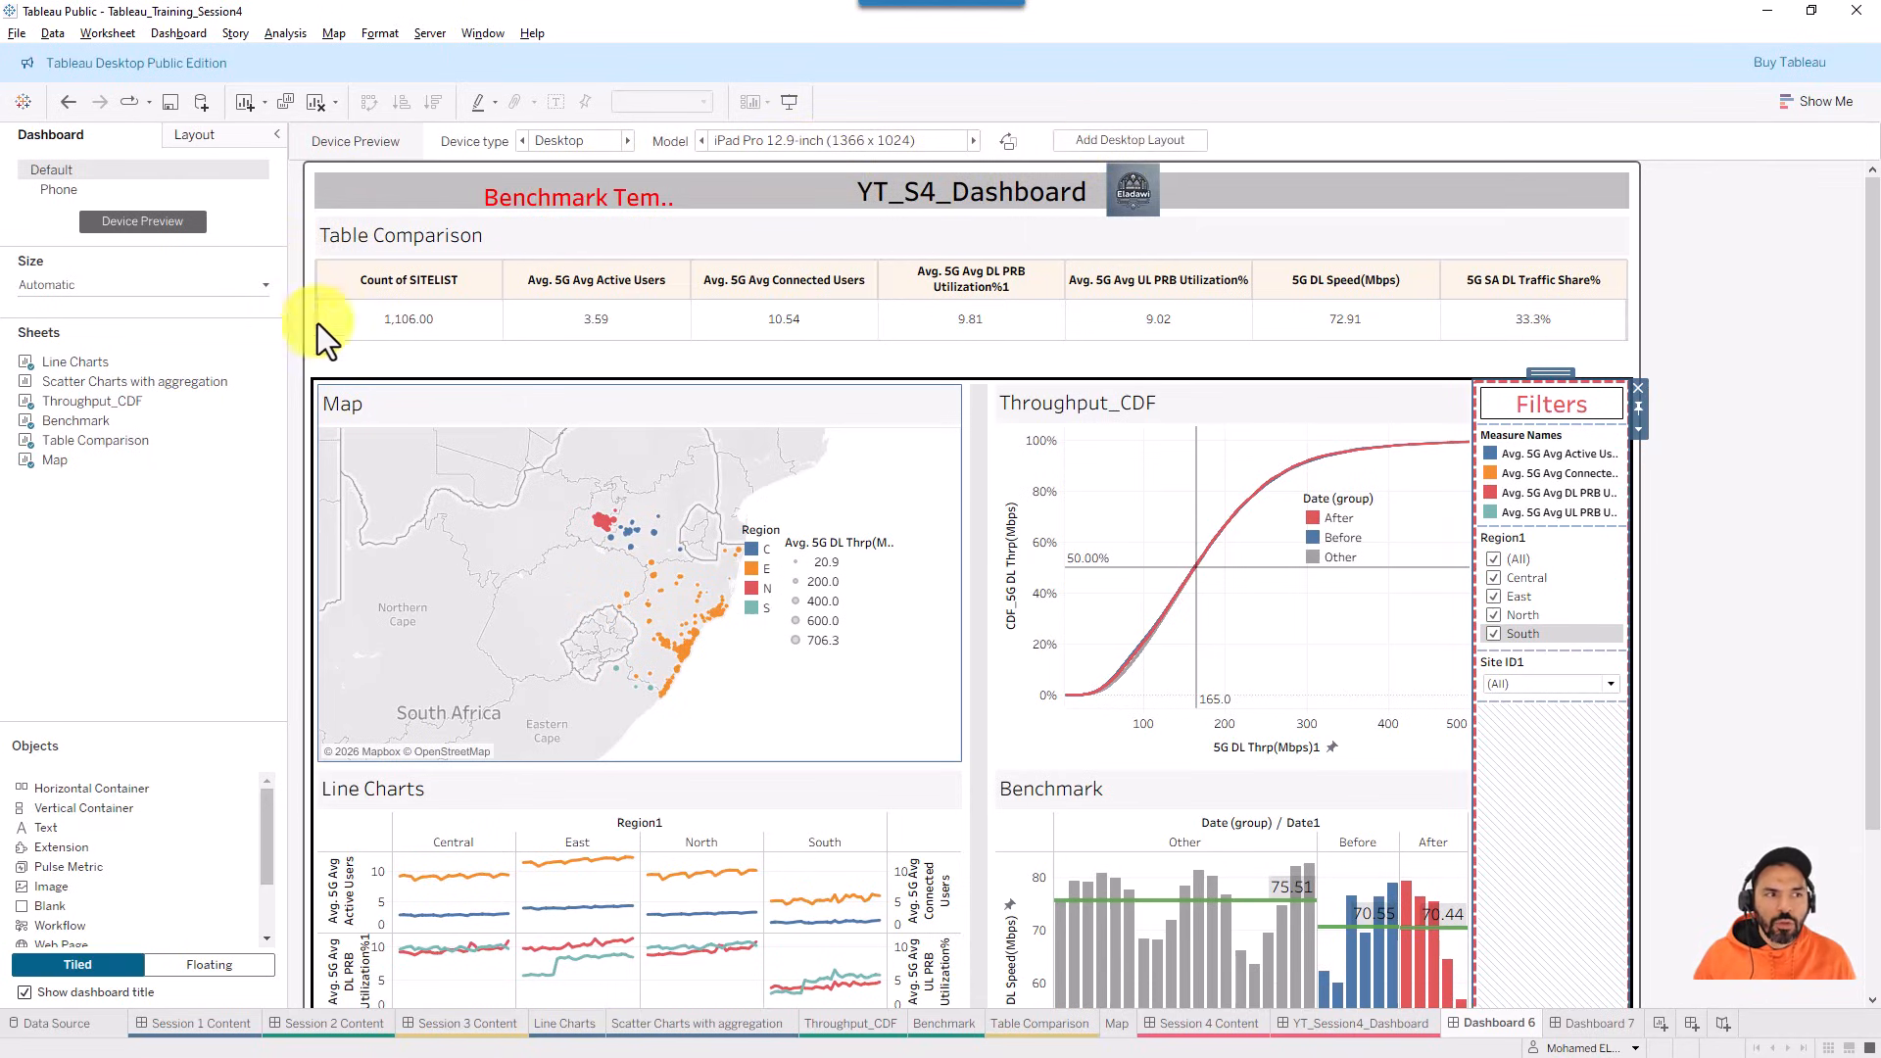
- Preview the dashboard as Tablet on the Generic Tablet (1024 x 768) model
click(613, 140)
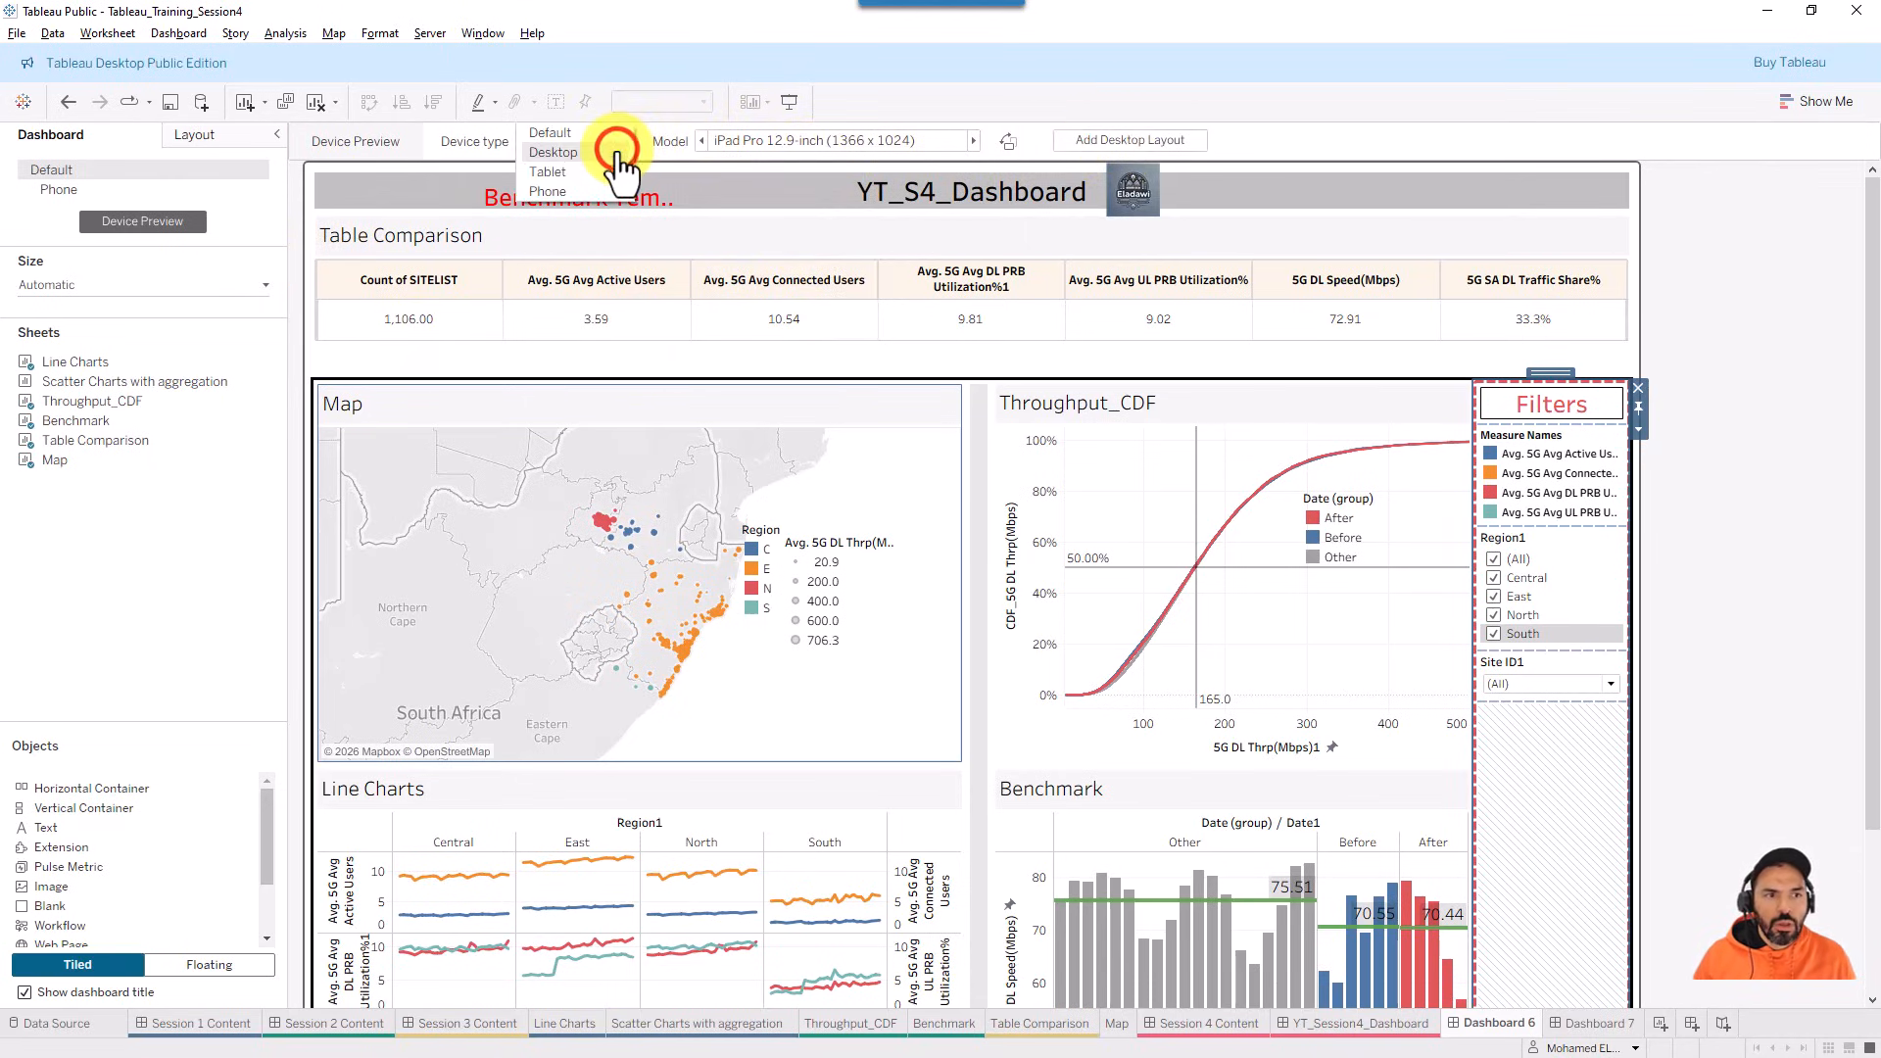
click(563, 174)
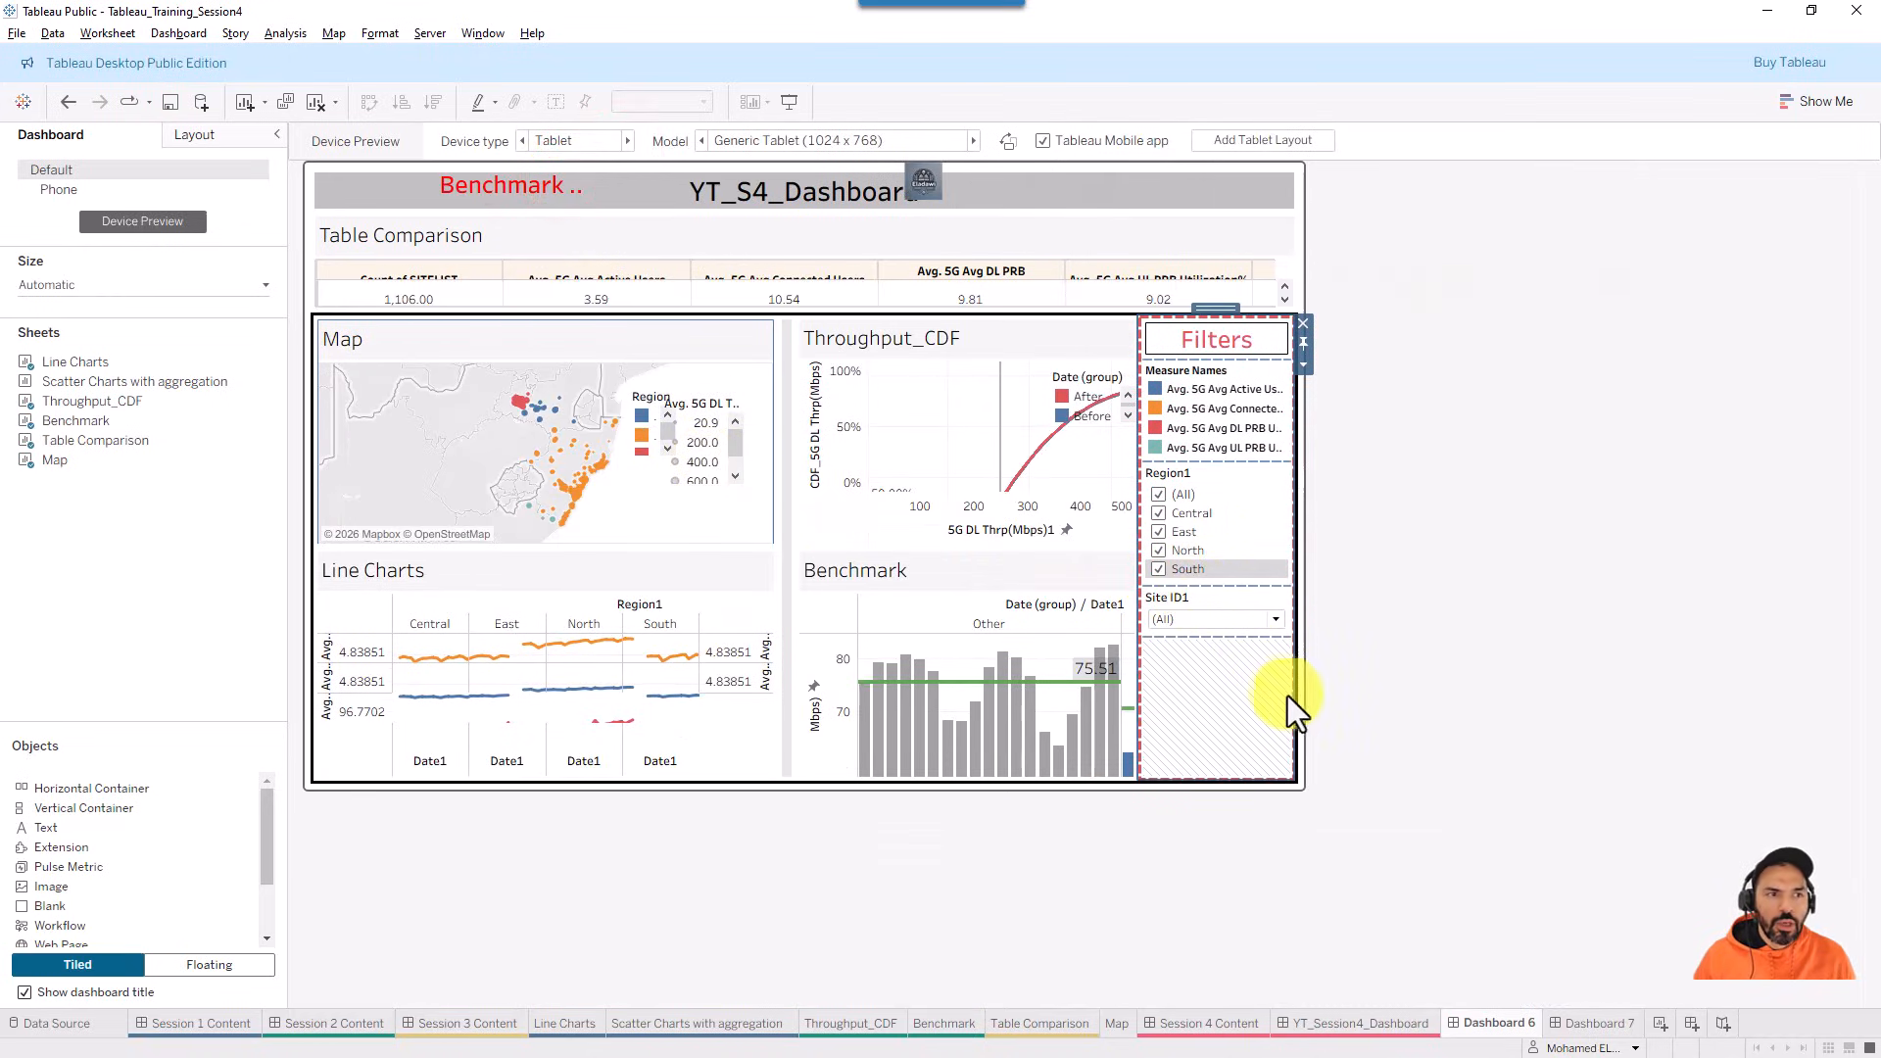
- Try a Range dashboard size with minimum 1024 x 644 px and maximum 1124 x 744 px, and return the size to Automatic
click(84, 286)
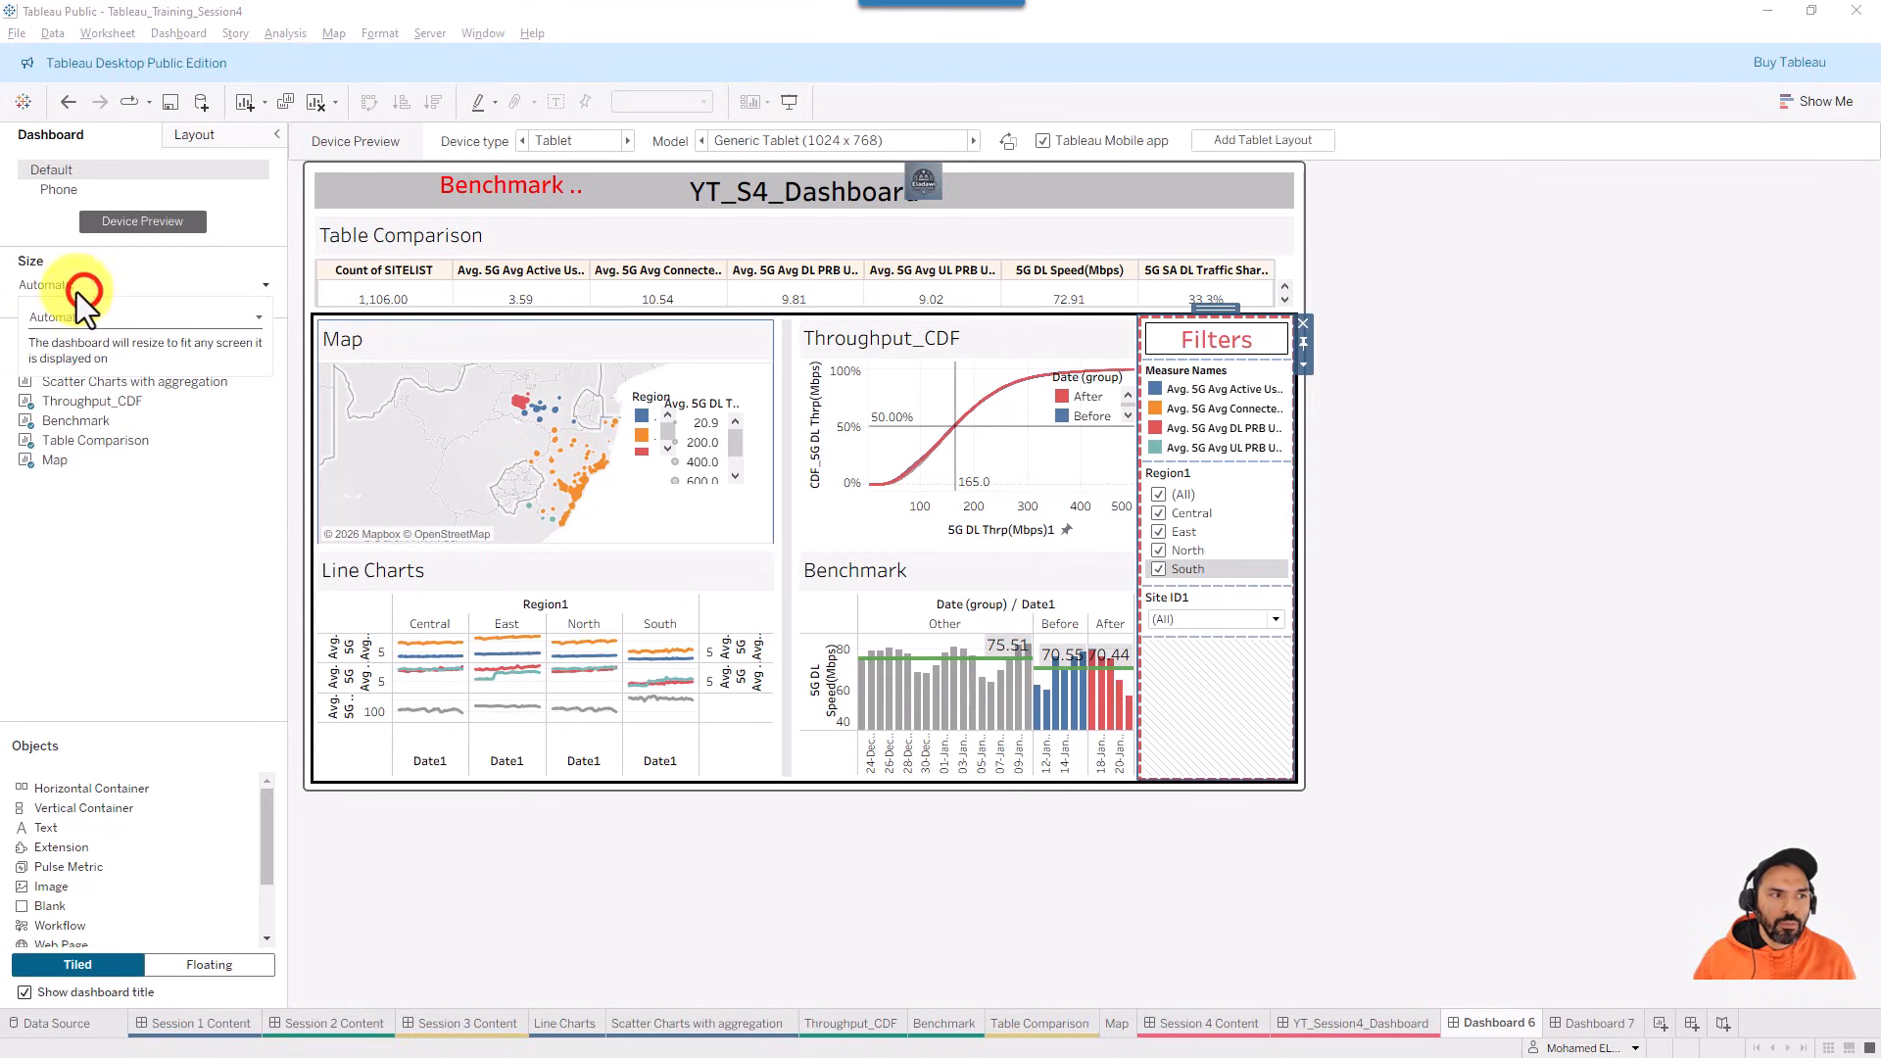
click(1689, 76)
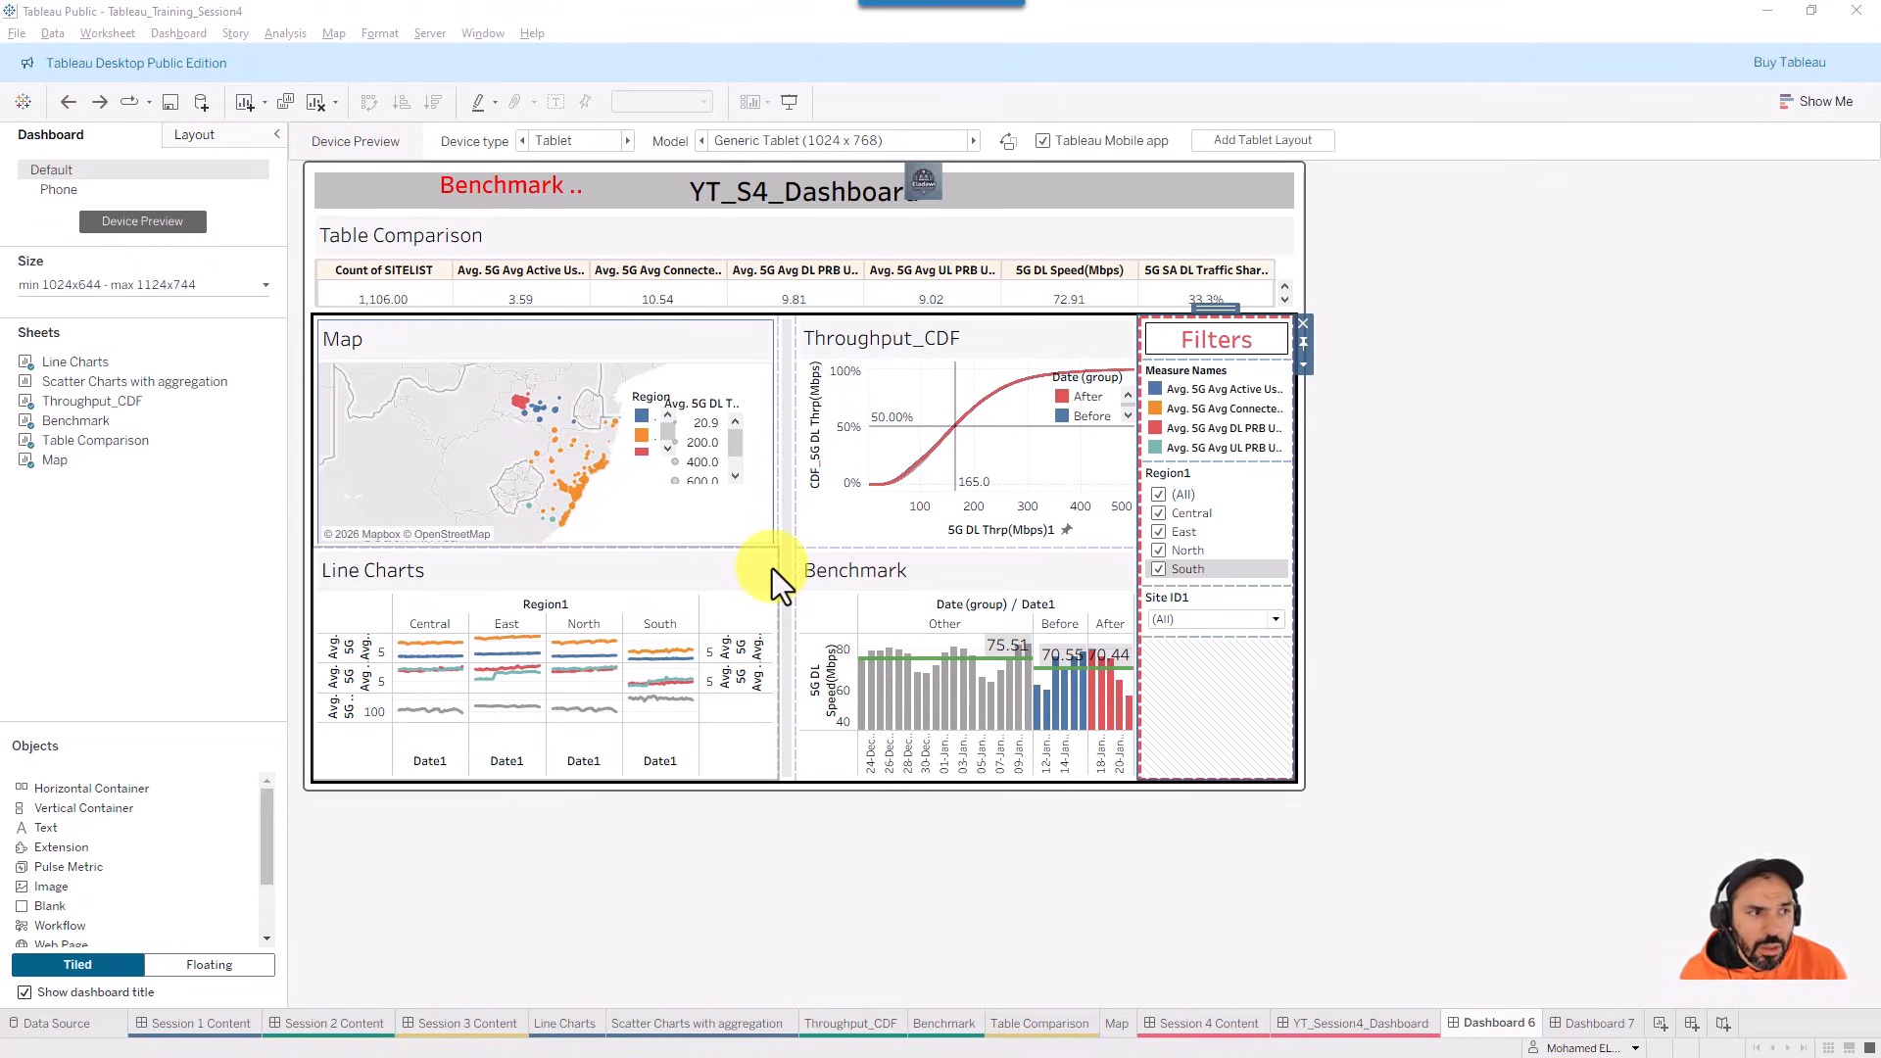
click(126, 286)
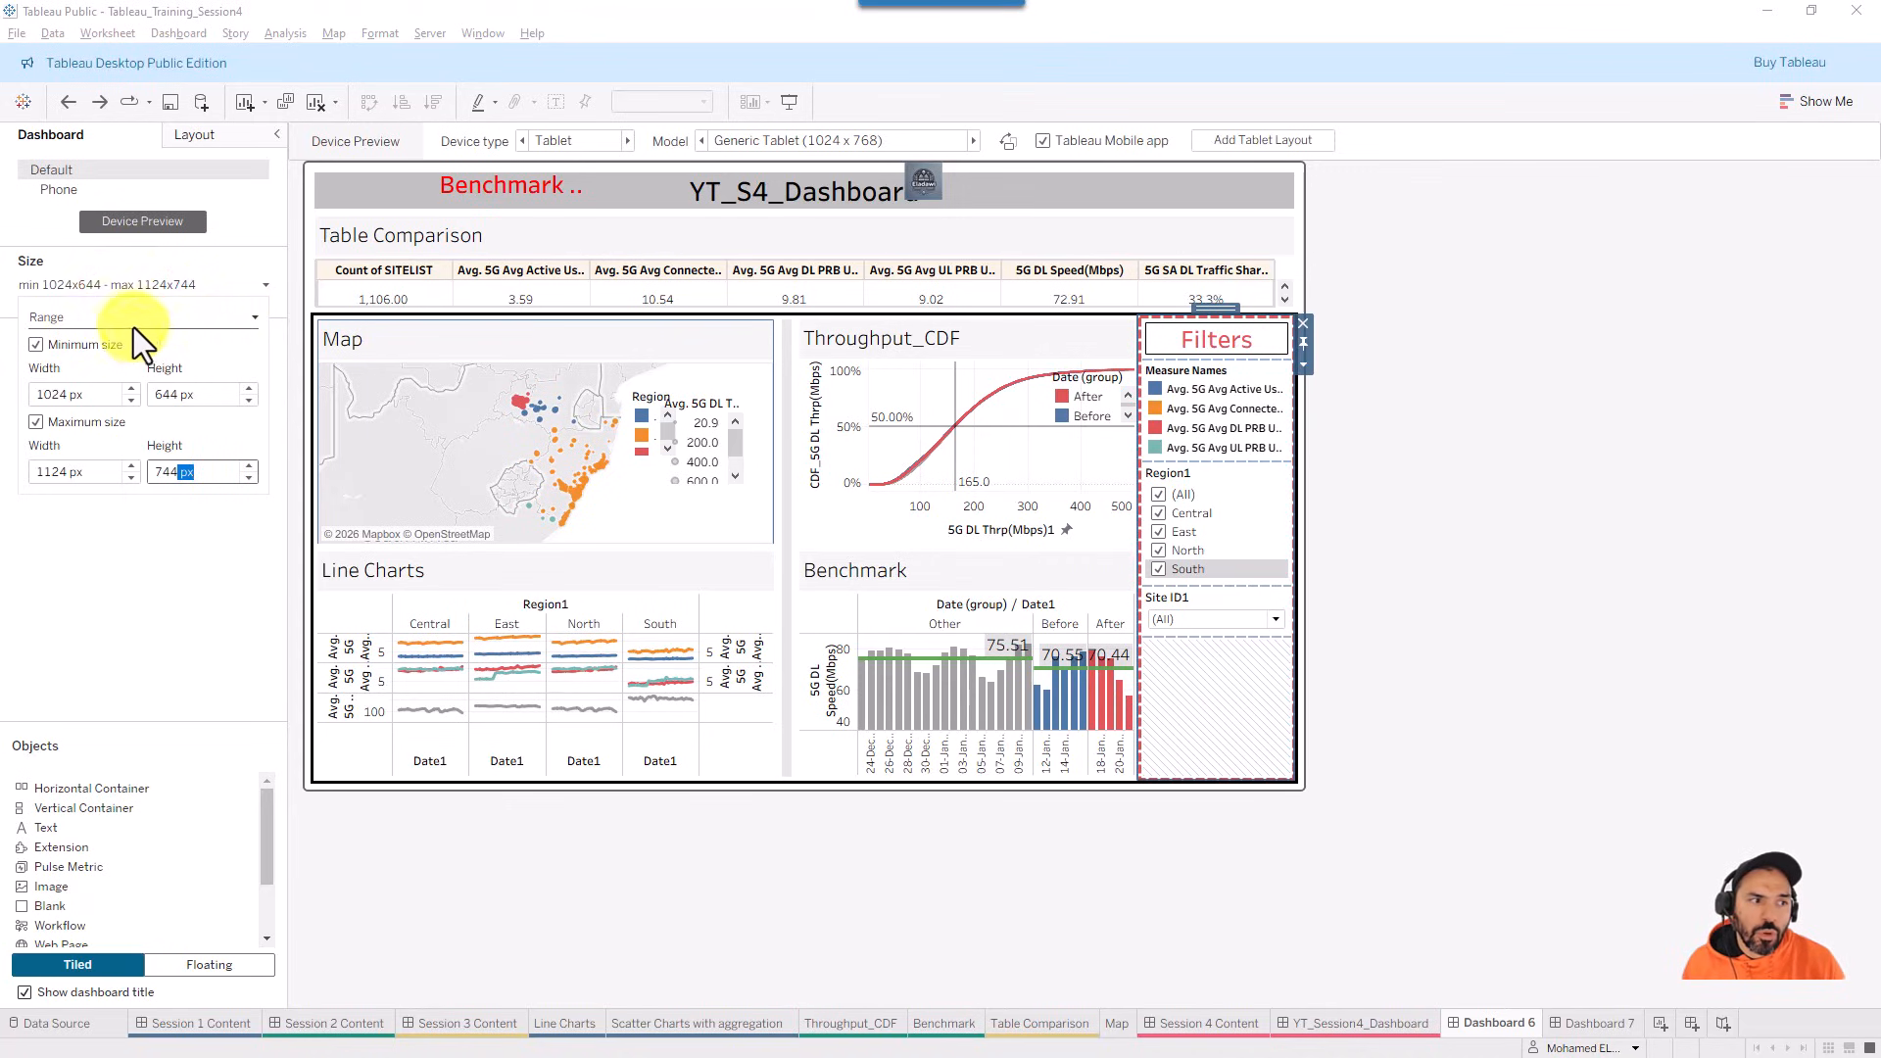
click(132, 317)
click(84, 359)
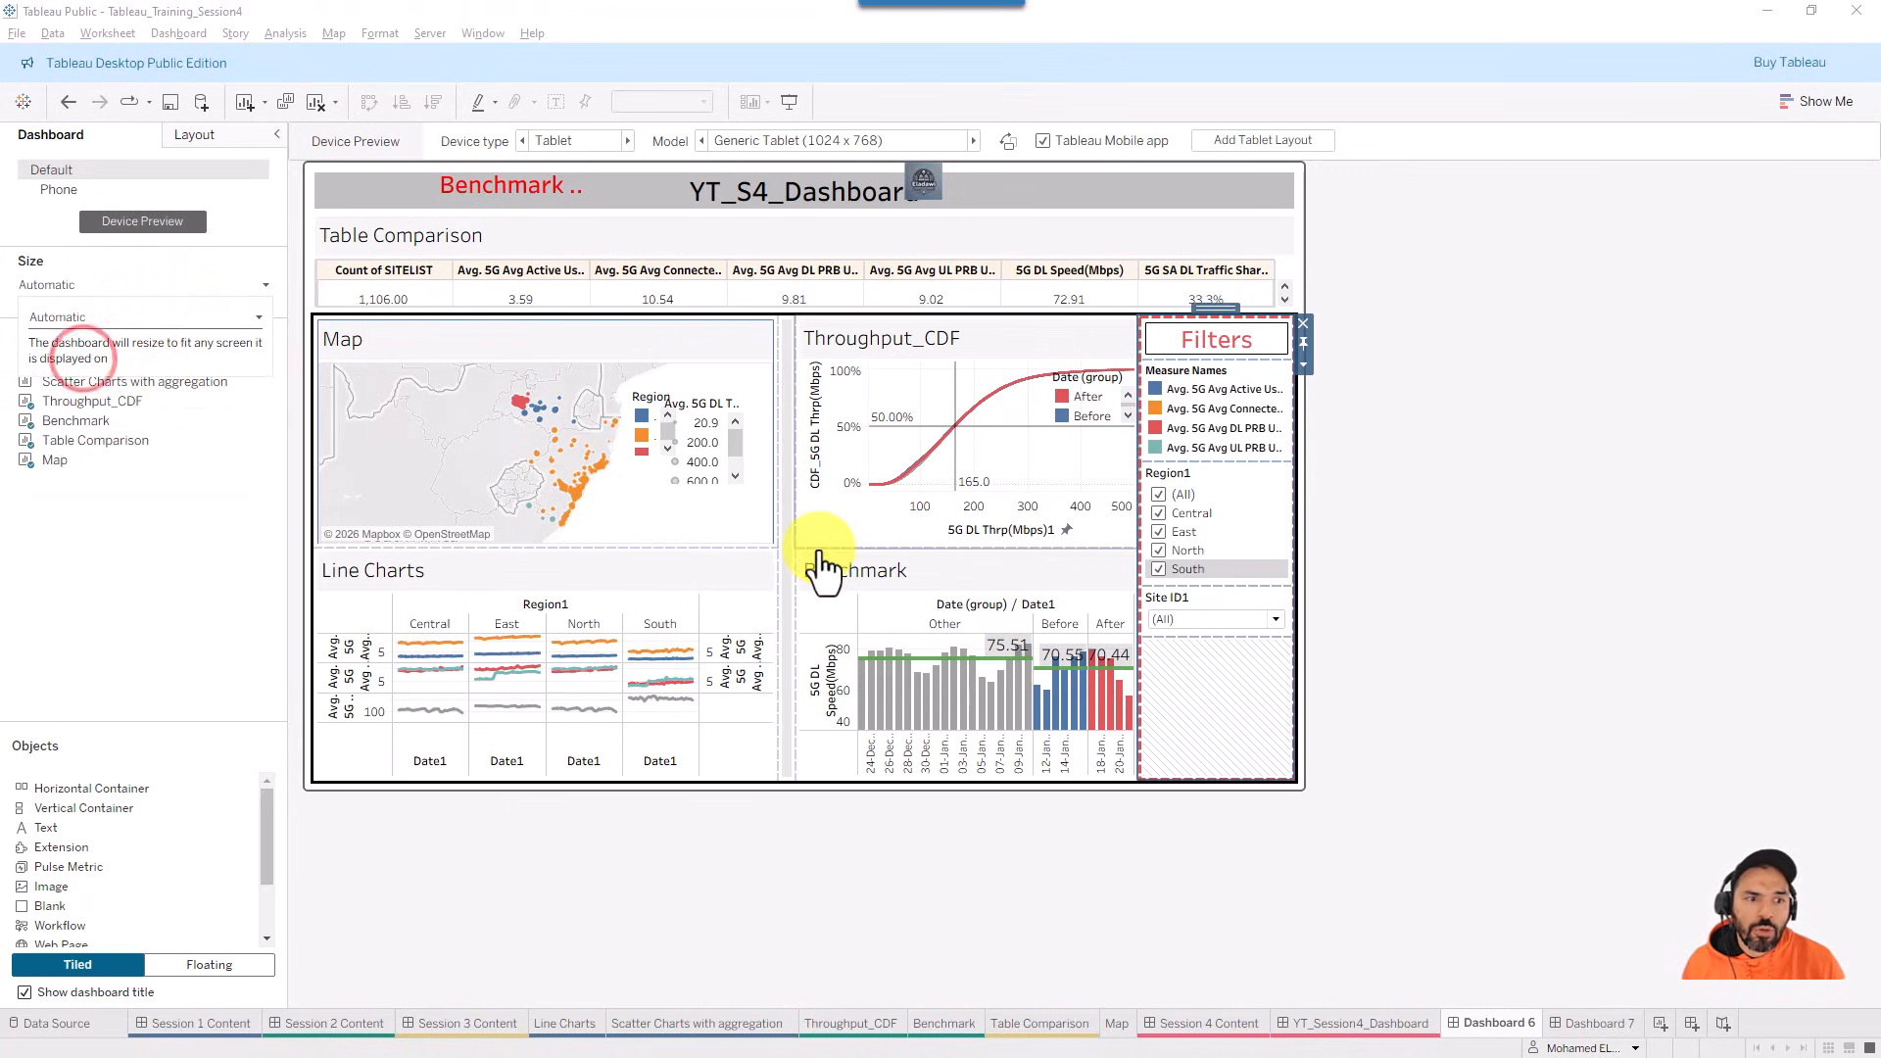
click(1515, 333)
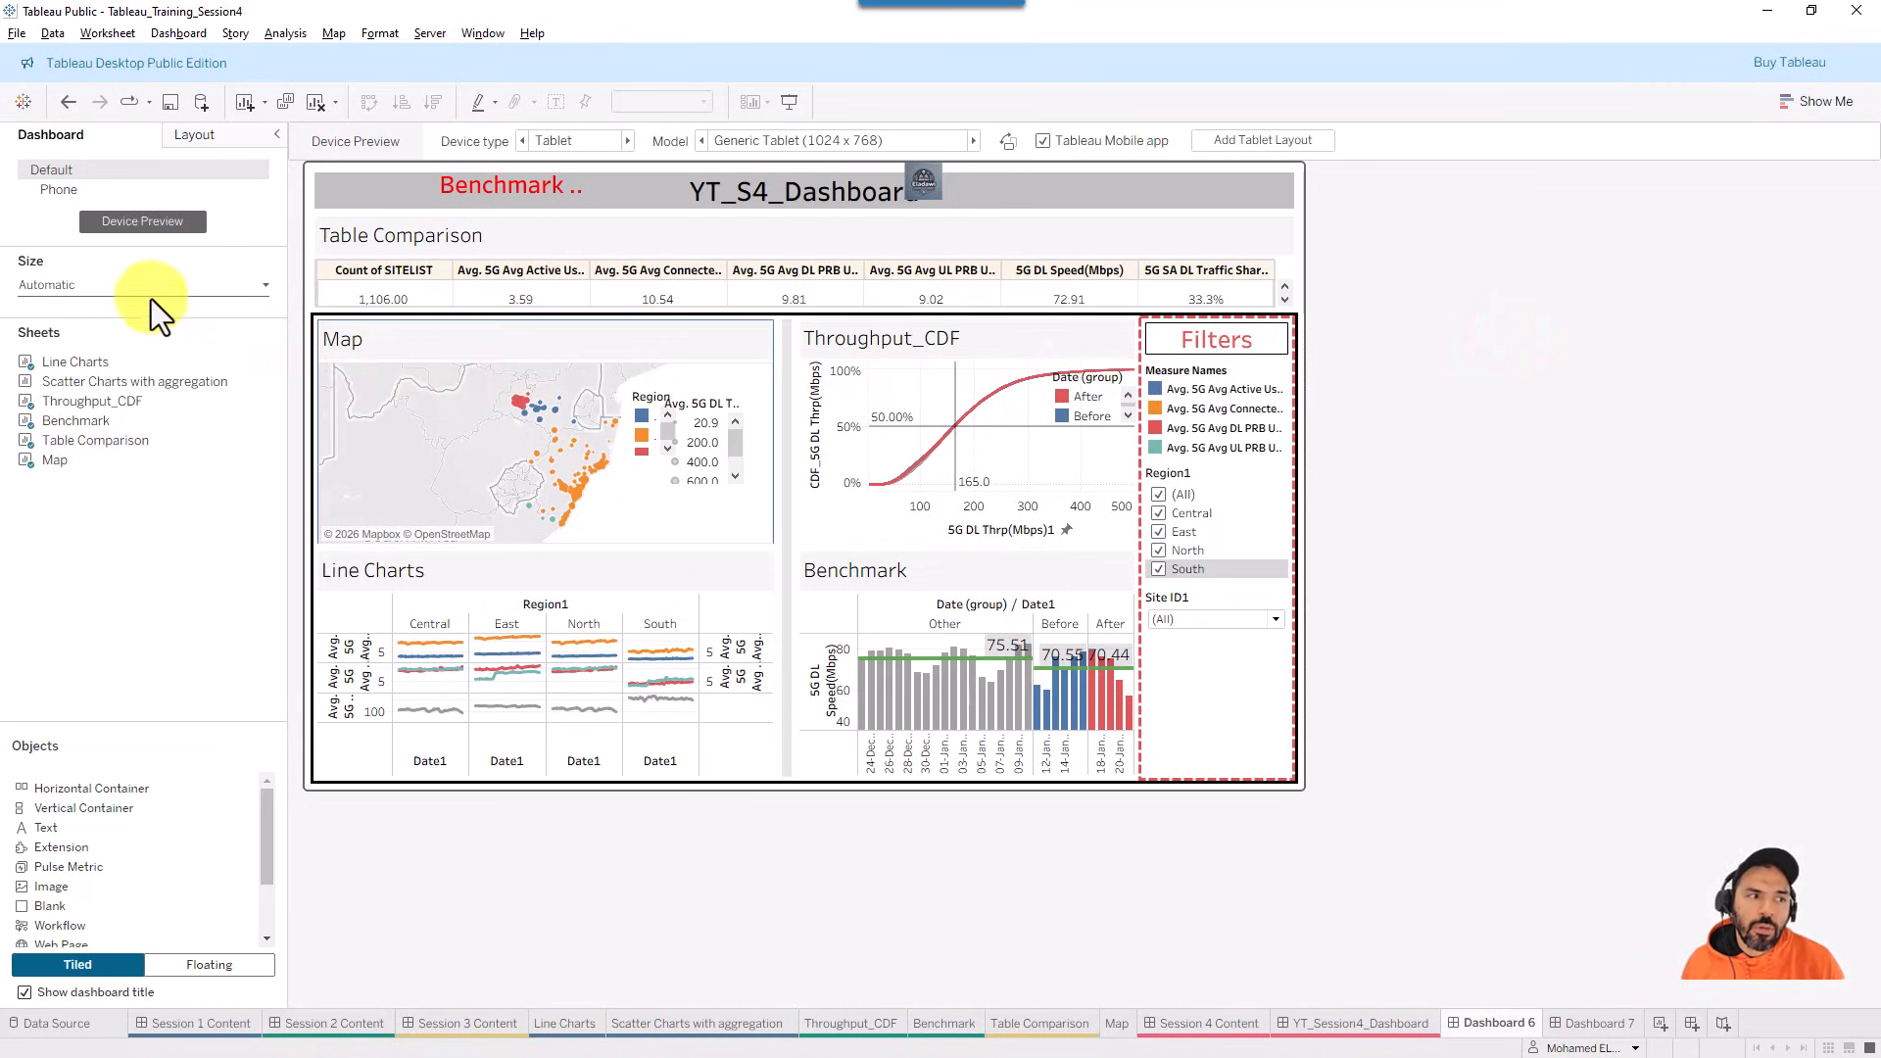
- Preview the dashboard as Phone on the iPhone 7 Plus, 8 Plus (414 x 736) model and toggle the Tableau Mobile app option off and on
click(860, 140)
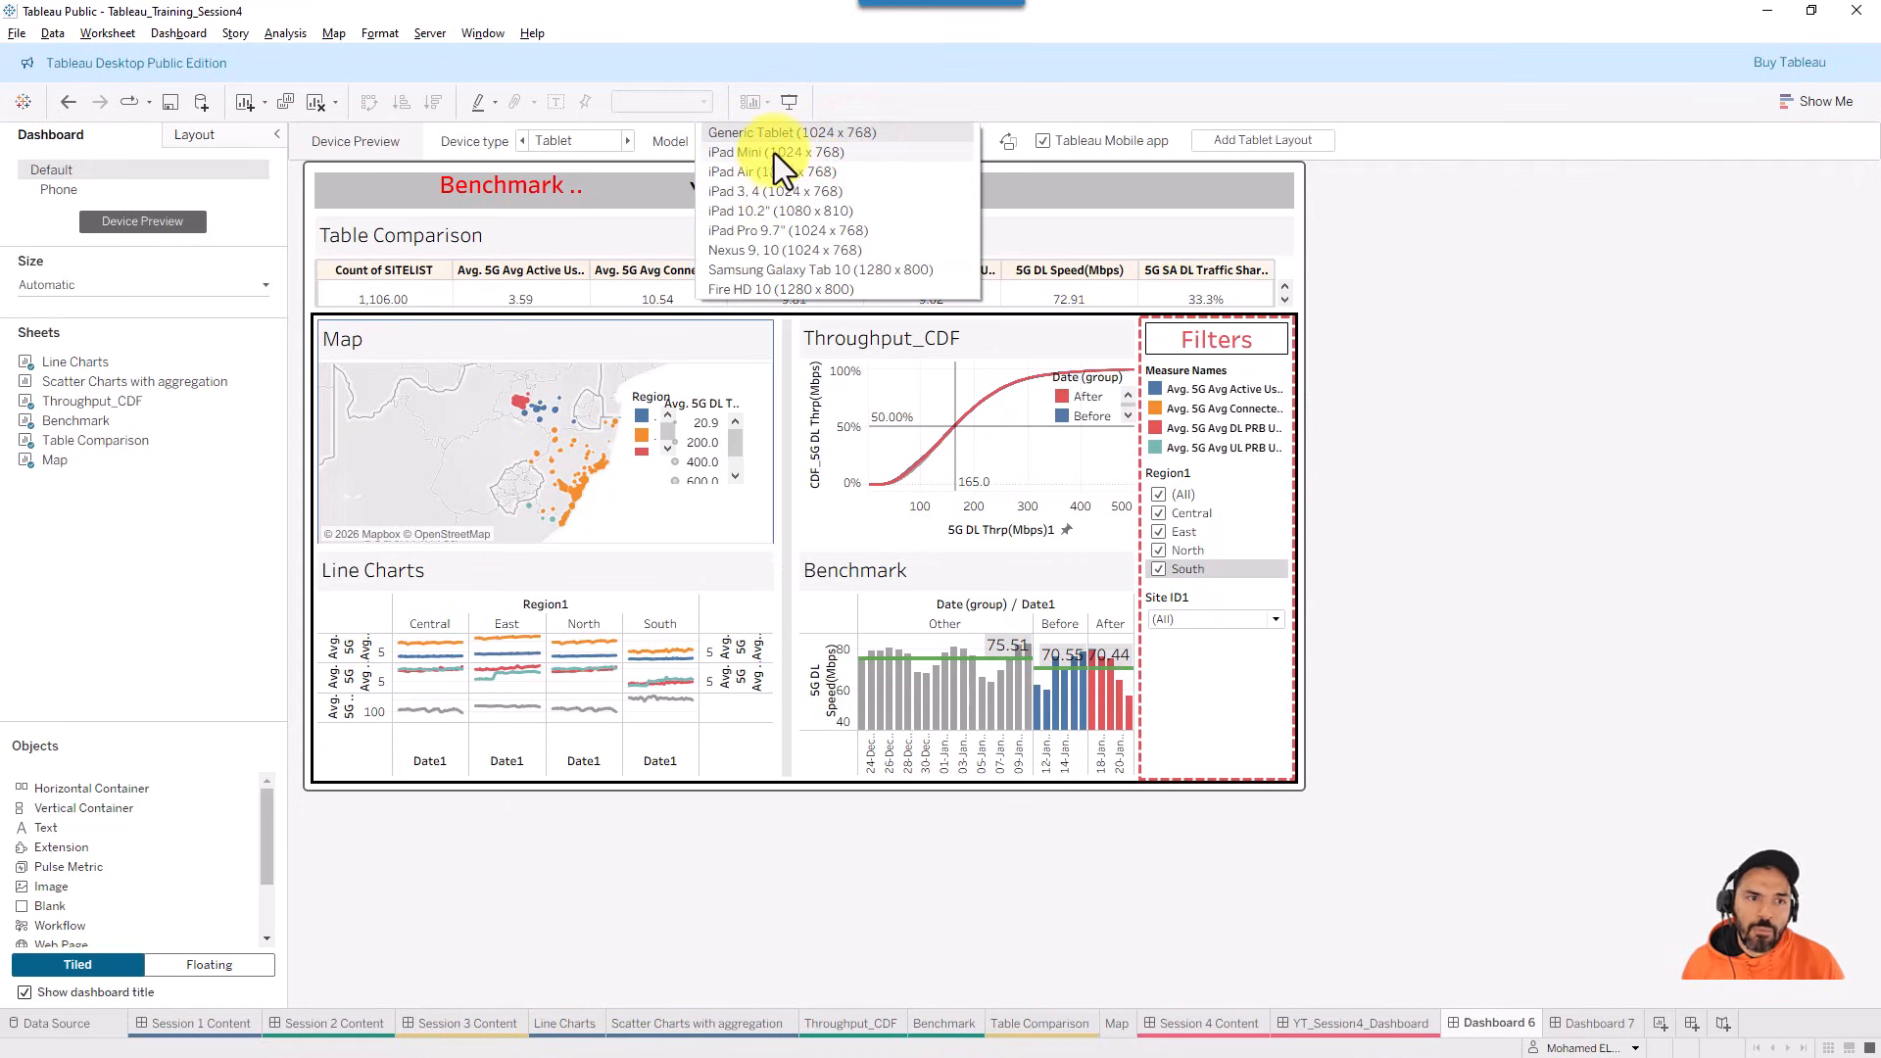
click(1574, 387)
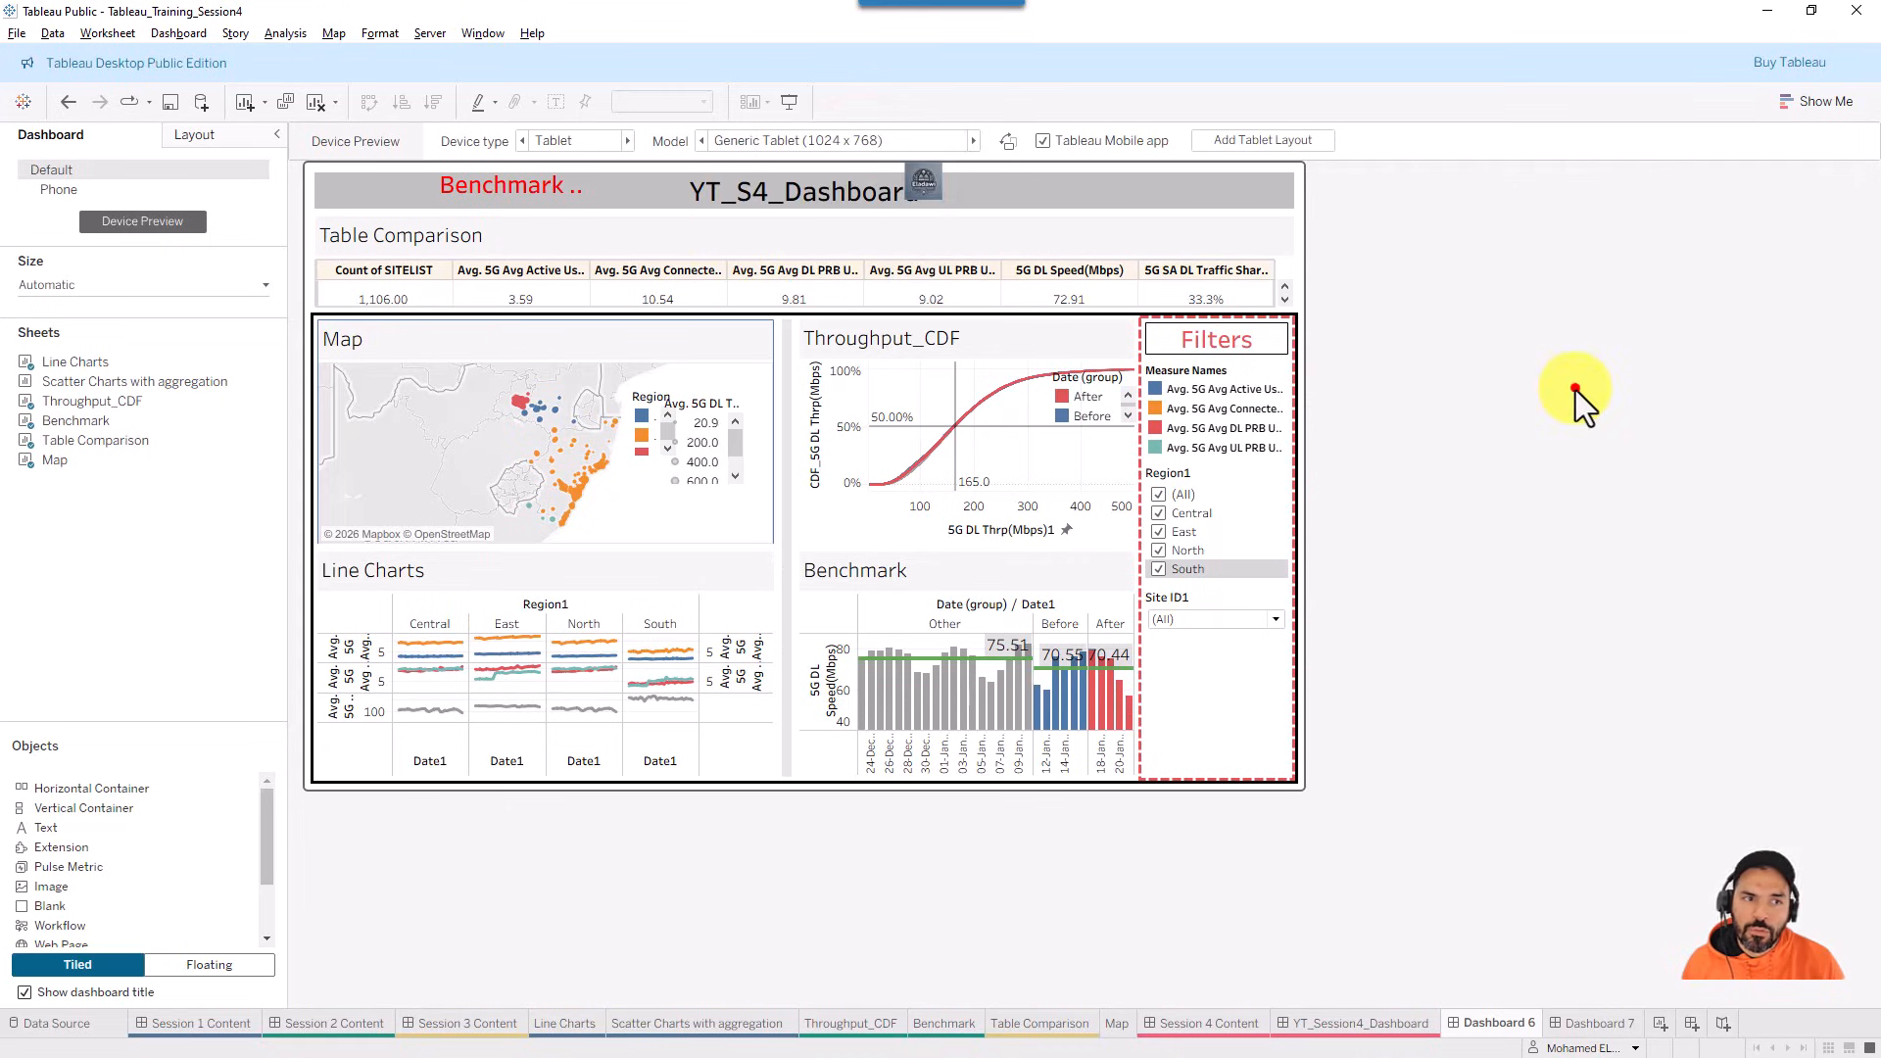
click(538, 140)
click(554, 198)
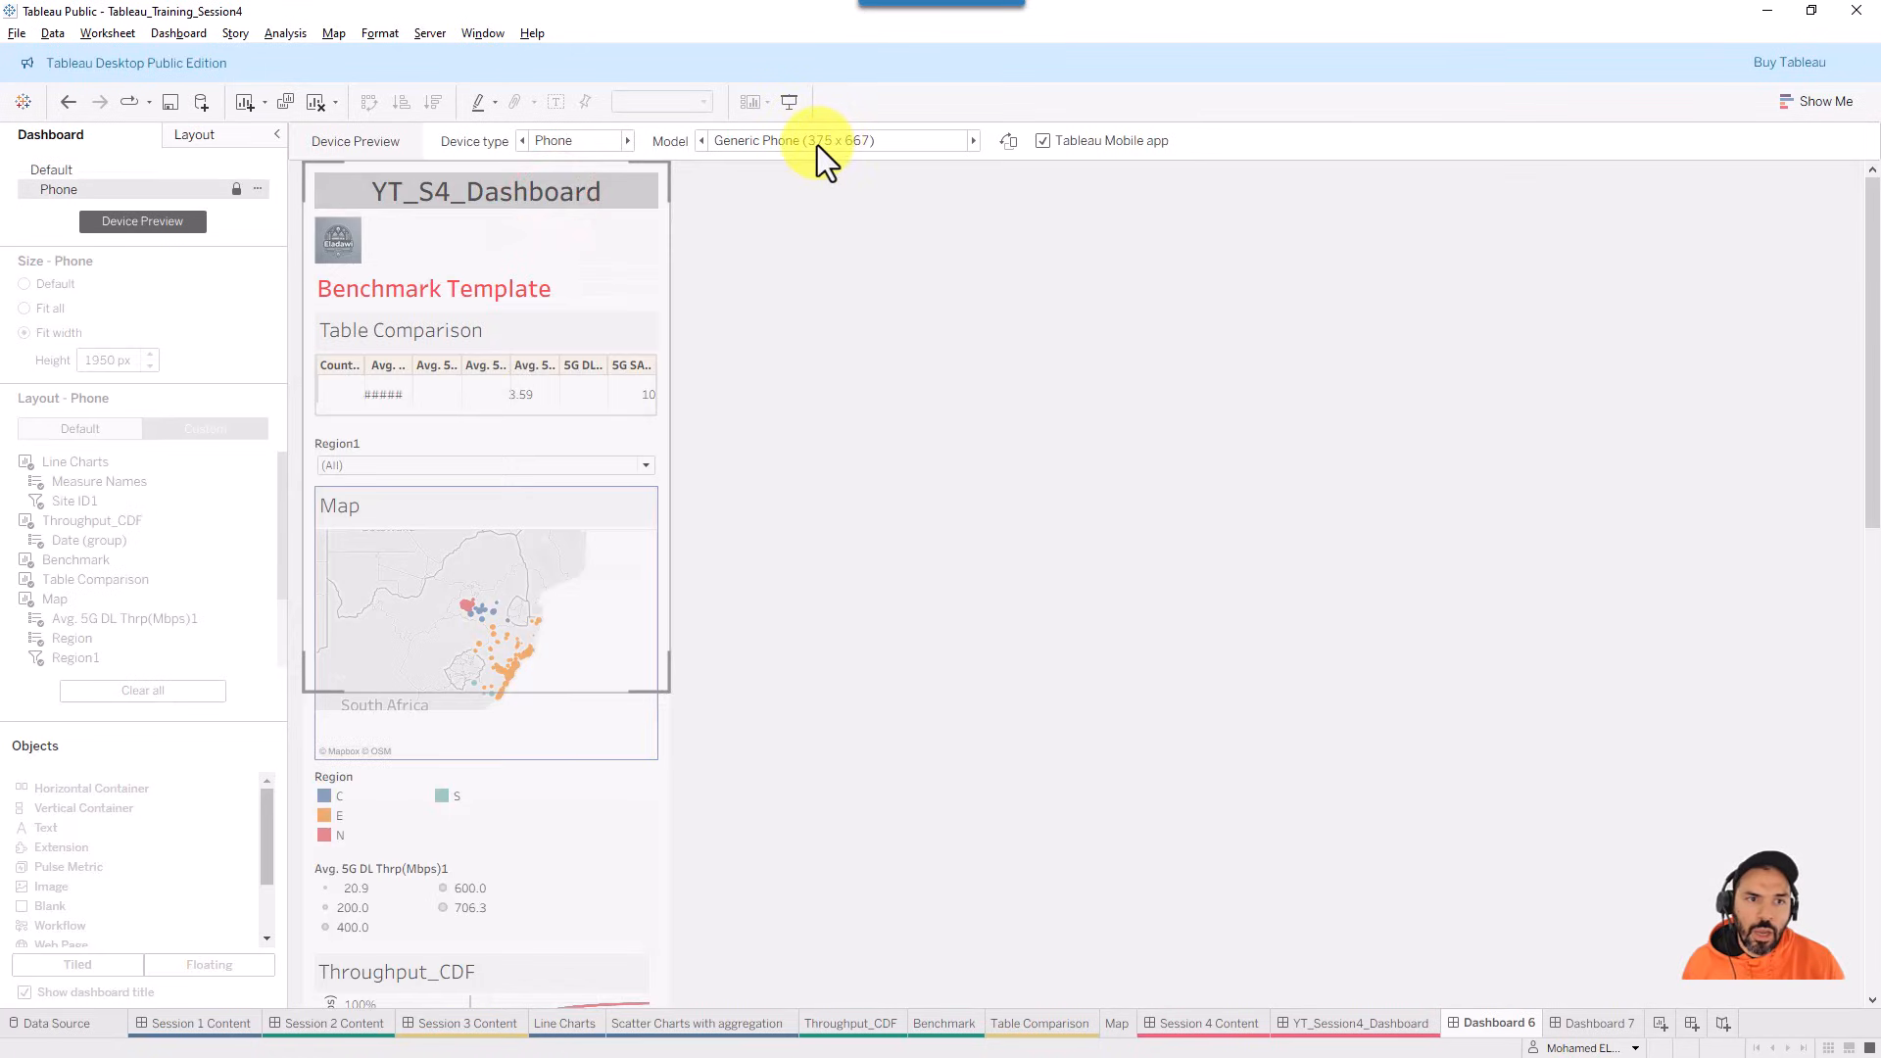
click(819, 145)
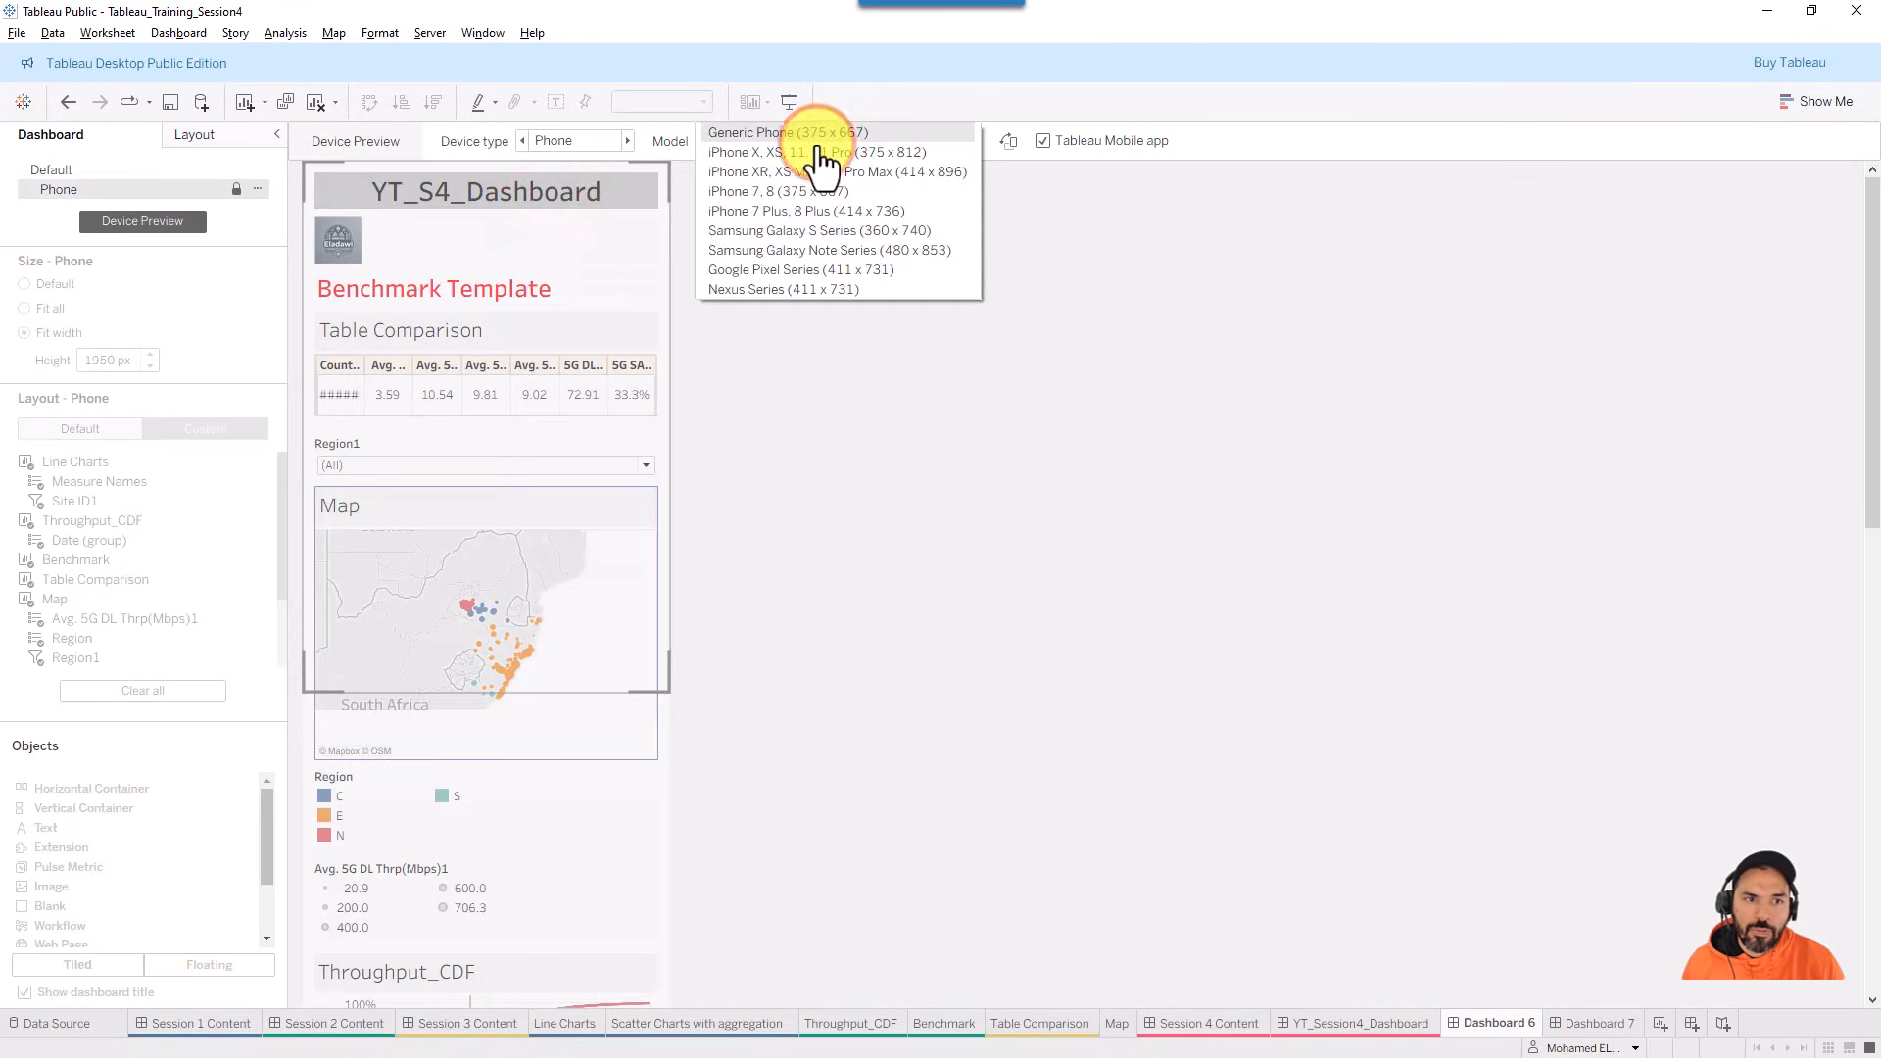
click(764, 213)
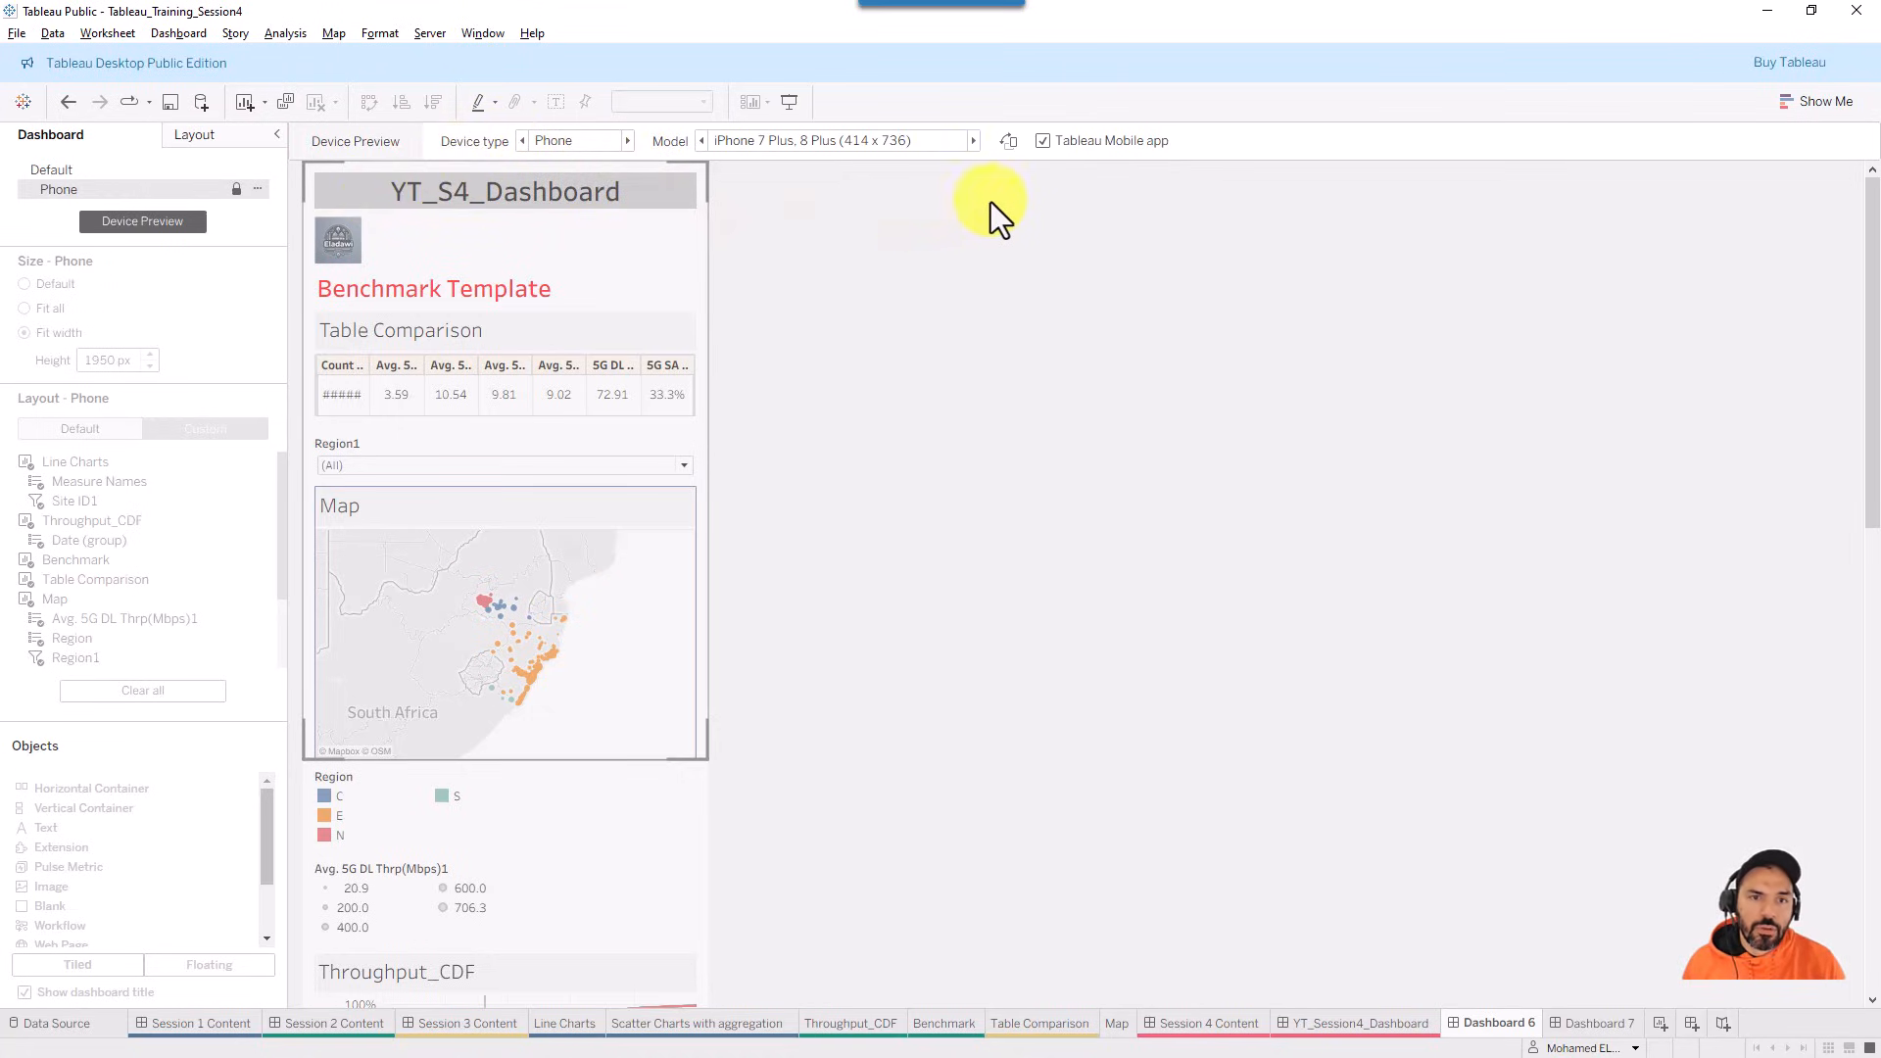
click(1042, 144)
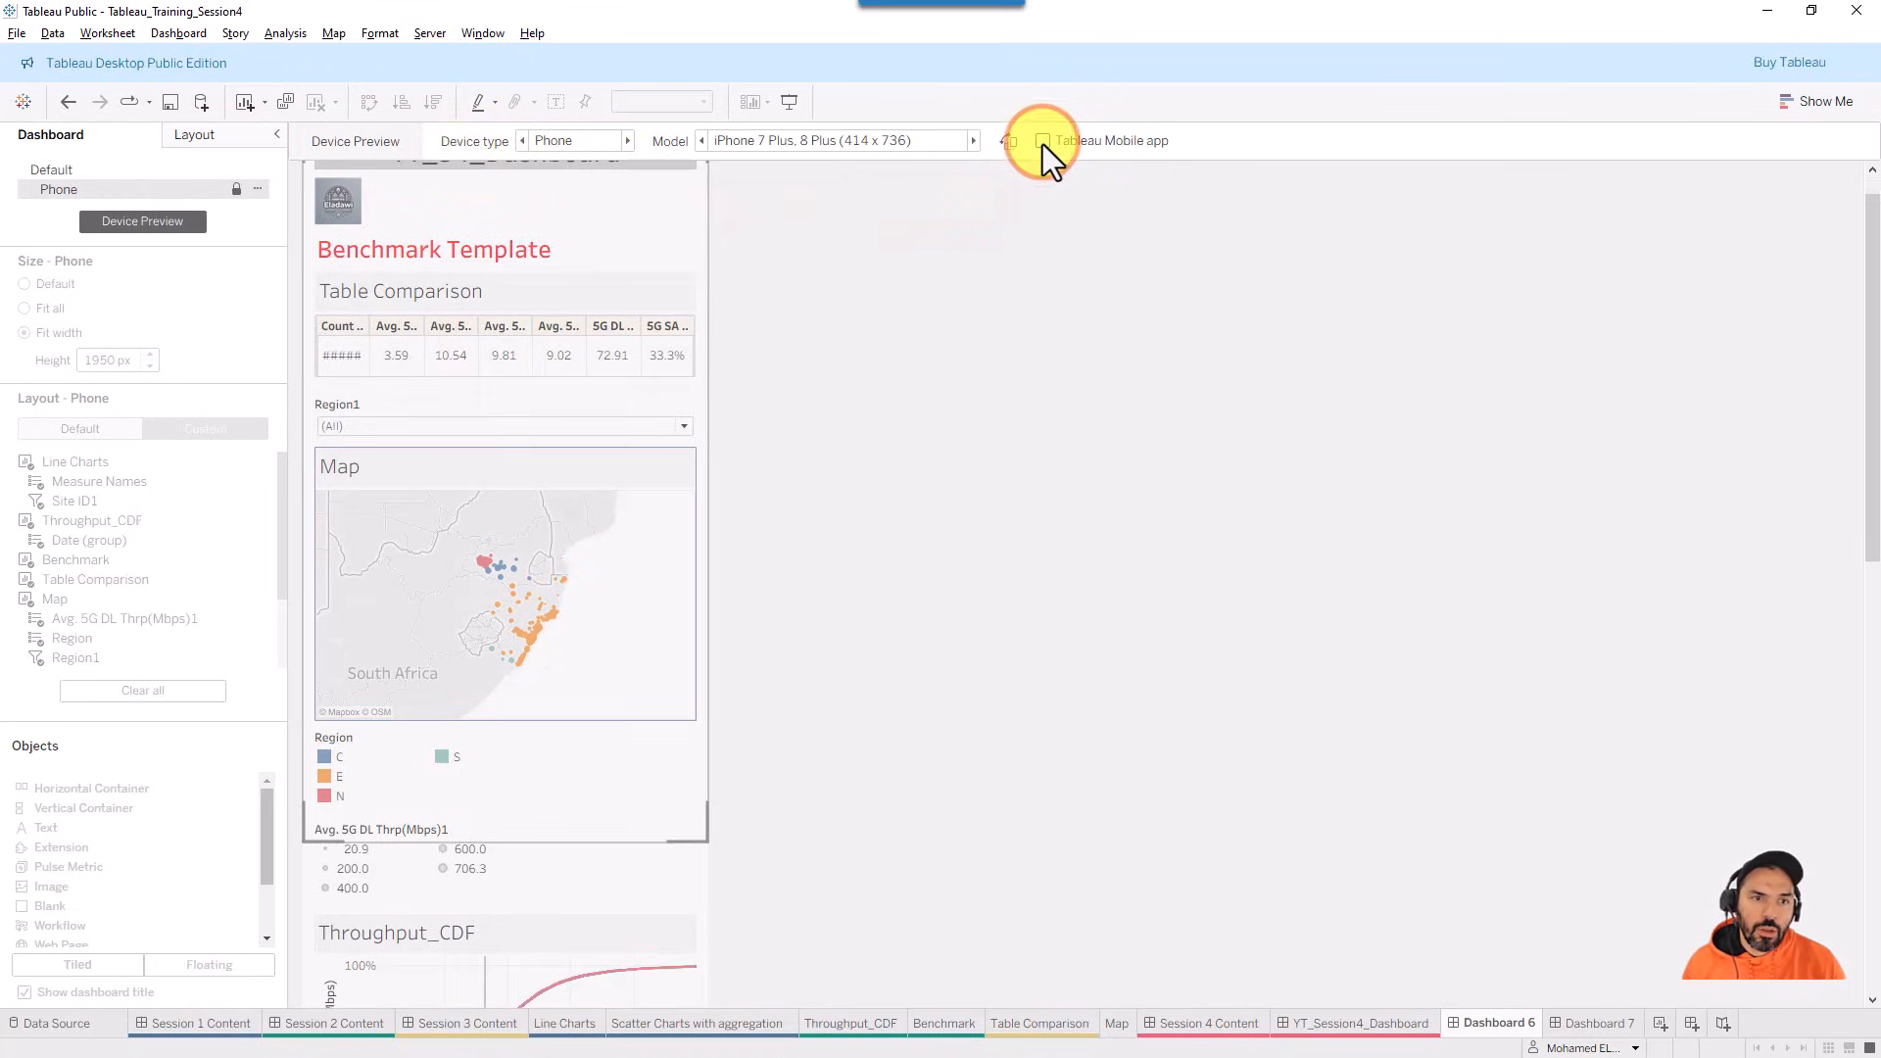
click(1042, 144)
- Preview the dashboard as Desktop again and return the device type to Default
click(588, 147)
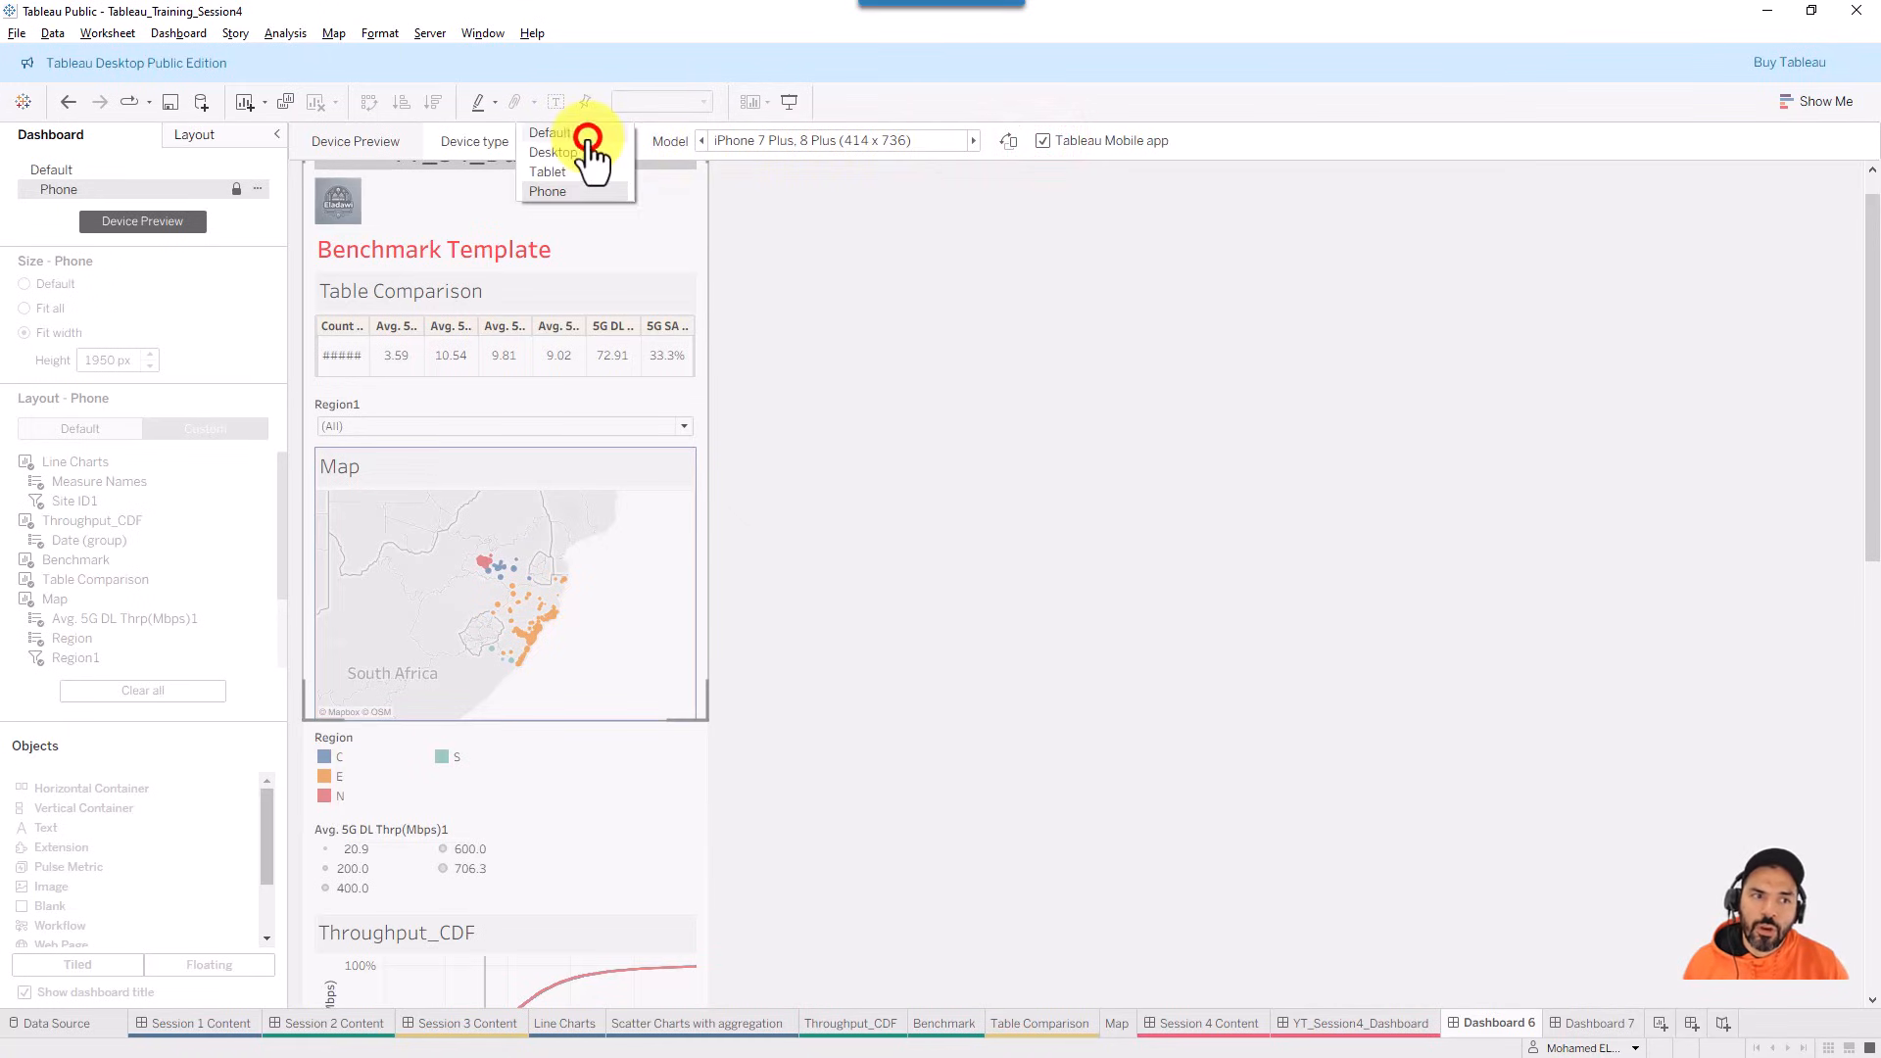
click(568, 153)
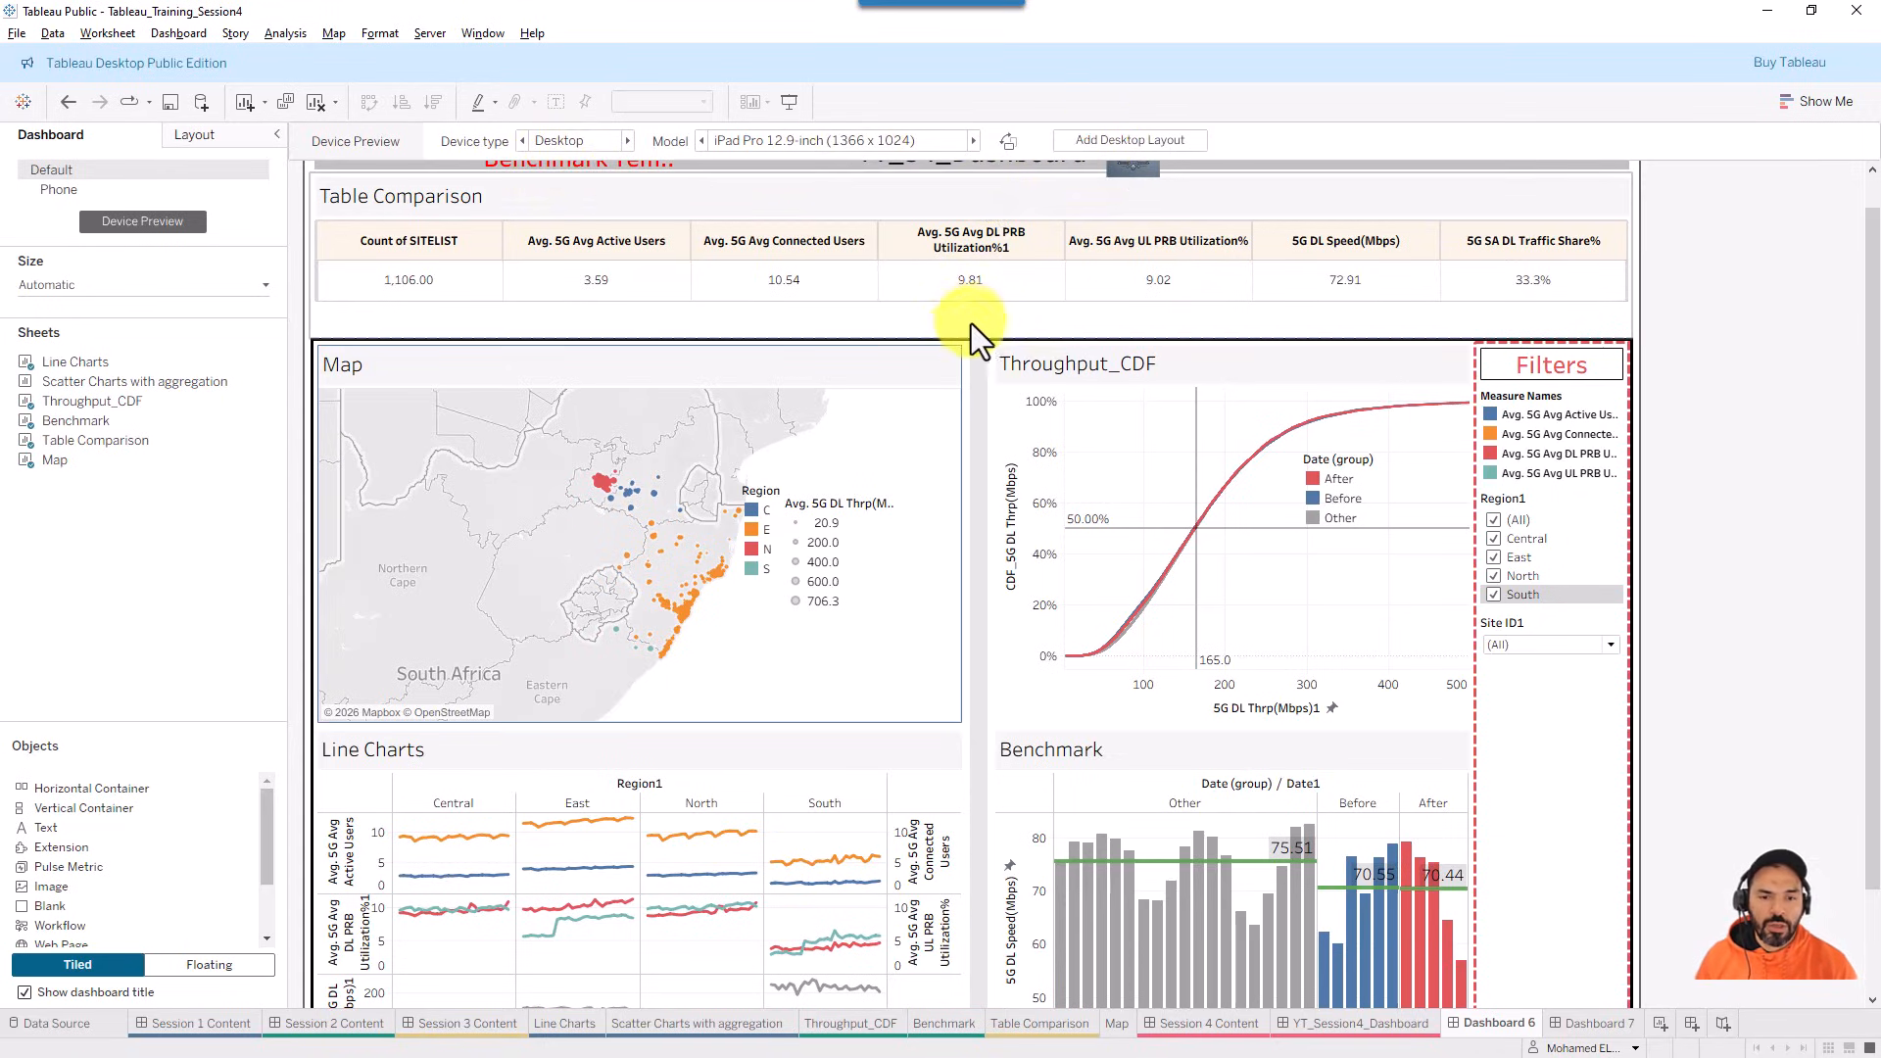
click(588, 141)
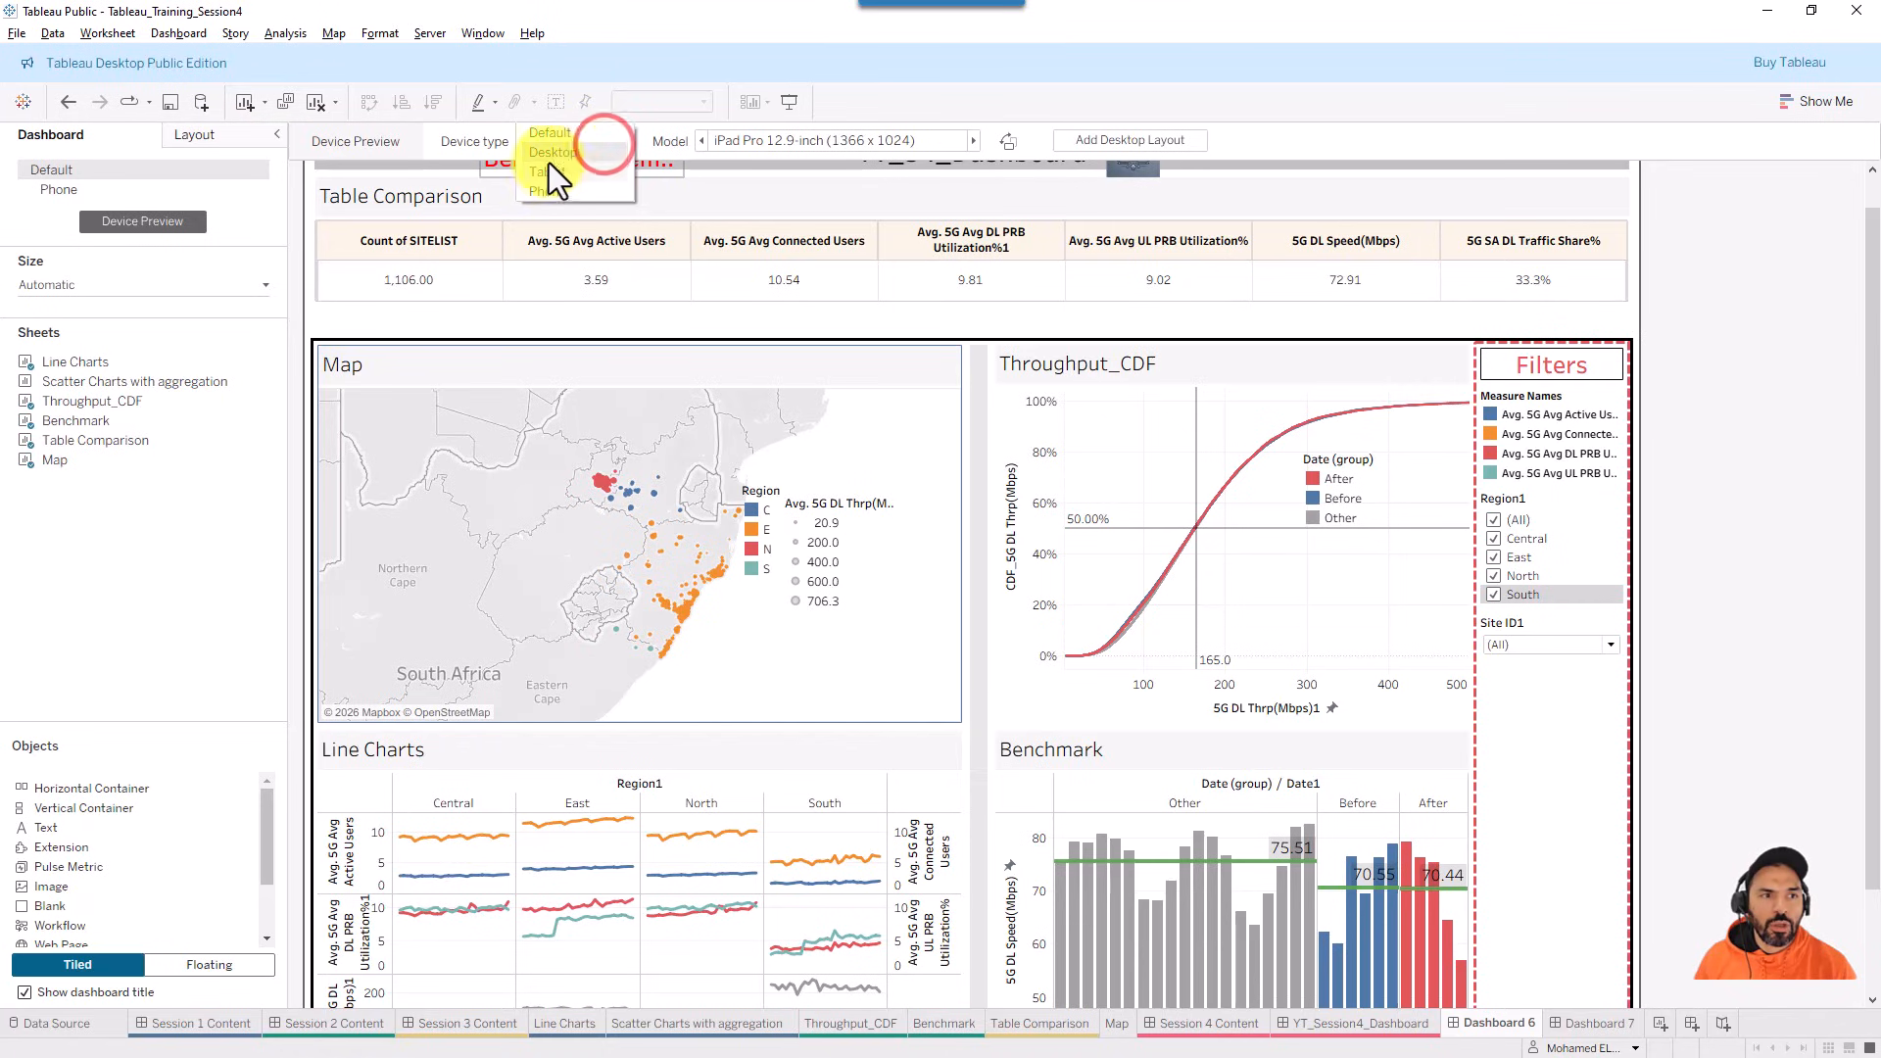
click(563, 139)
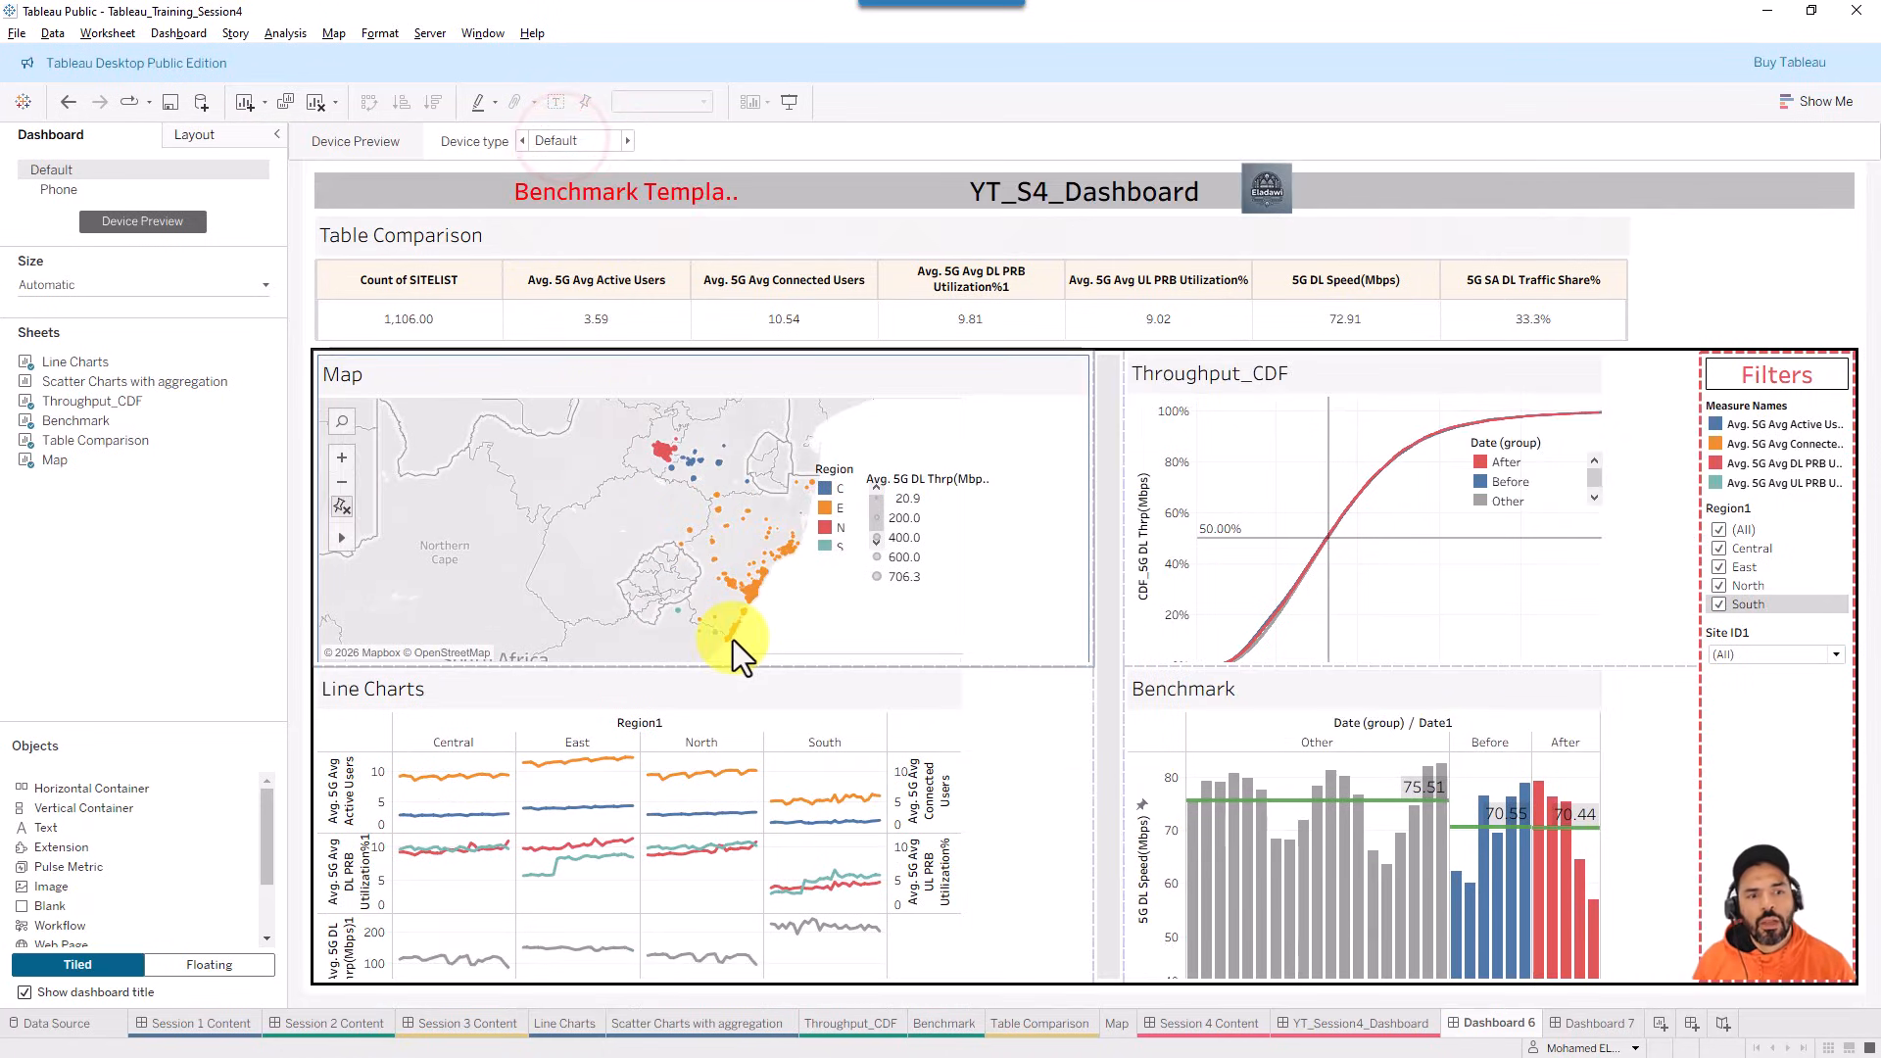
- Inspect the tooltips of several sites on the Map in Dashboard 6
mouse_move(733, 639)
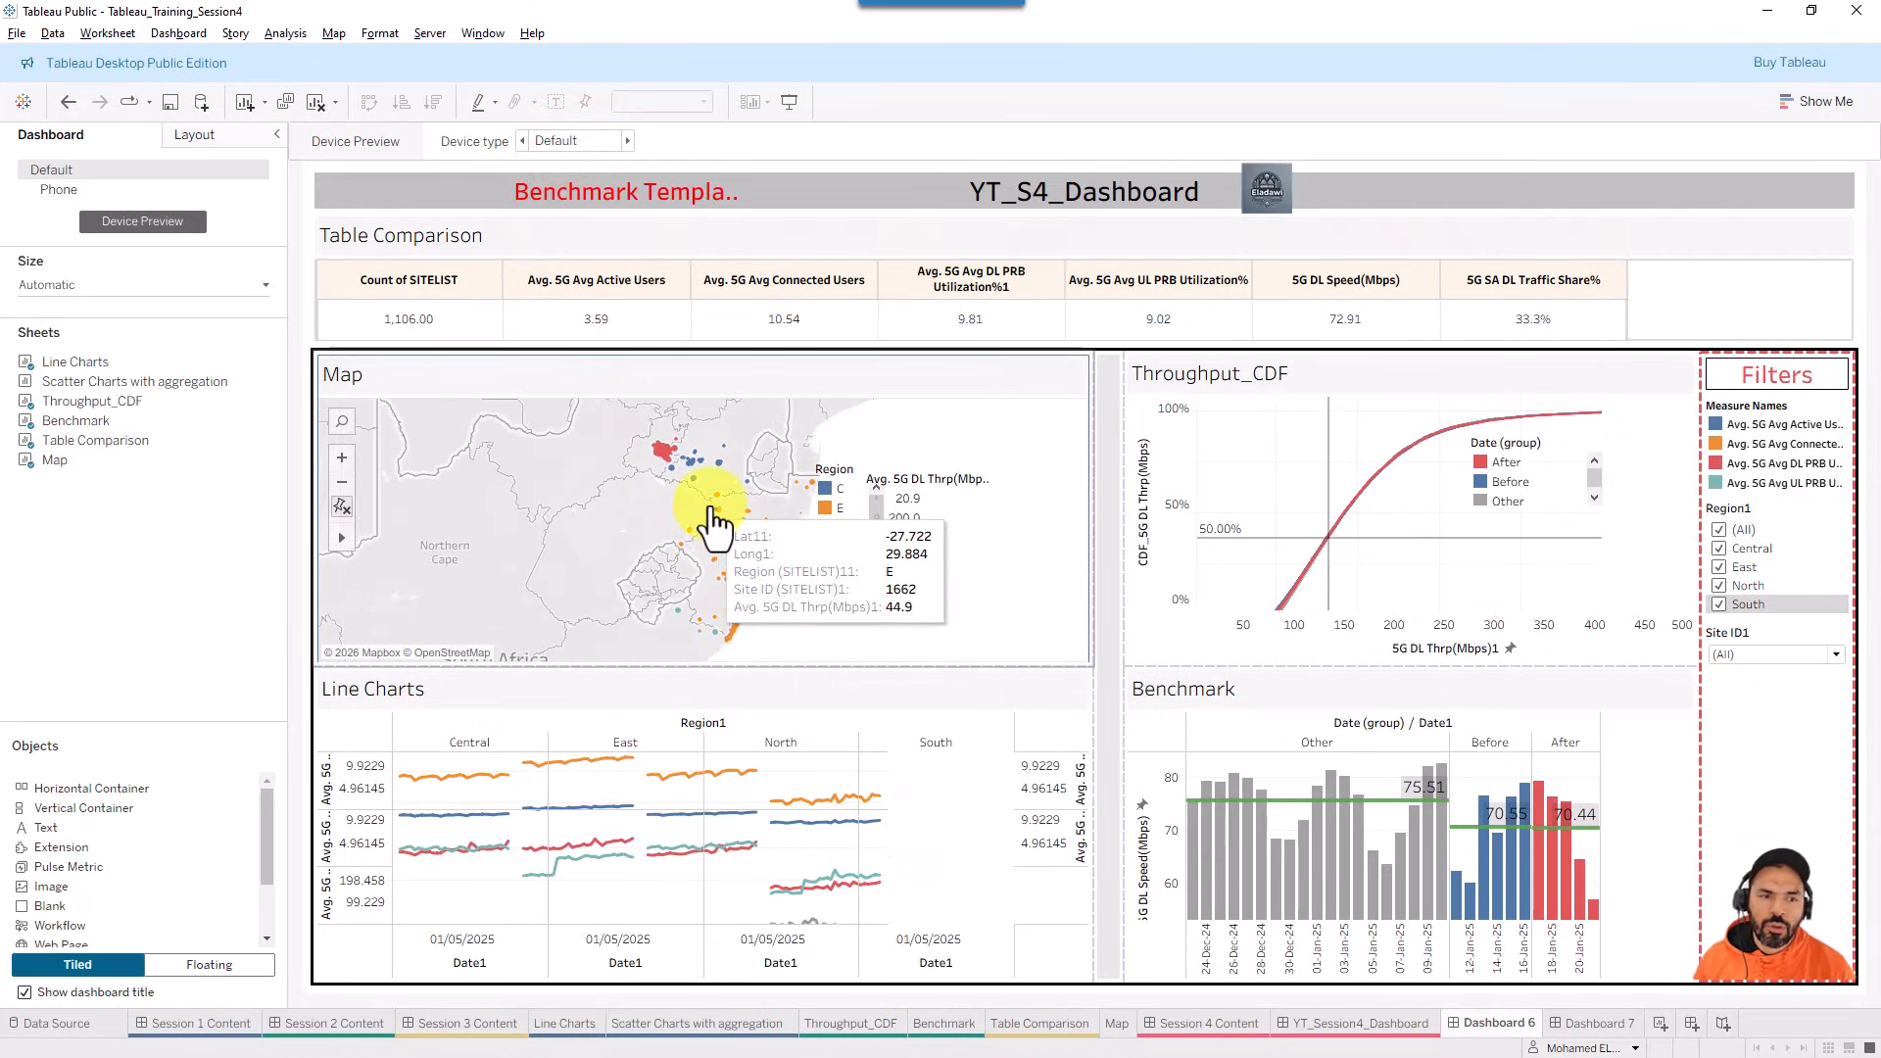
mouse_move(786, 558)
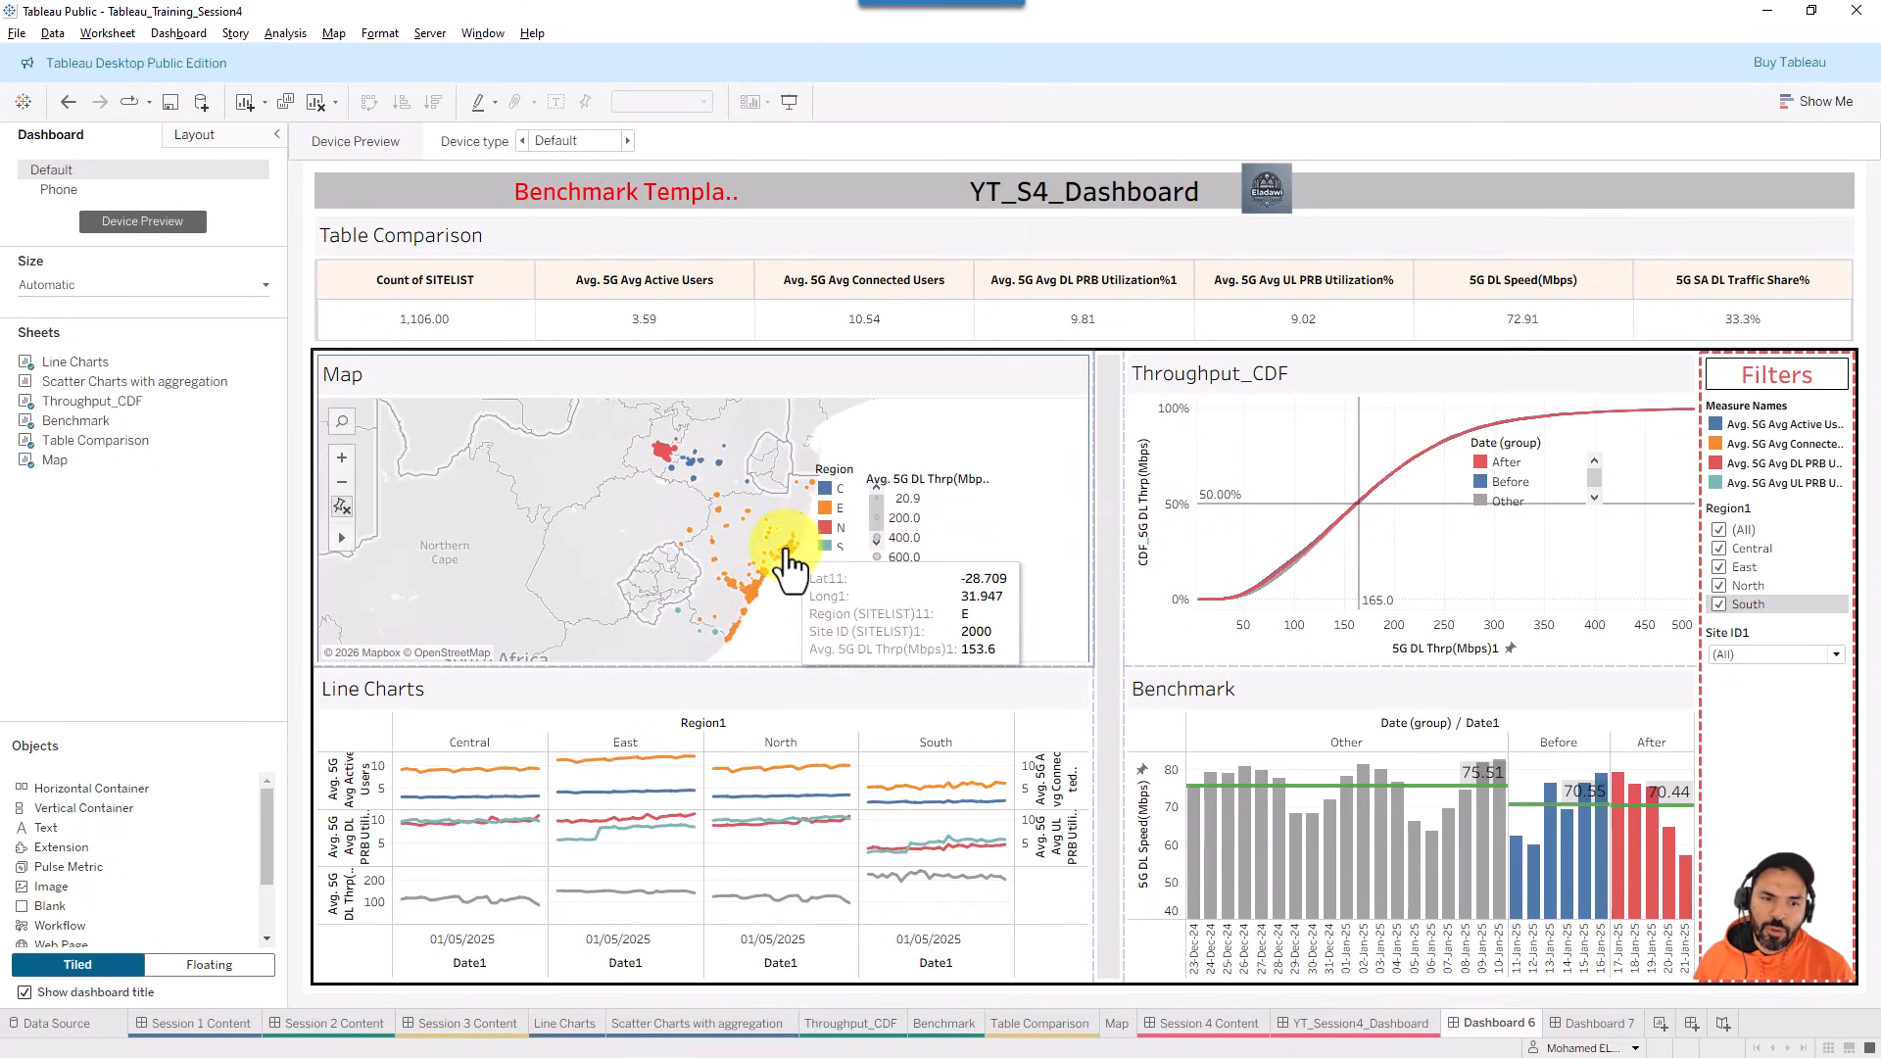
mouse_move(818, 787)
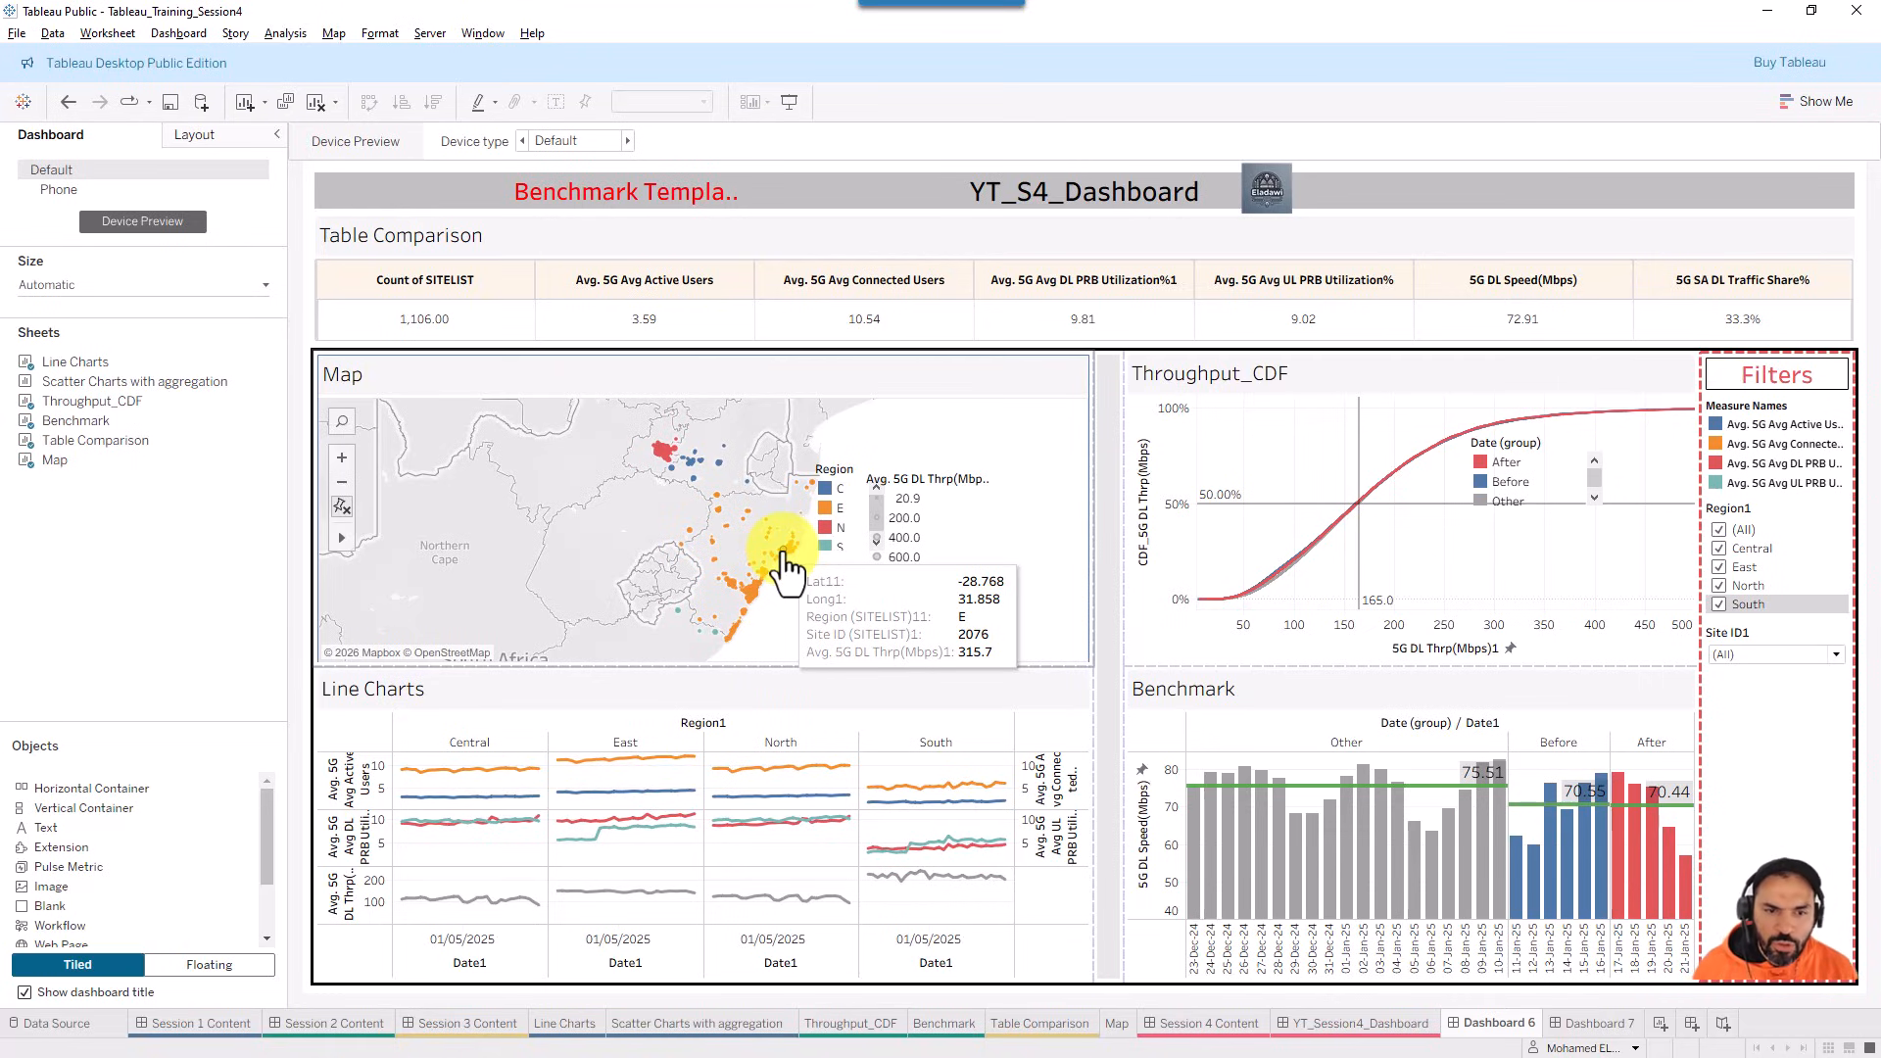
- Go from the dashboard's Map to its source worksheet and clear the "region" search in the field list
click(929, 444)
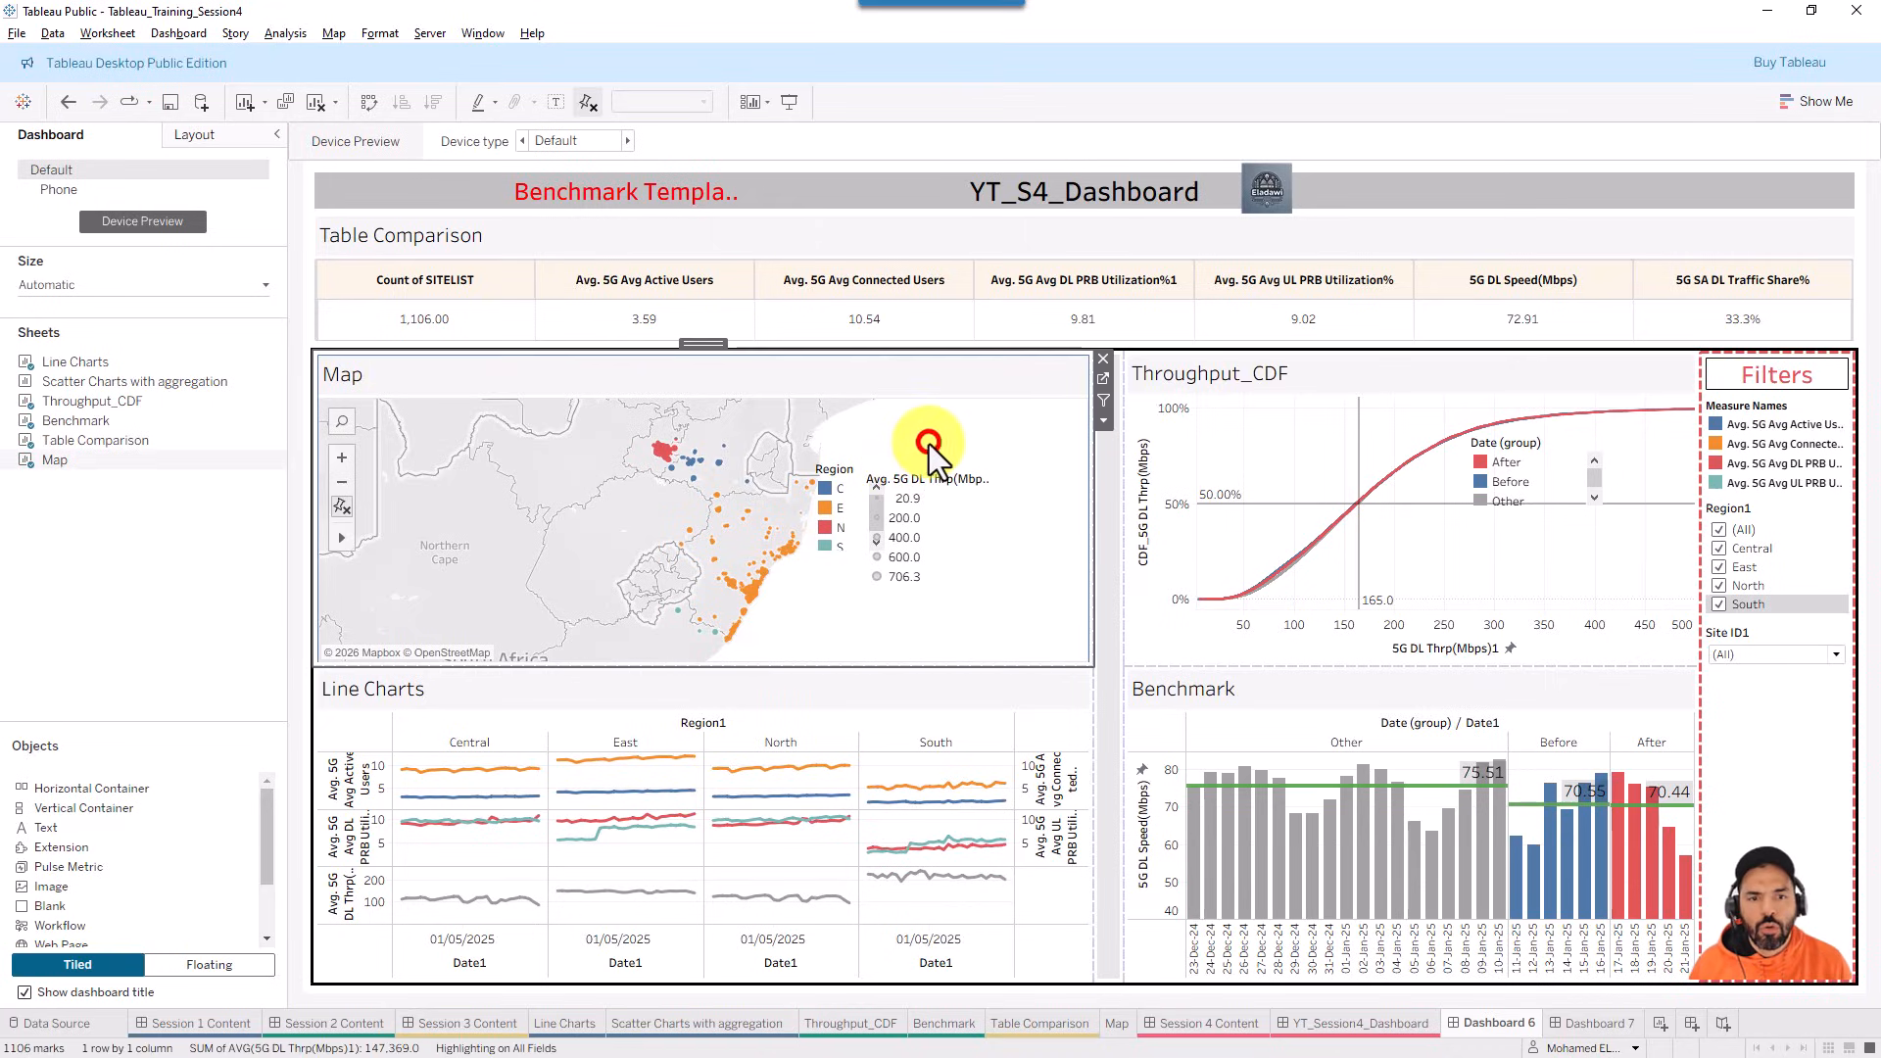
click(1103, 378)
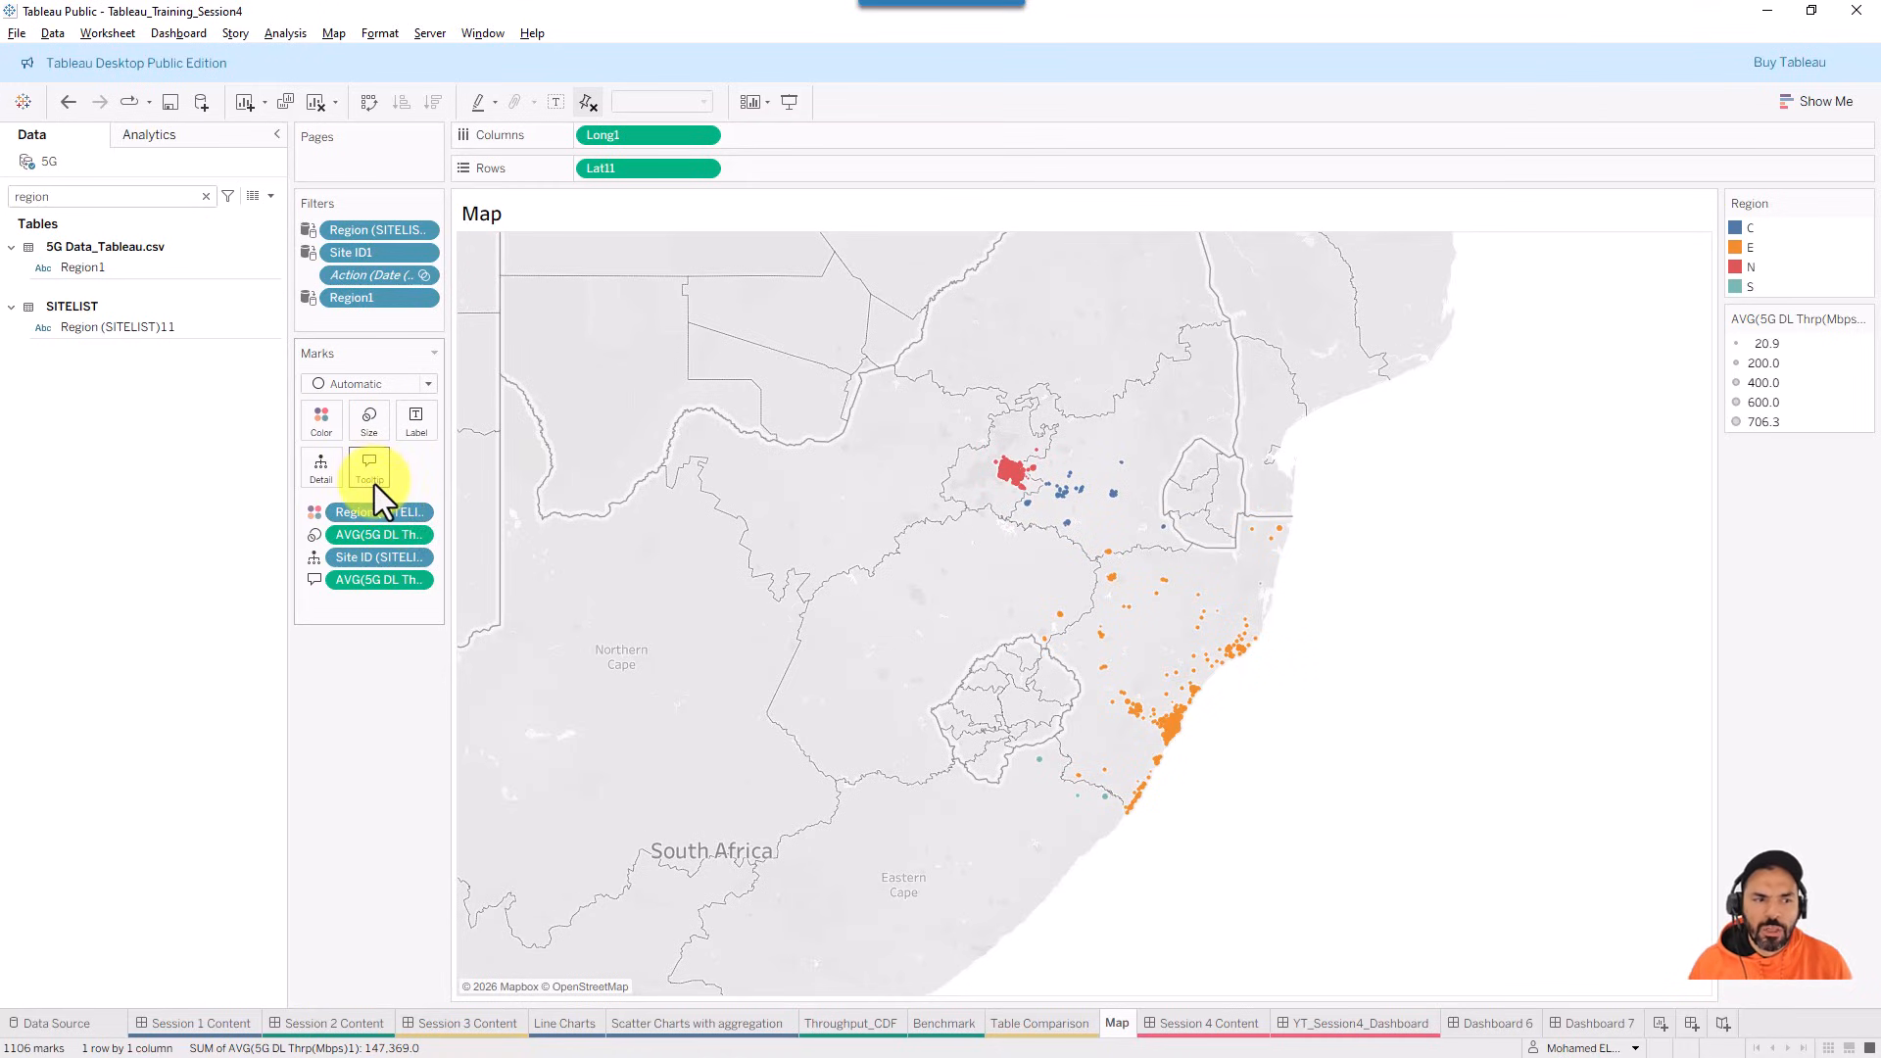
click(210, 195)
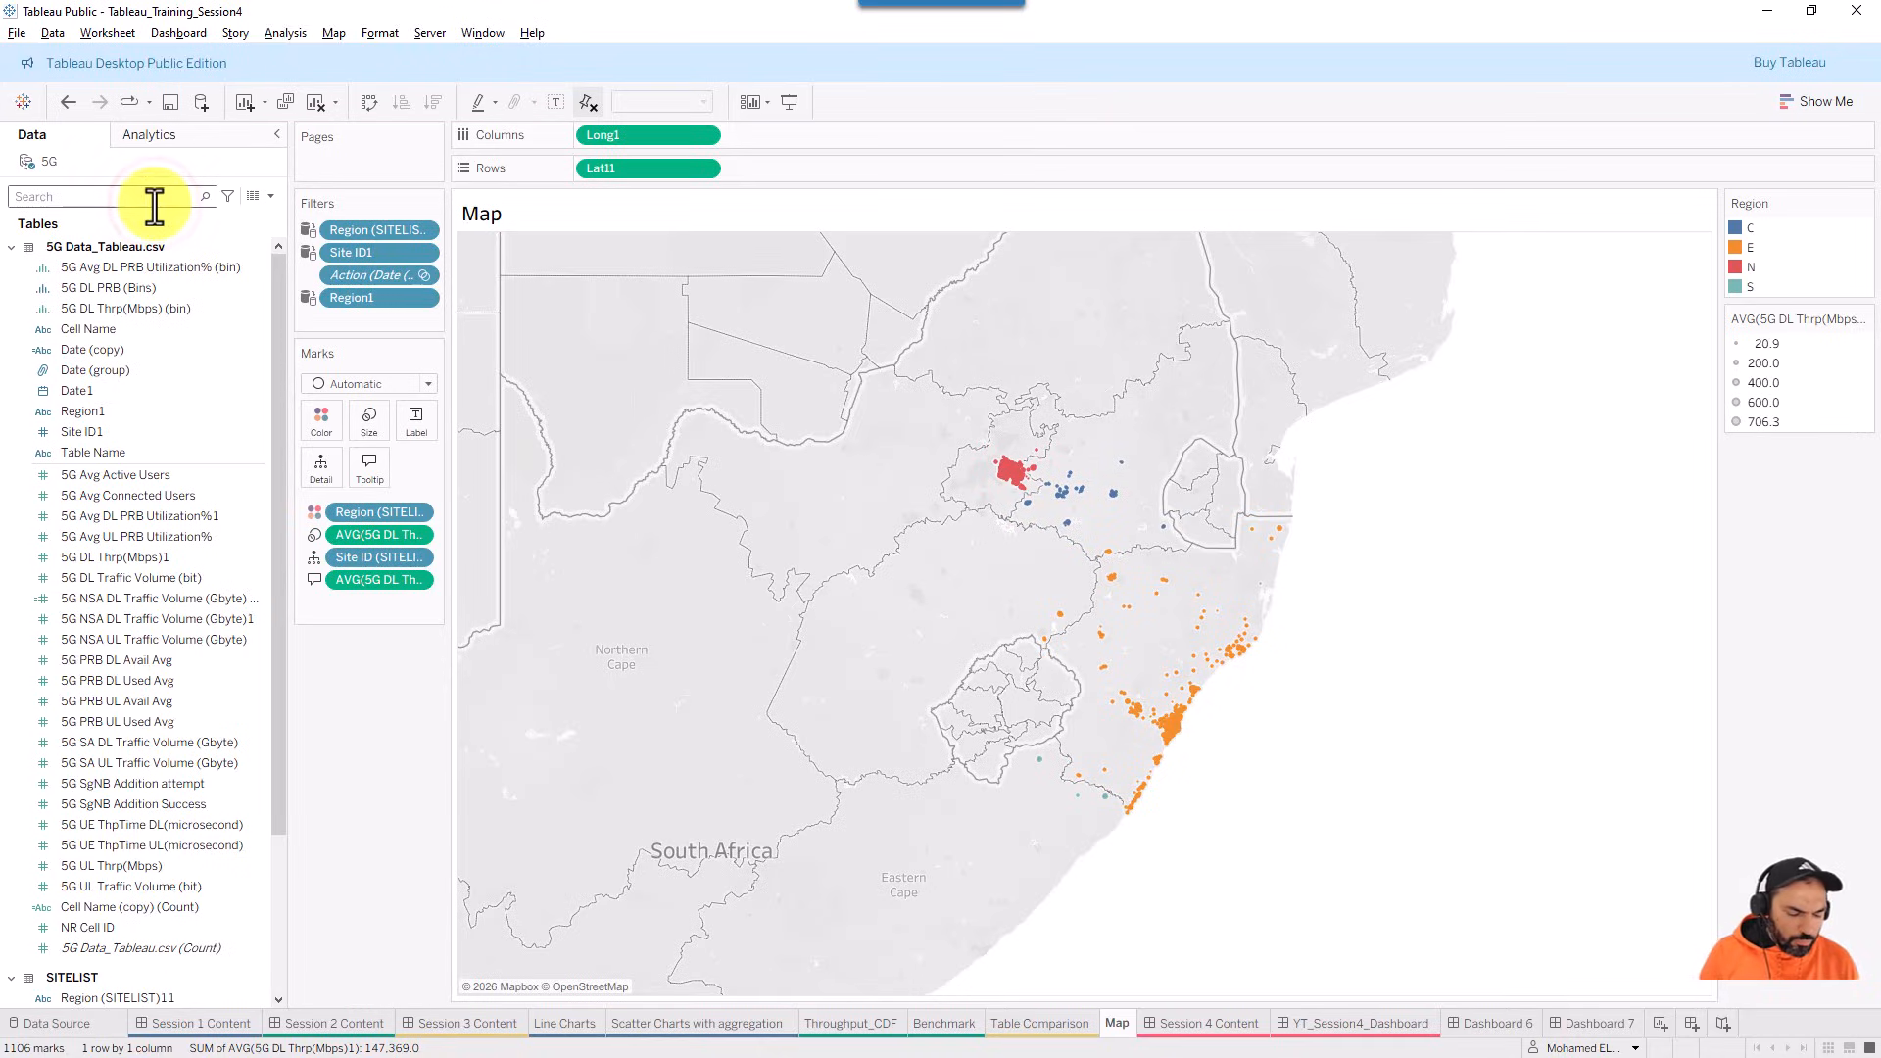
- Search the fields for "traffic" and add 5G SA DL Traffic Volume (Gbyte) to the Map worksheet's tooltip
text(traffic)
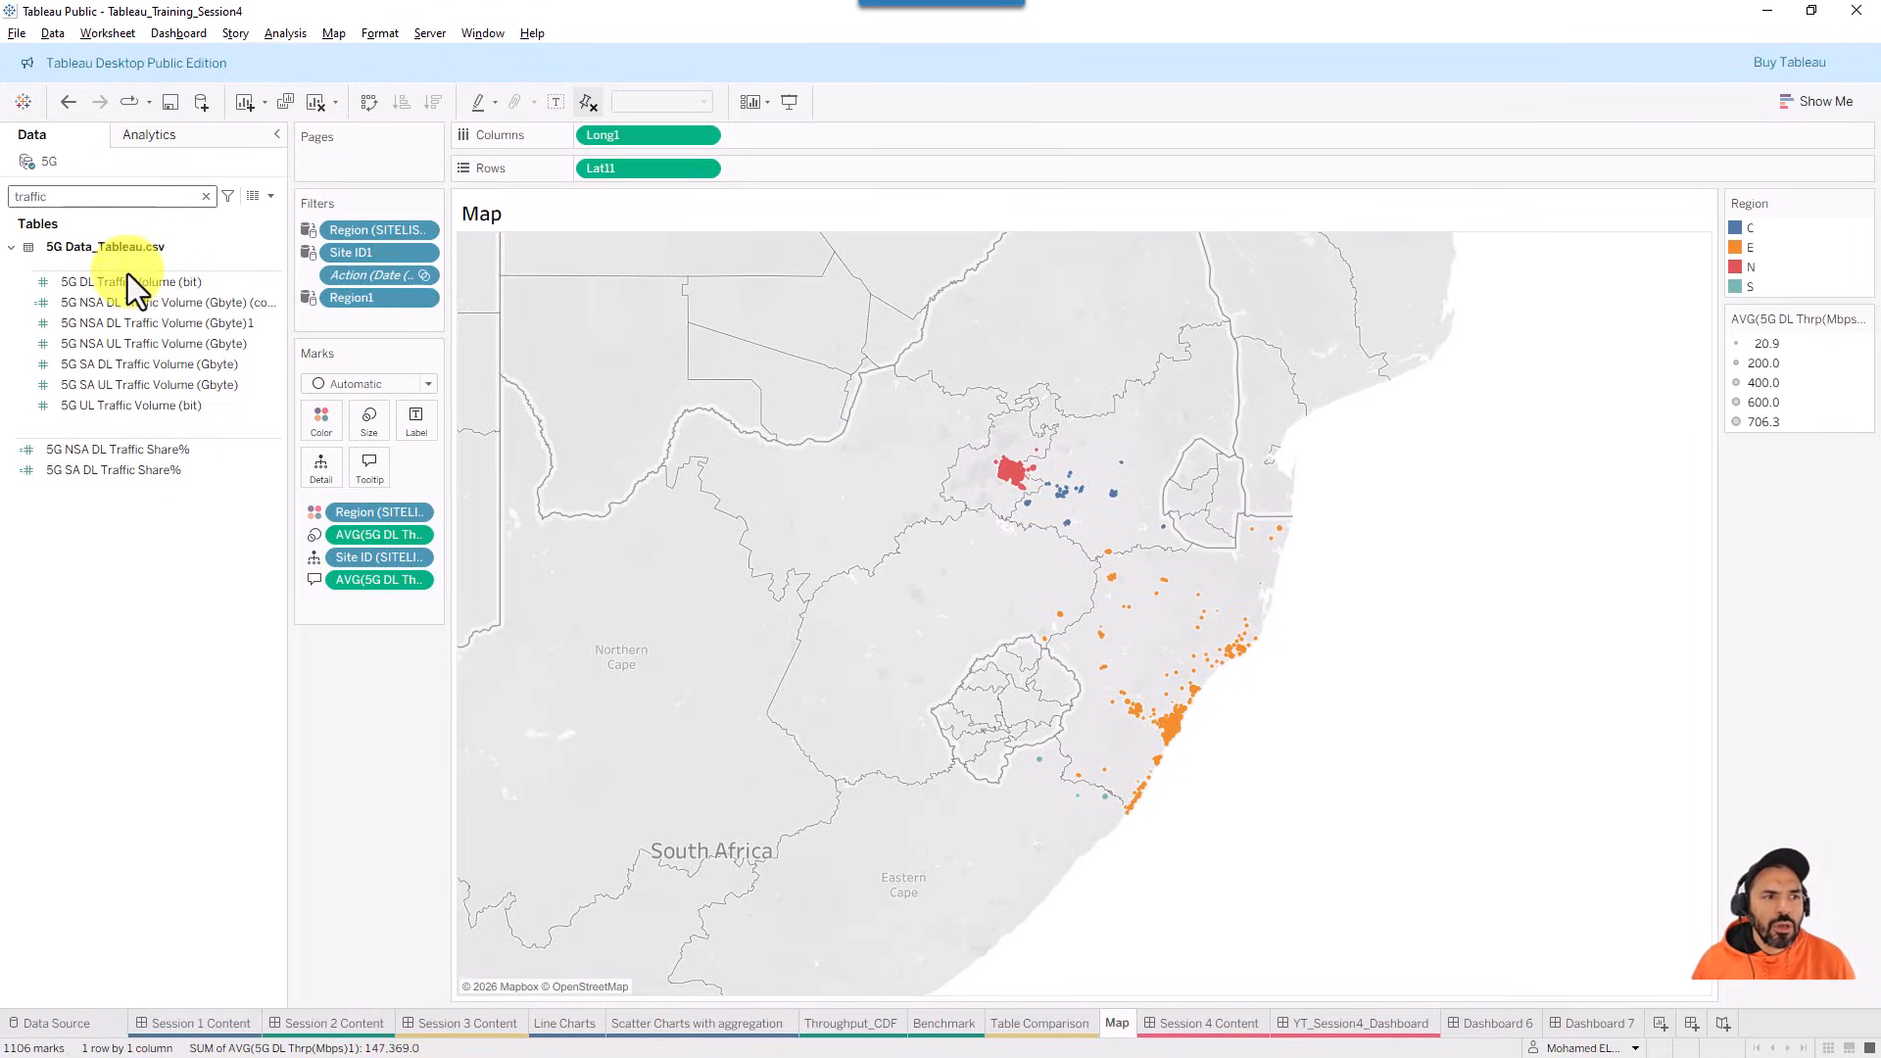
click(192, 384)
click(161, 367)
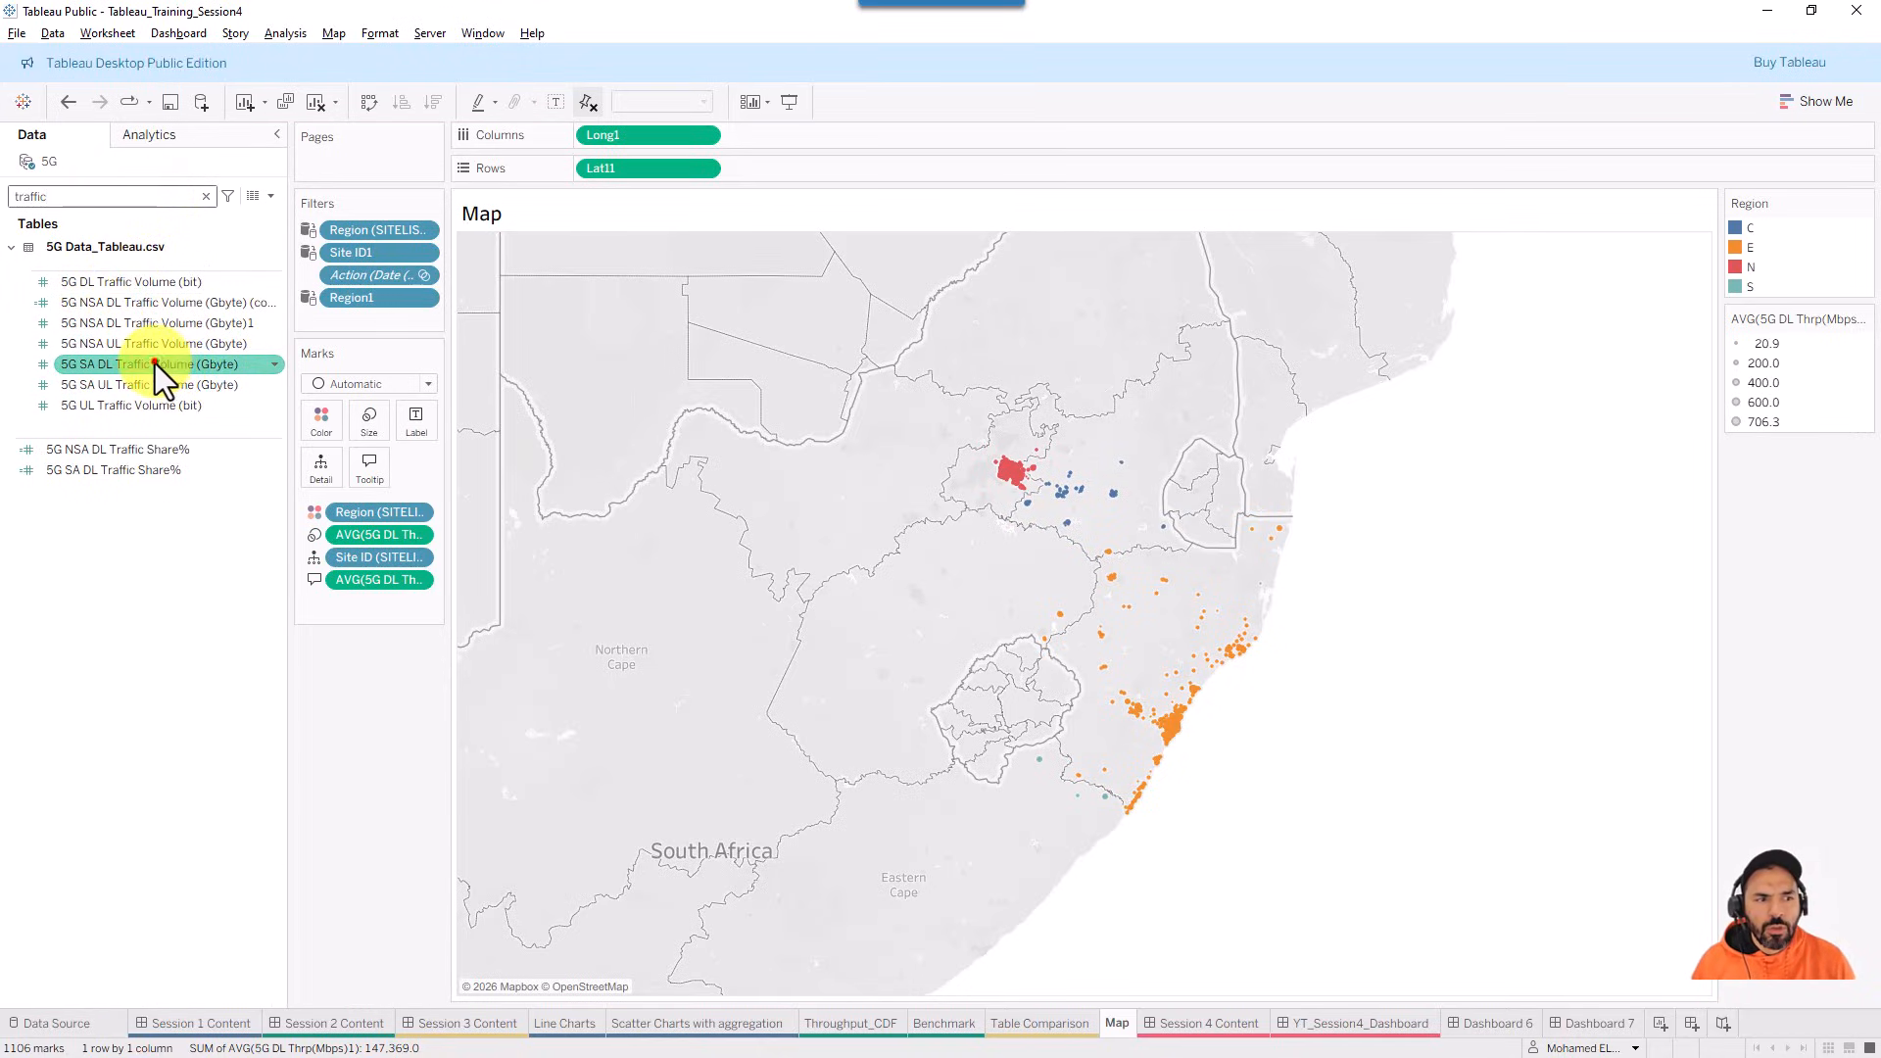
drag(155, 363, 375, 464)
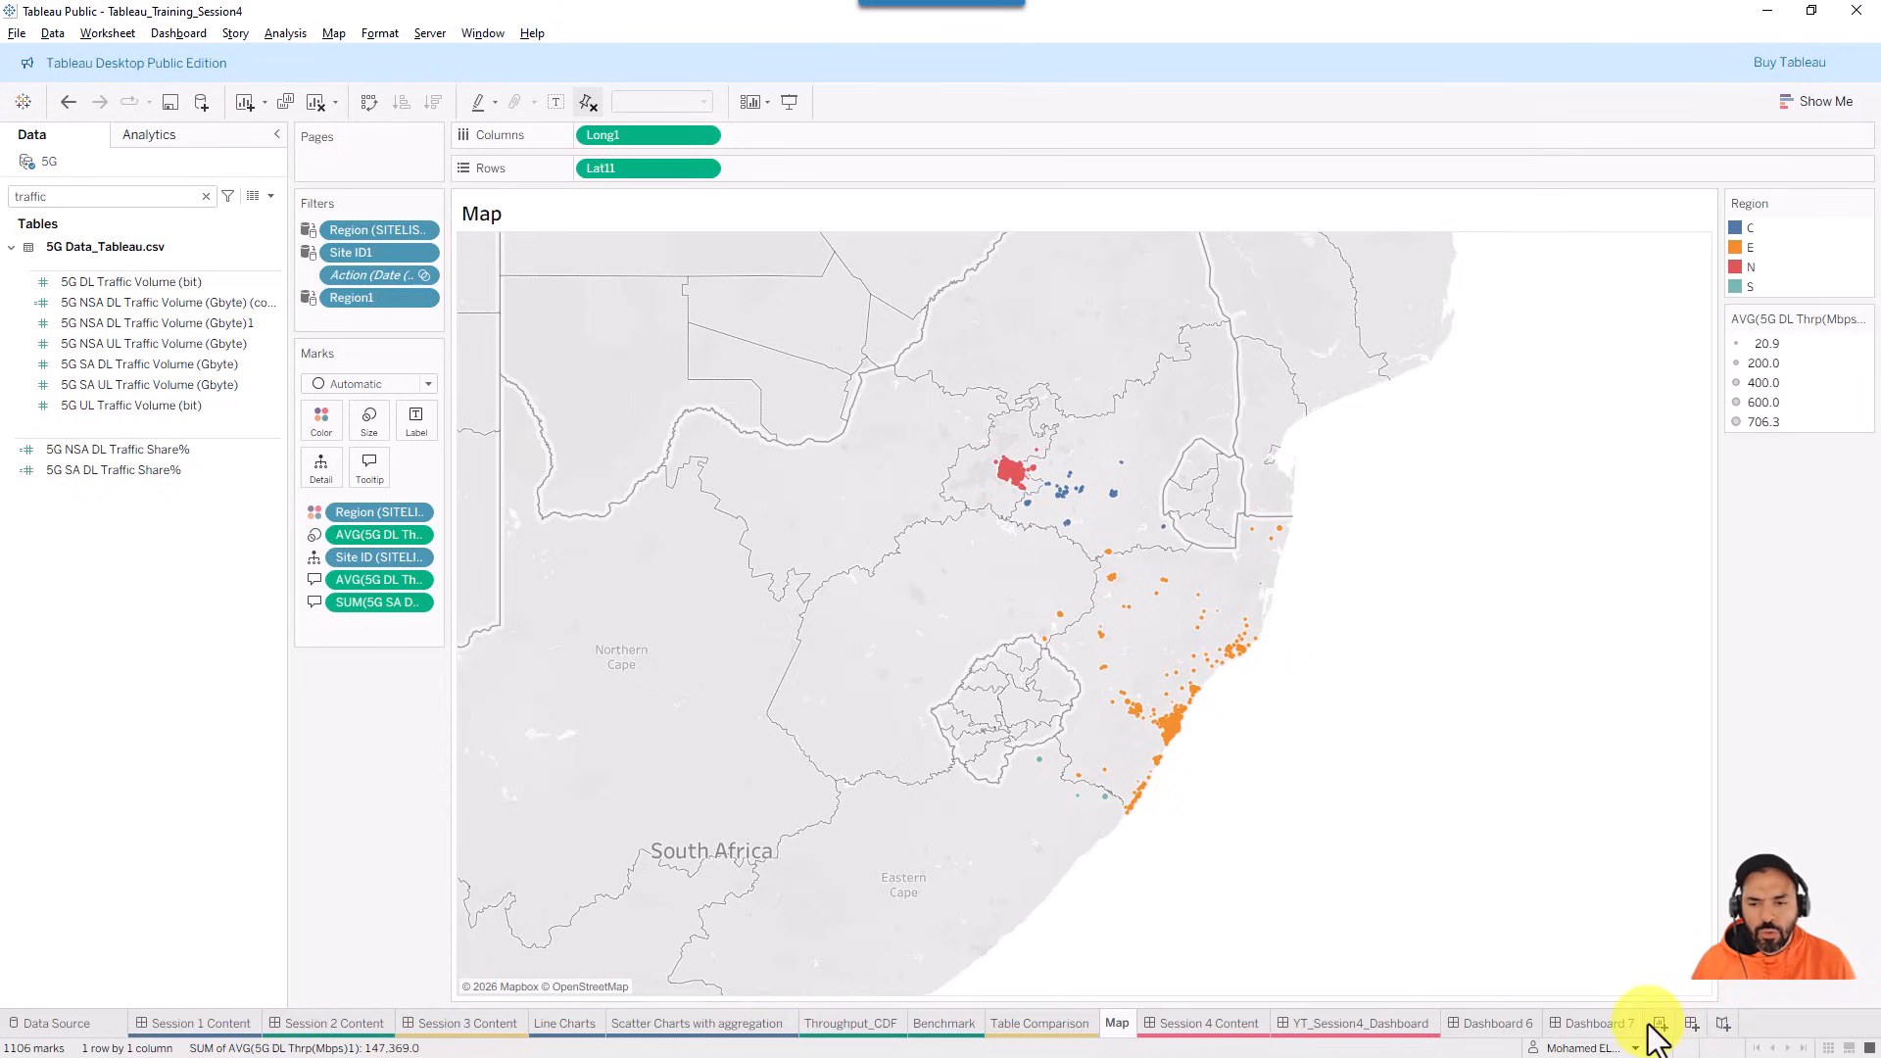
- Return to Dashboard 6, glance at Dashboard 7, and check a site's tooltip on the Dashboard 6 Map
click(1499, 1025)
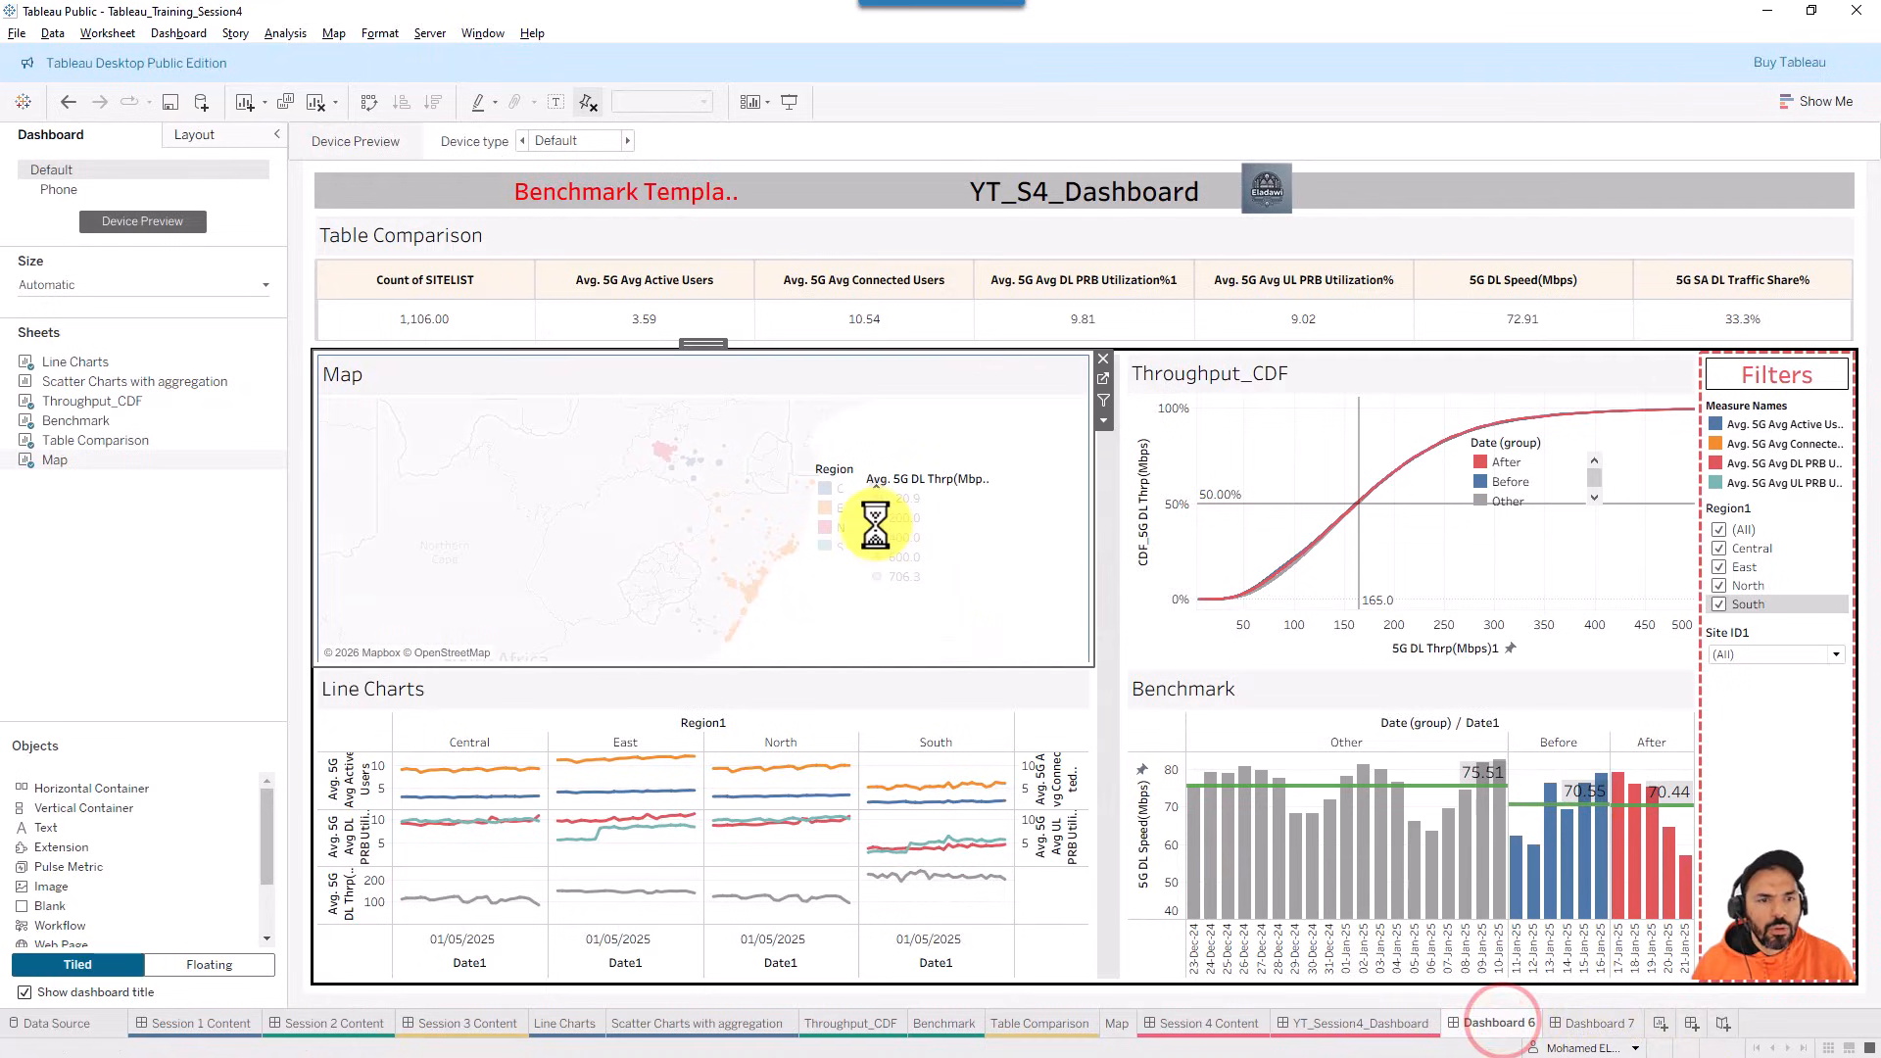
click(1577, 1019)
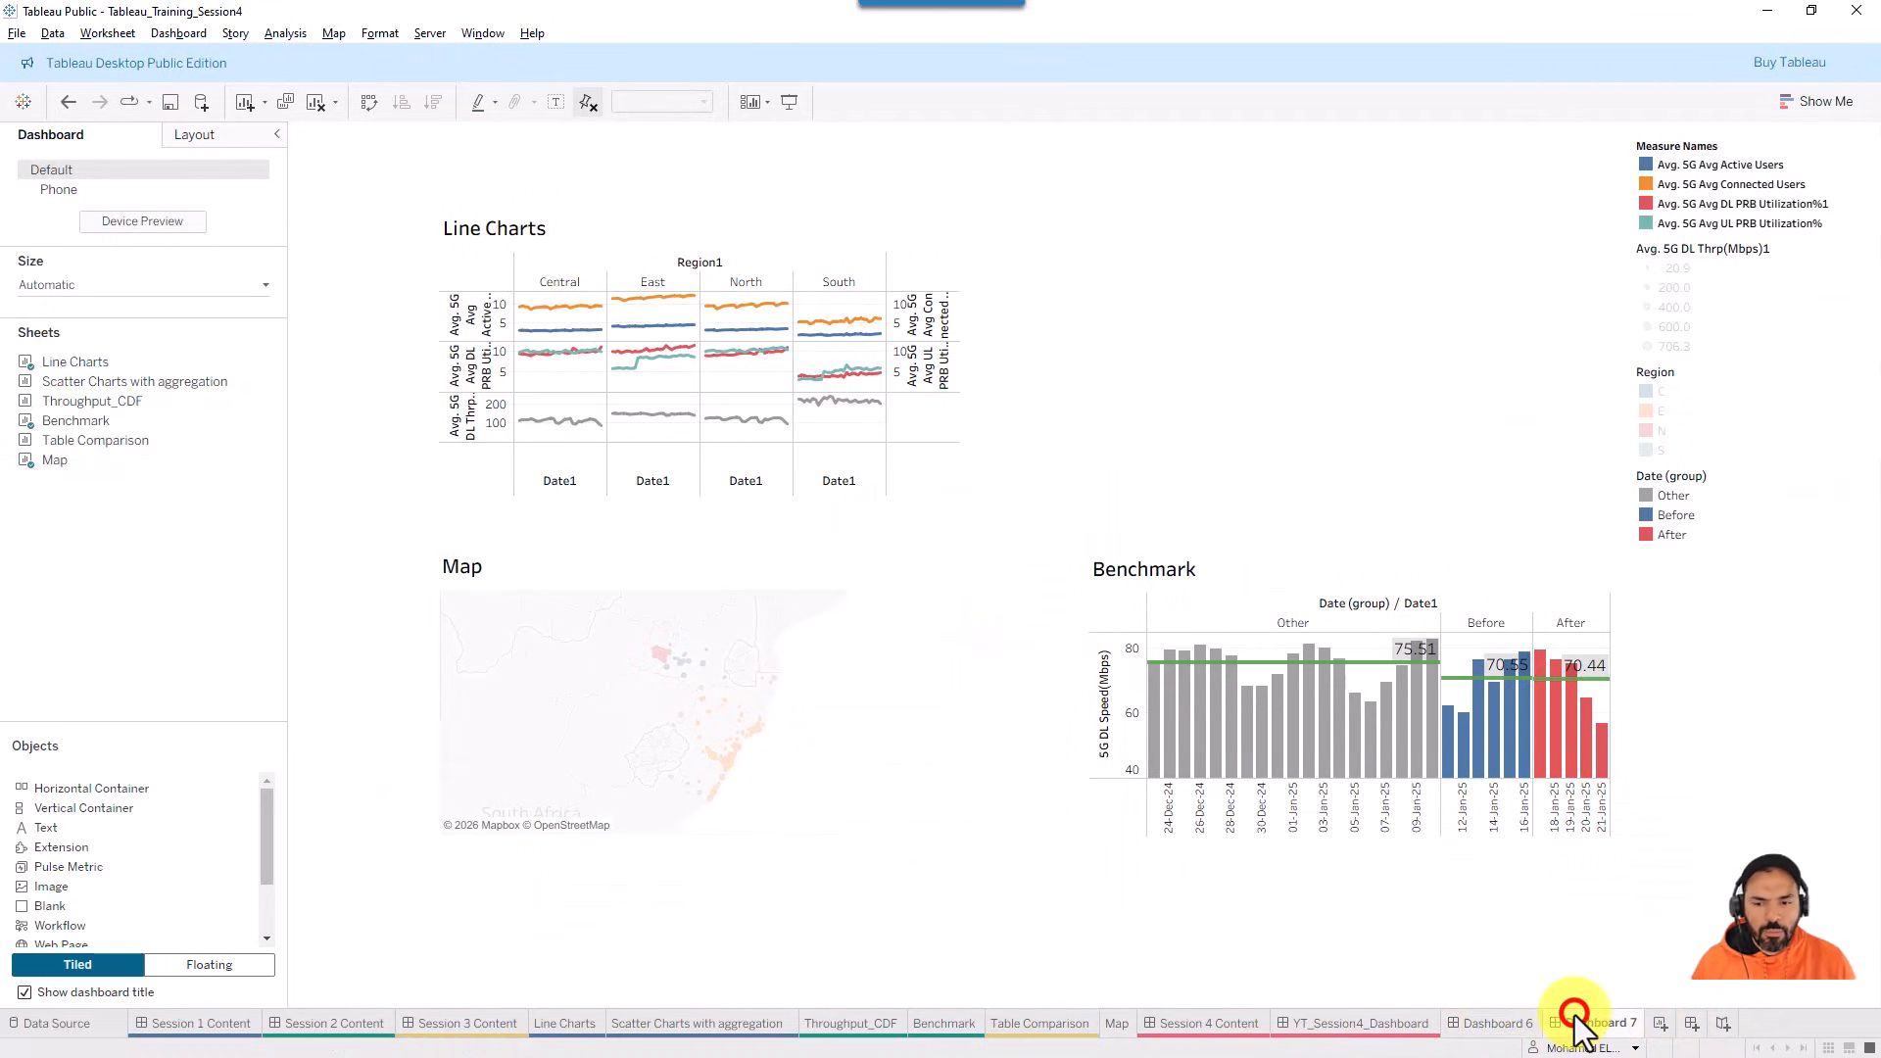
click(1463, 1019)
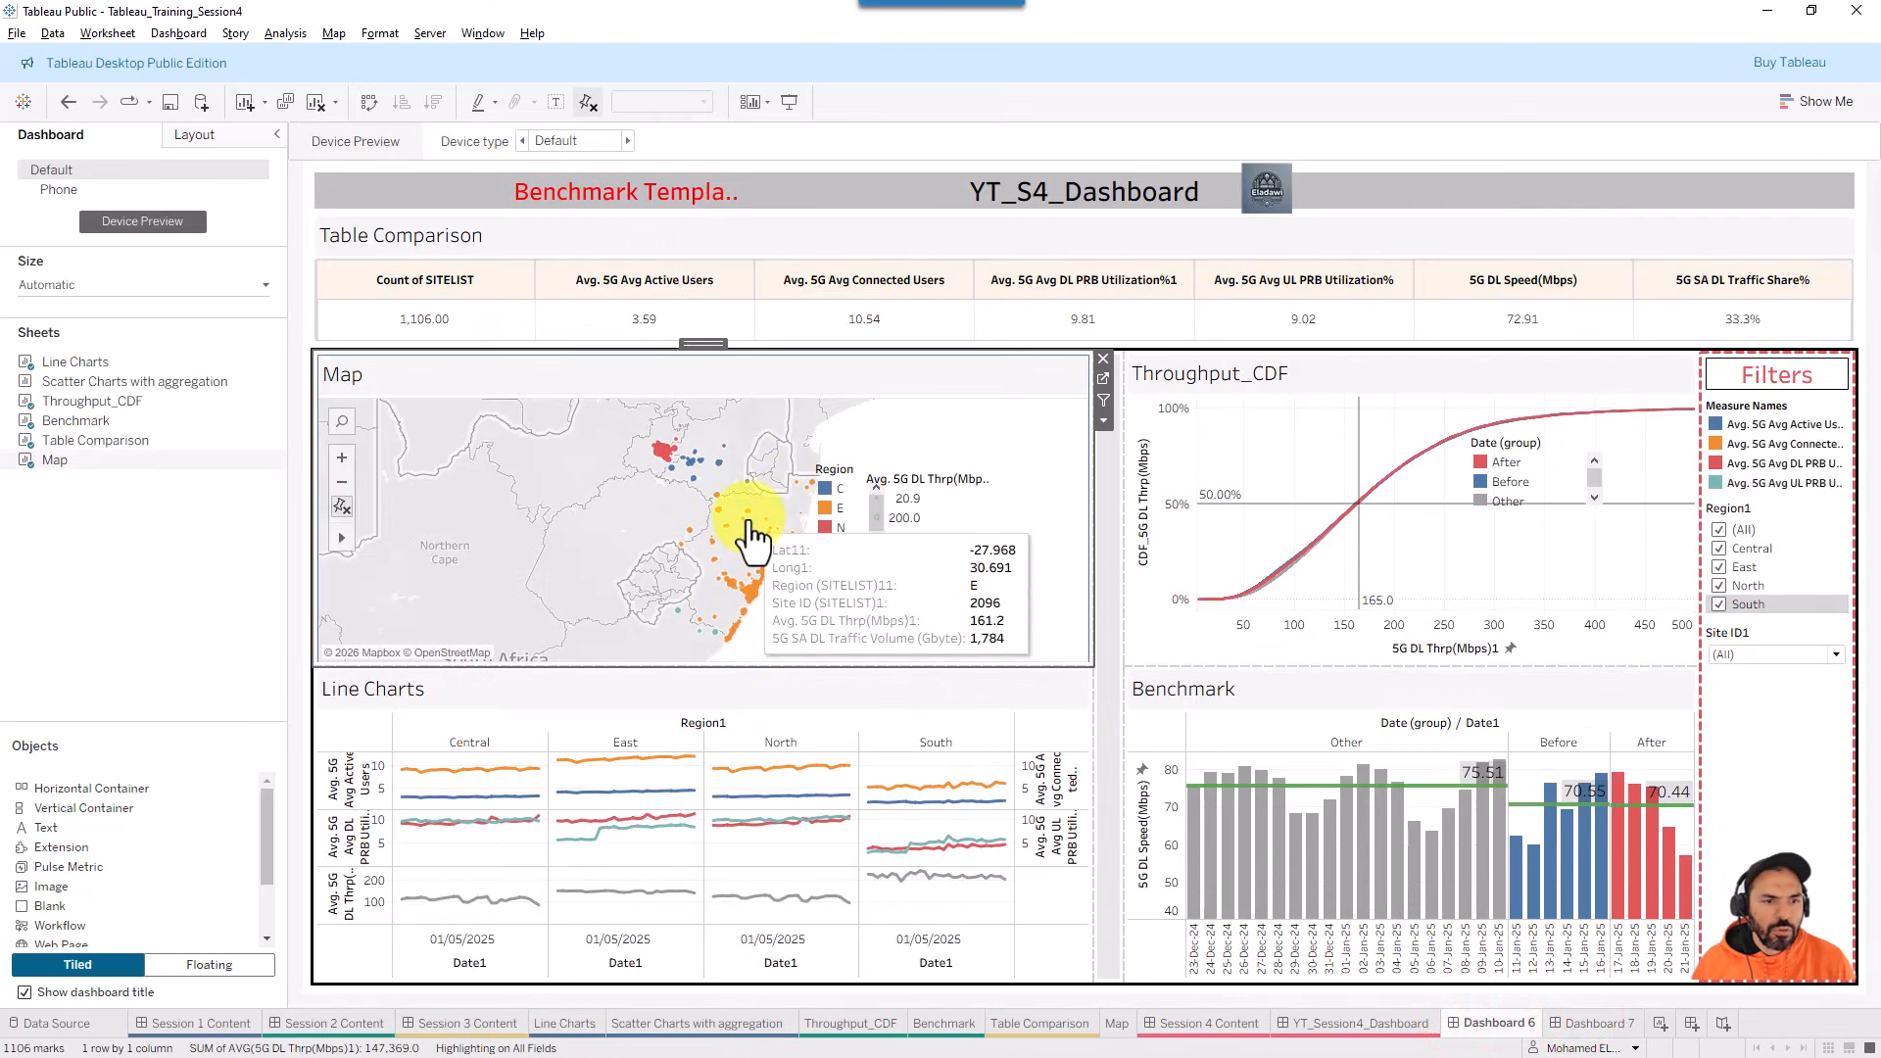